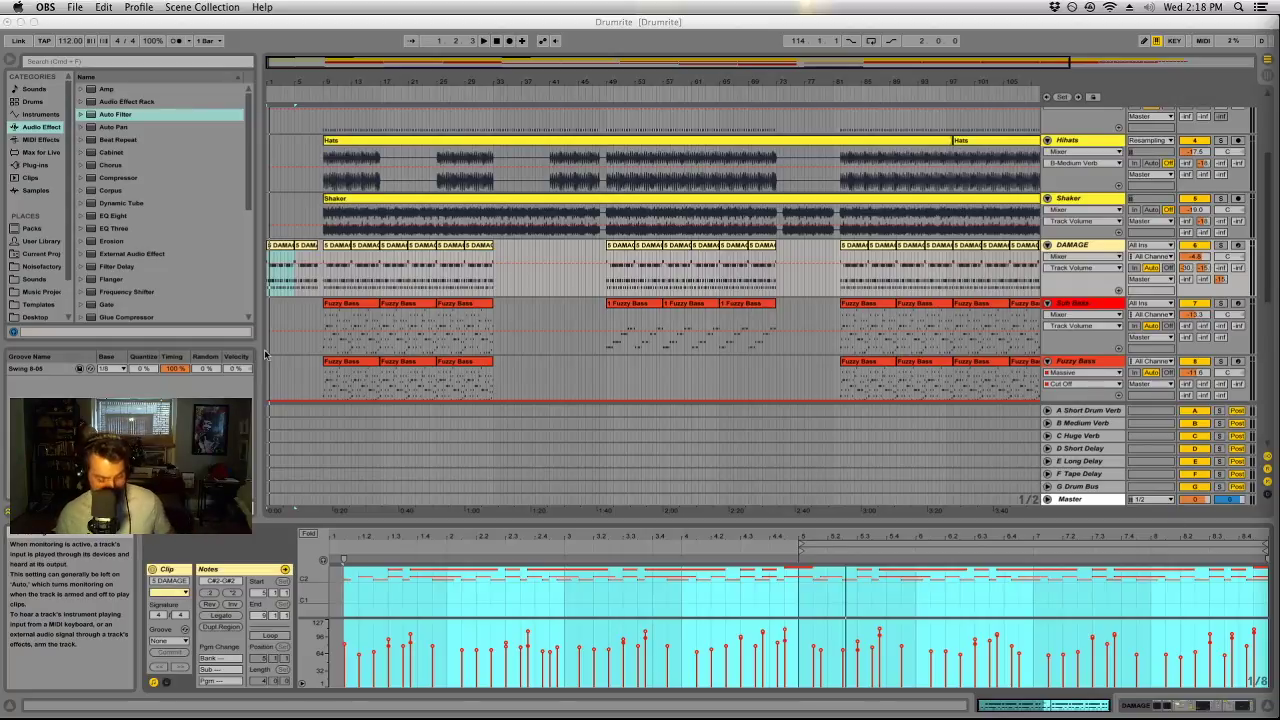
Play the arrangement from the first DAMAGE clip and set the Orchestra Hits track volume to -16.2 dB.
{"action": "left_click", "coordinate": [289, 247]}
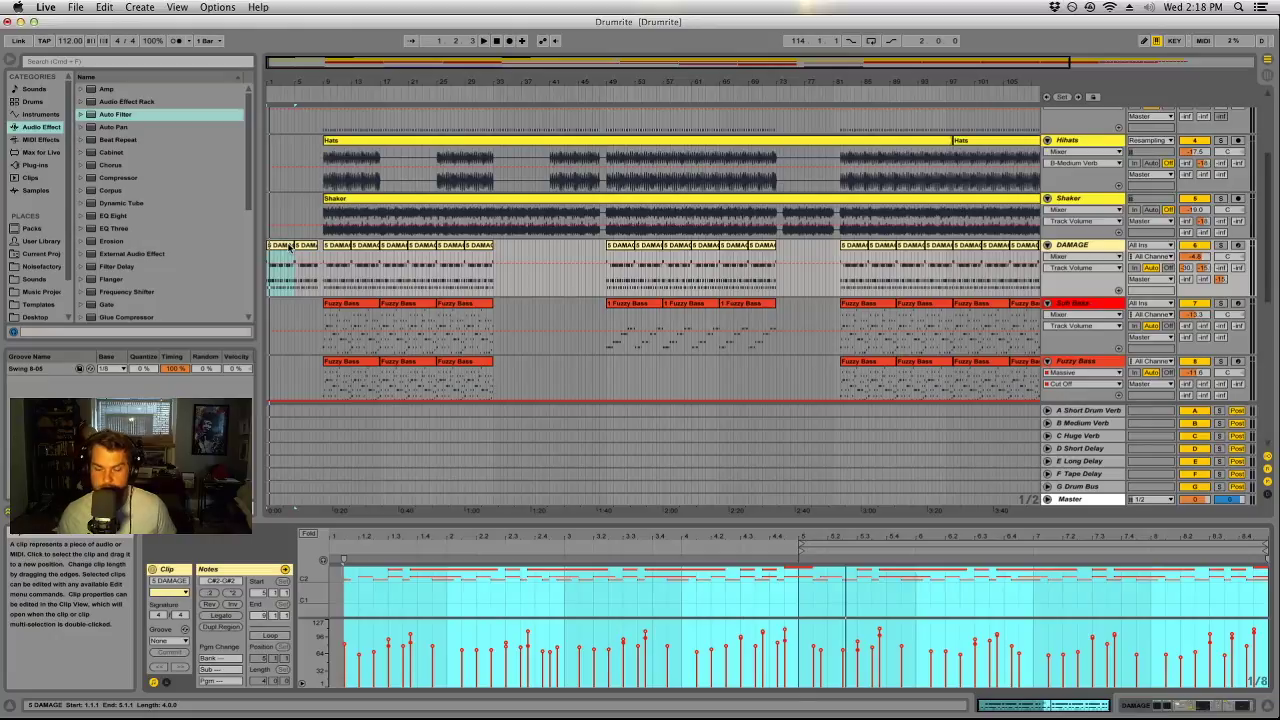
{"action": "key", "text": "space"}
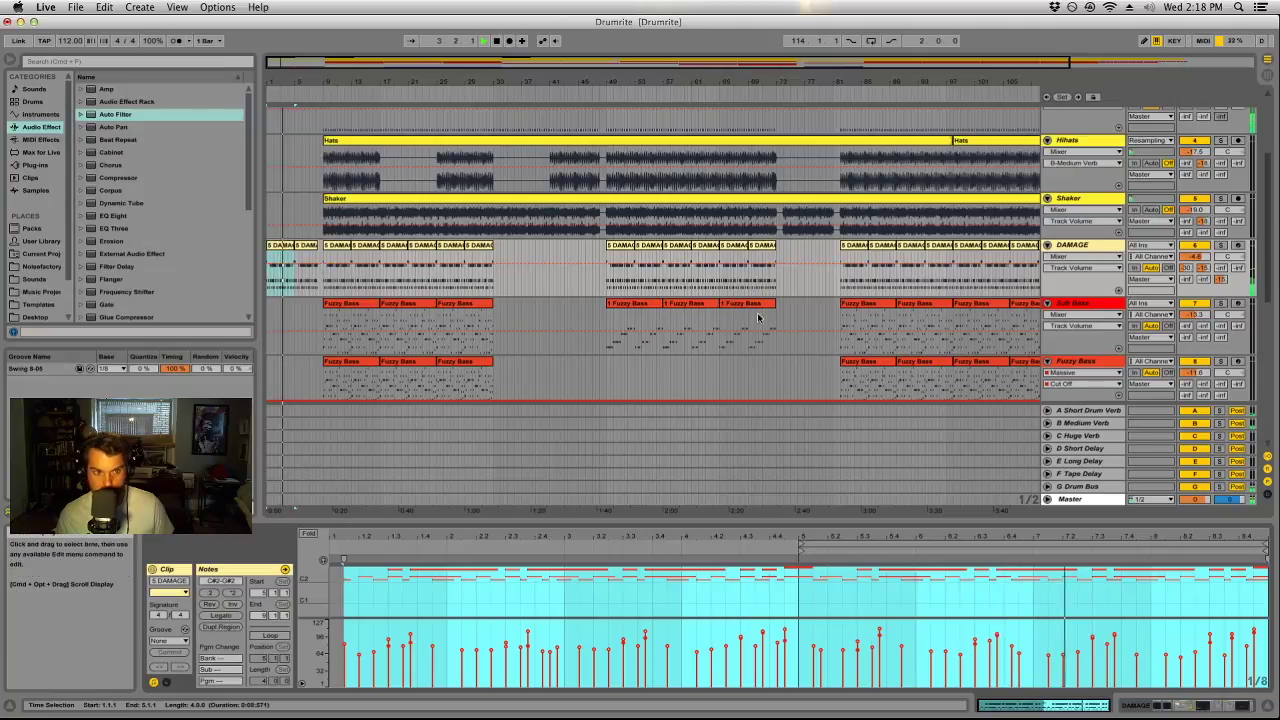
{"action": "scroll", "coordinate": [758, 330], "scroll_direction": "down", "scroll_amount": 10}
{"action": "left_click_drag", "start_coordinate": [1190, 296], "coordinate": [1190, 280]}
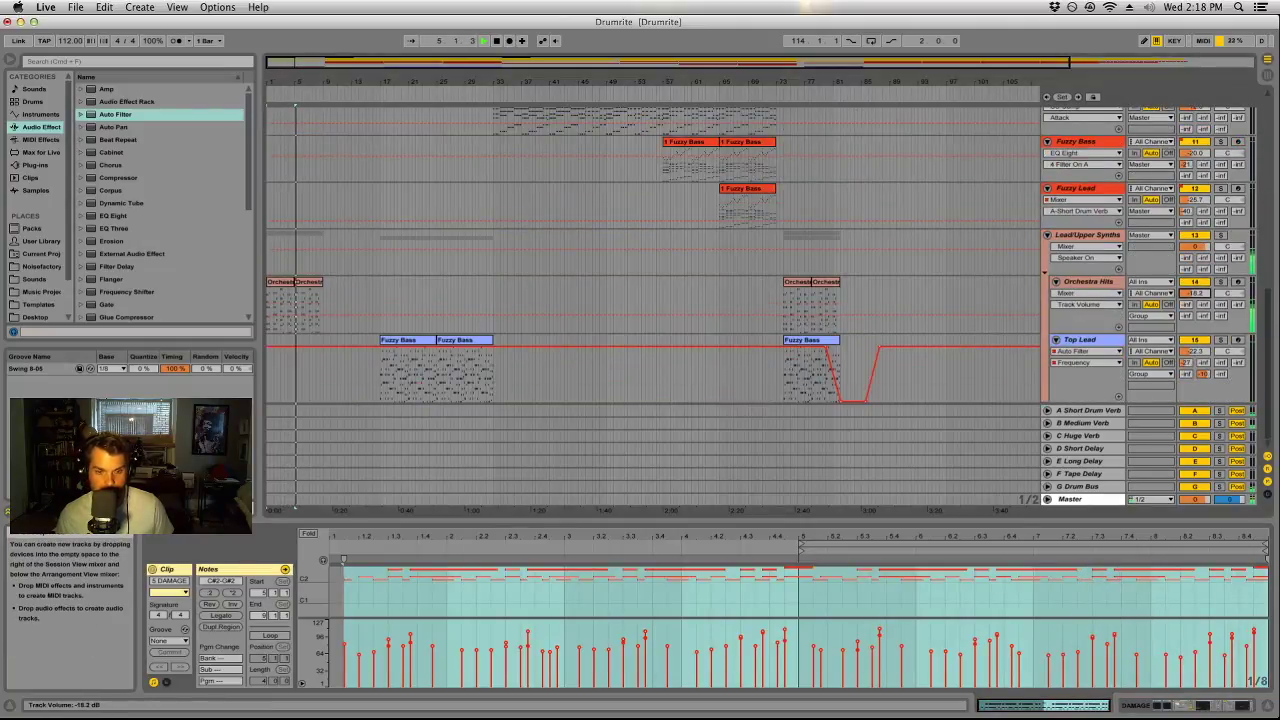
Listen to the section starting at the first Sub Bass clip at bar 9.
{"action": "scroll", "coordinate": [474, 342], "scroll_direction": "up", "scroll_amount": 3}
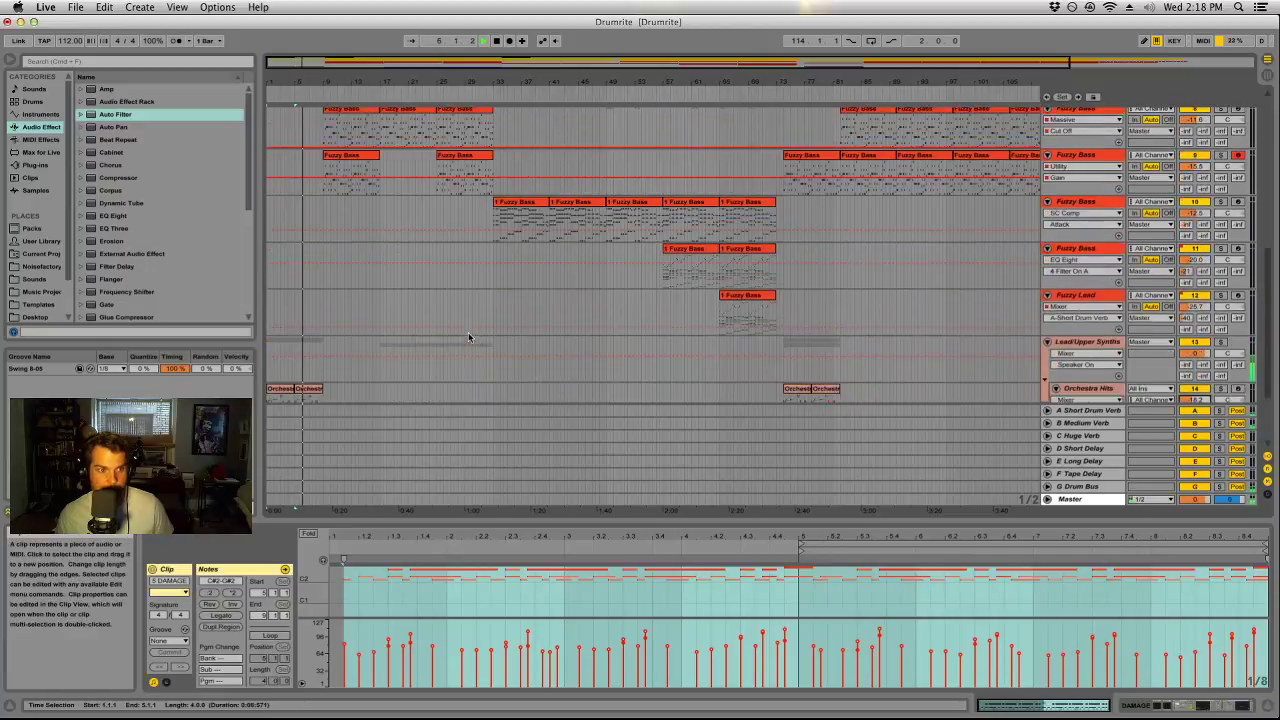
{"action": "scroll", "coordinate": [474, 342], "scroll_direction": "up", "scroll_amount": 5}
{"action": "left_click", "coordinate": [352, 248]}
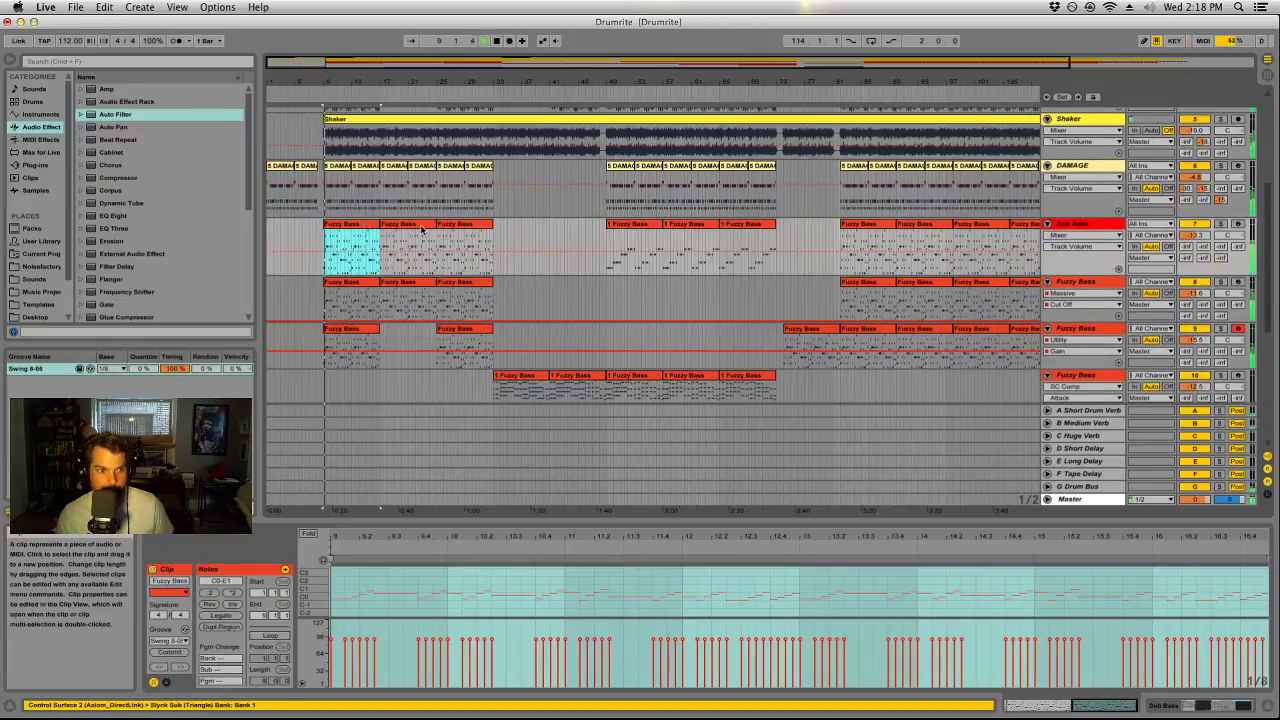
{"action": "scroll", "coordinate": [540, 354], "scroll_direction": "down", "scroll_amount": 6}
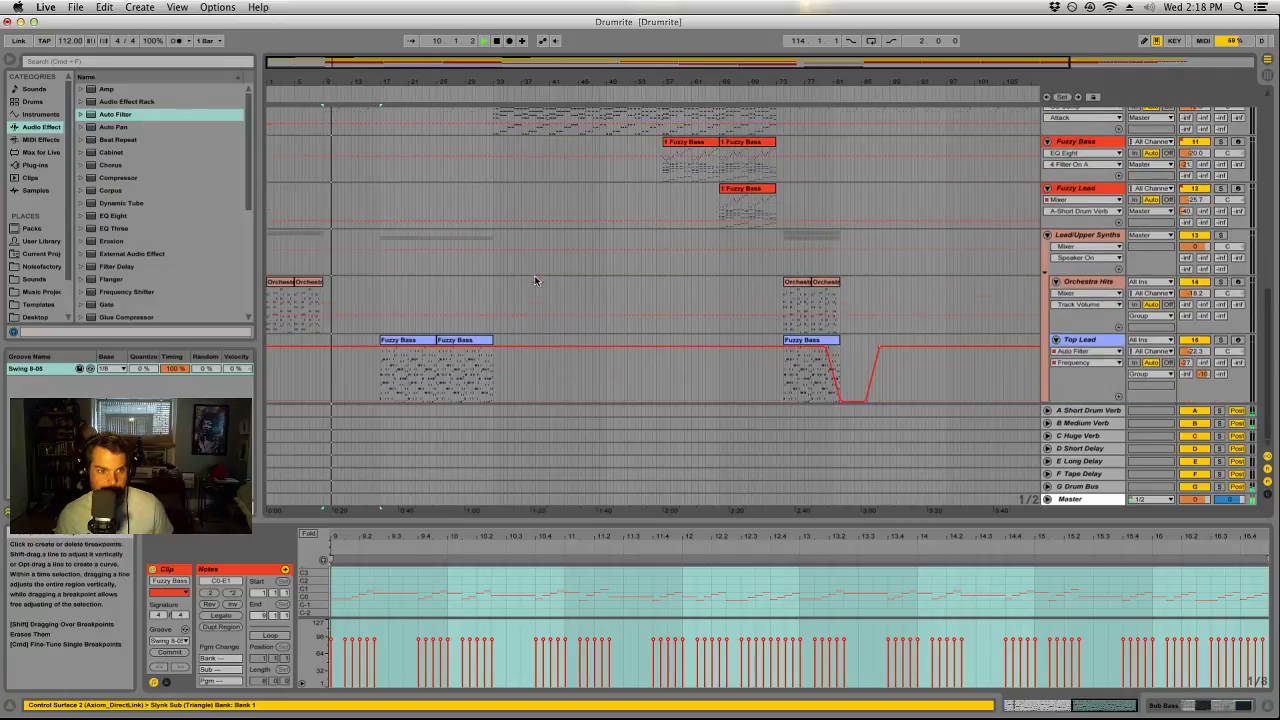
{"action": "scroll", "coordinate": [534, 280], "scroll_direction": "up", "scroll_amount": 5}
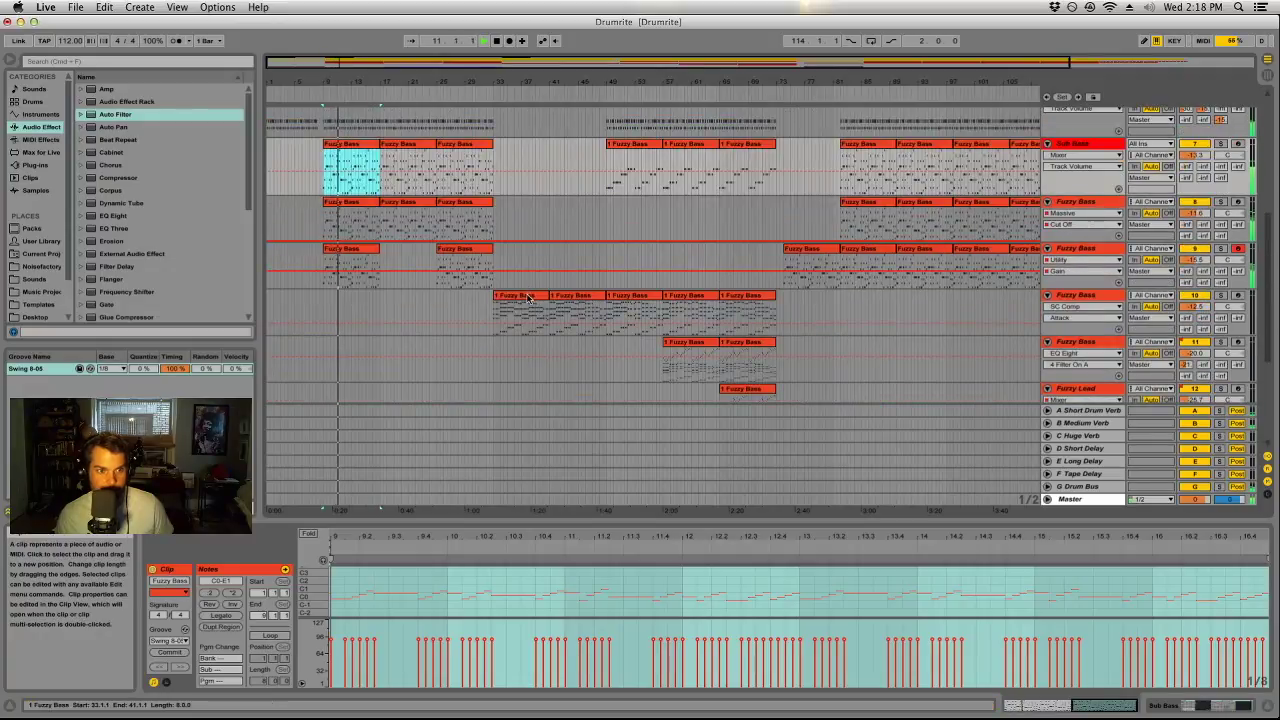
Listen to the middle section from the Fuzzy Bass clips on track 10, starting at bar 33 and ending with the one at bar 57.
{"action": "left_click", "coordinate": [530, 298]}
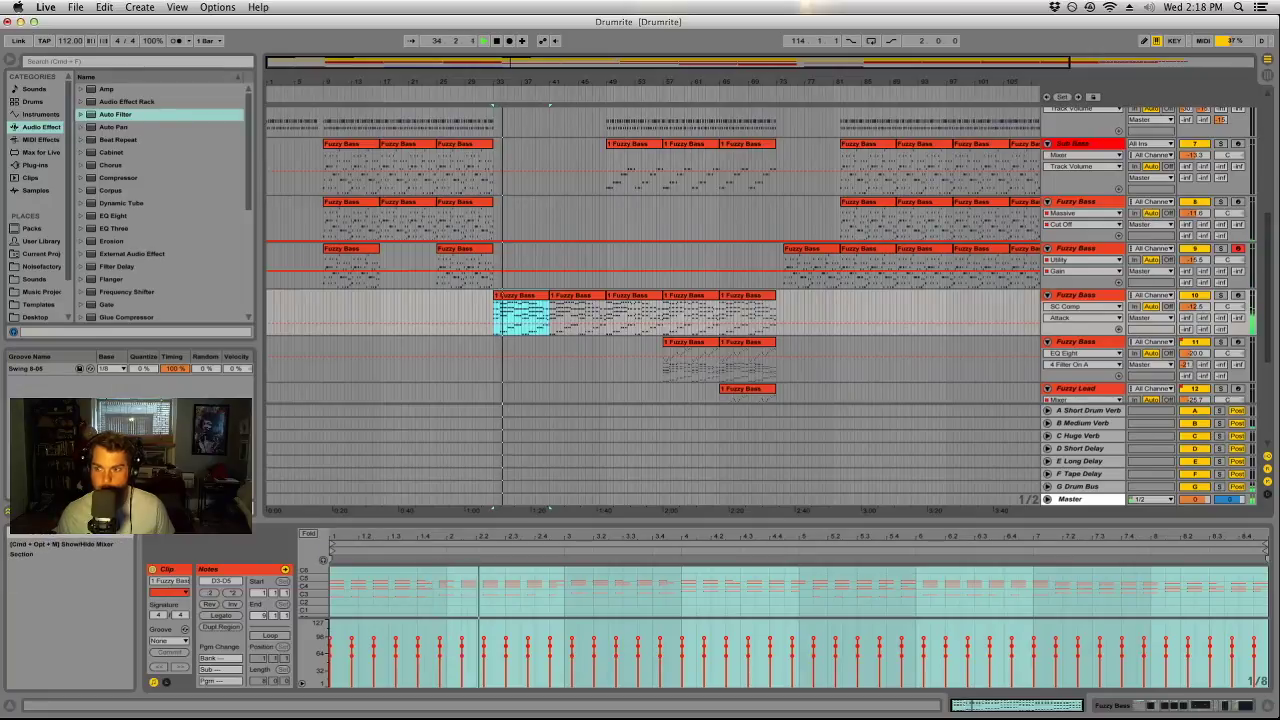
{"action": "key", "text": "super+Tab"}
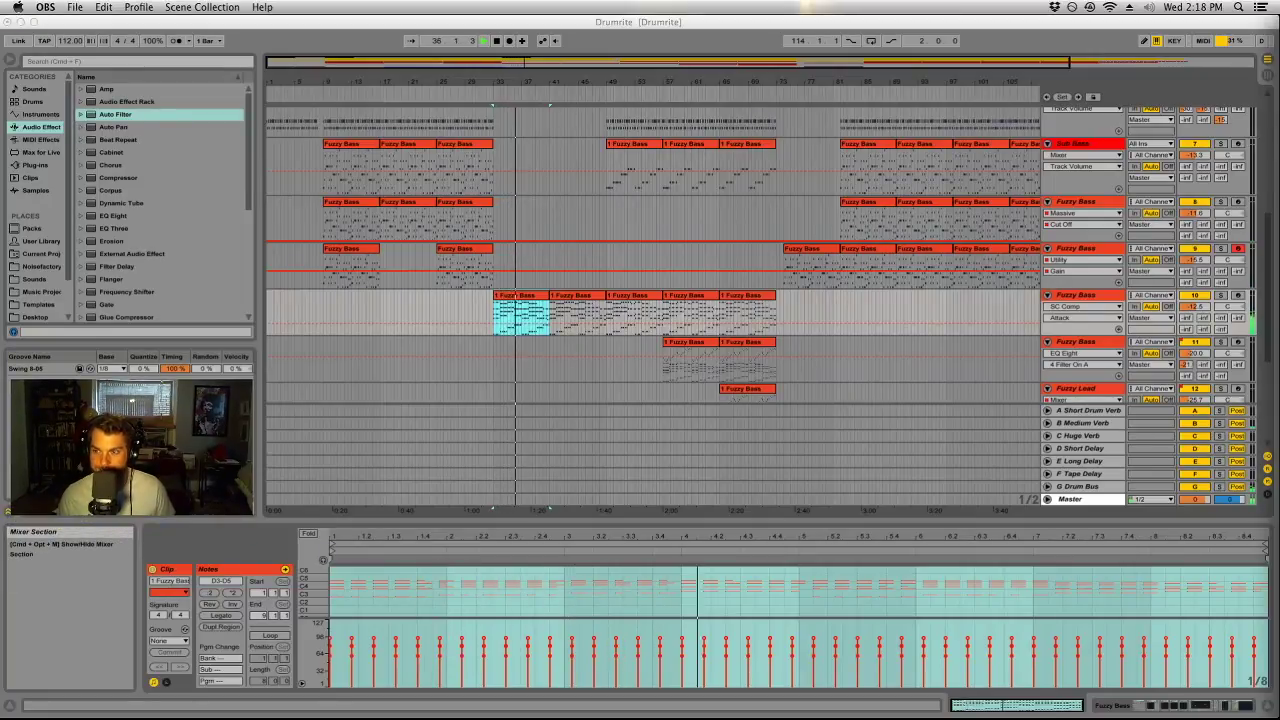
{"action": "left_click", "coordinate": [571, 265]}
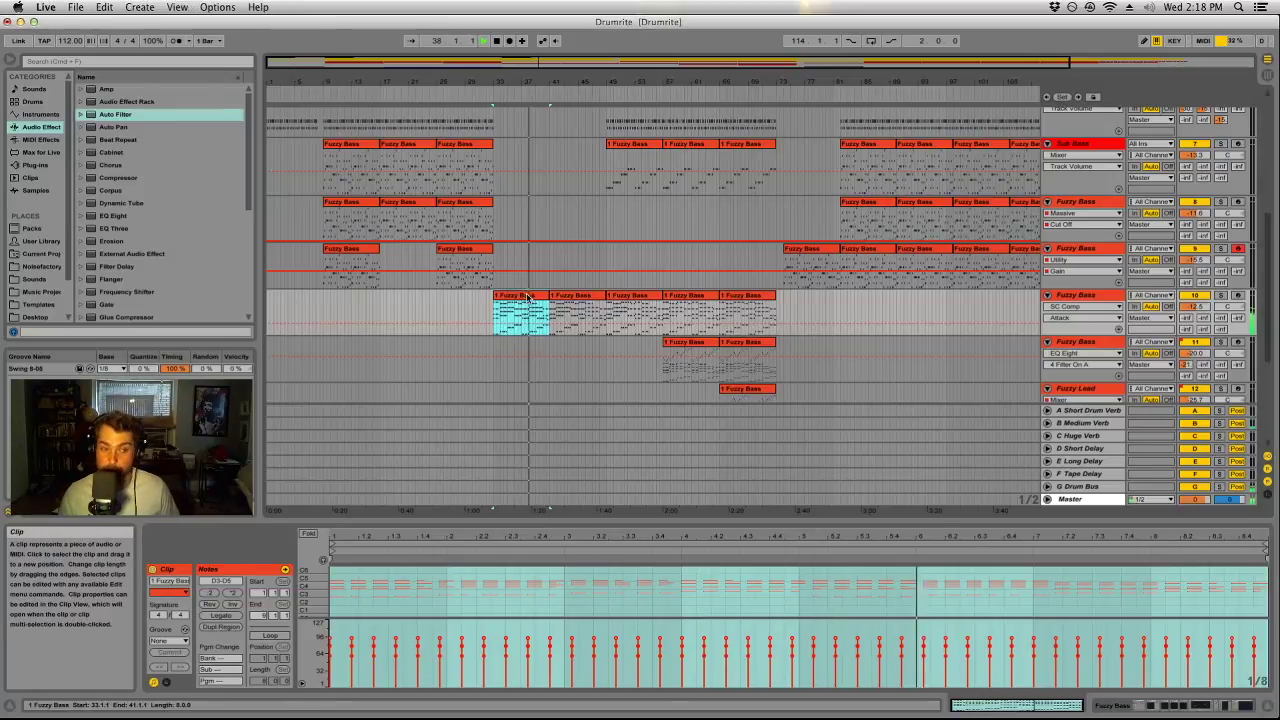
{"action": "left_click", "coordinate": [631, 297]}
{"action": "left_click", "coordinate": [685, 299]}
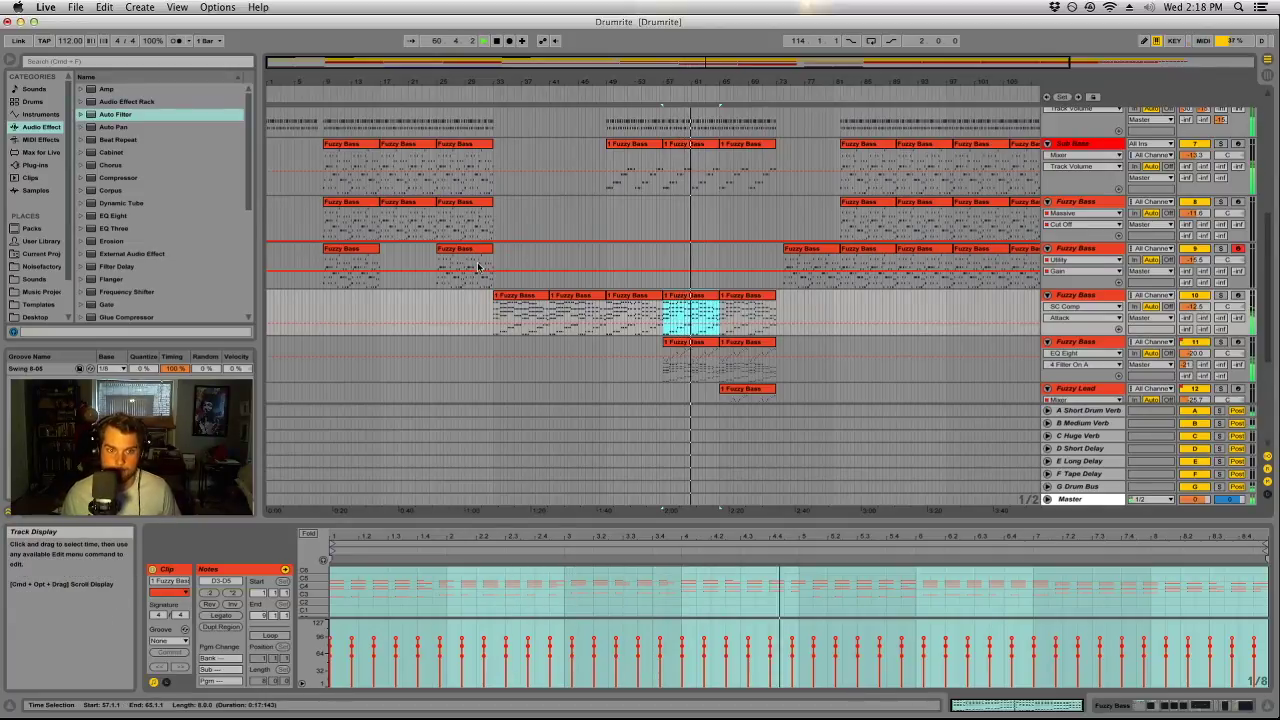
Select the first Orchestra Hits clip and arm its track to audition the sound live.
{"action": "scroll", "coordinate": [478, 267], "scroll_direction": "up", "scroll_amount": 6}
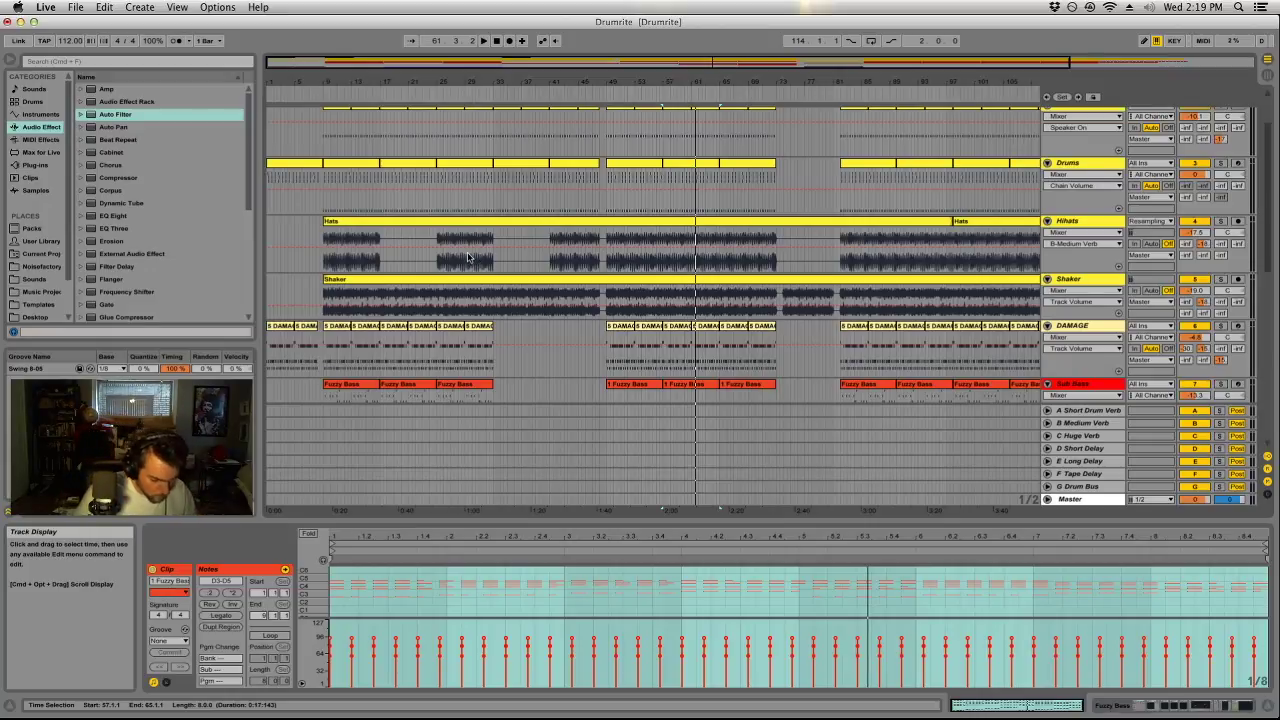
{"action": "scroll", "coordinate": [363, 180], "scroll_direction": "up", "scroll_amount": 3}
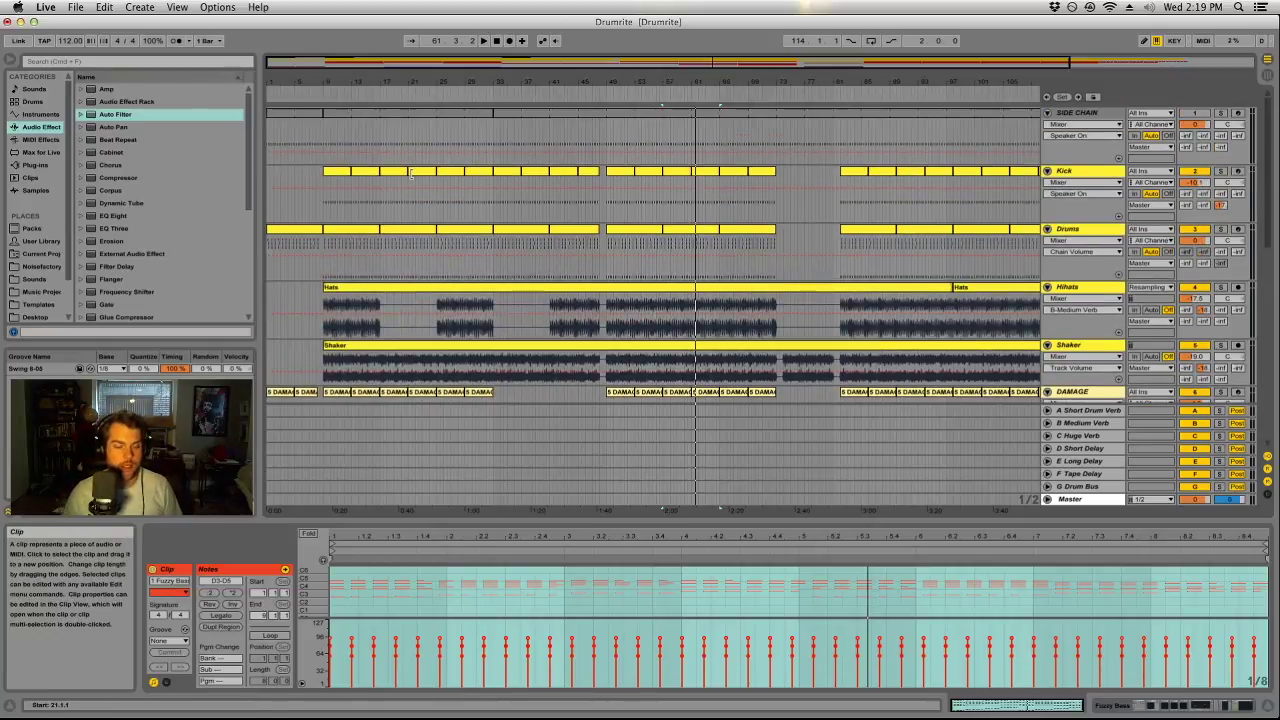
{"action": "scroll", "coordinate": [411, 173], "scroll_direction": "down", "scroll_amount": 10}
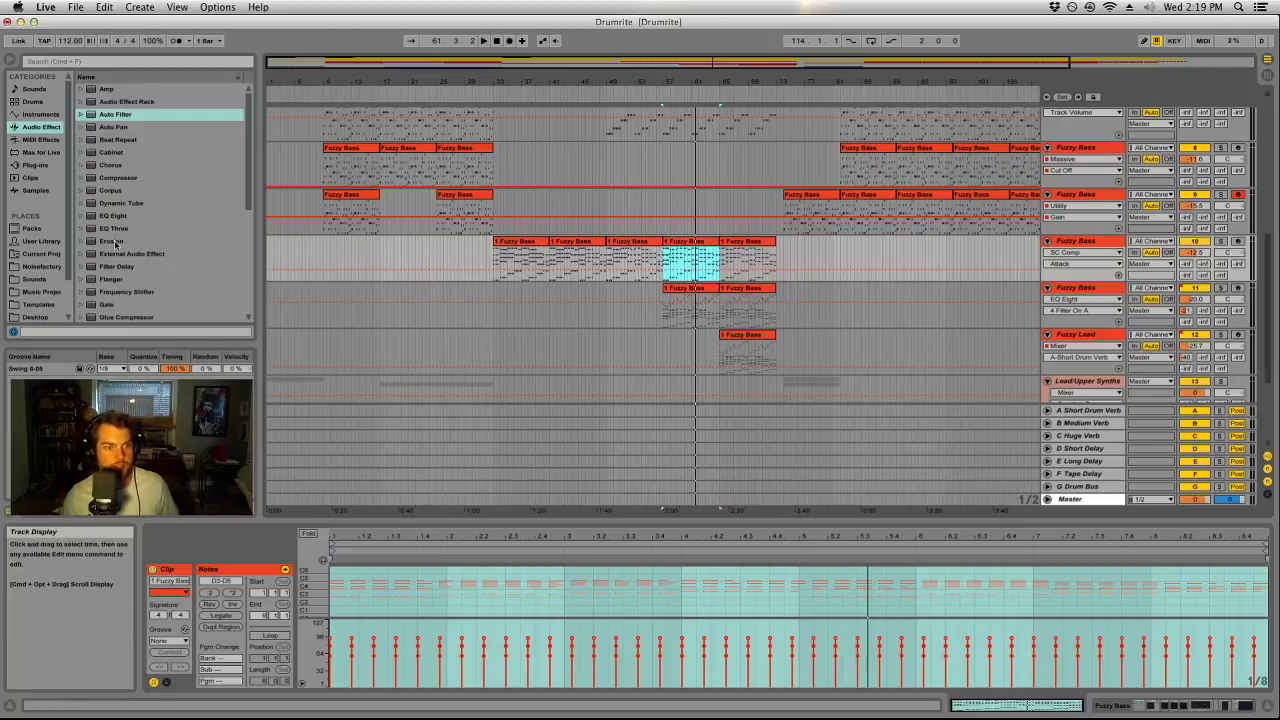
{"action": "scroll", "coordinate": [251, 247], "scroll_direction": "down", "scroll_amount": 5}
{"action": "scroll", "coordinate": [354, 228], "scroll_direction": "down", "scroll_amount": 6}
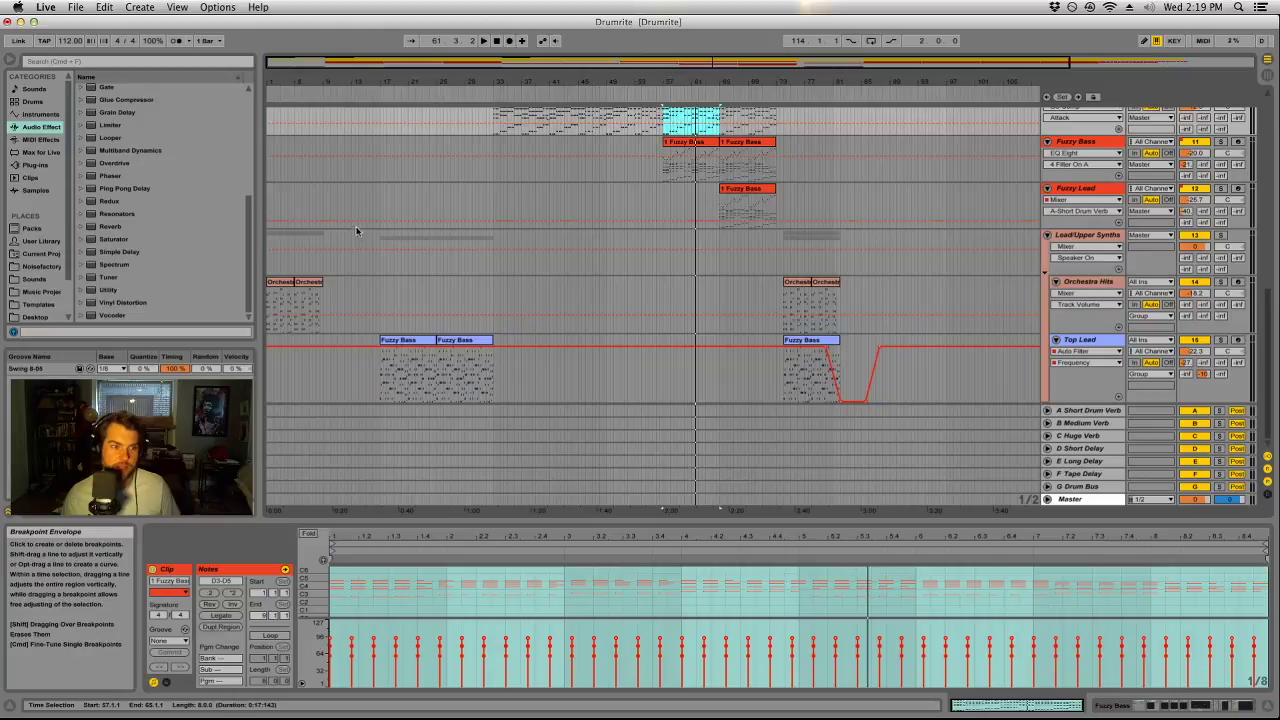
{"action": "left_click", "coordinate": [287, 285]}
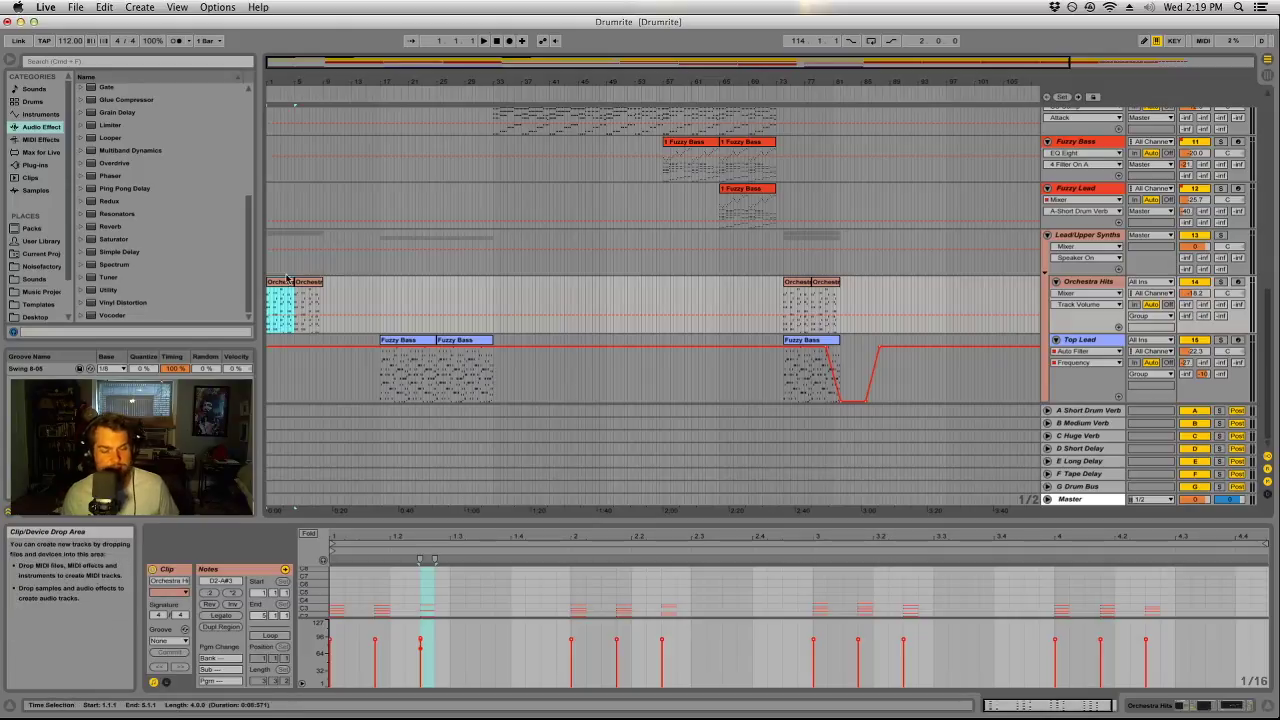
{"action": "left_click_drag", "start_coordinate": [295, 82], "coordinate": [298, 140]}
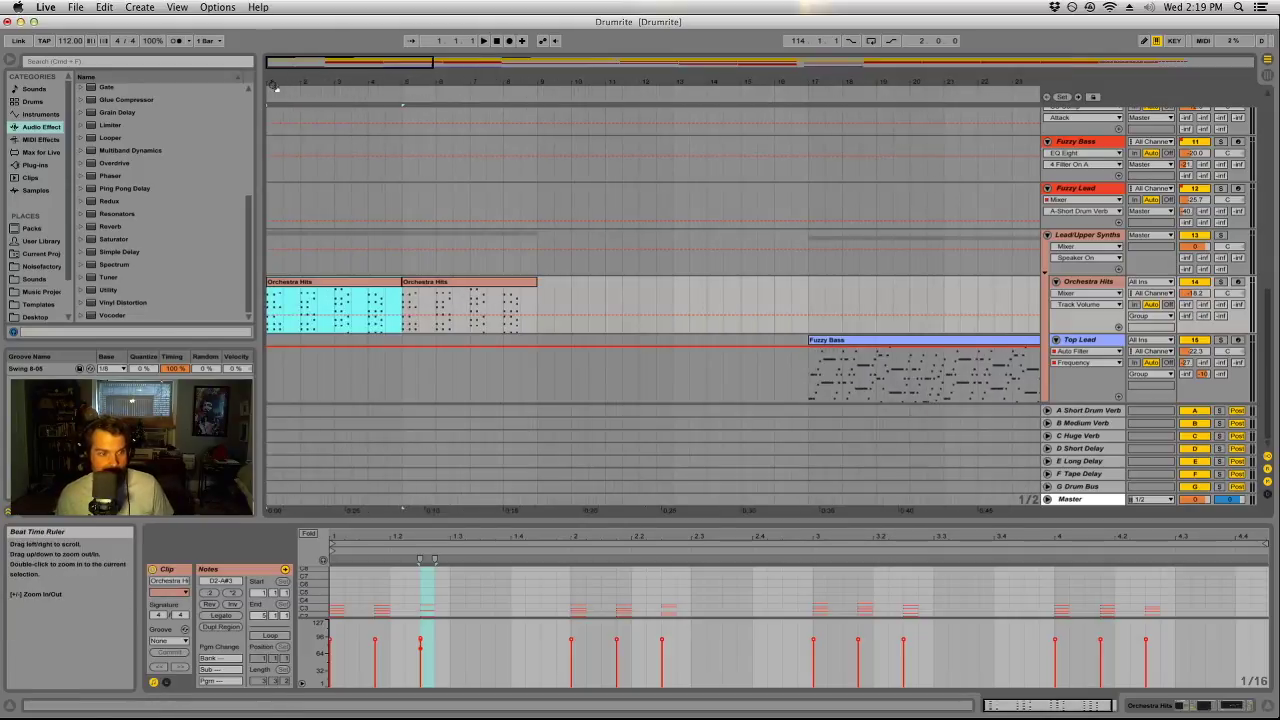
{"action": "left_click", "coordinate": [1237, 283]}
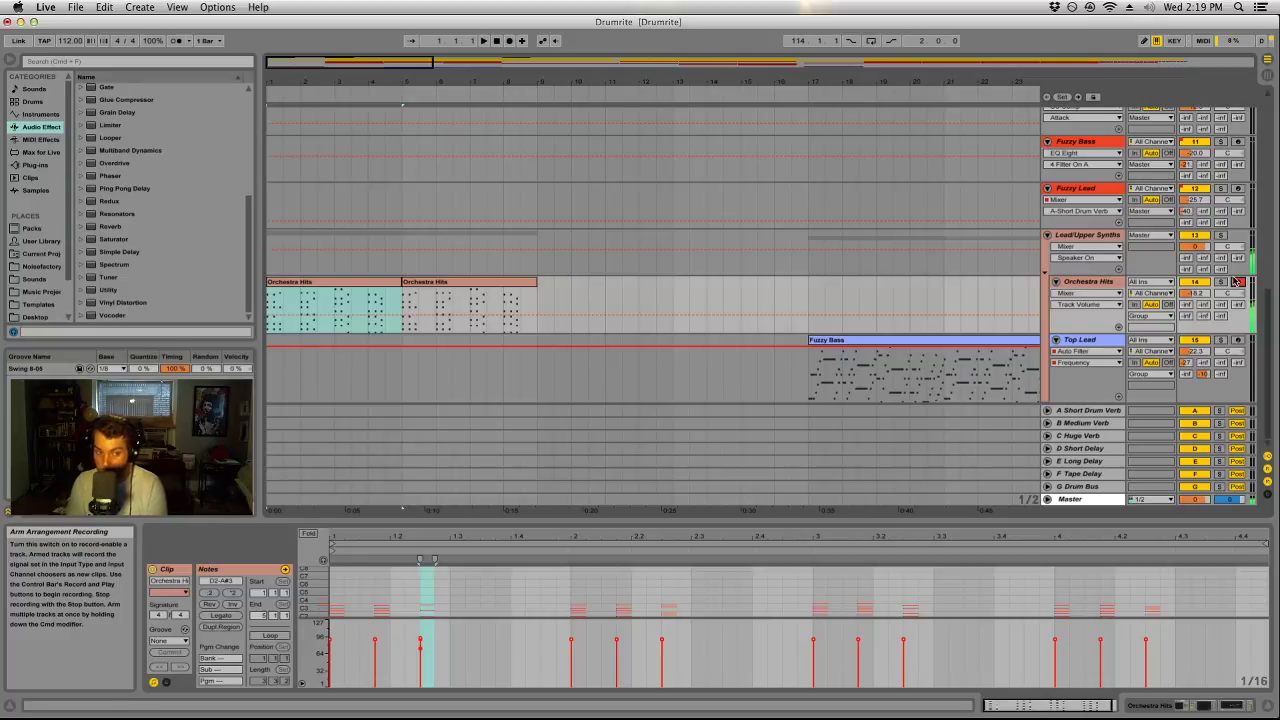
{"action": "left_click", "coordinate": [1237, 281]}
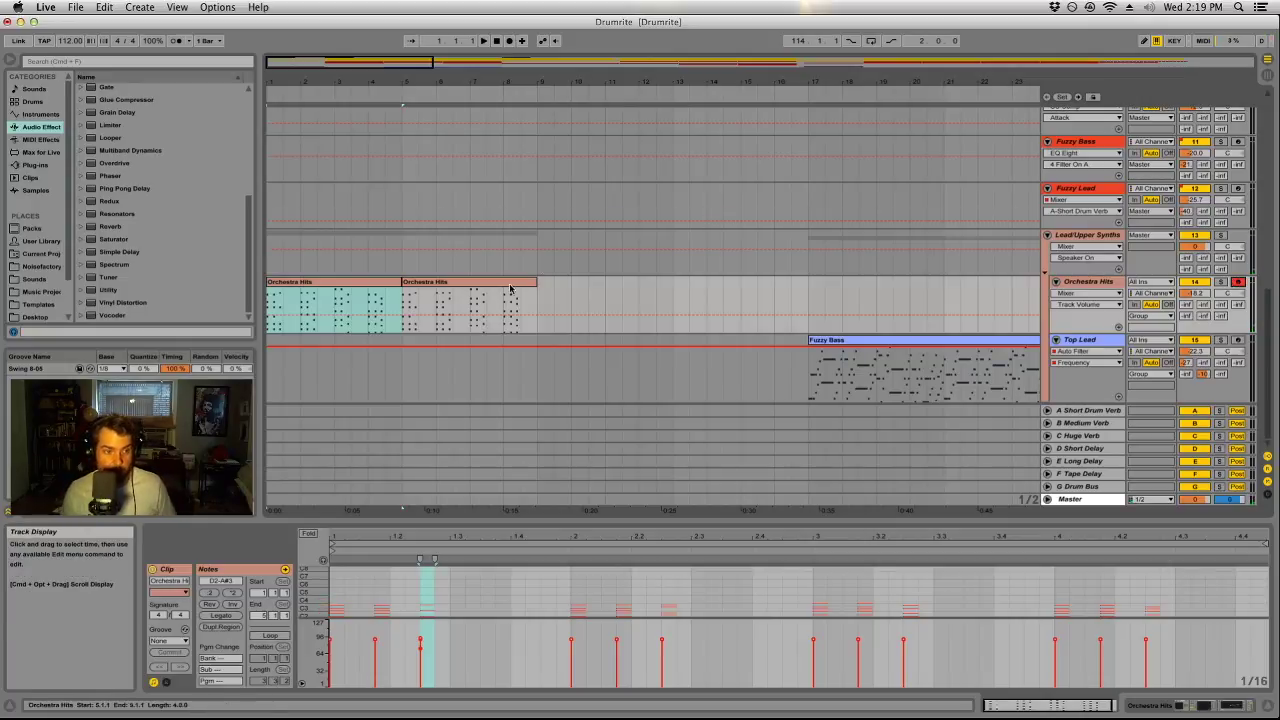
Copy the Orchestra Hits clips to bars 17 to 25, alongside the first Top Lead clip, and play them.
{"action": "left_click_drag", "start_coordinate": [496, 91], "coordinate": [480, 55]}
{"action": "scroll", "coordinate": [325, 342], "scroll_direction": "up", "scroll_amount": 2}
{"action": "left_click", "coordinate": [325, 341]}
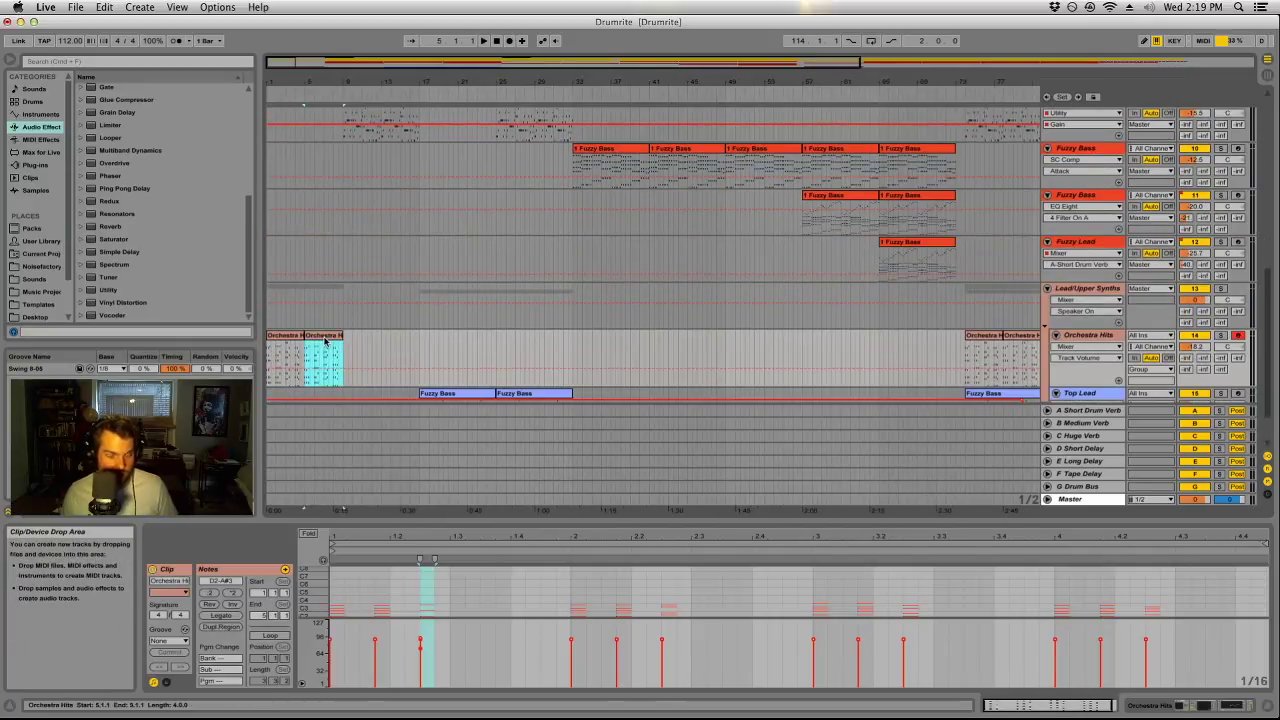
{"action": "left_click_drag", "start_coordinate": [325, 341], "coordinate": [435, 340]}
{"action": "key", "text": "space"}
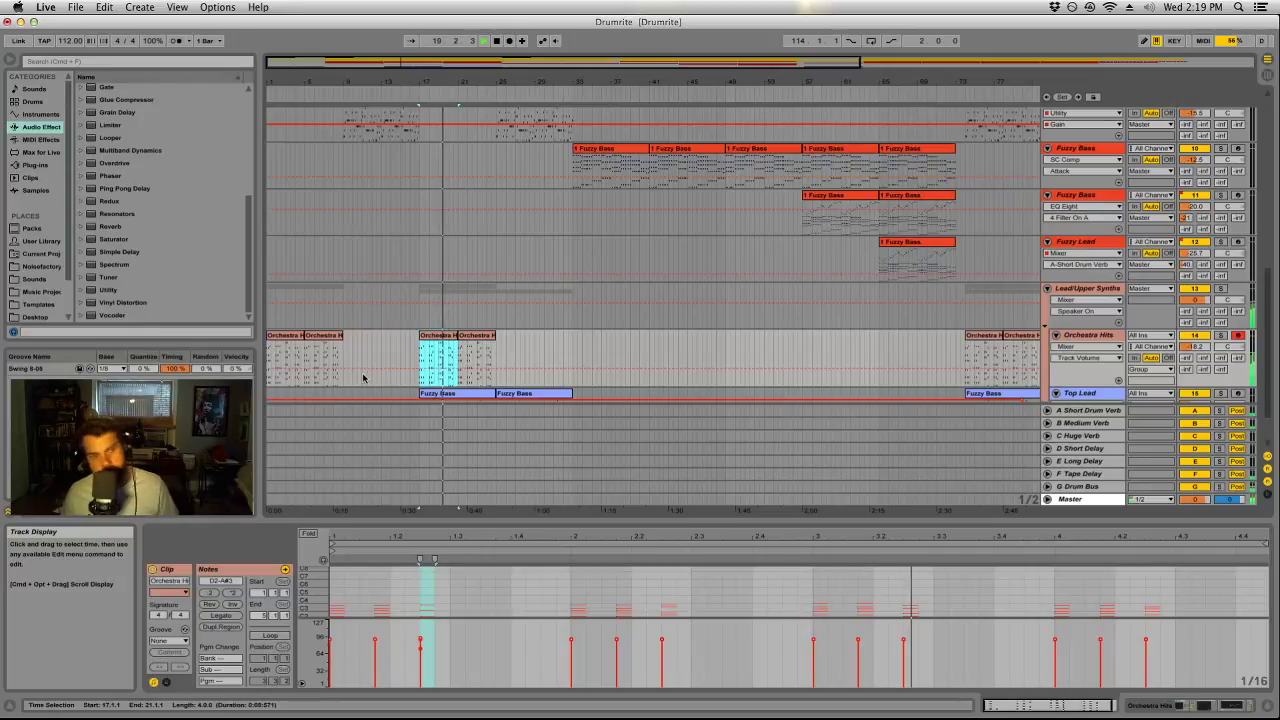
Try filling bars 9 to 17 with duplicates of the second Orchestra Hits clip, and delete those copies after listening.
{"action": "left_click", "coordinate": [330, 338]}
{"action": "key", "text": "space"}
{"action": "key", "text": "ctrl+d"}
{"action": "key", "text": "ctrl+d"}
{"action": "left_click", "coordinate": [363, 341]}
{"action": "key", "text": "space"}
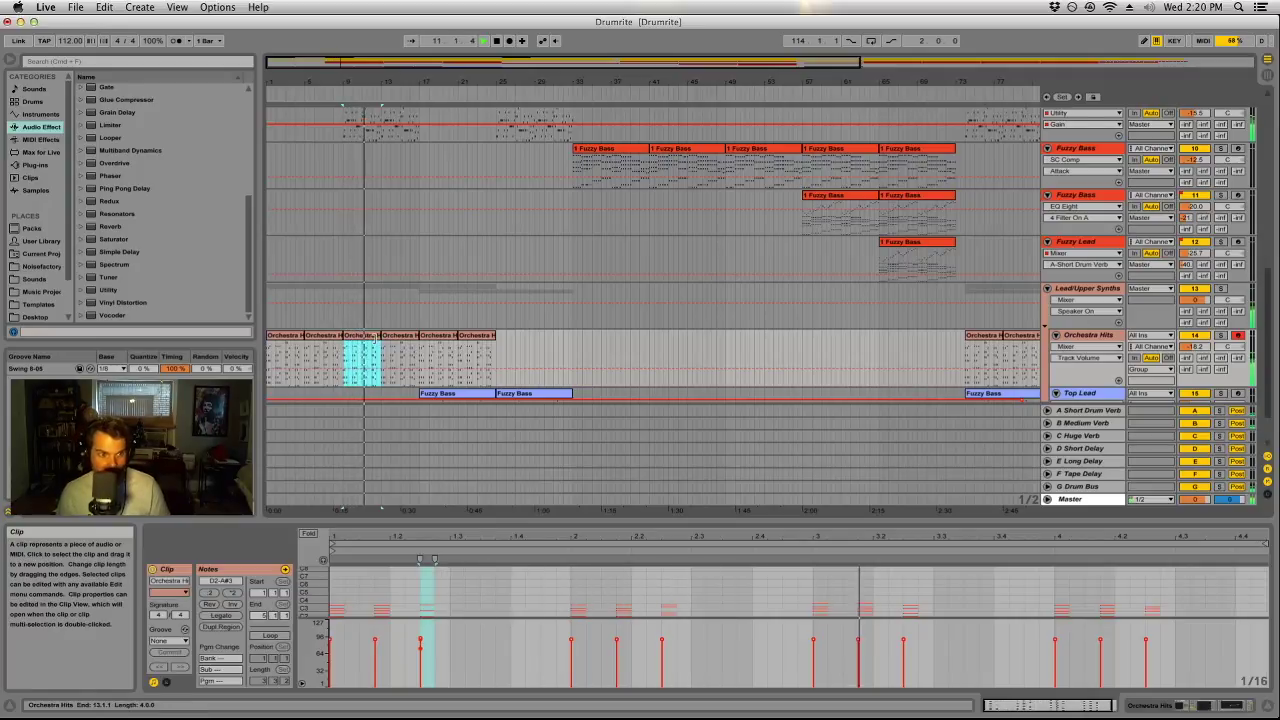
{"action": "key", "text": "Delete"}
{"action": "key", "text": "ctrl+d"}
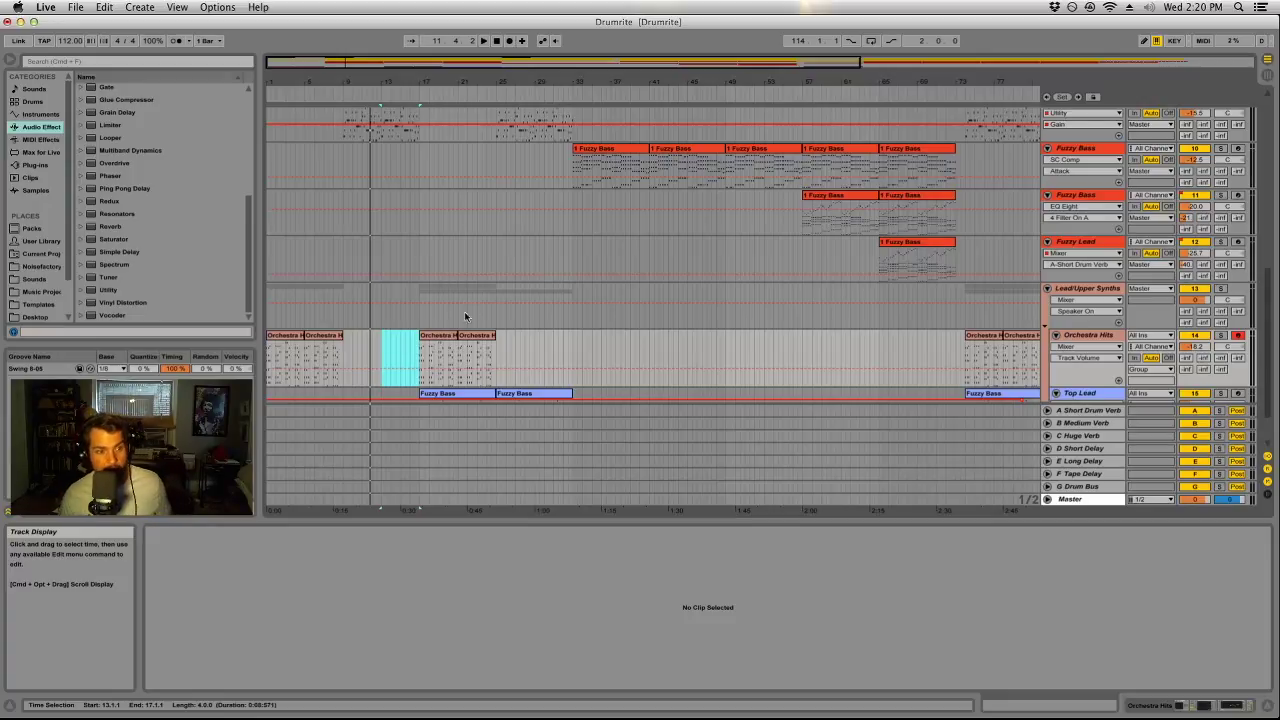
Play from the Orchestra Hits clip at bar 17 and listen to the Top Lead track soloed.
{"action": "left_click", "coordinate": [444, 335]}
{"action": "key", "text": "space"}
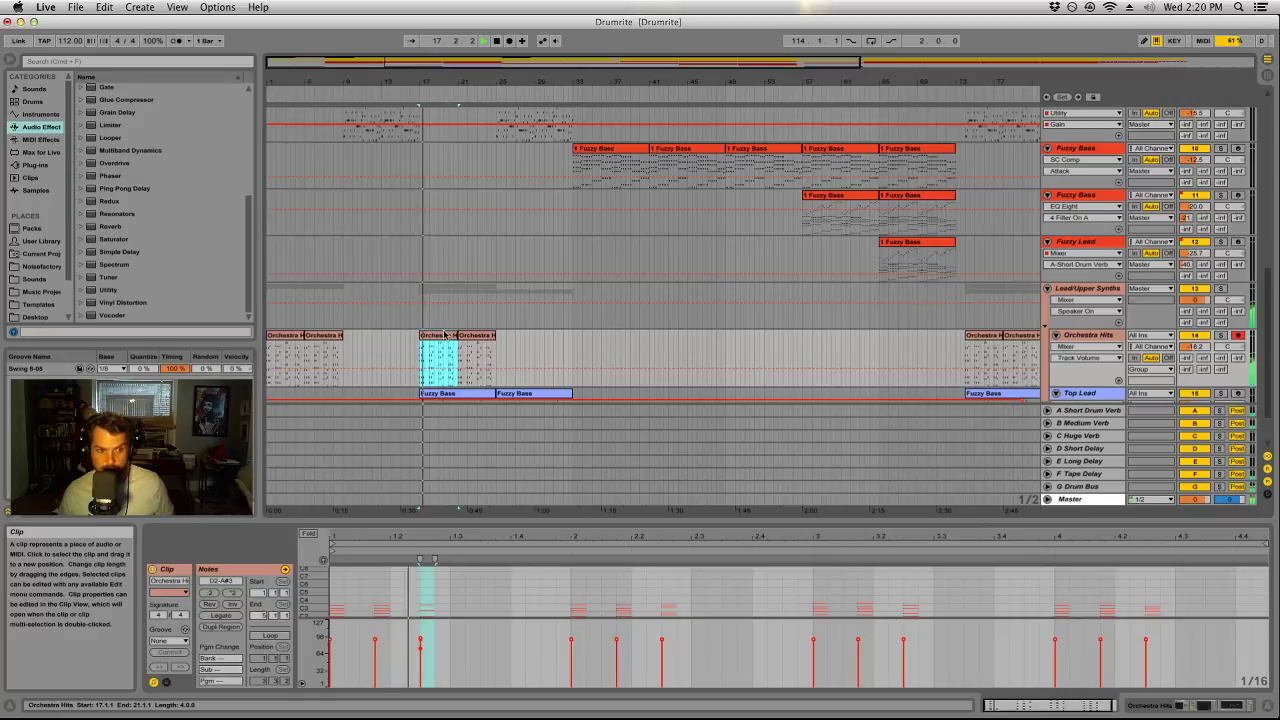
{"action": "scroll", "coordinate": [519, 371], "scroll_direction": "down", "scroll_amount": 2}
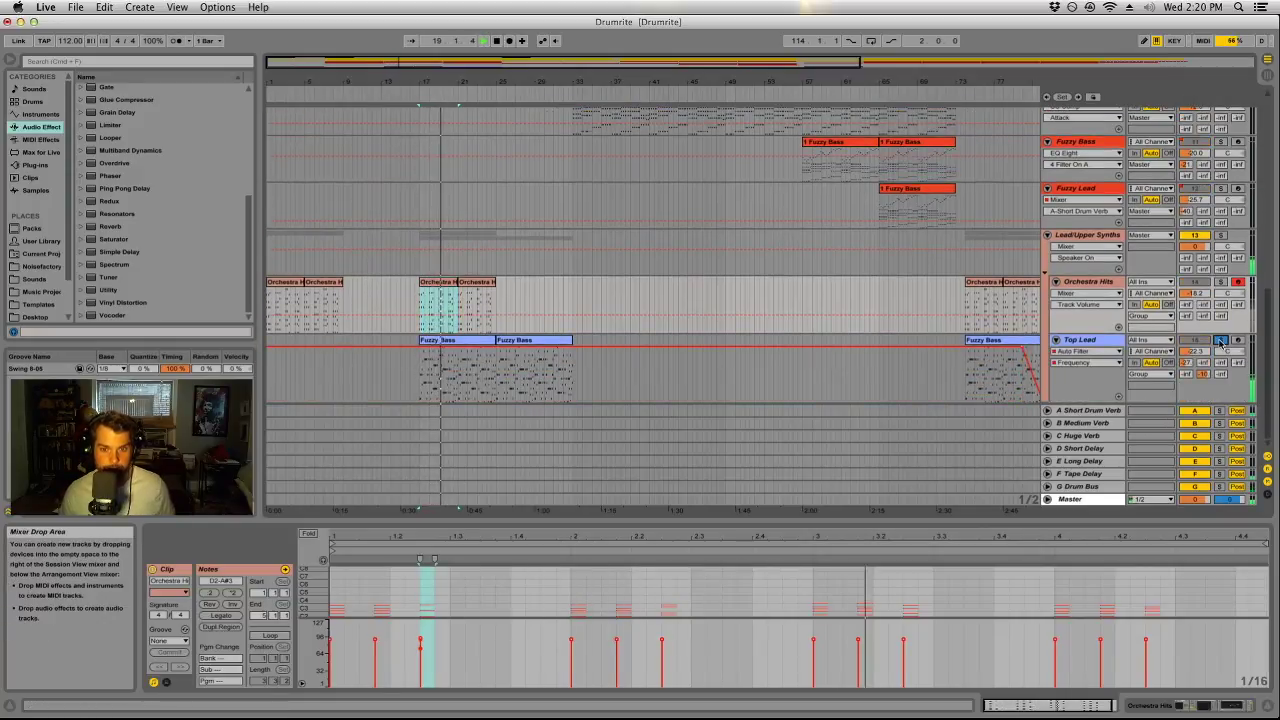
Solo the Kick track and play from the Drums clip at bar 9.
{"action": "scroll", "coordinate": [700, 314], "scroll_direction": "up", "scroll_amount": 6}
{"action": "scroll", "coordinate": [680, 321], "scroll_direction": "up", "scroll_amount": 10}
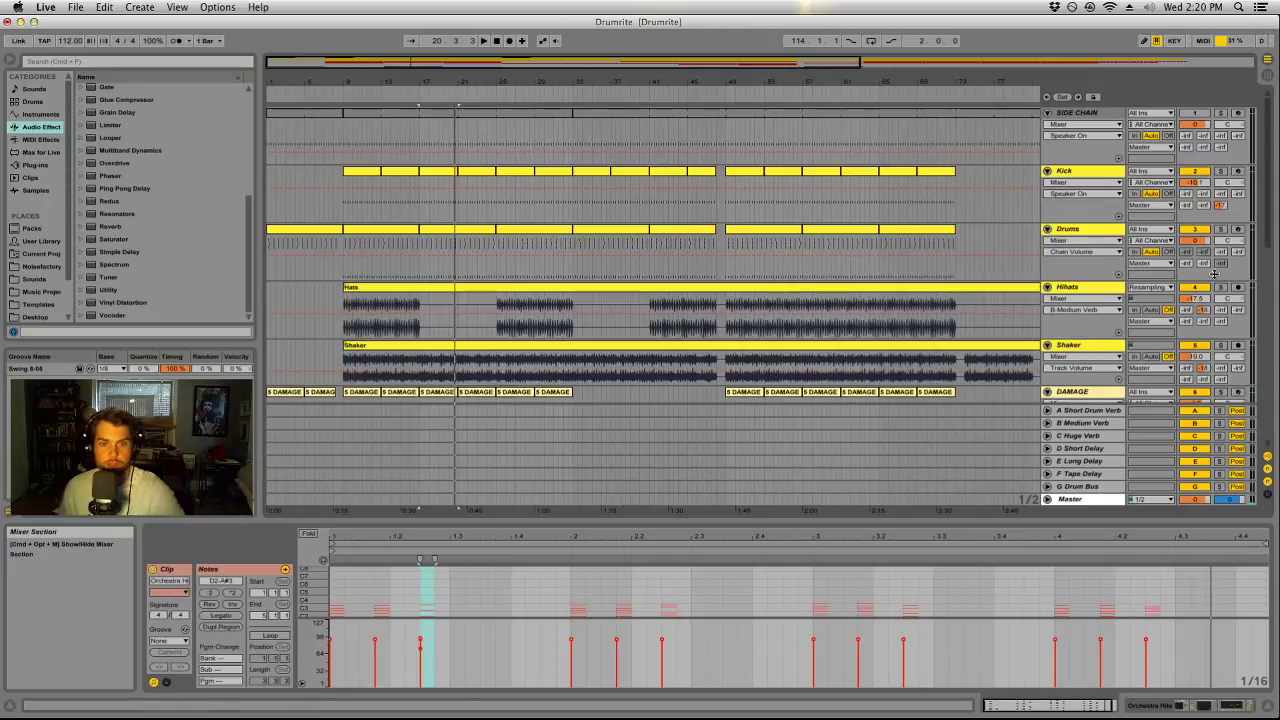
{"action": "left_click", "coordinate": [1220, 173]}
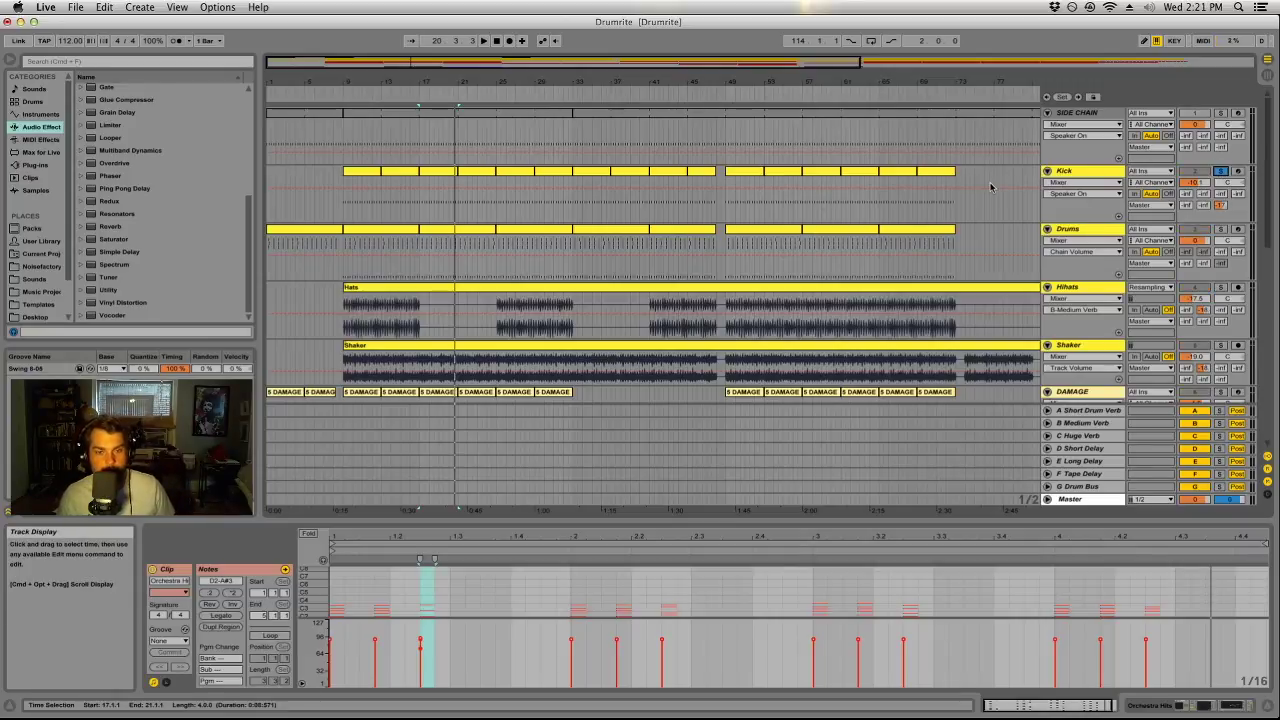
{"action": "left_click", "coordinate": [313, 235]}
{"action": "left_click", "coordinate": [359, 237]}
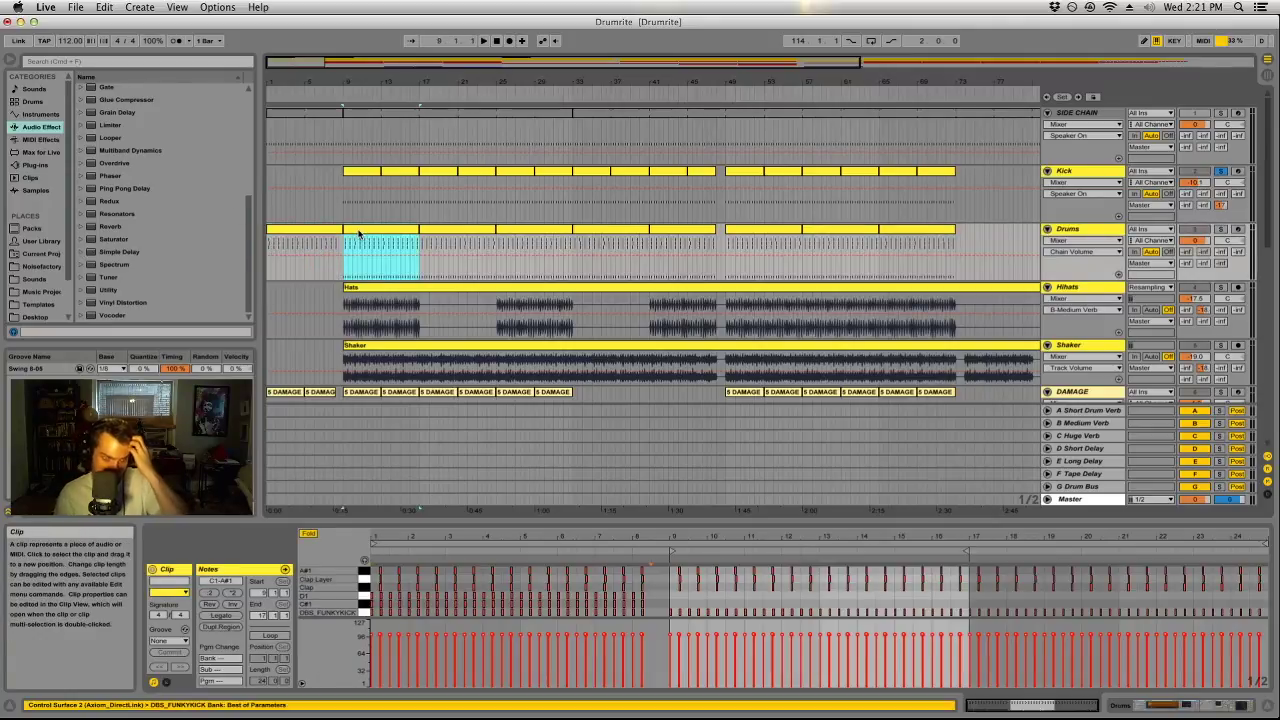
{"action": "key", "text": "space"}
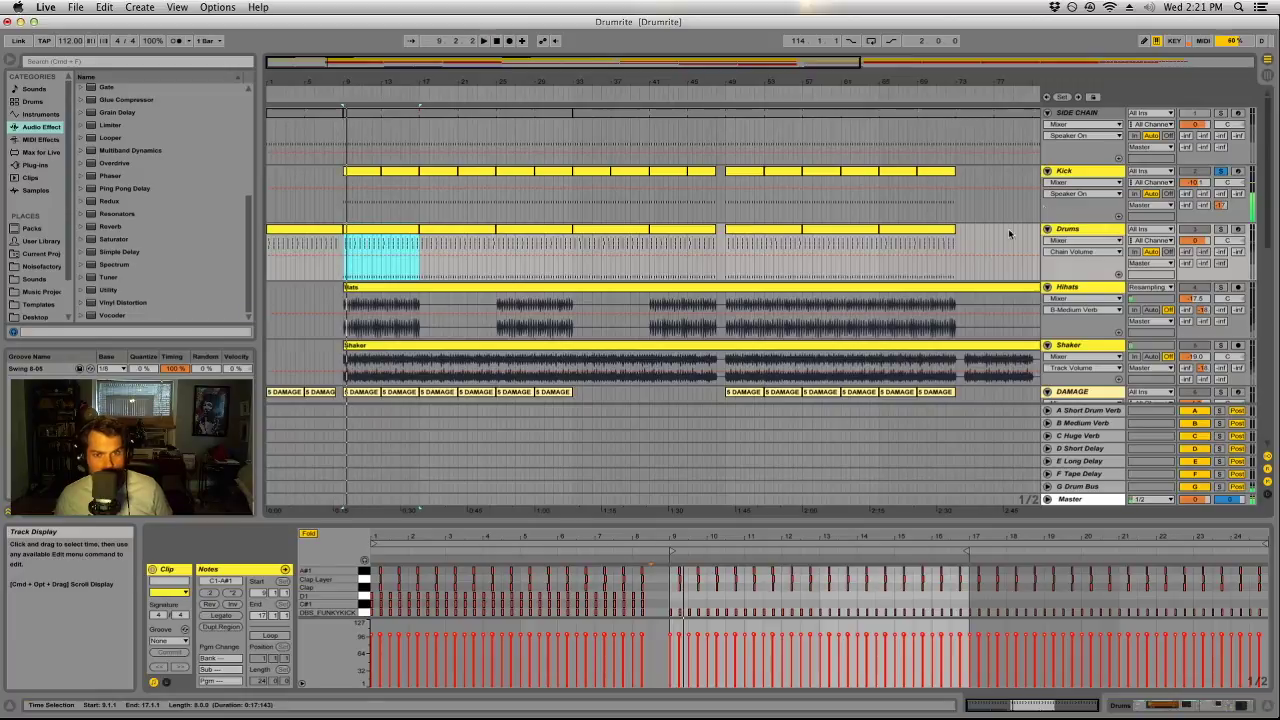
Switch the solo from the Kick track to the DBS_FUNKYKICK chain of the Drums rack in the Session View mixer.
{"action": "left_click", "coordinate": [1093, 176]}
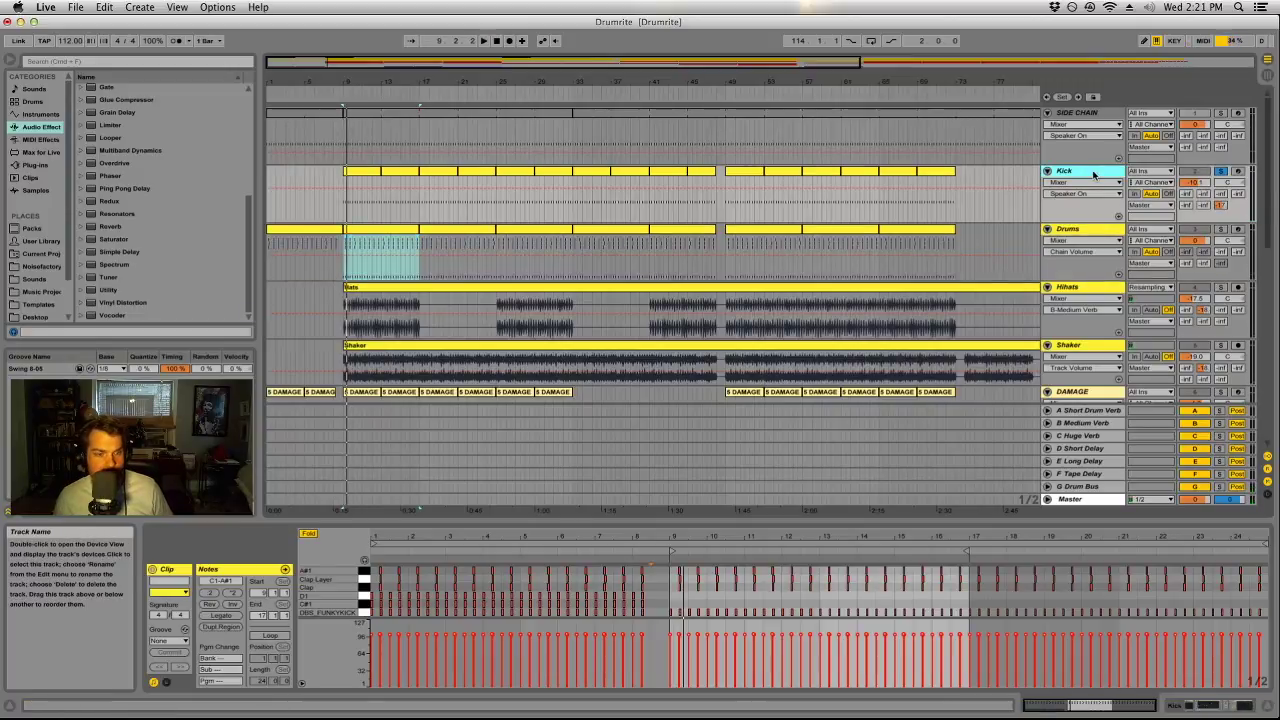
{"action": "key", "text": "Tab"}
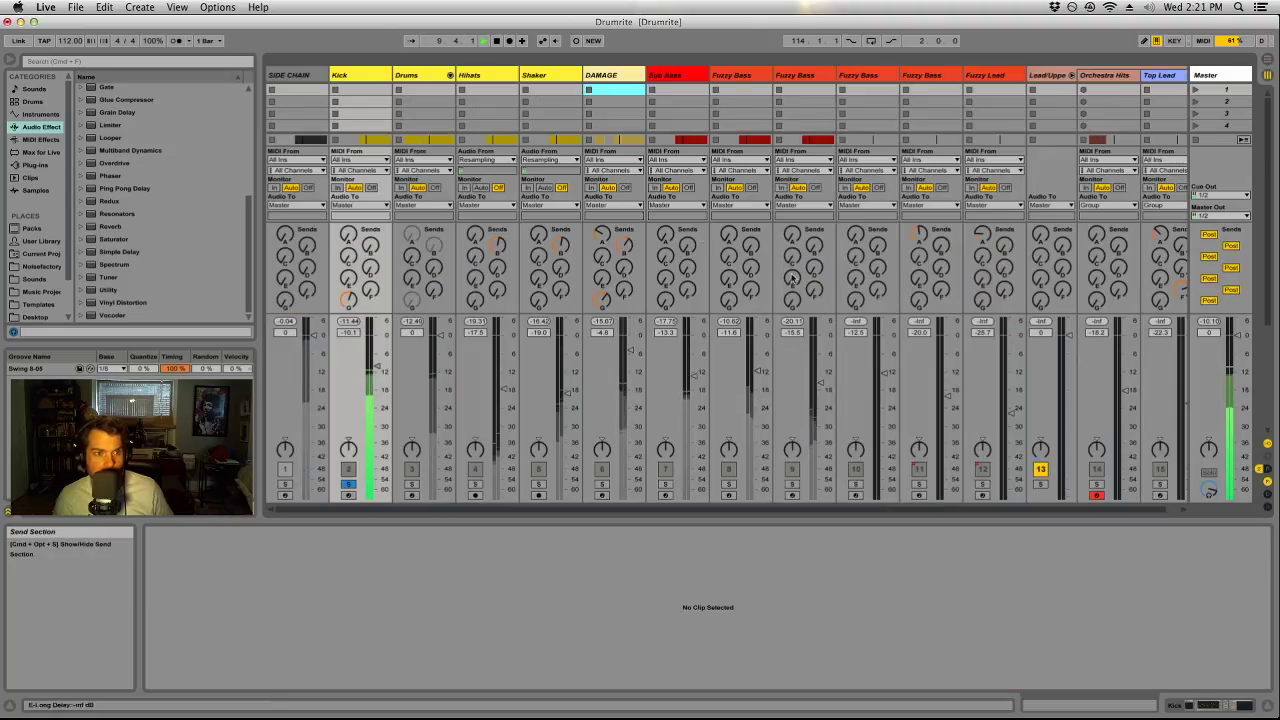
{"action": "left_click", "coordinate": [450, 75]}
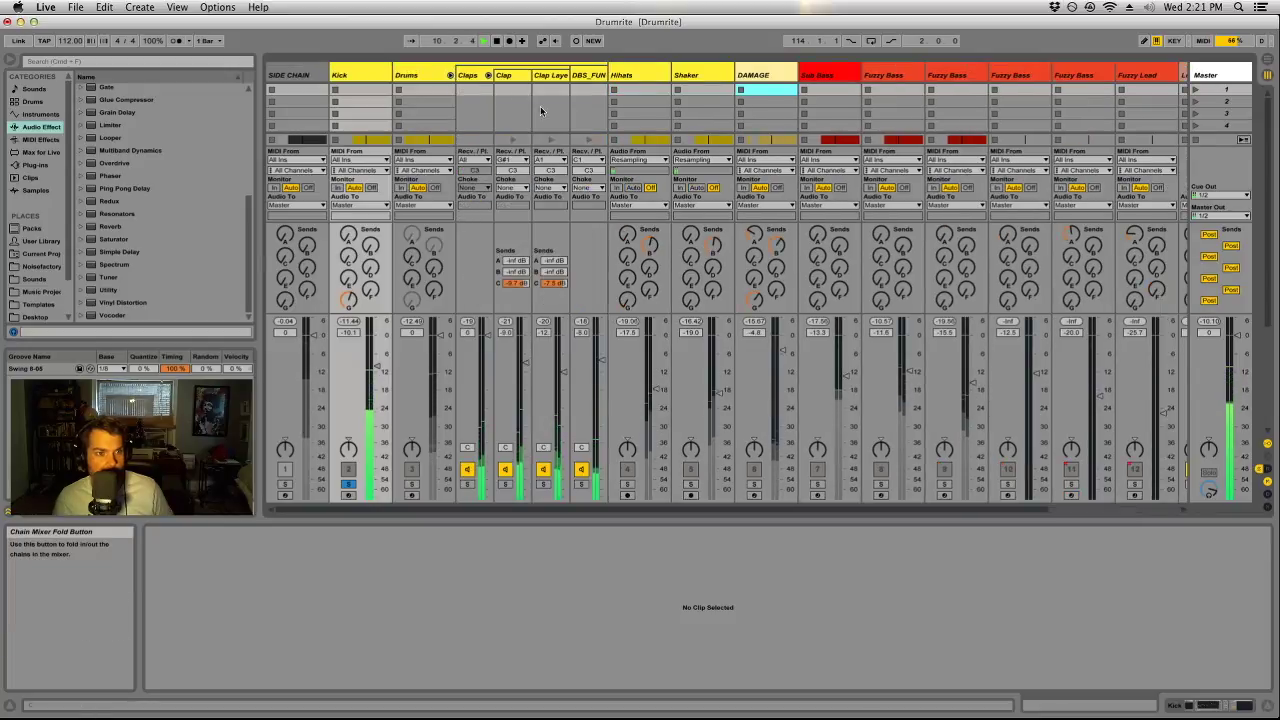
{"action": "left_click", "coordinate": [582, 484]}
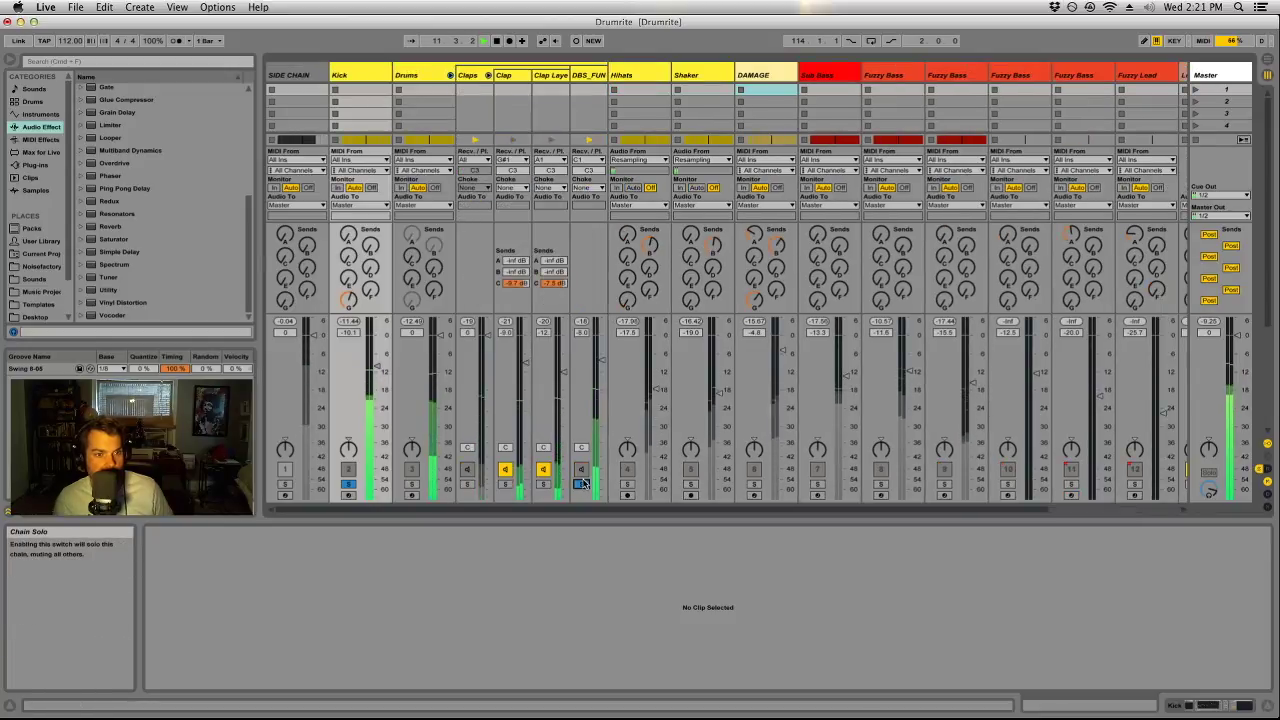
{"action": "left_click", "coordinate": [588, 75]}
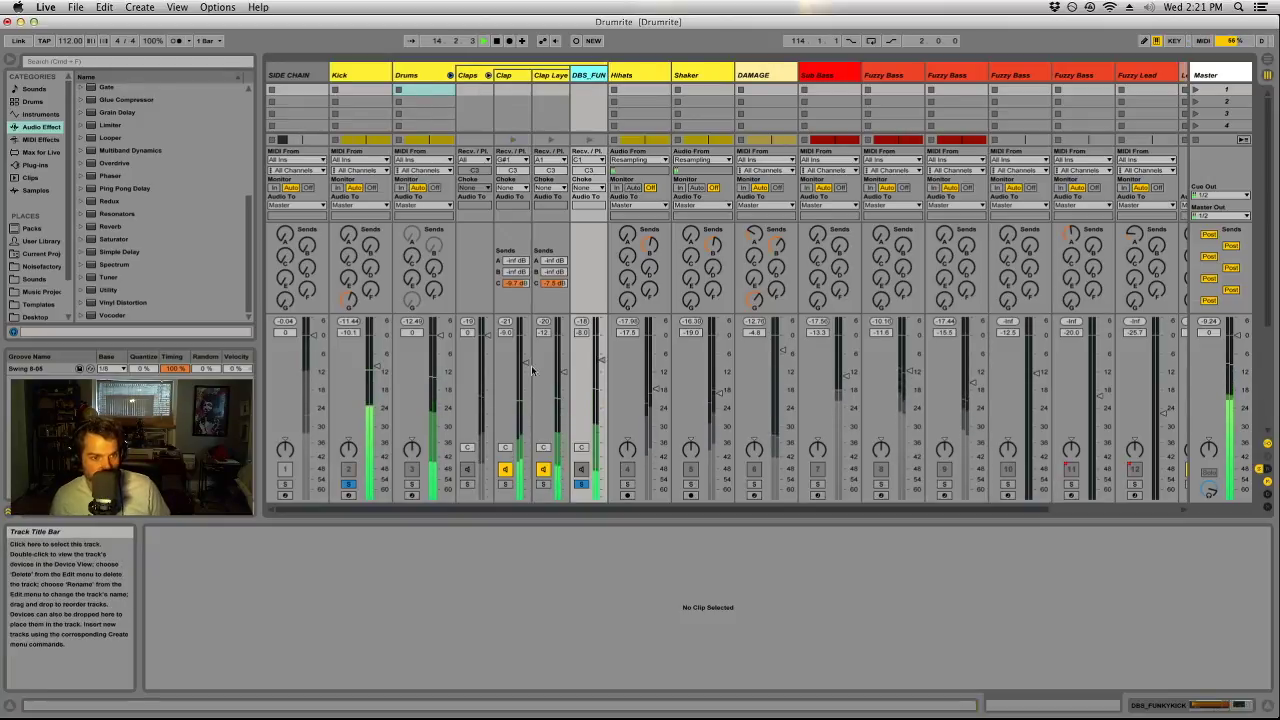
{"action": "left_click", "coordinate": [349, 484]}
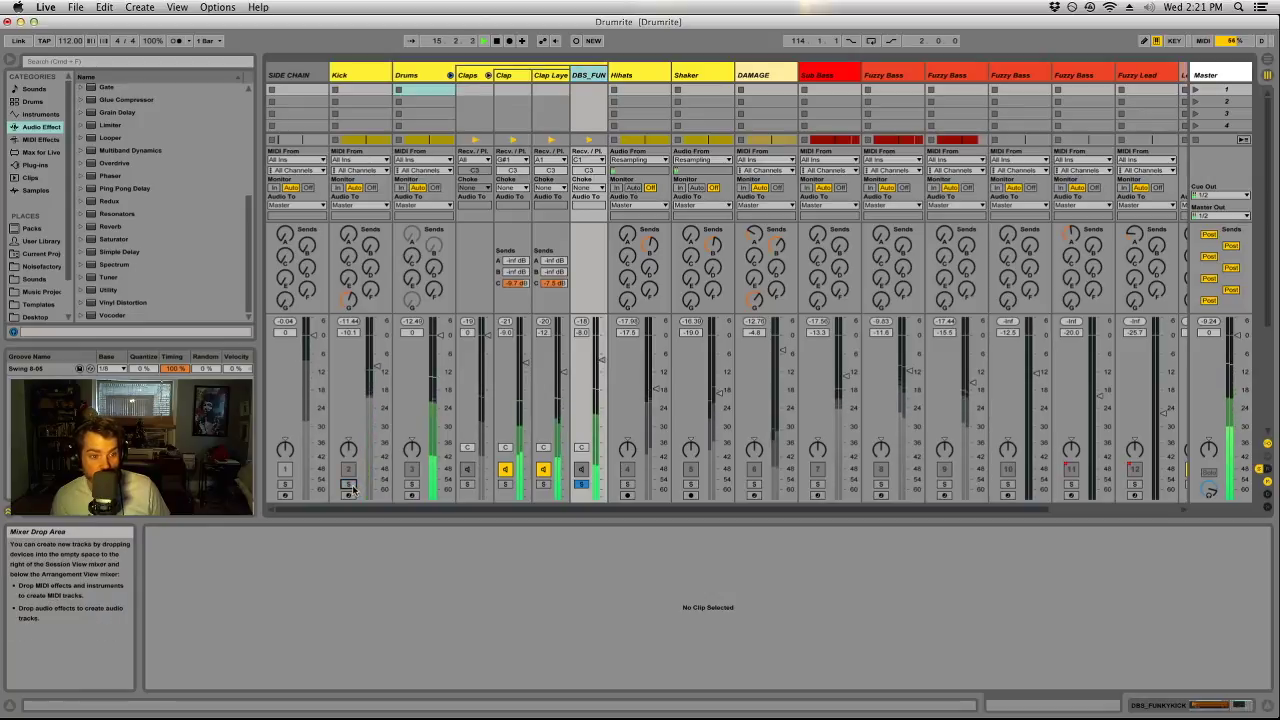
Compare the Kick track and the DBS_FUNKYKICK chain by soloing them together and separately during playback.
{"action": "left_click", "coordinate": [349, 484]}
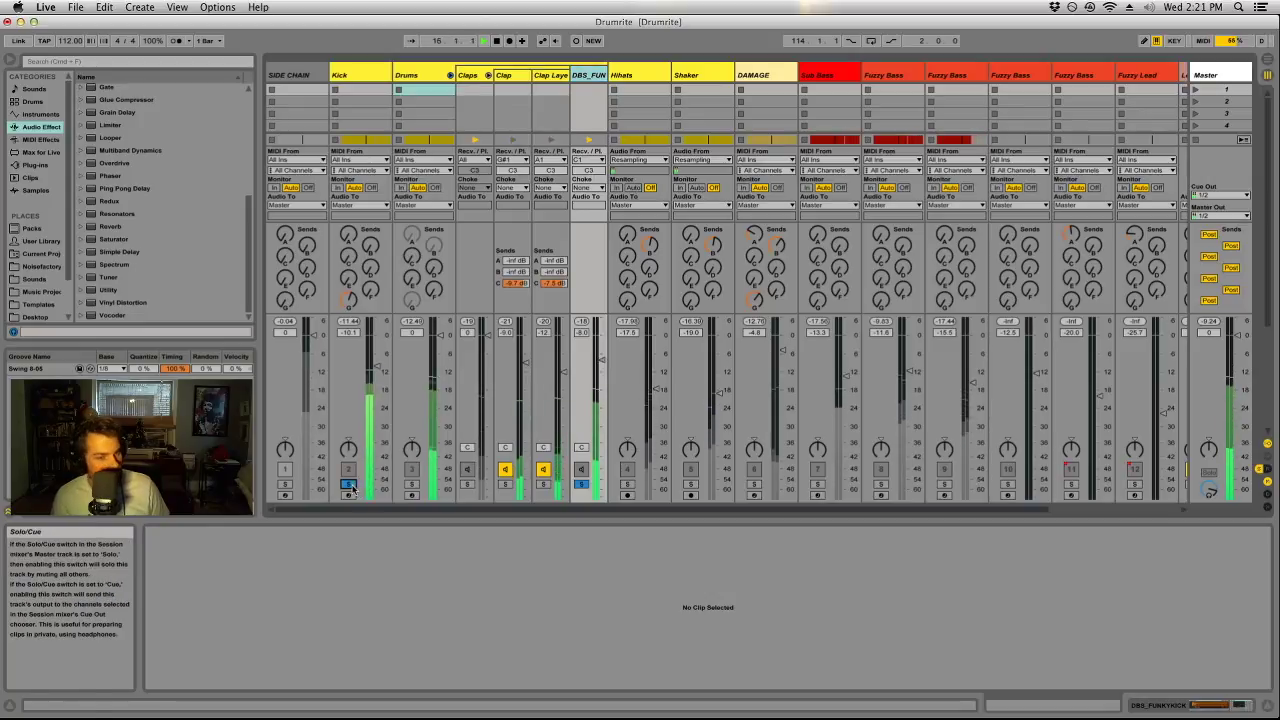
{"action": "left_click", "coordinate": [581, 485]}
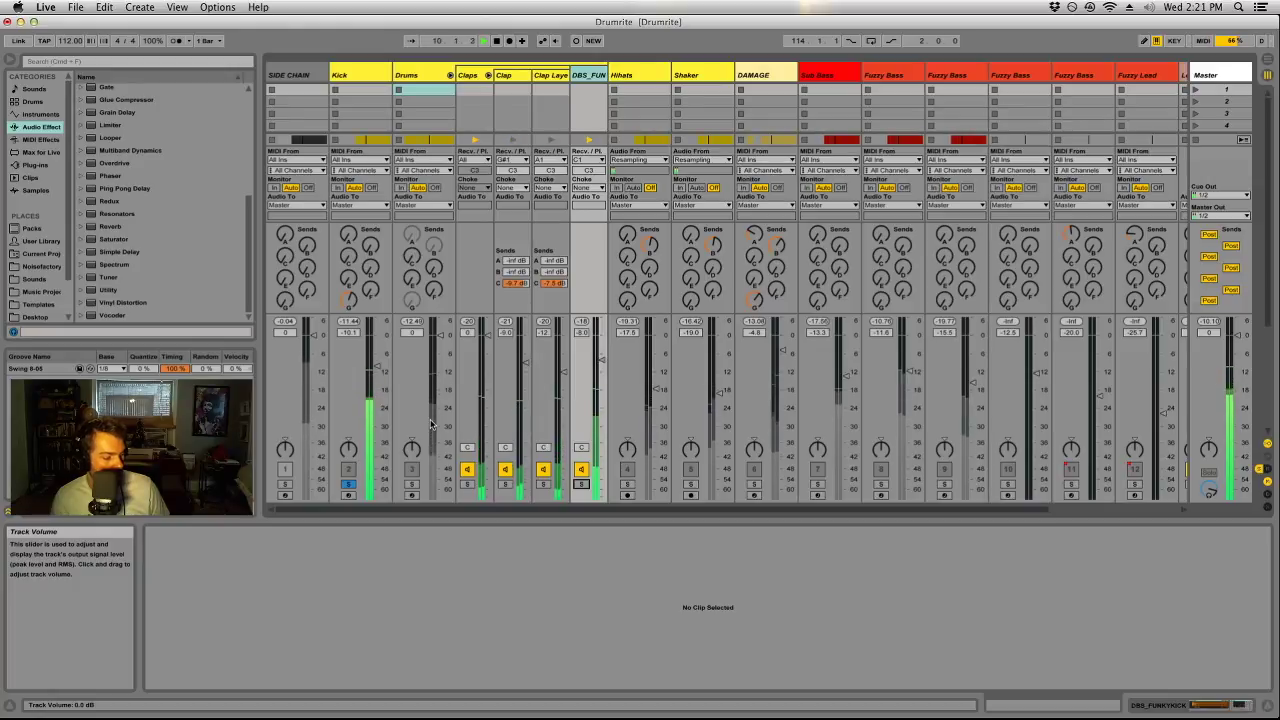
{"action": "left_click", "coordinate": [585, 485]}
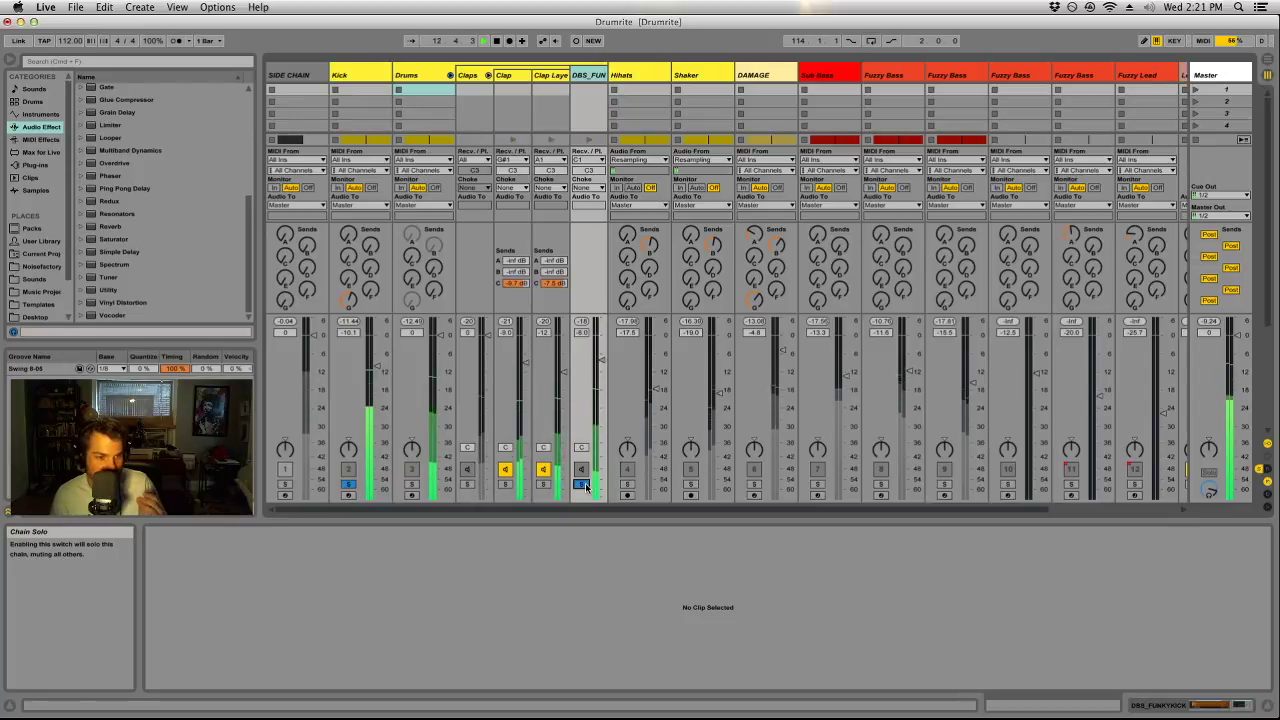
{"action": "left_click", "coordinate": [348, 485]}
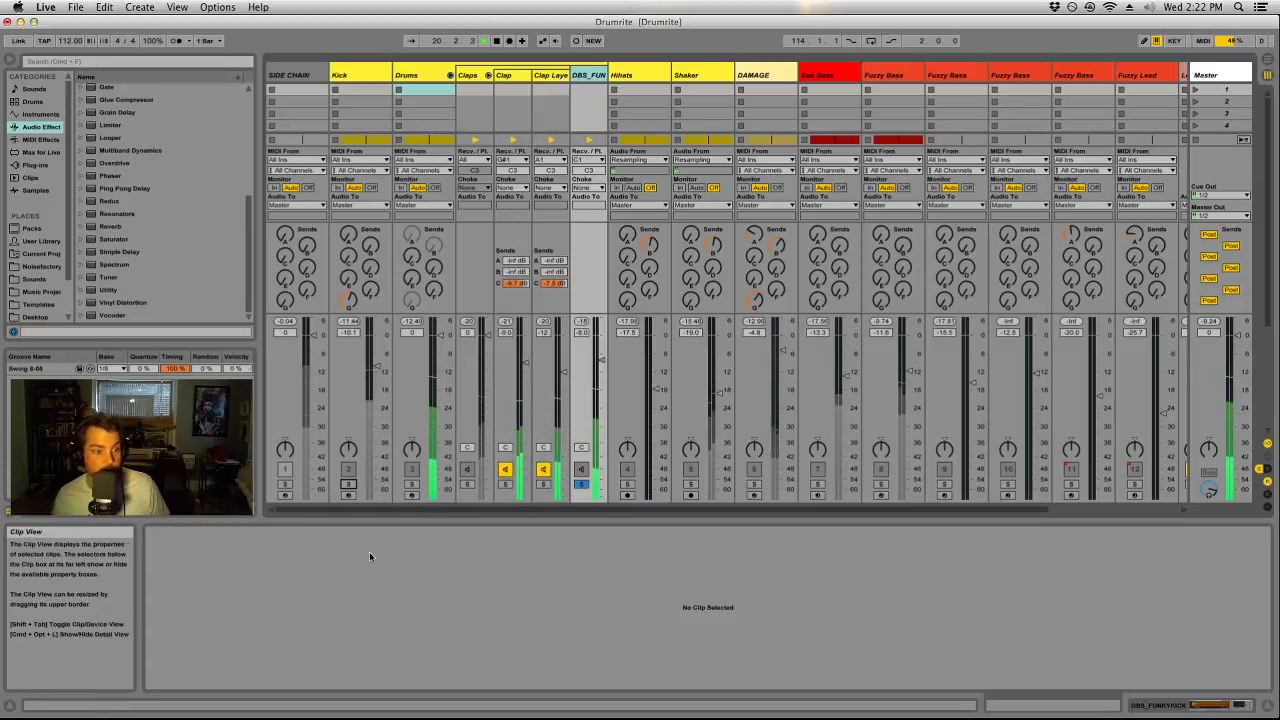
Solo the Drums, Kick and Shaker tracks plus the Claps chain alongside DBS_FUNKYKICK to hear the drum layers together.
{"action": "left_click", "coordinate": [411, 484]}
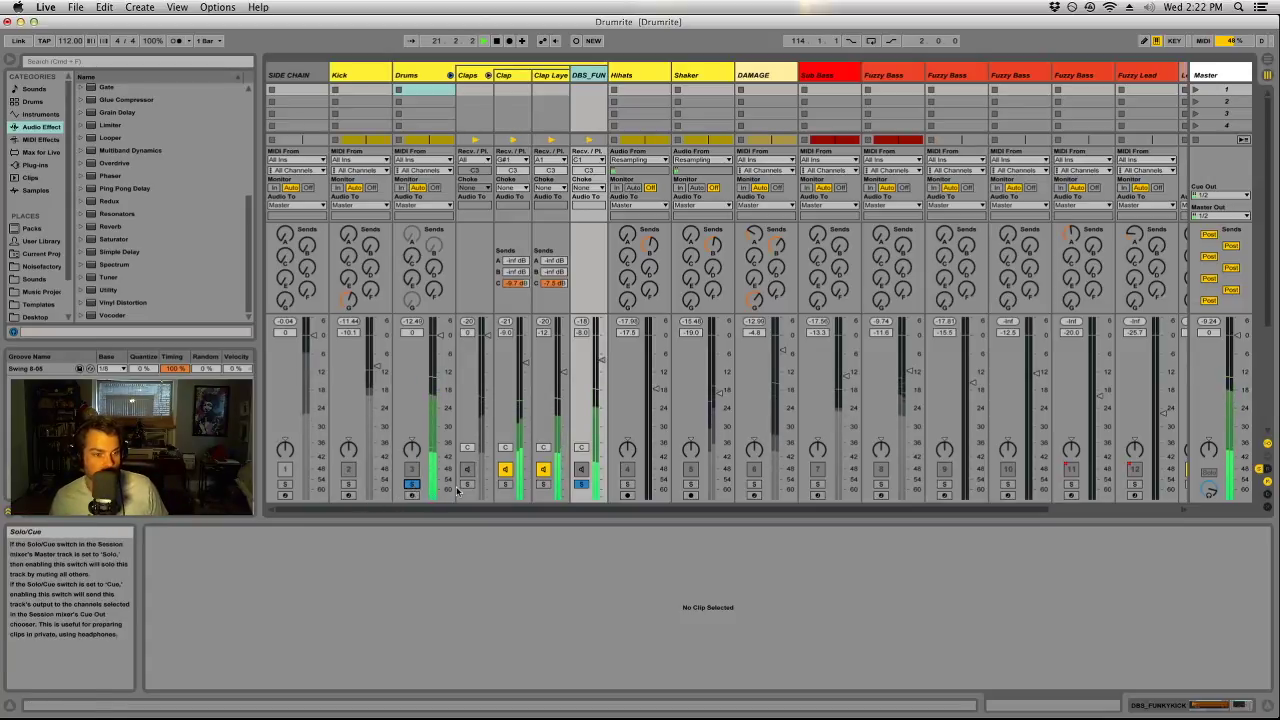
{"action": "left_click", "coordinate": [348, 484]}
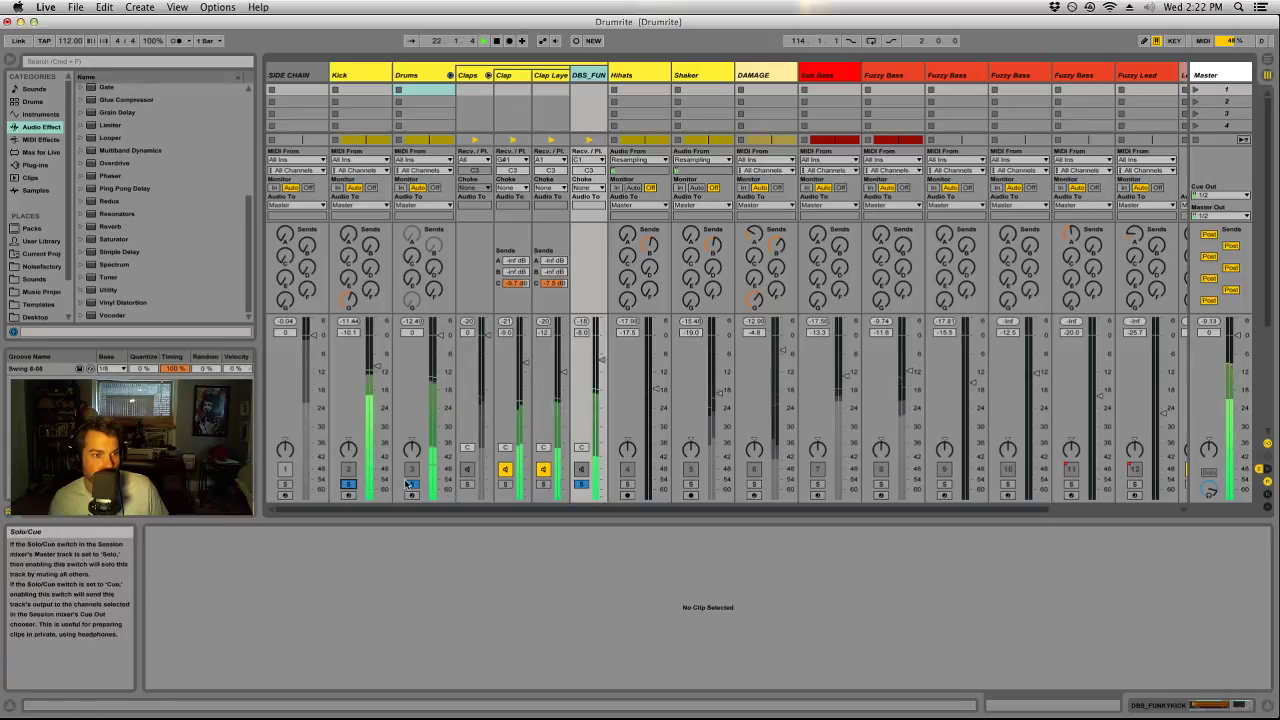
{"action": "left_click", "coordinate": [467, 484]}
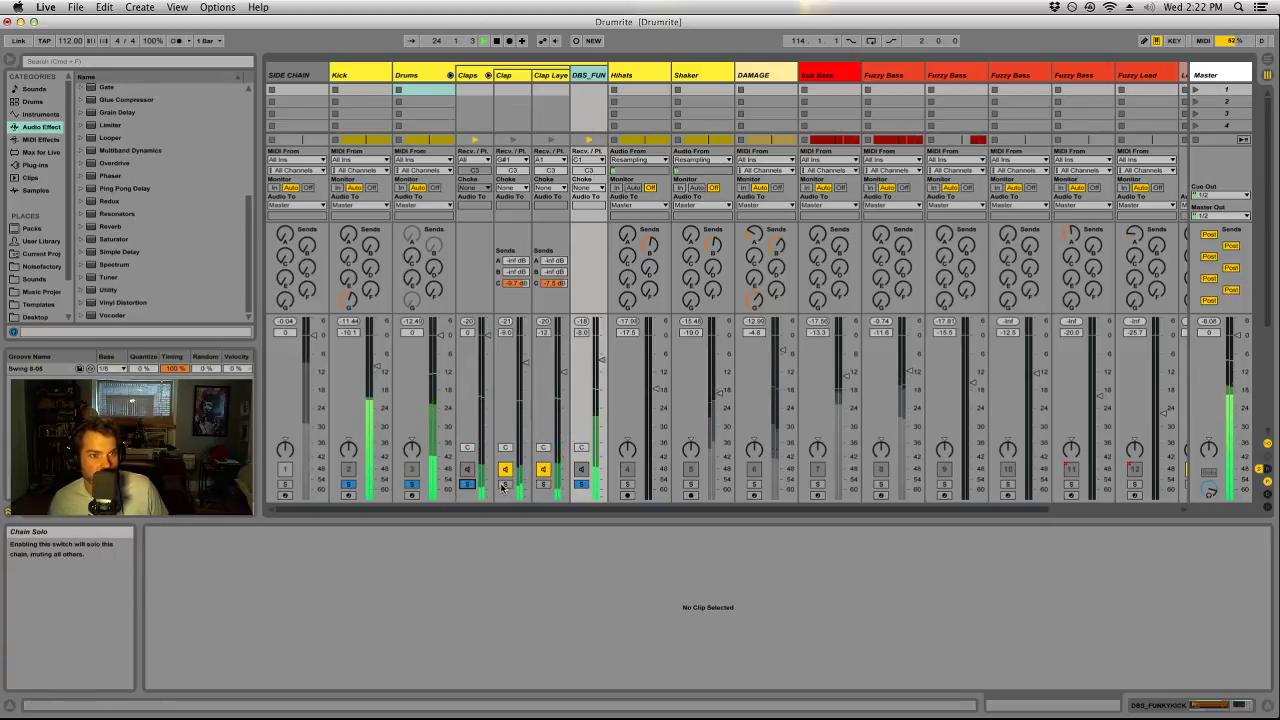
{"action": "left_click", "coordinate": [690, 484]}
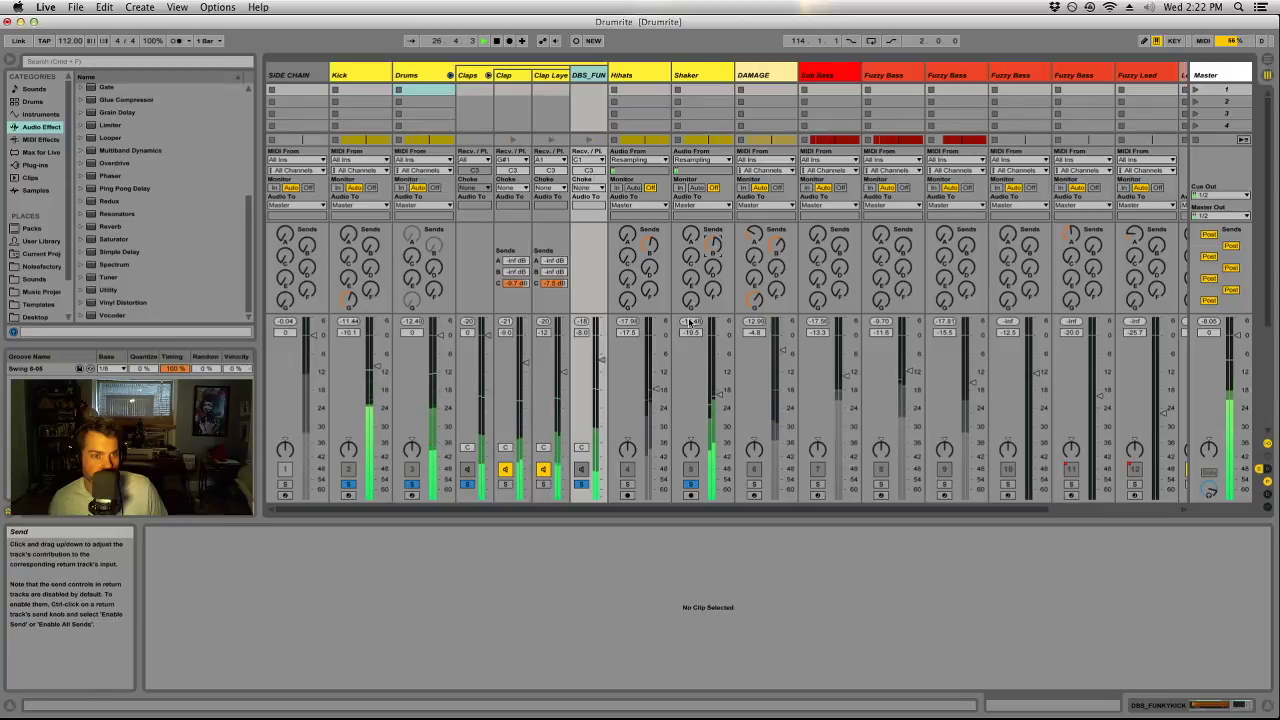
In the Shaker track's second EQ Eight, turn band 3 into a high-frequency cut and move band 7 to about 3.29 kHz.
{"action": "left_click", "coordinate": [707, 506]}
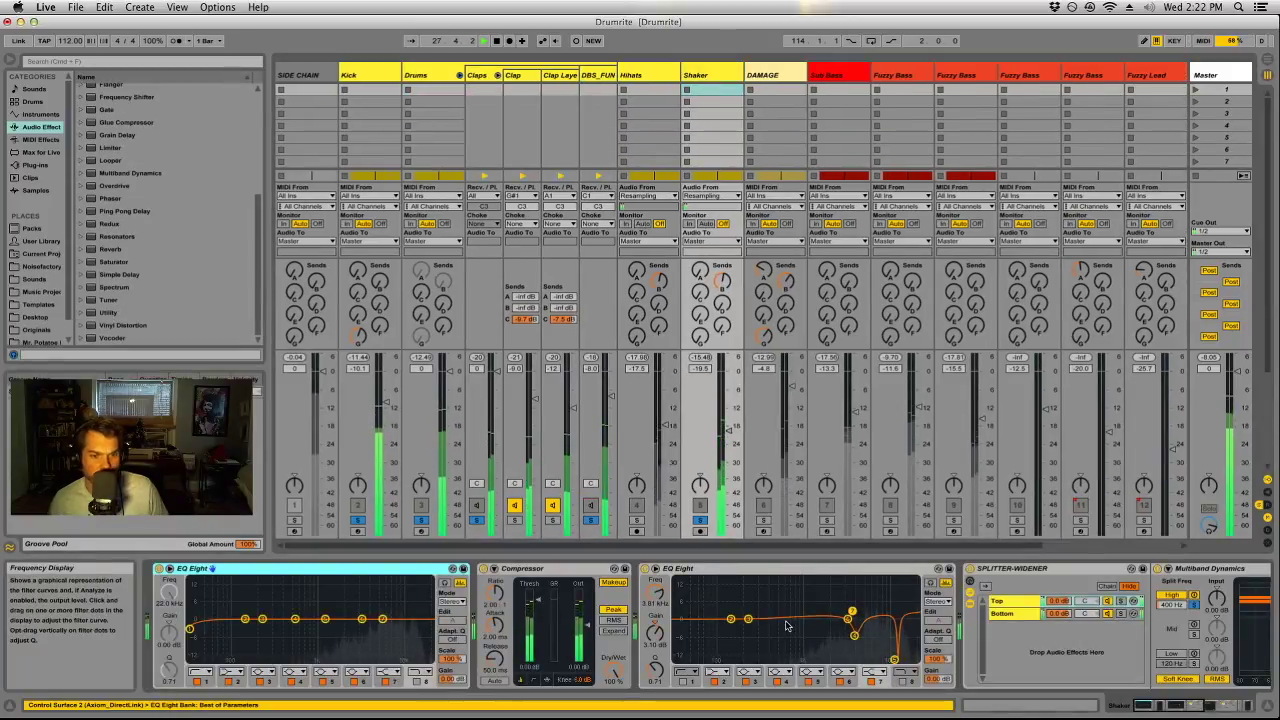
{"action": "left_click_drag", "start_coordinate": [748, 619], "coordinate": [881, 592]}
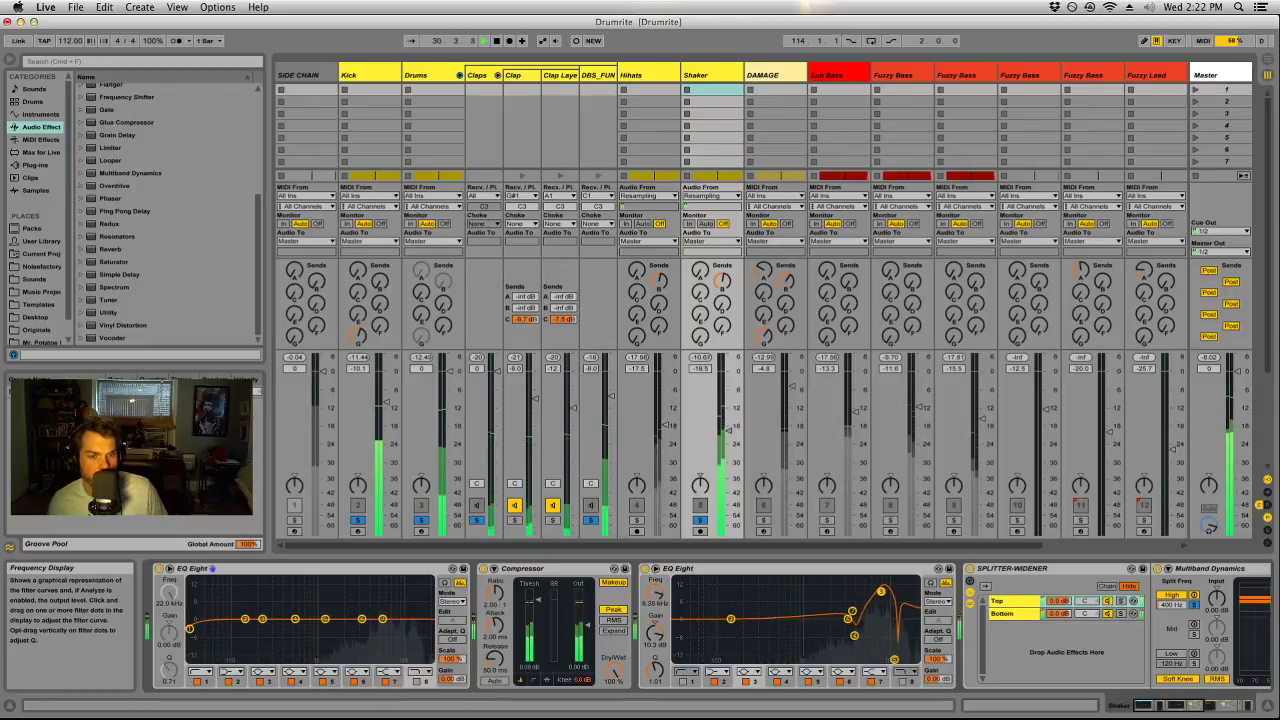
{"action": "left_click_drag", "start_coordinate": [655, 664], "coordinate": [660, 638]}
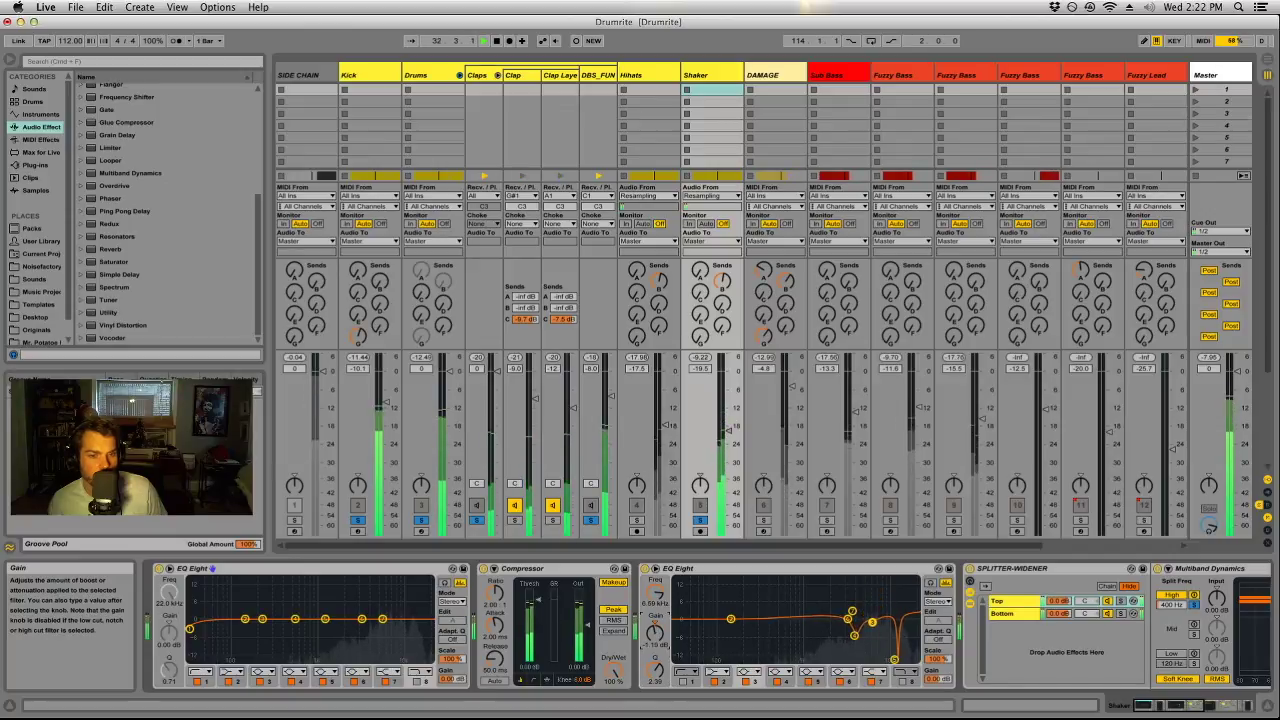
{"action": "left_click_drag", "start_coordinate": [655, 632], "coordinate": [655, 636]}
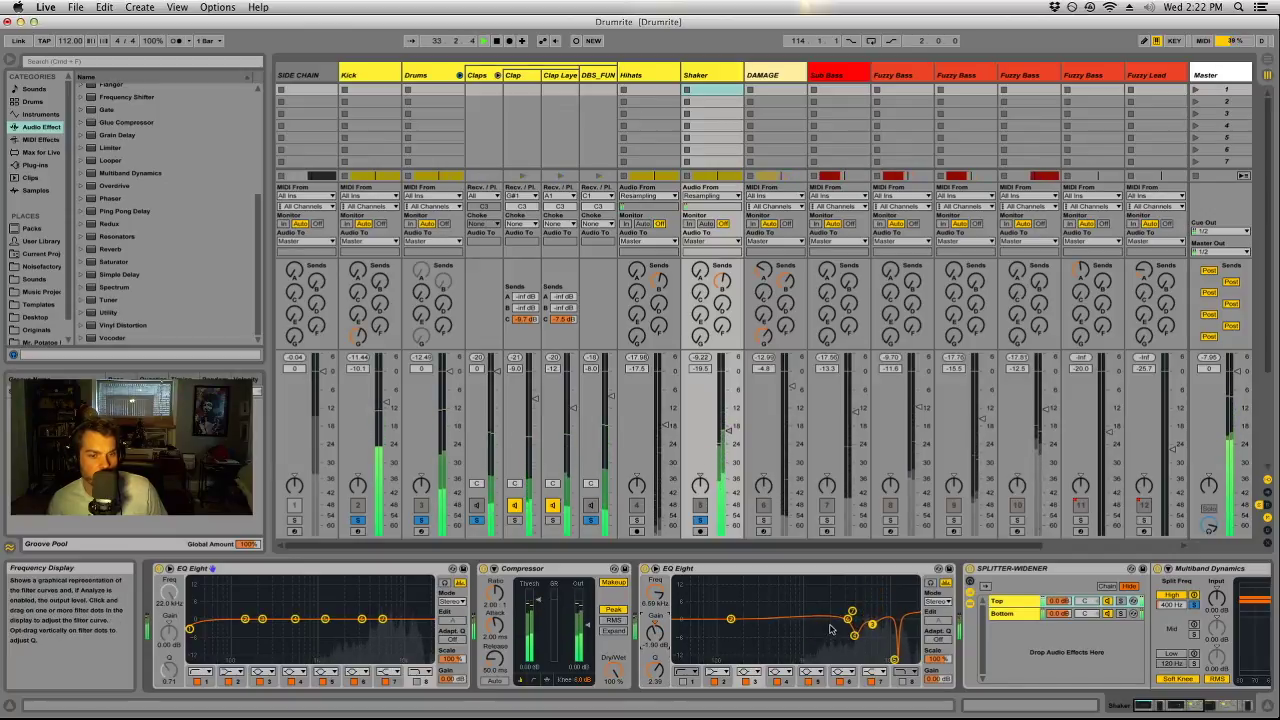
{"action": "left_click_drag", "start_coordinate": [851, 612], "coordinate": [845, 609]}
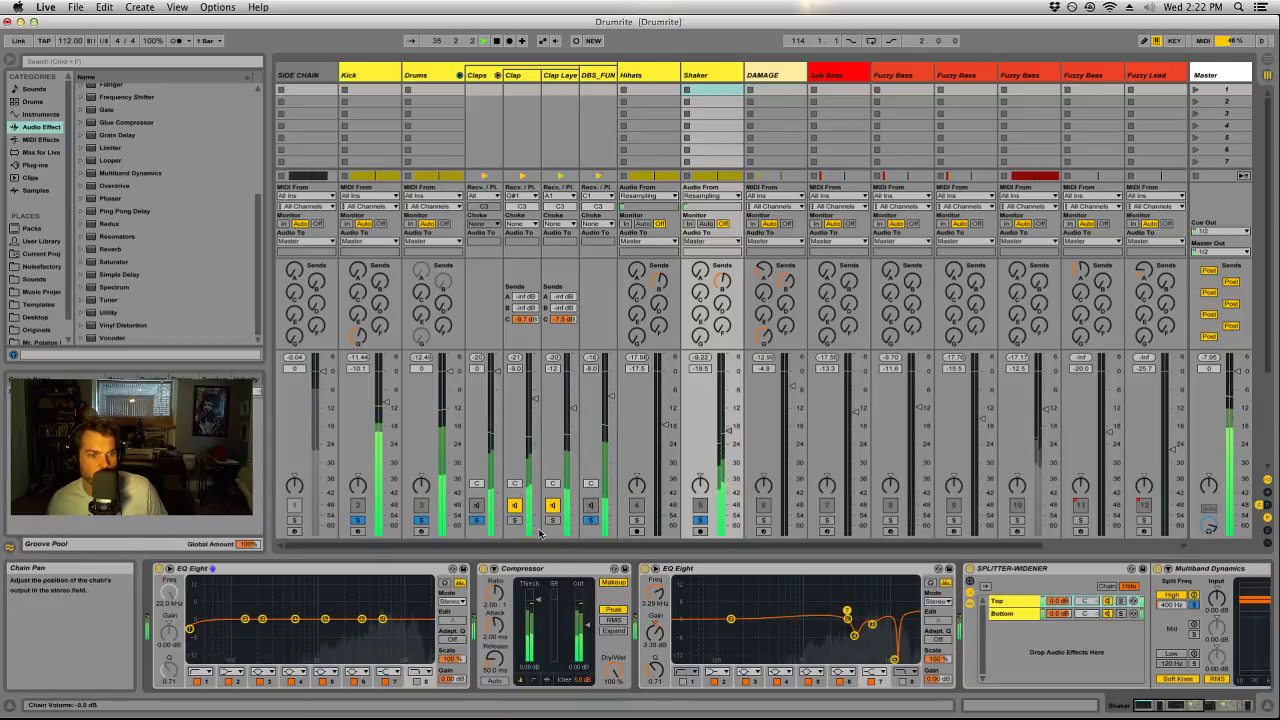
Delete the first EQ Eight from the Shaker track's device chain.
{"action": "left_click", "coordinate": [398, 568]}
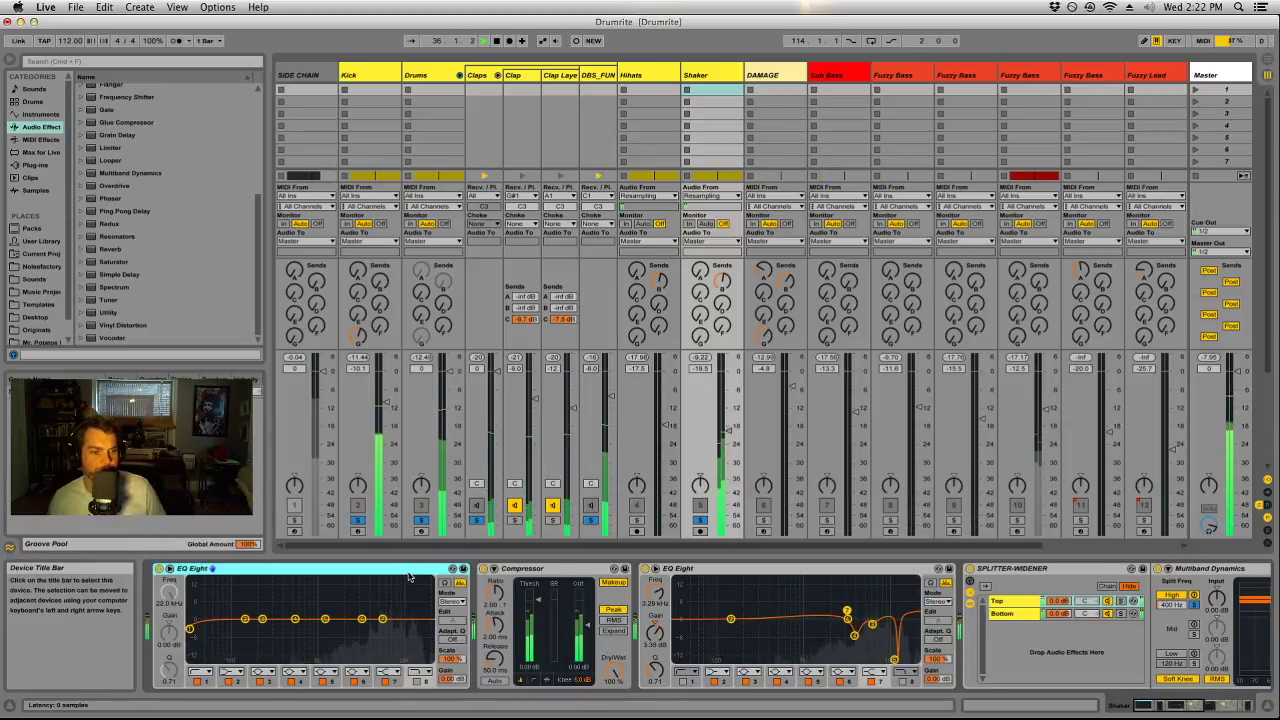
{"action": "key", "text": "Delete"}
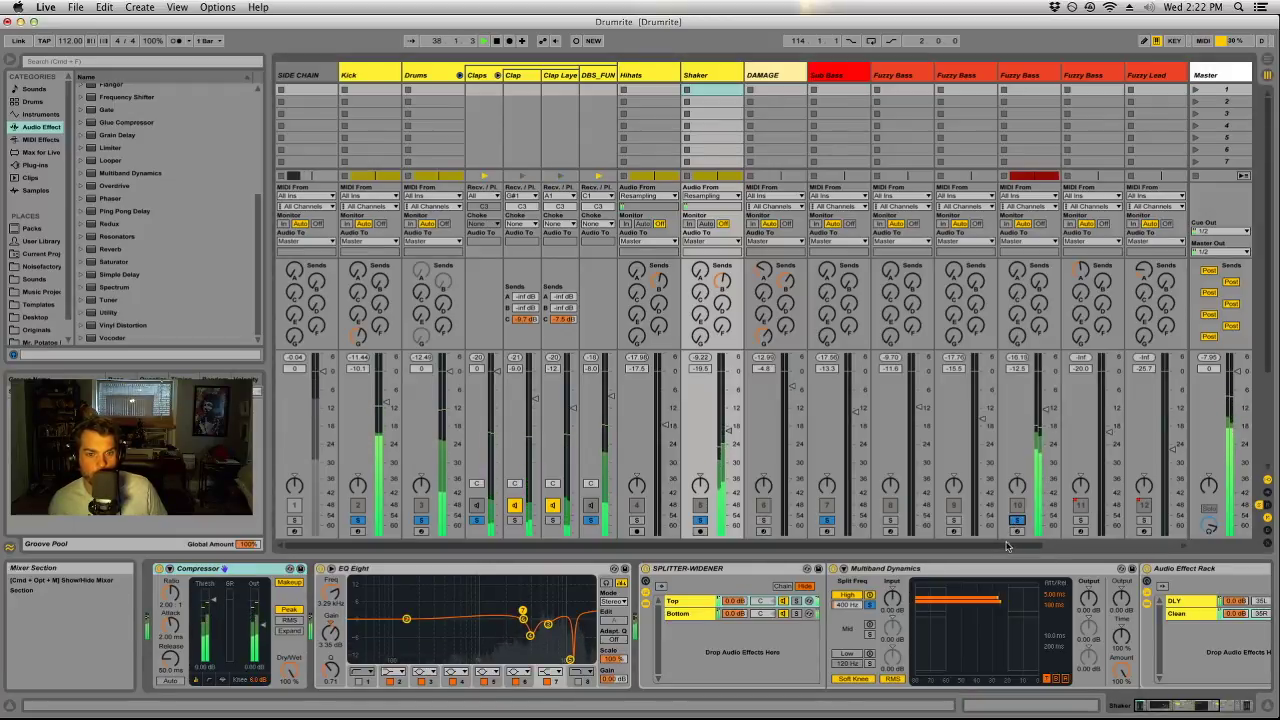
Play the soloed tracks in the Arrangement View from the Fuzzy Bass clip at bar 33, and stop playback.
{"action": "scroll", "coordinate": [1007, 545], "scroll_direction": "right", "scroll_amount": 2}
{"action": "key", "text": "Tab"}
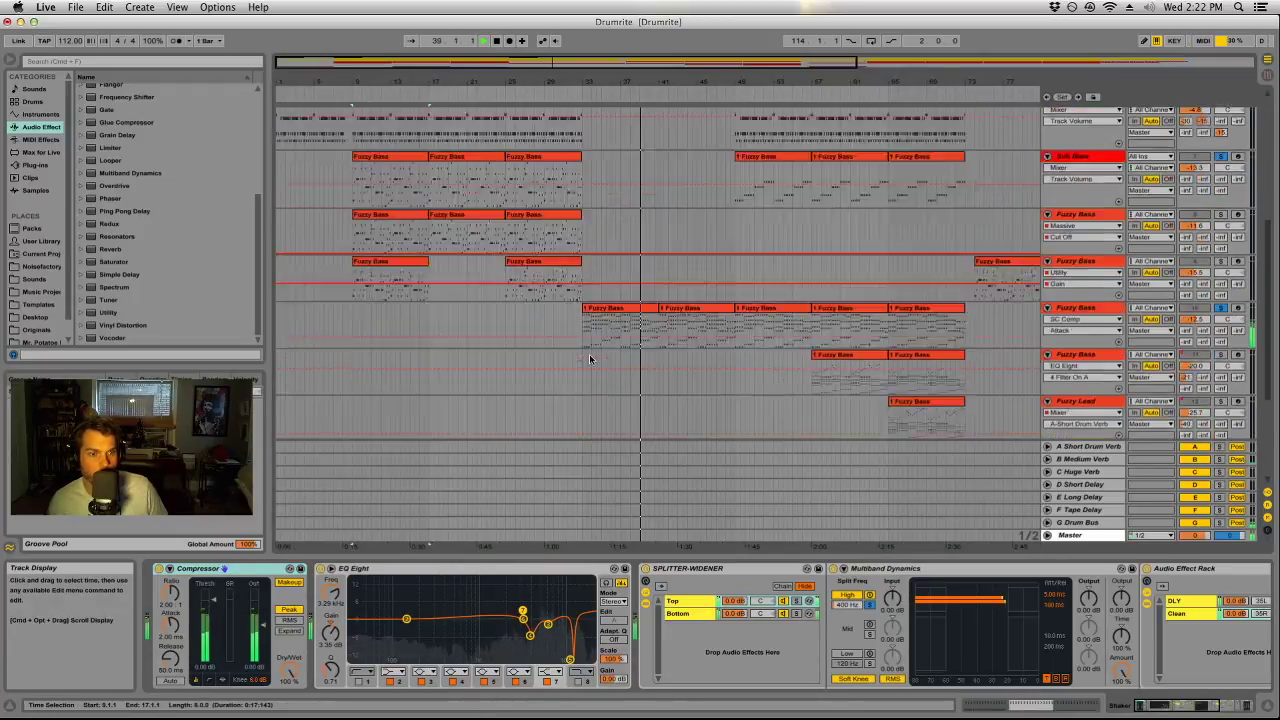
{"action": "scroll", "coordinate": [590, 359], "scroll_direction": "down", "scroll_amount": 3}
{"action": "left_click", "coordinate": [614, 230]}
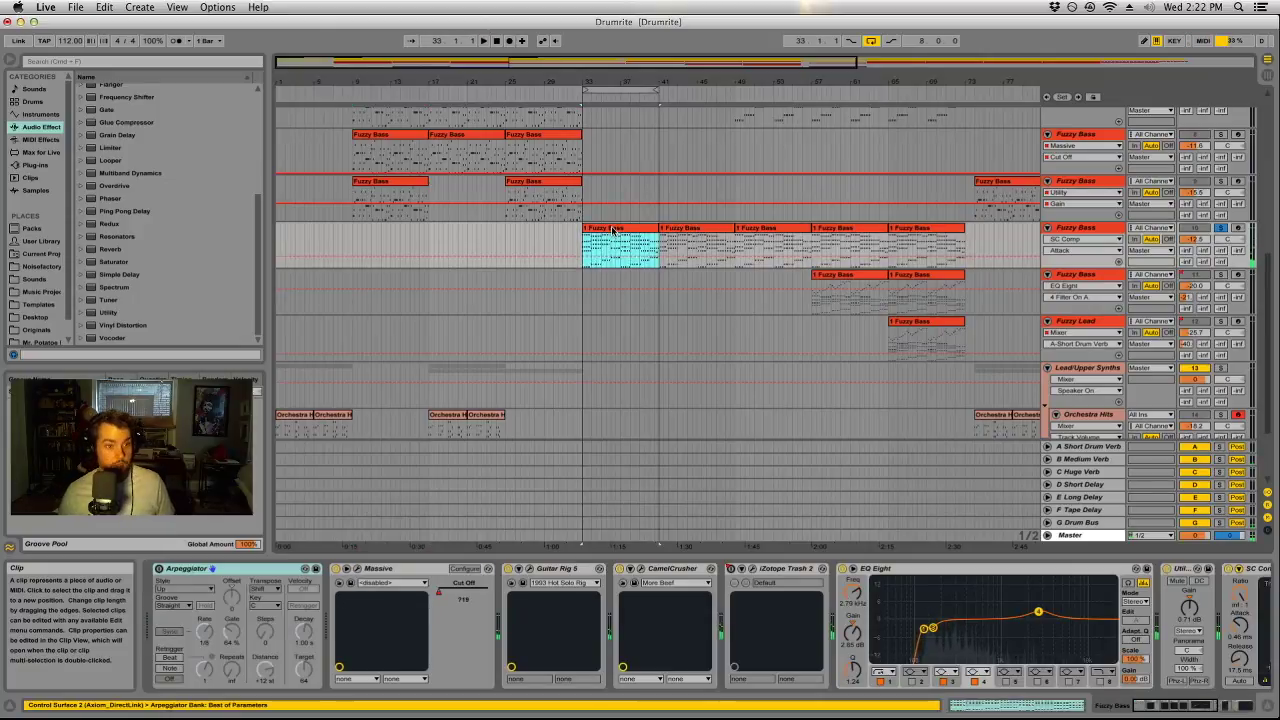
{"action": "key", "text": "space"}
{"action": "key", "text": "Tab"}
{"action": "key", "text": "Tab"}
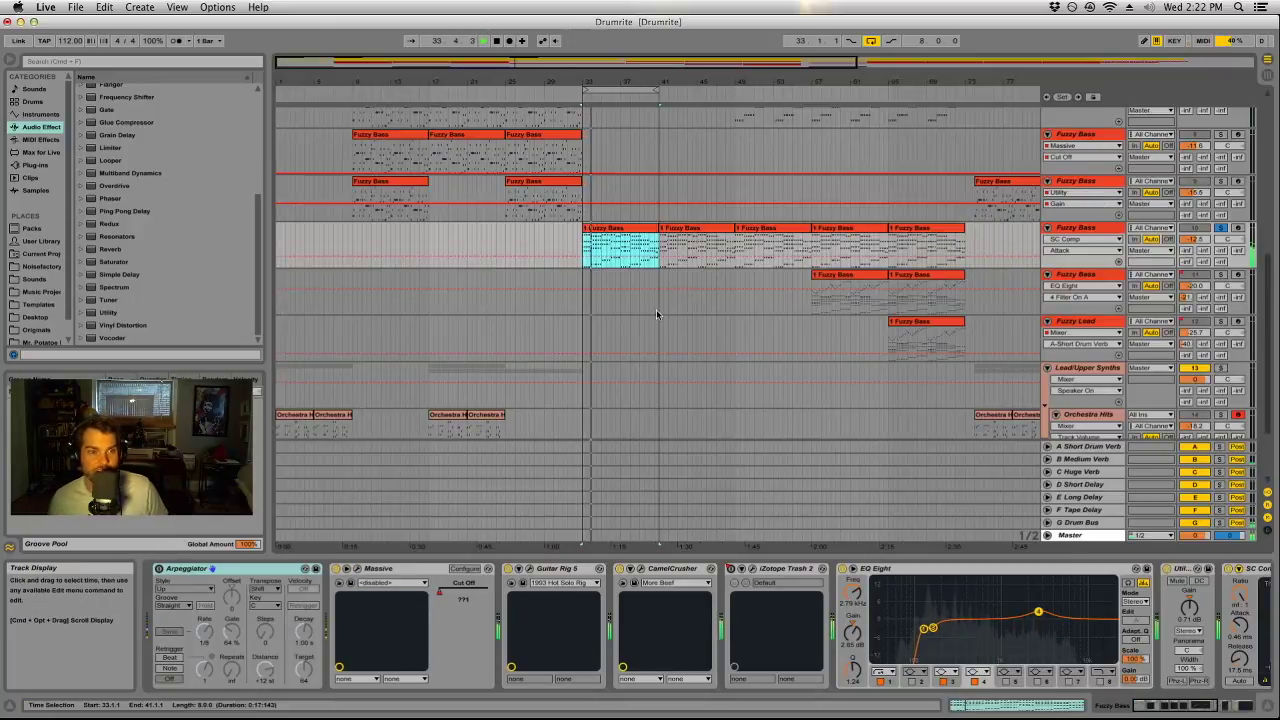
{"action": "scroll", "coordinate": [656, 314], "scroll_direction": "up", "scroll_amount": 3}
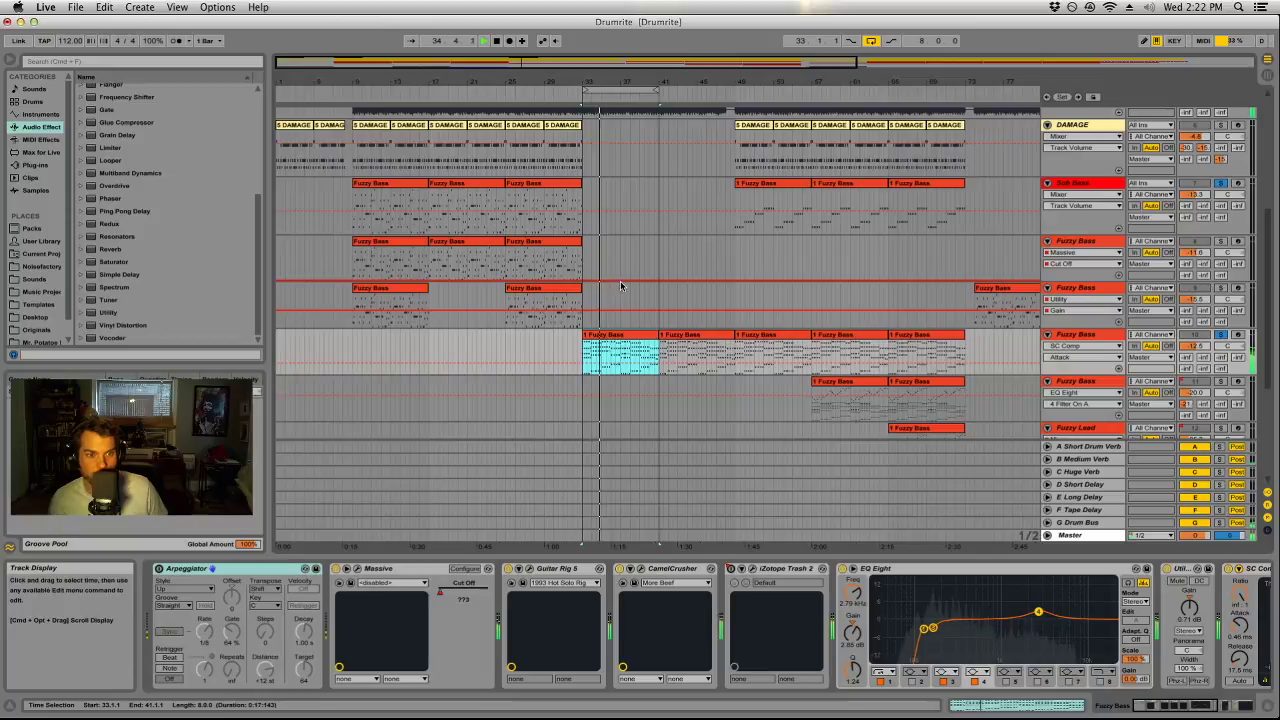
{"action": "scroll", "coordinate": [620, 286], "scroll_direction": "up", "scroll_amount": 8}
{"action": "key", "text": "space"}
Save the Live Set under the new name Drumrite 2 in the Drumrite Project folder.
{"action": "left_click", "coordinate": [76, 7]}
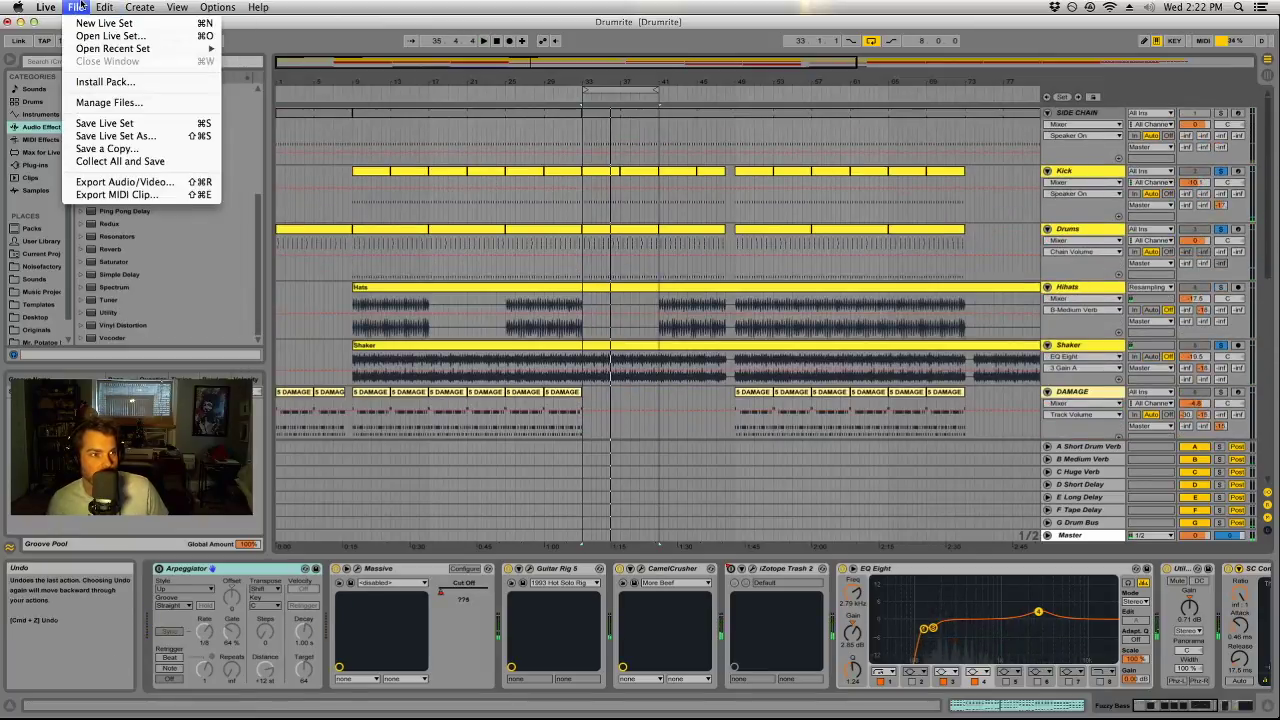
{"action": "left_click", "coordinate": [115, 136]}
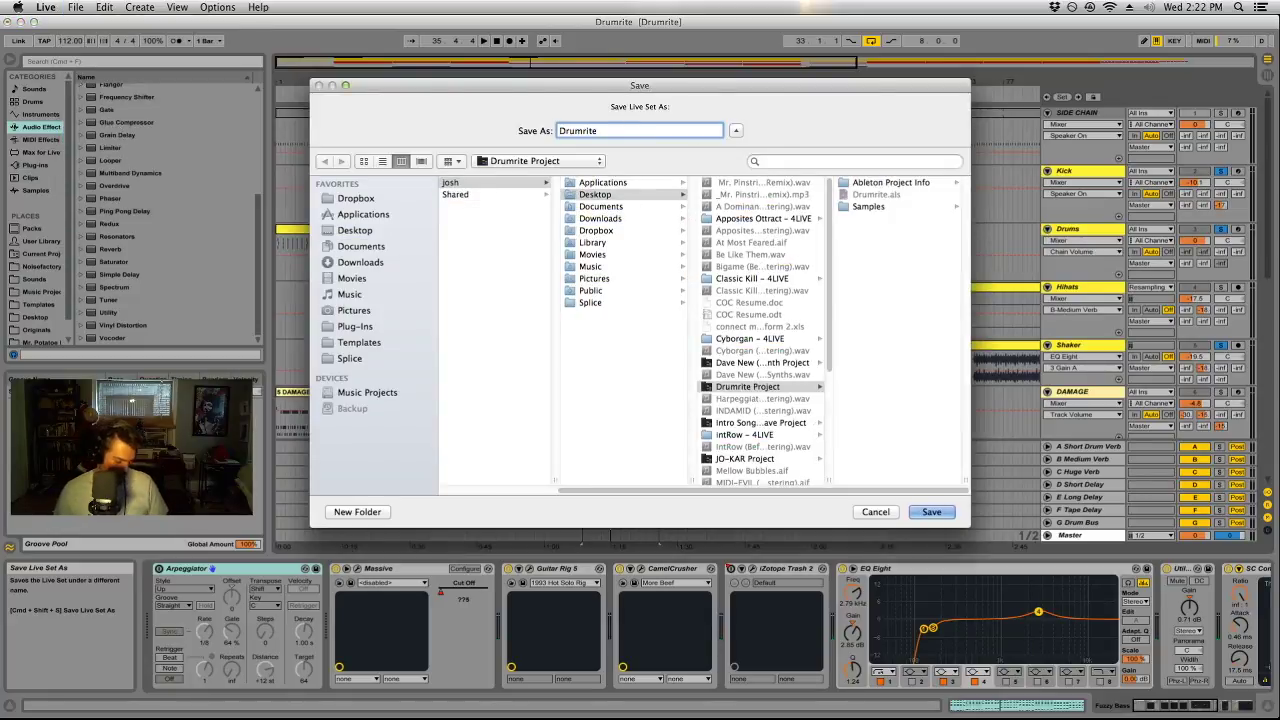
{"action": "key", "text": "Return"}
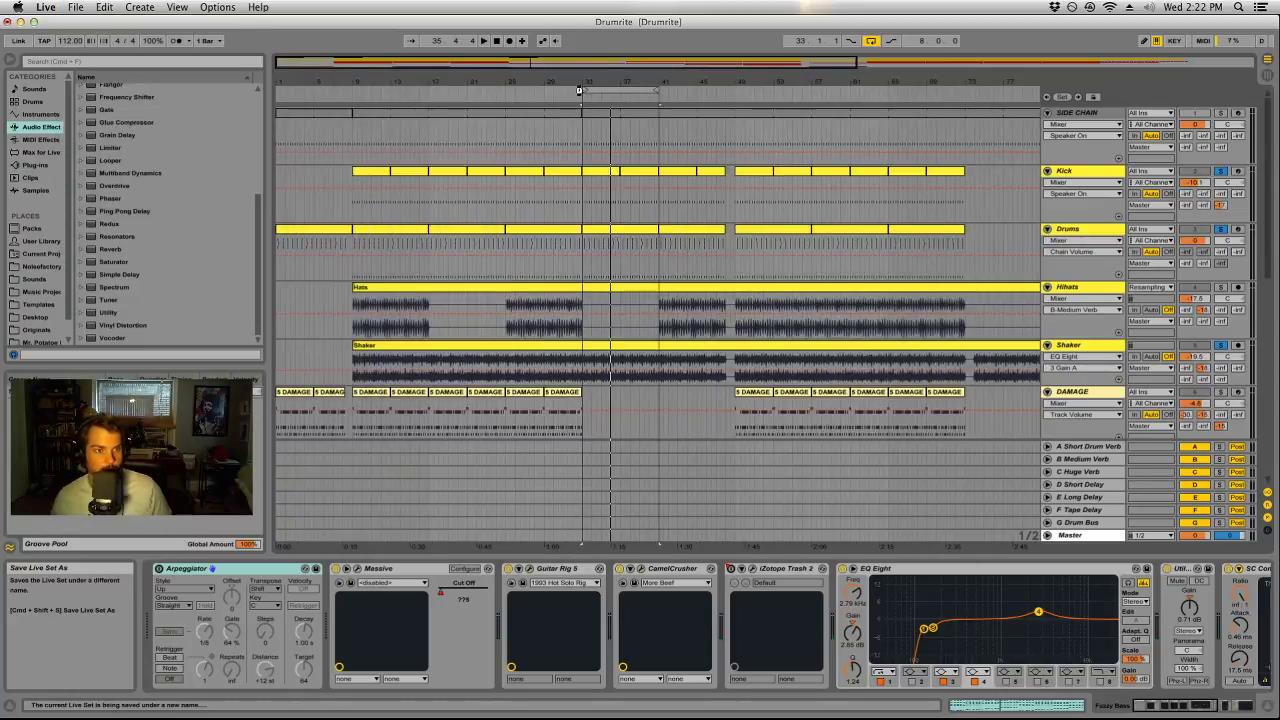
Clear the track solos and play the arrangement from the Shaker clip at bar 9.
{"action": "left_click_drag", "start_coordinate": [579, 91], "coordinate": [579, 70]}
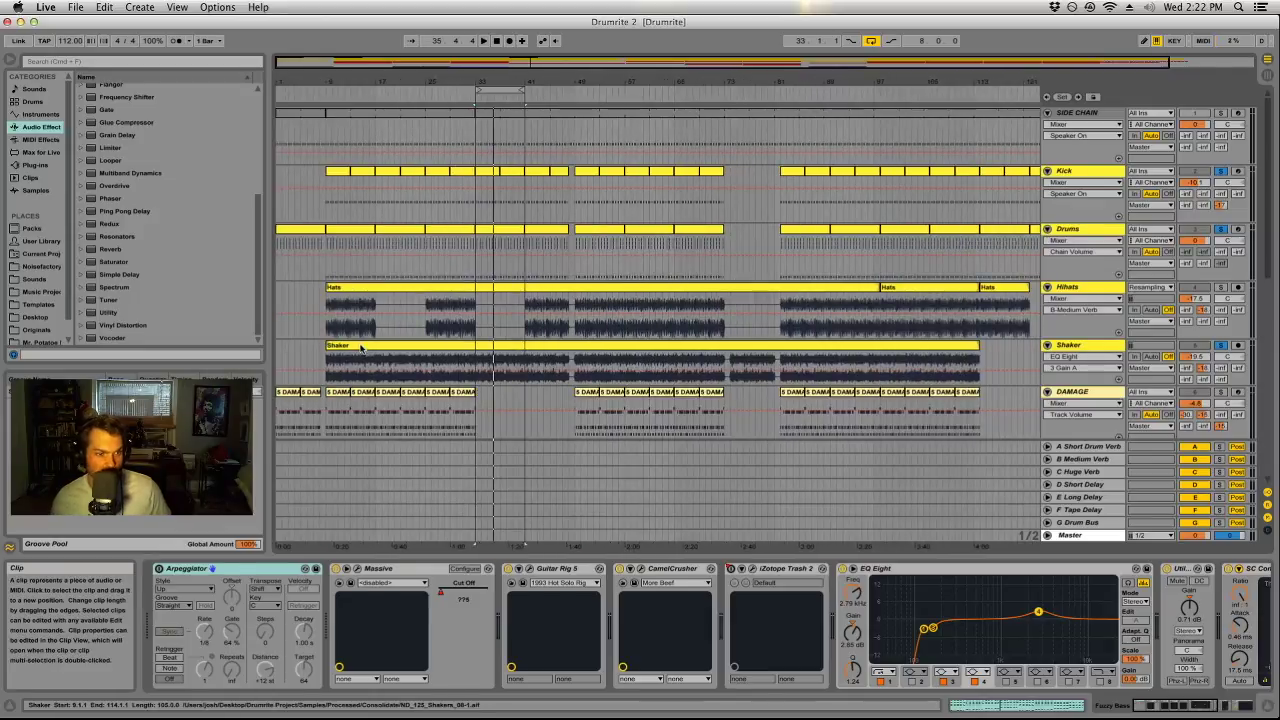
{"action": "left_click", "coordinate": [362, 347]}
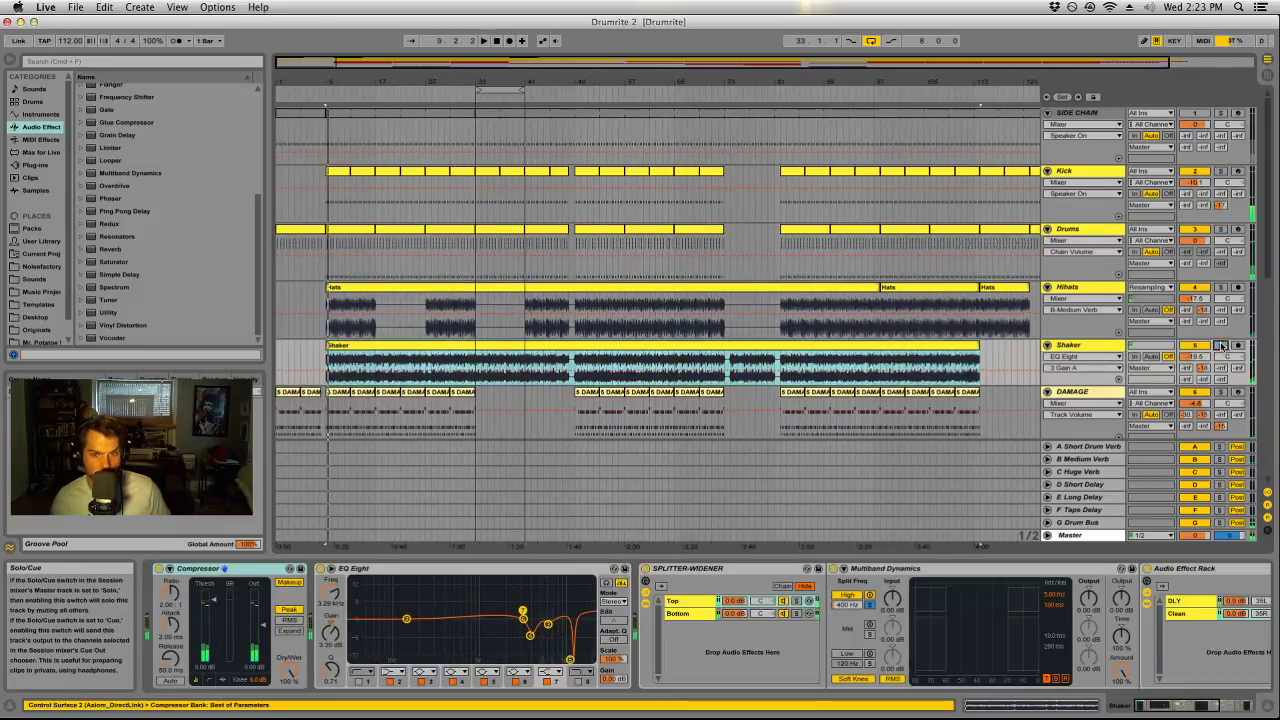
{"action": "key", "text": "space"}
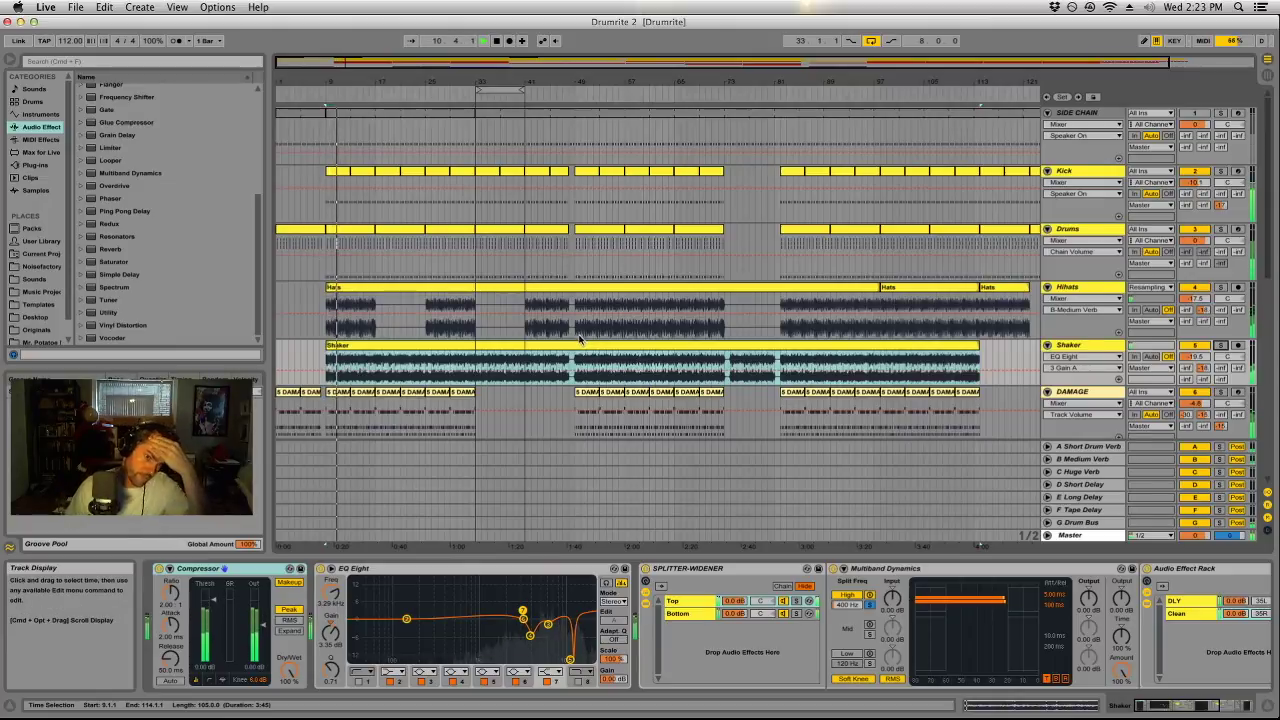
Delete all clips before bar 33 on the tracks from Kick down to Top Lead.
{"action": "scroll", "coordinate": [580, 340], "scroll_direction": "down", "scroll_amount": 5}
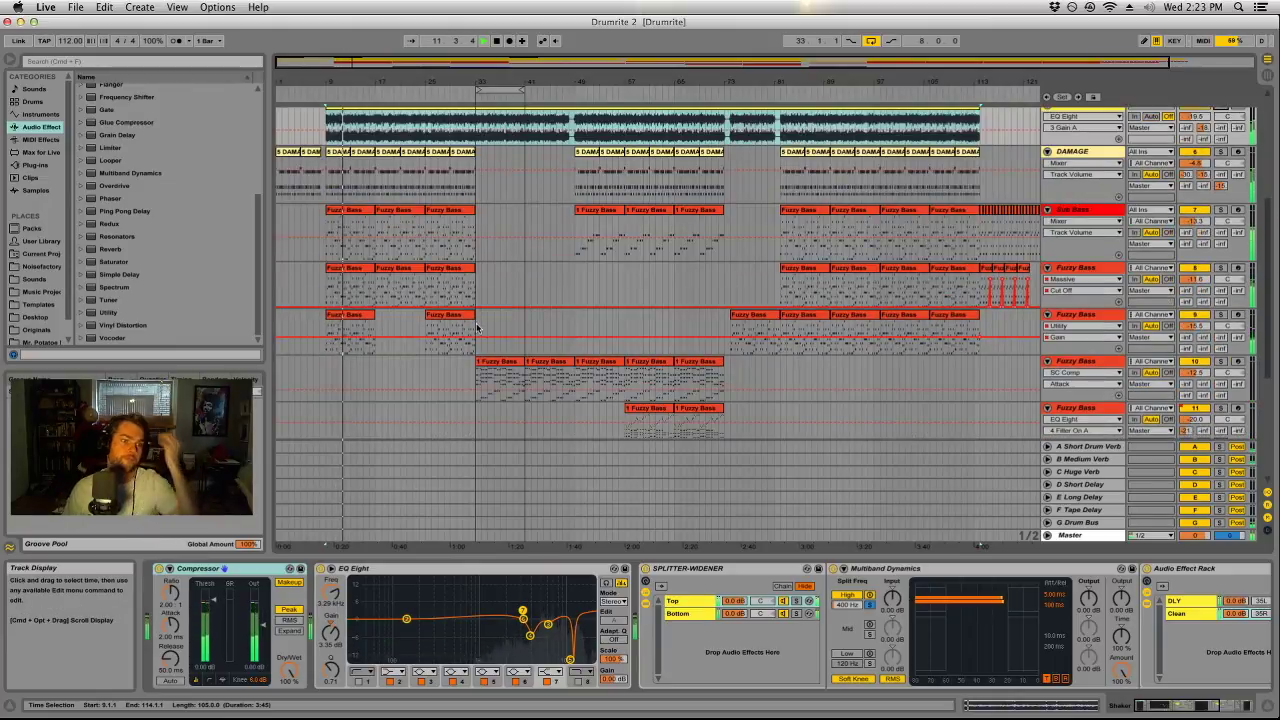
{"action": "left_click", "coordinate": [455, 328]}
{"action": "scroll", "coordinate": [457, 320], "scroll_direction": "down", "scroll_amount": 5}
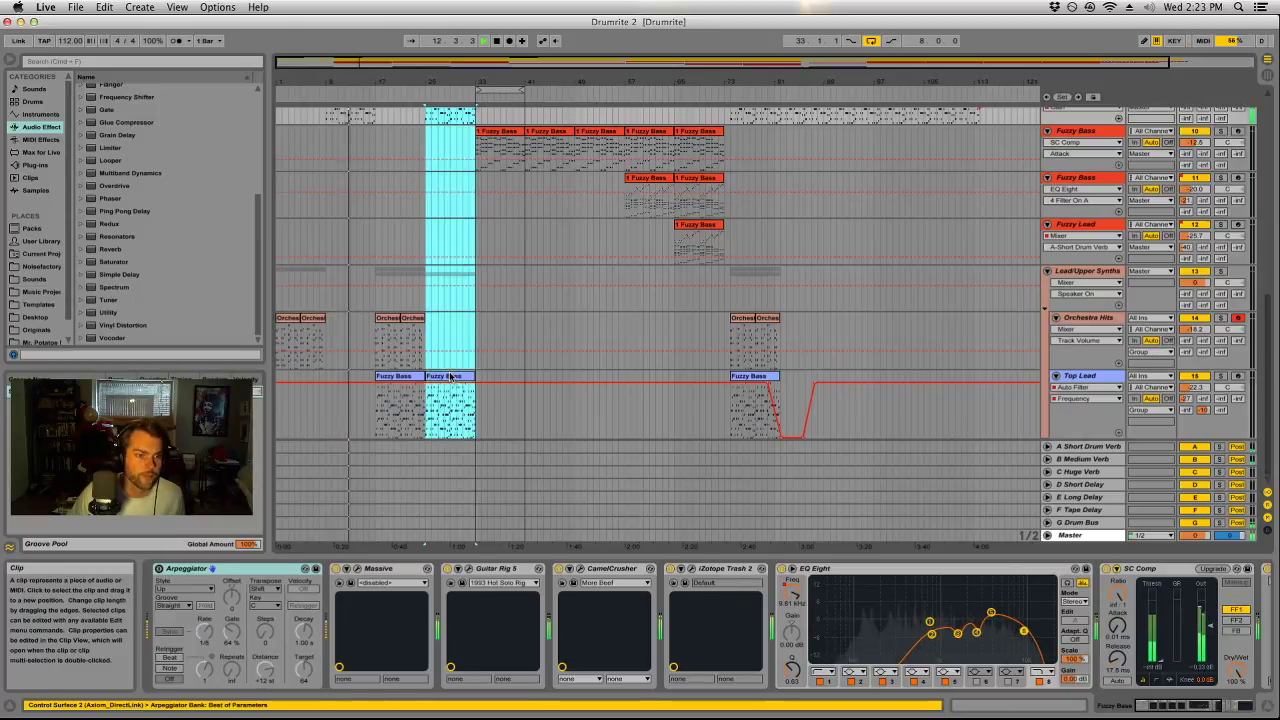
{"action": "scroll", "coordinate": [450, 377], "scroll_direction": "up", "scroll_amount": 10}
{"action": "left_click", "coordinate": [338, 172]}
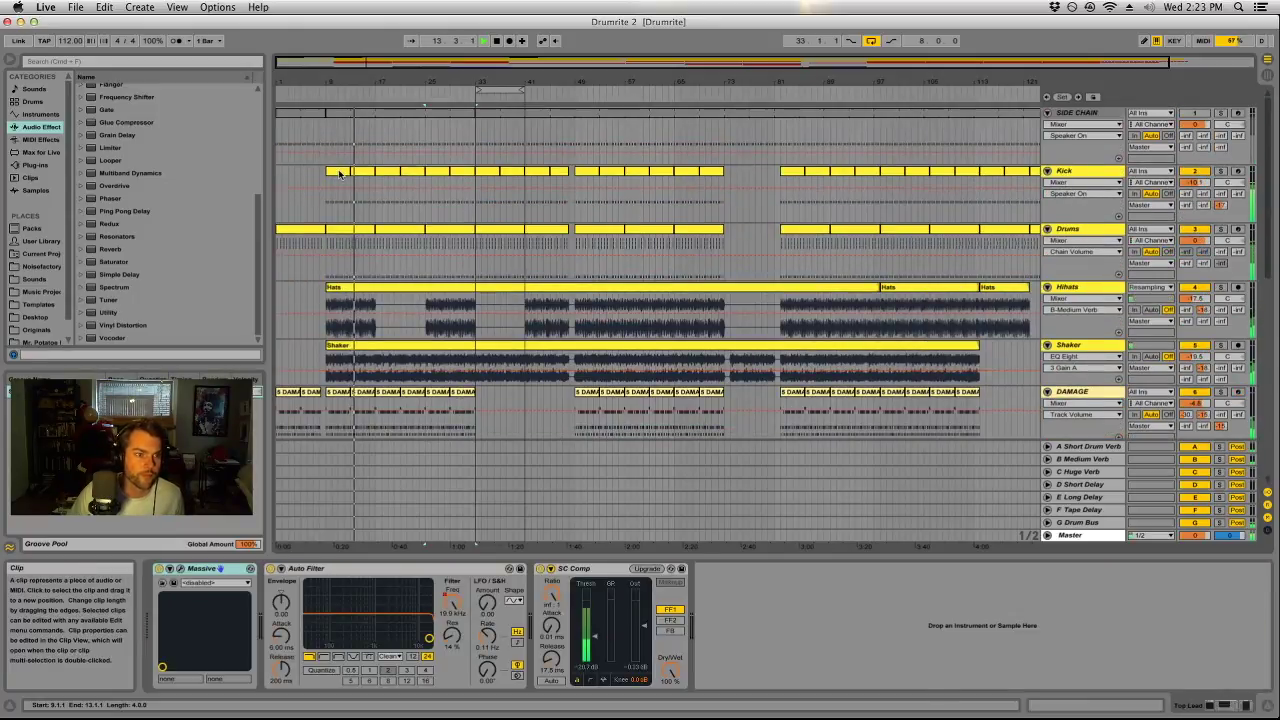
{"action": "left_click_drag", "start_coordinate": [338, 172], "coordinate": [471, 425]}
{"action": "left_click", "coordinate": [280, 198], "text": "shift"}
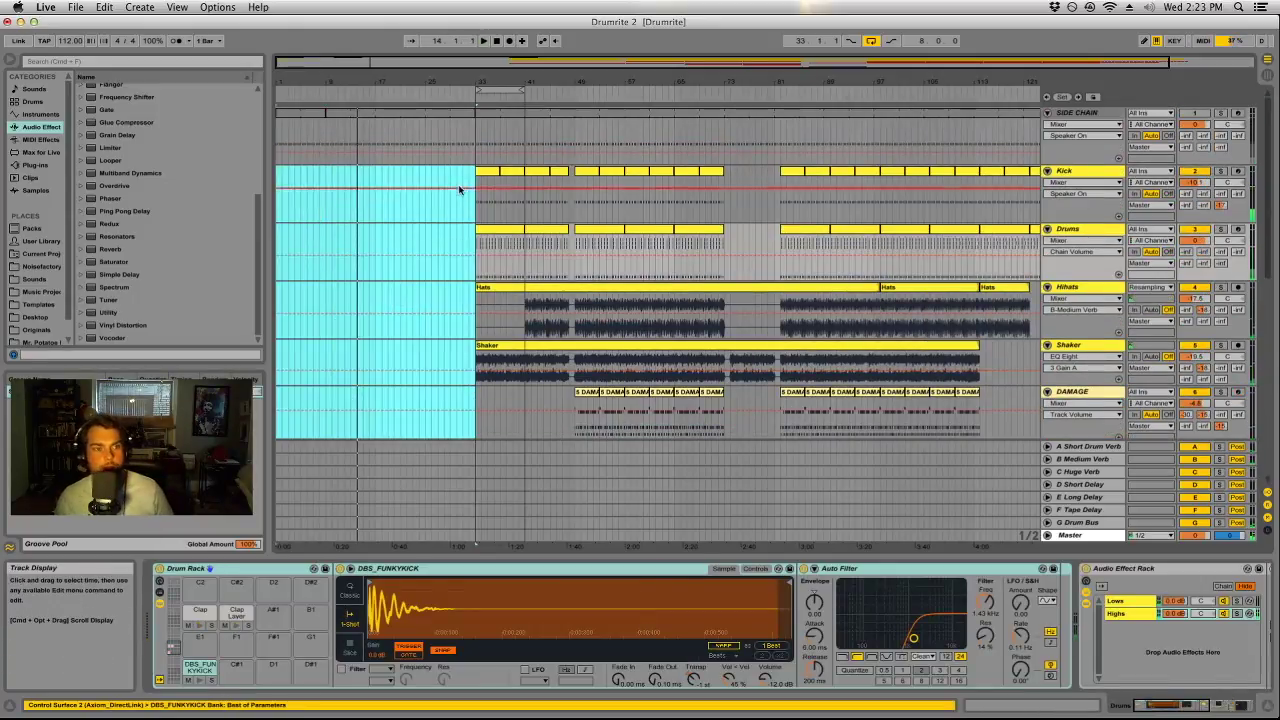
Select everything from bar 33 to the end on the Kick through Top Lead tracks and move it to bar 1.
{"action": "left_click", "coordinate": [485, 188]}
{"action": "left_click_drag", "start_coordinate": [480, 82], "coordinate": [480, 72]}
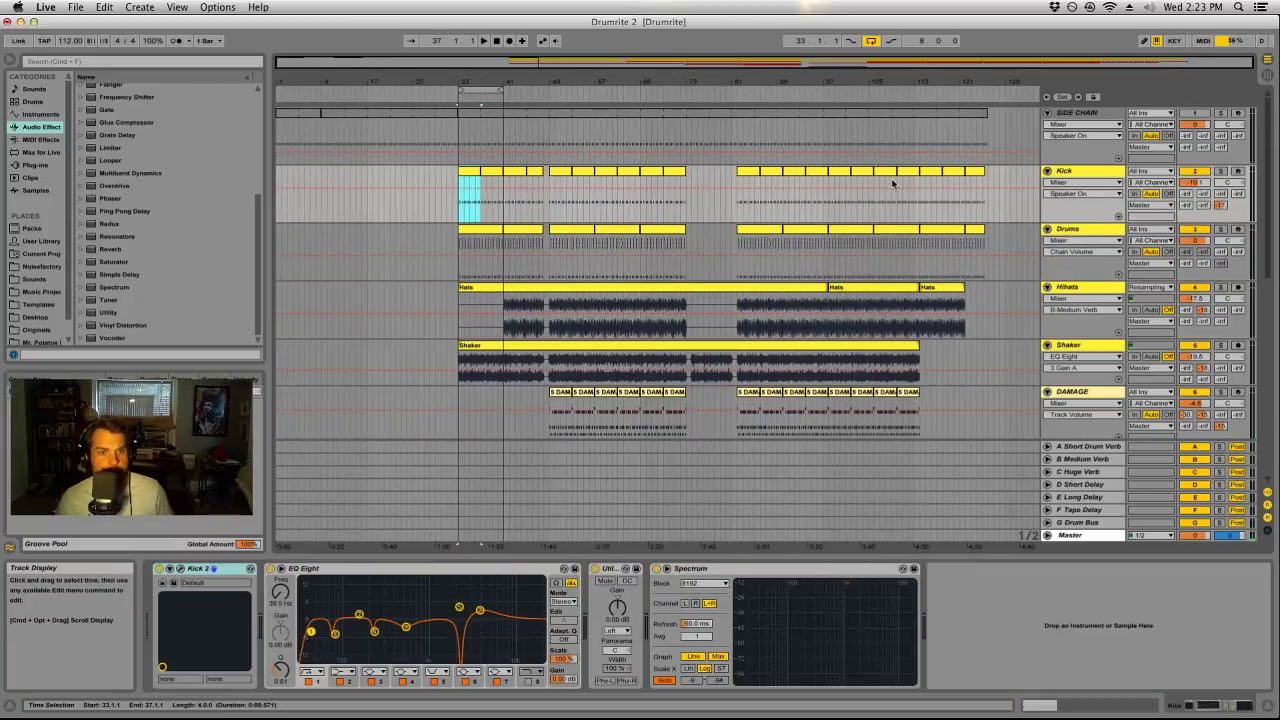
{"action": "left_click", "coordinate": [980, 183], "text": "shift"}
{"action": "scroll", "coordinate": [955, 250], "scroll_direction": "down", "scroll_amount": 10}
{"action": "left_click", "coordinate": [704, 377]}
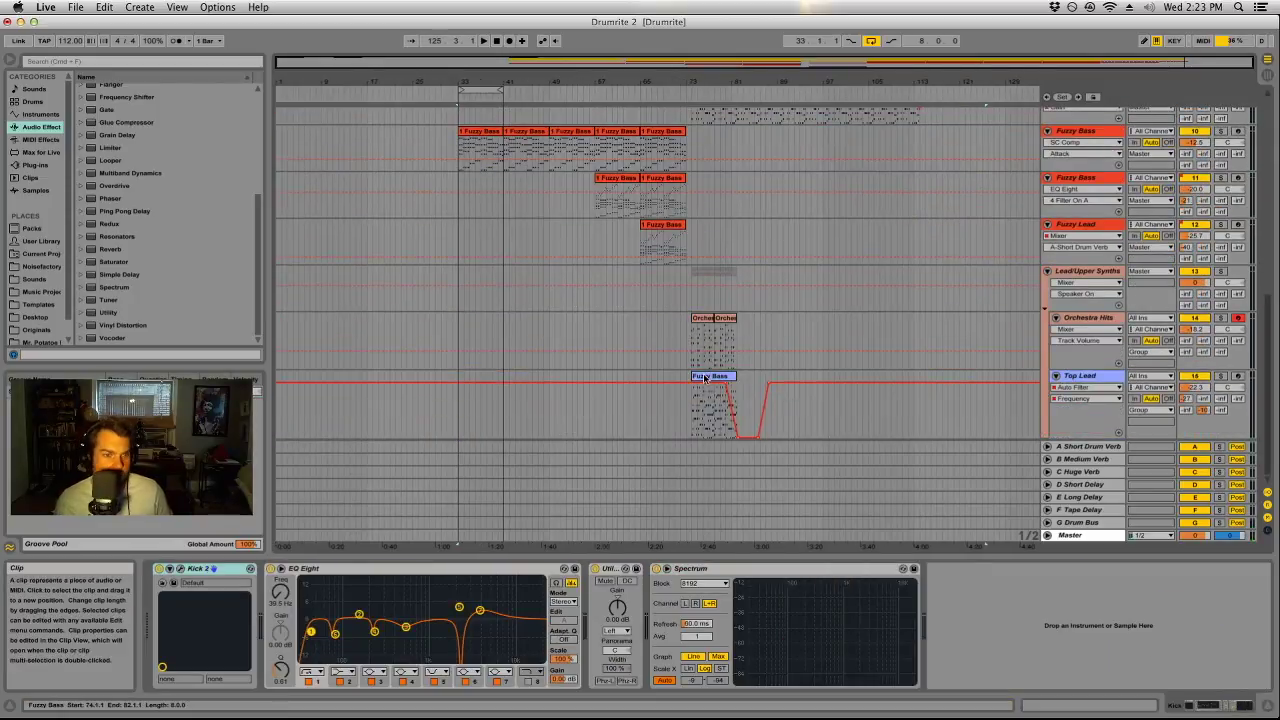
{"action": "left_click", "coordinate": [710, 377], "text": "shift"}
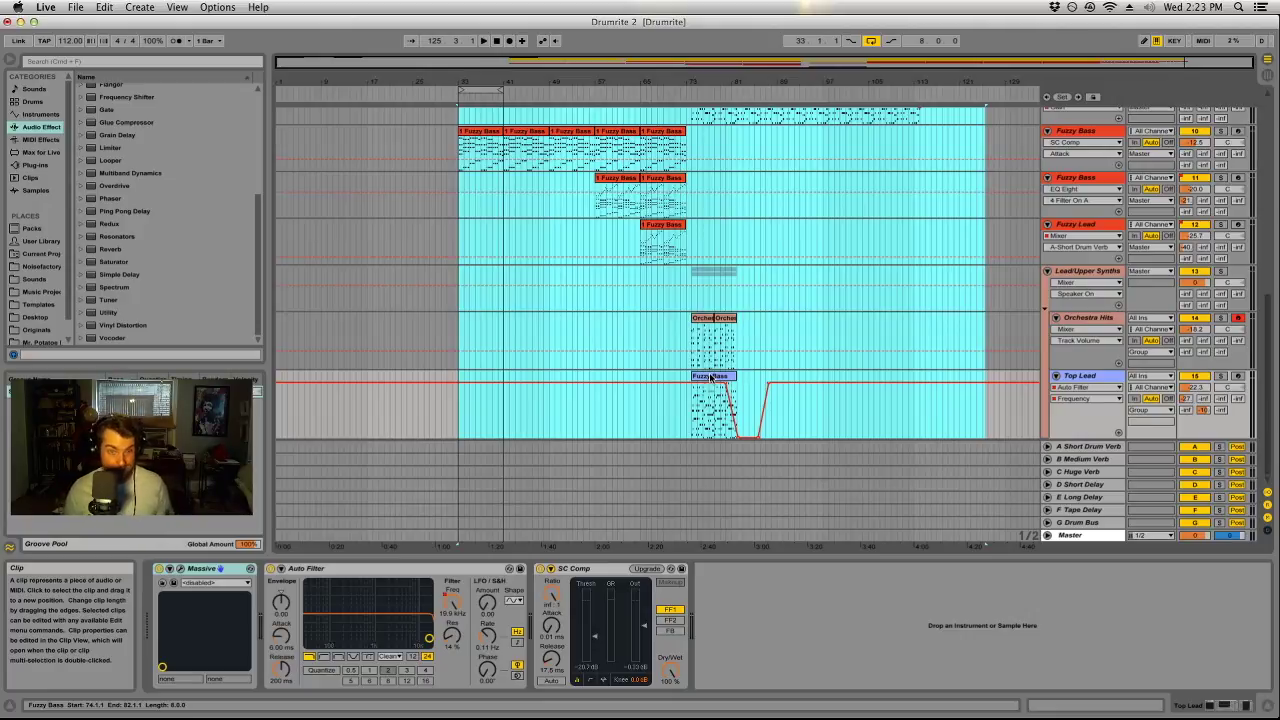
{"action": "scroll", "coordinate": [834, 191], "scroll_direction": "up", "scroll_amount": 5}
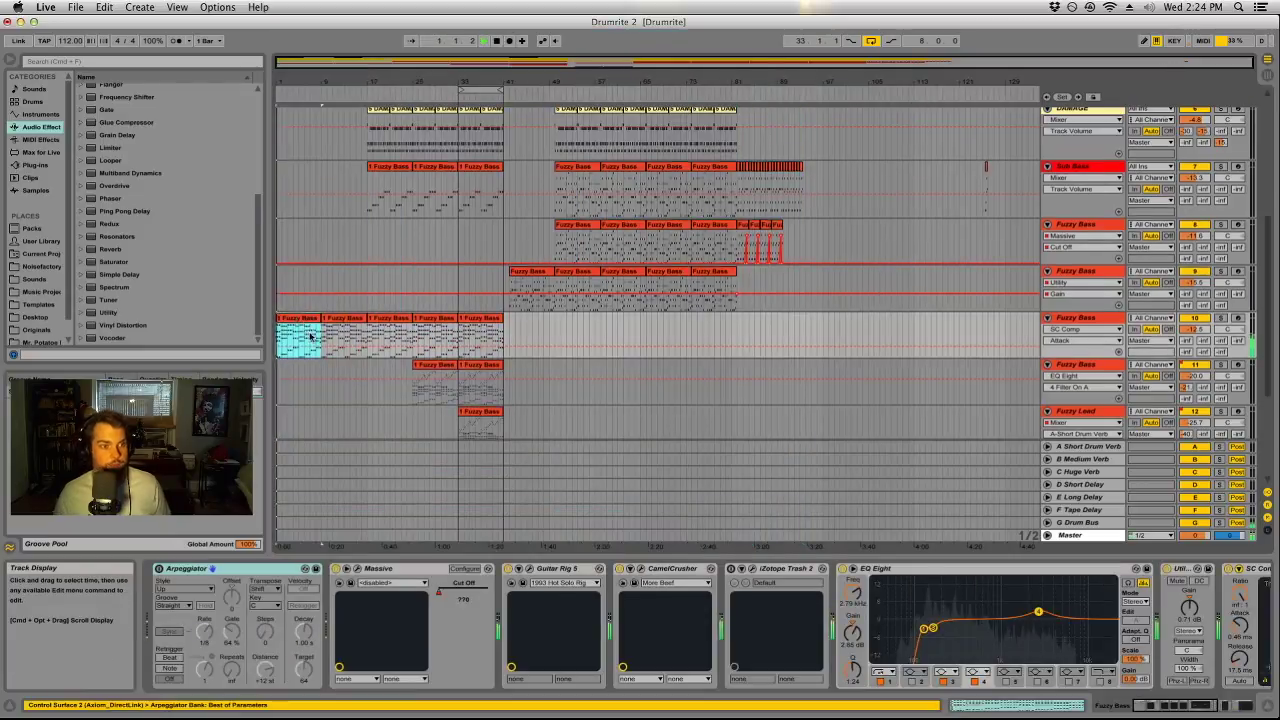
Listen to the shortened arrangement from bar 1 while looking over its drum and Fuzzy Bass tracks.
{"action": "scroll", "coordinate": [285, 368], "scroll_direction": "up", "scroll_amount": 5}
{"action": "left_click_drag", "start_coordinate": [286, 78], "coordinate": [287, 85]}
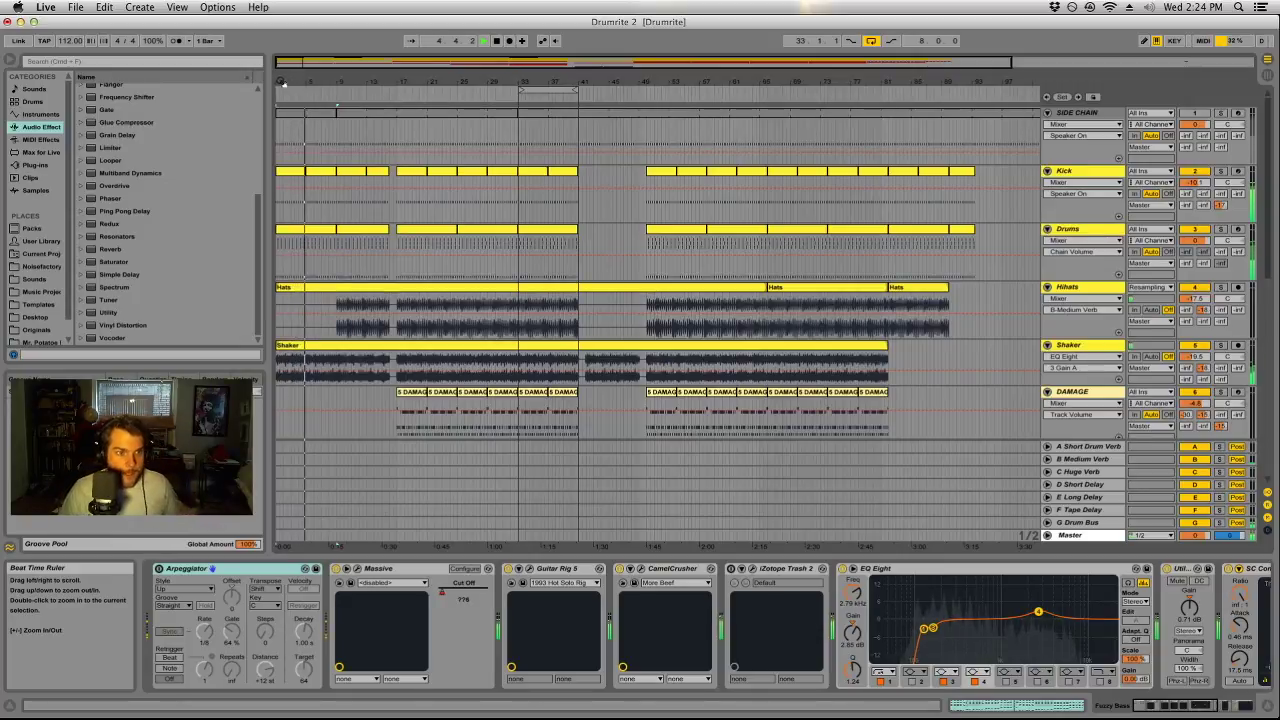
{"action": "scroll", "coordinate": [300, 200], "scroll_direction": "down", "scroll_amount": 6}
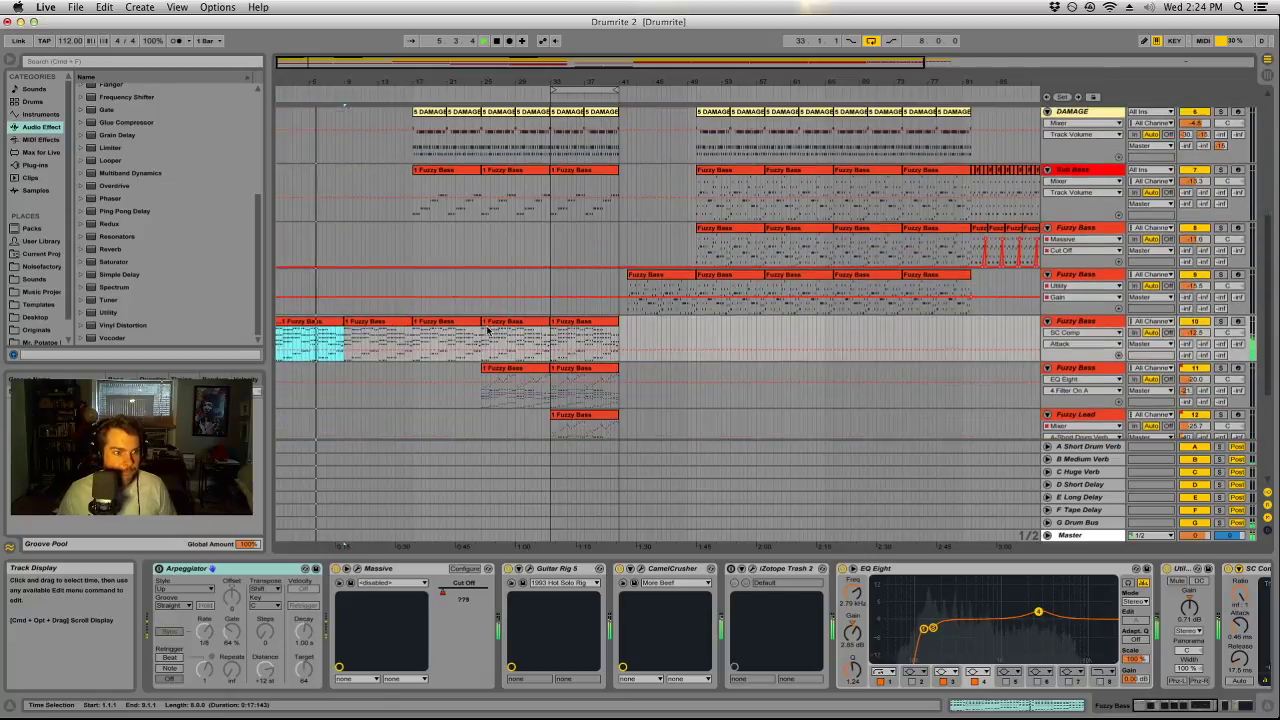
Set the Fuzzy Bass track 10 volume to -11.0 dB and adjust the release on its SC Comp.
{"action": "left_click", "coordinate": [1195, 332]}
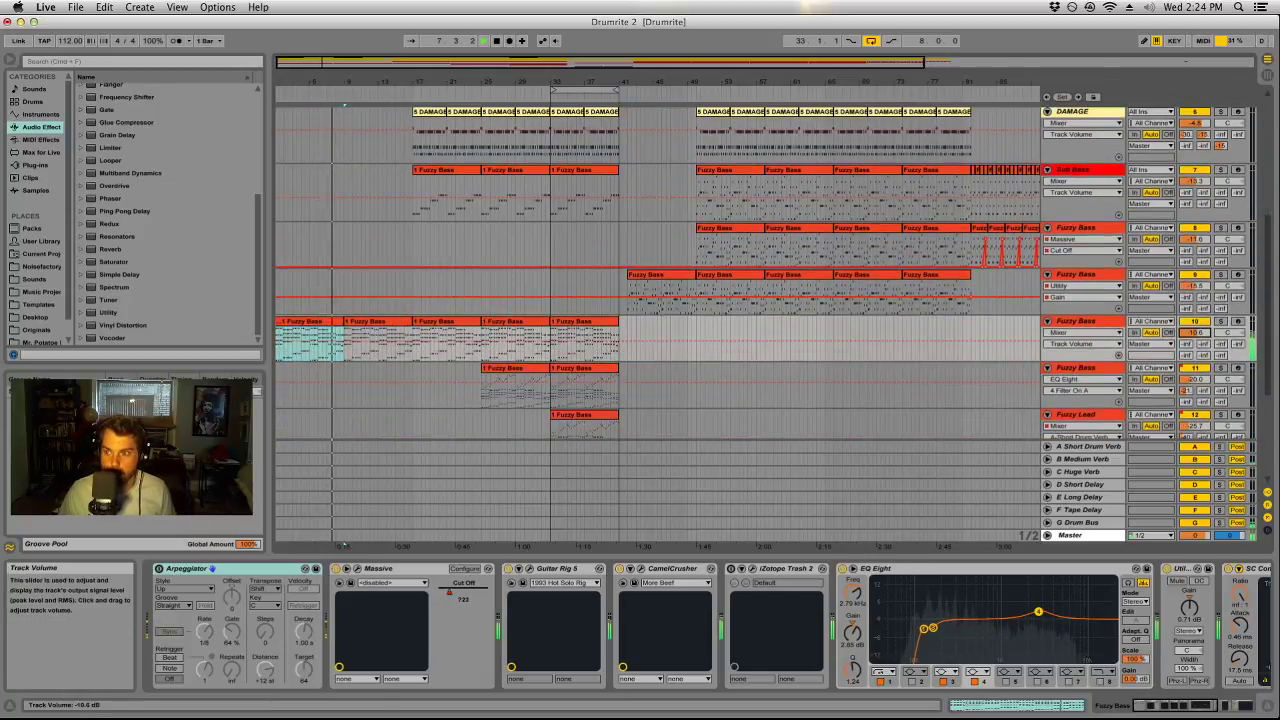
{"action": "scroll", "coordinate": [973, 651], "scroll_direction": "right", "scroll_amount": 5}
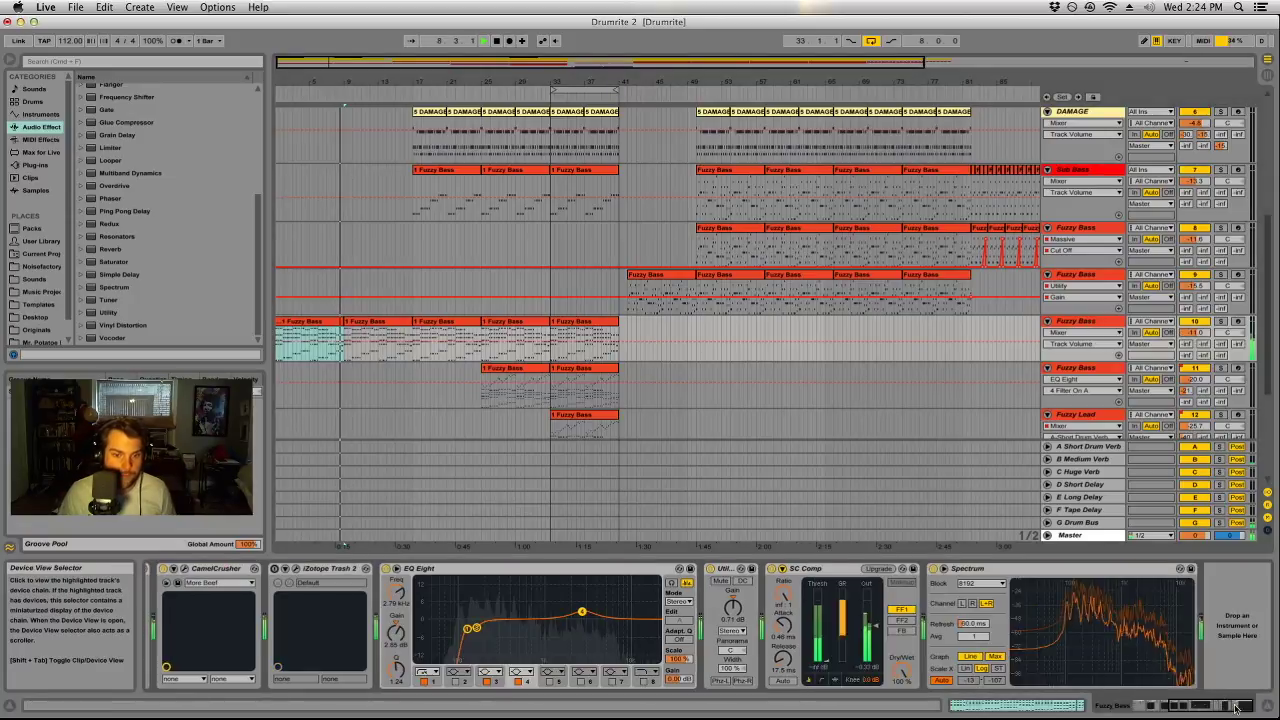
{"action": "left_click_drag", "start_coordinate": [783, 657], "coordinate": [783, 650]}
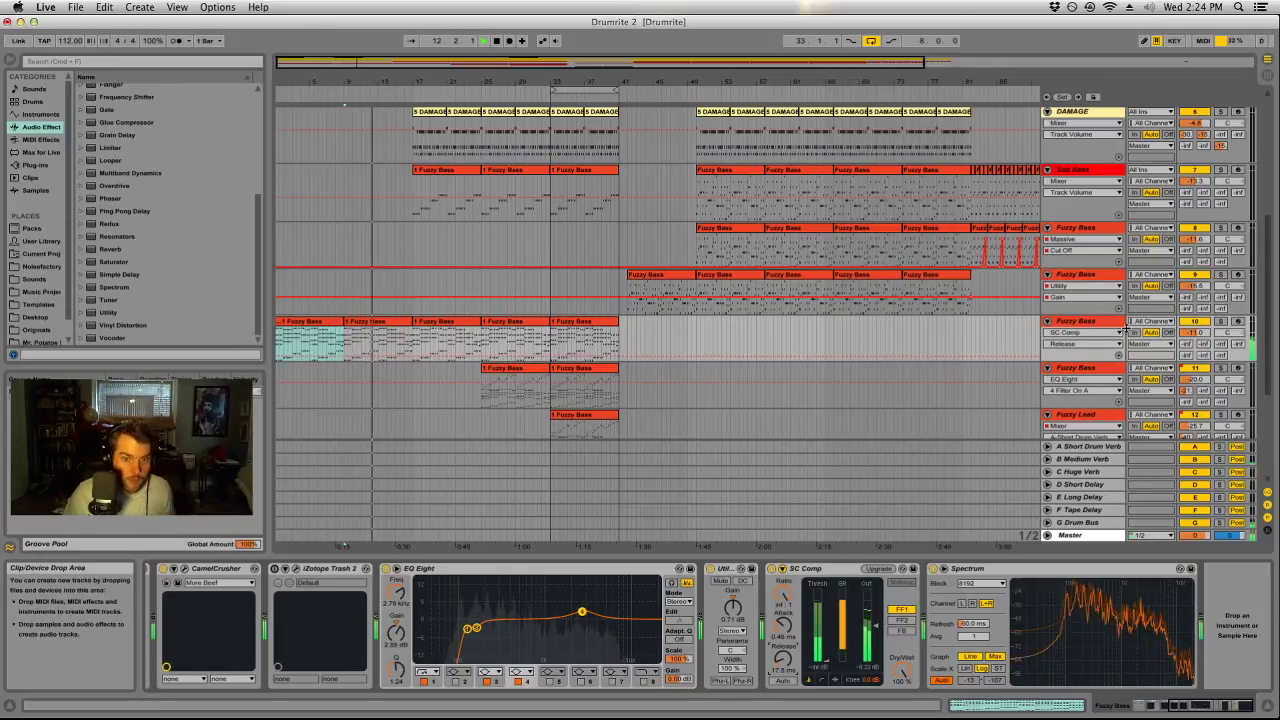
Compare Fuzzy Bass track 10 with EQ Eight bypassed, and enable band 5 as a boost of about 6.82 dB at 6.12 kHz.
{"action": "left_click", "coordinate": [386, 568]}
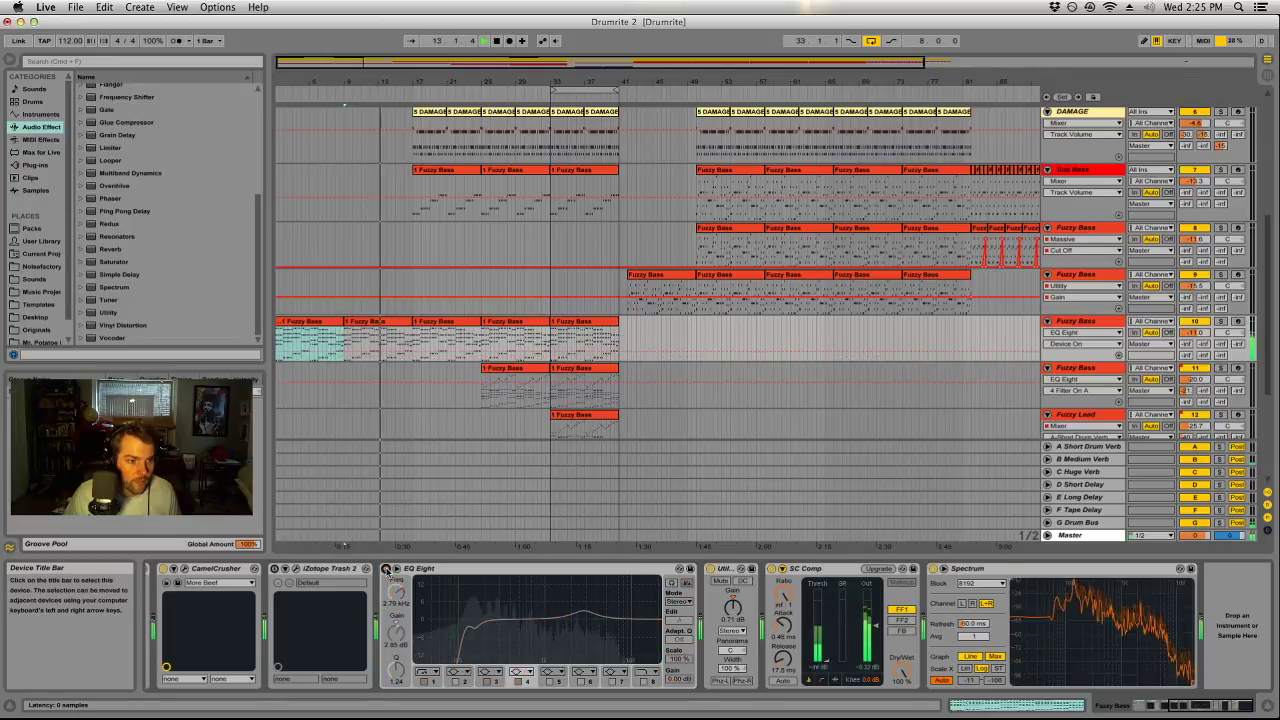
{"action": "left_click", "coordinate": [386, 568]}
{"action": "left_click", "coordinate": [470, 628]}
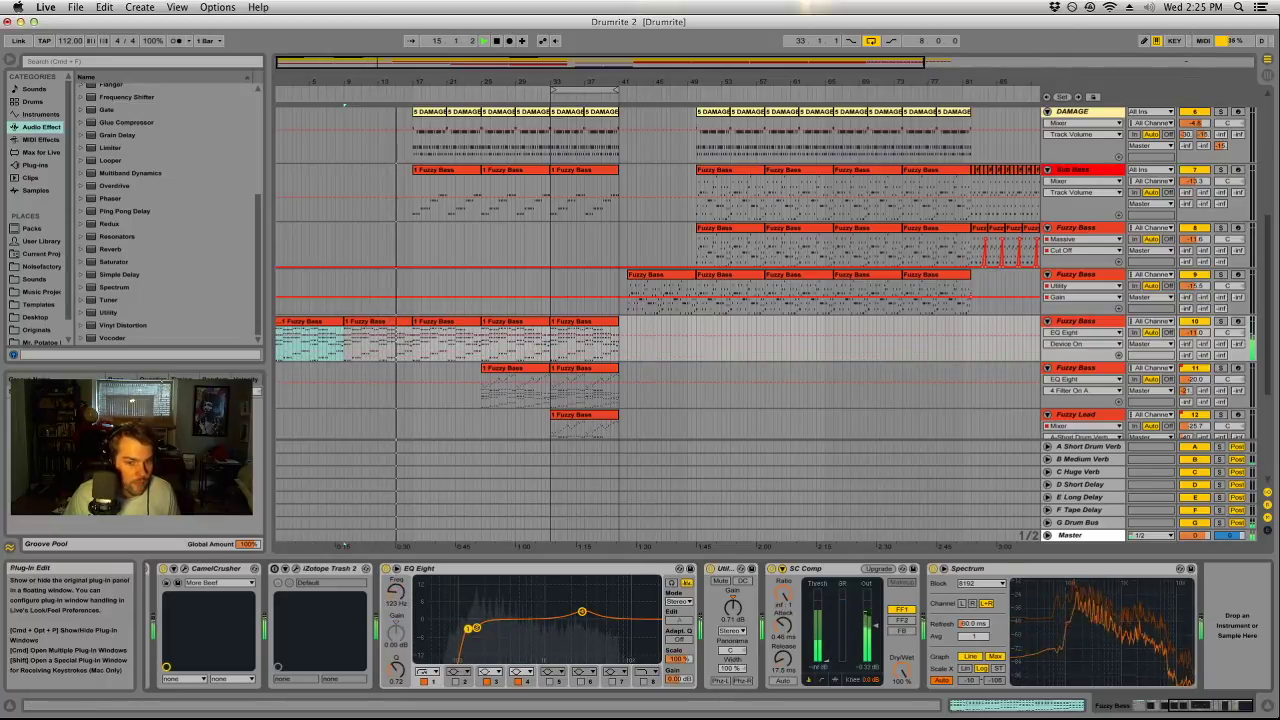
{"action": "scroll", "coordinate": [492, 625], "scroll_direction": "left", "scroll_amount": 5}
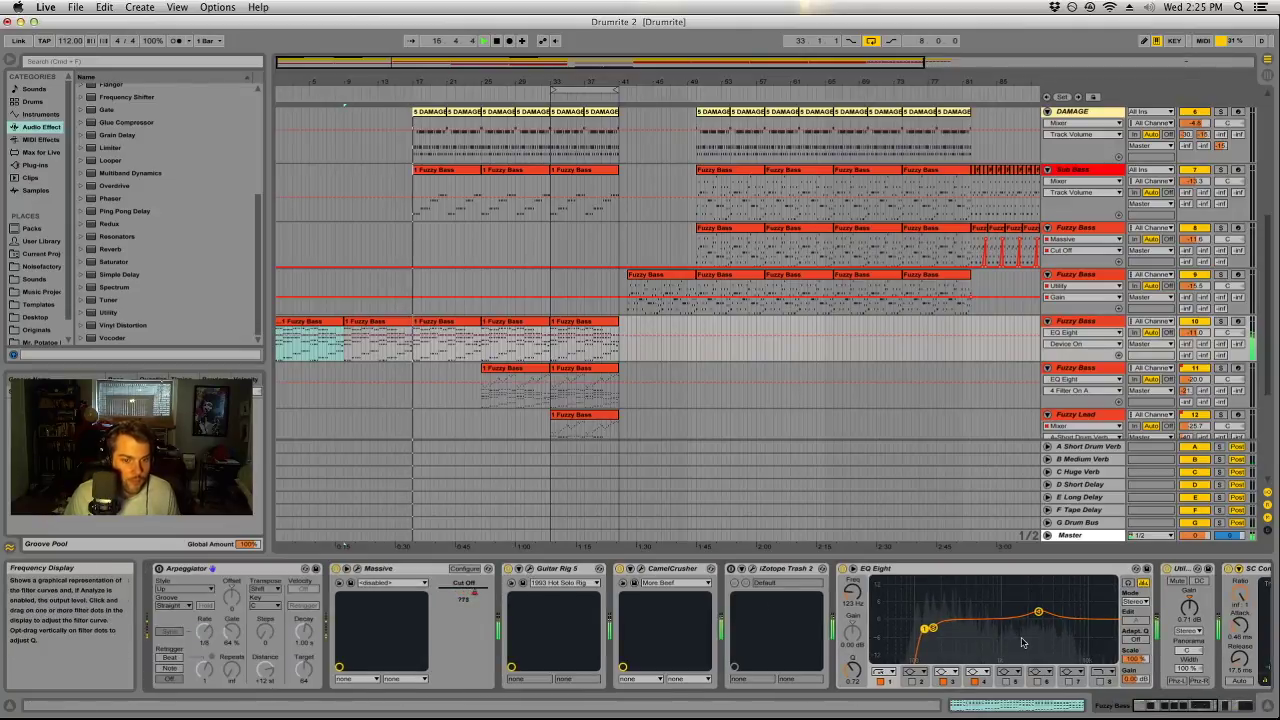
{"action": "left_click", "coordinate": [1003, 672]}
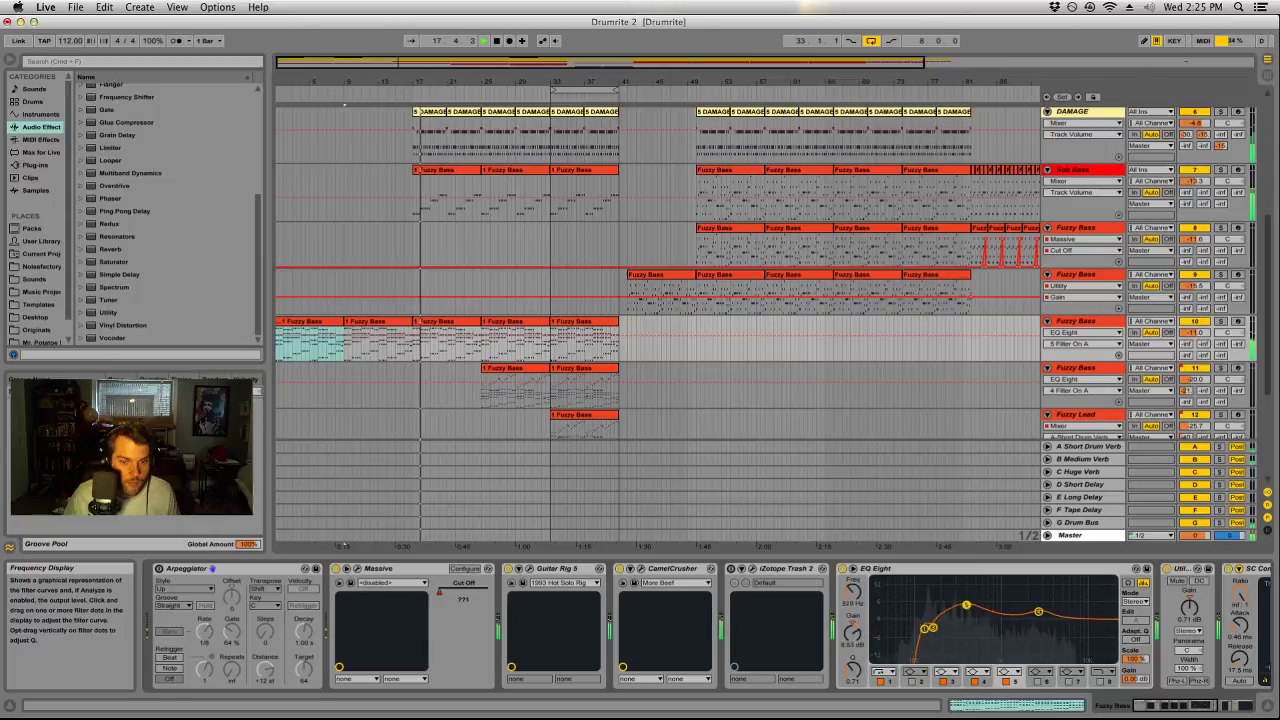
{"action": "left_click_drag", "start_coordinate": [973, 588], "coordinate": [1024, 592]}
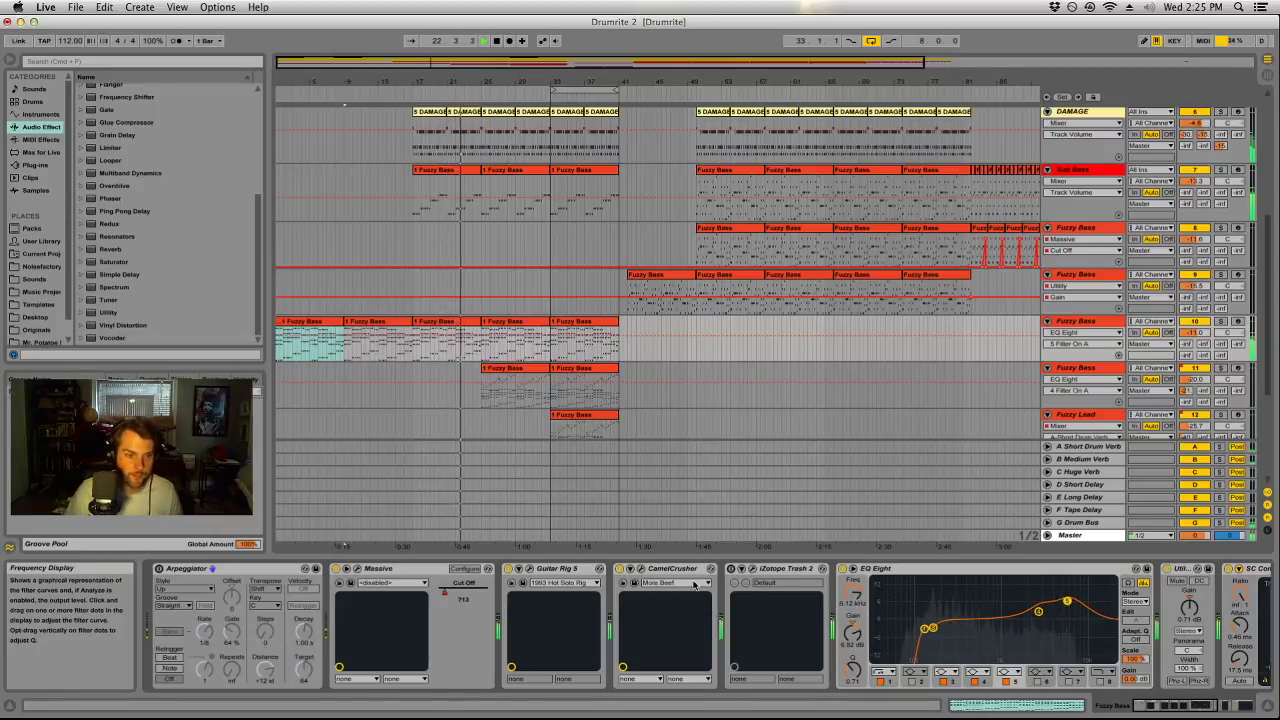
Audition iZotope Trash 2 on Fuzzy Bass track 10 and remove it from the device chain.
{"action": "left_click", "coordinate": [730, 569]}
{"action": "left_click", "coordinate": [730, 569]}
{"action": "key", "text": "Delete"}
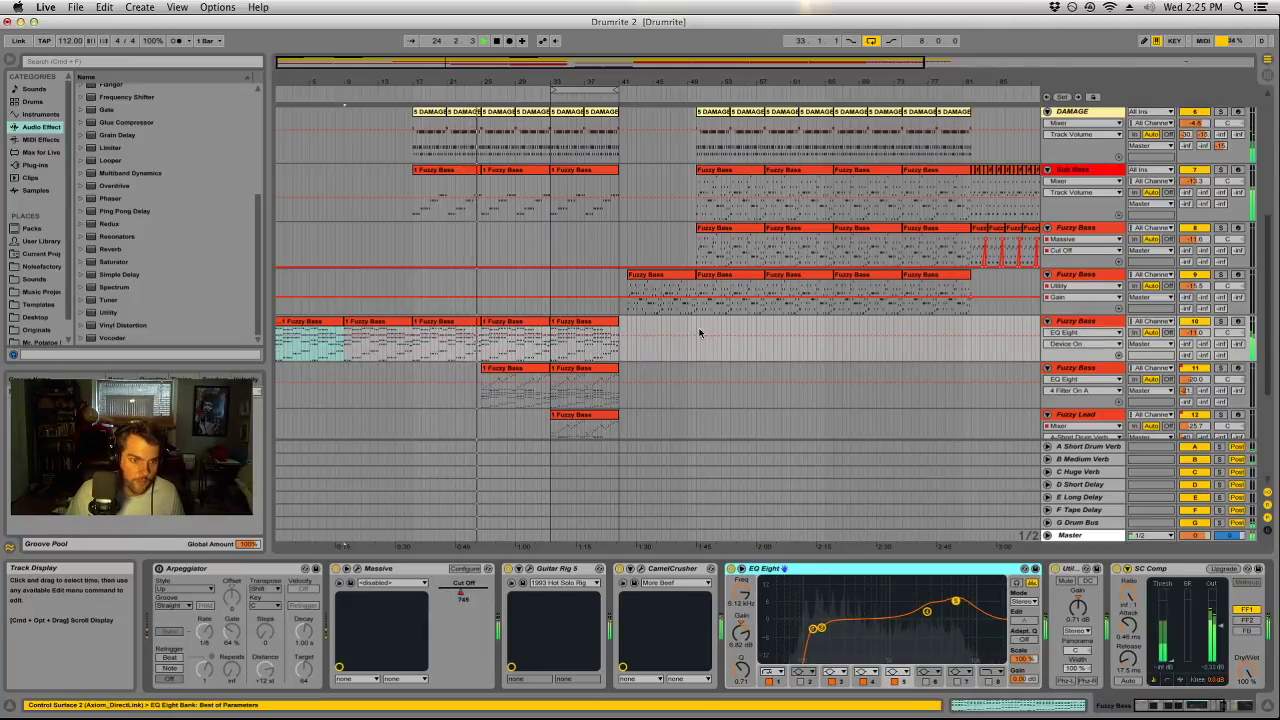
Delete the Kick, Drums and SIDE CHAIN clips between bars 25 and 33.
{"action": "scroll", "coordinate": [560, 207], "scroll_direction": "up", "scroll_amount": 5}
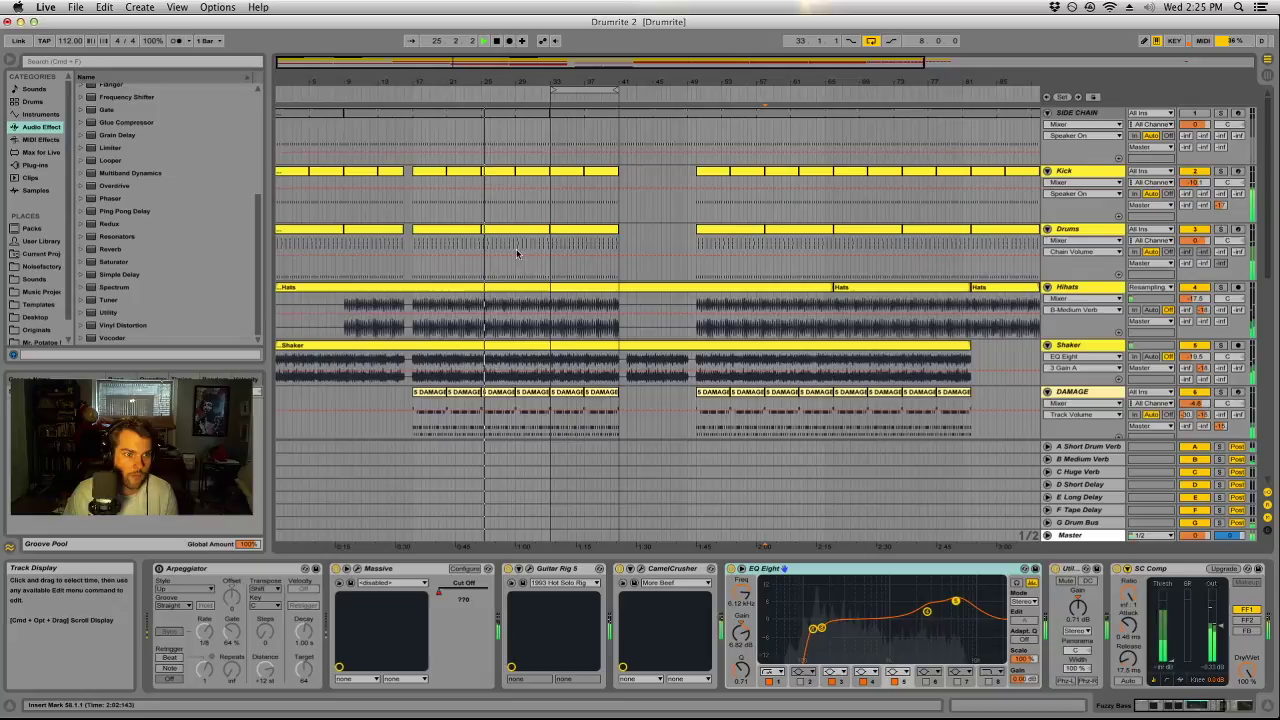
{"action": "left_click", "coordinate": [503, 195]}
{"action": "left_click", "coordinate": [531, 178]}
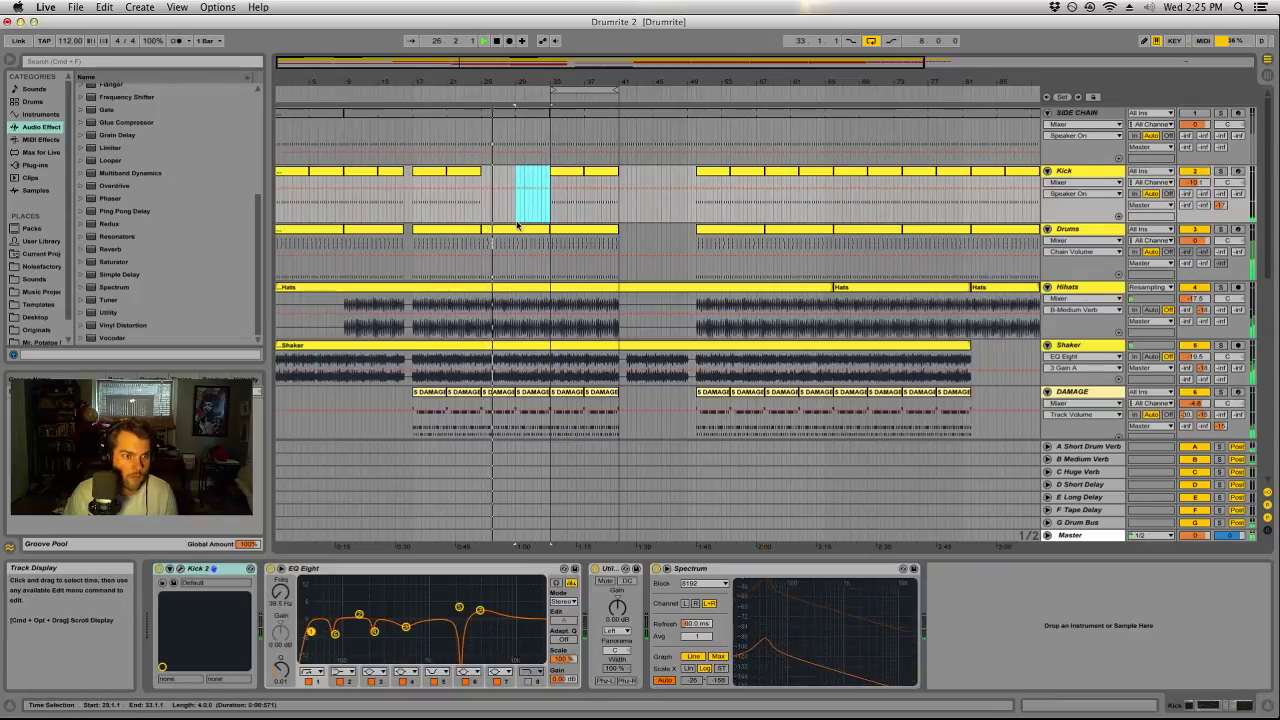
{"action": "left_click", "coordinate": [538, 250]}
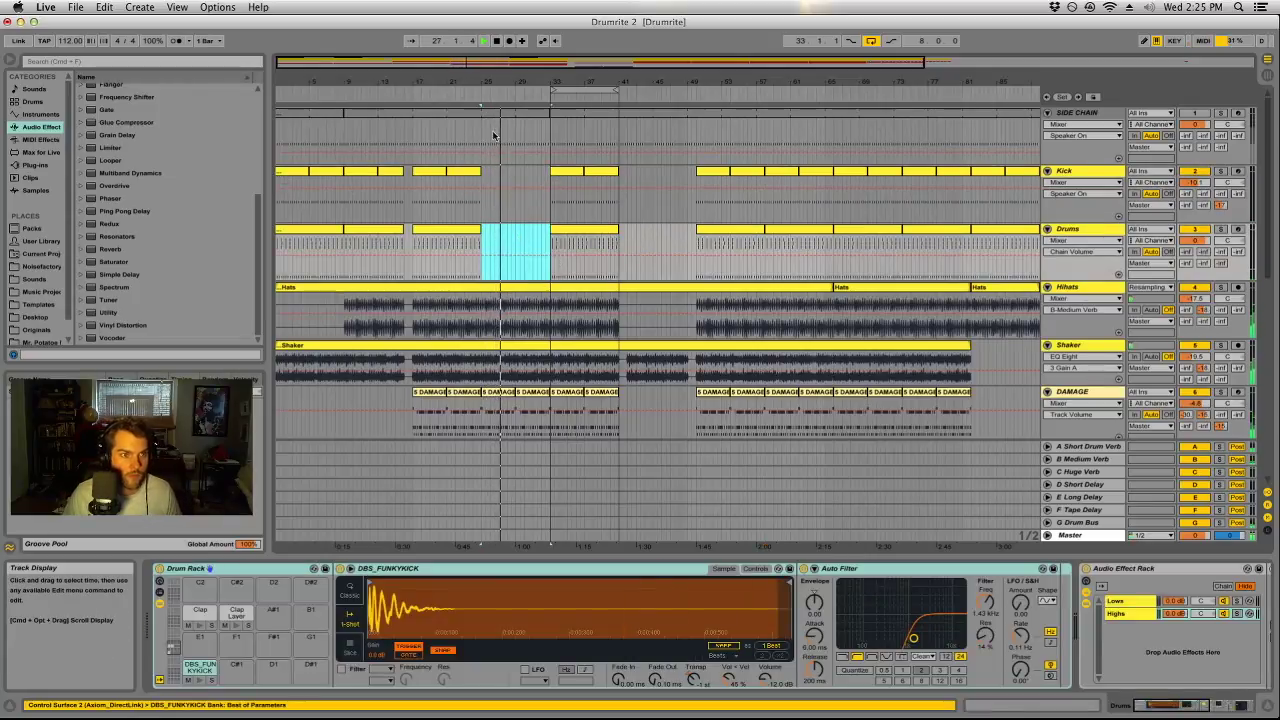
{"action": "left_click", "coordinate": [481, 127]}
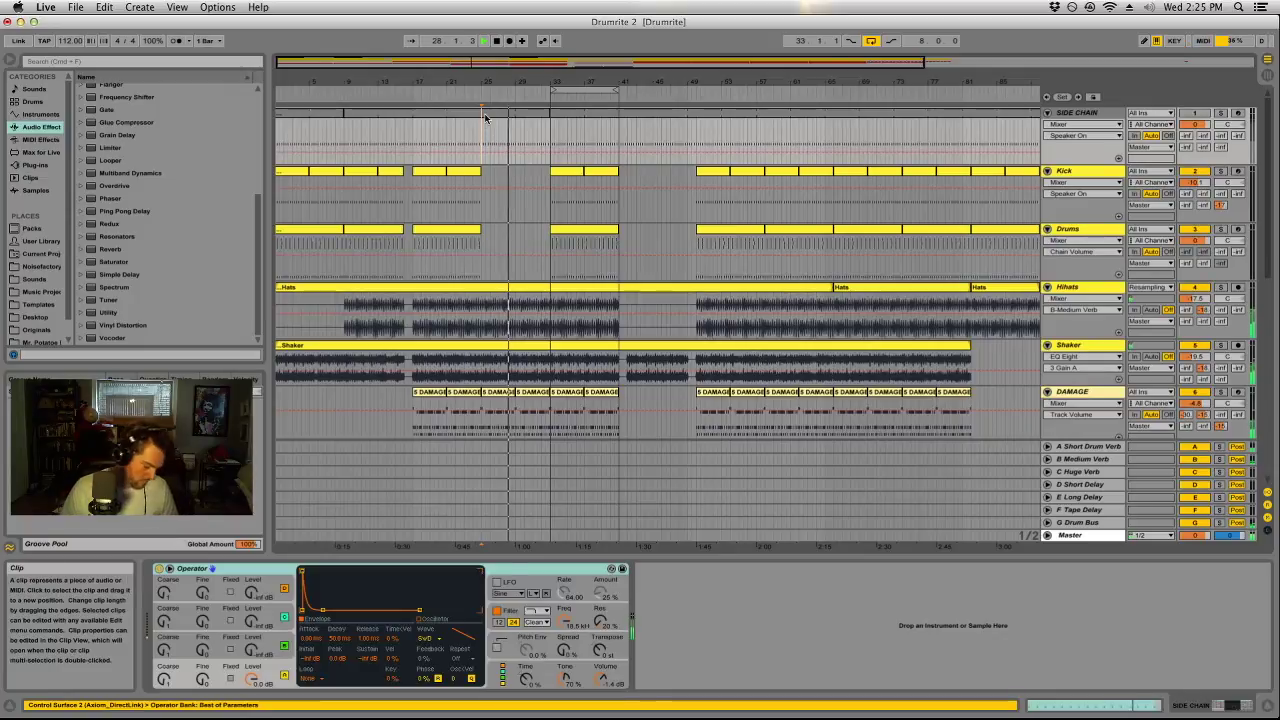
{"action": "left_click_drag", "start_coordinate": [549, 128], "coordinate": [505, 370]}
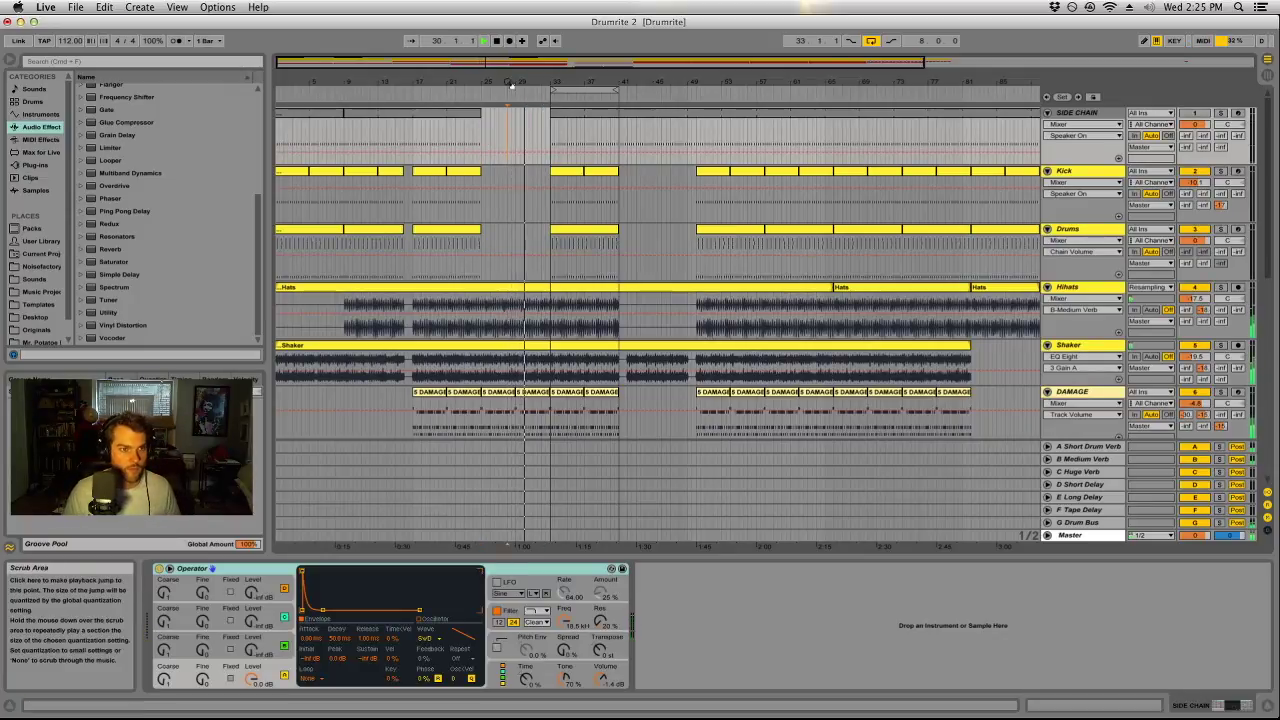
Check the Fuzzy Bass layers around bars 25 to 33 while the arrangement plays.
{"action": "scroll", "coordinate": [538, 289], "scroll_direction": "up", "scroll_amount": 1}
{"action": "scroll", "coordinate": [538, 289], "scroll_direction": "down", "scroll_amount": 3}
{"action": "scroll", "coordinate": [537, 287], "scroll_direction": "down", "scroll_amount": 5}
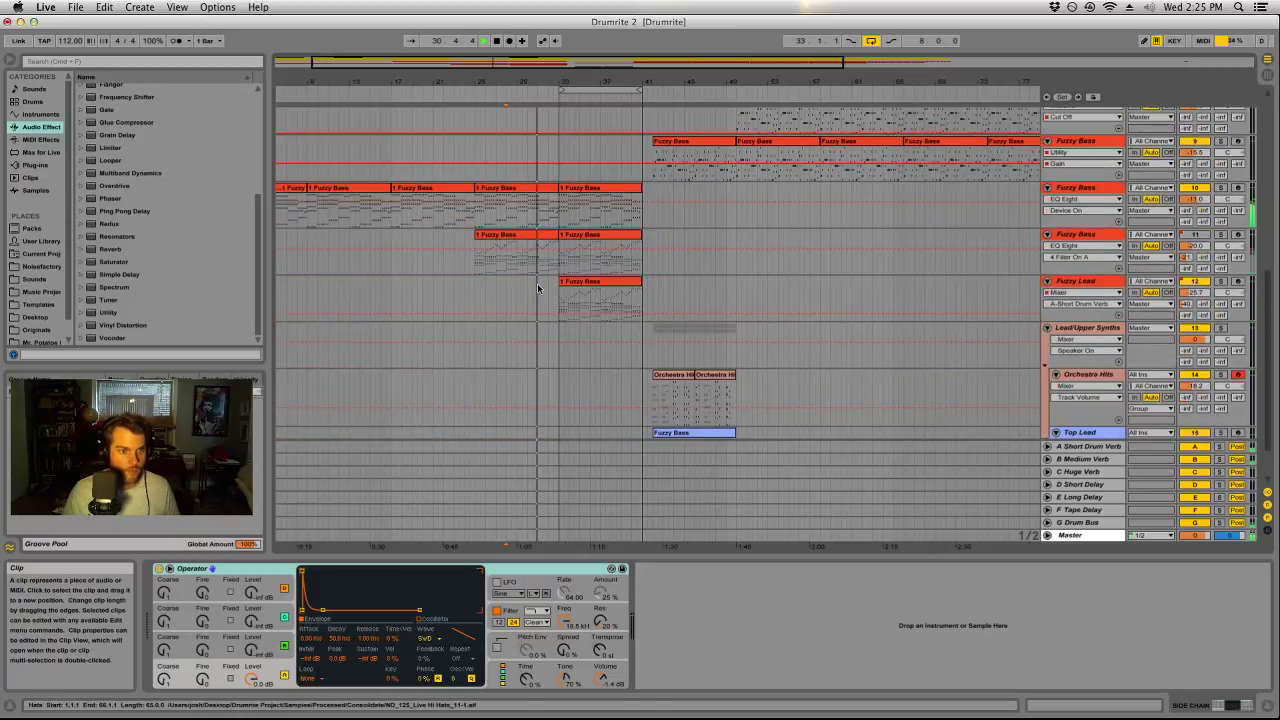
{"action": "left_click", "coordinate": [537, 200]}
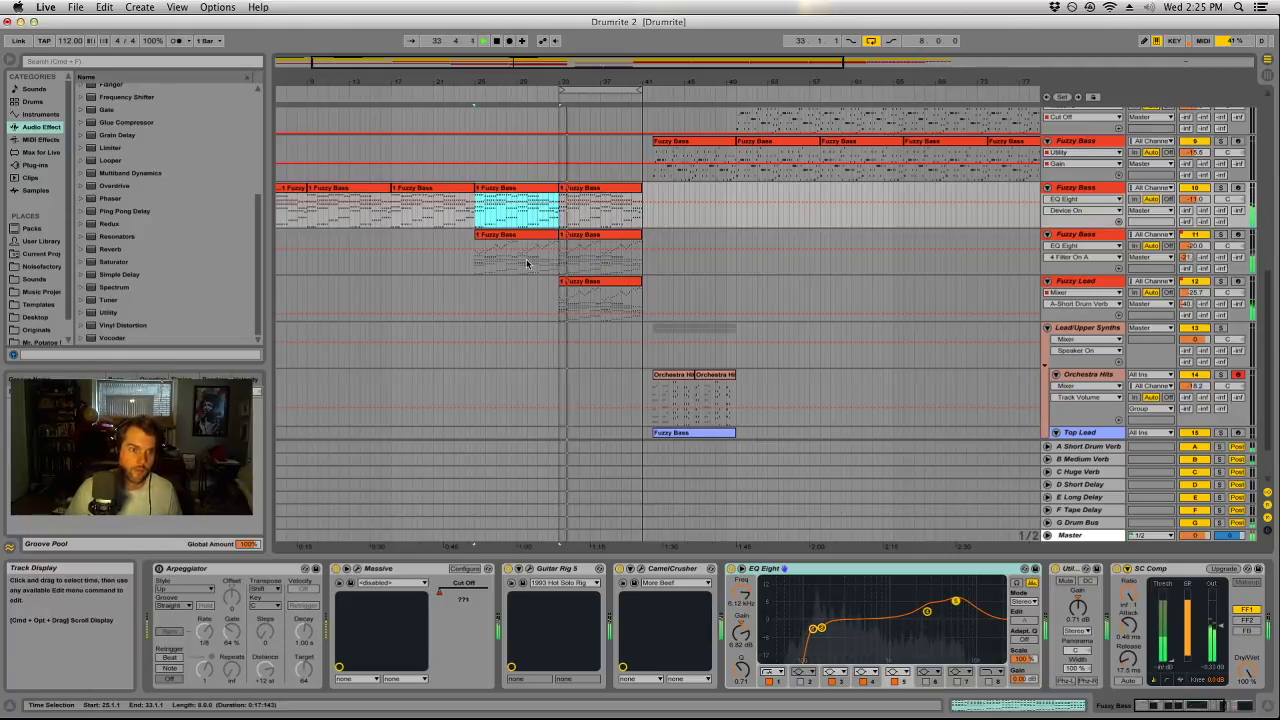
{"action": "scroll", "coordinate": [600, 207], "scroll_direction": "up", "scroll_amount": 3}
{"action": "scroll", "coordinate": [632, 208], "scroll_direction": "up", "scroll_amount": 2}
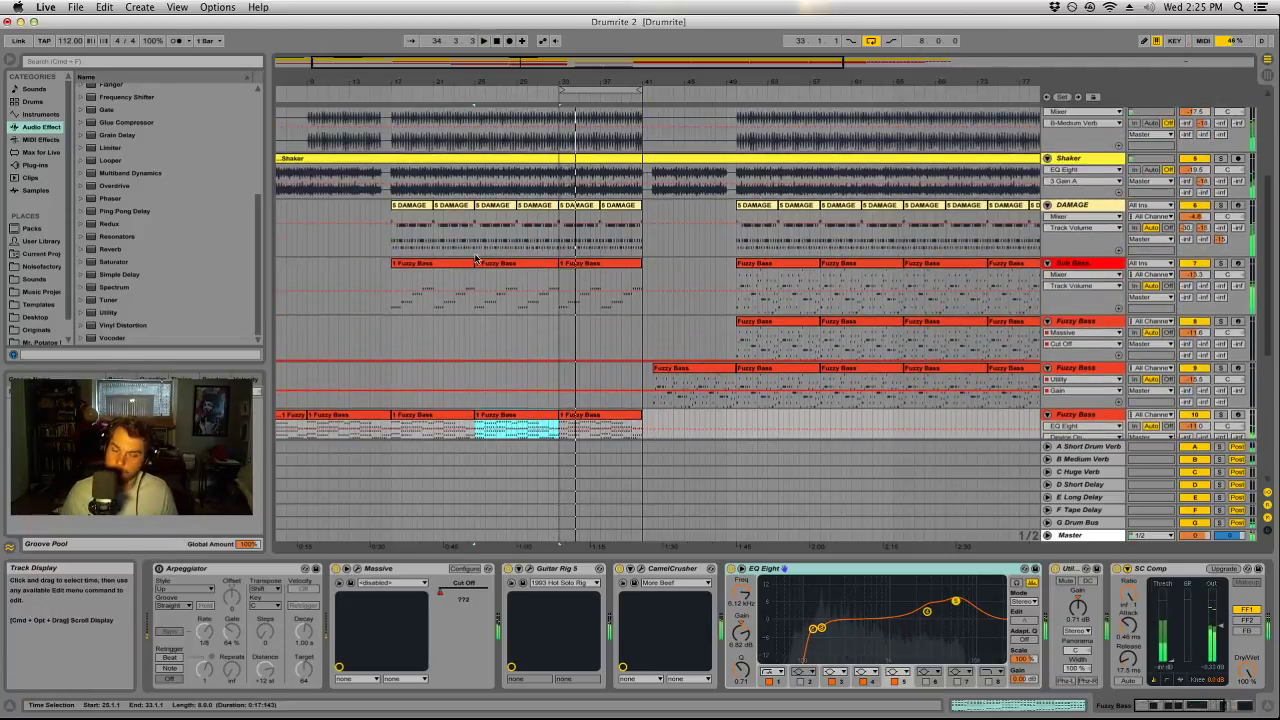
Copy a four-bar DAMAGE clip earlier and duplicate it to fill bars 9 to 17, leaving bars 1 to 9 empty.
{"action": "left_click", "coordinate": [335, 157]}
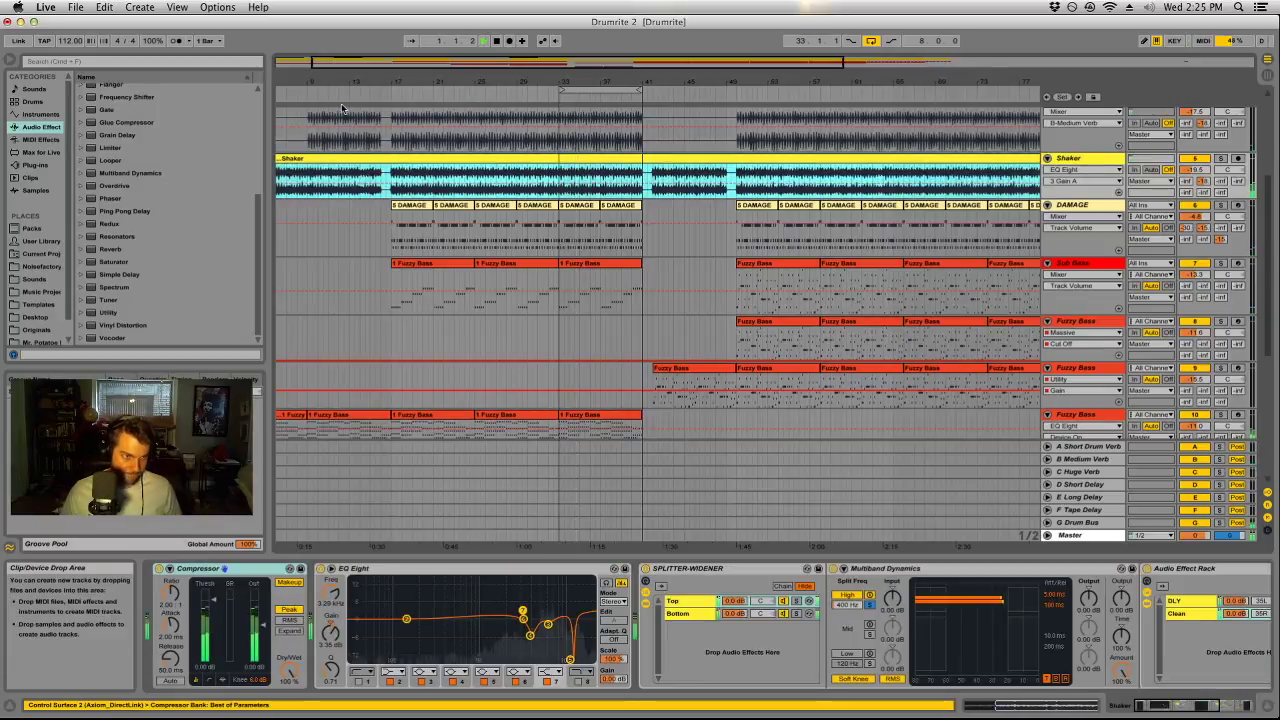
{"action": "left_click_drag", "start_coordinate": [462, 215], "coordinate": [295, 215]}
{"action": "key", "text": "space"}
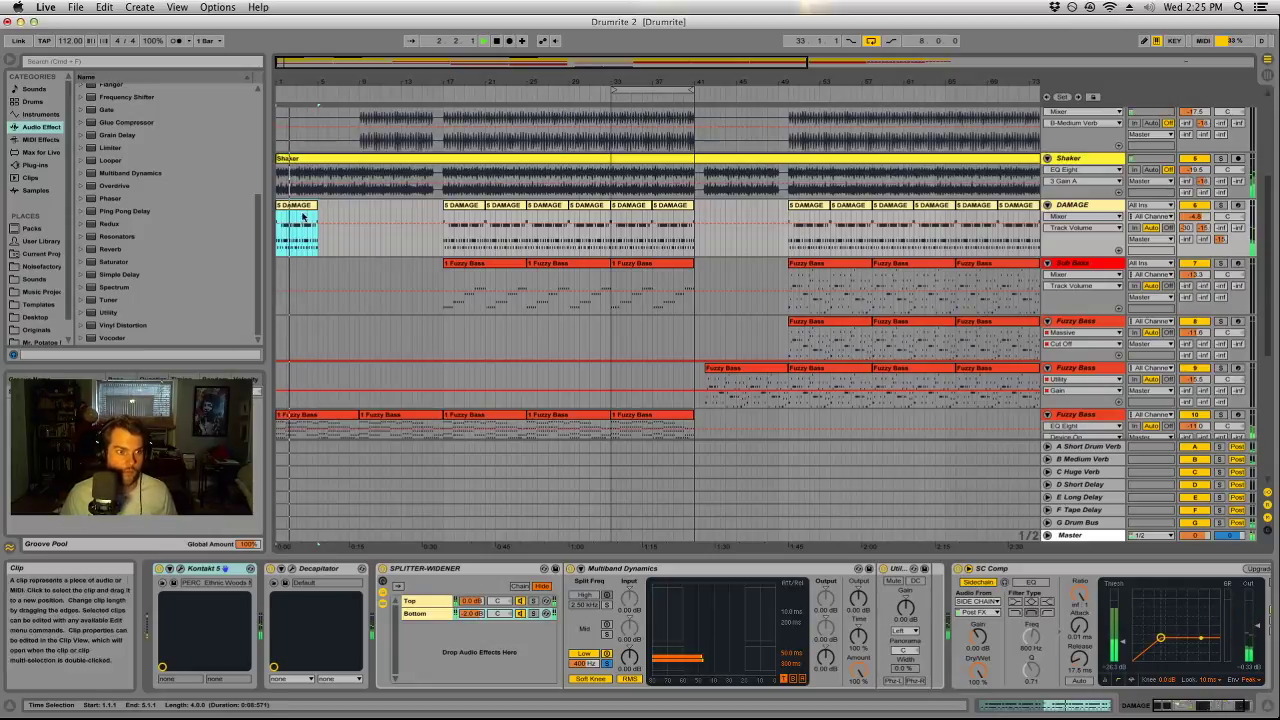
{"action": "key", "text": "super+d"}
{"action": "key", "text": "super+d"}
{"action": "key", "text": "super+d"}
{"action": "left_click", "coordinate": [331, 203]}
{"action": "key", "text": "Delete"}
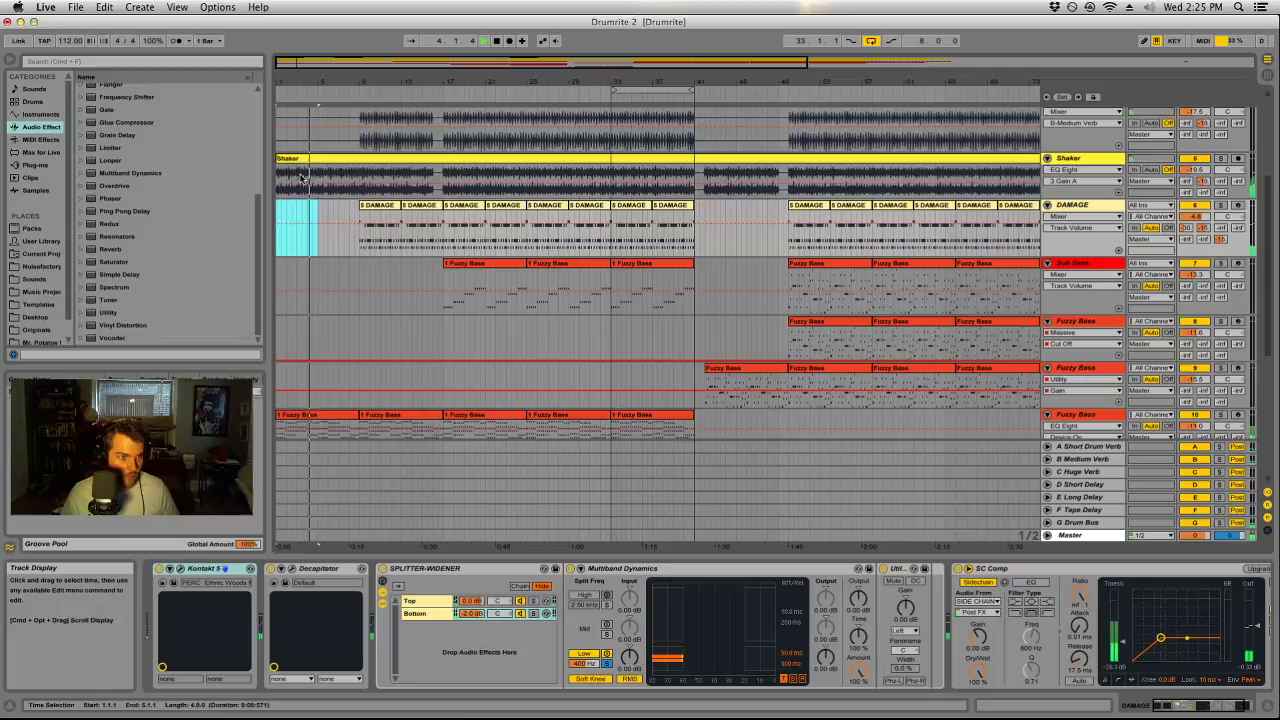
Remove the first eight bars of the Shaker clip so that it starts at bar 9.
{"action": "left_click", "coordinate": [372, 160]}
{"action": "scroll", "coordinate": [345, 284], "scroll_direction": "up", "scroll_amount": 8}
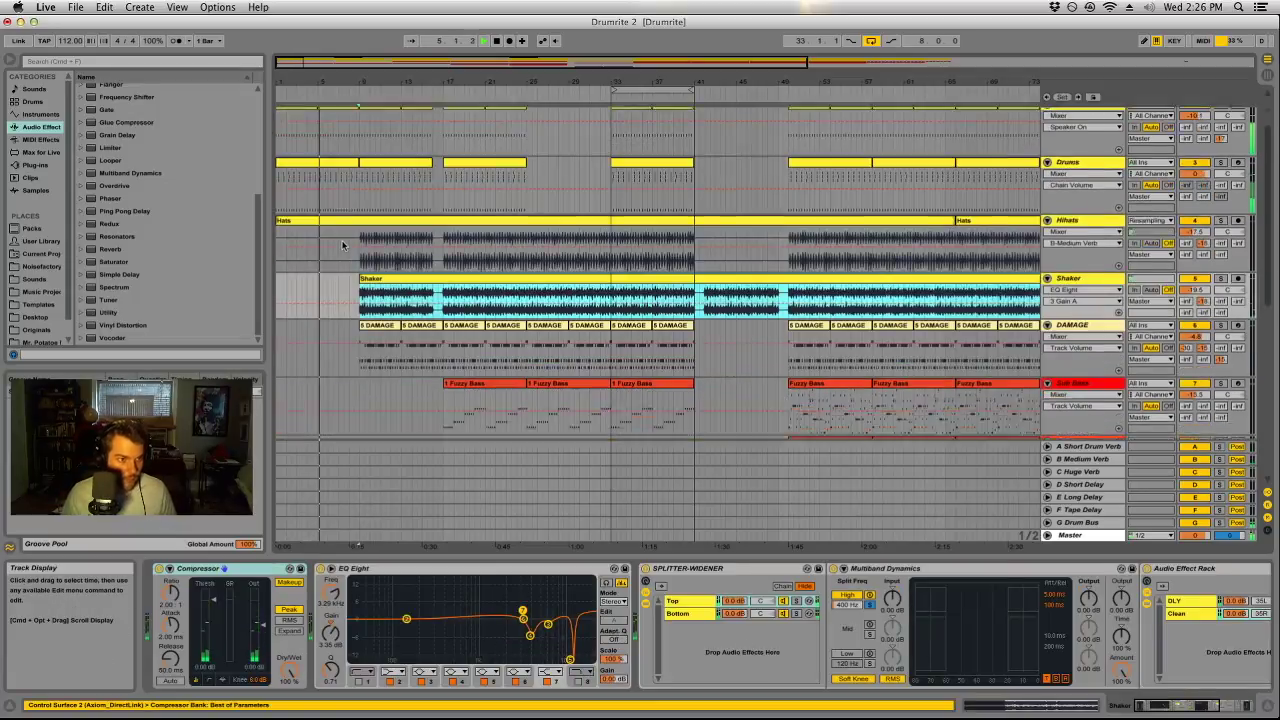
{"action": "scroll", "coordinate": [345, 284], "scroll_direction": "down", "scroll_amount": 8}
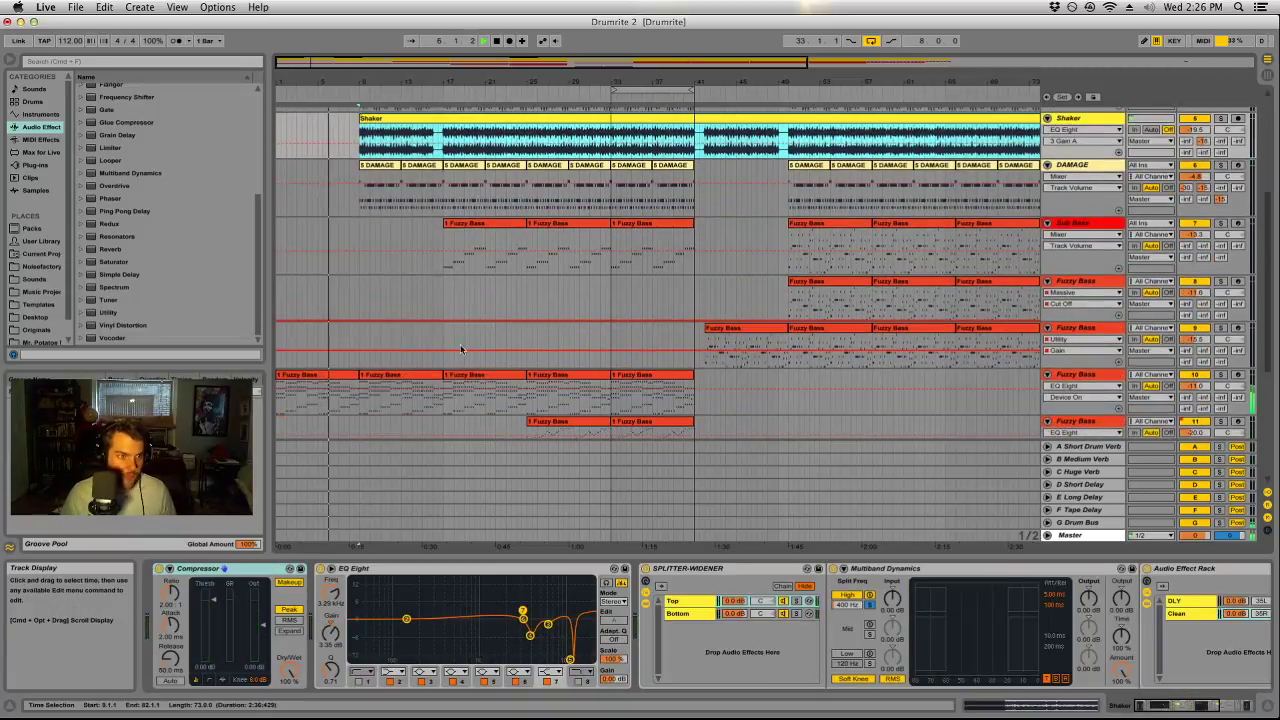
Loop and solo the bar 1 clip of Fuzzy Bass track 10, and adjust the envelope 4 decay level in its Massive synth.
{"action": "left_click", "coordinate": [327, 378]}
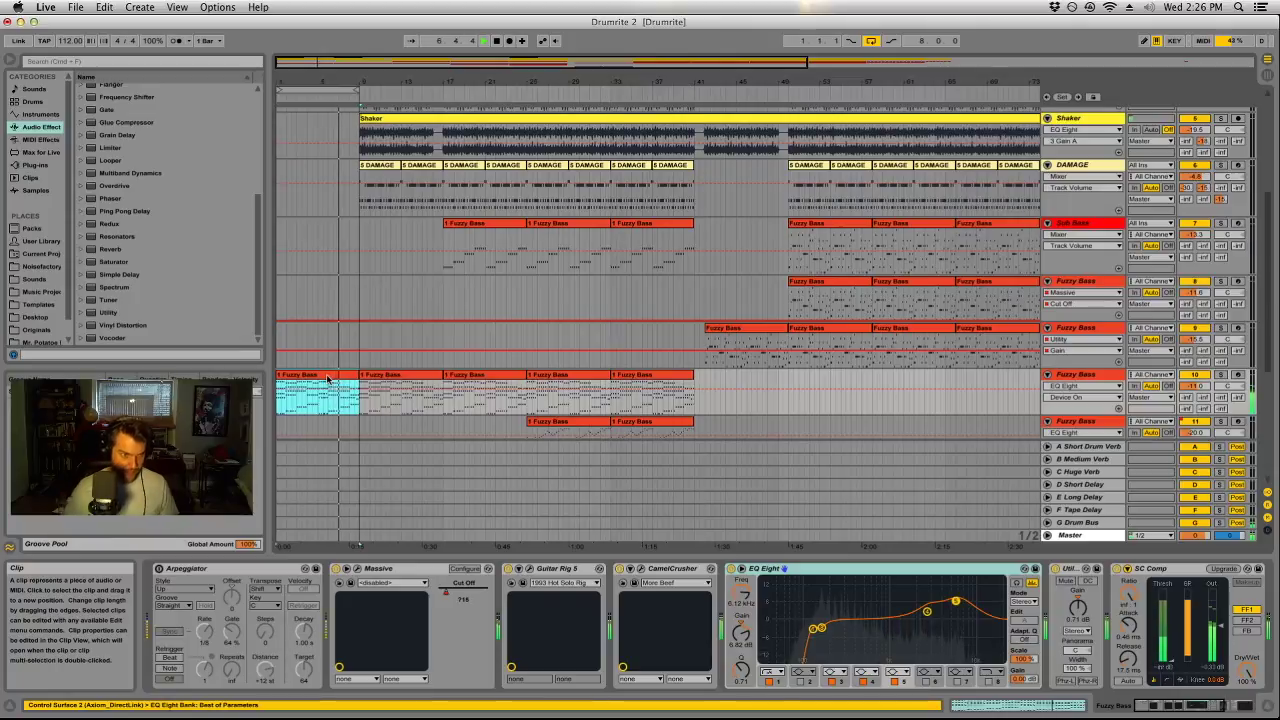
{"action": "left_click", "coordinate": [1220, 374]}
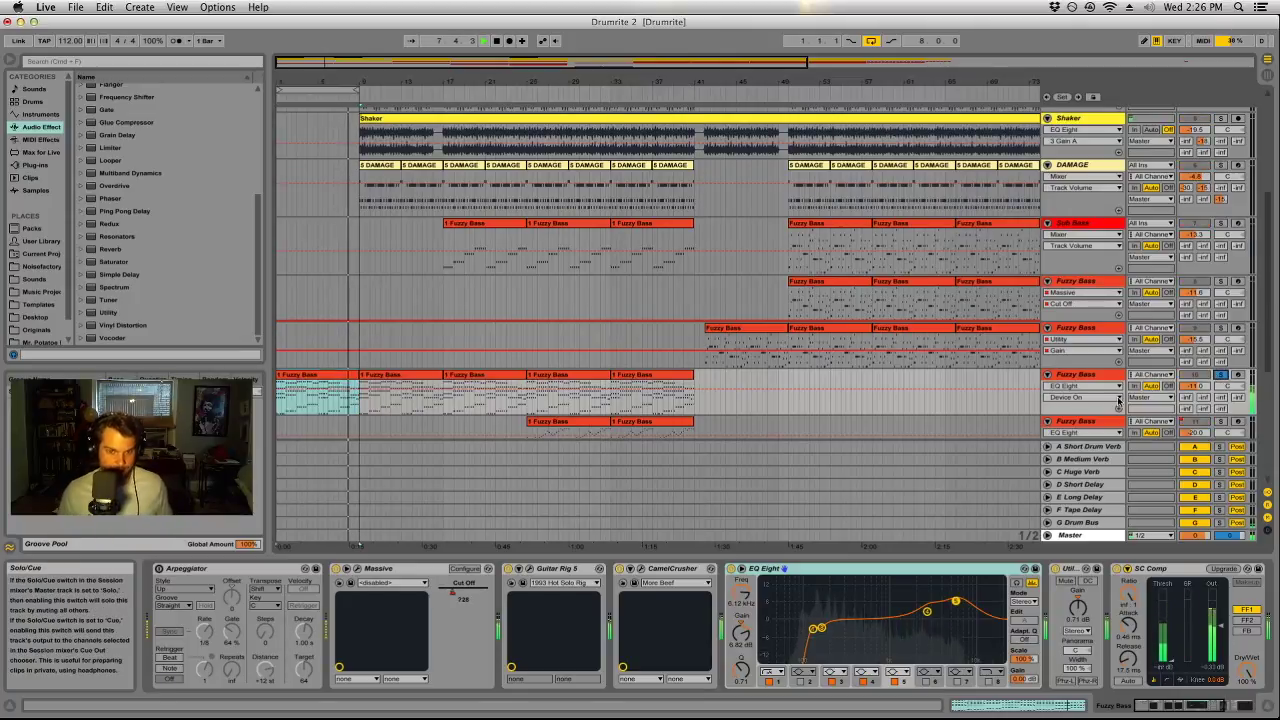
{"action": "left_click", "coordinate": [357, 570]}
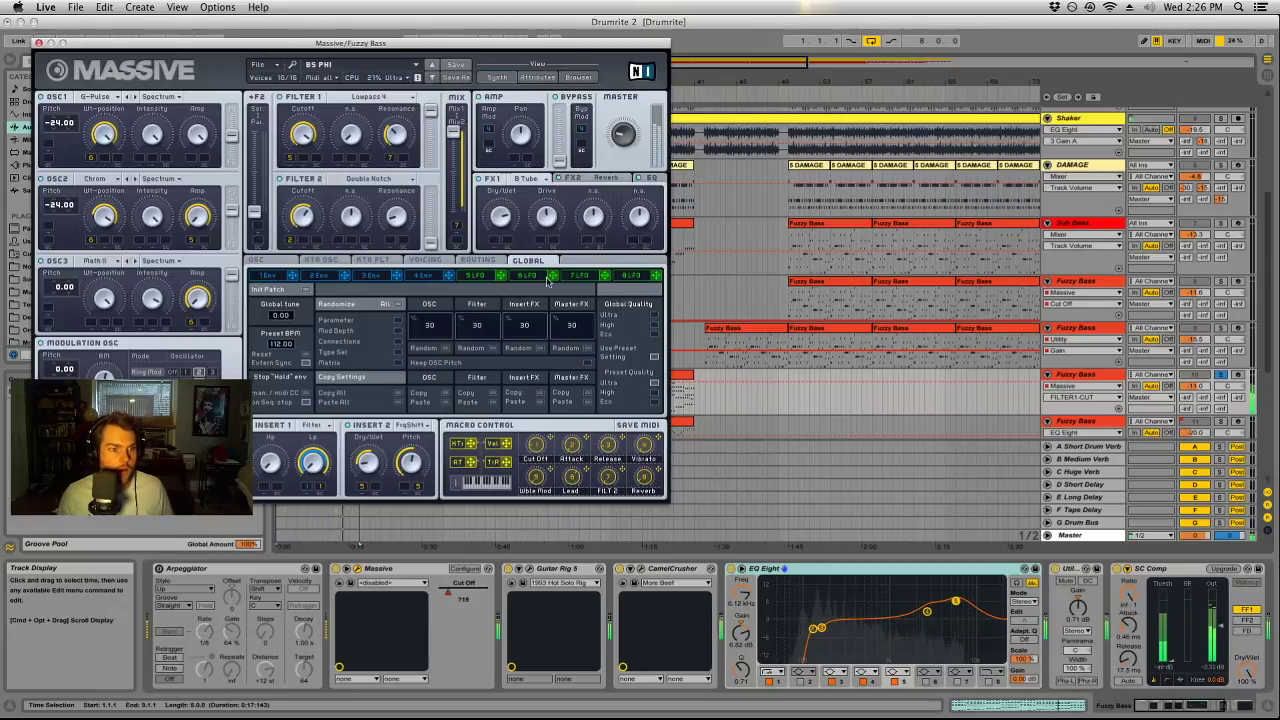
{"action": "left_click", "coordinate": [427, 273]}
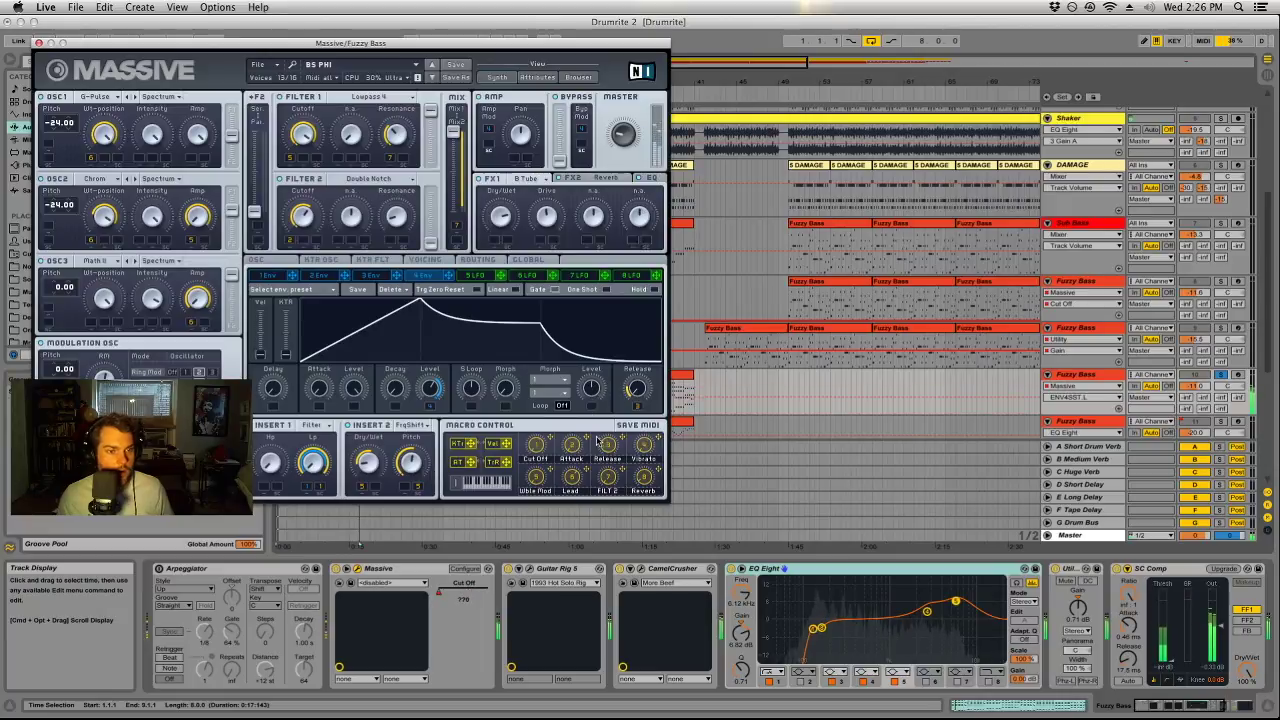
{"action": "mouse_move", "coordinate": [430, 388]}
{"action": "left_mouse_down"}
{"action": "mouse_move", "coordinate": [437, 453]}
{"action": "mouse_move", "coordinate": [428, 401]}
{"action": "left_mouse_up"}
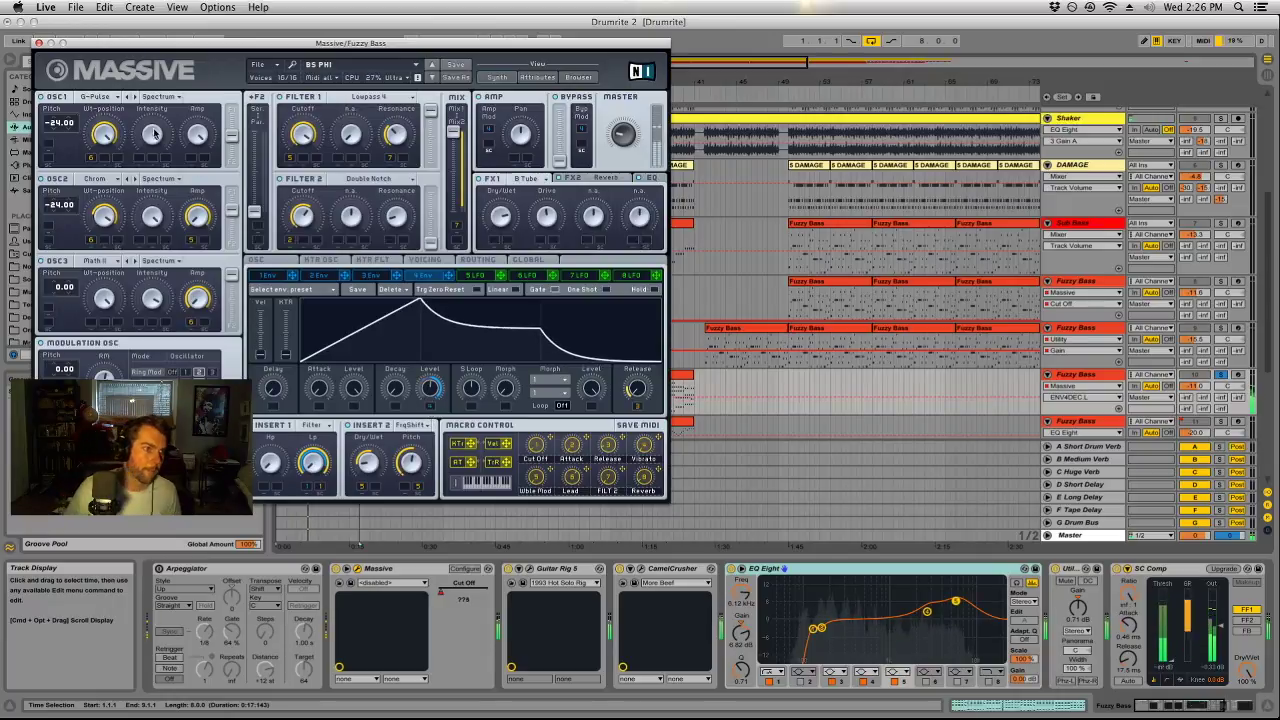
{"action": "left_click", "coordinate": [40, 43]}
Adjust the SC Comp on Fuzzy Bass track 10, changing its release and threshold and setting the attack to 0.61 ms.
{"action": "left_click", "coordinate": [600, 292]}
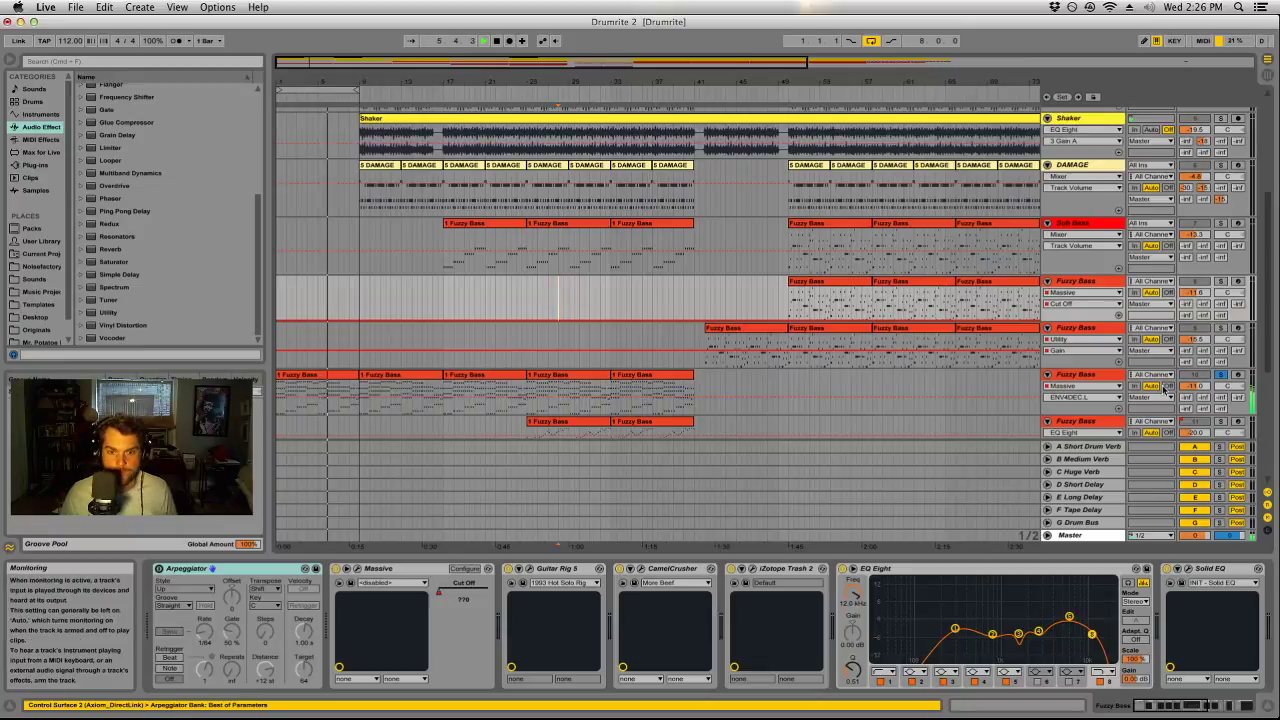
{"action": "left_click", "coordinate": [1122, 380]}
{"action": "left_click", "coordinate": [1150, 568]}
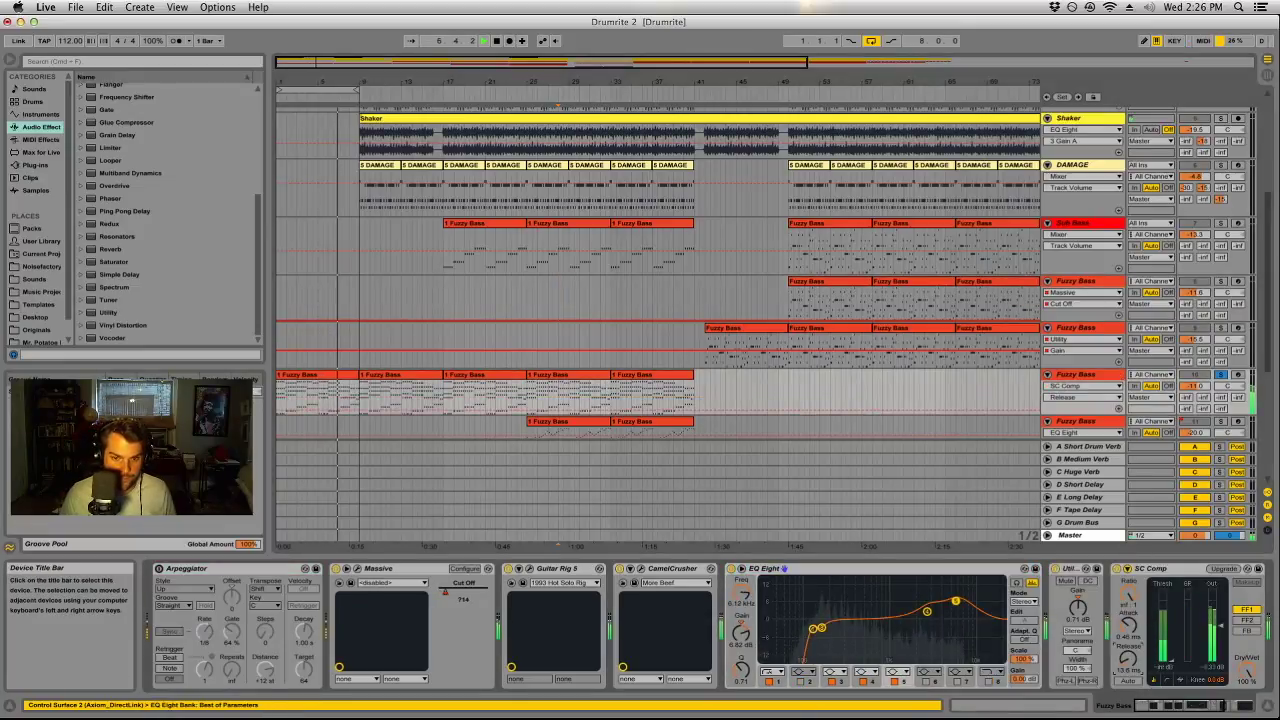
{"action": "left_click", "coordinate": [1162, 655]}
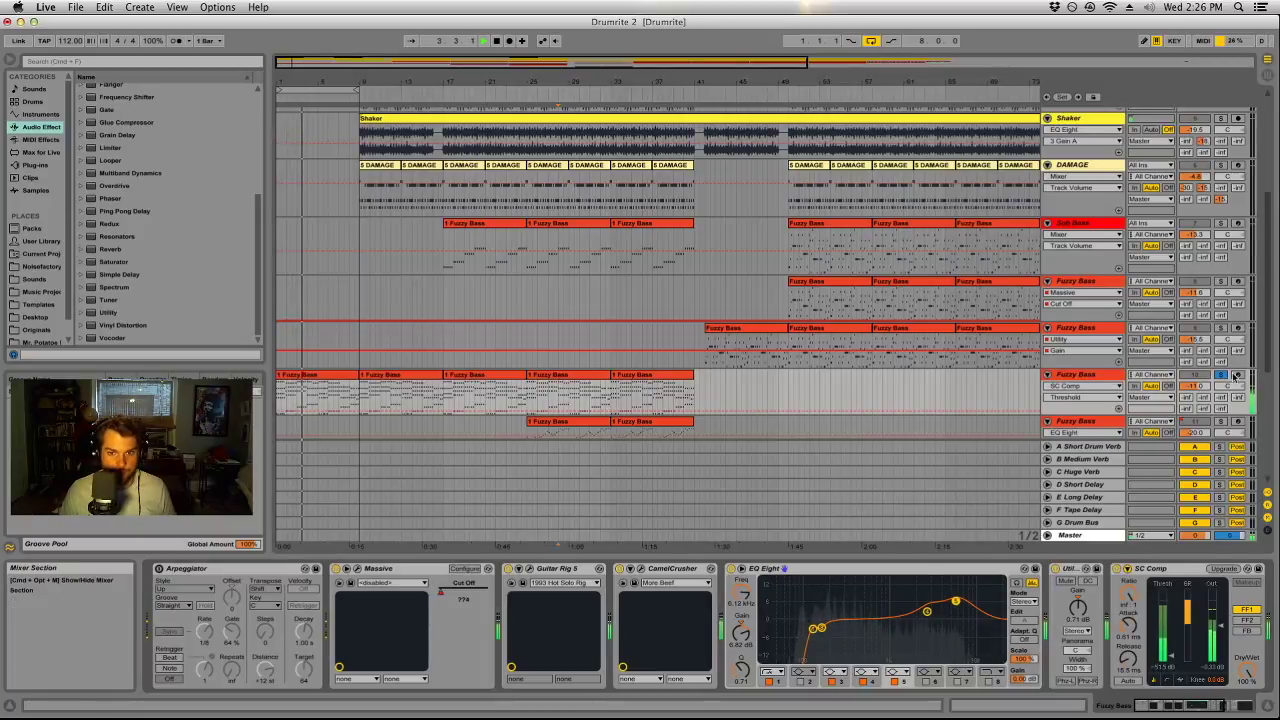
Play from bar 1 and cut Fuzzy Bass track 10 with EQ Eight band 2 at about 1.08 kHz, -6.57 dB and Q 5.02.
{"action": "key", "text": "space"}
{"action": "left_click", "coordinate": [300, 376]}
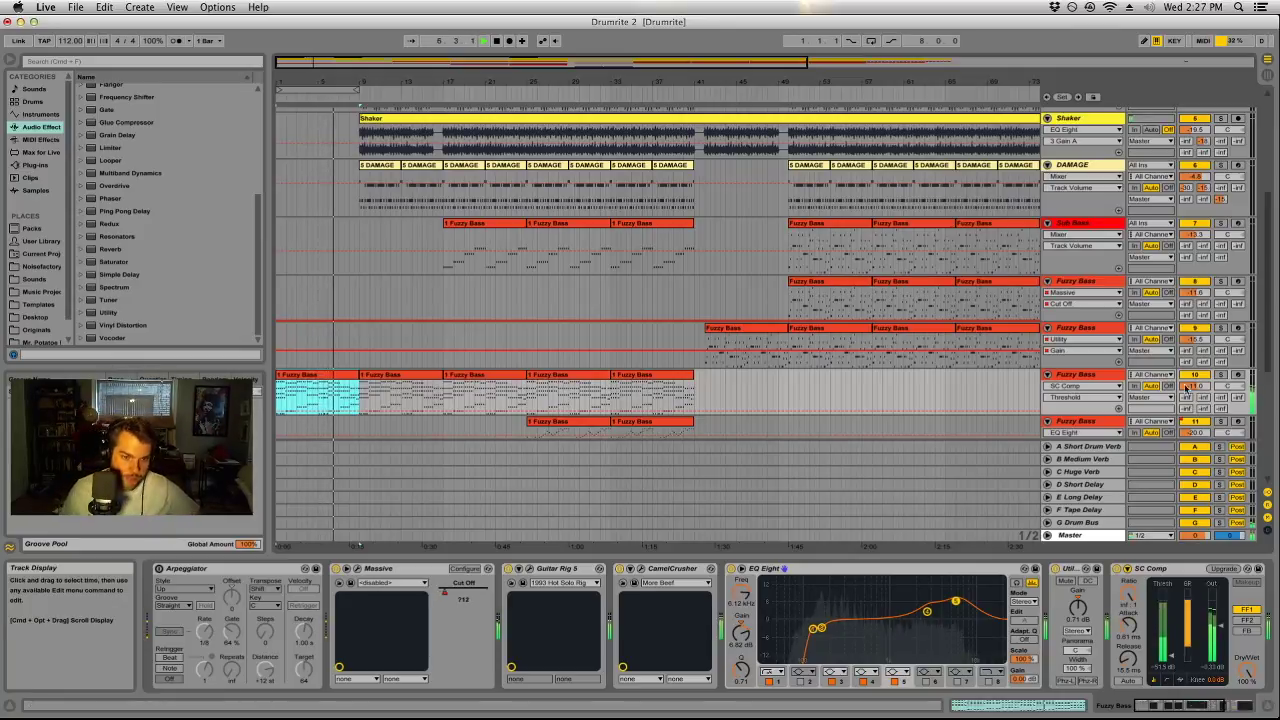
{"action": "left_click", "coordinate": [802, 680]}
{"action": "mouse_move", "coordinate": [880, 634]}
{"action": "left_mouse_down"}
{"action": "mouse_move", "coordinate": [850, 634]}
{"action": "mouse_move", "coordinate": [889, 620]}
{"action": "mouse_move", "coordinate": [890, 587]}
{"action": "mouse_move", "coordinate": [890, 627]}
{"action": "left_mouse_up"}
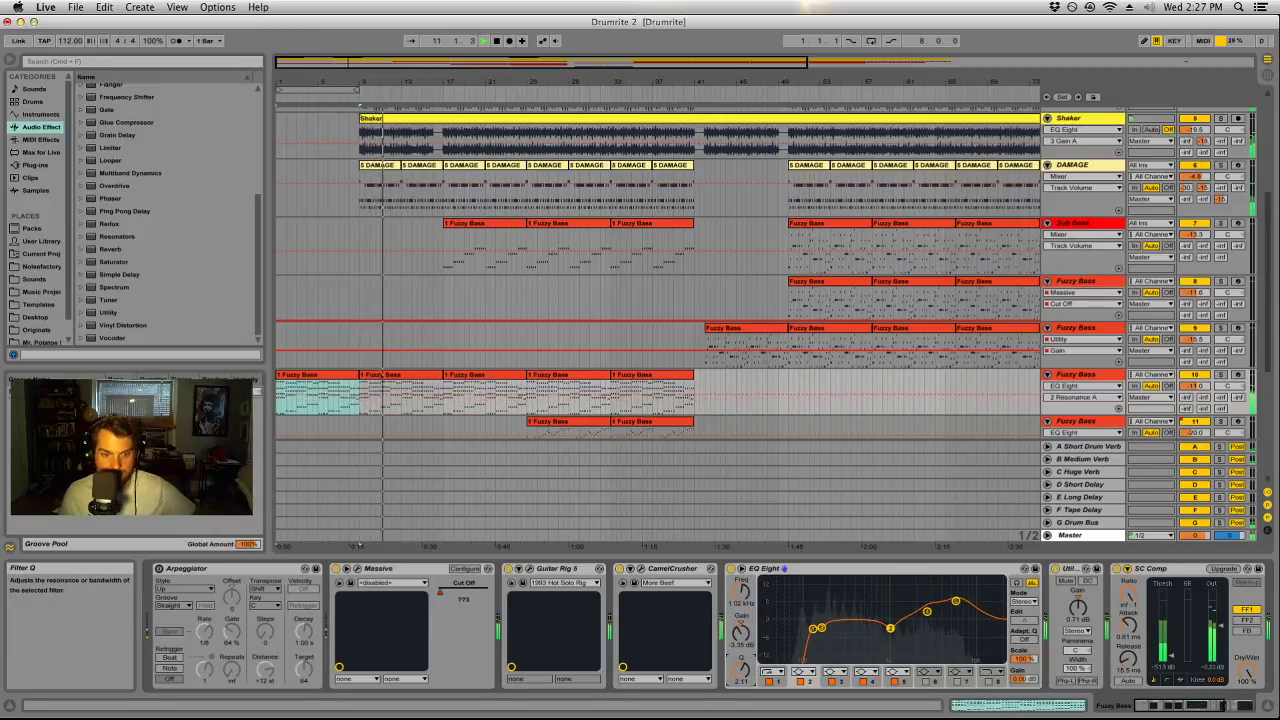
{"action": "left_click_drag", "start_coordinate": [889, 628], "coordinate": [894, 595]}
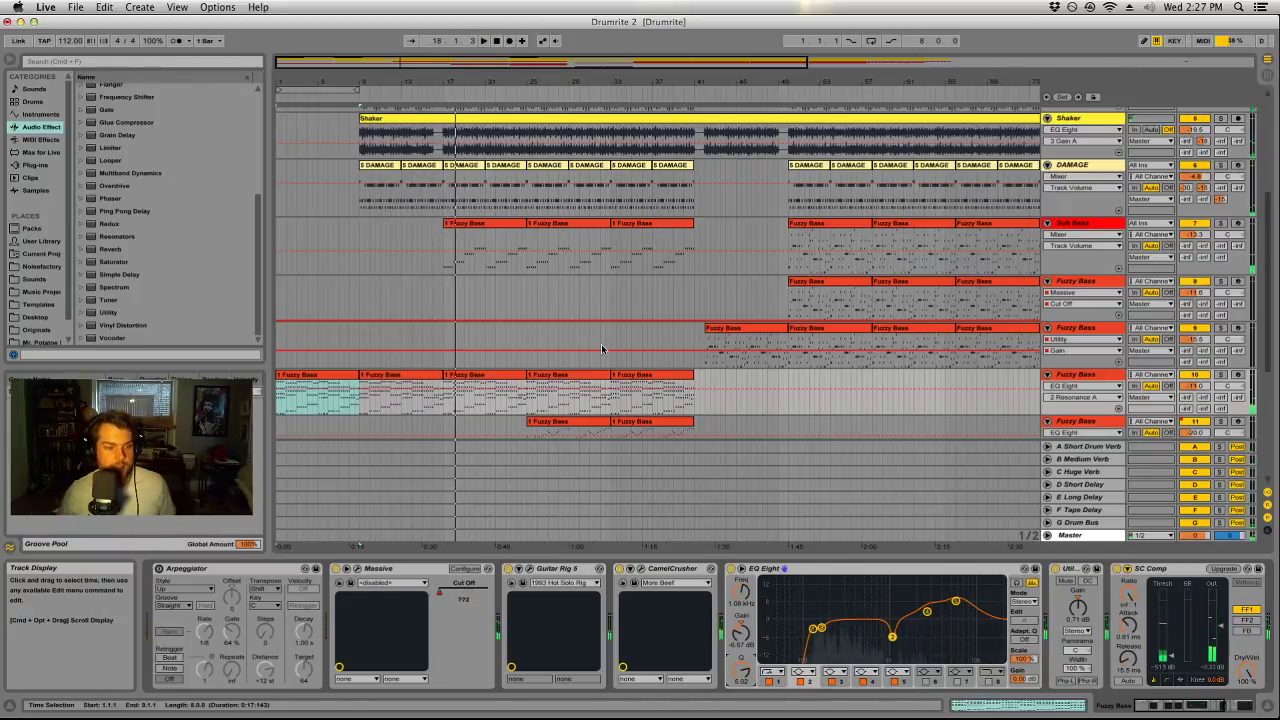
{"action": "left_click", "coordinate": [342, 380]}
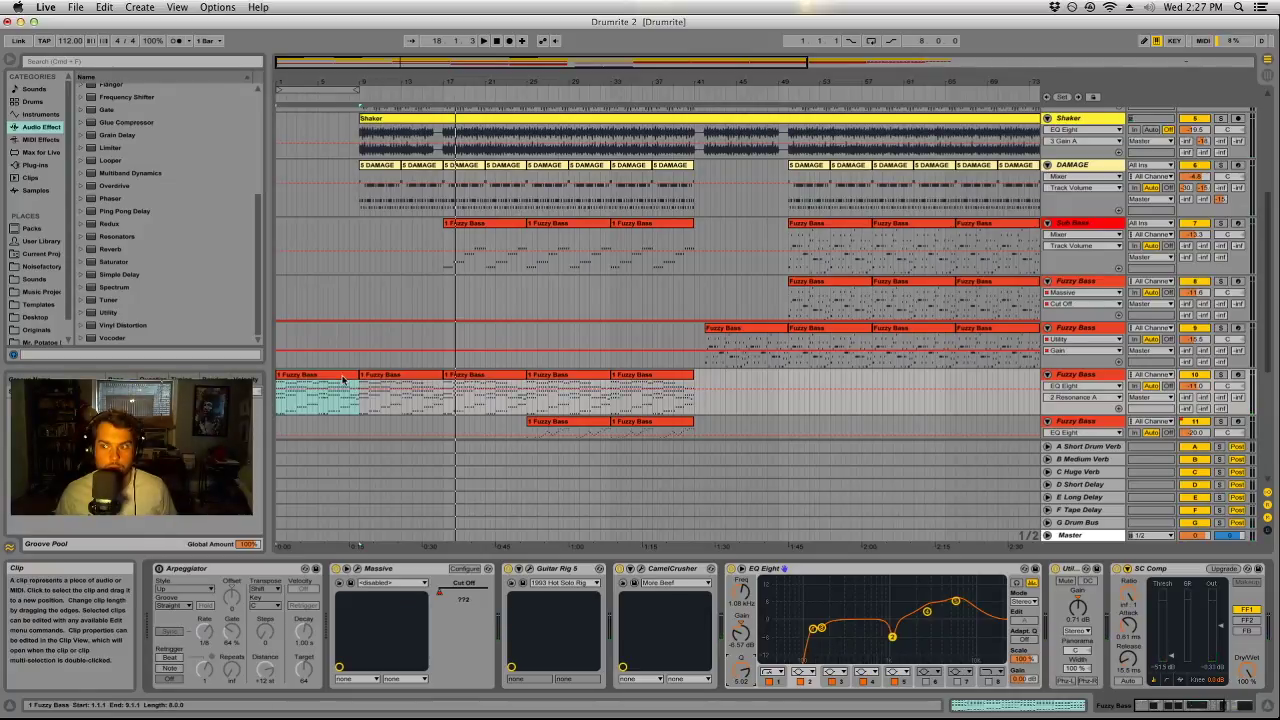
{"action": "left_click", "coordinate": [342, 380]}
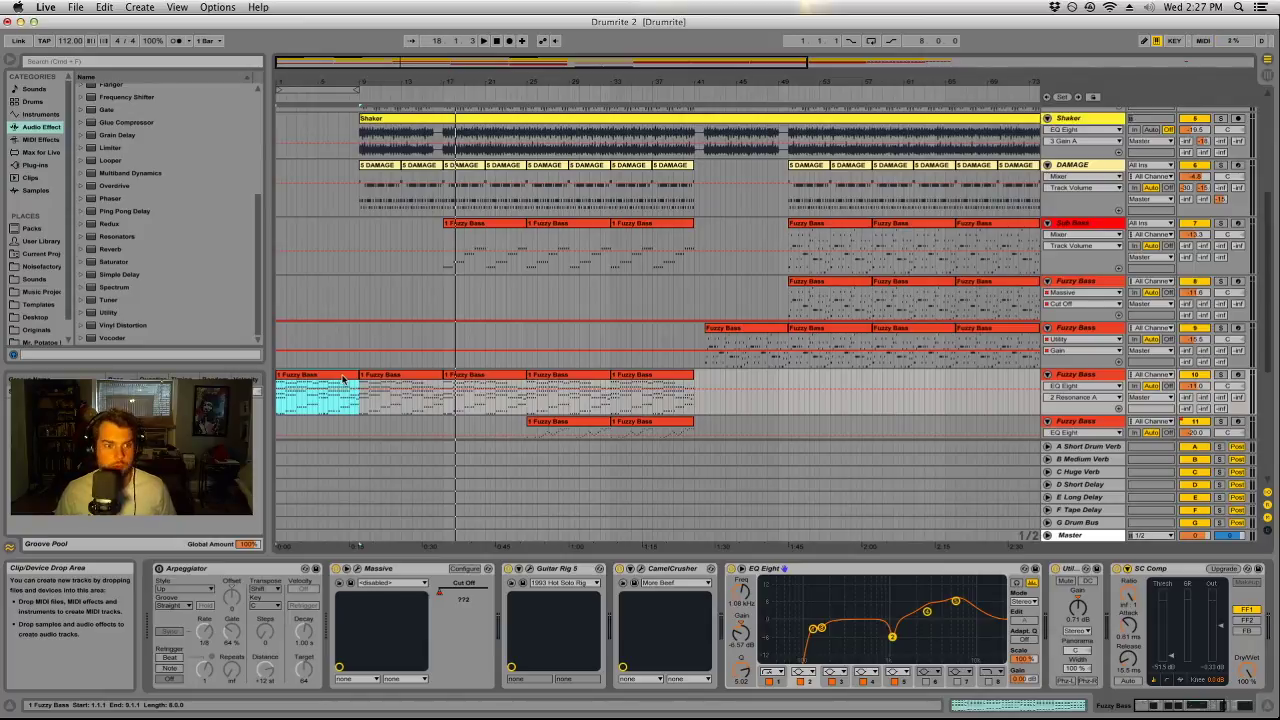
Play the arrangement from bar 9 and from bar 17 of Fuzzy Bass track 10 while reviewing the other tracks.
{"action": "left_click", "coordinate": [394, 382]}
{"action": "key", "text": "space"}
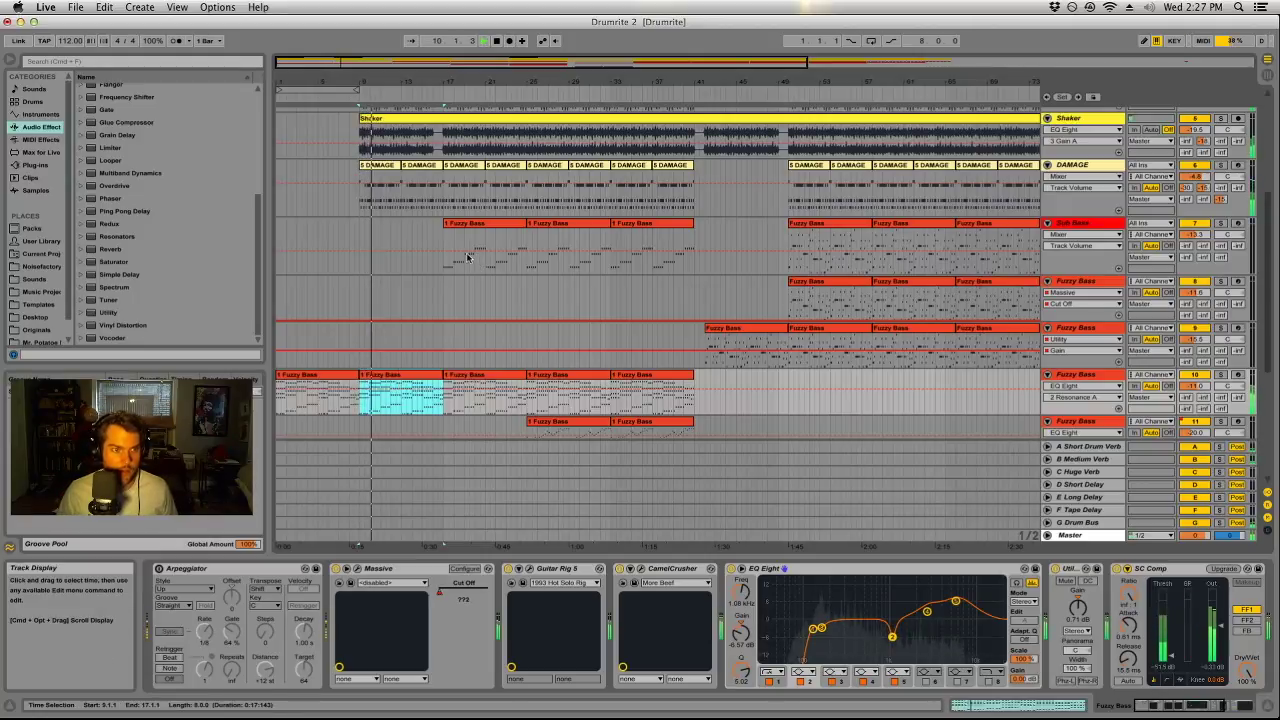
{"action": "scroll", "coordinate": [949, 130], "scroll_direction": "up", "scroll_amount": 6}
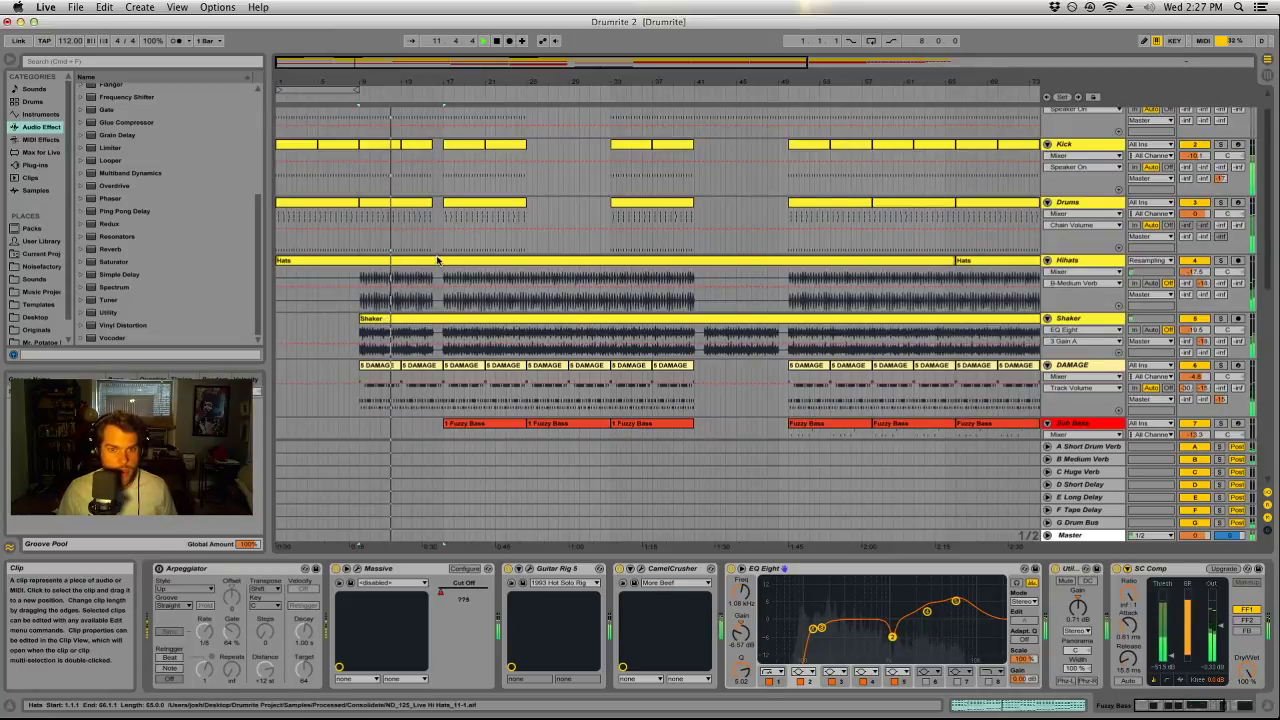
{"action": "scroll", "coordinate": [434, 330], "scroll_direction": "down", "scroll_amount": 10}
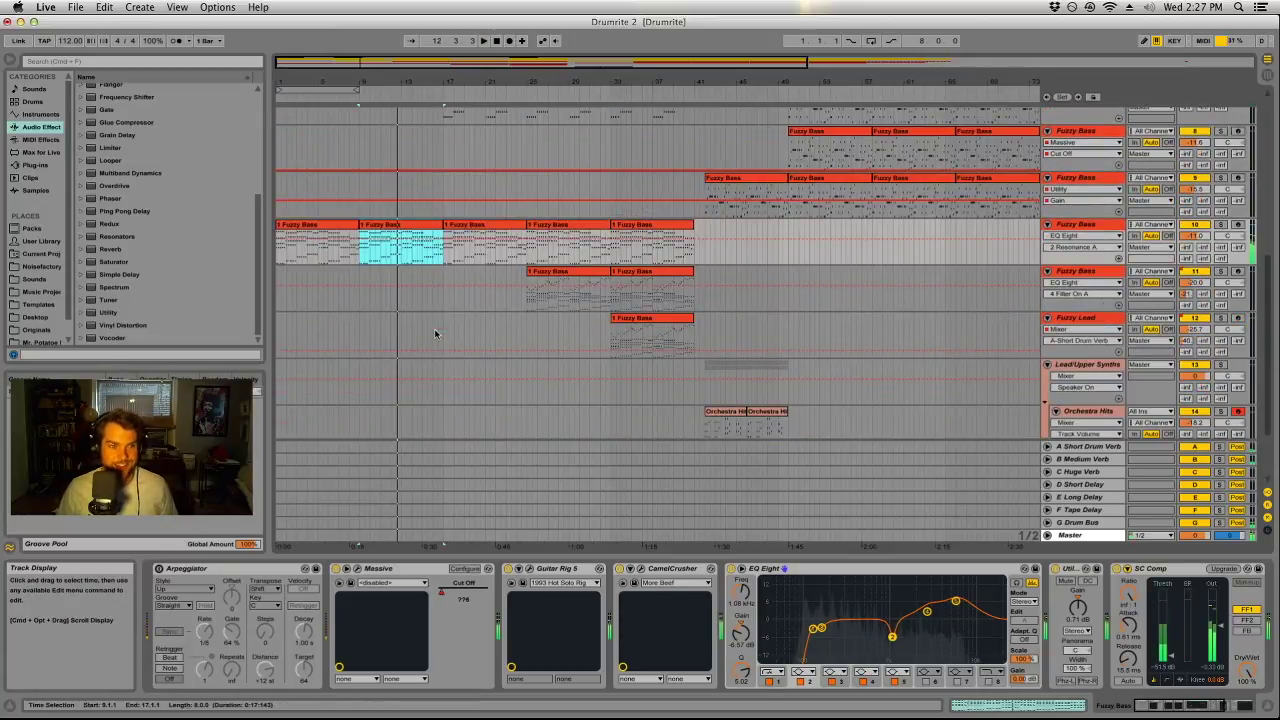
{"action": "left_click", "coordinate": [471, 243]}
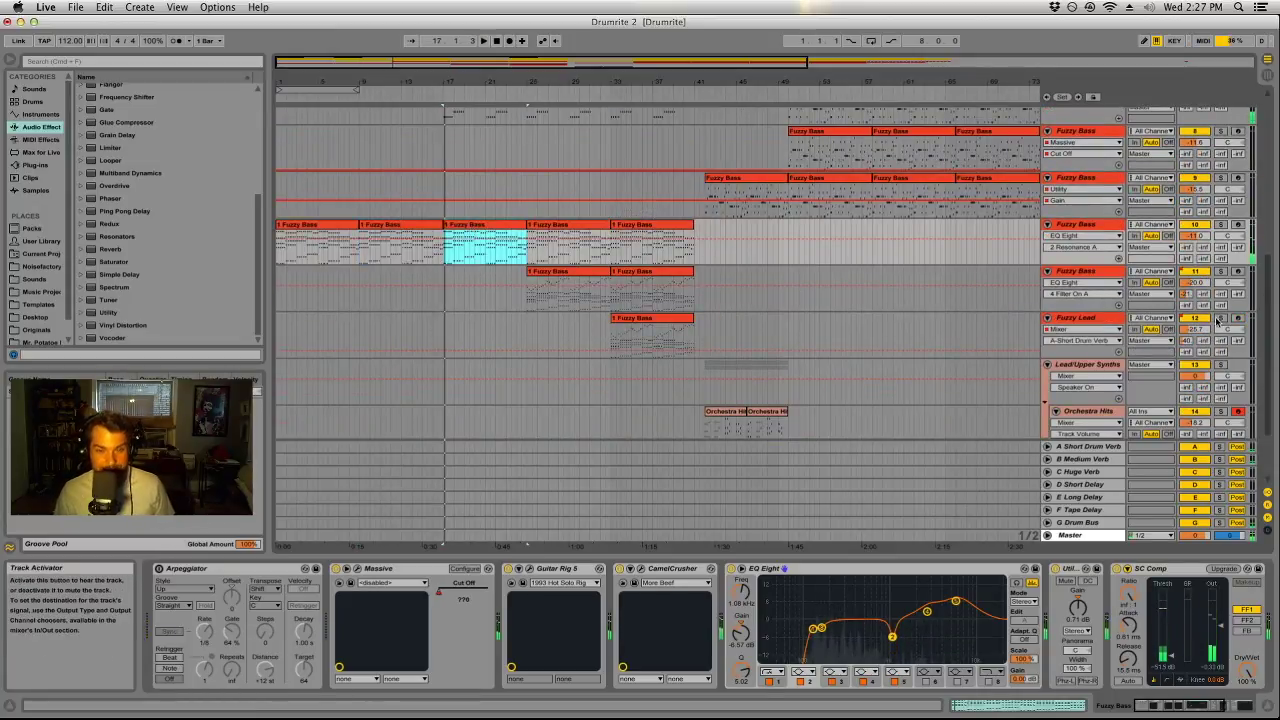
Audition the Fuzzy Lead and Orchestra Hits sounds, copy a Fuzzy Bass track 10 clip onto Orchestra Hits at bar 1, and play it.
{"action": "left_click", "coordinate": [1238, 318]}
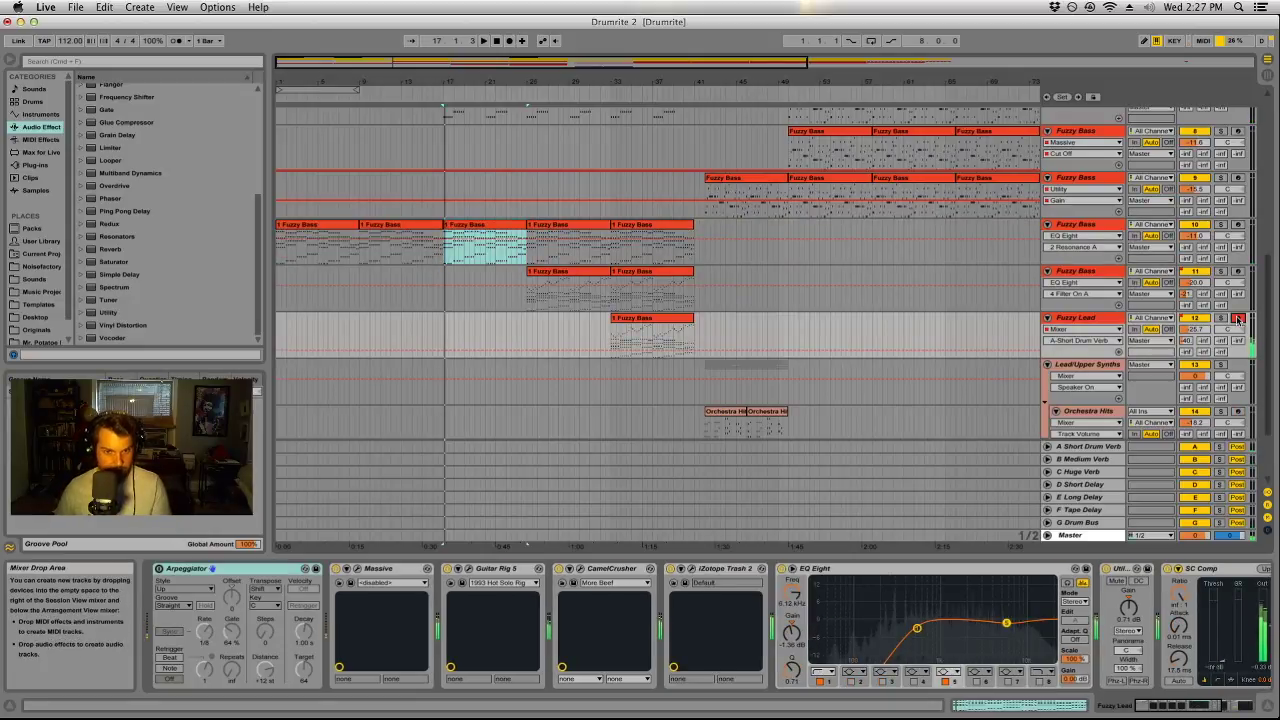
{"action": "scroll", "coordinate": [1172, 325], "scroll_direction": "down", "scroll_amount": 3}
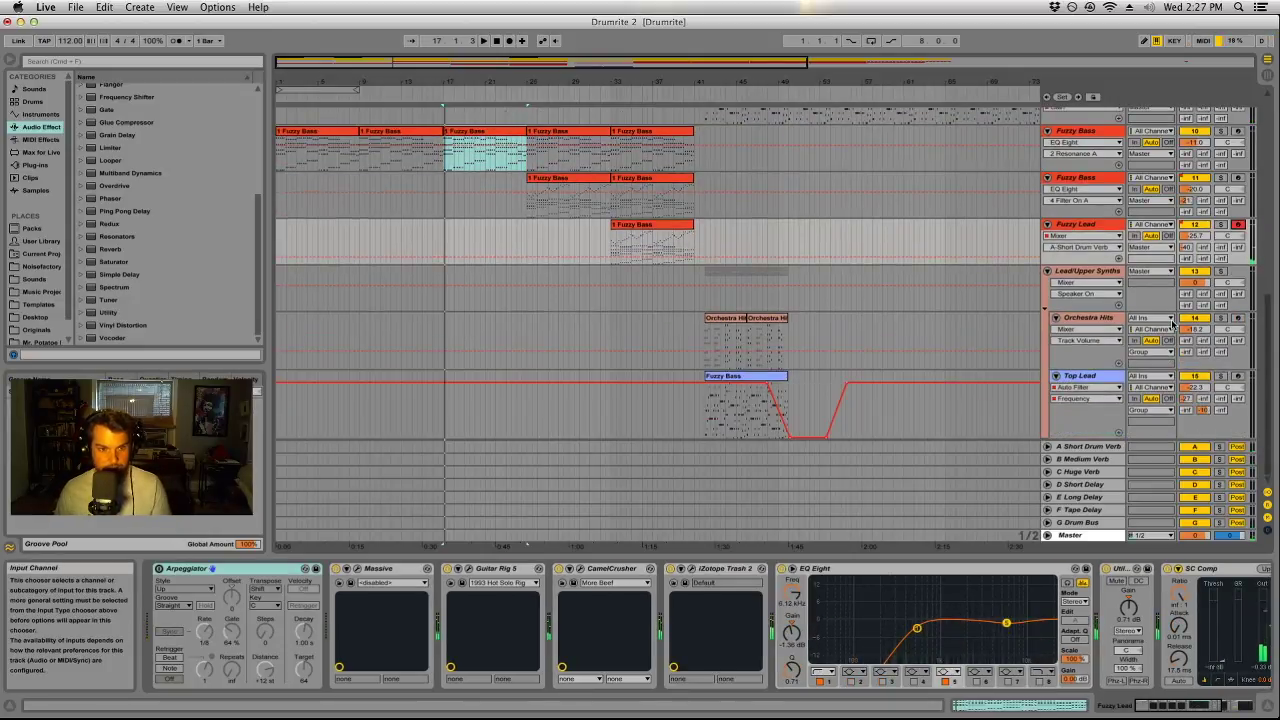
{"action": "left_click", "coordinate": [1238, 318]}
{"action": "left_click_drag", "start_coordinate": [367, 158], "coordinate": [316, 318]}
{"action": "key", "text": "space"}
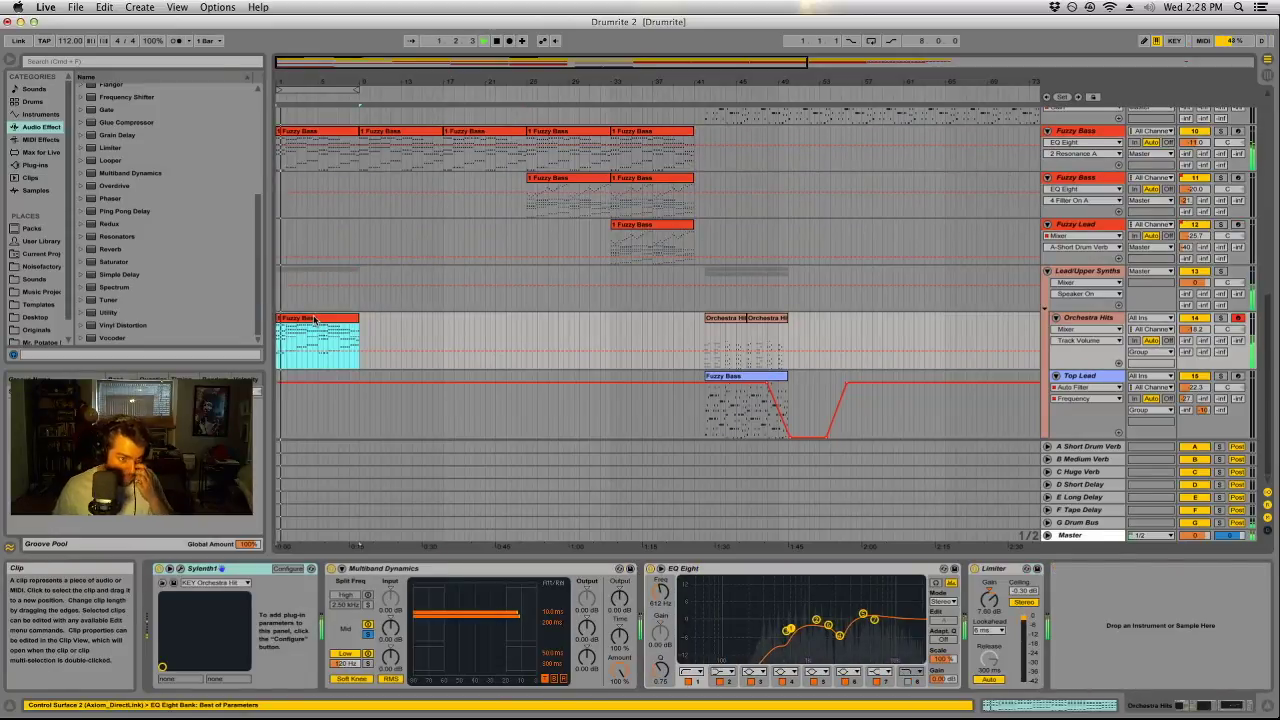
Try the Fuzzy Bass clip on the Orchestra Hits track one octave lower.
{"action": "double_click", "coordinate": [314, 318]}
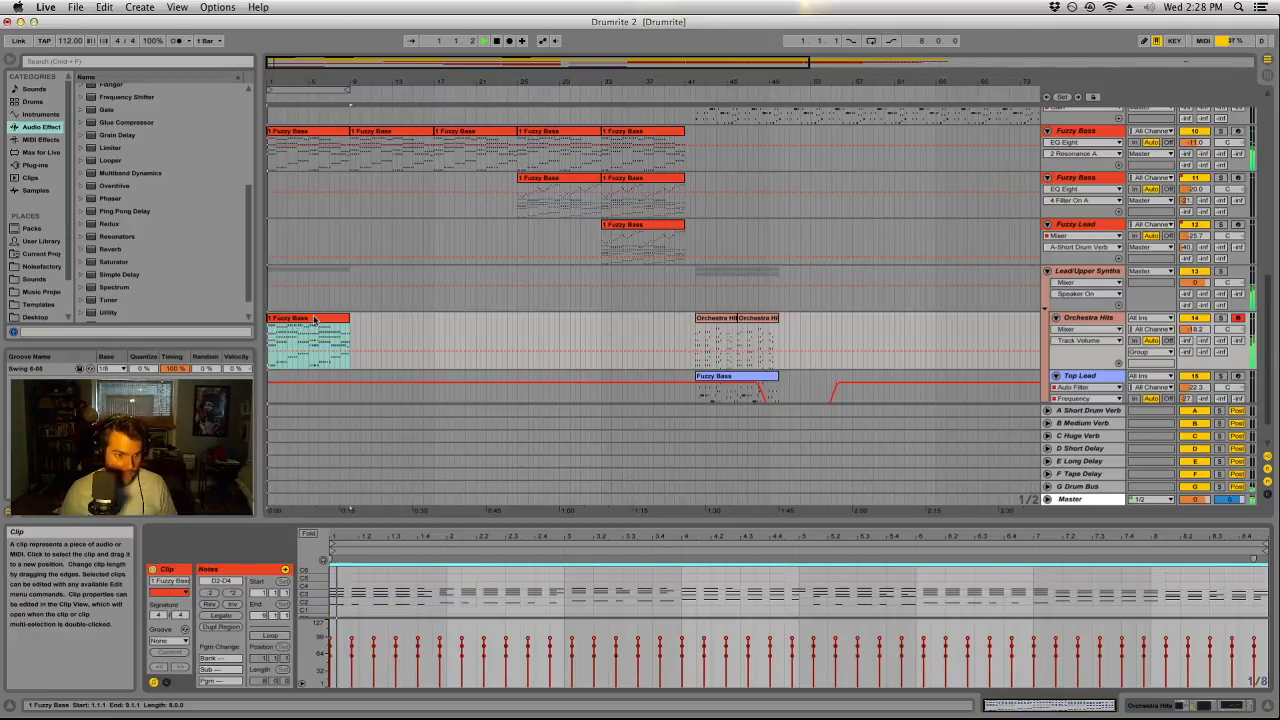
{"action": "key", "text": "shift+Down"}
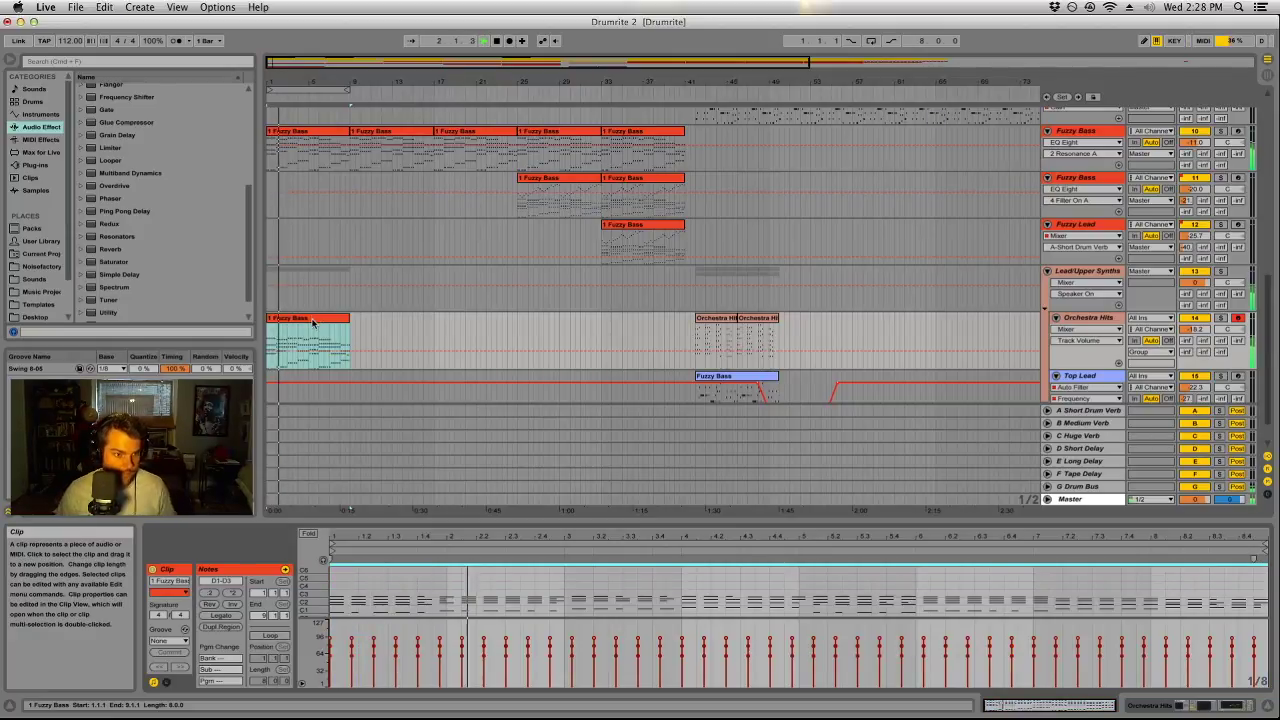
{"action": "key", "text": "shift+Up"}
Move the bar 1 clip from Orchestra Hits to Top Lead track 15 and open the voicing settings of its Massive synth.
{"action": "left_click_drag", "start_coordinate": [313, 320], "coordinate": [305, 374]}
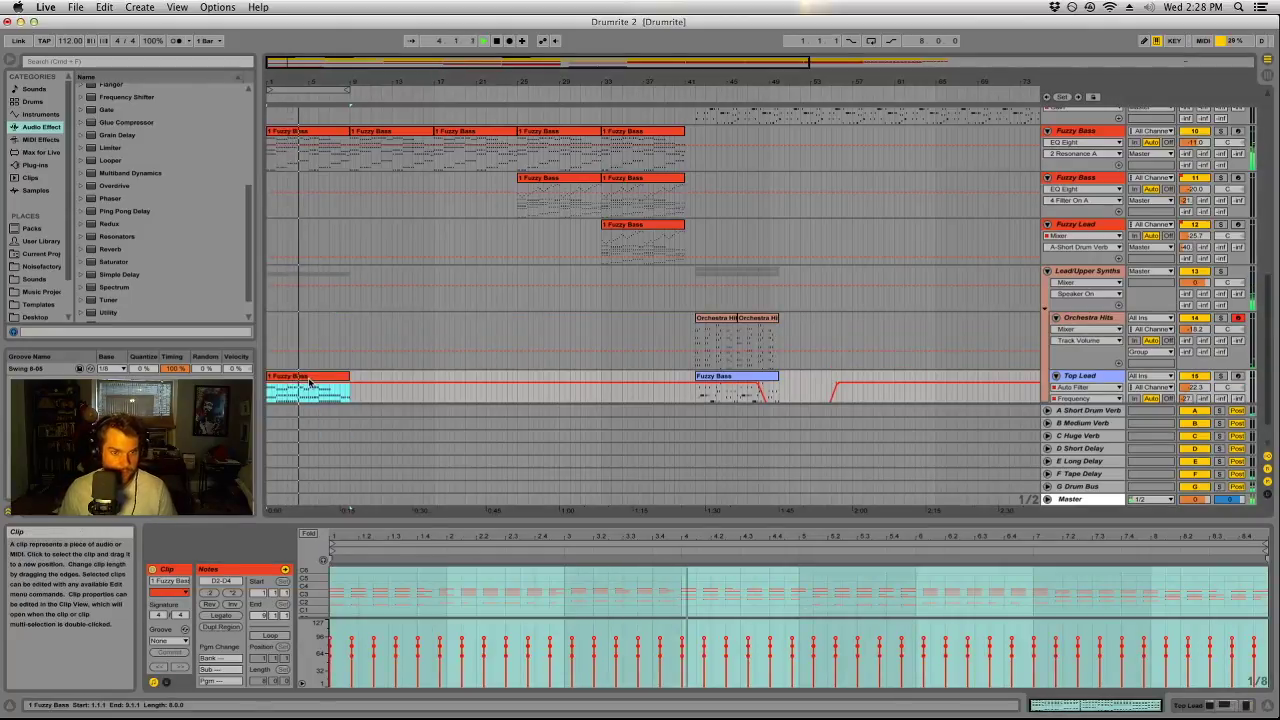
{"action": "left_click", "coordinate": [1100, 387]}
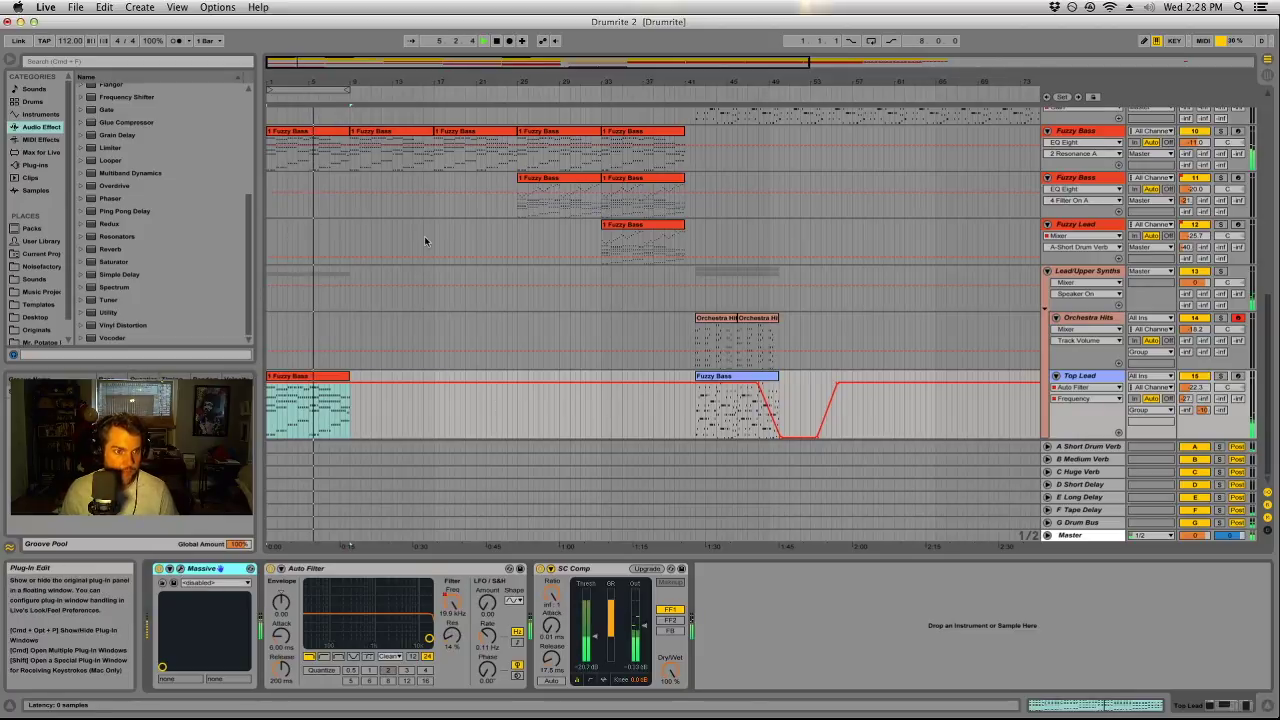
{"action": "key", "text": "super+alt+p"}
{"action": "left_click", "coordinate": [875, 475]}
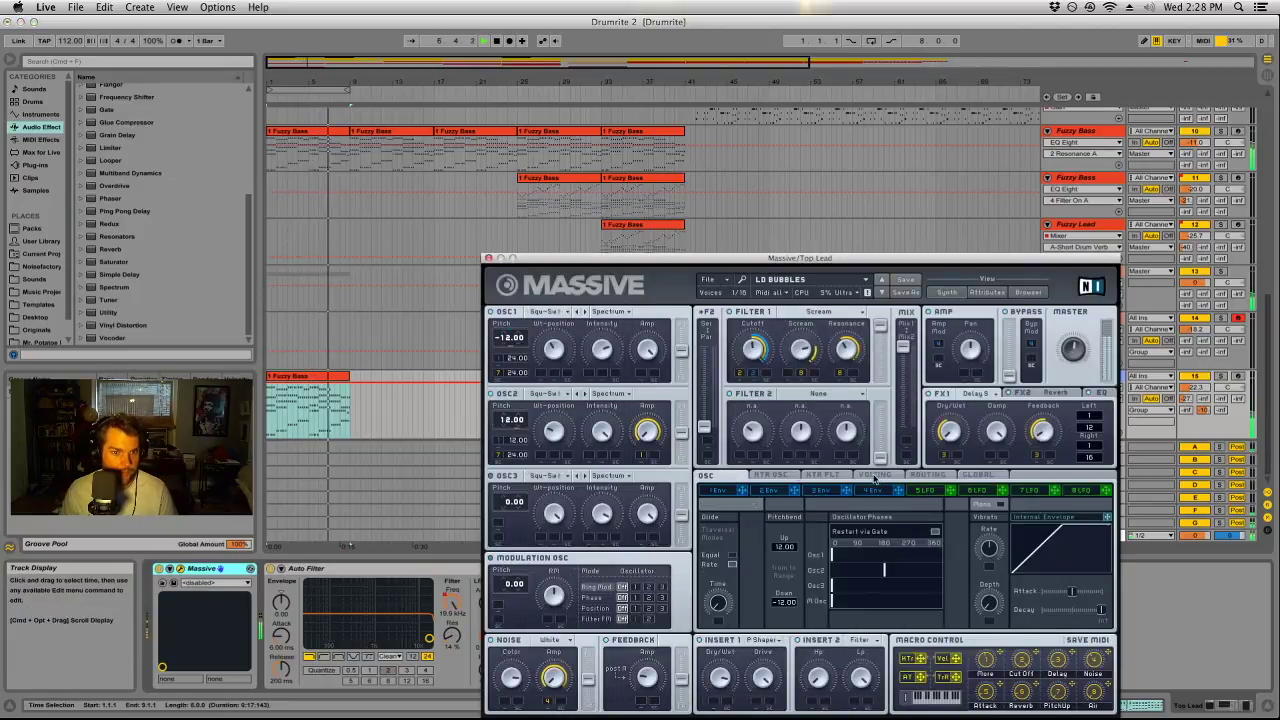
{"action": "left_click", "coordinate": [875, 475]}
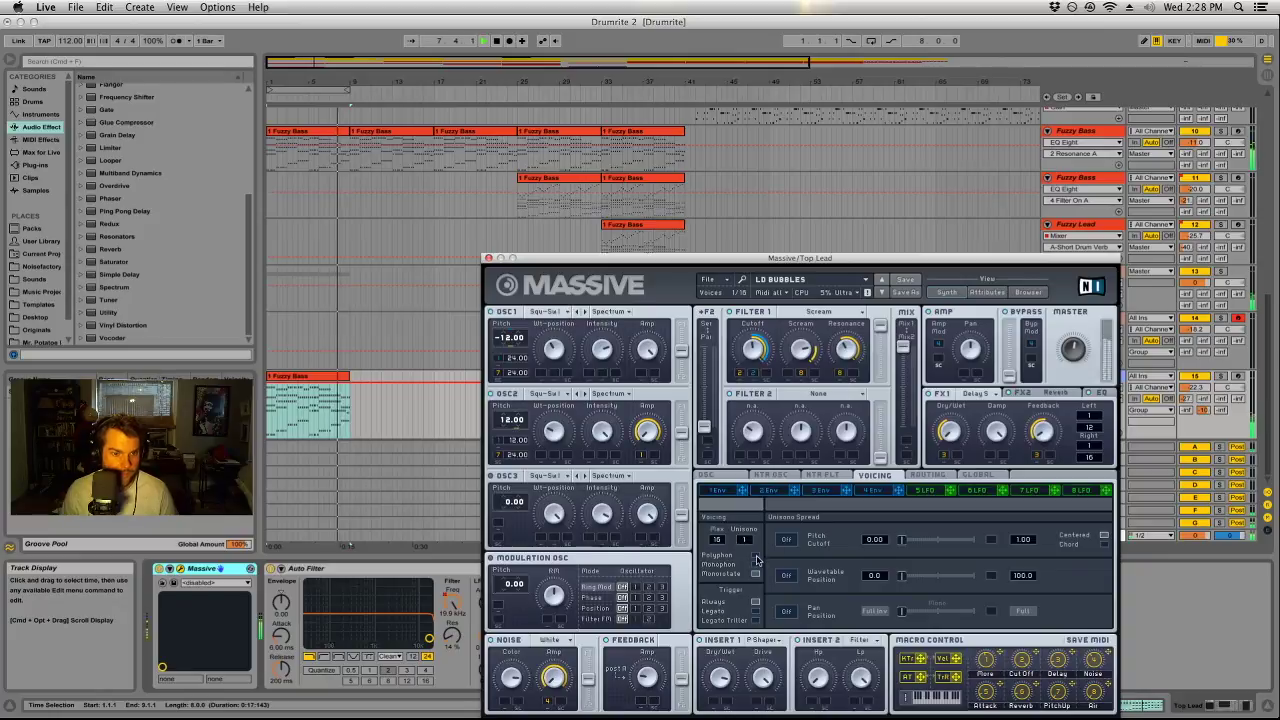
{"action": "left_click", "coordinate": [488, 259]}
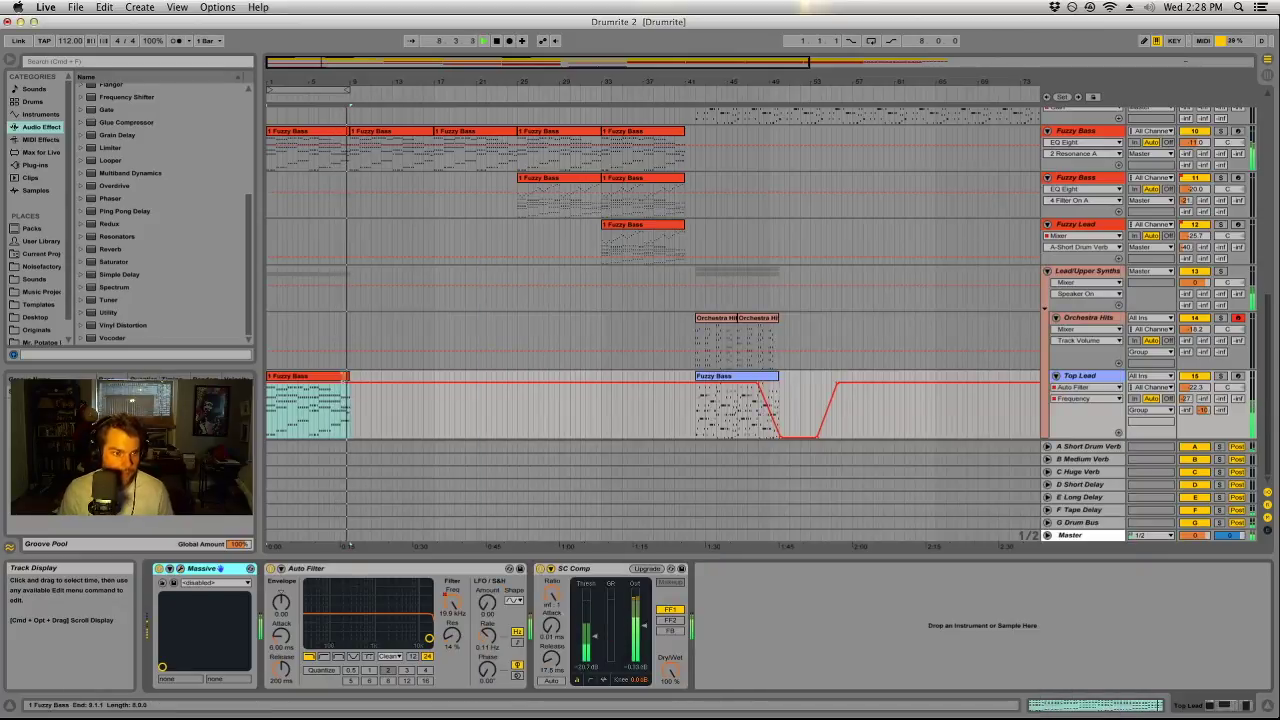
Duplicate the Top Lead clip to bar 9 and open the bar 1 clip in an enlarged note editor.
{"action": "key", "text": "super+d"}
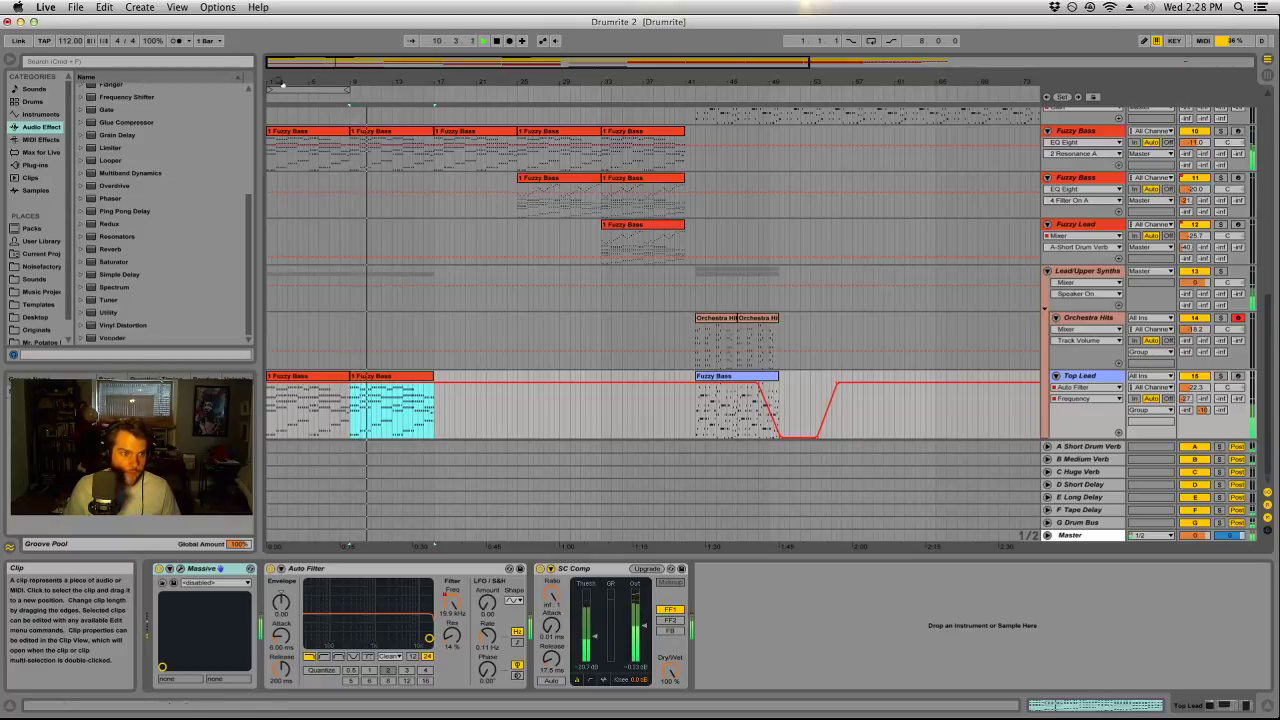
{"action": "left_click_drag", "start_coordinate": [285, 82], "coordinate": [285, 160]}
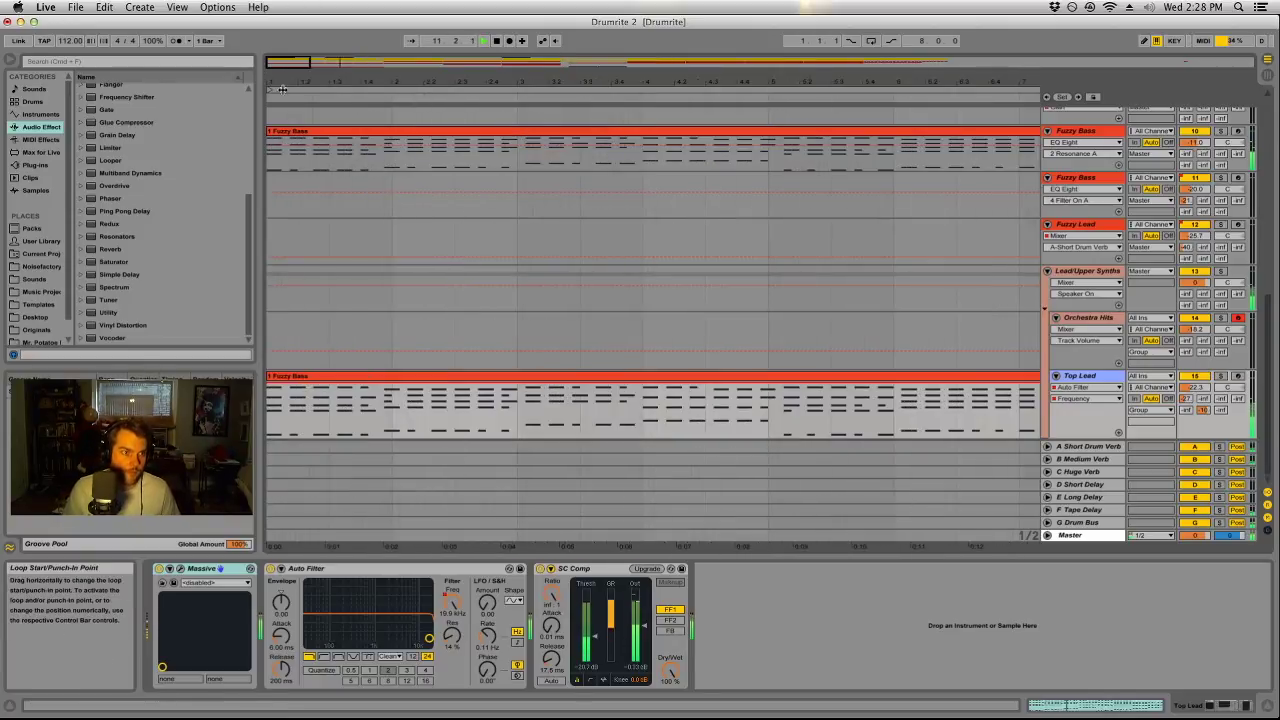
{"action": "left_click", "coordinate": [337, 382]}
{"action": "double_click", "coordinate": [337, 382]}
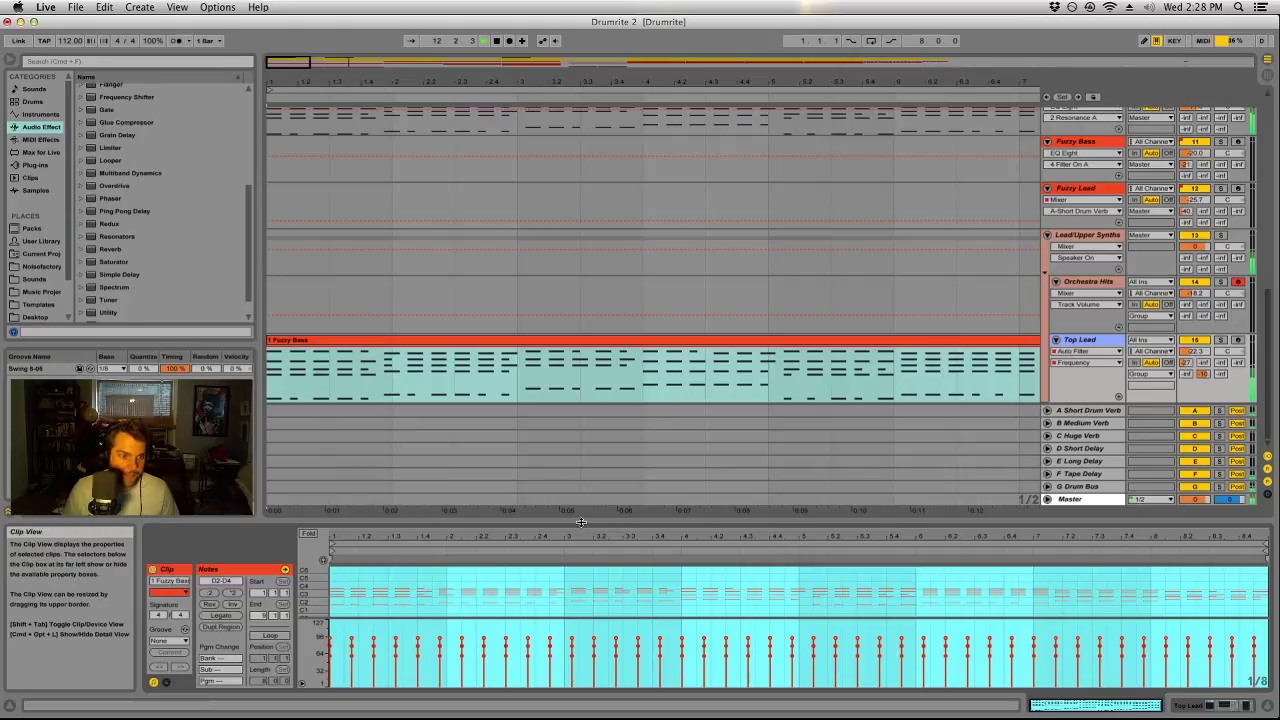
{"action": "left_click_drag", "start_coordinate": [586, 555], "coordinate": [507, 205]}
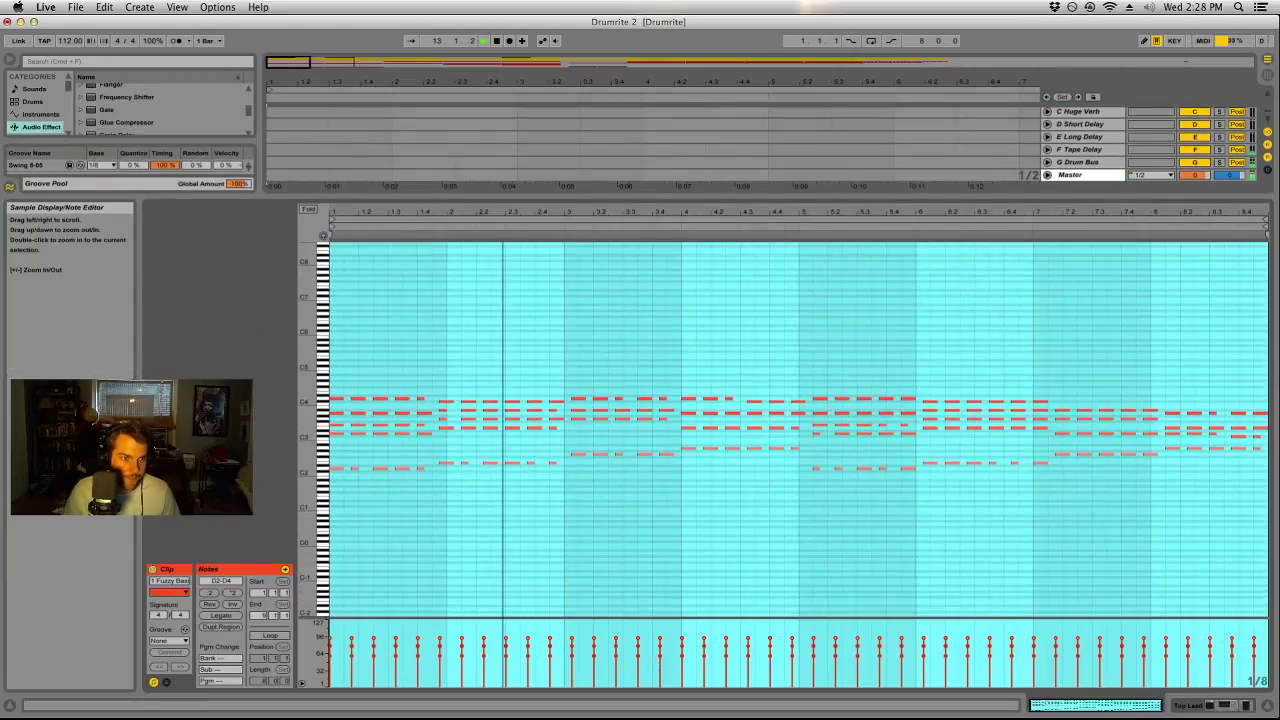
Shorten all notes in the bar 1 Top Lead clip to sixteenth notes.
{"action": "left_click", "coordinate": [395, 374]}
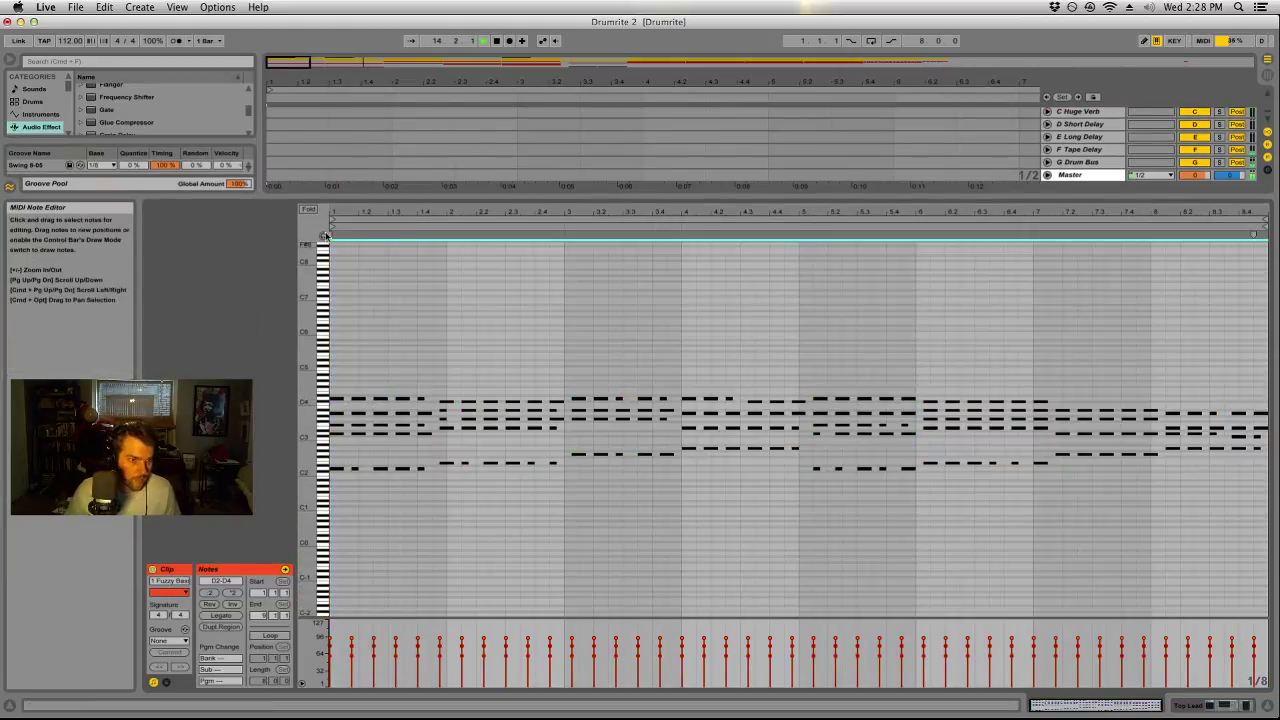
{"action": "key", "text": "plus"}
{"action": "key", "text": "plus"}
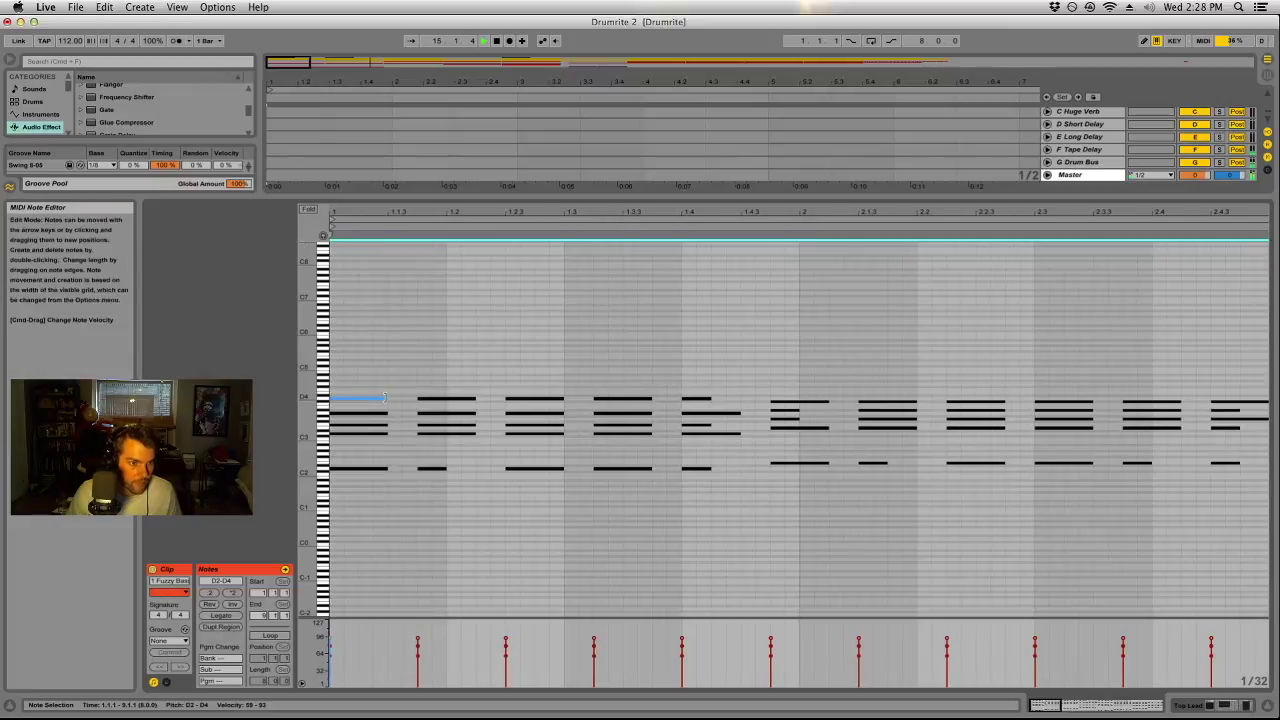
{"action": "left_click_drag", "start_coordinate": [384, 398], "coordinate": [359, 400]}
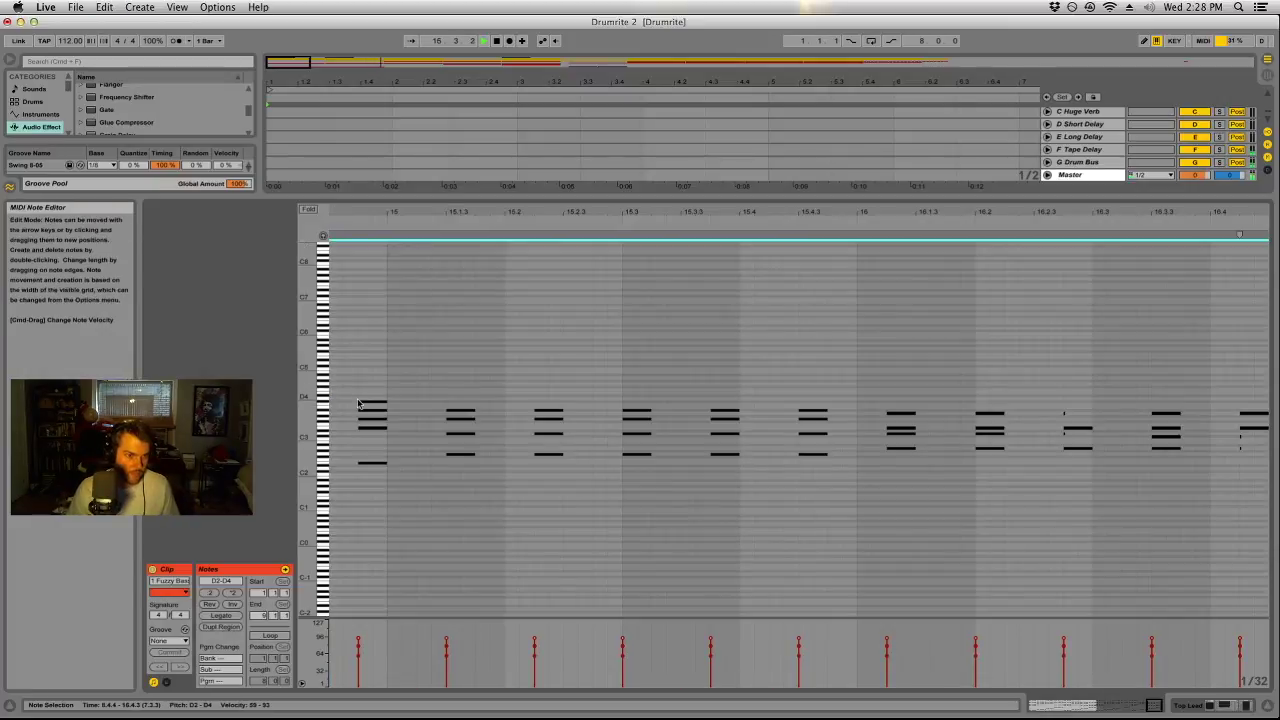
Try to copy all notes of the Top Lead clip one sixteenth later.
{"action": "double_click", "coordinate": [485, 208]}
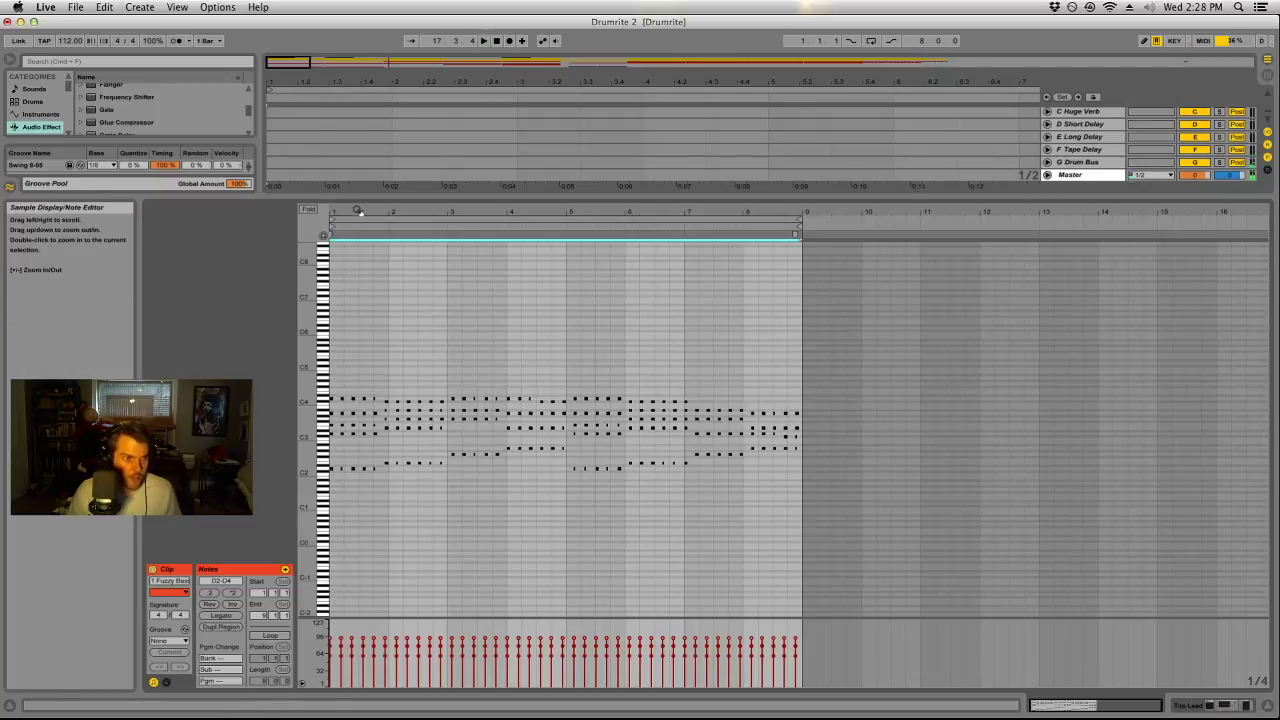
{"action": "left_click_drag", "start_coordinate": [334, 214], "coordinate": [332, 226]}
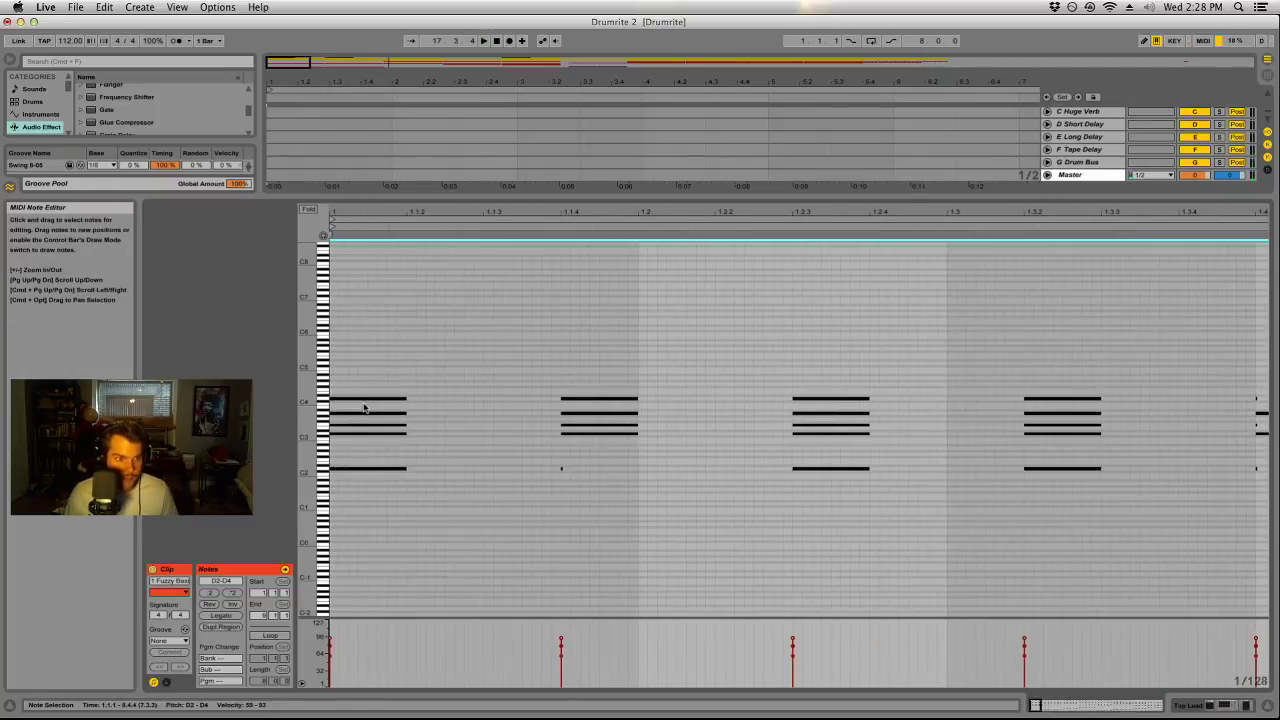
{"action": "key", "text": "super+a"}
{"action": "left_click_drag", "start_coordinate": [366, 405], "coordinate": [428, 404]}
{"action": "left_click", "coordinate": [428, 401]}
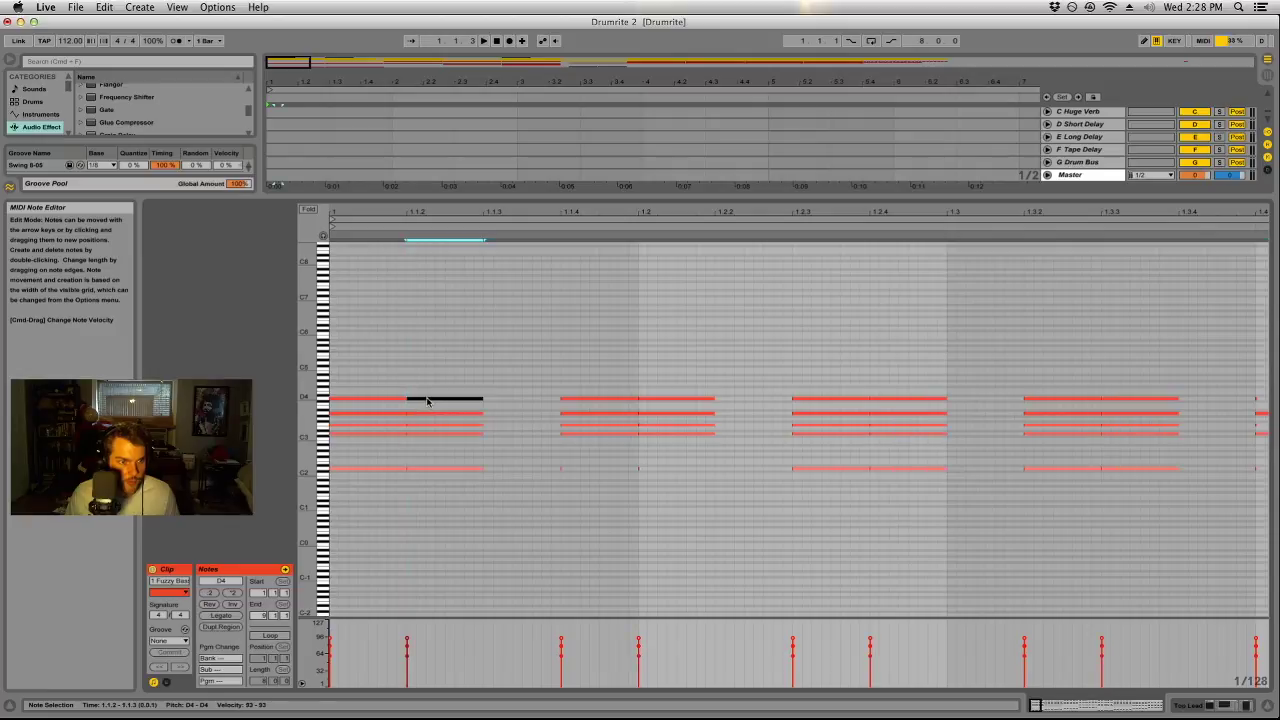
{"action": "key", "text": "super+z"}
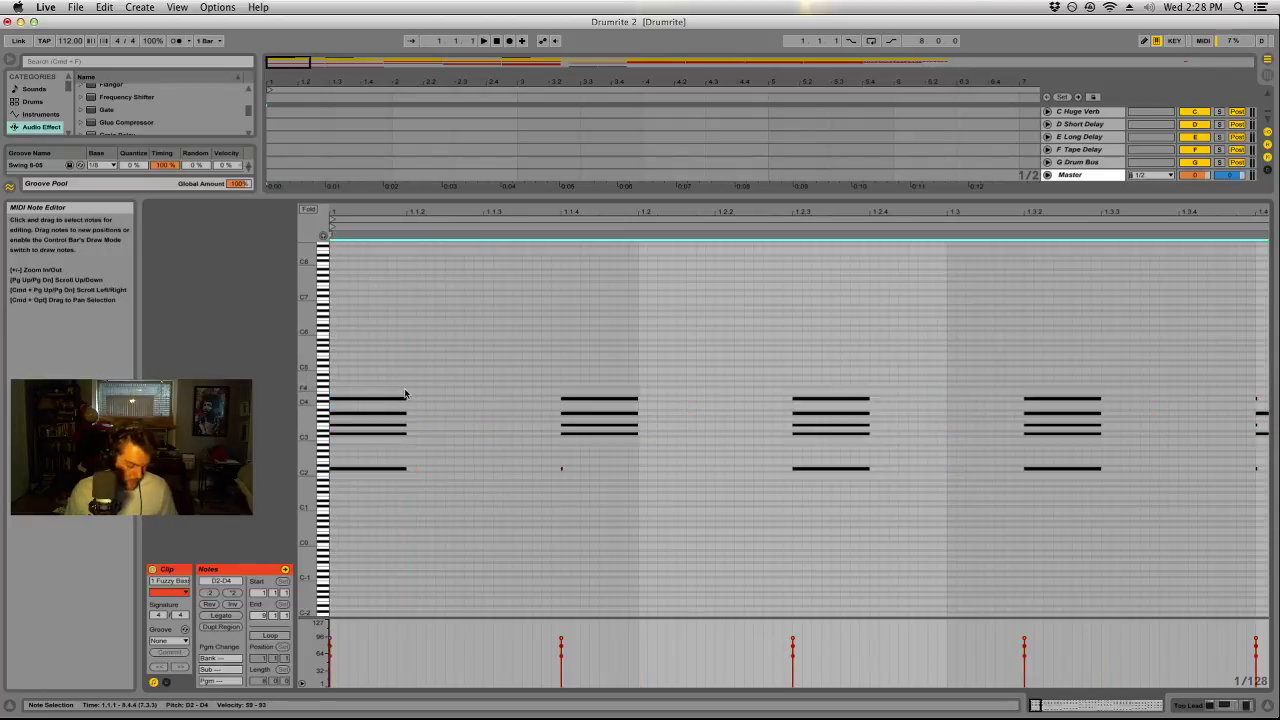
Fill the gaps in the Top Lead clip with copies of all notes one and two sixteenths later, and play the result.
{"action": "key", "text": "super+a"}
{"action": "left_click_drag", "start_coordinate": [398, 405], "coordinate": [523, 406]}
{"action": "key", "text": "space"}
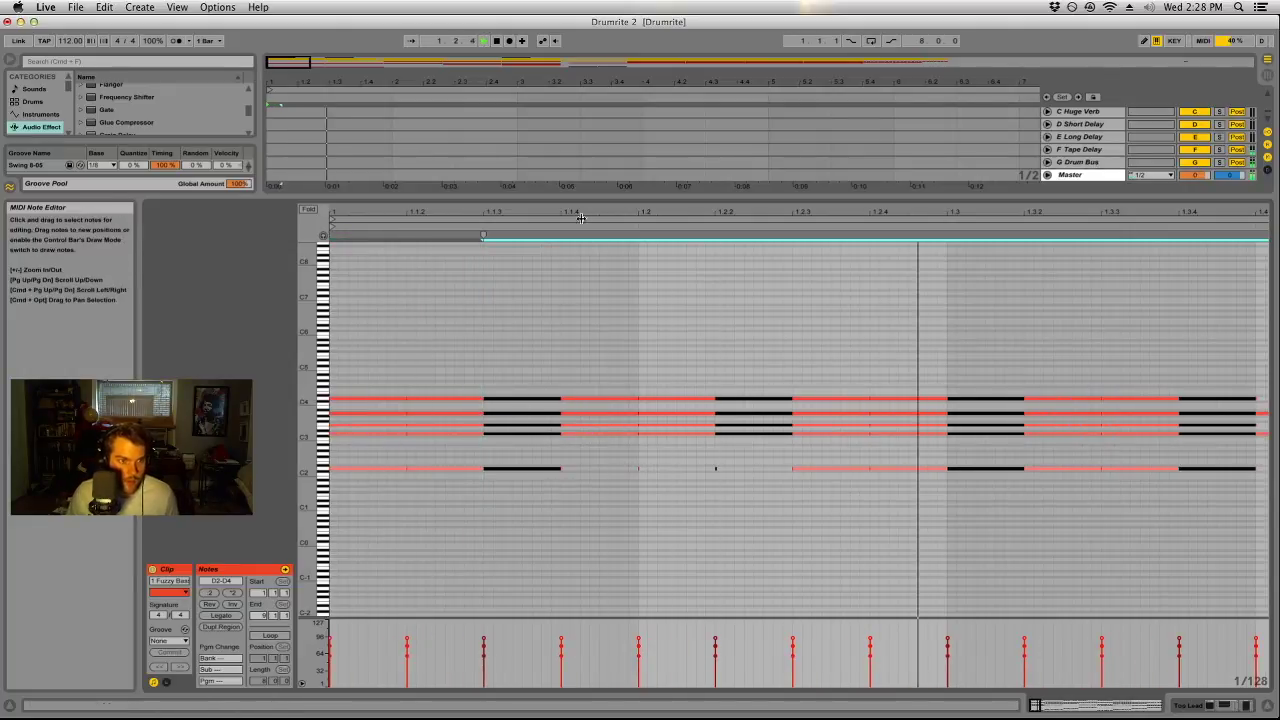
{"action": "left_click_drag", "start_coordinate": [580, 201], "coordinate": [580, 555]}
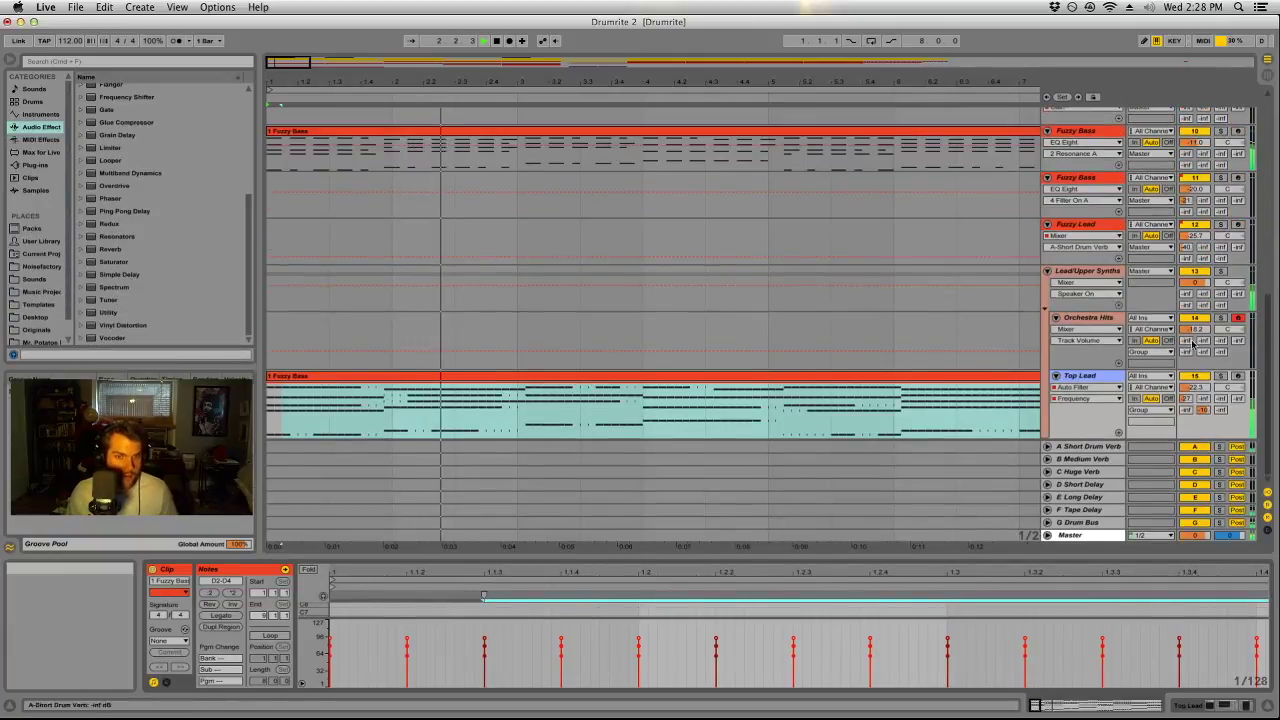
Replace Top Lead's SC Comp with a copy of the one from Fuzzy Bass track 10, and set its release to 27.7 ms.
{"action": "left_click", "coordinate": [1076, 131]}
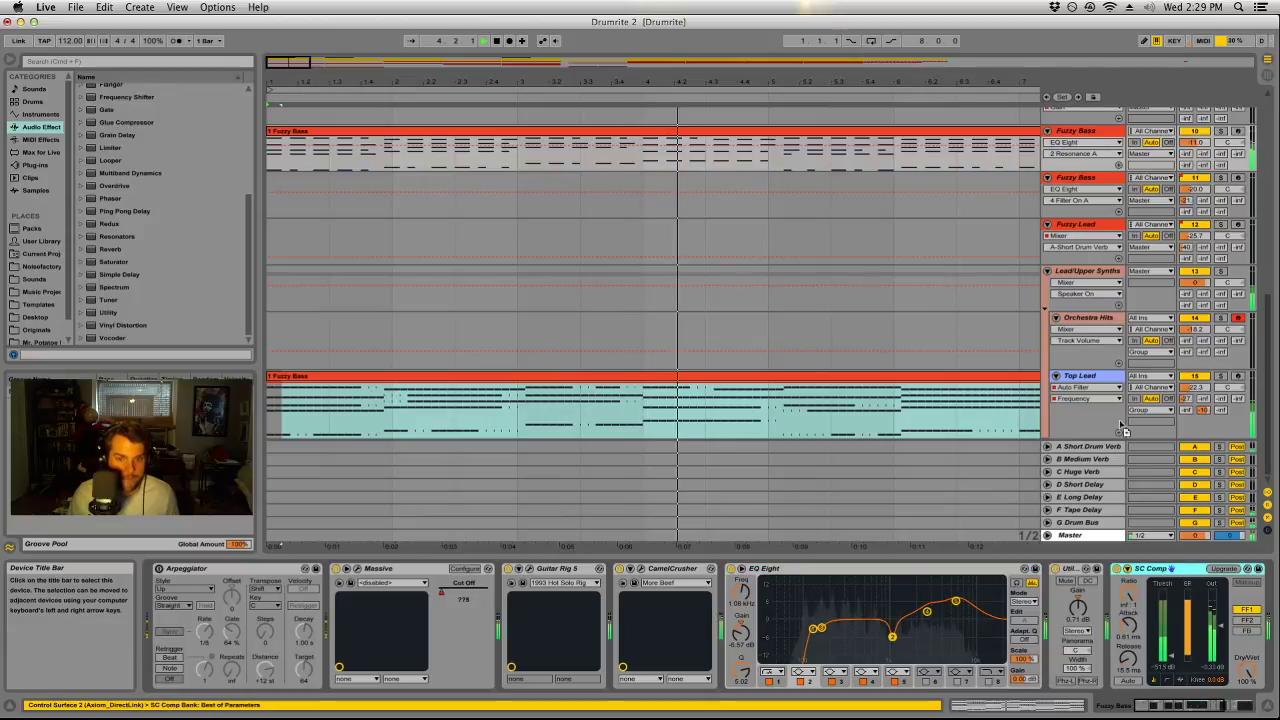
{"action": "left_click", "coordinate": [875, 432]}
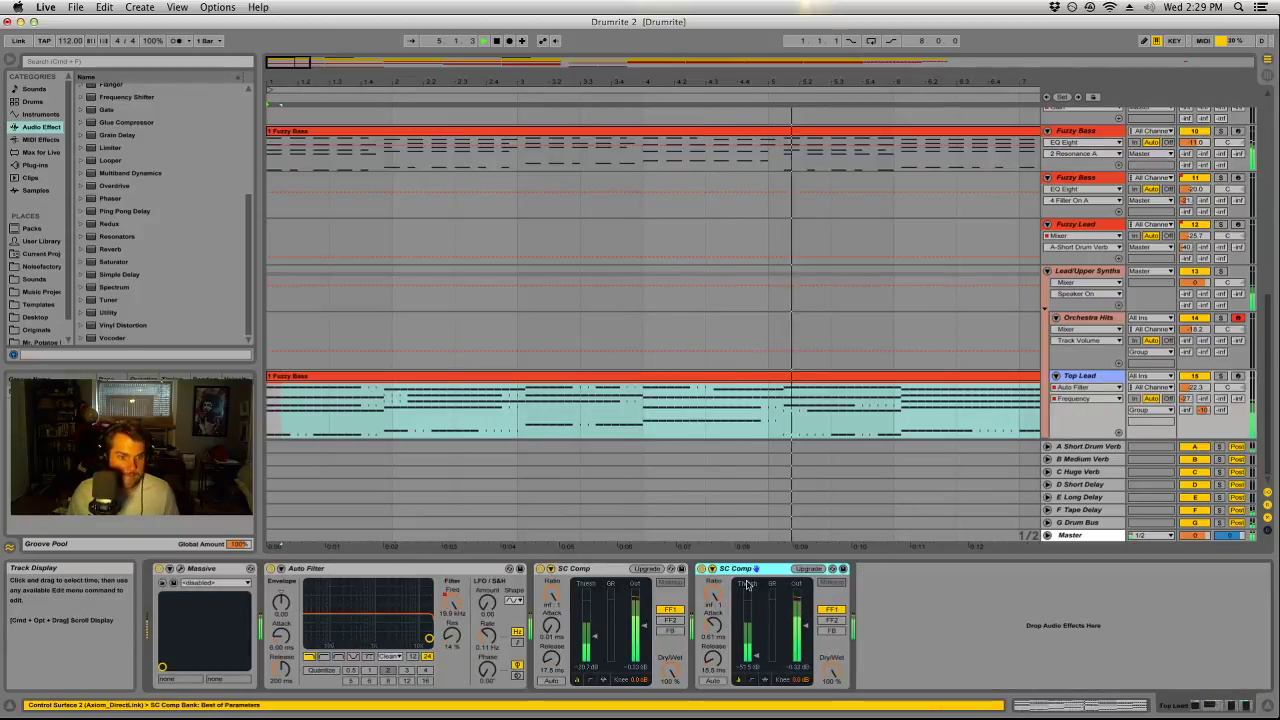
{"action": "key", "text": "Delete"}
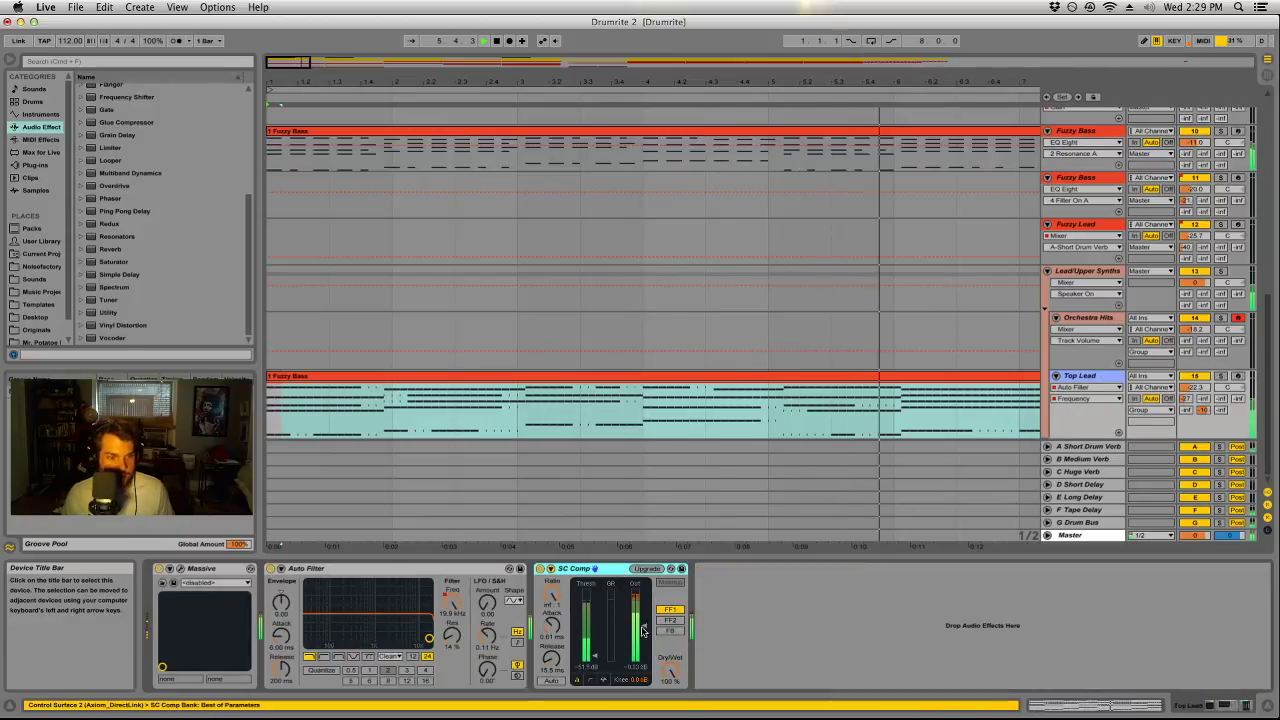
{"action": "left_click", "coordinate": [551, 656]}
{"action": "left_click_drag", "start_coordinate": [551, 656], "coordinate": [551, 664]}
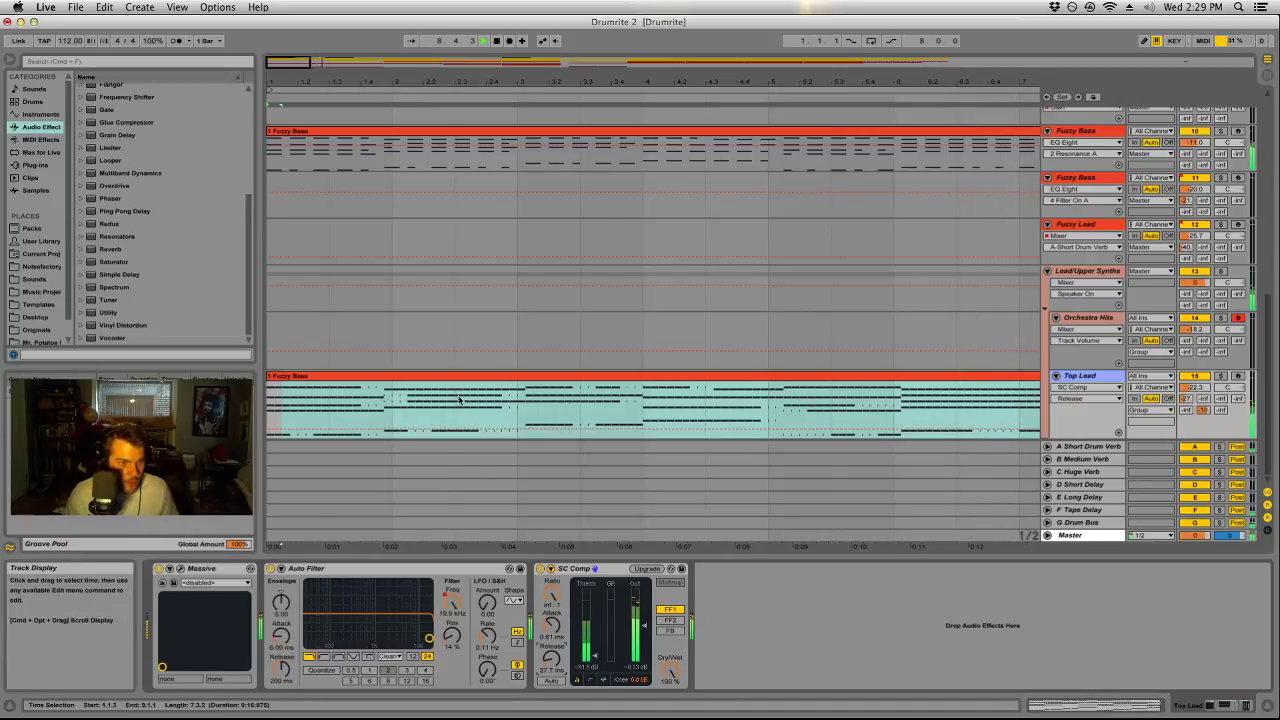
Open the bar 1 Top Lead clip in an enlarged note editor and fill its D2 gaps in bar 1 with repeated sixteenths.
{"action": "double_click", "coordinate": [491, 380]}
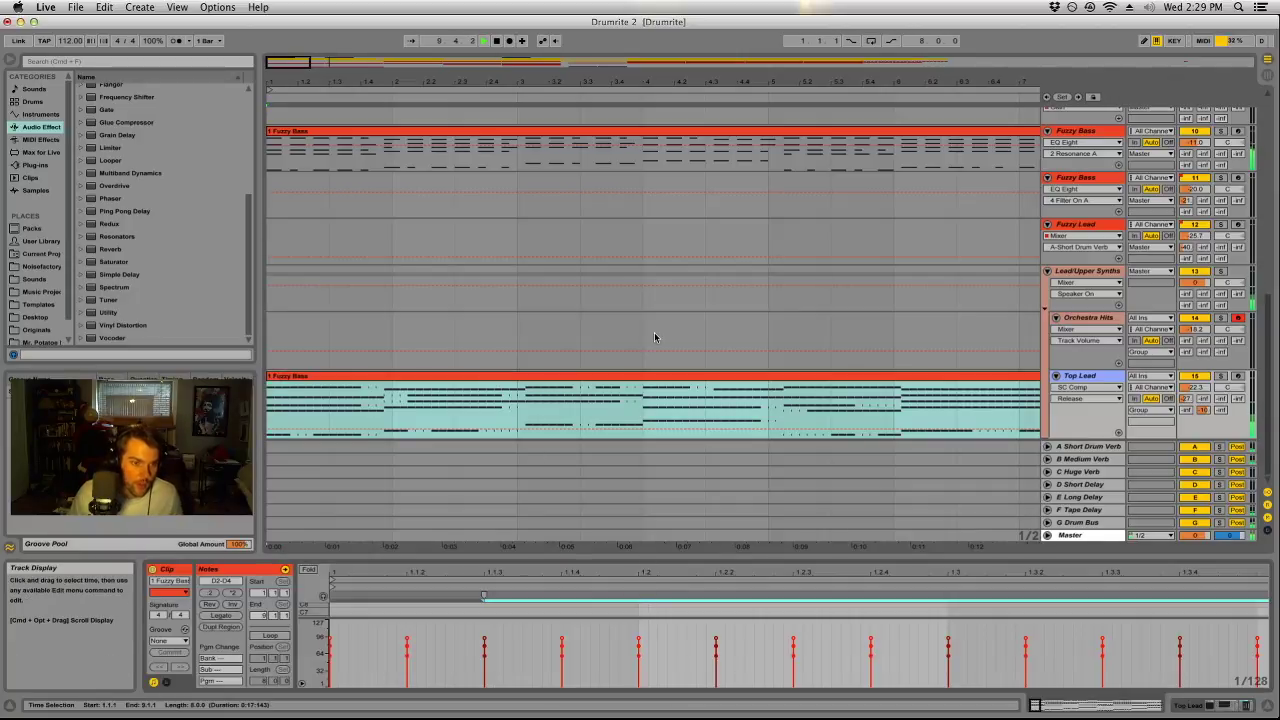
{"action": "left_click_drag", "start_coordinate": [648, 557], "coordinate": [648, 160]}
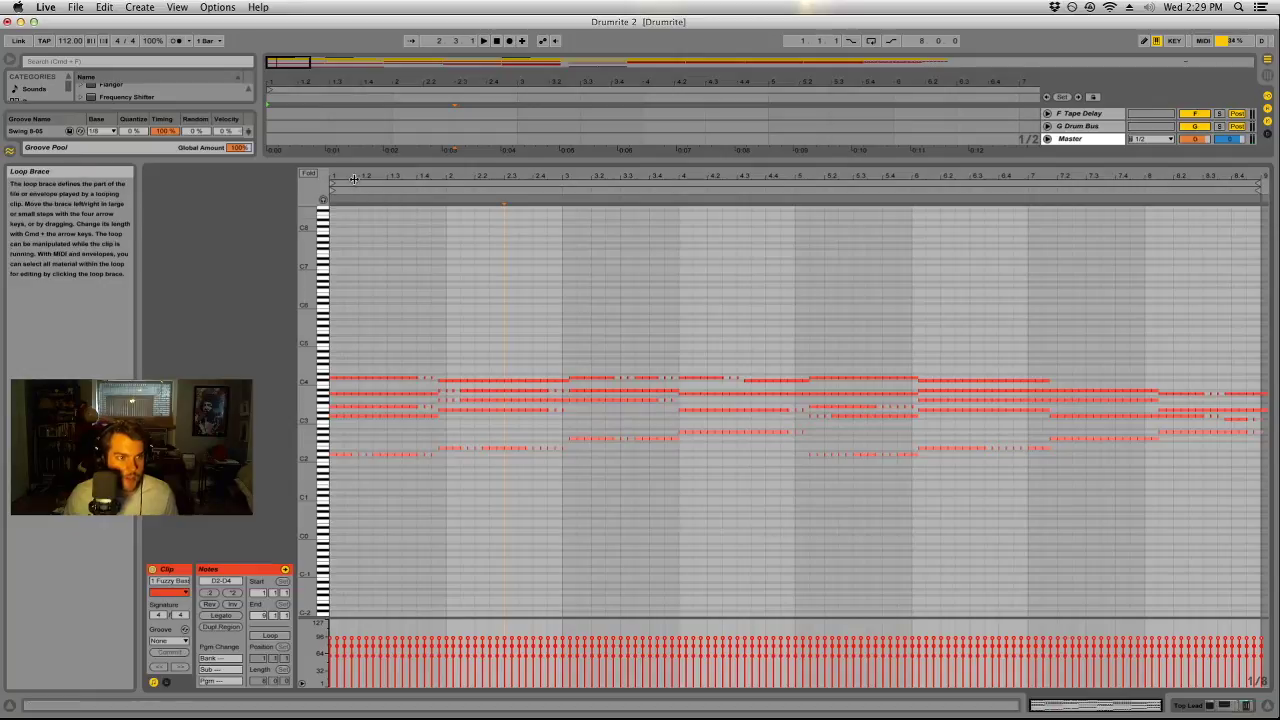
{"action": "key", "text": "plus"}
{"action": "key", "text": "plus"}
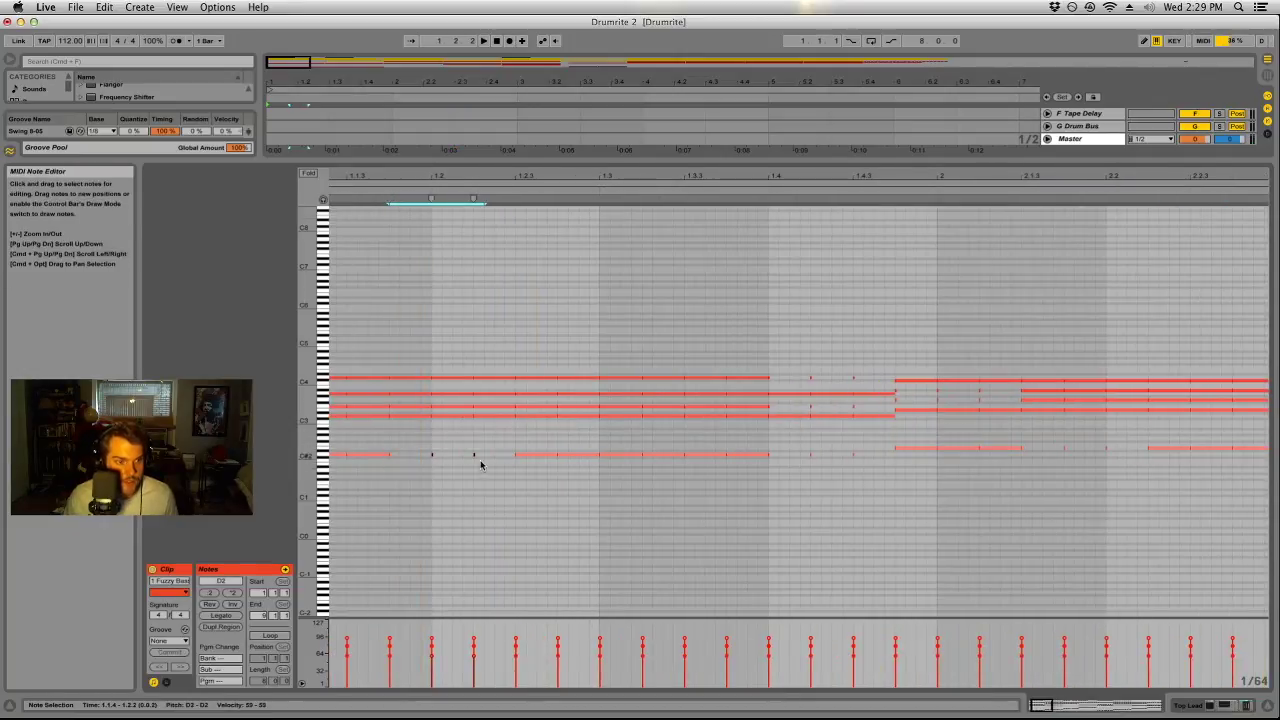
{"action": "mouse_move", "coordinate": [474, 453]}
{"action": "left_mouse_down"}
{"action": "mouse_move", "coordinate": [492, 469]}
{"action": "mouse_move", "coordinate": [390, 456]}
{"action": "left_mouse_up"}
{"action": "left_click", "coordinate": [395, 428]}
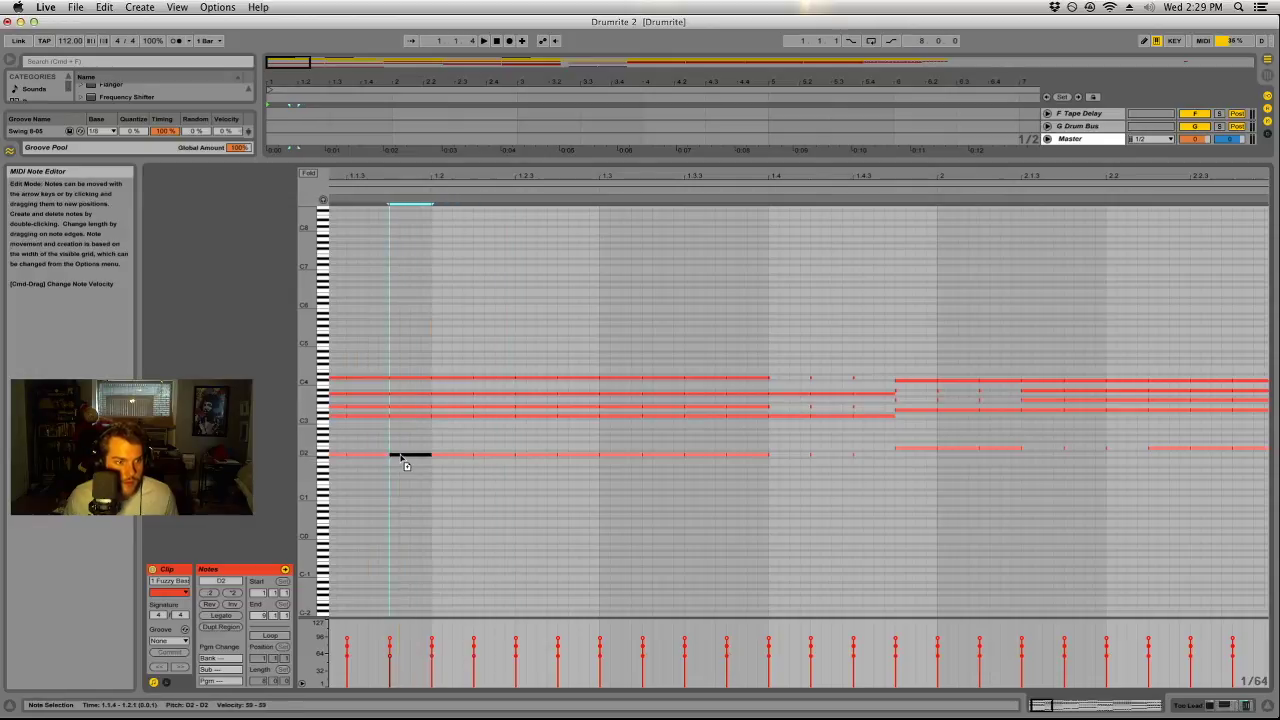
{"action": "left_click", "coordinate": [745, 456]}
{"action": "key", "text": "super+d"}
{"action": "key", "text": "super+d"}
{"action": "key", "text": "super+d"}
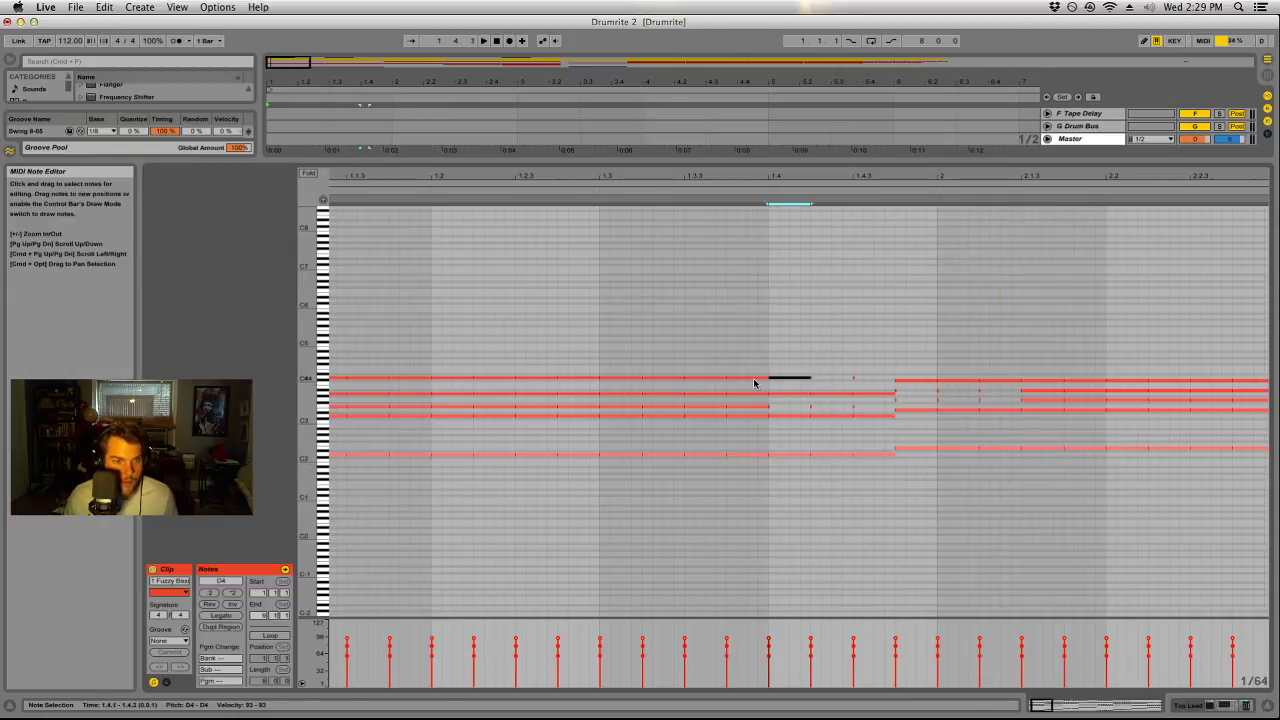
Fill the upper-voice gaps at the end of bar 1 and the start of bar 2 with repeated sixteenths.
{"action": "left_click", "coordinate": [764, 406]}
{"action": "key", "text": "super+d"}
{"action": "key", "text": "super+d"}
{"action": "key", "text": "super+d"}
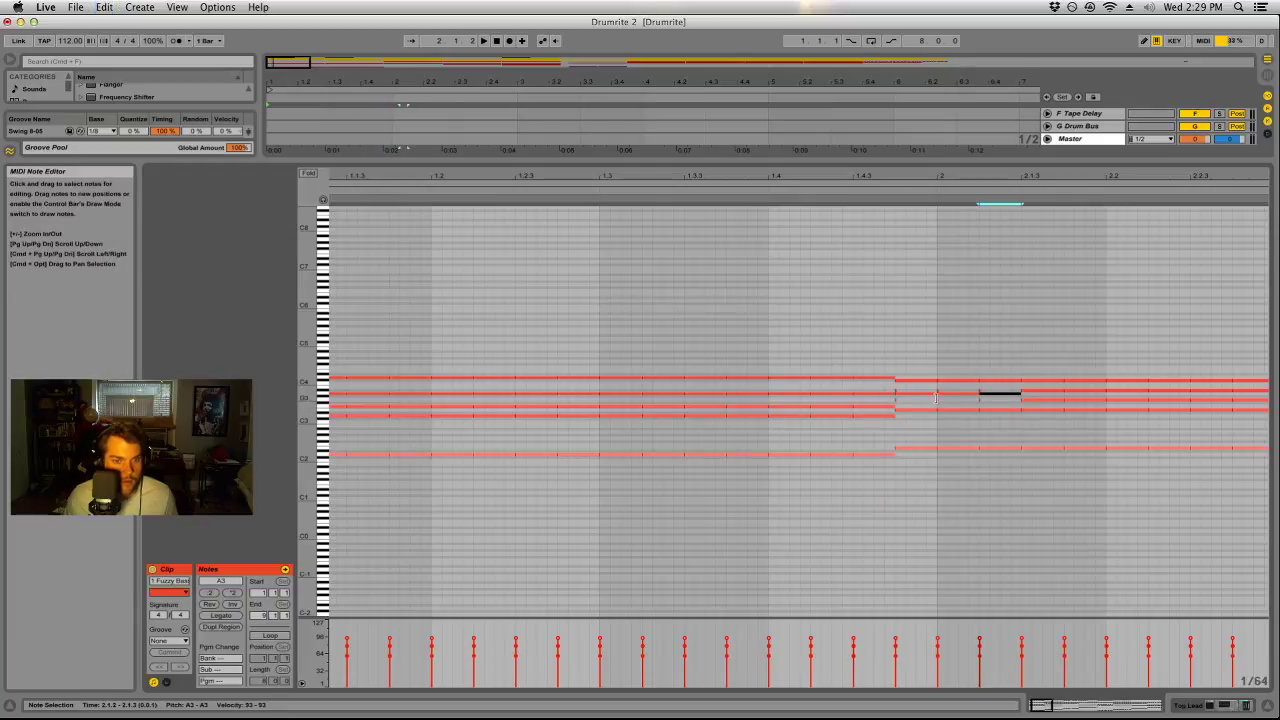
{"action": "left_click_drag", "start_coordinate": [912, 394], "coordinate": [1005, 401]}
{"action": "left_click_drag", "start_coordinate": [950, 178], "coordinate": [628, 174]}
Fill the remaining note gaps from bar 2 through bar 4 of the Top Lead clip with repeated sixteenths.
{"action": "left_click", "coordinate": [778, 447]}
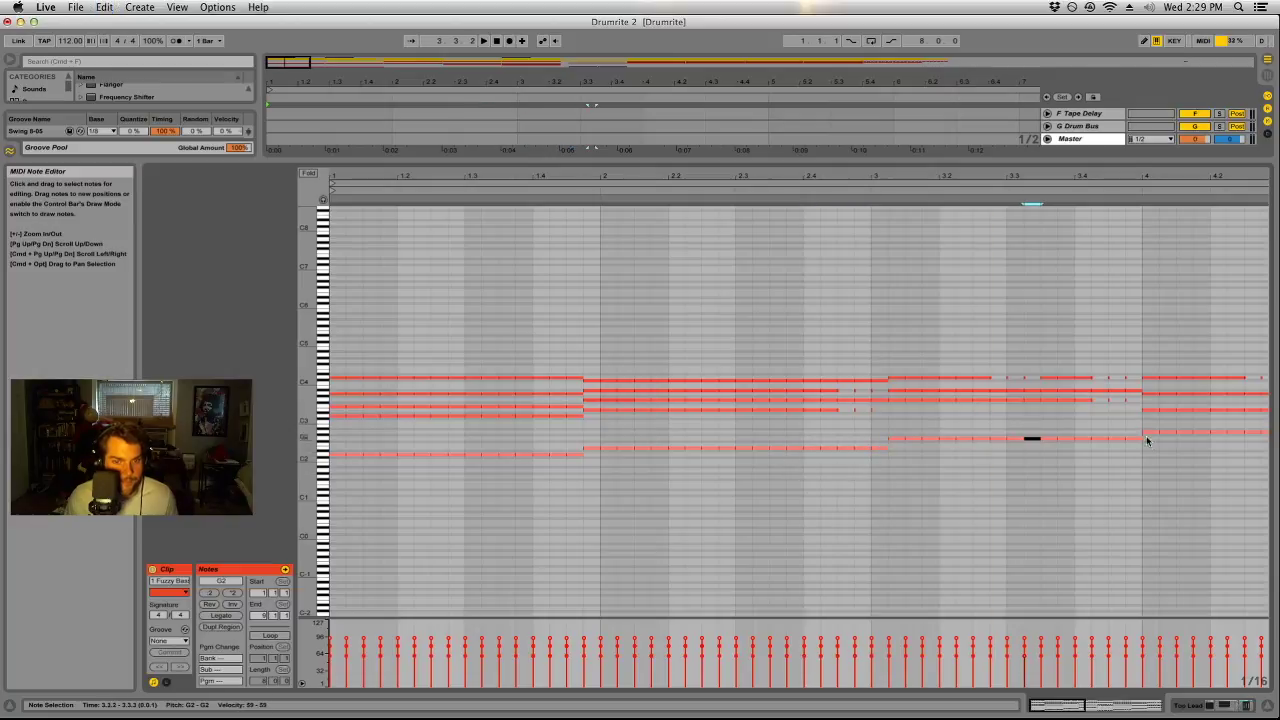
{"action": "left_click_drag", "start_coordinate": [1084, 401], "coordinate": [1118, 398]}
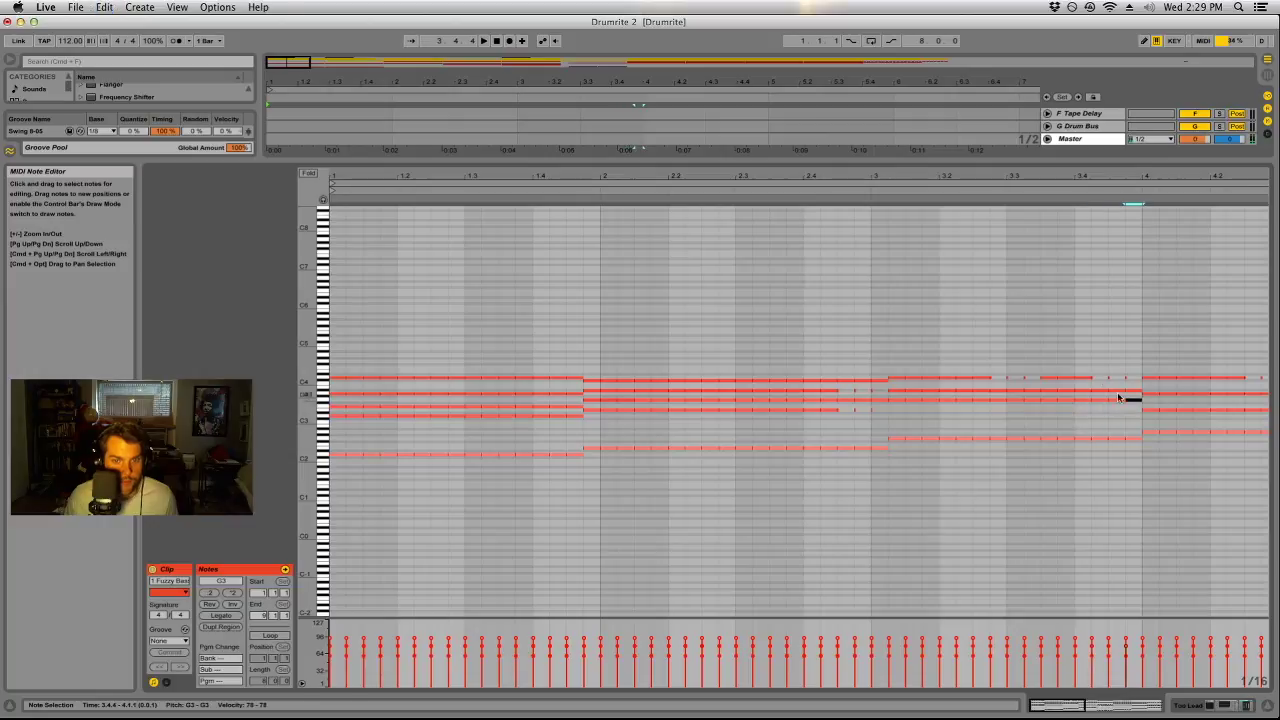
{"action": "key", "text": "super+z"}
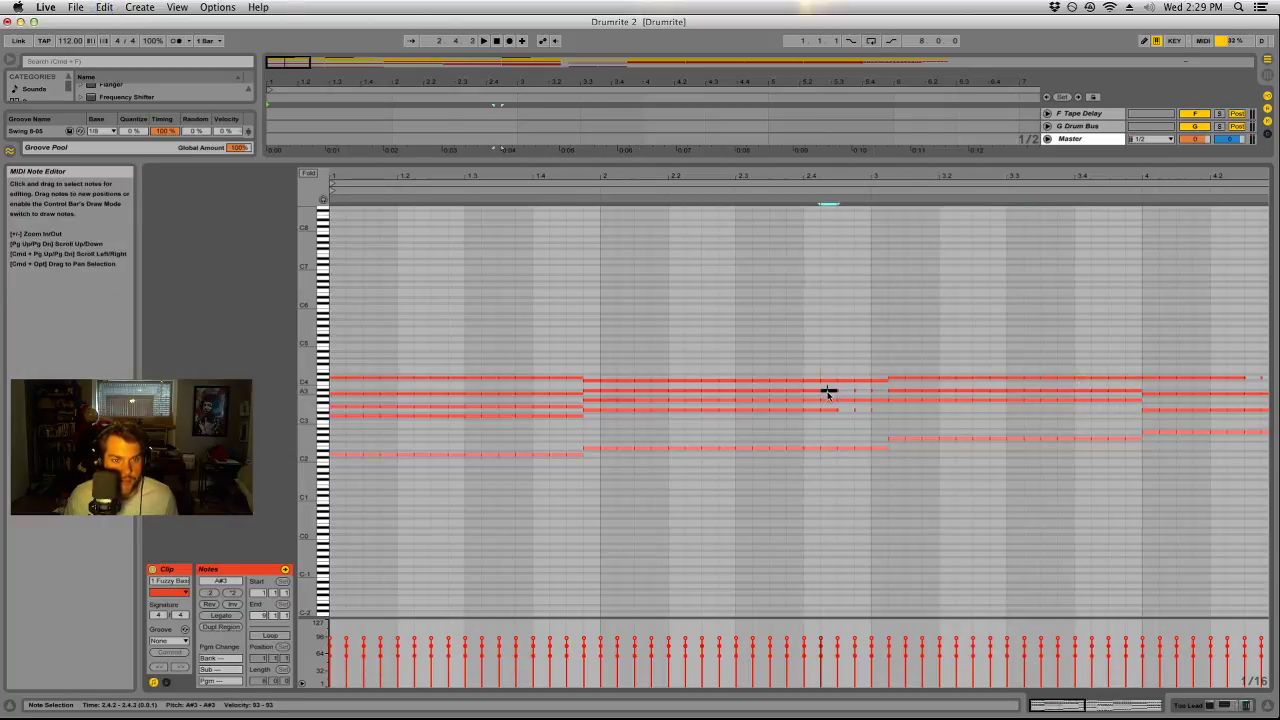
{"action": "key", "text": "Right"}
{"action": "left_click_drag", "start_coordinate": [980, 180], "coordinate": [980, 145]}
{"action": "left_click", "coordinate": [968, 377]}
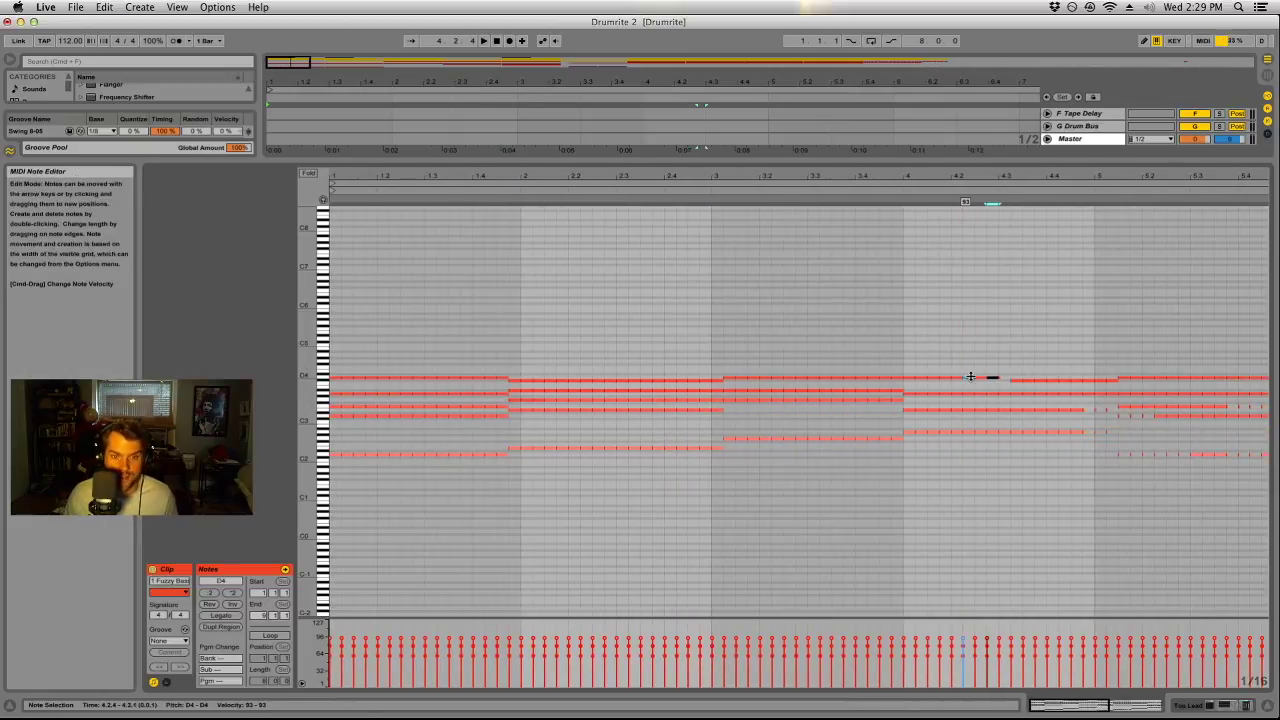
{"action": "left_click", "coordinate": [1077, 412]}
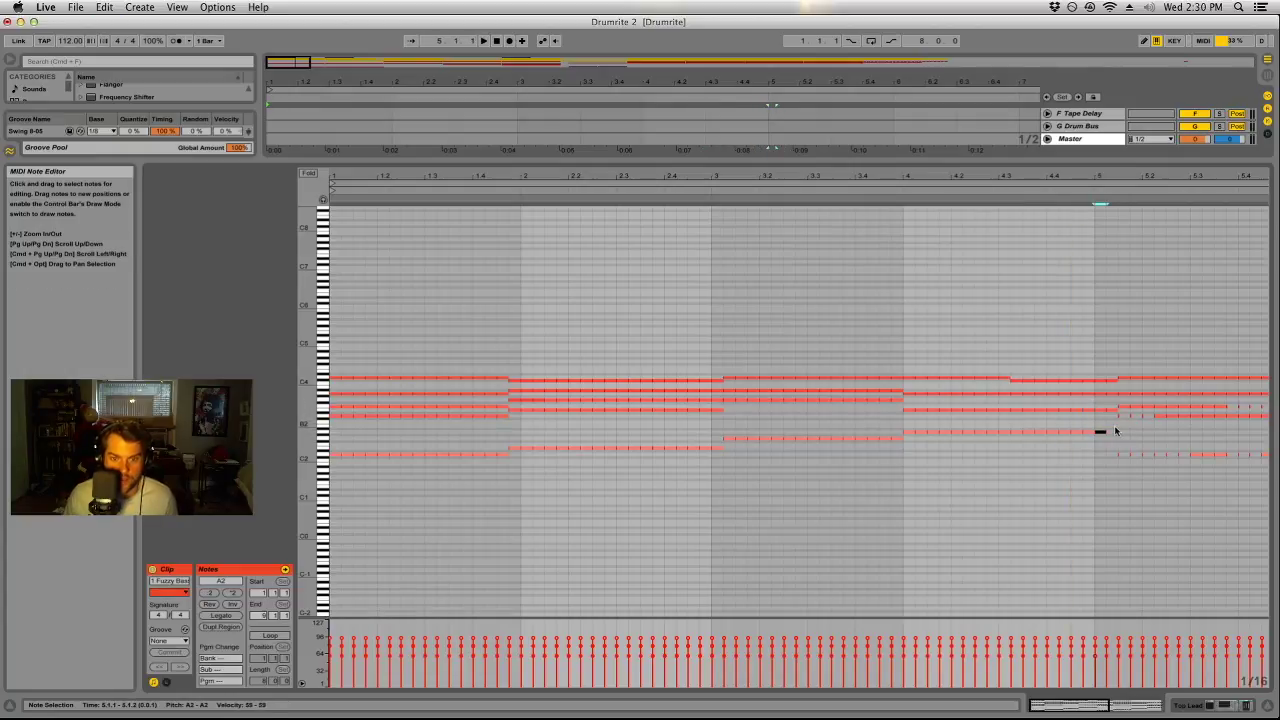
Fill the note gaps in bars 5 and 6 of the Top Lead clip, including the low D2 line, with repeated sixteenths.
{"action": "left_click_drag", "start_coordinate": [1120, 416], "coordinate": [1150, 418]}
{"action": "left_click_drag", "start_coordinate": [1196, 456], "coordinate": [1126, 457]}
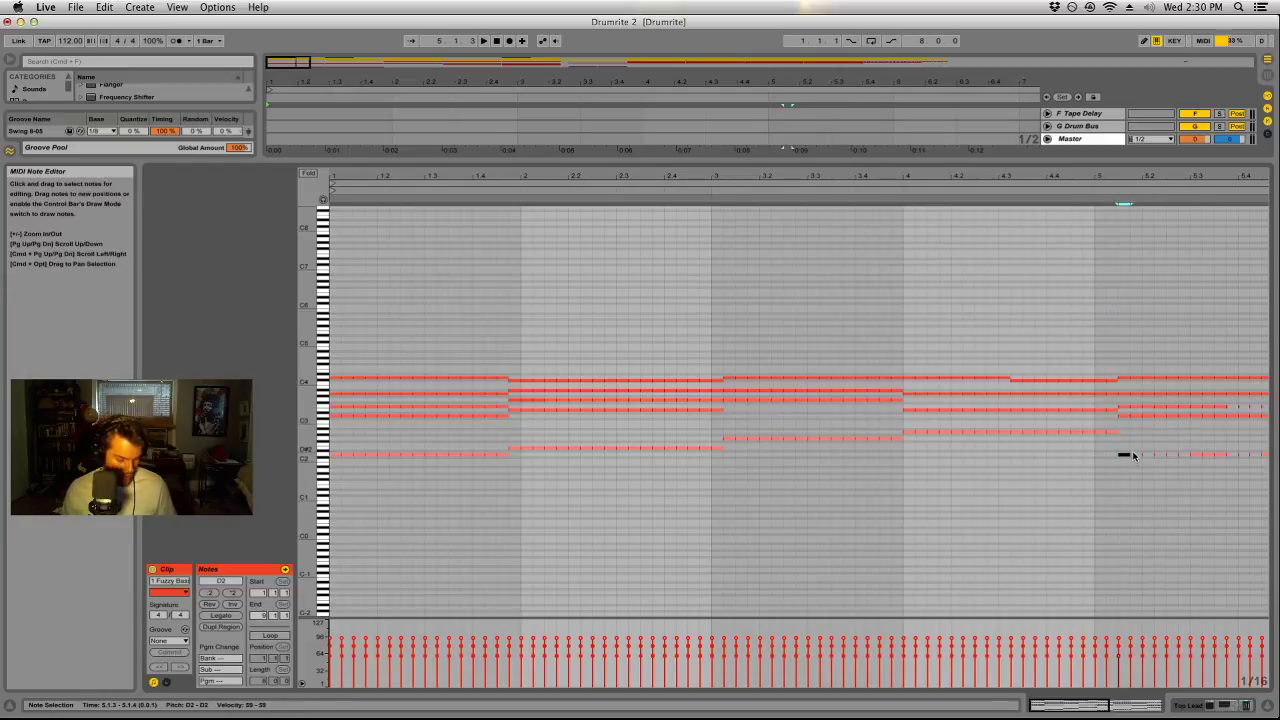
{"action": "key", "text": "super+d"}
{"action": "key", "text": "super+d"}
{"action": "key", "text": "super+d"}
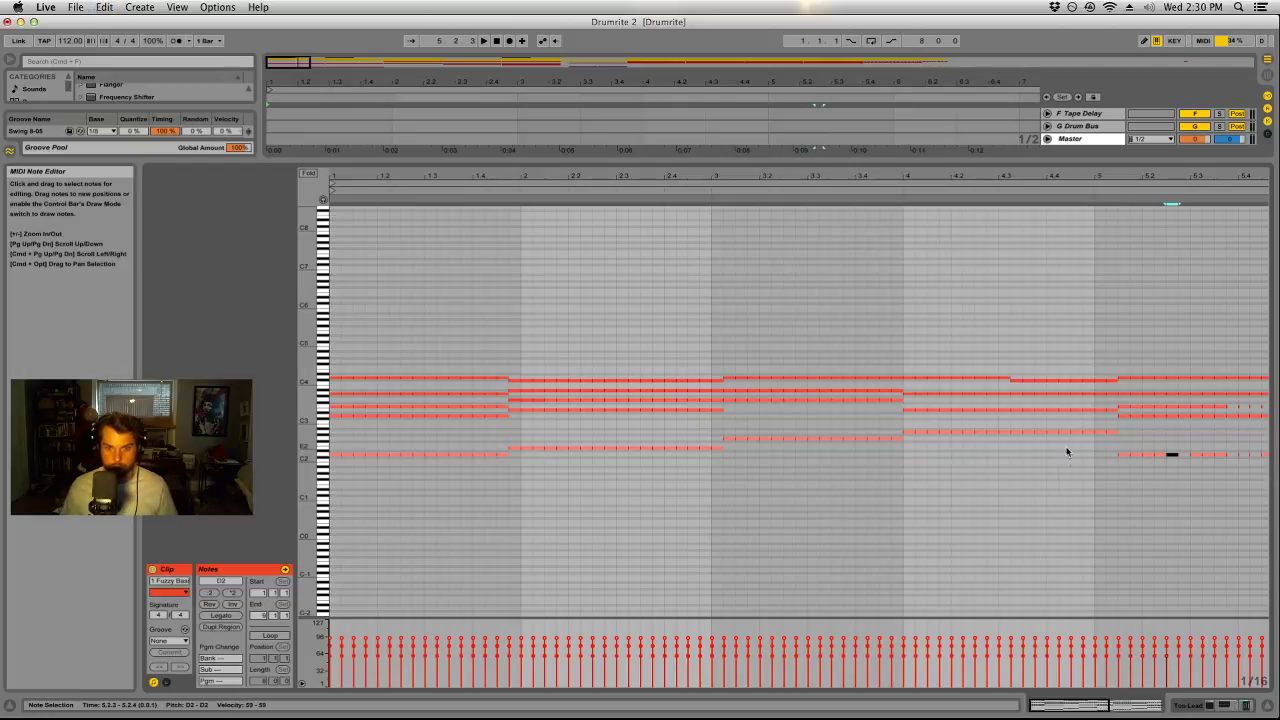
{"action": "scroll", "coordinate": [831, 477], "scroll_direction": "right", "scroll_amount": 10}
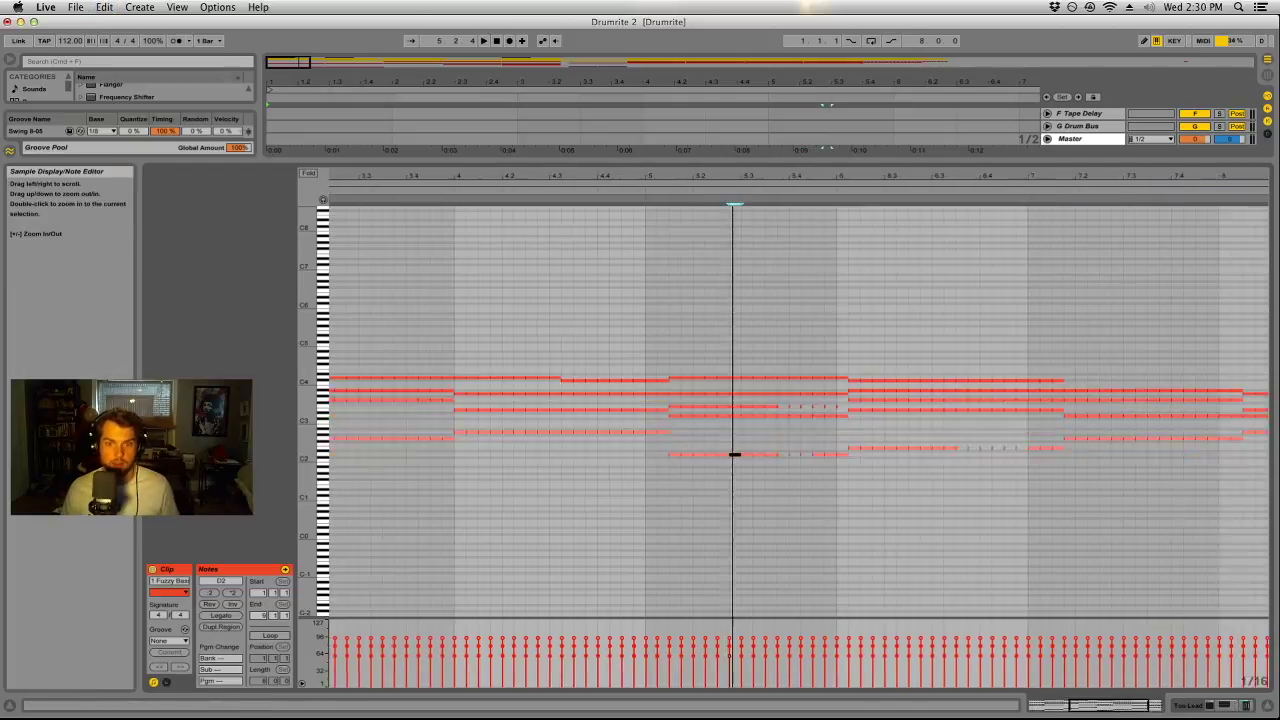
{"action": "left_click_drag", "start_coordinate": [689, 471], "coordinate": [689, 414]}
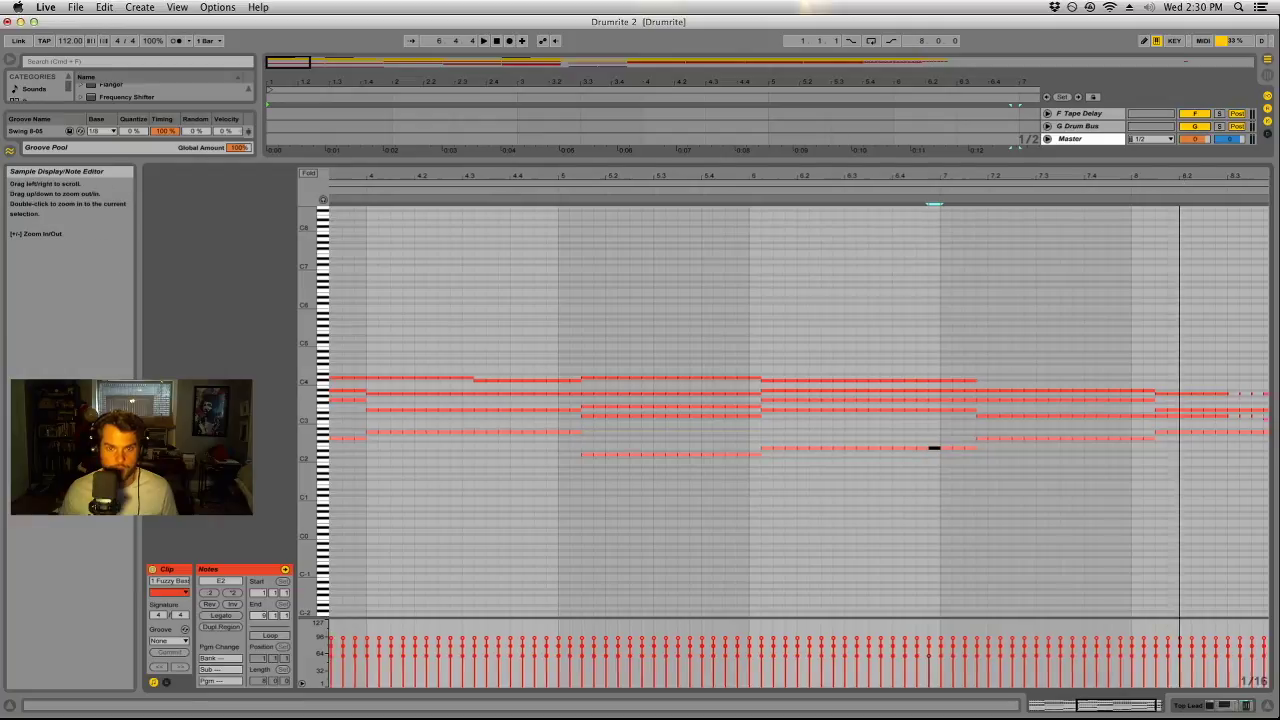
Fill the gaps in the A3, D3 and lower lines of bar 8 with repeated sixteenths, and play the result.
{"action": "scroll", "coordinate": [1252, 185], "scroll_direction": "right", "scroll_amount": 2}
{"action": "key", "text": "Right"}
{"action": "key", "text": "Right"}
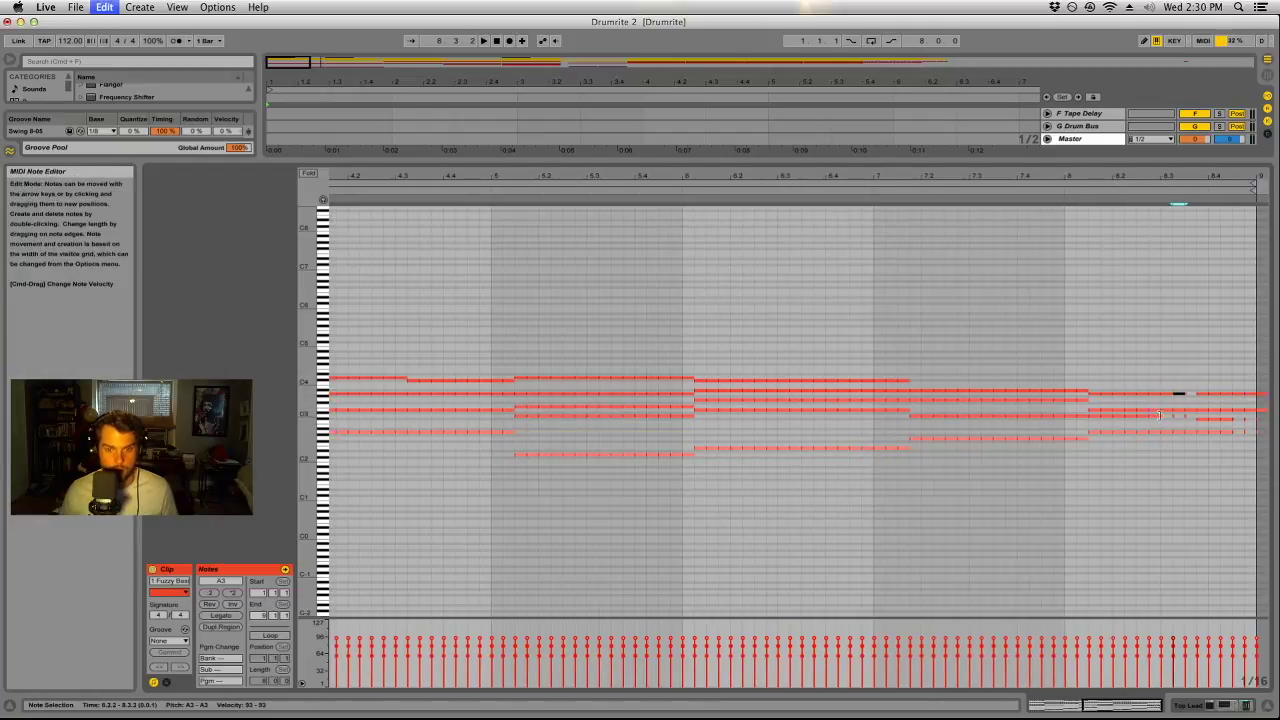
{"action": "left_click", "coordinate": [1162, 416]}
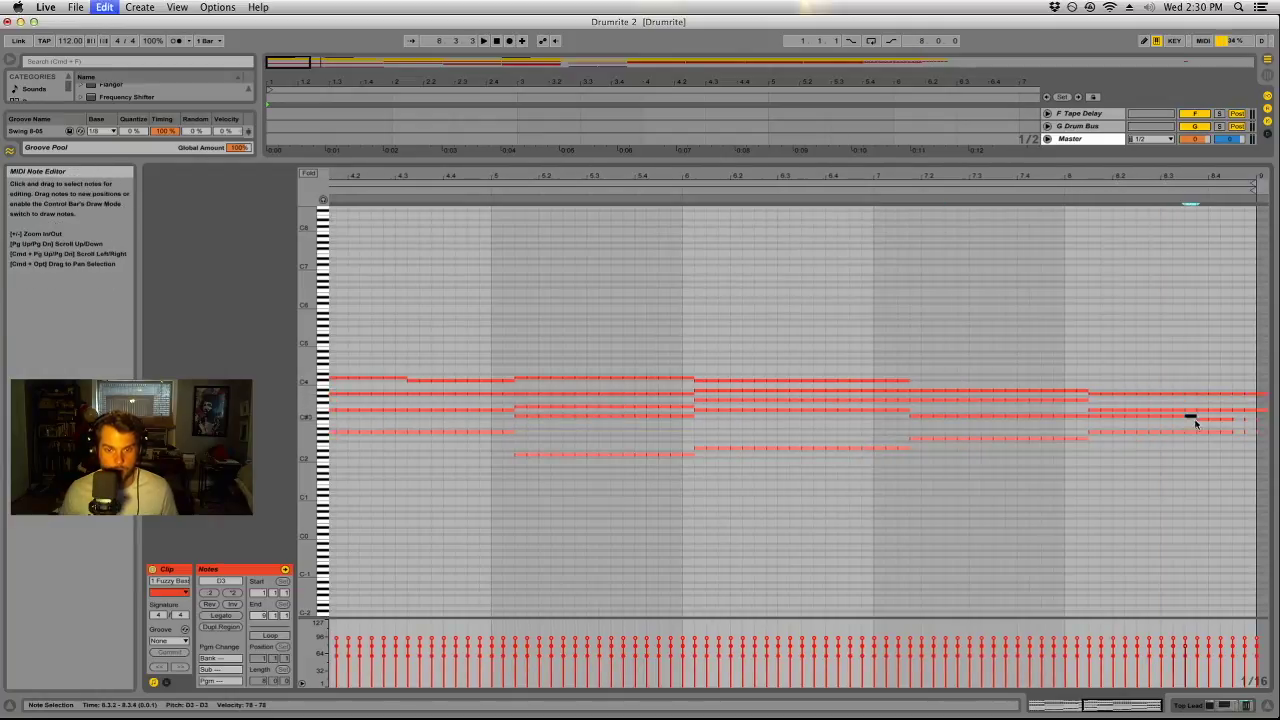
{"action": "key", "text": "Right"}
{"action": "key", "text": "Right"}
{"action": "key", "text": "Right"}
{"action": "key", "text": "minus"}
{"action": "key", "text": "space"}
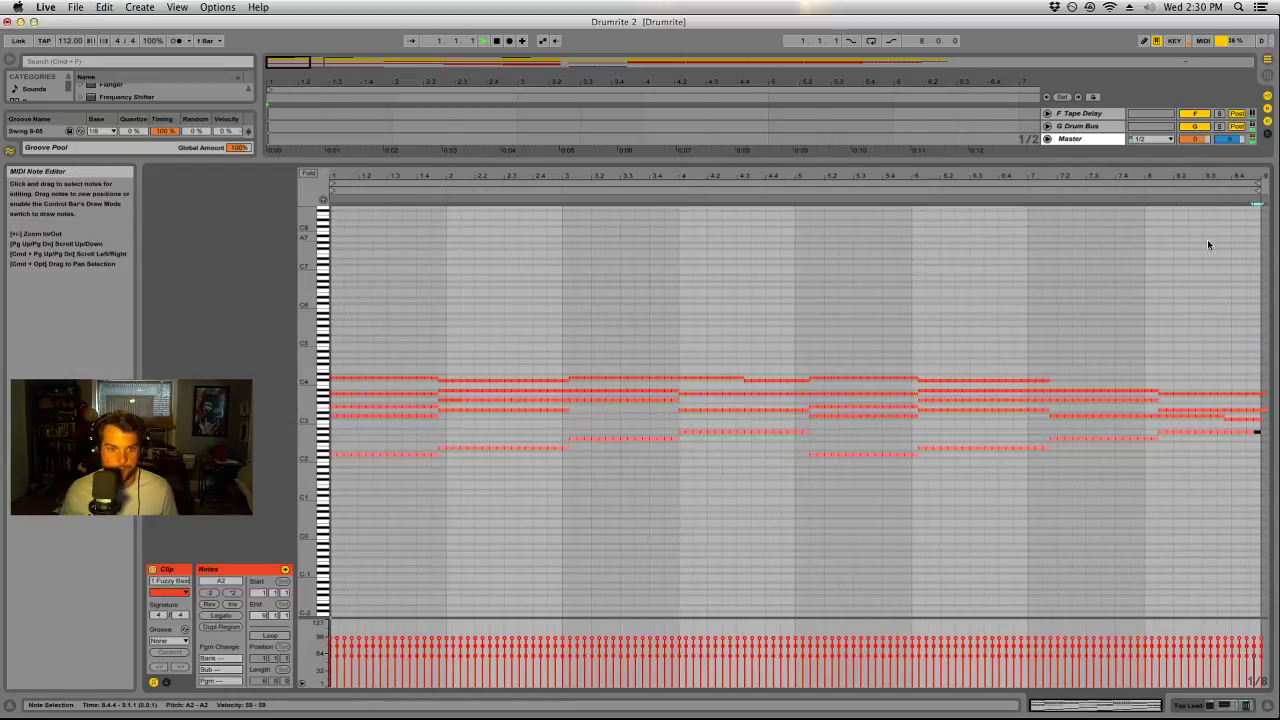
Shrink the note editor and replace the second Top Lead clip with a duplicate of the edited bar 1 clip.
{"action": "left_click_drag", "start_coordinate": [633, 151], "coordinate": [620, 550]}
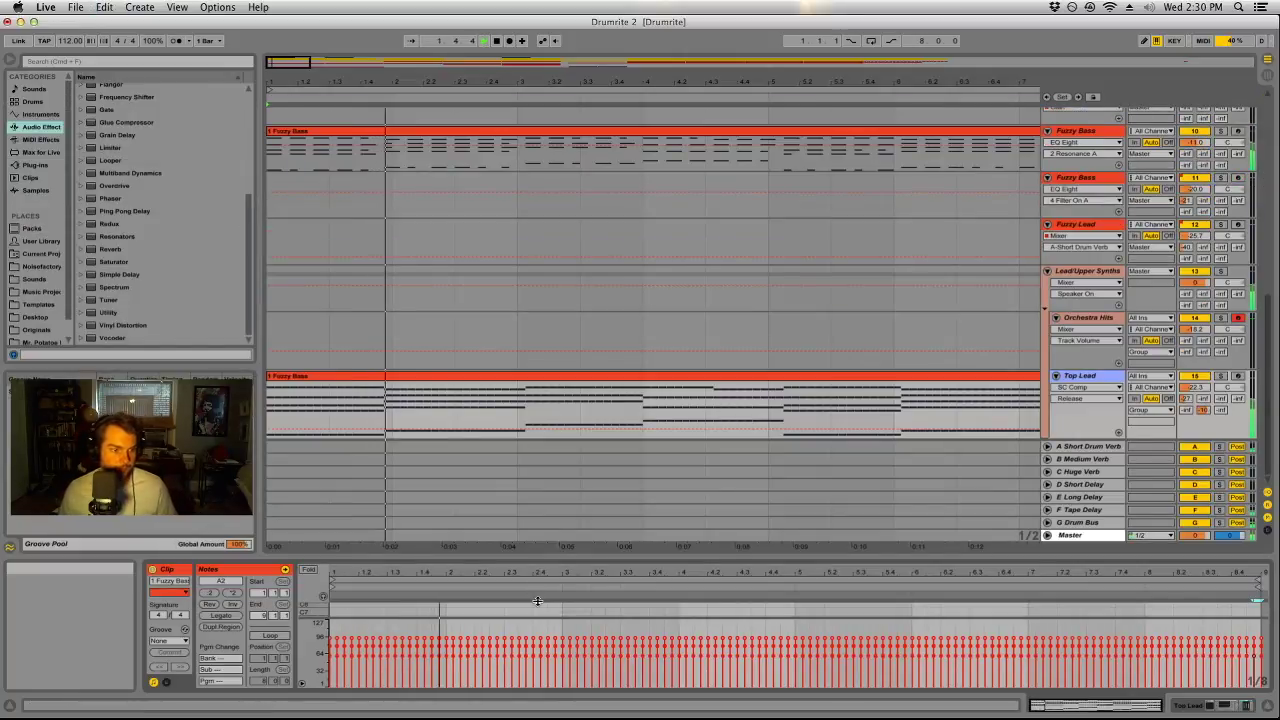
{"action": "key", "text": "minus"}
{"action": "key", "text": "minus"}
{"action": "key", "text": "minus"}
{"action": "key", "text": "minus"}
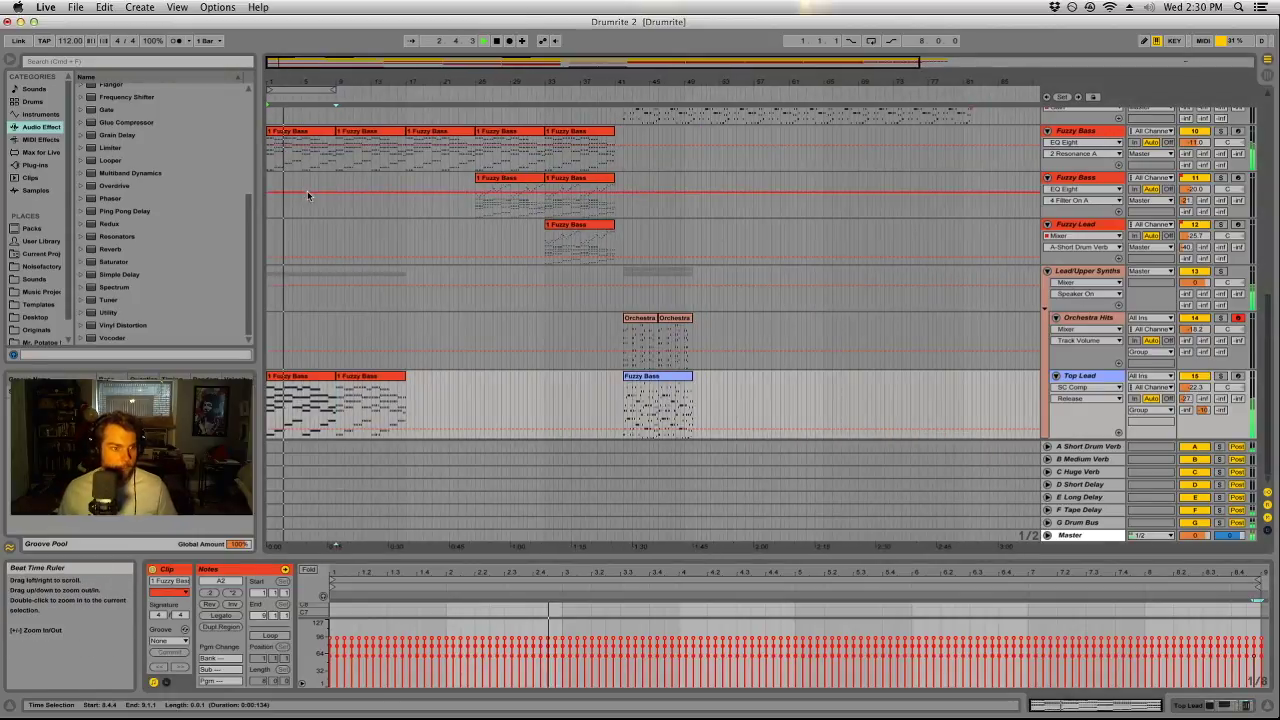
{"action": "key", "text": "plus"}
{"action": "key", "text": "plus"}
{"action": "key", "text": "plus"}
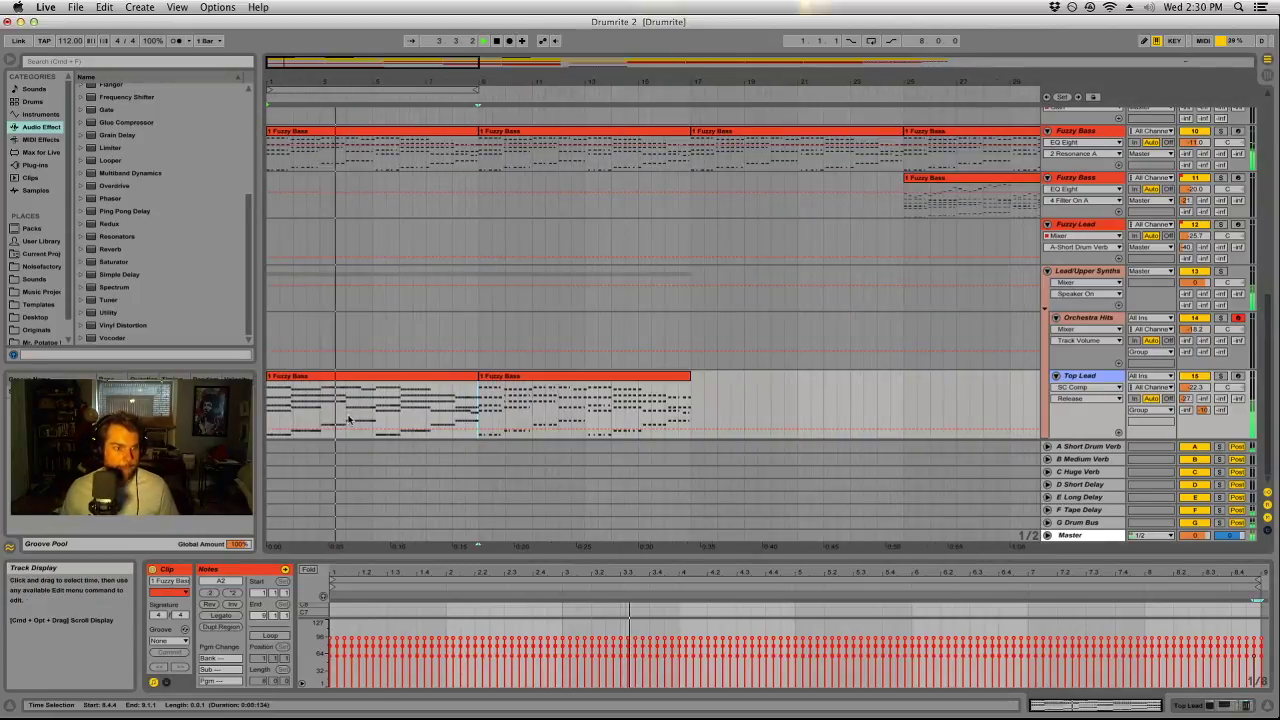
{"action": "left_click", "coordinate": [380, 377]}
{"action": "key", "text": "super+c"}
{"action": "key", "text": "super+d"}
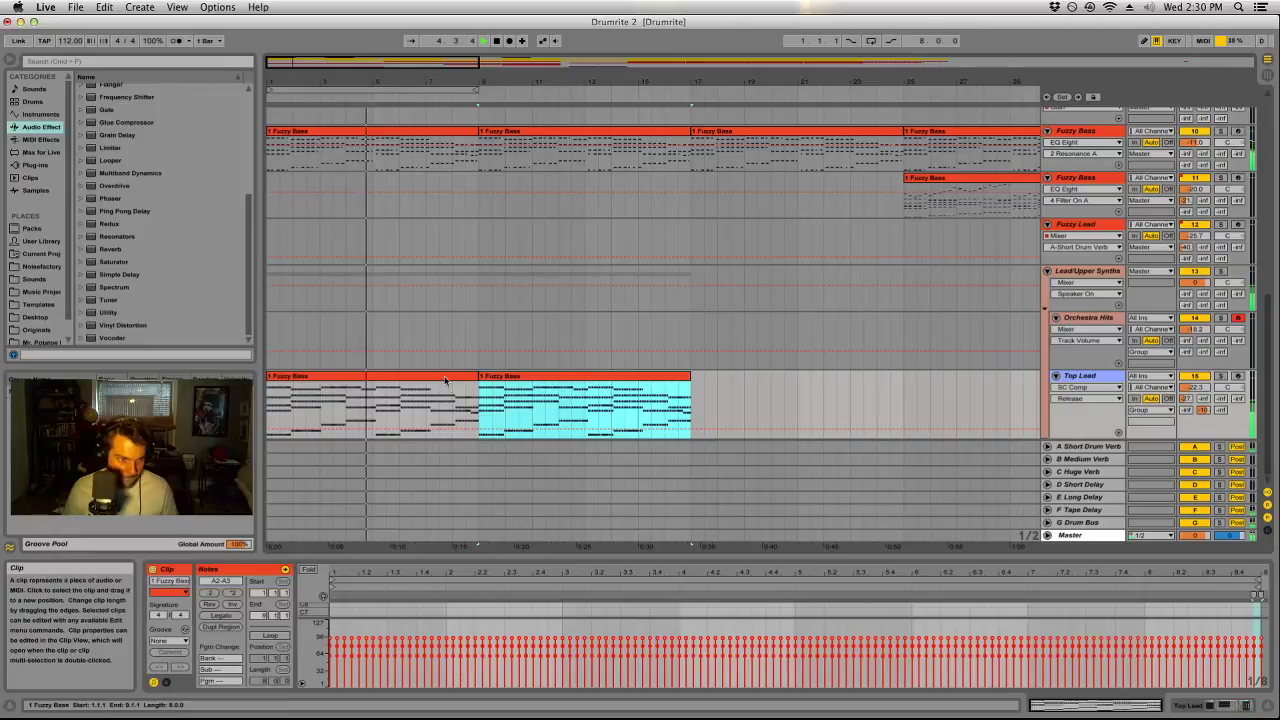
Duplicate both Top Lead clips to start at bar 17, and delete the original pair from bars 1 to 17.
{"action": "left_click", "coordinate": [446, 377], "text": "shift"}
{"action": "key", "text": "super+d"}
{"action": "key", "text": "minus"}
{"action": "key", "text": "minus"}
{"action": "key", "text": "minus"}
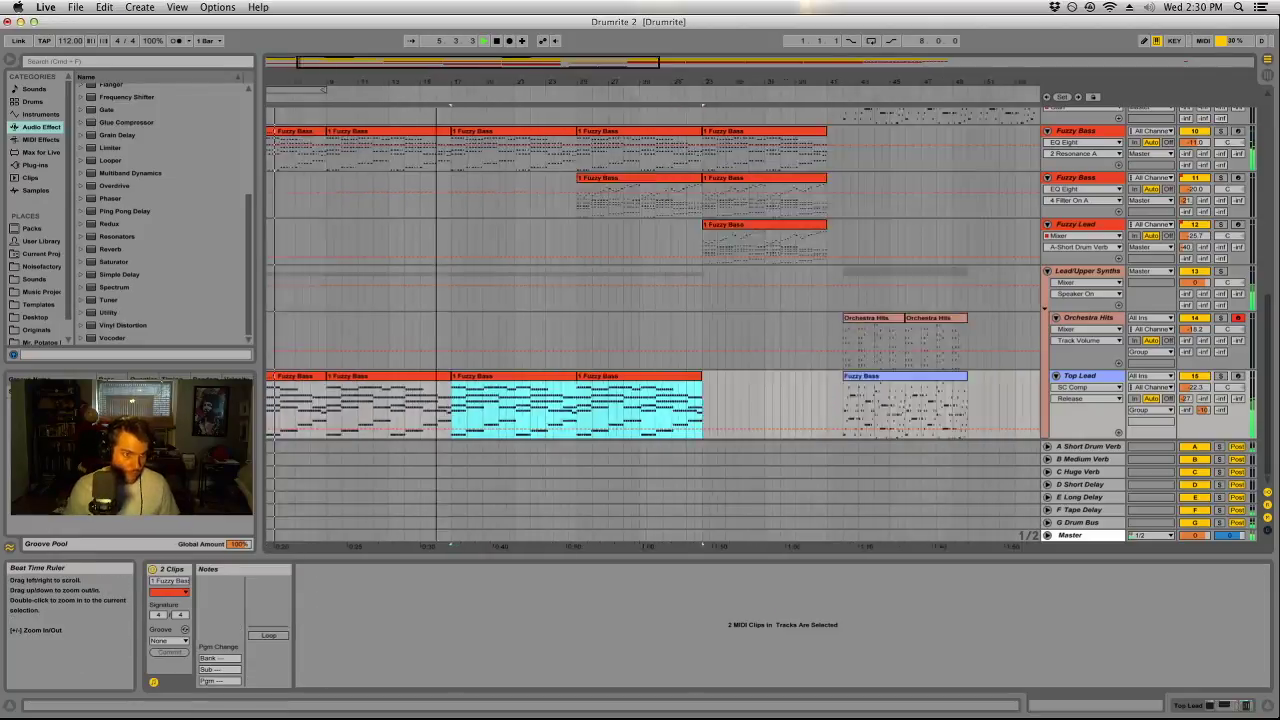
{"action": "left_click", "coordinate": [343, 378]}
{"action": "key", "text": "minus"}
{"action": "left_click", "coordinate": [343, 378], "text": "shift"}
{"action": "key", "text": "Delete"}
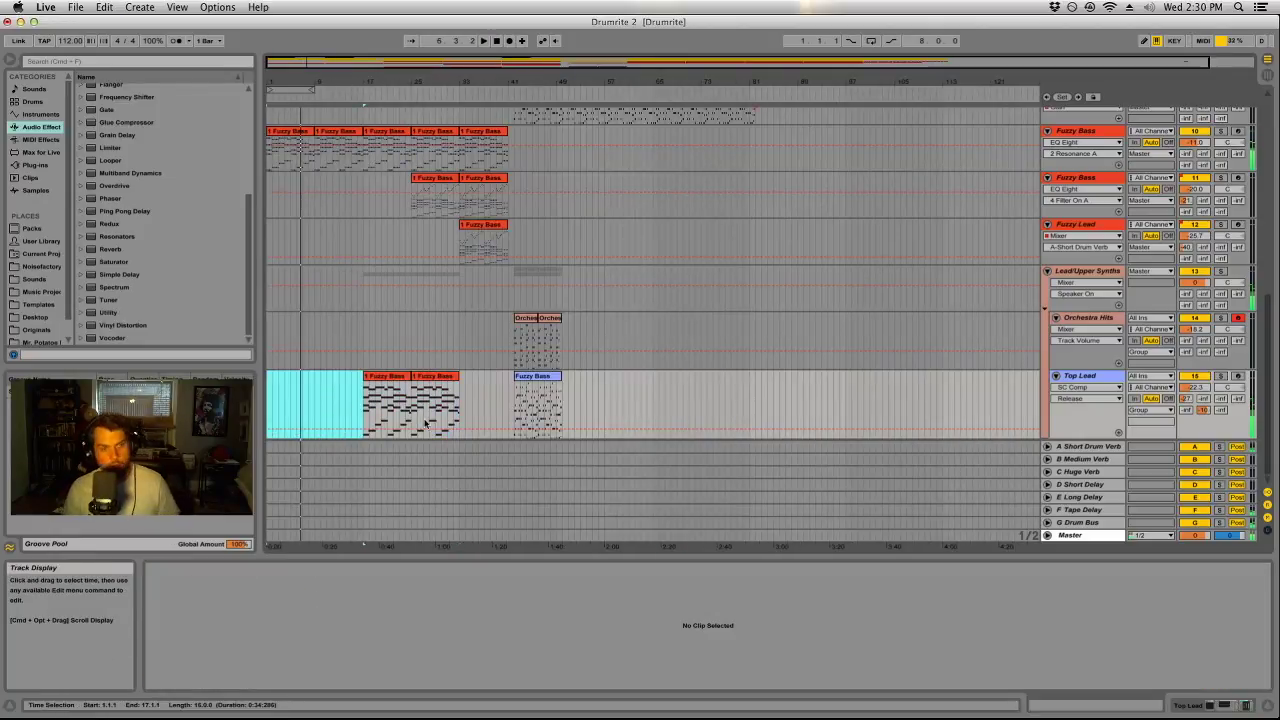
Play the arrangement from the start, and trim the beginning of the Shaker clip to 16.3.1.
{"action": "left_click", "coordinate": [489, 44]}
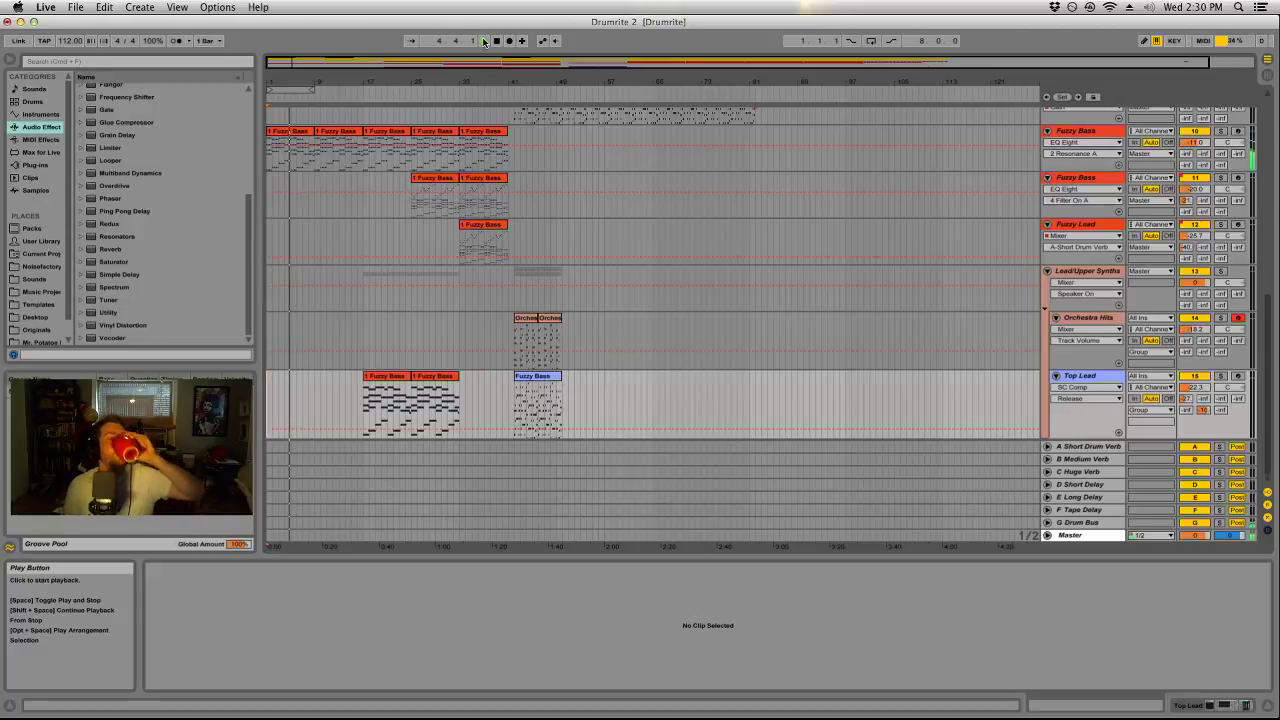
{"action": "left_click", "coordinate": [484, 41]}
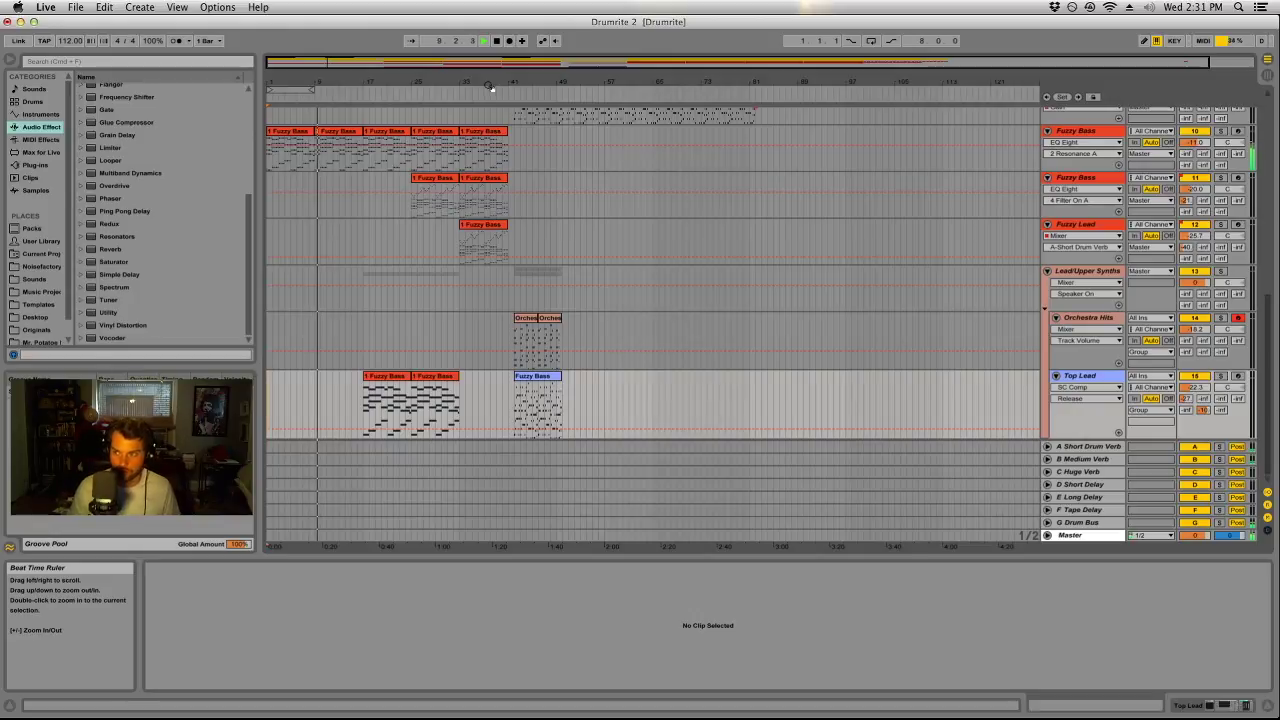
{"action": "scroll", "coordinate": [336, 320], "scroll_direction": "up", "scroll_amount": 5}
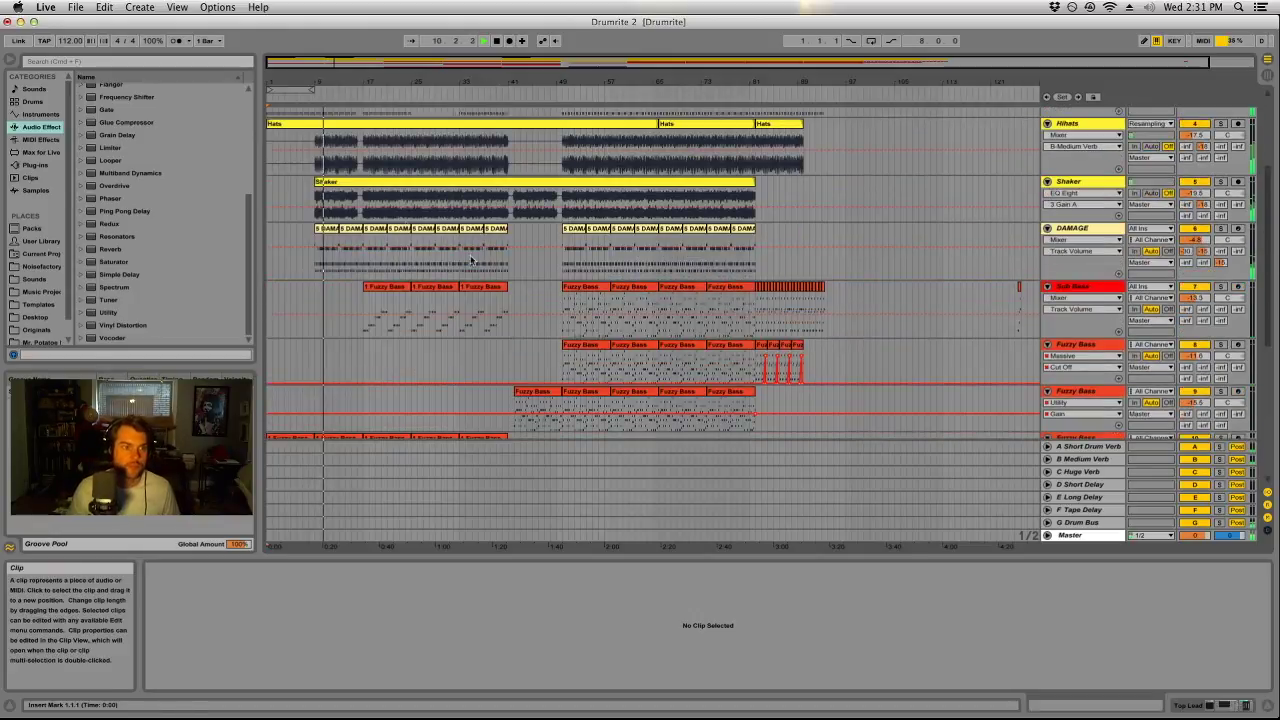
{"action": "left_click", "coordinate": [1193, 182]}
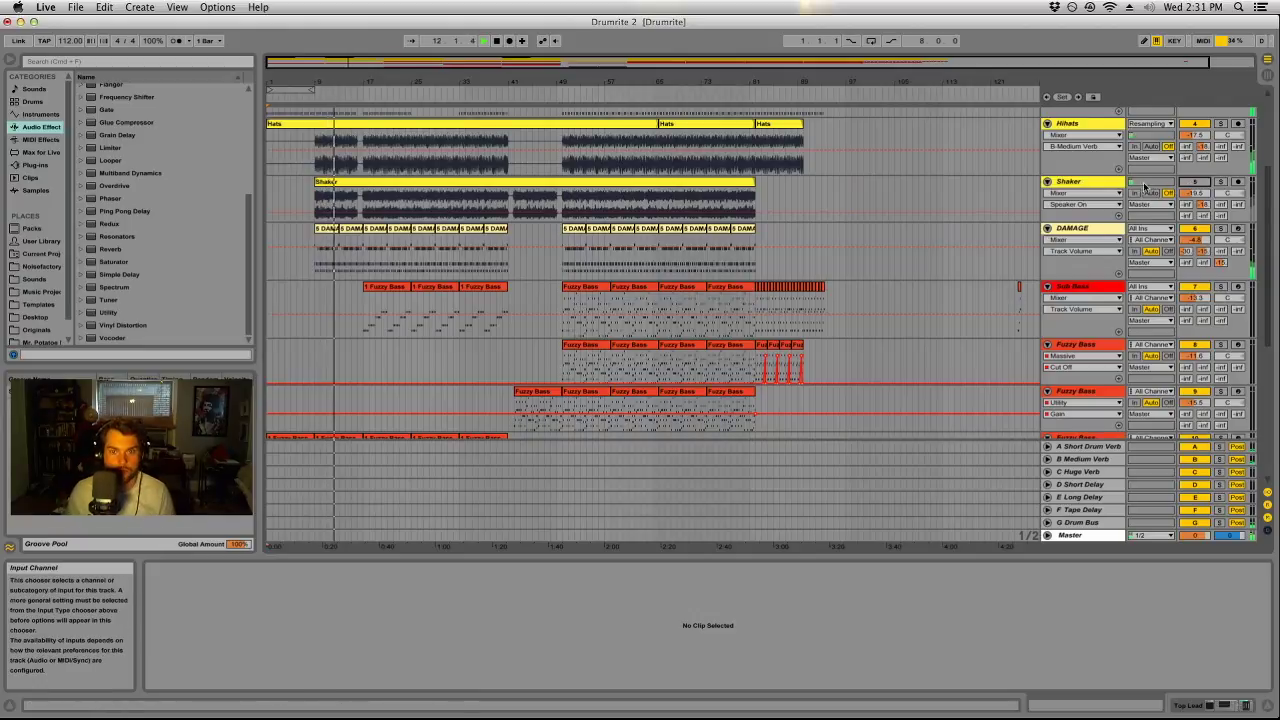
{"action": "left_click_drag", "start_coordinate": [357, 200], "coordinate": [755, 200]}
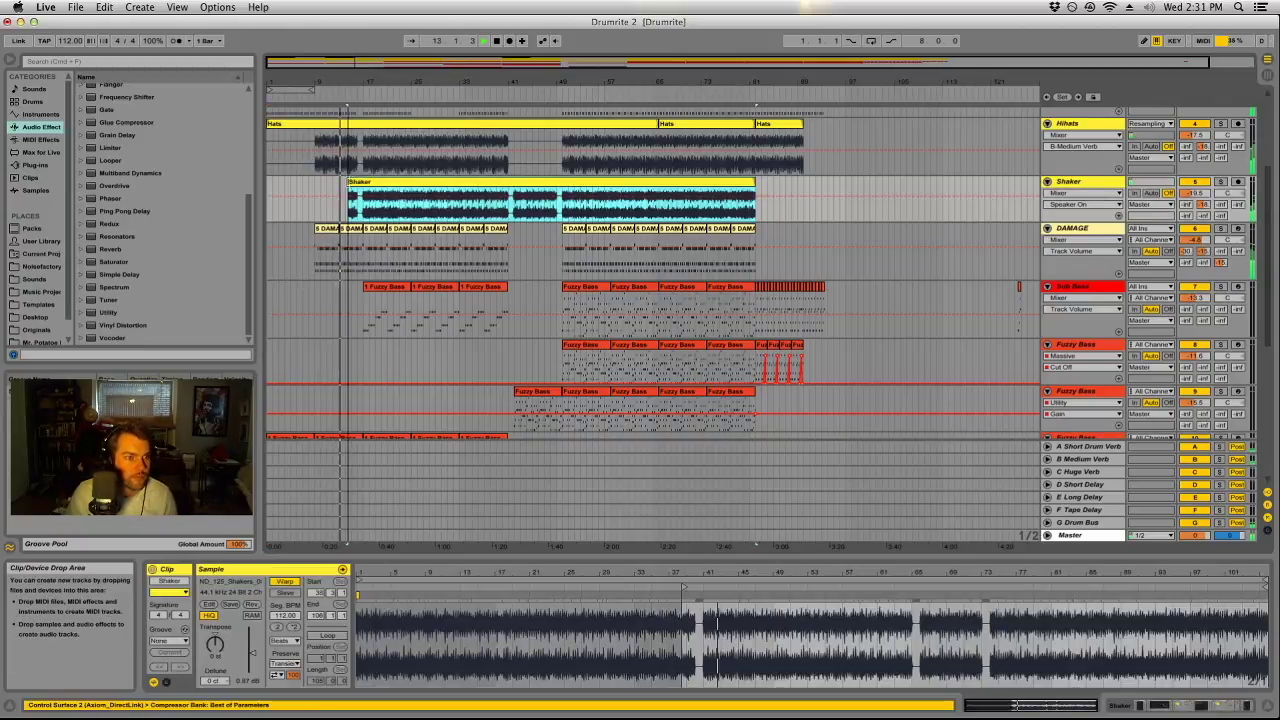
{"action": "left_click", "coordinate": [593, 185]}
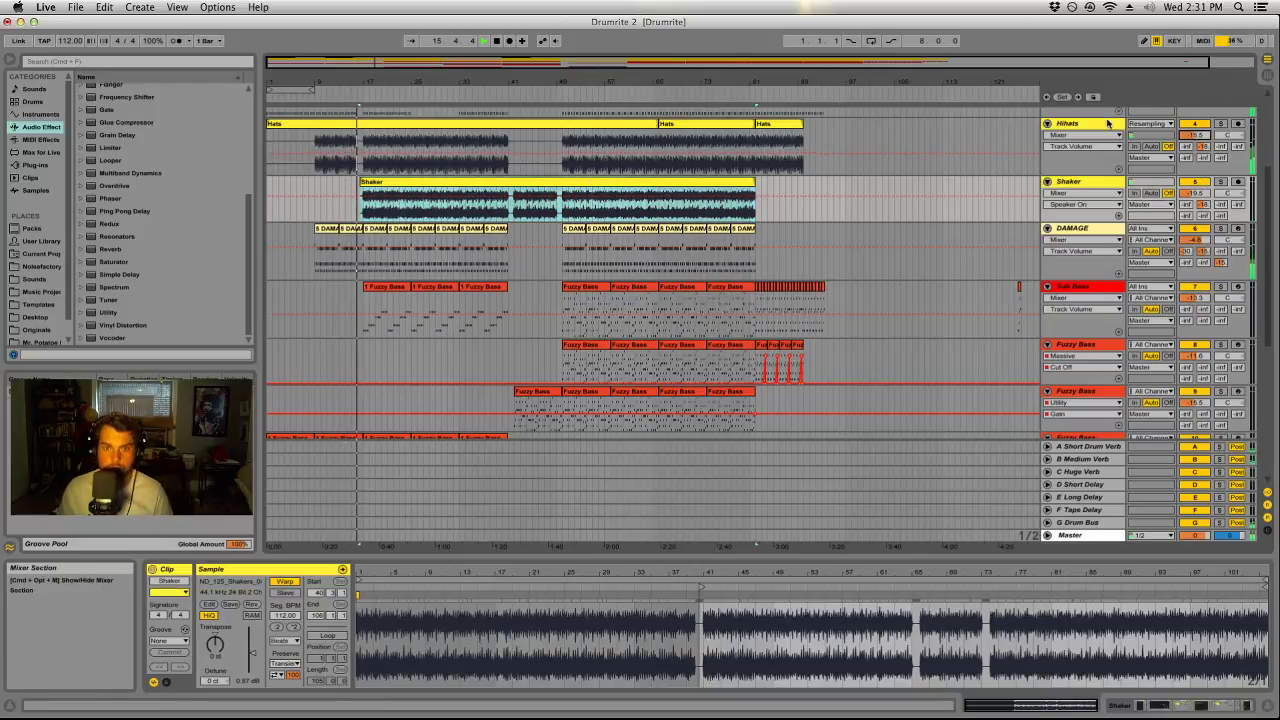
In the Hihats EQ Eight, raise the low-cut frequency and set a 4.74 kHz band to -2.63 dB gain with Q 1.04.
{"action": "left_click", "coordinate": [1070, 123]}
{"action": "left_click_drag", "start_coordinate": [190, 628], "coordinate": [315, 626]}
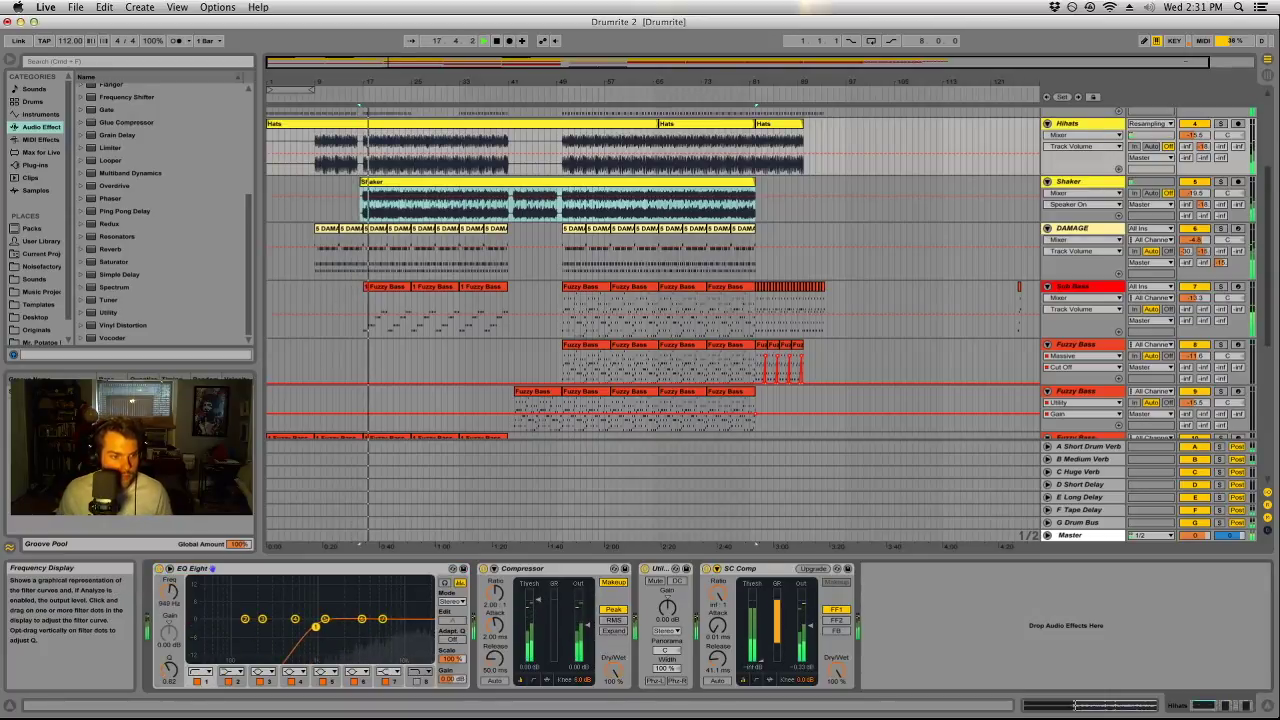
{"action": "left_click_drag", "start_coordinate": [359, 604], "coordinate": [372, 604]}
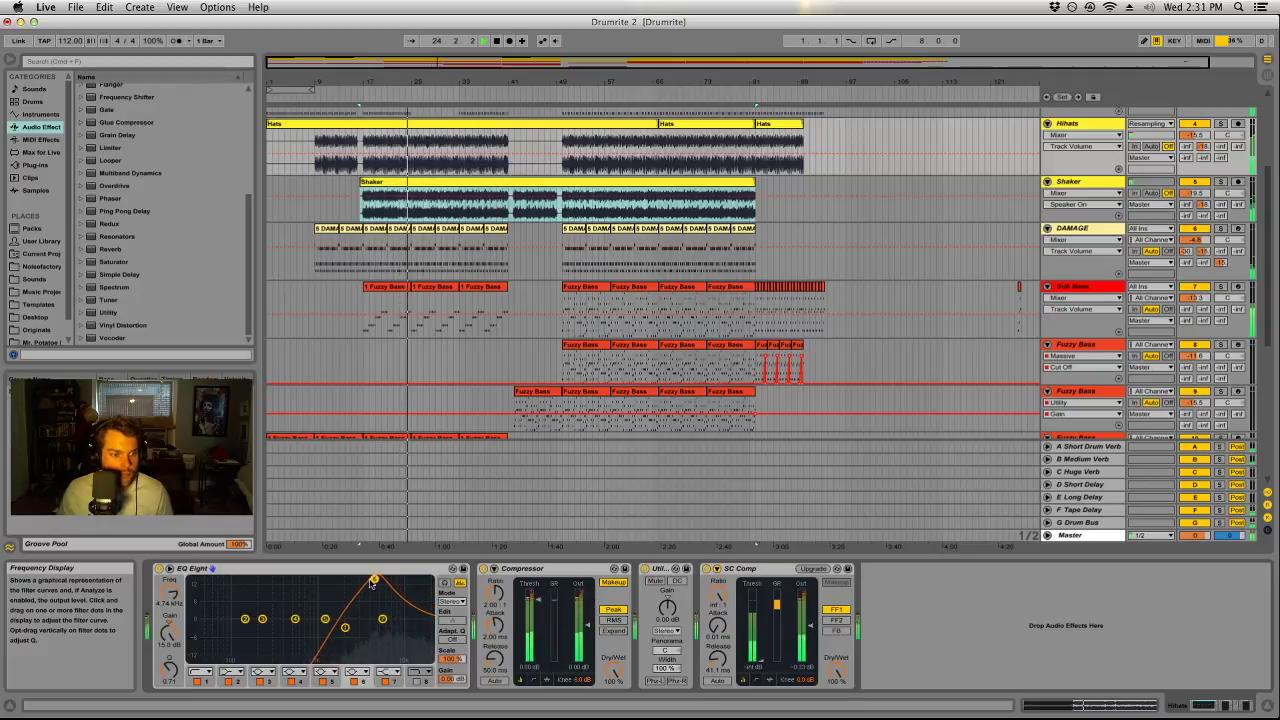
{"action": "left_click", "coordinate": [169, 633]}
{"action": "left_click_drag", "start_coordinate": [169, 633], "coordinate": [169, 640]}
{"action": "scroll", "coordinate": [440, 394], "scroll_direction": "down", "scroll_amount": 8}
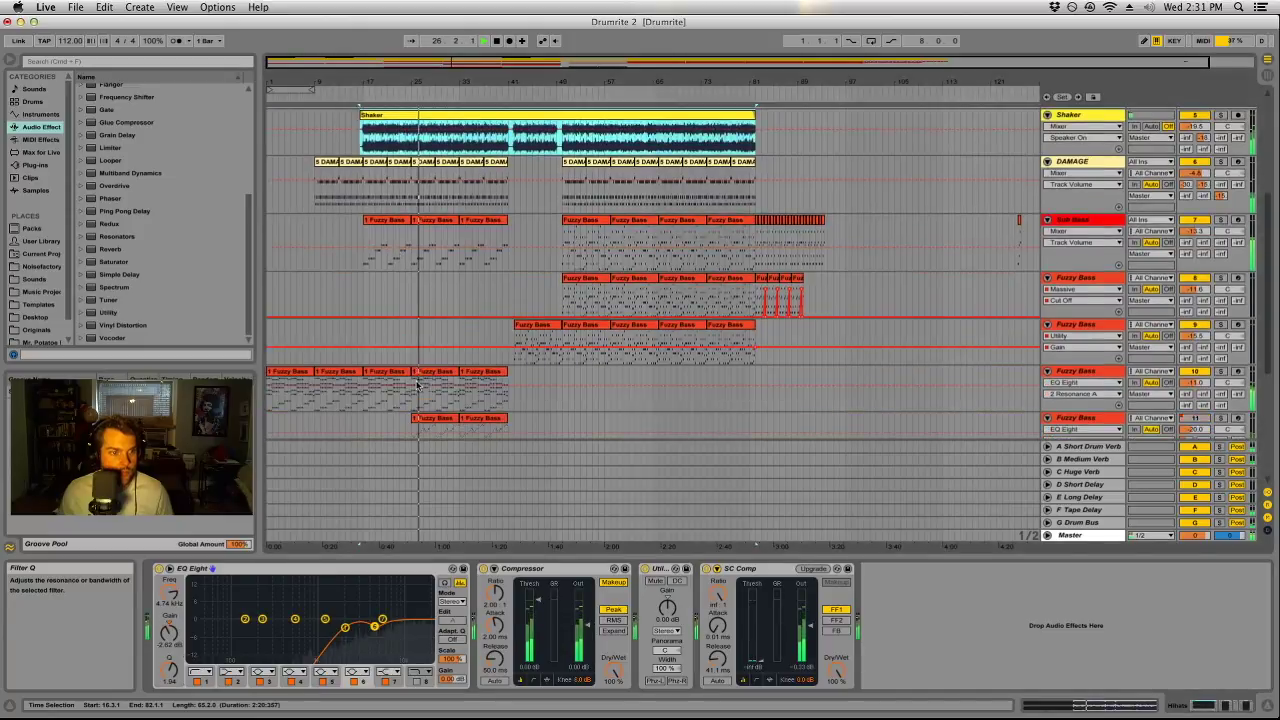
{"action": "scroll", "coordinate": [440, 394], "scroll_direction": "down", "scroll_amount": 2}
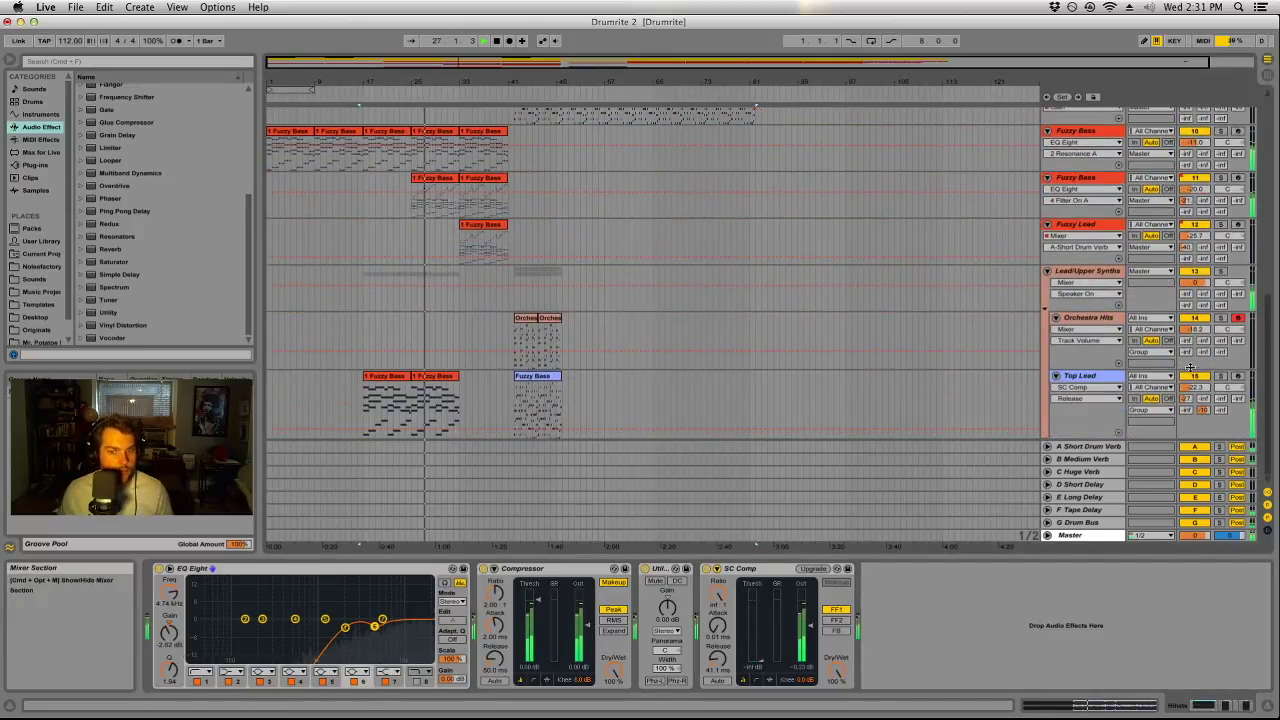
{"action": "scroll", "coordinate": [397, 272], "scroll_direction": "up", "scroll_amount": 4}
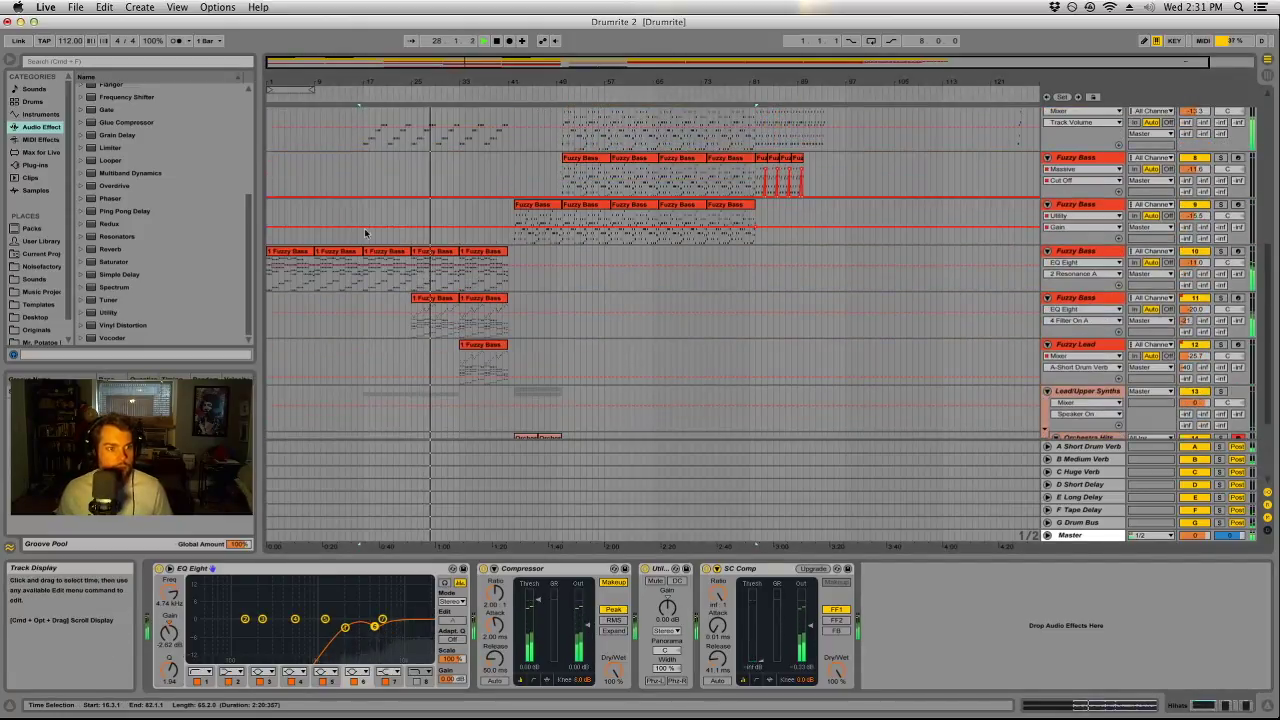
Play the arrangement from the track 10 Fuzzy Bass clip at bar 17, and replay it from 16.3.1.
{"action": "left_click", "coordinate": [397, 272]}
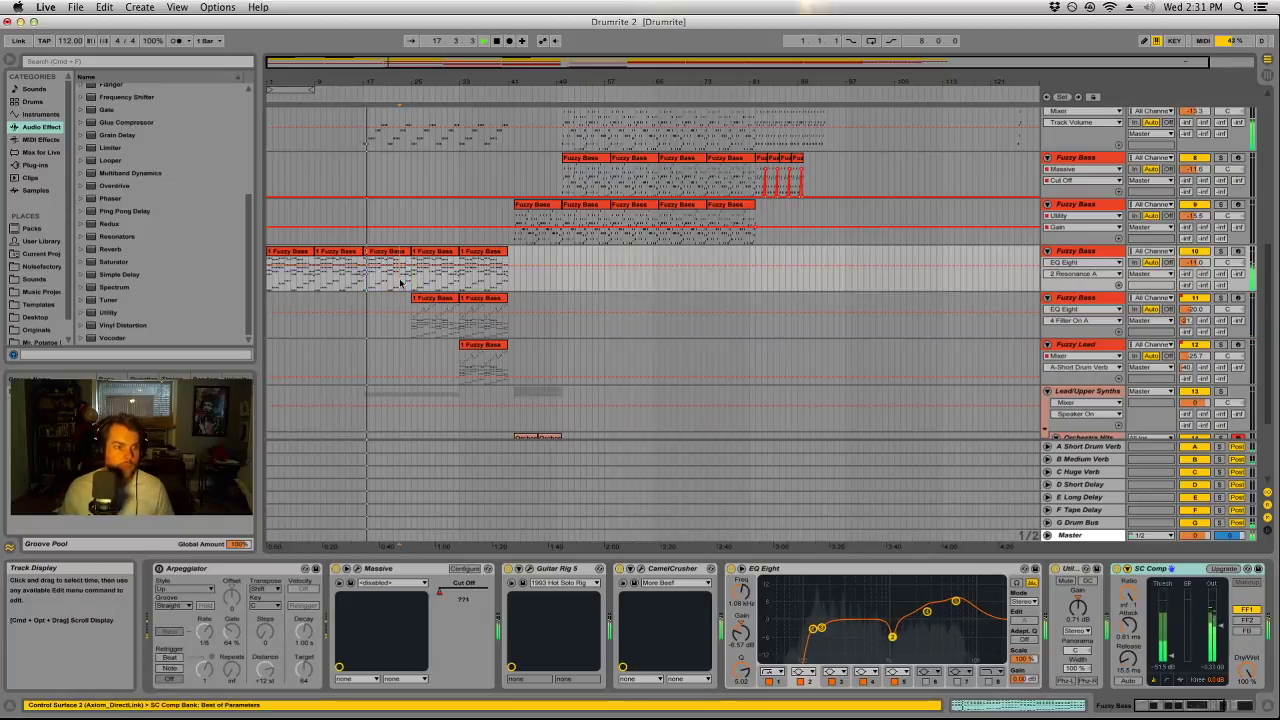
{"action": "scroll", "coordinate": [392, 290], "scroll_direction": "up", "scroll_amount": 5}
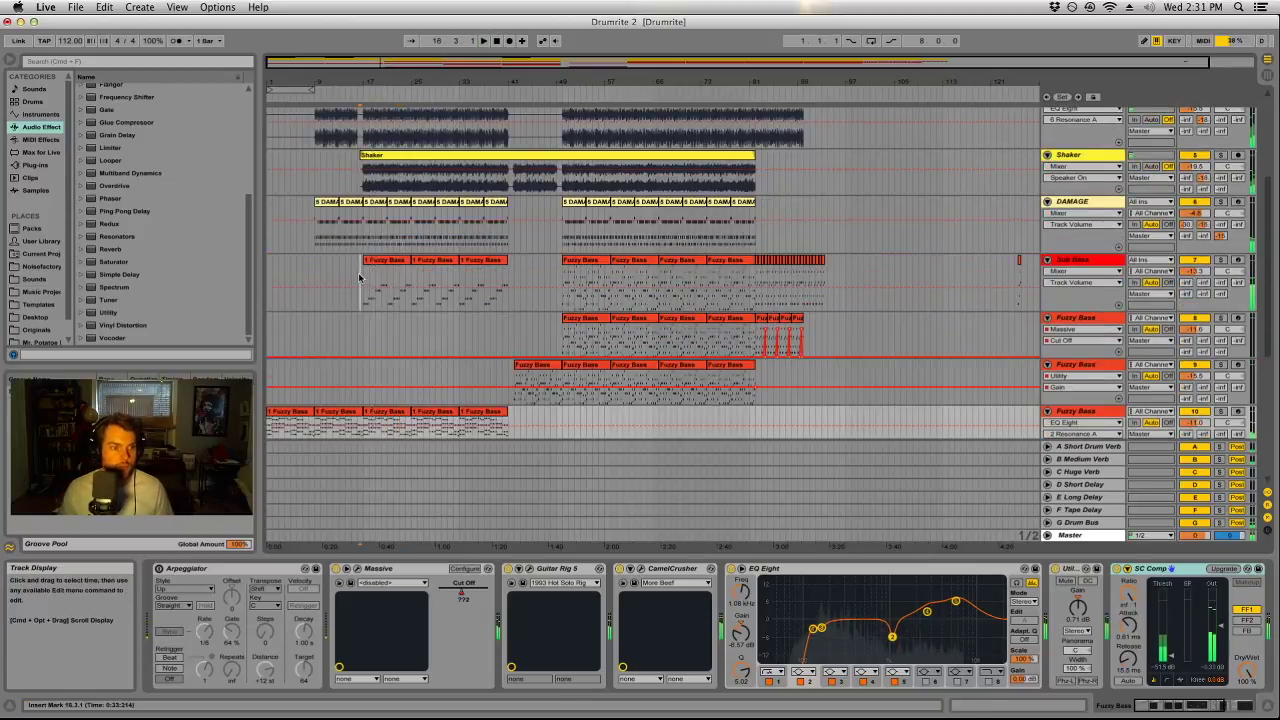
{"action": "left_click", "coordinate": [360, 278]}
{"action": "scroll", "coordinate": [360, 278], "scroll_direction": "up", "scroll_amount": 3}
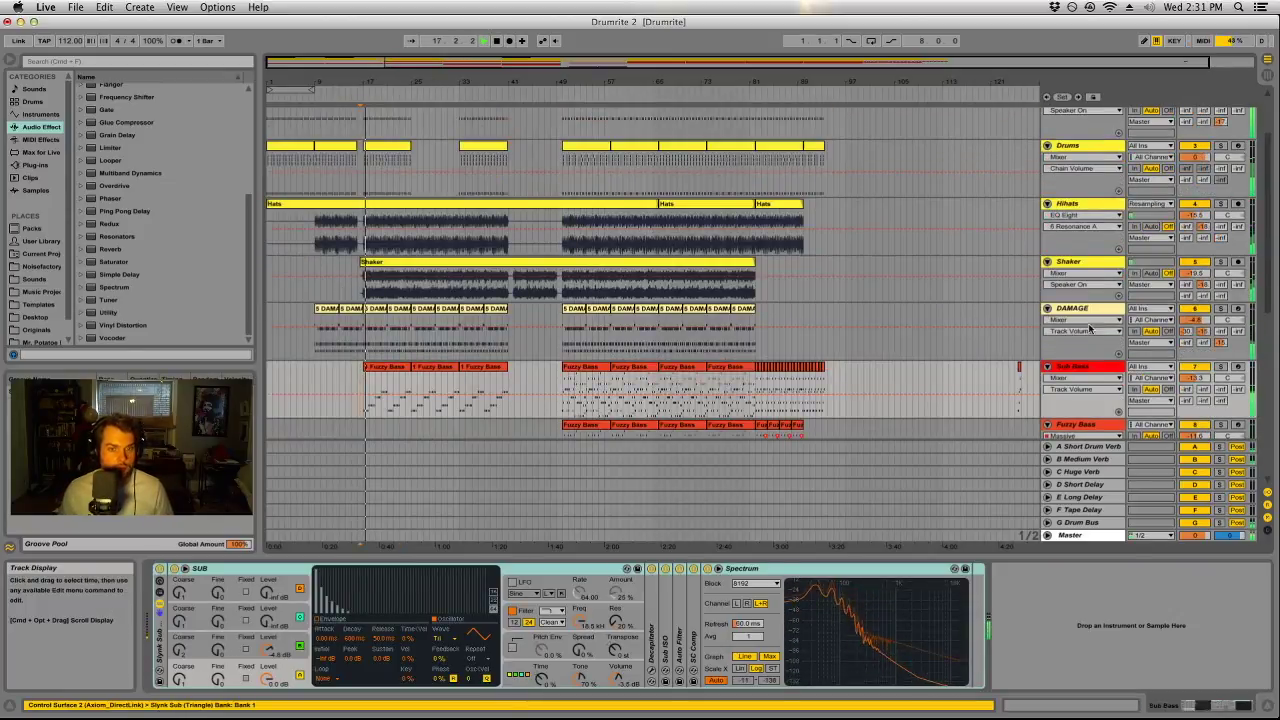
Copy the three Sub Bass clips spanning bars 17 to 41 onto the Fuzzy Bass track directly below, and consolidate the copies into one clip.
{"action": "scroll", "coordinate": [700, 300], "scroll_direction": "down", "scroll_amount": 3}
{"action": "scroll", "coordinate": [1105, 341], "scroll_direction": "down", "scroll_amount": 1}
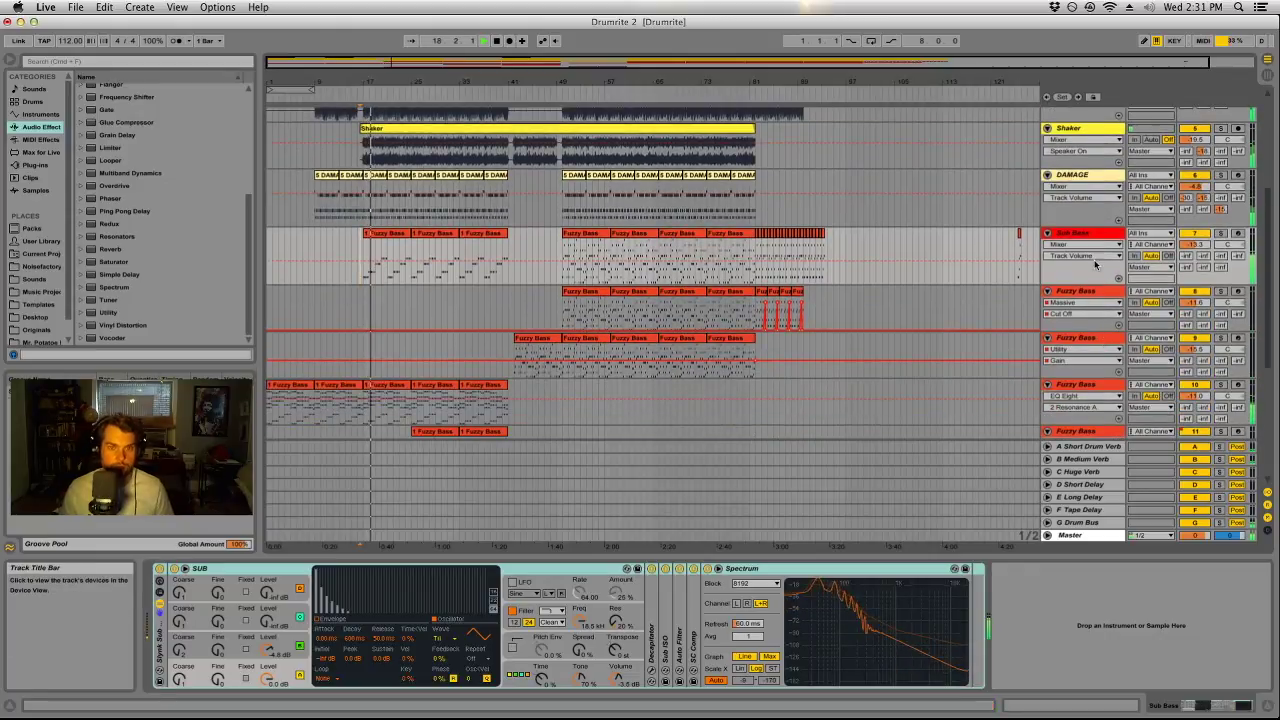
{"action": "left_click", "coordinate": [390, 265]}
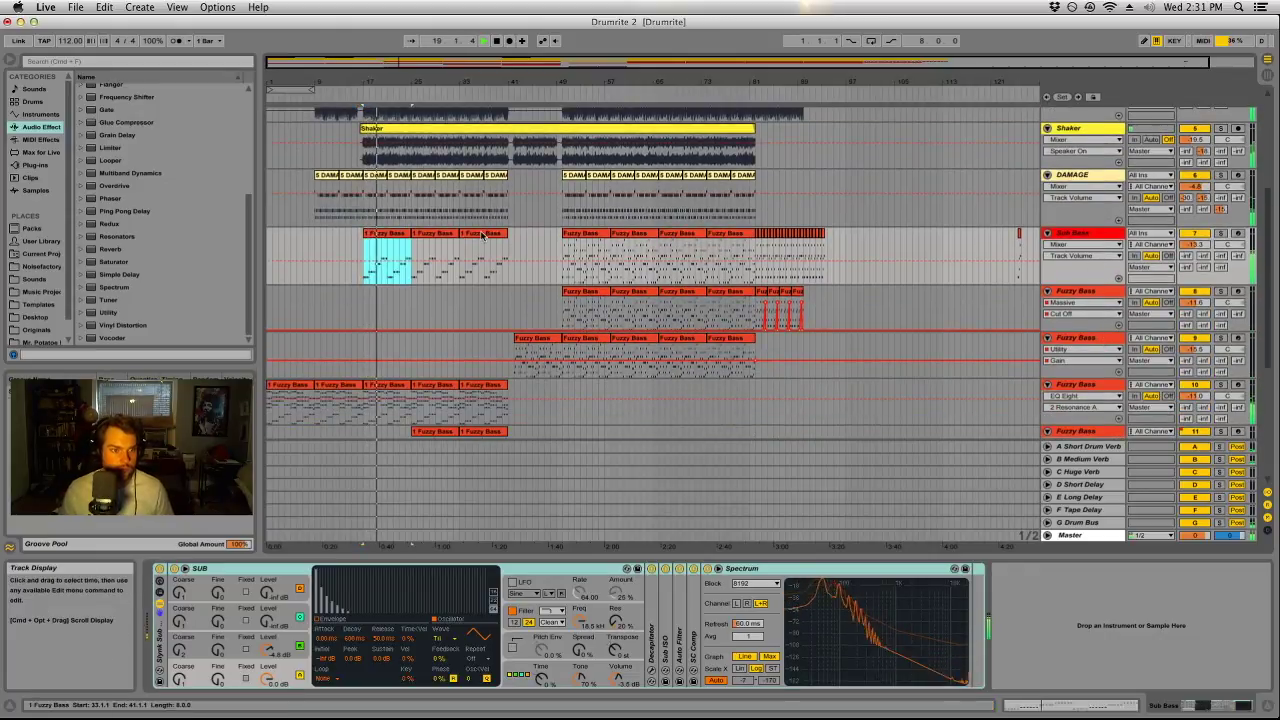
{"action": "left_click", "coordinate": [485, 265], "text": "shift"}
{"action": "left_click_drag", "start_coordinate": [395, 280], "coordinate": [395, 325]}
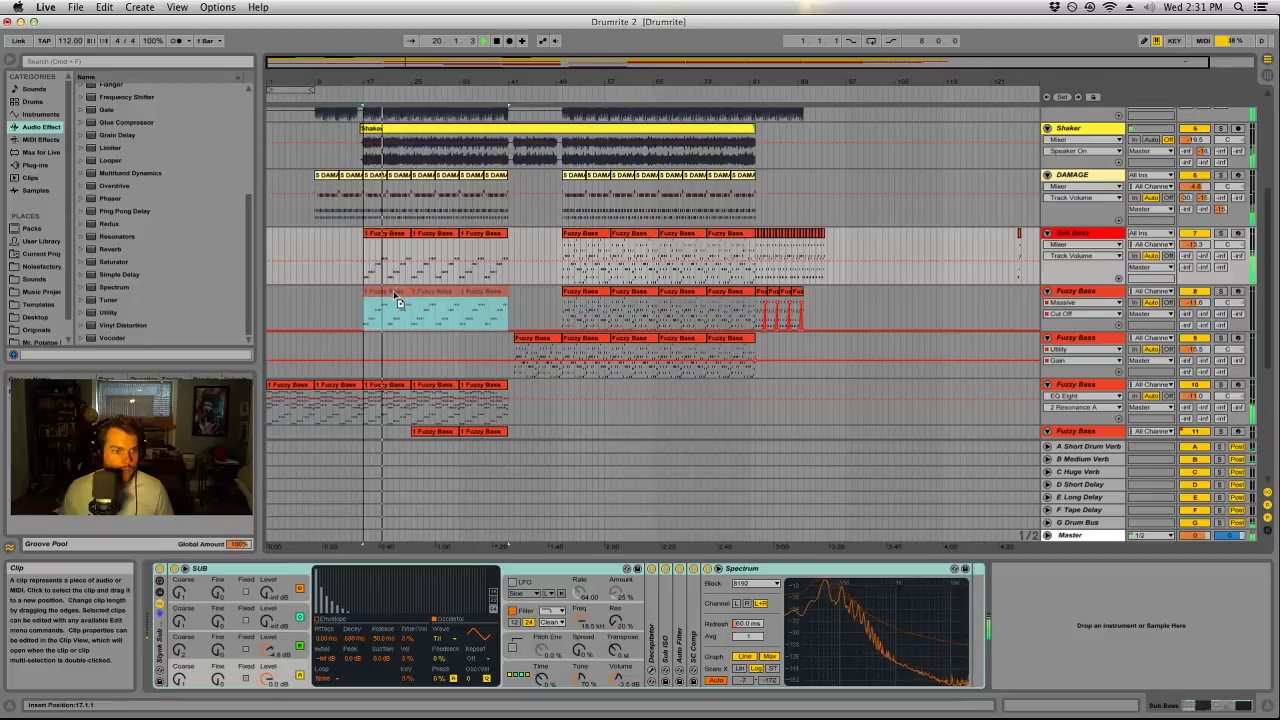
{"action": "scroll", "coordinate": [403, 280], "scroll_direction": "down", "scroll_amount": 3}
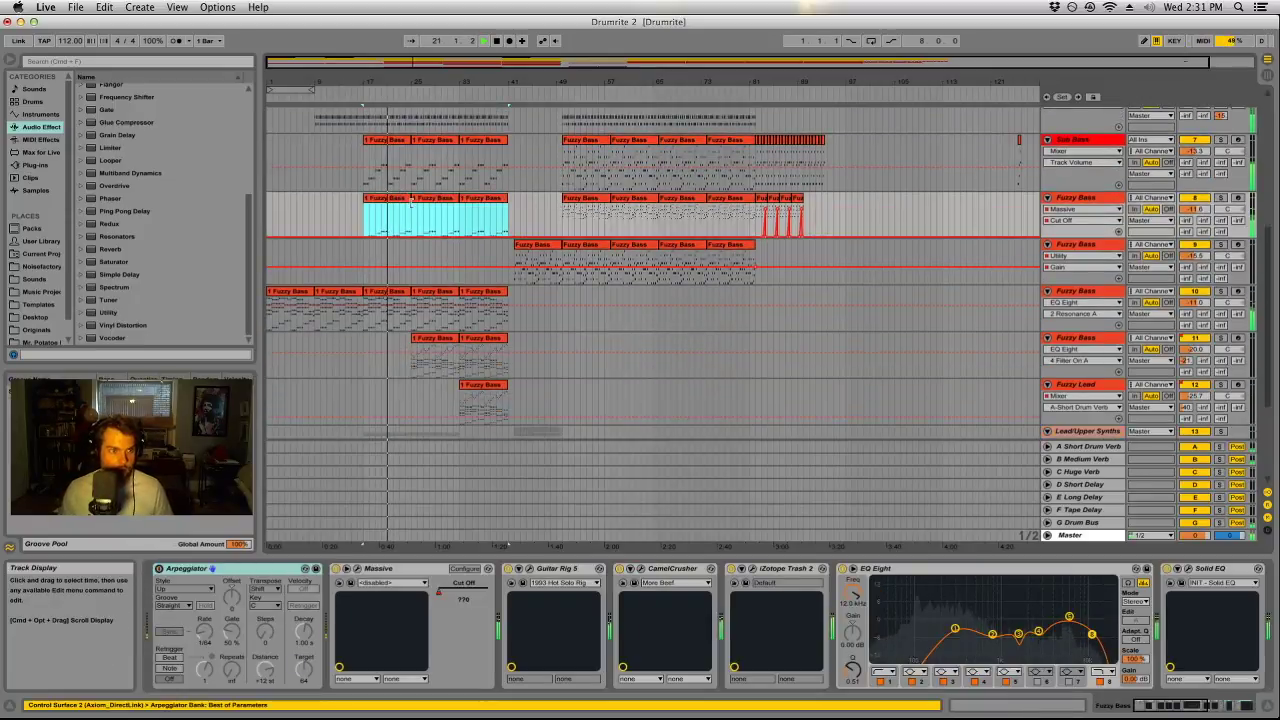
{"action": "key", "text": "super+j"}
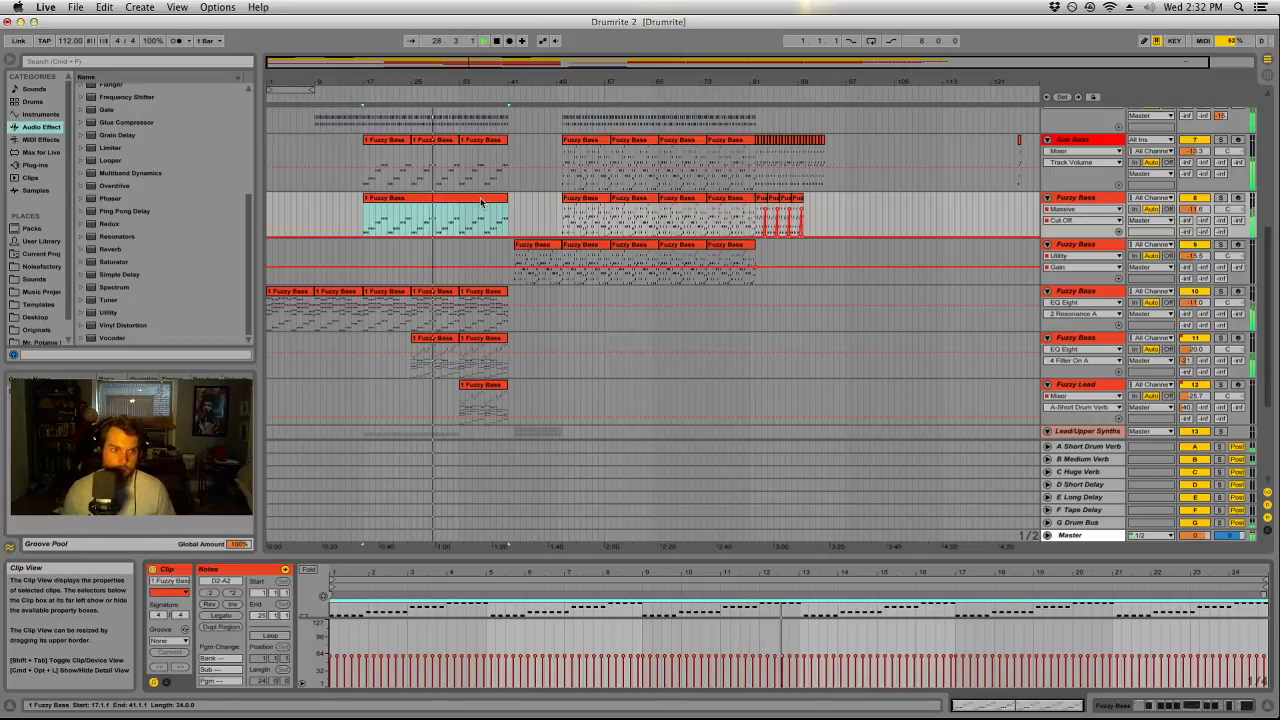
Compare the consolidated Fuzzy Bass clip at its original pitch and one octave higher during playback from bar 17.
{"action": "left_click", "coordinate": [306, 208]}
{"action": "left_click", "coordinate": [384, 198]}
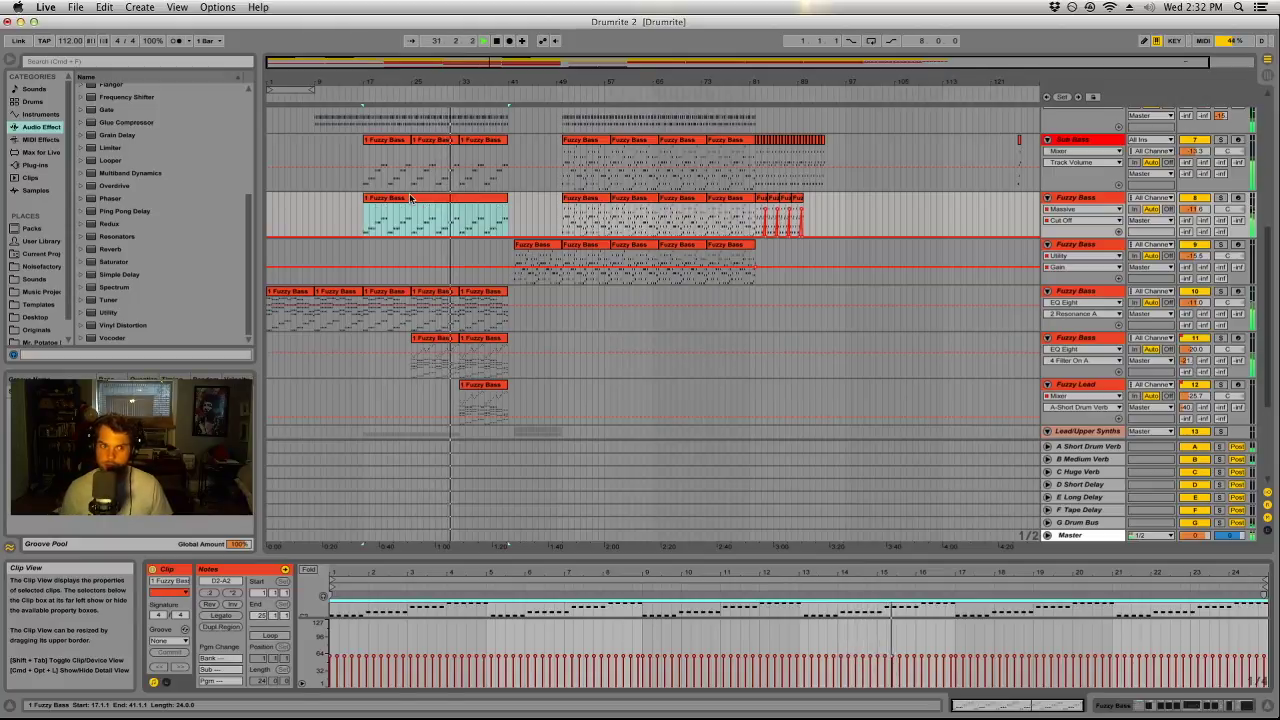
{"action": "left_click", "coordinate": [383, 200]}
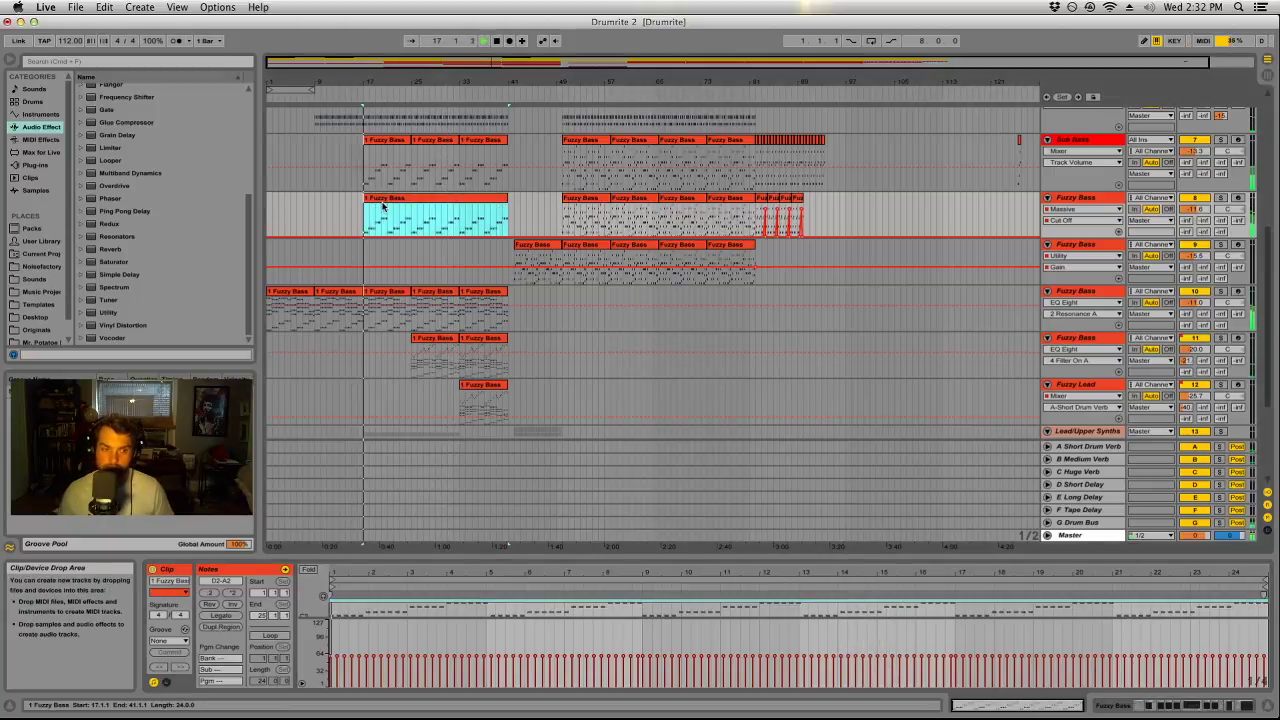
{"action": "key", "text": "shift+Up"}
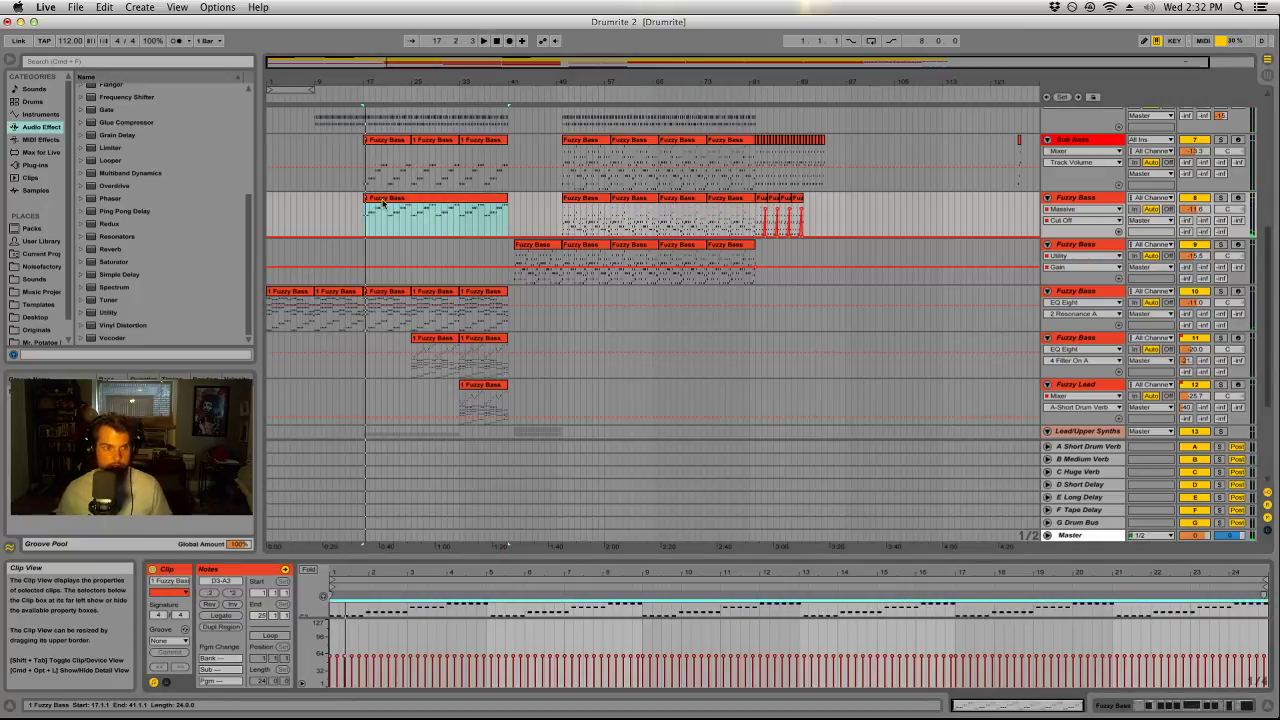
{"action": "key", "text": "shift+Down"}
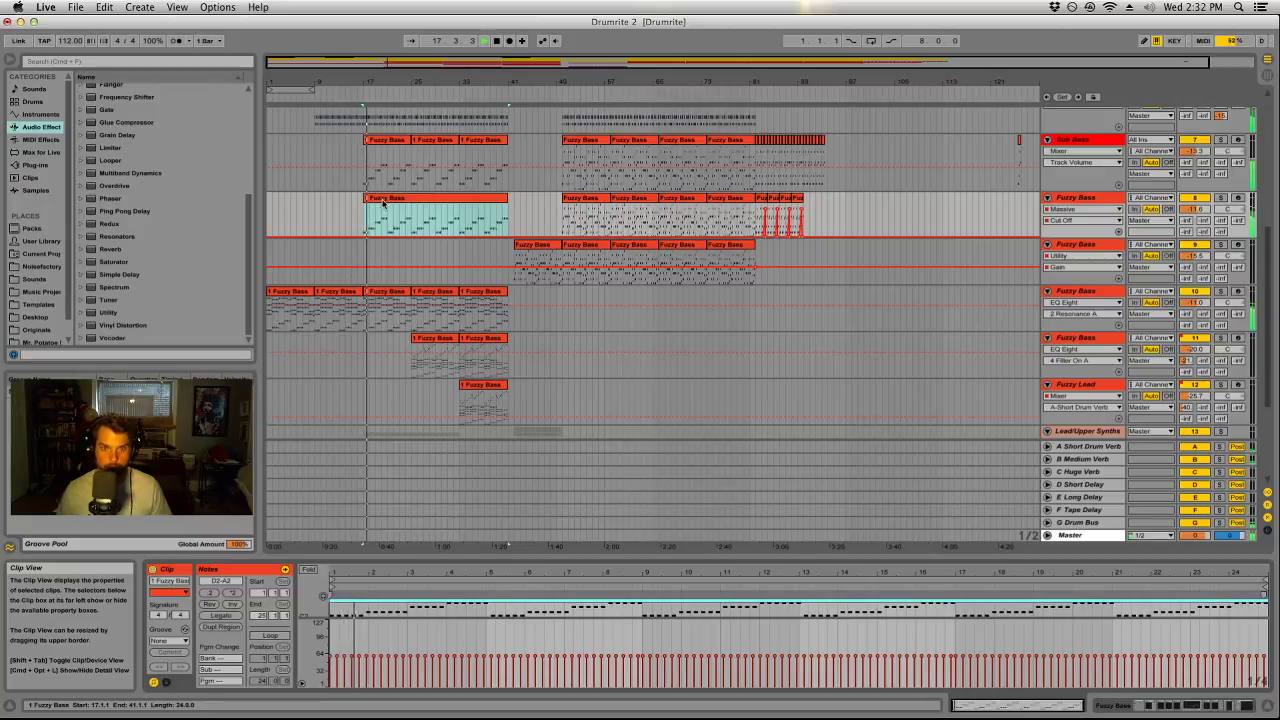
{"action": "key", "text": "shift+Up"}
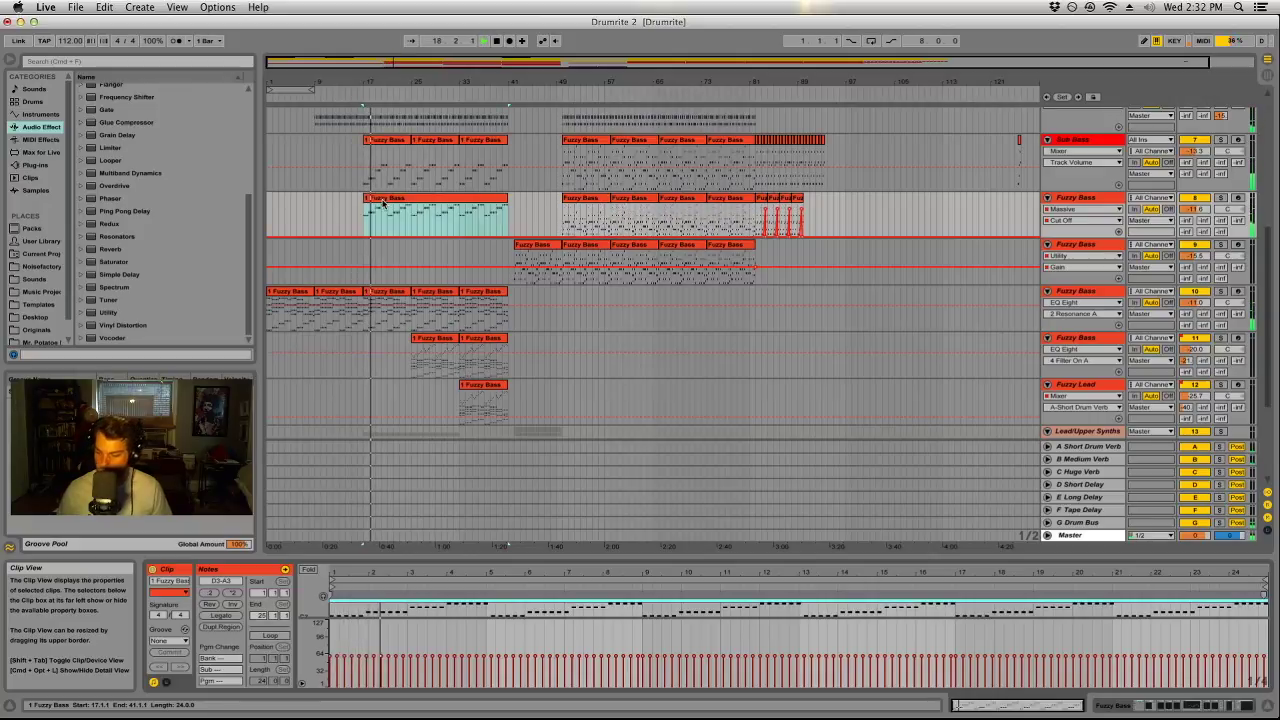
{"action": "key", "text": "shift+Down"}
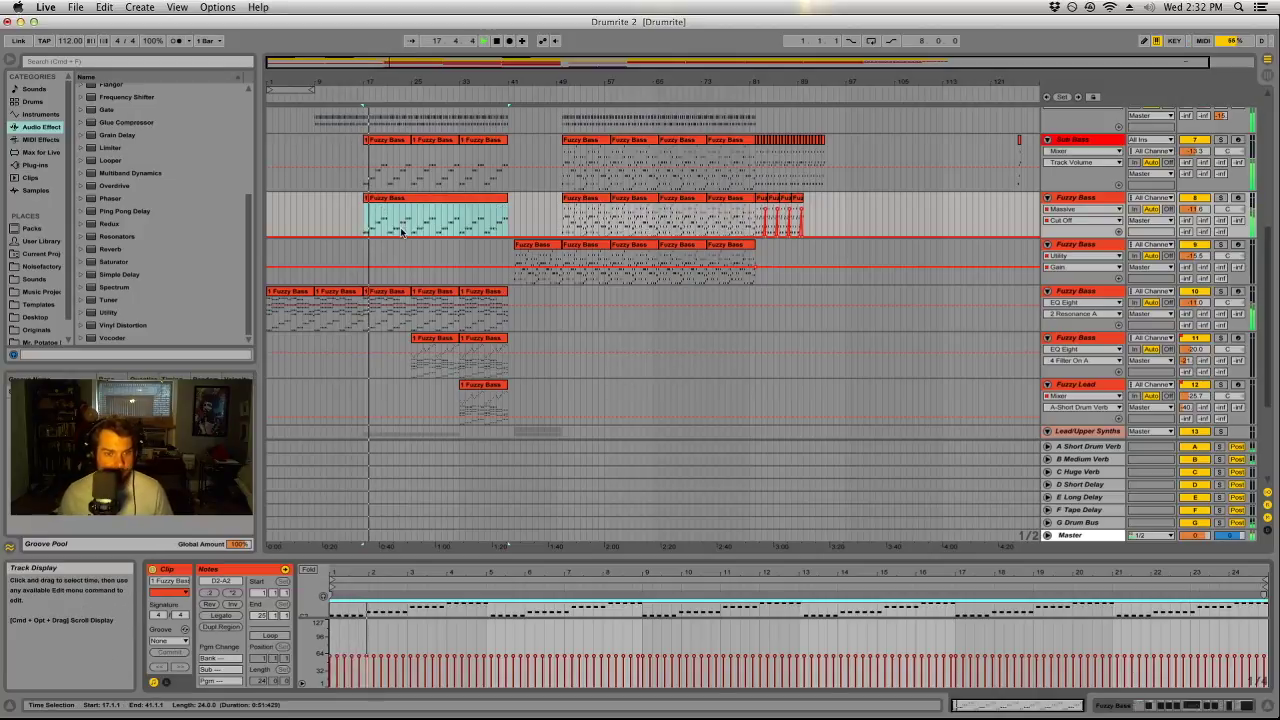
Audition the track 10 Fuzzy Bass briefly in solo, and look over all the tracks while the full arrangement plays.
{"action": "left_click", "coordinate": [1220, 291]}
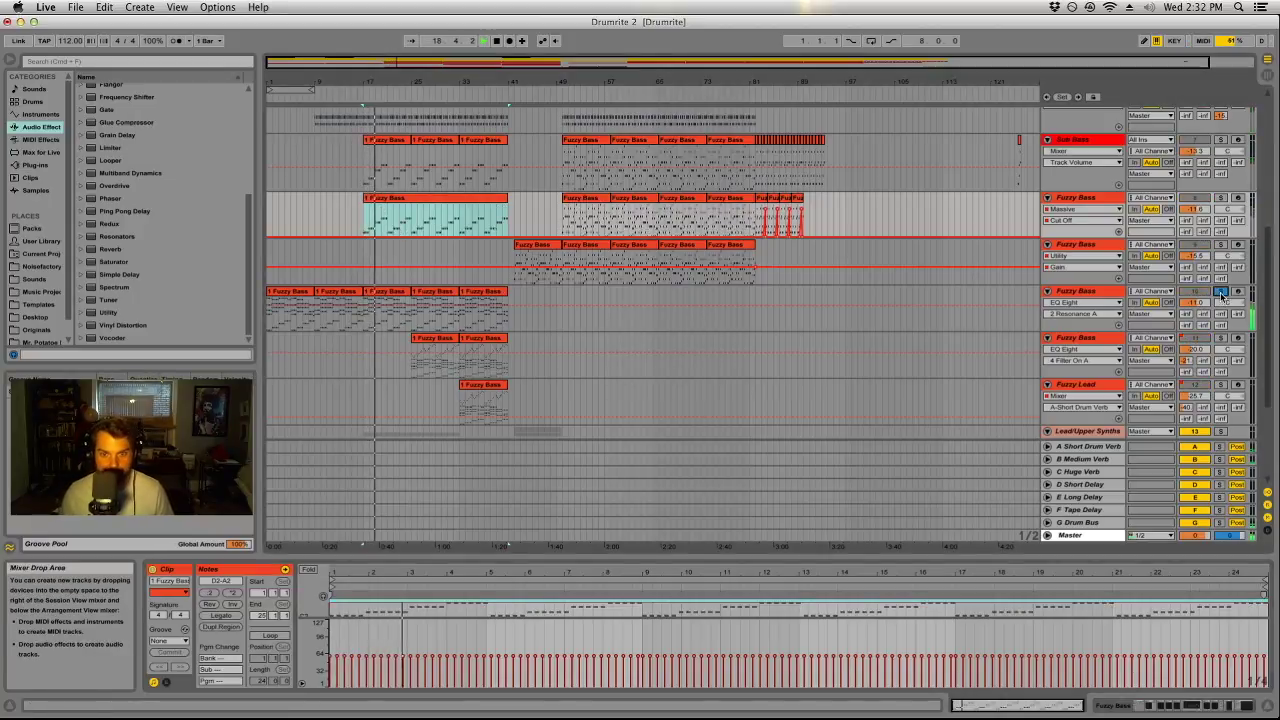
{"action": "left_click", "coordinate": [1219, 292]}
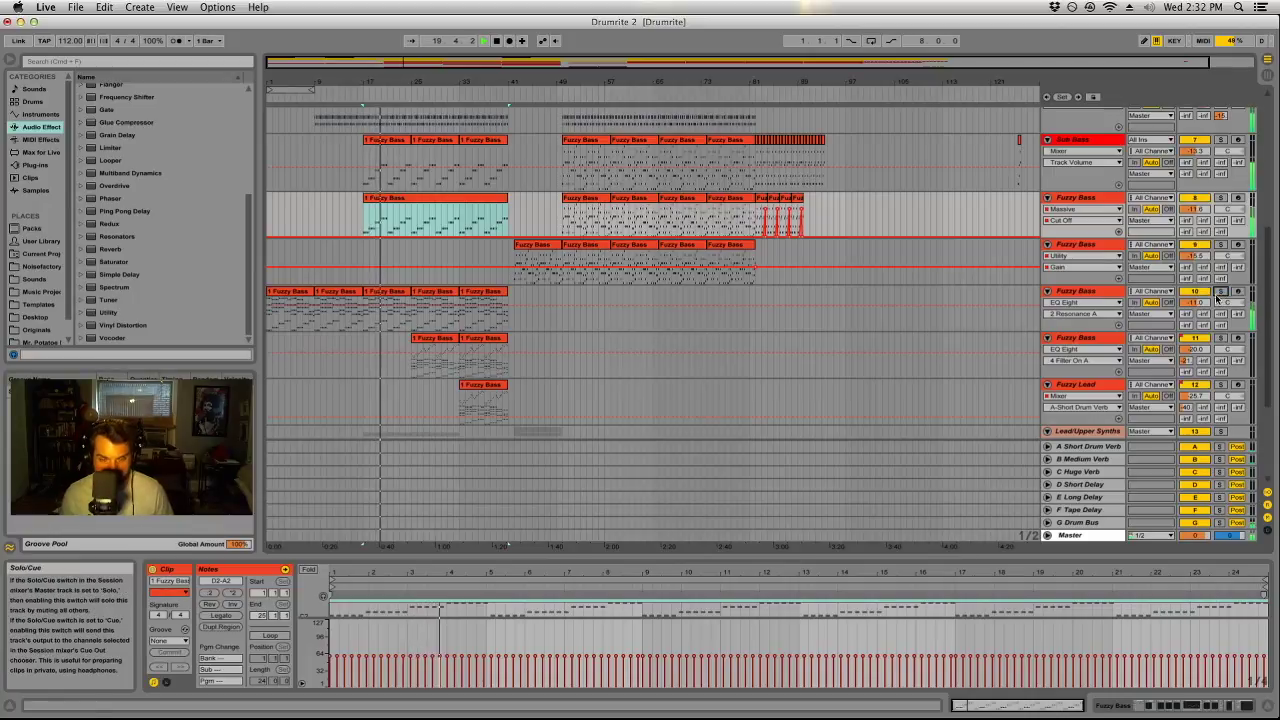
{"action": "scroll", "coordinate": [483, 363], "scroll_direction": "up", "scroll_amount": 5}
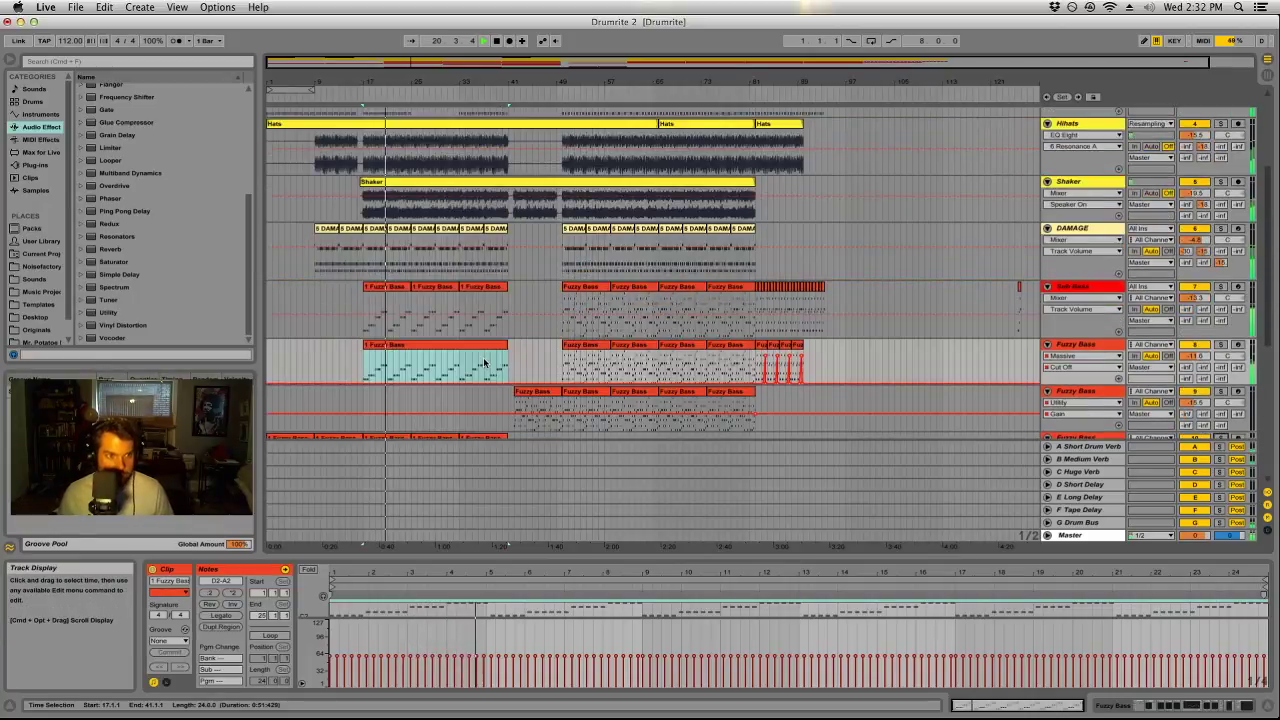
{"action": "scroll", "coordinate": [483, 363], "scroll_direction": "up", "scroll_amount": 6}
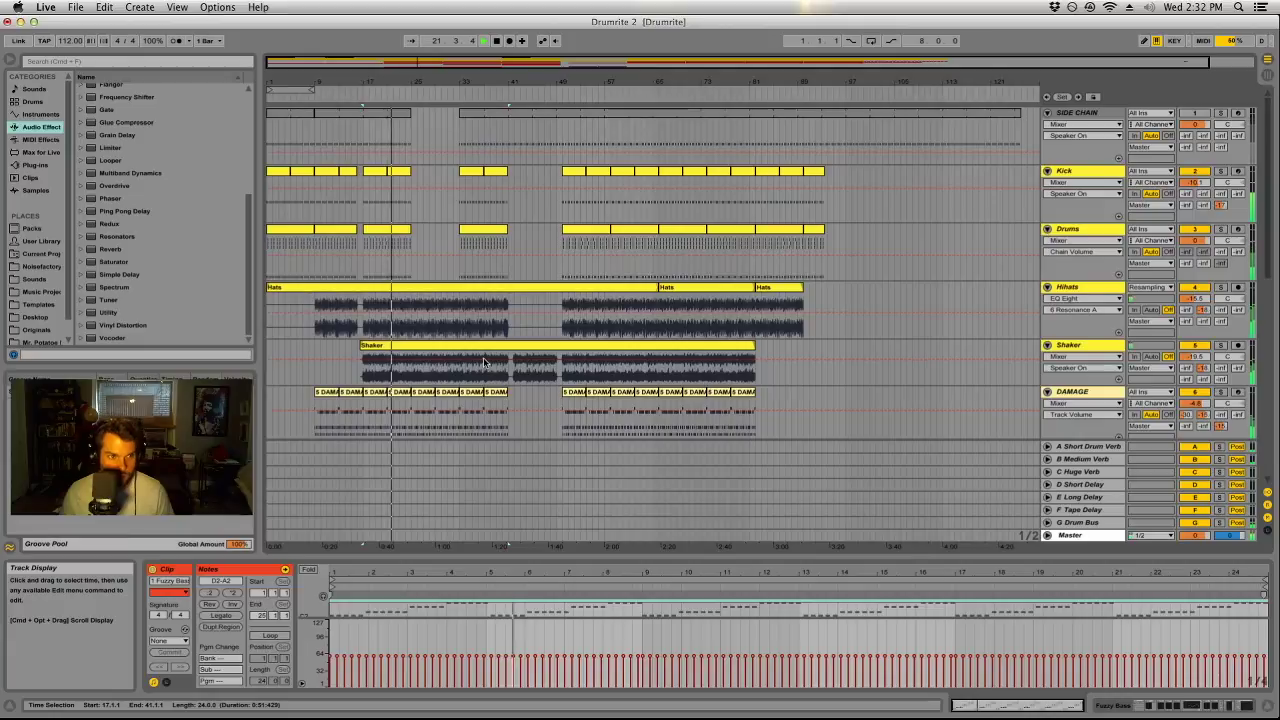
{"action": "scroll", "coordinate": [483, 363], "scroll_direction": "down", "scroll_amount": 11}
{"action": "scroll", "coordinate": [484, 363], "scroll_direction": "up", "scroll_amount": 11}
{"action": "scroll", "coordinate": [483, 363], "scroll_direction": "up", "scroll_amount": 1}
{"action": "scroll", "coordinate": [483, 363], "scroll_direction": "down", "scroll_amount": 8}
{"action": "scroll", "coordinate": [483, 363], "scroll_direction": "down", "scroll_amount": 3}
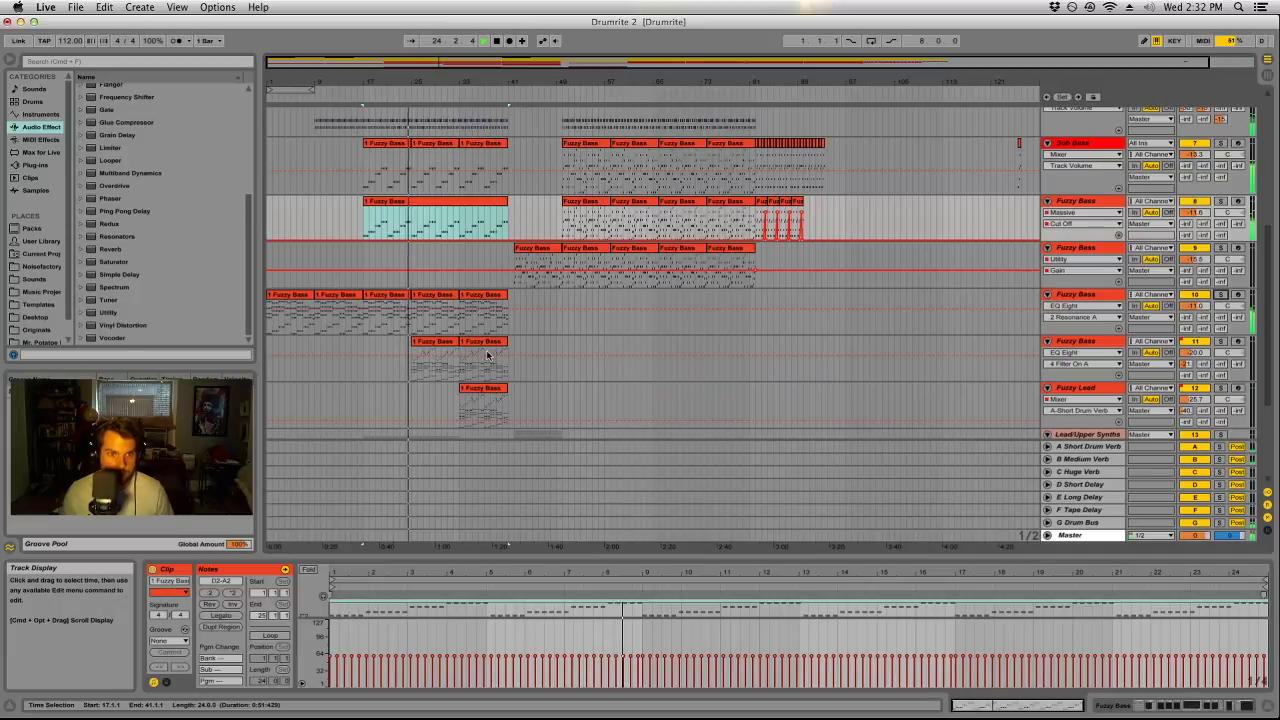
{"action": "left_click", "coordinate": [488, 341]}
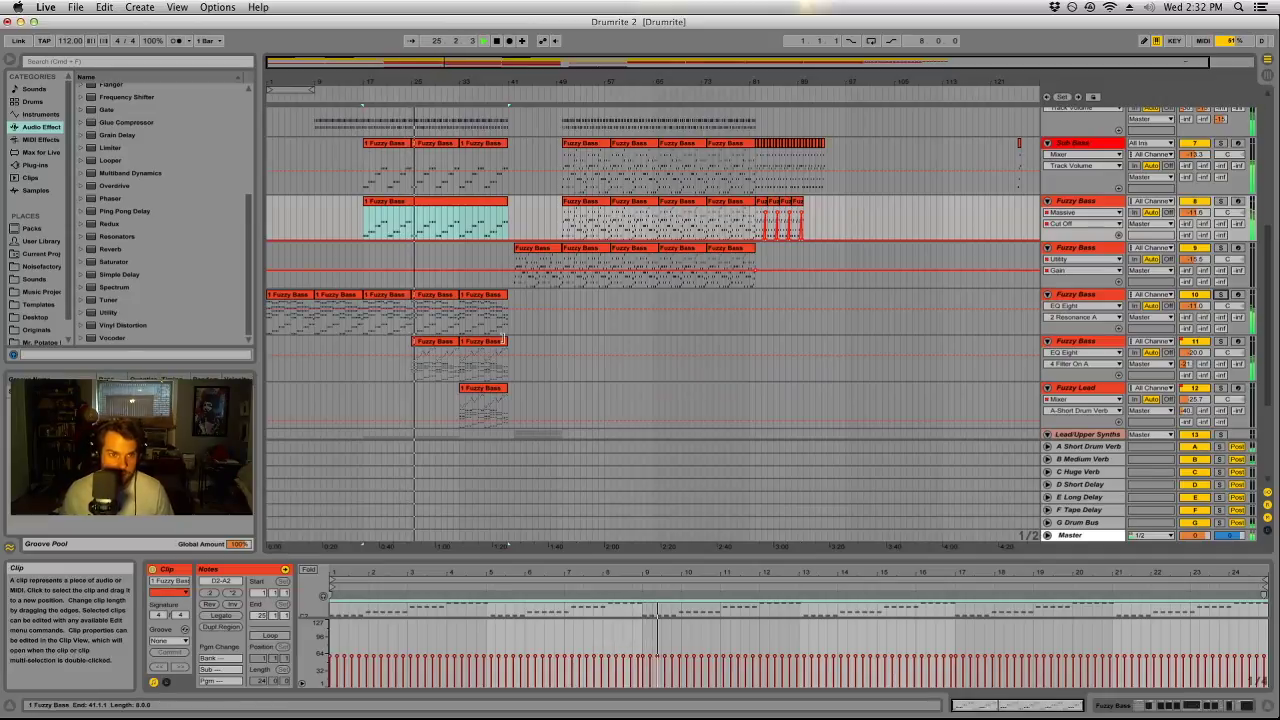
{"action": "scroll", "coordinate": [500, 338], "scroll_direction": "down", "scroll_amount": 4}
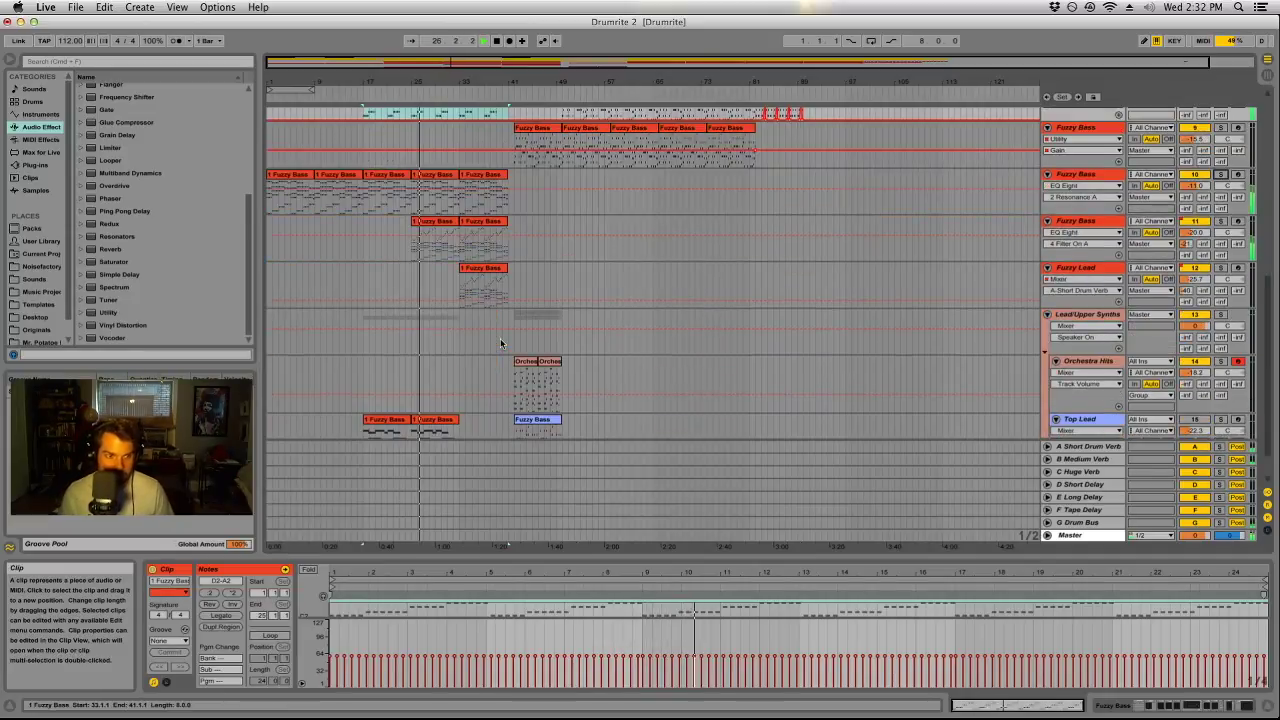
{"action": "scroll", "coordinate": [554, 286], "scroll_direction": "up", "scroll_amount": 10}
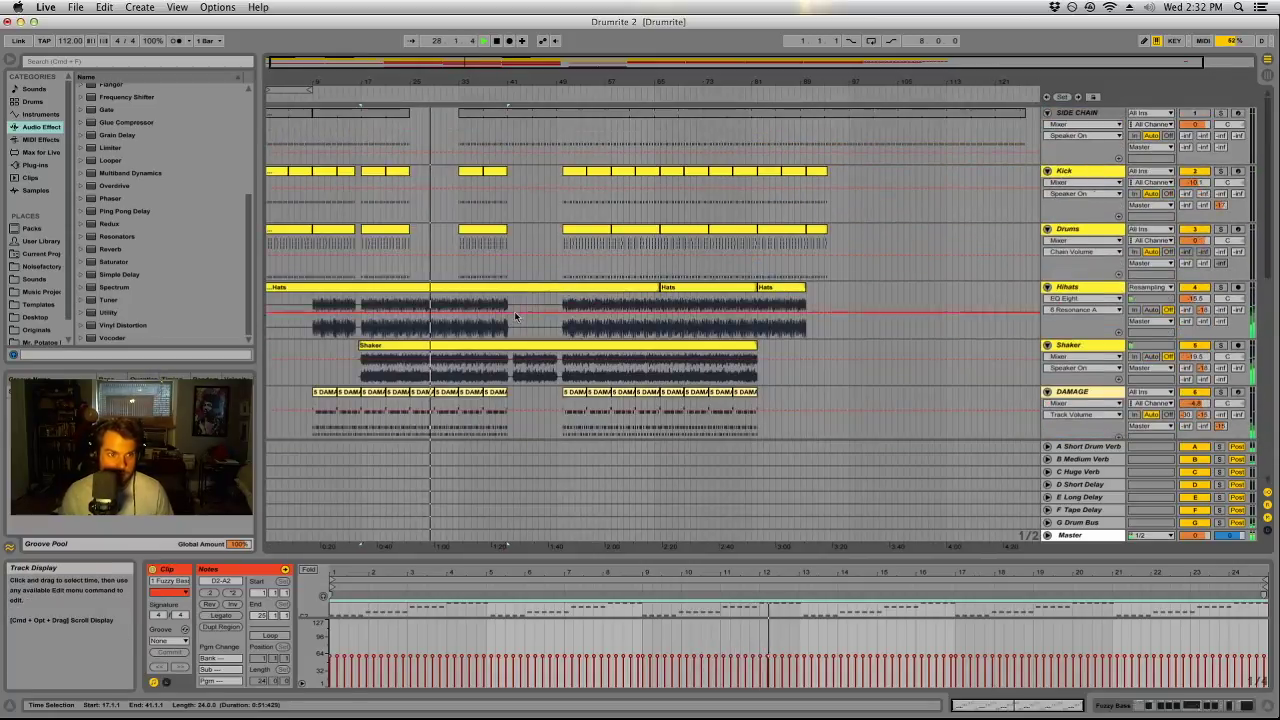
Split the Shaker and Hihats clips at bars 41 and 42, and delete the one-bar pieces between the splits.
{"action": "left_click", "coordinate": [509, 372]}
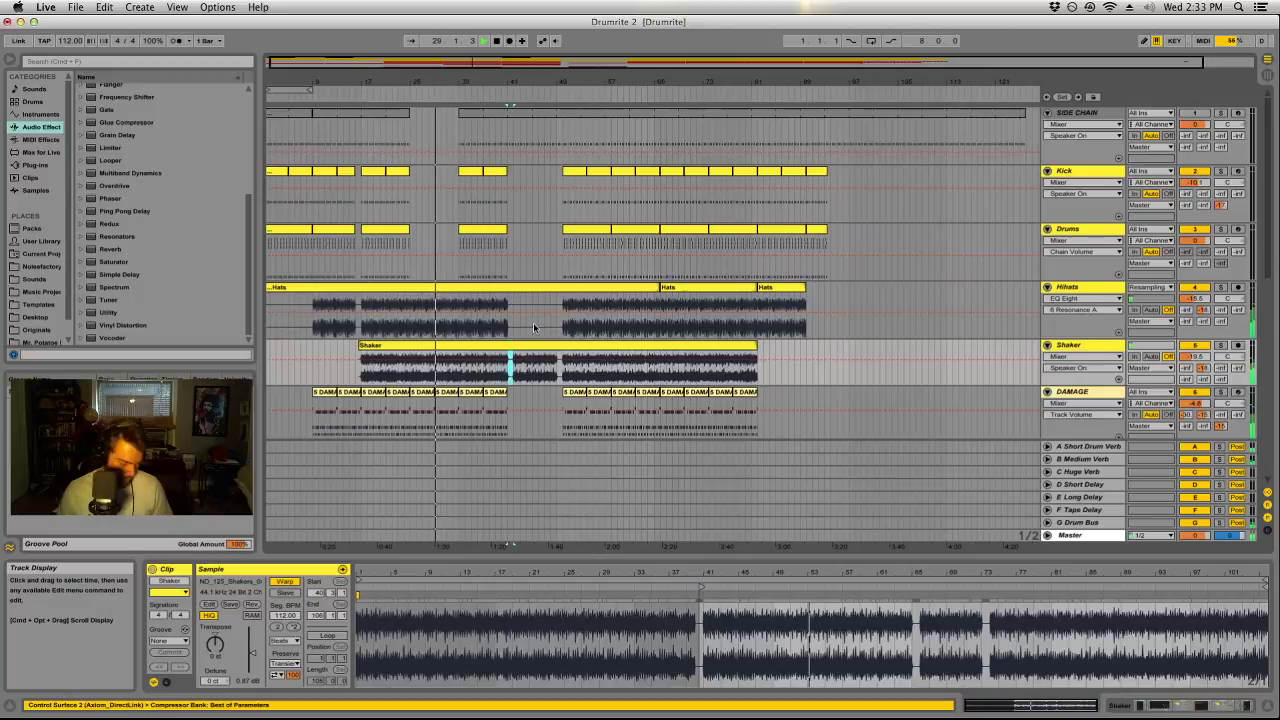
{"action": "key", "text": "super+e"}
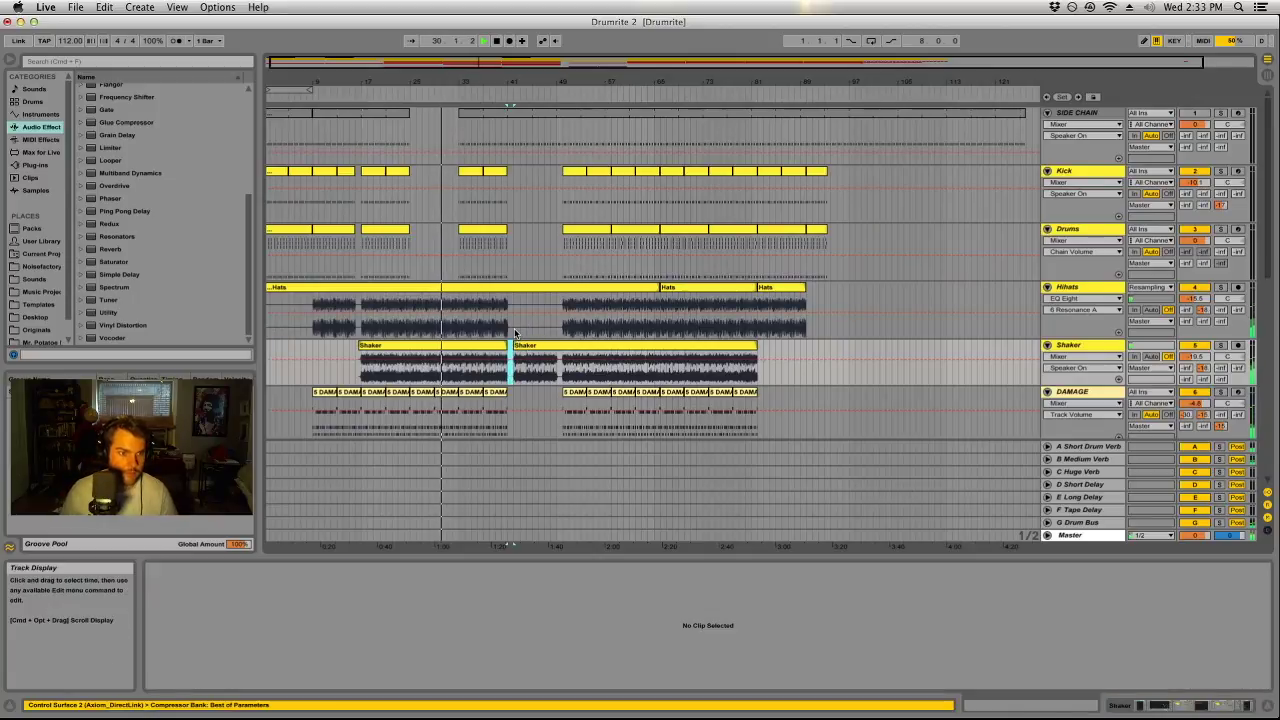
{"action": "left_click", "coordinate": [509, 331]}
{"action": "key", "text": "super+e"}
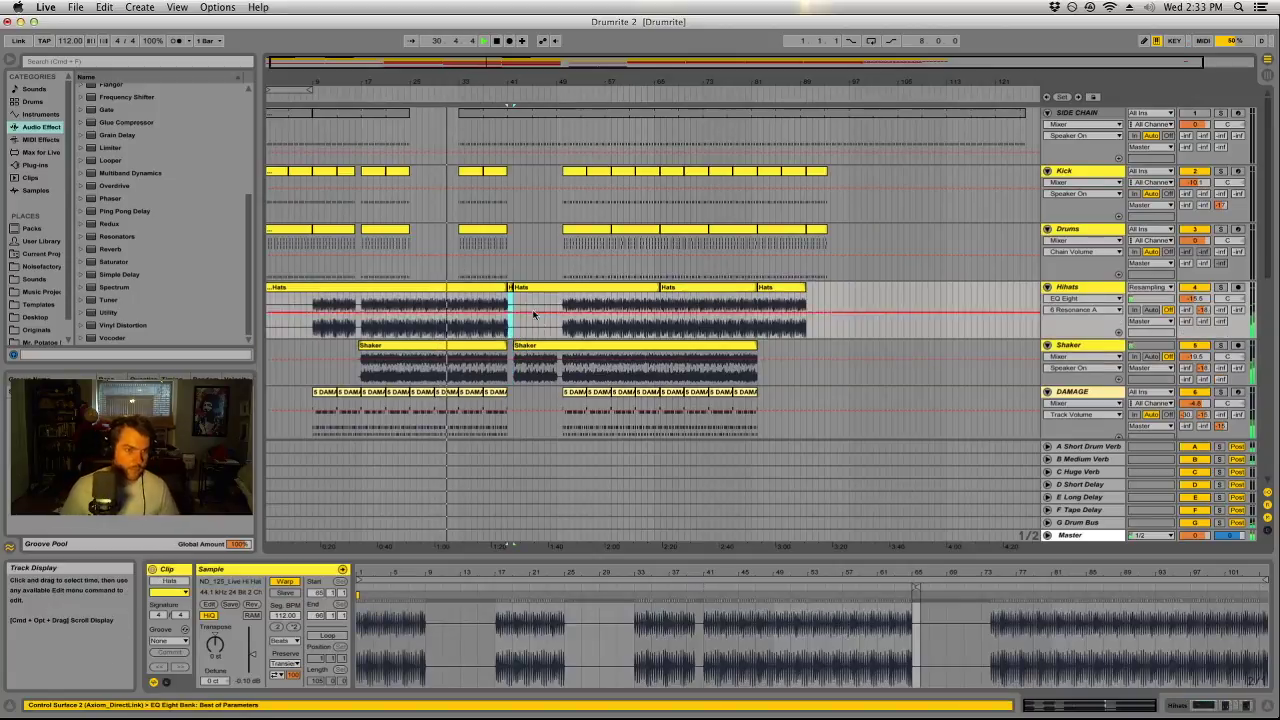
Select everything from 42.1.1 to 93.3.1 from the Kick through Orchestra Hits tracks, and move it one bar earlier to 41.1.1.
{"action": "left_click_drag", "start_coordinate": [513, 320], "coordinate": [660, 320]}
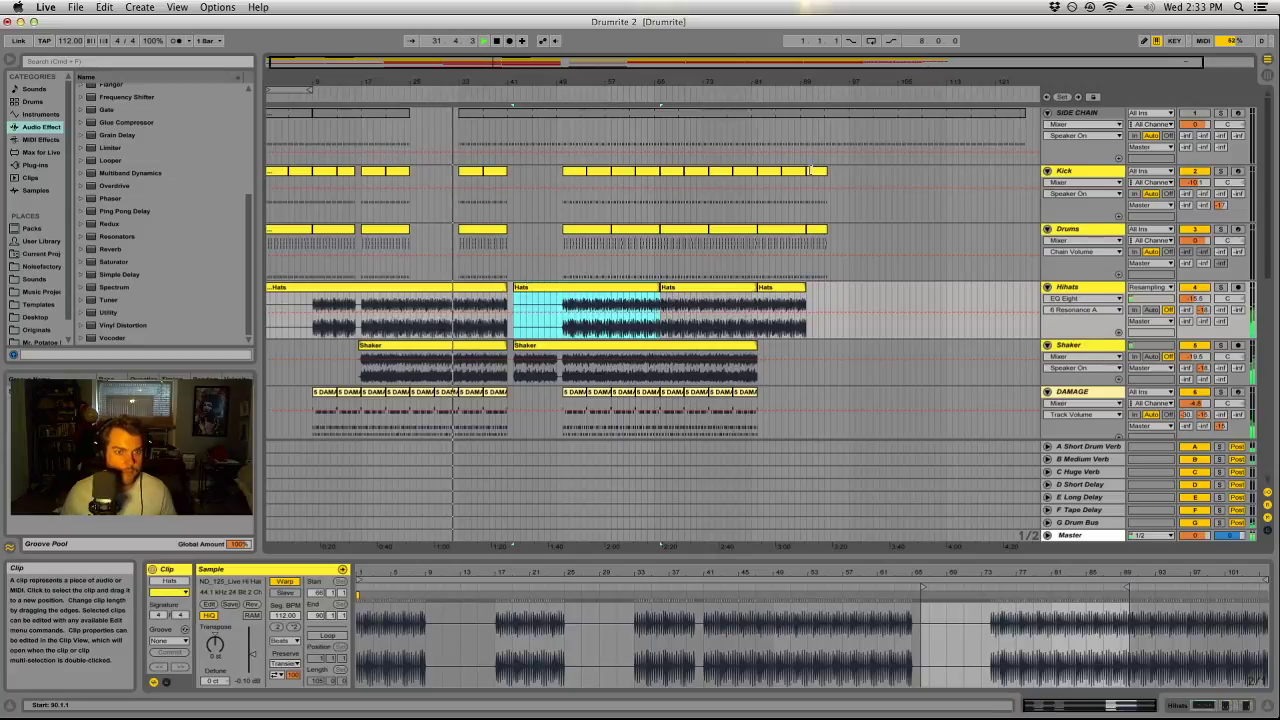
{"action": "left_click_drag", "start_coordinate": [827, 188], "coordinate": [813, 300]}
{"action": "scroll", "coordinate": [813, 271], "scroll_direction": "down", "scroll_amount": 4}
{"action": "key", "text": "super+z"}
{"action": "scroll", "coordinate": [805, 284], "scroll_direction": "up", "scroll_amount": 4}
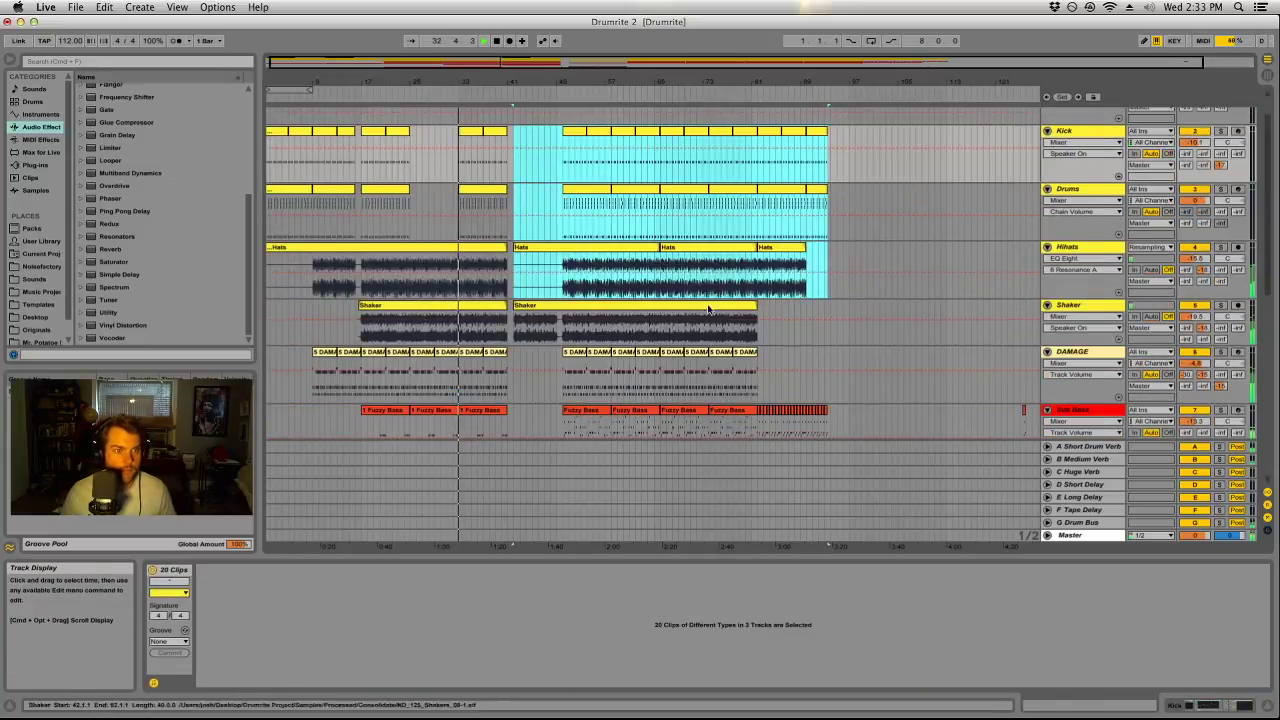
{"action": "scroll", "coordinate": [700, 305], "scroll_direction": "down", "scroll_amount": 10}
{"action": "left_click", "coordinate": [545, 415], "text": "shift"}
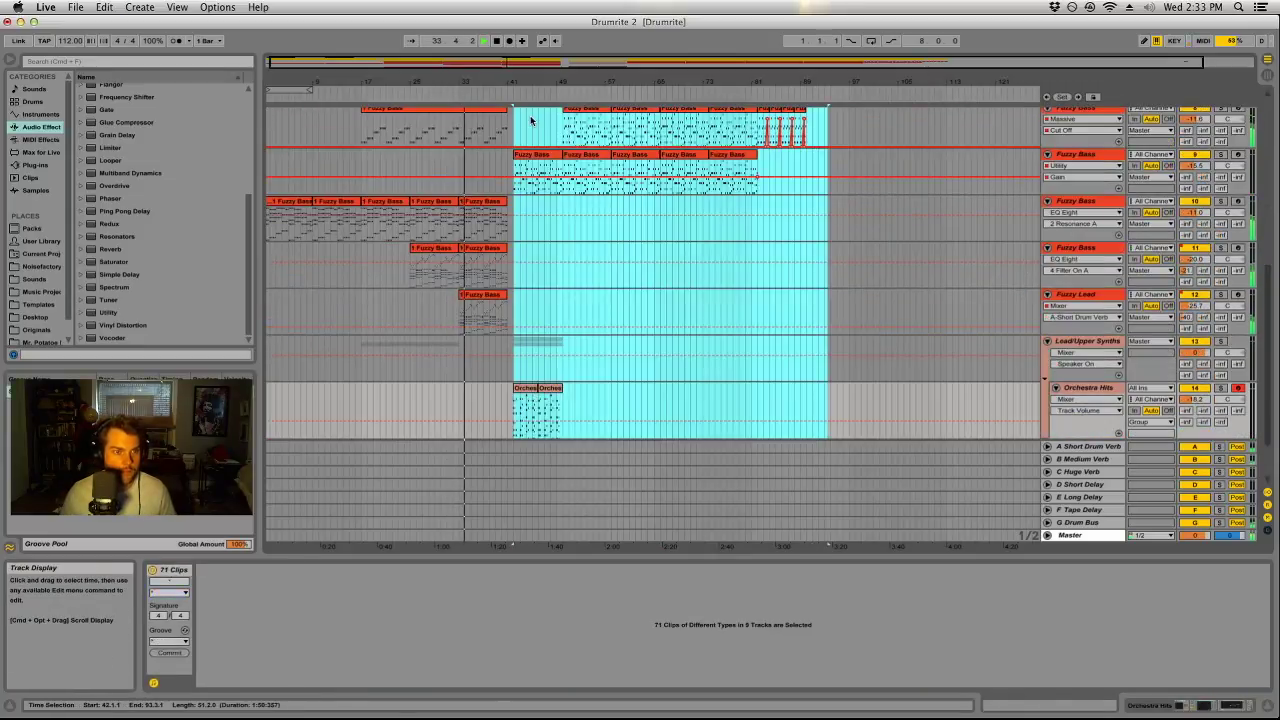
{"action": "left_click_drag", "start_coordinate": [544, 82], "coordinate": [550, 162]}
Play the moved section around bar 41, and play the Fuzzy Bass section from bar 49.
{"action": "left_click", "coordinate": [510, 94]}
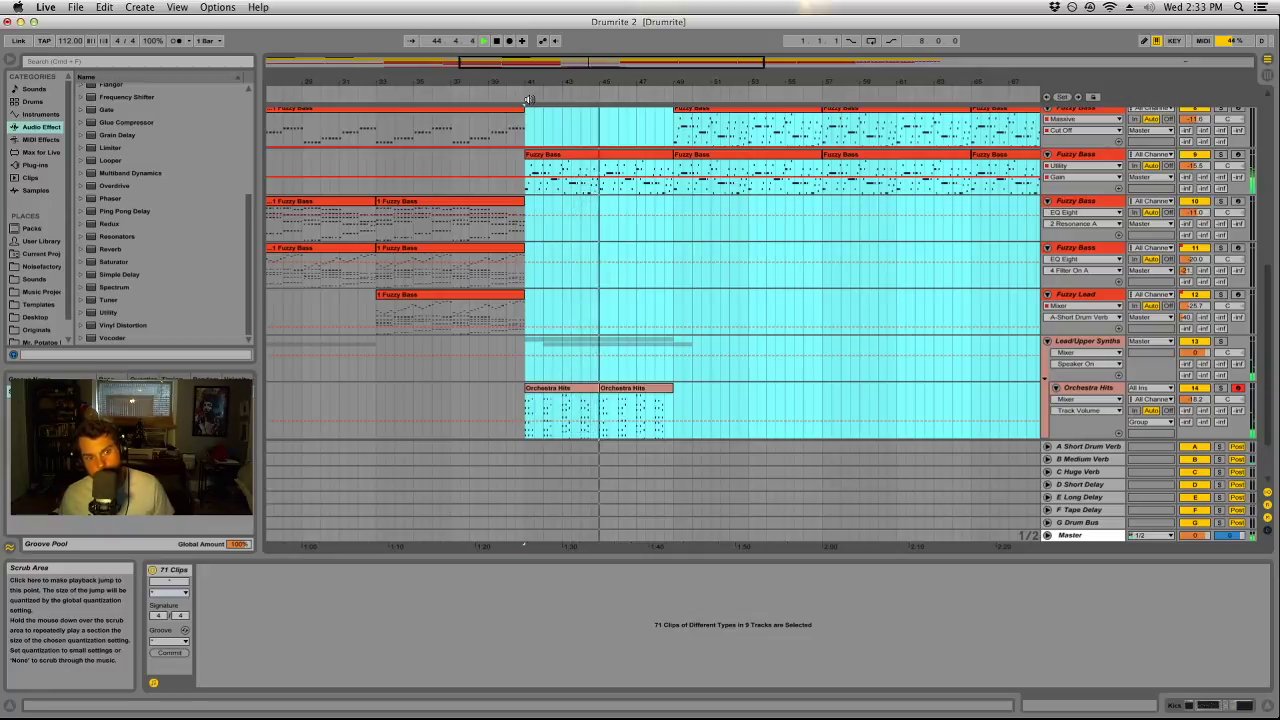
{"action": "key", "text": "space"}
{"action": "scroll", "coordinate": [643, 251], "scroll_direction": "up", "scroll_amount": 2}
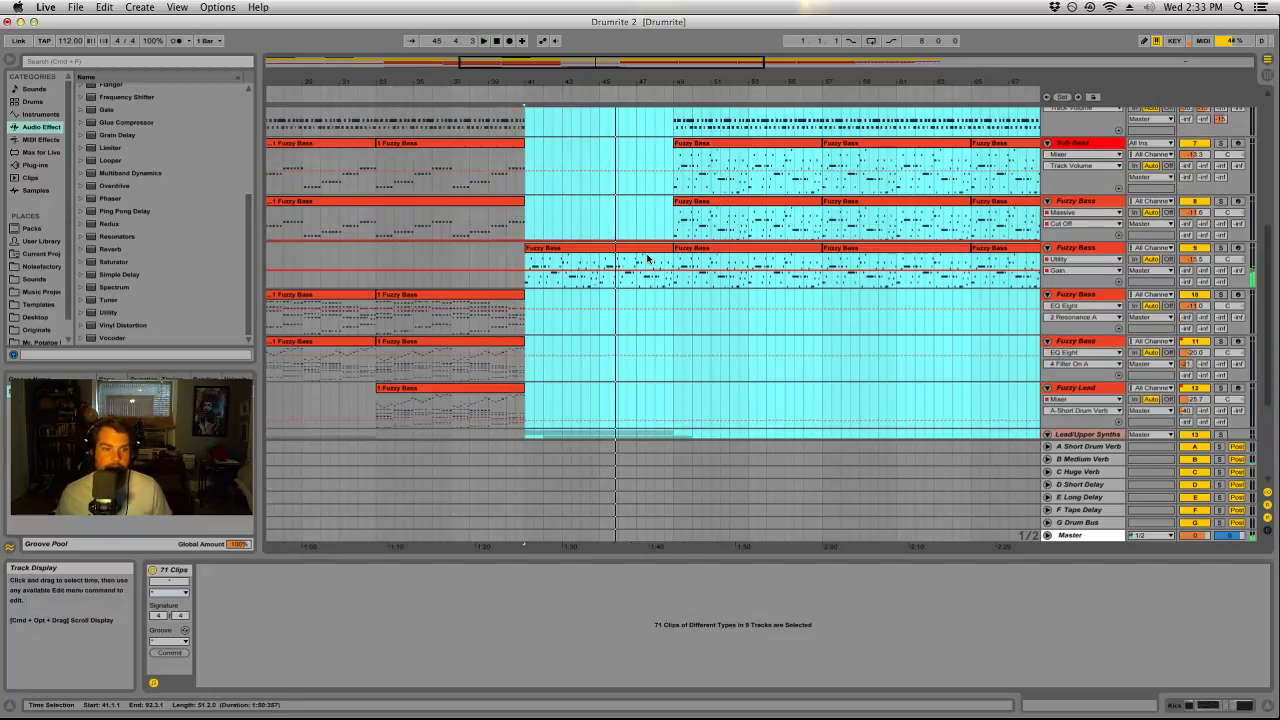
{"action": "left_click", "coordinate": [703, 203]}
{"action": "key", "text": "space"}
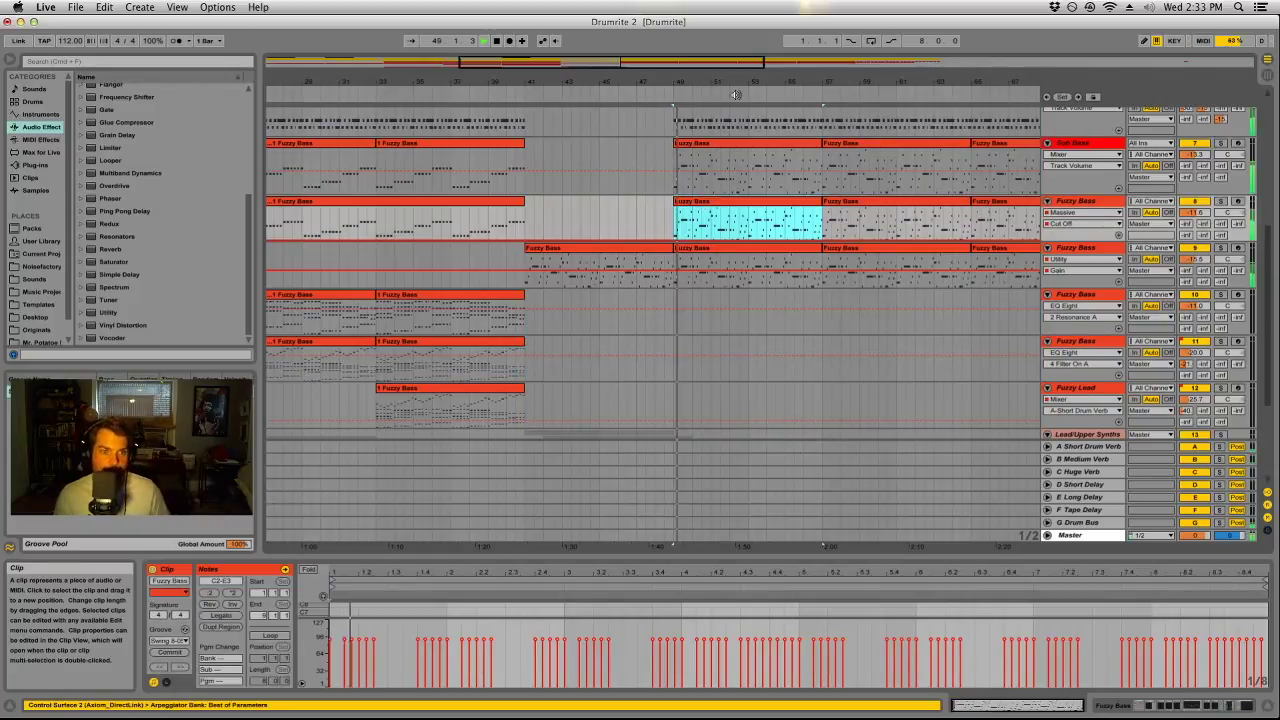
{"action": "left_click_drag", "start_coordinate": [740, 80], "coordinate": [740, 62]}
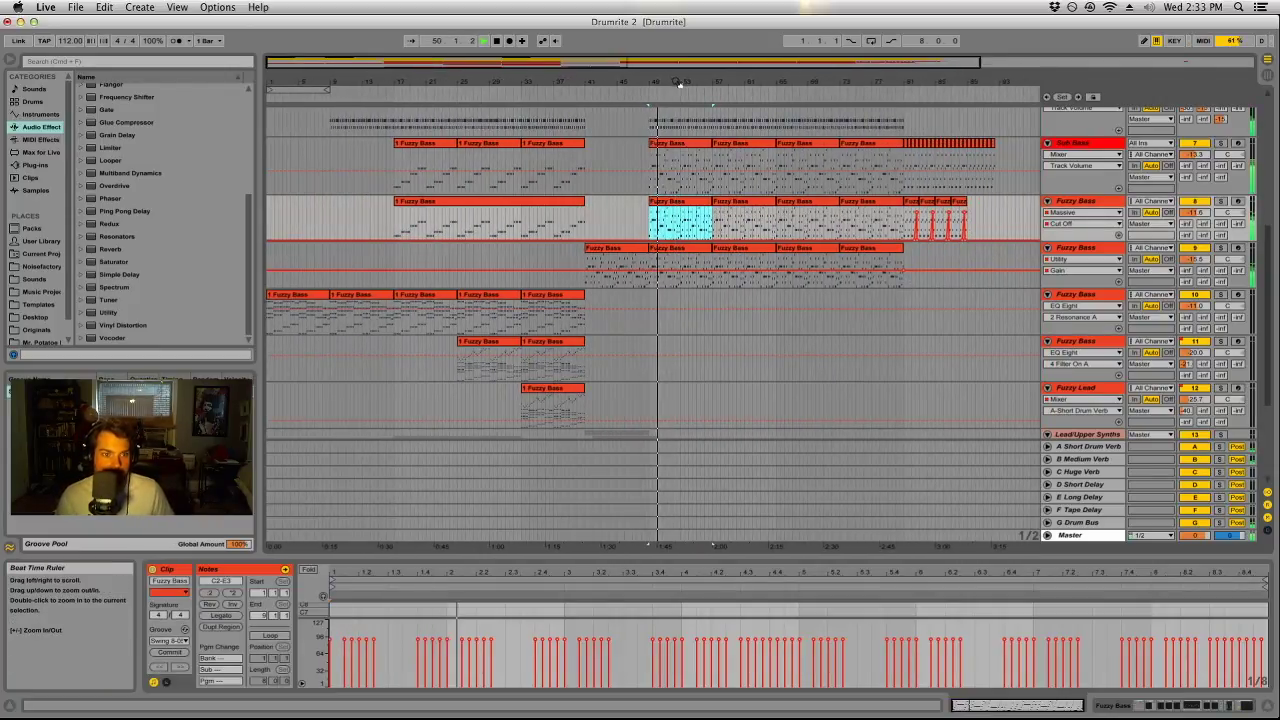
{"action": "key", "text": "space"}
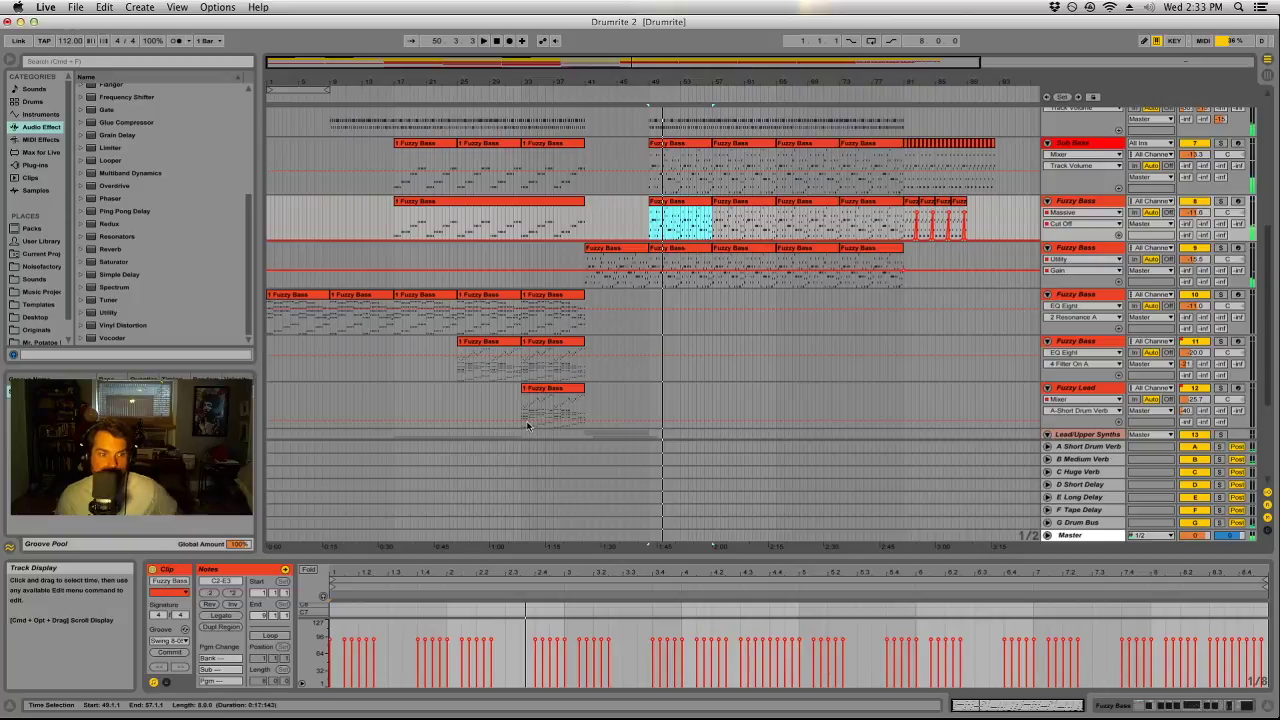
Select the track 10 Fuzzy Bass clip at bar 25 and play the arrangement from there.
{"action": "mouse_move", "coordinate": [543, 680]}
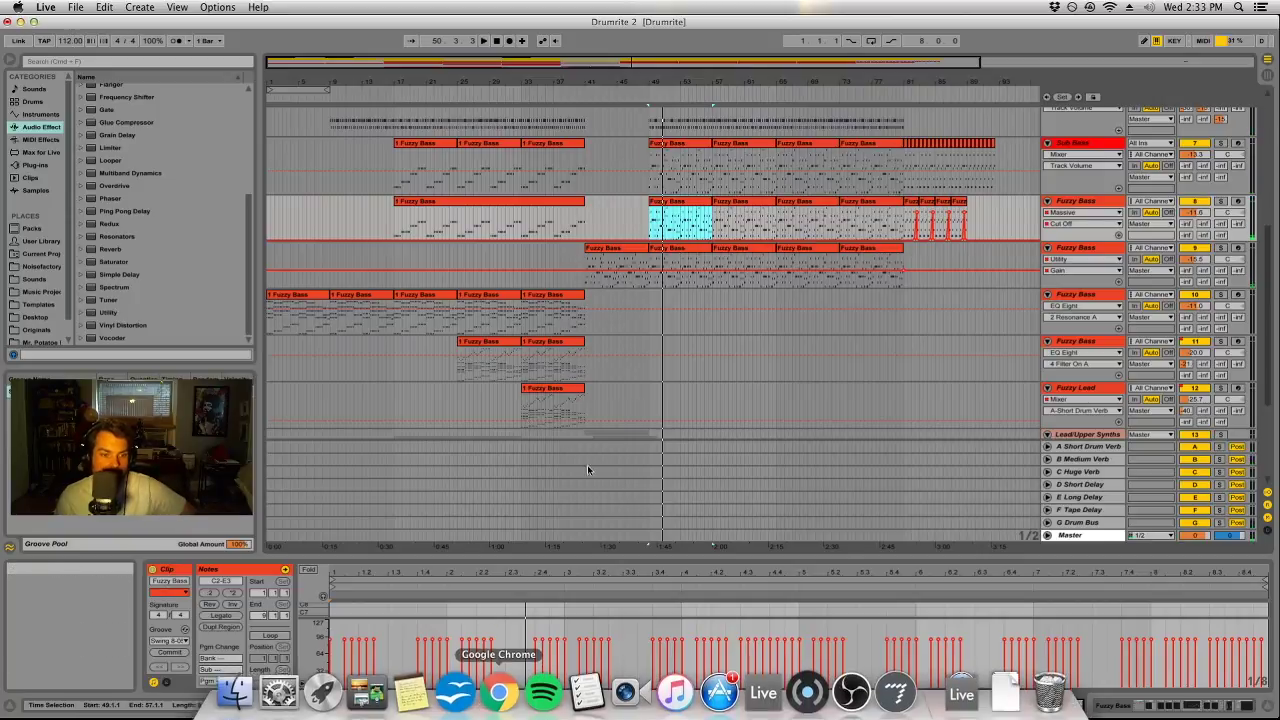
{"action": "left_click", "coordinate": [470, 315]}
{"action": "left_click", "coordinate": [490, 297]}
{"action": "key", "text": "space"}
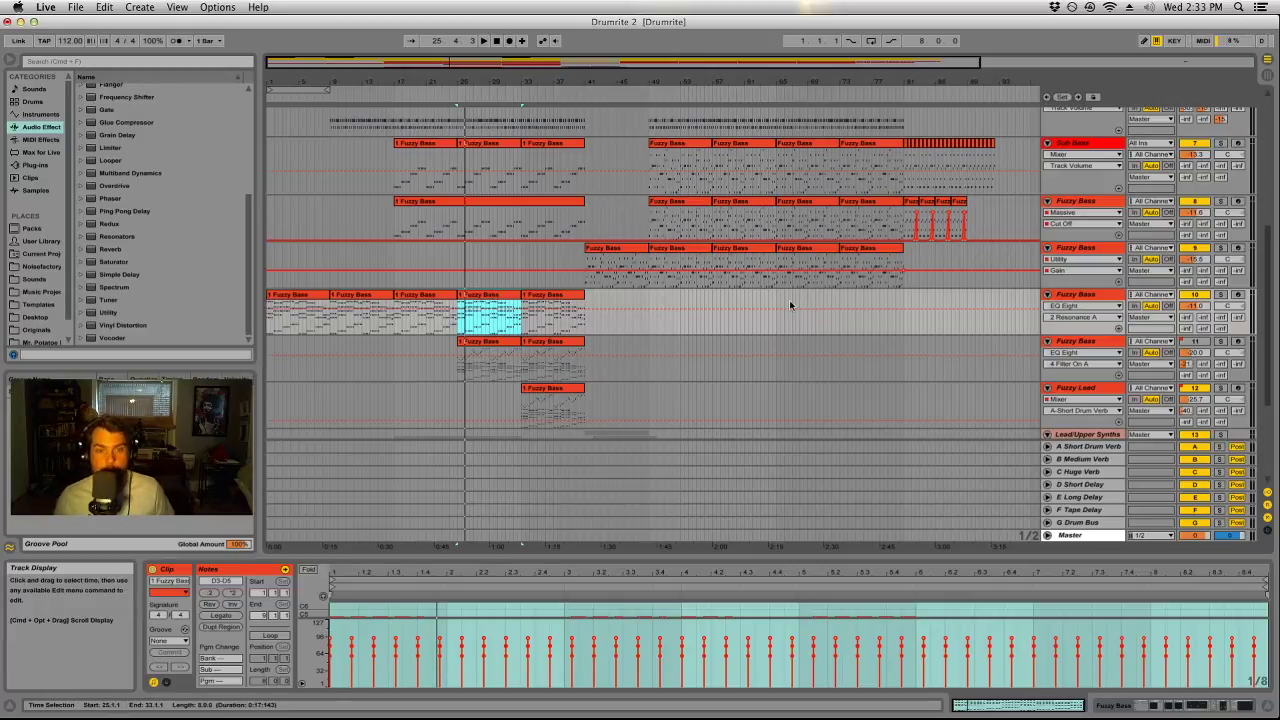
Play the Fuzzy Bass clip at bar 81, and compare the bass clips at bars 41 and 49 with the track 8 clip at bar 17.
{"action": "left_click", "coordinate": [612, 255]}
{"action": "scroll", "coordinate": [605, 342], "scroll_direction": "up", "scroll_amount": 2}
{"action": "scroll", "coordinate": [605, 342], "scroll_direction": "up", "scroll_amount": 2}
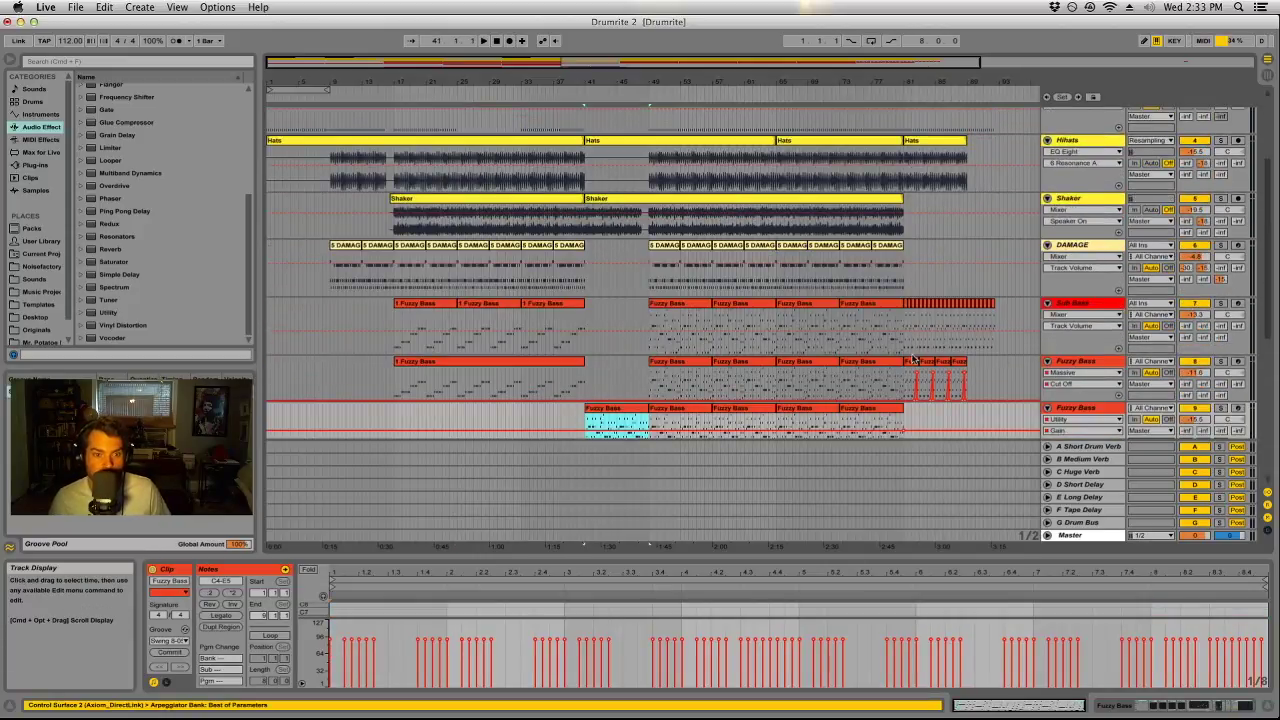
{"action": "left_click", "coordinate": [914, 362]}
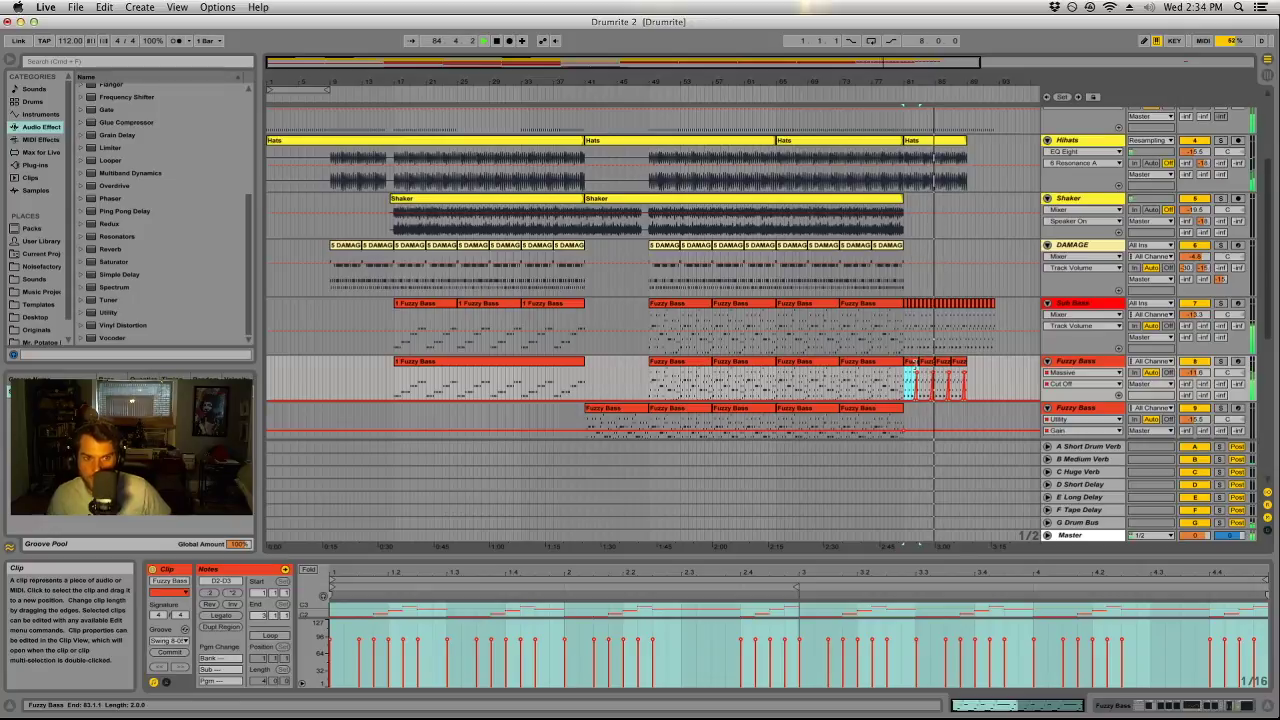
{"action": "key", "text": "space"}
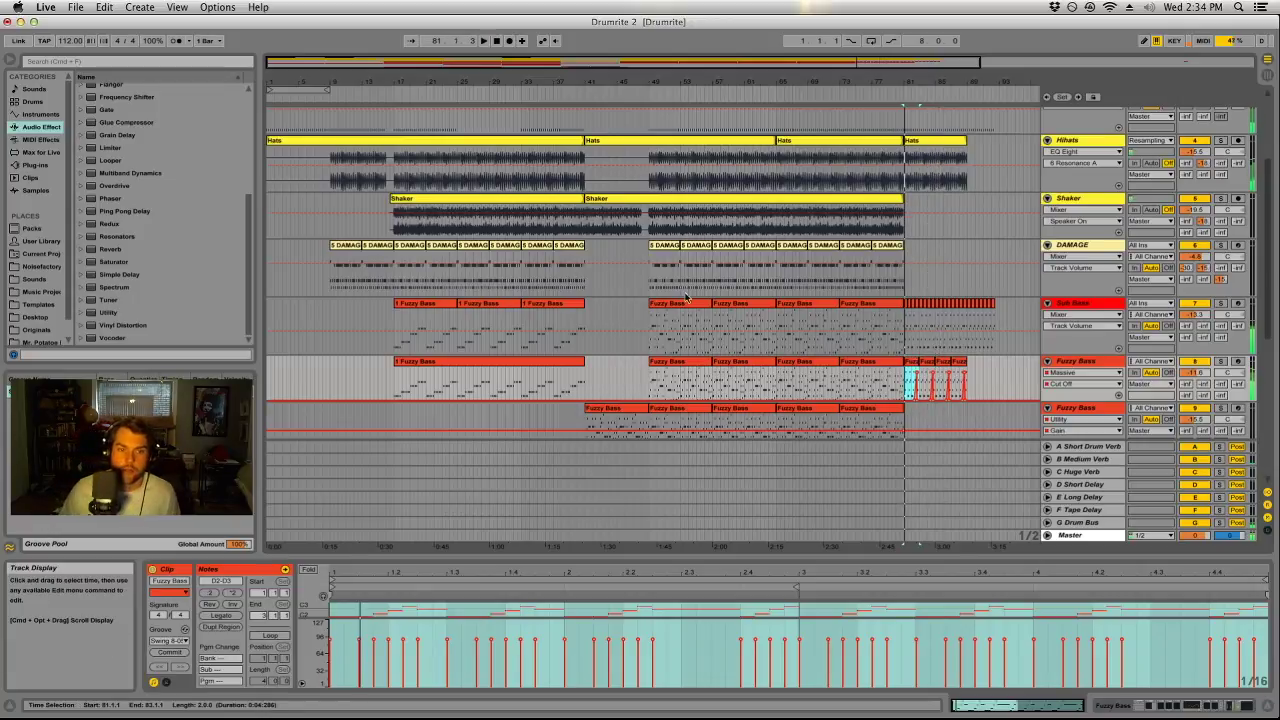
{"action": "left_click", "coordinate": [700, 312]}
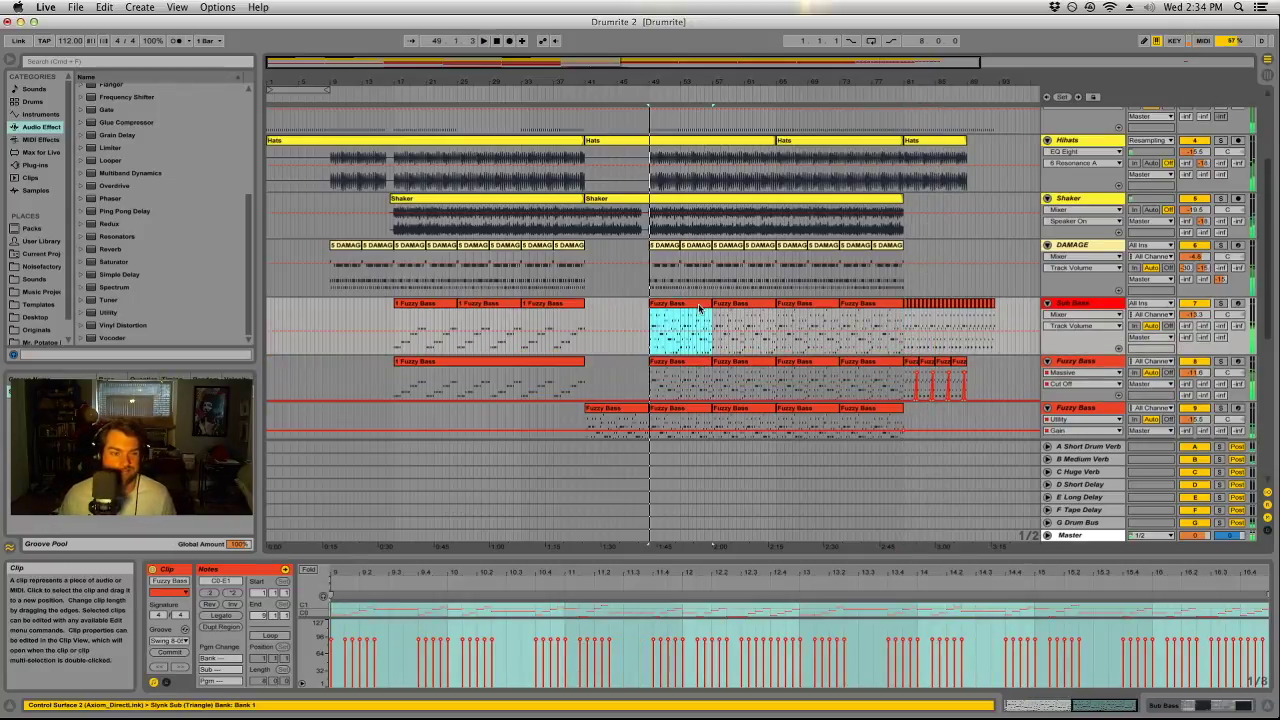
{"action": "left_click", "coordinate": [615, 411]}
{"action": "key", "text": "space"}
{"action": "left_click", "coordinate": [435, 366]}
{"action": "key", "text": "space"}
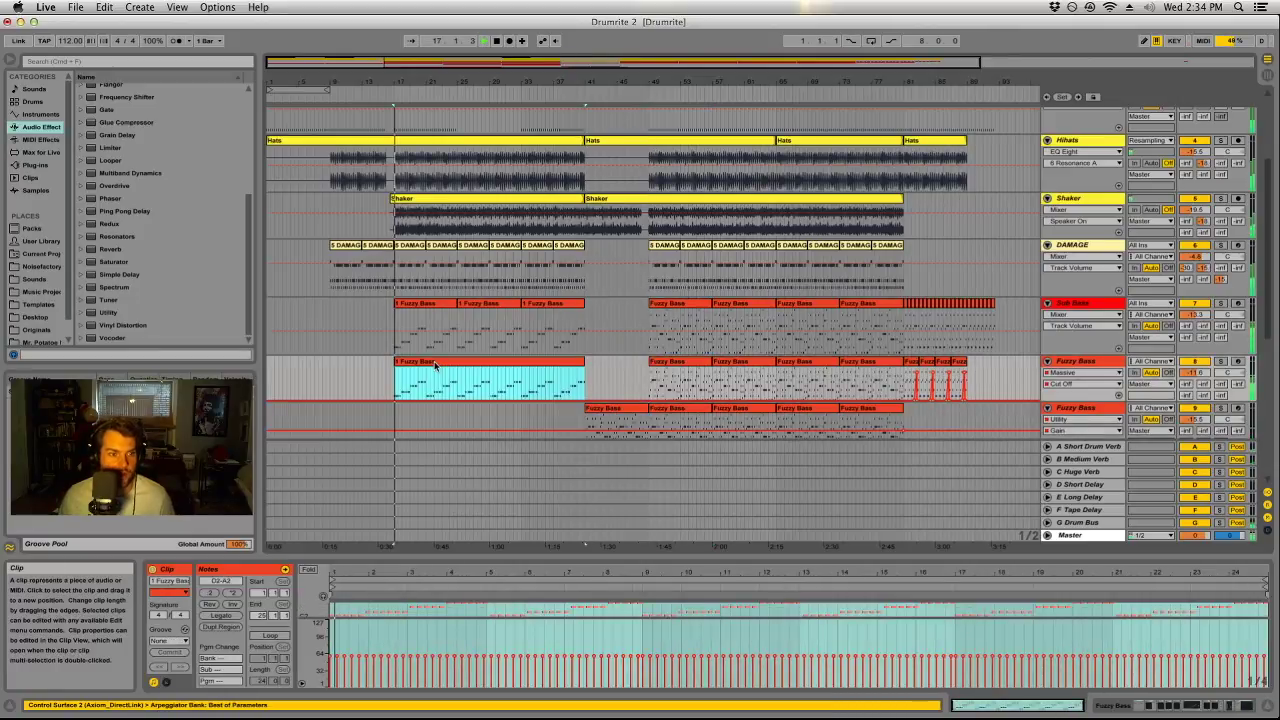
Select all clips from bar 41 to the end, from the Kick track down through the bass tracks, and delete them.
{"action": "scroll", "coordinate": [560, 340], "scroll_direction": "down", "scroll_amount": 6}
{"action": "scroll", "coordinate": [690, 300], "scroll_direction": "up", "scroll_amount": 2}
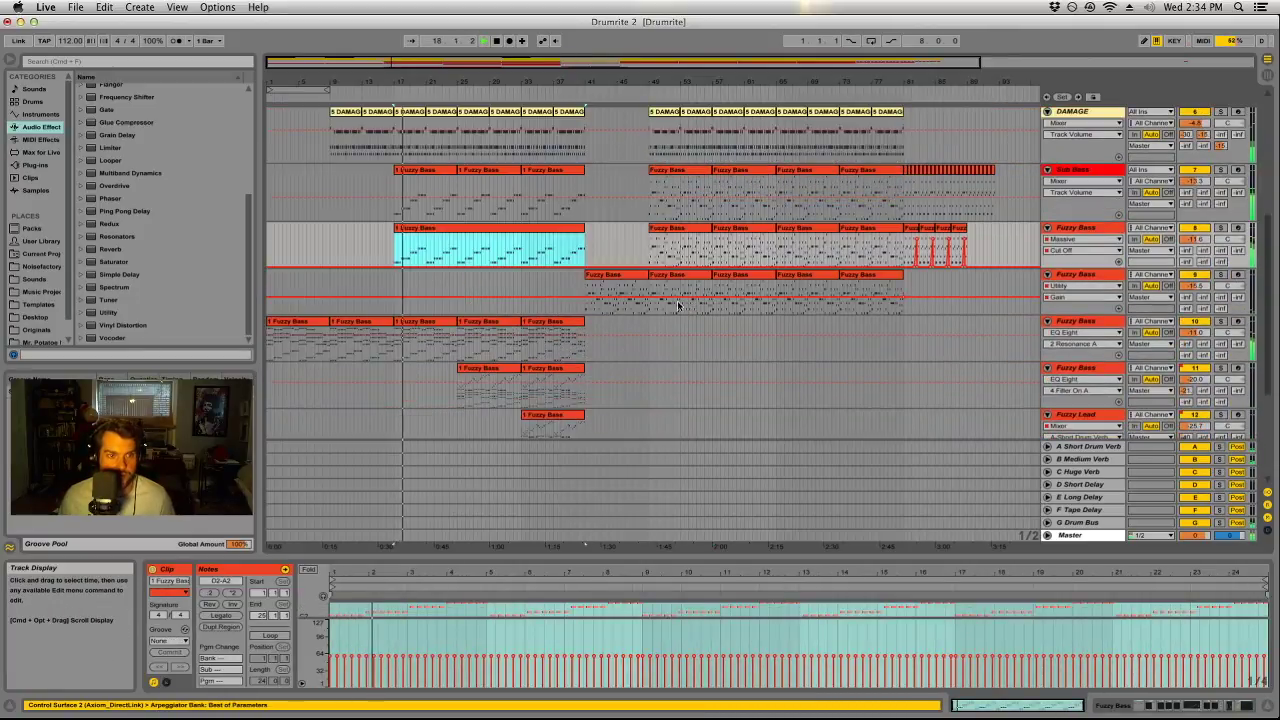
{"action": "scroll", "coordinate": [640, 300], "scroll_direction": "up", "scroll_amount": 5}
{"action": "key", "text": "space"}
{"action": "left_click", "coordinate": [983, 175], "text": "shift"}
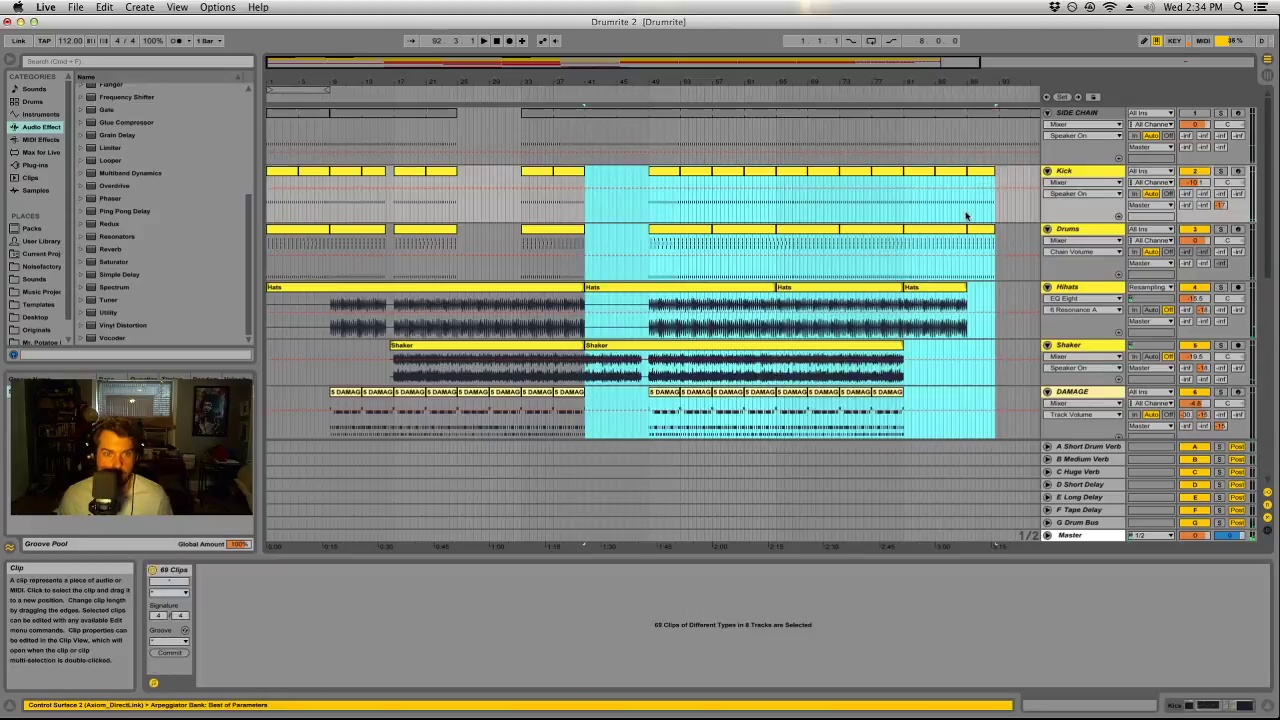
{"action": "scroll", "coordinate": [900, 250], "scroll_direction": "down", "scroll_amount": 6}
Delete the remaining Orchestra Hits and Top Lead clips from bar 41 onward.
{"action": "left_click", "coordinate": [617, 334]}
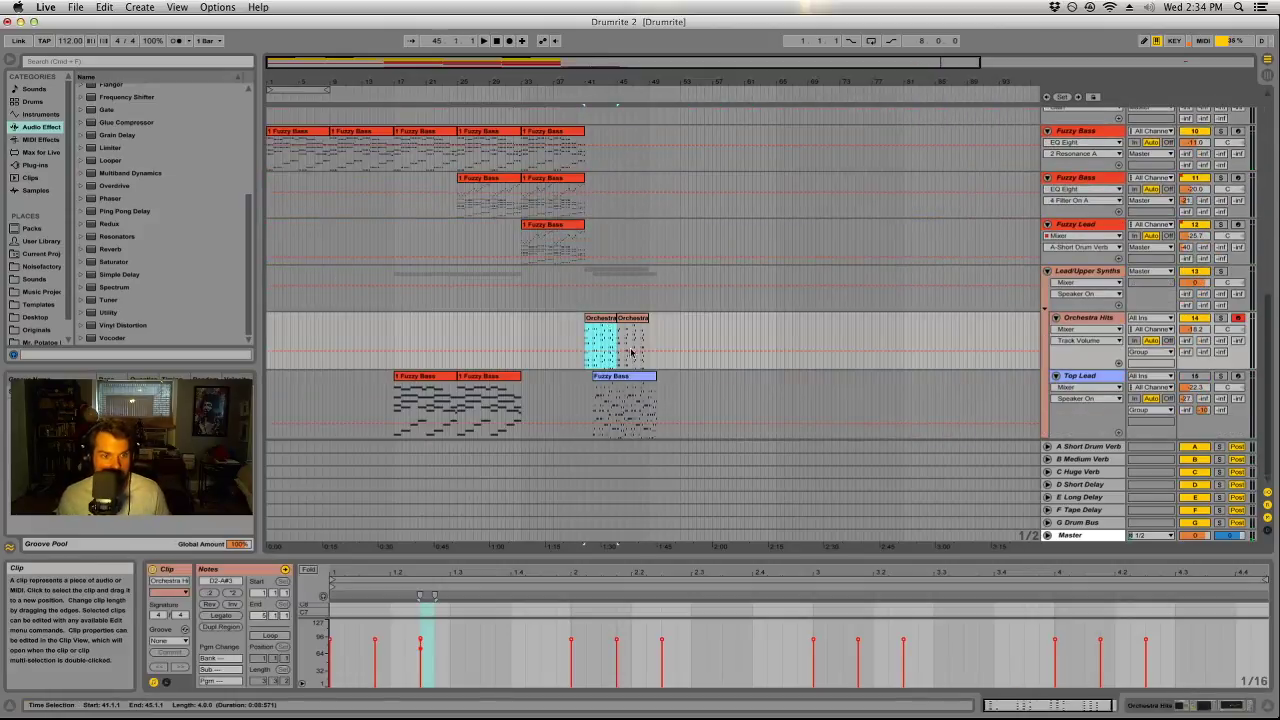
{"action": "left_click", "coordinate": [629, 372], "text": "shift"}
{"action": "key", "text": "Delete"}
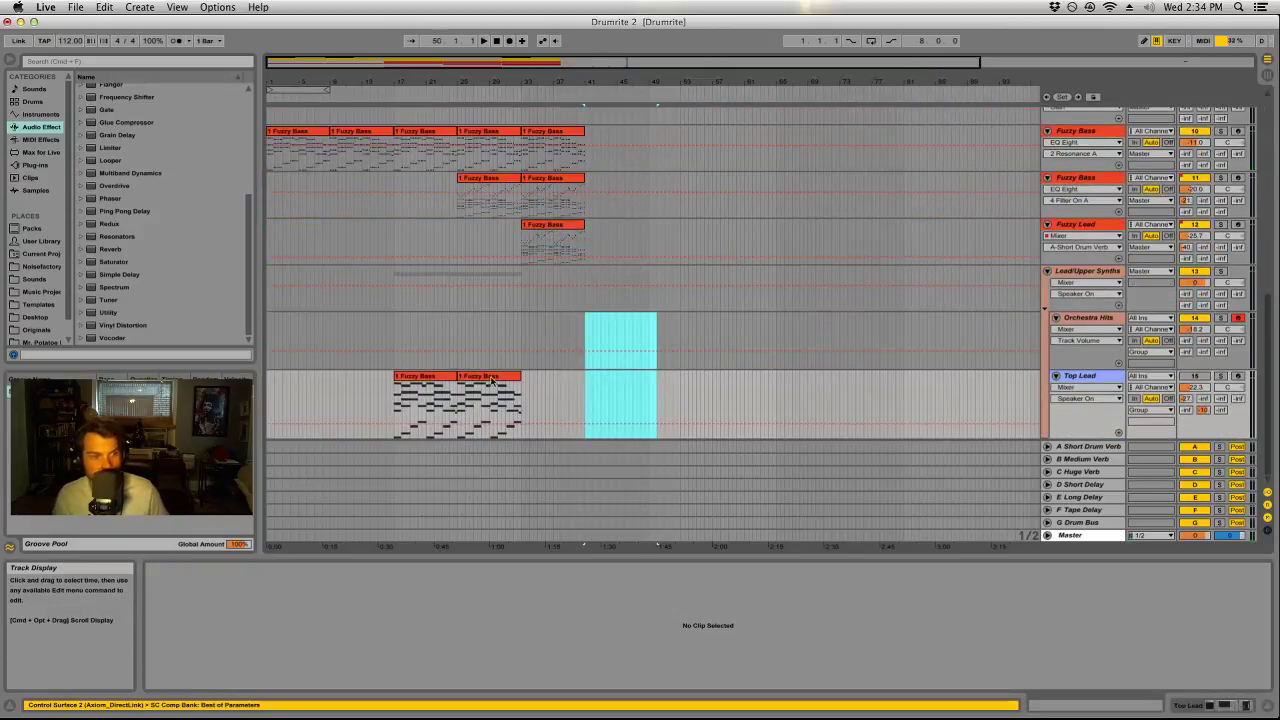
Play from bar 17 and try a copy of the Top Lead clip on the Orchestra Hits track, deleting that copy.
{"action": "left_click", "coordinate": [437, 372]}
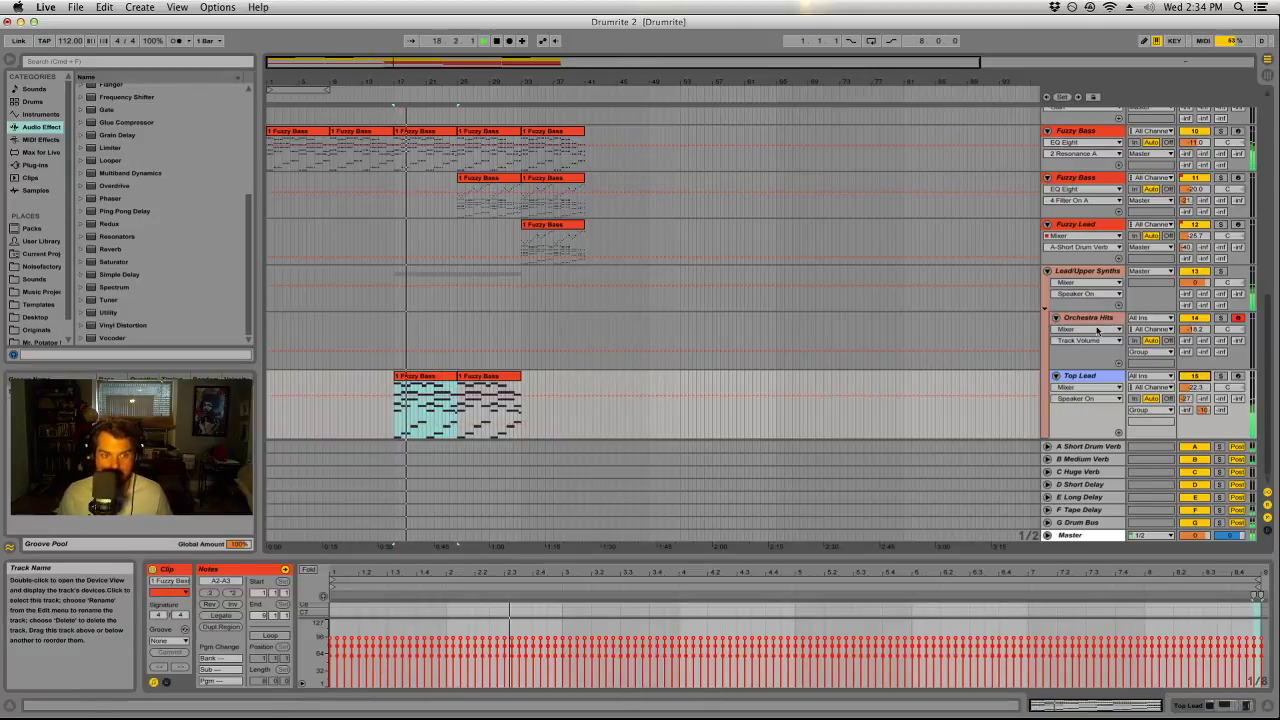
{"action": "left_click_drag", "start_coordinate": [425, 410], "coordinate": [424, 371]}
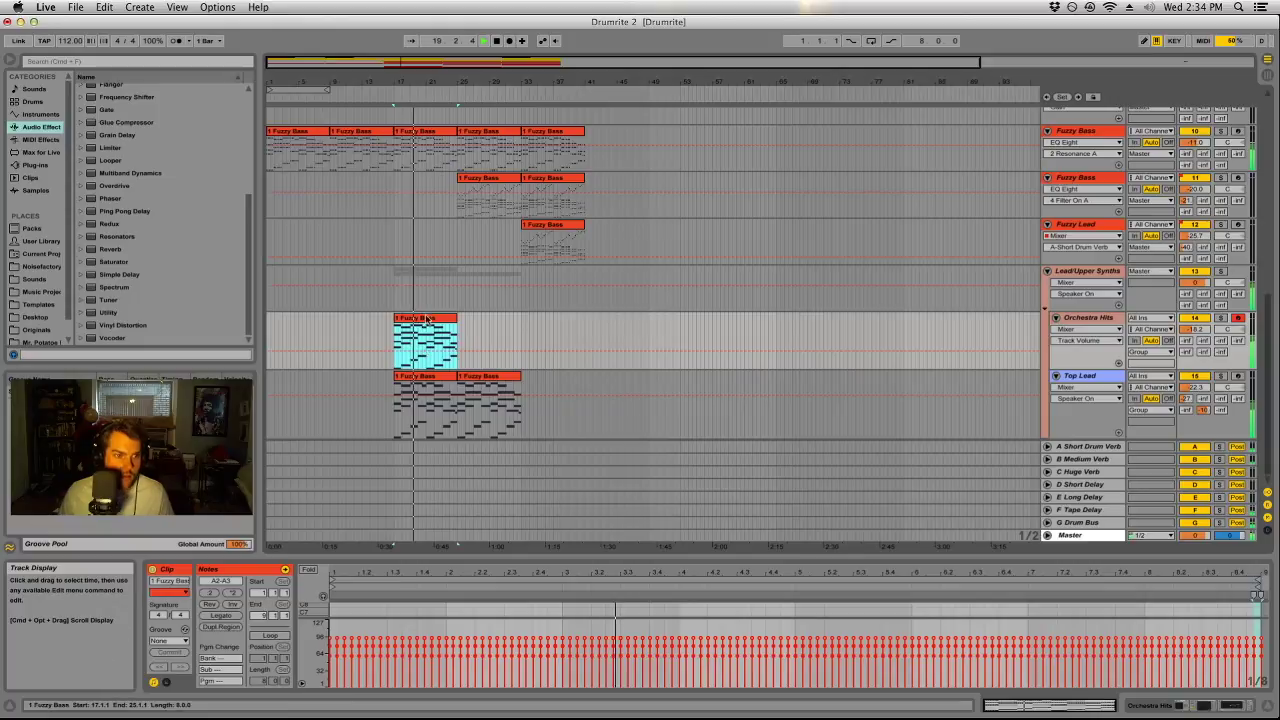
{"action": "key", "text": "Delete"}
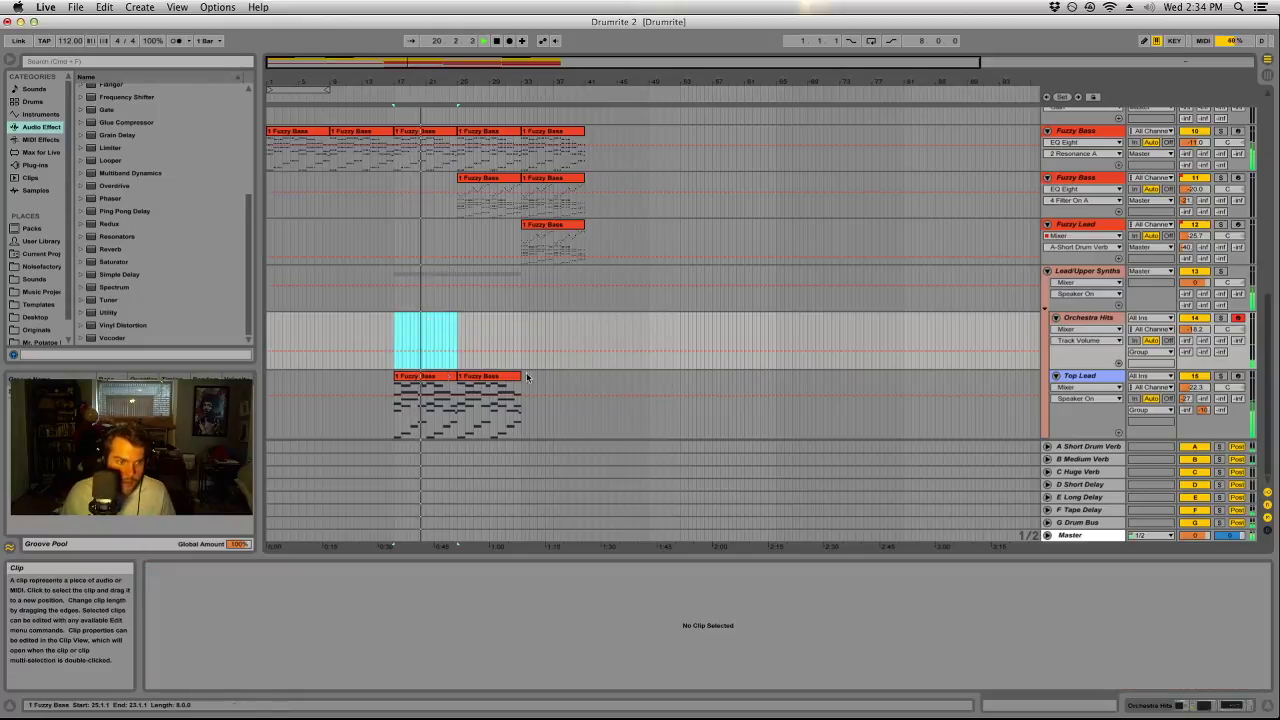
Lower the Top Lead's Auto Filter frequency automation across bars 17 to 25, and ramp it down to about 208 Hz at bar 33.
{"action": "left_click", "coordinate": [450, 430]}
{"action": "left_click_drag", "start_coordinate": [450, 605], "coordinate": [450, 625]}
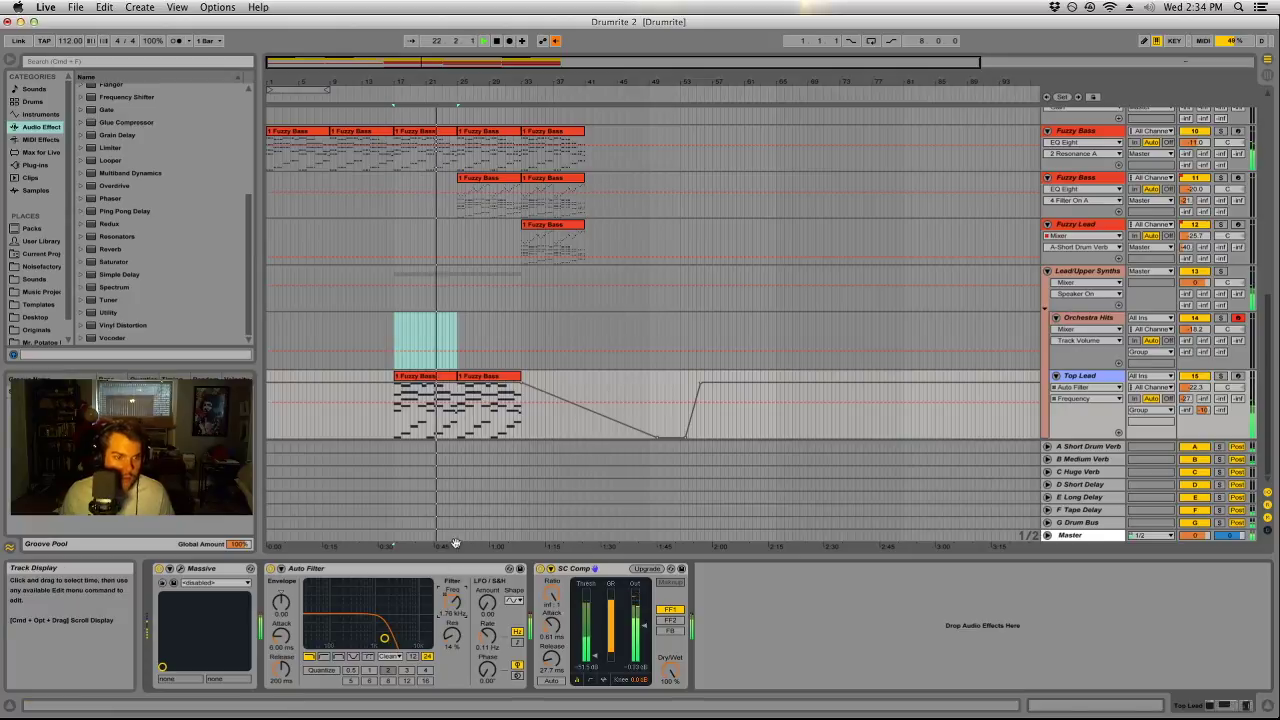
{"action": "left_click", "coordinate": [555, 40]}
{"action": "key", "text": "Down"}
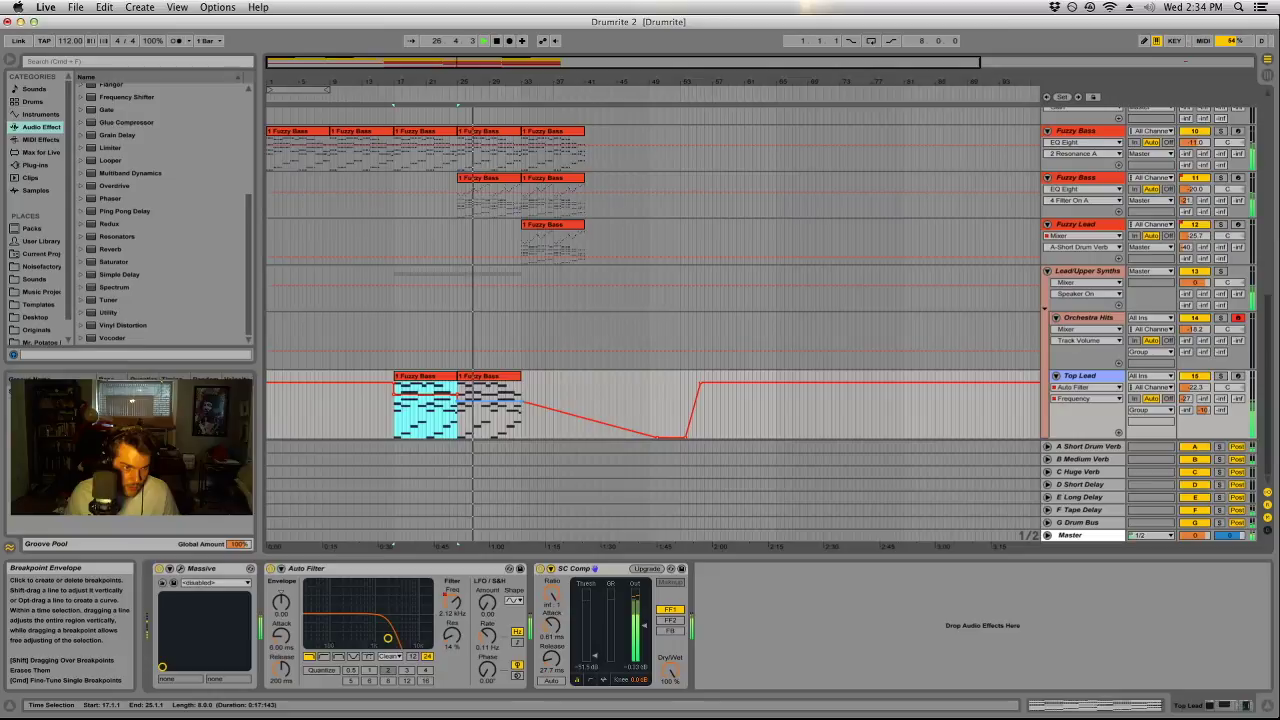
{"action": "left_click", "coordinate": [516, 405]}
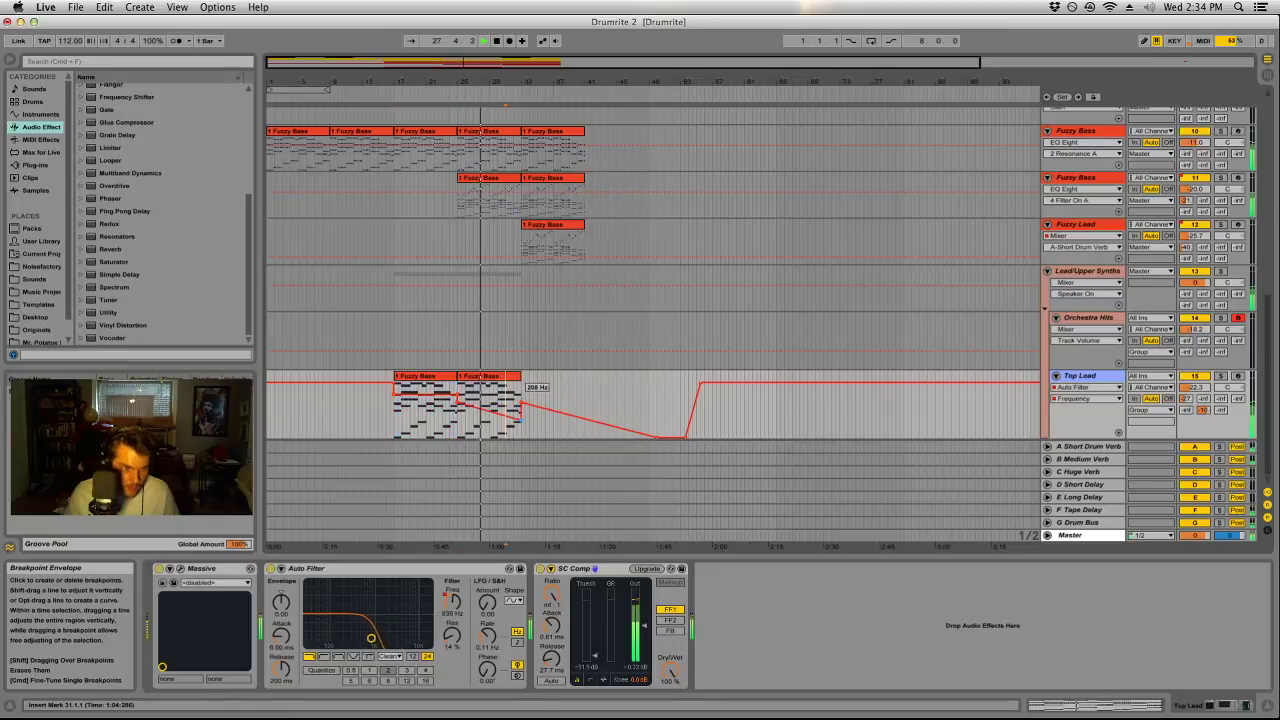
Copy the Top Lead clip from bar 17 to bar 33, and set the Top Lead track volume to -21.6 dB.
{"action": "left_click_drag", "start_coordinate": [435, 393], "coordinate": [566, 393]}
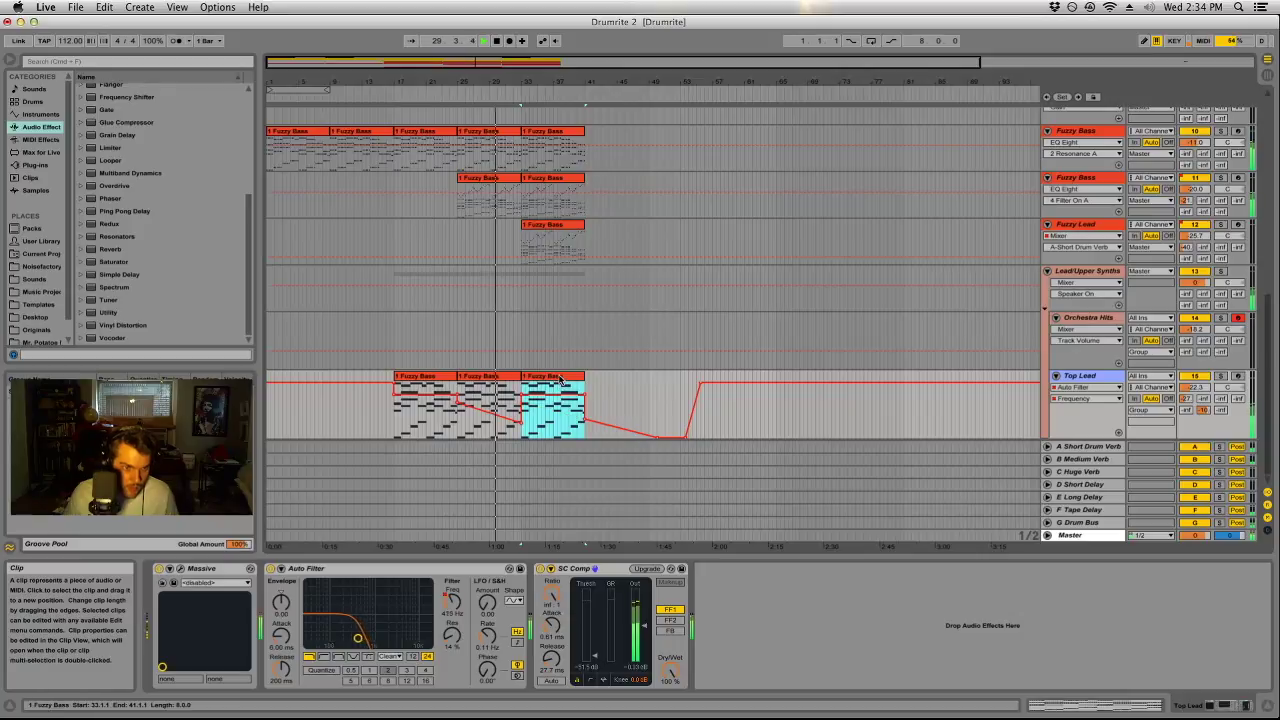
{"action": "left_click", "coordinate": [578, 349]}
{"action": "scroll", "coordinate": [578, 360], "scroll_direction": "up", "scroll_amount": 10}
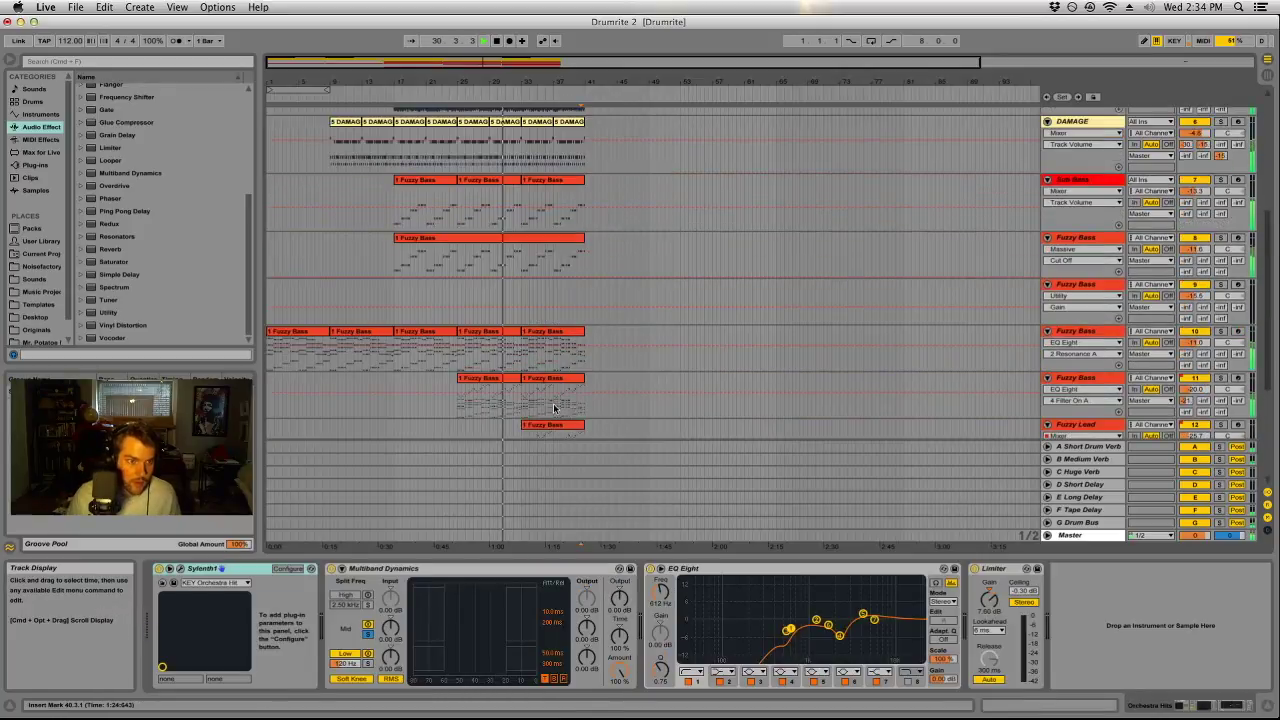
{"action": "scroll", "coordinate": [557, 387], "scroll_direction": "up", "scroll_amount": 5}
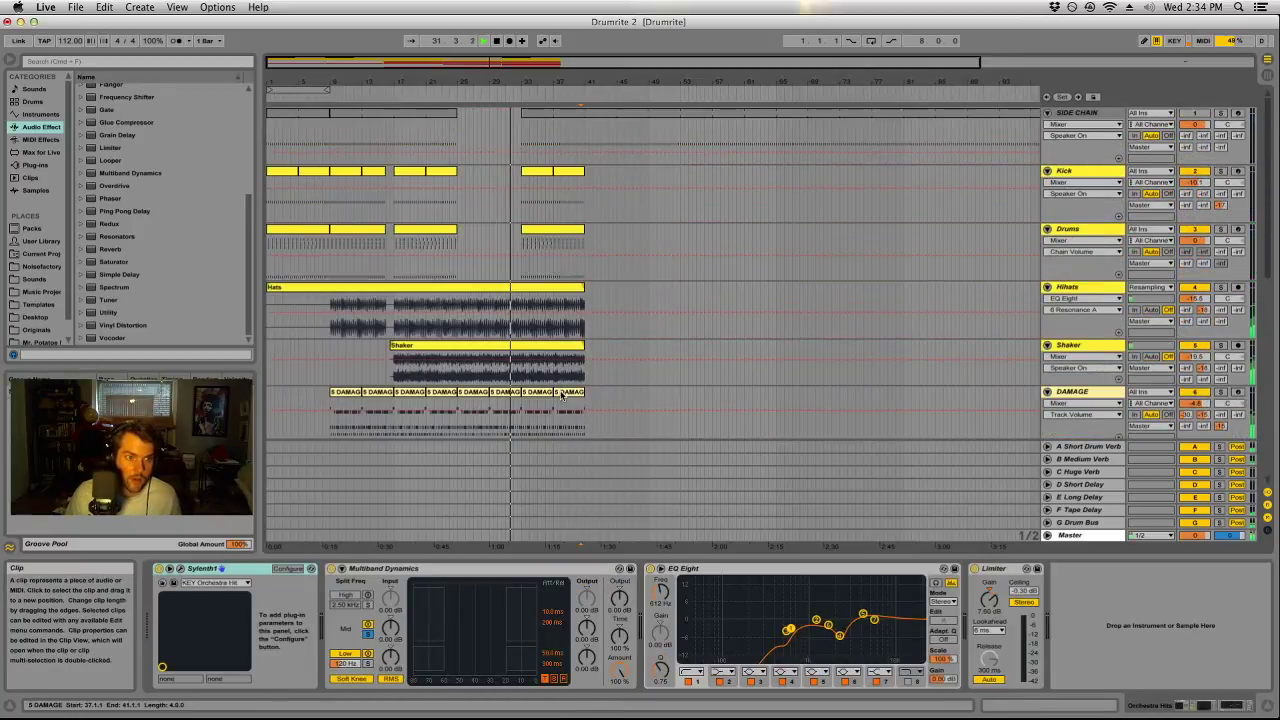
{"action": "scroll", "coordinate": [521, 136], "scroll_direction": "down", "scroll_amount": 3}
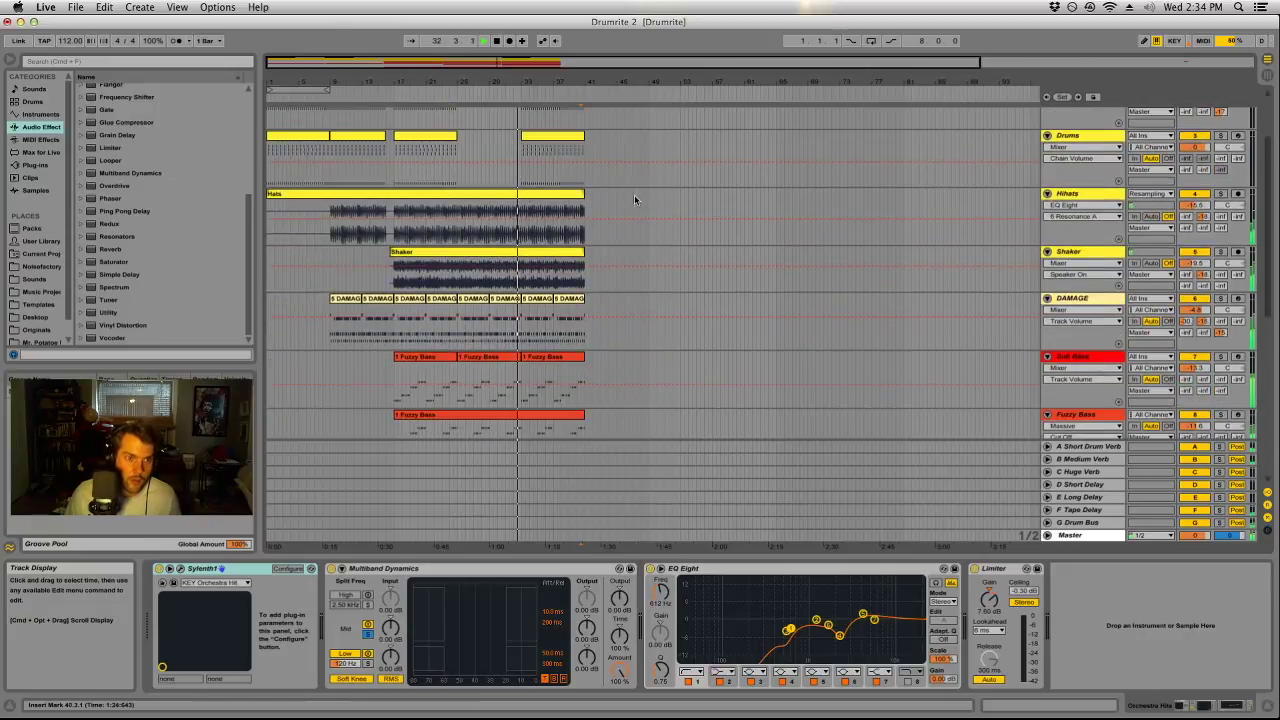
{"action": "left_click", "coordinate": [702, 198]}
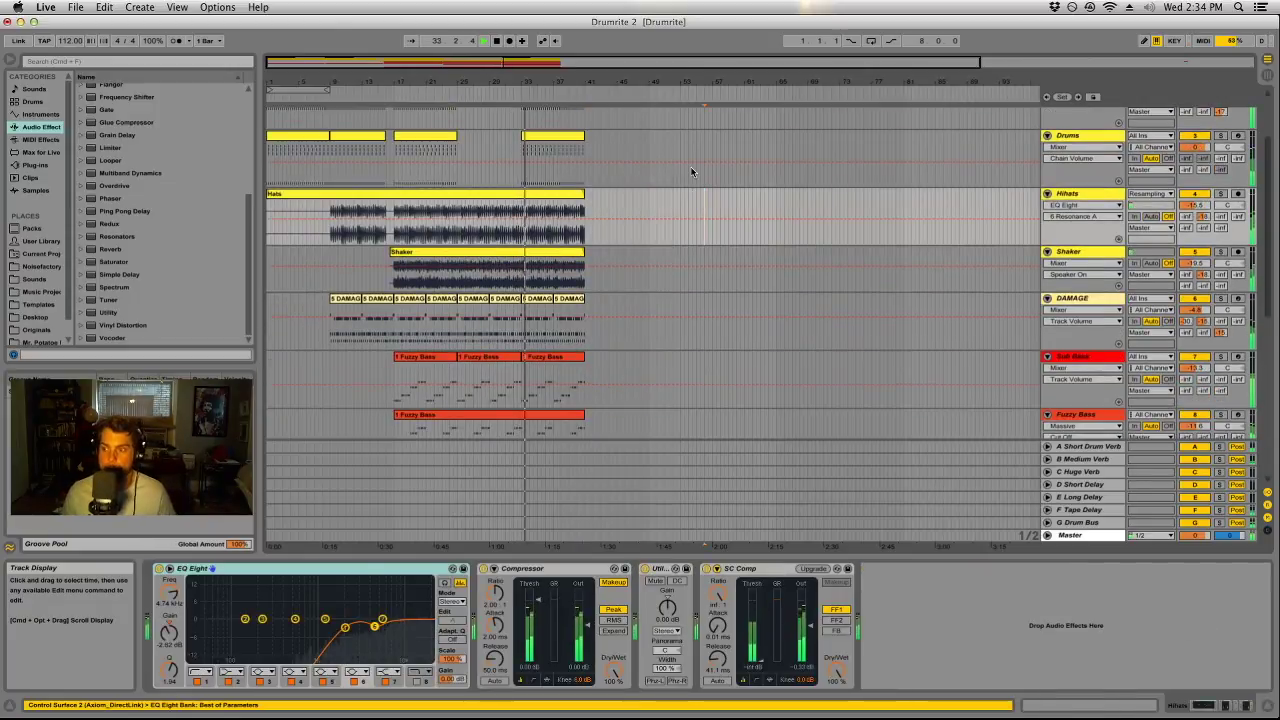
{"action": "scroll", "coordinate": [684, 330], "scroll_direction": "down", "scroll_amount": 10}
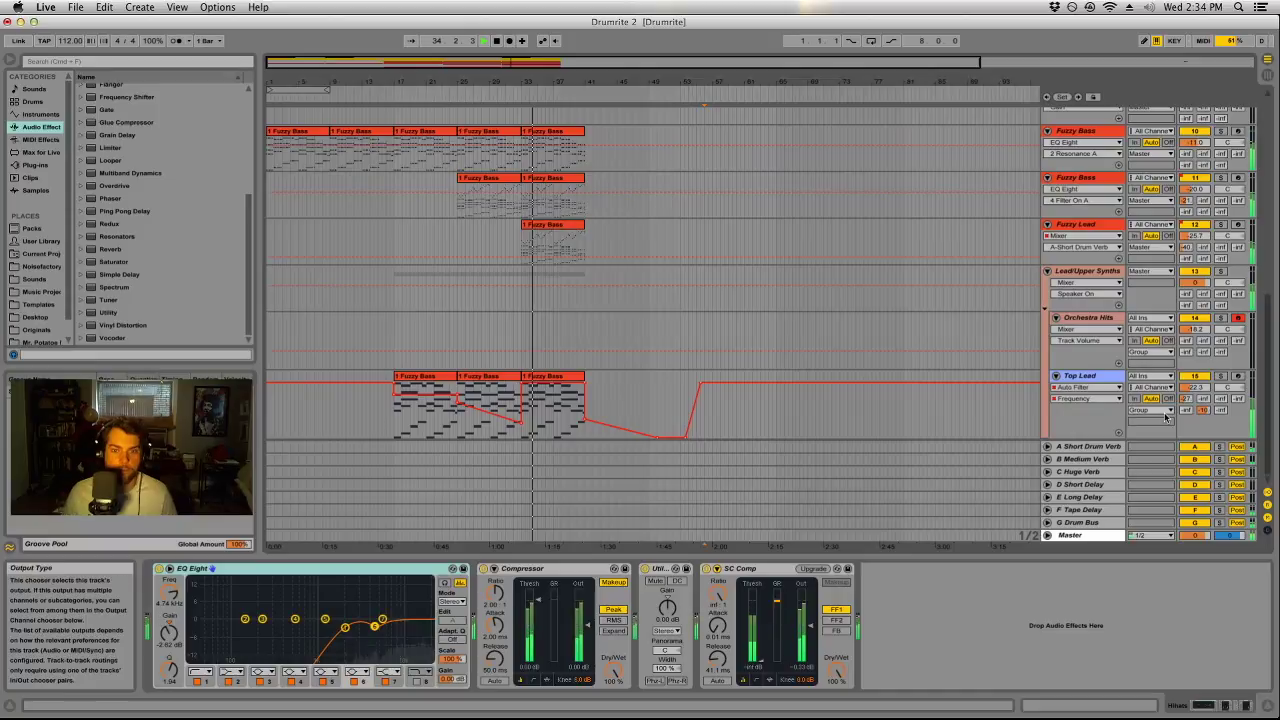
{"action": "left_click", "coordinate": [1195, 387]}
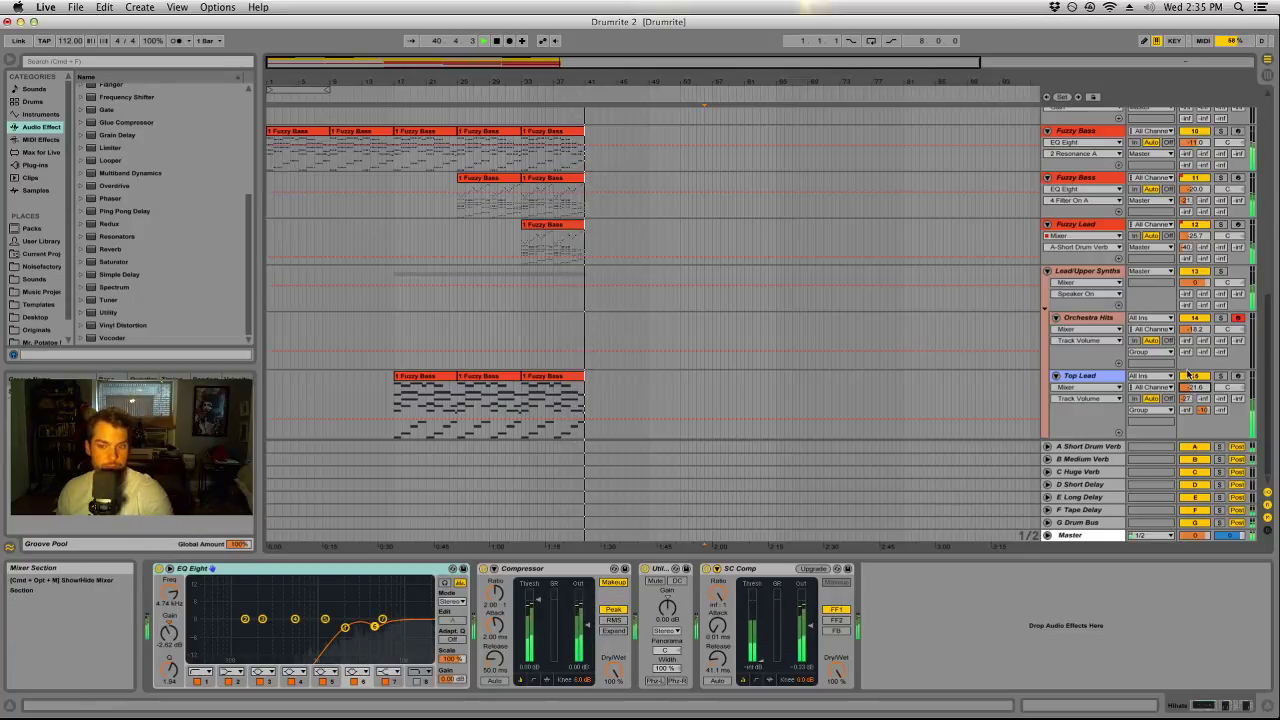
Play from bar 1, copy the DAMAGE clip at bar 9 to bar 1, and duplicate it to bar 5.
{"action": "left_click", "coordinate": [296, 137]}
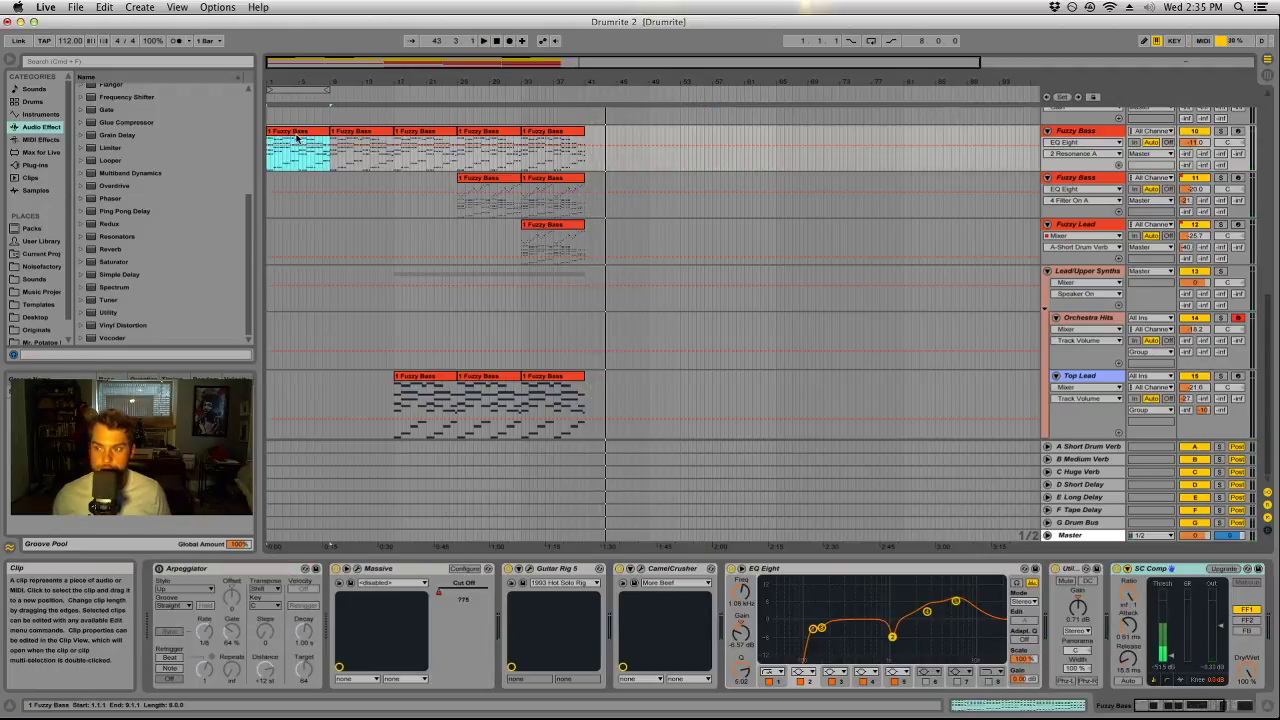
{"action": "key", "text": "space"}
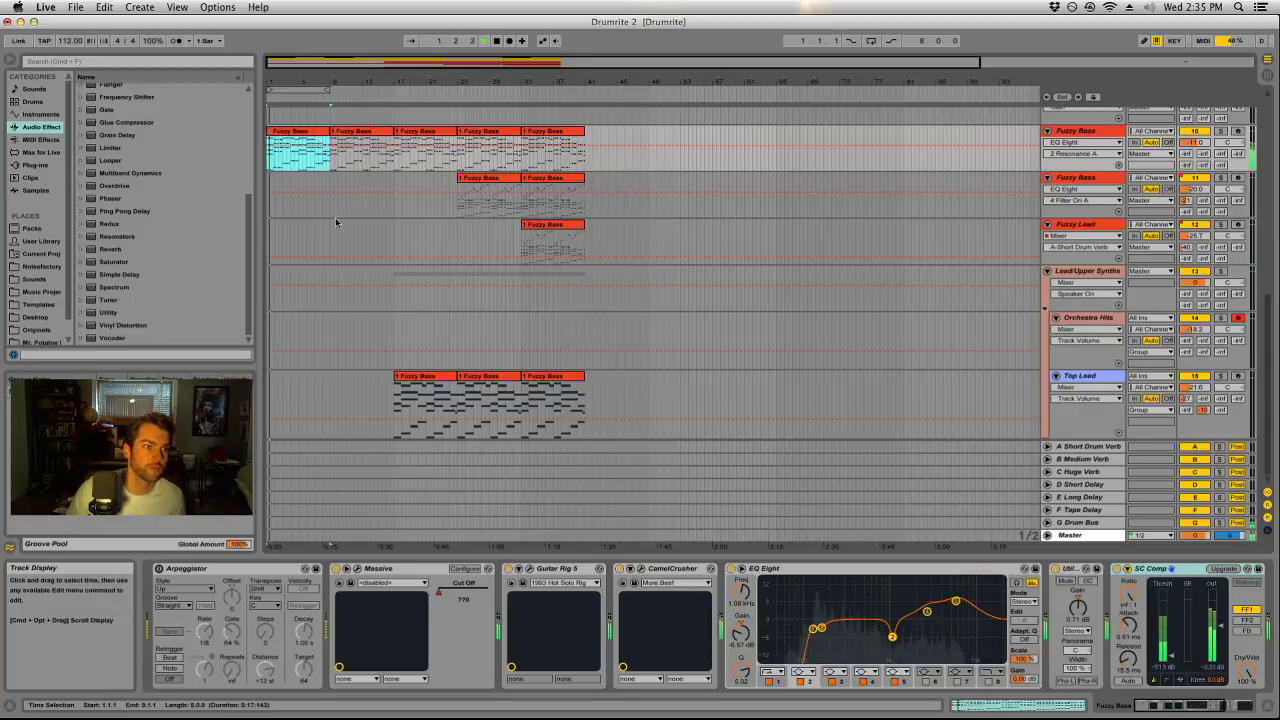
{"action": "scroll", "coordinate": [337, 257], "scroll_direction": "up", "scroll_amount": 5}
{"action": "left_click_drag", "start_coordinate": [356, 210], "coordinate": [292, 212]}
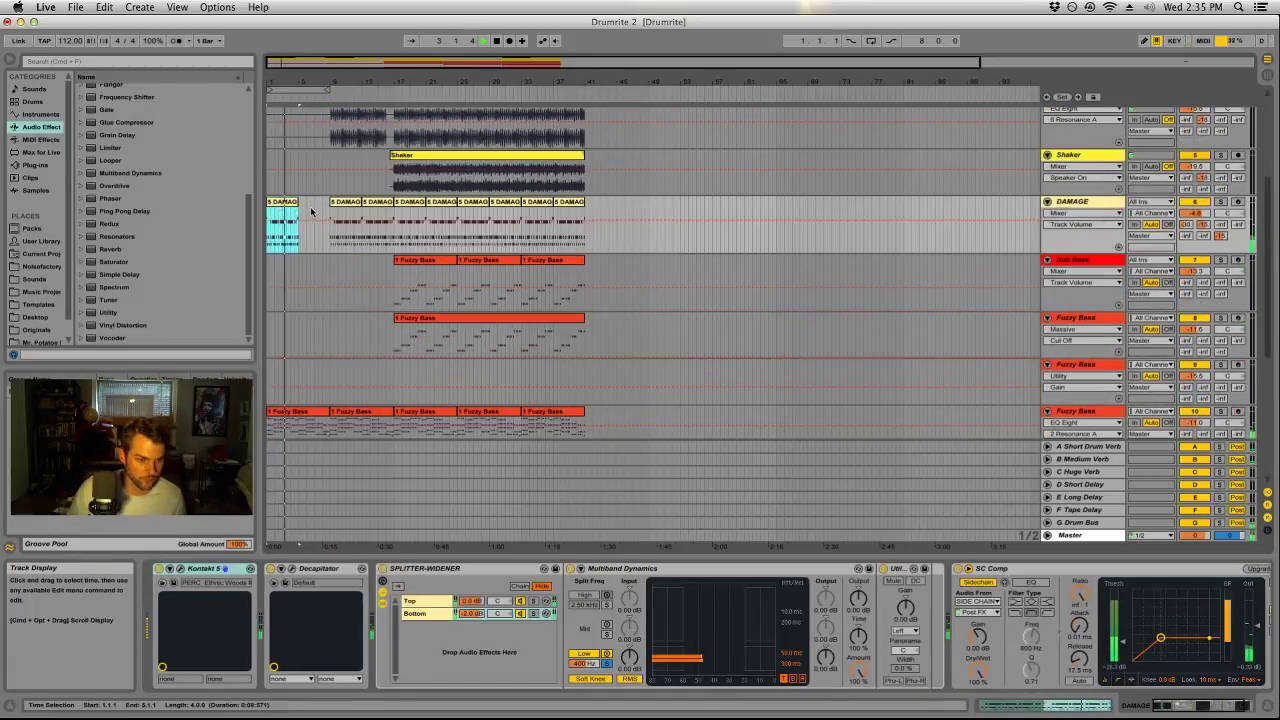
{"action": "left_click", "coordinate": [291, 203]}
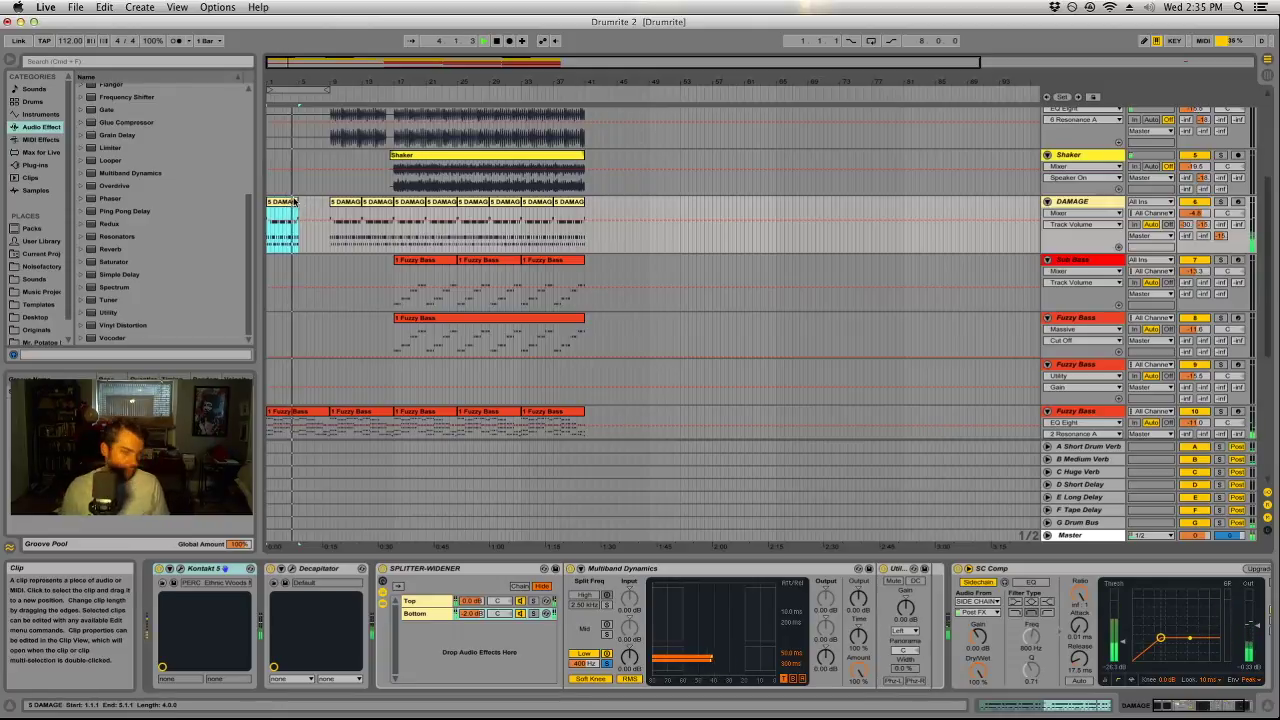
{"action": "key", "text": "ctrl+d"}
{"action": "scroll", "coordinate": [320, 260], "scroll_direction": "up", "scroll_amount": 3}
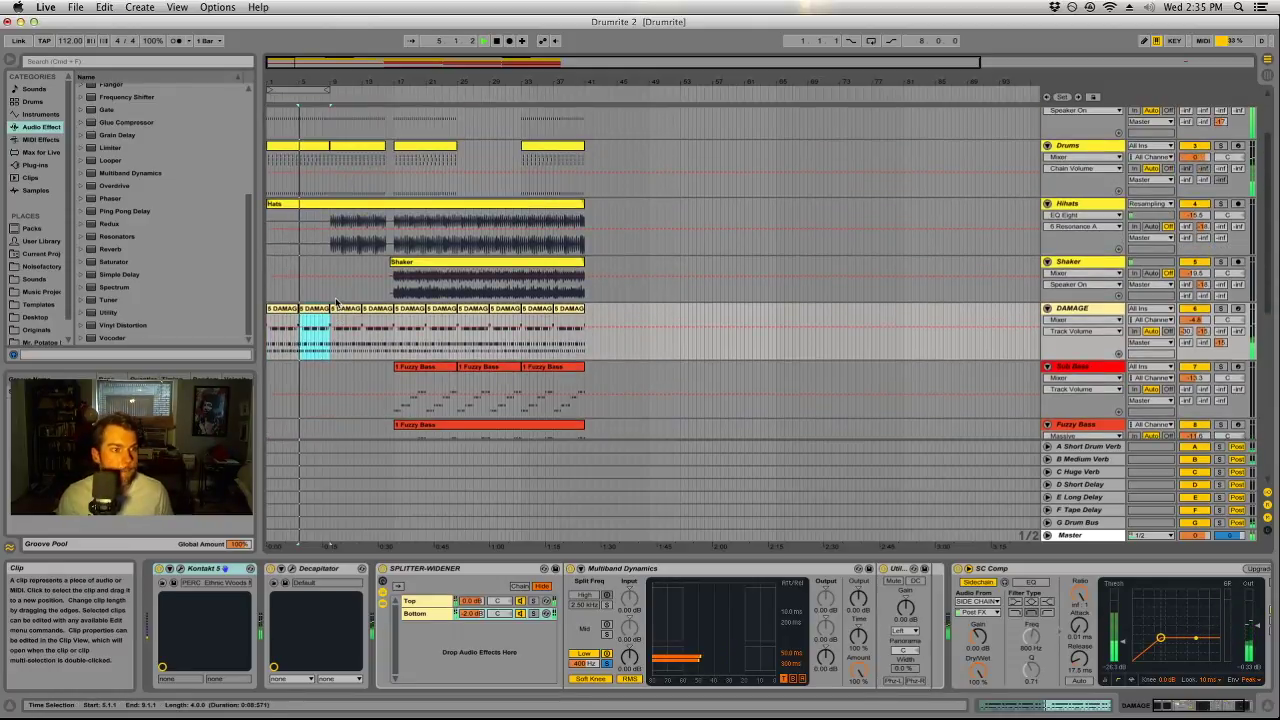
Inspect the Drums track in the session mixer, browse the NCT4 Snares samples in the Noisefactory folder, and return to the arrangement.
{"action": "left_click_drag", "start_coordinate": [273, 80], "coordinate": [273, 87]}
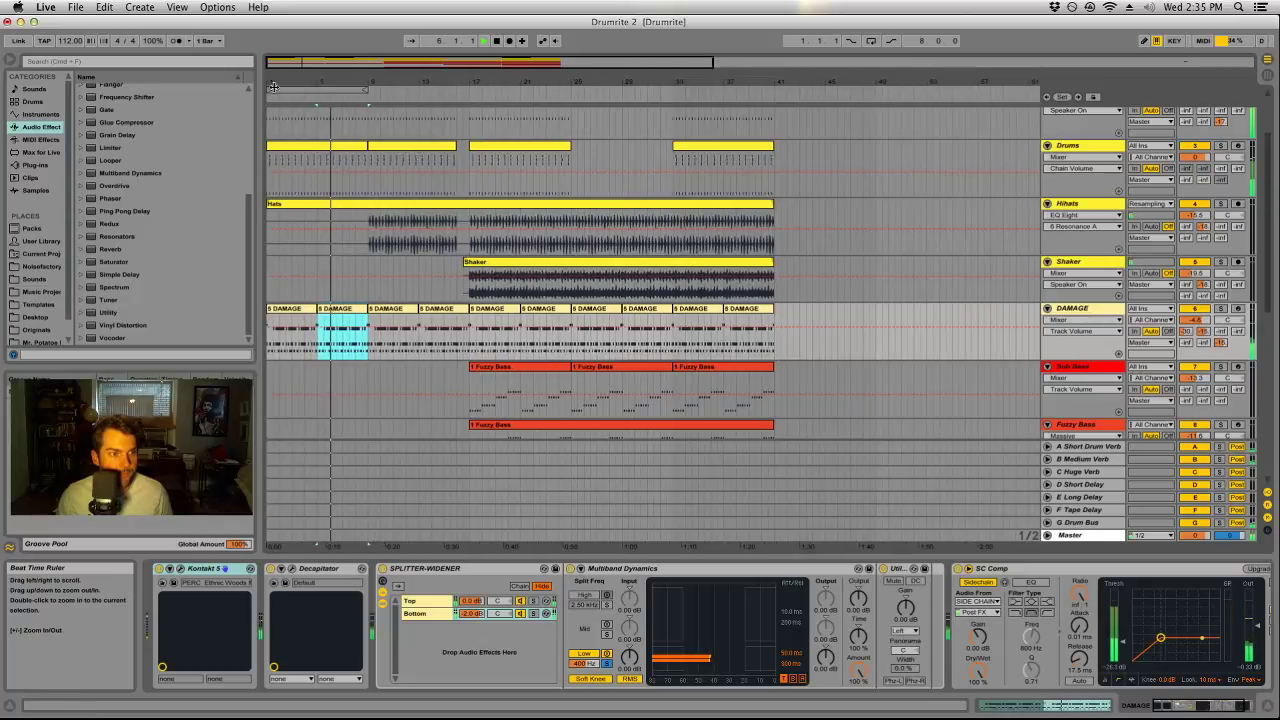
{"action": "scroll", "coordinate": [407, 242], "scroll_direction": "up", "scroll_amount": 1}
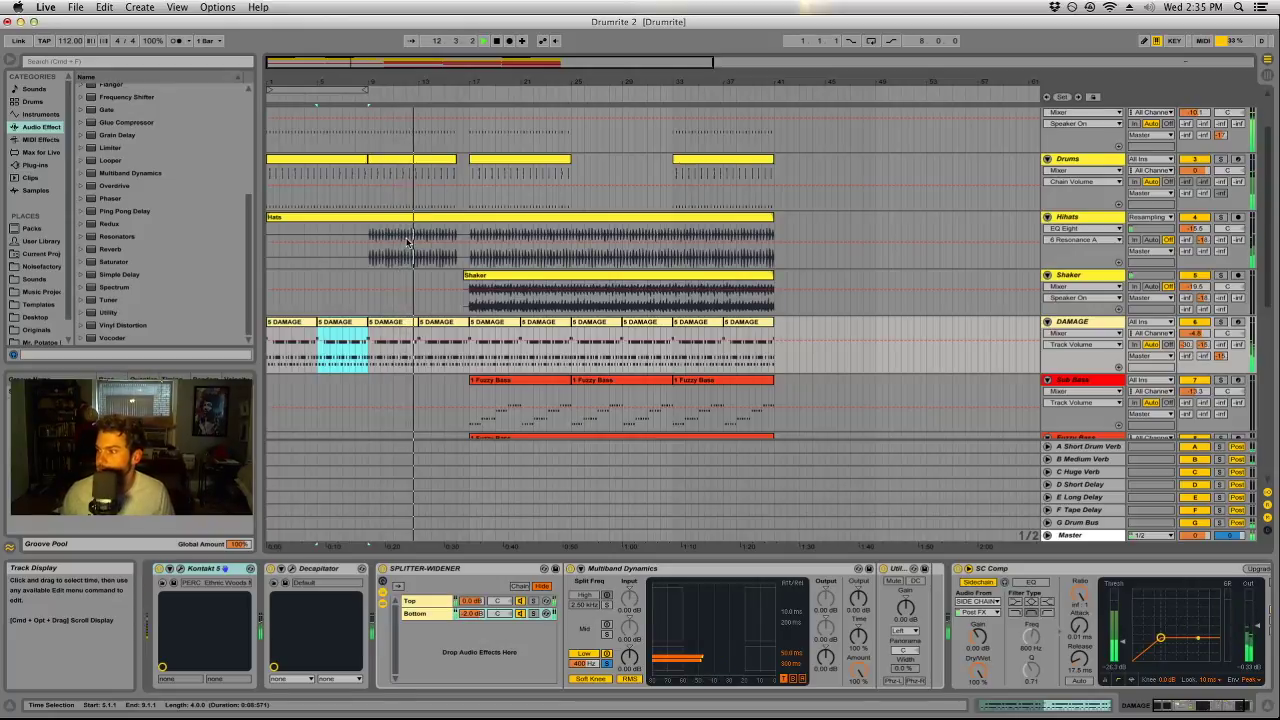
{"action": "scroll", "coordinate": [420, 230], "scroll_direction": "up", "scroll_amount": 3}
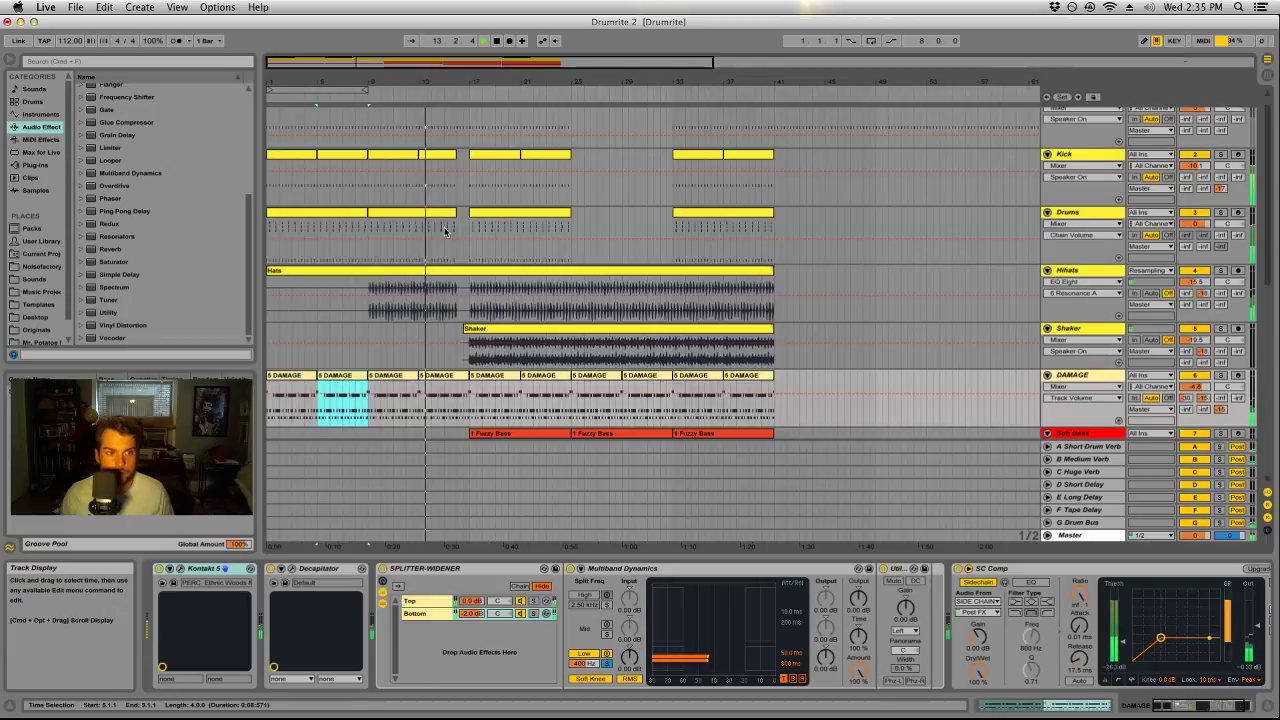
{"action": "key", "text": "Tab"}
{"action": "left_click", "coordinate": [385, 225]}
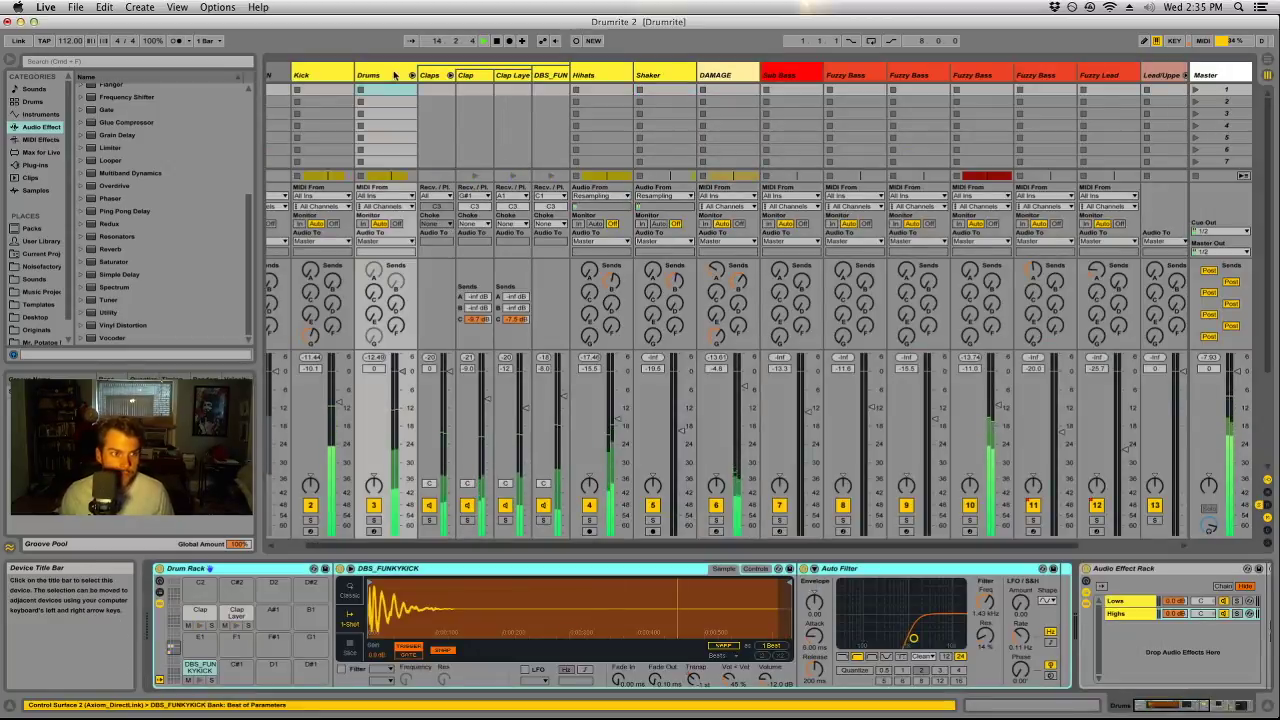
{"action": "left_click", "coordinate": [40, 266]}
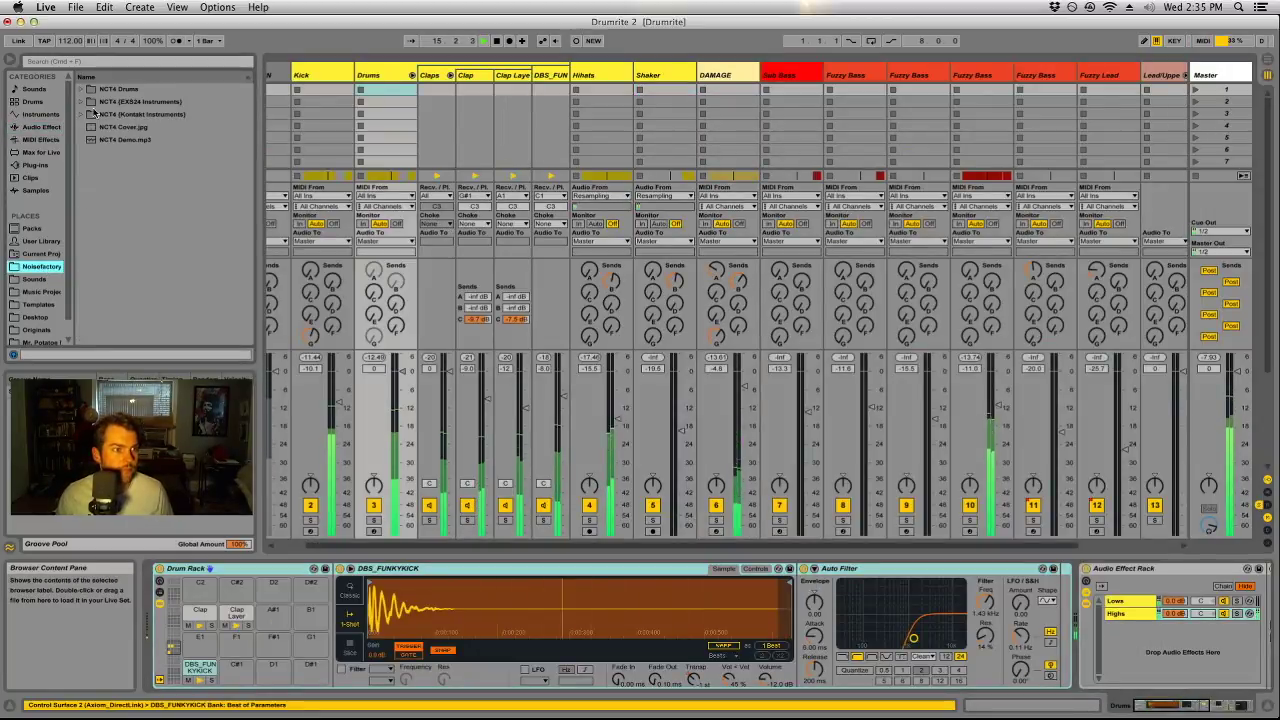
{"action": "left_click", "coordinate": [82, 89]}
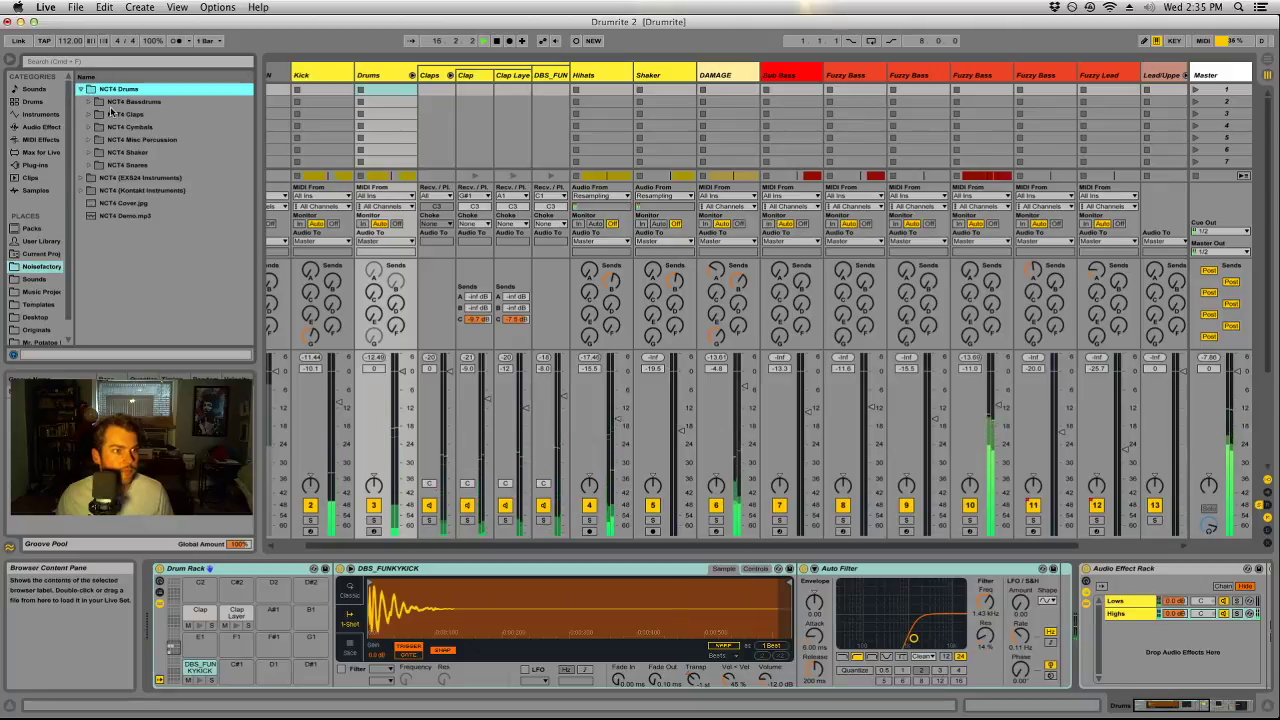
{"action": "left_click", "coordinate": [89, 166]}
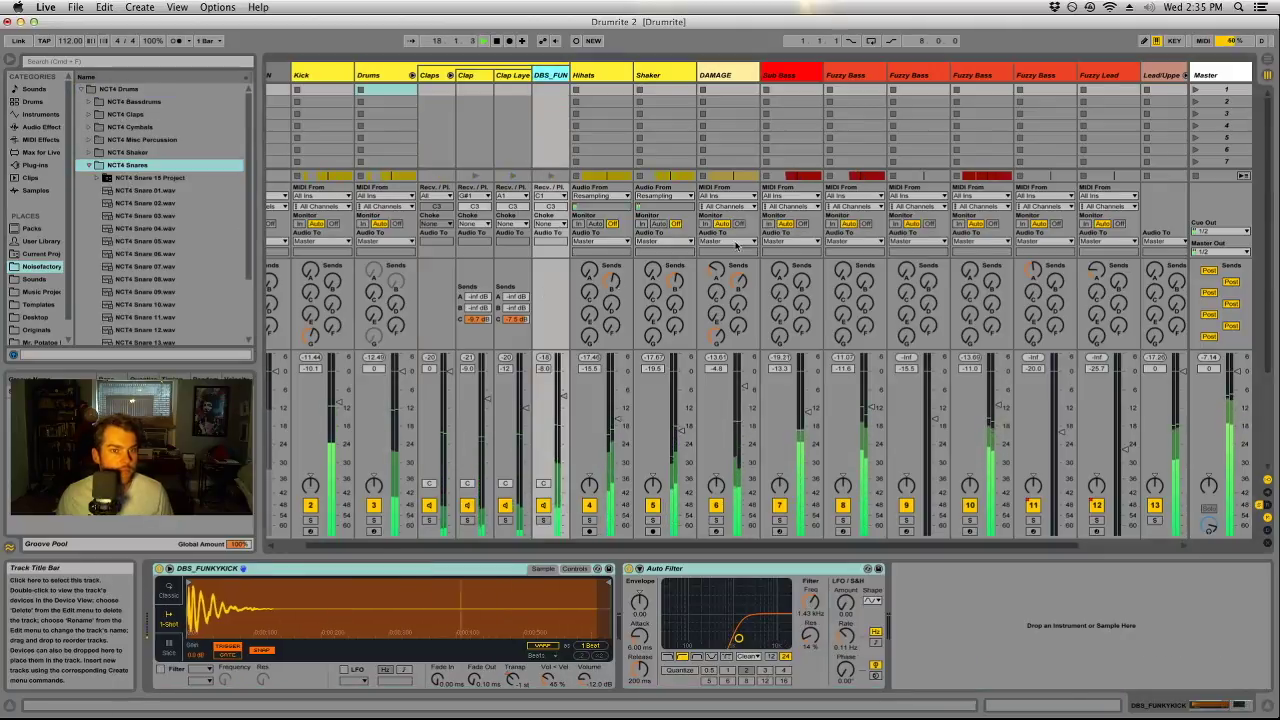
{"action": "key", "text": "Tab"}
{"action": "scroll", "coordinate": [957, 342], "scroll_direction": "down", "scroll_amount": 6}
{"action": "scroll", "coordinate": [956, 344], "scroll_direction": "down", "scroll_amount": 2}
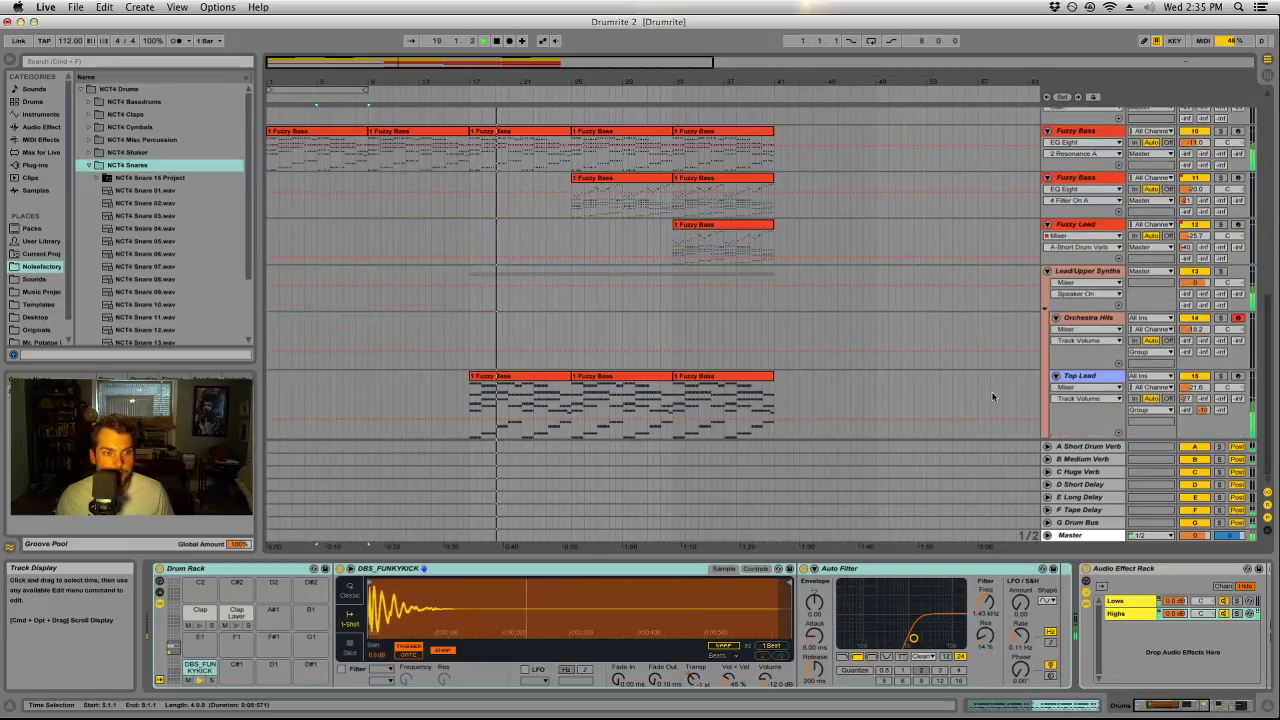
Try the Top Lead clip at bar 17 one octave higher and without its bass notes, and undo these note edits.
{"action": "left_click", "coordinate": [560, 380]}
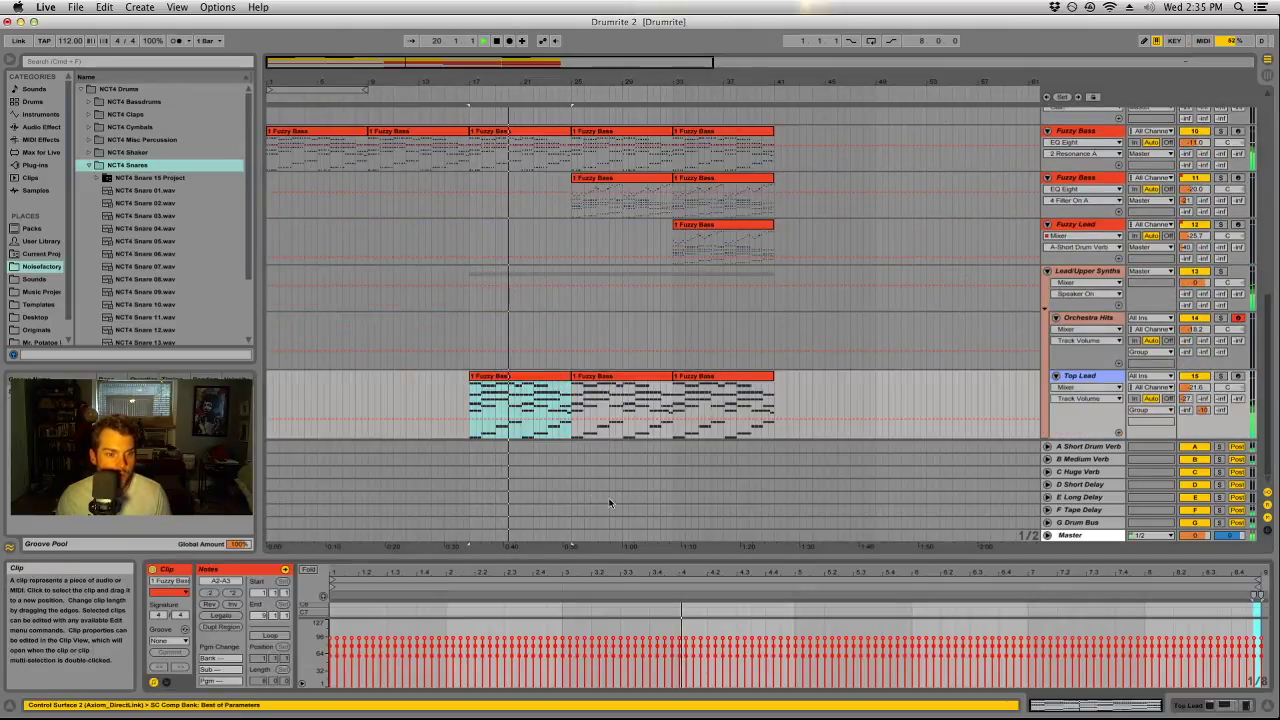
{"action": "left_click_drag", "start_coordinate": [640, 557], "coordinate": [640, 243]}
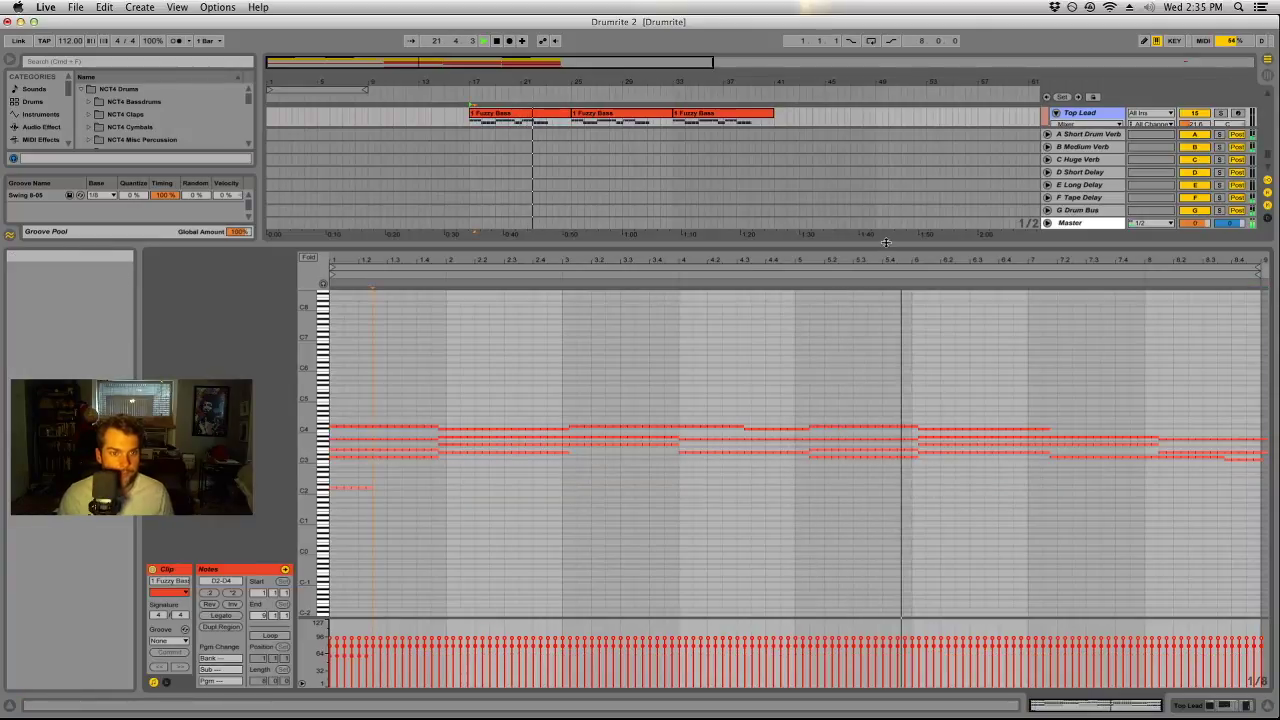
{"action": "key", "text": "super+a"}
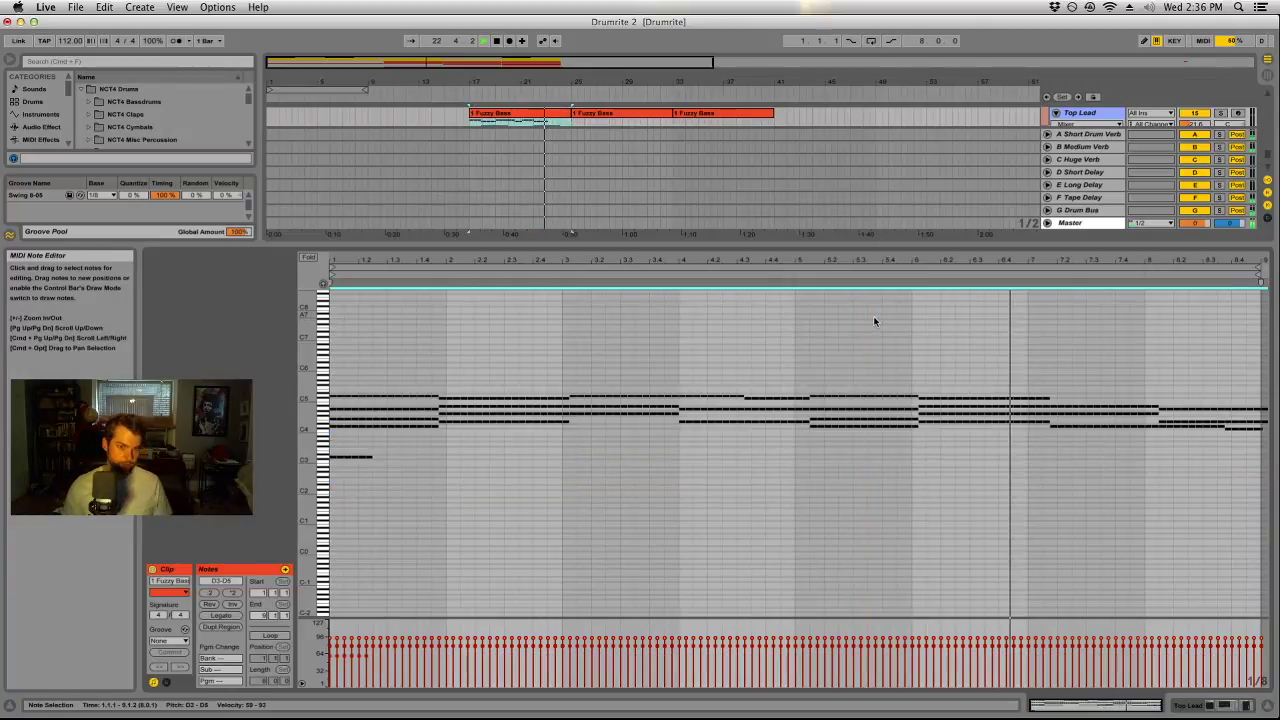
{"action": "key", "text": "super+z"}
{"action": "key", "text": "super+z"}
{"action": "key", "text": "super+z"}
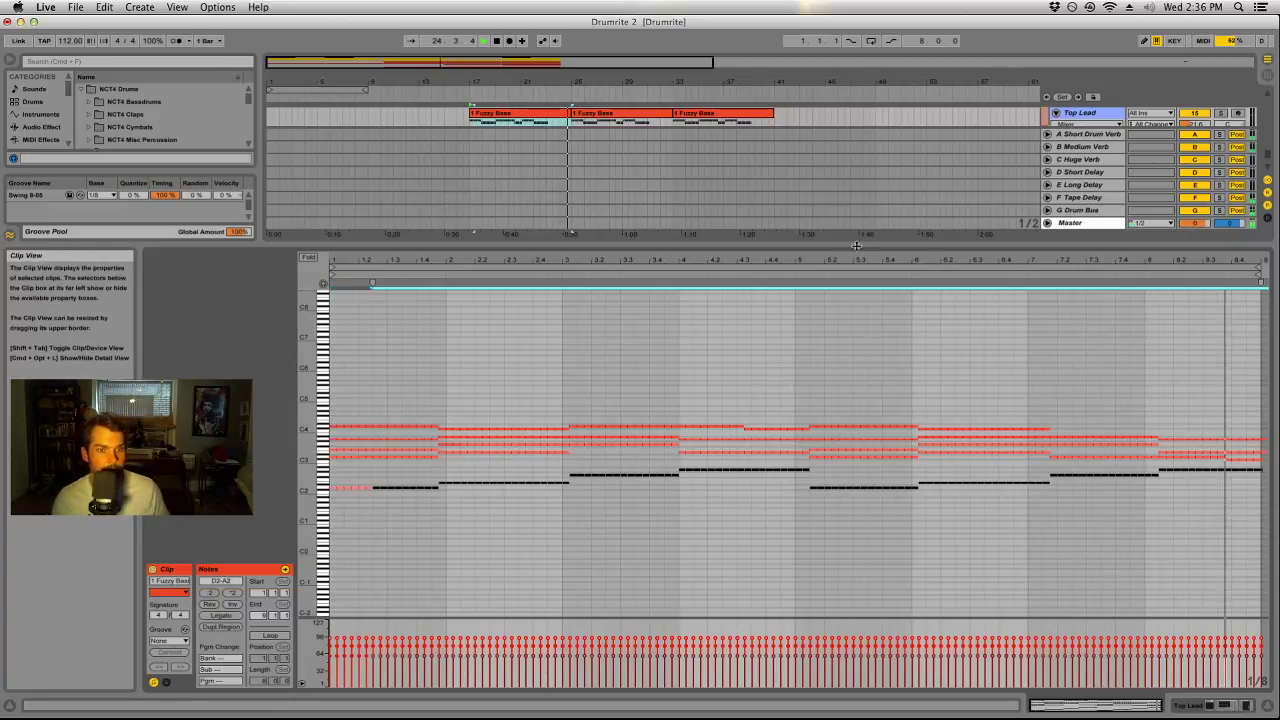
{"action": "left_click_drag", "start_coordinate": [858, 250], "coordinate": [900, 557]}
Insert a second Auto Filter between Massive and the existing one on Top Lead, as a high-pass at about 386 Hz with 16% resonance.
{"action": "left_click", "coordinate": [1091, 384]}
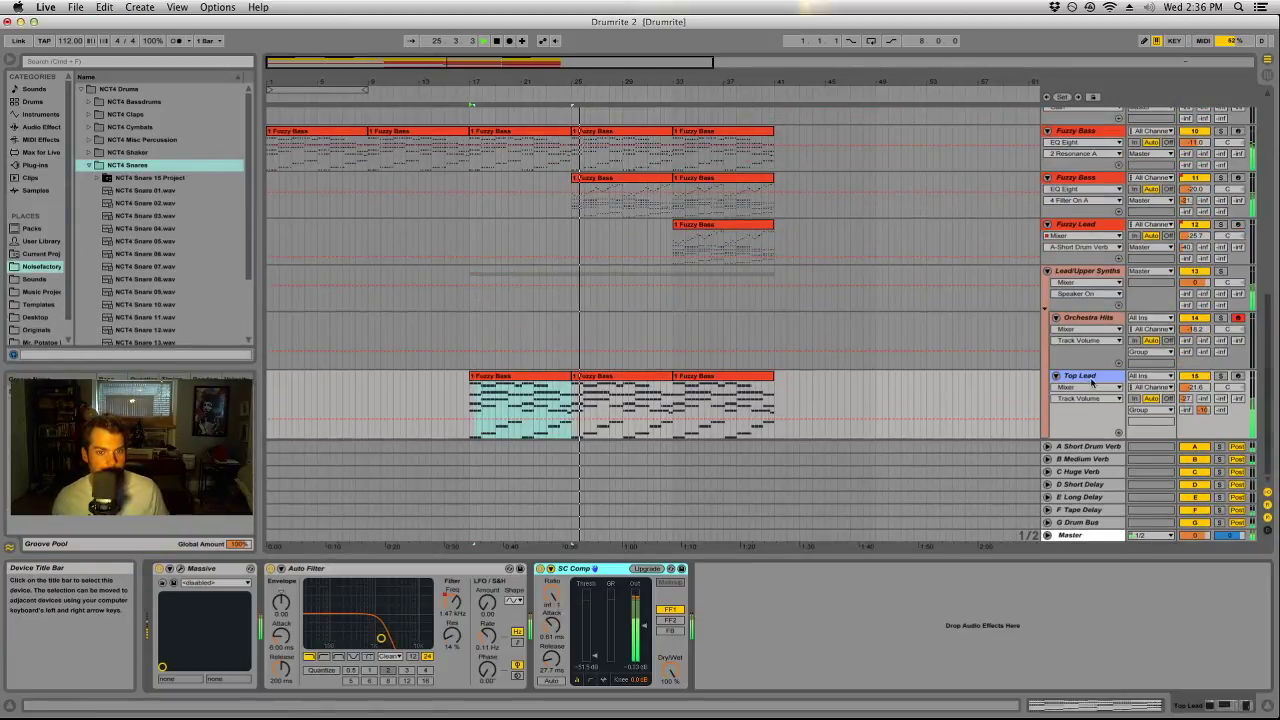
{"action": "left_click", "coordinate": [456, 603]}
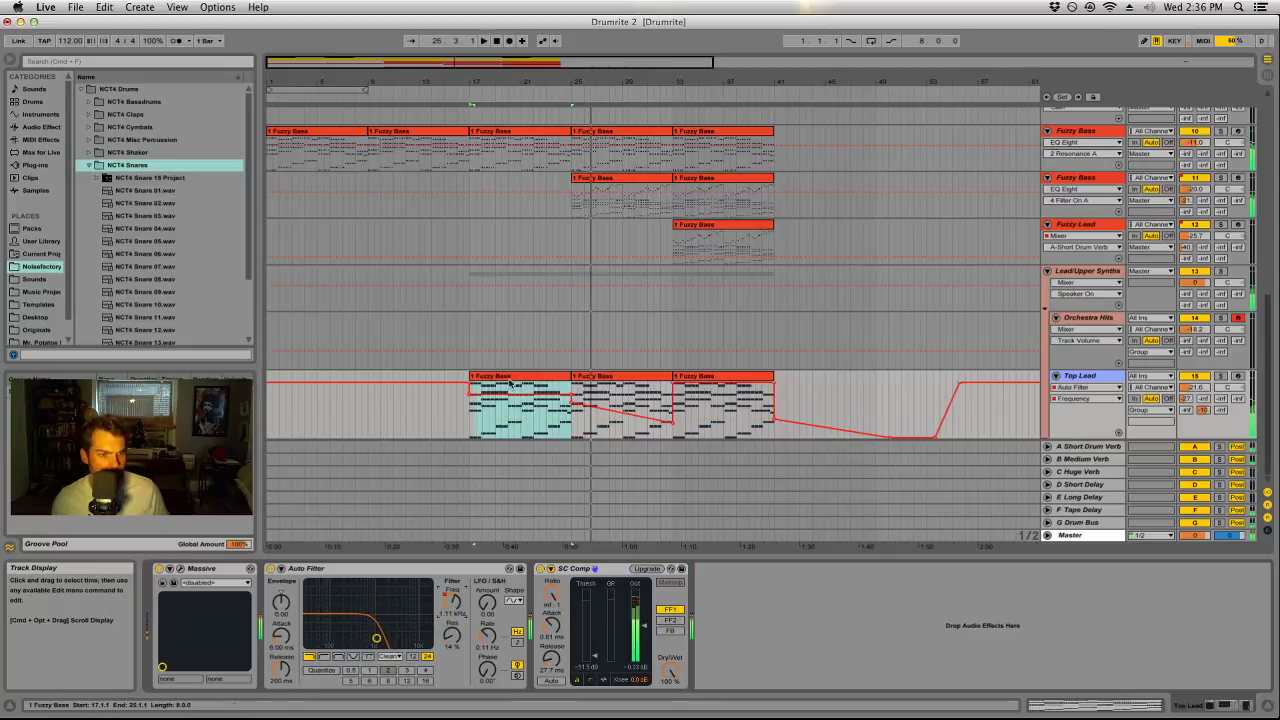
{"action": "left_click", "coordinate": [346, 548]}
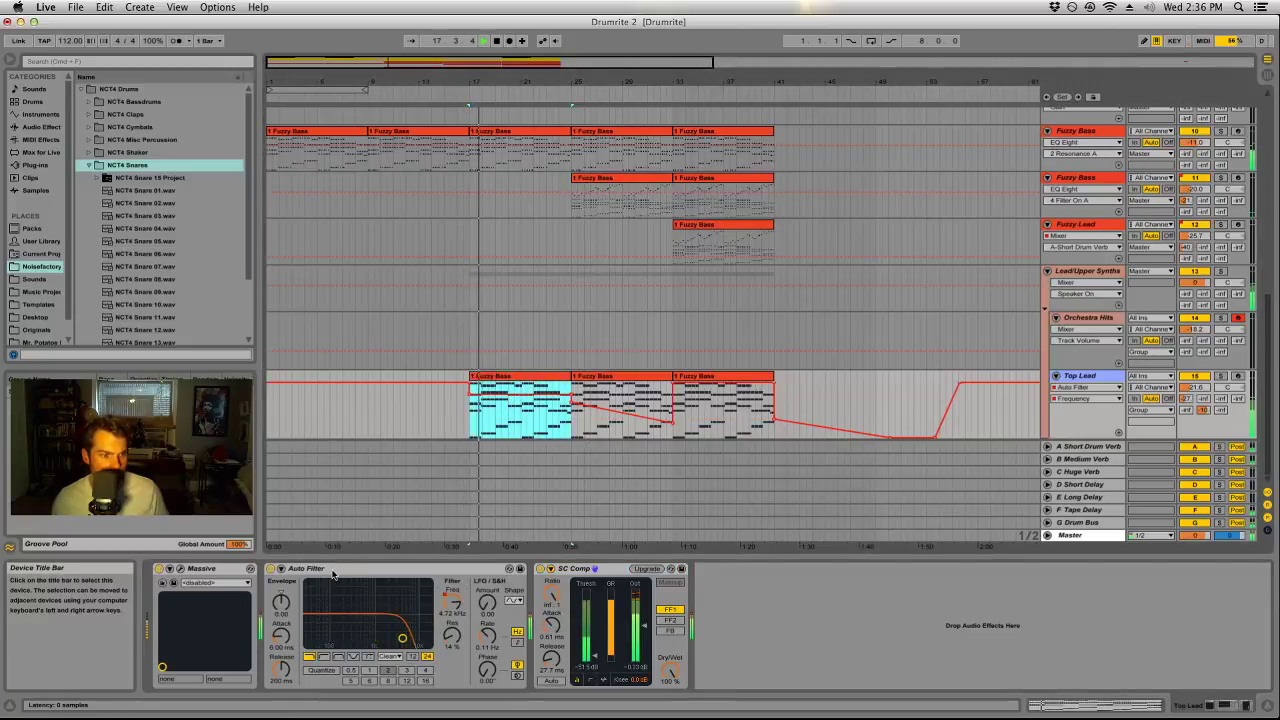
{"action": "left_click", "coordinate": [40, 126]}
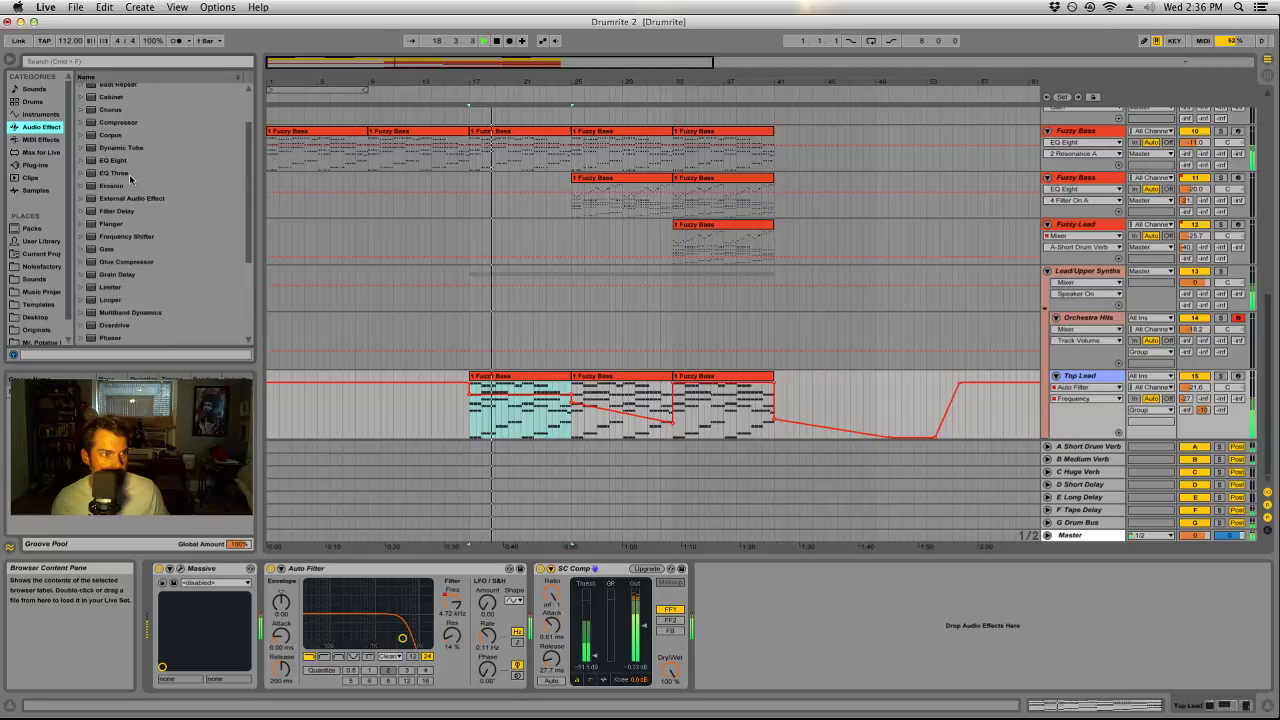
{"action": "scroll", "coordinate": [120, 146], "scroll_direction": "up", "scroll_amount": 5}
{"action": "left_click_drag", "start_coordinate": [118, 119], "coordinate": [268, 590]}
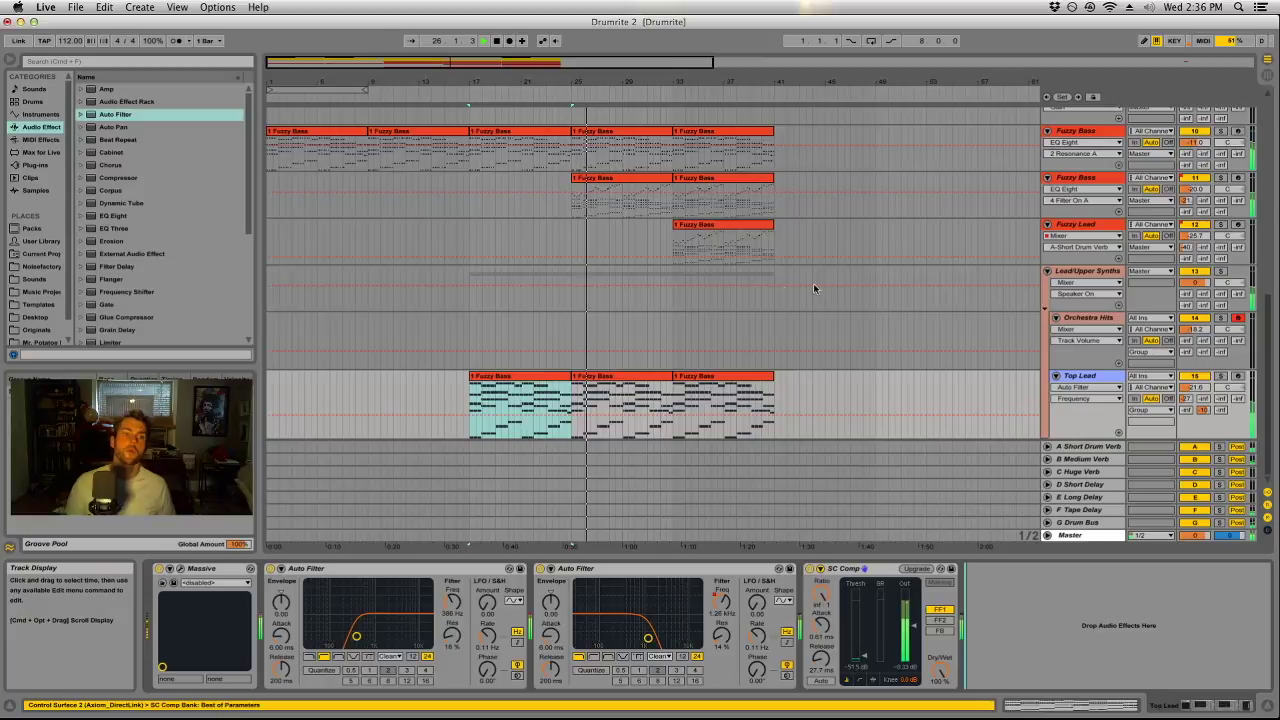
Set the track 11 Fuzzy Bass volume to -17.7 dB and the Fuzzy Lead volume to -16.6 dB, soloing both tracks temporarily to compare them.
{"action": "scroll", "coordinate": [715, 343], "scroll_direction": "up", "scroll_amount": 4}
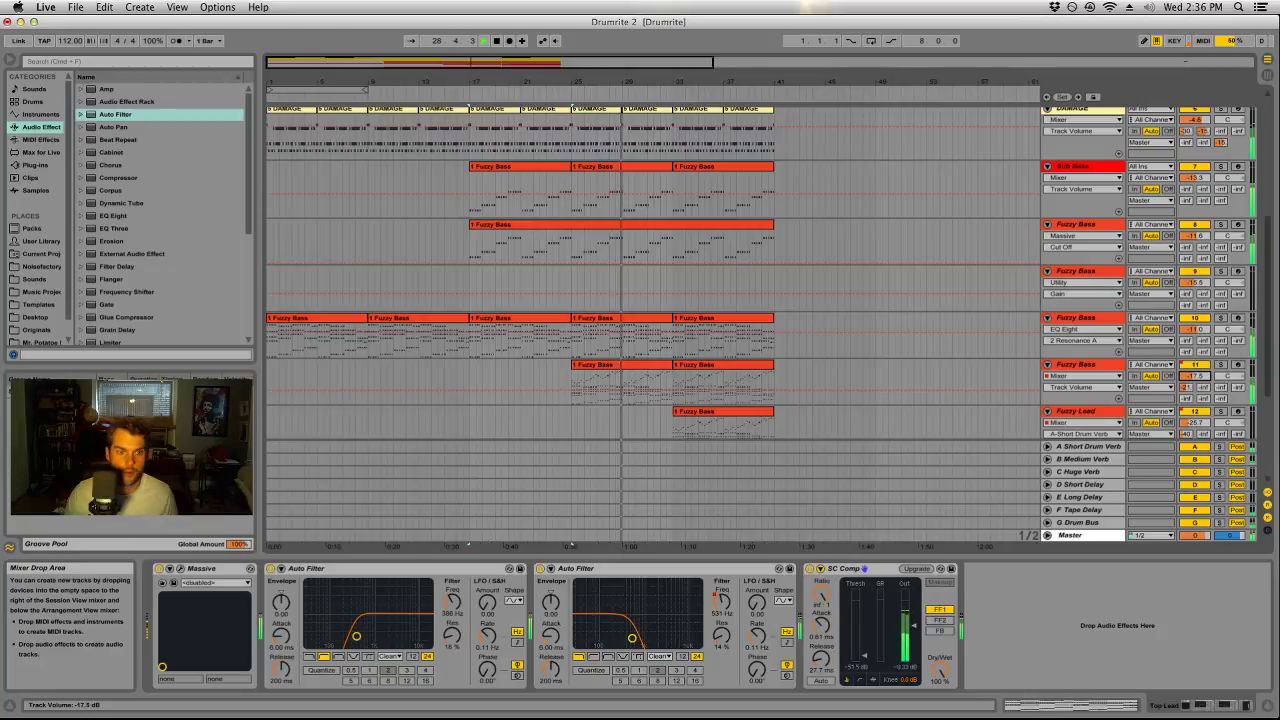
{"action": "left_click", "coordinate": [1208, 414]}
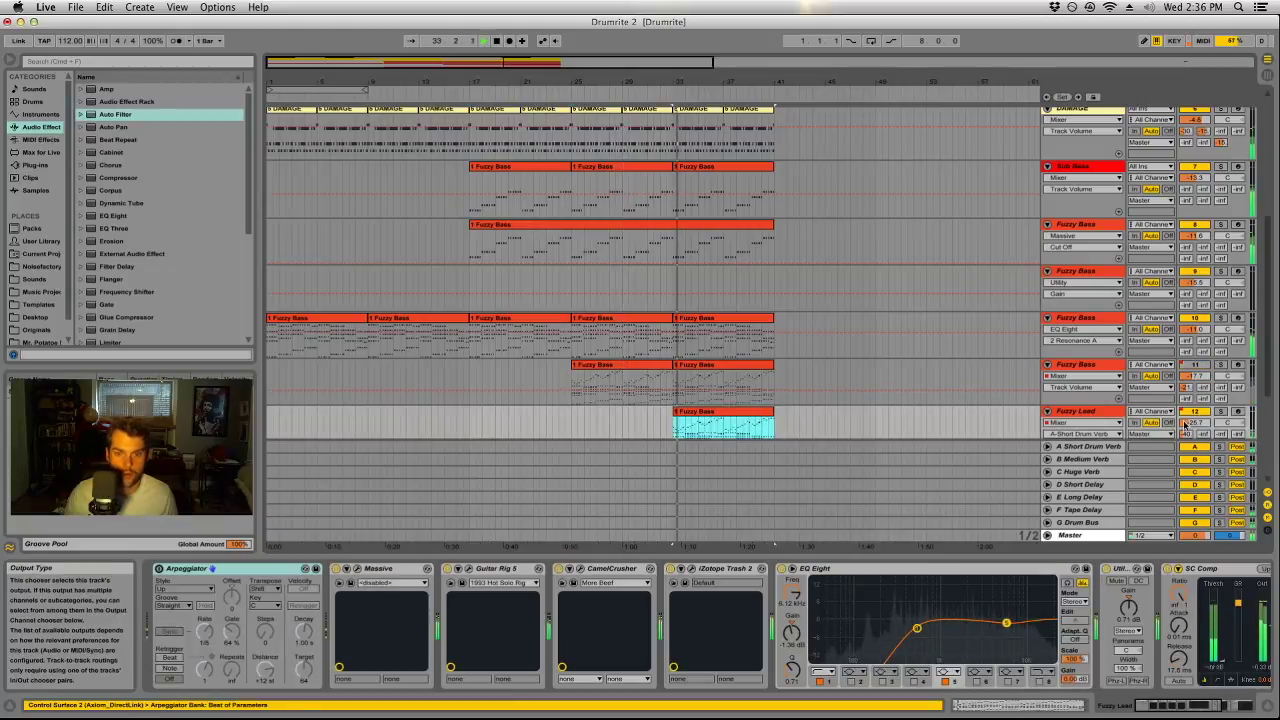
{"action": "left_click", "coordinate": [1219, 412]}
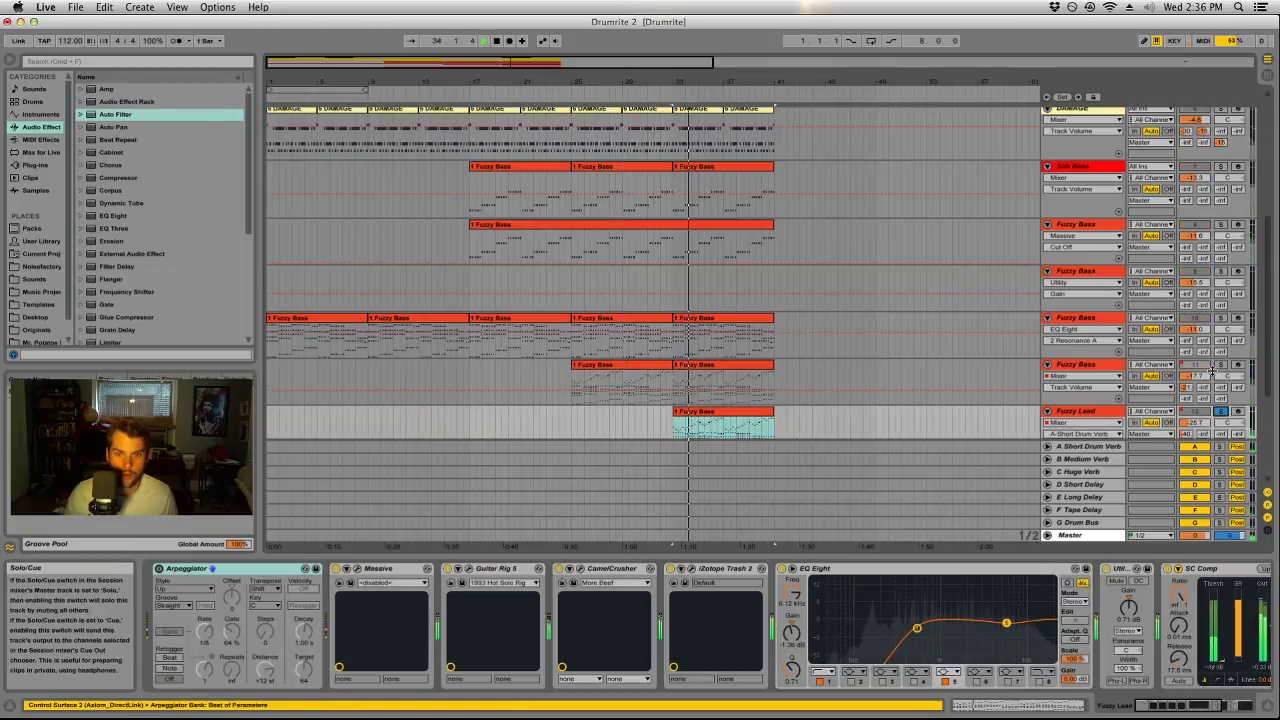
{"action": "scroll", "coordinate": [1221, 368], "scroll_direction": "down", "scroll_amount": 2}
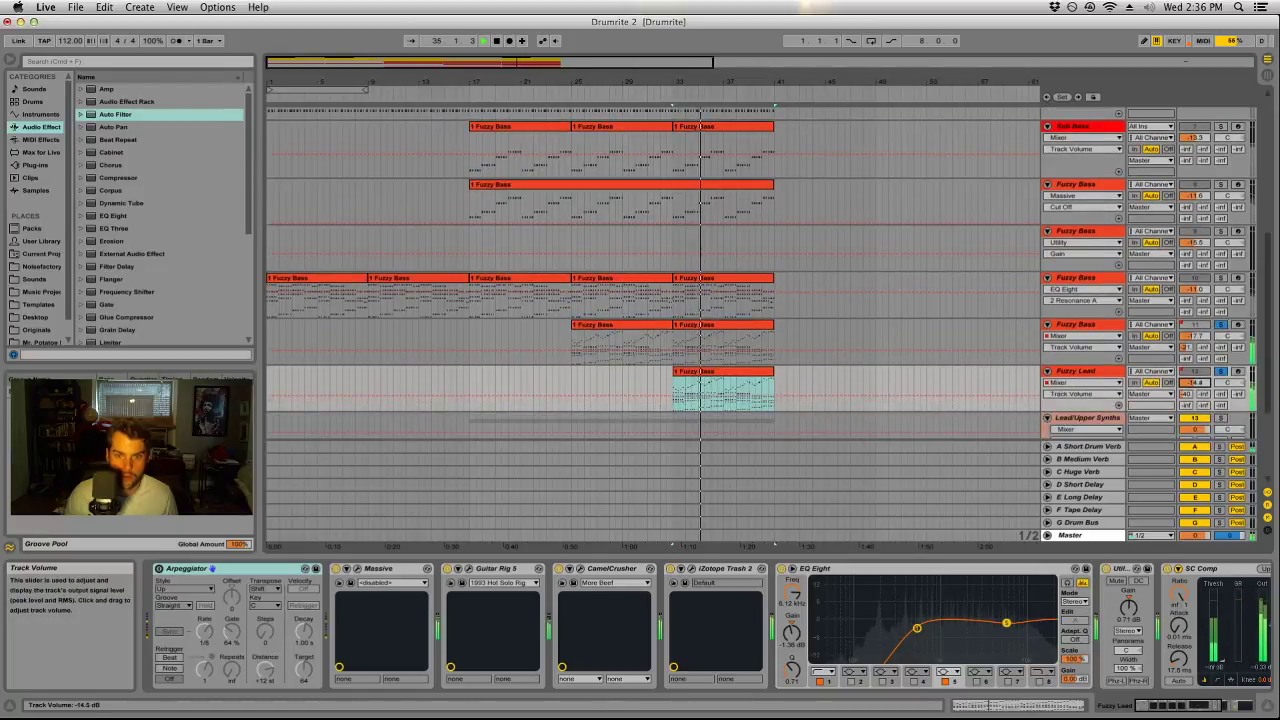
{"action": "left_click", "coordinate": [1219, 372]}
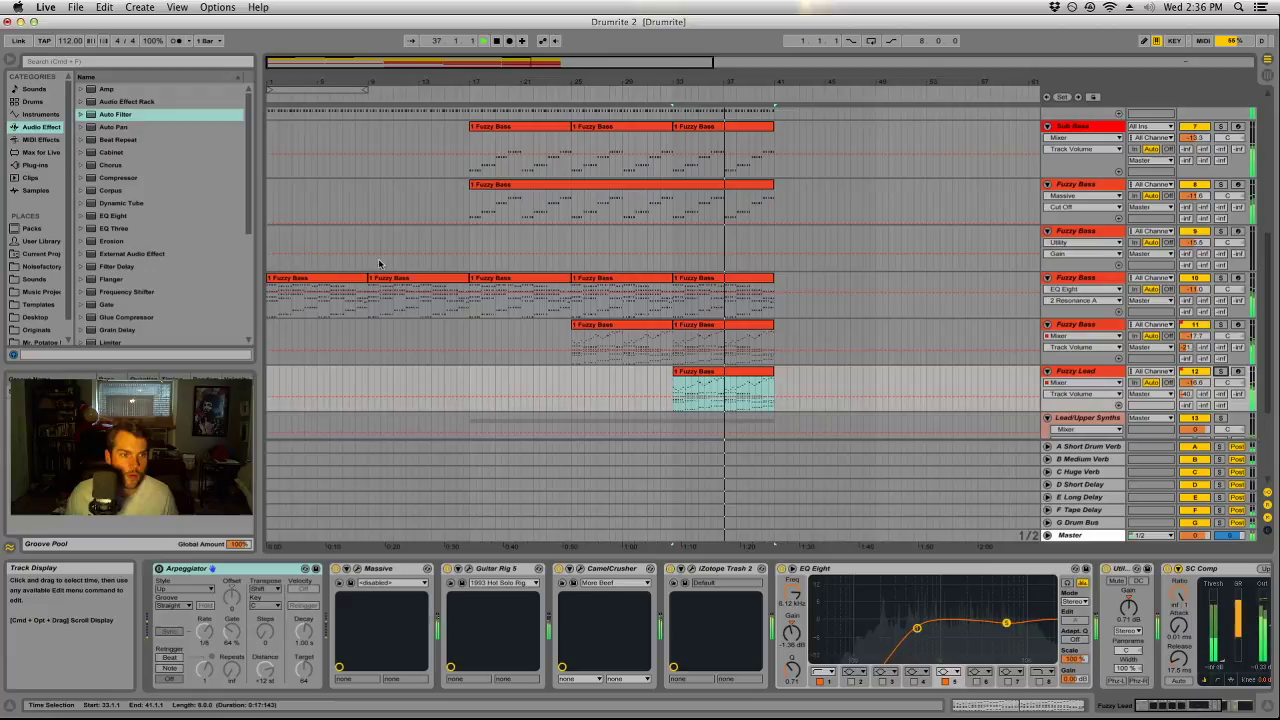
Play from bar 1 and trim the start of the Hihats clip to bar 9.
{"action": "left_click", "coordinate": [310, 290]}
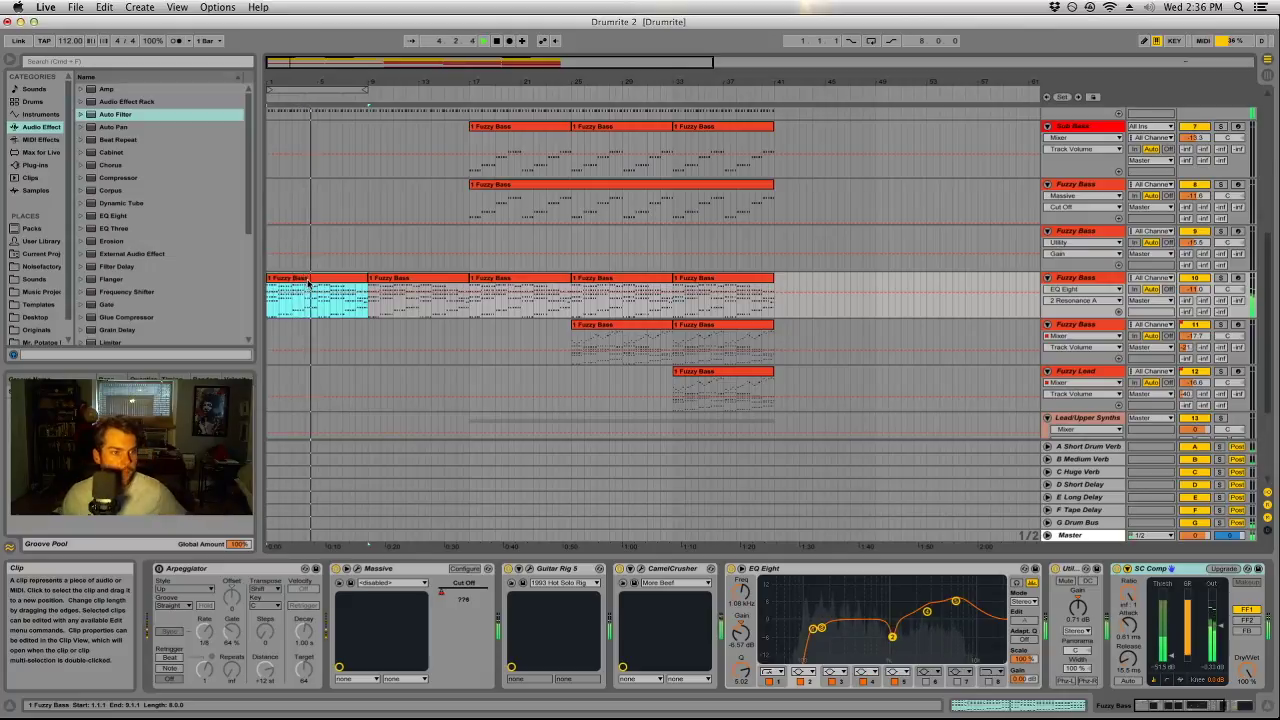
{"action": "scroll", "coordinate": [340, 282], "scroll_direction": "up", "scroll_amount": 5}
{"action": "scroll", "coordinate": [362, 281], "scroll_direction": "up", "scroll_amount": 3}
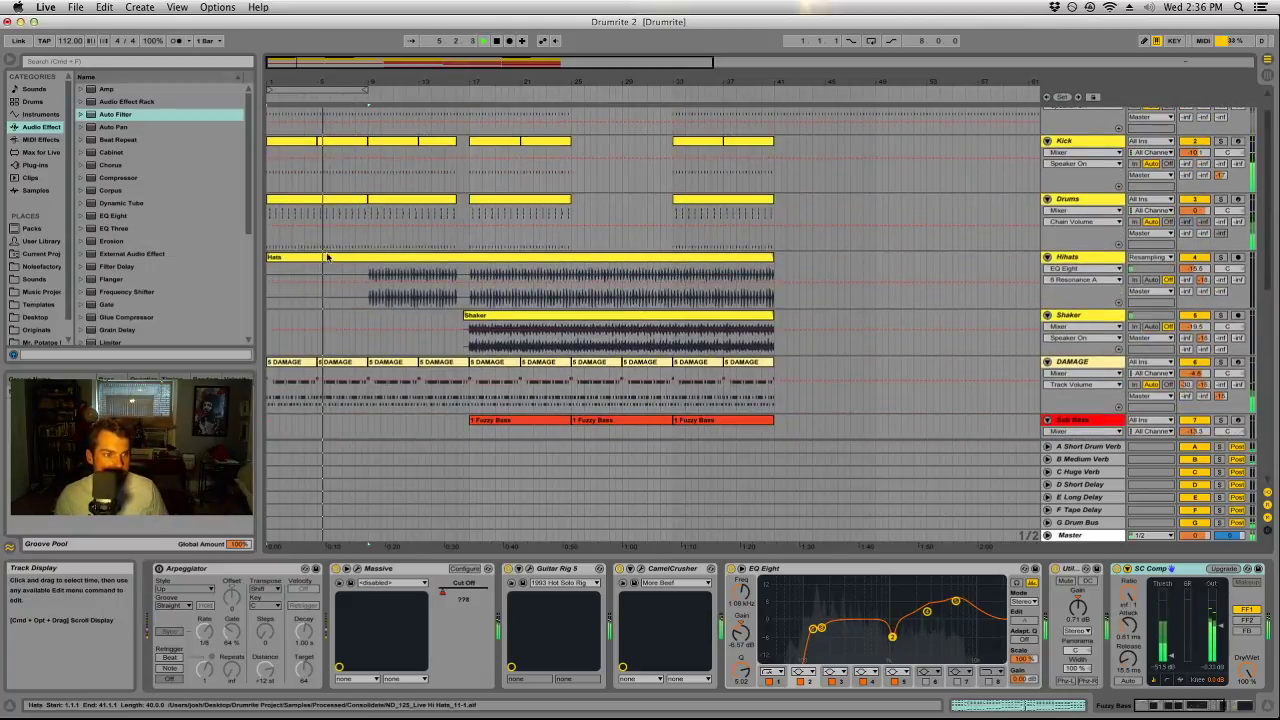
{"action": "left_click", "coordinate": [378, 262]}
{"action": "left_click_drag", "start_coordinate": [380, 262], "coordinate": [368, 262]}
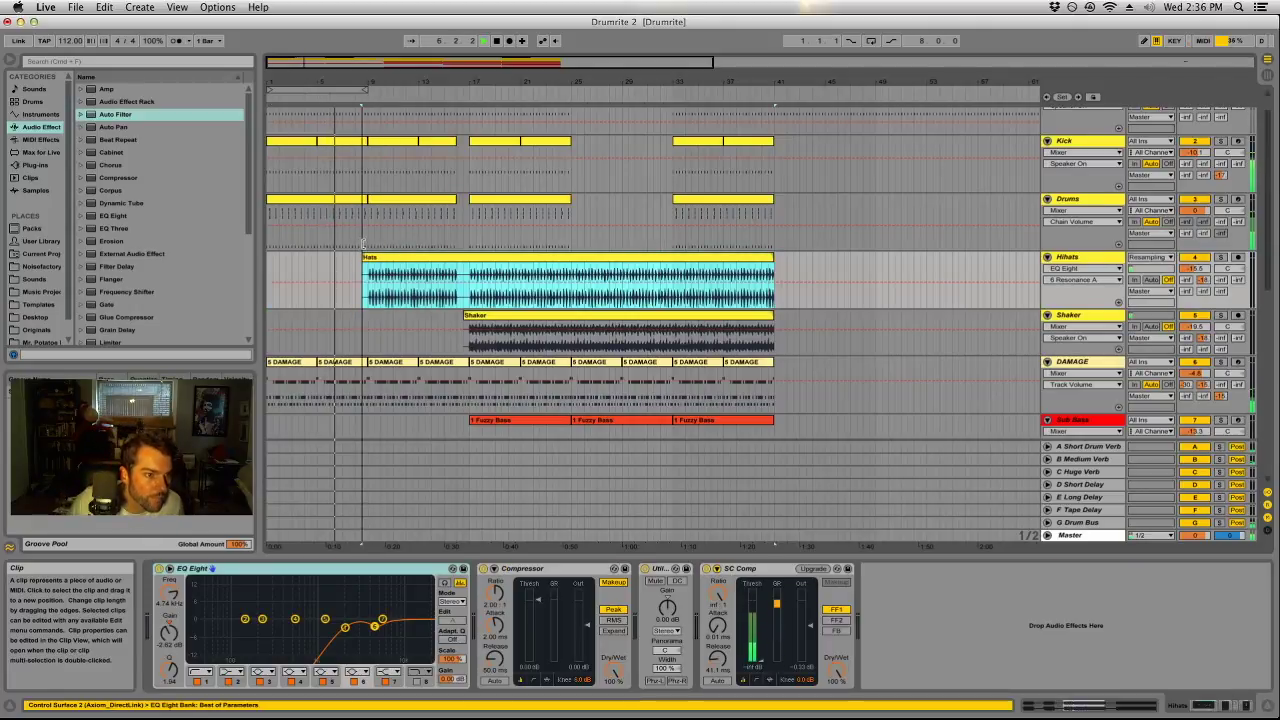
{"action": "left_click", "coordinate": [292, 263]}
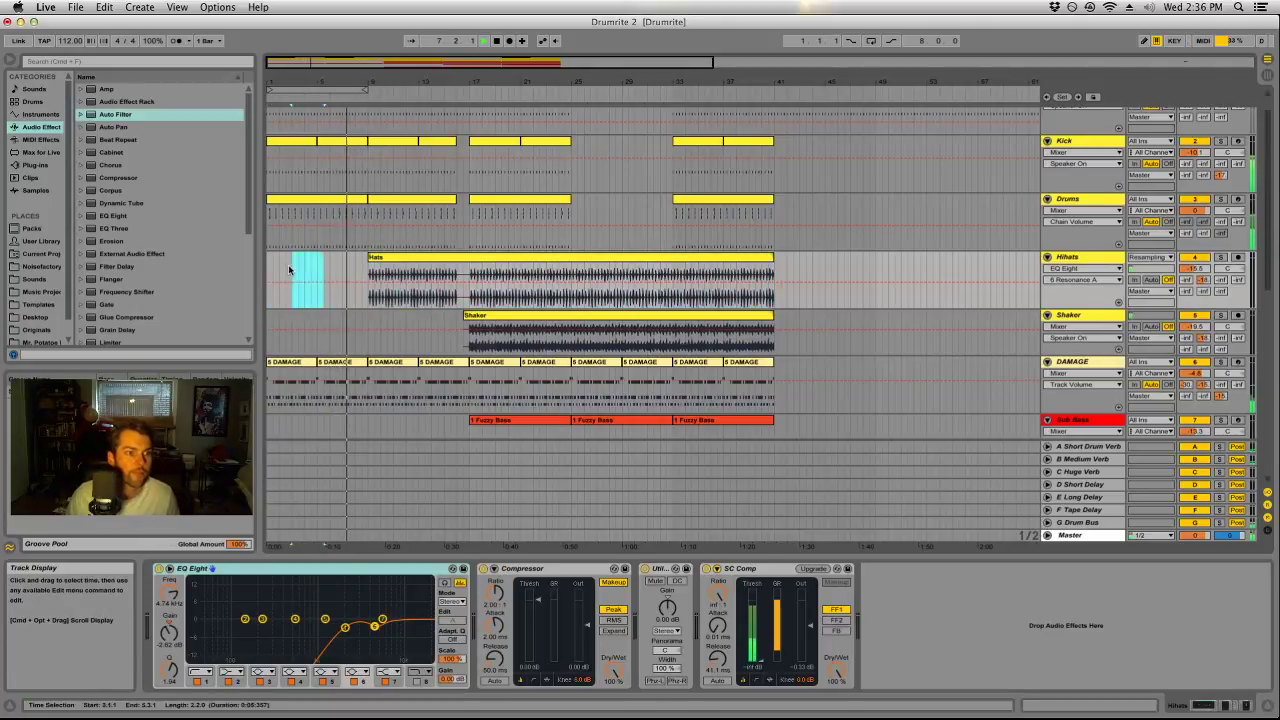
Consolidate the Kick clips into single clips from bars 1, 9, 17 and 33, and the SIDE CHAIN clips across bars 1 to 25.
{"action": "scroll", "coordinate": [330, 220], "scroll_direction": "up", "scroll_amount": 1}
{"action": "left_click_drag", "start_coordinate": [270, 200], "coordinate": [534, 174]}
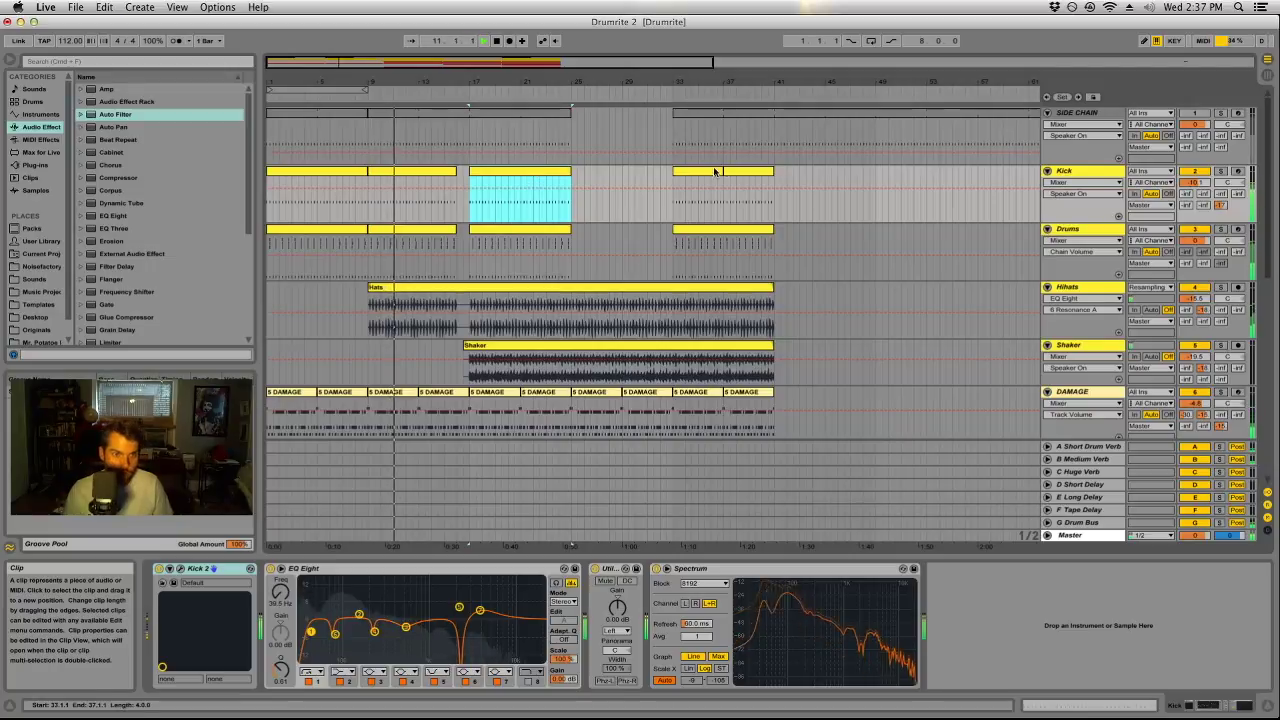
{"action": "left_click", "coordinate": [743, 174]}
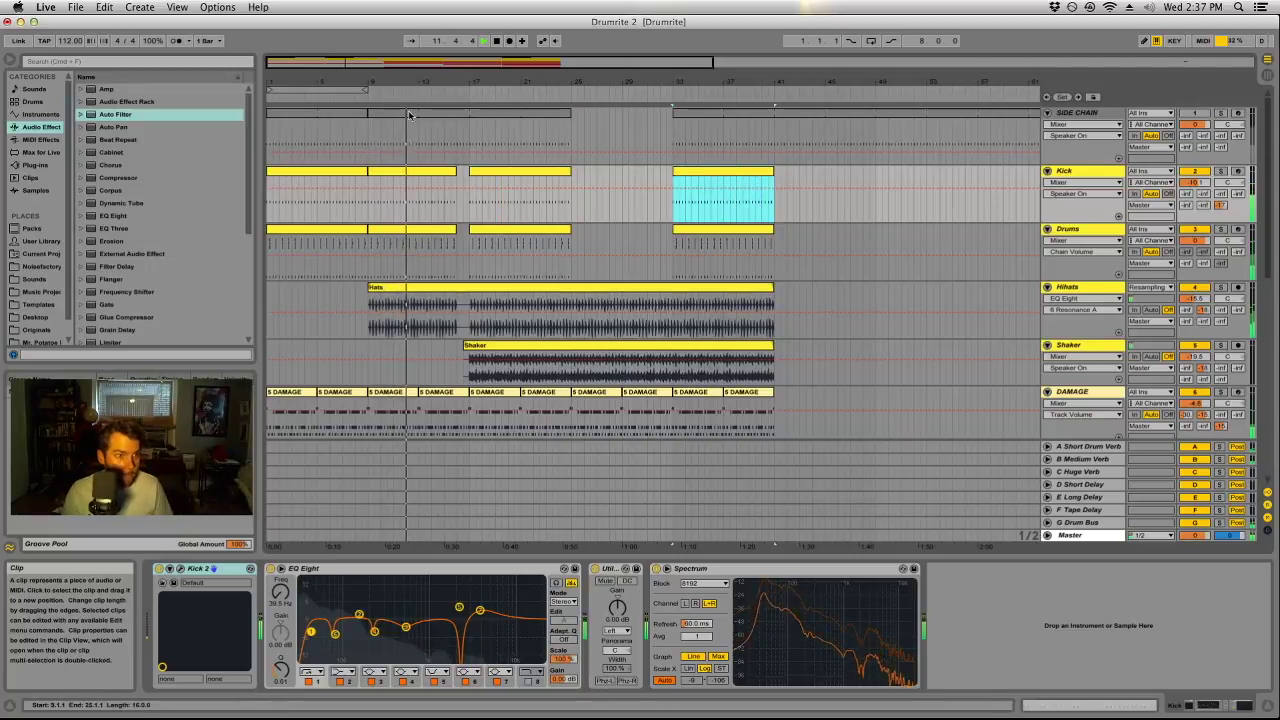
{"action": "left_click", "coordinate": [320, 118]}
{"action": "left_click", "coordinate": [401, 111], "text": "shift"}
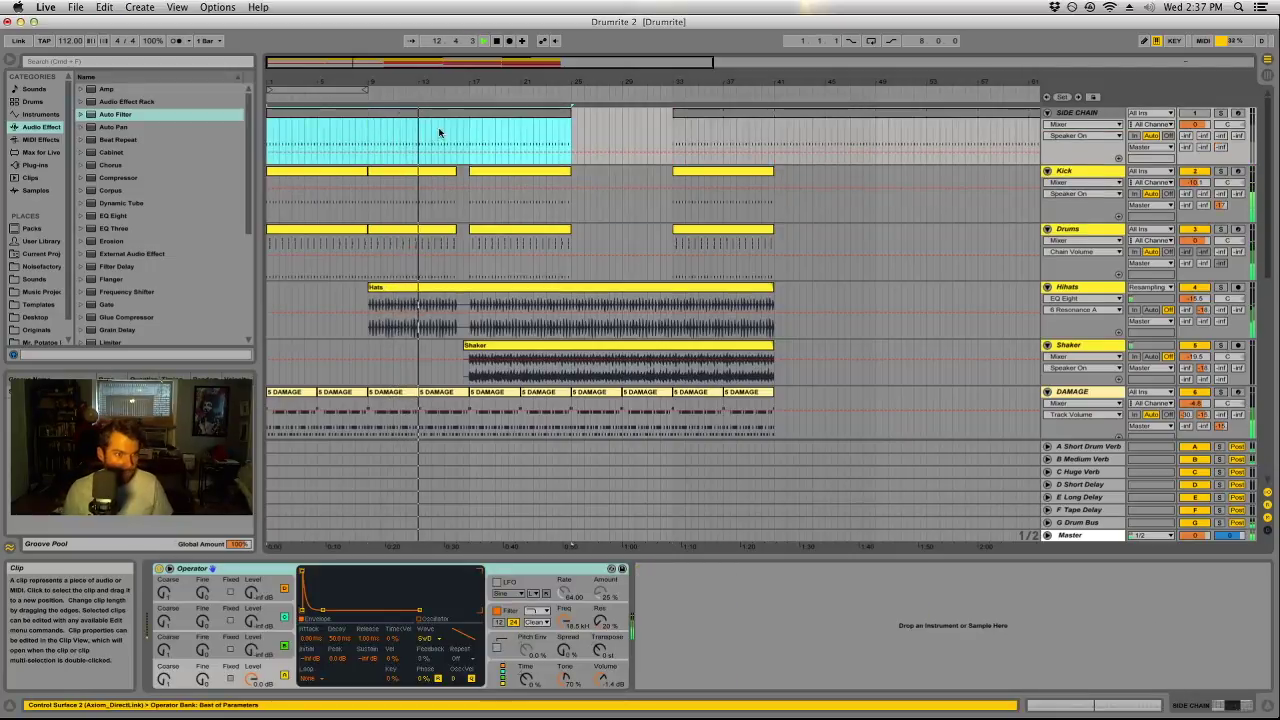
{"action": "left_click", "coordinate": [560, 130]}
Loop bars 1 to 9, set the track 10 Fuzzy Bass volume to about -8.6 dB, and bring its Spectrum into view.
{"action": "scroll", "coordinate": [504, 192], "scroll_direction": "down", "scroll_amount": 3}
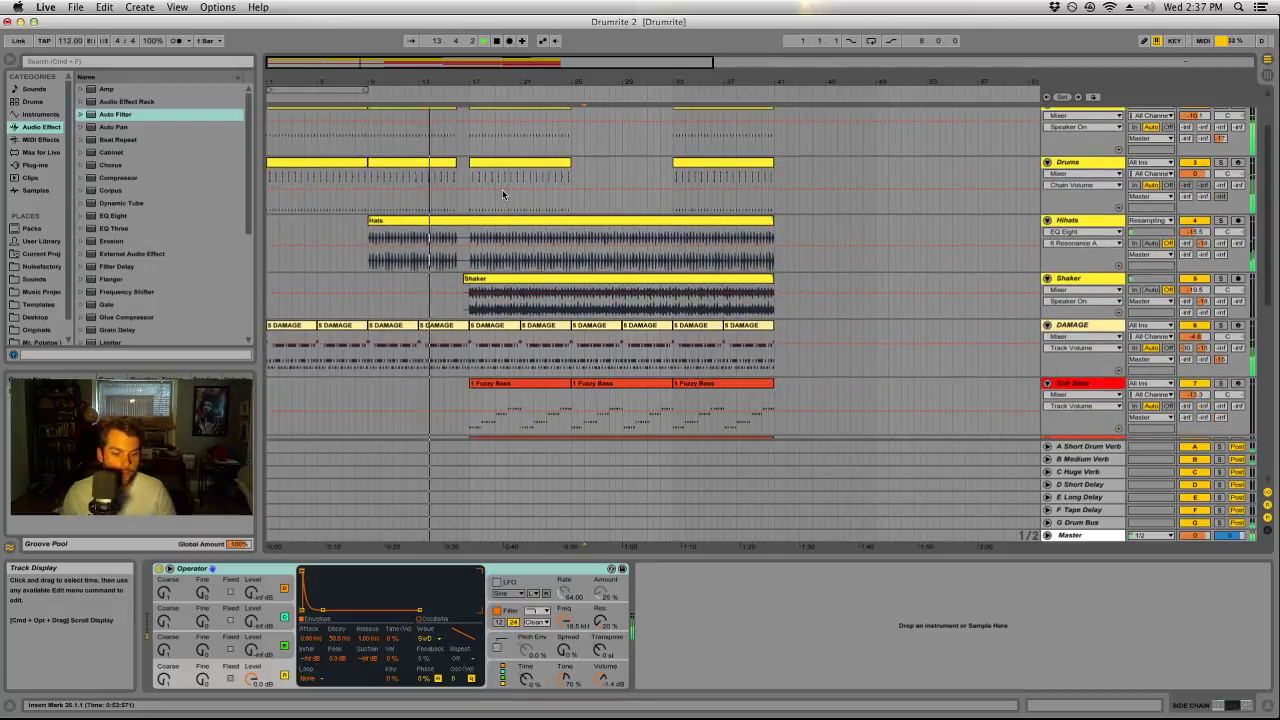
{"action": "key", "text": "a"}
{"action": "scroll", "coordinate": [501, 192], "scroll_direction": "down", "scroll_amount": 10}
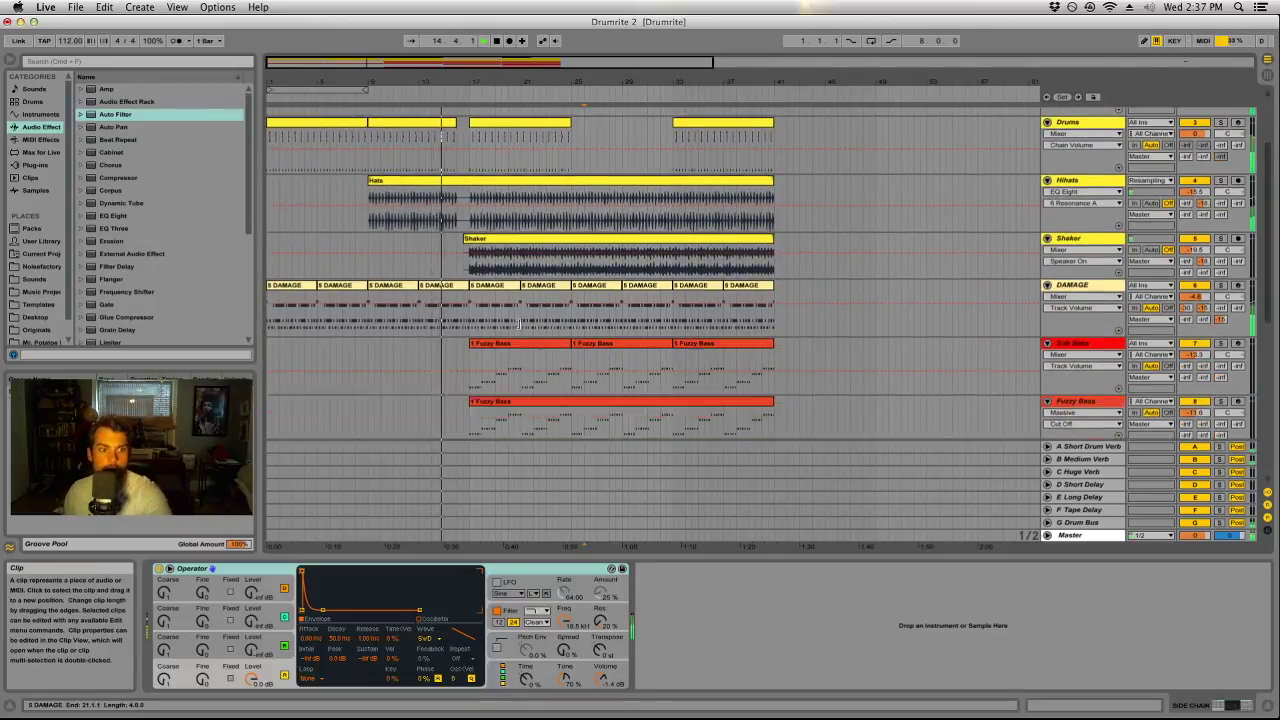
{"action": "key", "text": "space"}
{"action": "left_click", "coordinate": [354, 284]}
{"action": "key", "text": "ctrl+l"}
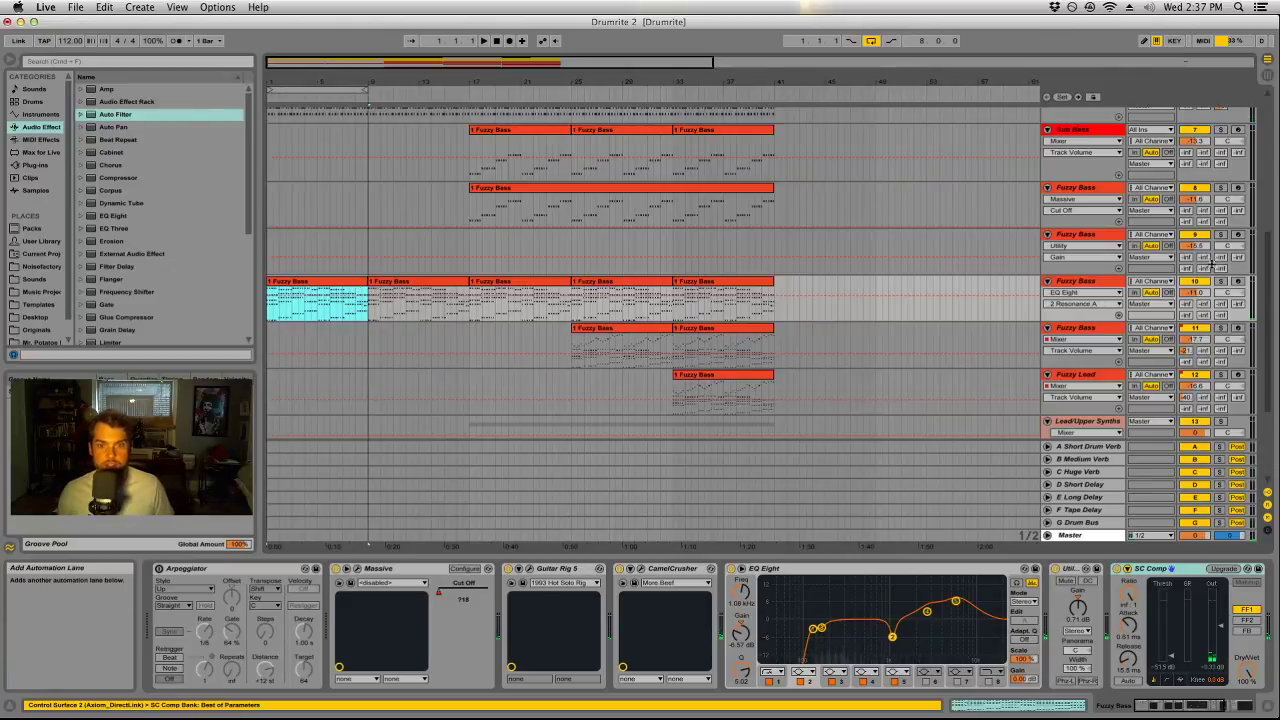
{"action": "key", "text": "space"}
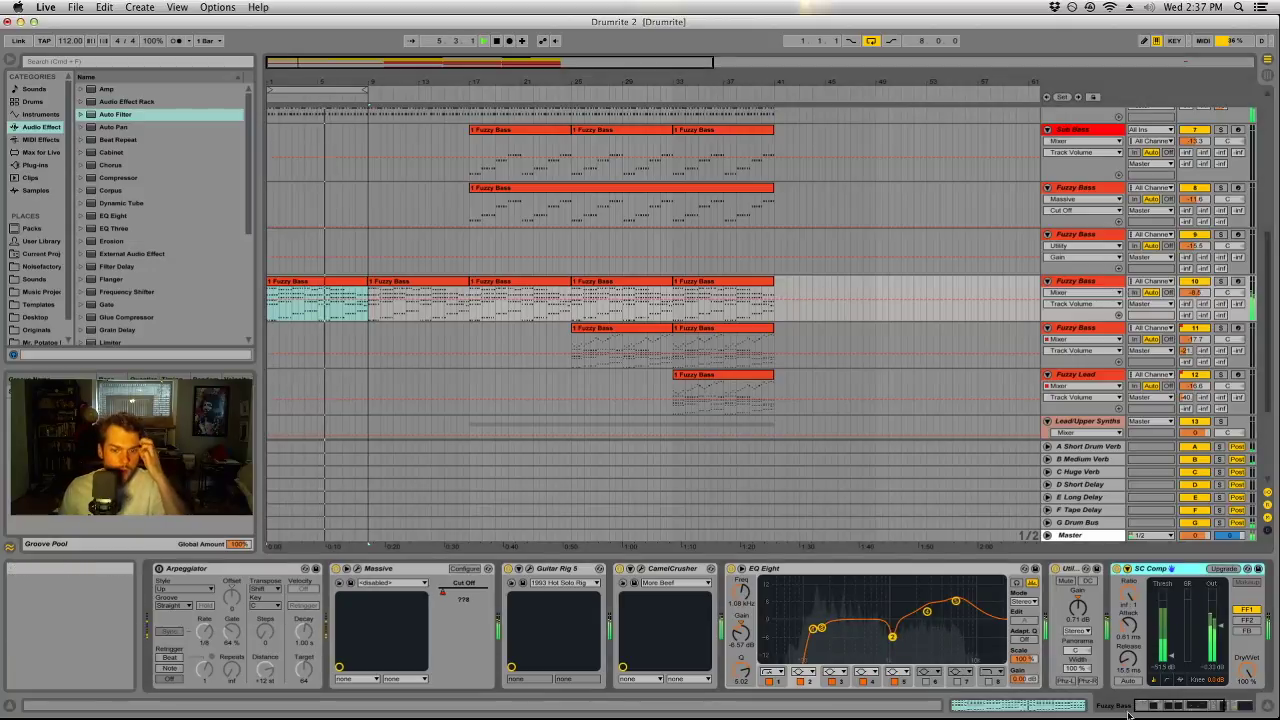
{"action": "left_click", "coordinate": [1020, 705]}
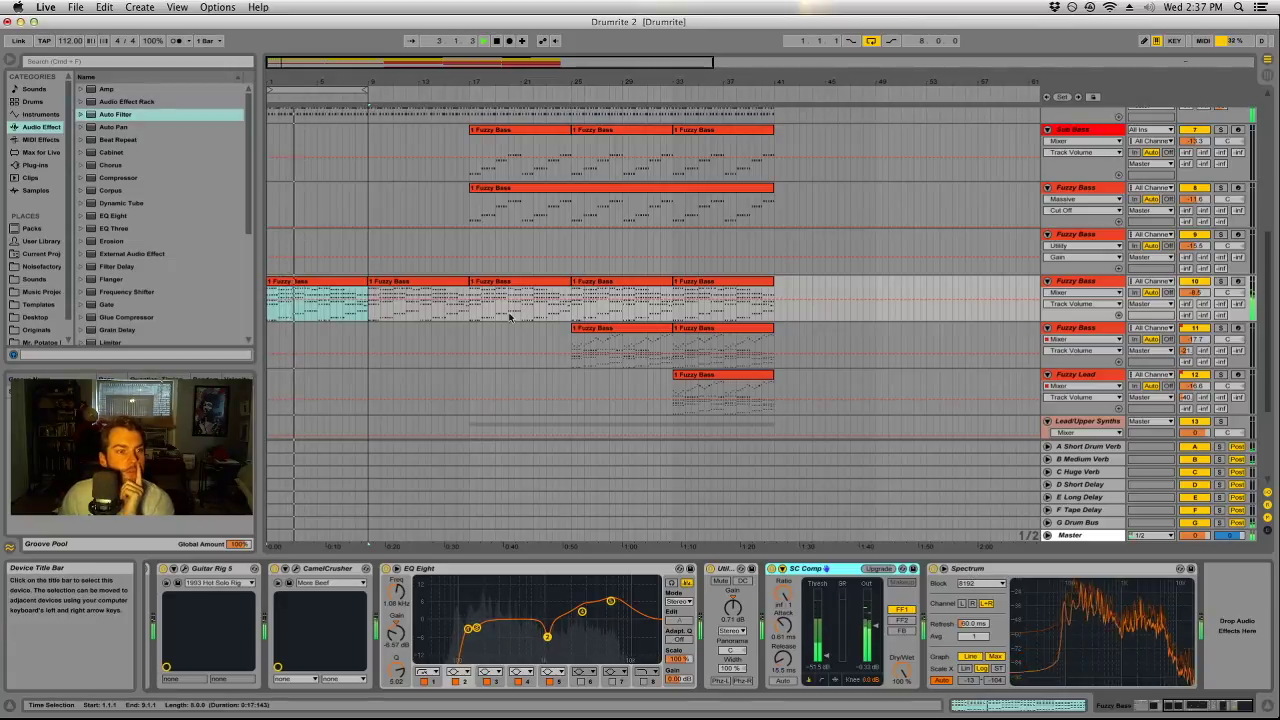
Play from bar 9, arm the empty Fuzzy Bass track 9, and set its volume to -7.7 dB.
{"action": "left_click", "coordinate": [392, 284]}
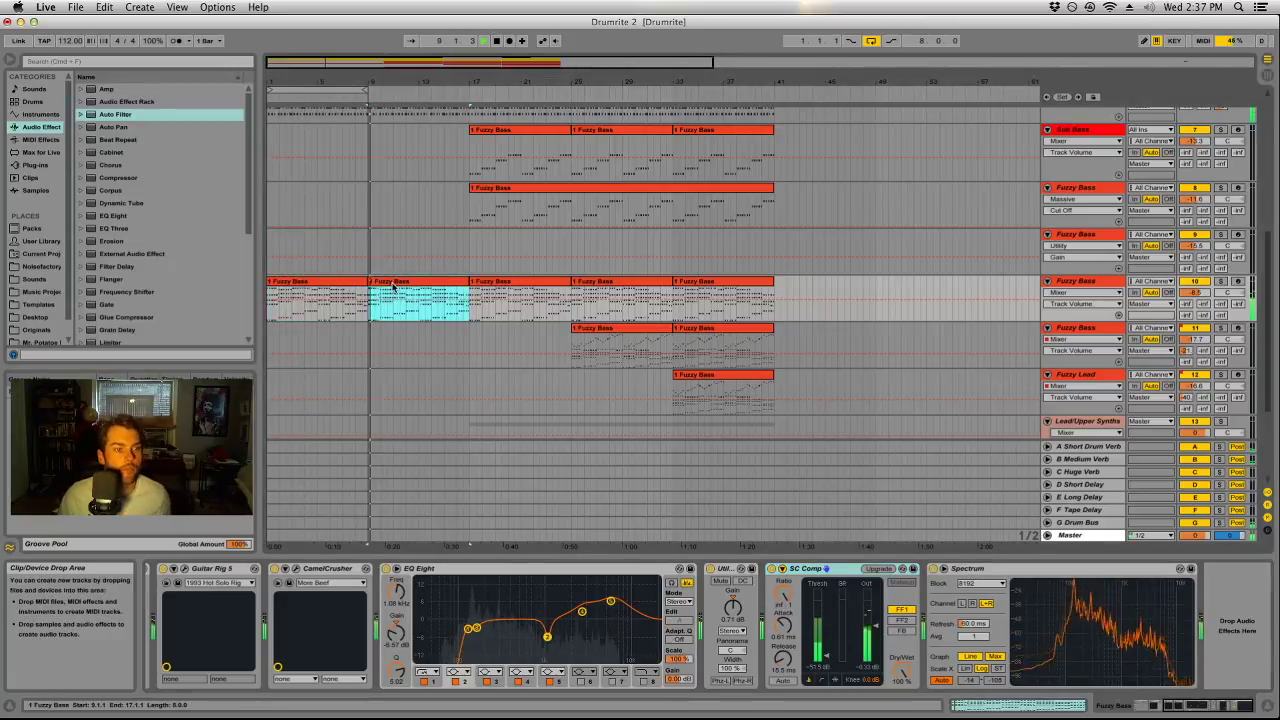
{"action": "scroll", "coordinate": [426, 318], "scroll_direction": "up", "scroll_amount": 3}
{"action": "scroll", "coordinate": [426, 314], "scroll_direction": "up", "scroll_amount": 2}
{"action": "scroll", "coordinate": [426, 314], "scroll_direction": "down", "scroll_amount": 3}
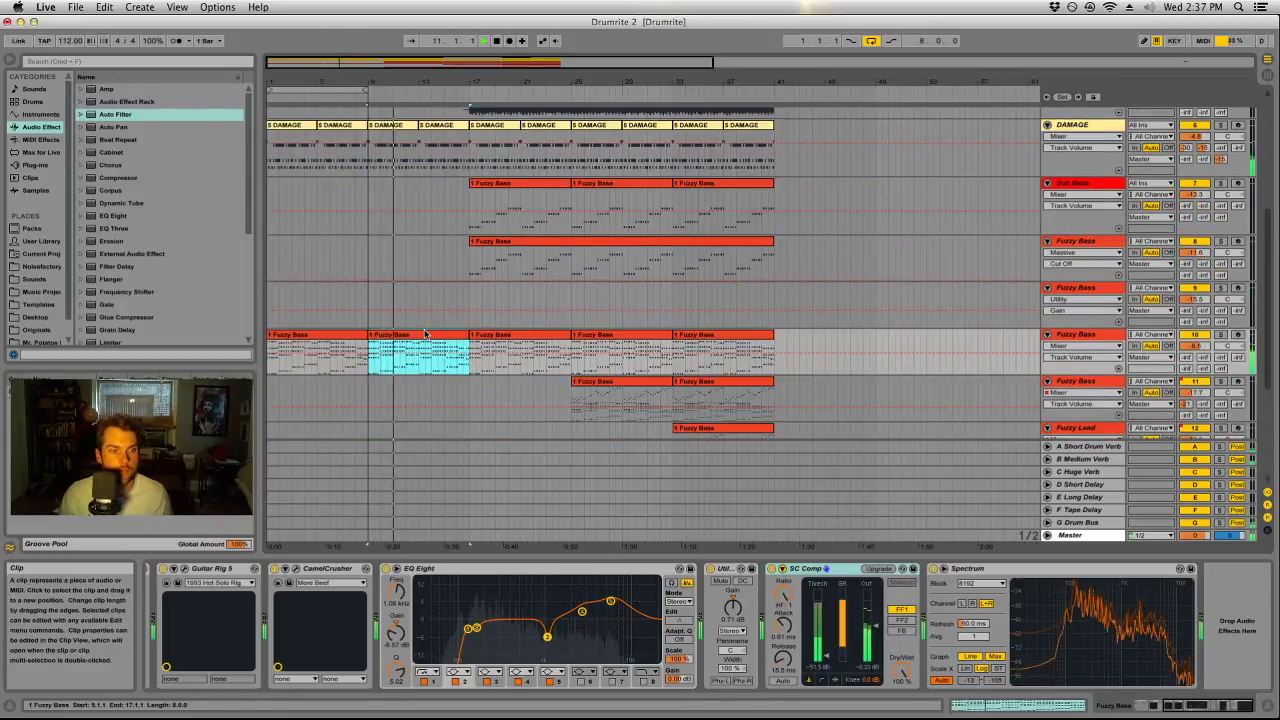
{"action": "scroll", "coordinate": [1096, 262], "scroll_direction": "down", "scroll_amount": 3}
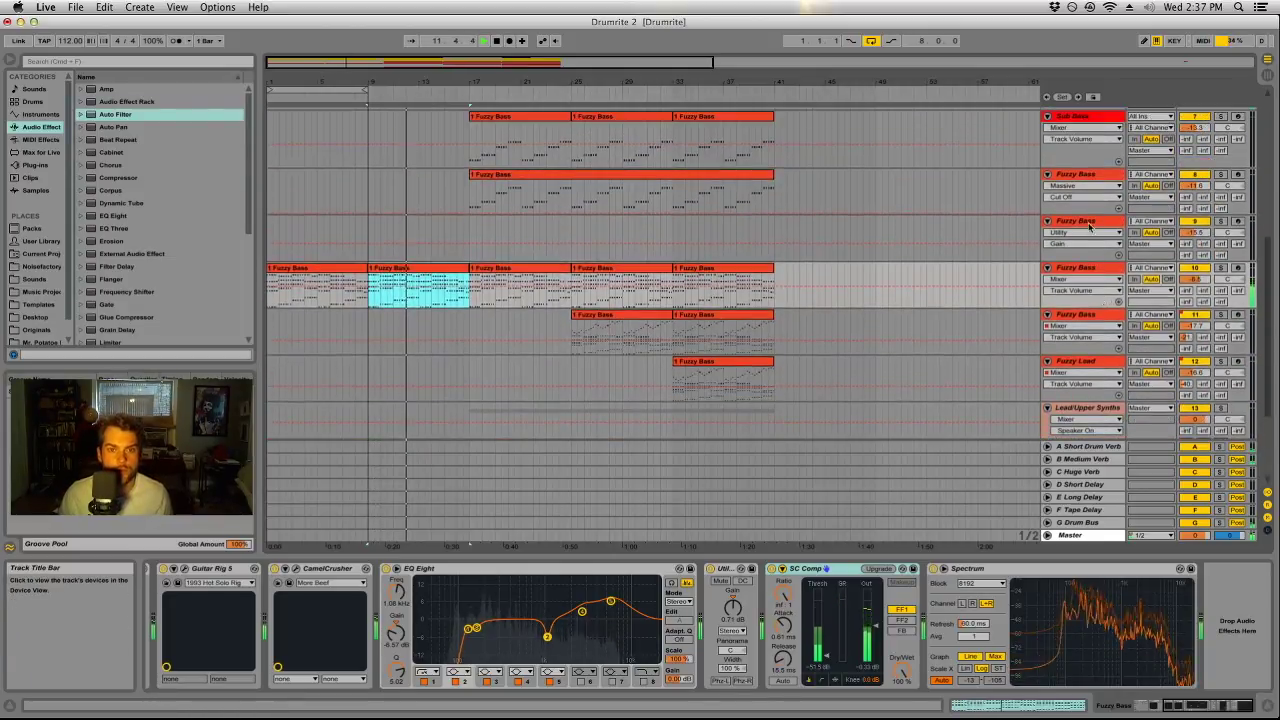
{"action": "left_click", "coordinate": [1237, 218]}
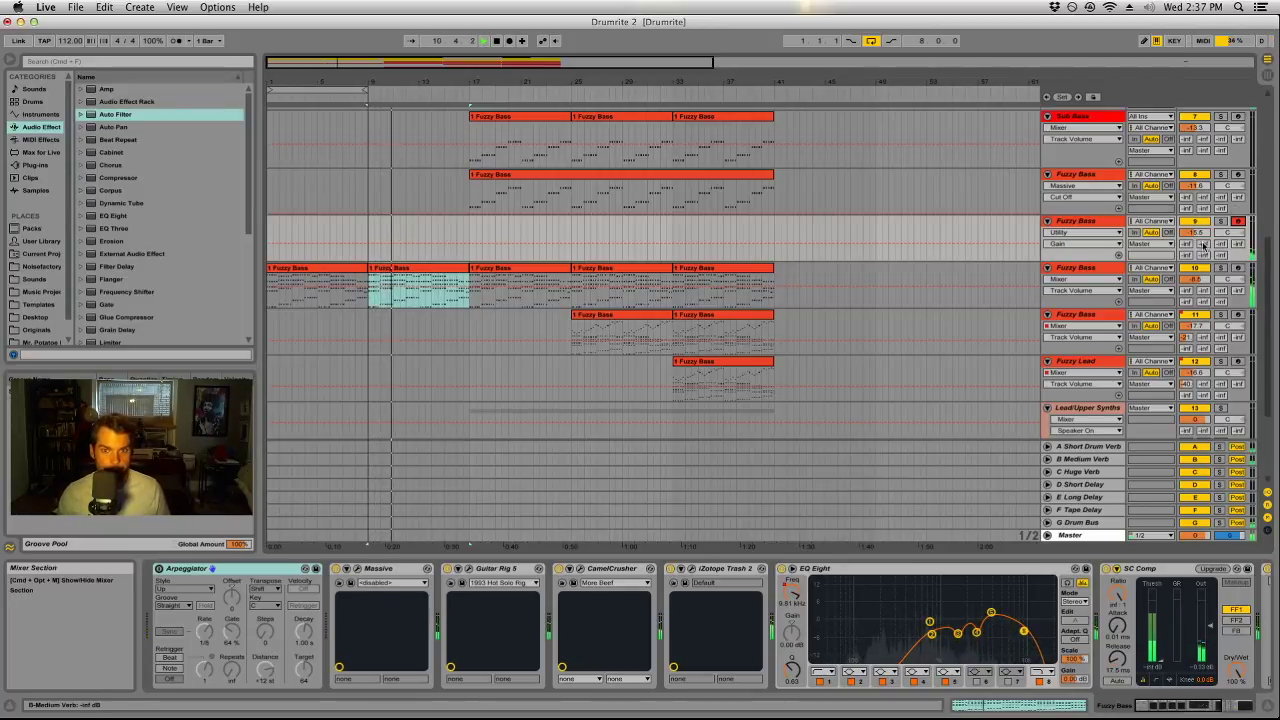
{"action": "left_click_drag", "start_coordinate": [1196, 232], "coordinate": [1196, 215]}
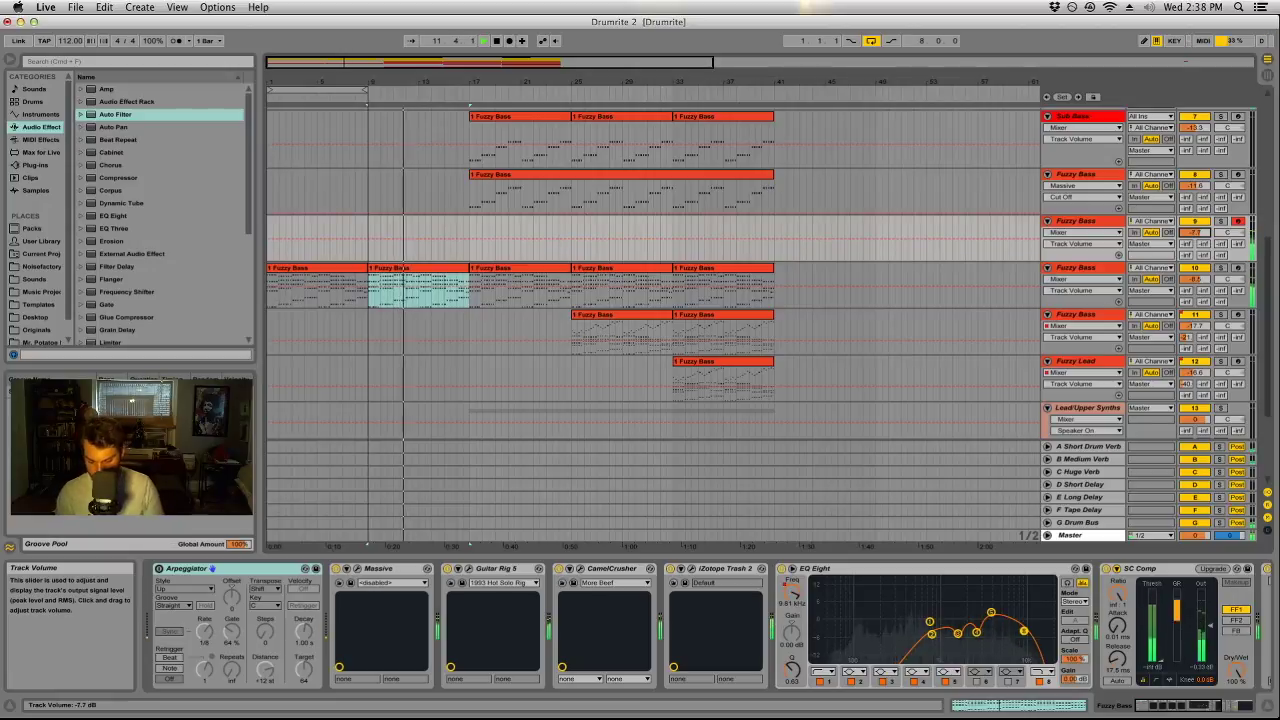
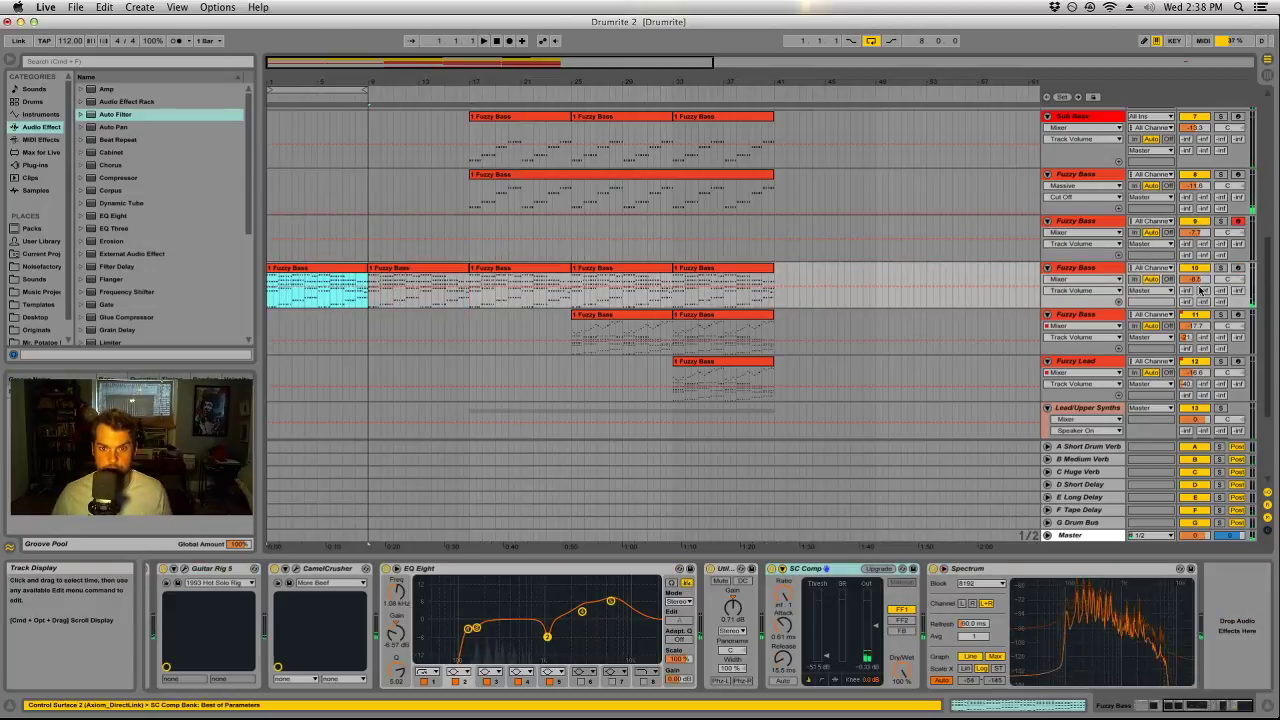
Solo the track 10 Fuzzy Bass from bar 1, enable EQ Eight band 6 with a cut of about 3.4 dB, and bypass CamelCrusher.
{"action": "key", "text": "space"}
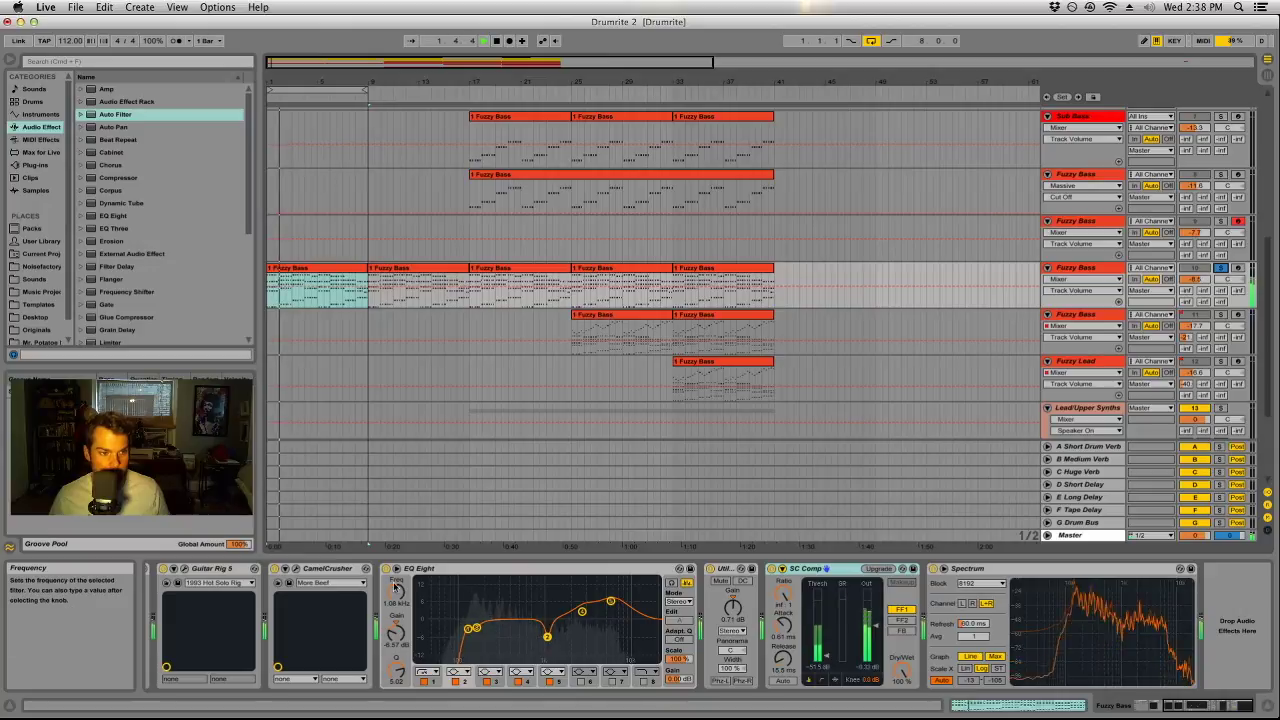
{"action": "left_click", "coordinate": [580, 681]}
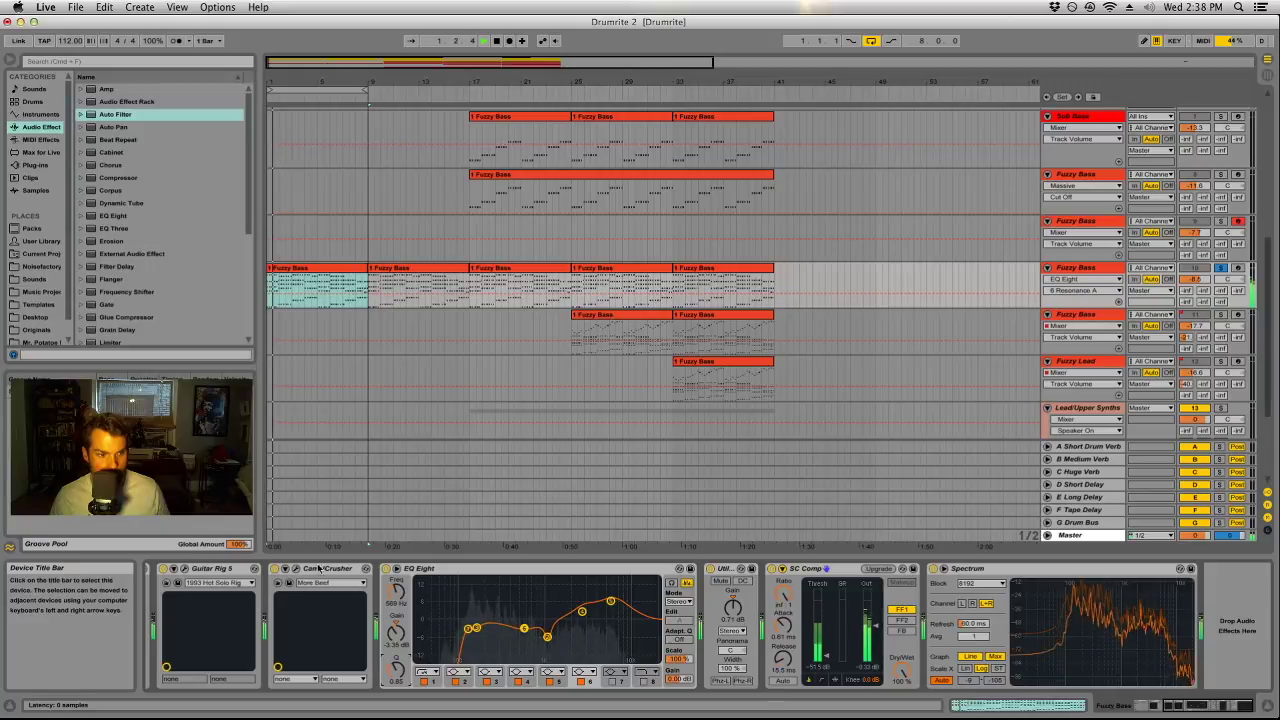
{"action": "left_click", "coordinate": [276, 569]}
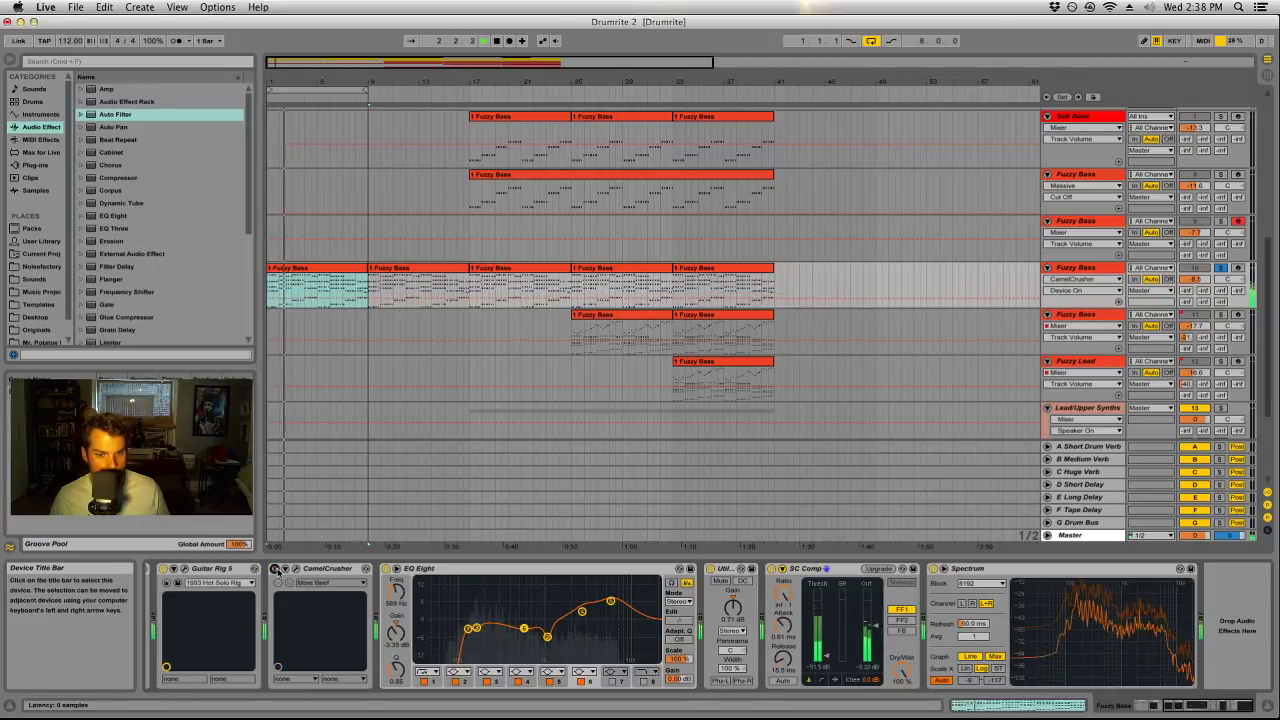
Adjust the filter cutoff and resonance, tube distortion and compressor amount in the CamelCrusher plug-in of the track 10 Fuzzy Bass.
{"action": "left_click", "coordinate": [295, 568]}
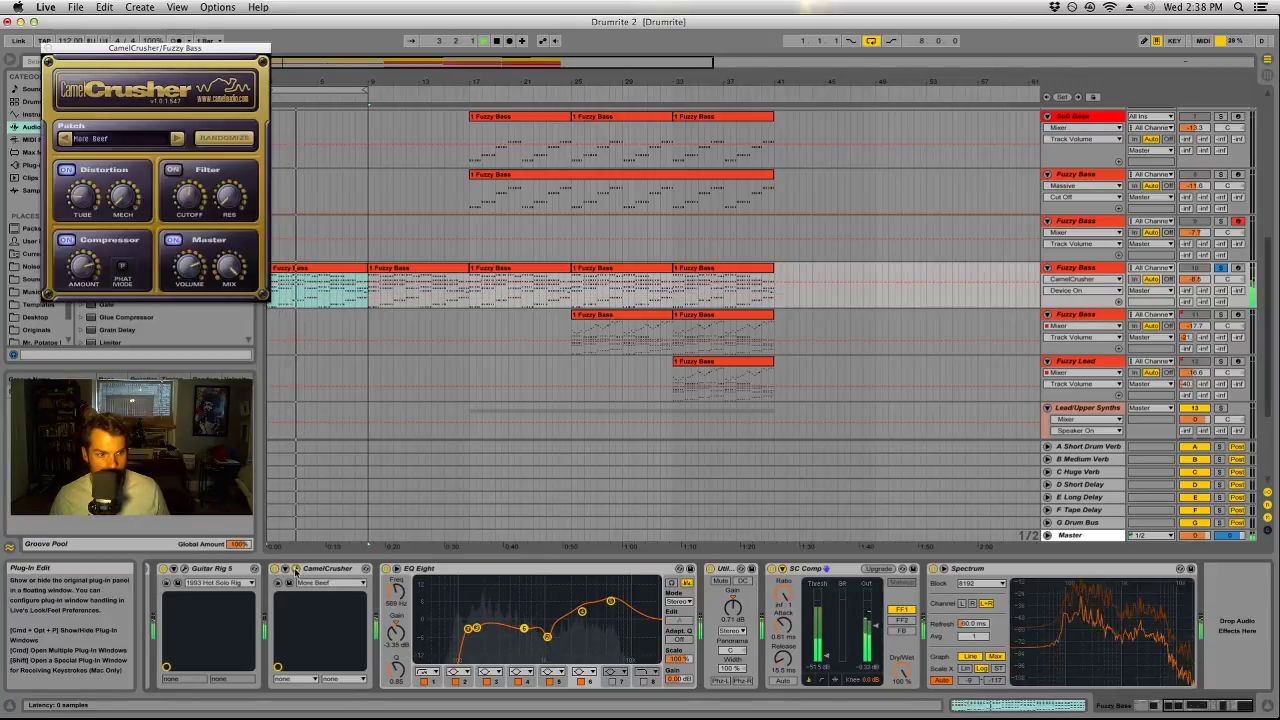
{"action": "left_click", "coordinate": [188, 196]}
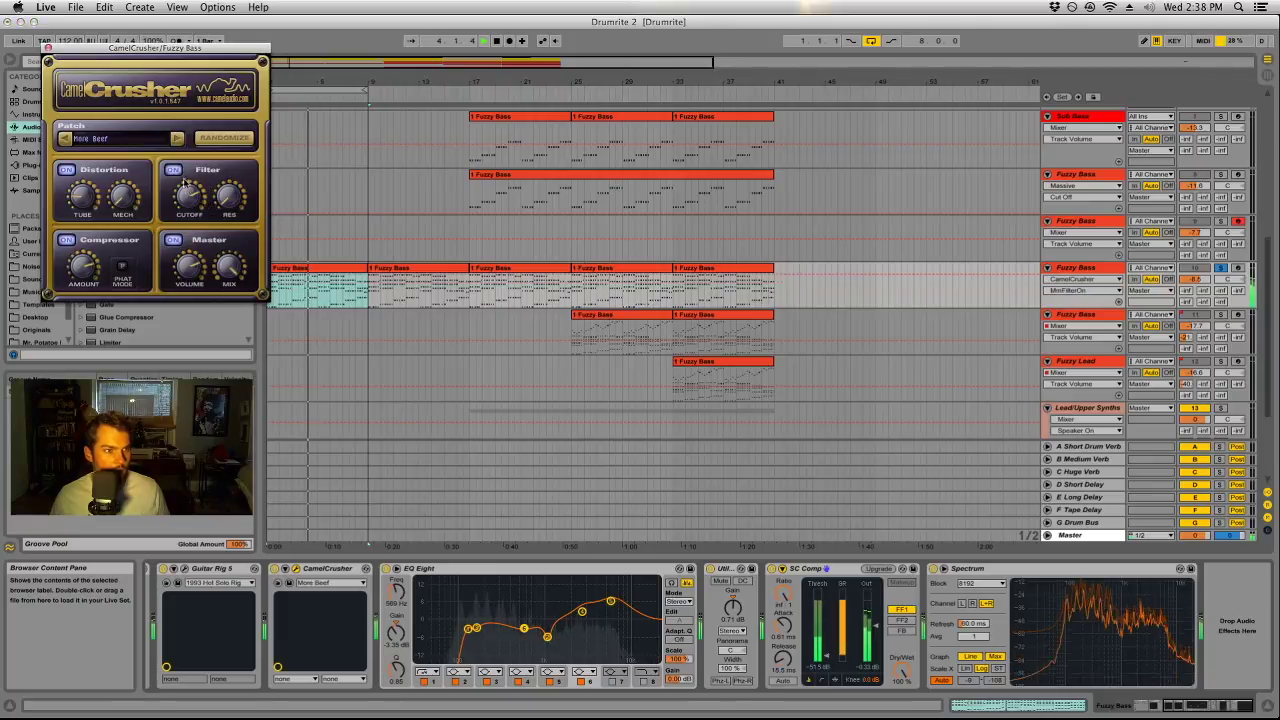
{"action": "left_click", "coordinate": [235, 199]}
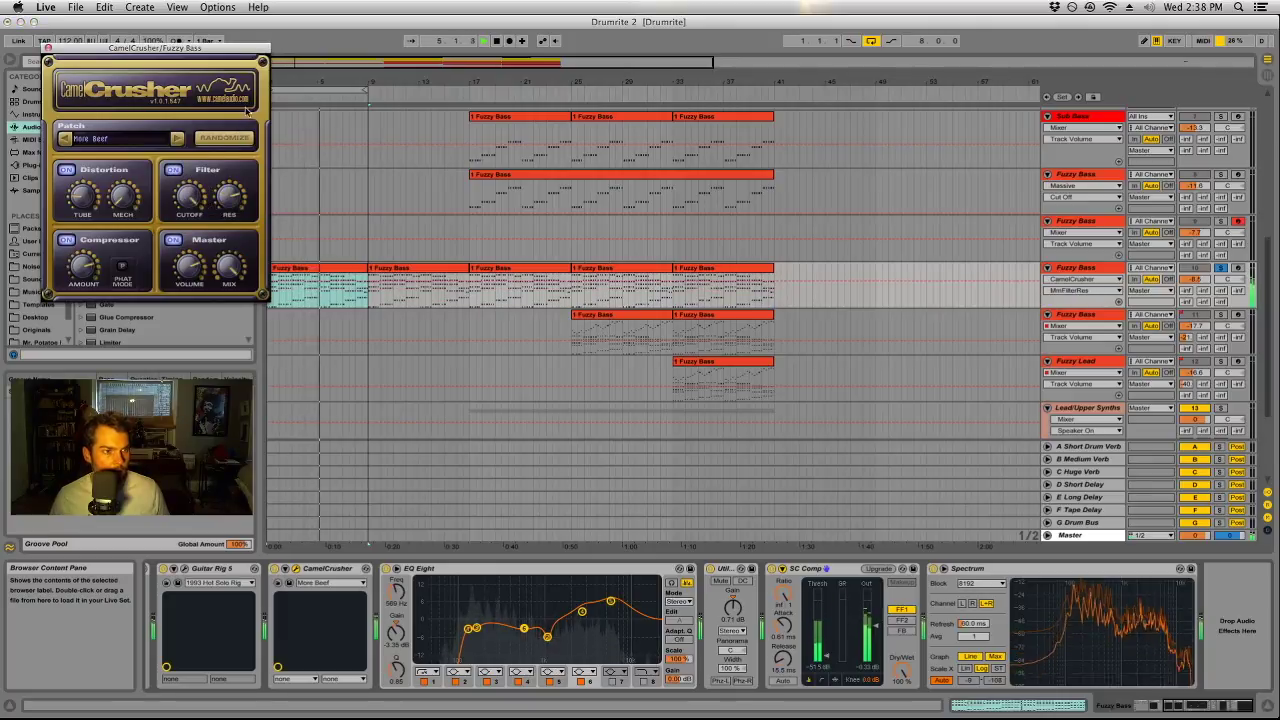
{"action": "left_click", "coordinate": [82, 198]}
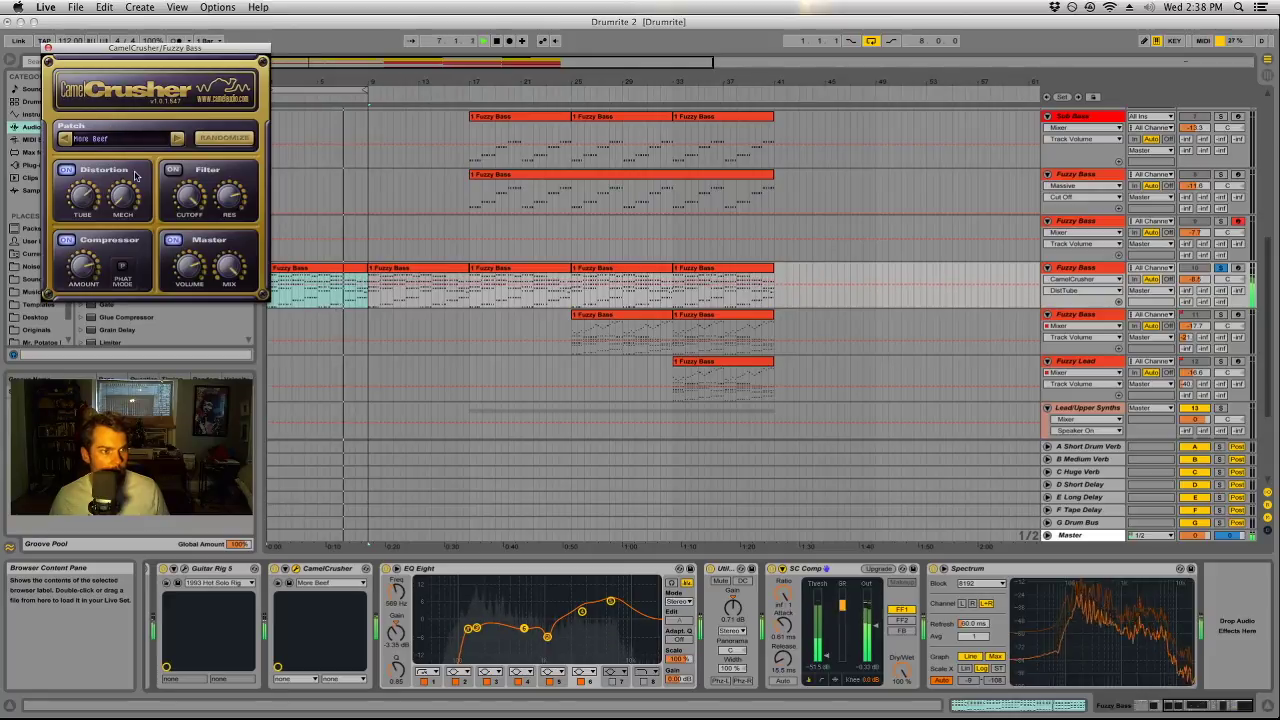
{"action": "left_click", "coordinate": [122, 270]}
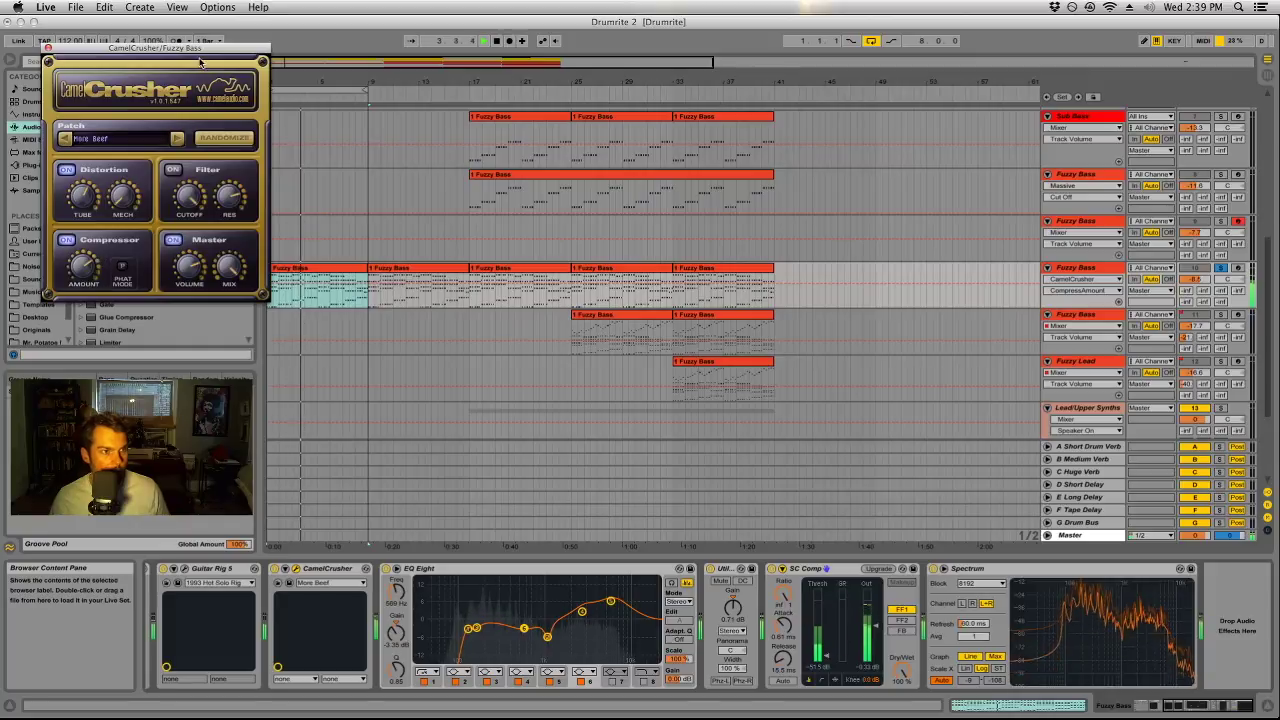
{"action": "left_click_drag", "start_coordinate": [201, 51], "coordinate": [212, 63]}
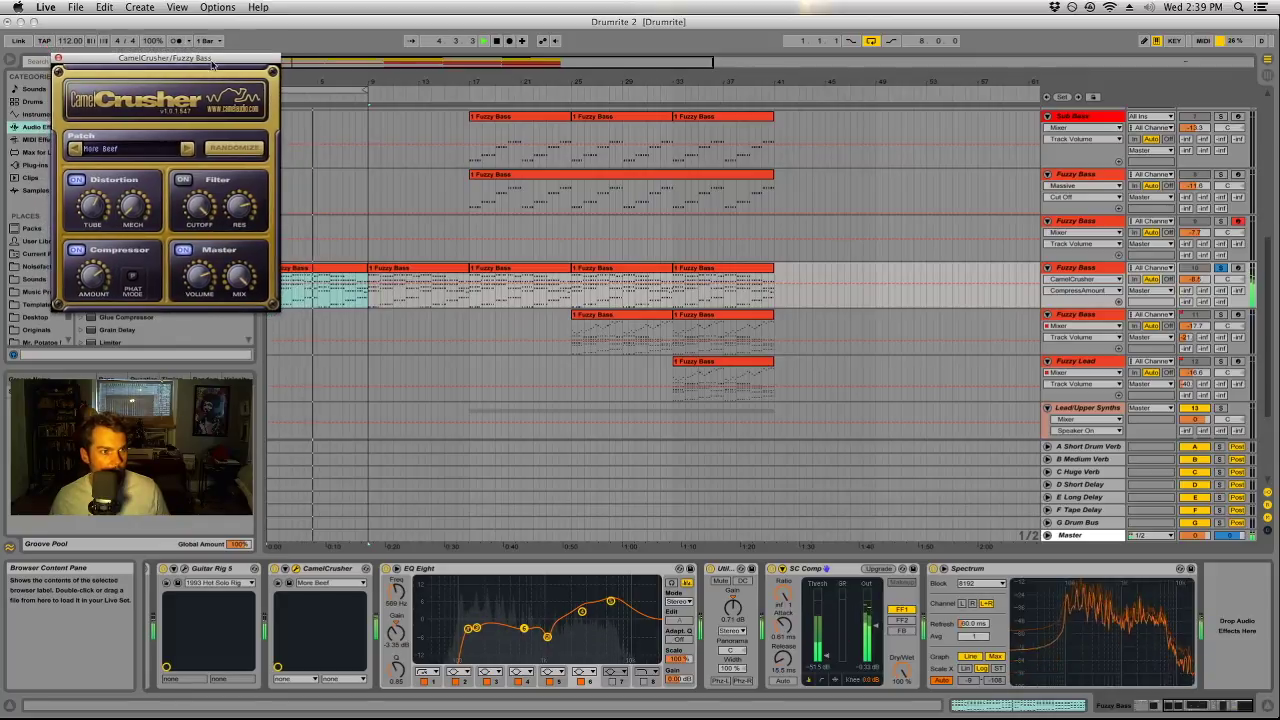
{"action": "left_click", "coordinate": [57, 59]}
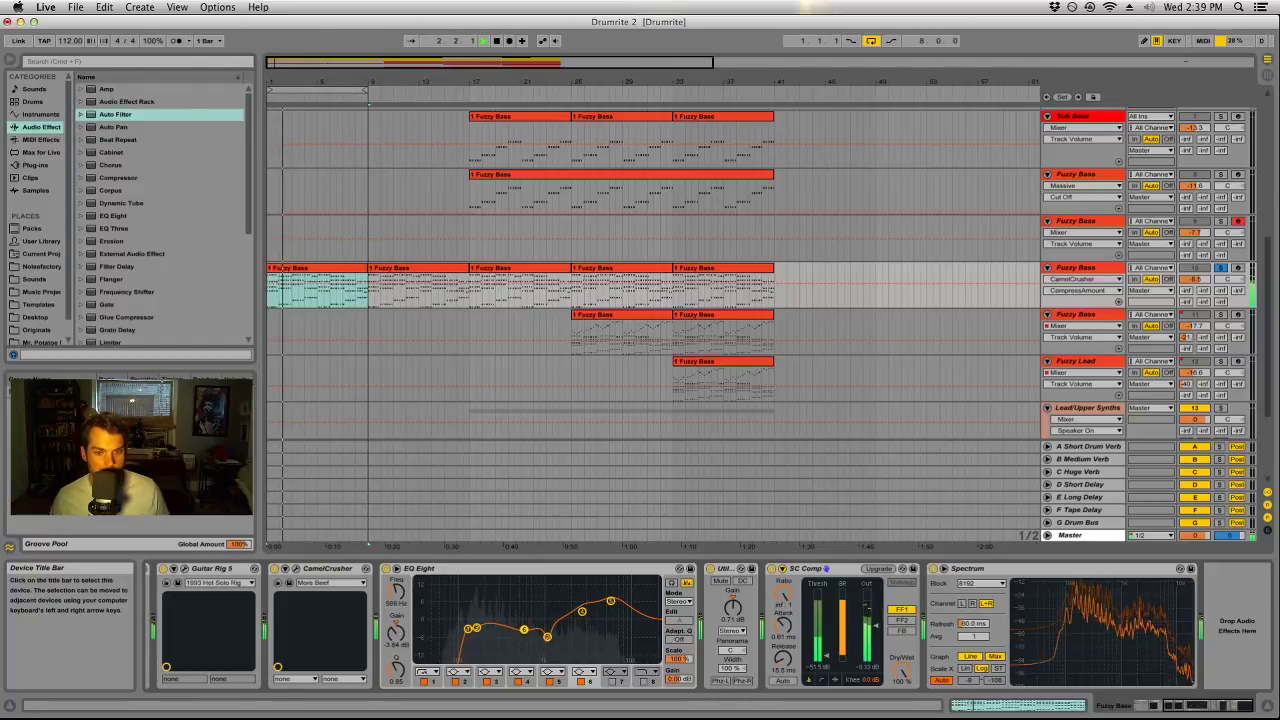
Copy the Sub Bass clip from bar 17 to bar 1 and solo the Sub Bass track along with the track 10 Fuzzy Bass.
{"action": "scroll", "coordinate": [591, 257], "scroll_direction": "up", "scroll_amount": 5}
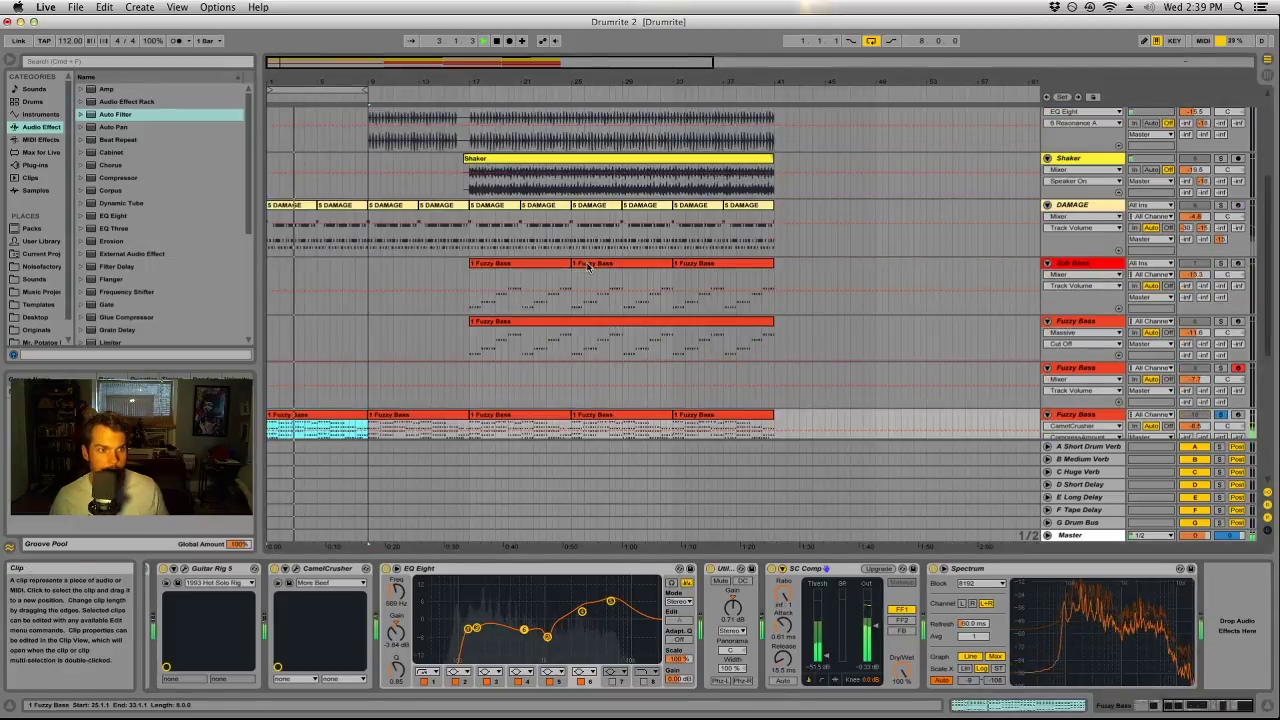
{"action": "left_click_drag", "start_coordinate": [544, 272], "coordinate": [342, 272]}
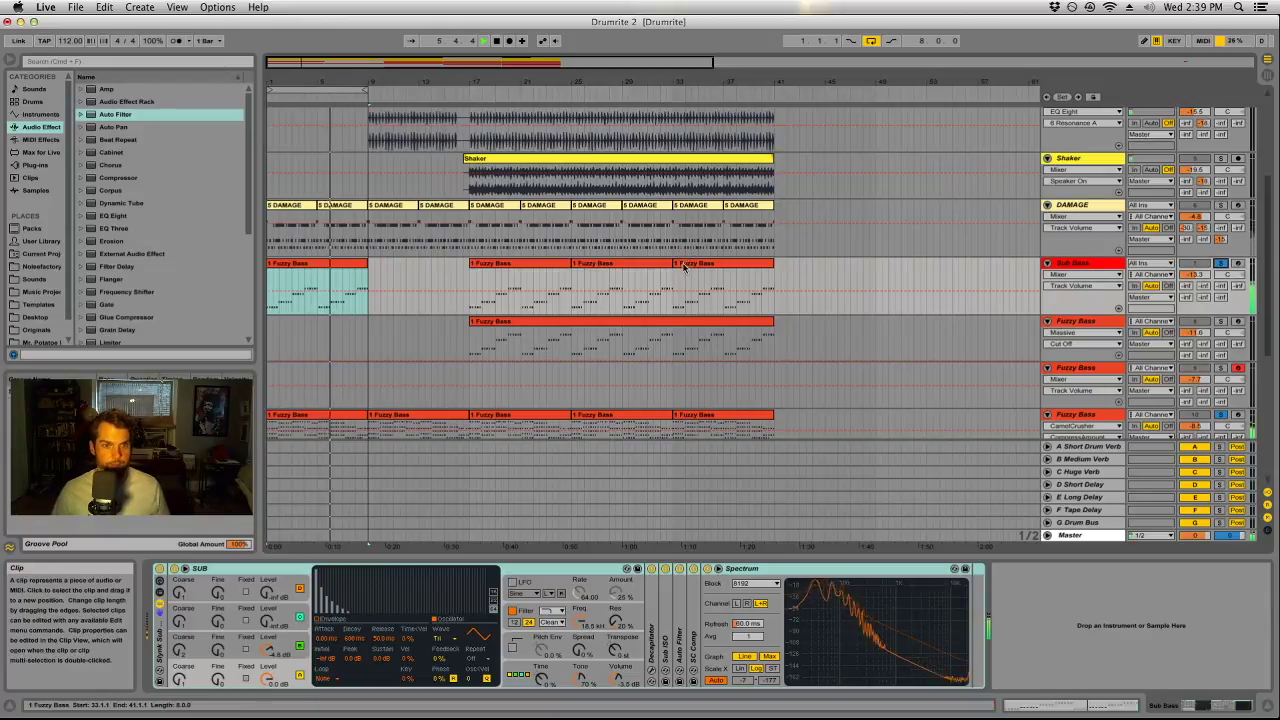
Copy the opening eight-bar chord clip onto Fuzzy Bass track 11, solo that track, and transpose the copied notes down to D2–D4.
{"action": "scroll", "coordinate": [650, 300], "scroll_direction": "down", "scroll_amount": 3}
{"action": "scroll", "coordinate": [1128, 218], "scroll_direction": "down", "scroll_amount": 3}
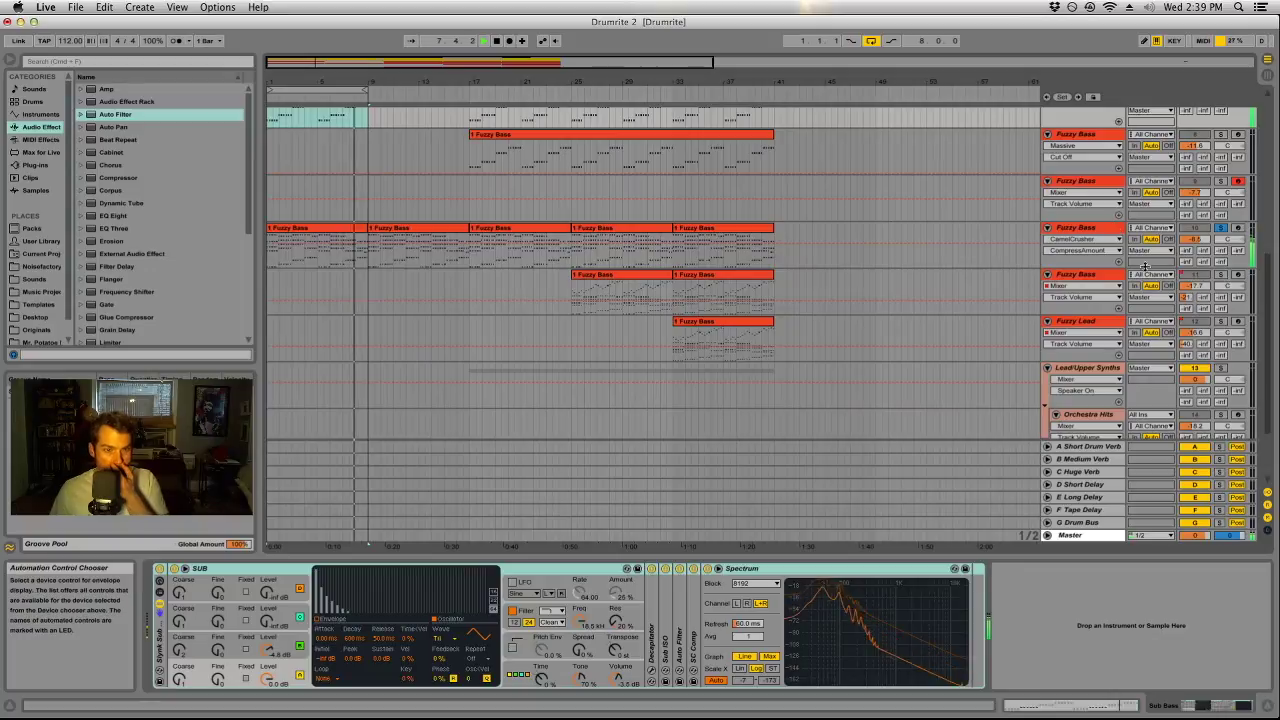
{"action": "left_click_drag", "start_coordinate": [290, 117], "coordinate": [290, 274]}
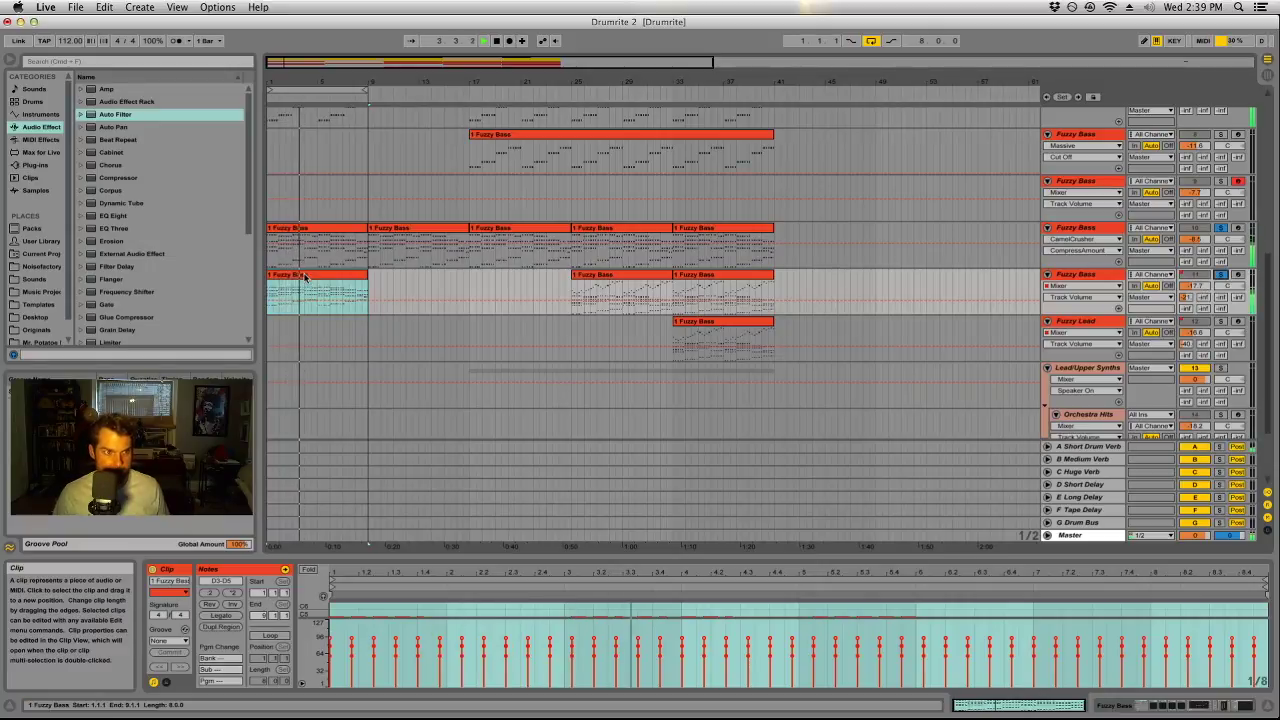
{"action": "left_click", "coordinate": [1080, 274]}
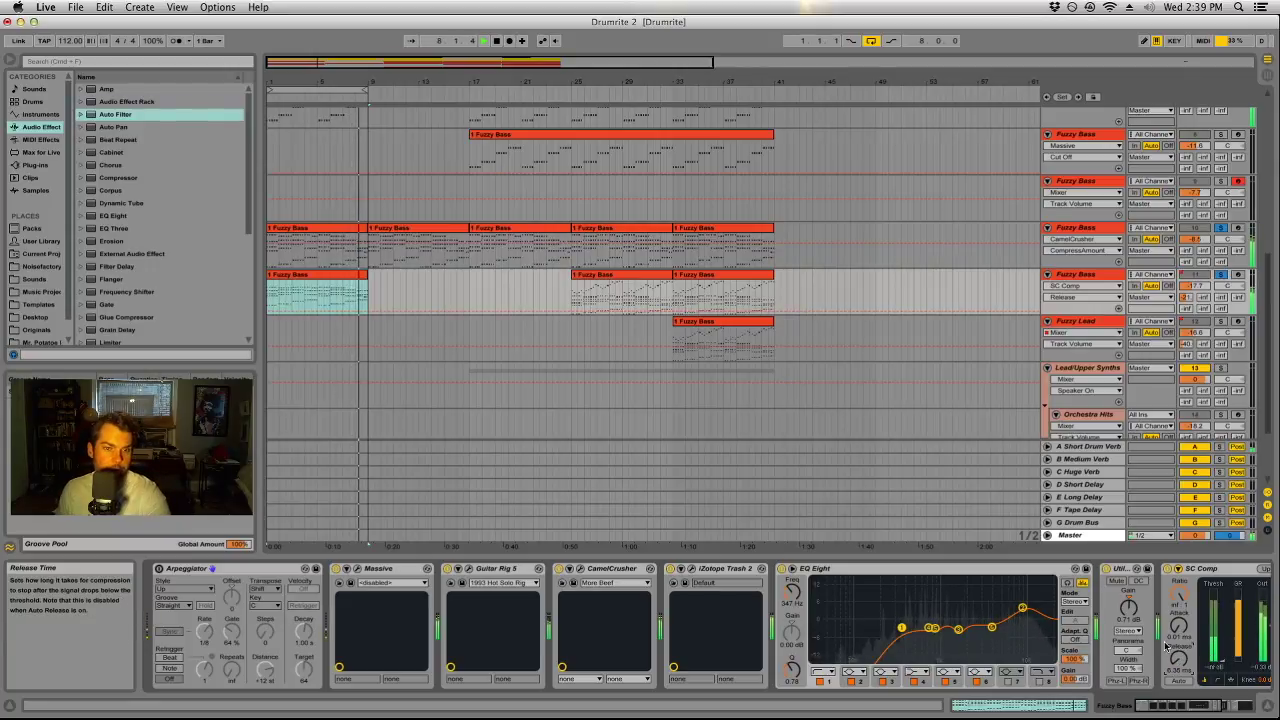
{"action": "left_click", "coordinate": [352, 277]}
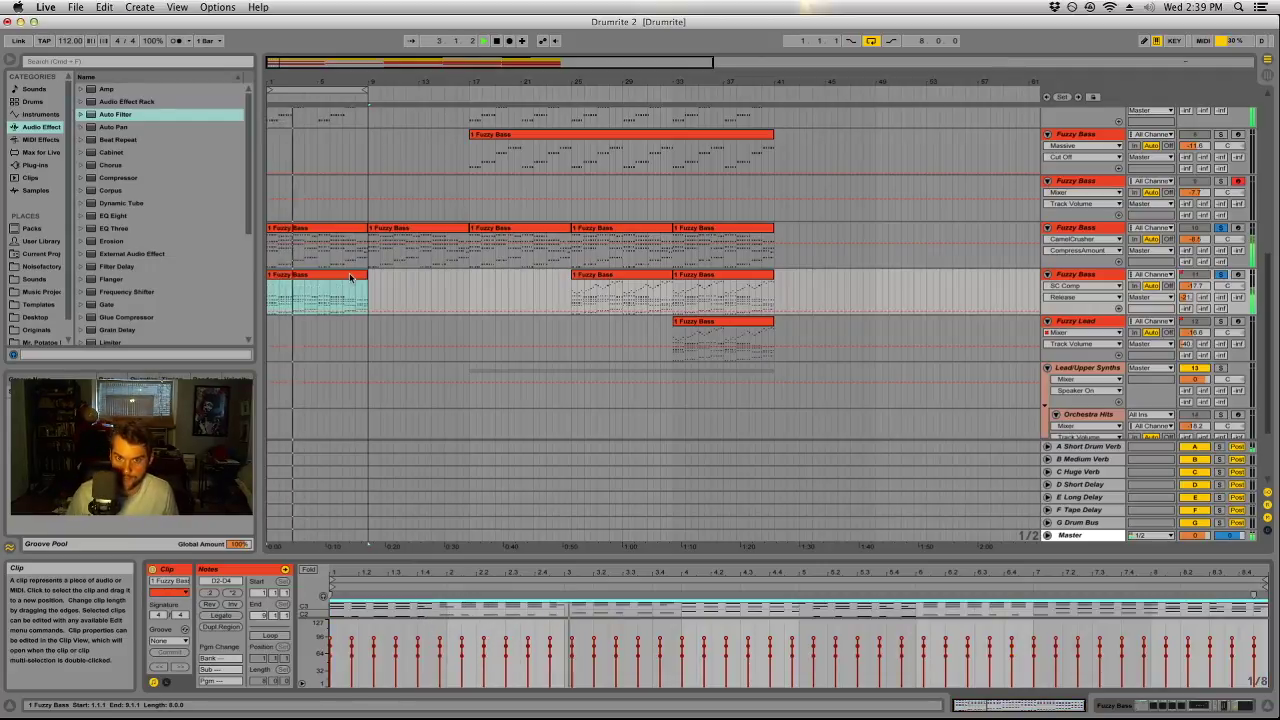
Copy the transposed opening clip onto the Fuzzy Lead track, solo it, and set the track's volume to about -17.8 dB.
{"action": "left_click_drag", "start_coordinate": [350, 277], "coordinate": [351, 334], "text": "alt"}
{"action": "left_click", "coordinate": [330, 322]}
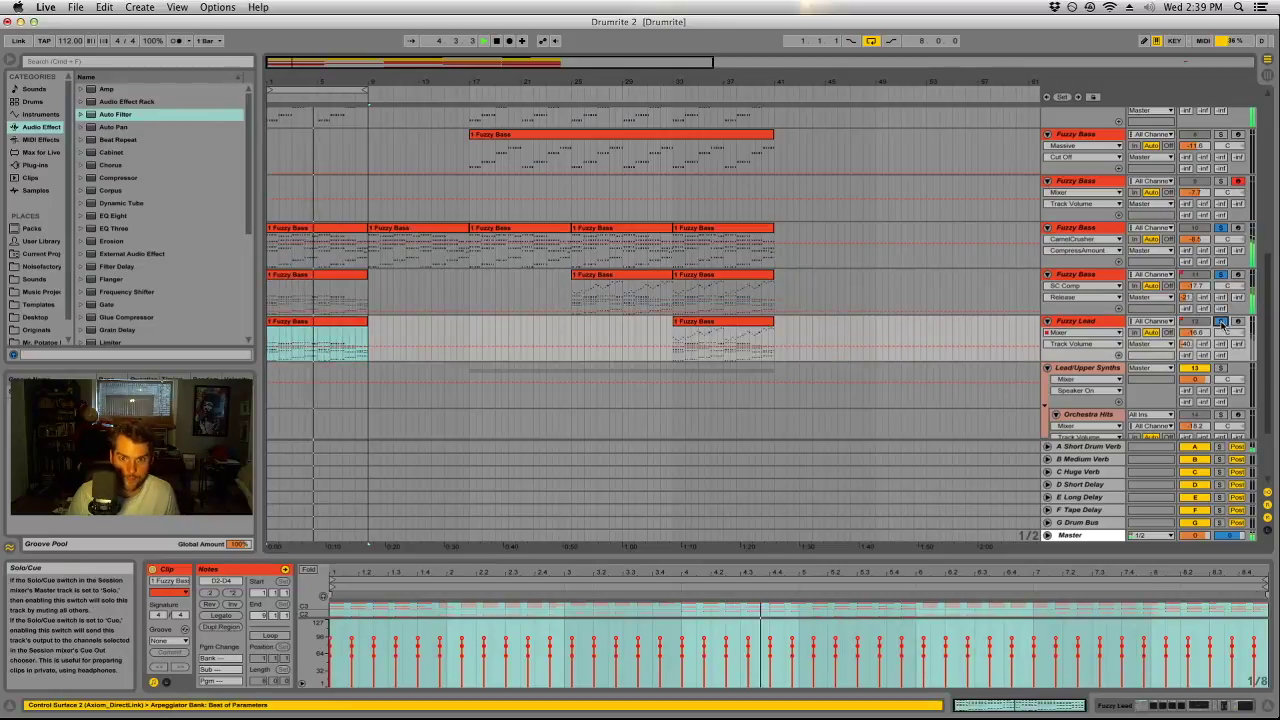
{"action": "left_click", "coordinate": [330, 322]}
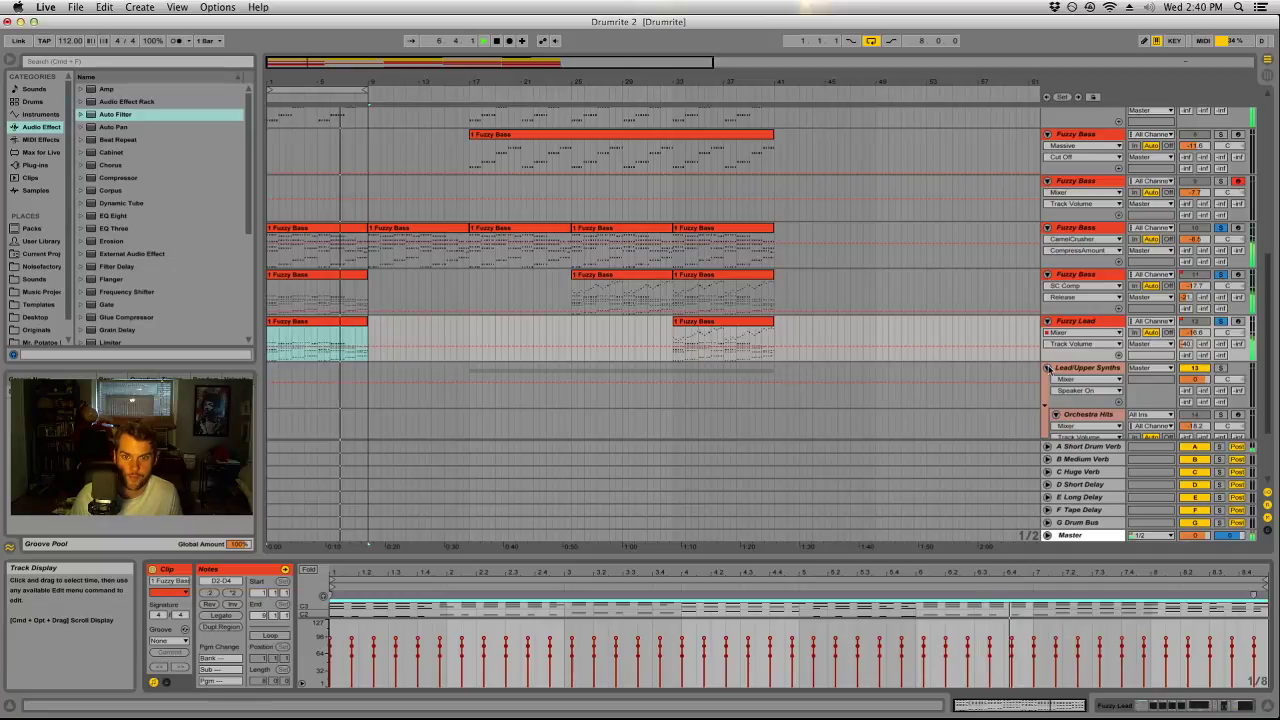
{"action": "key", "text": "shift+Down"}
{"action": "key", "text": "shift+Up"}
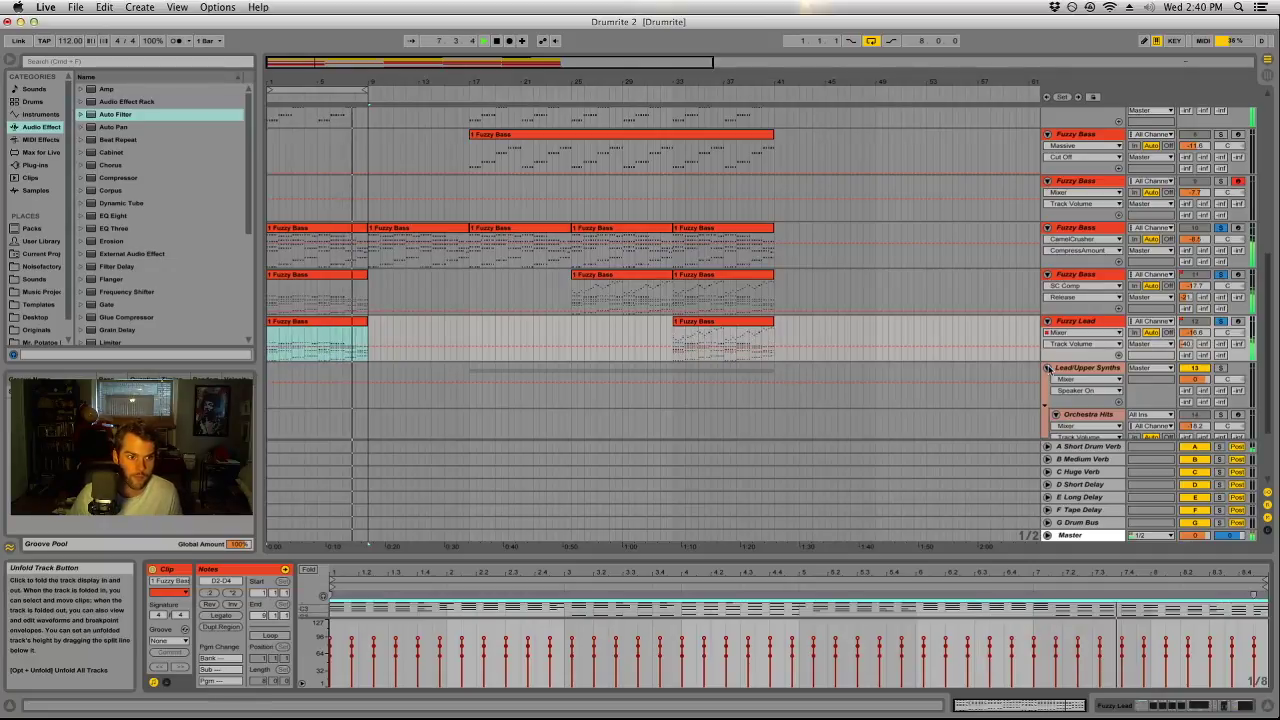
{"action": "left_click", "coordinate": [1193, 332]}
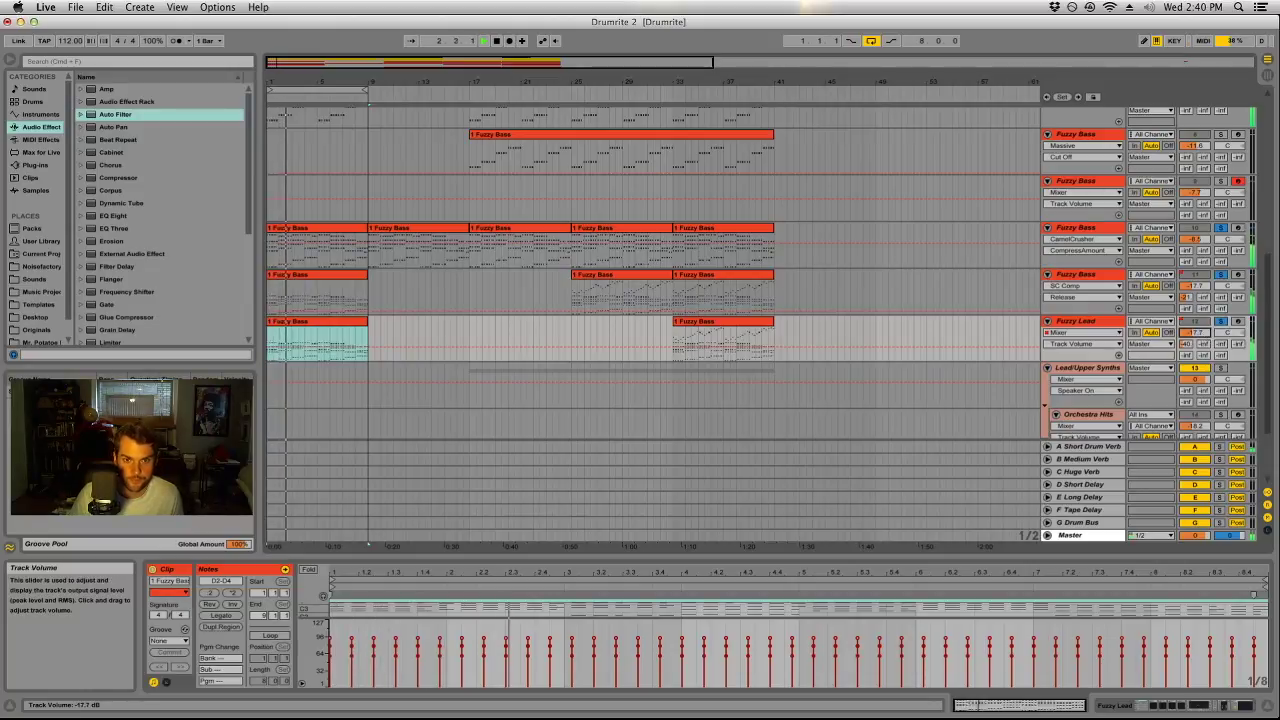
Try the transposed opening clip soloed on the empty Fuzzy Bass track 9, and remove that copy.
{"action": "left_click_drag", "start_coordinate": [314, 340], "coordinate": [314, 208]}
{"action": "left_click", "coordinate": [1221, 181]}
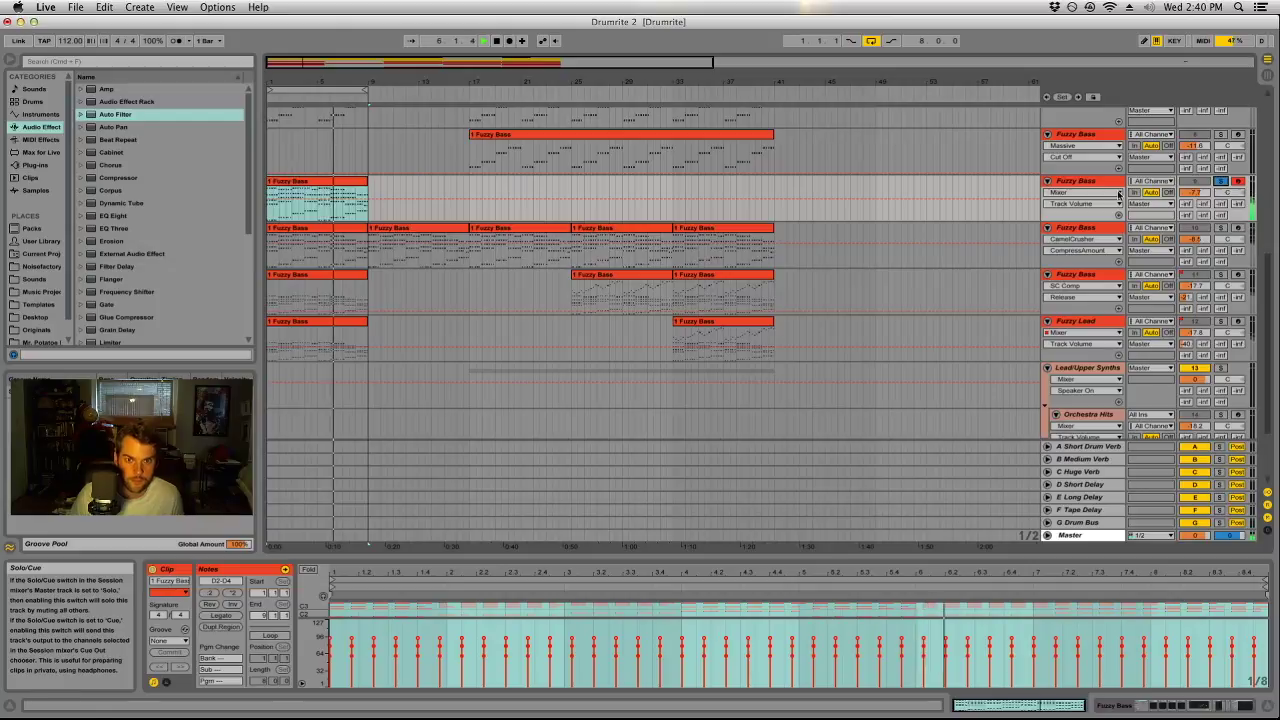
{"action": "left_click", "coordinate": [288, 181]}
{"action": "key", "text": "Delete"}
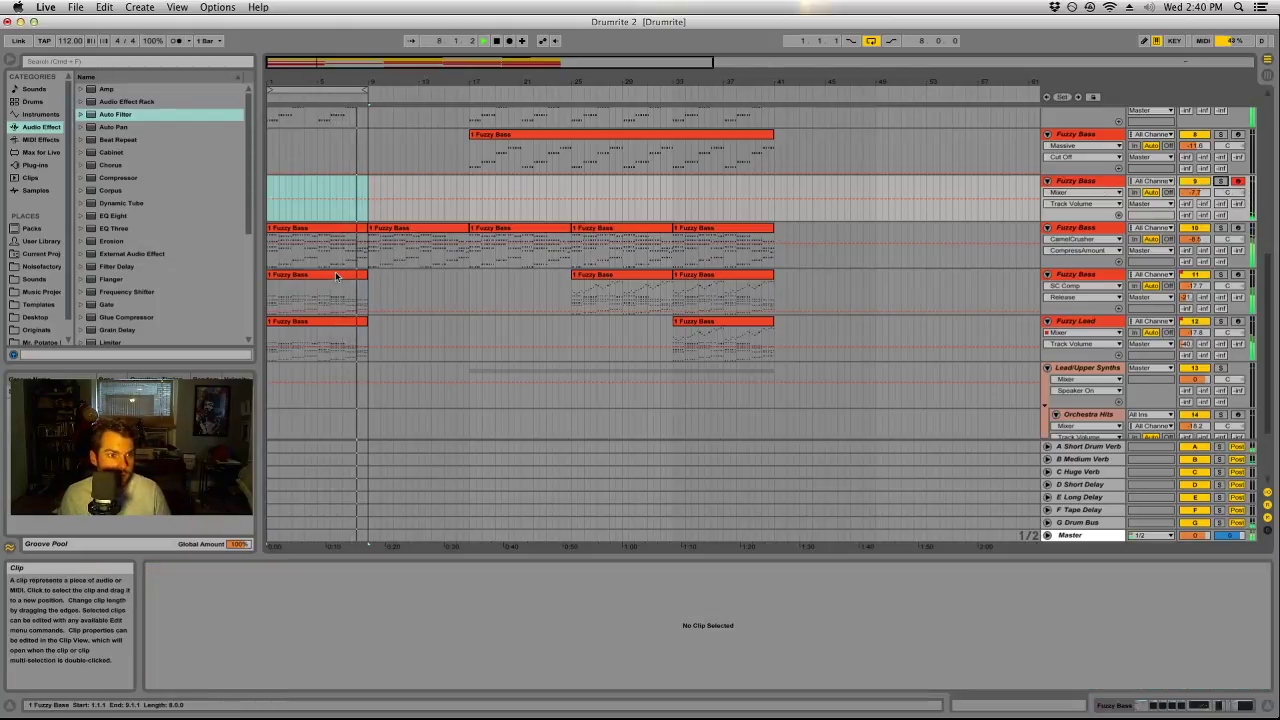
{"action": "left_click", "coordinate": [347, 308]}
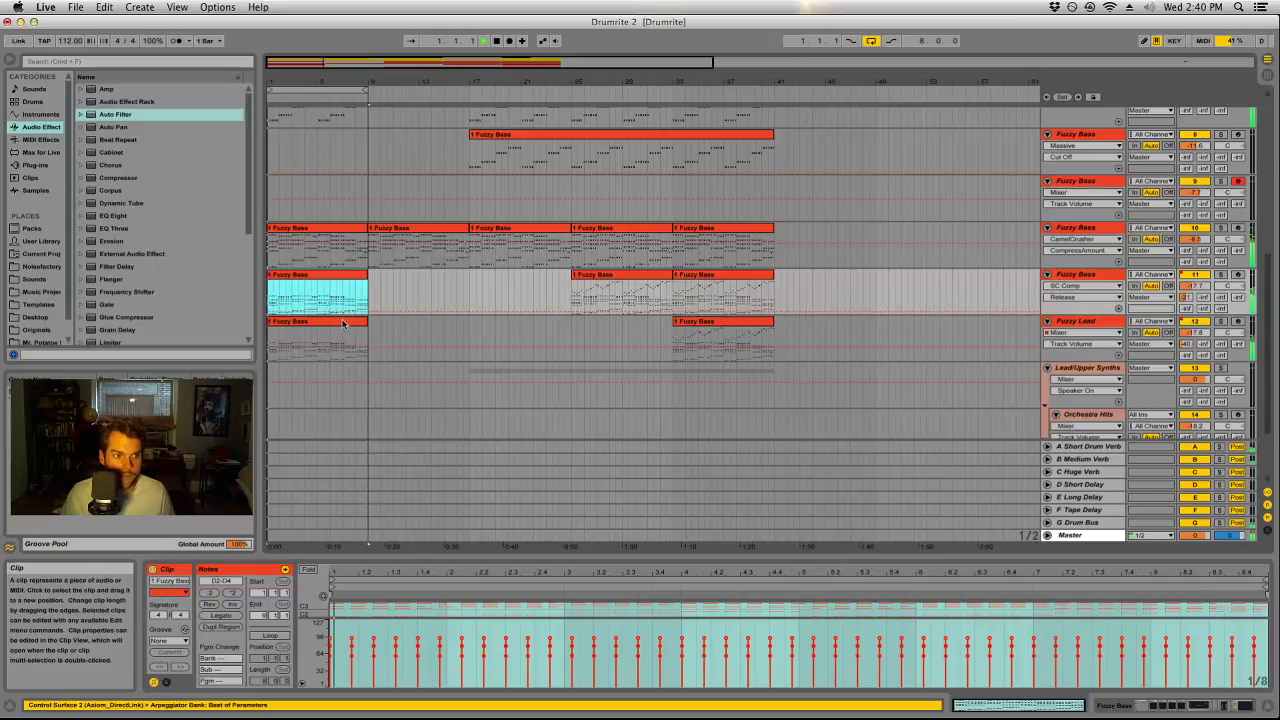
{"action": "left_click", "coordinate": [343, 324]}
{"action": "key", "text": "Delete"}
{"action": "left_click", "coordinate": [349, 279]}
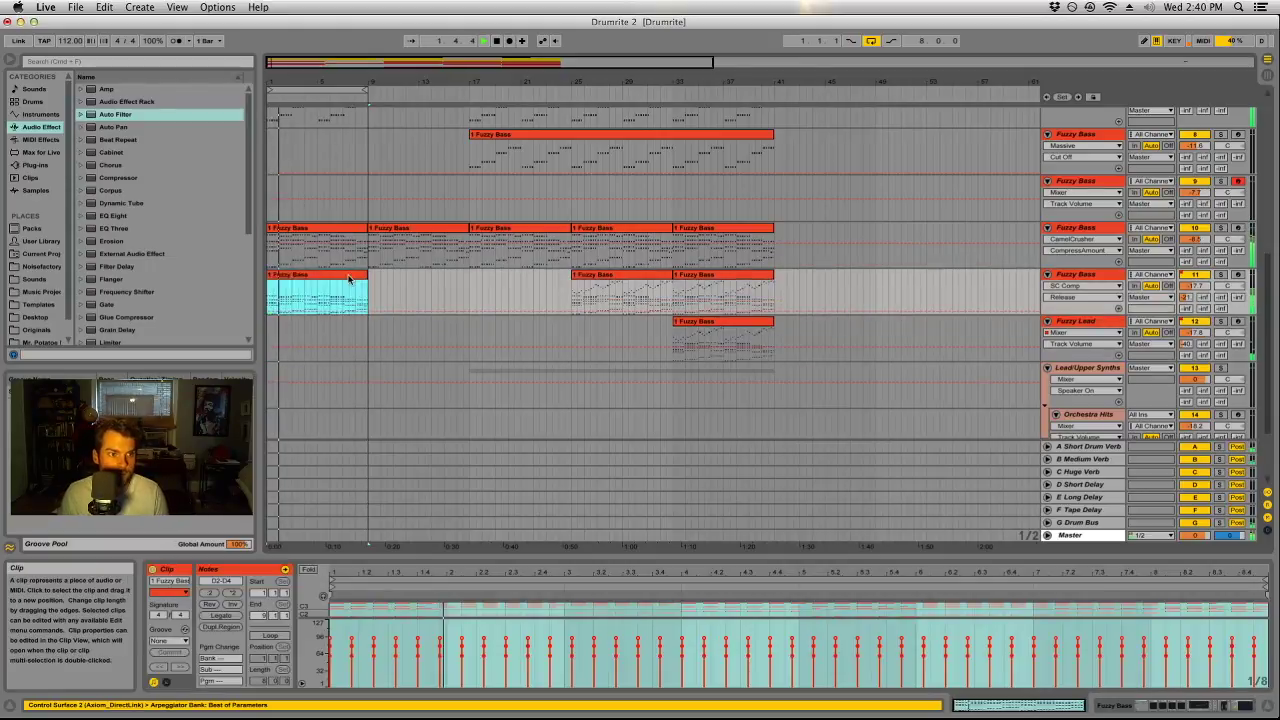
{"action": "key", "text": "Delete"}
{"action": "key", "text": "super+z"}
{"action": "key", "text": "super+z"}
Move the opening clips of Fuzzy Bass track 11 and the Fuzzy Lead track together to bar 17.
{"action": "left_click", "coordinate": [323, 327], "text": "shift"}
{"action": "left_click_drag", "start_coordinate": [323, 327], "coordinate": [517, 329]}
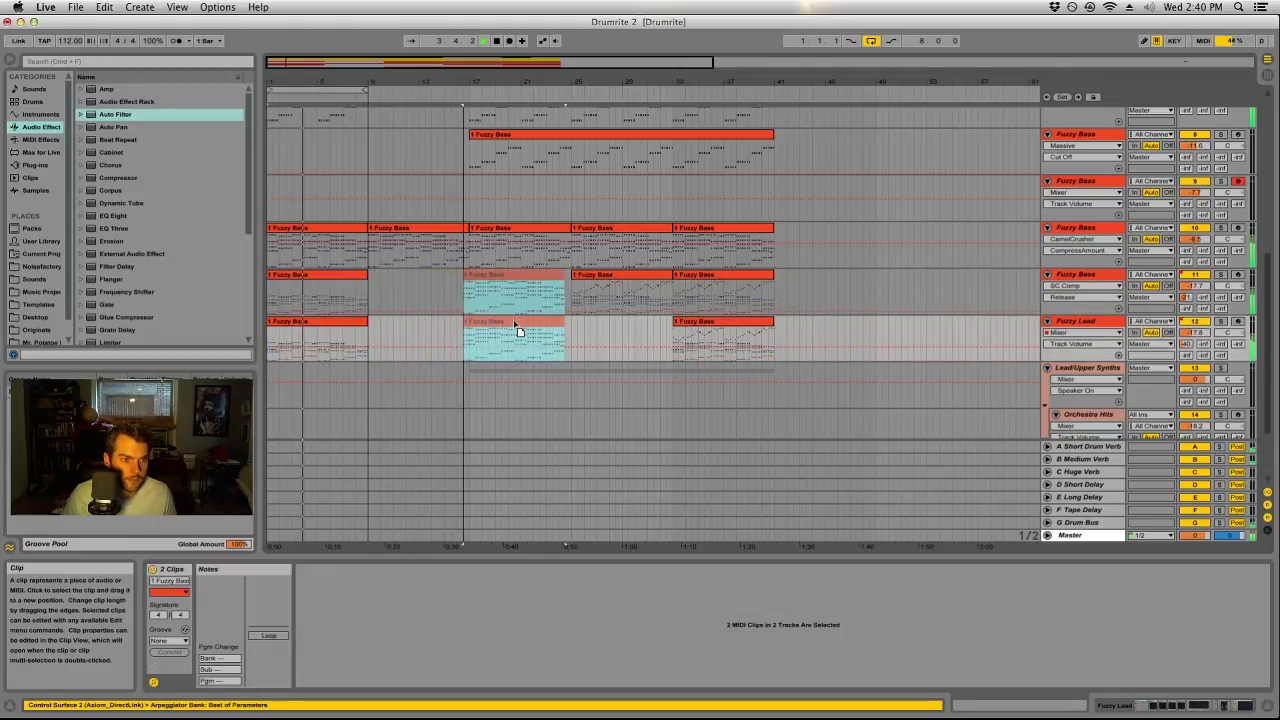
{"action": "scroll", "coordinate": [392, 300], "scroll_direction": "up", "scroll_amount": 3}
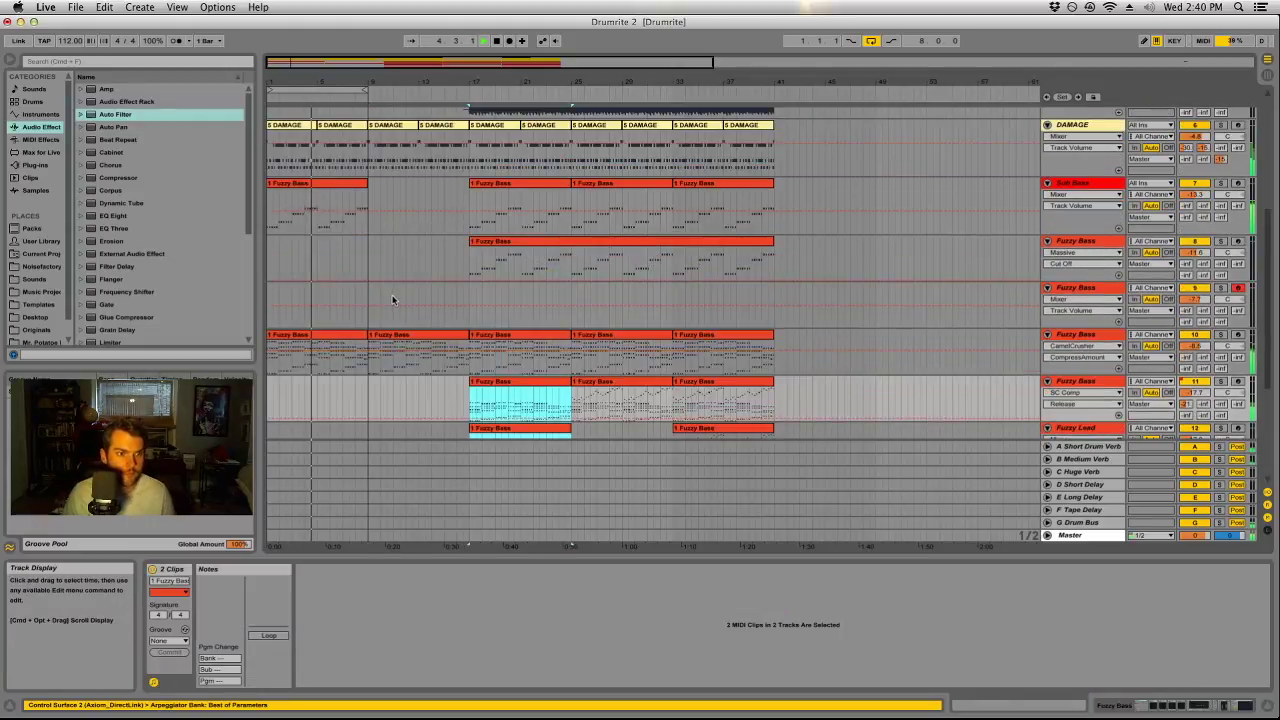
Delete the opening eight-bar Sub Bass clip and turn off loop playback so the arrangement plays on past bar 9.
{"action": "left_click", "coordinate": [300, 183]}
{"action": "key", "text": "Delete"}
{"action": "left_click", "coordinate": [869, 43]}
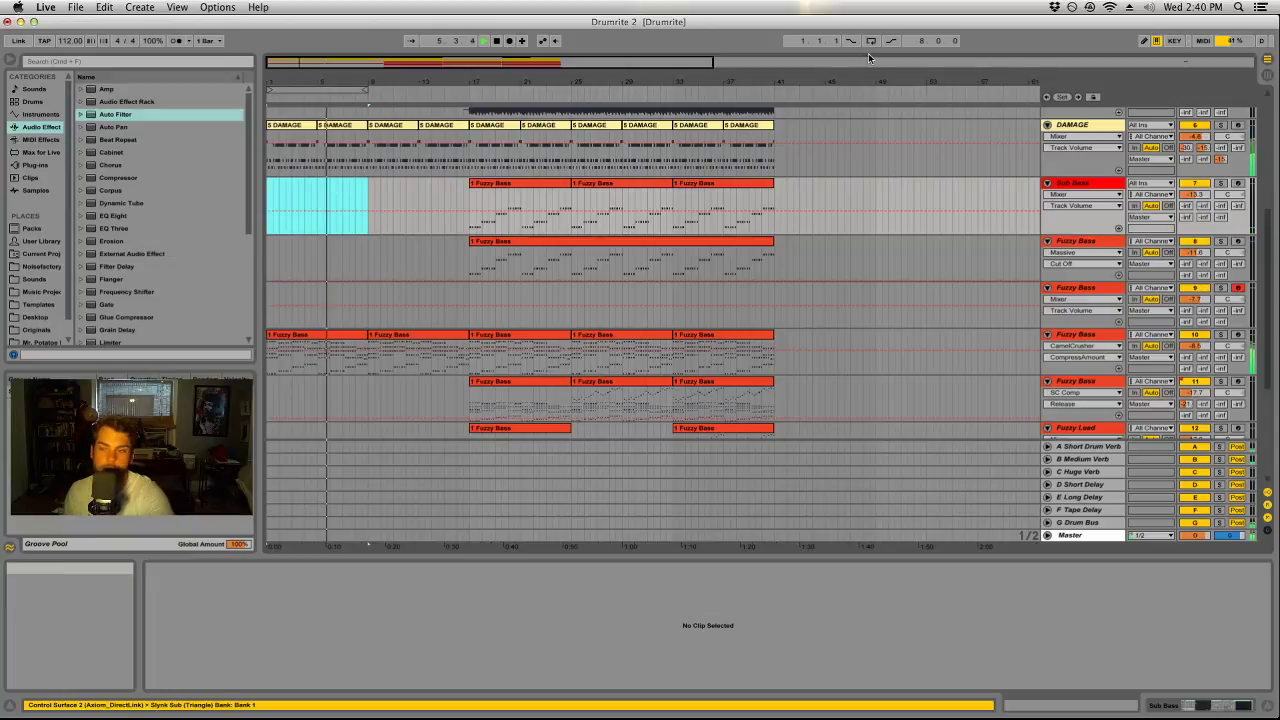
{"action": "left_click", "coordinate": [365, 185]}
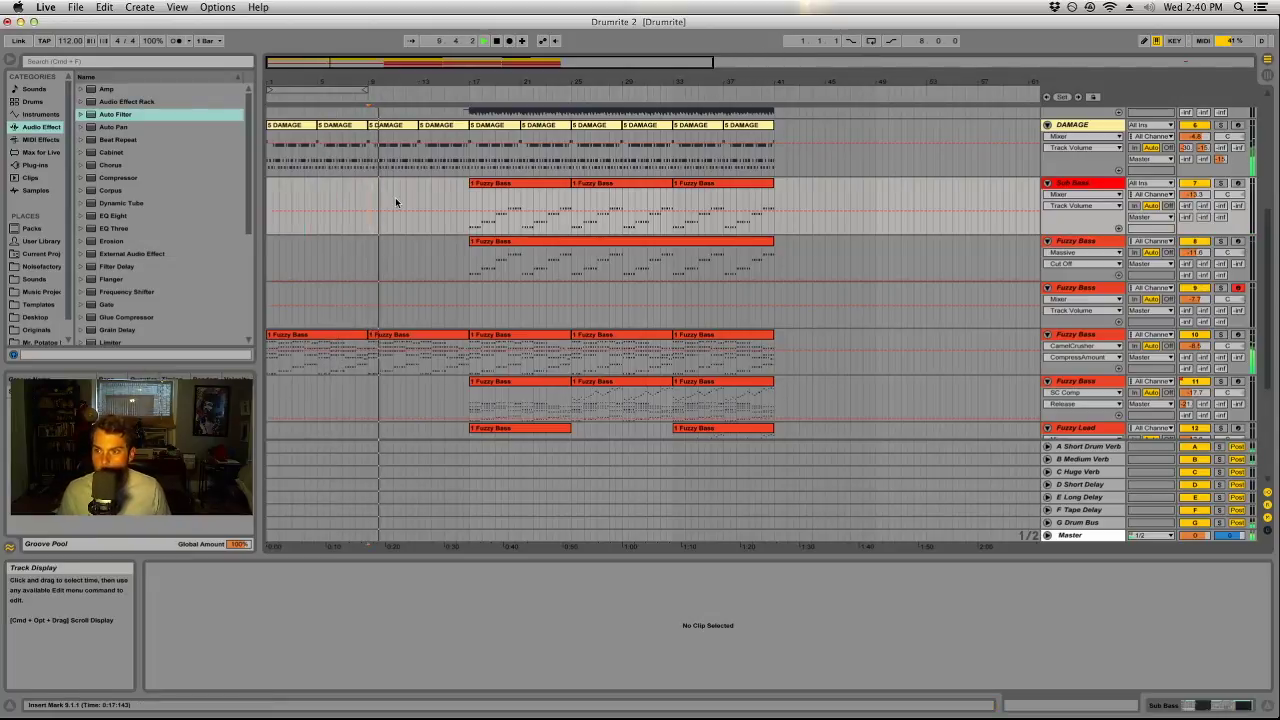
Open the Massive instrument on Fuzzy Bass track 10, review its synth settings, and close its window.
{"action": "scroll", "coordinate": [1100, 415], "scroll_direction": "down", "scroll_amount": 2}
{"action": "left_click", "coordinate": [1070, 295]}
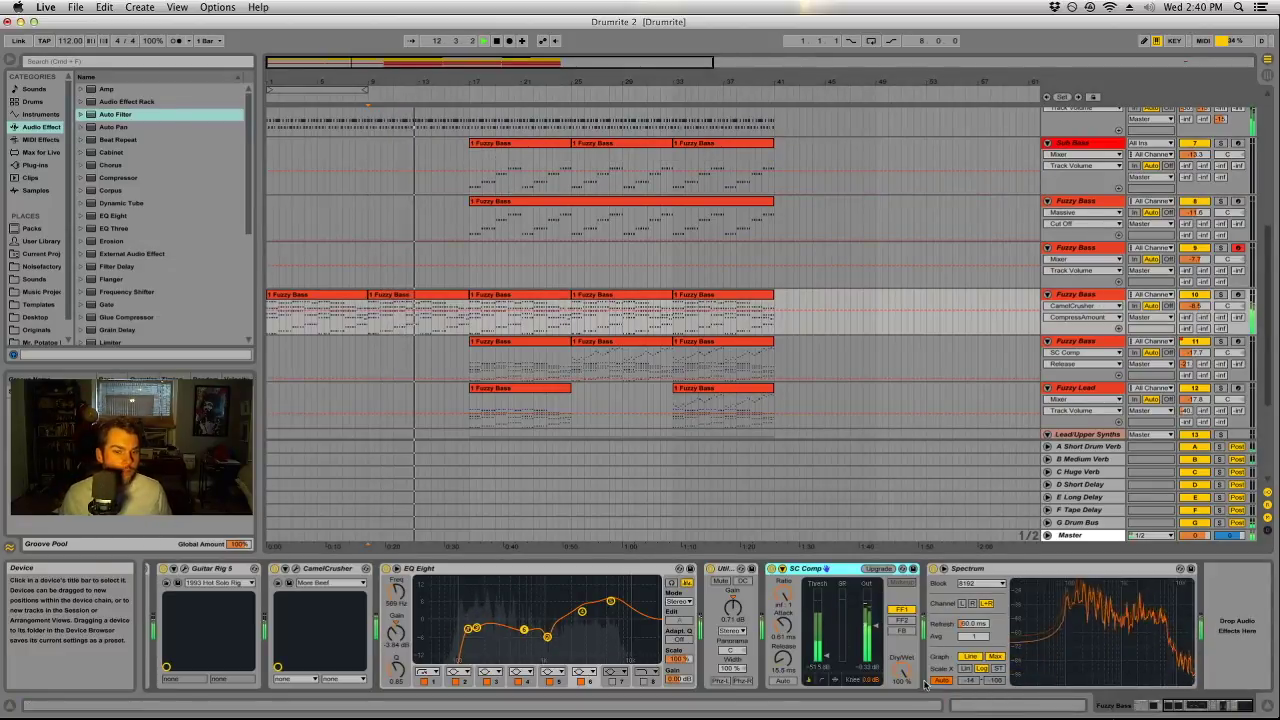
{"action": "scroll", "coordinate": [278, 640], "scroll_direction": "up", "scroll_amount": 5}
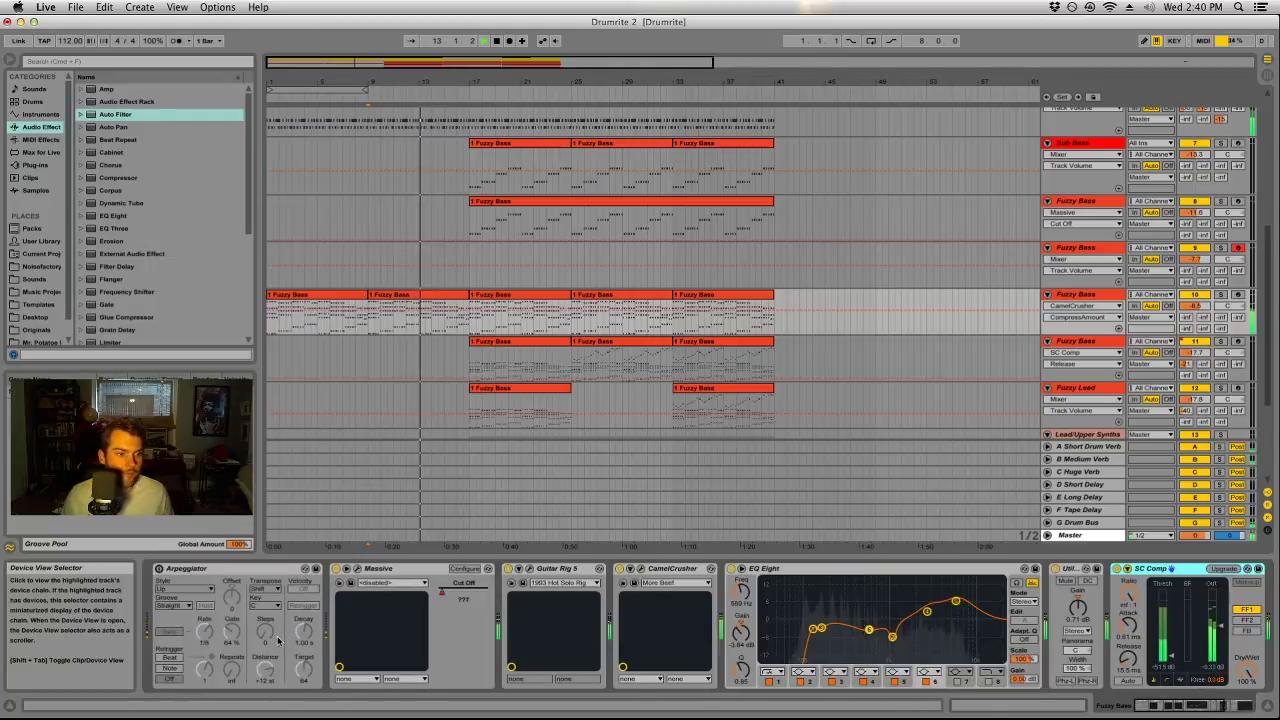
{"action": "left_click", "coordinate": [346, 568]}
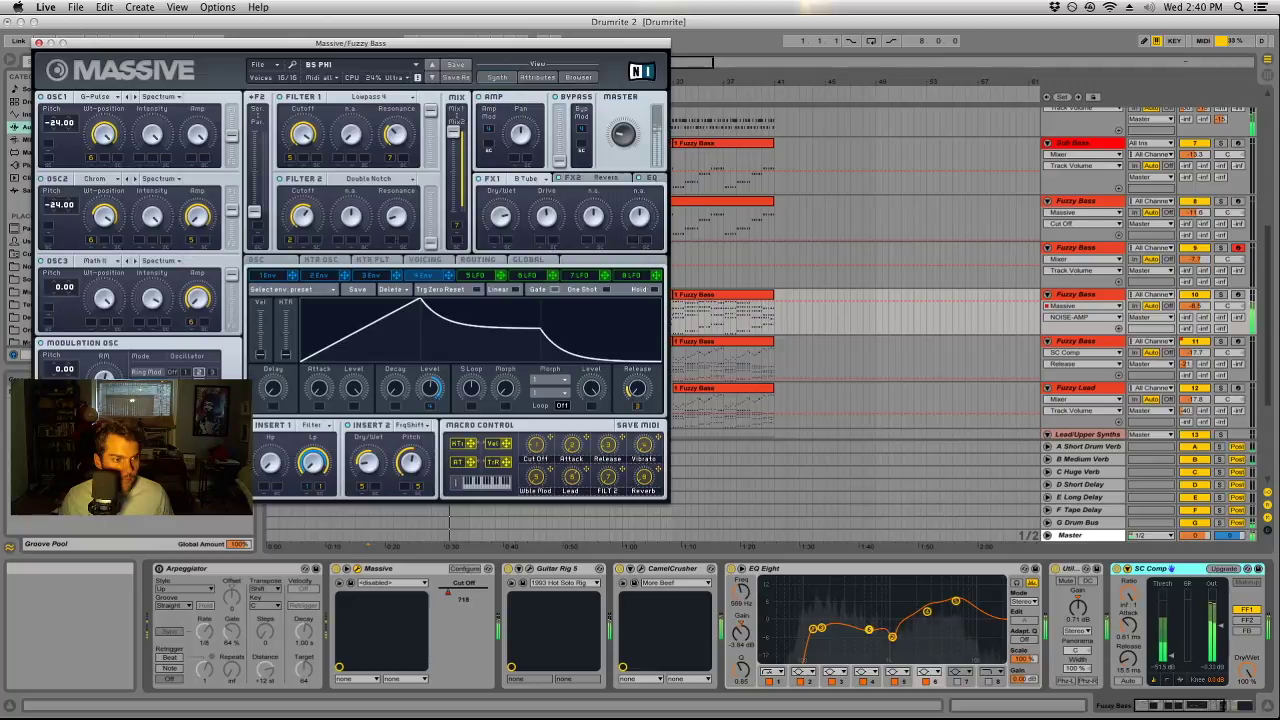
{"action": "left_click", "coordinate": [368, 515]}
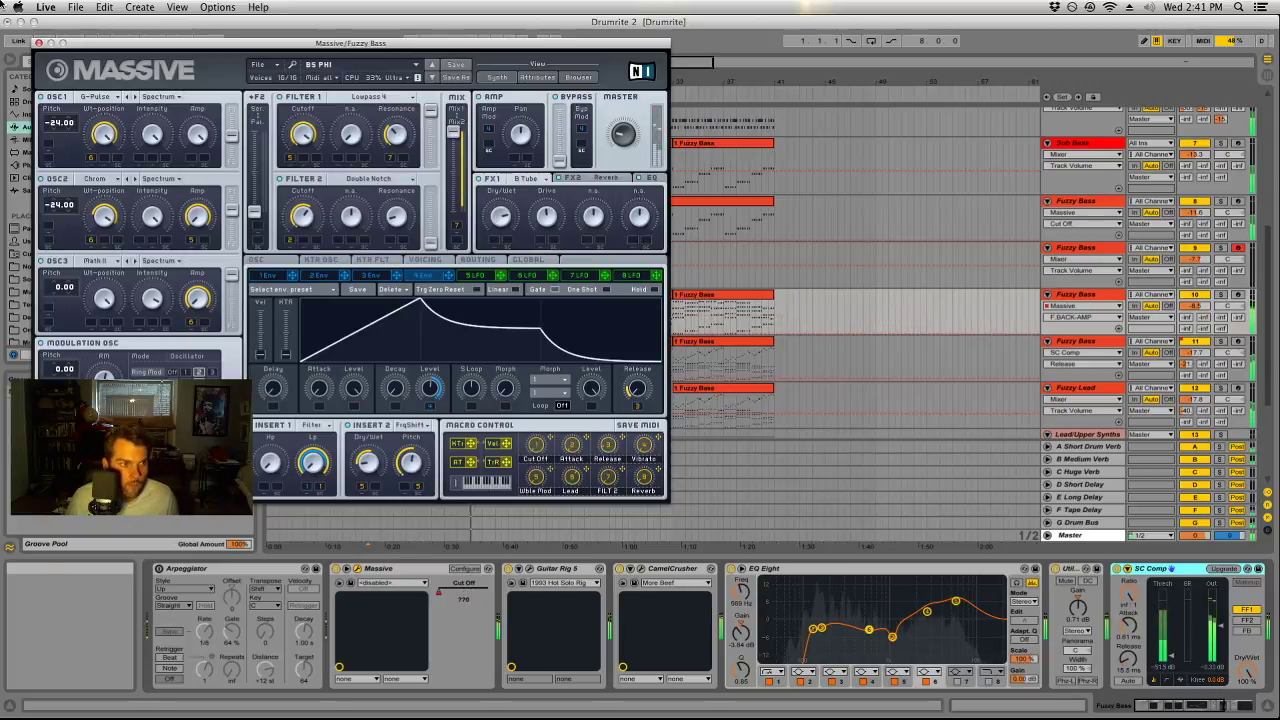
{"action": "left_click", "coordinate": [38, 43]}
Play the arrangement from bar 15 to check the transition into the section at bar 17.
{"action": "scroll", "coordinate": [851, 392], "scroll_direction": "down", "scroll_amount": 4}
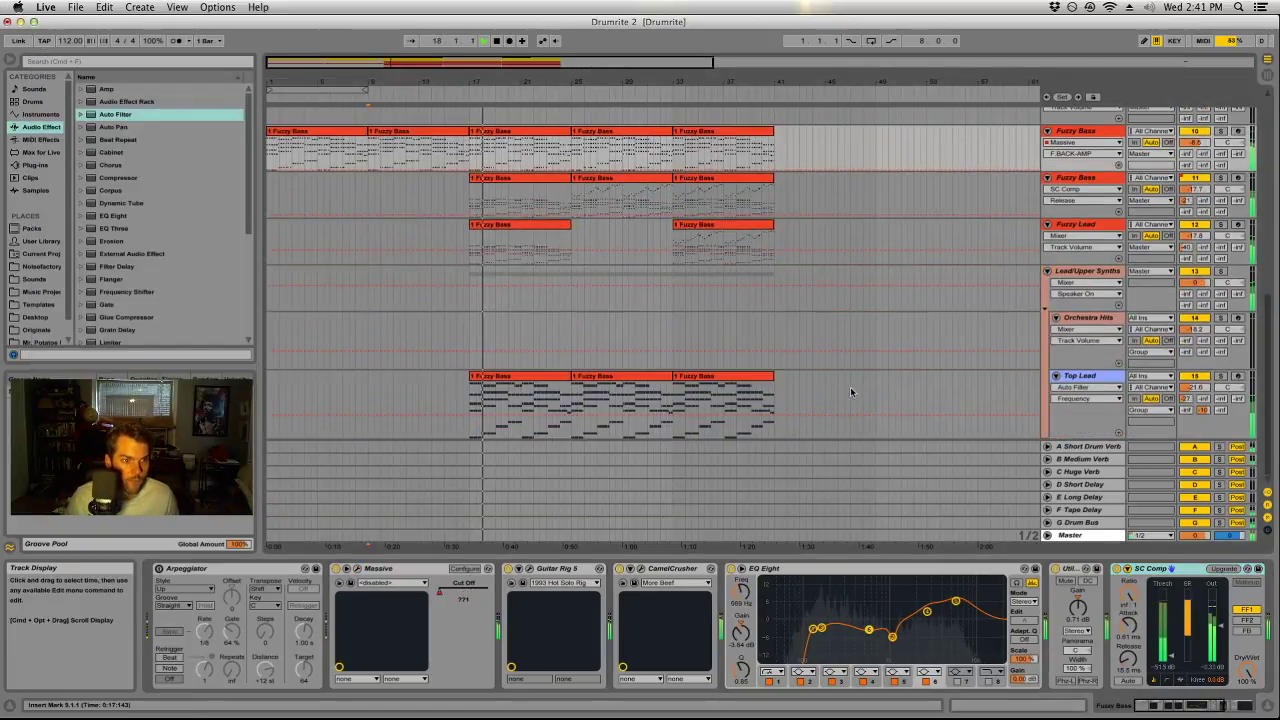
{"action": "scroll", "coordinate": [590, 340], "scroll_direction": "up", "scroll_amount": 2}
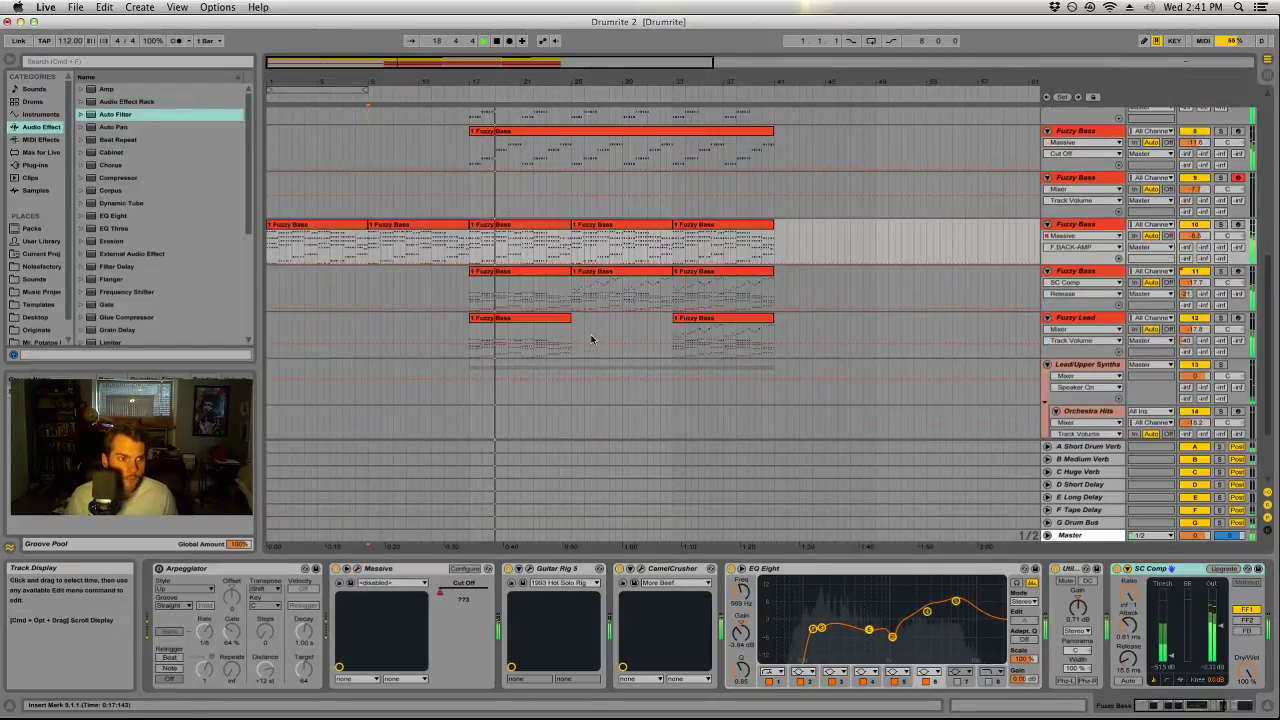
{"action": "left_click", "coordinate": [448, 278]}
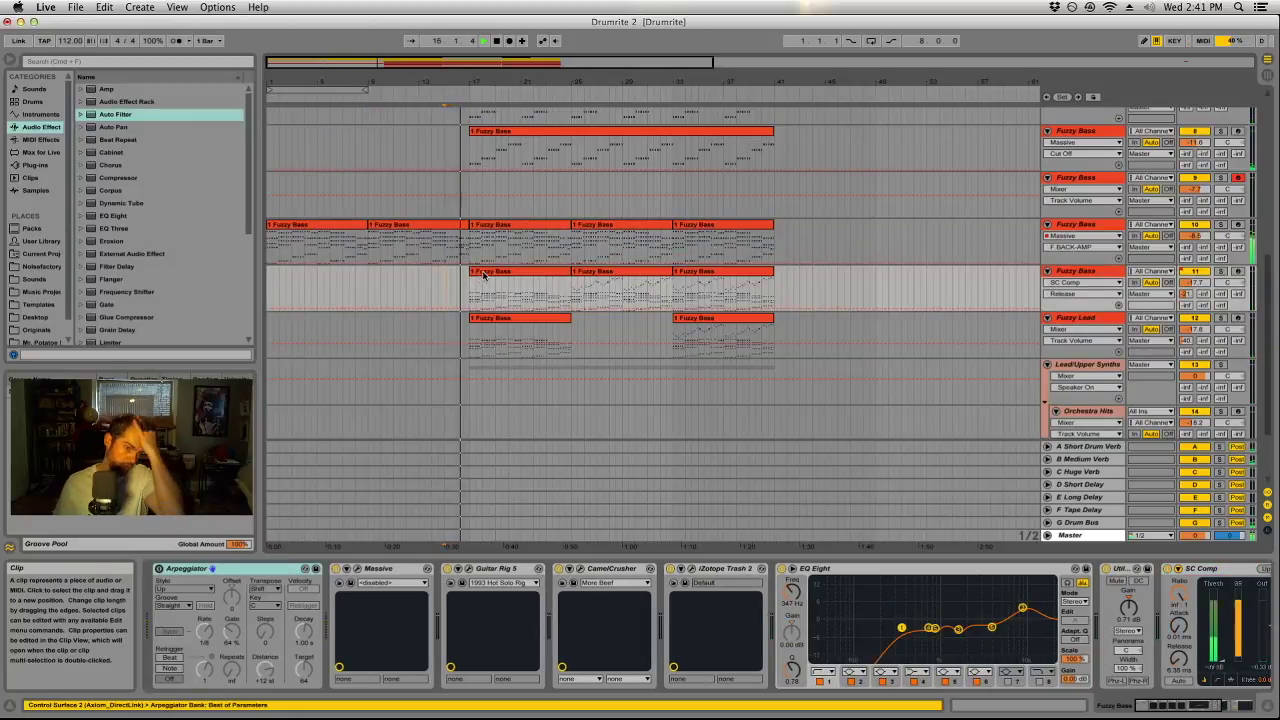
Shift all material from bar 17 onward, on the Kick through Fuzzy Lead tracks, one bar later to bar 18.
{"action": "left_click", "coordinate": [527, 316]}
{"action": "scroll", "coordinate": [669, 190], "scroll_direction": "up", "scroll_amount": 10}
{"action": "left_click", "coordinate": [669, 190], "text": "shift"}
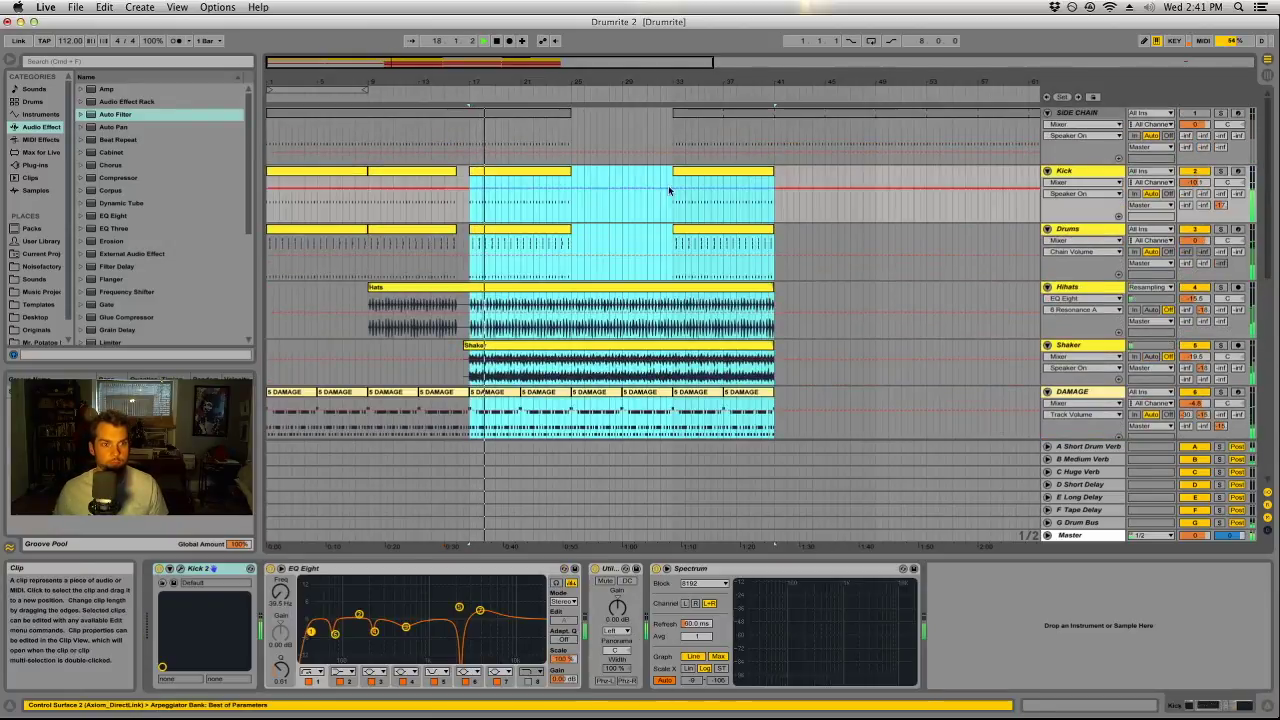
{"action": "left_click_drag", "start_coordinate": [478, 171], "coordinate": [492, 169]}
Extend the Fuzzy Bass clip on track 10 that ends at bar 17 so it fills the gap up to bar 18.
{"action": "key", "text": "plus"}
{"action": "key", "text": "plus"}
{"action": "scroll", "coordinate": [513, 259], "scroll_direction": "down", "scroll_amount": 8}
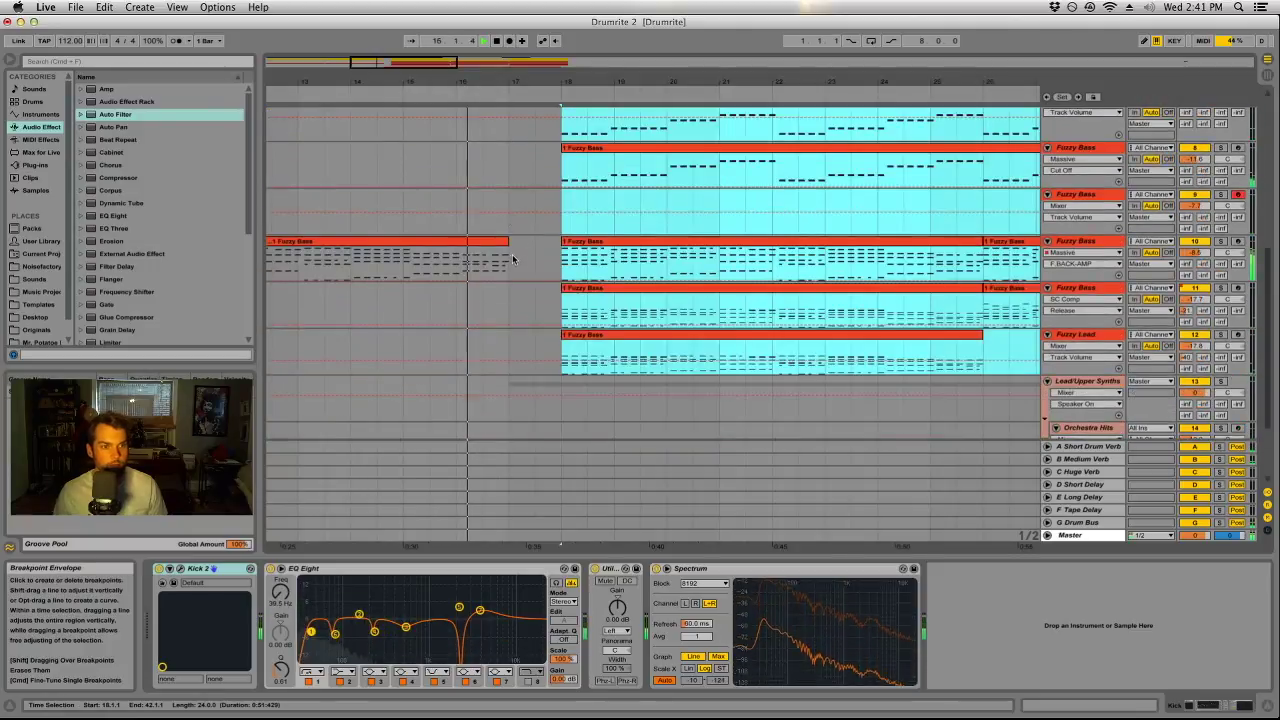
{"action": "left_click_drag", "start_coordinate": [513, 259], "coordinate": [539, 243]}
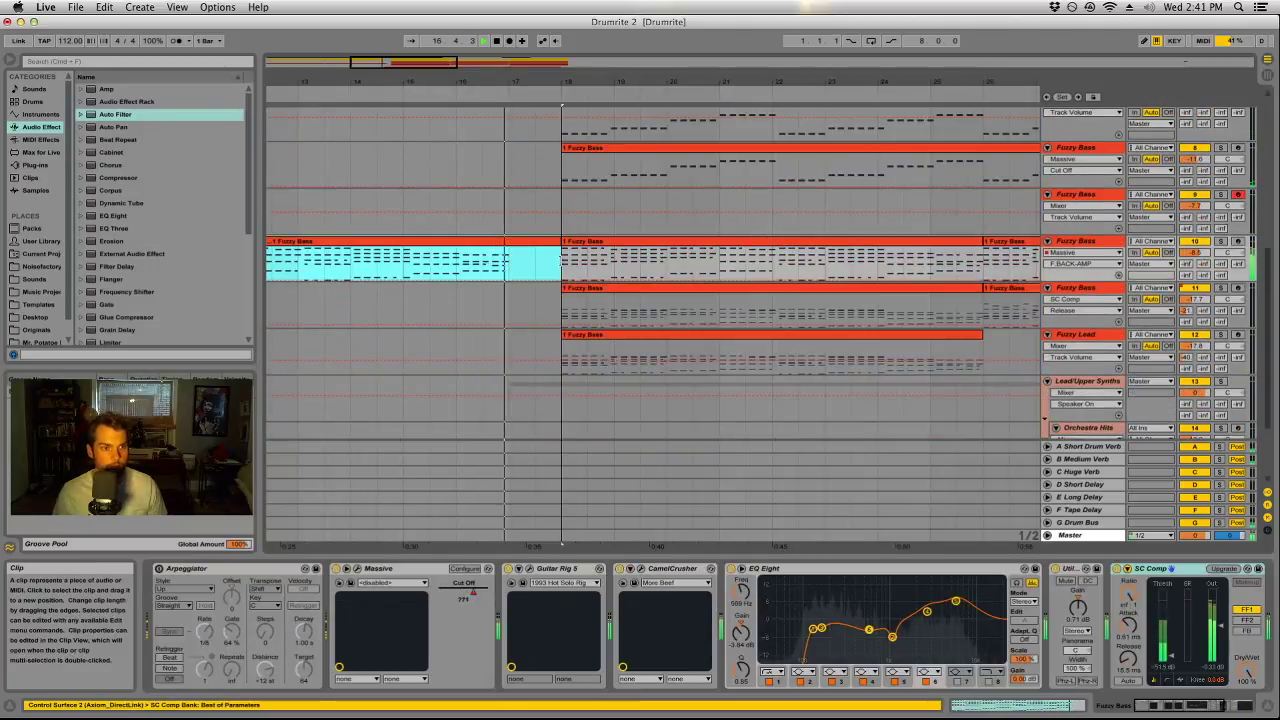
Lengthen the final chord's notes in the extended Fuzzy Bass clip so they sustain through the added bar to the clip's end.
{"action": "double_click", "coordinate": [539, 243]}
{"action": "left_click_drag", "start_coordinate": [860, 553], "coordinate": [1050, 245]}
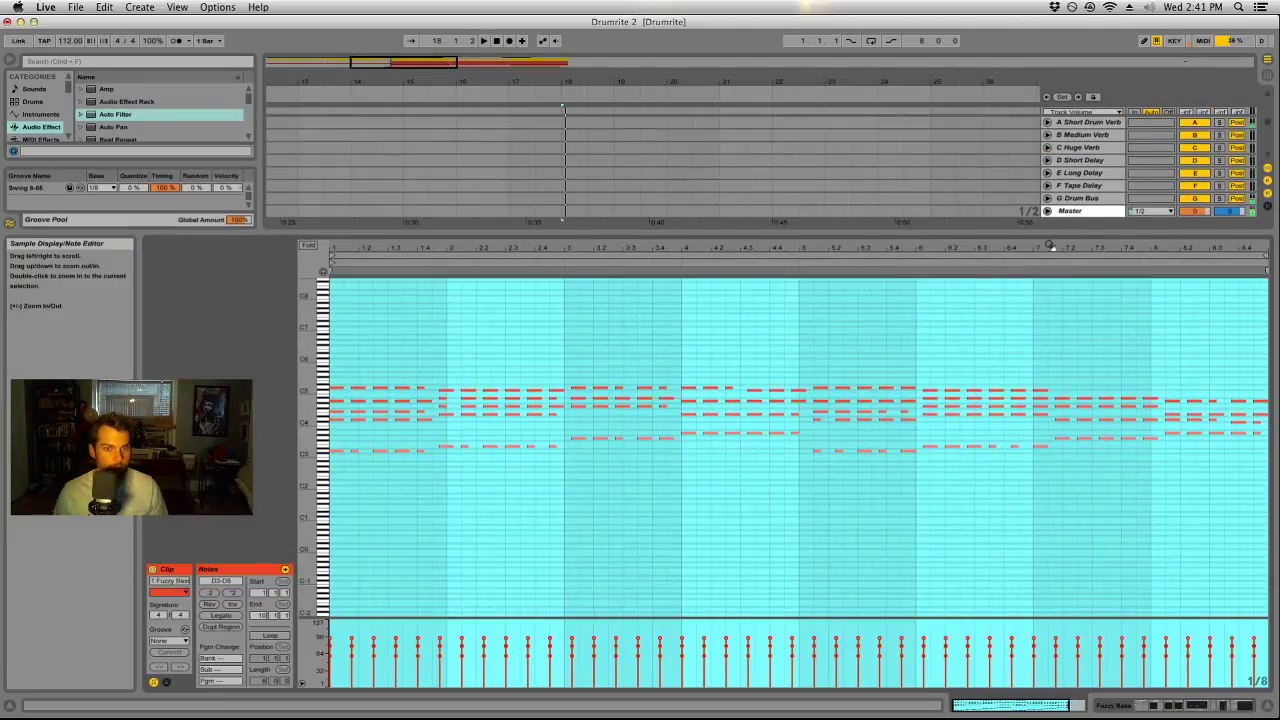
{"action": "key", "text": "z"}
{"action": "left_click", "coordinate": [1185, 381]}
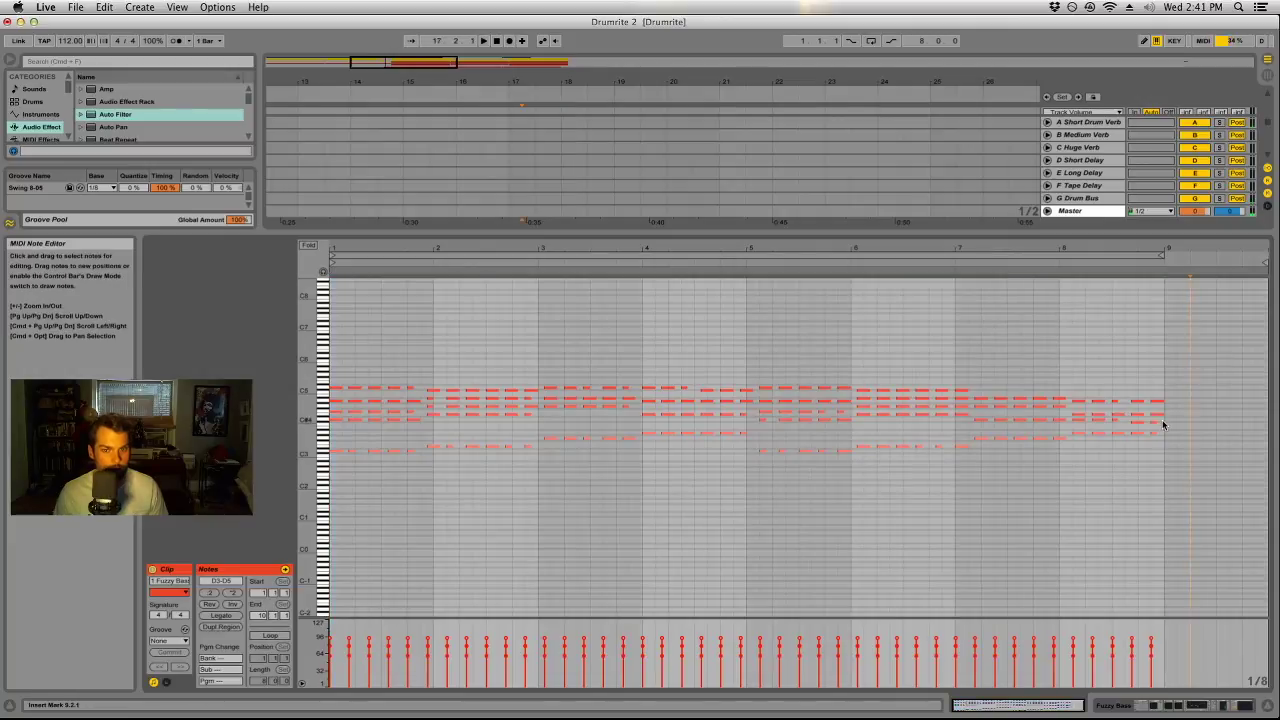
{"action": "left_click_drag", "start_coordinate": [1153, 432], "coordinate": [1162, 436]}
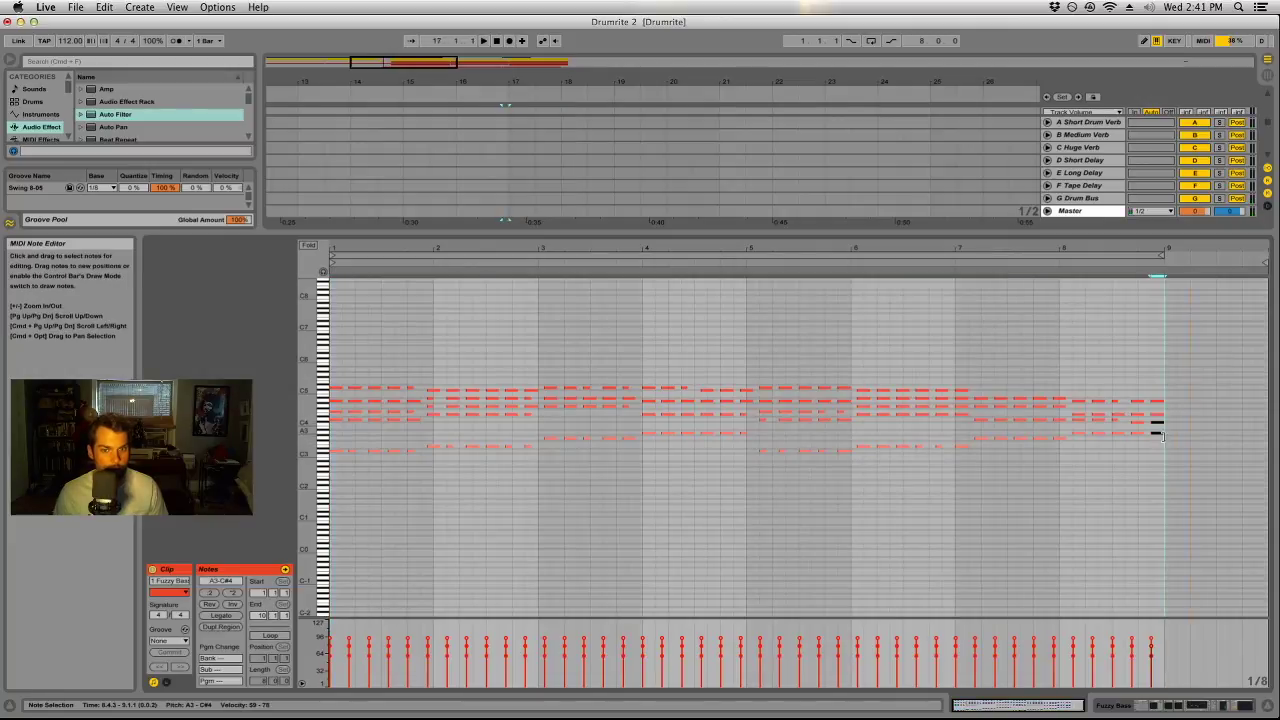
{"action": "left_click_drag", "start_coordinate": [1175, 392], "coordinate": [1148, 440]}
{"action": "key", "text": "shift+Right"}
{"action": "key", "text": "shift+Right"}
{"action": "key", "text": "shift+Right"}
{"action": "key", "text": "shift+Right"}
{"action": "key", "text": "shift+Right"}
{"action": "key", "text": "shift+Right"}
{"action": "key", "text": "shift+Right"}
{"action": "key", "text": "shift+Right"}
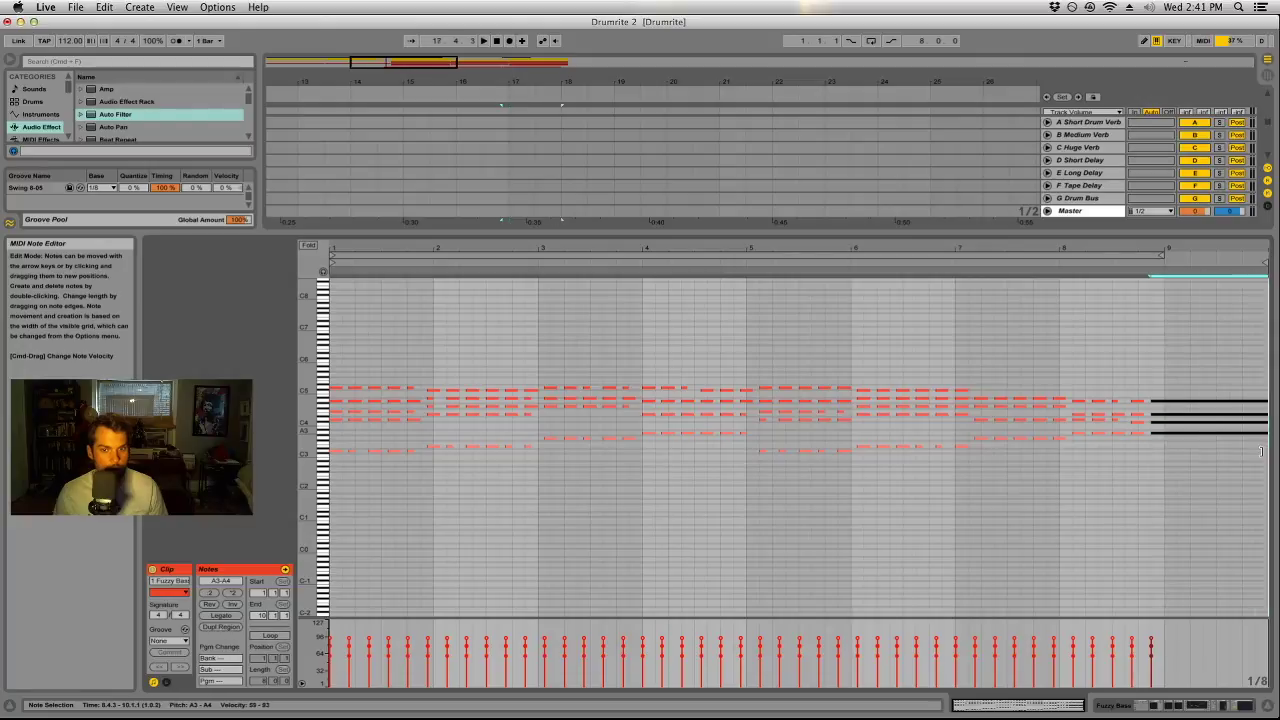
{"action": "left_click_drag", "start_coordinate": [1160, 234], "coordinate": [1080, 580]}
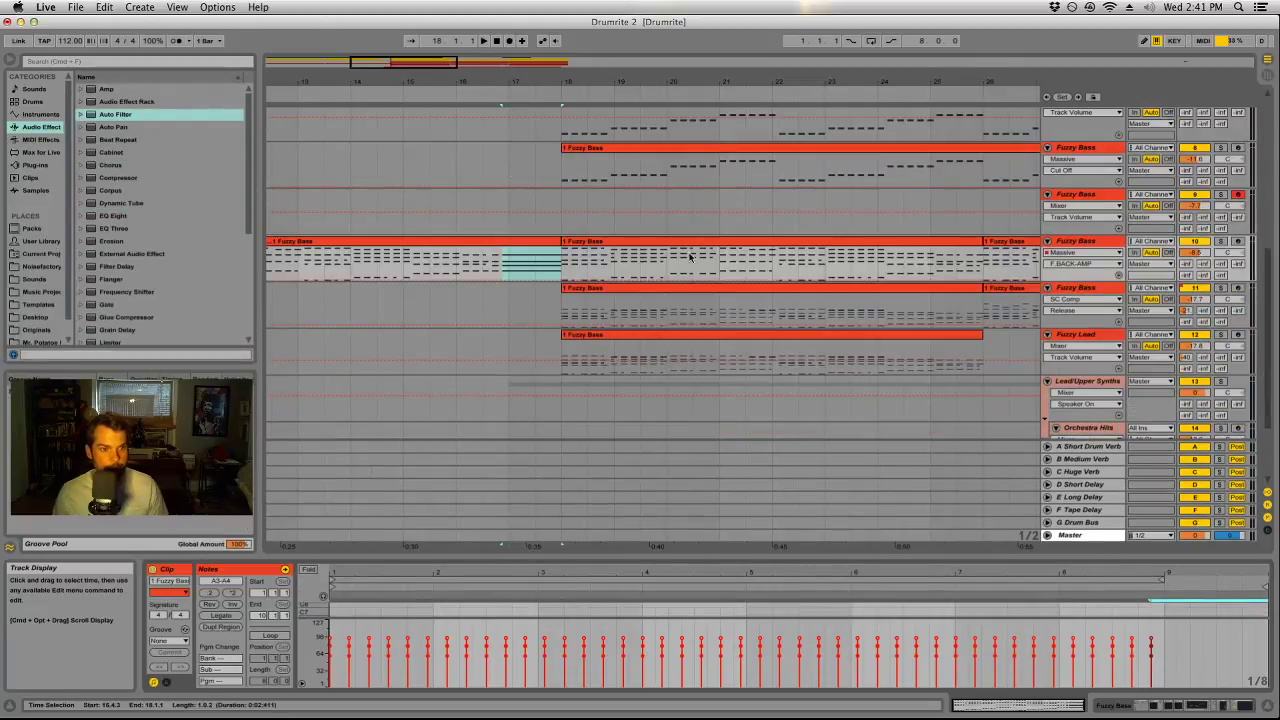
Add an Auto Filter to the device chain of Fuzzy Bass track 10, directly after EQ Eight.
{"action": "left_click", "coordinate": [479, 228]}
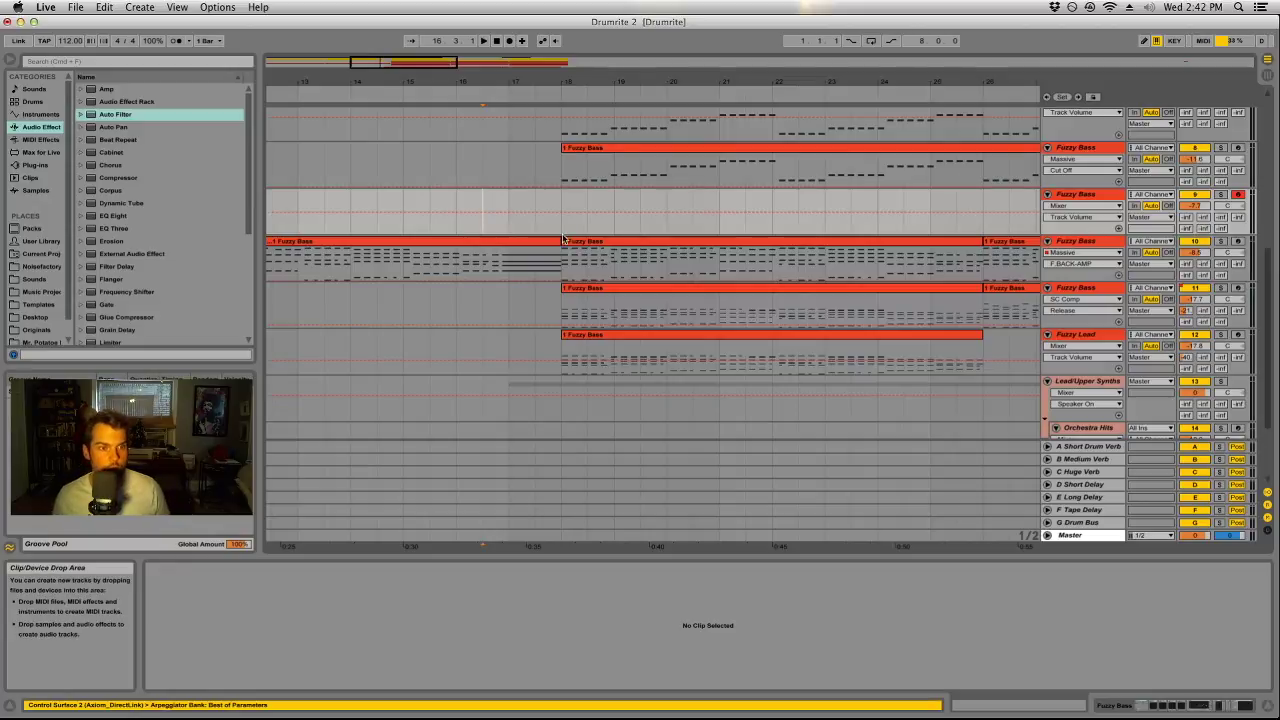
{"action": "left_click", "coordinate": [620, 289]}
{"action": "left_click", "coordinate": [1235, 706]}
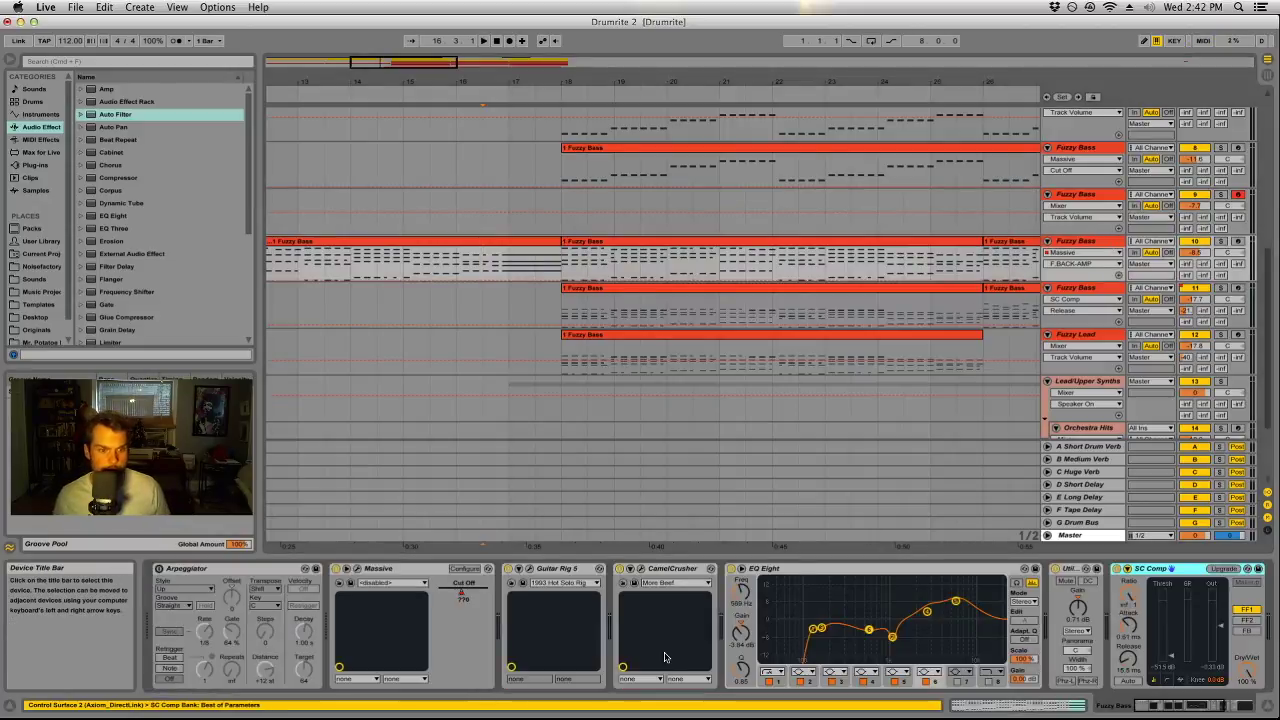
{"action": "left_click_drag", "start_coordinate": [1235, 706], "coordinate": [1145, 706]}
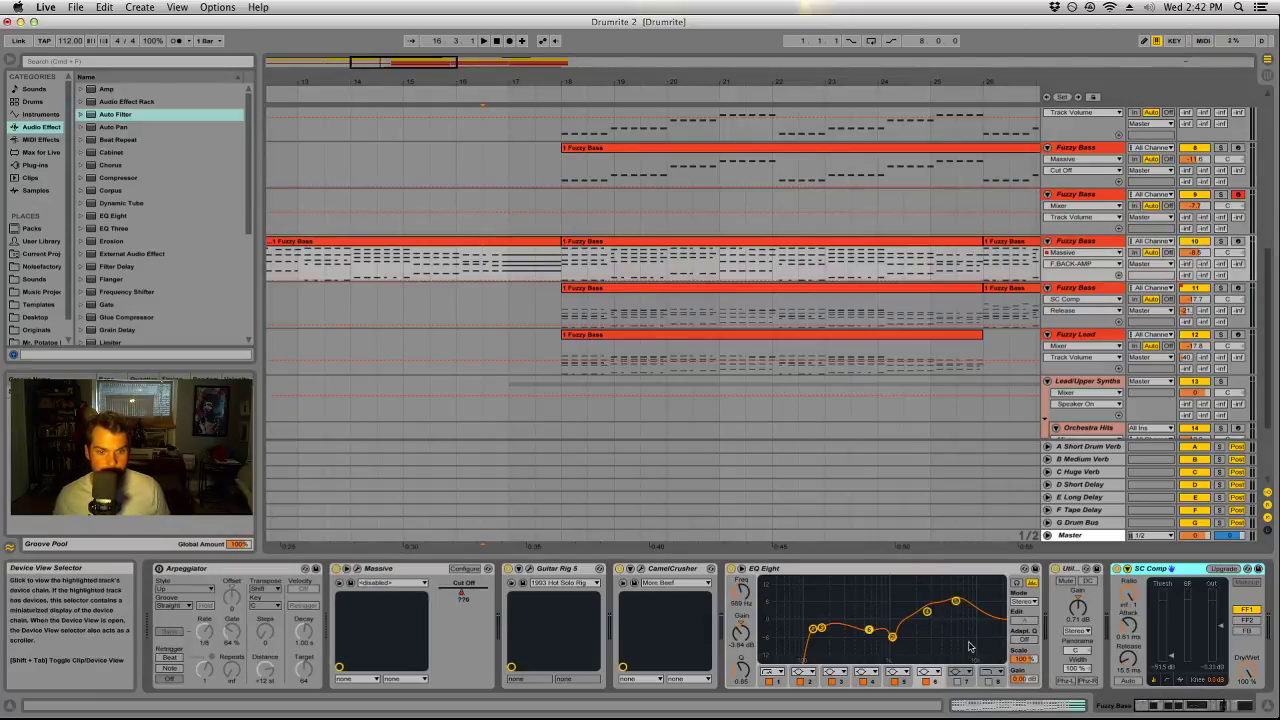
{"action": "left_click_drag", "start_coordinate": [123, 120], "coordinate": [1034, 600]}
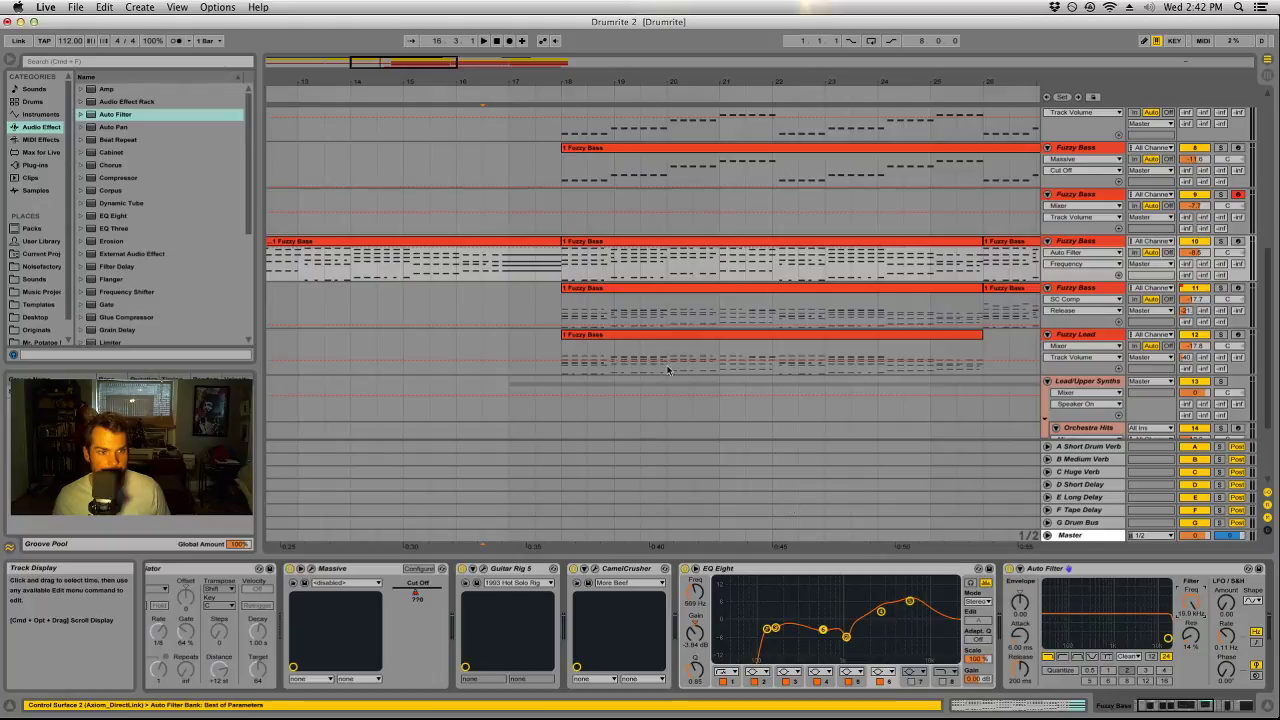
Draw a V-shaped dip in track 10's Auto Filter Frequency automation across bar 17 and play back the transition into bar 18.
{"action": "left_click", "coordinate": [560, 249]}
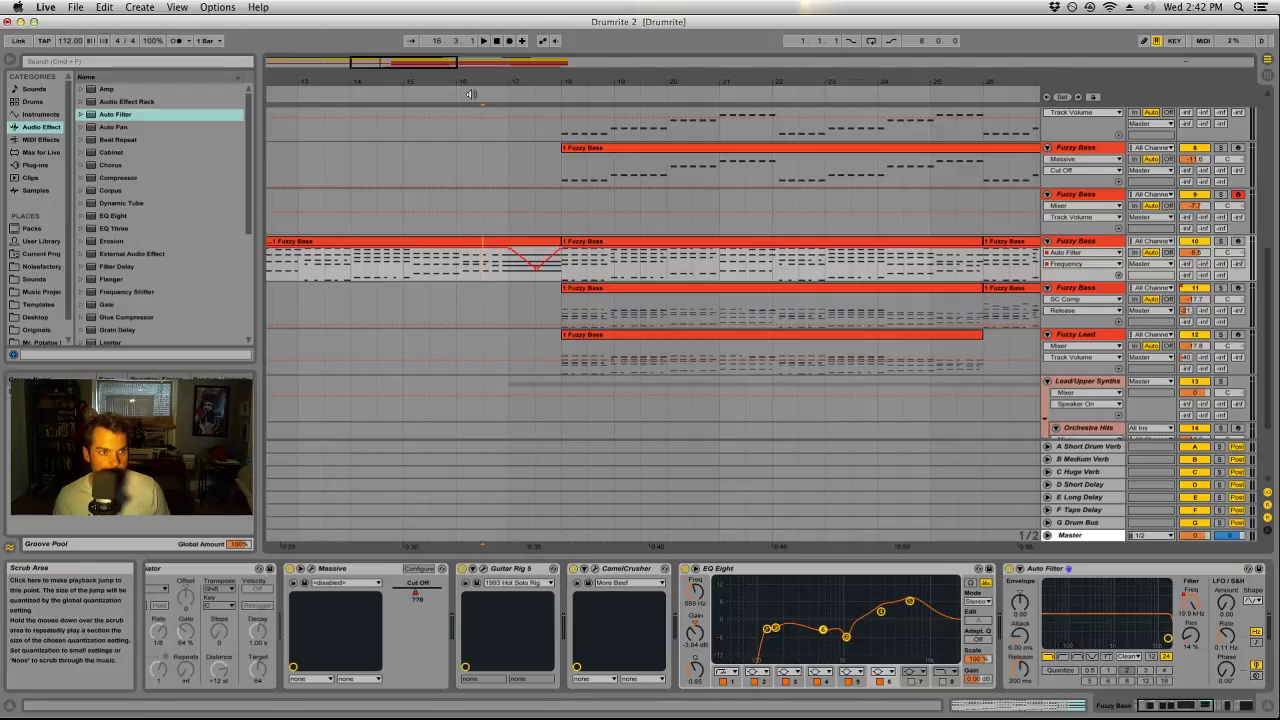
{"action": "key", "text": "space"}
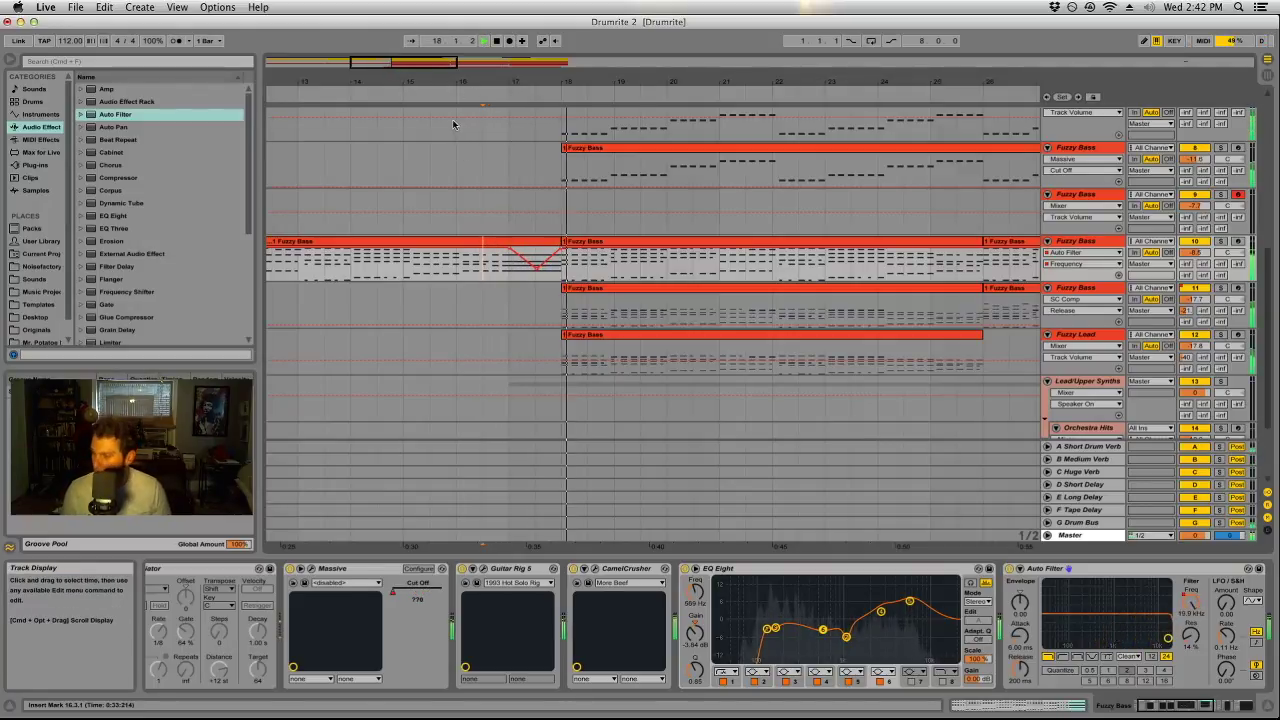
{"action": "key", "text": "space"}
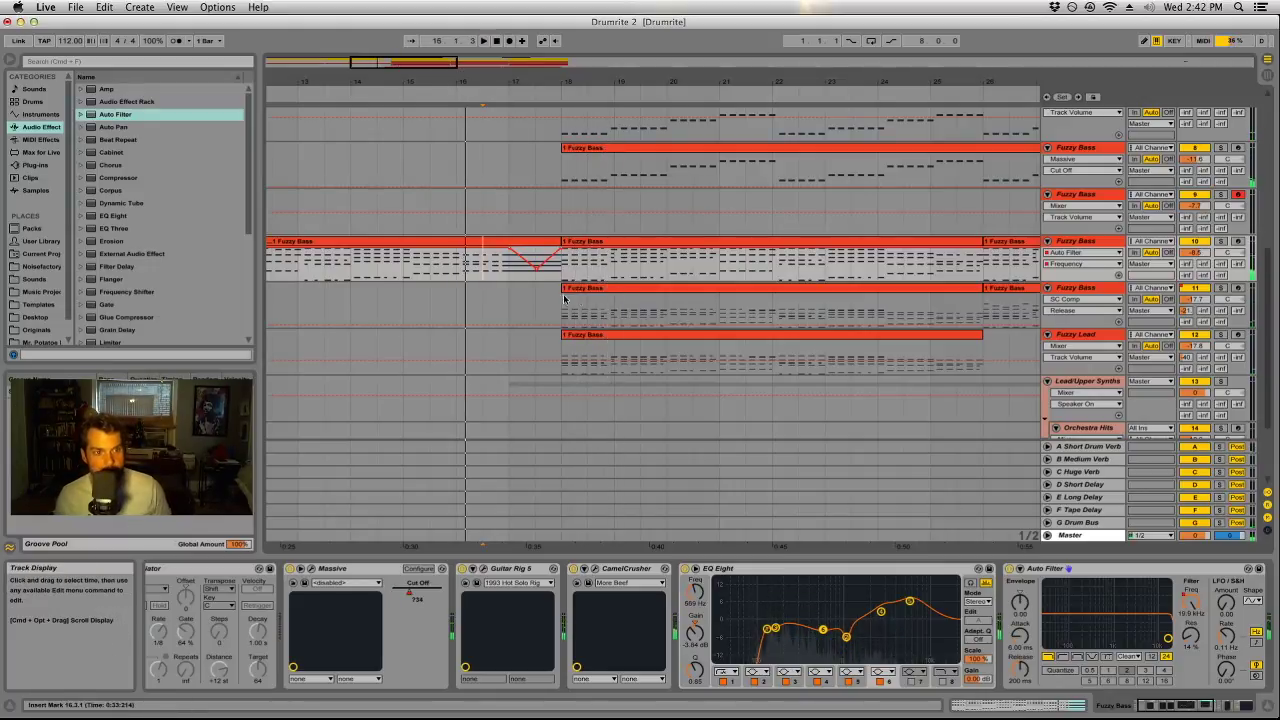
Copy the sustained chord from 17.3 to 18 of Fuzzy Bass track 10 onto Fuzzy Bass track 11 as a half-bar clip.
{"action": "left_click_drag", "start_coordinate": [563, 295], "coordinate": [539, 289]}
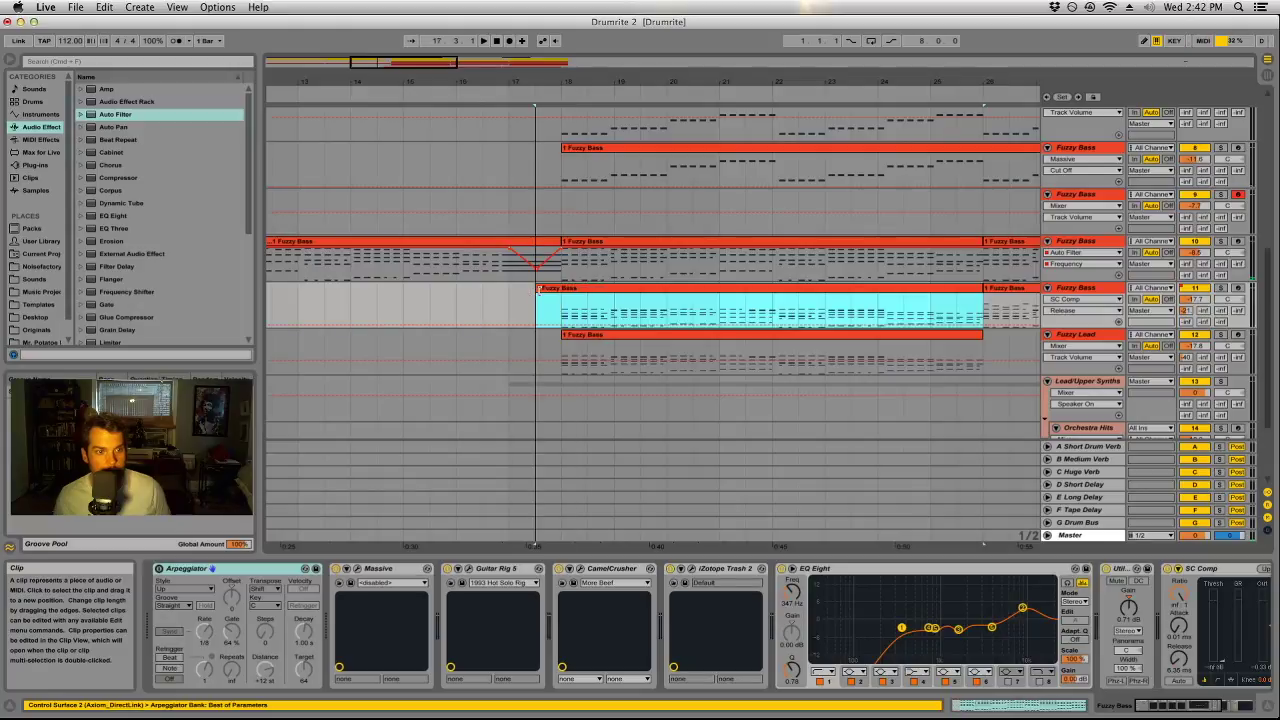
{"action": "double_click", "coordinate": [547, 293]}
{"action": "left_click_drag", "start_coordinate": [905, 553], "coordinate": [905, 449]}
{"action": "mouse_move", "coordinate": [560, 160]}
{"action": "left_mouse_down"}
{"action": "mouse_move", "coordinate": [537, 135]}
{"action": "mouse_move", "coordinate": [555, 165]}
{"action": "left_mouse_up"}
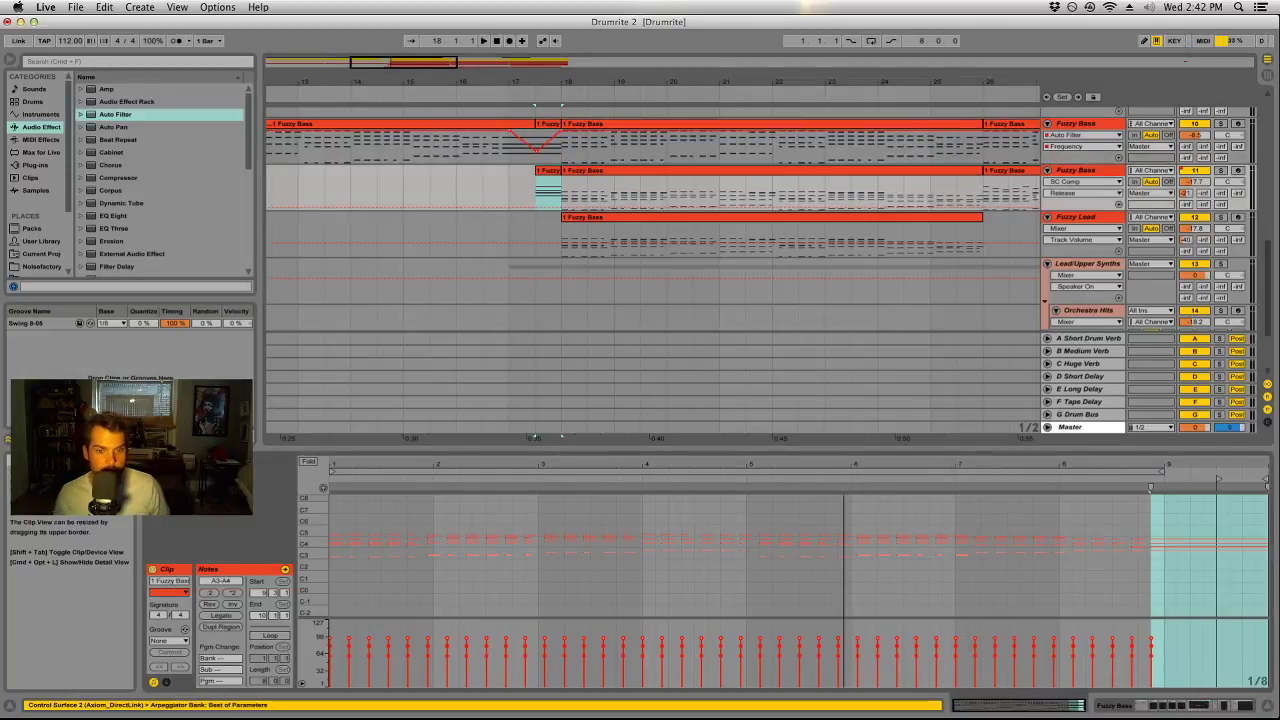
Shorten the sustained chord's notes in track 11's half-bar clip so they begin at the clip's start at 17.3.
{"action": "left_click_drag", "start_coordinate": [1161, 449], "coordinate": [1166, 272]}
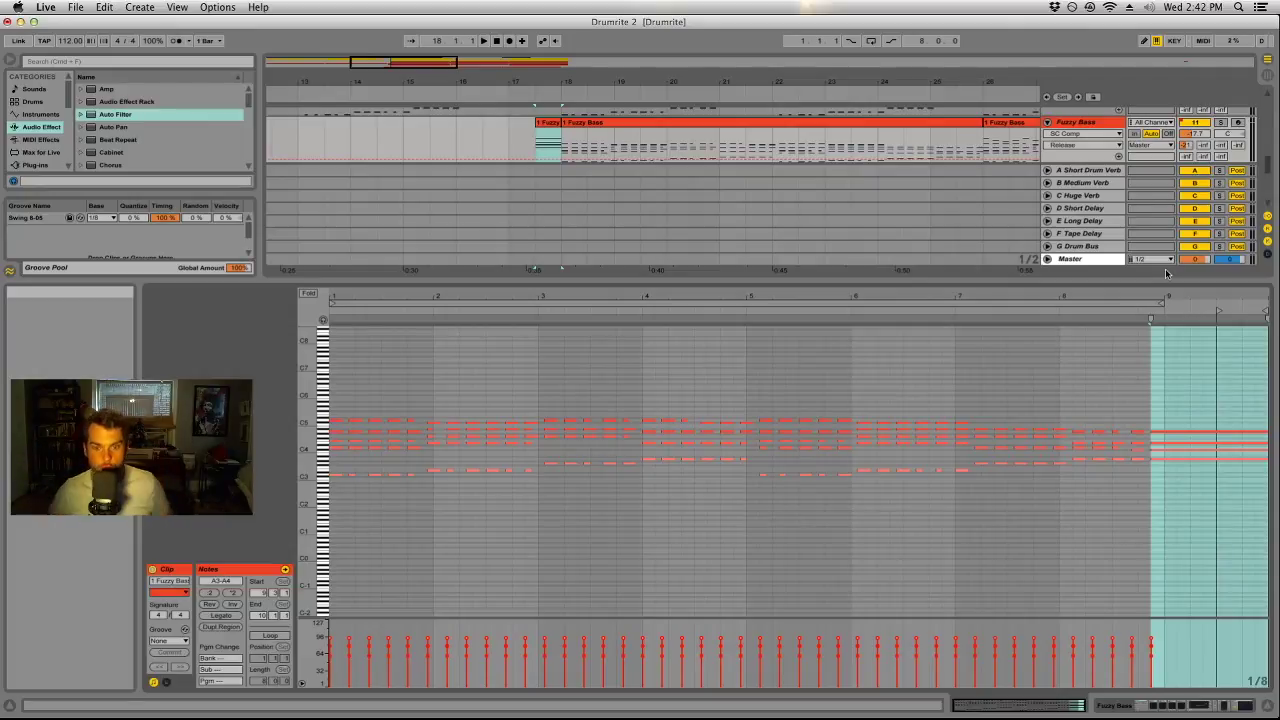
{"action": "mouse_move", "coordinate": [1179, 420]}
{"action": "left_mouse_down"}
{"action": "mouse_move", "coordinate": [1168, 484]}
{"action": "mouse_move", "coordinate": [1219, 463]}
{"action": "left_mouse_up"}
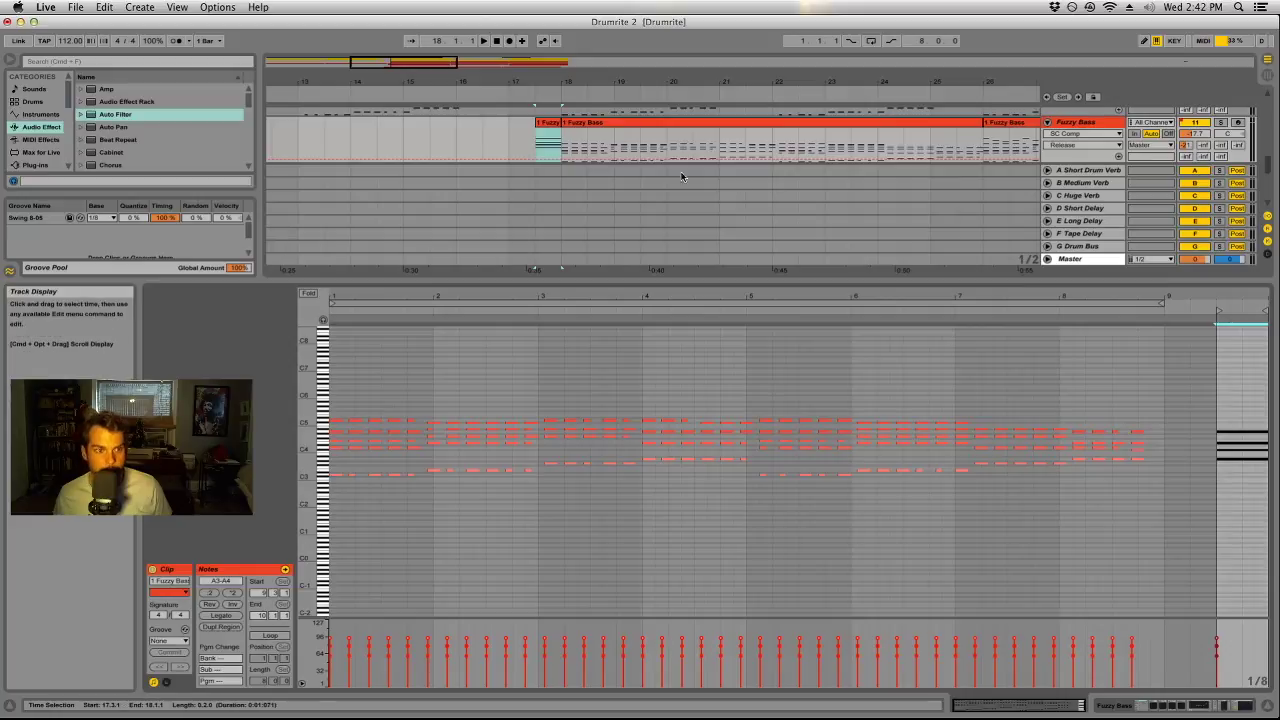
{"action": "left_click_drag", "start_coordinate": [640, 285], "coordinate": [640, 558]}
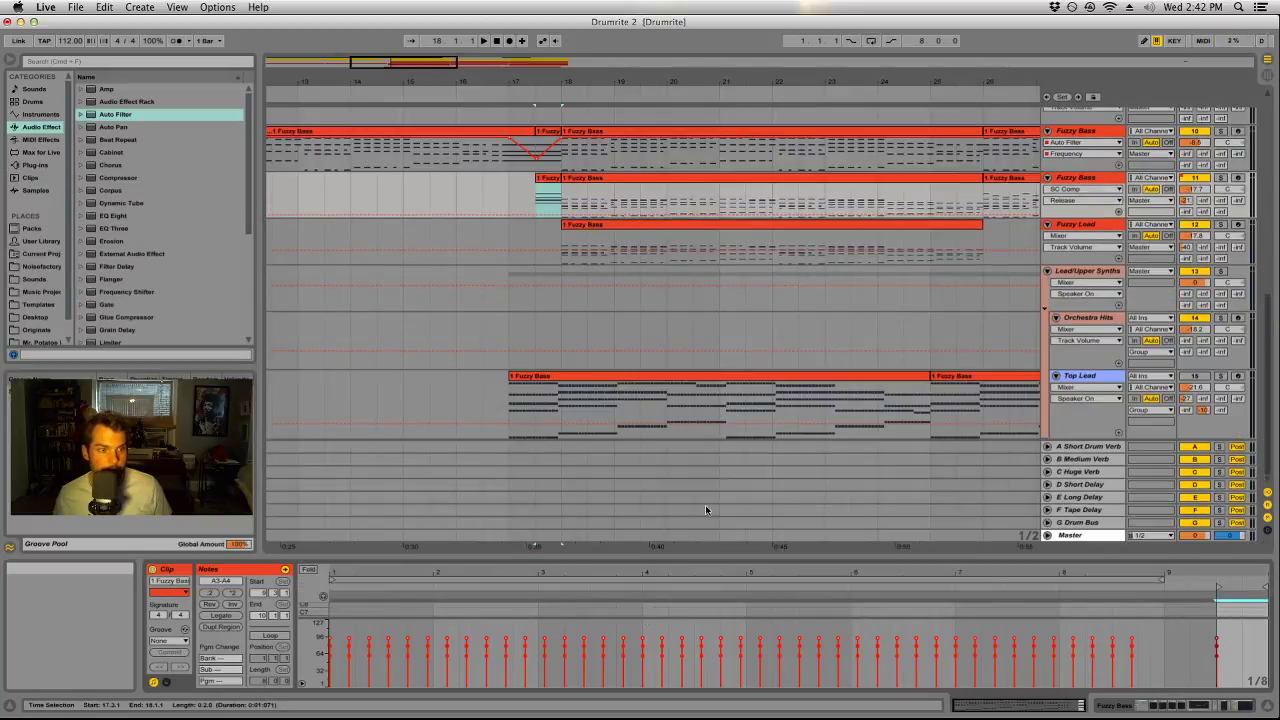
Copy the Auto Filter from Fuzzy Bass track 10 to directly after EQ Eight on track 11, and play back the bar 17 transition.
{"action": "left_click", "coordinate": [1076, 131]}
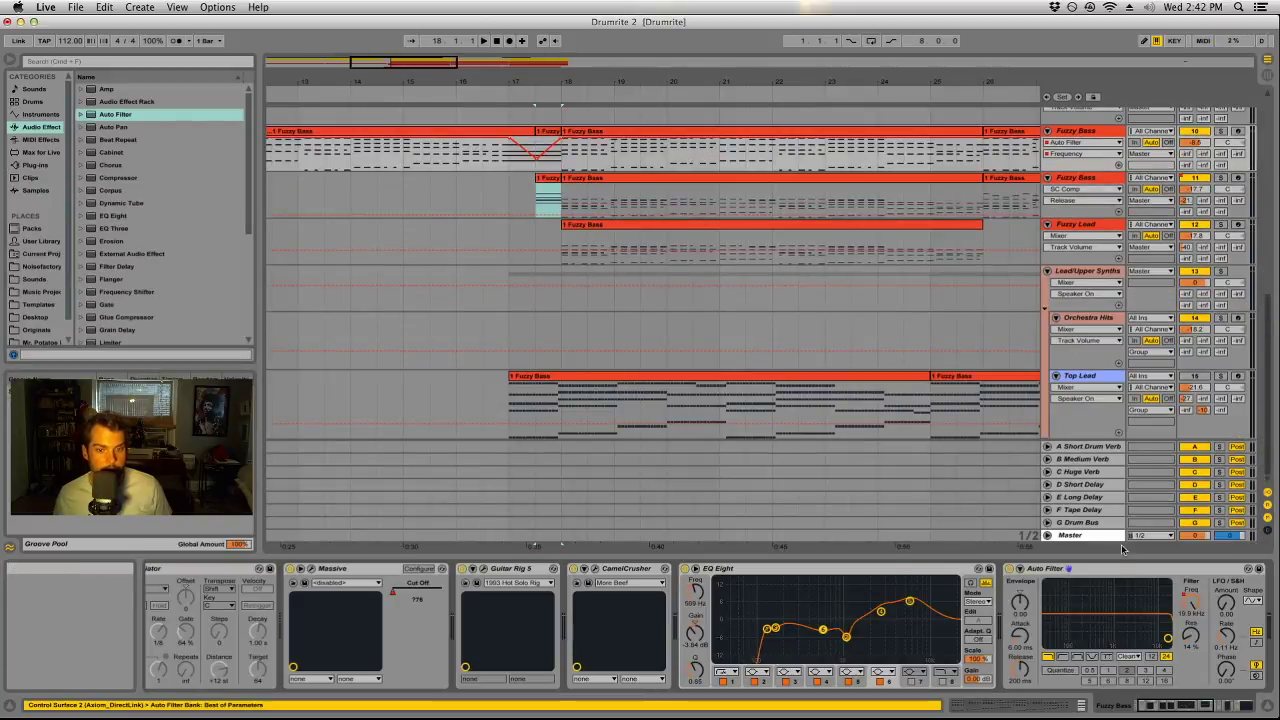
{"action": "left_click", "coordinate": [1116, 570]}
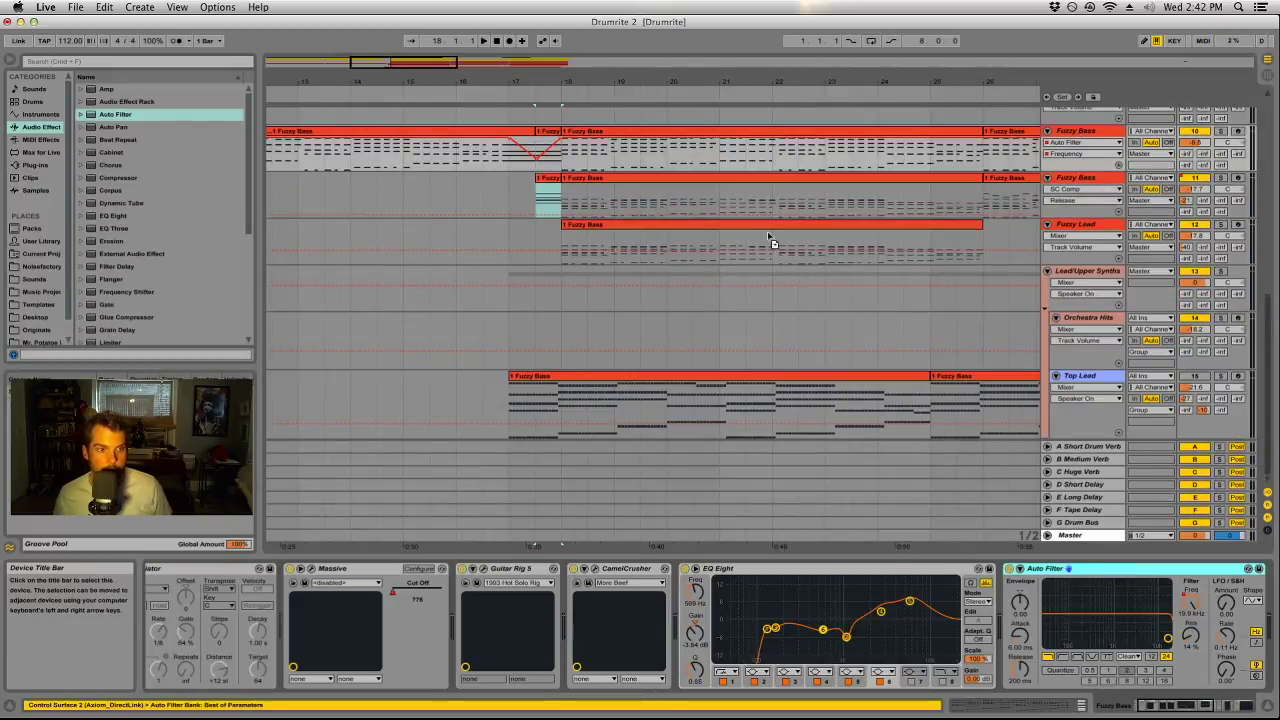
{"action": "left_click", "coordinate": [1097, 184]}
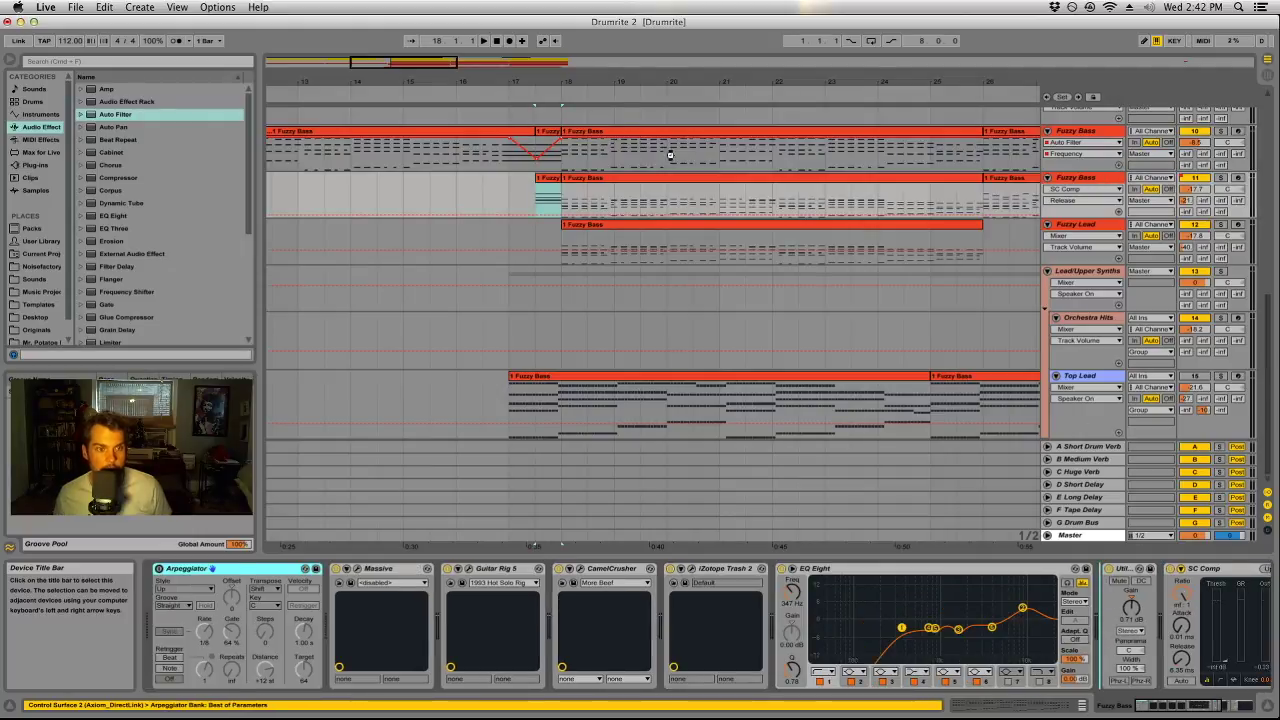
{"action": "left_click", "coordinate": [533, 150]}
{"action": "key", "text": "space"}
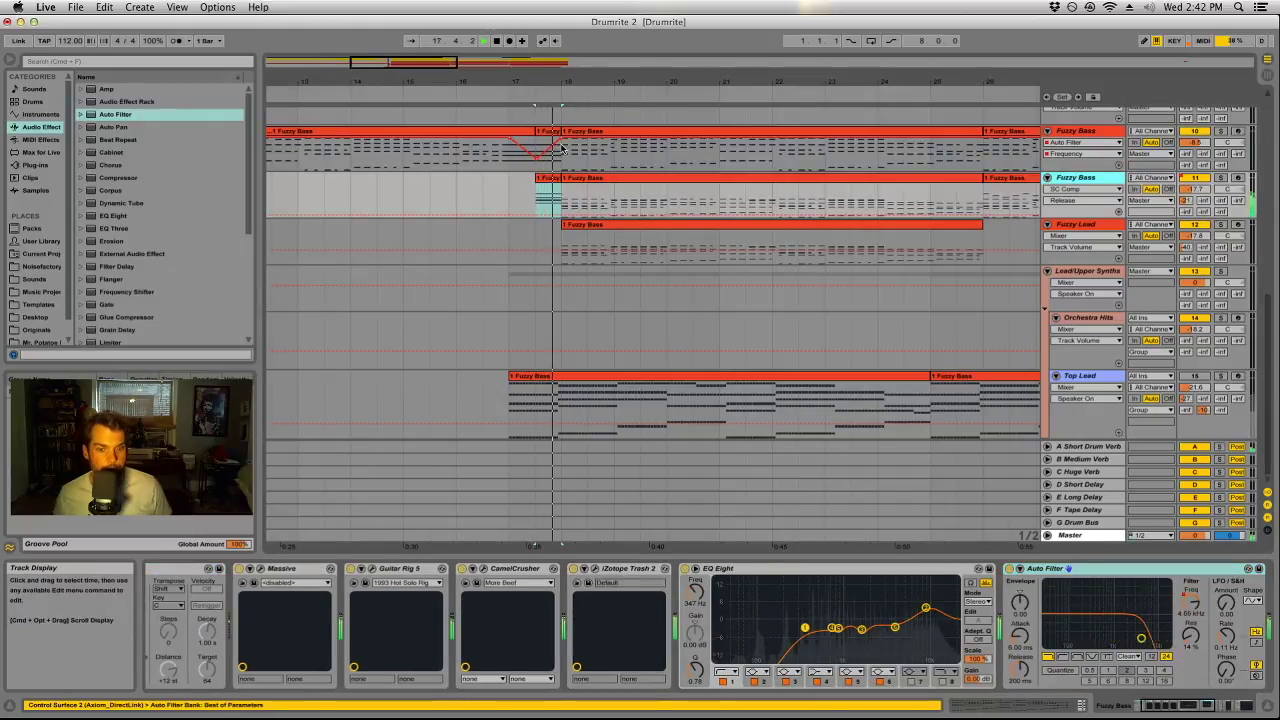
{"action": "left_click", "coordinate": [494, 92]}
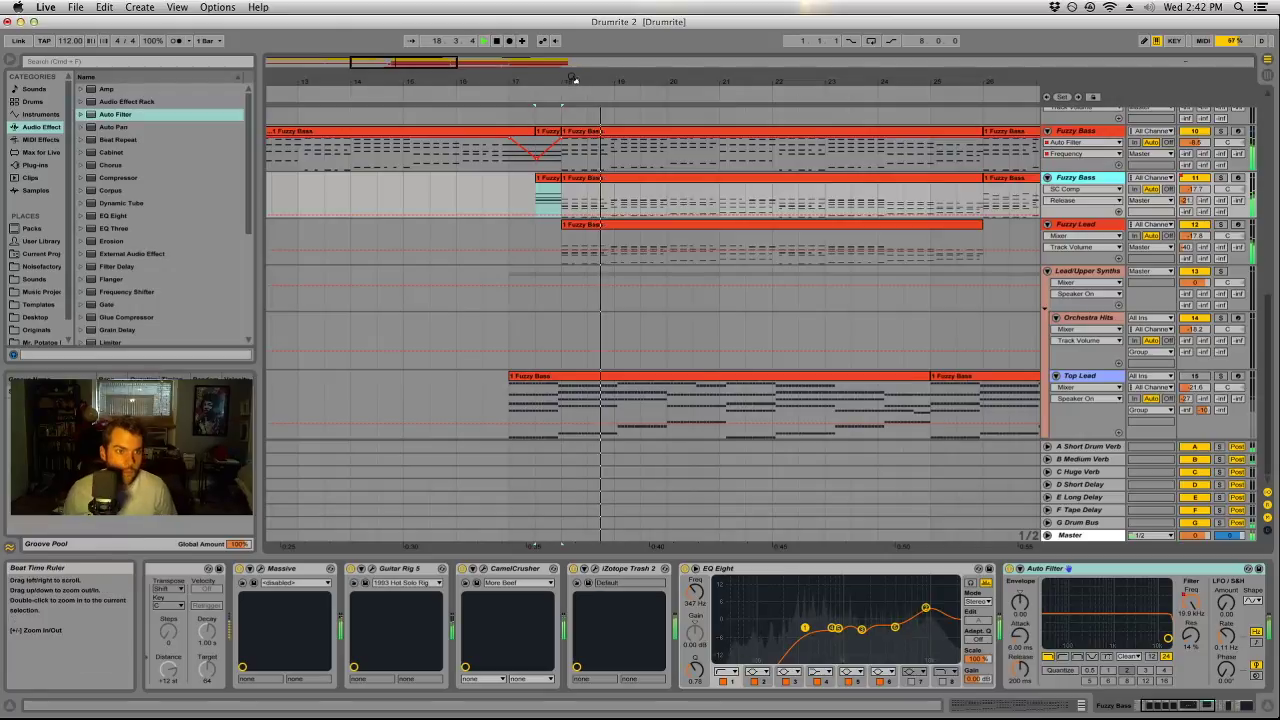
Turn down the Fuzzy Lead track's send to A Short Drum Verb and solo the track.
{"action": "left_click_drag", "start_coordinate": [574, 78], "coordinate": [574, 64]}
{"action": "left_click_drag", "start_coordinate": [1187, 249], "coordinate": [1187, 260]}
{"action": "left_click", "coordinate": [1073, 226]}
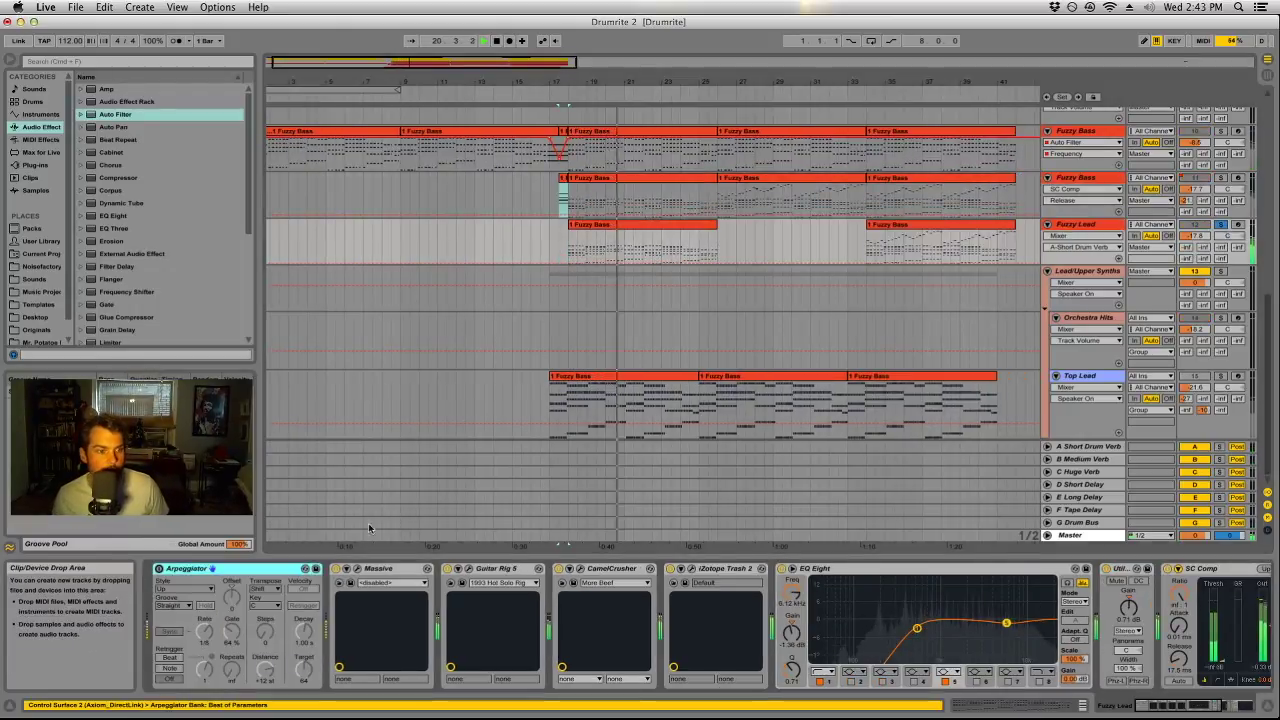
Compare Fuzzy Lead with Guitar Rig 5 bypassed, and toggle the plug-in's Van 51 amp and Little Reflektor modules.
{"action": "left_click", "coordinate": [447, 569]}
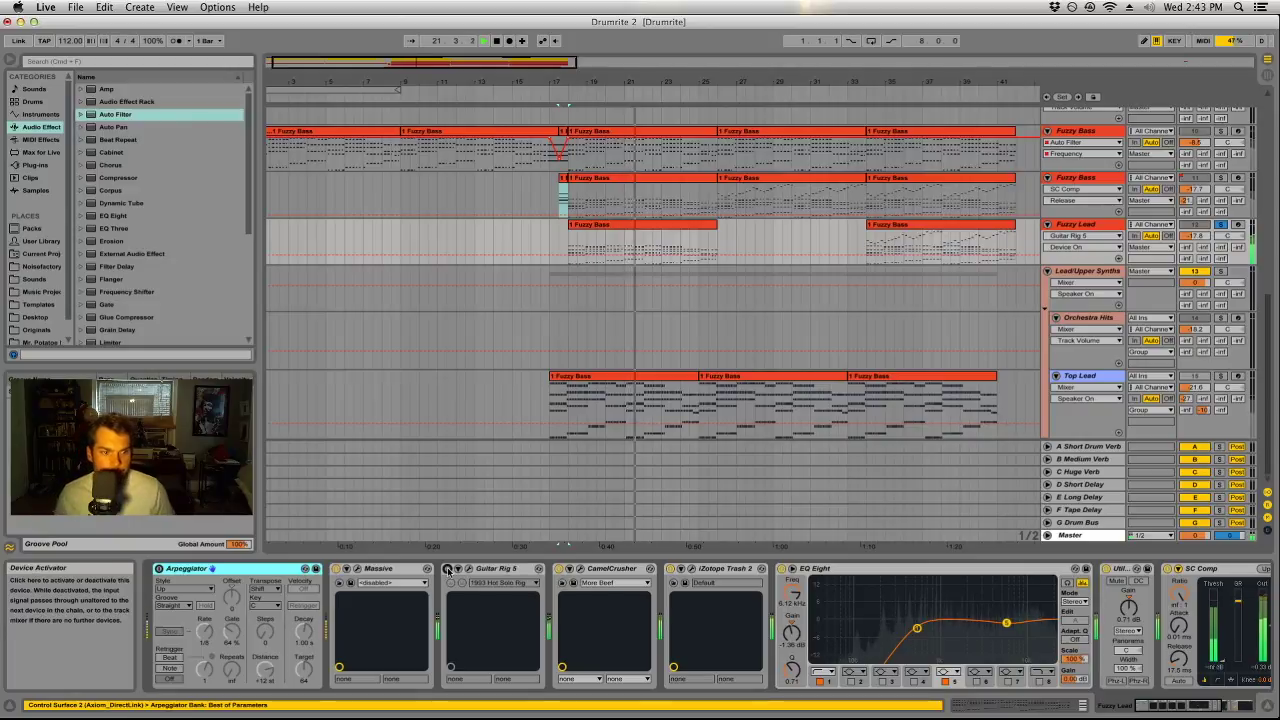
{"action": "left_click", "coordinate": [447, 569]}
{"action": "left_click", "coordinate": [481, 570]}
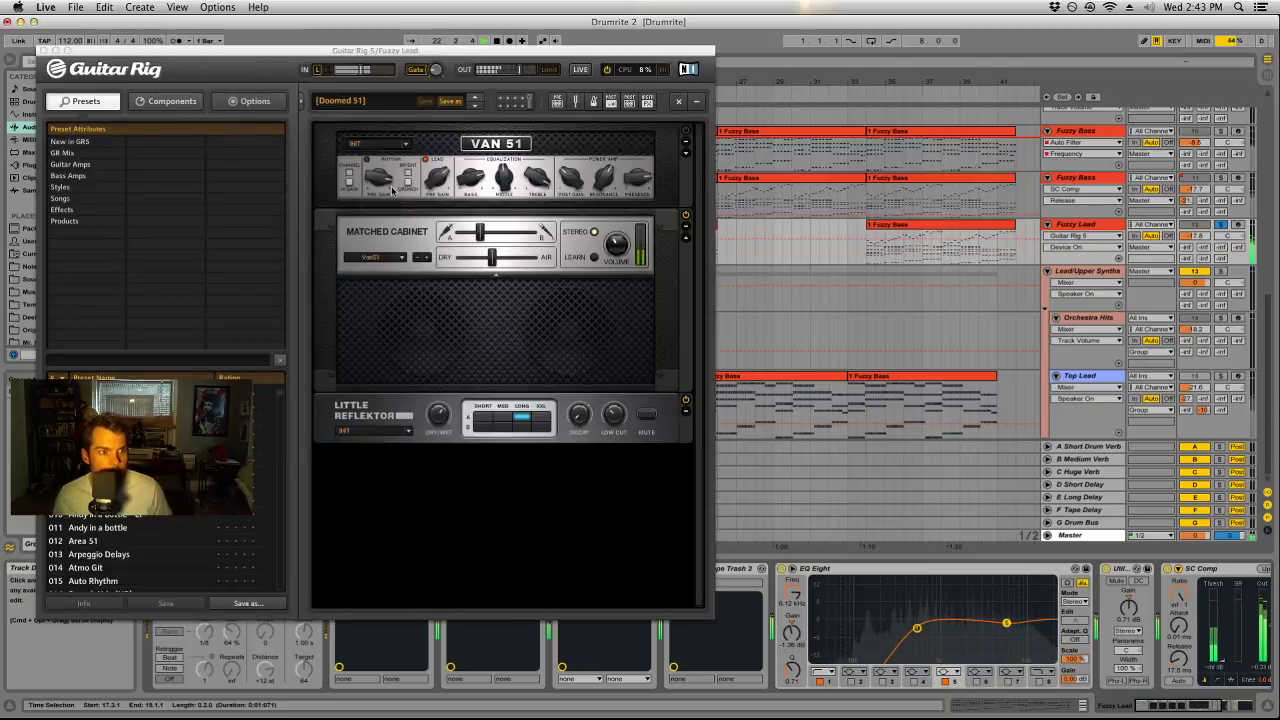
{"action": "left_click", "coordinate": [685, 132]}
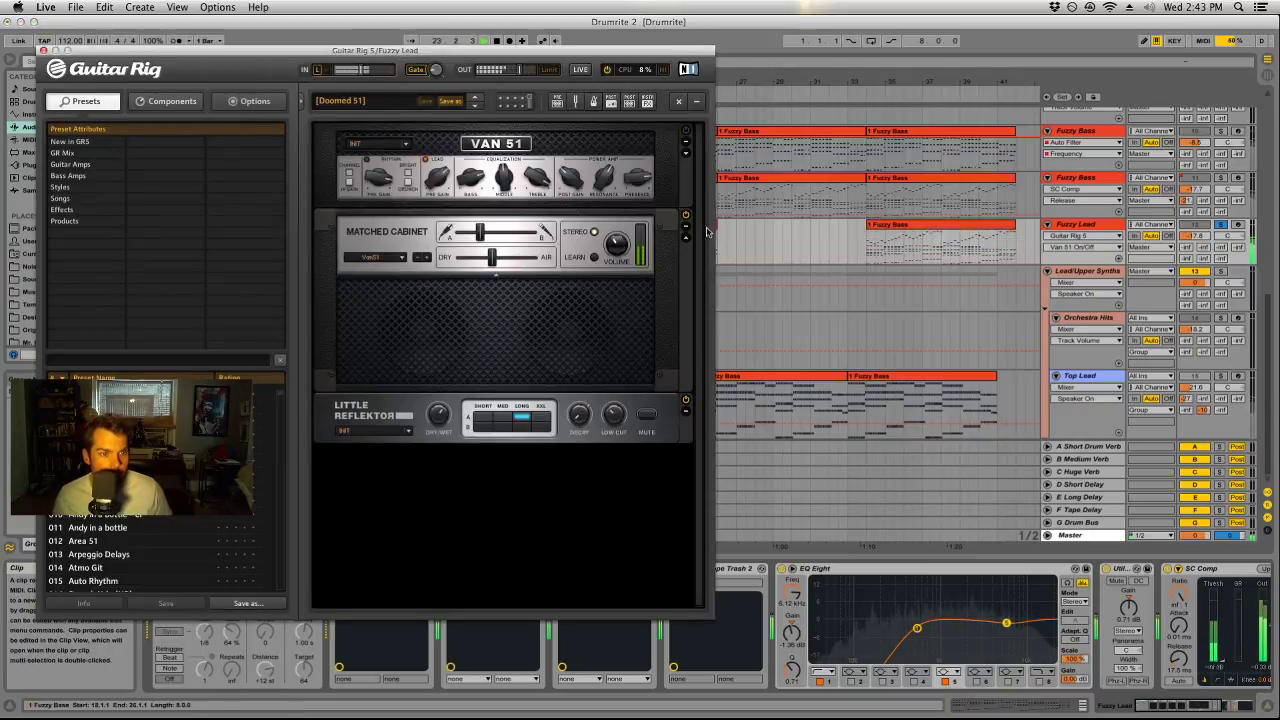
{"action": "left_click", "coordinate": [40, 50]}
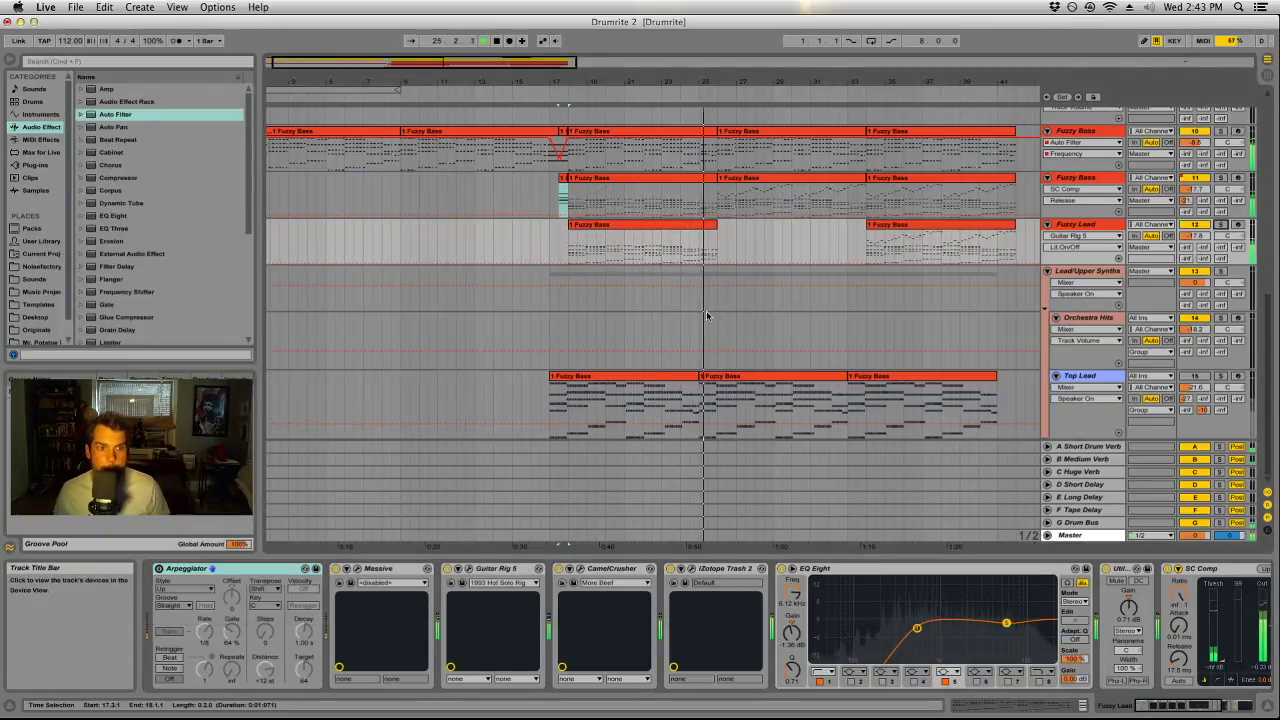
Transpose all notes of Top Lead's first Fuzzy Bass clip up an octave and activate the Top Lead track.
{"action": "left_click", "coordinate": [551, 235]}
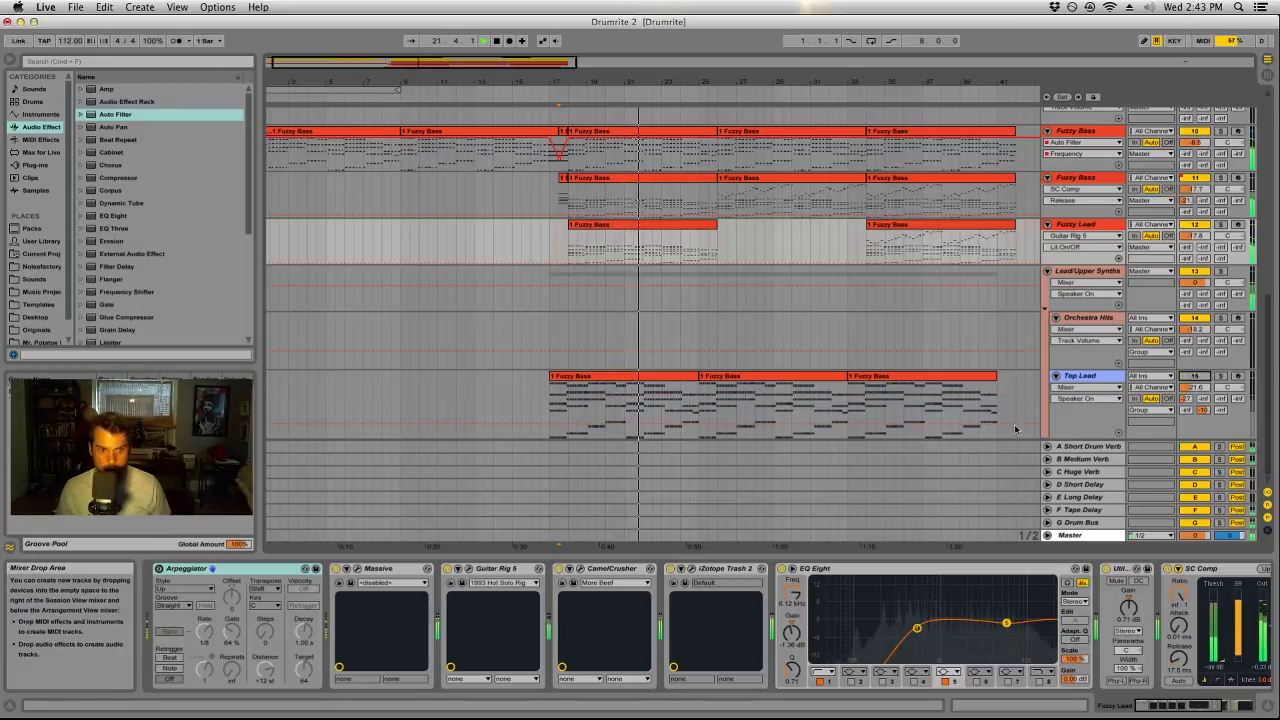
{"action": "left_click", "coordinate": [690, 378]}
{"action": "key", "text": "super+a"}
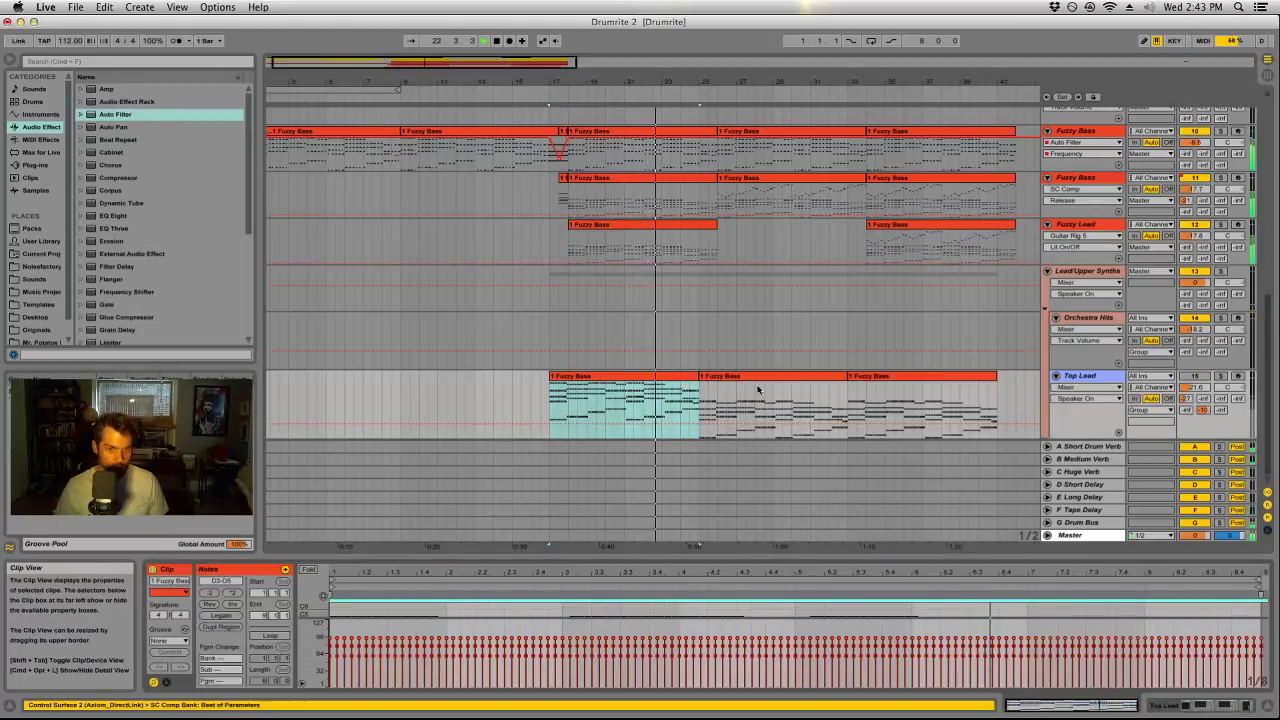
{"action": "left_click", "coordinate": [1195, 378]}
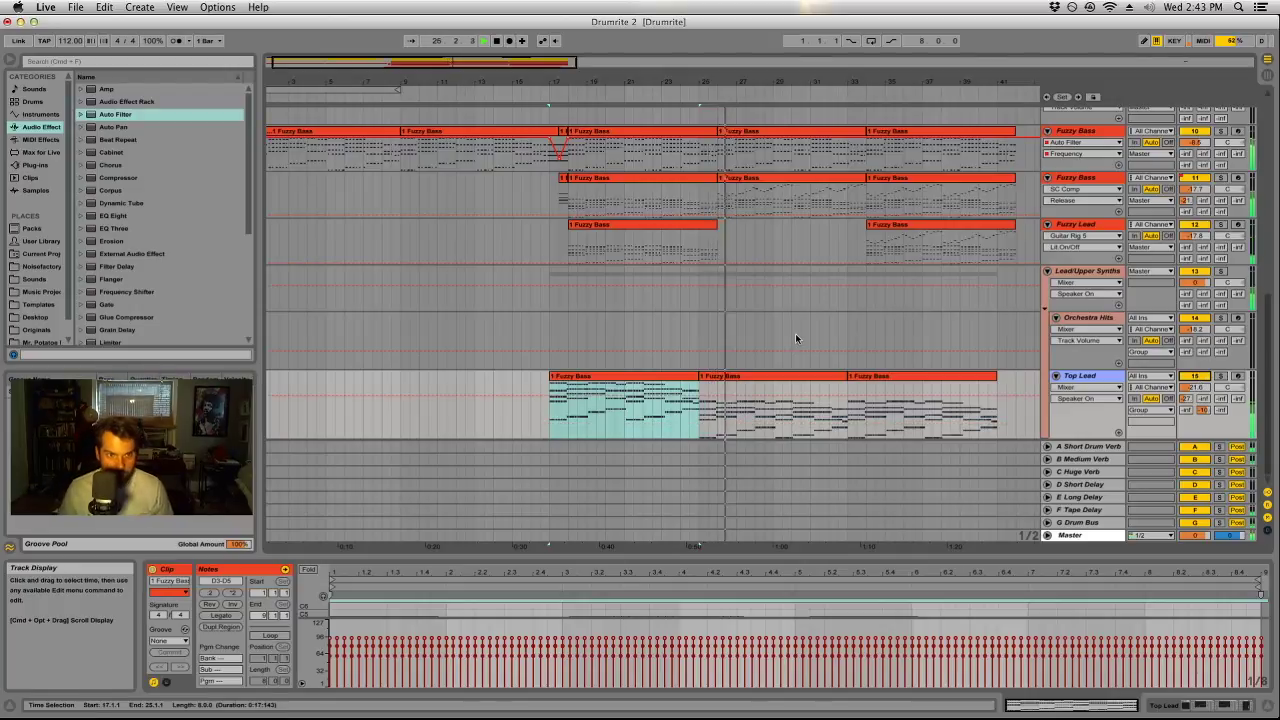
Move all three Top Lead clips one bar later so that they start at bar 18.
{"action": "left_click", "coordinate": [614, 380]}
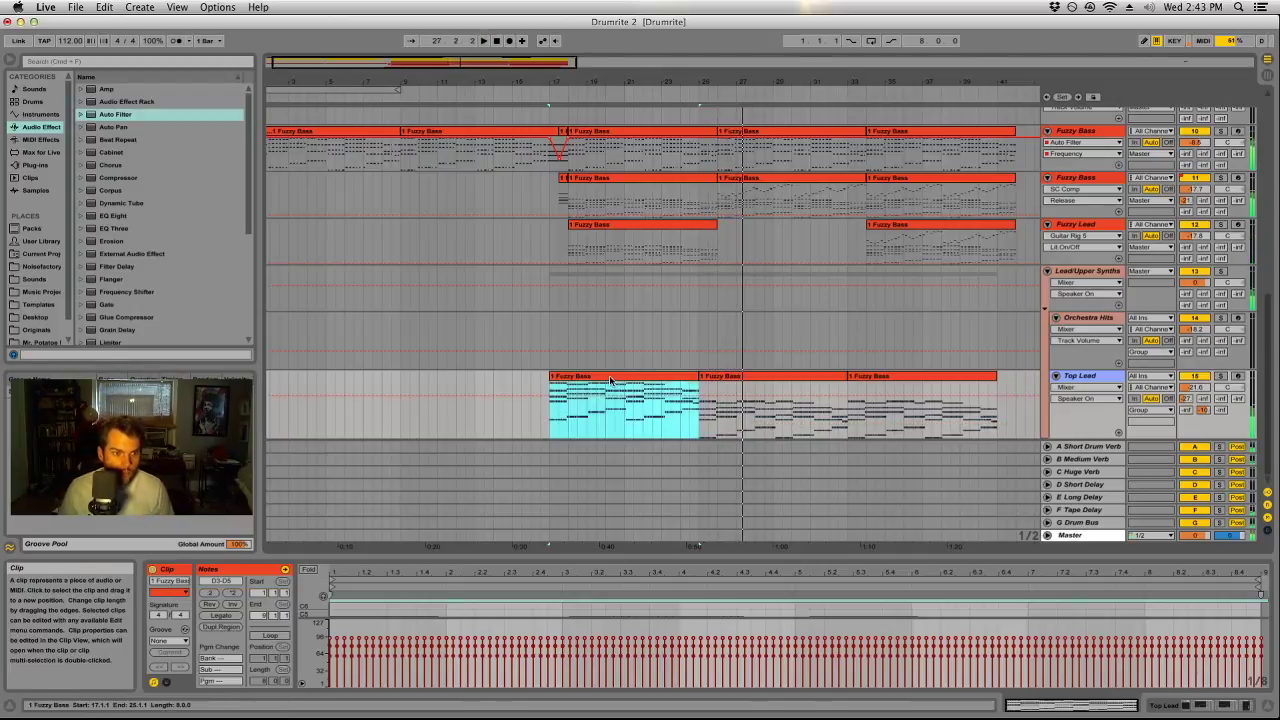
{"action": "left_click", "coordinate": [921, 382], "text": "shift"}
{"action": "key", "text": "space"}
{"action": "left_click_drag", "start_coordinate": [561, 380], "coordinate": [579, 380]}
Loop playback over the first Top Lead clip, from bar 18 to bar 26.
{"action": "key", "text": "space"}
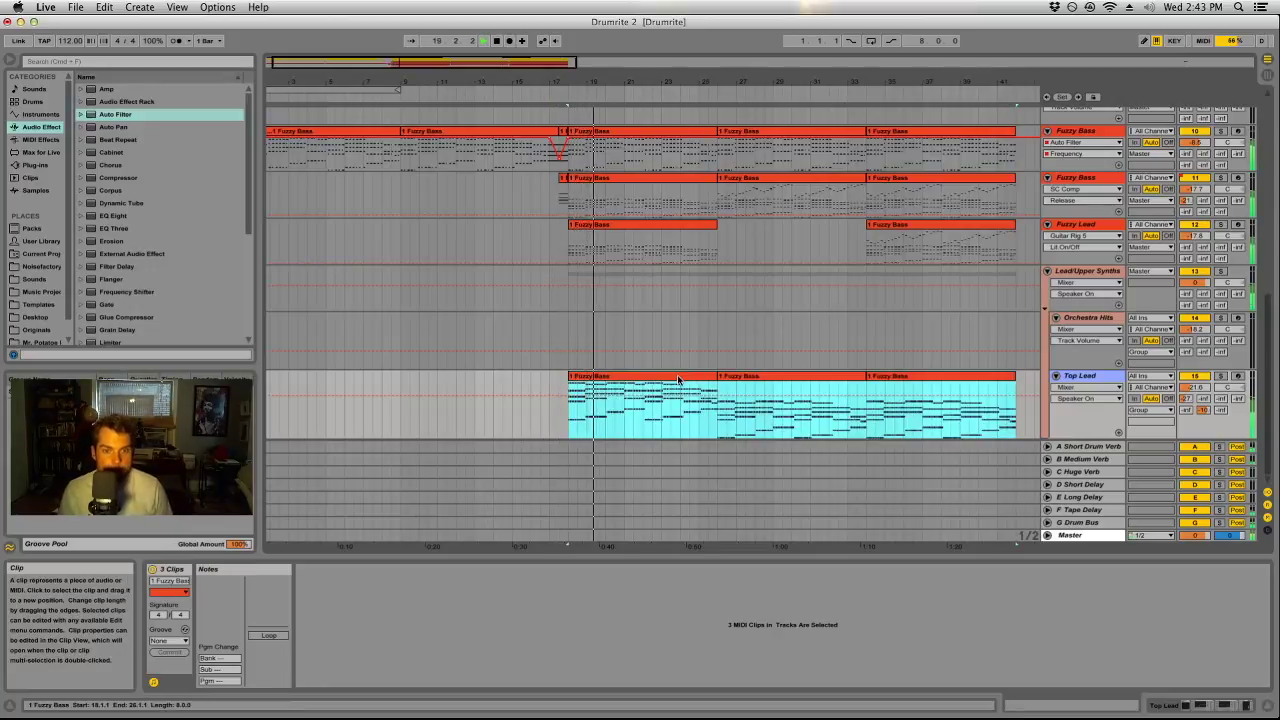
{"action": "left_click", "coordinate": [698, 375]}
{"action": "key", "text": "super+l"}
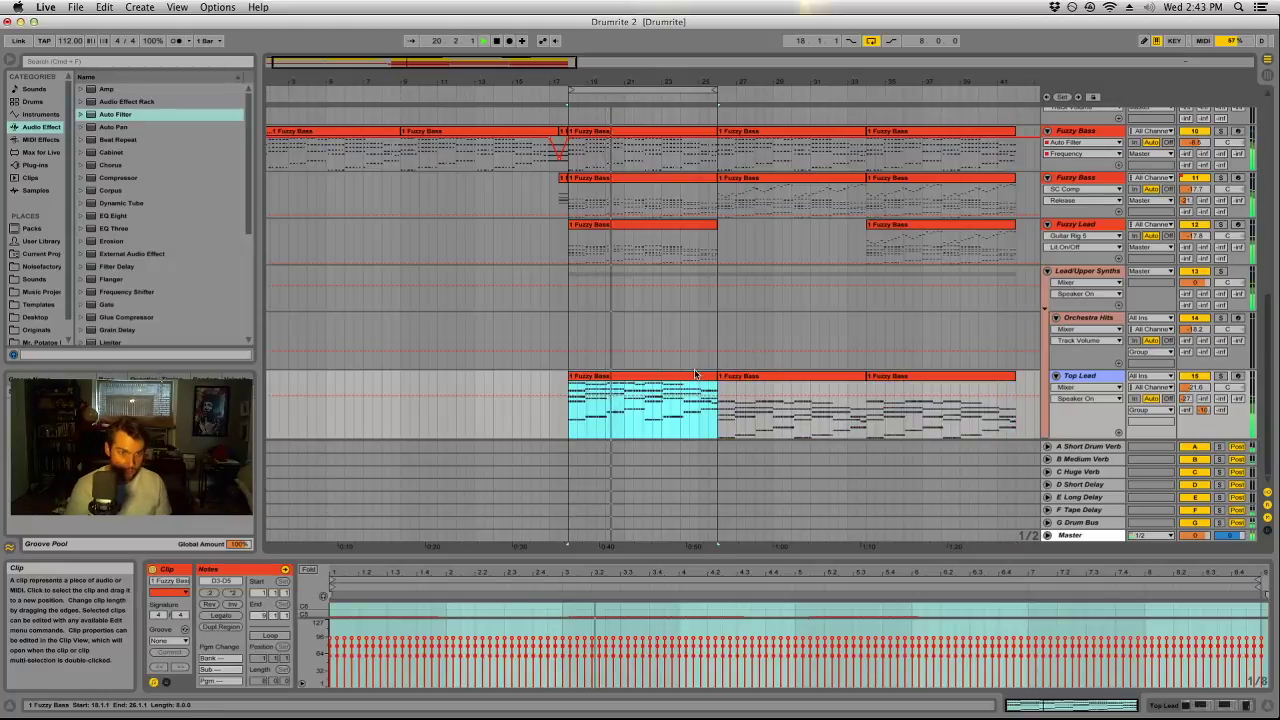
Deactivate both Auto Filters in the Top Lead device chain.
{"action": "left_click", "coordinate": [1082, 376]}
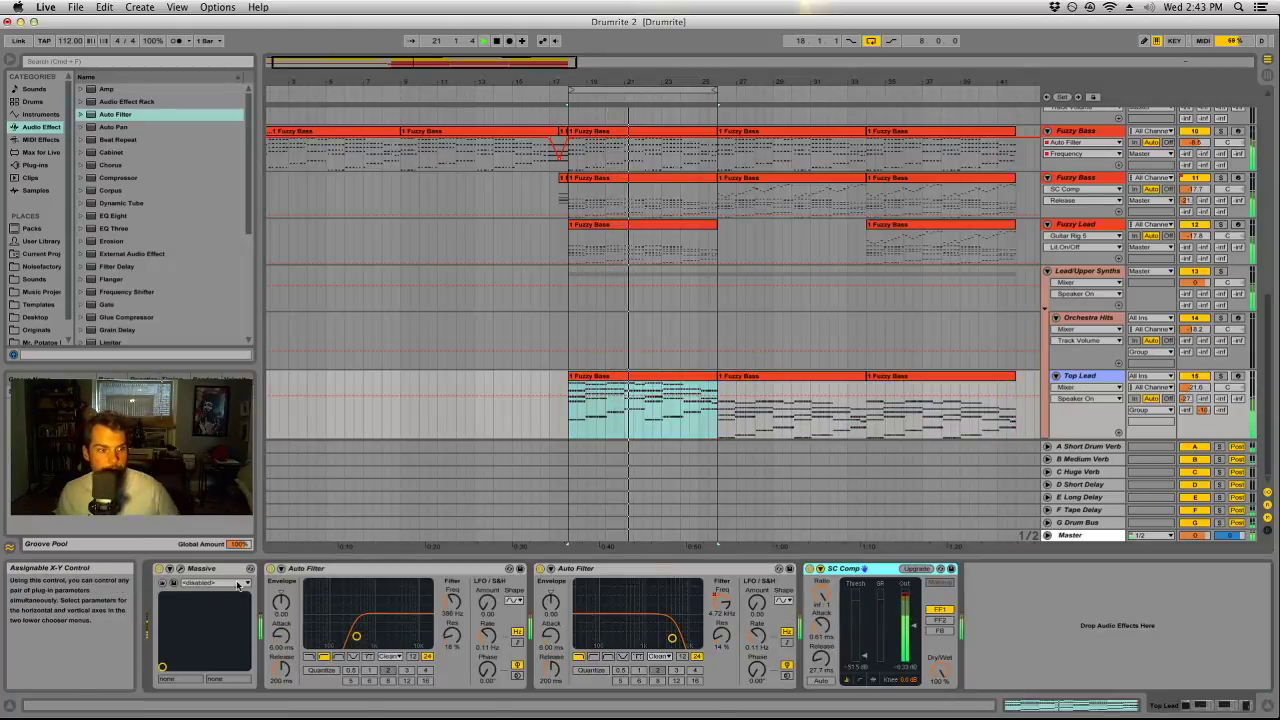
{"action": "left_click", "coordinate": [270, 568]}
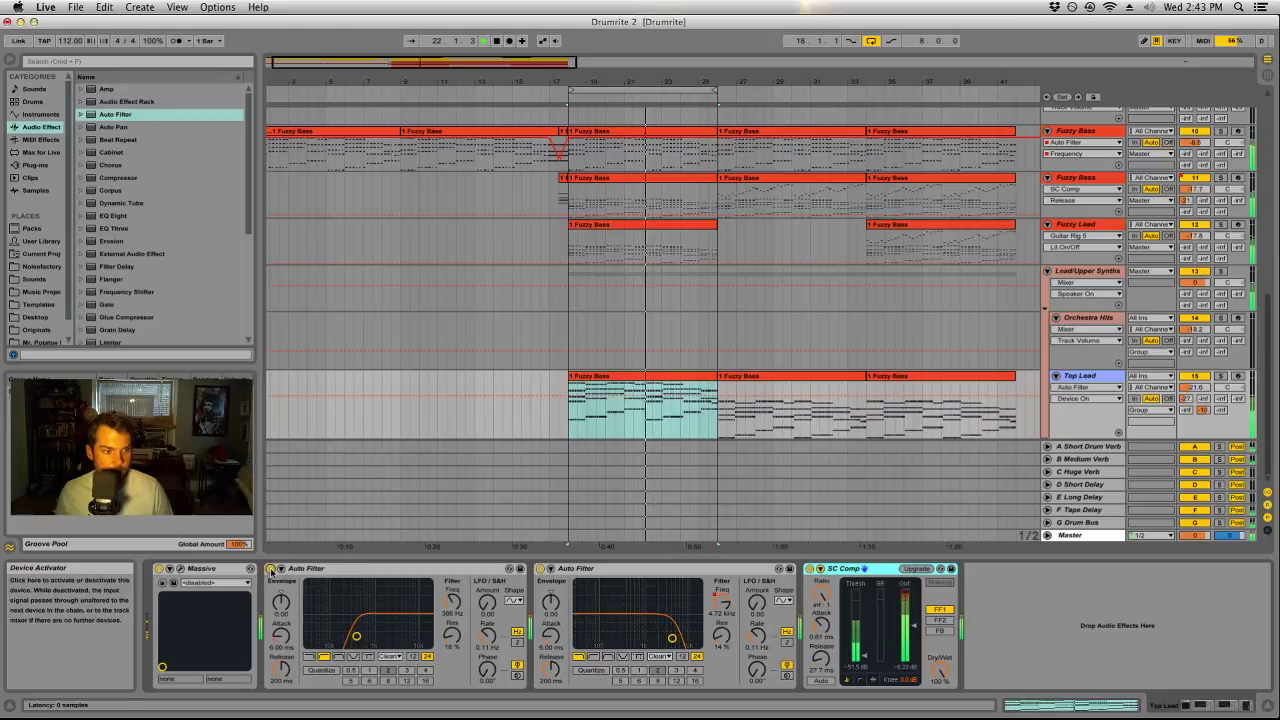
{"action": "left_click", "coordinate": [541, 568]}
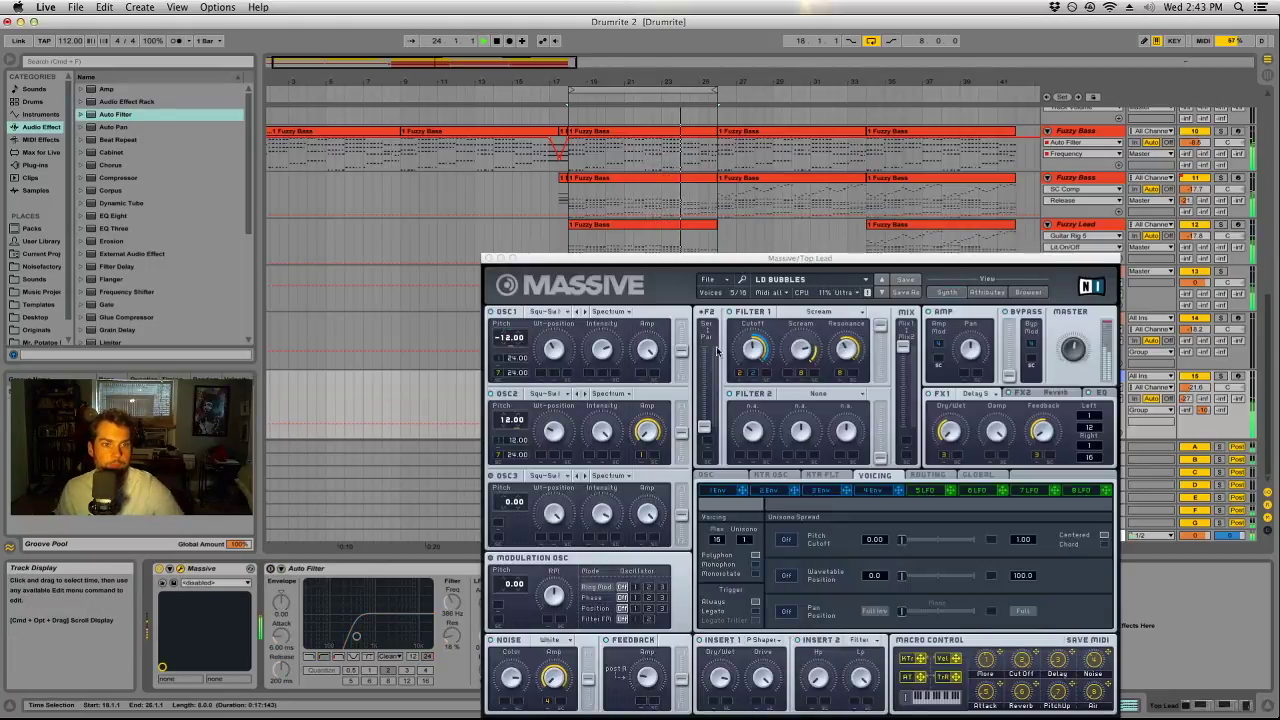
Audition presets in Top Lead's Massive browser, including ARP Bass Bits and An Air Of Detuned Lead.
{"action": "left_click", "coordinate": [1028, 292]}
{"action": "scroll", "coordinate": [950, 480], "scroll_direction": "down", "scroll_amount": 8}
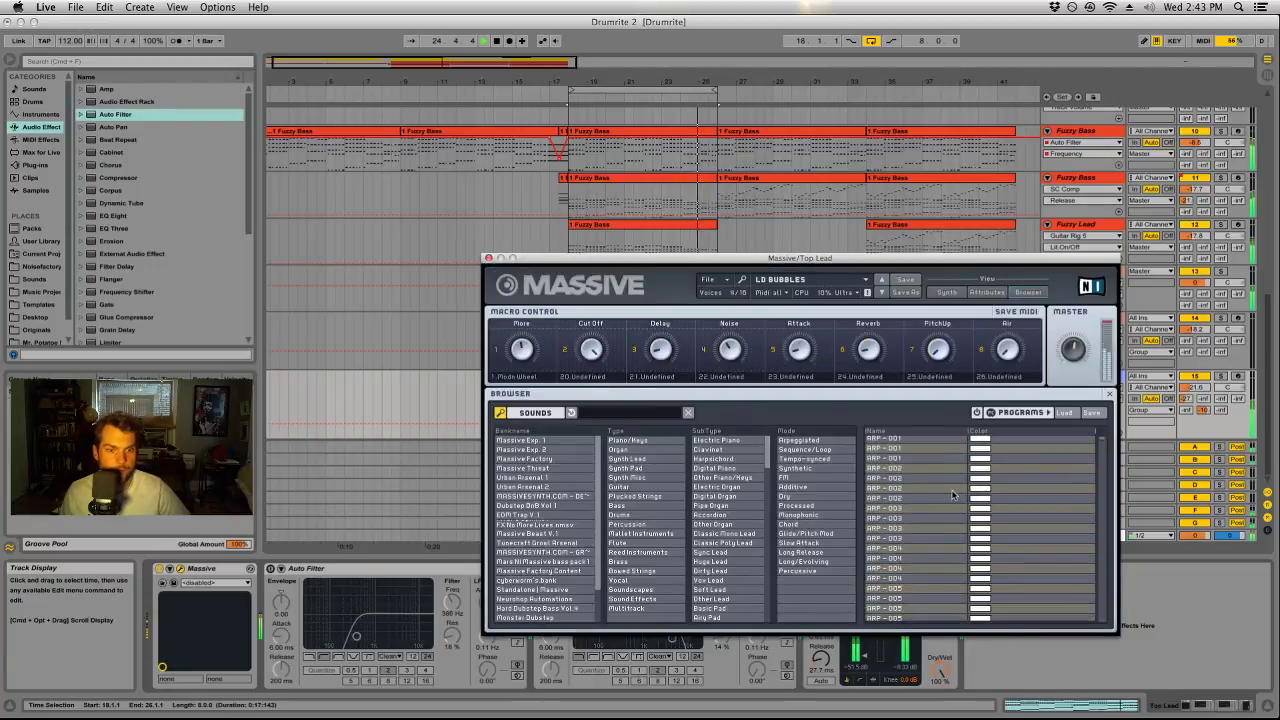
{"action": "left_click", "coordinate": [948, 488]}
{"action": "scroll", "coordinate": [947, 488], "scroll_direction": "up", "scroll_amount": 5}
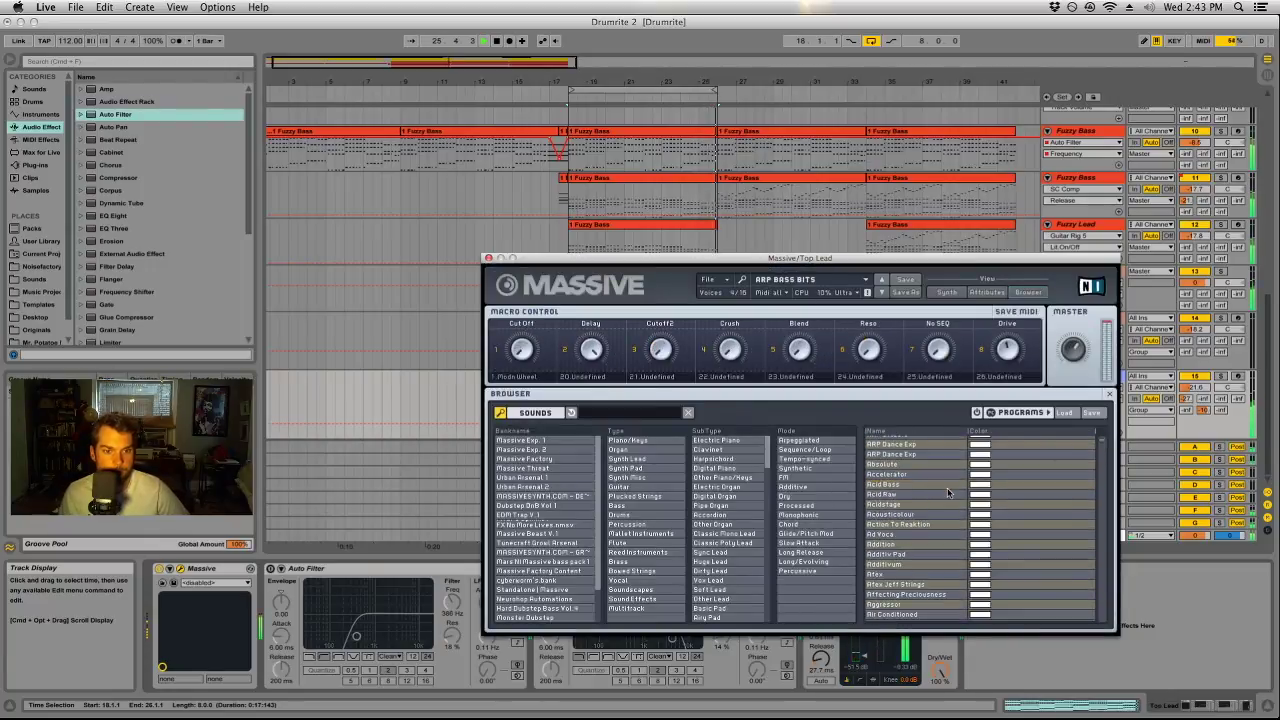
{"action": "scroll", "coordinate": [947, 488], "scroll_direction": "up", "scroll_amount": 3}
{"action": "left_click", "coordinate": [947, 488]}
{"action": "scroll", "coordinate": [947, 488], "scroll_direction": "down", "scroll_amount": 2}
{"action": "left_click", "coordinate": [947, 488]}
{"action": "scroll", "coordinate": [947, 488], "scroll_direction": "down", "scroll_amount": 3}
{"action": "left_click", "coordinate": [947, 488]}
{"action": "scroll", "coordinate": [947, 488], "scroll_direction": "down", "scroll_amount": 3}
{"action": "left_click", "coordinate": [947, 488]}
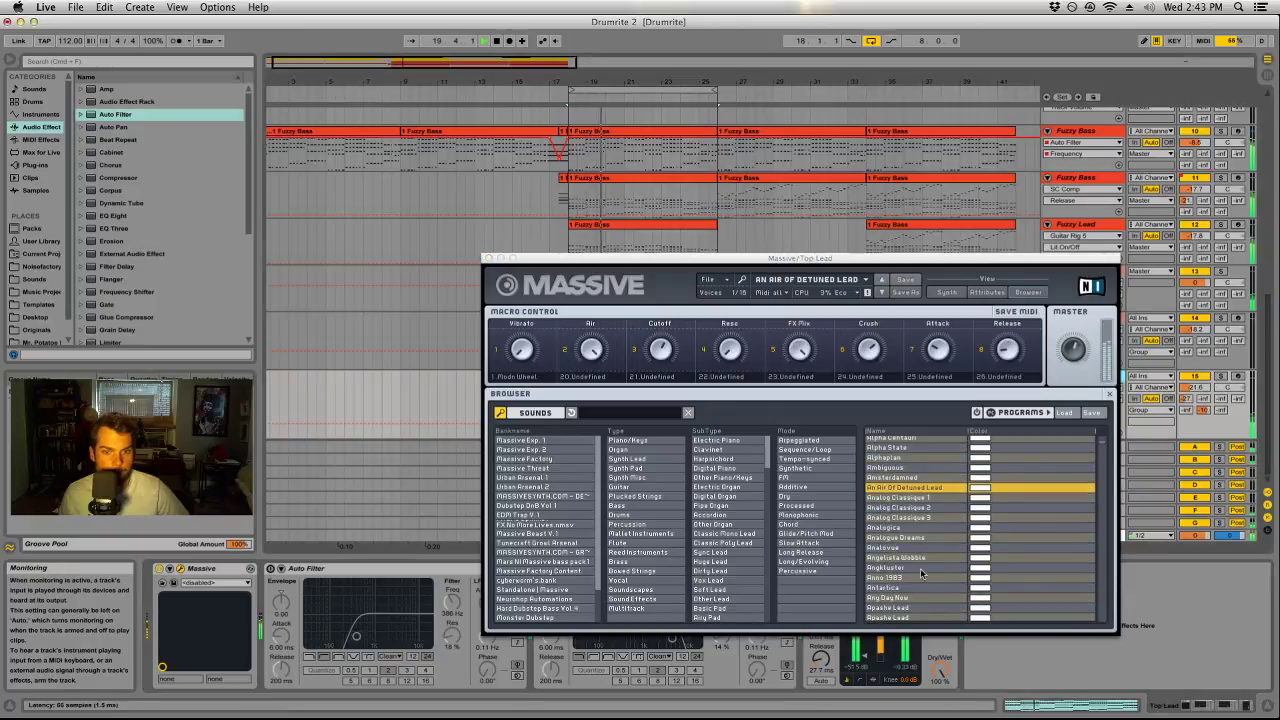
Solo Top Lead, try further Massive presets below An Air Of Detuned Lead, close the synth and unsolo the track.
{"action": "left_click", "coordinate": [1220, 376]}
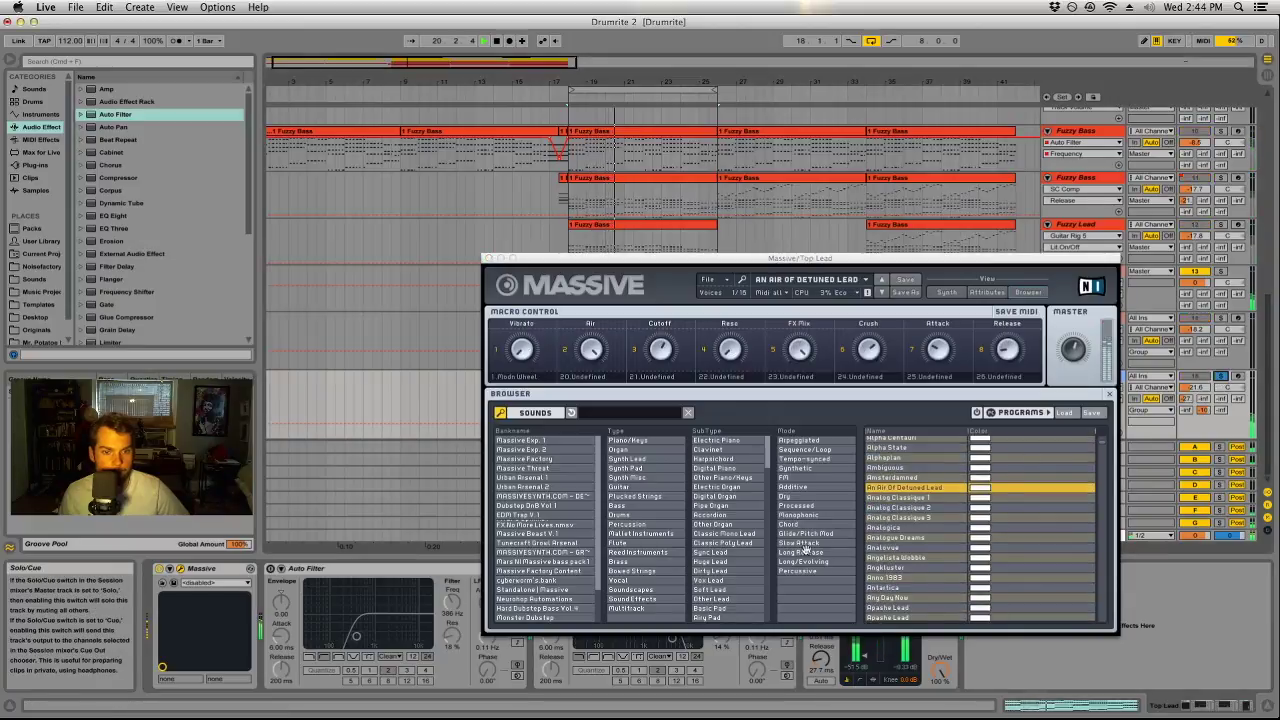
{"action": "scroll", "coordinate": [910, 545], "scroll_direction": "down", "scroll_amount": 2}
{"action": "left_click", "coordinate": [916, 541]}
{"action": "left_click", "coordinate": [925, 571]}
{"action": "scroll", "coordinate": [920, 570], "scroll_direction": "down", "scroll_amount": 3}
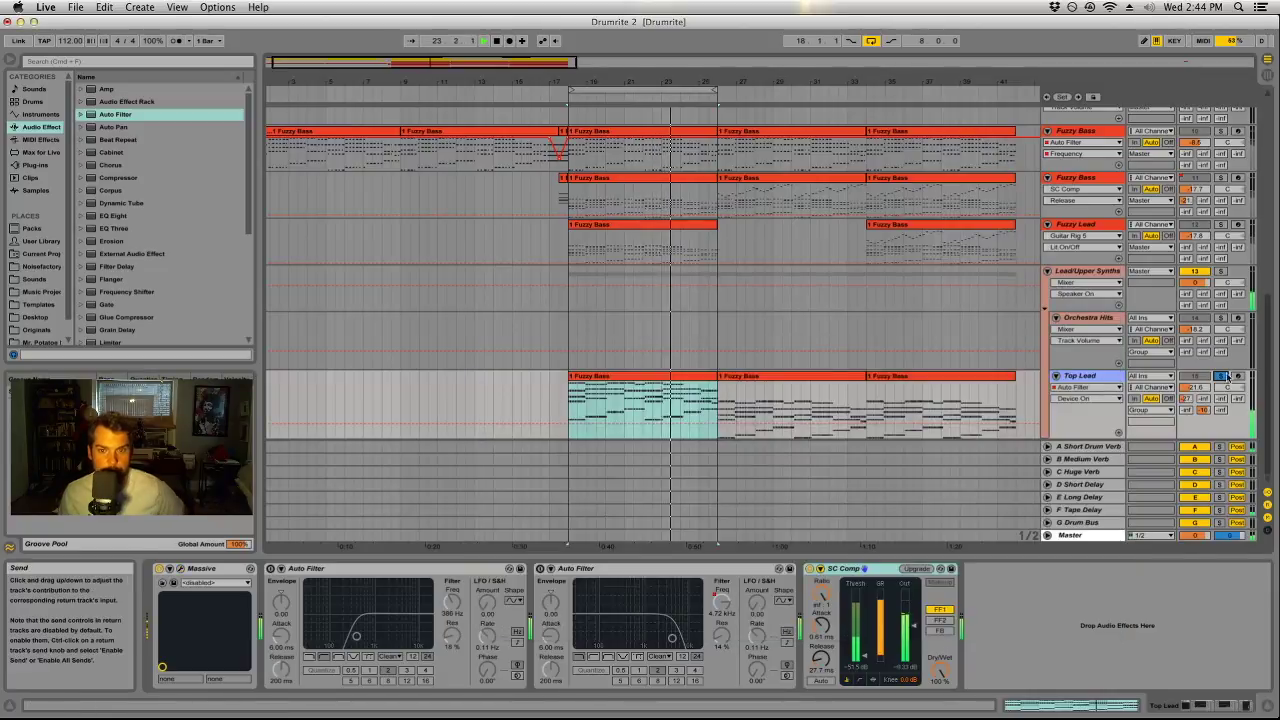
{"action": "left_click", "coordinate": [1095, 379]}
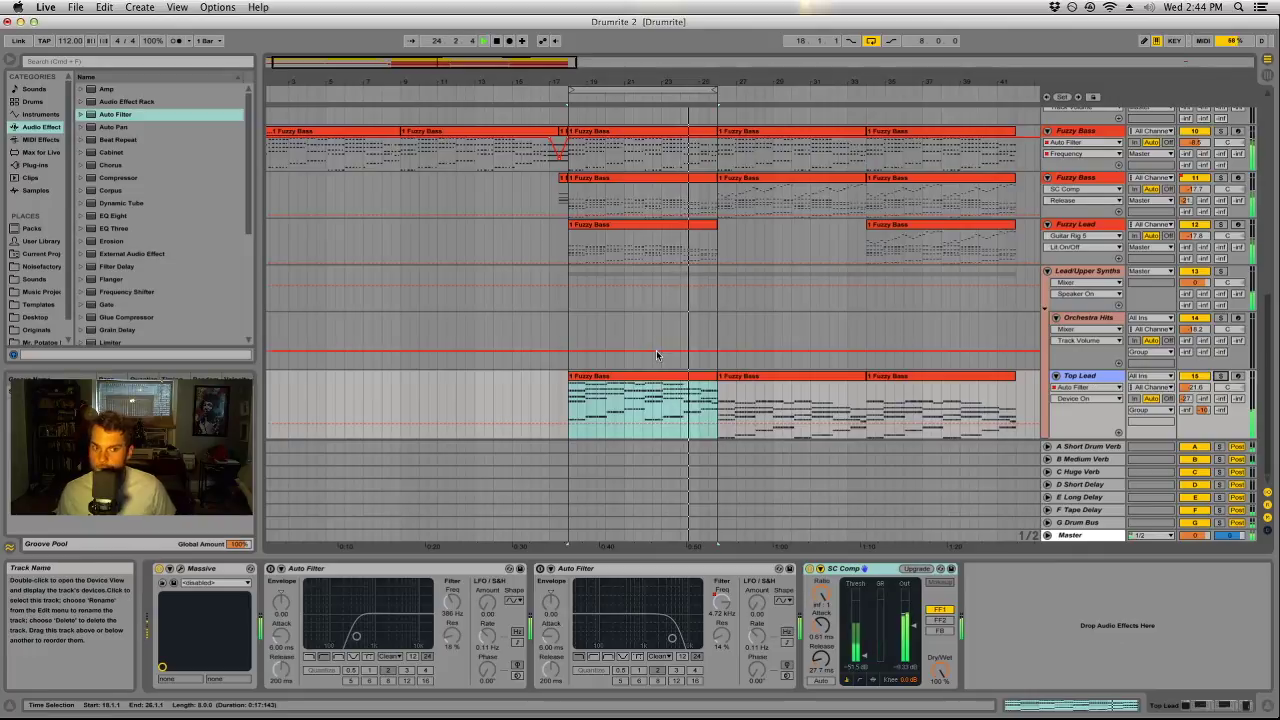
Stop playback and delete the second and third Top Lead clips, keeping only the clip from bar 18 to bar 26.
{"action": "key", "text": "space"}
{"action": "left_click", "coordinate": [814, 378]}
{"action": "key", "text": "Delete"}
{"action": "left_click", "coordinate": [928, 380]}
{"action": "key", "text": "Delete"}
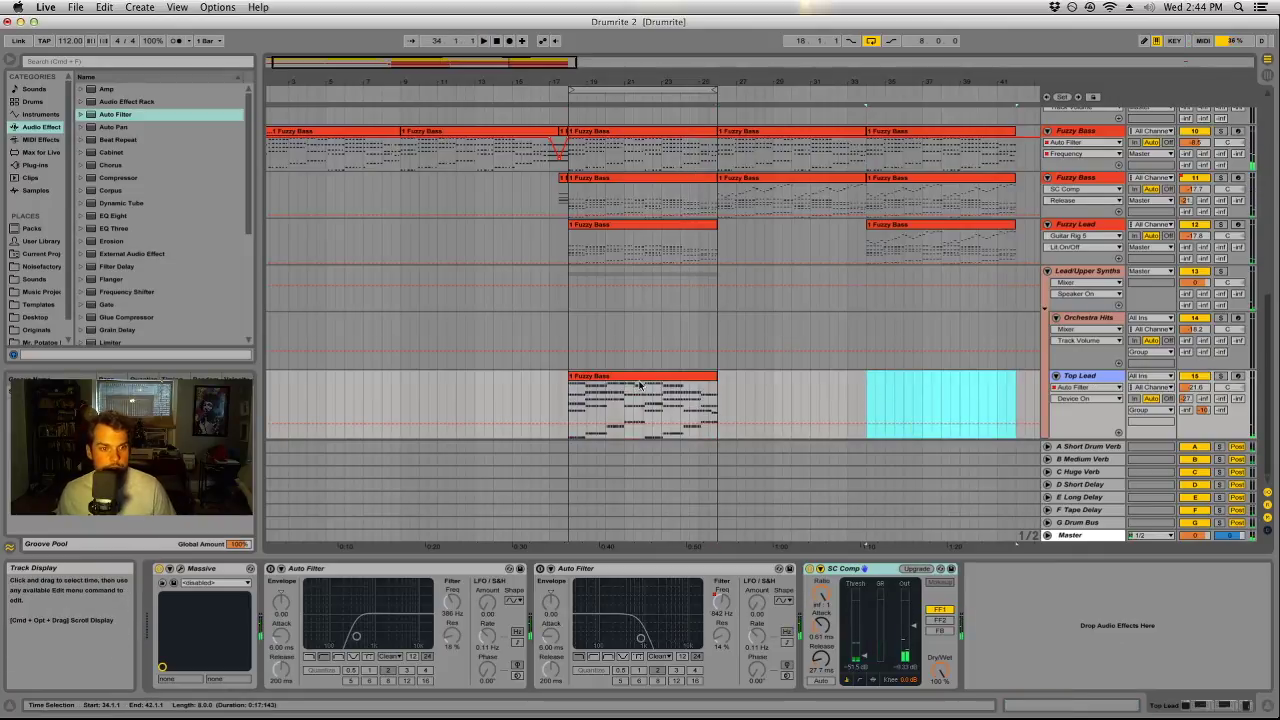
{"action": "left_click", "coordinate": [662, 378]}
{"action": "left_click_drag", "start_coordinate": [698, 85], "coordinate": [420, 60]}
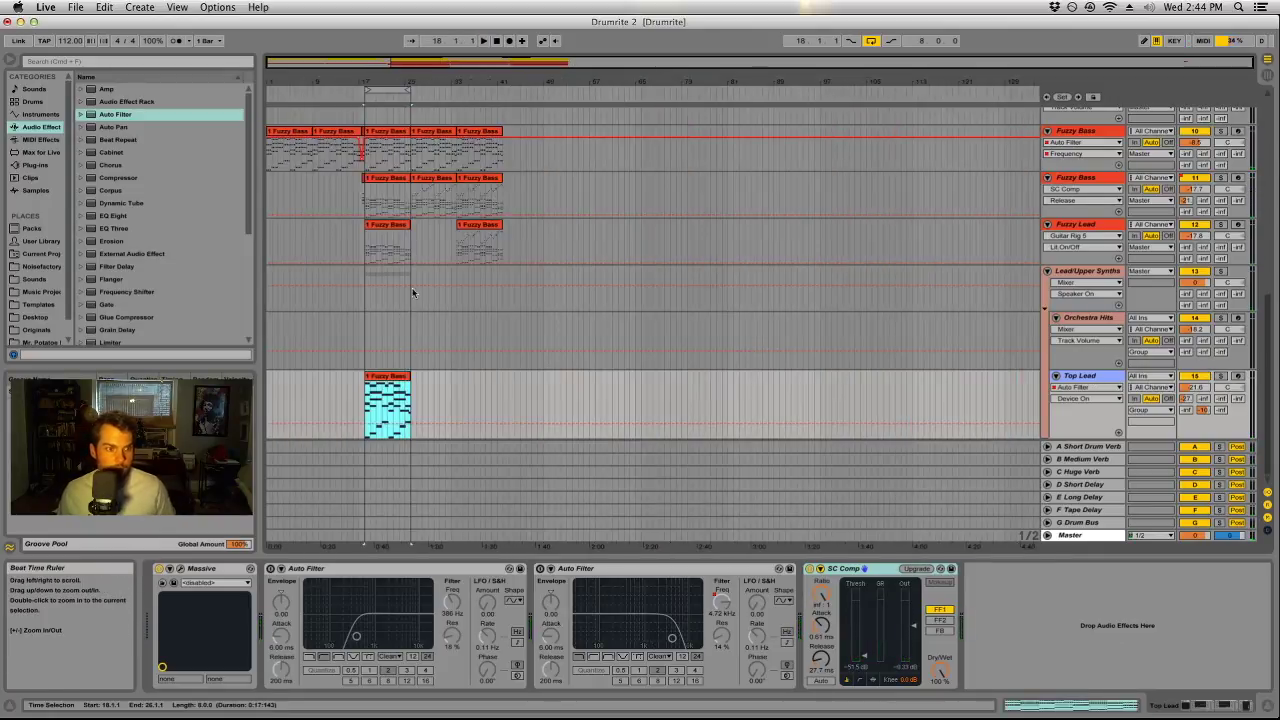
Move the Top Lead clip from bar 18 to about bar 129 and play the loop from the bar 18 Fuzzy Lead clip.
{"action": "left_click_drag", "start_coordinate": [392, 420], "coordinate": [1030, 405]}
{"action": "left_click", "coordinate": [374, 232]}
{"action": "key", "text": "space"}
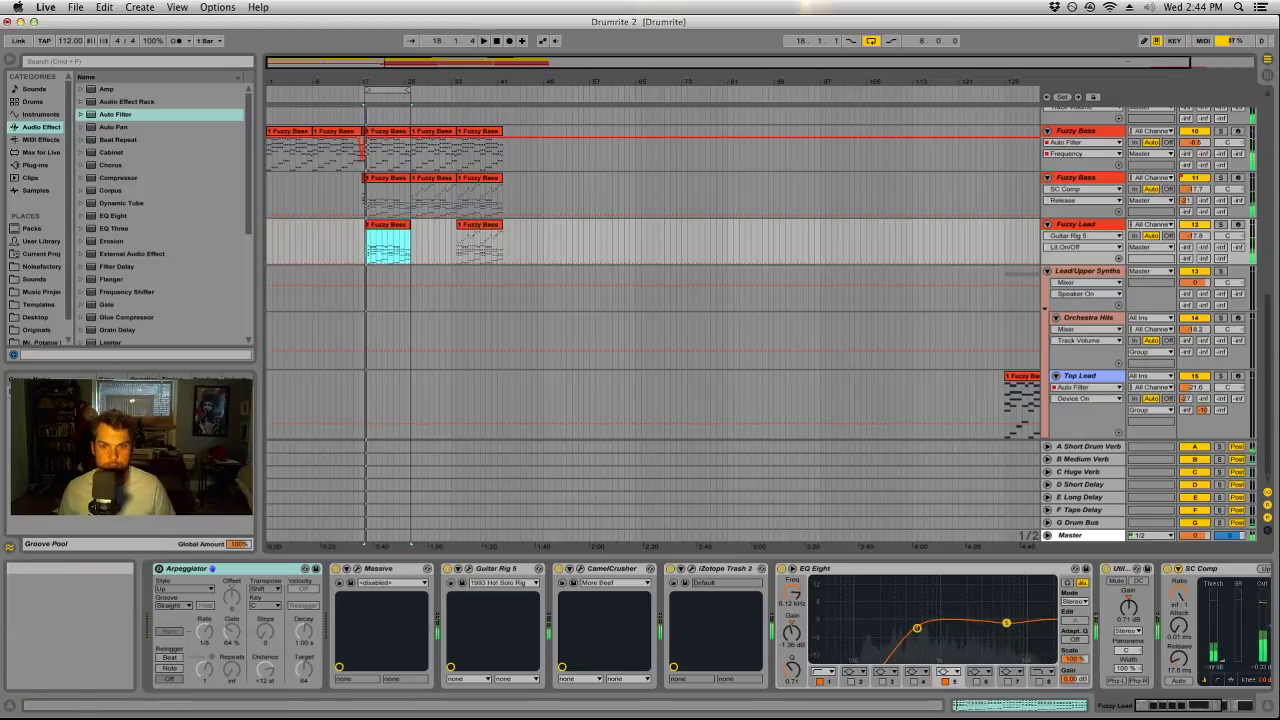
Arm Top Lead, set its track volume to about -14.9 dB during playback, and replay the loop.
{"action": "left_click", "coordinate": [1218, 371]}
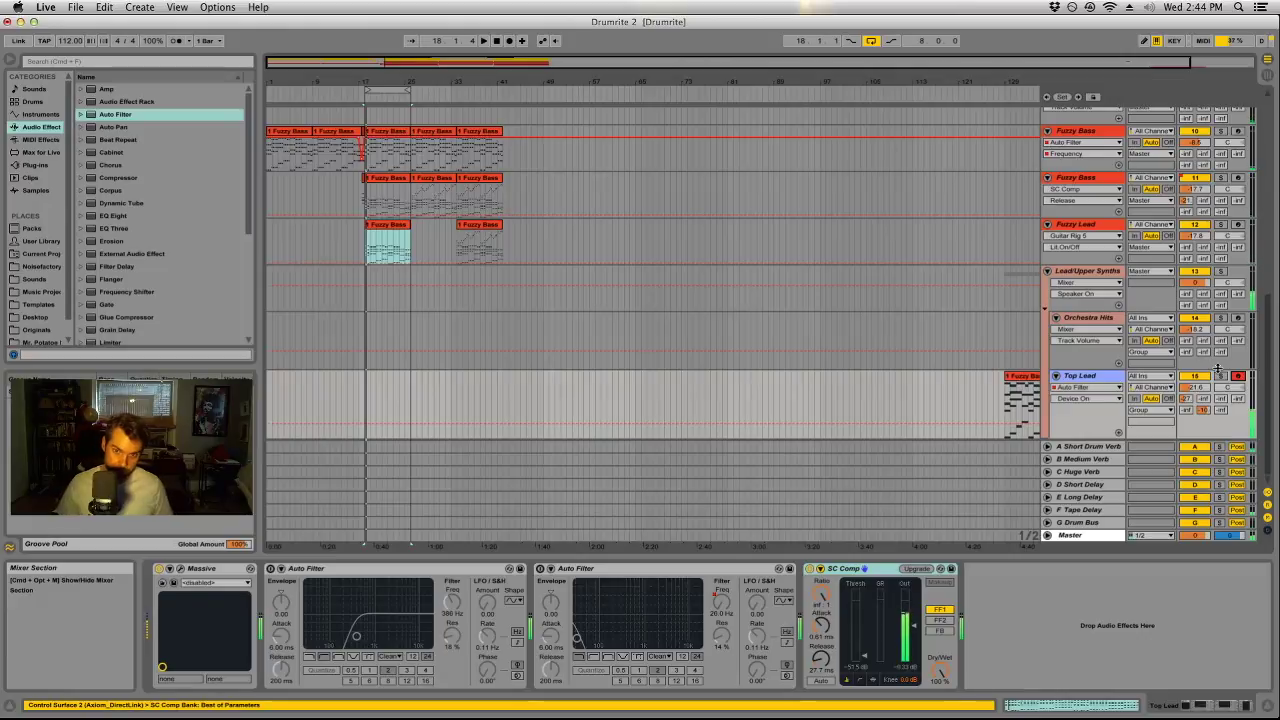
{"action": "left_click_drag", "start_coordinate": [1196, 387], "coordinate": [1196, 377]}
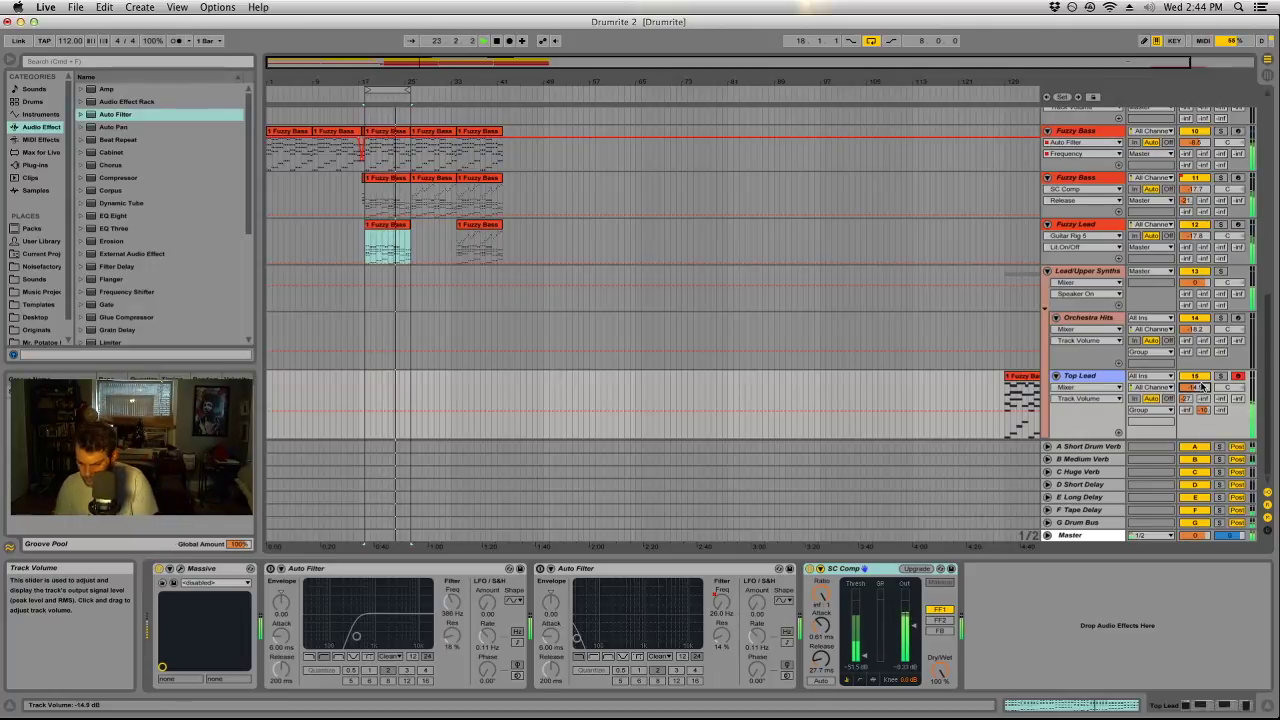
{"action": "key", "text": "space"}
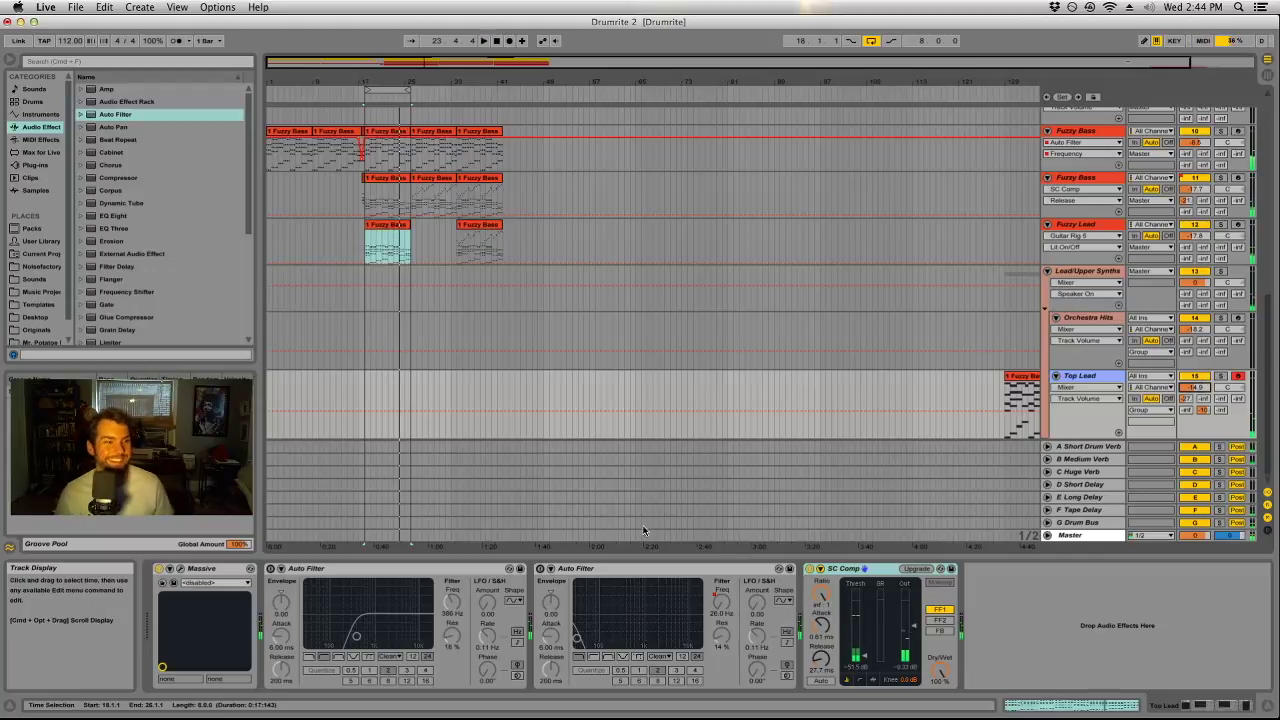
{"action": "key", "text": "space"}
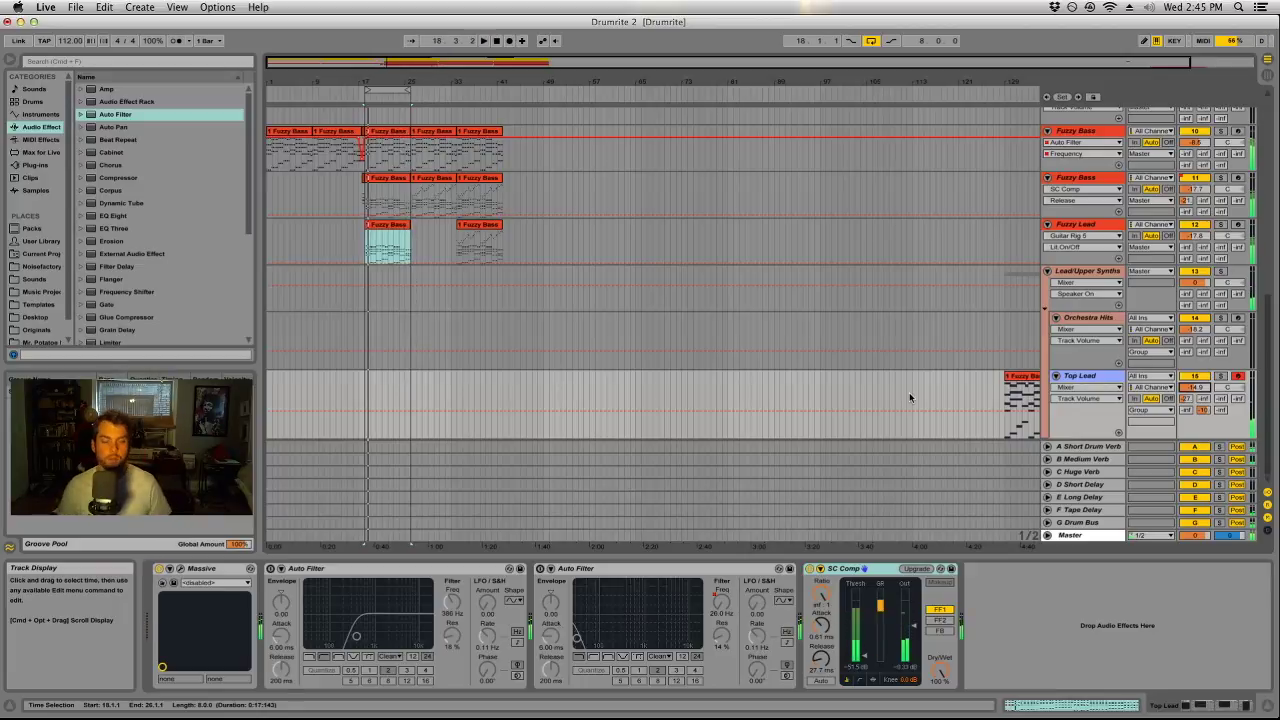
Solo the Kick and Drums tracks and play the loop with the bar 18 Kick clip selected.
{"action": "left_click", "coordinate": [1079, 321]}
{"action": "scroll", "coordinate": [541, 284], "scroll_direction": "up", "scroll_amount": 5}
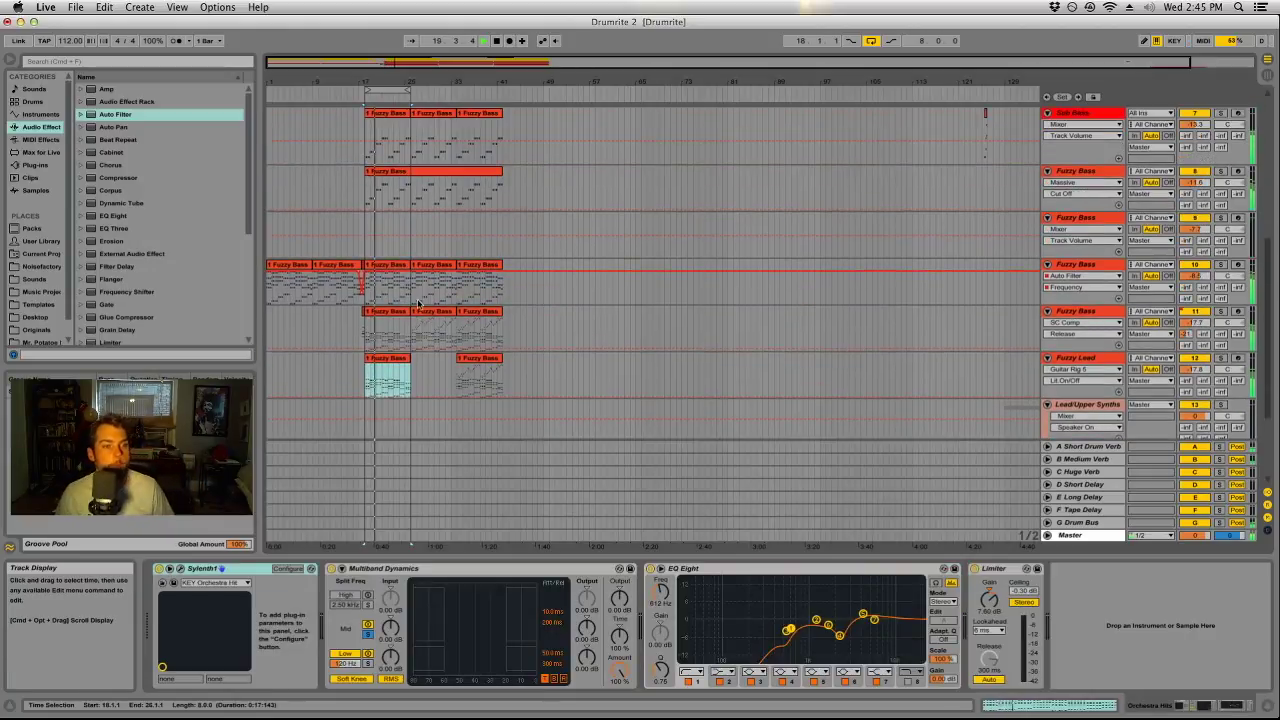
{"action": "scroll", "coordinate": [634, 351], "scroll_direction": "up", "scroll_amount": 2}
{"action": "scroll", "coordinate": [632, 354], "scroll_direction": "up", "scroll_amount": 1}
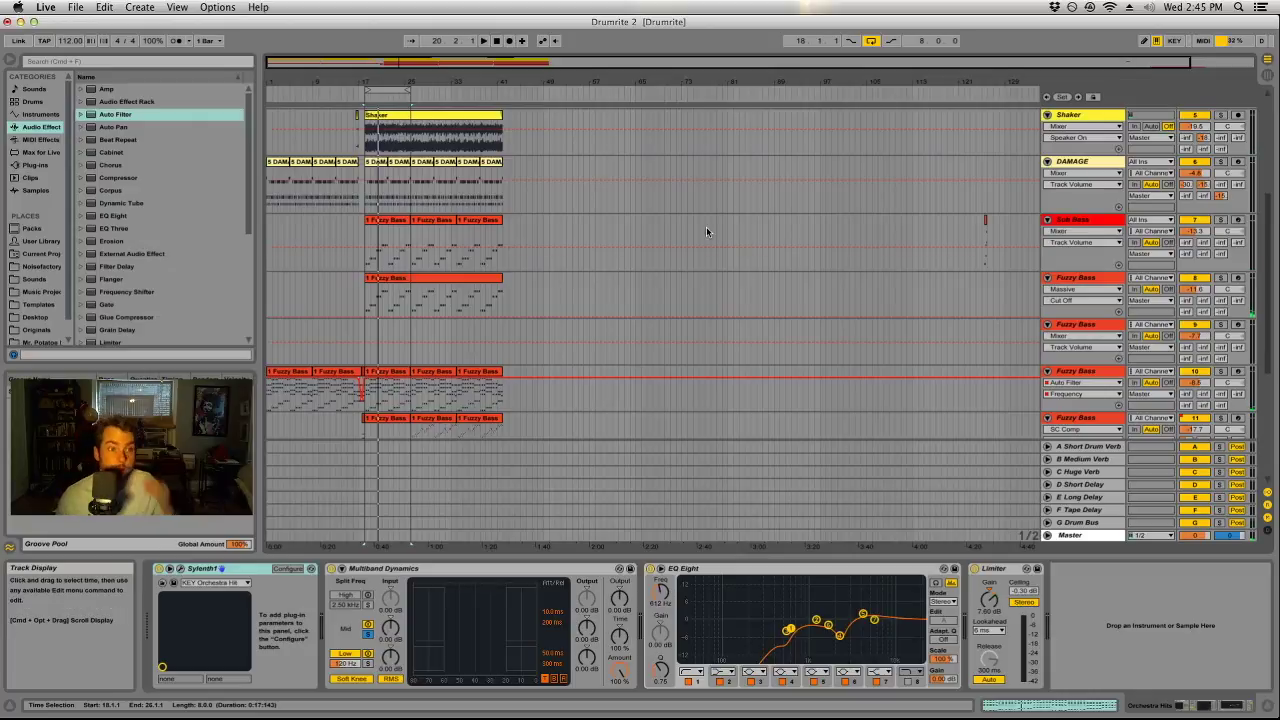
{"action": "scroll", "coordinate": [706, 229], "scroll_direction": "up", "scroll_amount": 5}
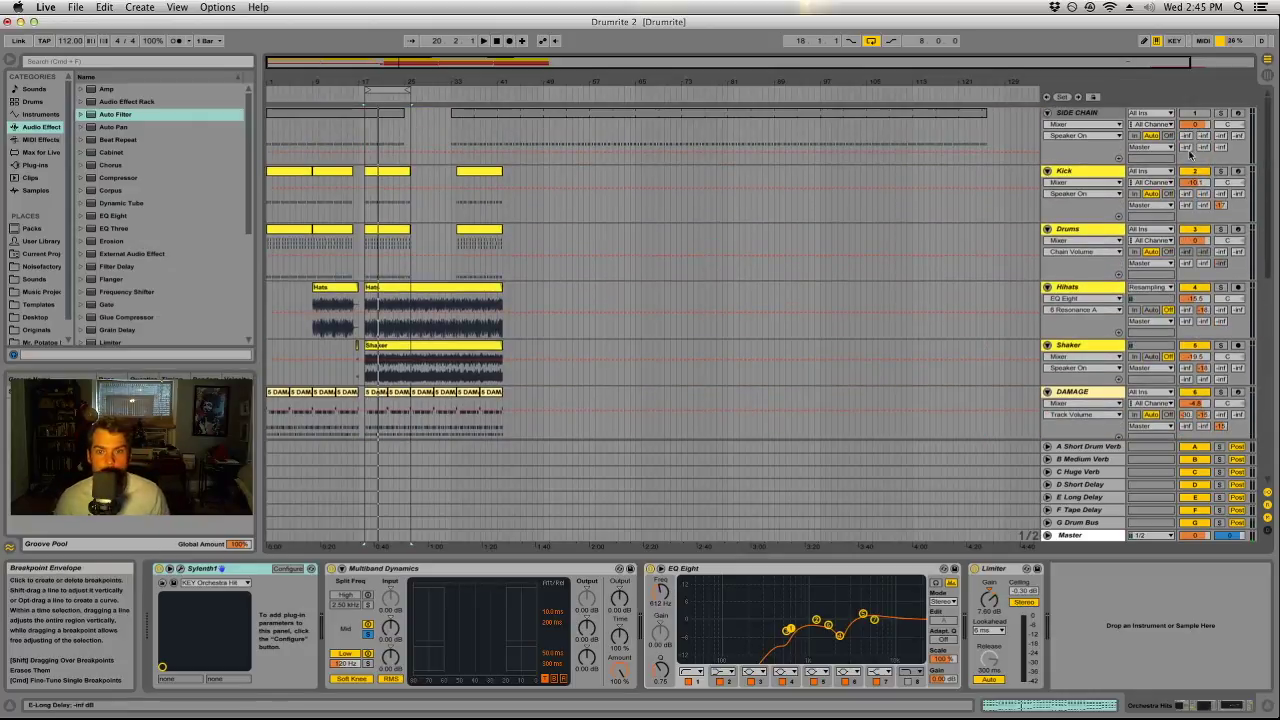
{"action": "left_click", "coordinate": [391, 176]}
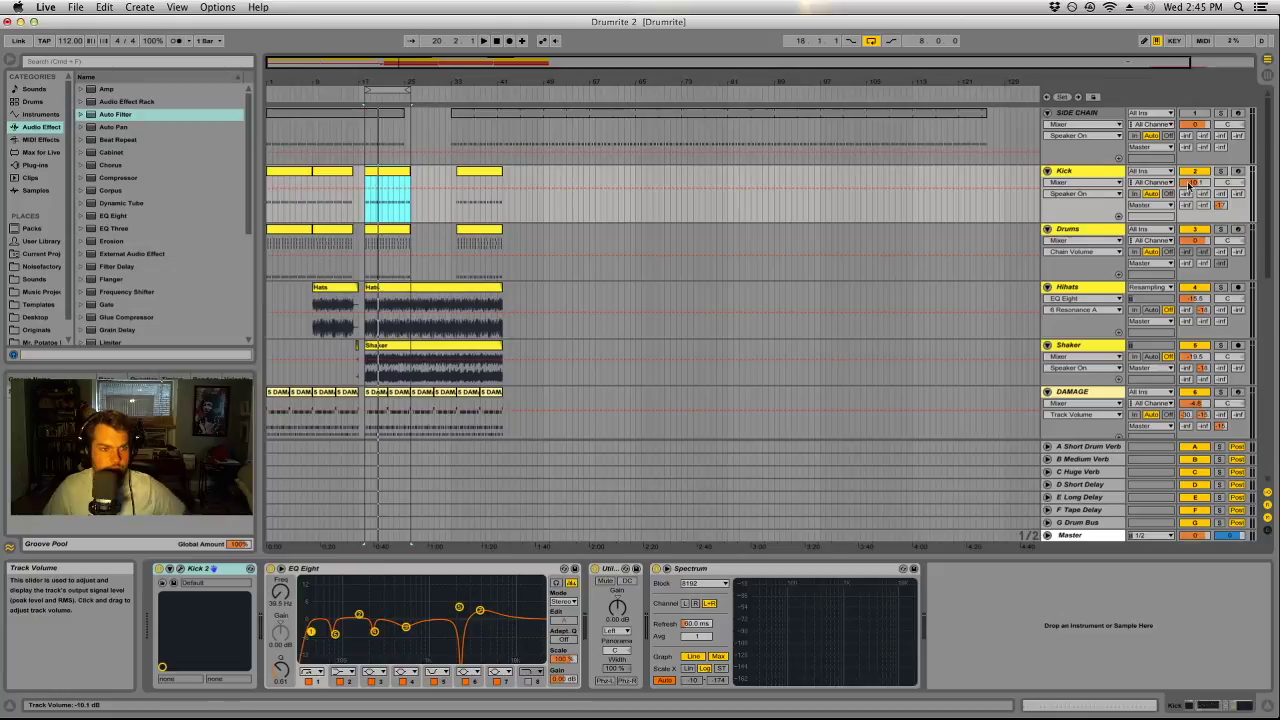
{"action": "key", "text": "space"}
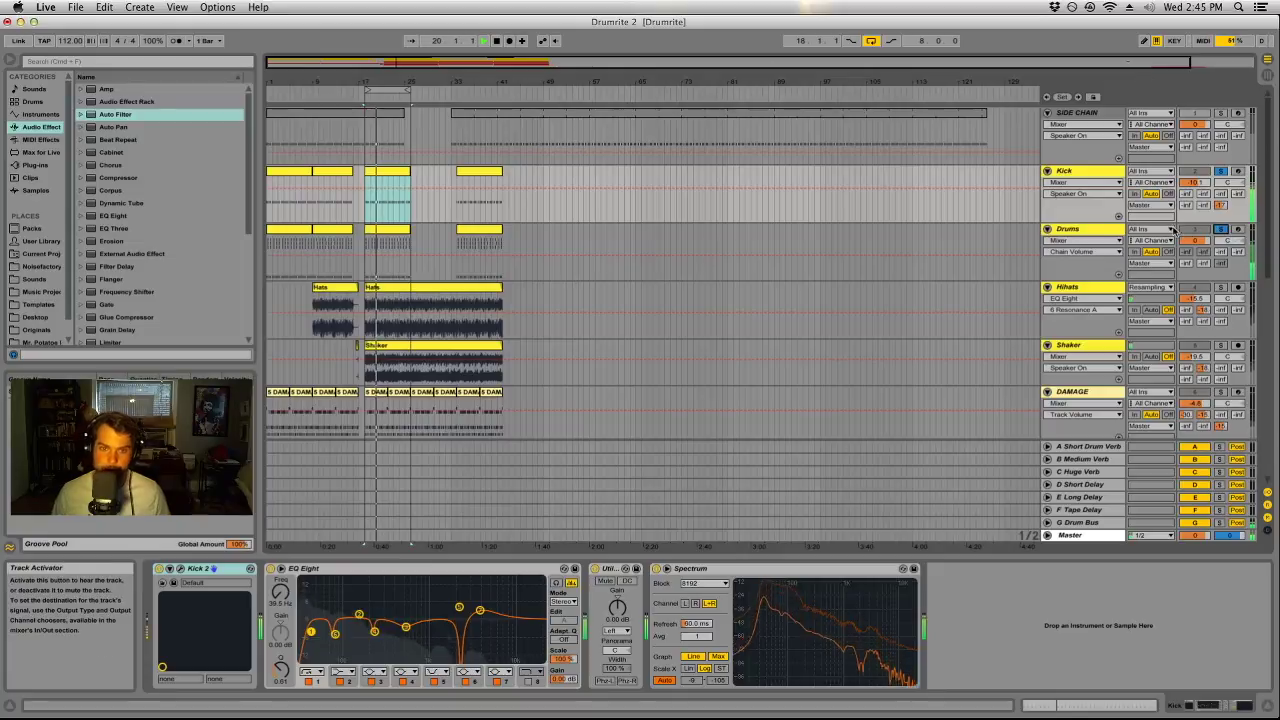
In Session View, shorten the DBS_FUNKYKICK sample in the Drums rack and set its fade out to about 85.2 ms.
{"action": "key", "text": "Tab"}
{"action": "left_click", "coordinate": [368, 75]}
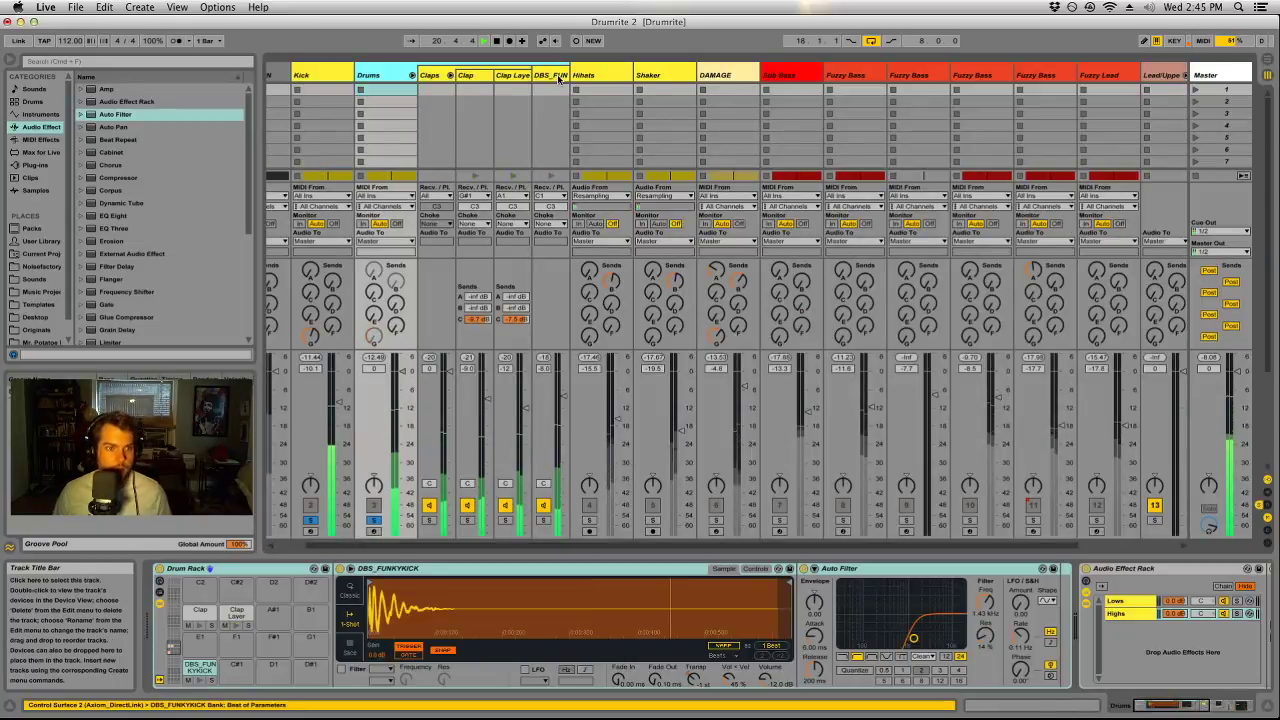
{"action": "left_click", "coordinate": [555, 77]}
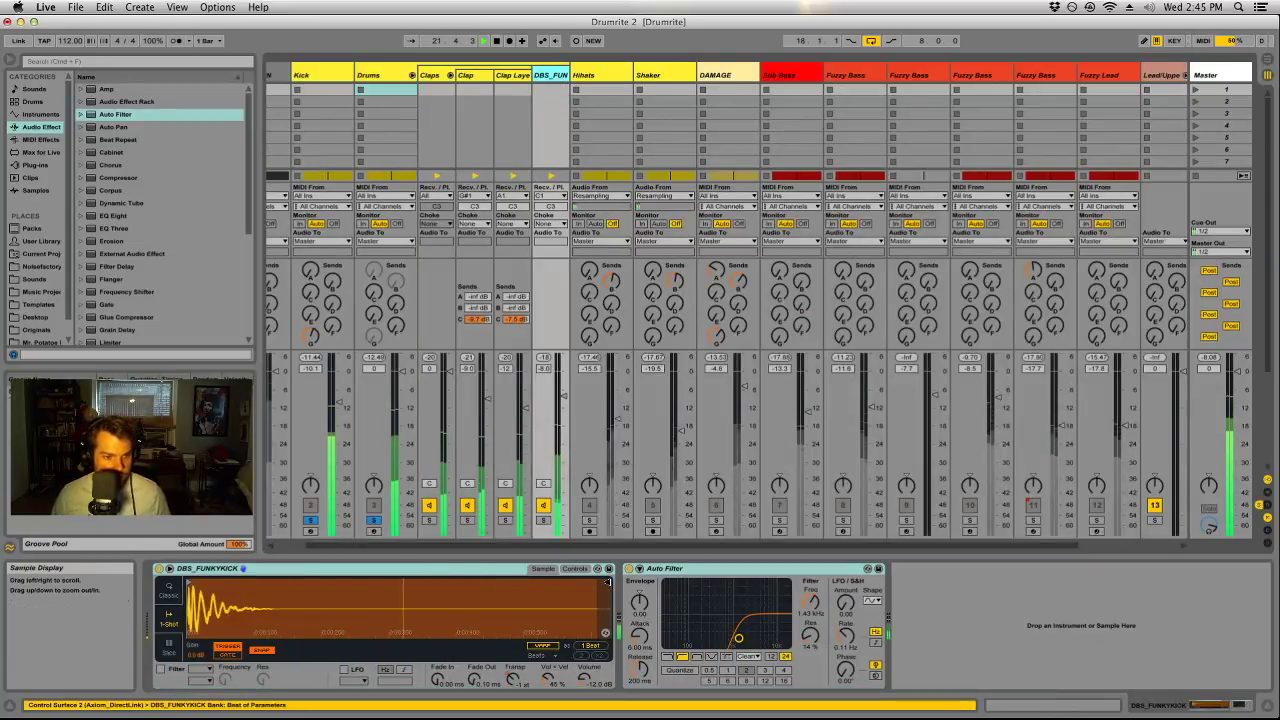
{"action": "left_click_drag", "start_coordinate": [236, 585], "coordinate": [236, 594]}
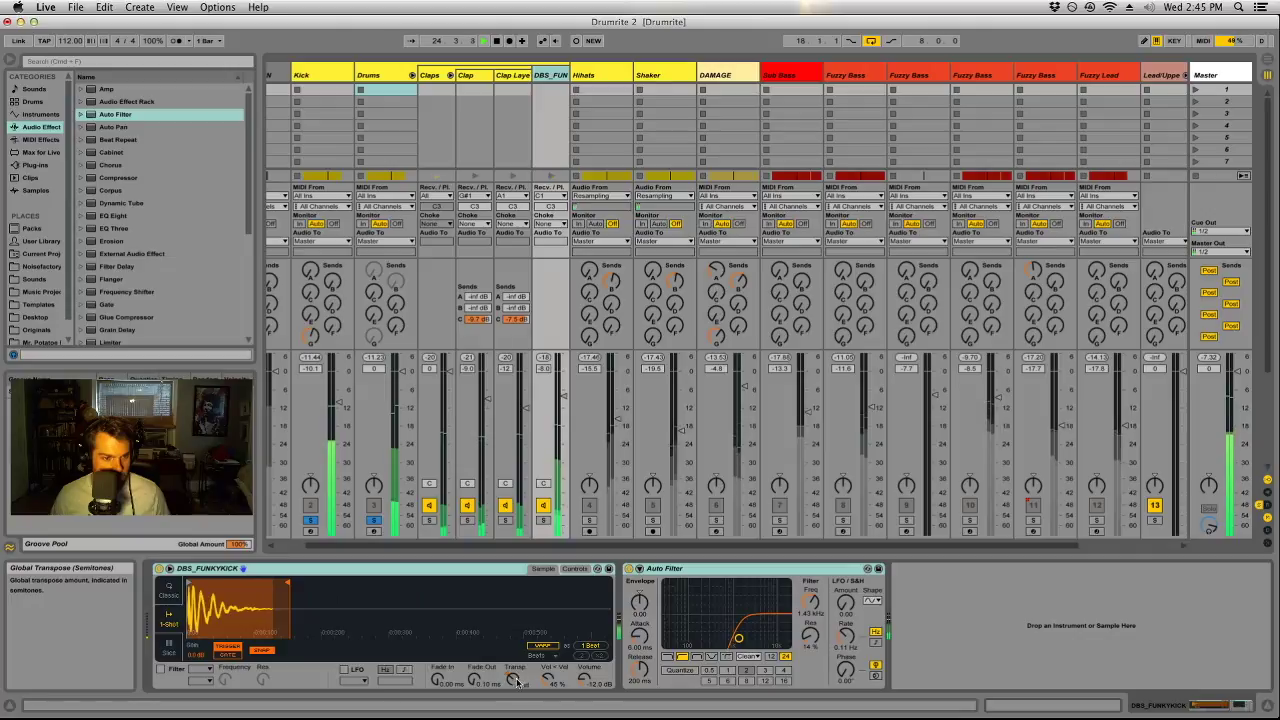
{"action": "left_click_drag", "start_coordinate": [475, 682], "coordinate": [475, 652]}
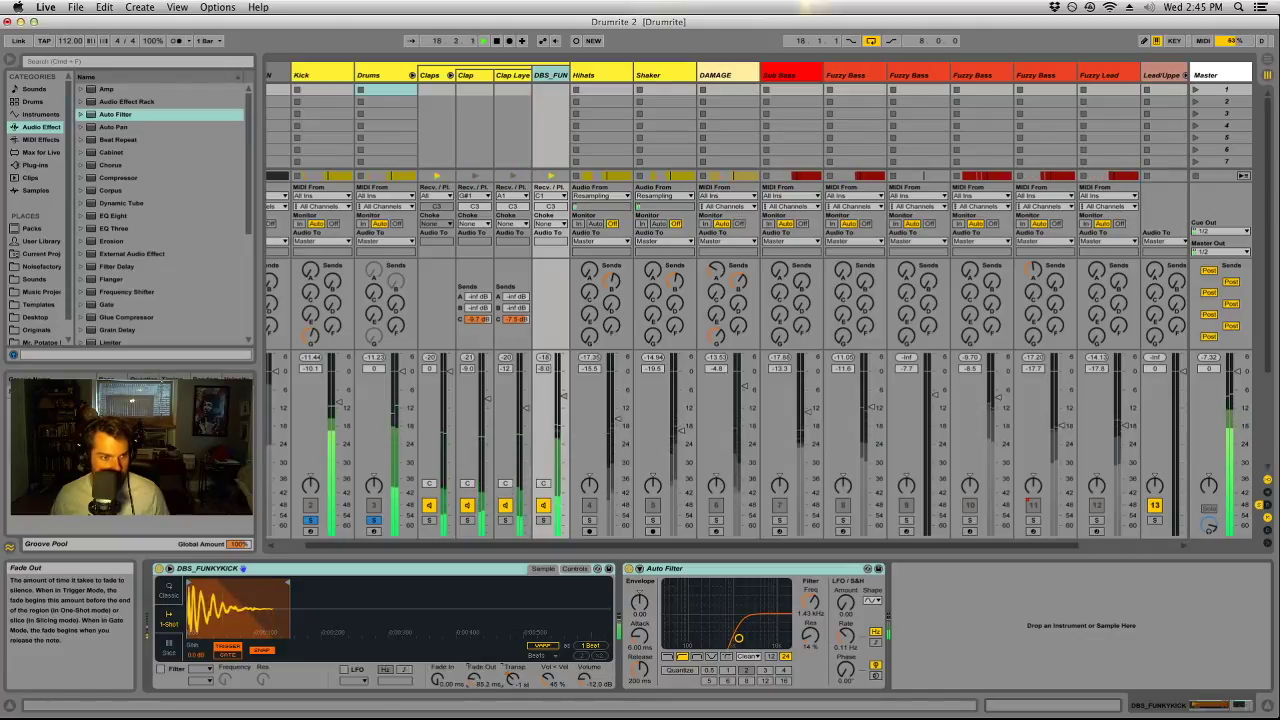
Solo Hihats and set its Compressor to a threshold of about -17.9 dB and a ratio of 2.29.
{"action": "left_click", "coordinate": [590, 520]}
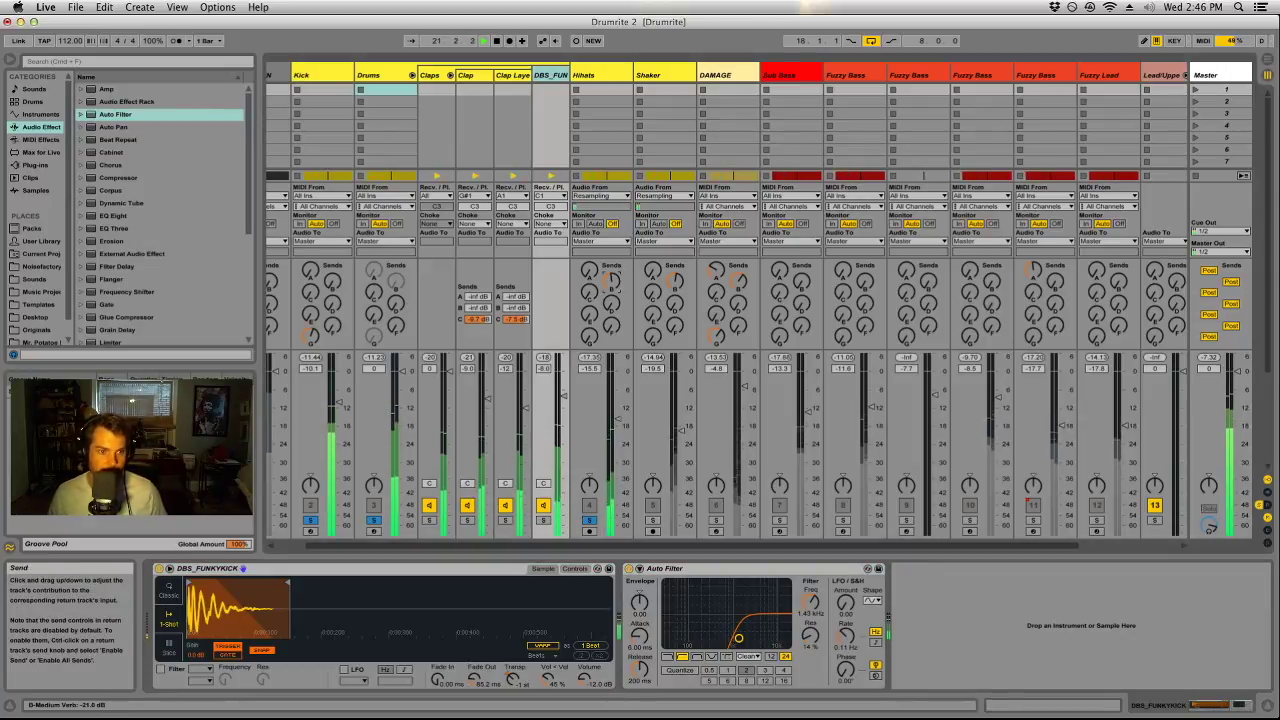
{"action": "left_click", "coordinate": [600, 95]}
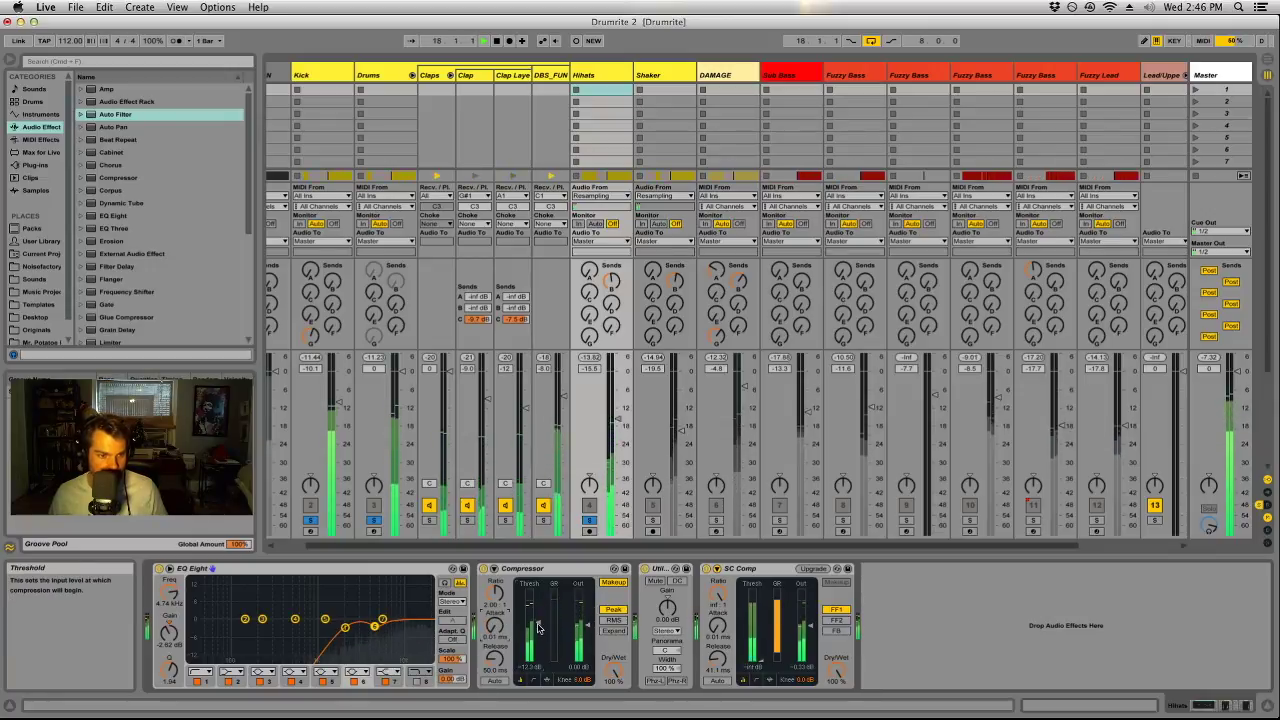
{"action": "left_click", "coordinate": [494, 569]}
{"action": "left_click", "coordinate": [494, 569]}
{"action": "left_click_drag", "start_coordinate": [494, 592], "coordinate": [494, 588]}
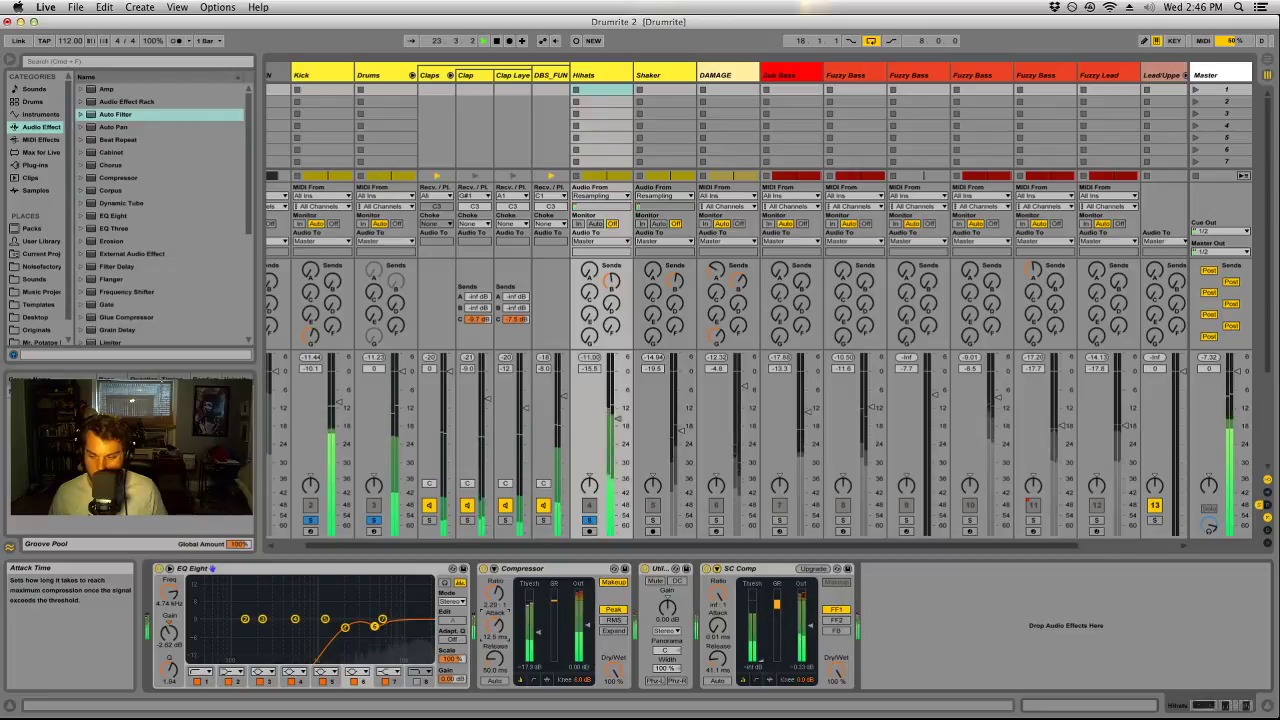
Tune the Hihats Compressor to an attack of 1.27 ms and a release of about 98.7 ms.
{"action": "left_click_drag", "start_coordinate": [494, 626], "coordinate": [494, 670]}
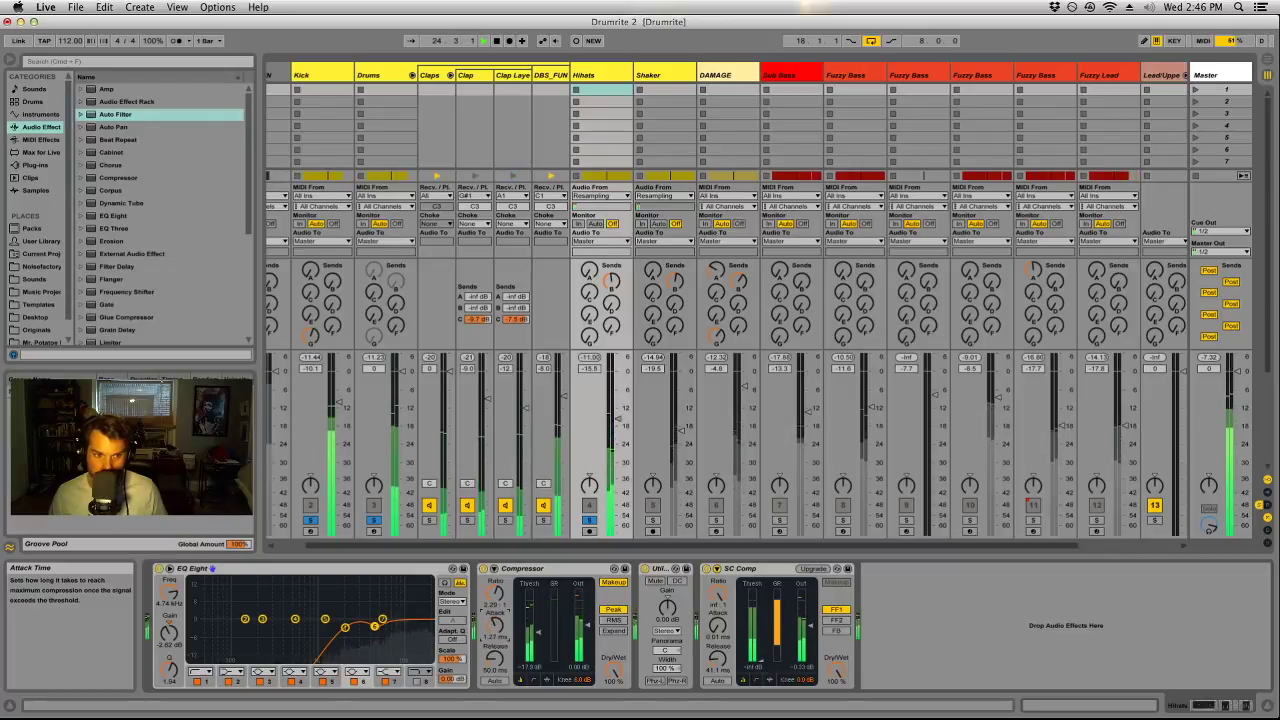
{"action": "left_click_drag", "start_coordinate": [494, 625], "coordinate": [494, 632]}
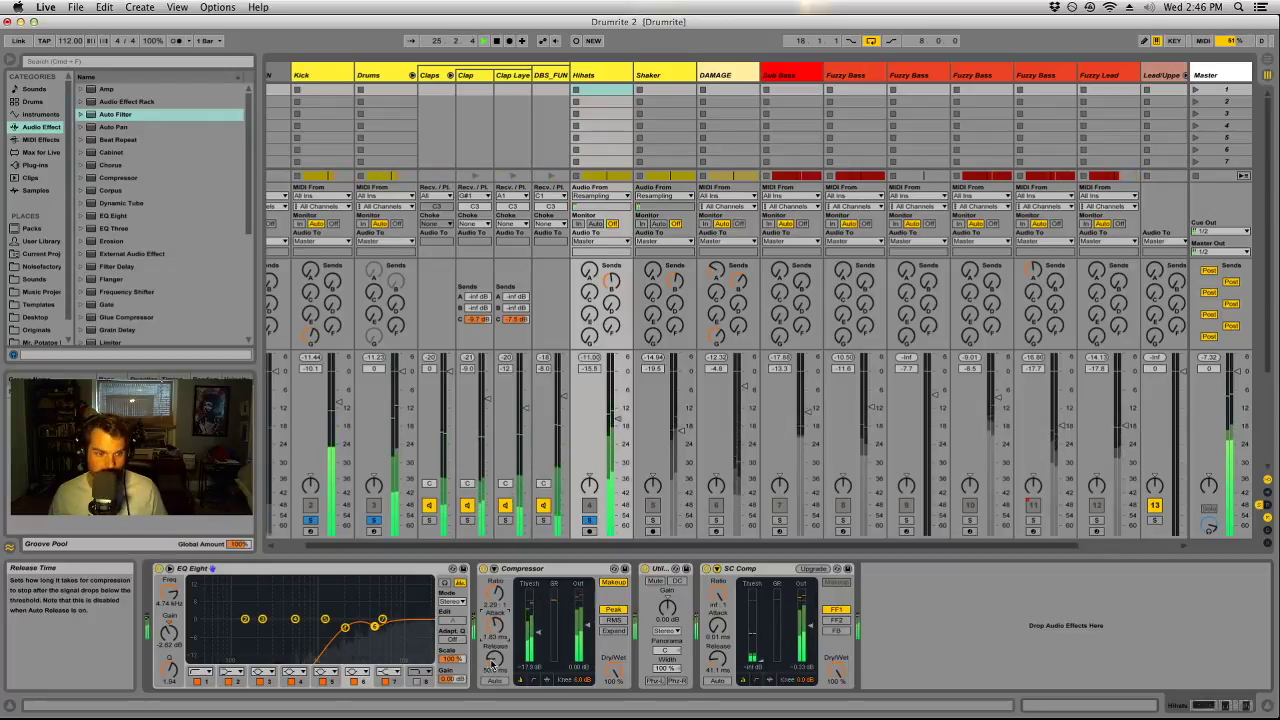
{"action": "left_click_drag", "start_coordinate": [494, 652], "coordinate": [494, 648]}
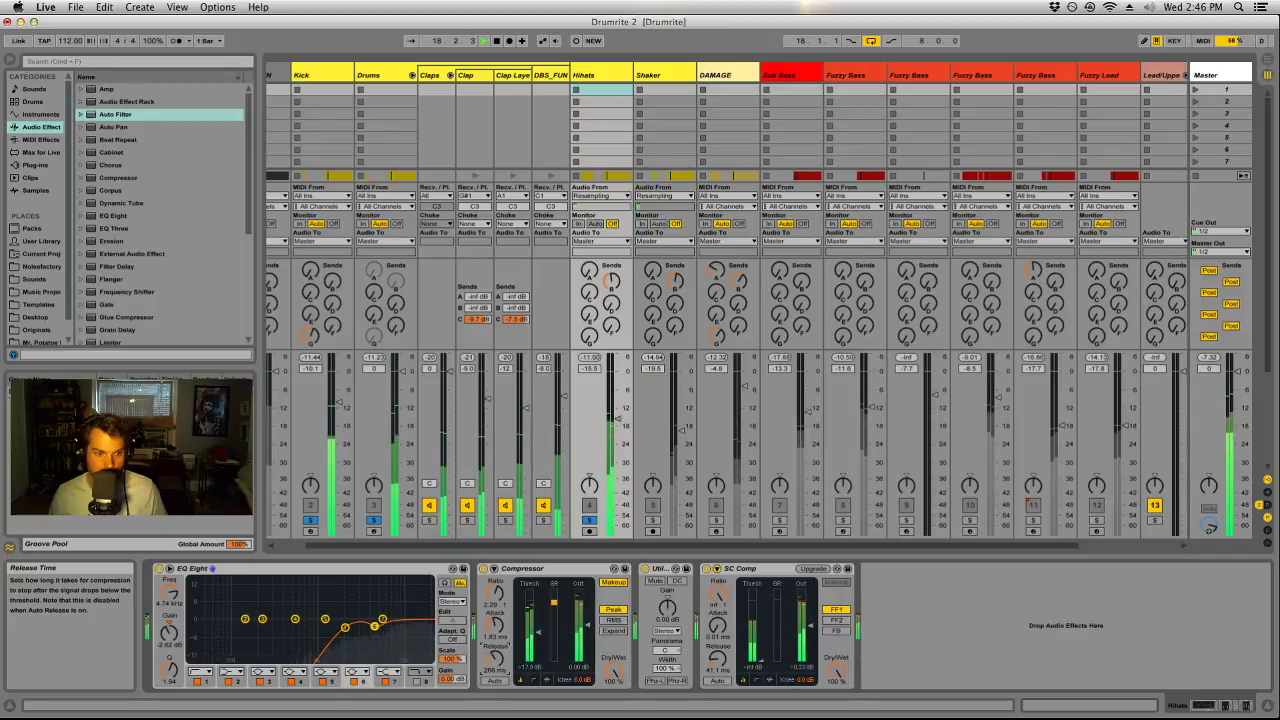
{"action": "left_click_drag", "start_coordinate": [494, 652], "coordinate": [498, 632]}
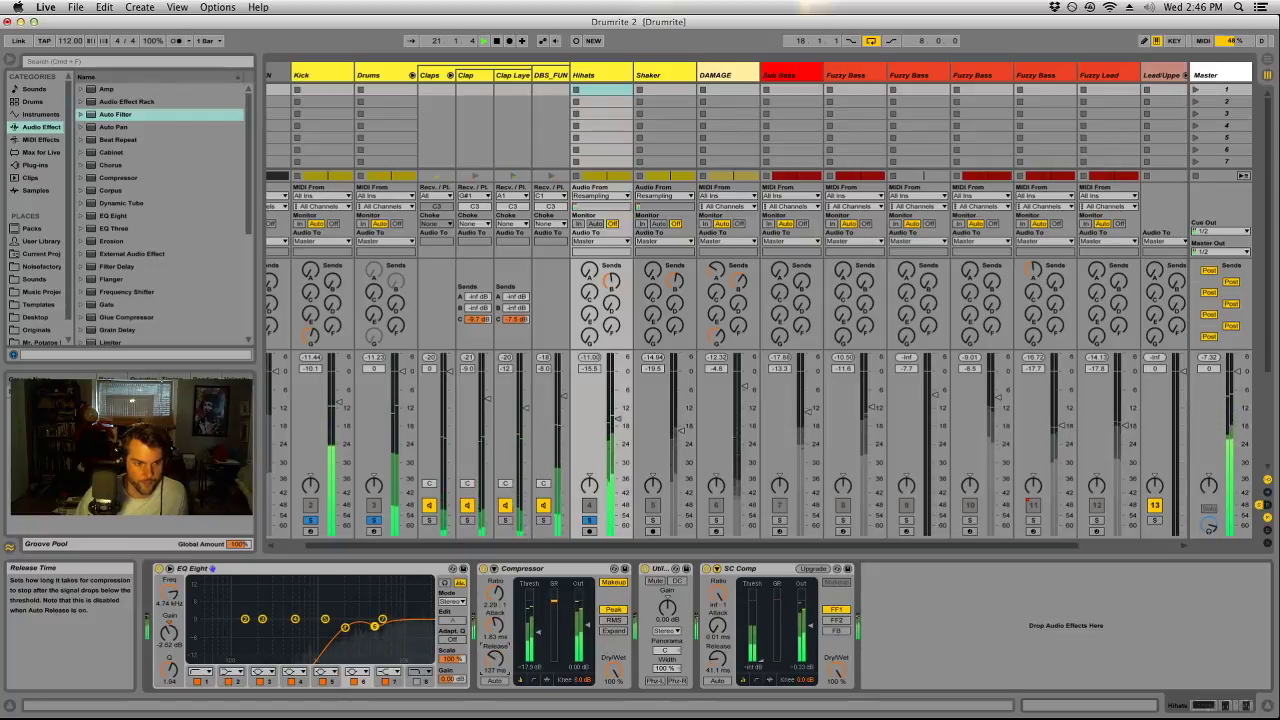
{"action": "left_click", "coordinate": [484, 568]}
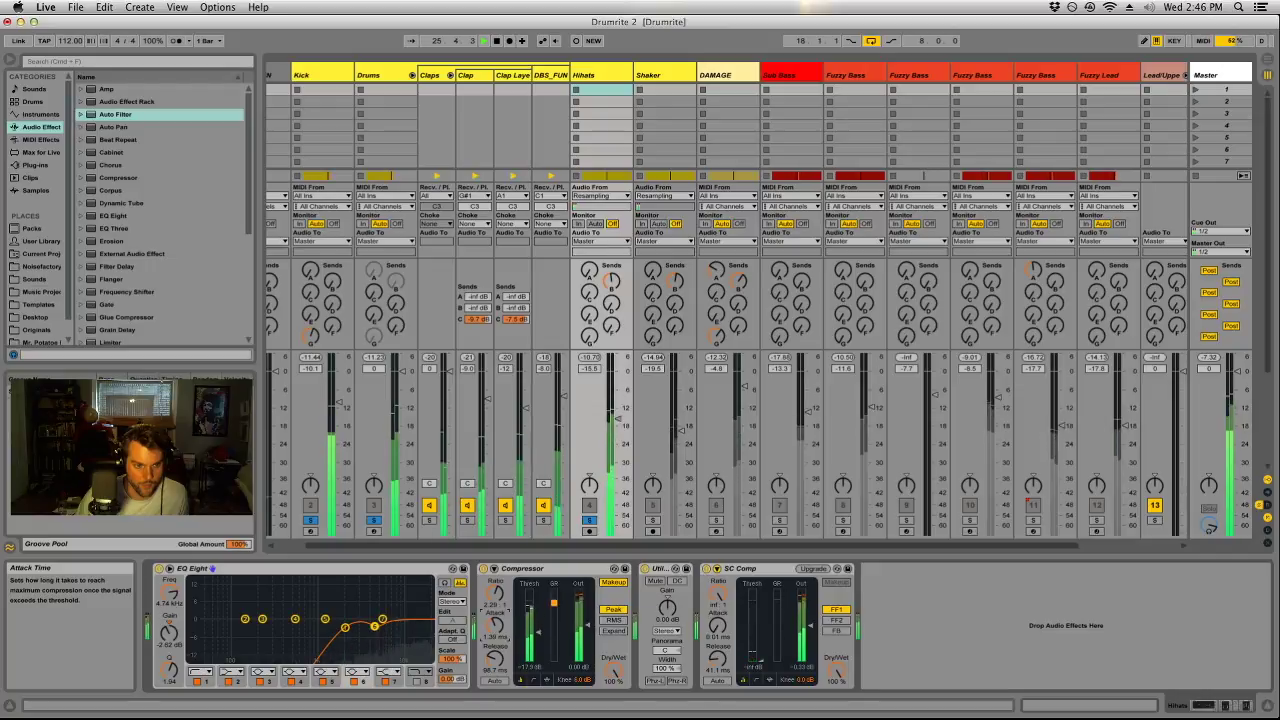
{"action": "left_click_drag", "start_coordinate": [494, 620], "coordinate": [494, 623]}
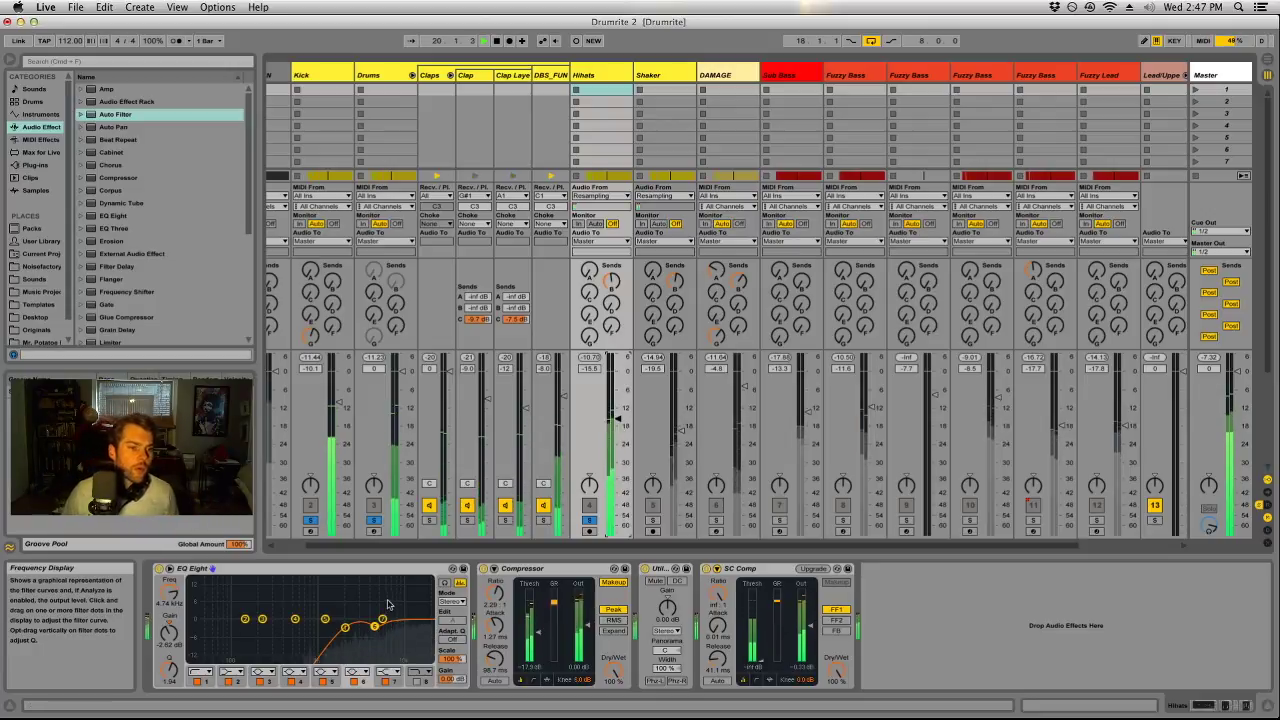
Boost Hihats EQ Eight about 3 dB at 4.83 kHz, solo Shaker, and move its EQ Eight band 8 to 13.2 kHz.
{"action": "left_click_drag", "start_coordinate": [383, 619], "coordinate": [368, 612]}
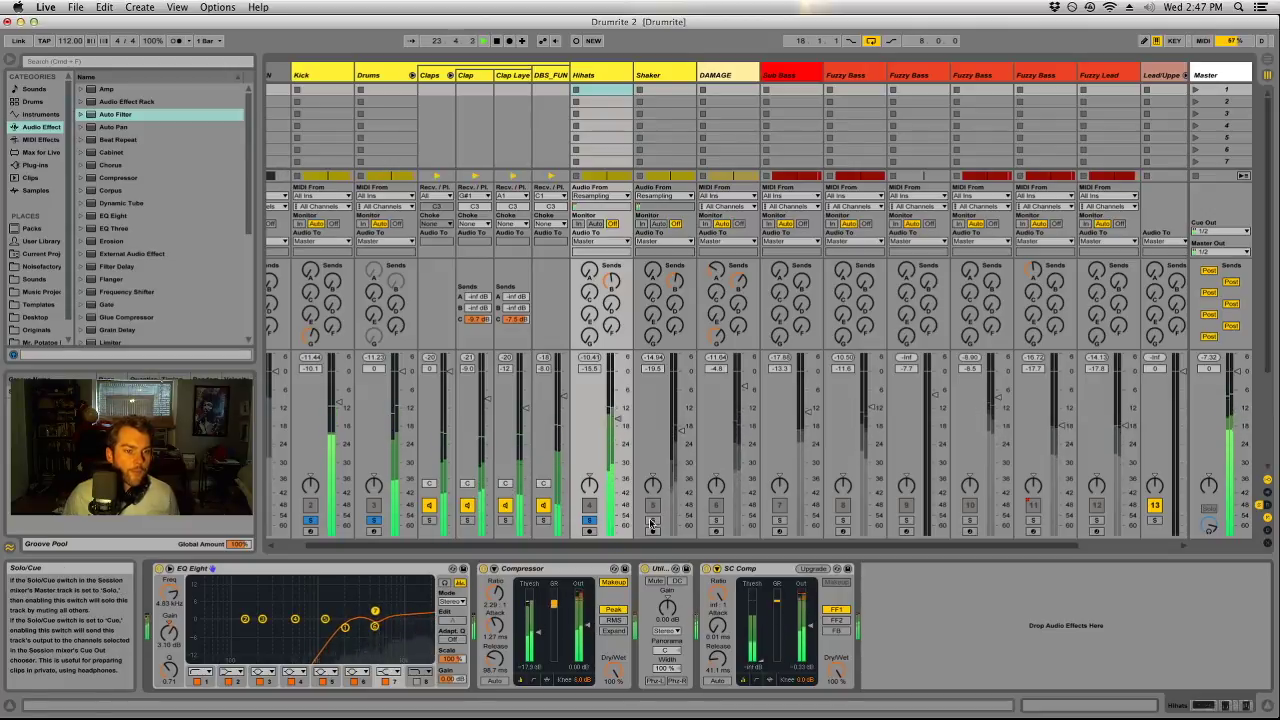
{"action": "left_click", "coordinate": [661, 72]}
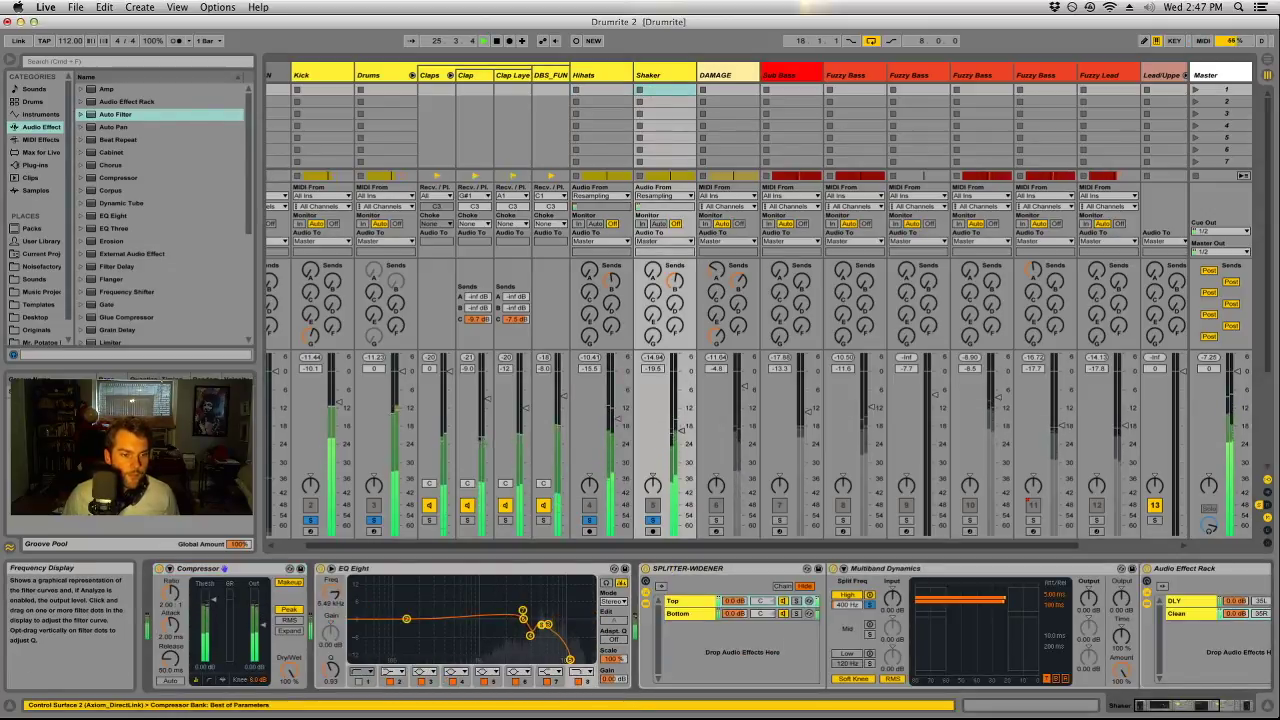
{"action": "left_click_drag", "start_coordinate": [567, 624], "coordinate": [569, 628]}
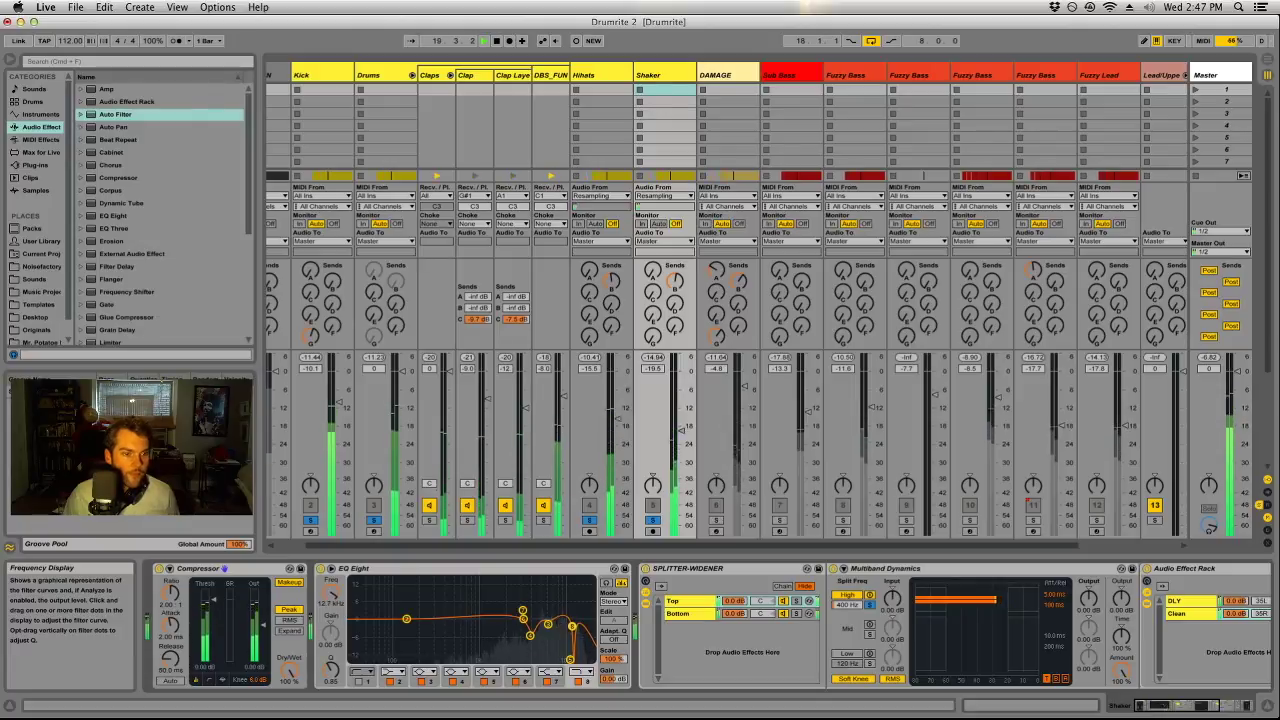
{"action": "left_click_drag", "start_coordinate": [575, 627], "coordinate": [577, 627]}
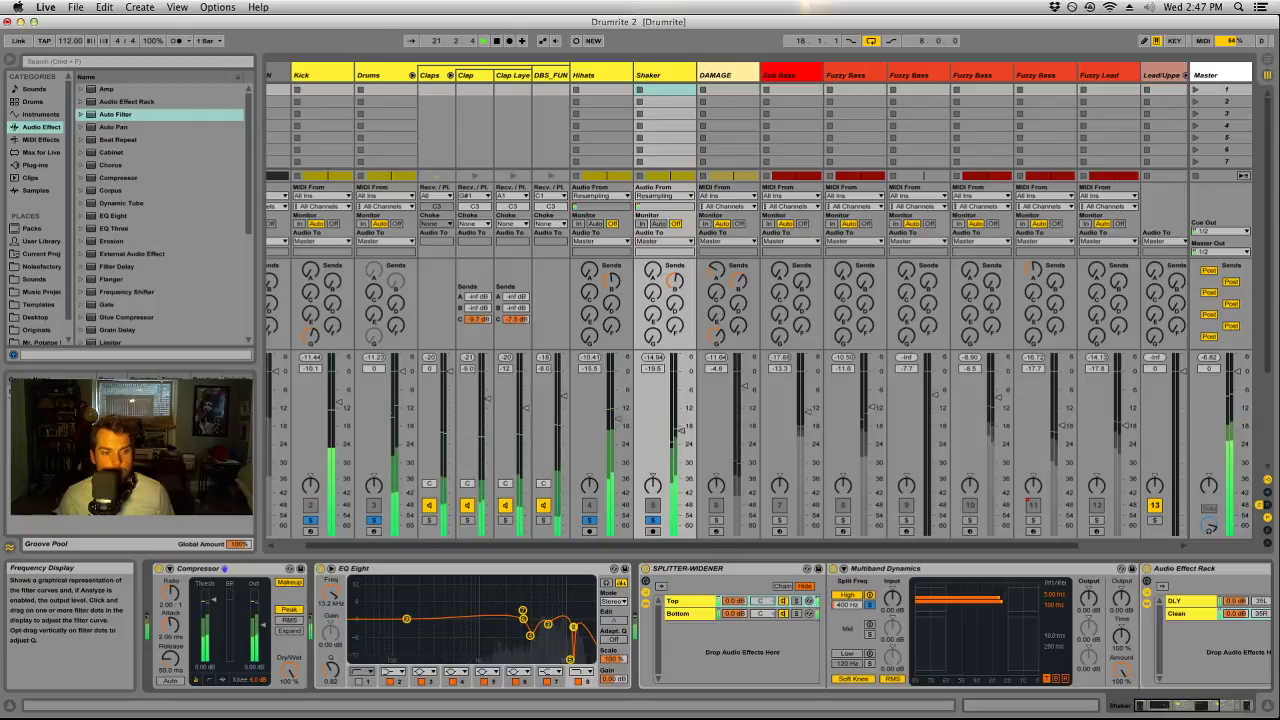
{"action": "left_click", "coordinate": [716, 521]}
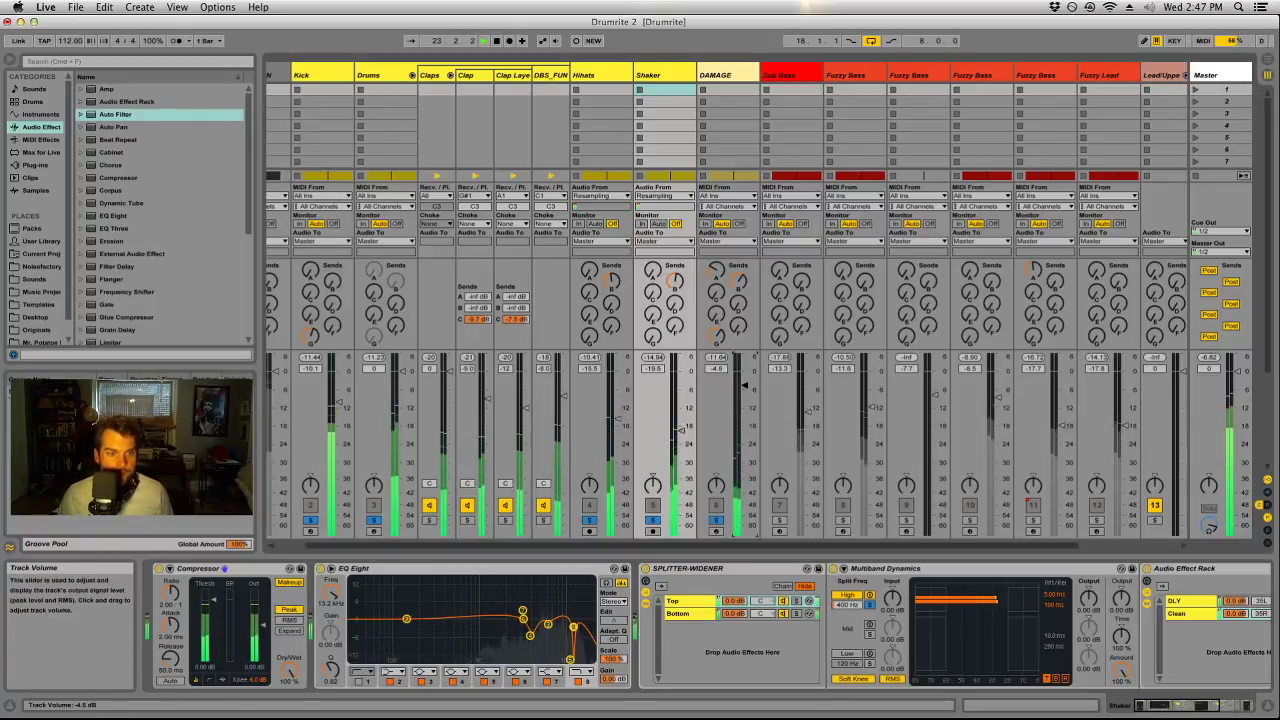
{"action": "left_click_drag", "start_coordinate": [743, 383], "coordinate": [743, 378]}
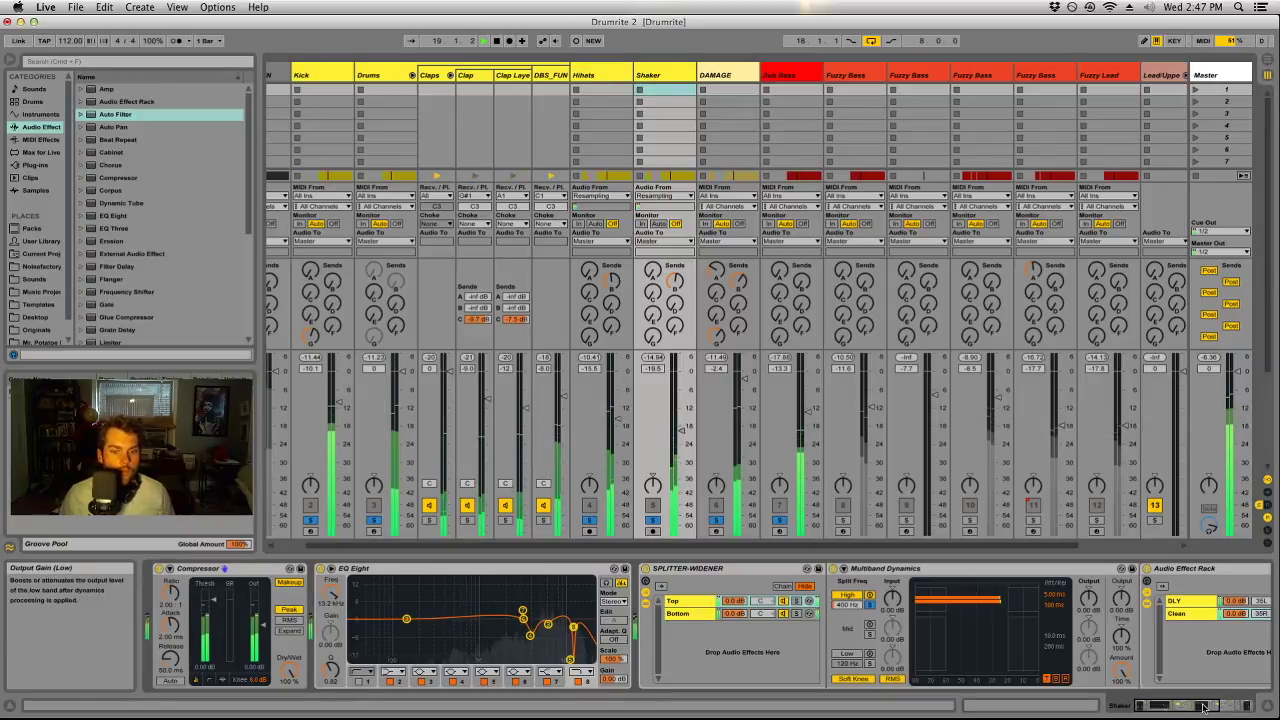
{"action": "scroll", "coordinate": [1000, 630], "scroll_direction": "right", "scroll_amount": 5}
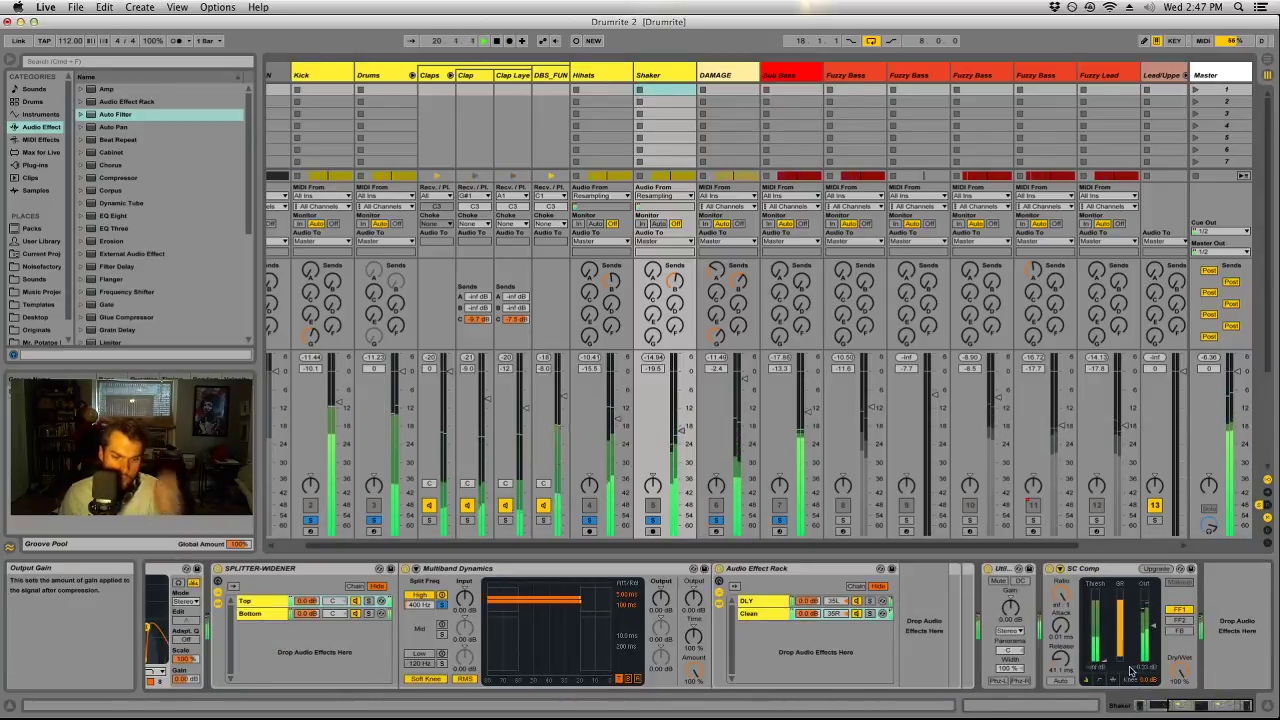
Audition the first Fuzzy Bass track in solo, select it, and clear all solos to replay the full mix.
{"action": "left_click", "coordinate": [843, 521]}
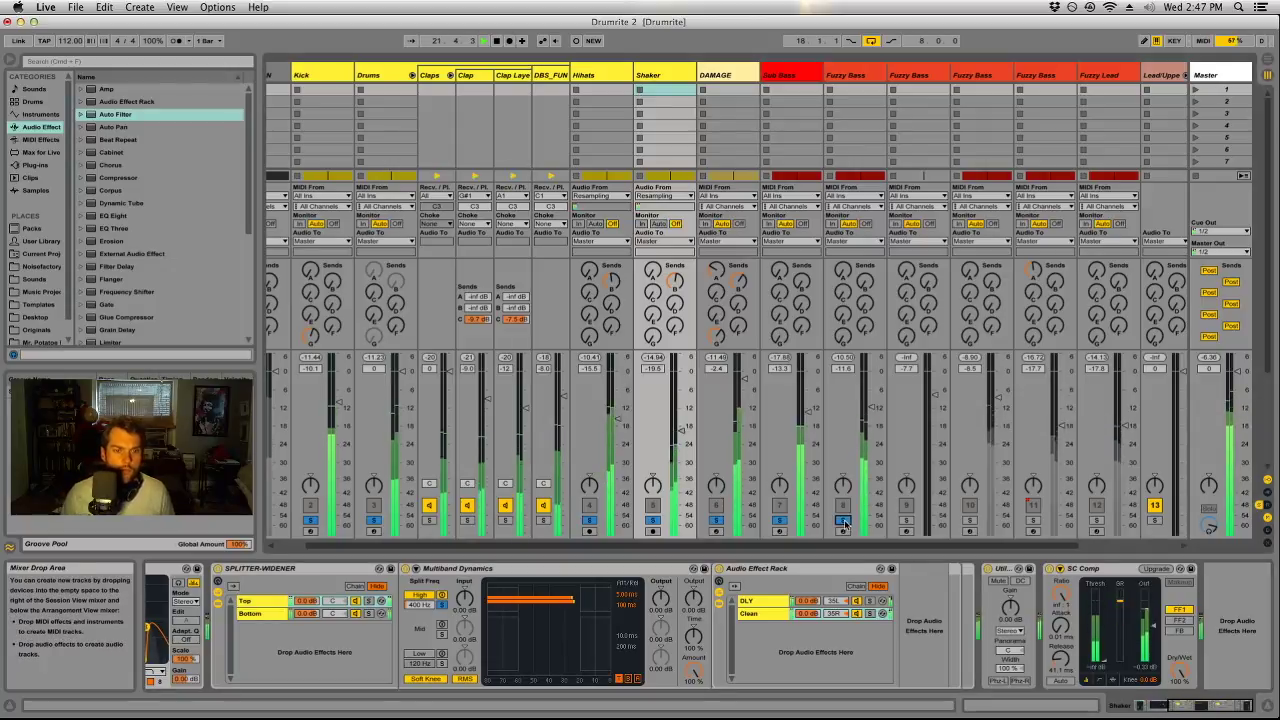
{"action": "left_click", "coordinate": [843, 521]}
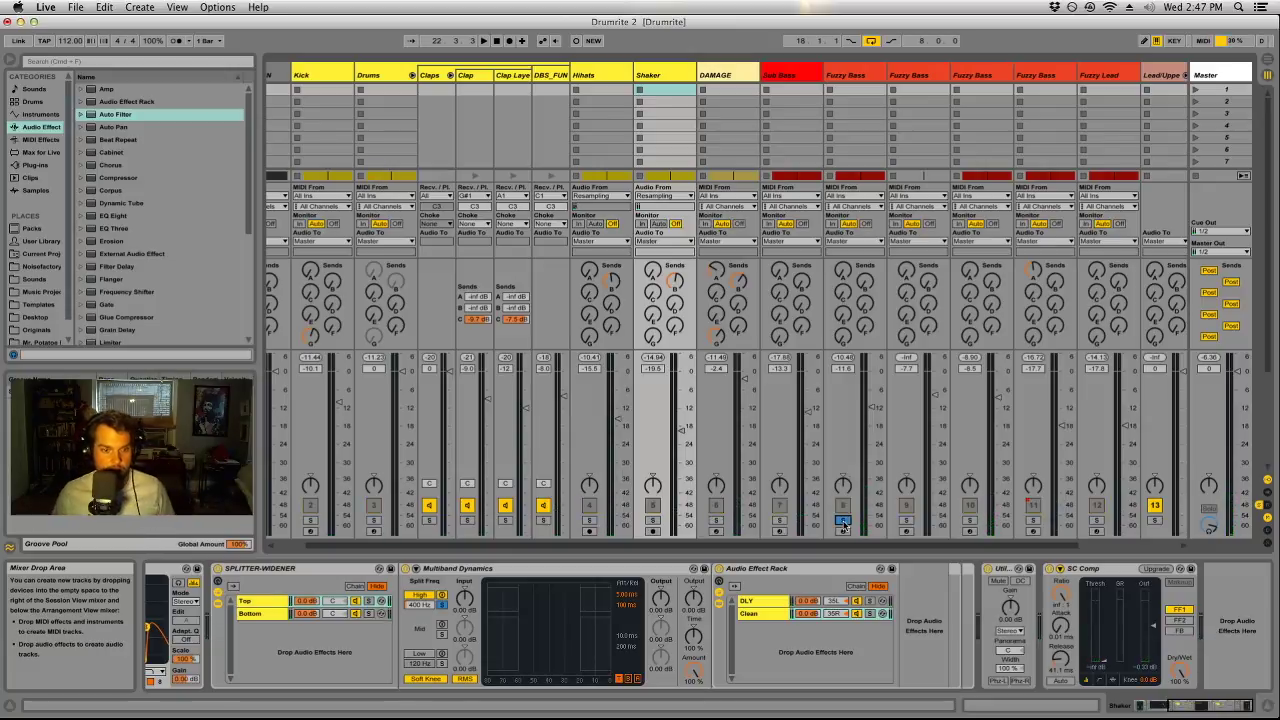
{"action": "left_click", "coordinate": [858, 76]}
{"action": "key", "text": "Tab"}
{"action": "key", "text": "Tab"}
{"action": "key", "text": "space"}
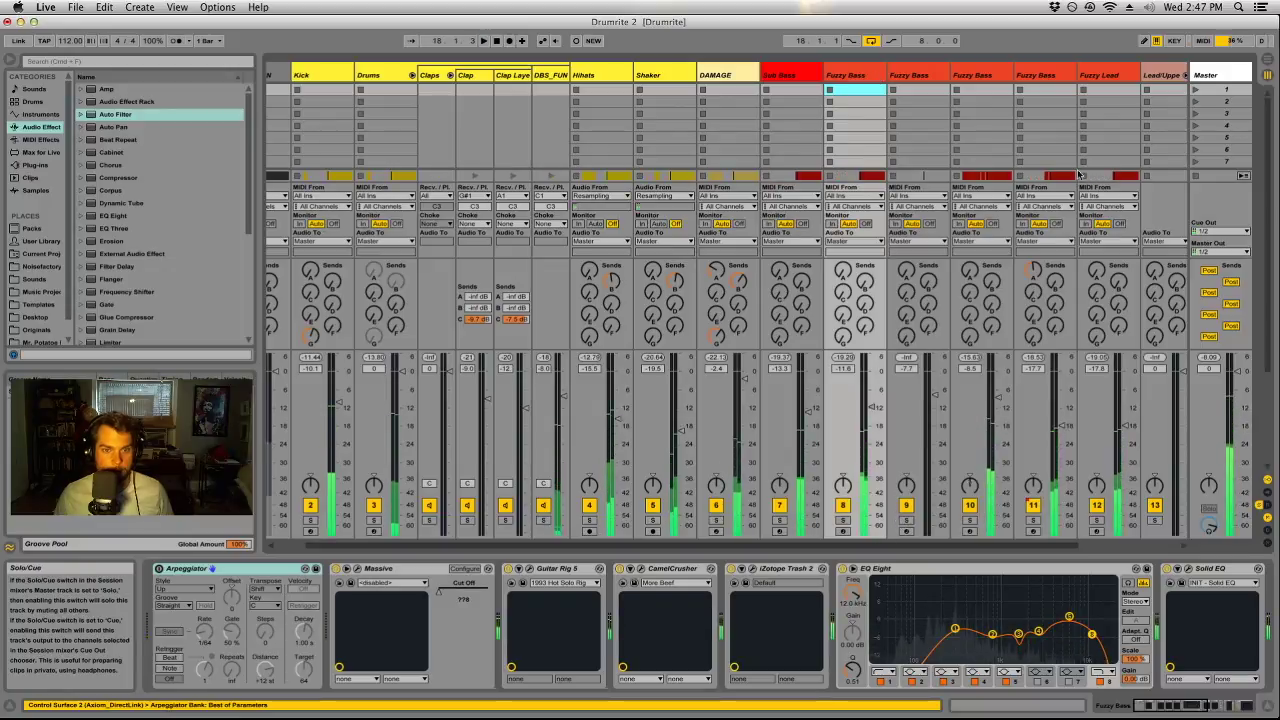
Stop playback and group the four Fuzzy Bass tracks together with the Fuzzy Lead track.
{"action": "key", "text": "space"}
{"action": "left_click", "coordinate": [1100, 75]}
{"action": "left_click", "coordinate": [858, 76], "text": "shift"}
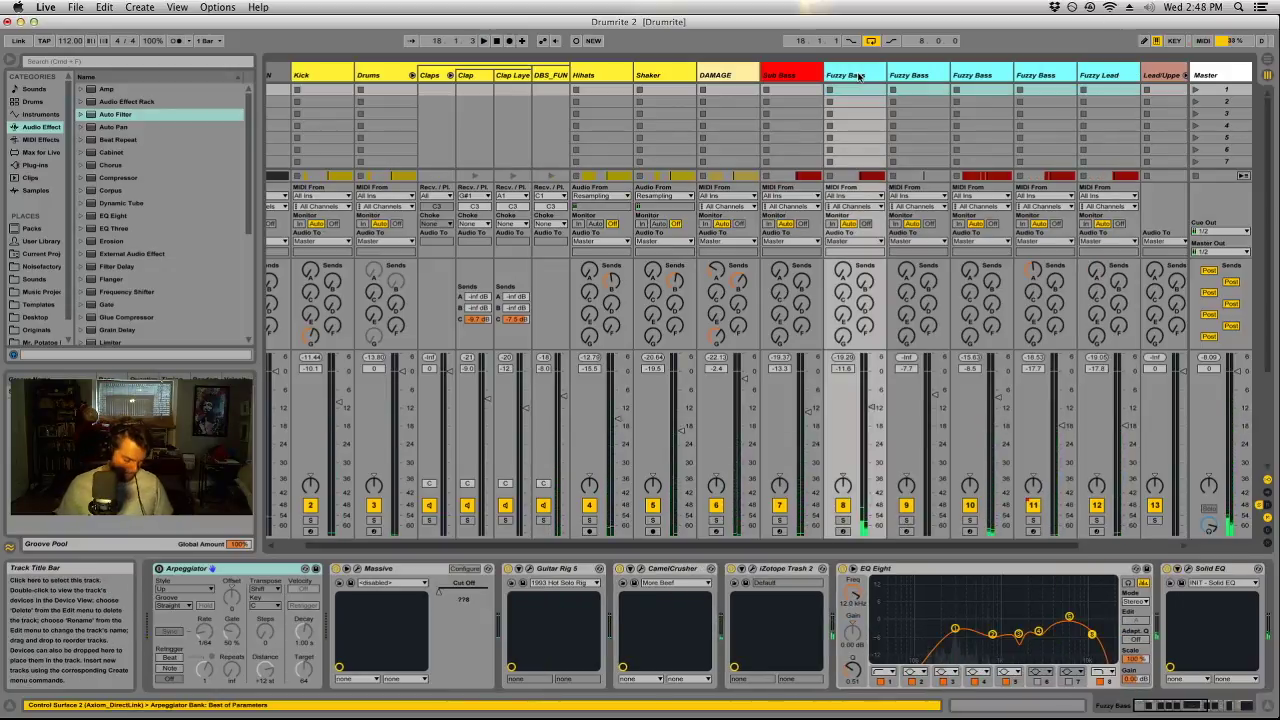
{"action": "key", "text": "super+g"}
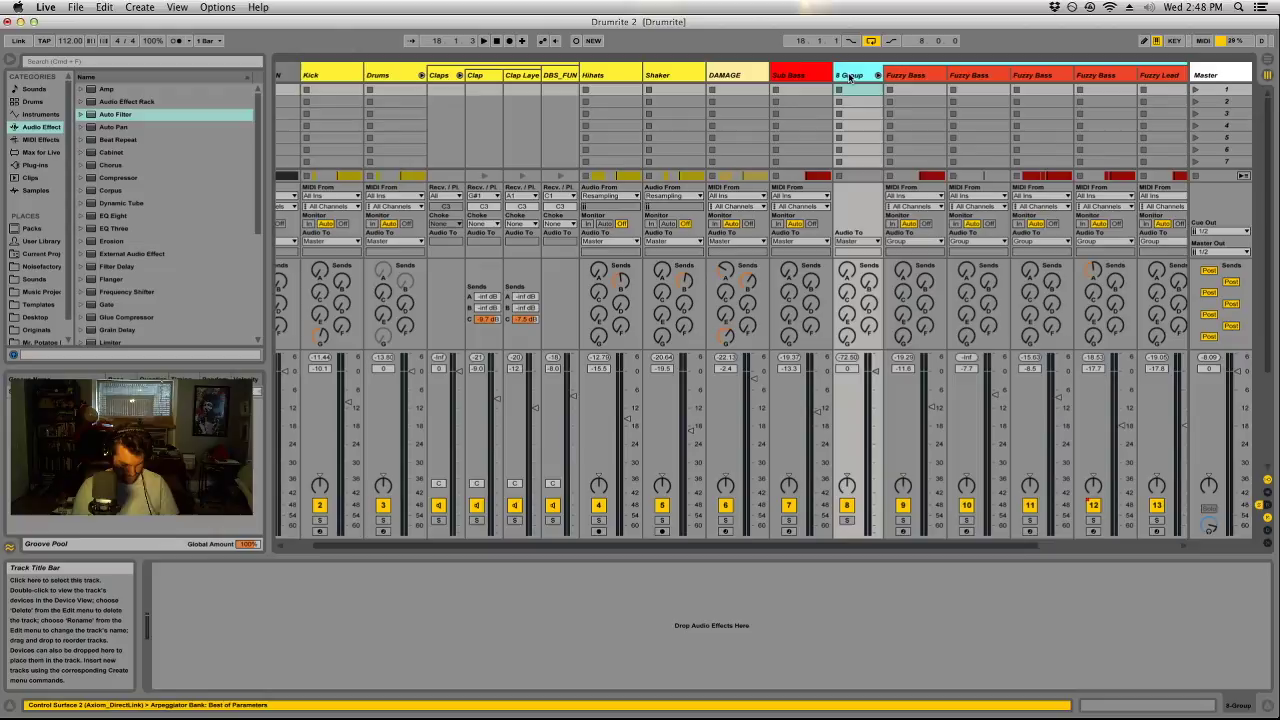
Rename the new group track as Chord Synths and widen its column to fit the name.
{"action": "key", "text": "super+r"}
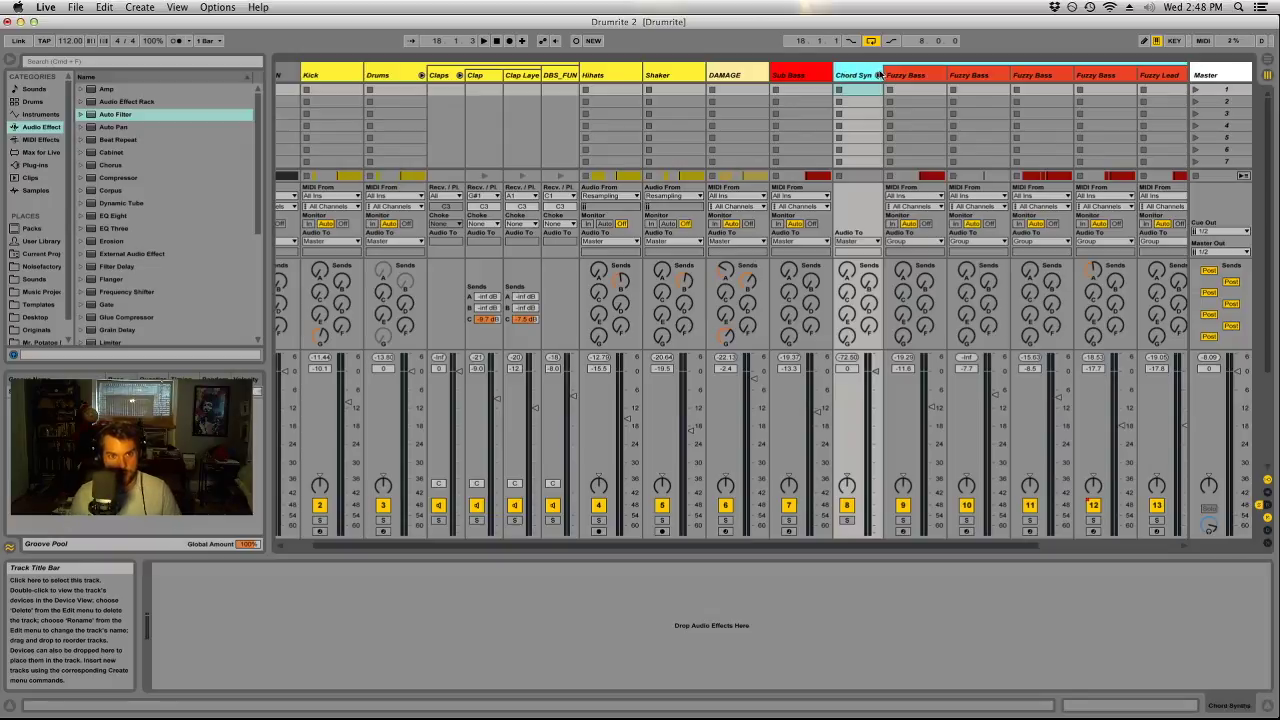
{"action": "left_click_drag", "start_coordinate": [879, 75], "coordinate": [892, 75]}
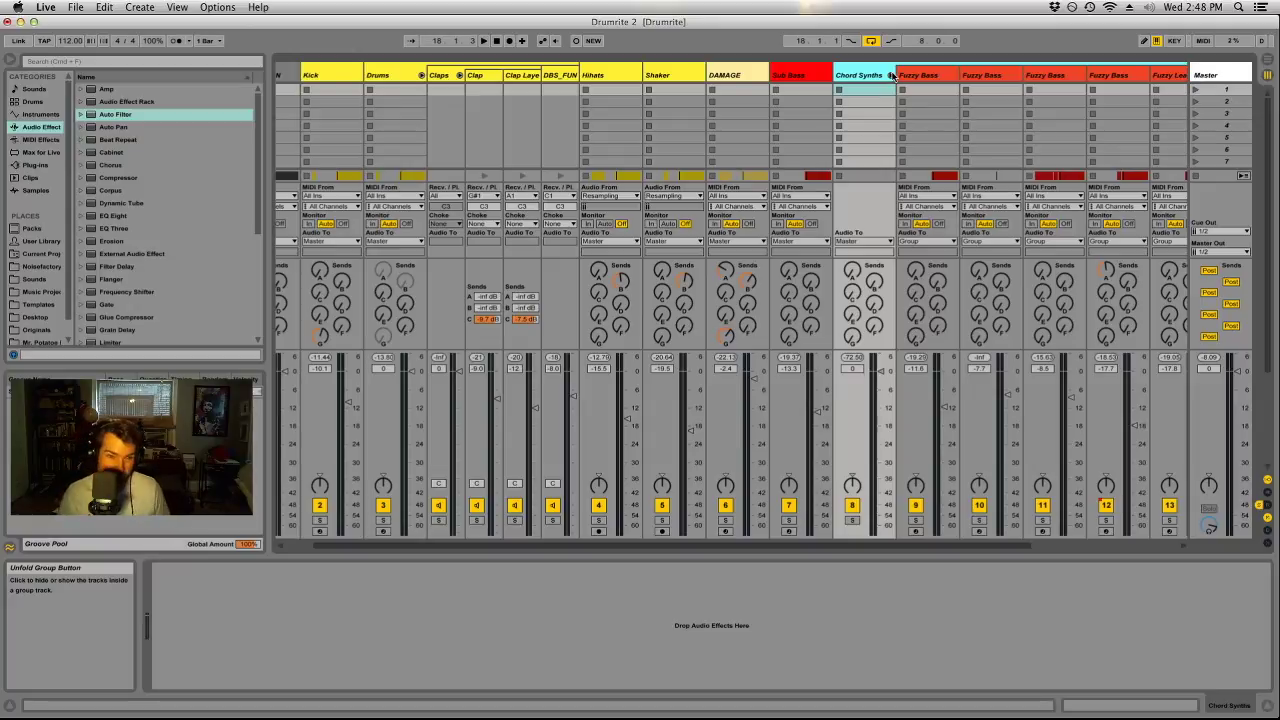
Start playback and move the first Fuzzy Bass track out of the Chord Synths group, directly below Sub Bass.
{"action": "left_click", "coordinate": [912, 76]}
{"action": "key", "text": "space"}
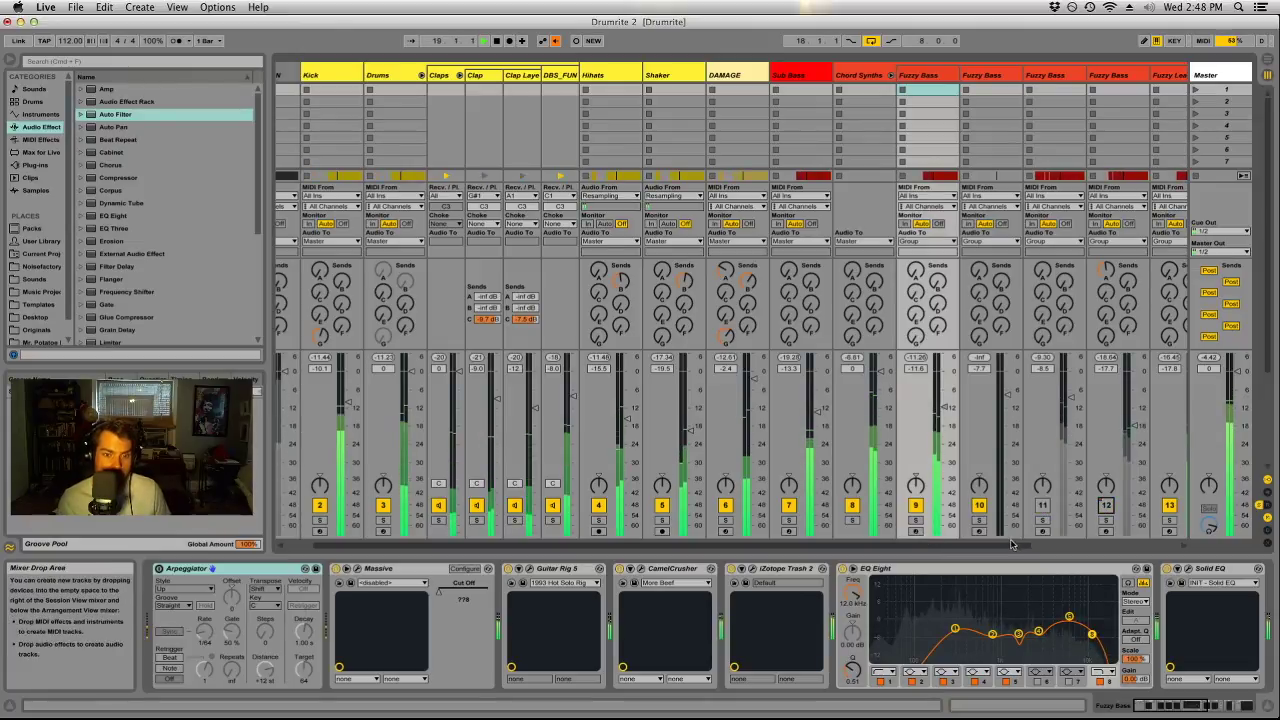
{"action": "scroll", "coordinate": [1013, 543], "scroll_direction": "right", "scroll_amount": 5}
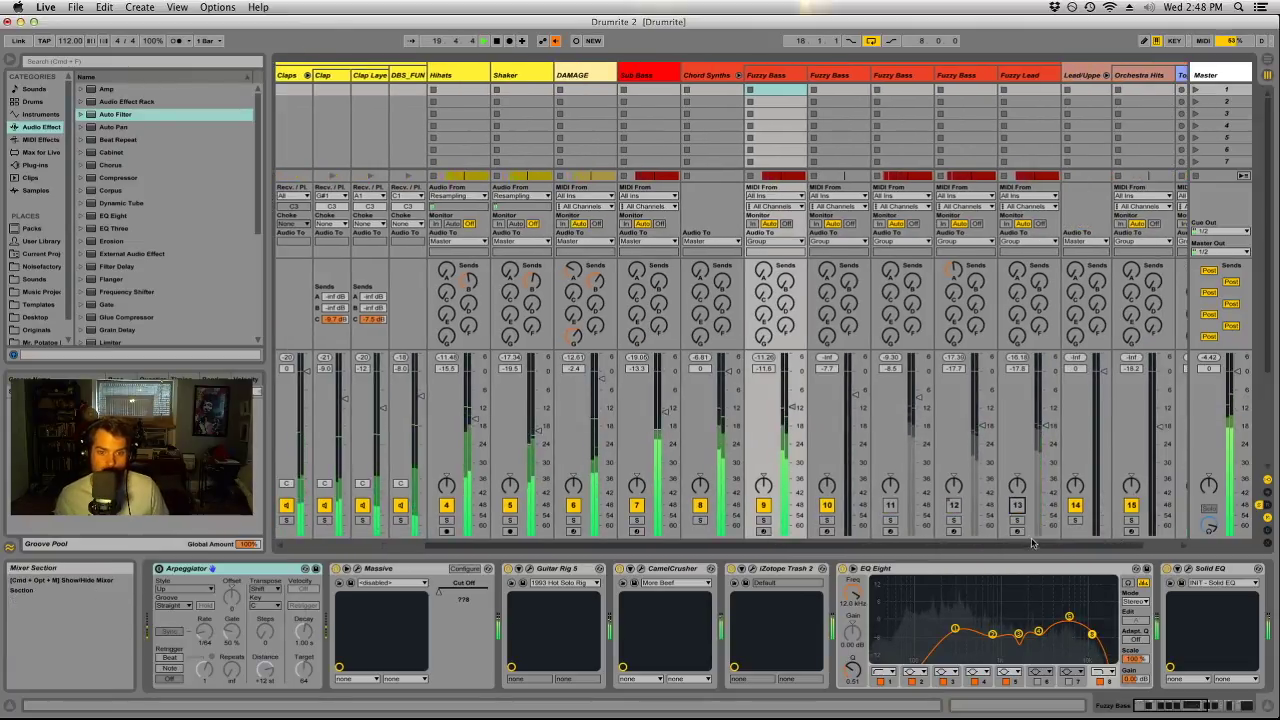
{"action": "scroll", "coordinate": [1032, 543], "scroll_direction": "right", "scroll_amount": 1}
{"action": "key", "text": "Tab"}
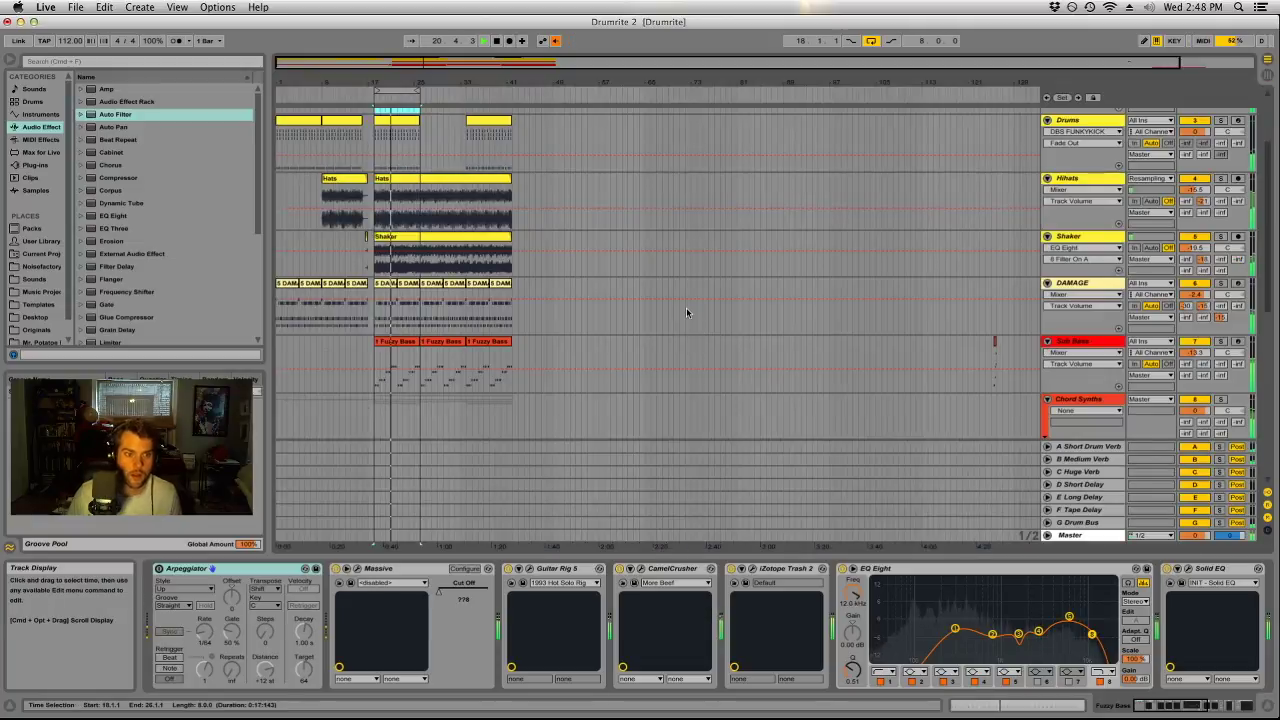
{"action": "left_click", "coordinate": [594, 350]}
{"action": "key", "text": "Tab"}
{"action": "key", "text": "Tab"}
{"action": "left_click", "coordinate": [1085, 297]}
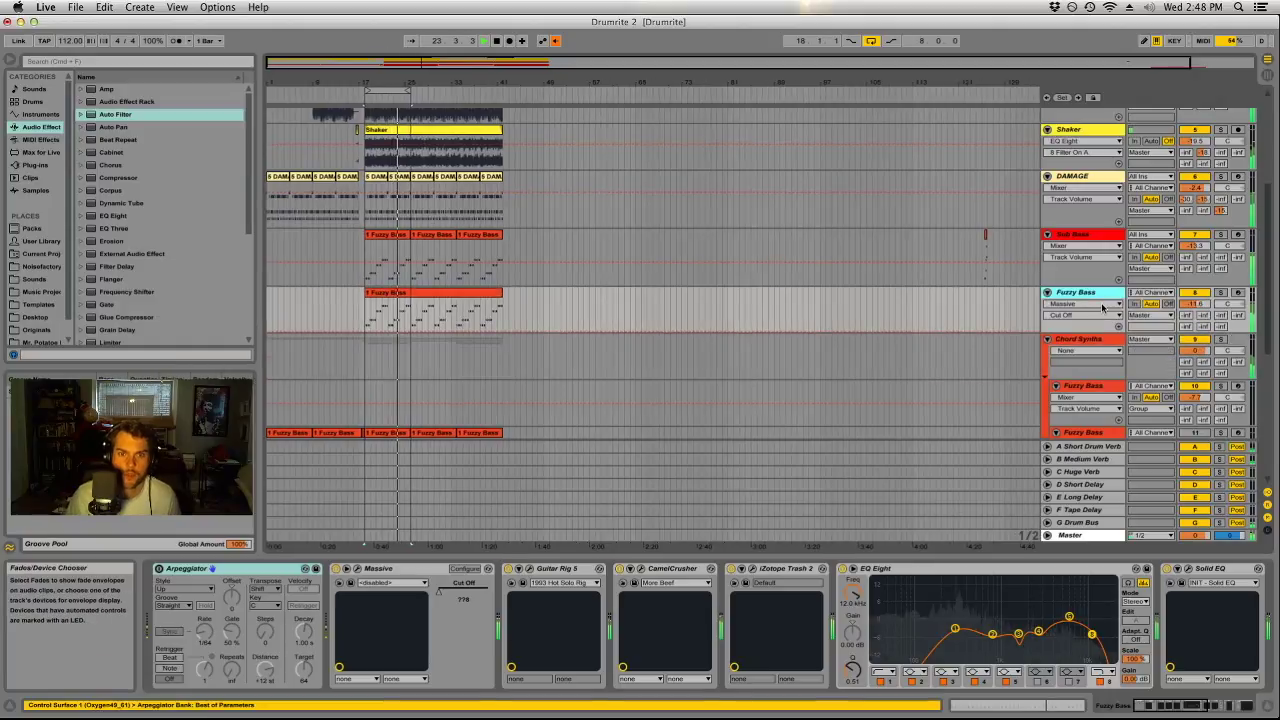
Inspect the next Fuzzy Bass clip's notes, move that track out of Chord Synths below the first Fuzzy Bass, and deactivate it.
{"action": "key", "text": "Tab"}
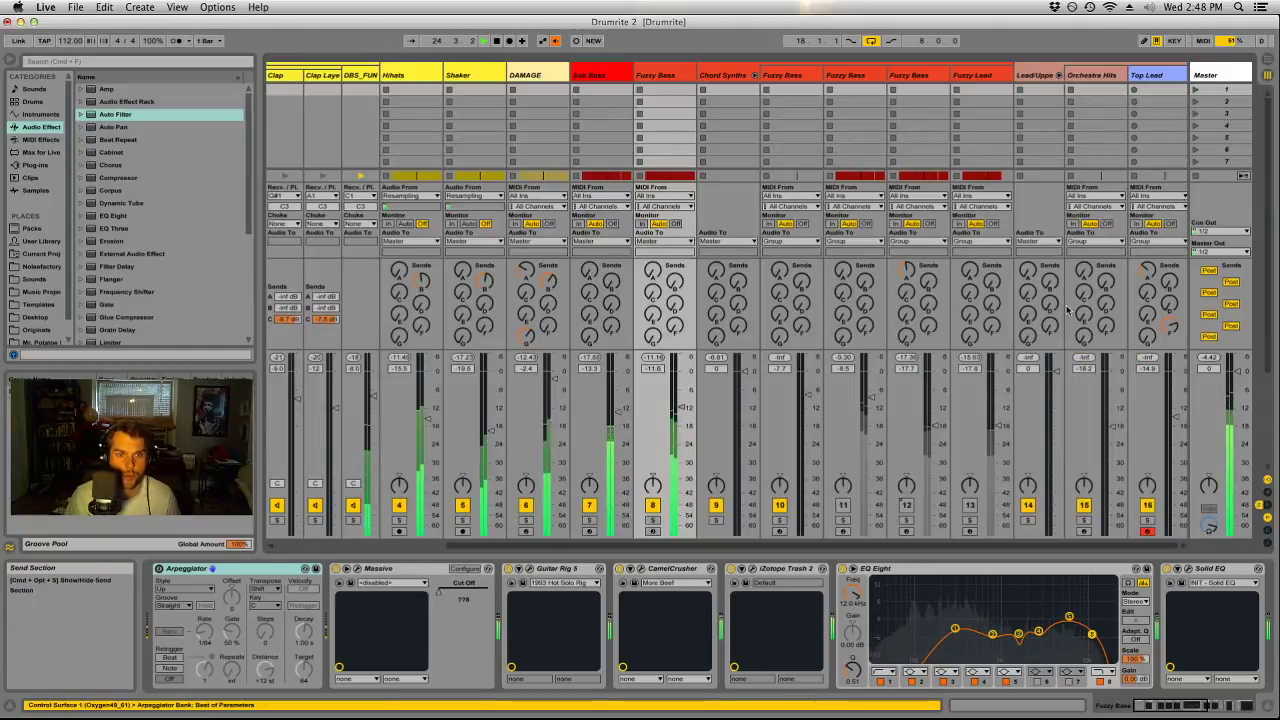
{"action": "key", "text": "Tab"}
{"action": "left_click_drag", "start_coordinate": [400, 220], "coordinate": [406, 298]}
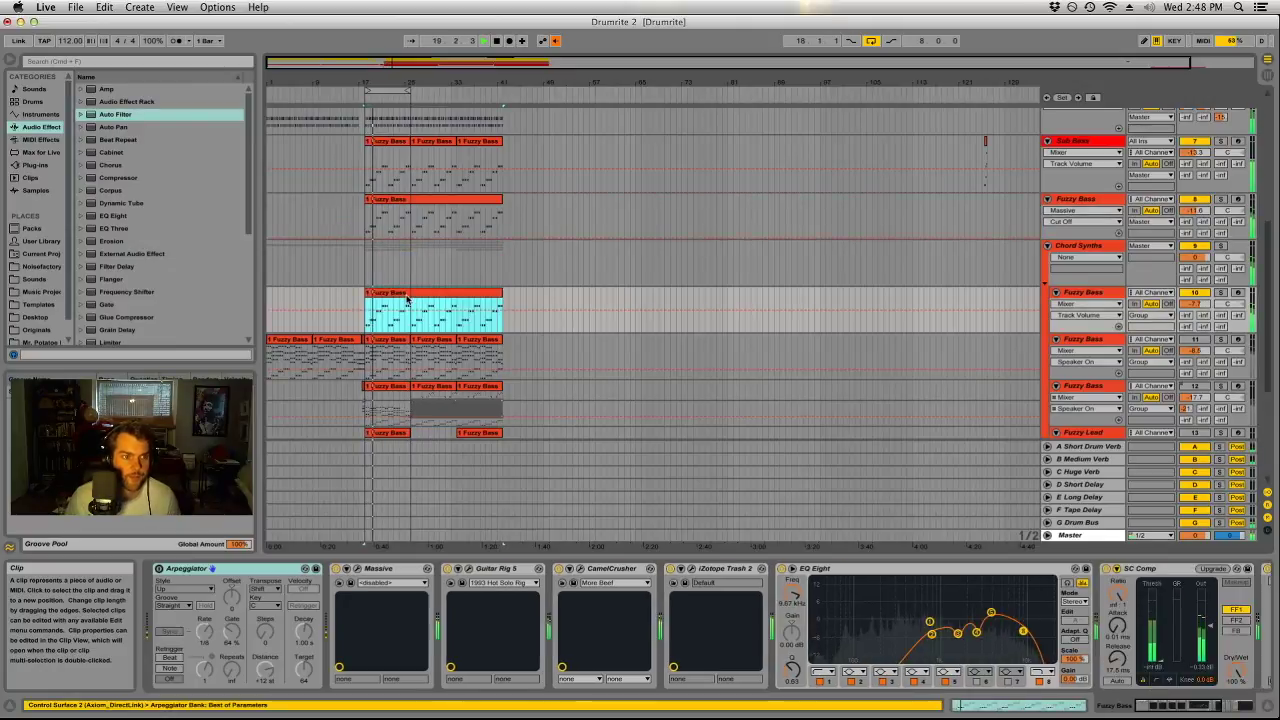
{"action": "double_click", "coordinate": [406, 298]}
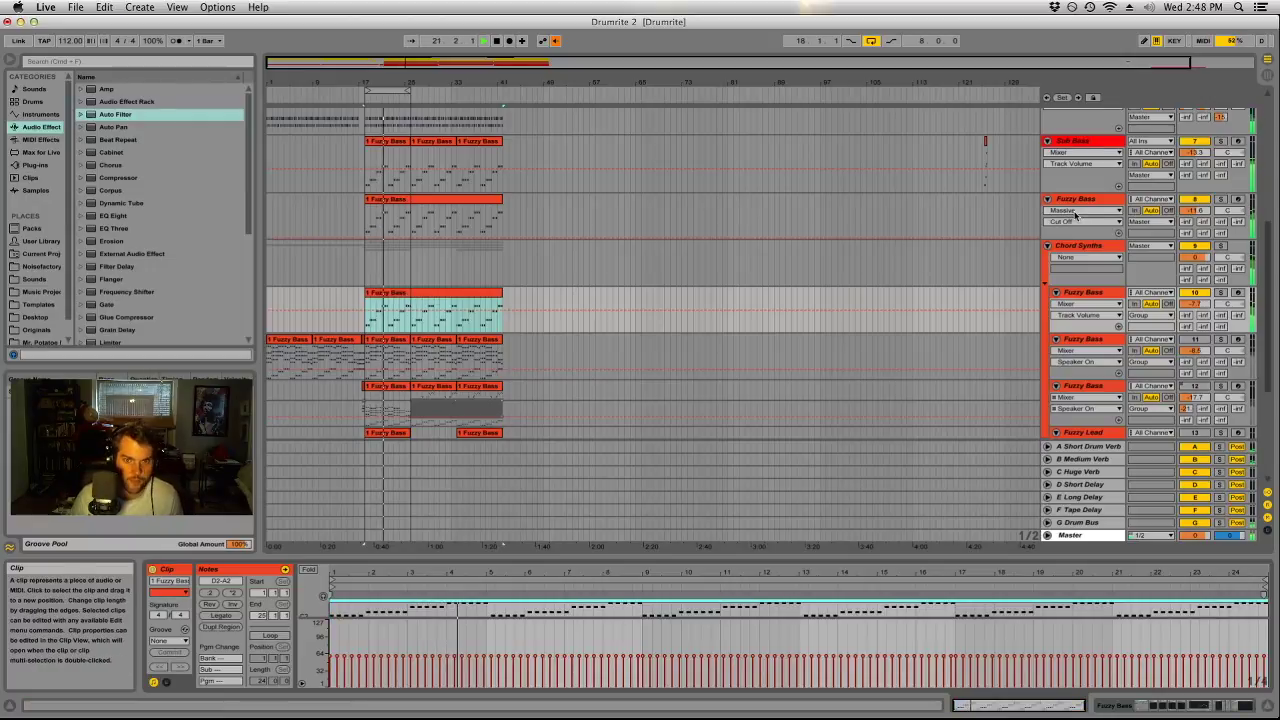
{"action": "left_click", "coordinate": [1095, 293]}
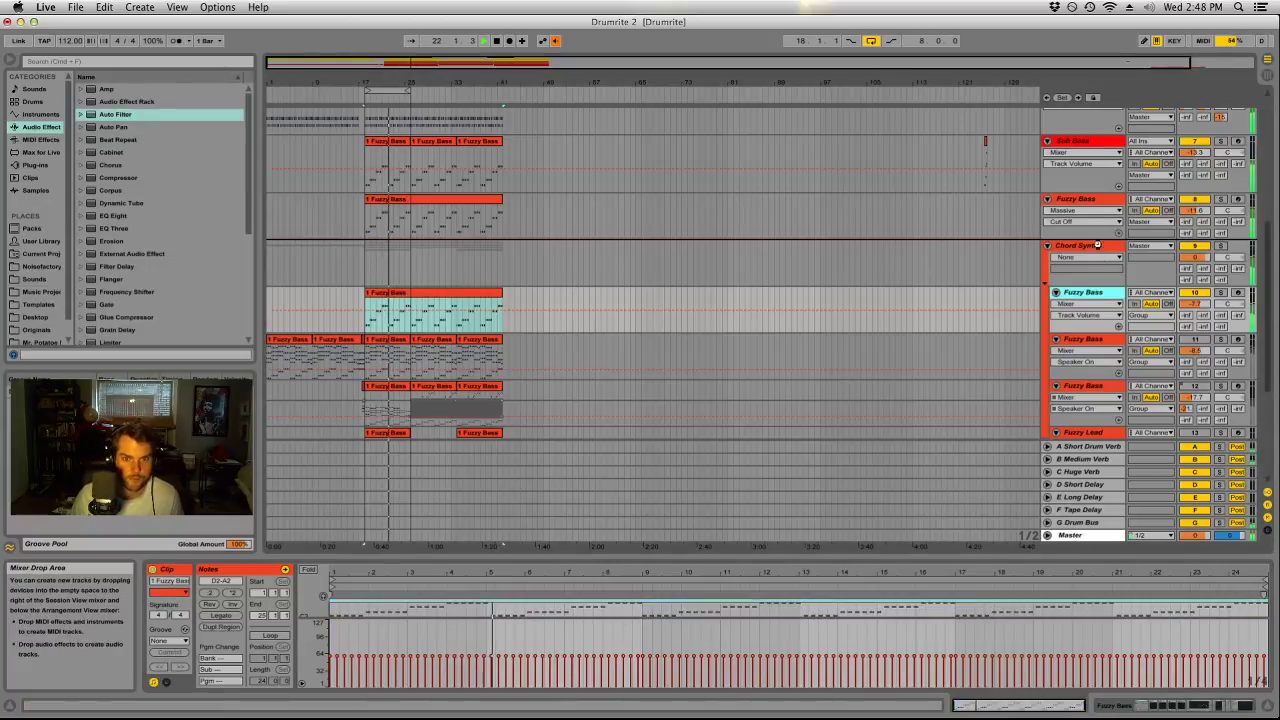
{"action": "left_click_drag", "start_coordinate": [1085, 246], "coordinate": [1092, 247]}
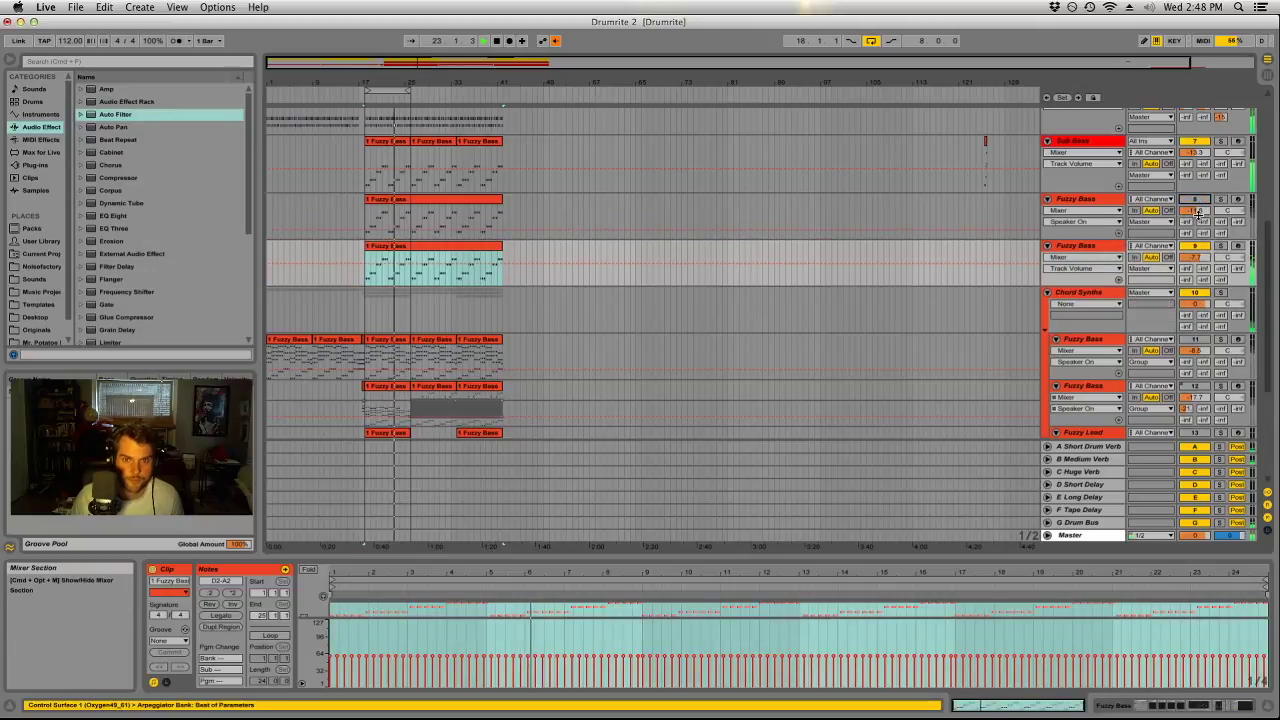
{"action": "left_click", "coordinate": [1095, 247]}
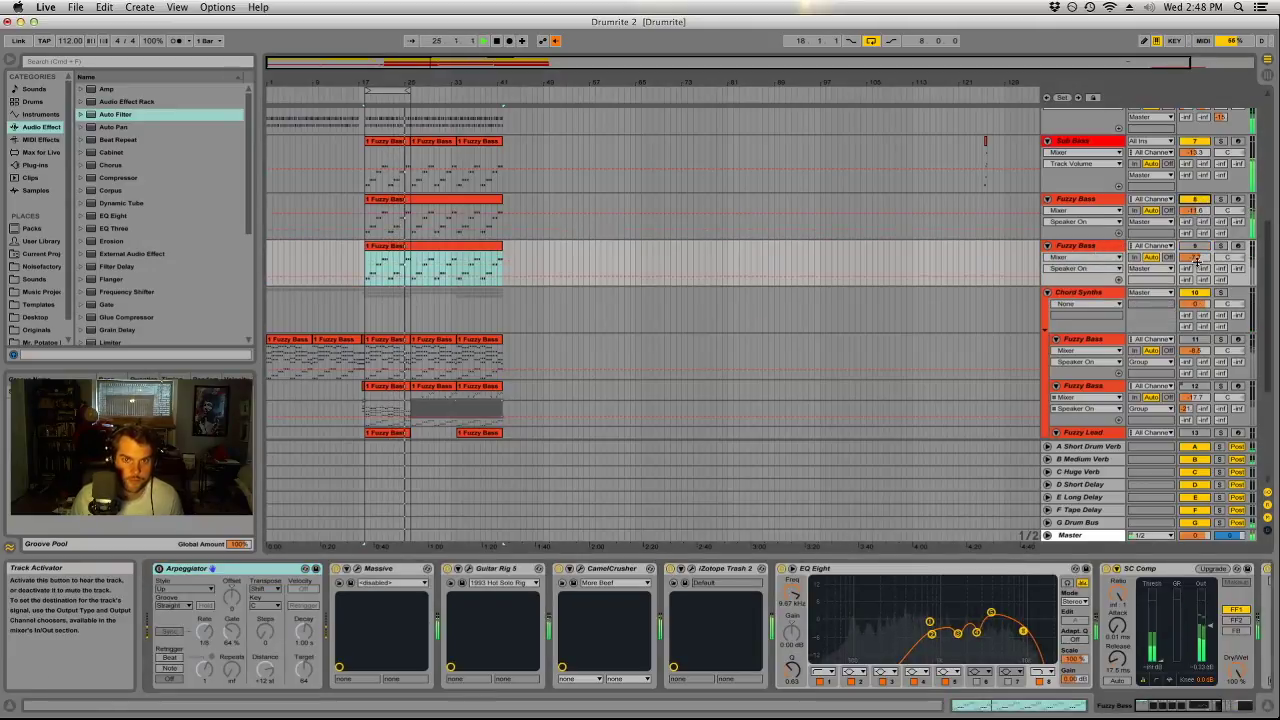
Set the LF gain to -0.4 dB in Solid EQ on the Fuzzy Bass track below Sub Bass, and close the plug-in window.
{"action": "left_click", "coordinate": [1100, 198]}
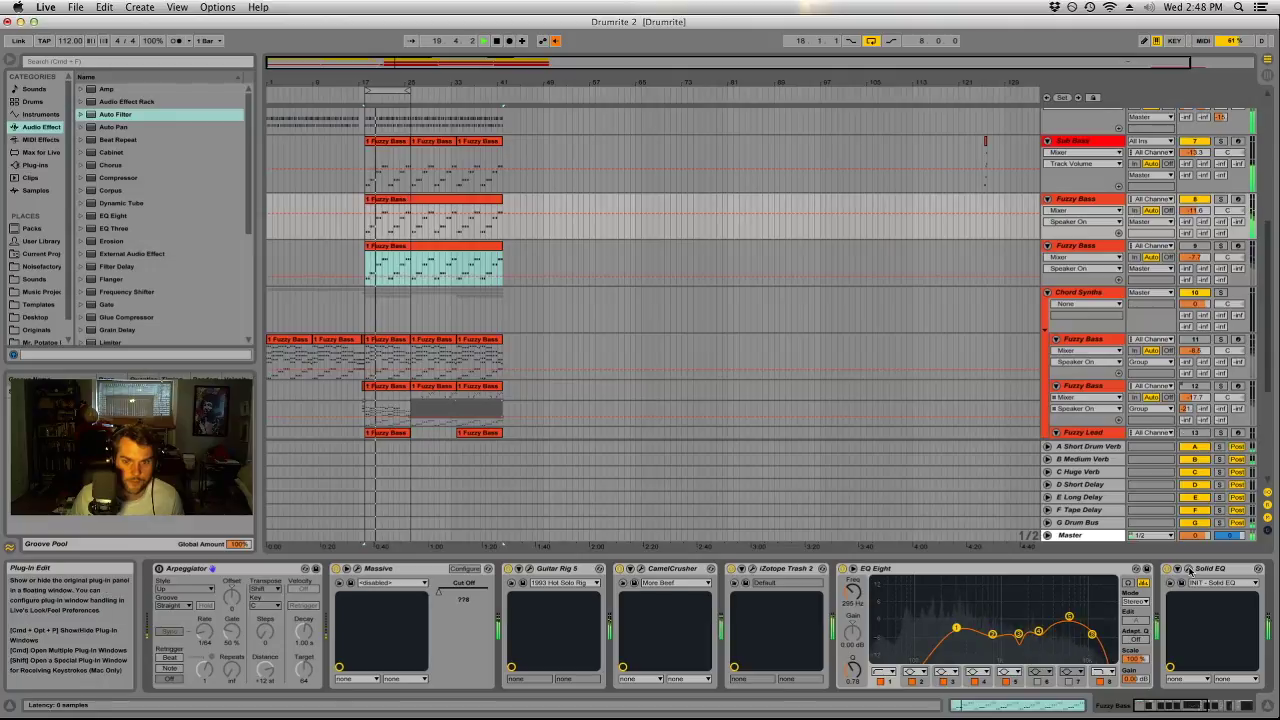
{"action": "key", "text": "super+alt+p"}
{"action": "left_click_drag", "start_coordinate": [157, 146], "coordinate": [157, 156]}
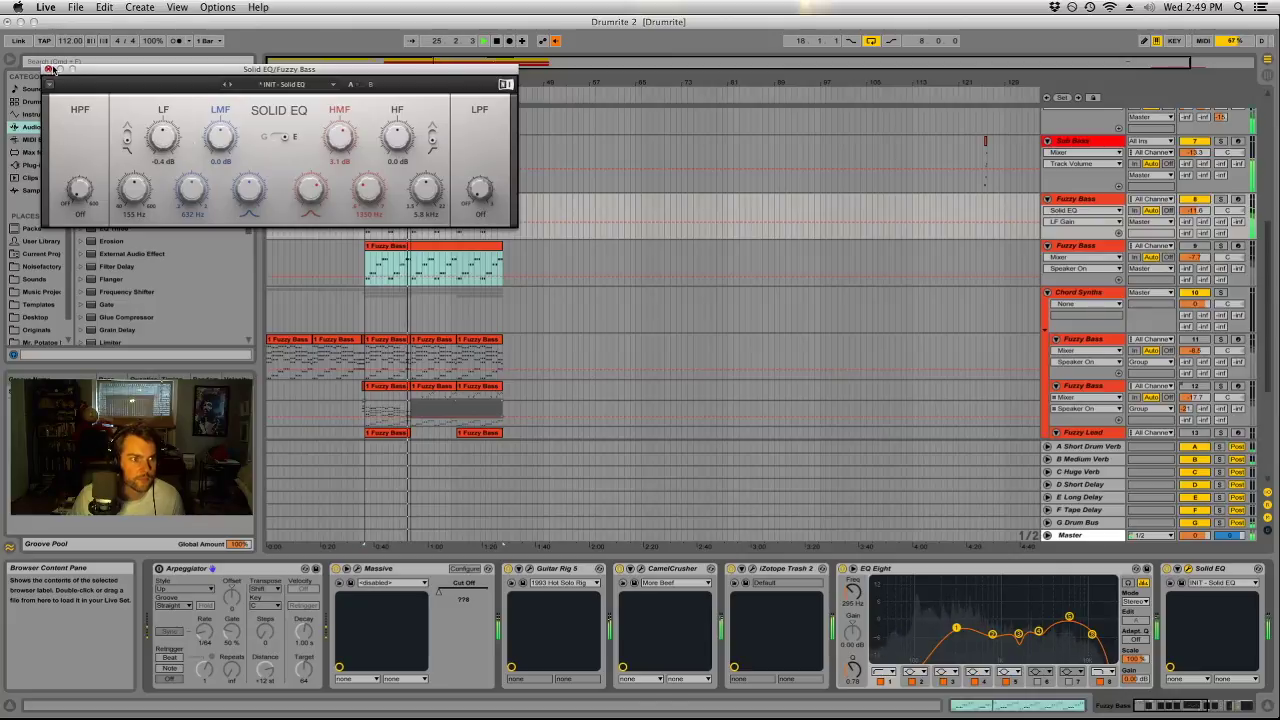
{"action": "left_click", "coordinate": [49, 69]}
Check the SIDE CHAIN track around the loop from bar 18 and deactivate the Chord Synths group.
{"action": "scroll", "coordinate": [420, 250], "scroll_direction": "up", "scroll_amount": 10}
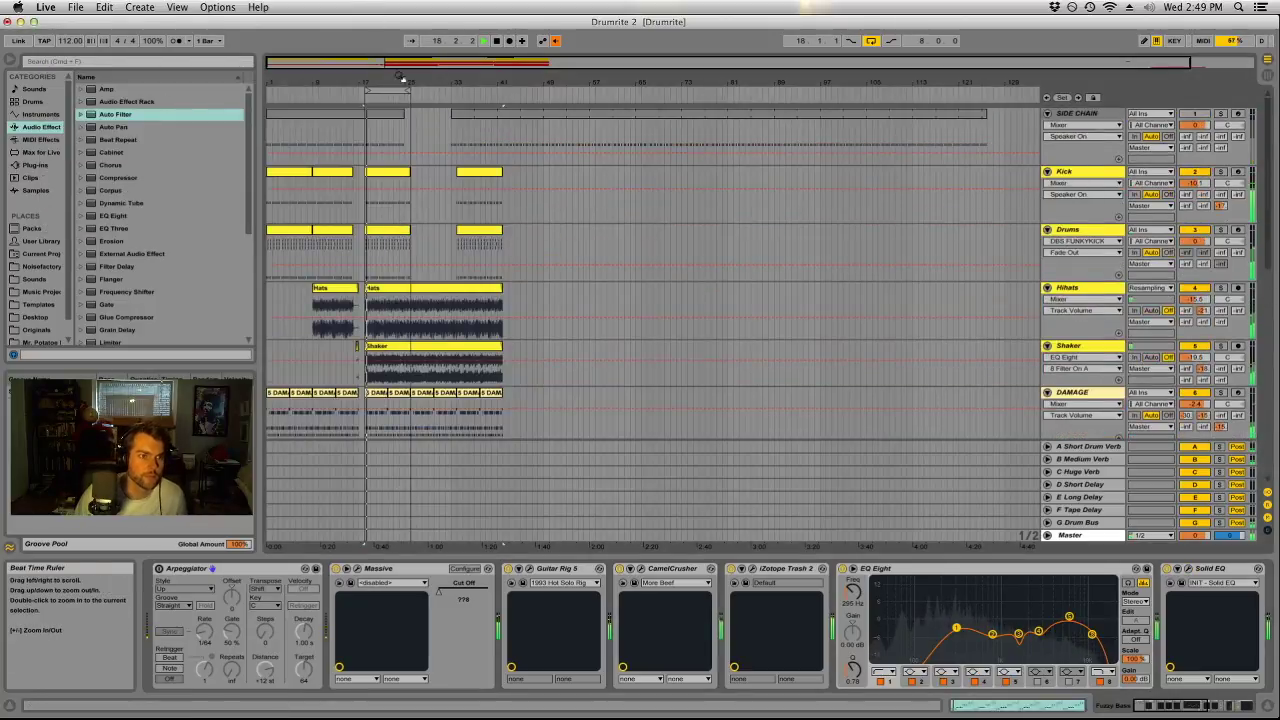
{"action": "left_click_drag", "start_coordinate": [400, 77], "coordinate": [383, 131]}
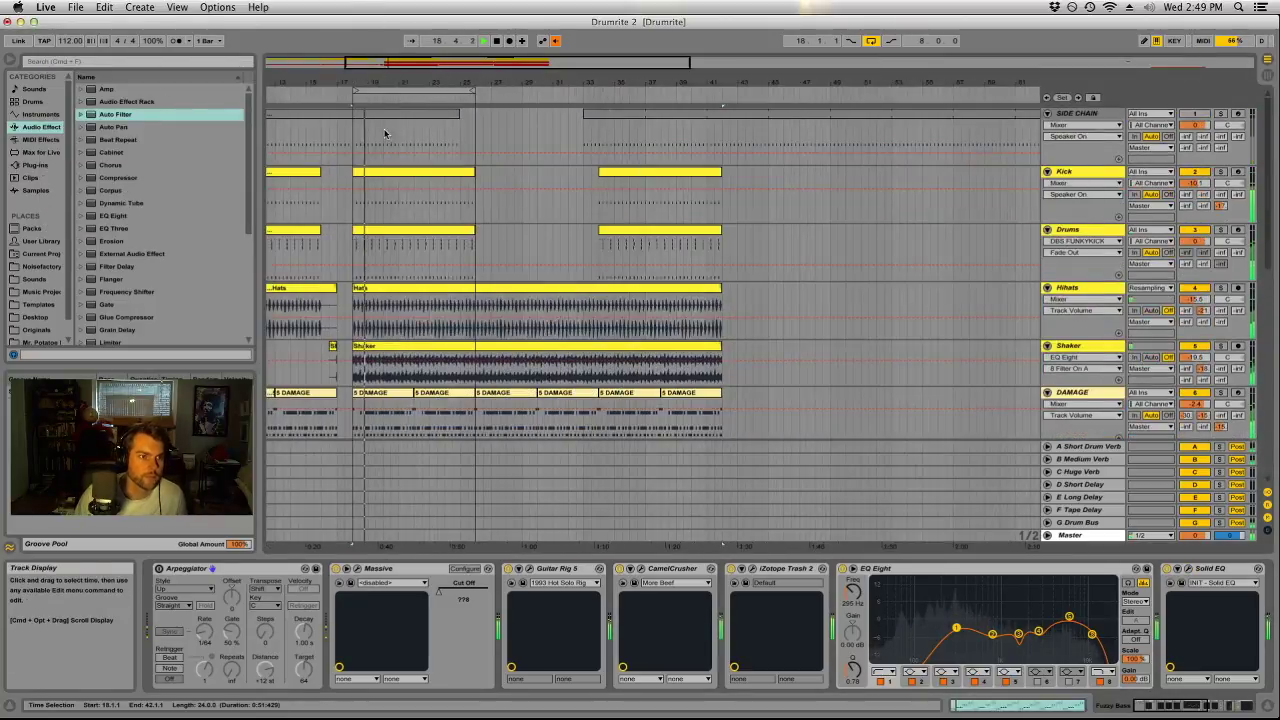
{"action": "left_click", "coordinate": [451, 111]}
{"action": "scroll", "coordinate": [409, 180], "scroll_direction": "down", "scroll_amount": 5}
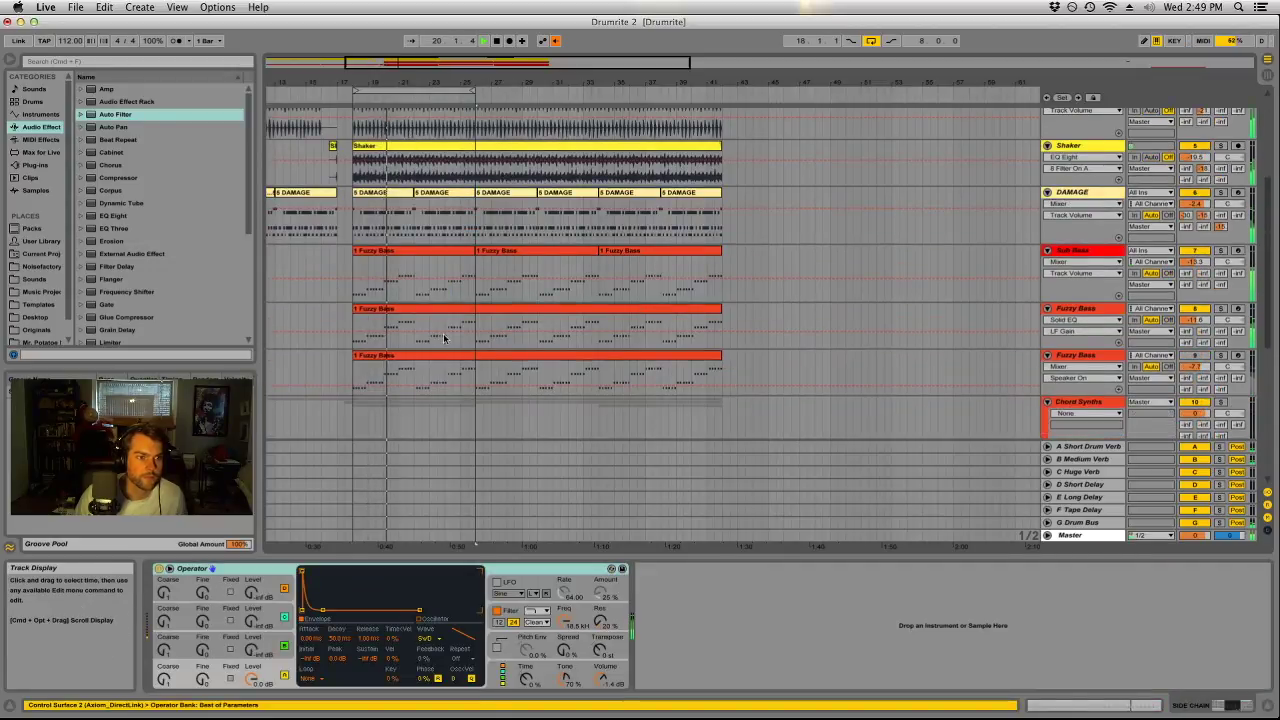
{"action": "left_click", "coordinate": [1047, 401]}
{"action": "scroll", "coordinate": [1150, 325], "scroll_direction": "down", "scroll_amount": 3}
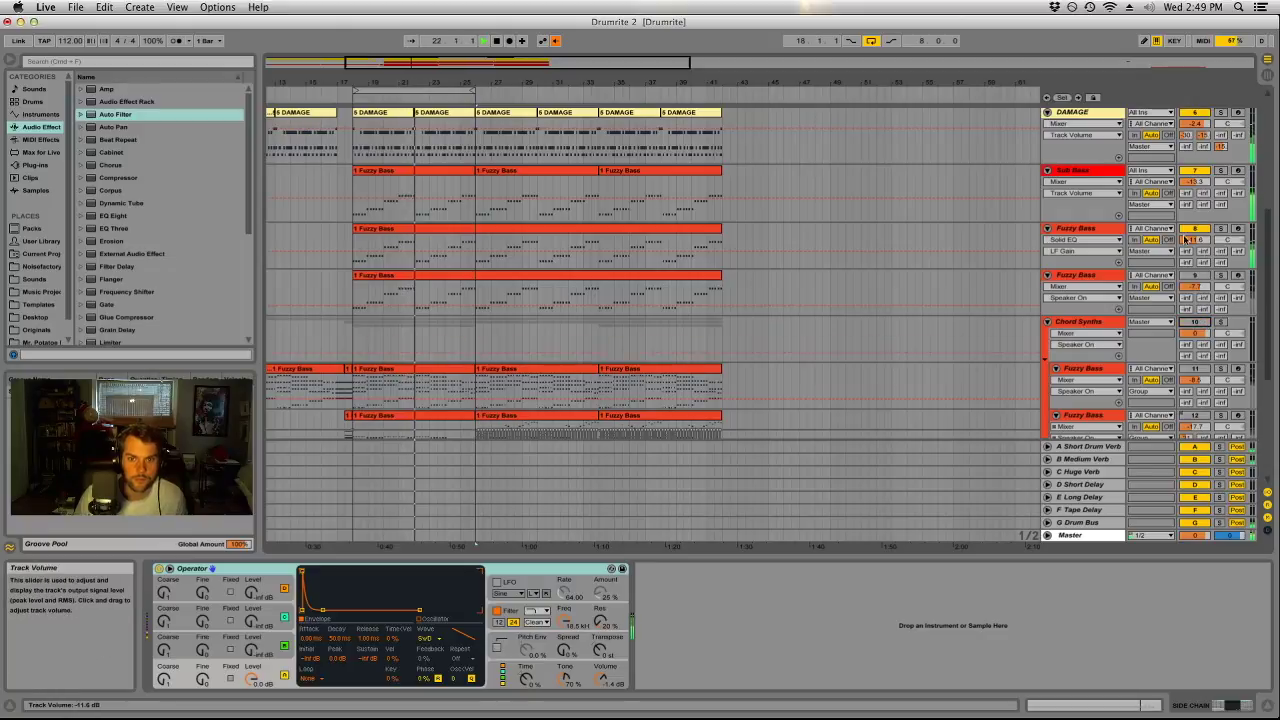
On the Fuzzy Bass track below Sub Bass, set EQ Eight band 1 to about 329 Hz with Q 1.02 and Solid EQ's LMF gain to -4.4 dB.
{"action": "left_click", "coordinate": [1085, 232]}
{"action": "mouse_move", "coordinate": [957, 630]}
{"action": "left_mouse_down"}
{"action": "mouse_move", "coordinate": [968, 618]}
{"action": "mouse_move", "coordinate": [959, 624]}
{"action": "left_mouse_up"}
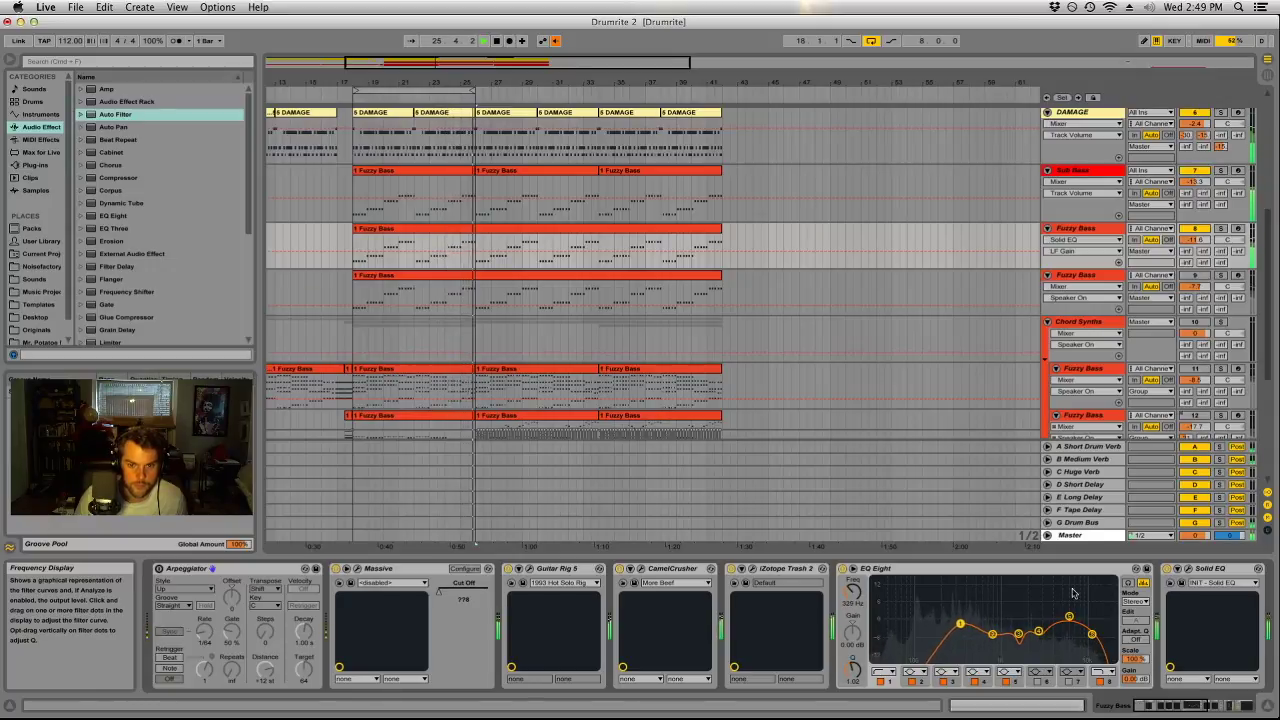
{"action": "left_click", "coordinate": [1186, 568]}
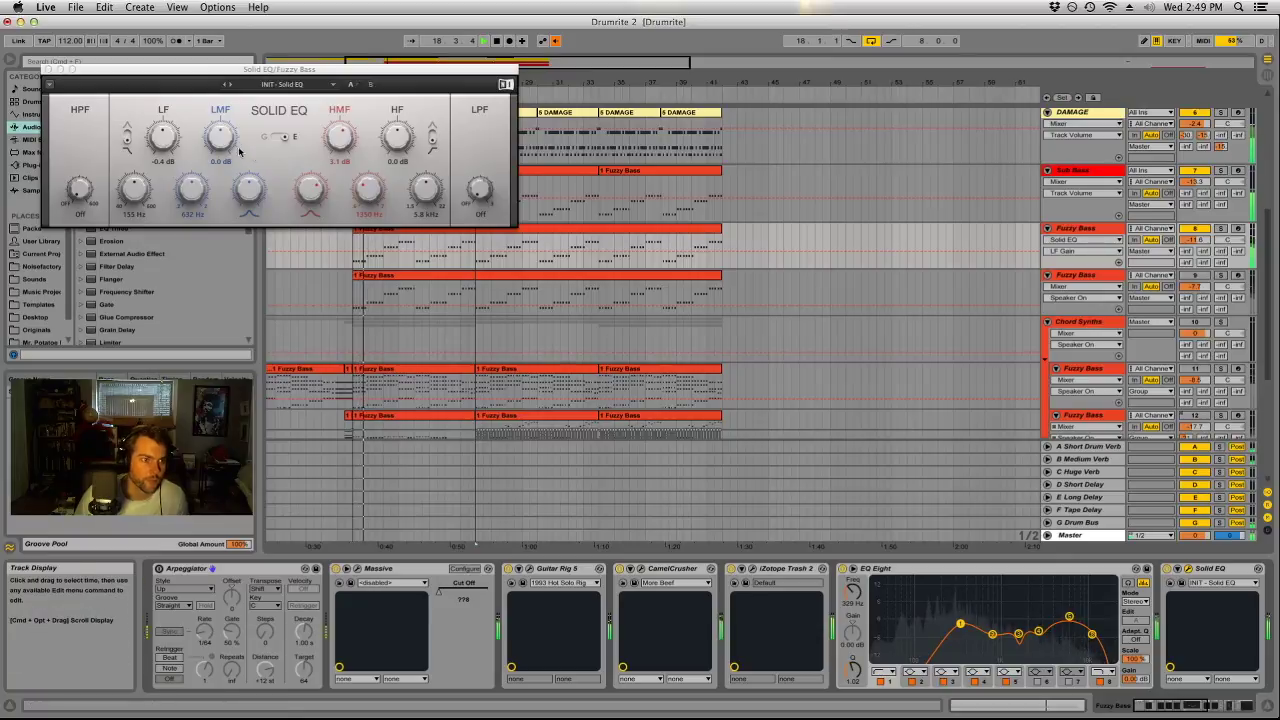
{"action": "left_click_drag", "start_coordinate": [220, 138], "coordinate": [220, 110]}
{"action": "mouse_move", "coordinate": [197, 181]}
{"action": "left_mouse_down"}
{"action": "mouse_move", "coordinate": [197, 196]}
{"action": "mouse_move", "coordinate": [192, 180]}
{"action": "left_mouse_up"}
{"action": "left_click", "coordinate": [236, 188]}
{"action": "left_click_drag", "start_coordinate": [214, 143], "coordinate": [214, 164]}
{"action": "left_click", "coordinate": [247, 188]}
{"action": "double_click", "coordinate": [233, 143]}
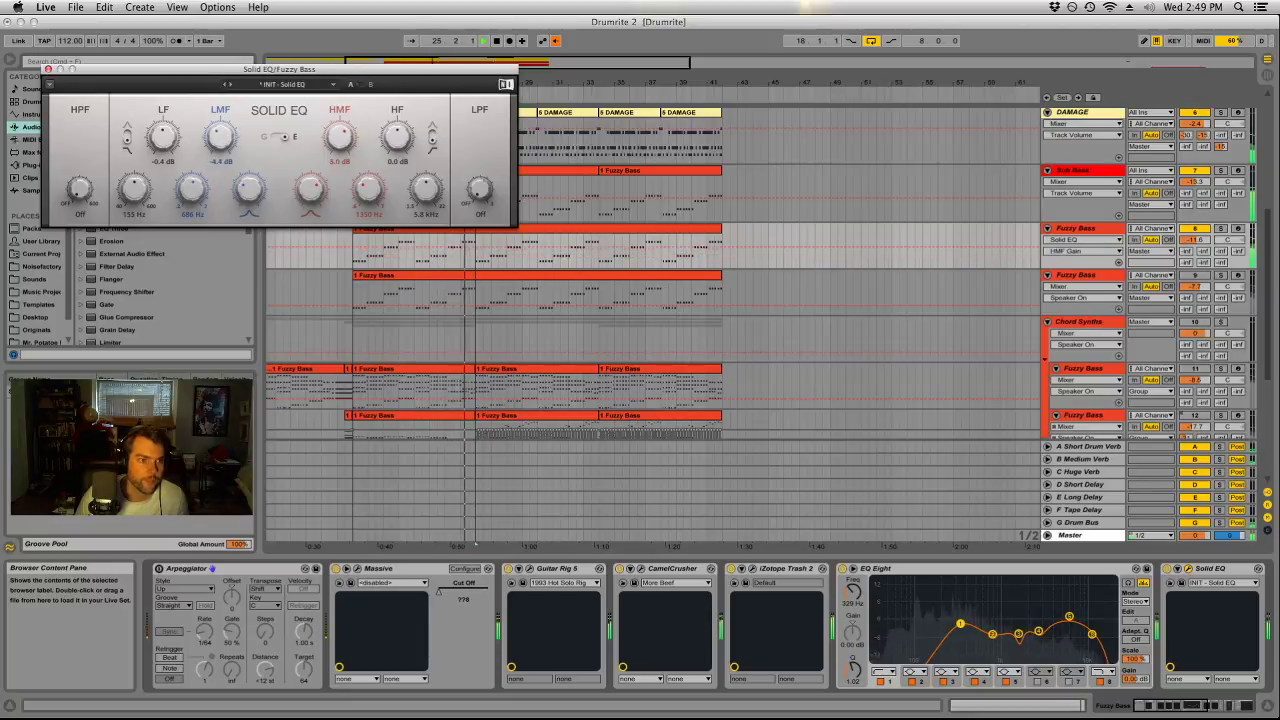
In Solid EQ, set the HMF gain to about 12.6 dB near 1.7 kHz and the HF gain to about -4.8 dB, and close it.
{"action": "left_click", "coordinate": [310, 188]}
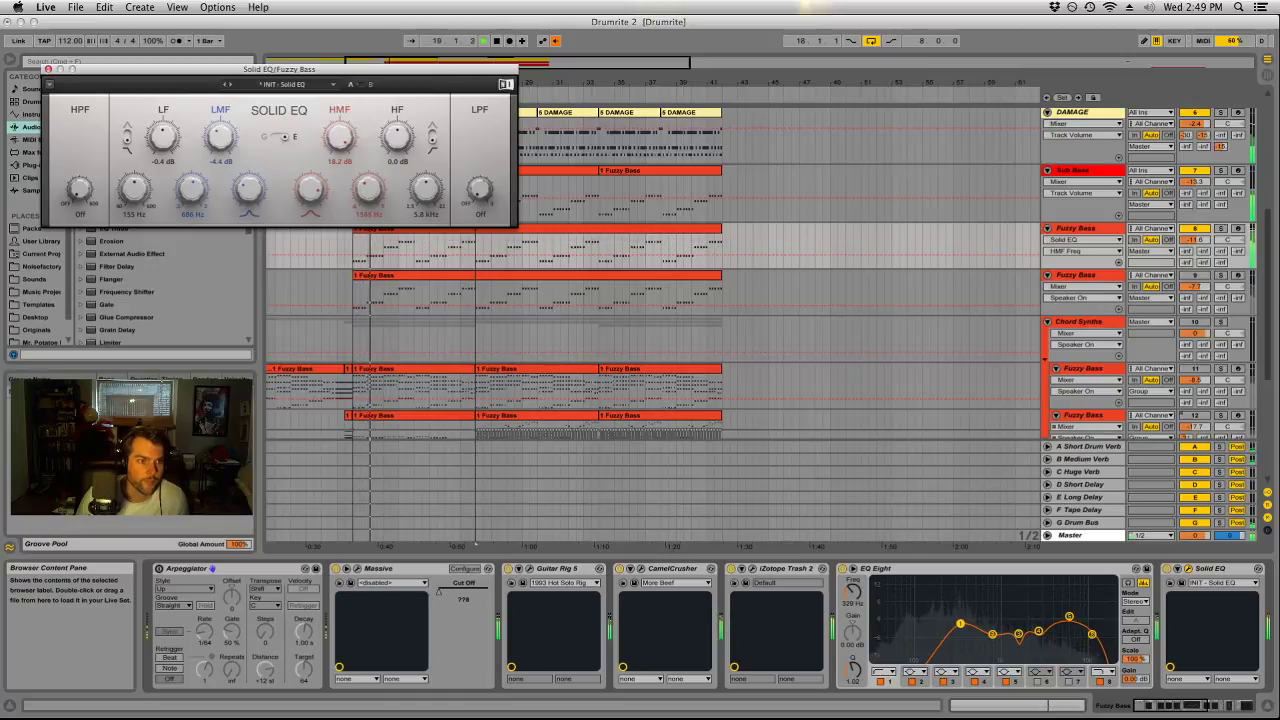
{"action": "left_click_drag", "start_coordinate": [348, 148], "coordinate": [348, 178]}
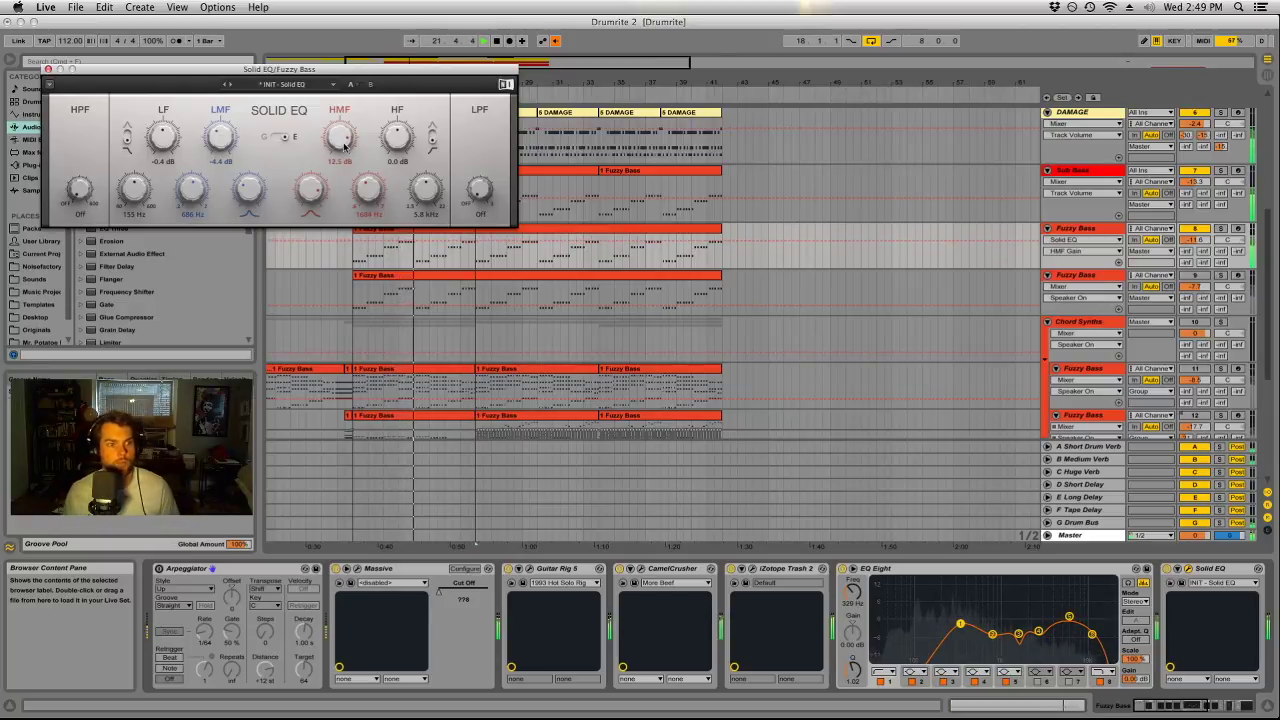
{"action": "mouse_move", "coordinate": [397, 137]}
{"action": "left_mouse_down"}
{"action": "mouse_move", "coordinate": [397, 120]}
{"action": "mouse_move", "coordinate": [397, 132]}
{"action": "left_mouse_up"}
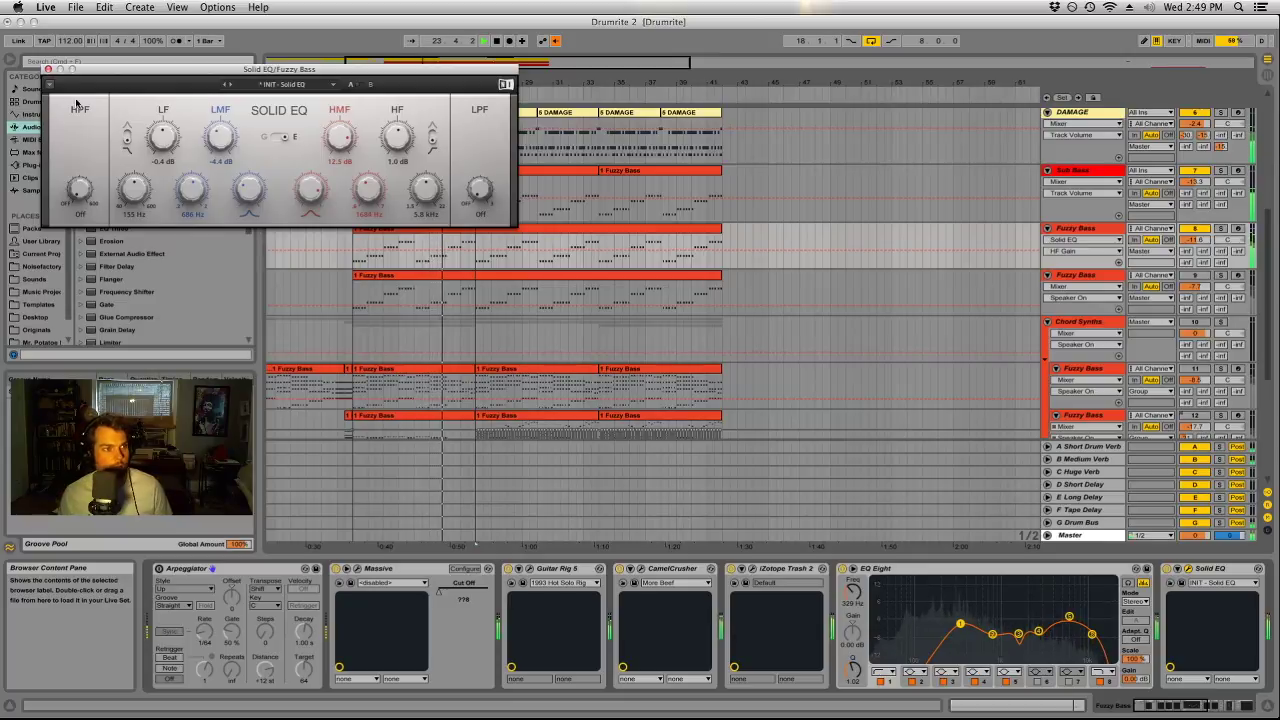
{"action": "left_click_drag", "start_coordinate": [408, 140], "coordinate": [408, 168]}
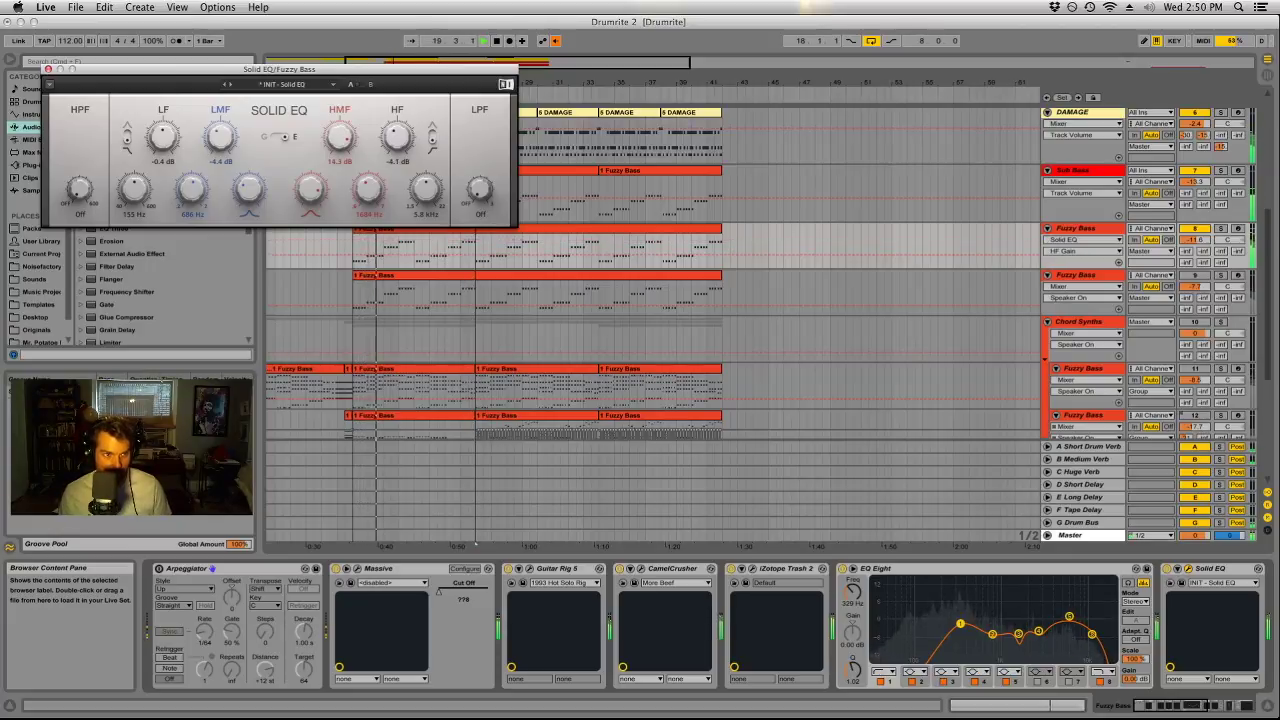
{"action": "left_click_drag", "start_coordinate": [340, 148], "coordinate": [402, 148]}
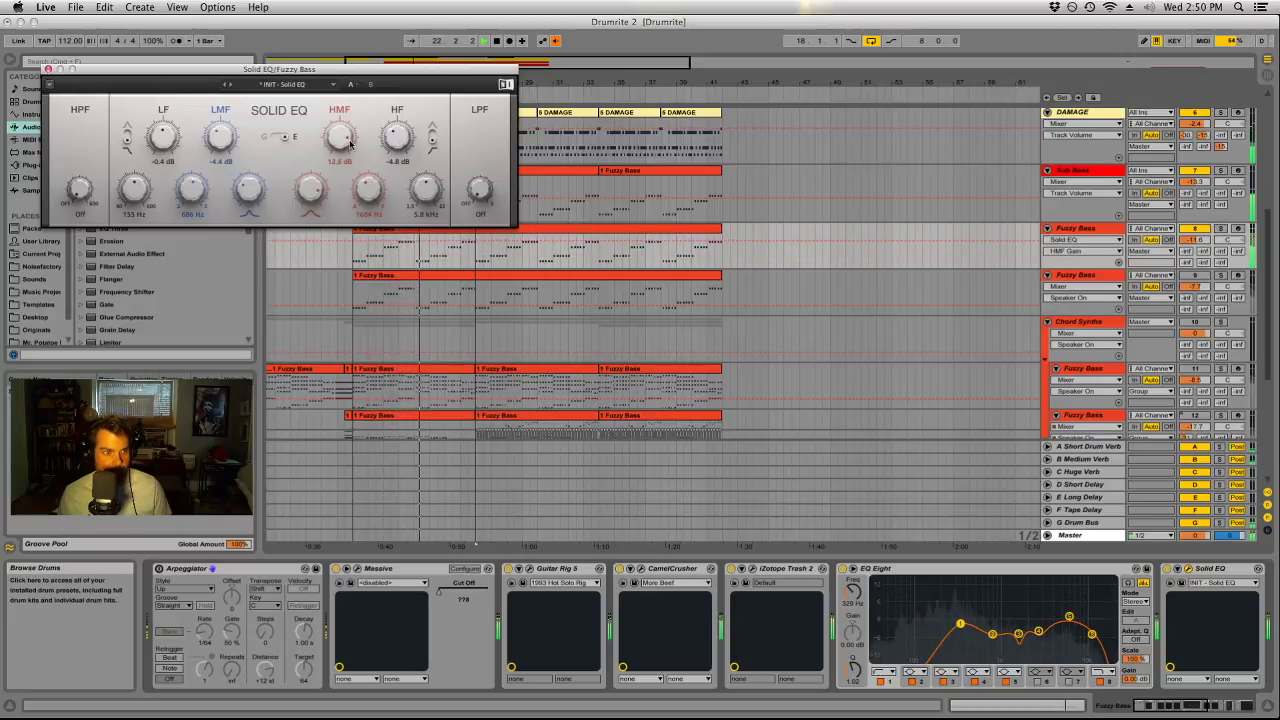
{"action": "left_click", "coordinate": [350, 176]}
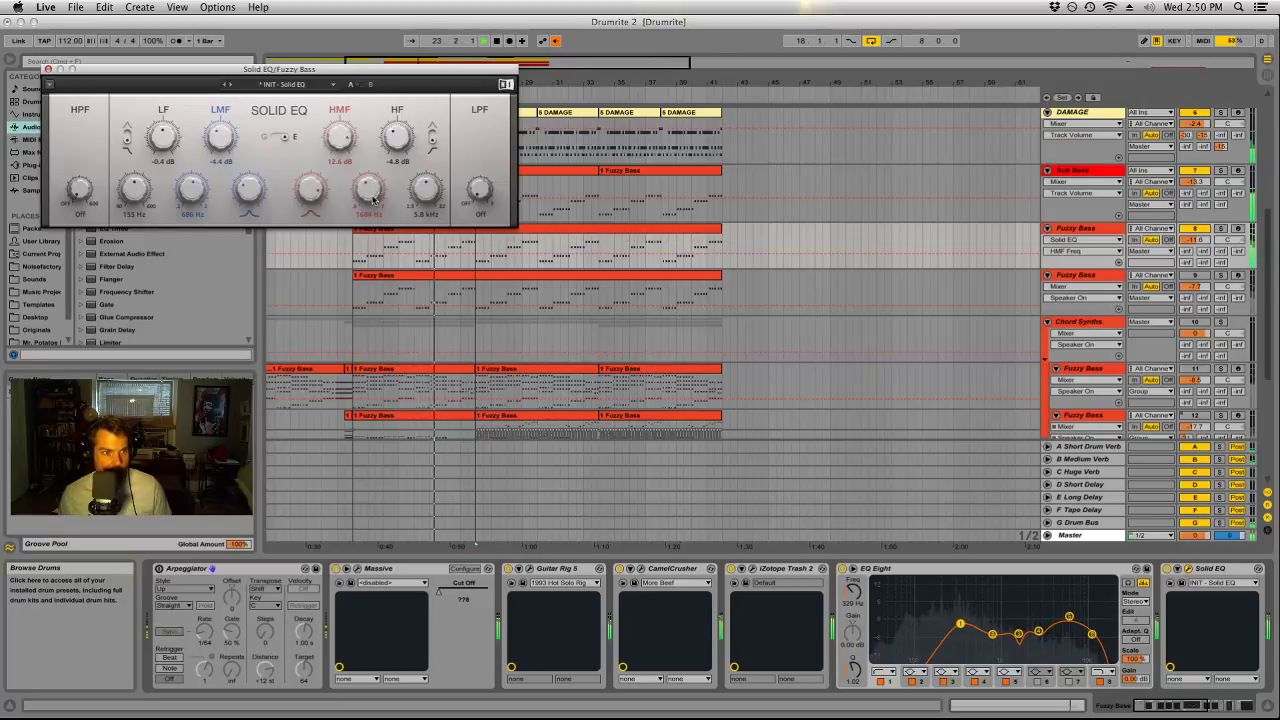
{"action": "left_click", "coordinate": [403, 145]}
{"action": "left_click", "coordinate": [48, 69]}
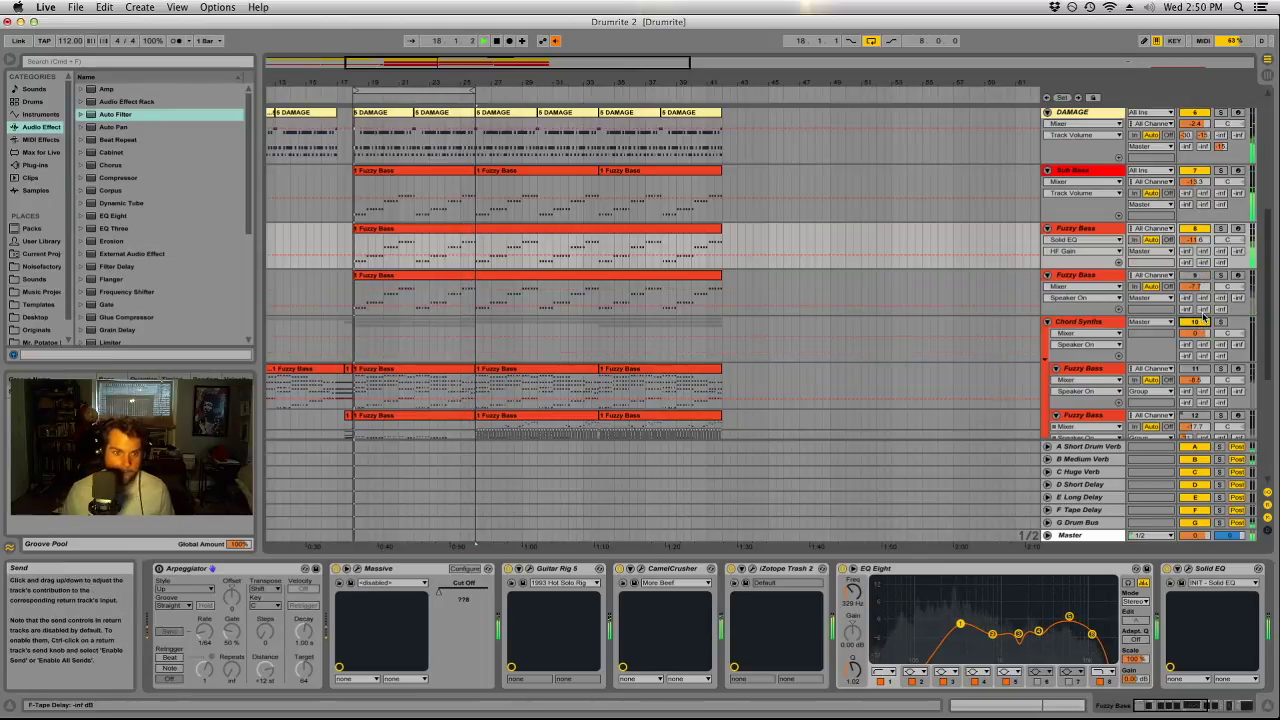
Activate the Chord Synths group's first Fuzzy Bass and compare it in the mix against the Fuzzy Bass track below Sub Bass.
{"action": "scroll", "coordinate": [1020, 364], "scroll_direction": "down", "scroll_amount": 1}
{"action": "scroll", "coordinate": [1020, 364], "scroll_direction": "down", "scroll_amount": 1}
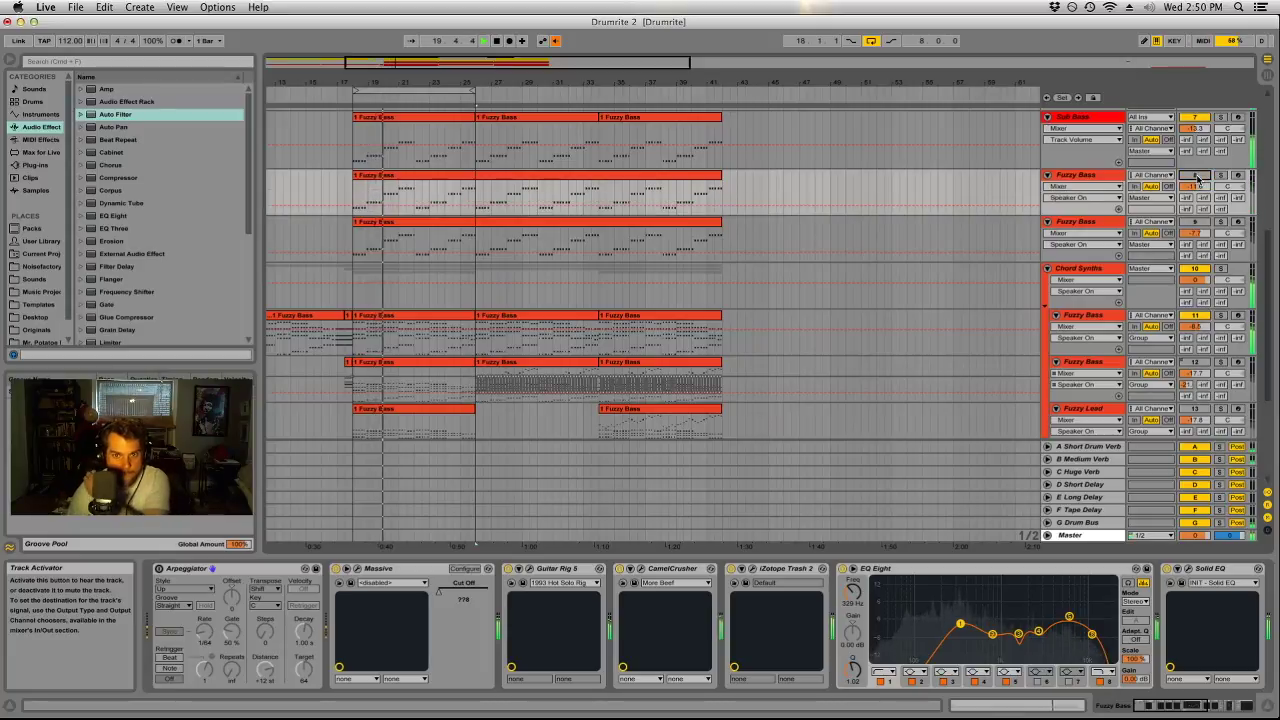
{"action": "left_click", "coordinate": [1196, 176]}
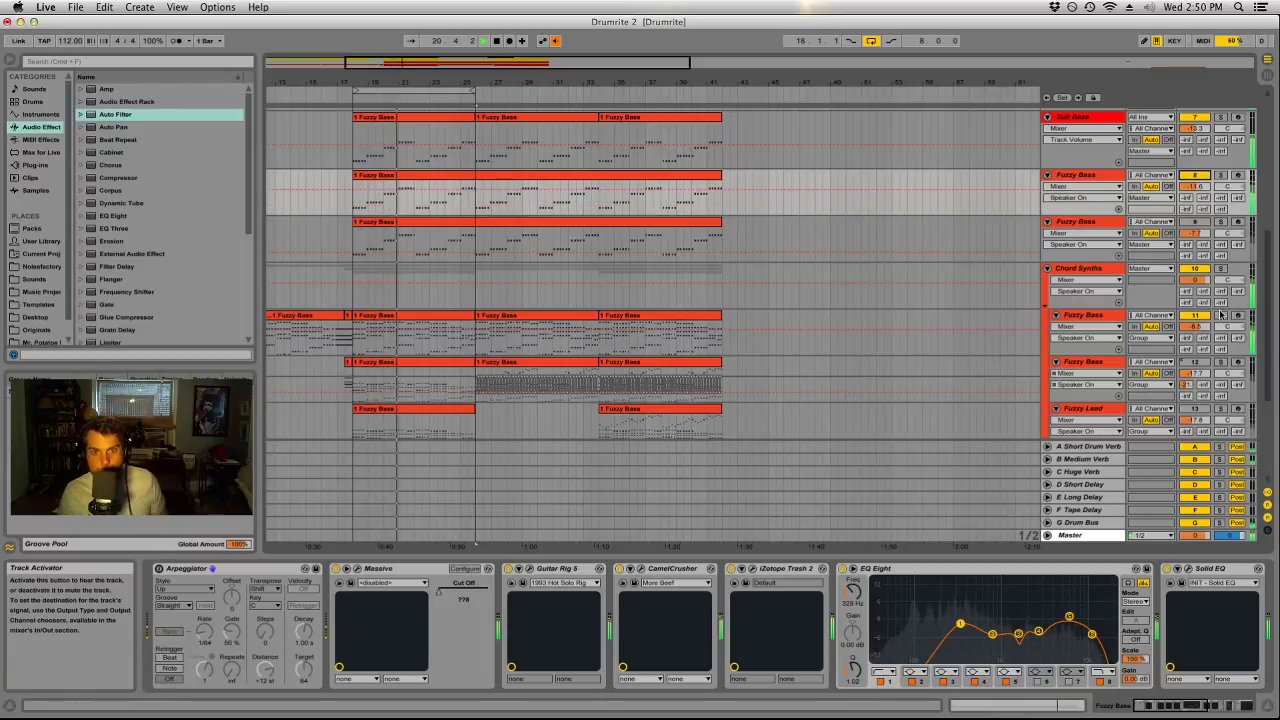
{"action": "left_click", "coordinate": [1108, 180]}
{"action": "left_click", "coordinate": [1070, 535]}
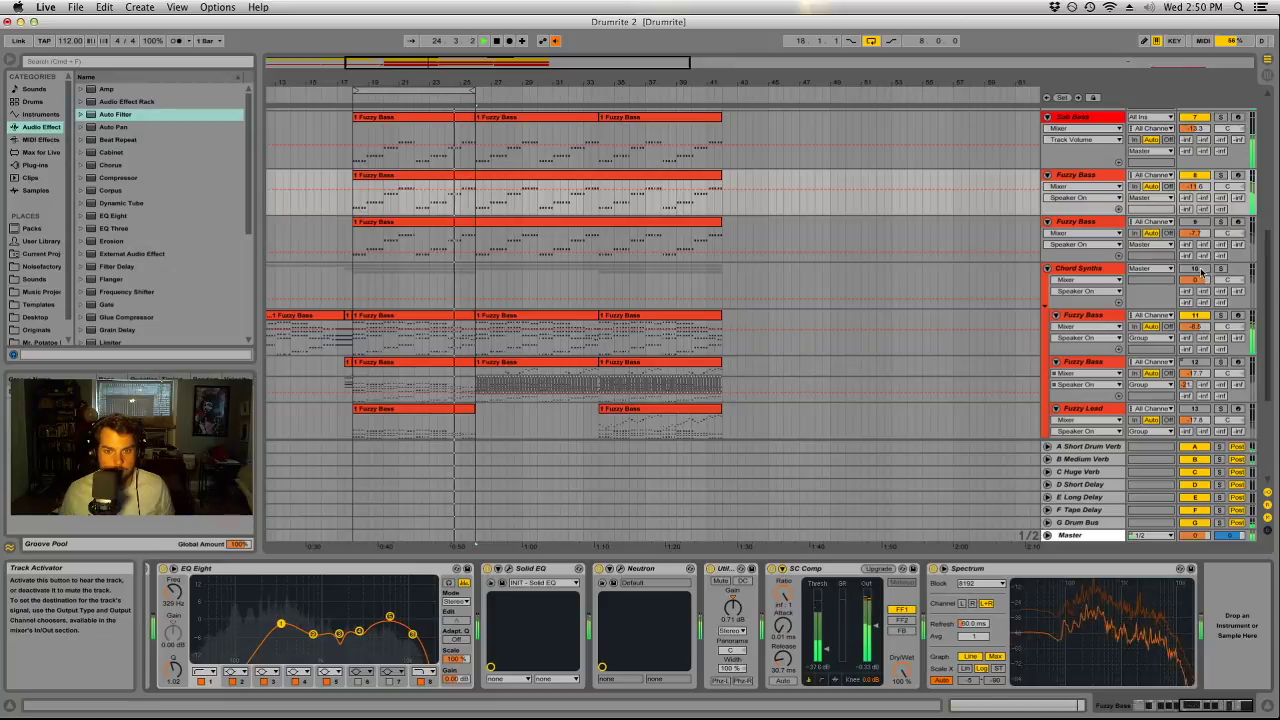
In the first grouped Fuzzy Bass track's EQ Eight, set band 4's gain to about -3.8 dB and enable band 7 at 317 Hz, -2.58 dB.
{"action": "left_click", "coordinate": [1100, 315]}
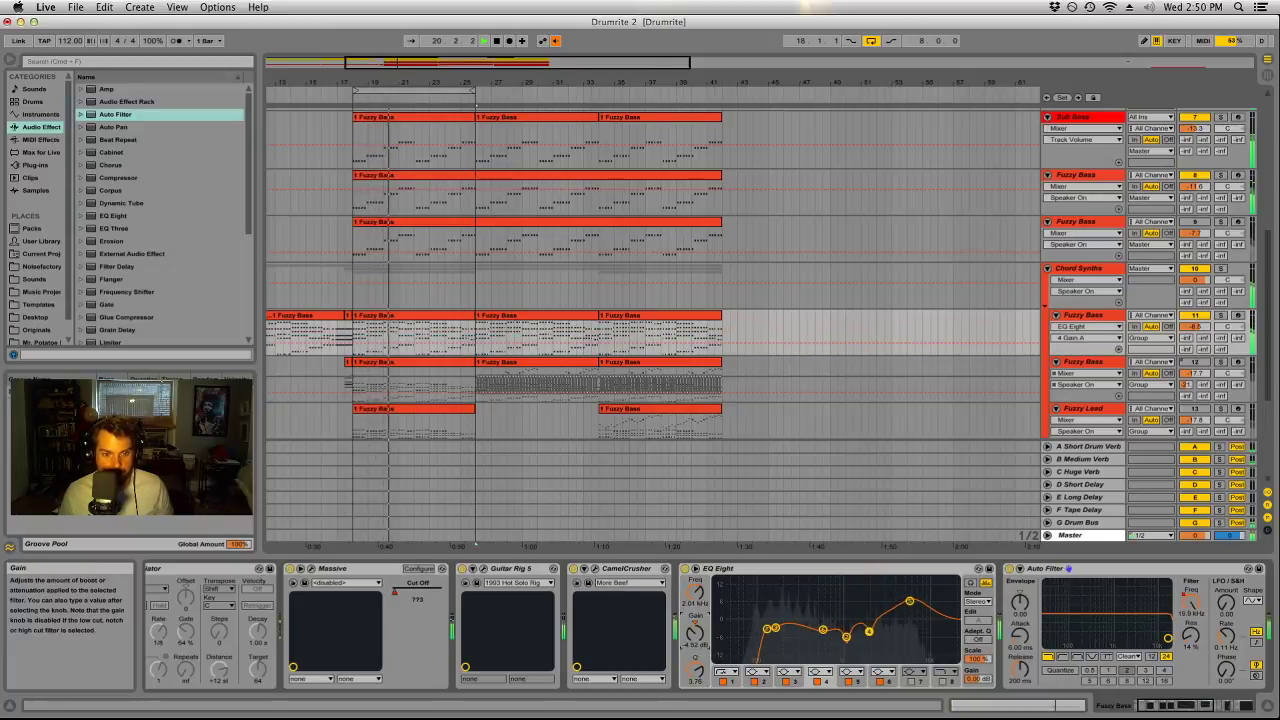
{"action": "left_click_drag", "start_coordinate": [695, 662], "coordinate": [695, 676]}
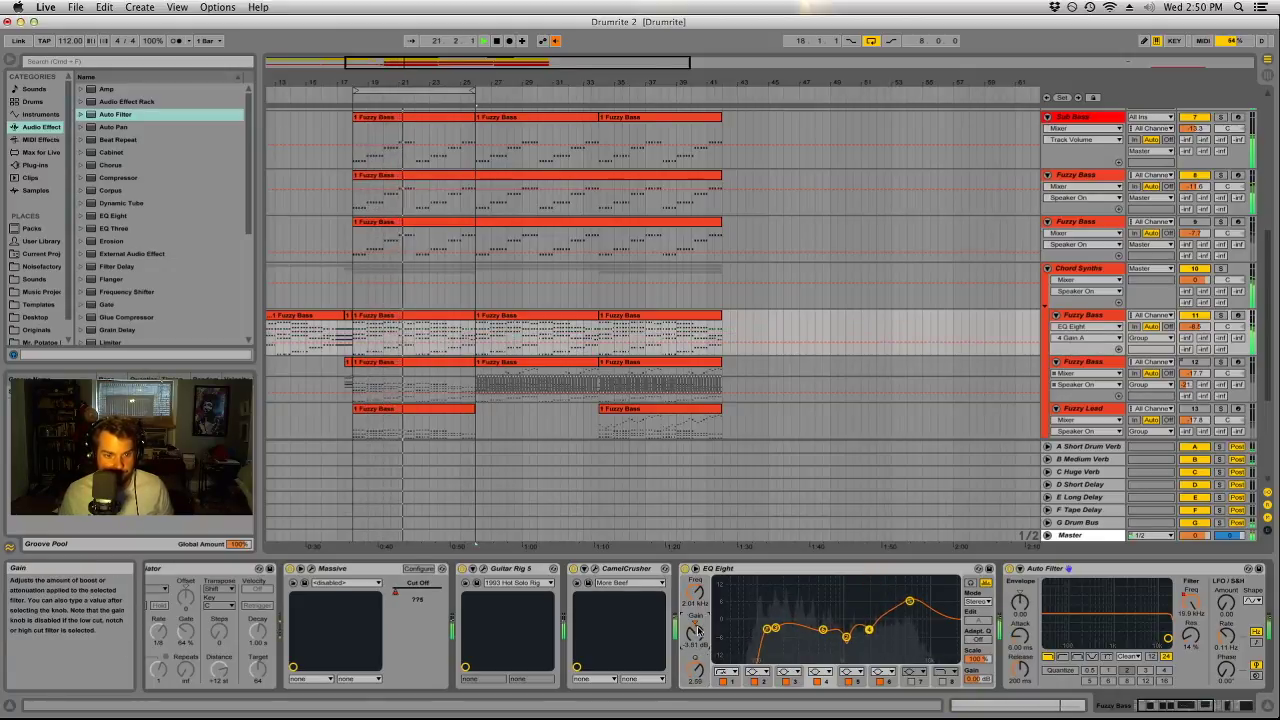
{"action": "left_click", "coordinate": [775, 628]}
{"action": "left_click", "coordinate": [911, 681]}
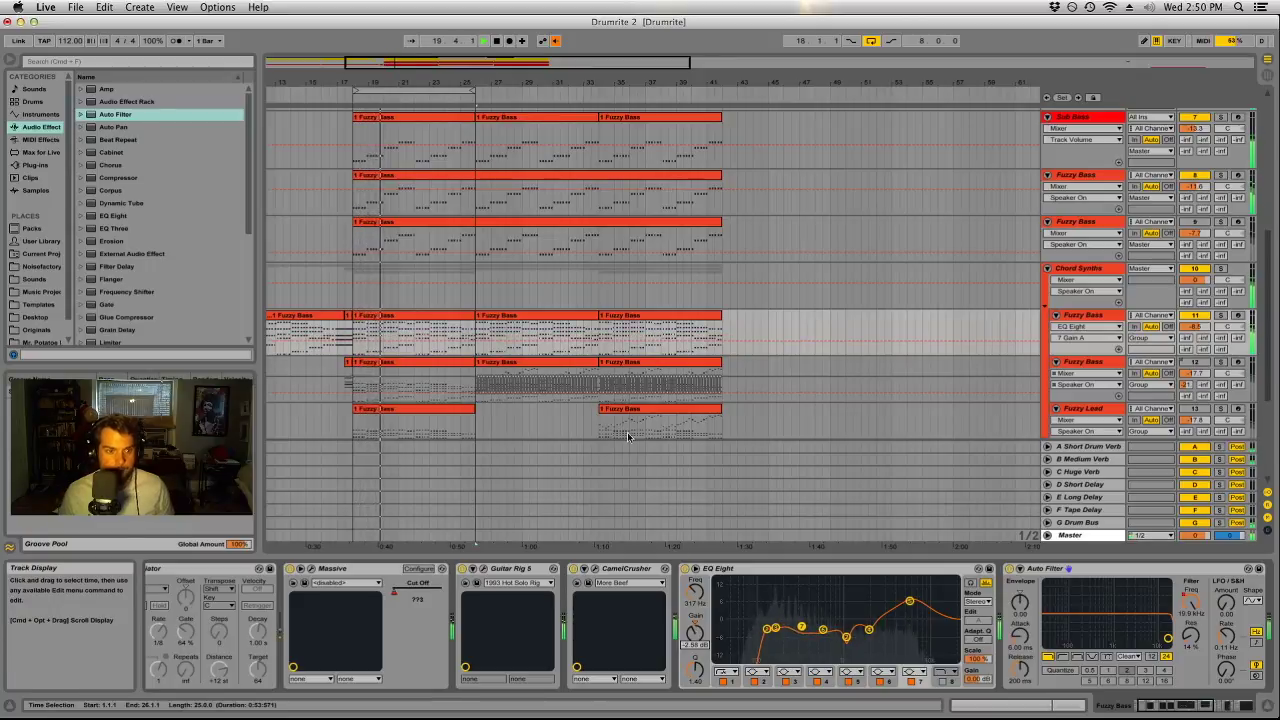
{"action": "scroll", "coordinate": [1055, 313], "scroll_direction": "down", "scroll_amount": 4}
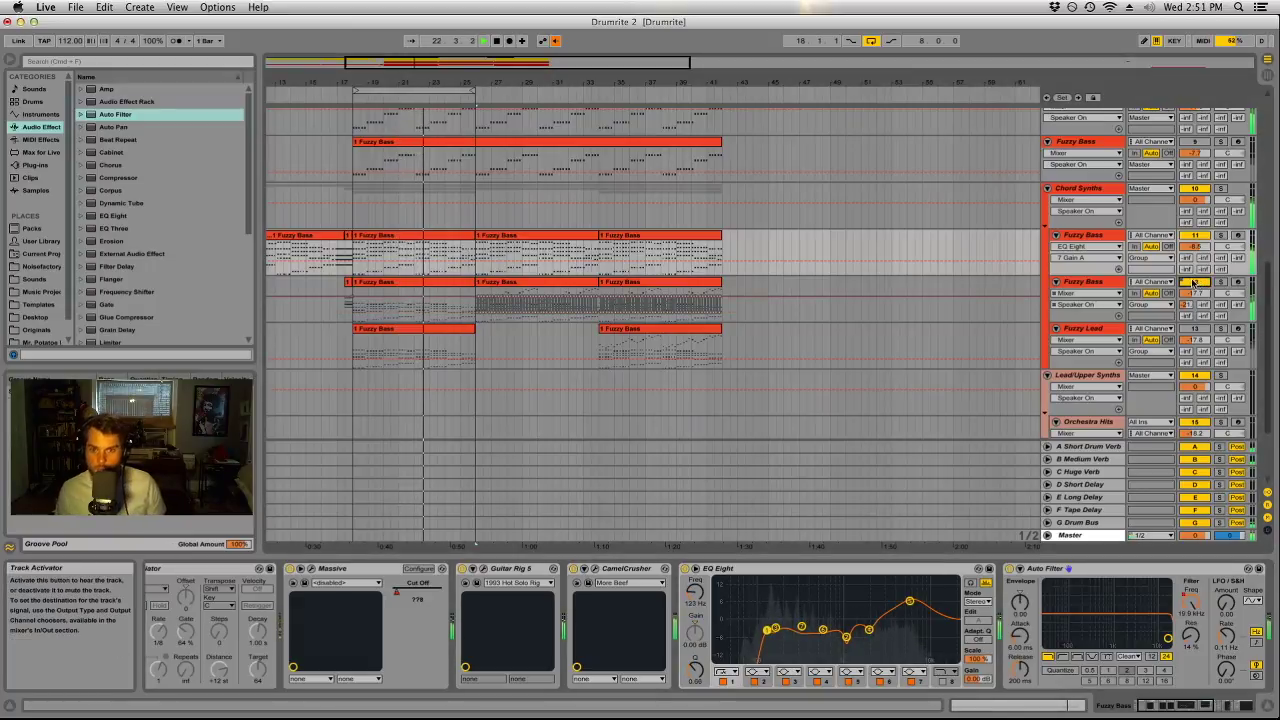
Set the second grouped Fuzzy Bass track's volume to about -16.7 dB and try an EQ Eight band 7 boost of about 5.3 dB at 3.17 kHz.
{"action": "left_click", "coordinate": [1195, 293]}
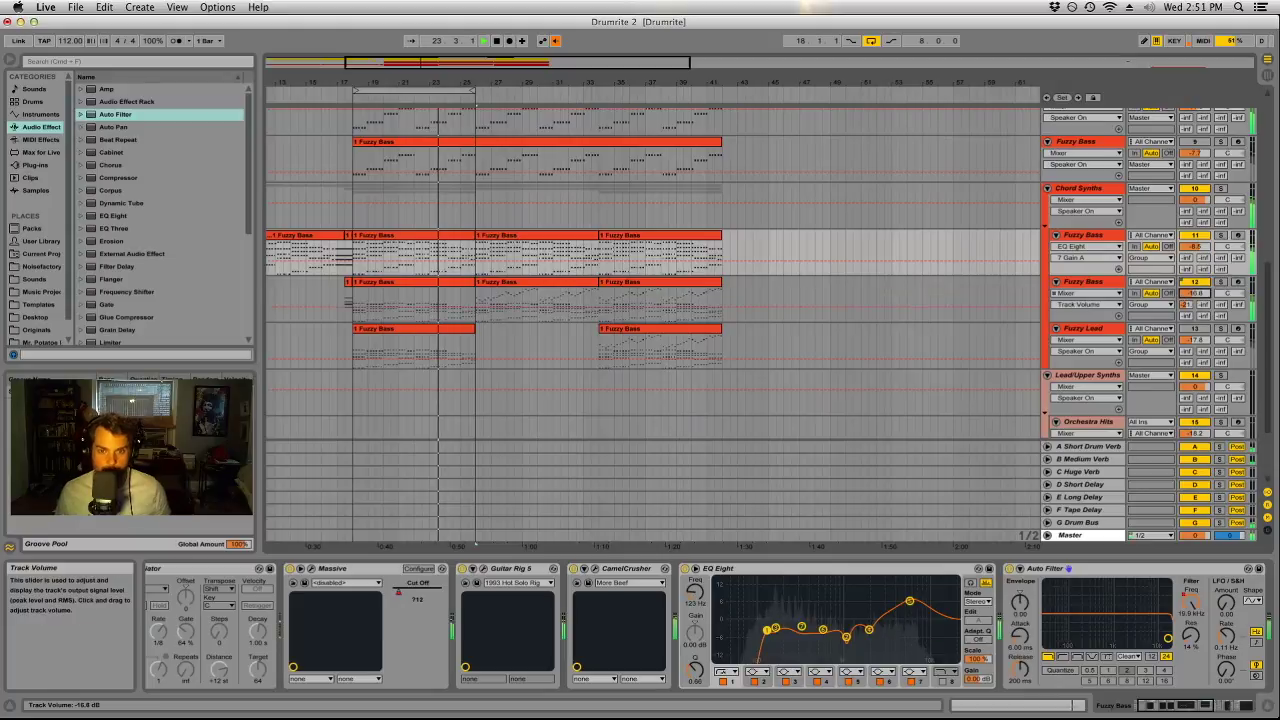
{"action": "left_click", "coordinate": [1095, 284]}
{"action": "left_click", "coordinate": [911, 681]}
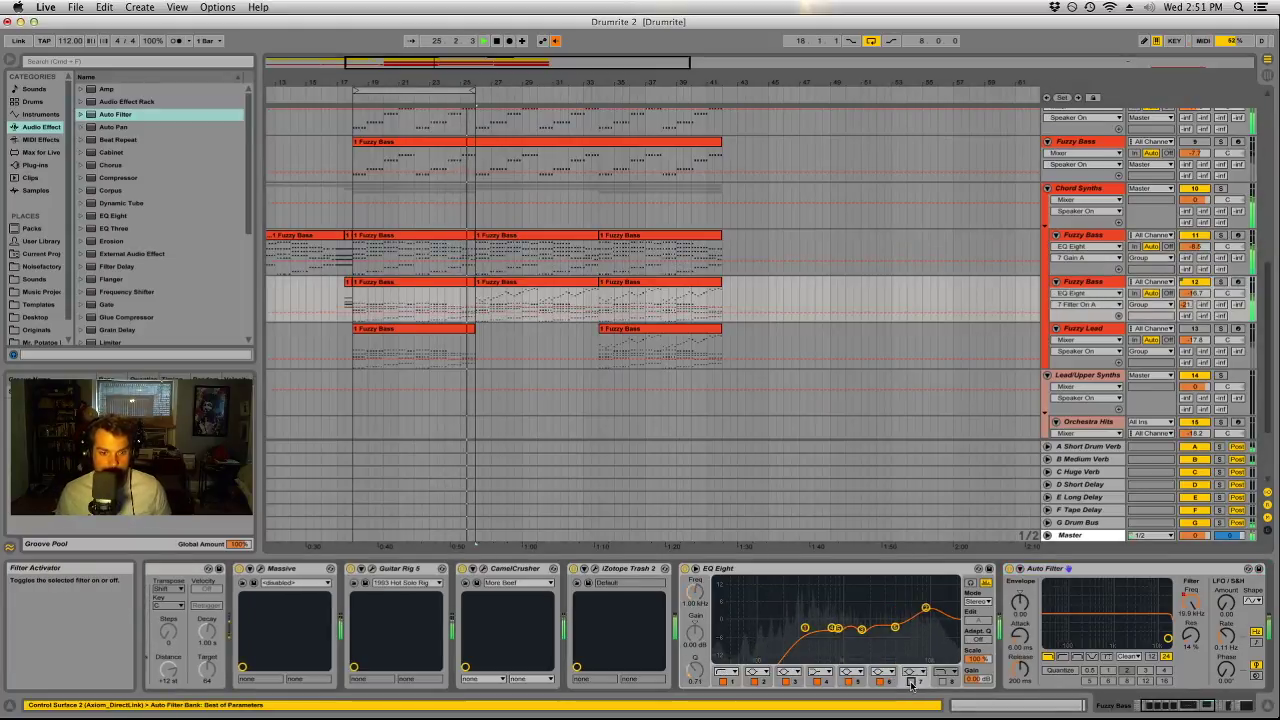
{"action": "left_click_drag", "start_coordinate": [843, 619], "coordinate": [883, 605]}
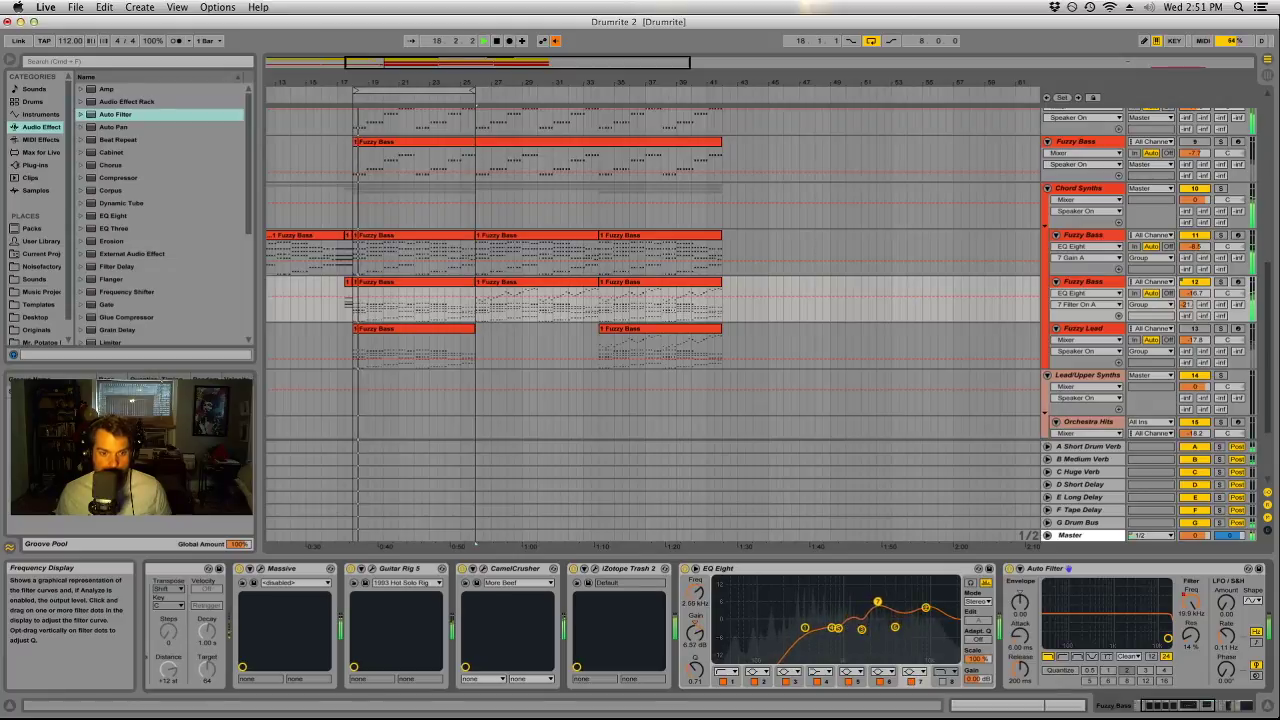
{"action": "mouse_move", "coordinate": [883, 605]}
{"action": "left_mouse_down"}
{"action": "mouse_move", "coordinate": [895, 597]}
{"action": "mouse_move", "coordinate": [886, 606]}
{"action": "left_mouse_up"}
{"action": "left_click", "coordinate": [910, 681]}
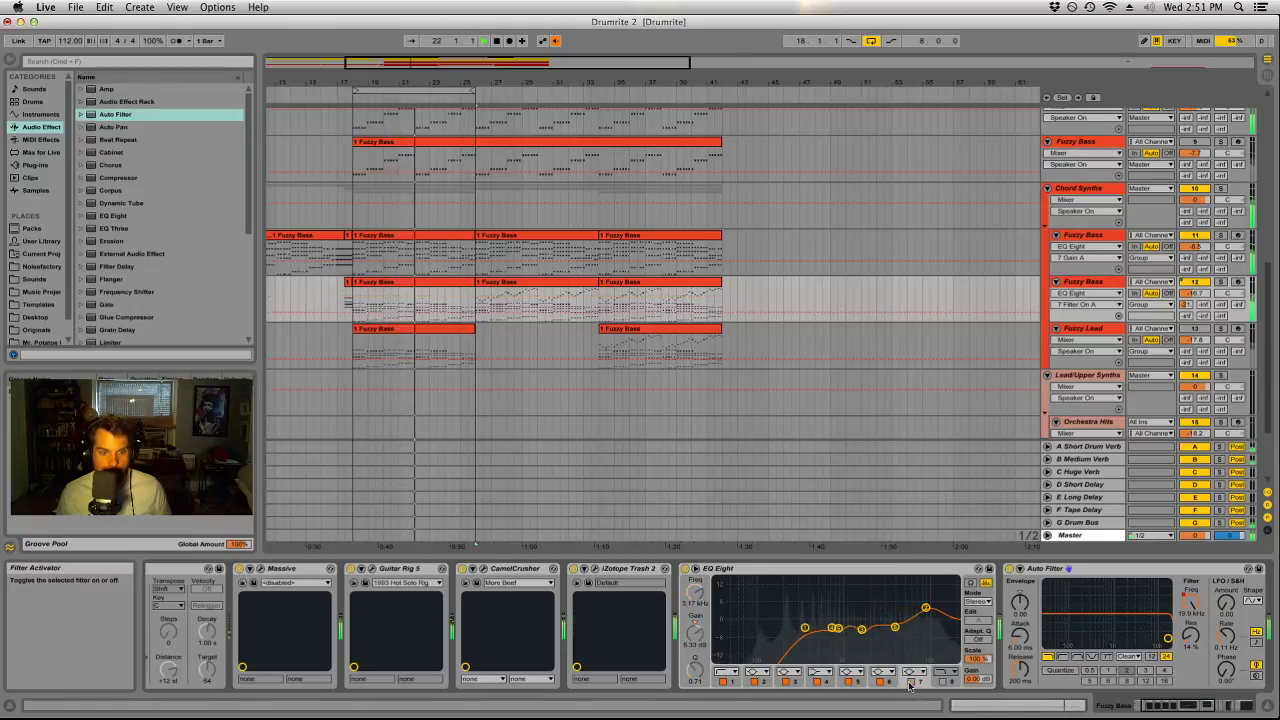
{"action": "left_click", "coordinate": [910, 681]}
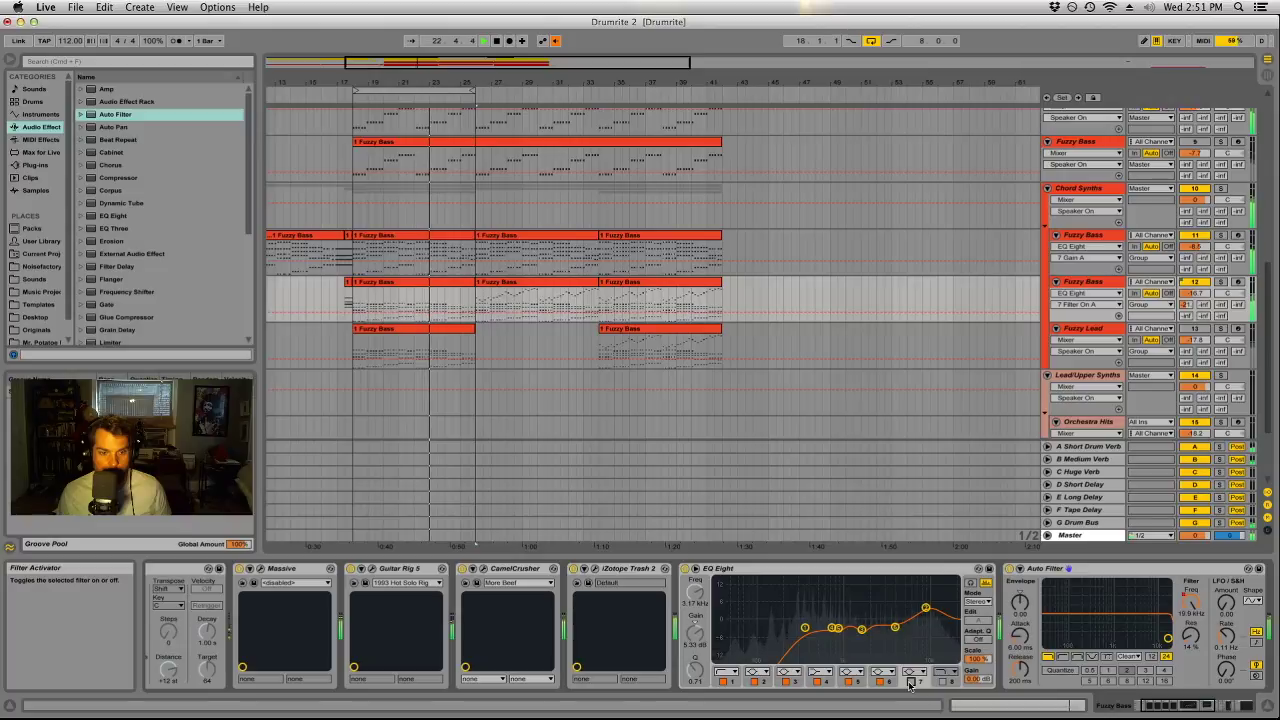
Activate the Fuzzy Lead track and, in its EQ Eight, enable band 6 and boost band 5 near 6.7 kHz.
{"action": "left_click", "coordinate": [1128, 330]}
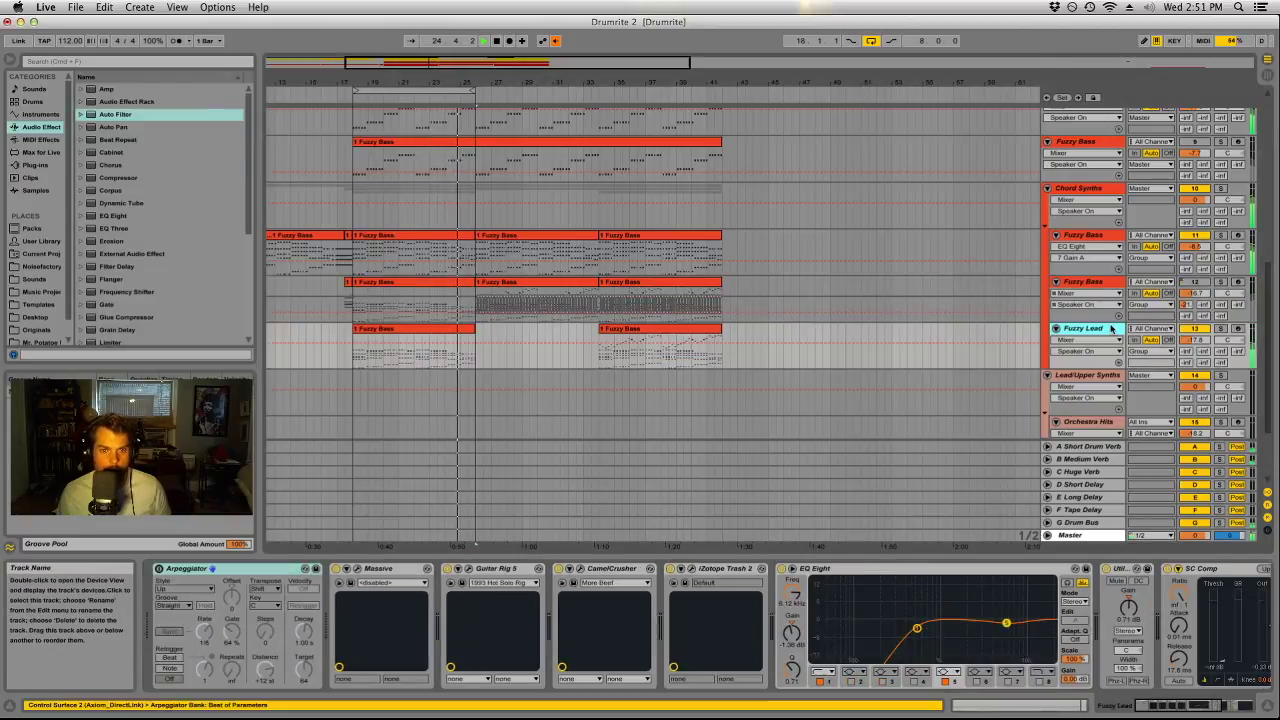
{"action": "left_click", "coordinate": [995, 648]}
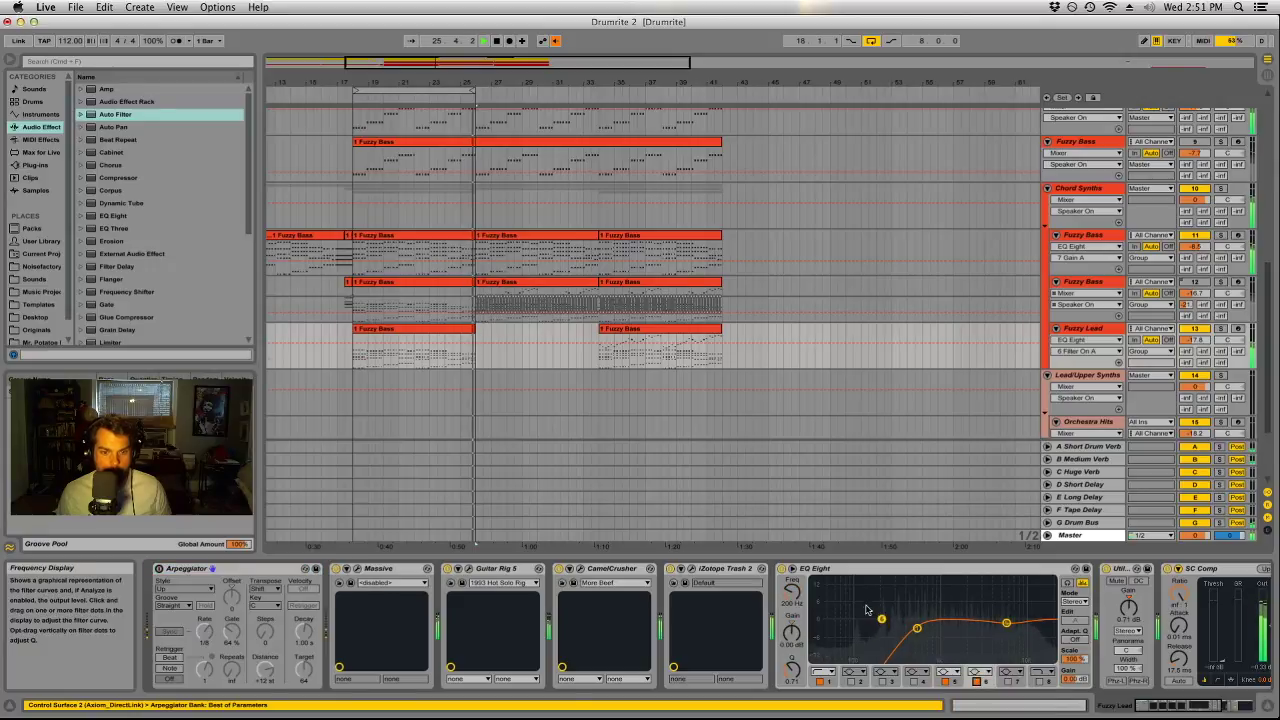
{"action": "left_click_drag", "start_coordinate": [984, 623], "coordinate": [1009, 610]}
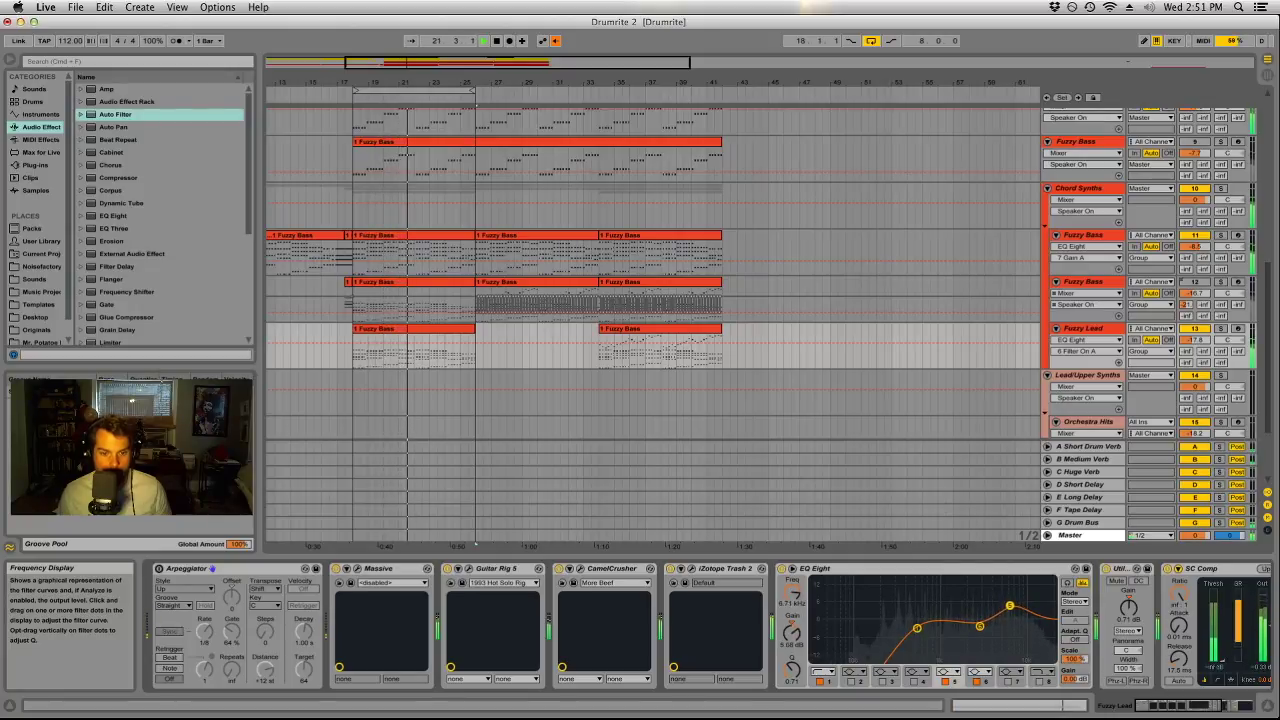
In Fuzzy Lead's EQ Eight, set band 4 to about -2.7 dB at 1.80 kHz and band 7 to about 2.4 dB at 1.14 kHz.
{"action": "left_click", "coordinate": [979, 626]}
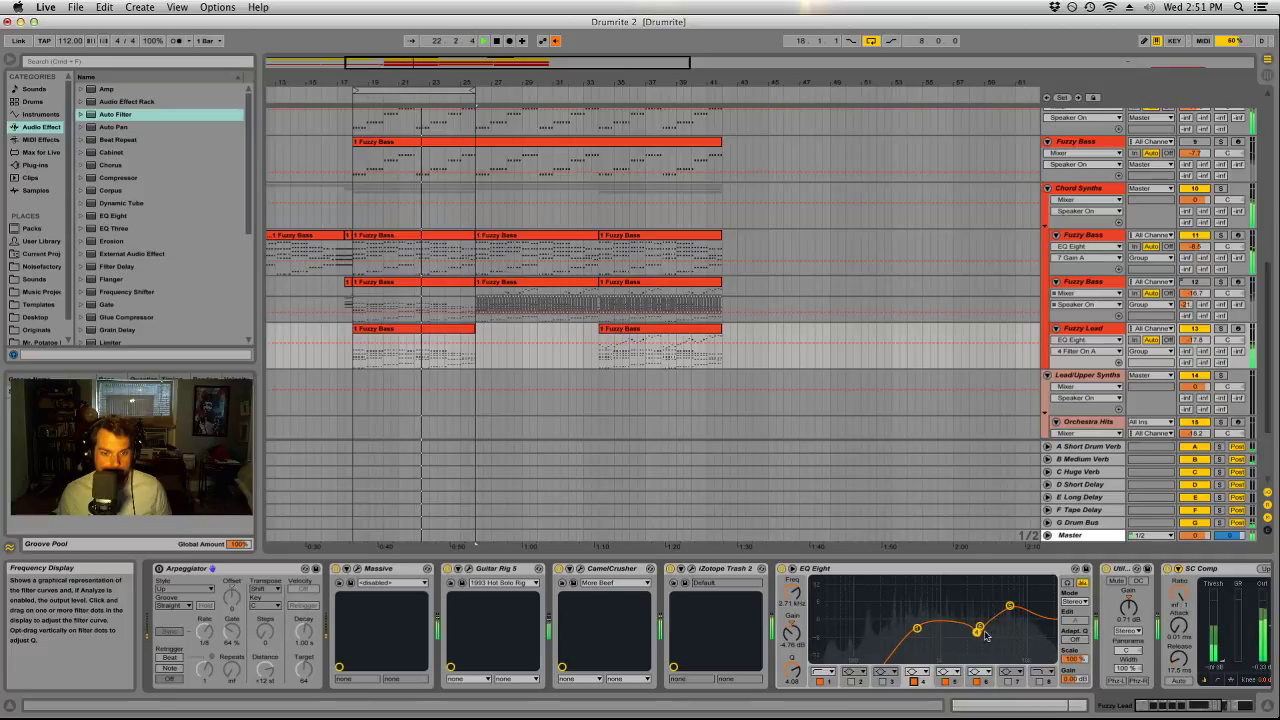
{"action": "left_click_drag", "start_coordinate": [917, 628], "coordinate": [964, 580]}
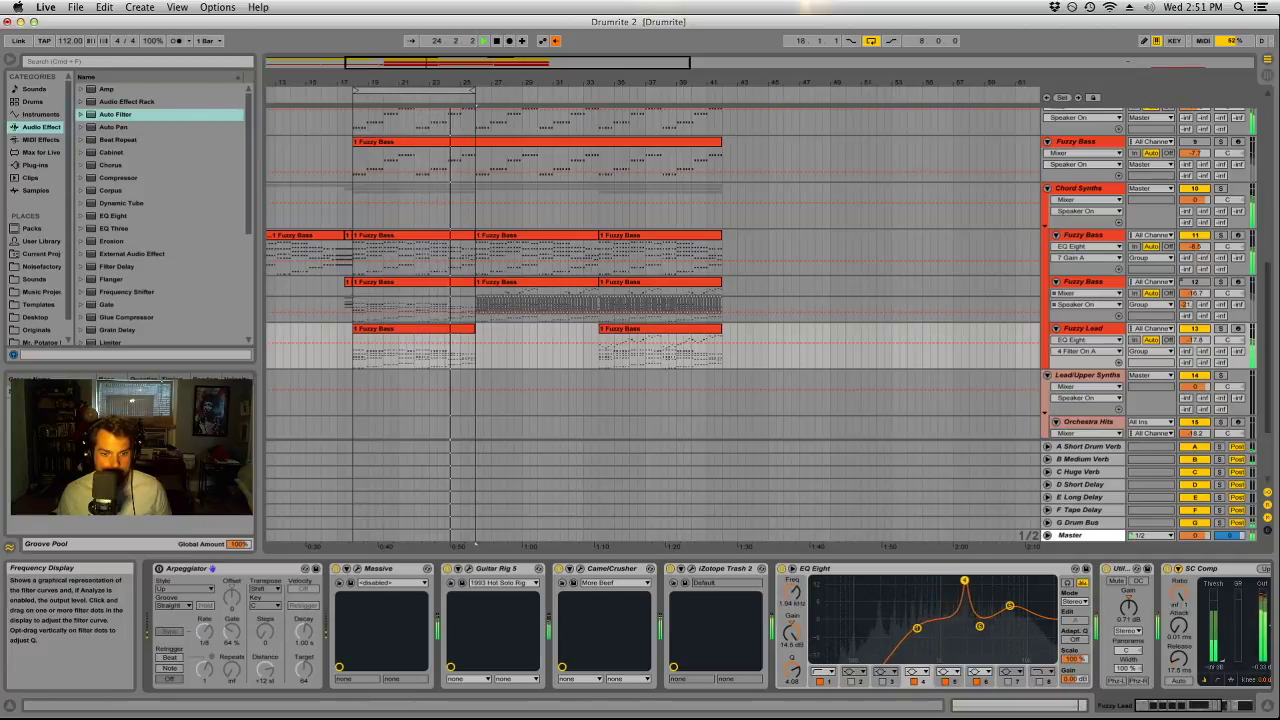
{"action": "left_click_drag", "start_coordinate": [964, 580], "coordinate": [963, 627]}
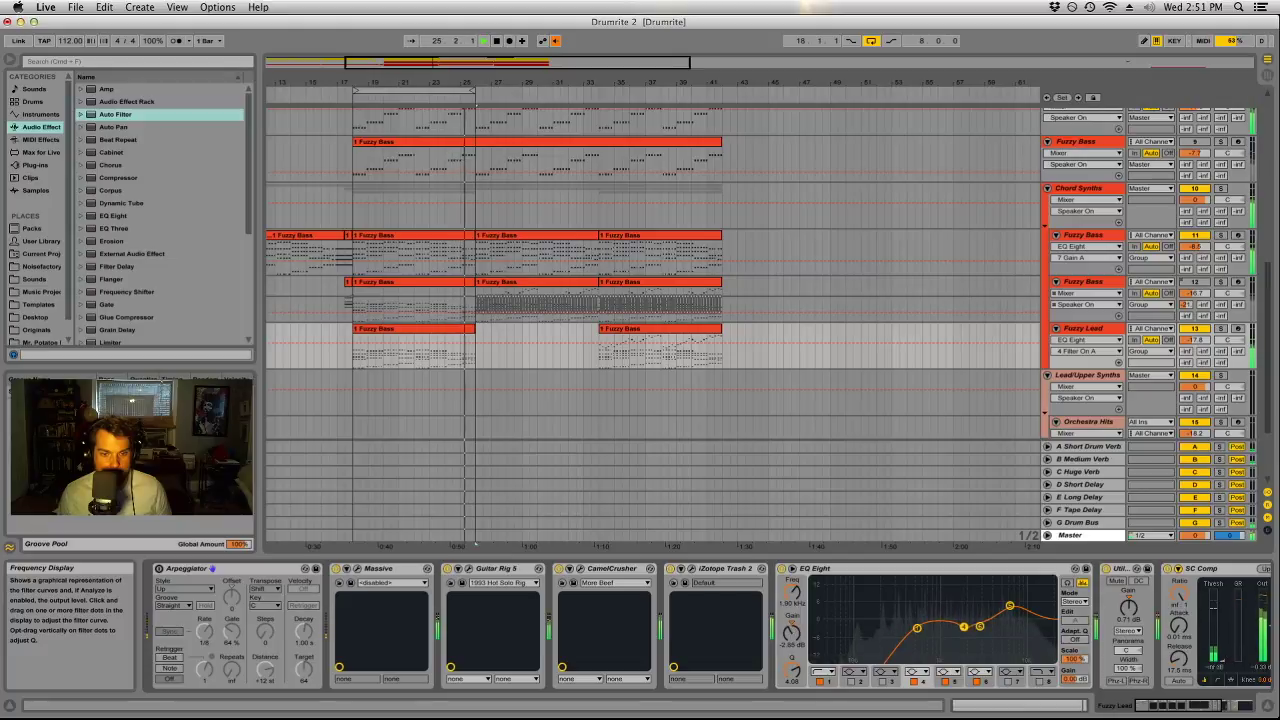
{"action": "left_click", "coordinate": [860, 681]}
{"action": "left_click_drag", "start_coordinate": [893, 594], "coordinate": [944, 613]}
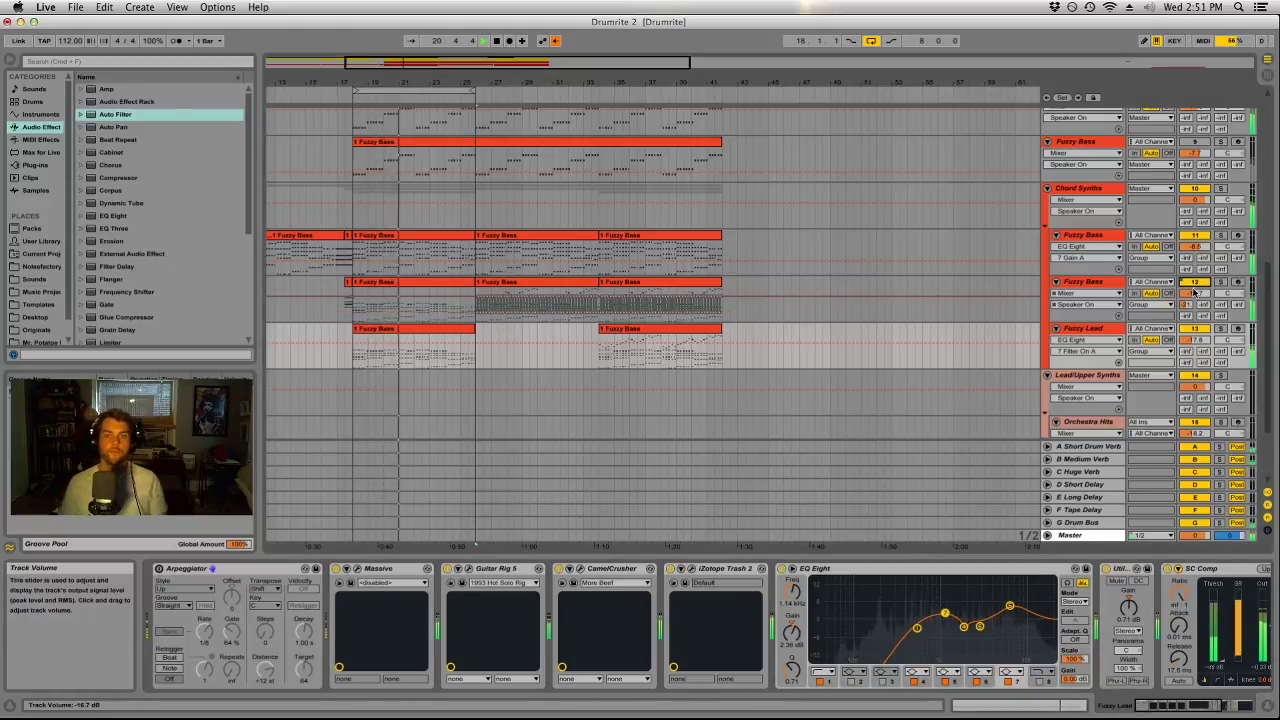
Stop playback and re-enable the overridden track automation.
{"action": "scroll", "coordinate": [875, 355], "scroll_direction": "up", "scroll_amount": 2}
{"action": "scroll", "coordinate": [870, 350], "scroll_direction": "up", "scroll_amount": 1}
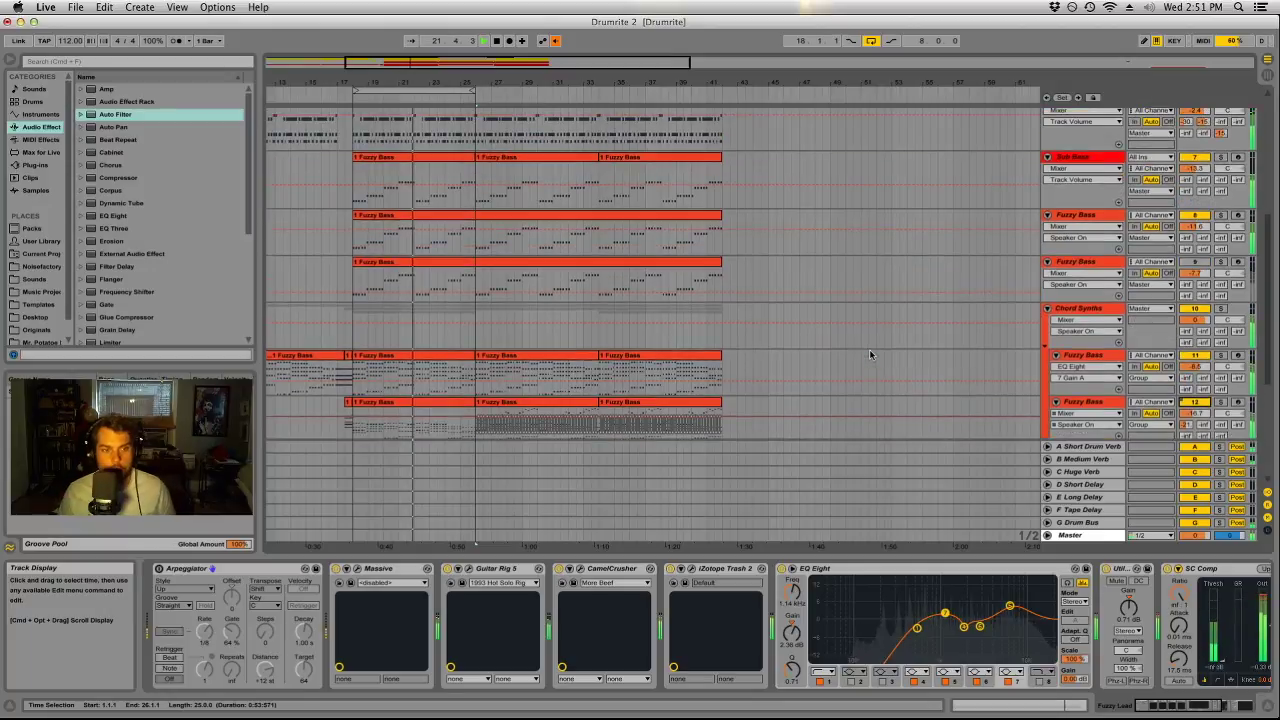
{"action": "key", "text": "space"}
{"action": "left_click", "coordinate": [556, 42]}
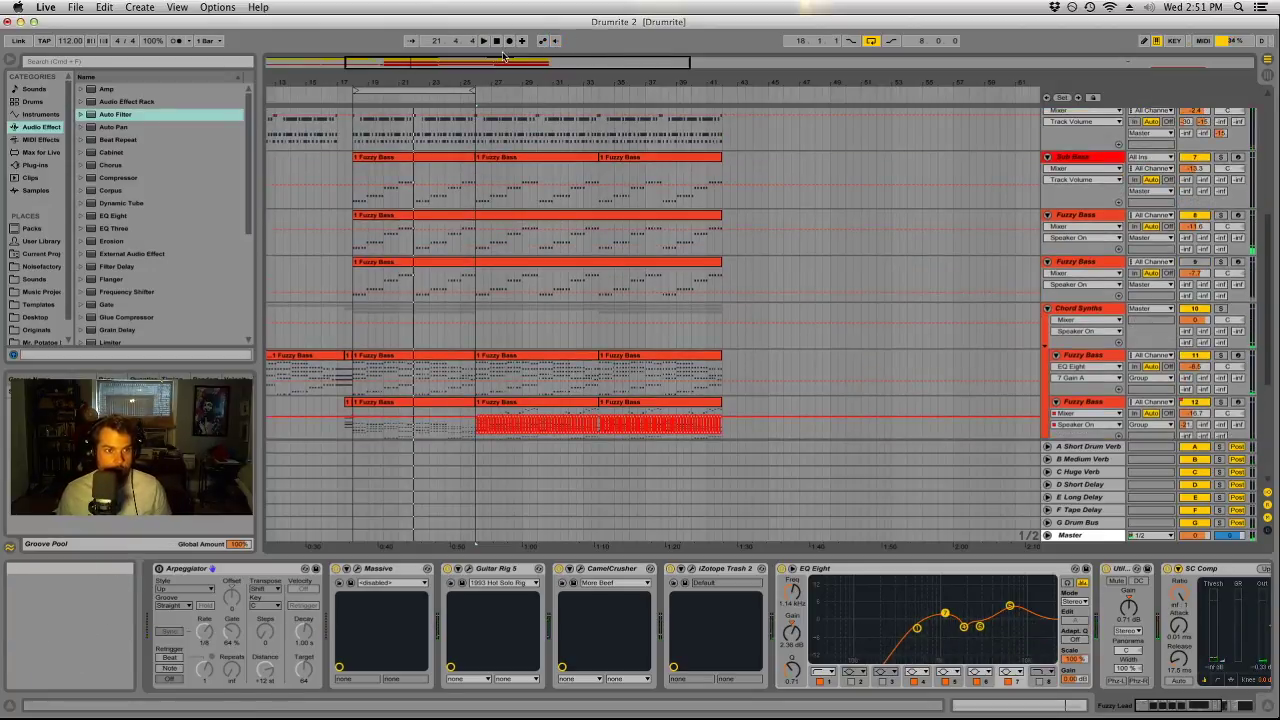
Add the Solid Bus Comp plug-in to the Chord Synths group.
{"action": "left_click", "coordinate": [1080, 314]}
{"action": "scroll", "coordinate": [193, 195], "scroll_direction": "down", "scroll_amount": 3}
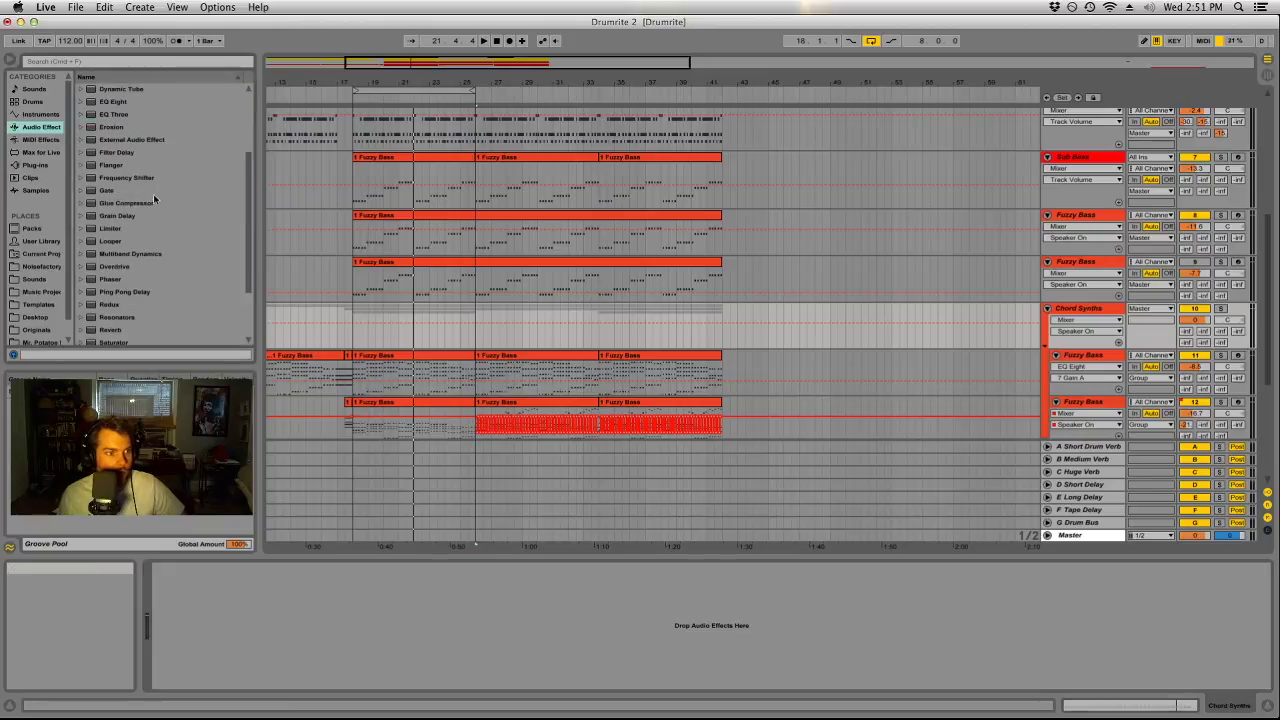
{"action": "left_click", "coordinate": [36, 165]}
{"action": "left_click", "coordinate": [82, 101]}
{"action": "scroll", "coordinate": [176, 200], "scroll_direction": "down", "scroll_amount": 5}
{"action": "scroll", "coordinate": [176, 201], "scroll_direction": "down", "scroll_amount": 6}
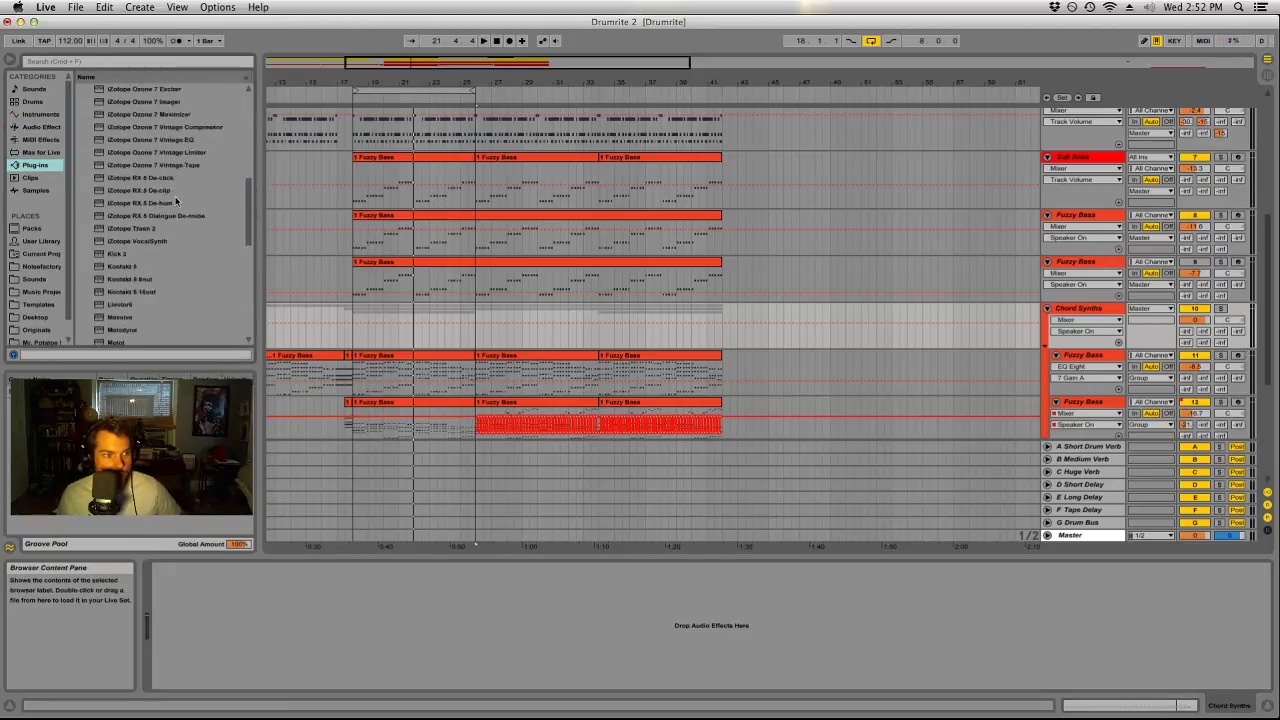
{"action": "scroll", "coordinate": [166, 204], "scroll_direction": "down", "scroll_amount": 2}
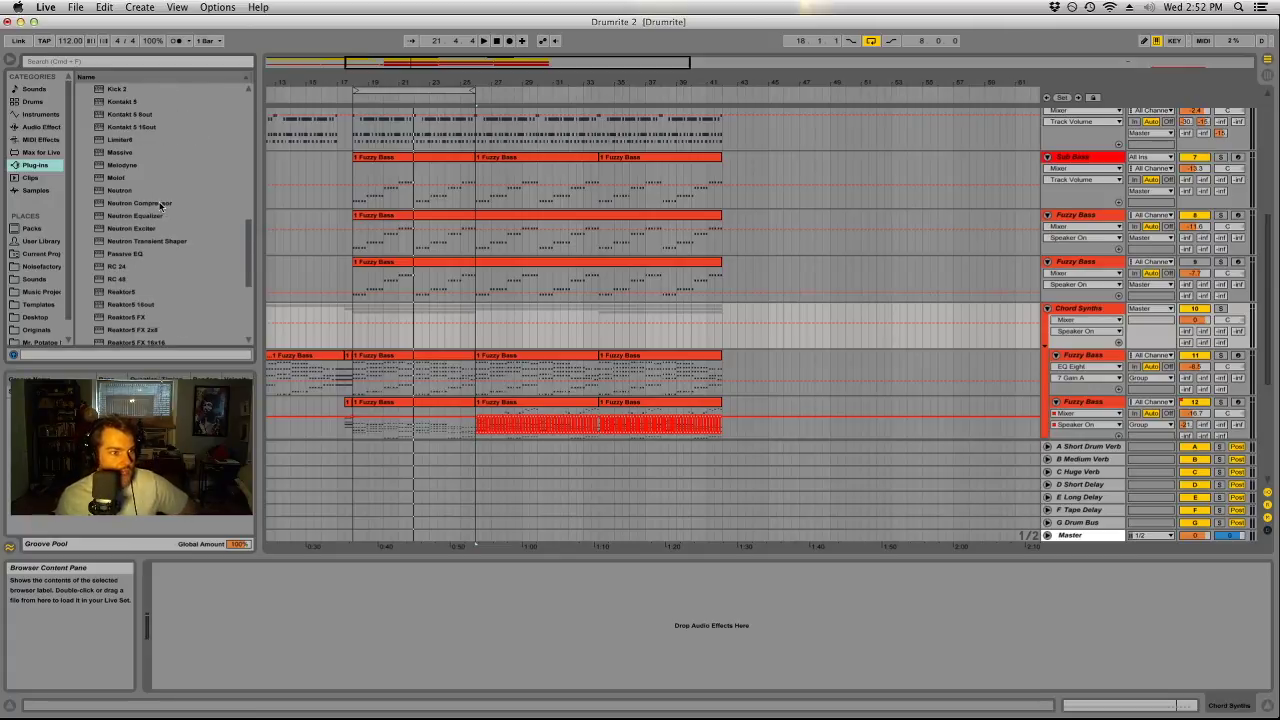
{"action": "scroll", "coordinate": [149, 240], "scroll_direction": "down", "scroll_amount": 5}
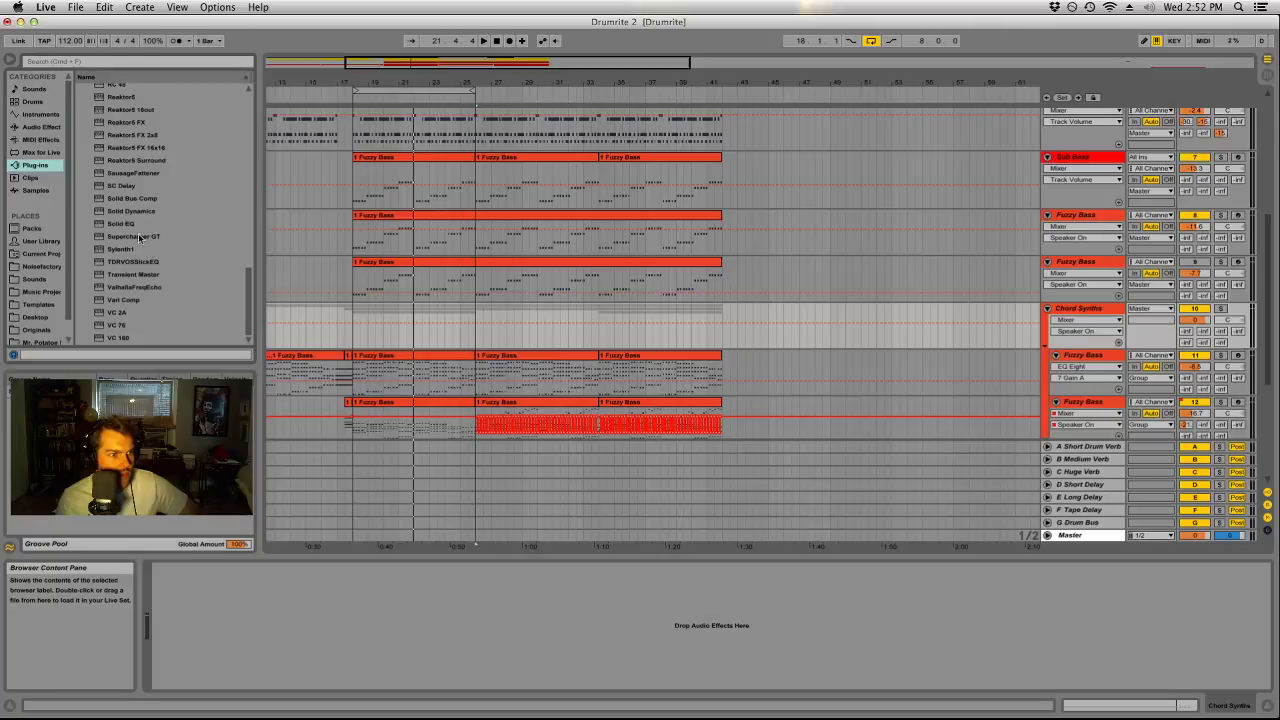
{"action": "left_click_drag", "start_coordinate": [132, 198], "coordinate": [352, 594]}
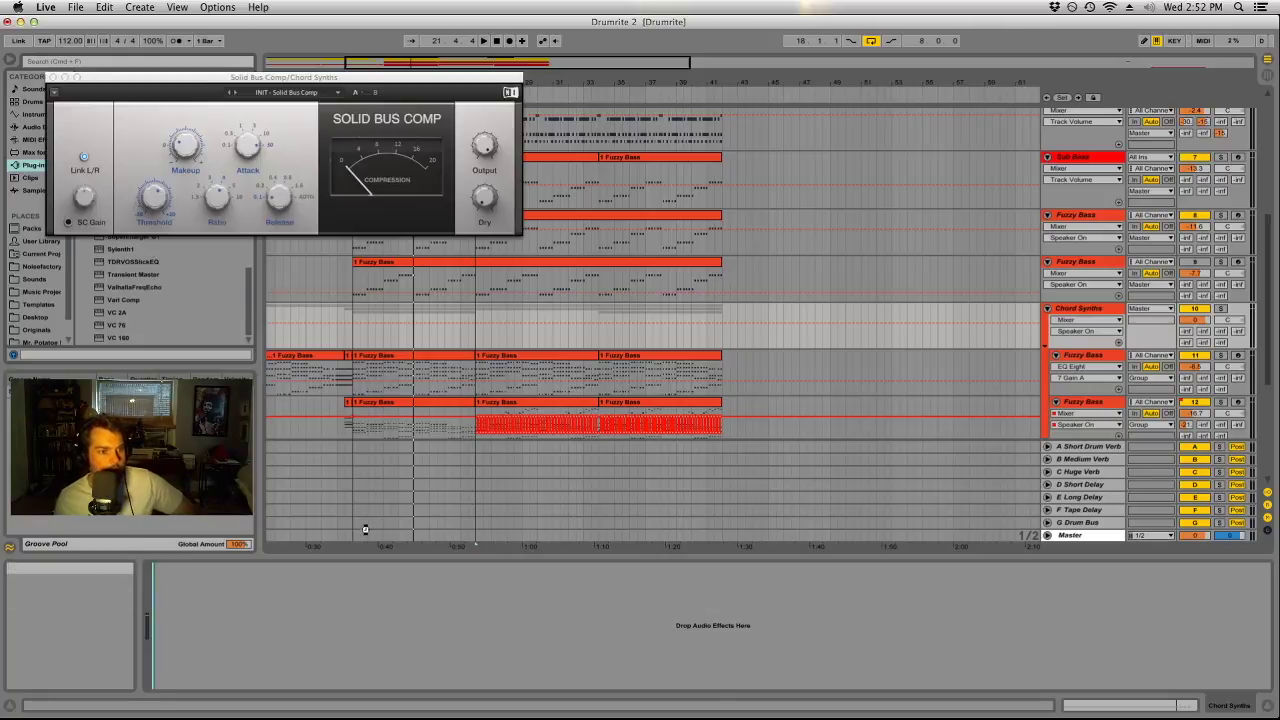
Play the mix from the Fuzzy Bass clip at bar 18 and compare Chord Synths with Solid Bus Comp on and bypassed.
{"action": "left_click", "coordinate": [250, 145]}
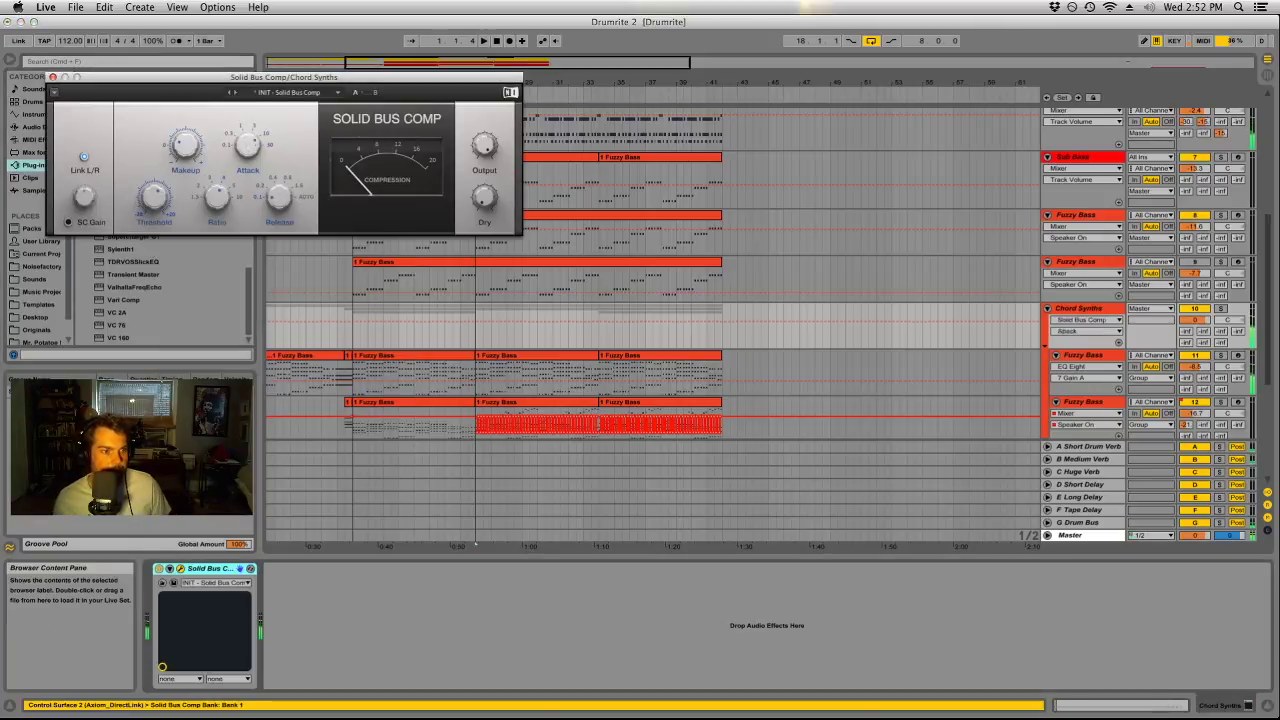
{"action": "key", "text": "space"}
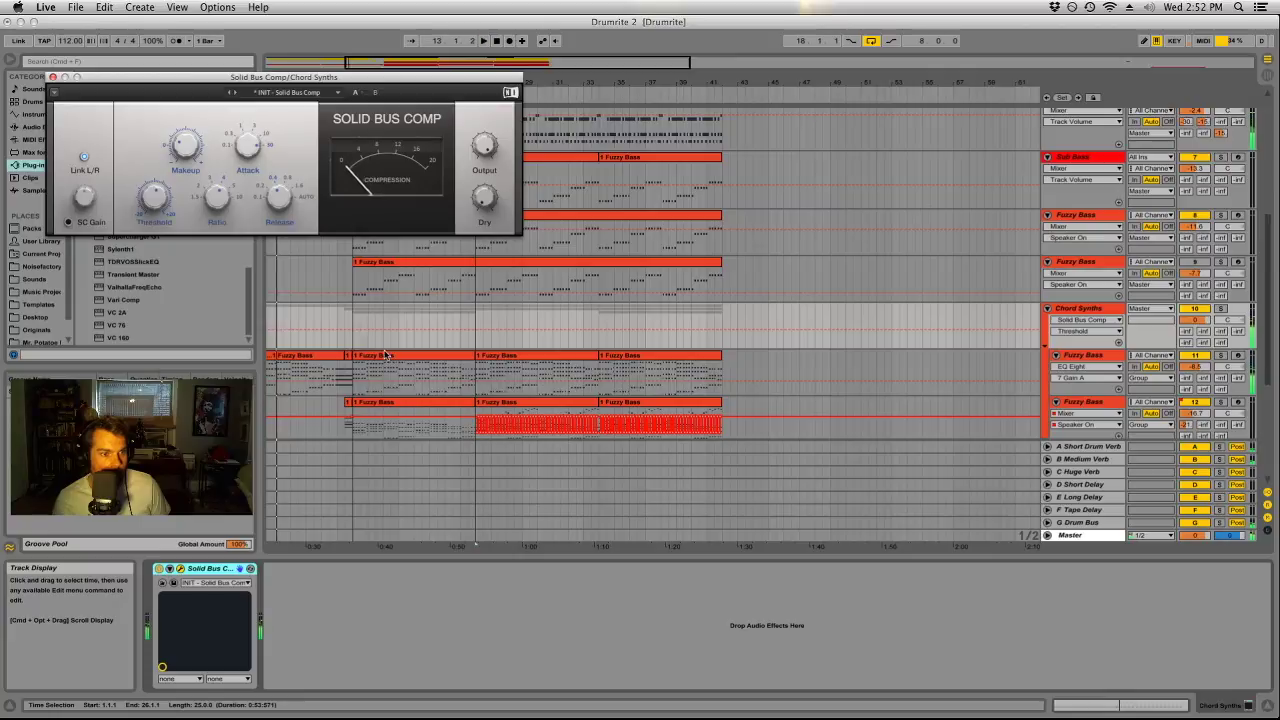
{"action": "left_click_drag", "start_coordinate": [354, 375], "coordinate": [474, 378]}
{"action": "left_click", "coordinate": [372, 312]}
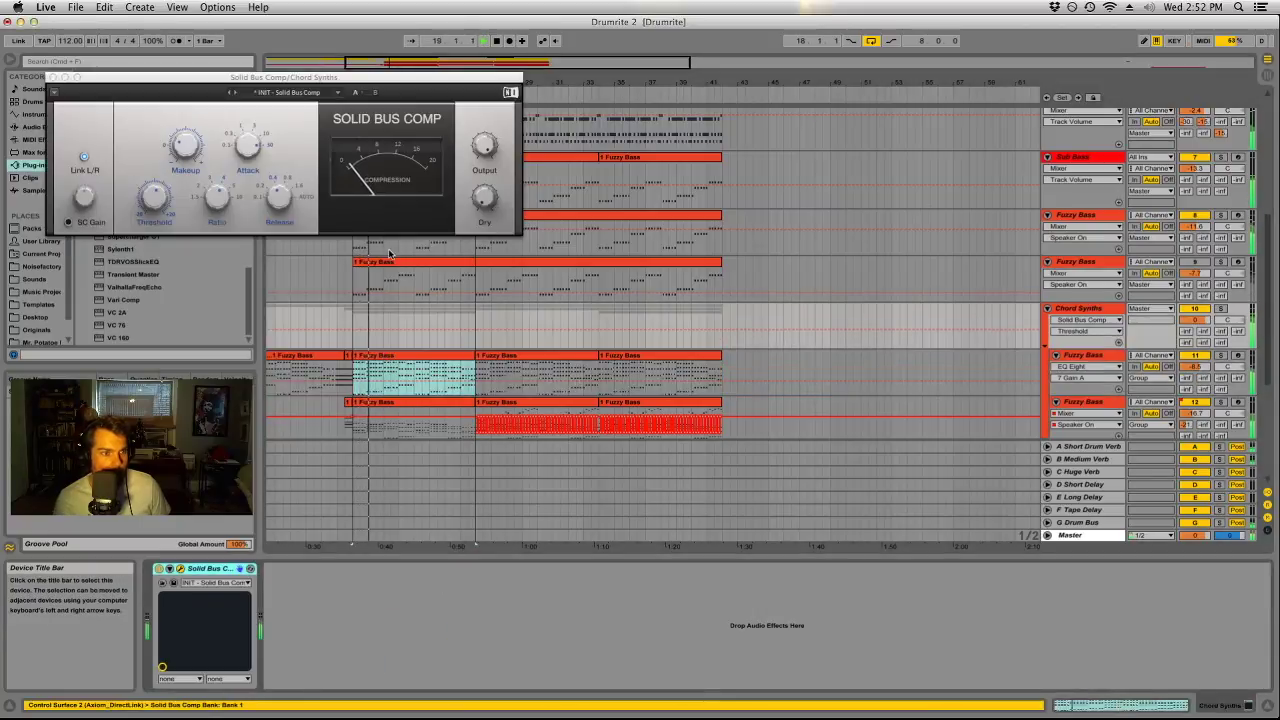
{"action": "left_click", "coordinate": [158, 568]}
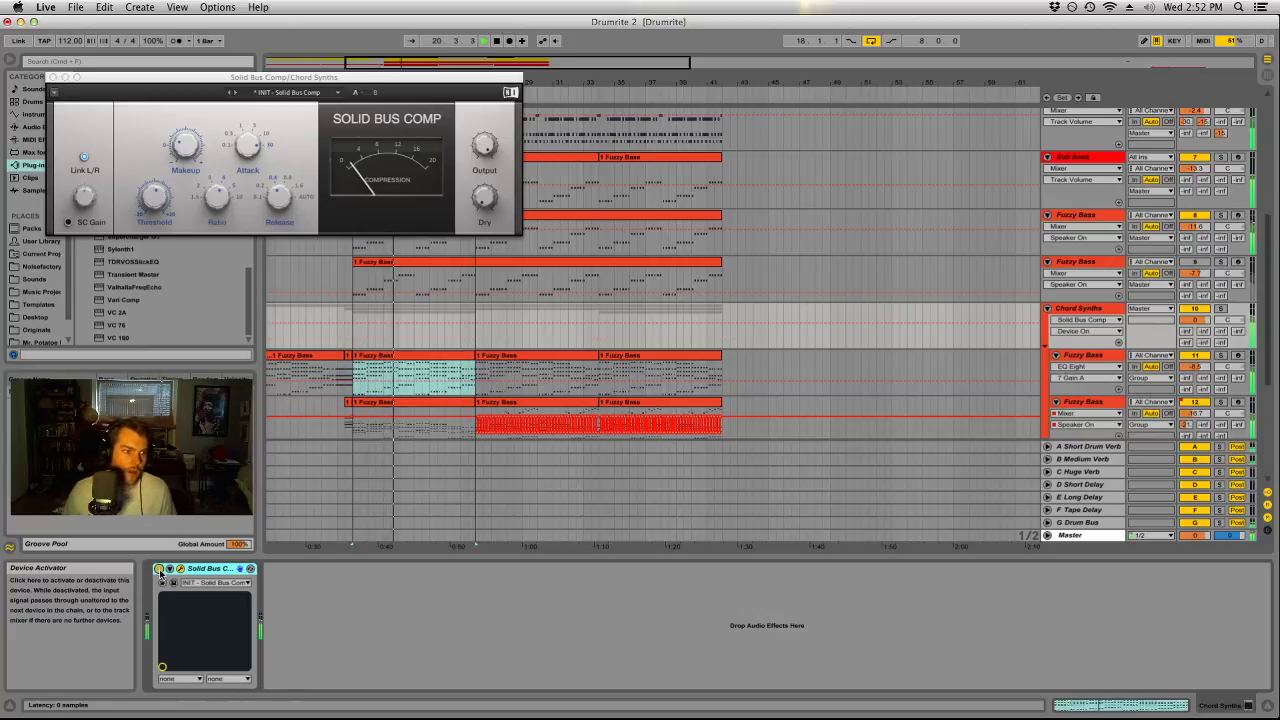
In Fuzzy Lead's EQ Eight, set band 6 to about -5.1 dB at 2.74 kHz and move band 1 up to about 800 Hz.
{"action": "scroll", "coordinate": [1203, 358], "scroll_direction": "down", "scroll_amount": 3}
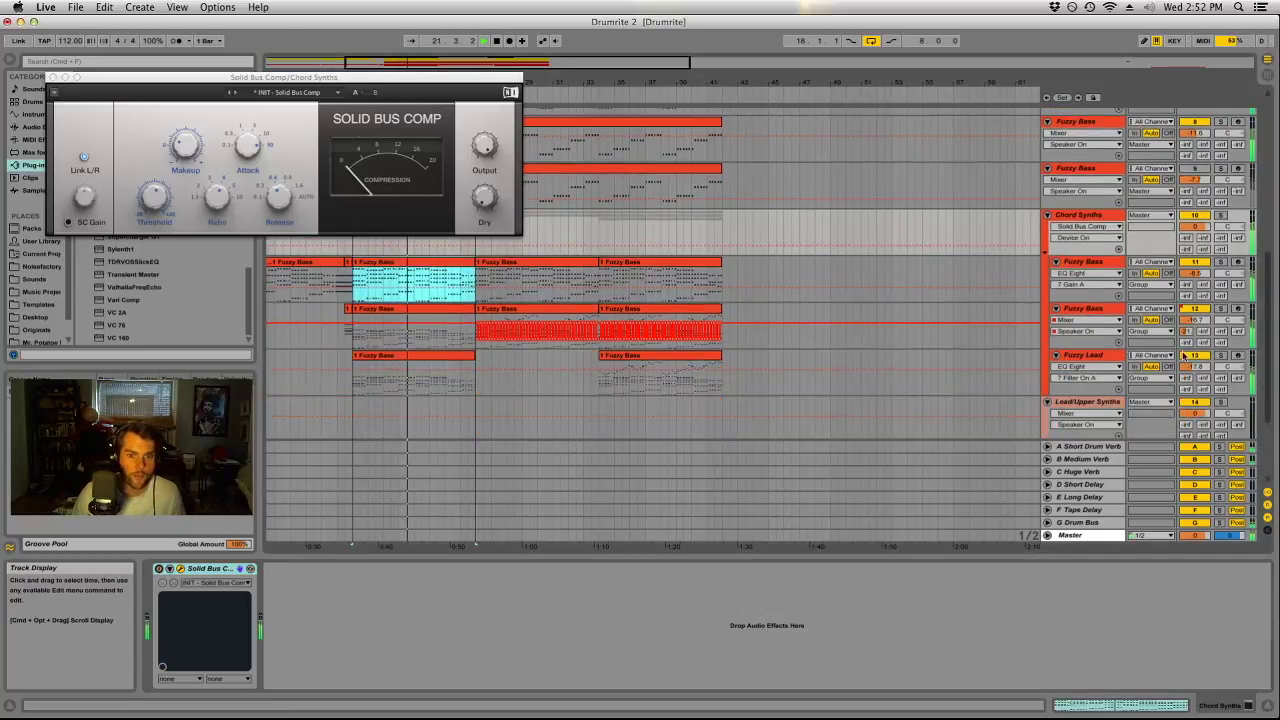
{"action": "left_click", "coordinate": [1203, 358]}
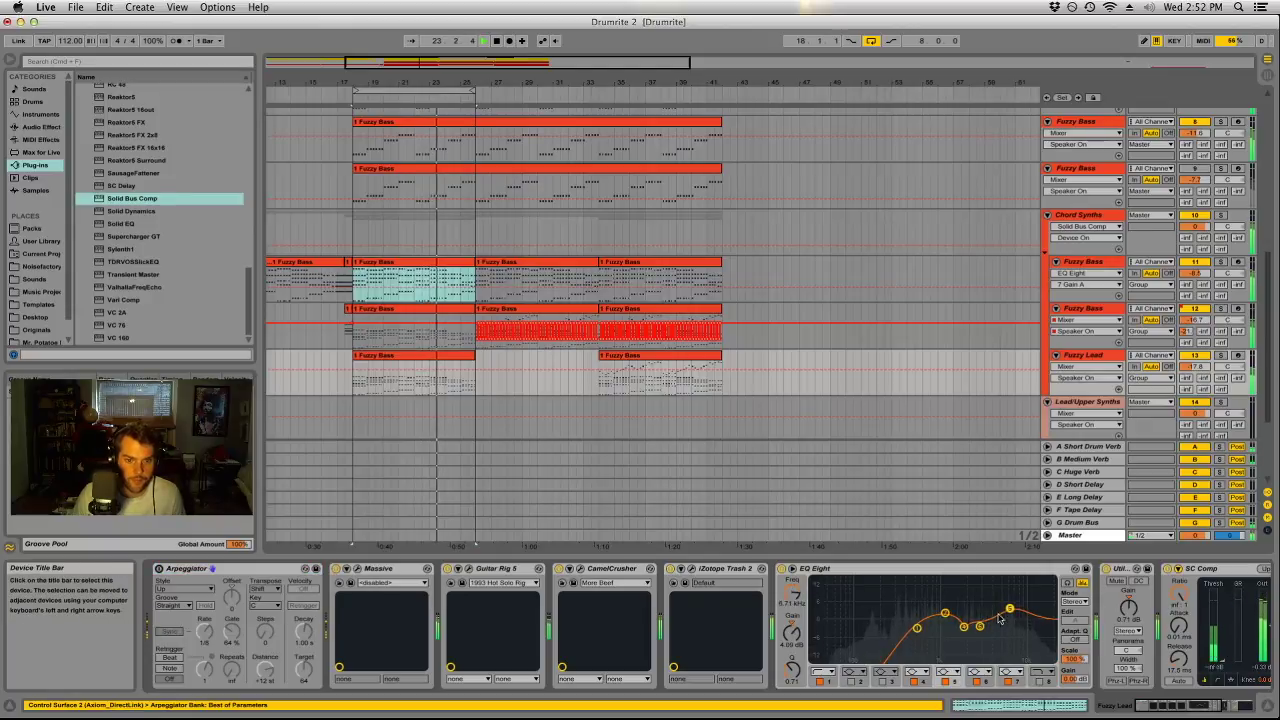
{"action": "mouse_move", "coordinate": [979, 626]}
{"action": "left_mouse_down"}
{"action": "mouse_move", "coordinate": [962, 580]}
{"action": "mouse_move", "coordinate": [992, 579]}
{"action": "mouse_move", "coordinate": [963, 580]}
{"action": "mouse_move", "coordinate": [977, 632]}
{"action": "left_mouse_up"}
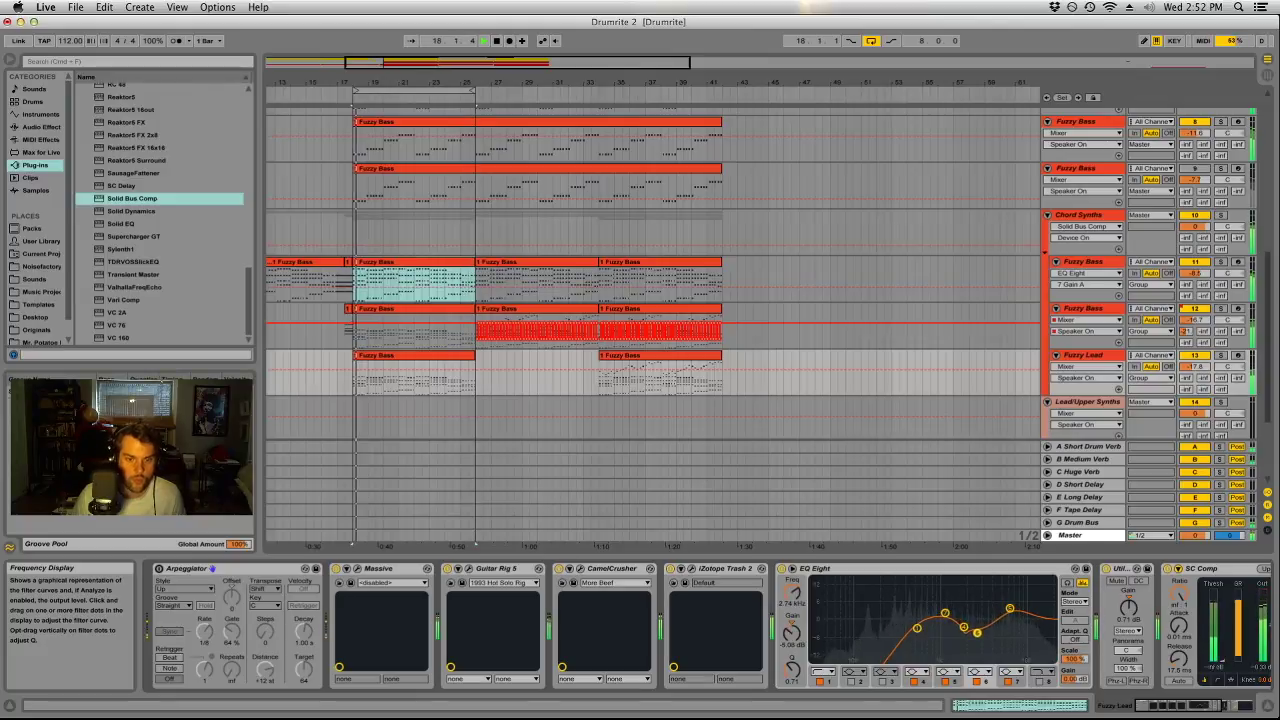
{"action": "left_click_drag", "start_coordinate": [917, 627], "coordinate": [933, 625]}
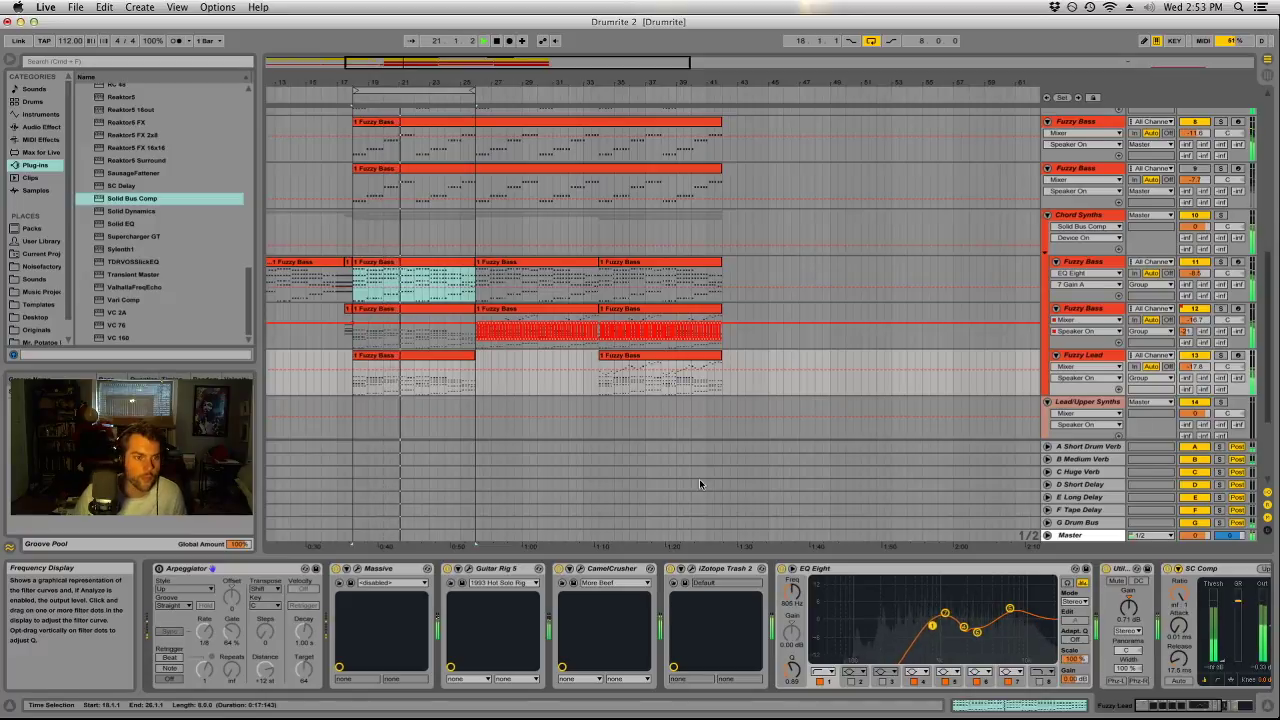
Fine-tune Solid Bus Comp's threshold on Chord Synths during playback for light compression, and close its window.
{"action": "left_click", "coordinate": [1078, 214]}
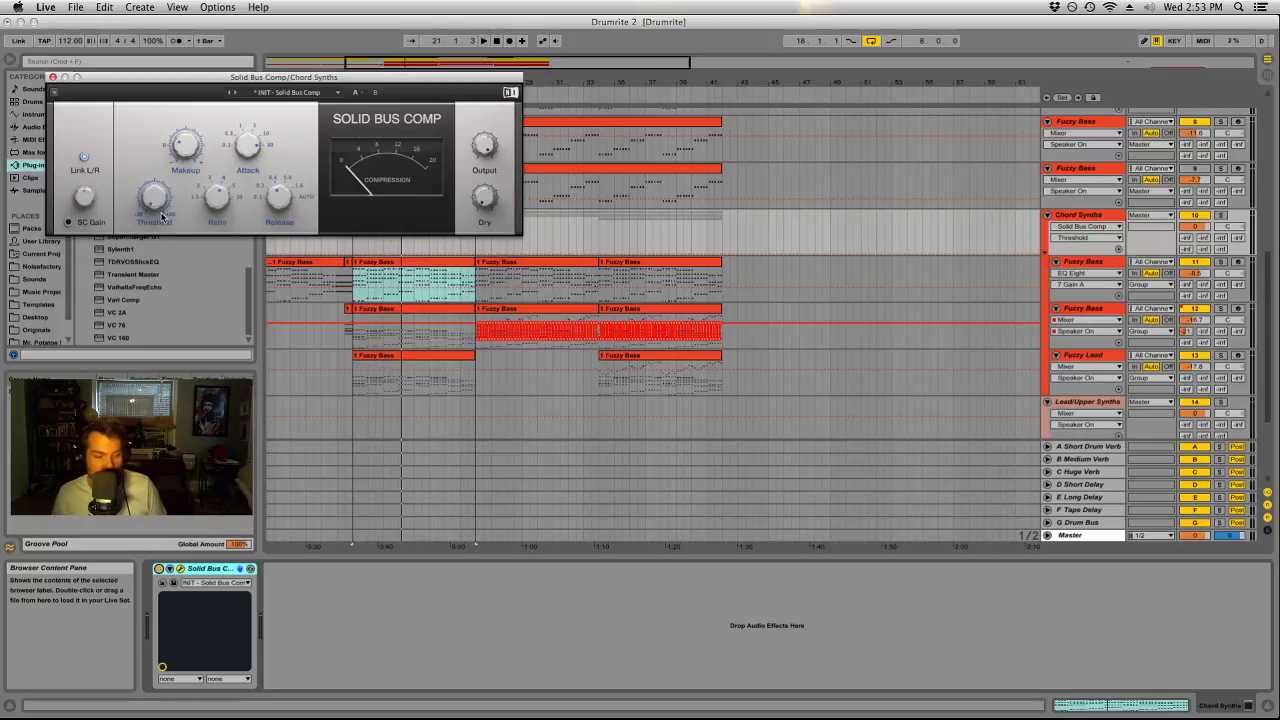
{"action": "left_click_drag", "start_coordinate": [141, 200], "coordinate": [141, 180]}
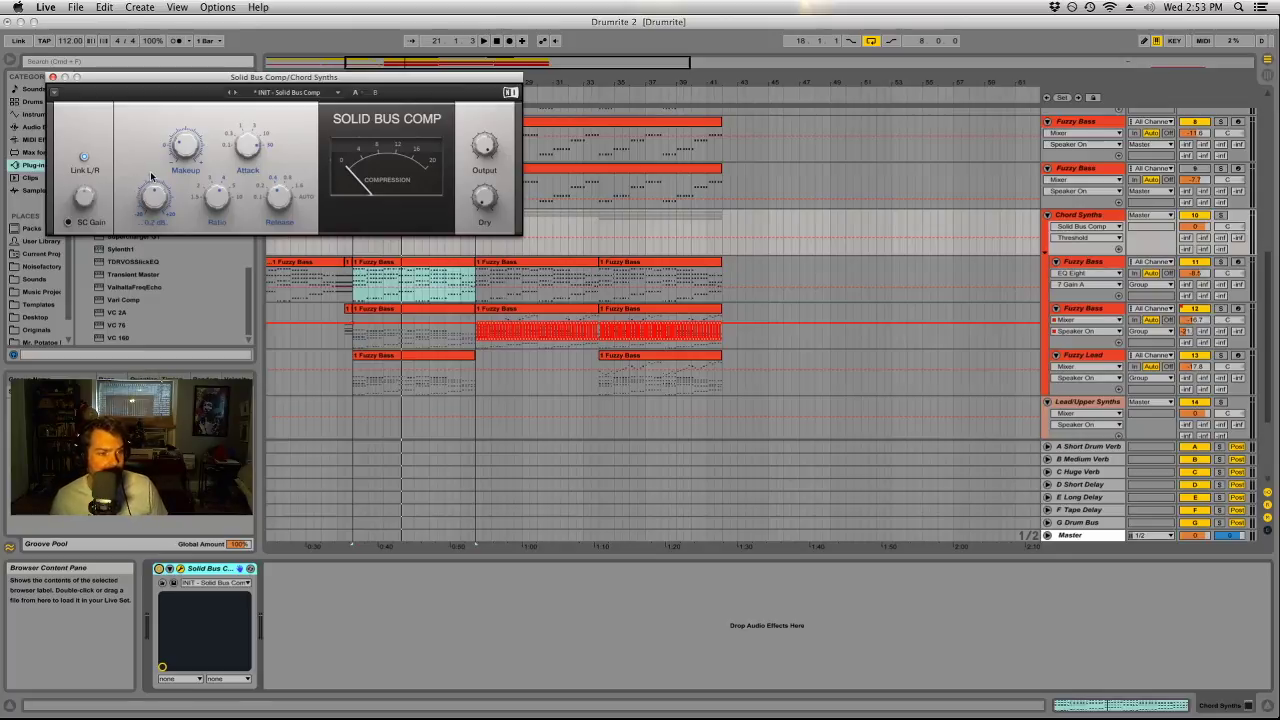
{"action": "key", "text": "space"}
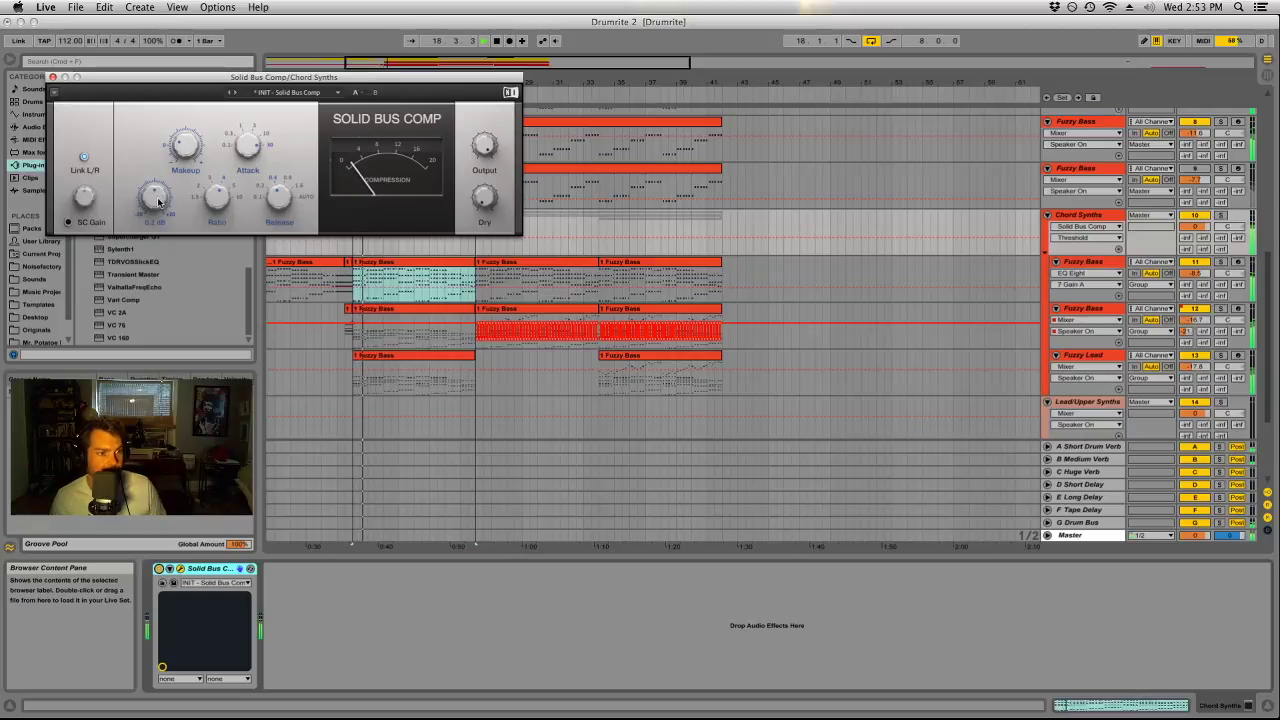
{"action": "left_click_drag", "start_coordinate": [155, 197], "coordinate": [158, 199]}
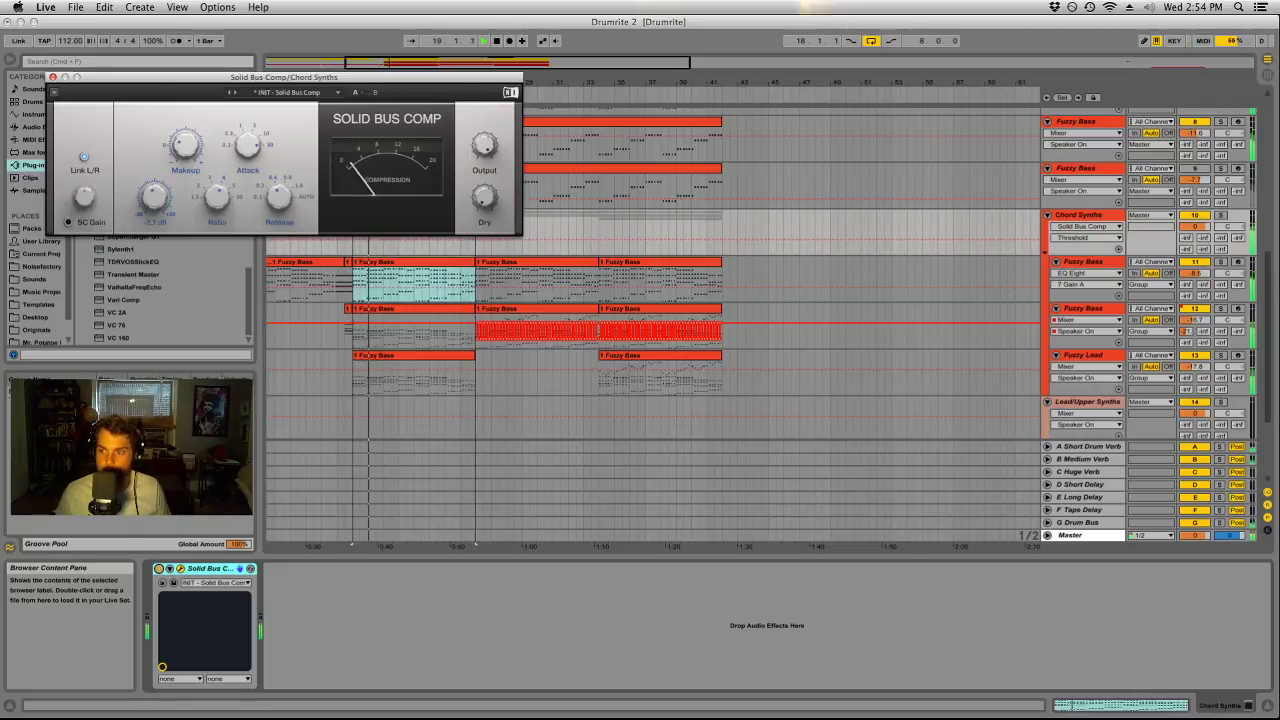
{"action": "left_click_drag", "start_coordinate": [153, 197], "coordinate": [154, 204]}
{"action": "left_click", "coordinate": [53, 76]}
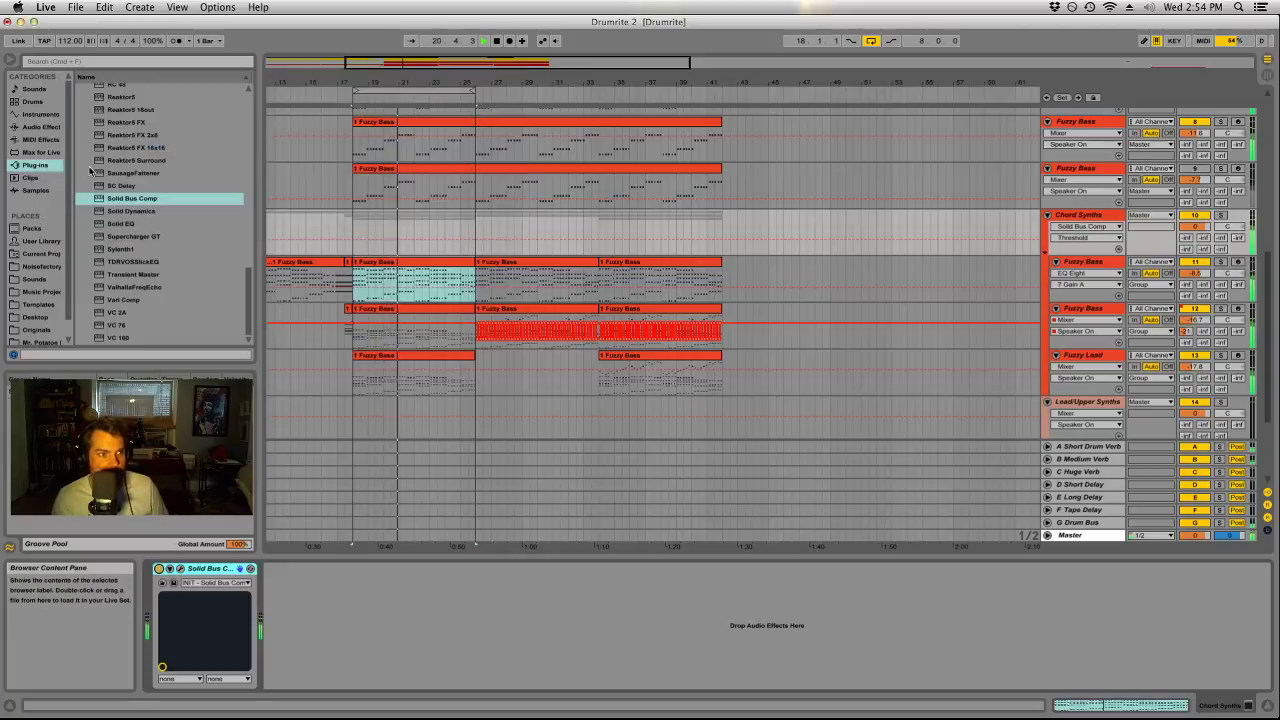
Add Solid EQ after Solid Bus Comp on Chord Synths and boost the HMF band about 4.2 dB near 4.1 kHz.
{"action": "left_click_drag", "start_coordinate": [113, 223], "coordinate": [331, 597]}
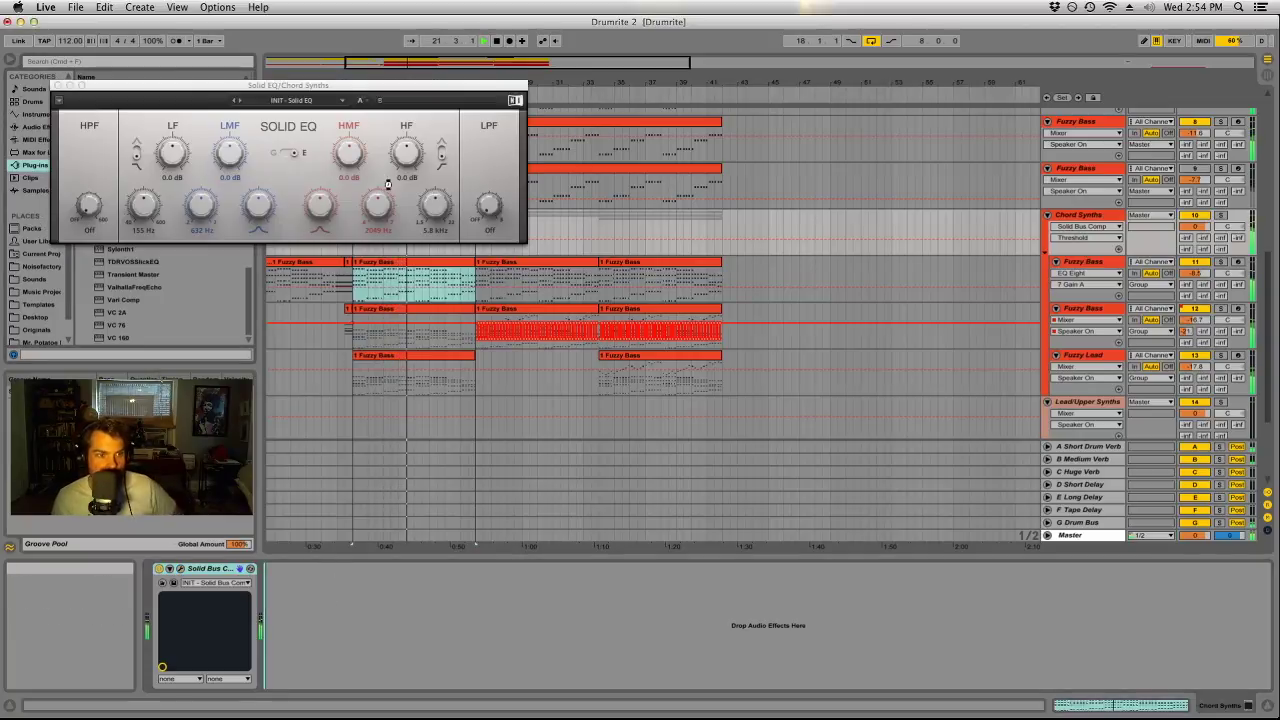
{"action": "left_click_drag", "start_coordinate": [358, 160], "coordinate": [358, 130]}
{"action": "left_click_drag", "start_coordinate": [377, 205], "coordinate": [377, 203]}
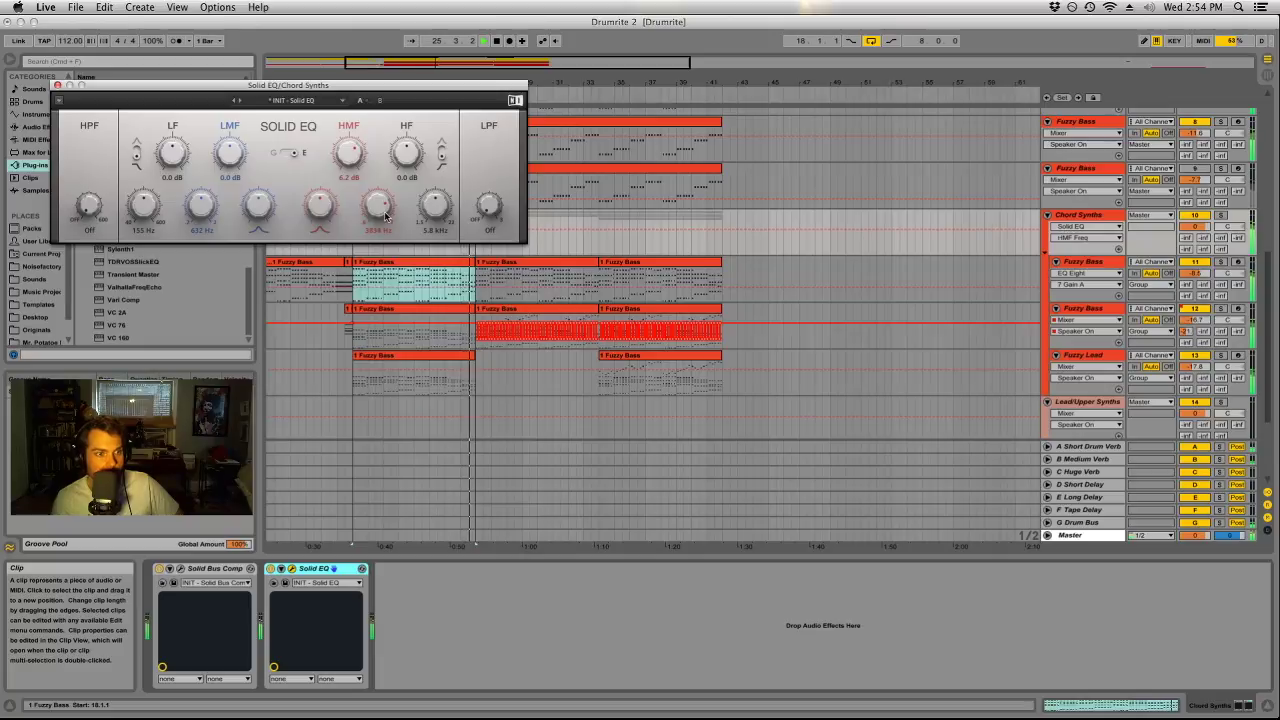
{"action": "left_click_drag", "start_coordinate": [377, 205], "coordinate": [377, 197]}
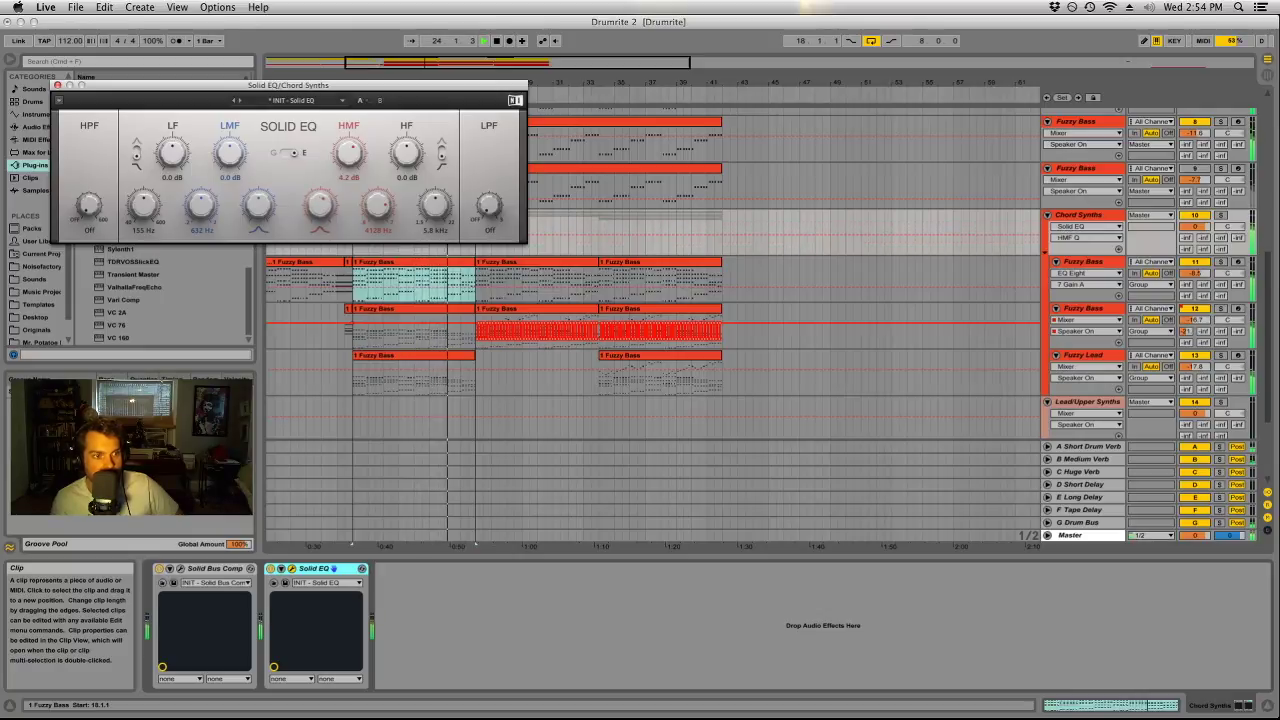
In Chord Synths' Solid EQ, set the LMF band to about -0.9 dB near 710 Hz and close the plug-in window.
{"action": "left_click_drag", "start_coordinate": [238, 158], "coordinate": [238, 100]}
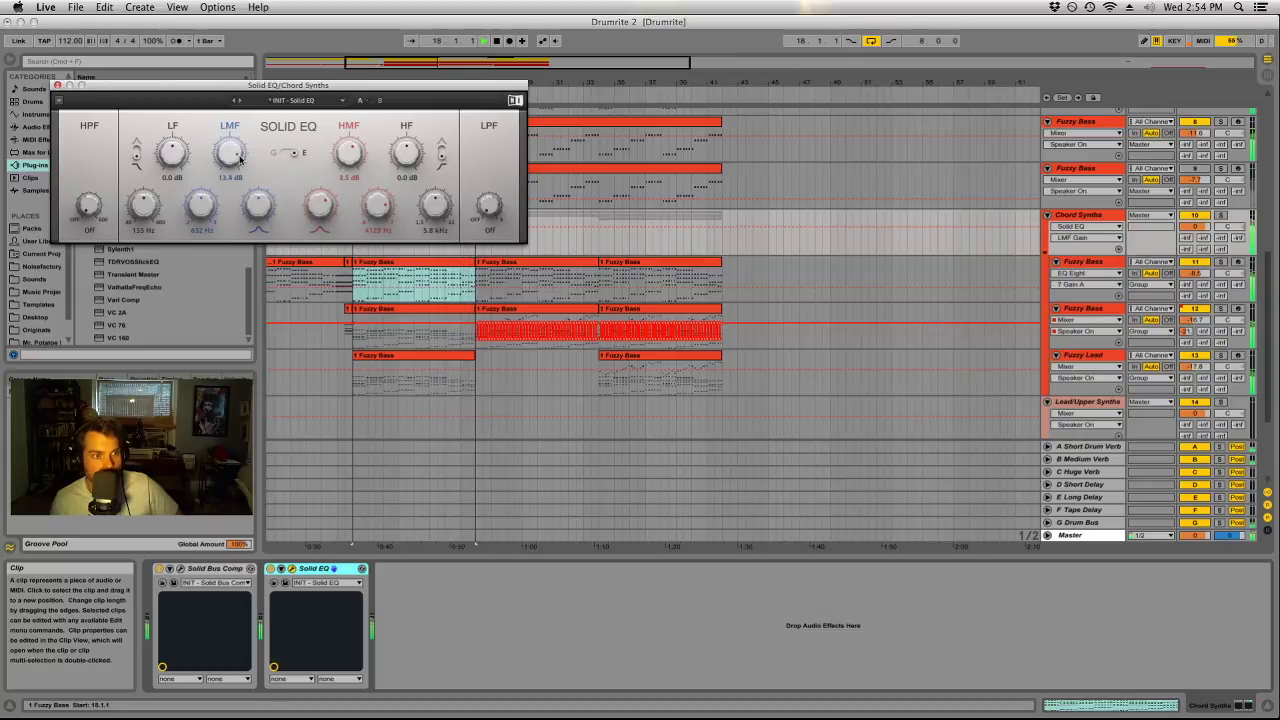
{"action": "left_click_drag", "start_coordinate": [212, 210], "coordinate": [240, 198]}
{"action": "mouse_move", "coordinate": [406, 152]}
{"action": "left_mouse_down"}
{"action": "mouse_move", "coordinate": [406, 128]}
{"action": "mouse_move", "coordinate": [407, 177]}
{"action": "left_mouse_up"}
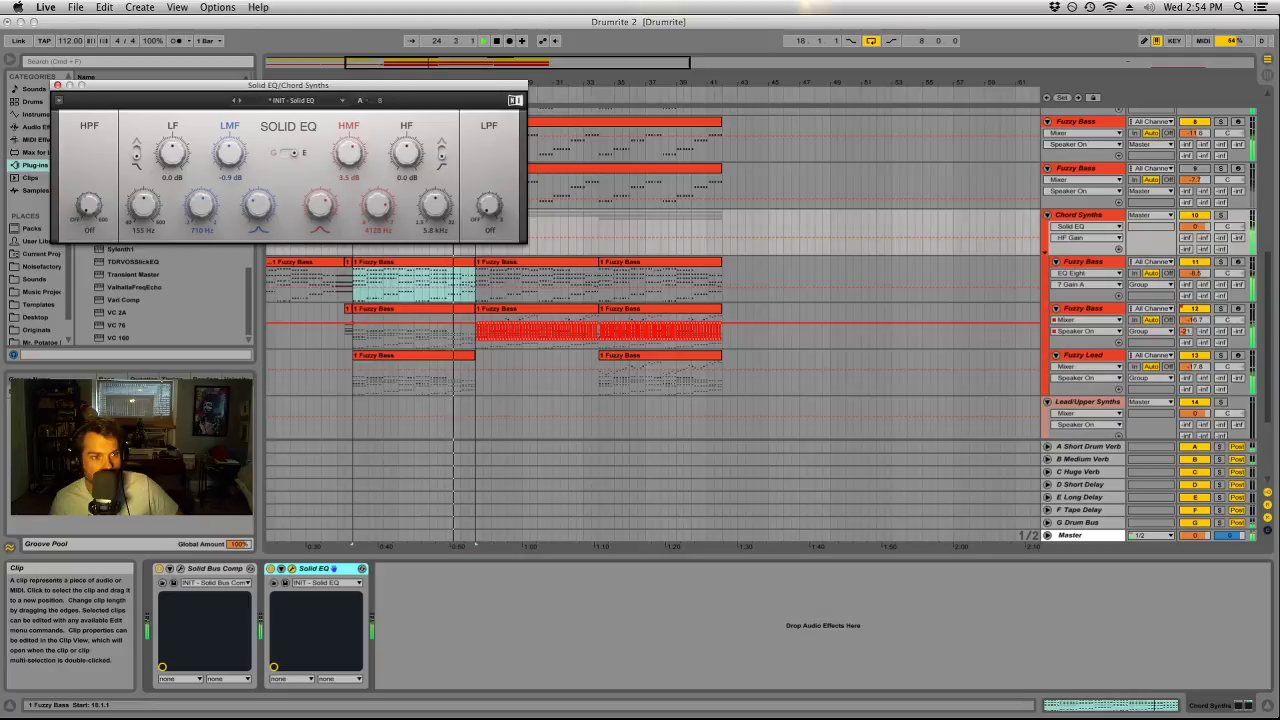
{"action": "left_click", "coordinate": [58, 85]}
Group the Kick, Drums, Hihats and Shaker tracks and name the group All Drums.
{"action": "scroll", "coordinate": [674, 408], "scroll_direction": "up", "scroll_amount": 6}
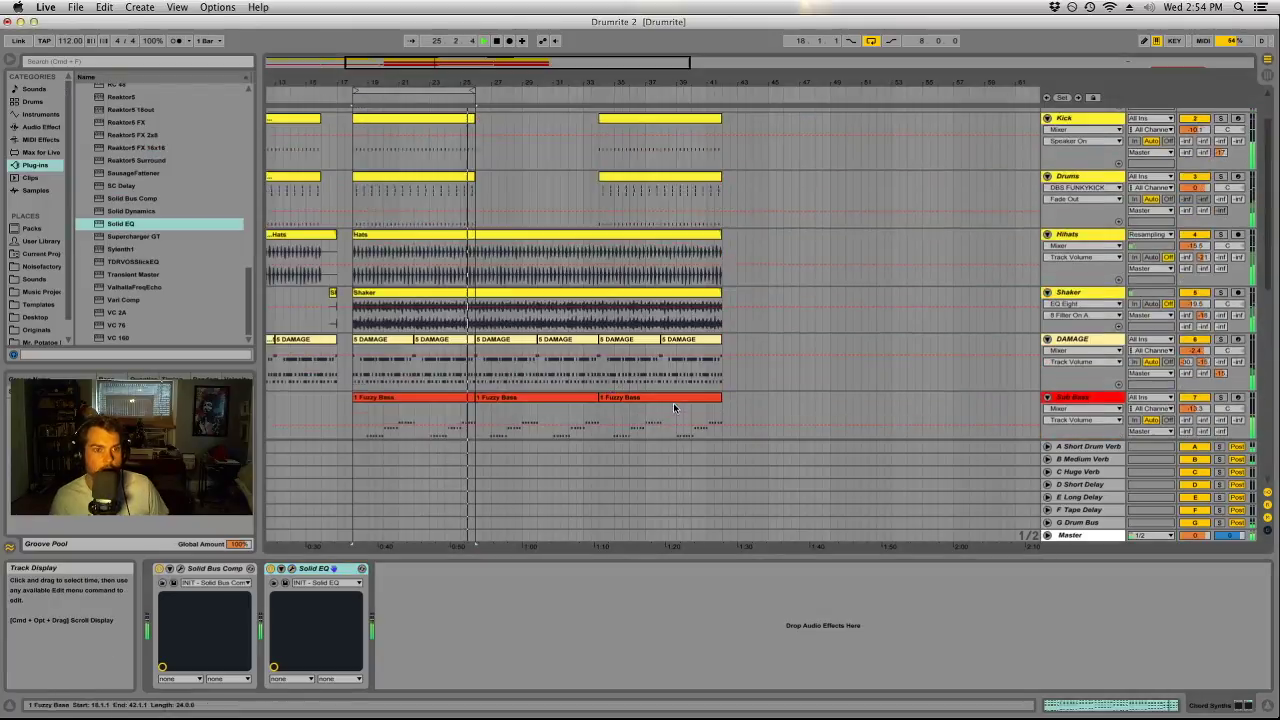
{"action": "scroll", "coordinate": [674, 408], "scroll_direction": "up", "scroll_amount": 2}
{"action": "left_click", "coordinate": [1075, 180]}
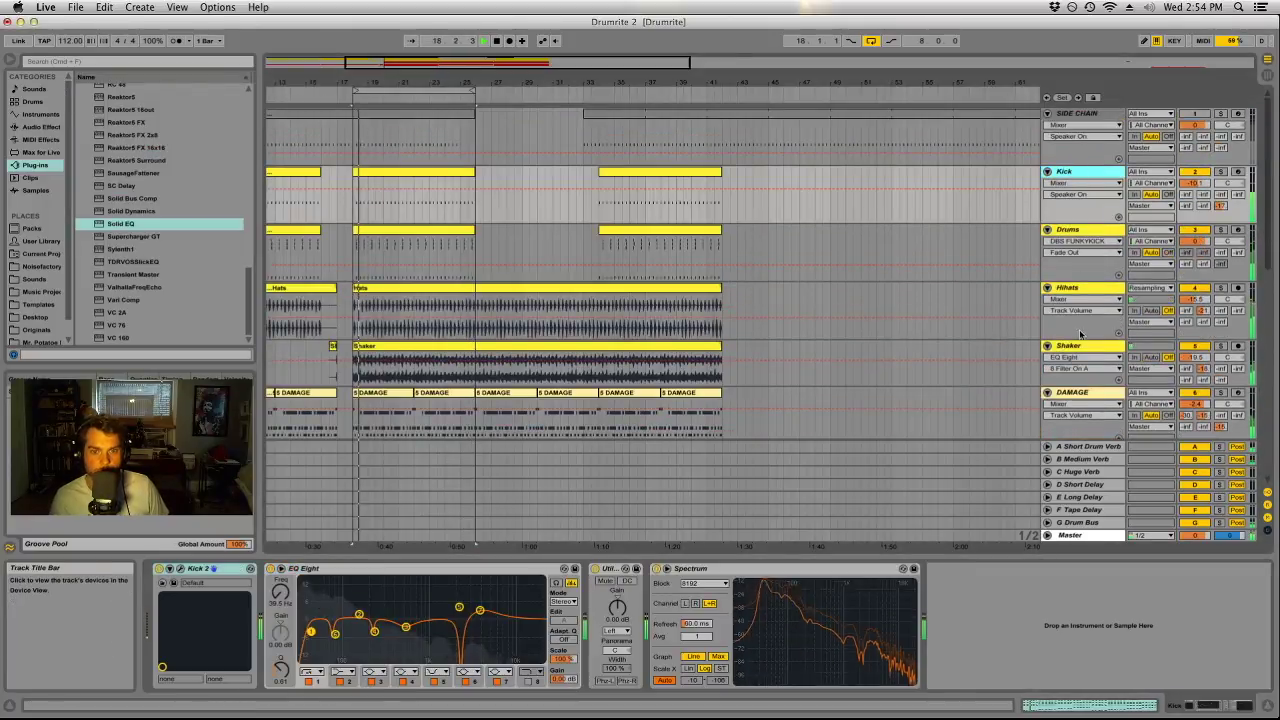
{"action": "left_click", "coordinate": [1068, 348]}
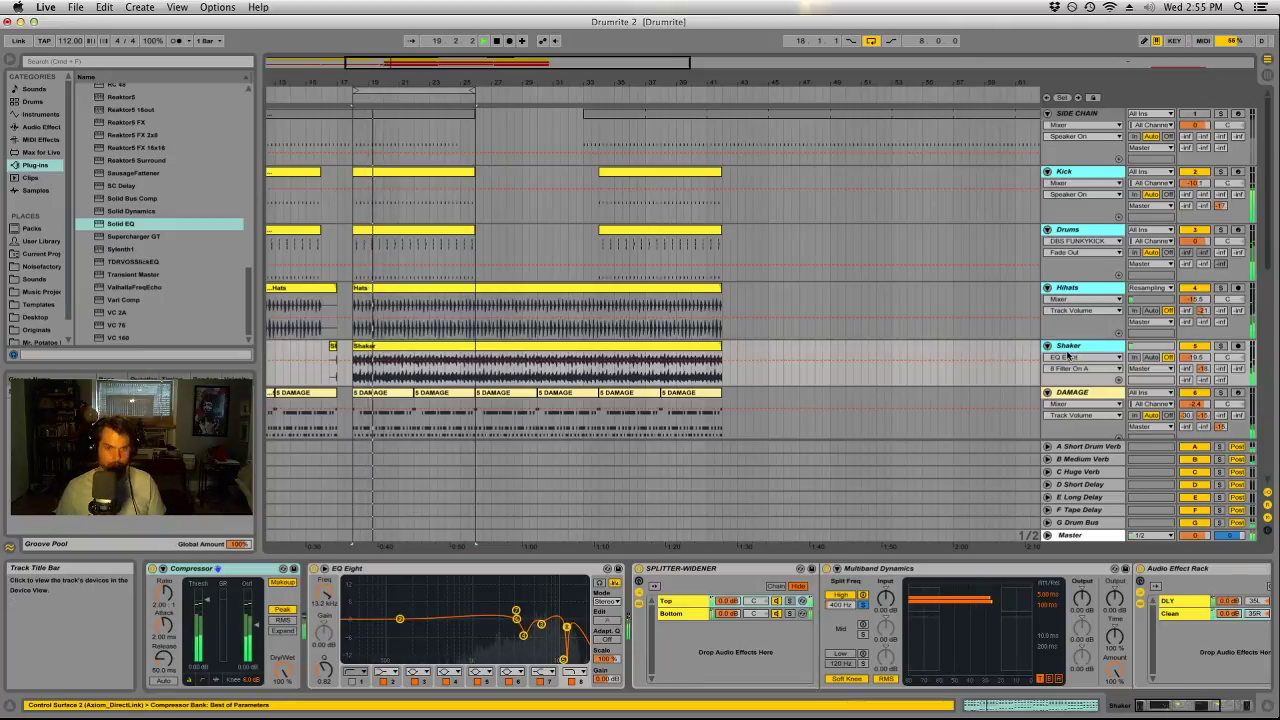
{"action": "key", "text": "super+g"}
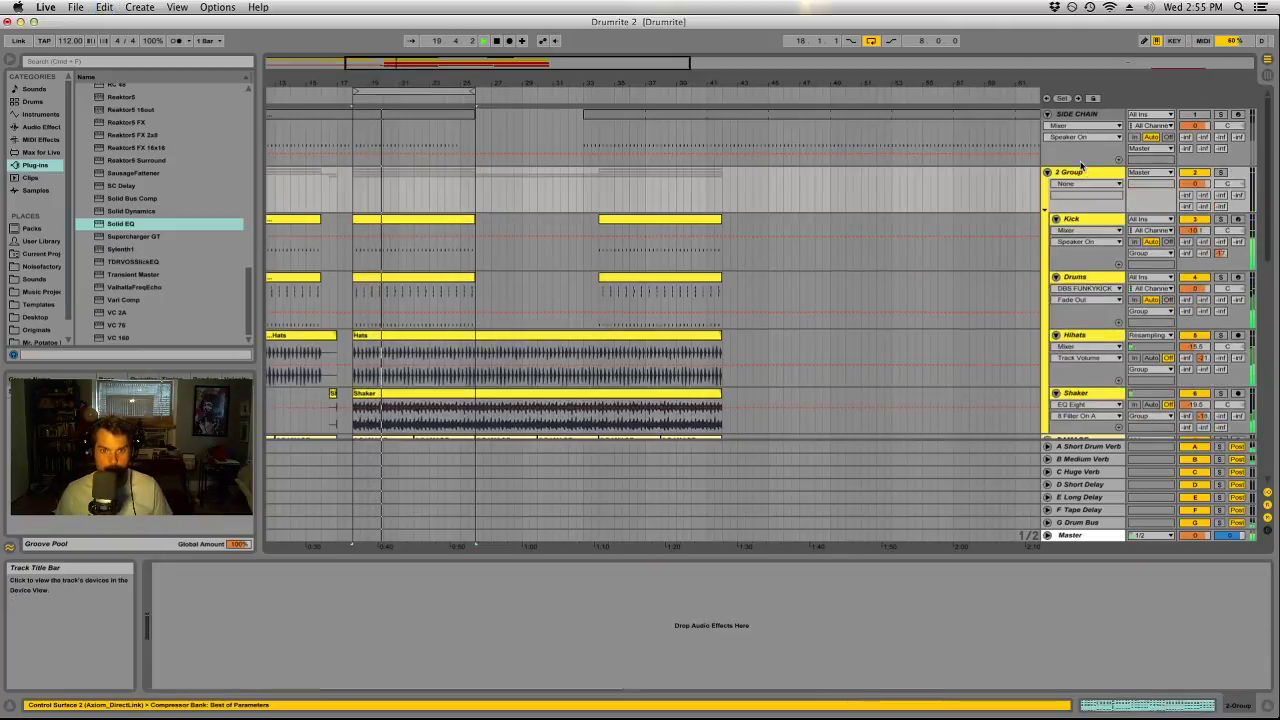
{"action": "left_click", "coordinate": [1078, 172]}
{"action": "key", "text": "super+r"}
{"action": "type", "text": "All Drums"}
{"action": "key", "text": "Return"}
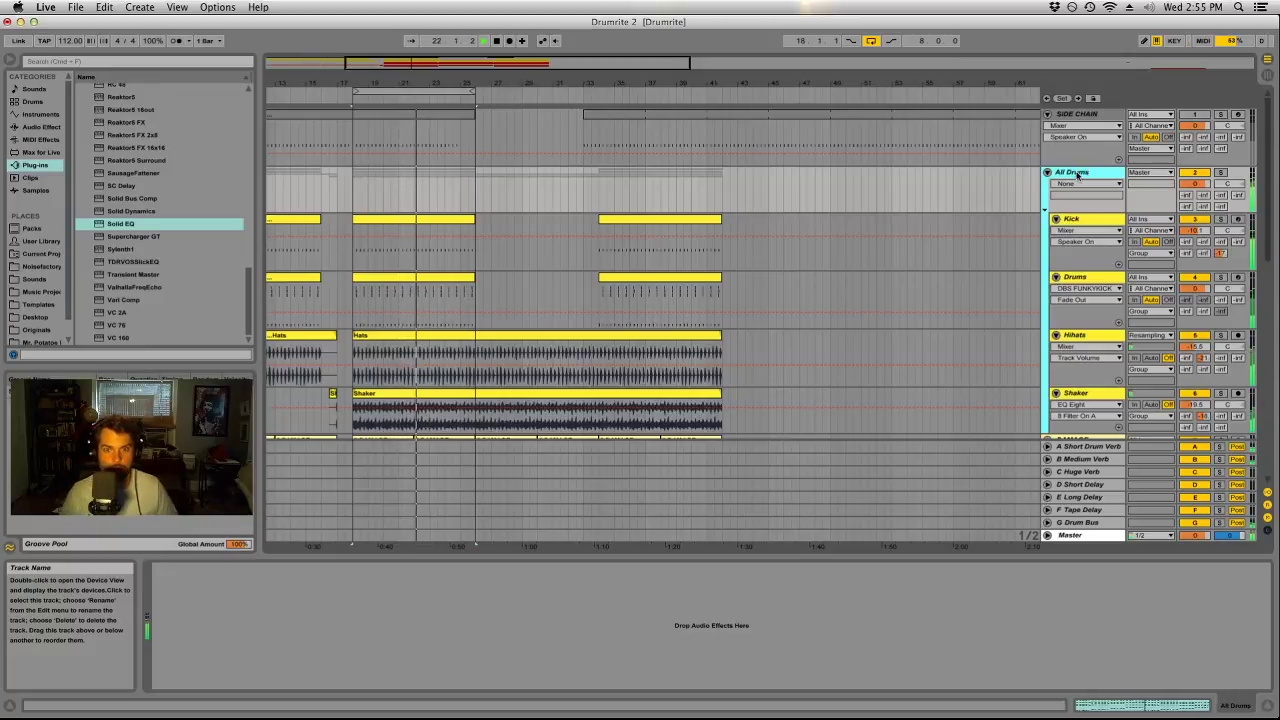
Add Solid EQ to the All Drums group, try an HF boost, reset it to 0 dB and stop playback.
{"action": "left_click", "coordinate": [140, 224]}
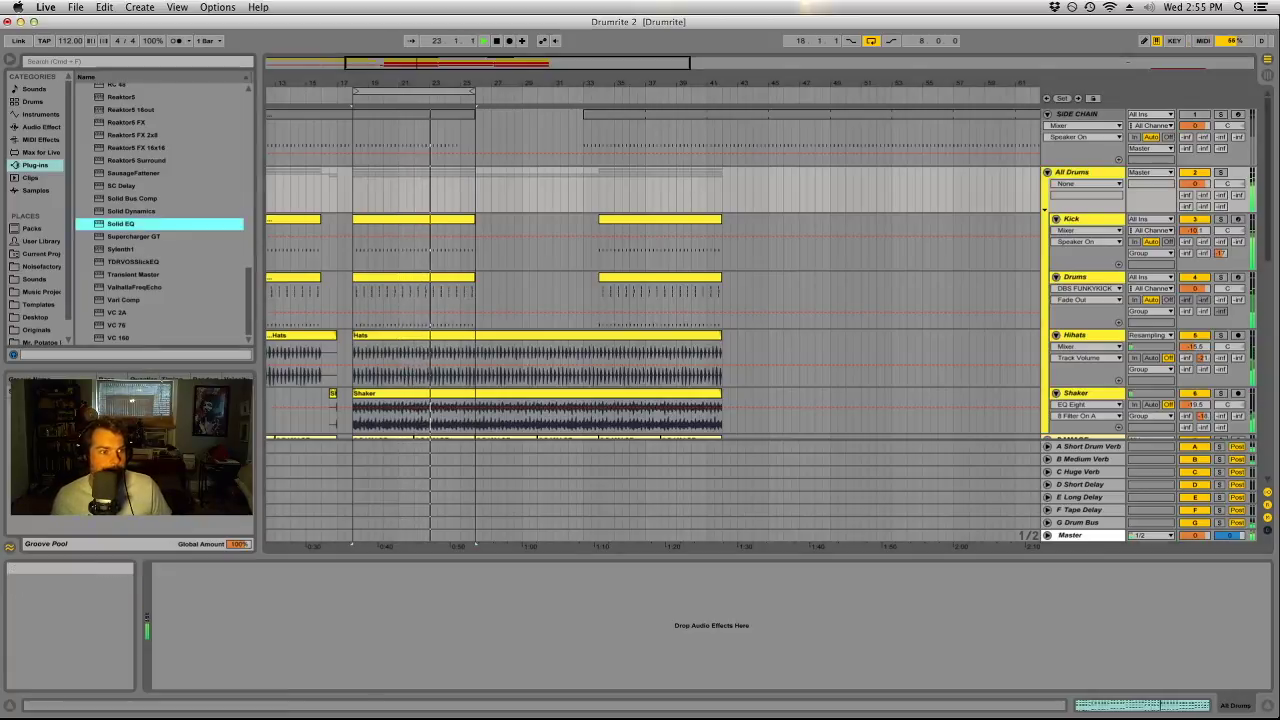
{"action": "key", "text": "Return"}
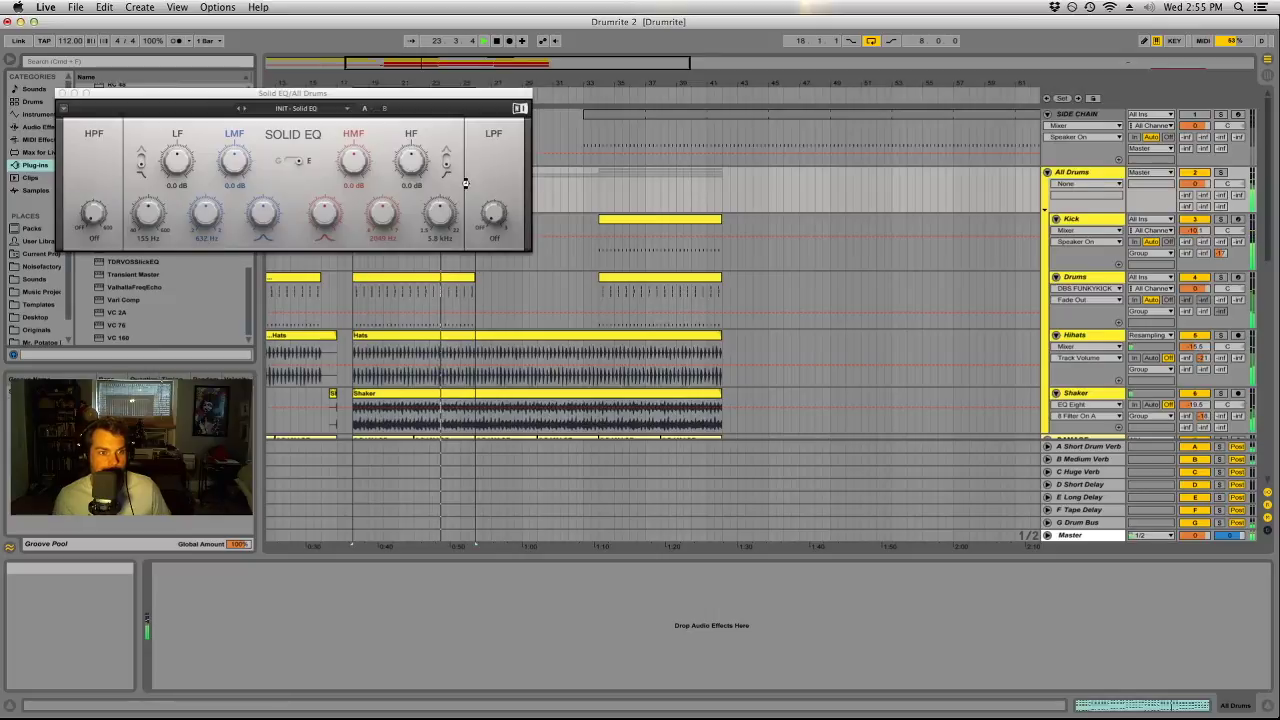
{"action": "left_click_drag", "start_coordinate": [424, 163], "coordinate": [424, 150]}
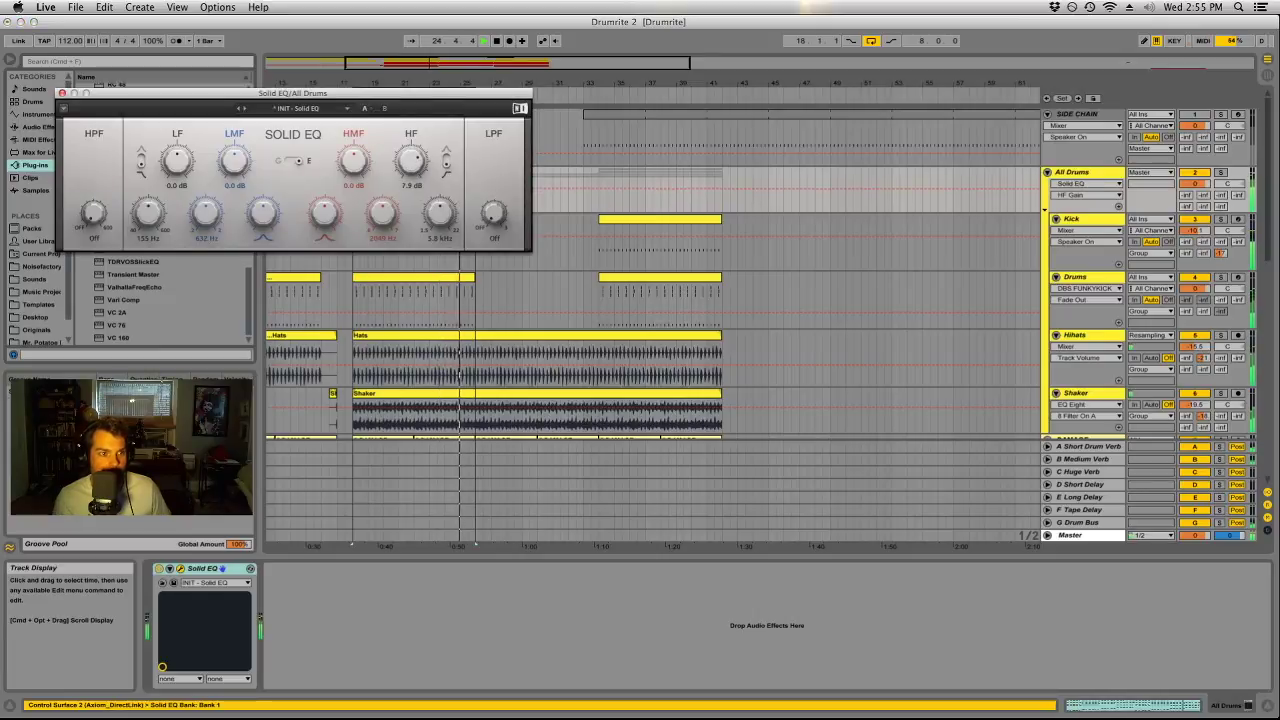
{"action": "double_click", "coordinate": [414, 164]}
{"action": "key", "text": "space"}
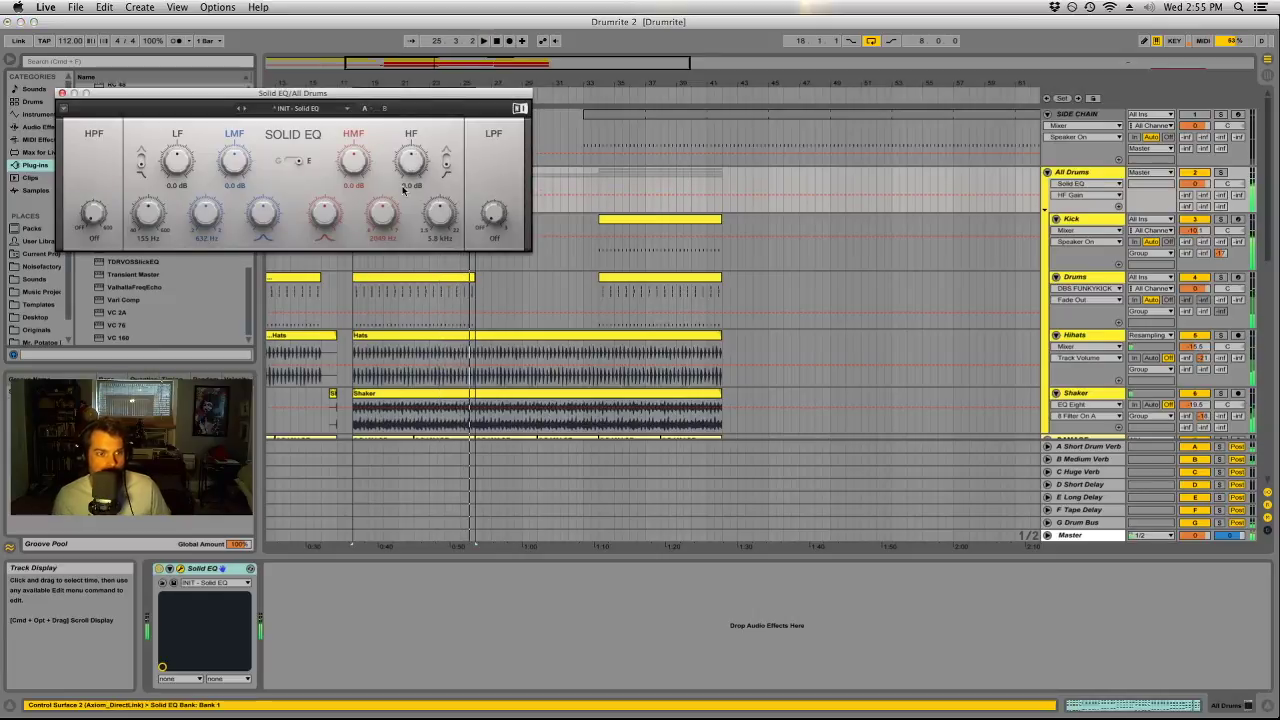
With All Drums soloed and Hihats and Shaker muted, boost Solid EQ's HF band to about 6.5 dB during playback.
{"action": "left_click", "coordinate": [1221, 174]}
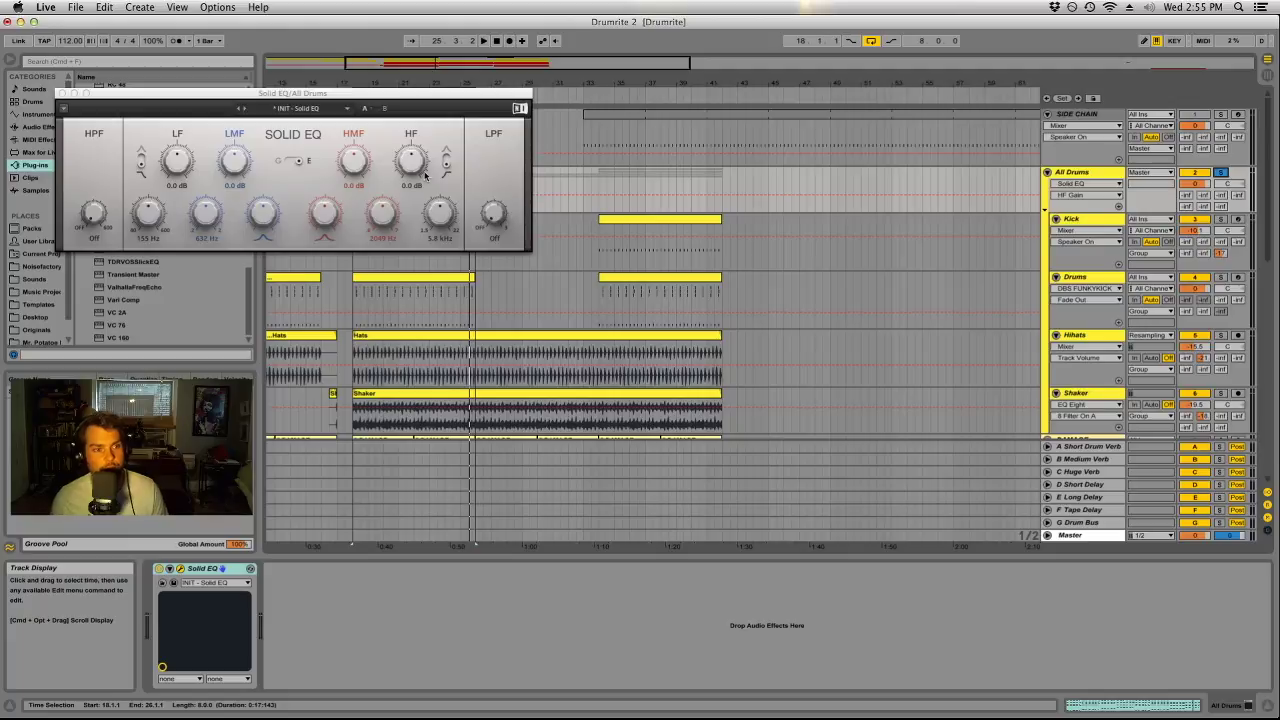
{"action": "key", "text": "space"}
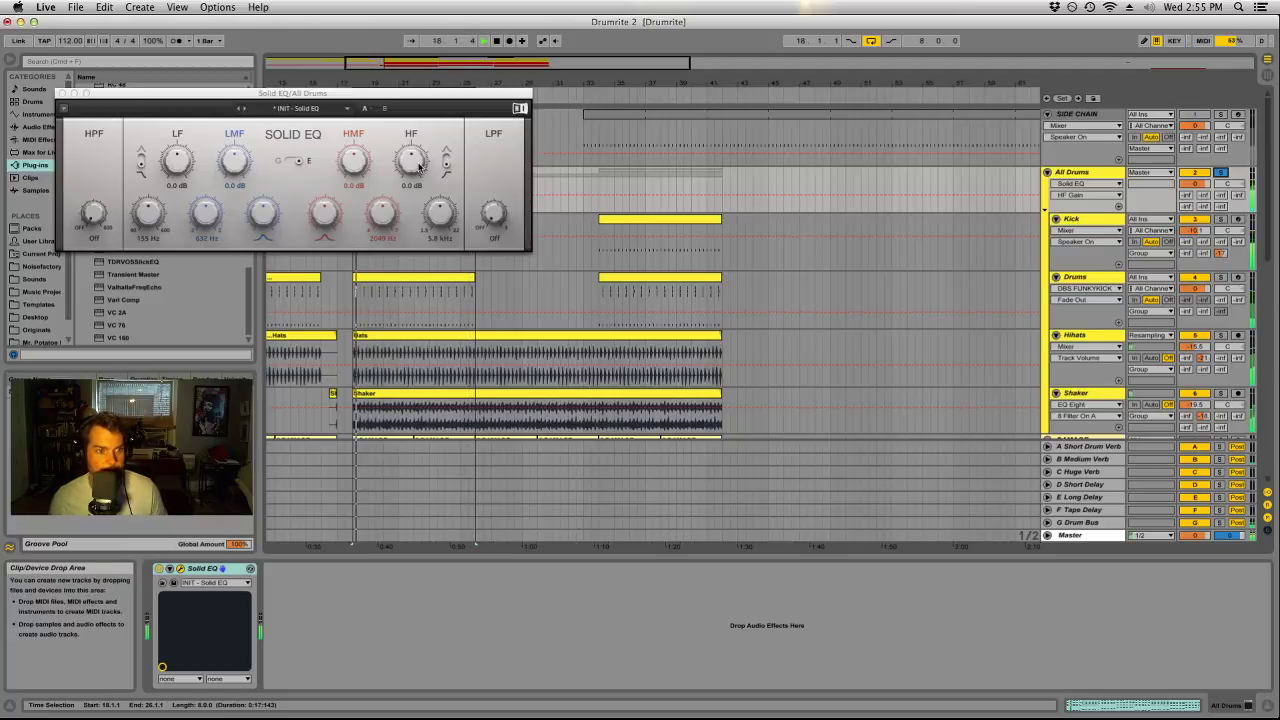
{"action": "left_click_drag", "start_coordinate": [418, 170], "coordinate": [418, 106]}
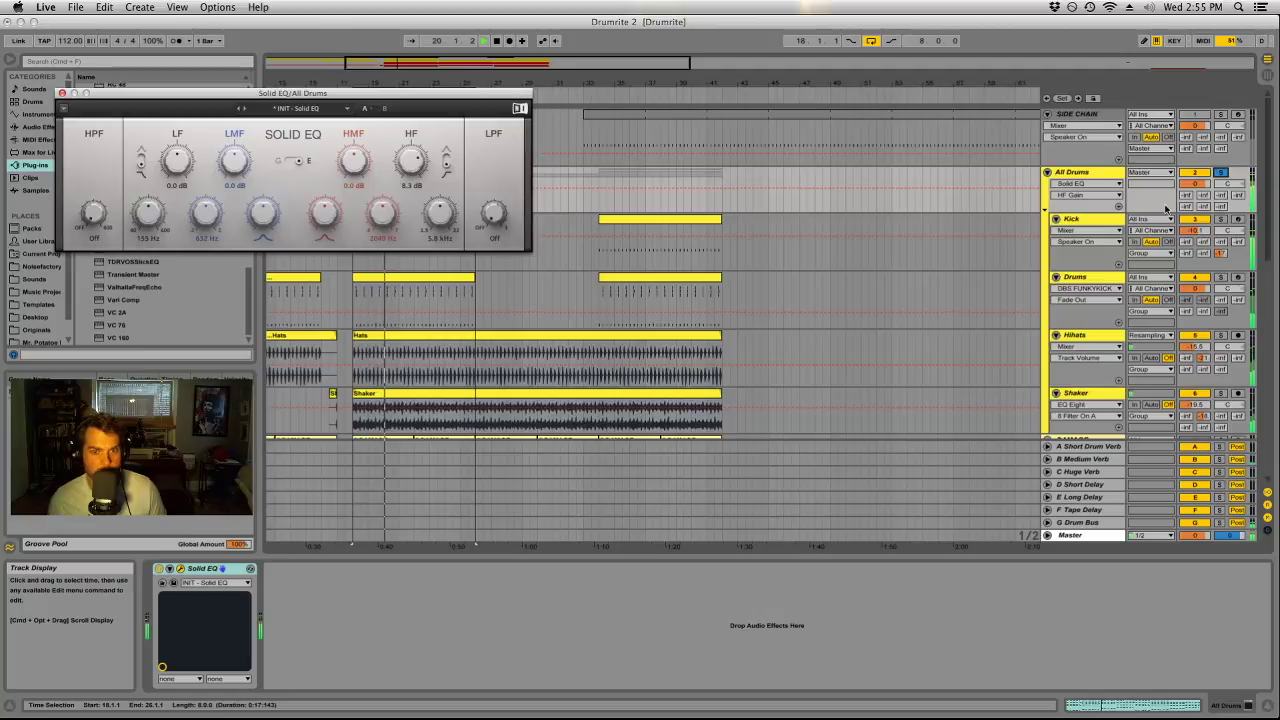
{"action": "scroll", "coordinate": [1218, 377], "scroll_direction": "down", "scroll_amount": 1}
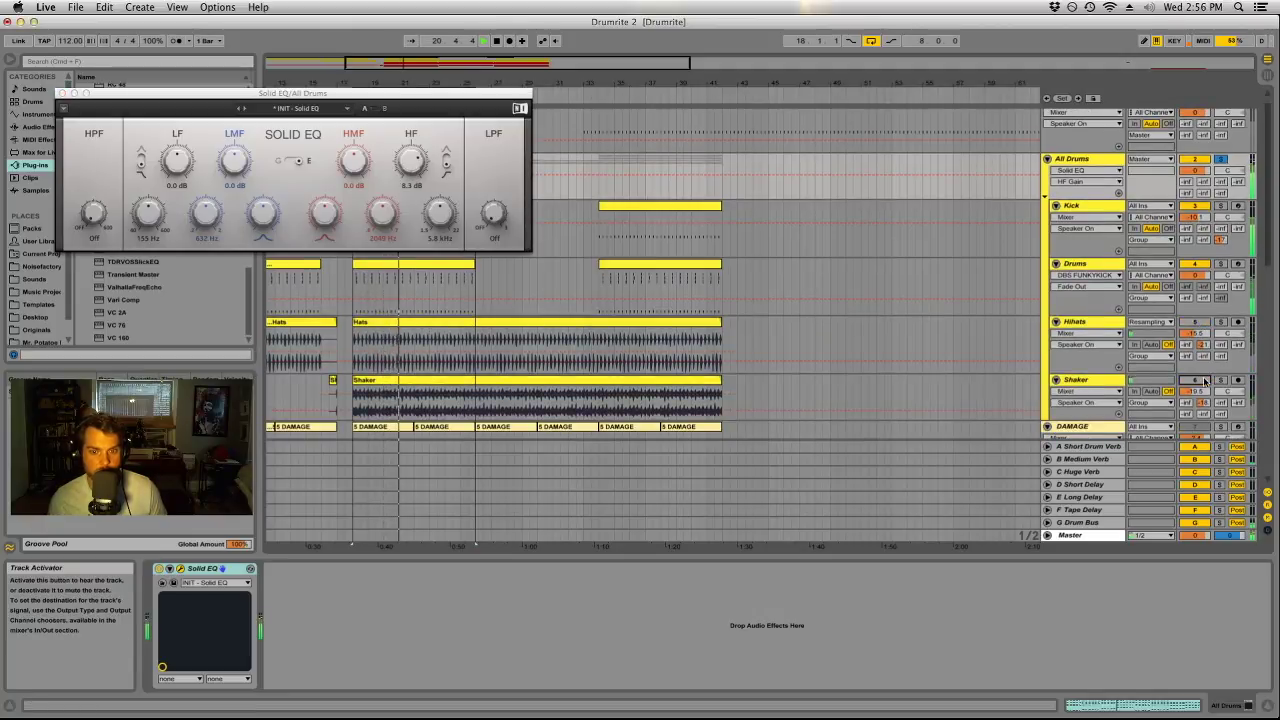
{"action": "left_click", "coordinate": [419, 162], "text": "super"}
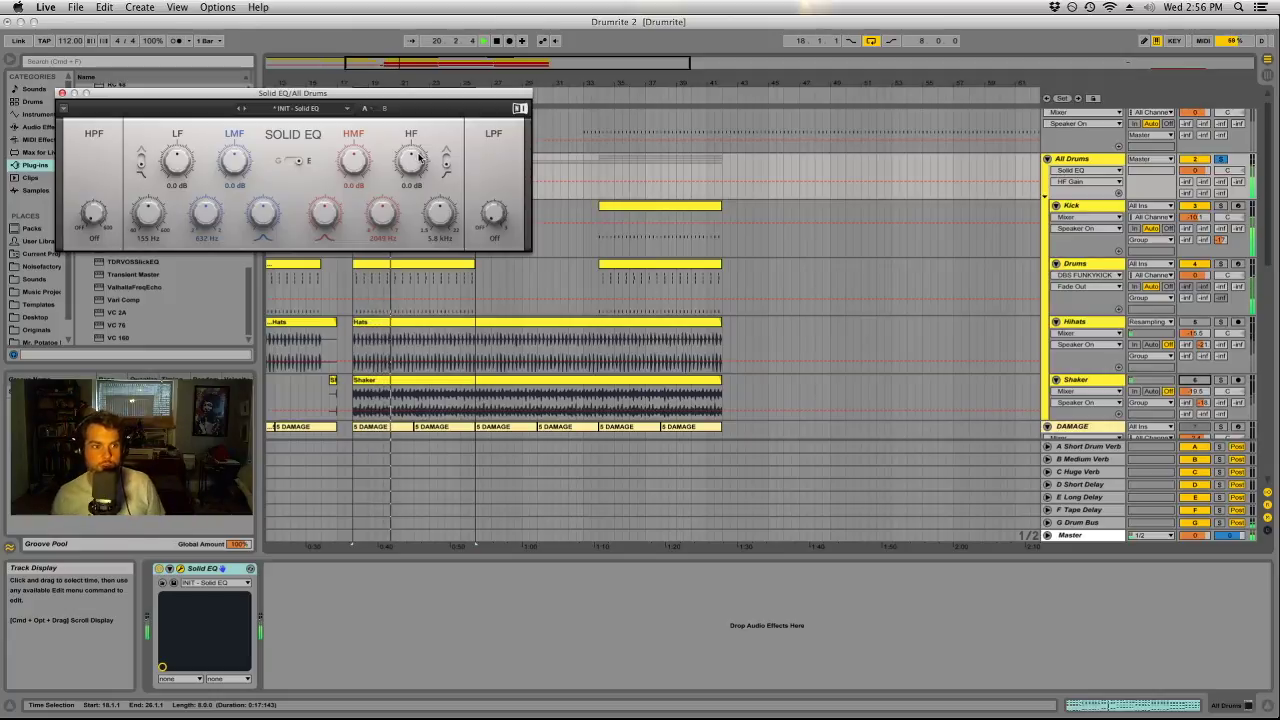
{"action": "left_click_drag", "start_coordinate": [415, 164], "coordinate": [415, 138]}
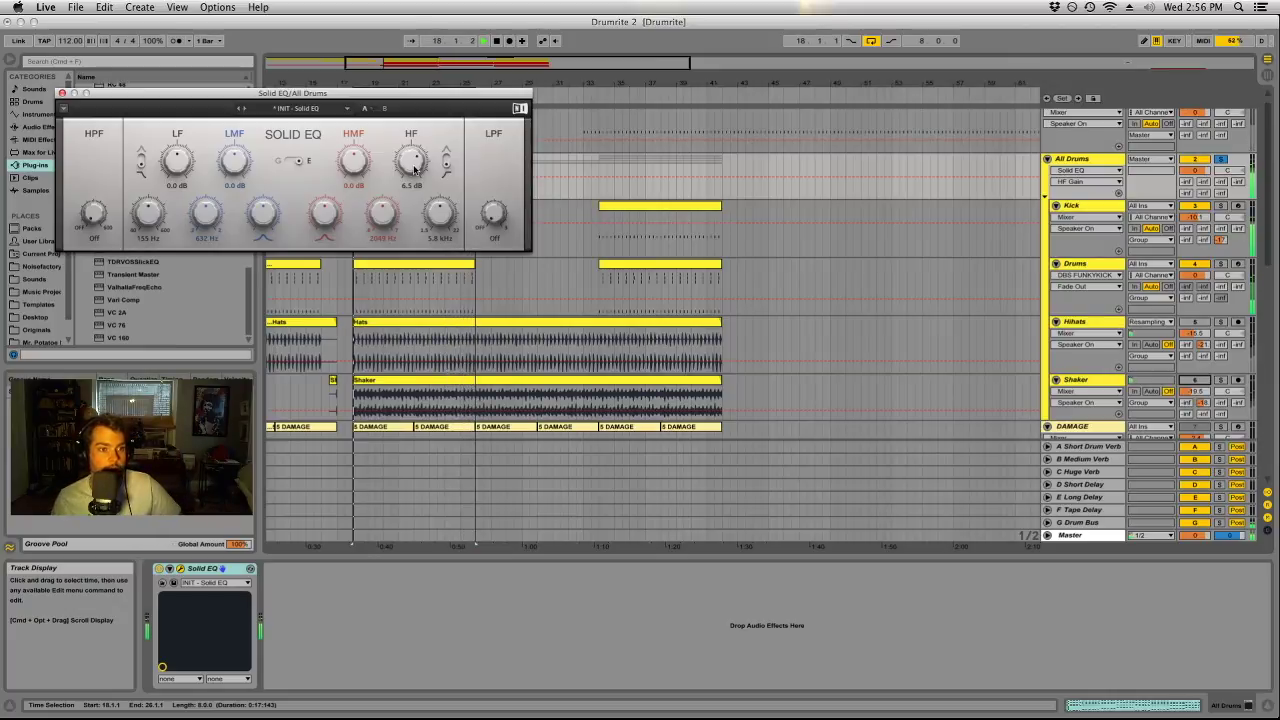
Try strong HMF boosts in All Drums' Solid EQ while sweeping the frequency up to about 7.15 kHz.
{"action": "left_click_drag", "start_coordinate": [337, 170], "coordinate": [340, 130]}
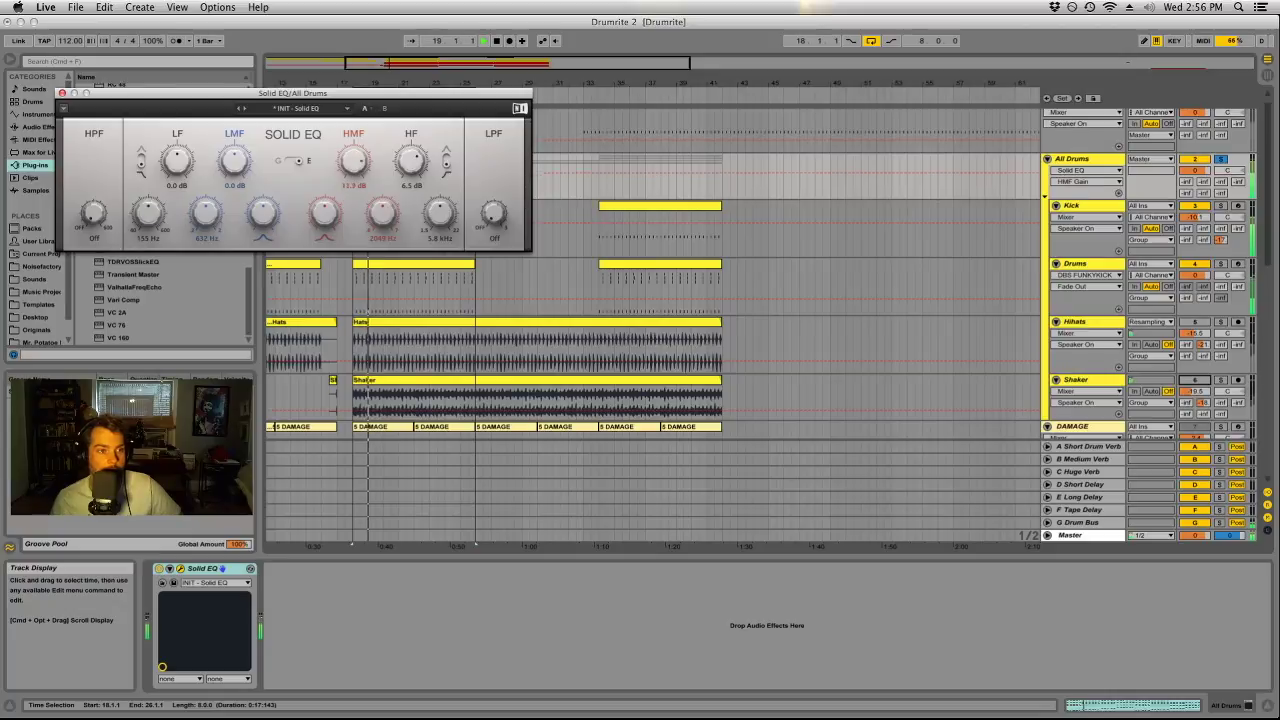
{"action": "mouse_move", "coordinate": [380, 212]}
{"action": "left_mouse_down"}
{"action": "mouse_move", "coordinate": [380, 244]}
{"action": "mouse_move", "coordinate": [380, 204]}
{"action": "left_mouse_up"}
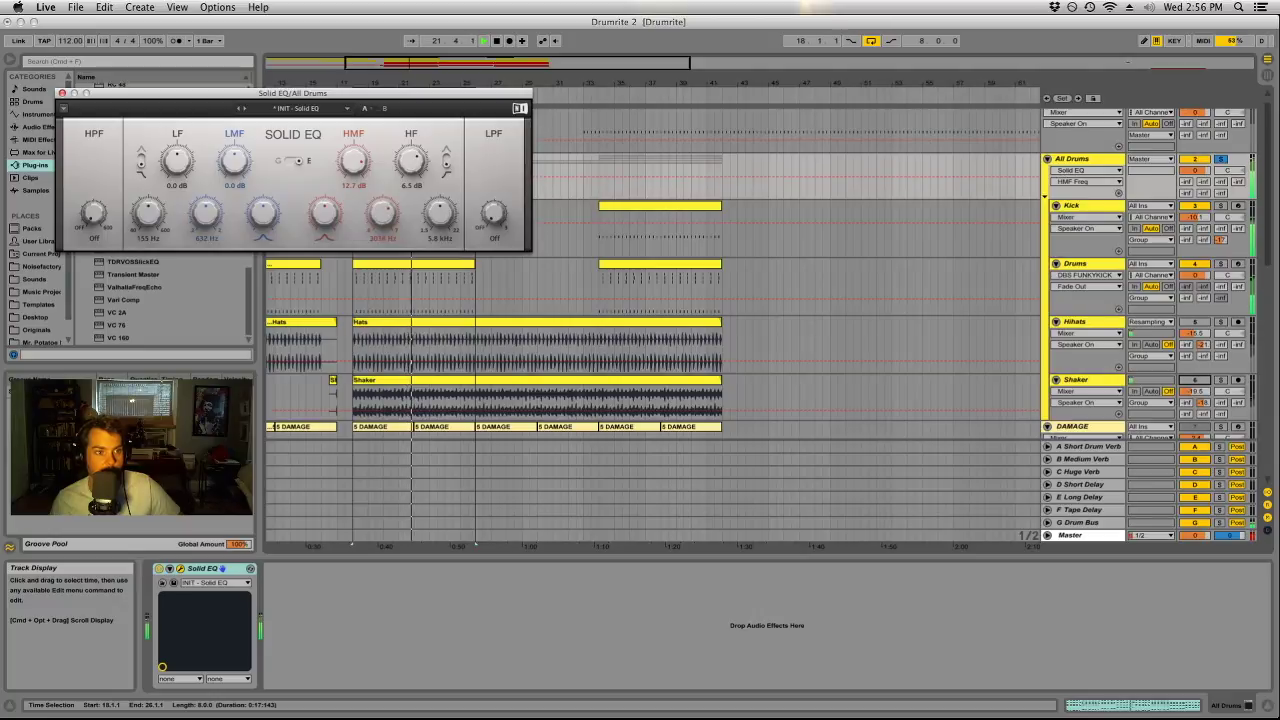
{"action": "mouse_move", "coordinate": [353, 160]}
{"action": "left_mouse_down"}
{"action": "mouse_move", "coordinate": [353, 190]}
{"action": "mouse_move", "coordinate": [353, 166]}
{"action": "left_mouse_up"}
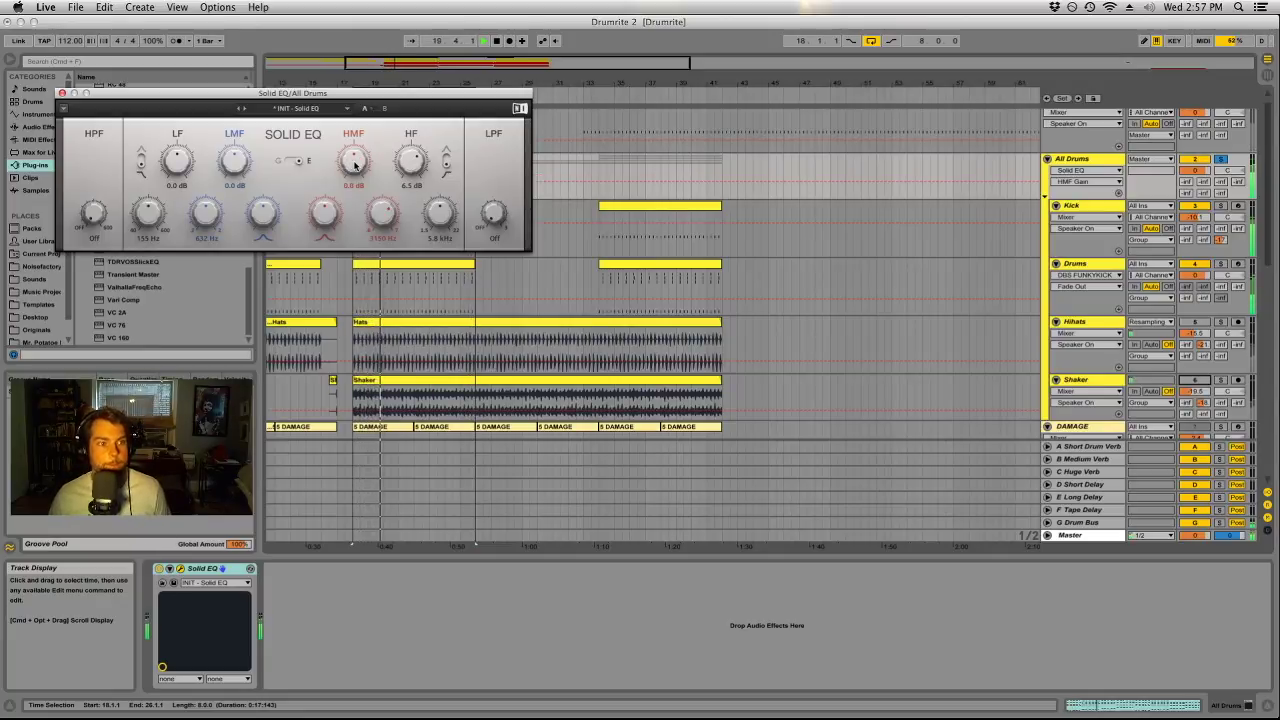
{"action": "double_click", "coordinate": [359, 170]}
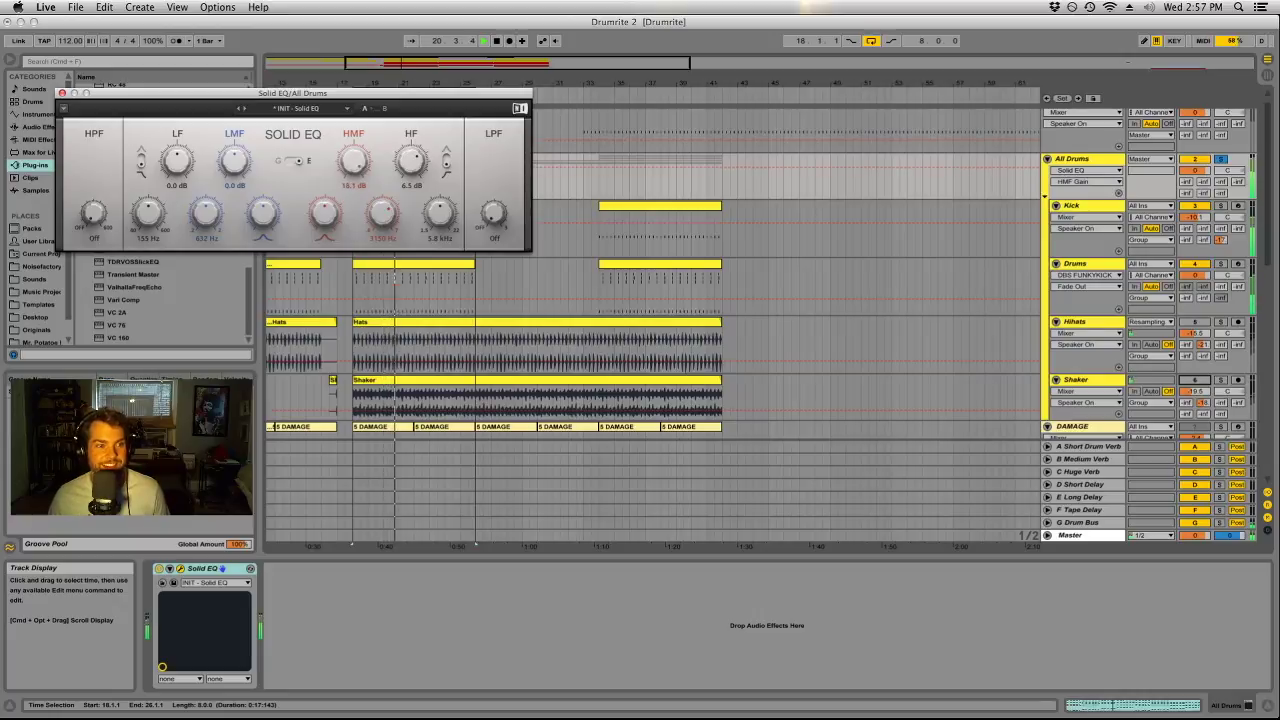
{"action": "left_click_drag", "start_coordinate": [353, 160], "coordinate": [353, 145]}
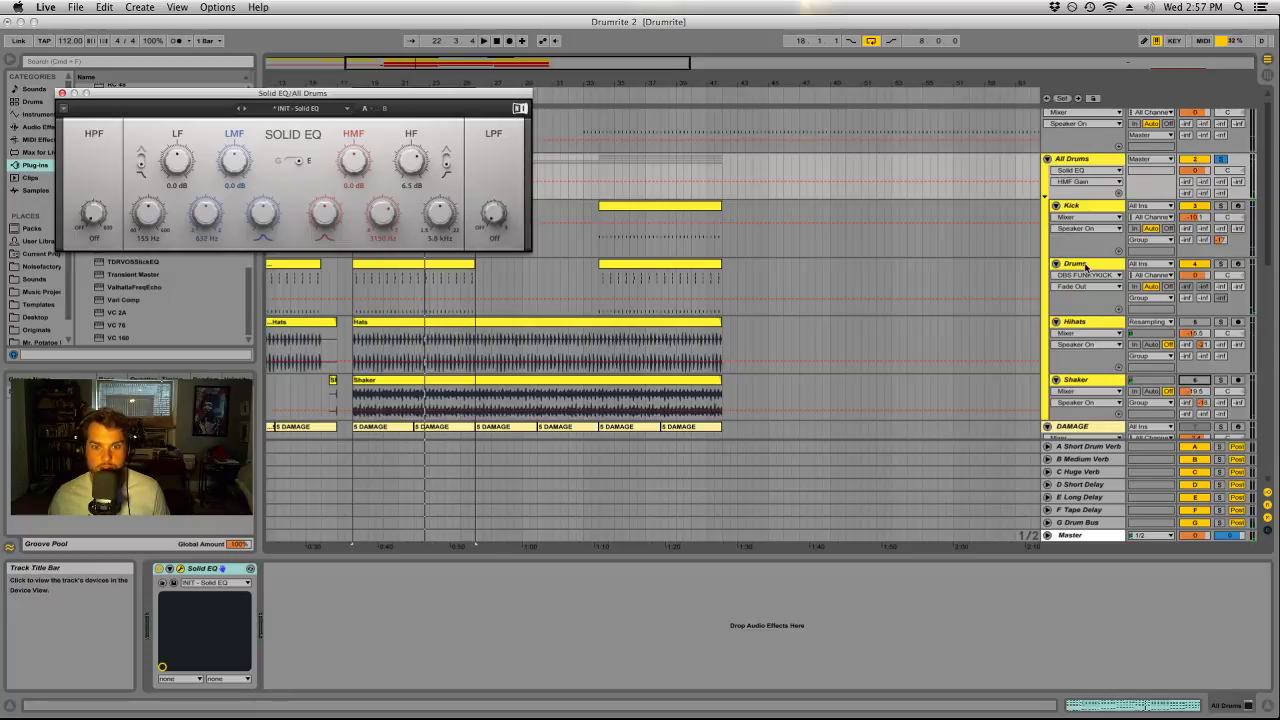
Move Solid EQ from the All Drums group to the end of the Drums track's device chain.
{"action": "left_click", "coordinate": [214, 570]}
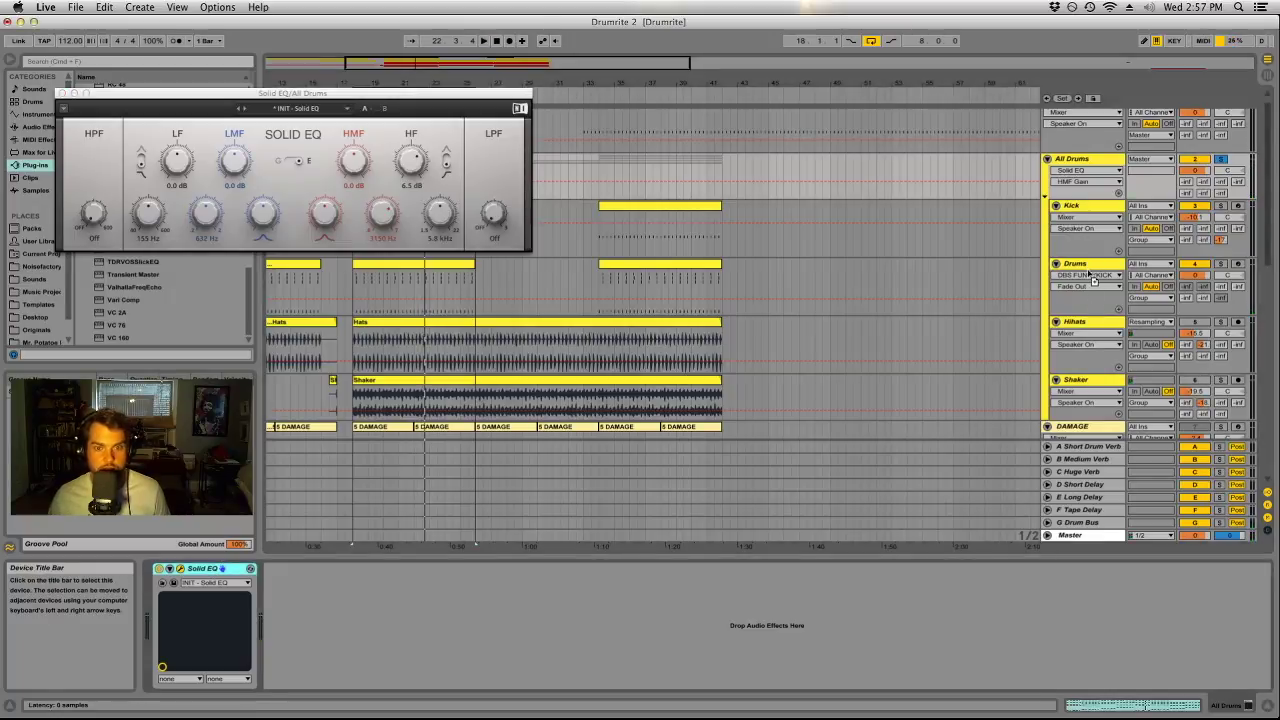
{"action": "left_click", "coordinate": [1088, 263]}
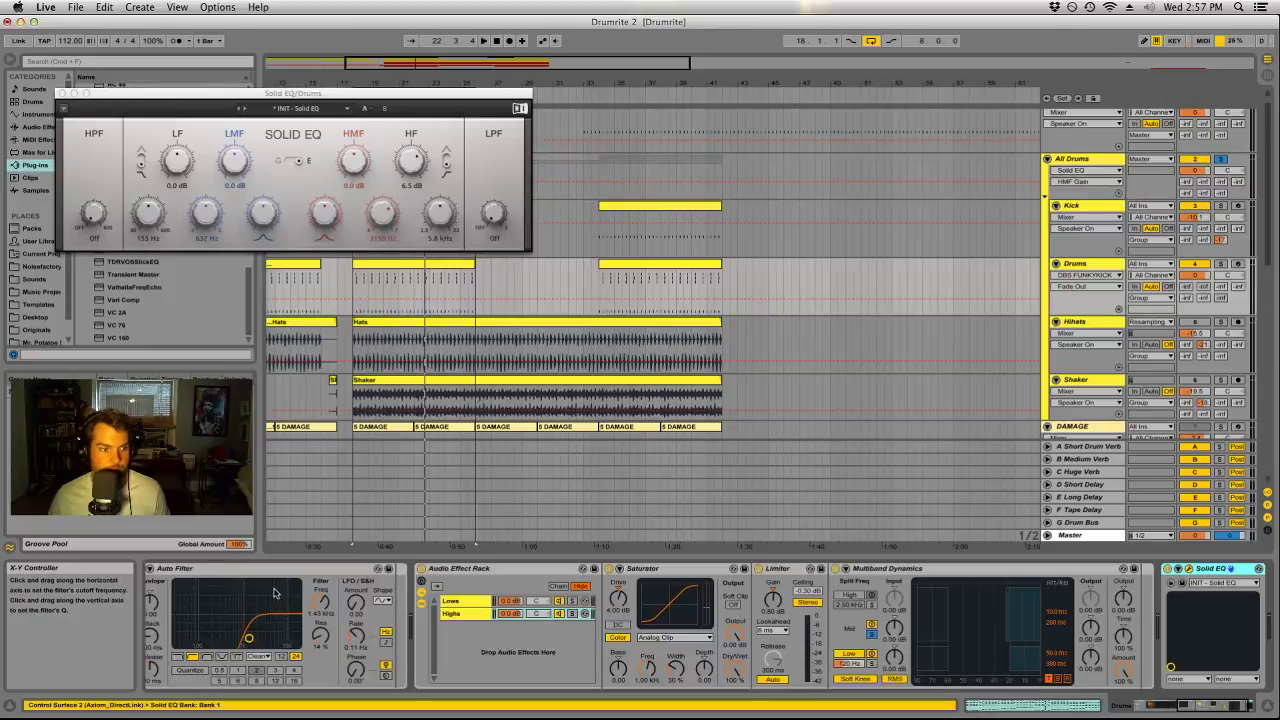
{"action": "left_click", "coordinate": [1178, 568]}
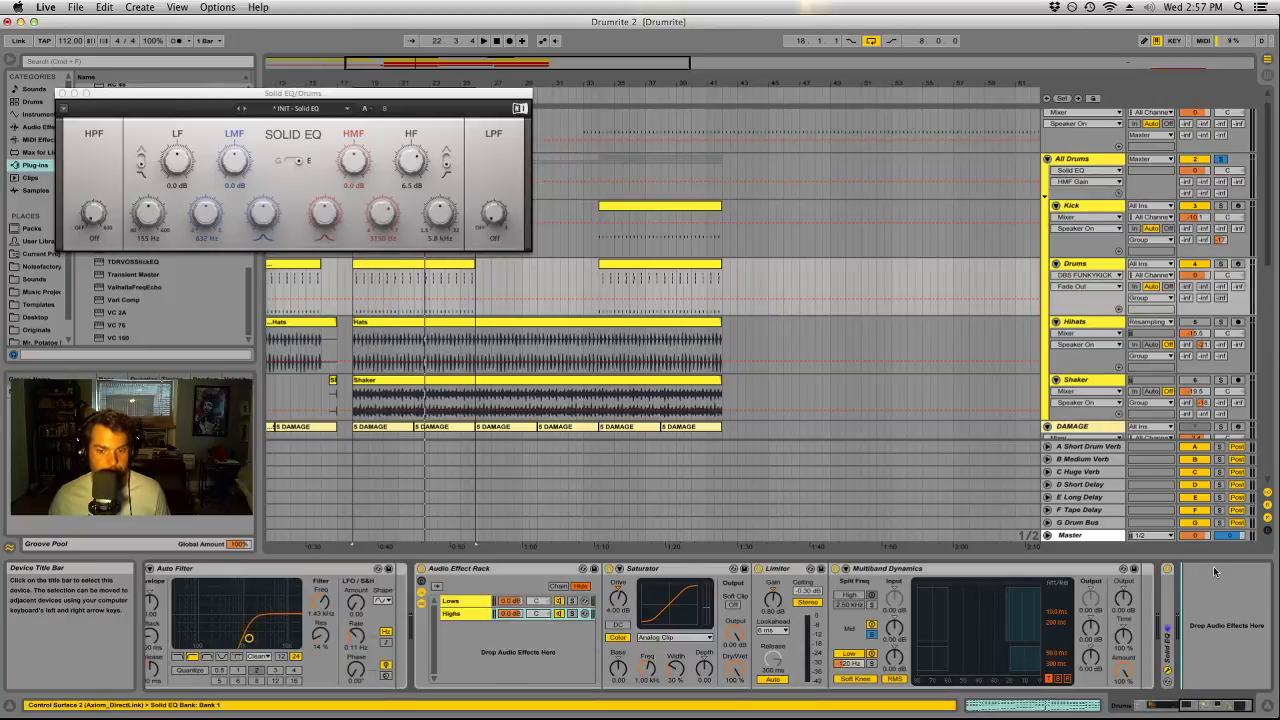
{"action": "double_click", "coordinate": [1166, 588]}
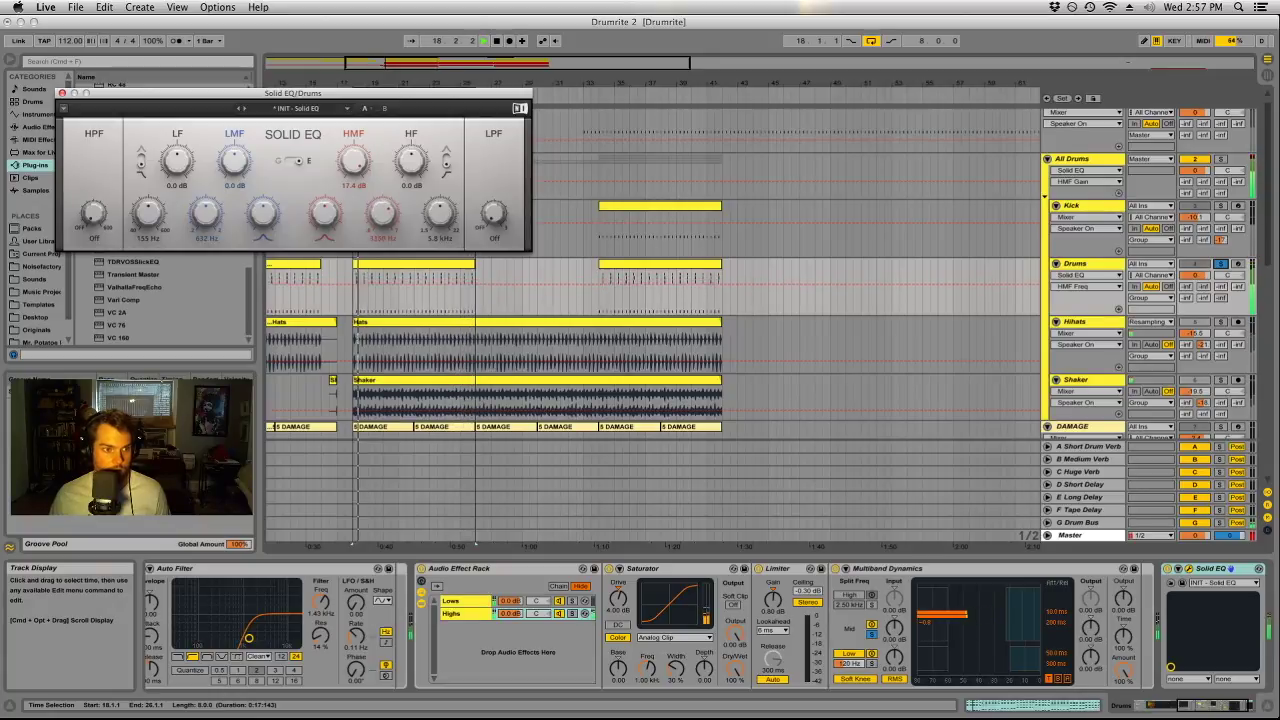
In Drums' Solid EQ, set HMF to about 8.4 dB near 3 kHz, HF to 3.4 dB and LMF to 6.2 dB near 1.15 kHz.
{"action": "left_click_drag", "start_coordinate": [353, 160], "coordinate": [353, 190]}
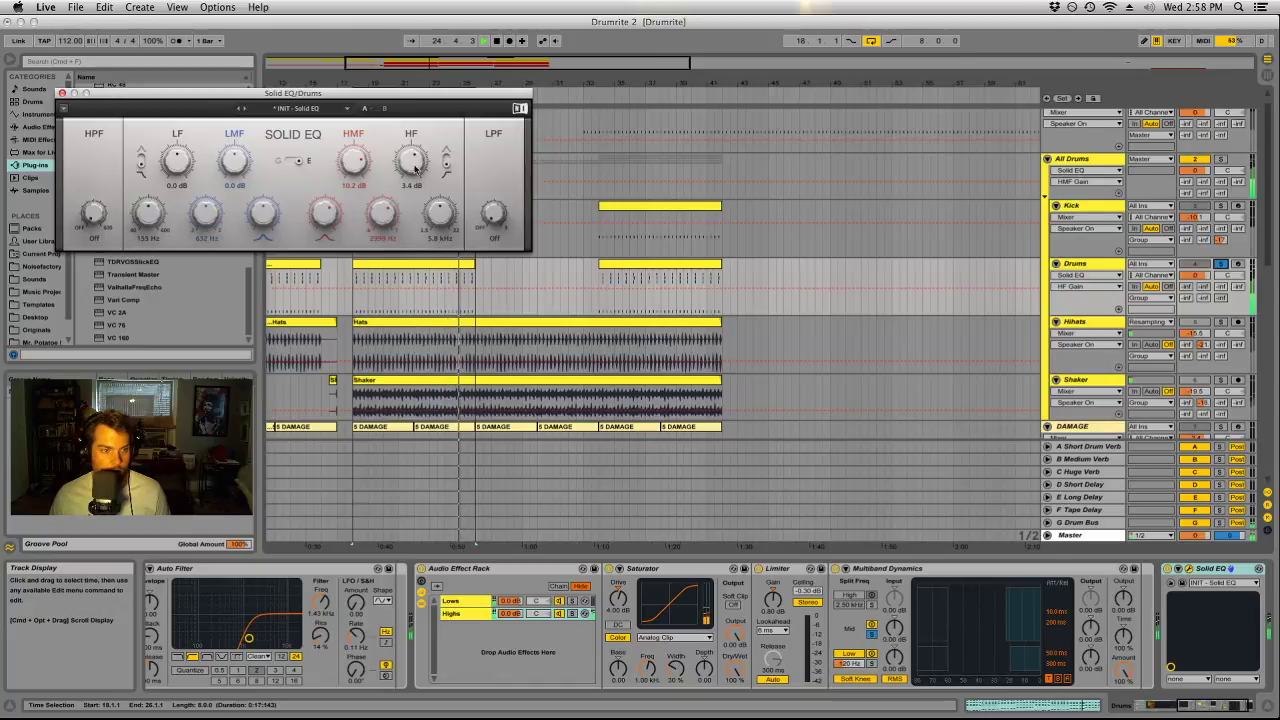
{"action": "left_click_drag", "start_coordinate": [253, 172], "coordinate": [244, 237]}
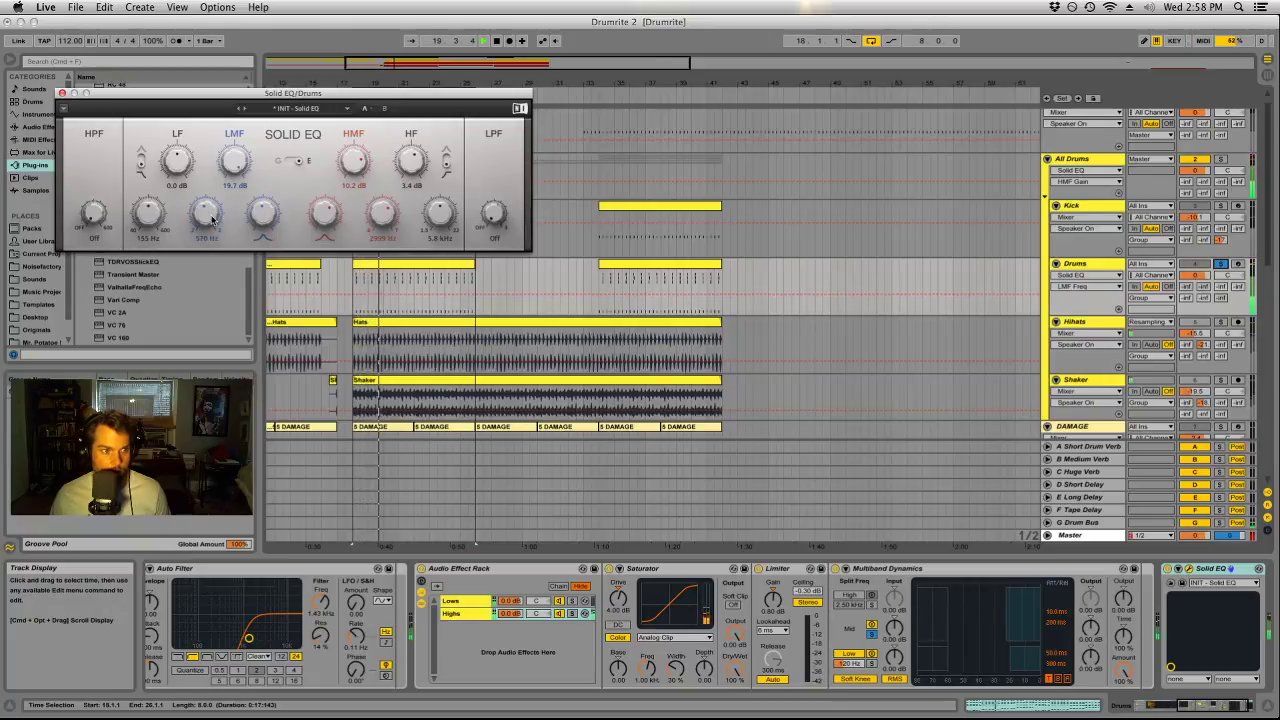
{"action": "left_click", "coordinate": [263, 212]}
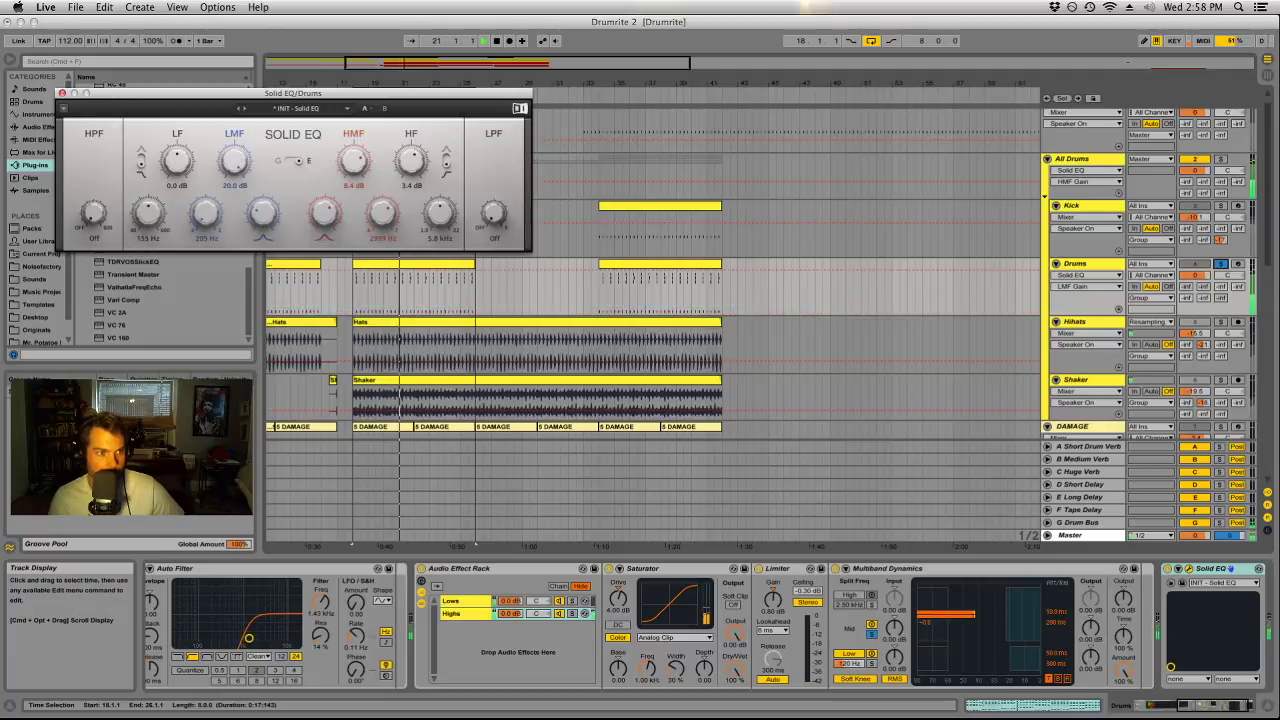
{"action": "left_click_drag", "start_coordinate": [215, 222], "coordinate": [215, 205]}
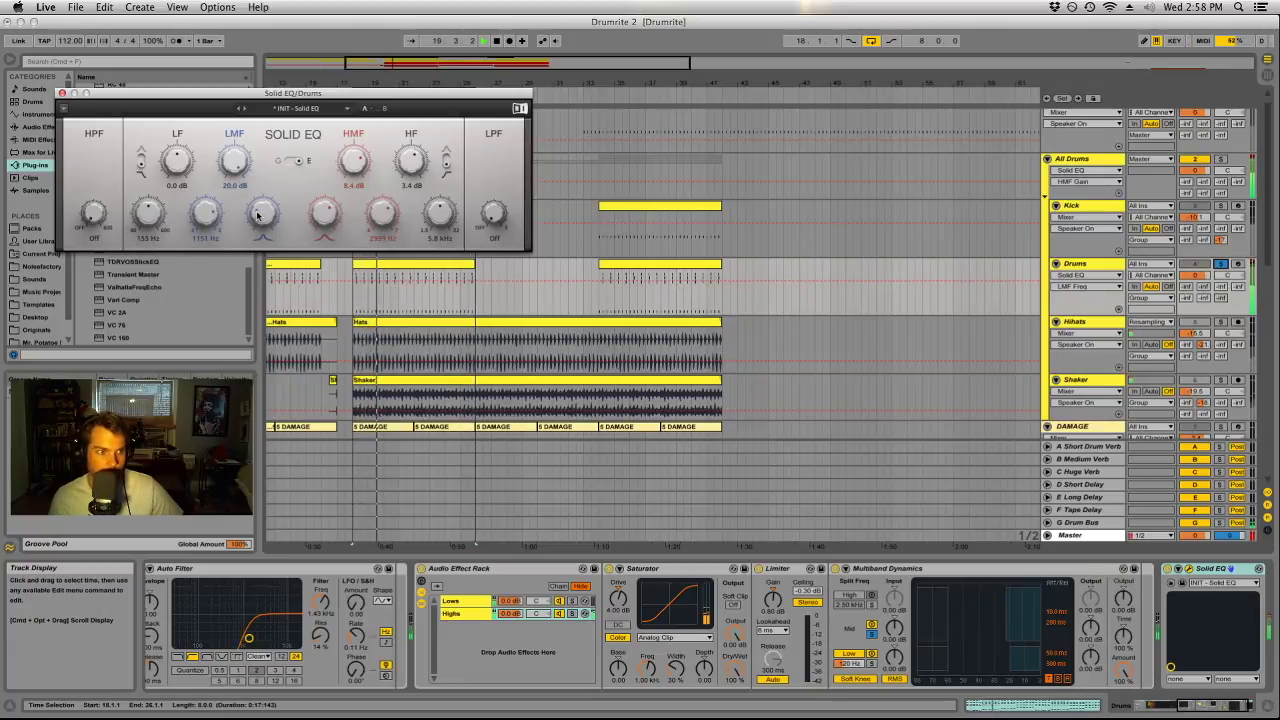
{"action": "mouse_move", "coordinate": [234, 160]}
{"action": "left_mouse_down"}
{"action": "mouse_move", "coordinate": [234, 190]}
{"action": "mouse_move", "coordinate": [240, 140]}
{"action": "mouse_move", "coordinate": [236, 176]}
{"action": "left_mouse_up"}
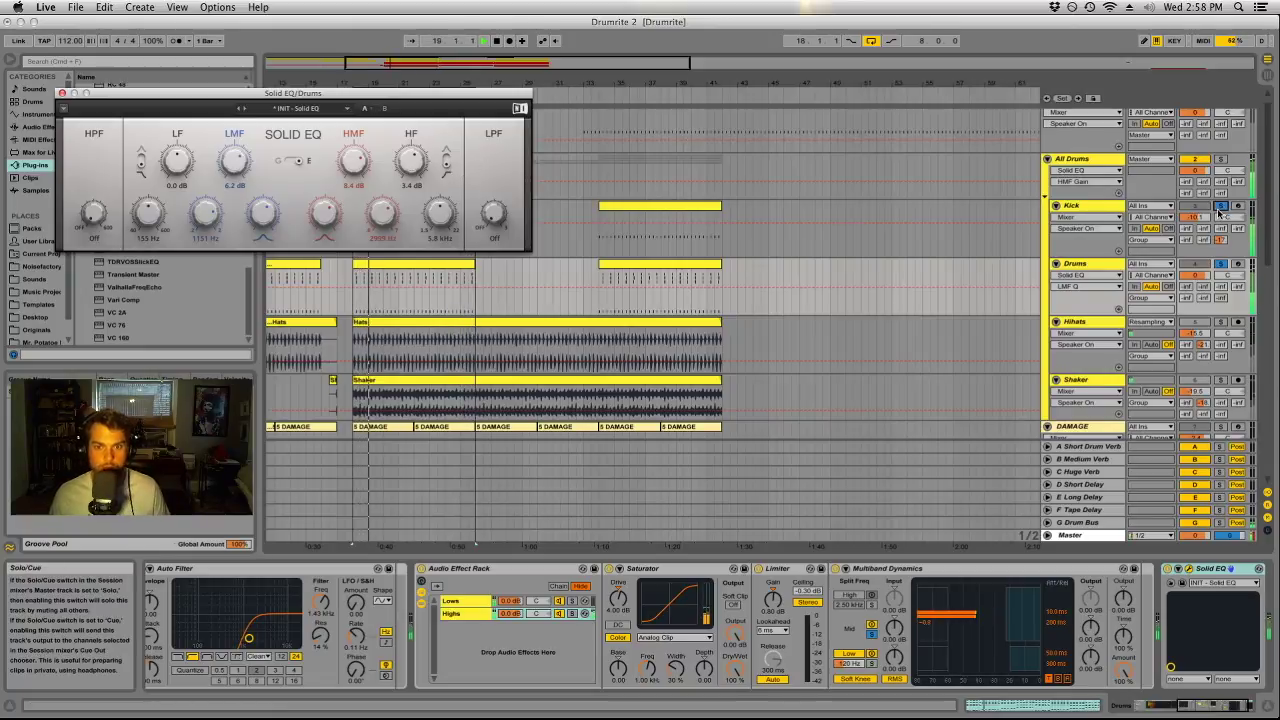
In Kick's EQ Eight, enable band 8, change its filter type and boost it about 3.35 dB near 3.74 kHz.
{"action": "left_click", "coordinate": [1087, 206]}
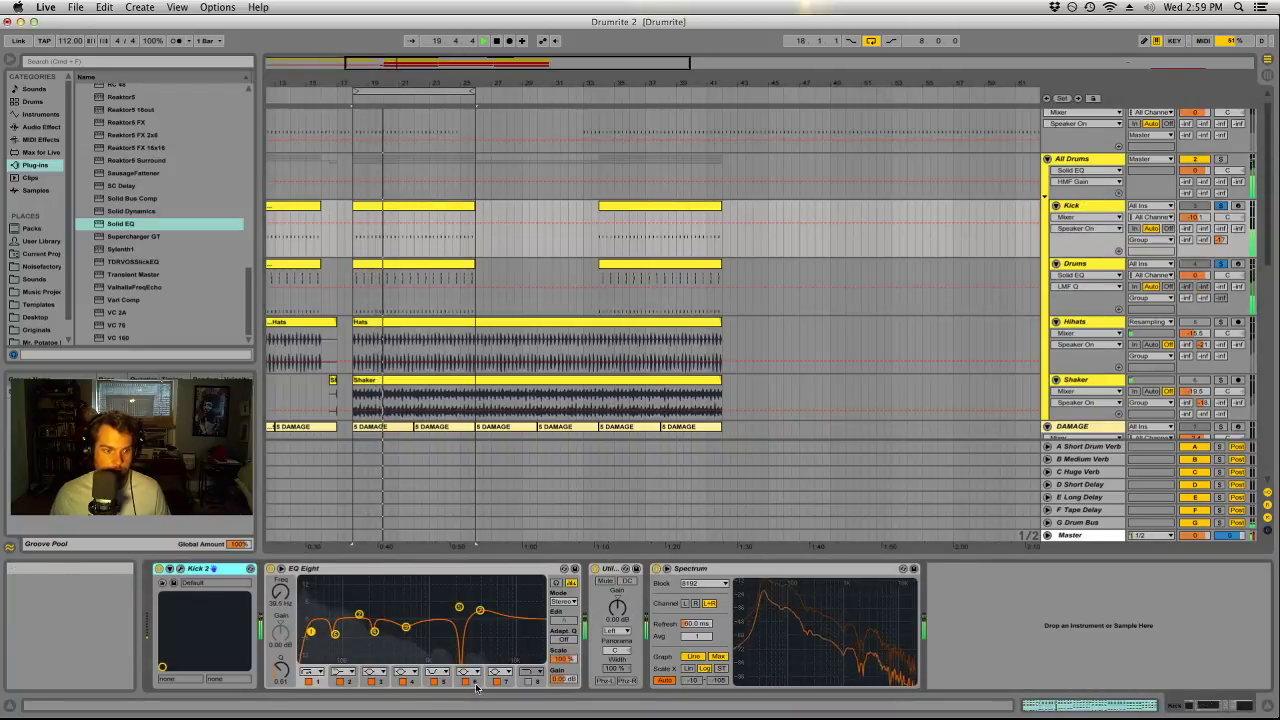
{"action": "left_click", "coordinate": [530, 671]}
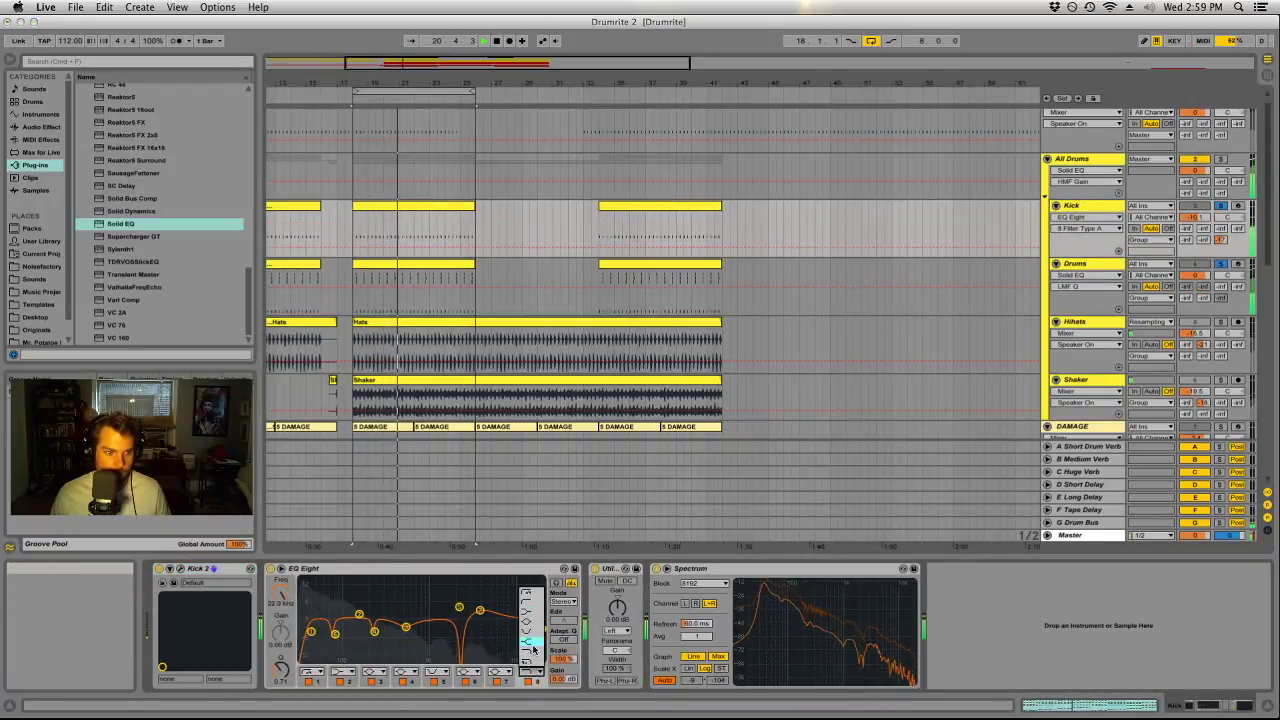
{"action": "left_click", "coordinate": [530, 613]}
{"action": "left_click_drag", "start_coordinate": [464, 614], "coordinate": [478, 609]}
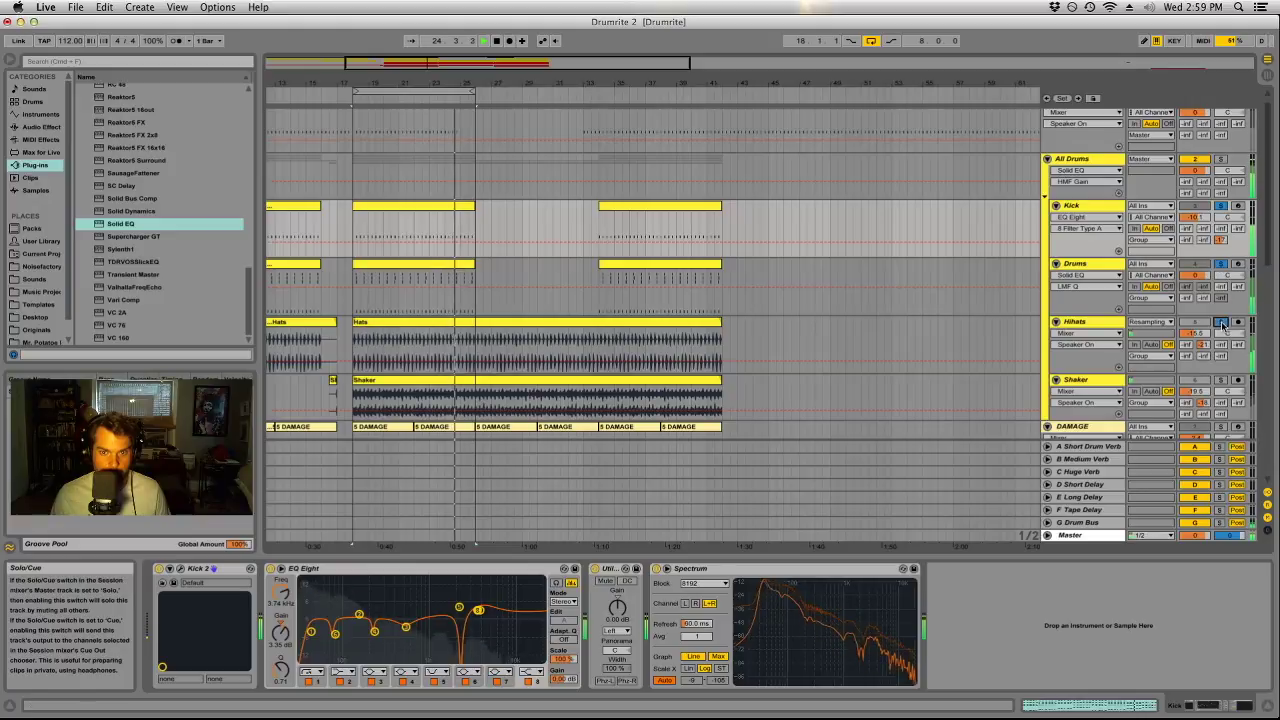
Solo Hihats, then in All Drums' Solid EQ try an HF boost of 6.5 dB and set the HF frequency to 7.4 kHz.
{"action": "left_click", "coordinate": [1096, 322]}
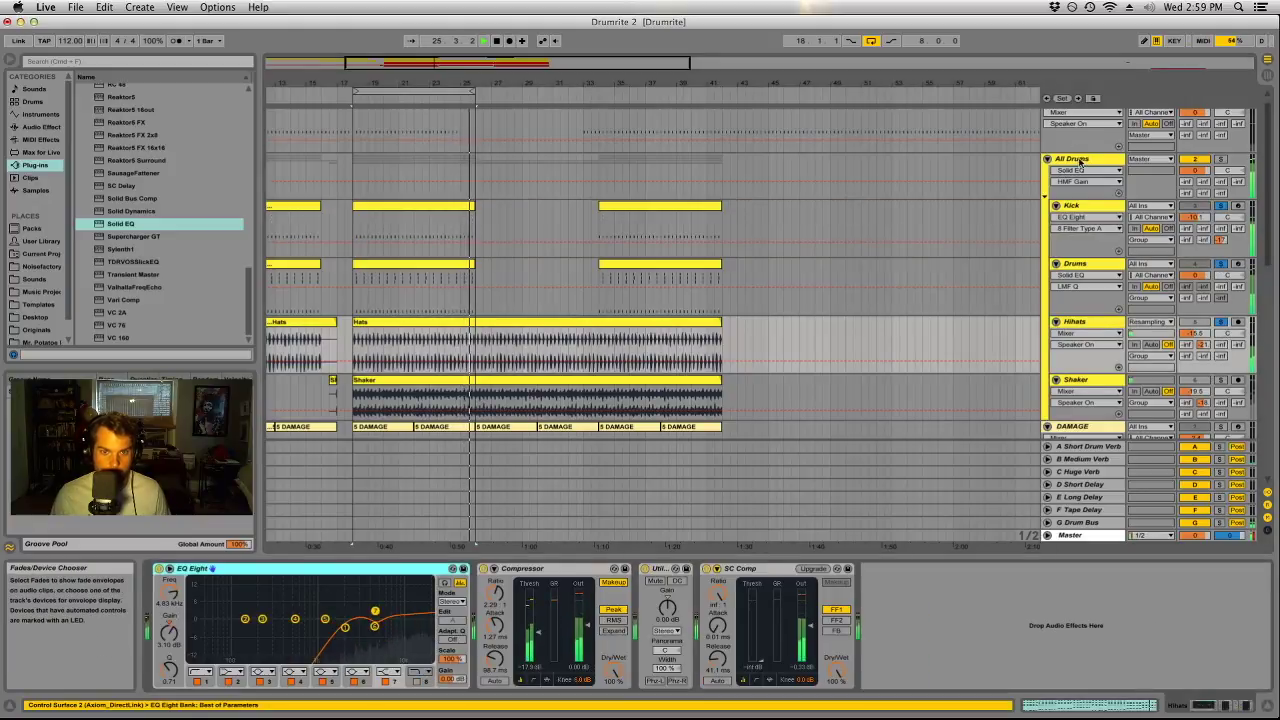
{"action": "left_click", "coordinate": [348, 194]}
{"action": "double_click", "coordinate": [416, 172]}
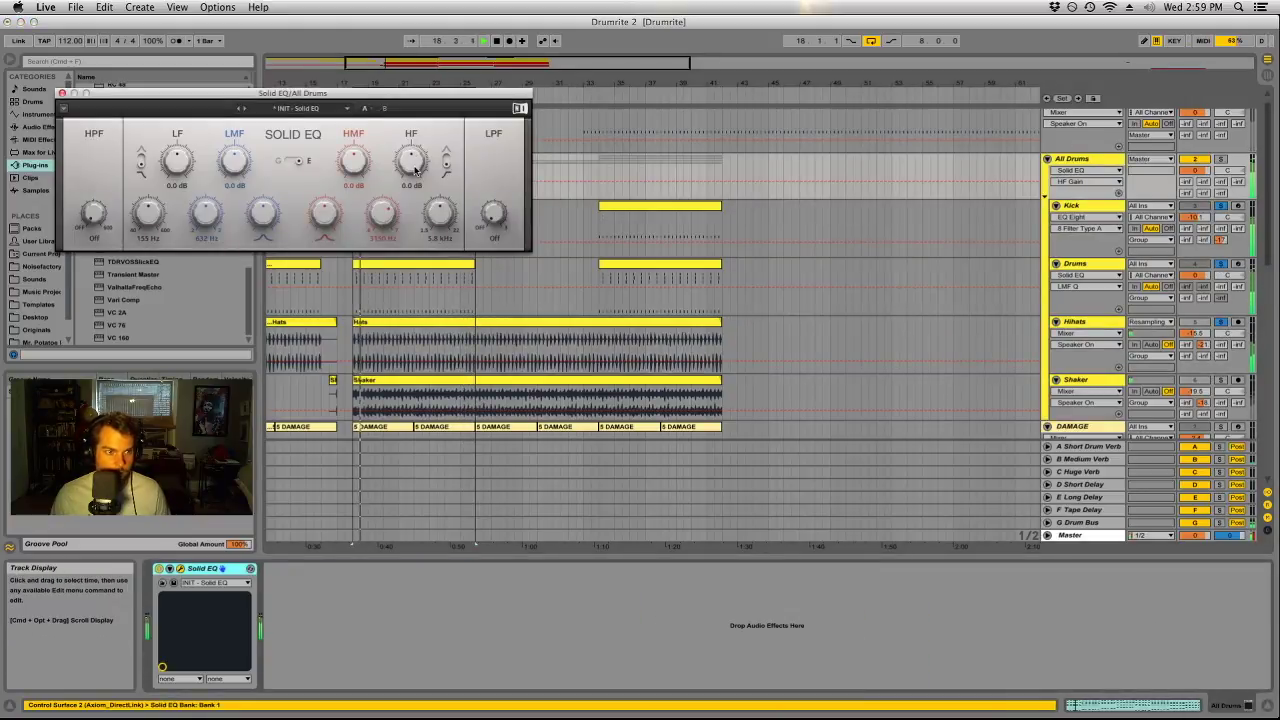
{"action": "left_click_drag", "start_coordinate": [420, 172], "coordinate": [420, 150]}
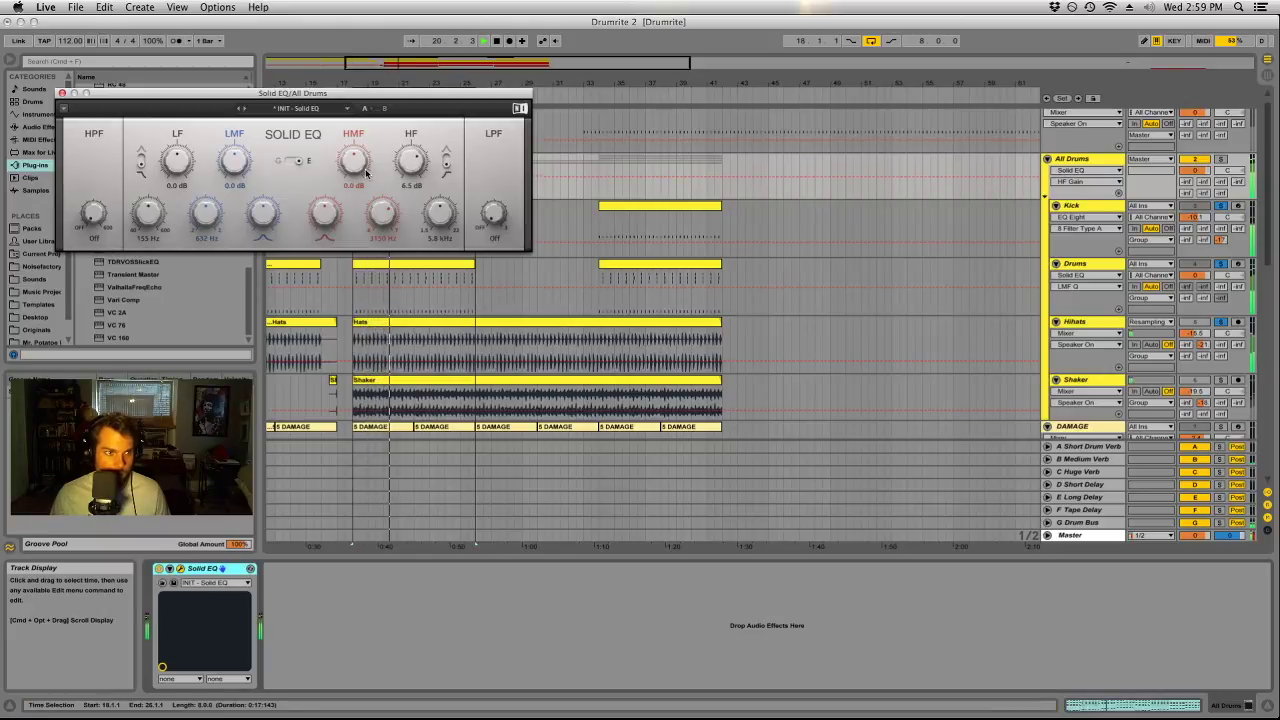
{"action": "left_click", "coordinate": [440, 212]}
{"action": "left_click_drag", "start_coordinate": [440, 212], "coordinate": [440, 228]}
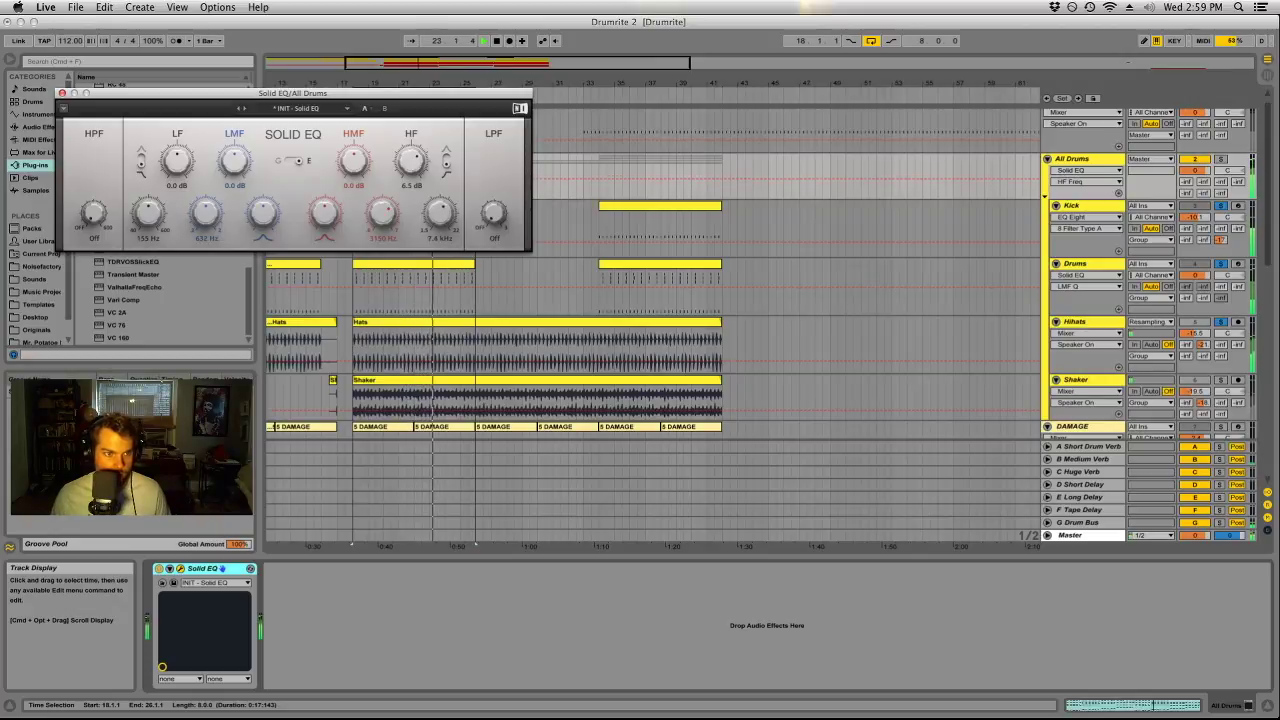
{"action": "left_click_drag", "start_coordinate": [411, 160], "coordinate": [411, 145]}
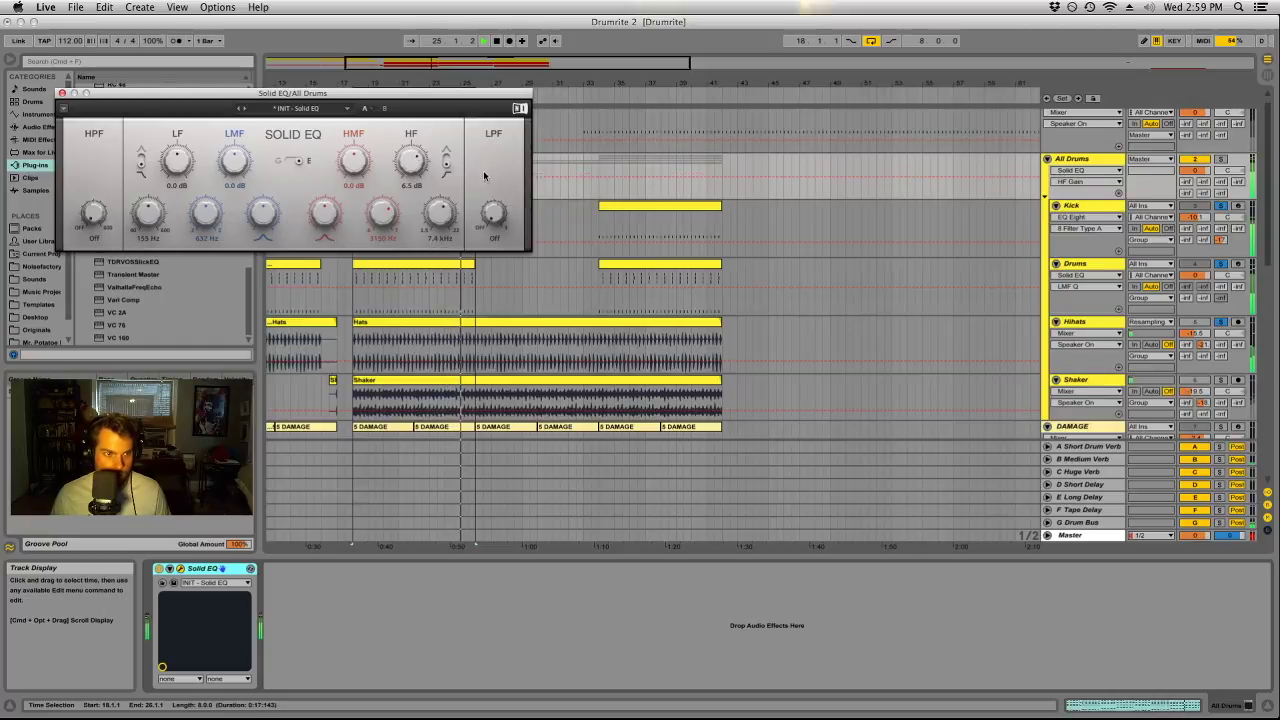
Set the Hihats volume to about -10 dB and the soloed Shaker to -21 dB, then close the Solid EQ window.
{"action": "left_click", "coordinate": [1196, 332]}
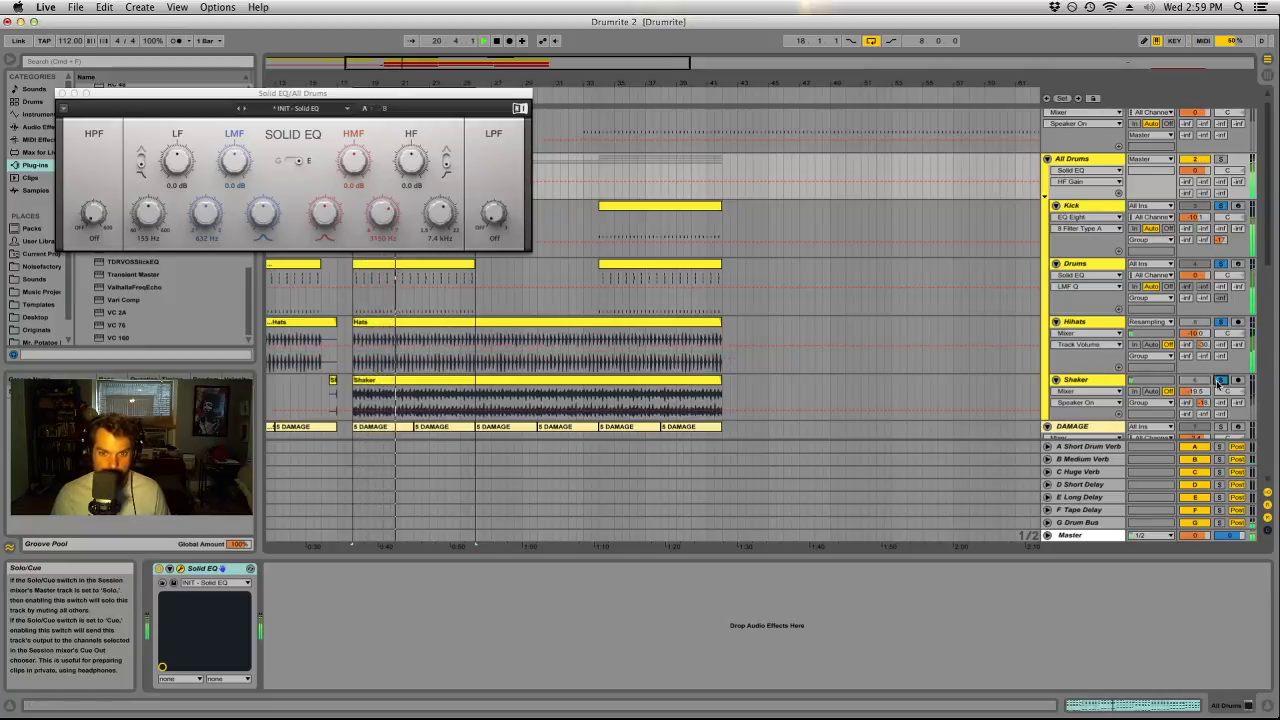
{"action": "left_click", "coordinate": [1190, 395]}
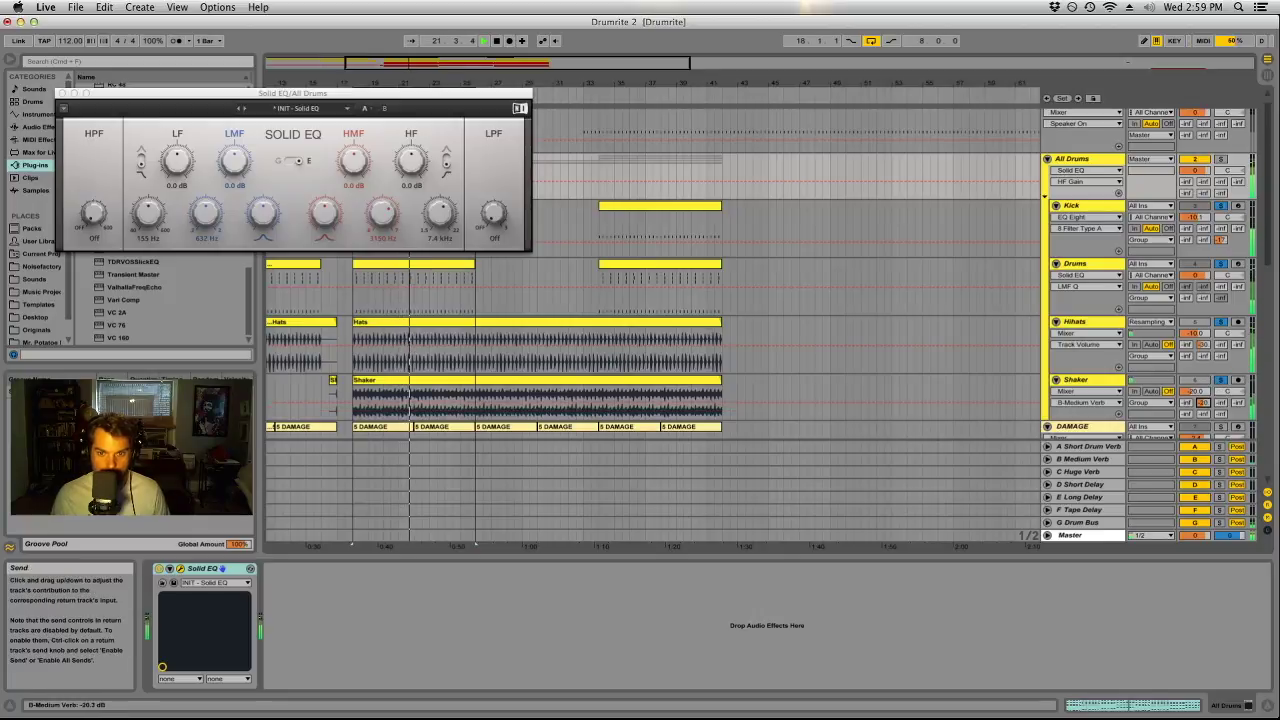
{"action": "left_click_drag", "start_coordinate": [1188, 392], "coordinate": [1188, 402]}
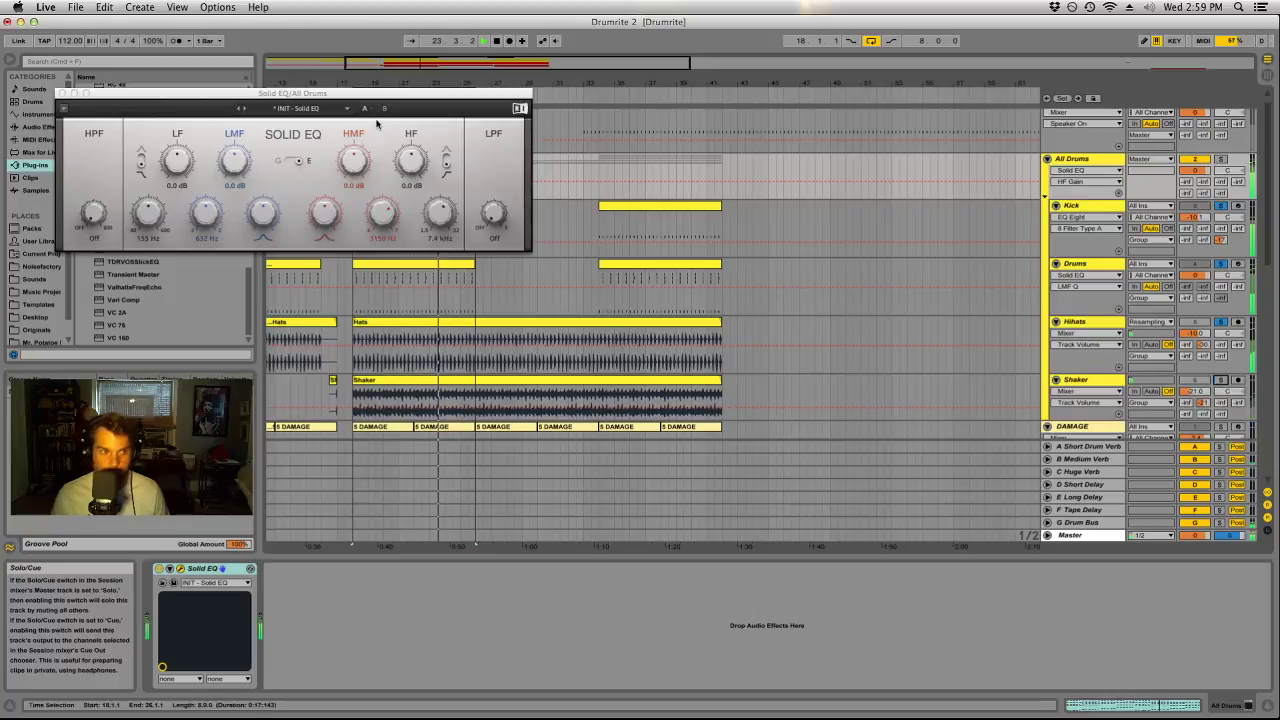
{"action": "left_click", "coordinate": [61, 94]}
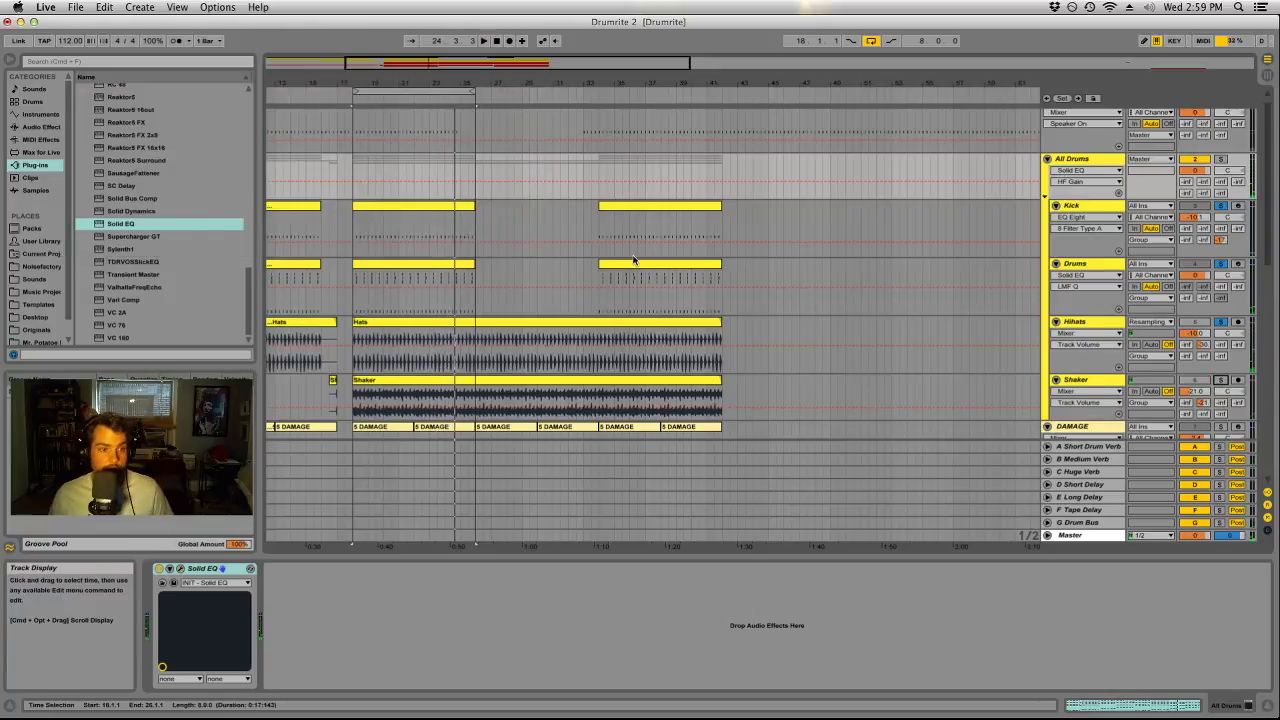
Play the arrangement from bar 1 and toggle the All Drums group's activator to compare the mix with and without it.
{"action": "mouse_move", "coordinate": [445, 83]}
{"action": "left_mouse_down"}
{"action": "mouse_move", "coordinate": [445, 40]}
{"action": "mouse_move", "coordinate": [446, 66]}
{"action": "left_mouse_up"}
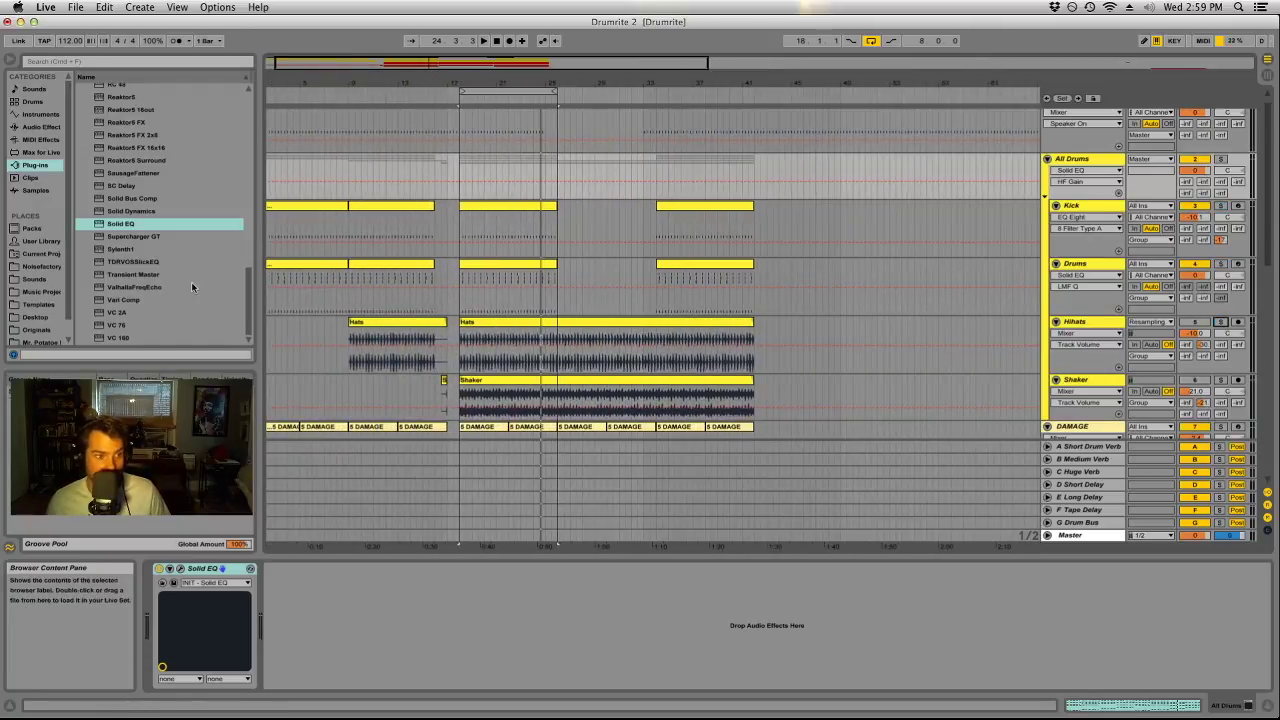
{"action": "key", "text": "minus"}
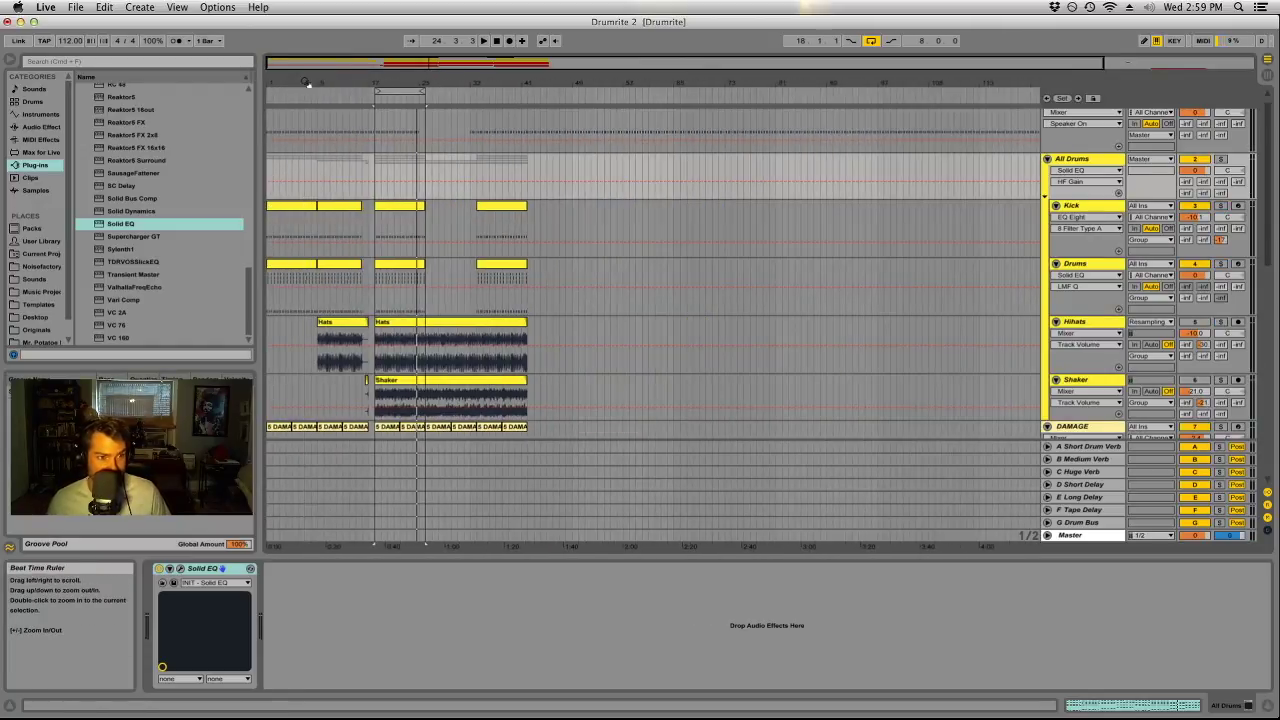
{"action": "left_click", "coordinate": [296, 206]}
{"action": "left_click_drag", "start_coordinate": [271, 82], "coordinate": [271, 100]}
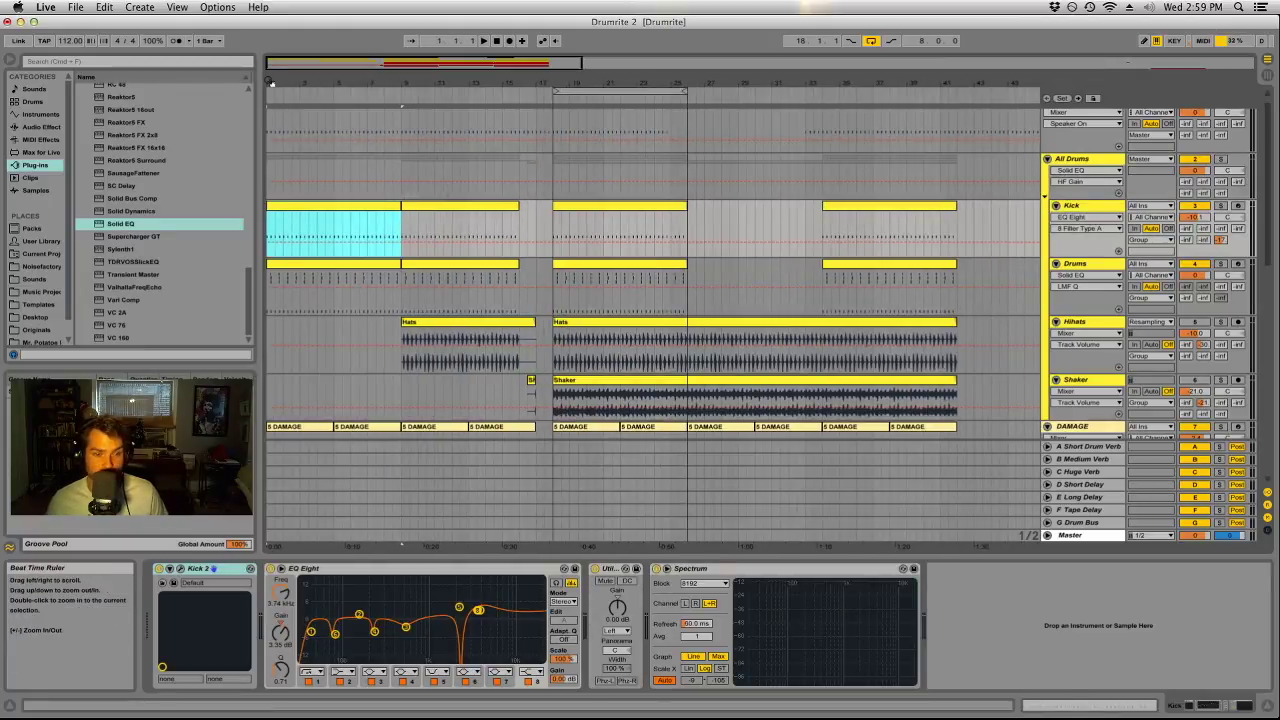
{"action": "key", "text": "space"}
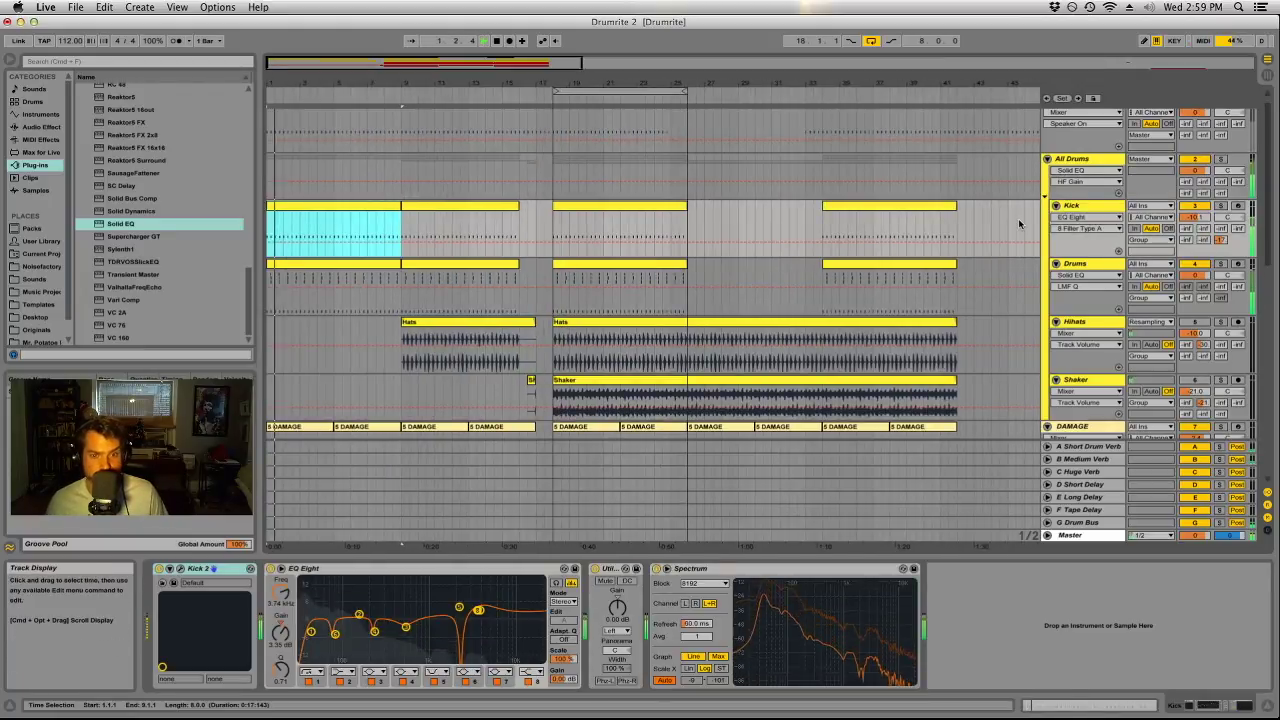
{"action": "left_click", "coordinate": [1196, 172]}
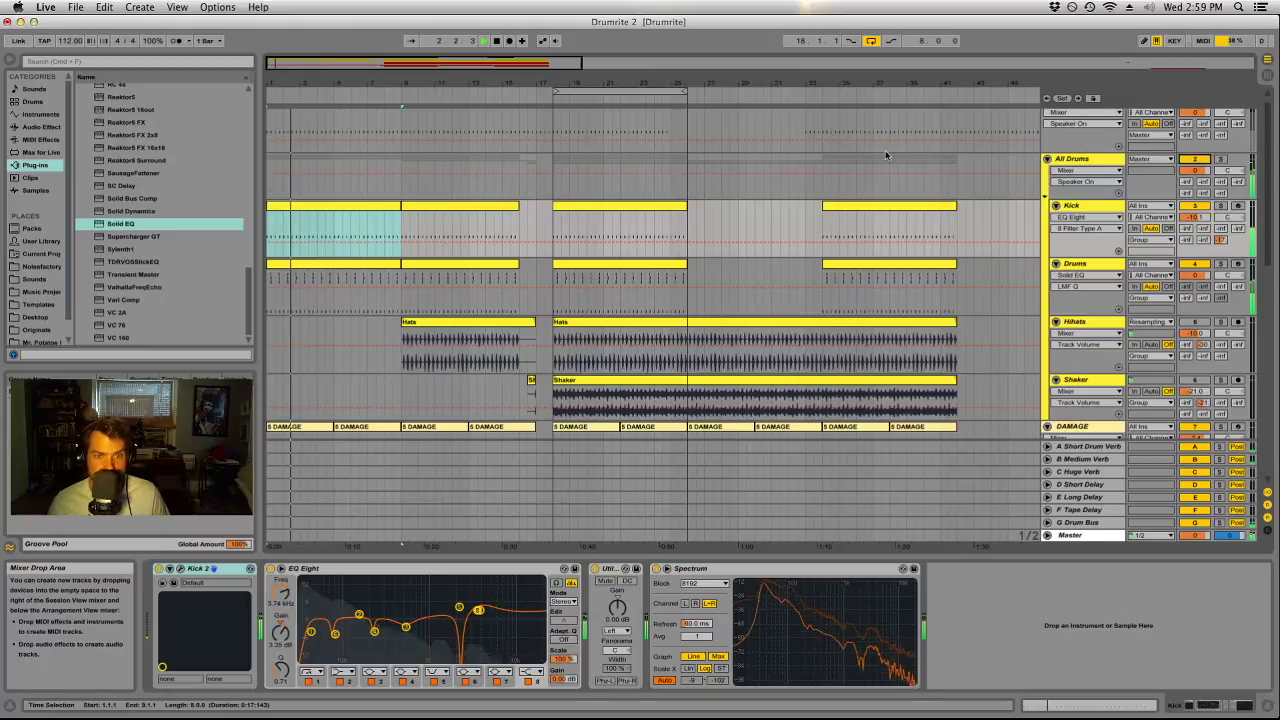
Examine the device chain of the second Fuzzy Bass layer in Chord Synths, checking the 5.49 kHz band in its EQ Eight.
{"action": "scroll", "coordinate": [522, 239], "scroll_direction": "down", "scroll_amount": 3}
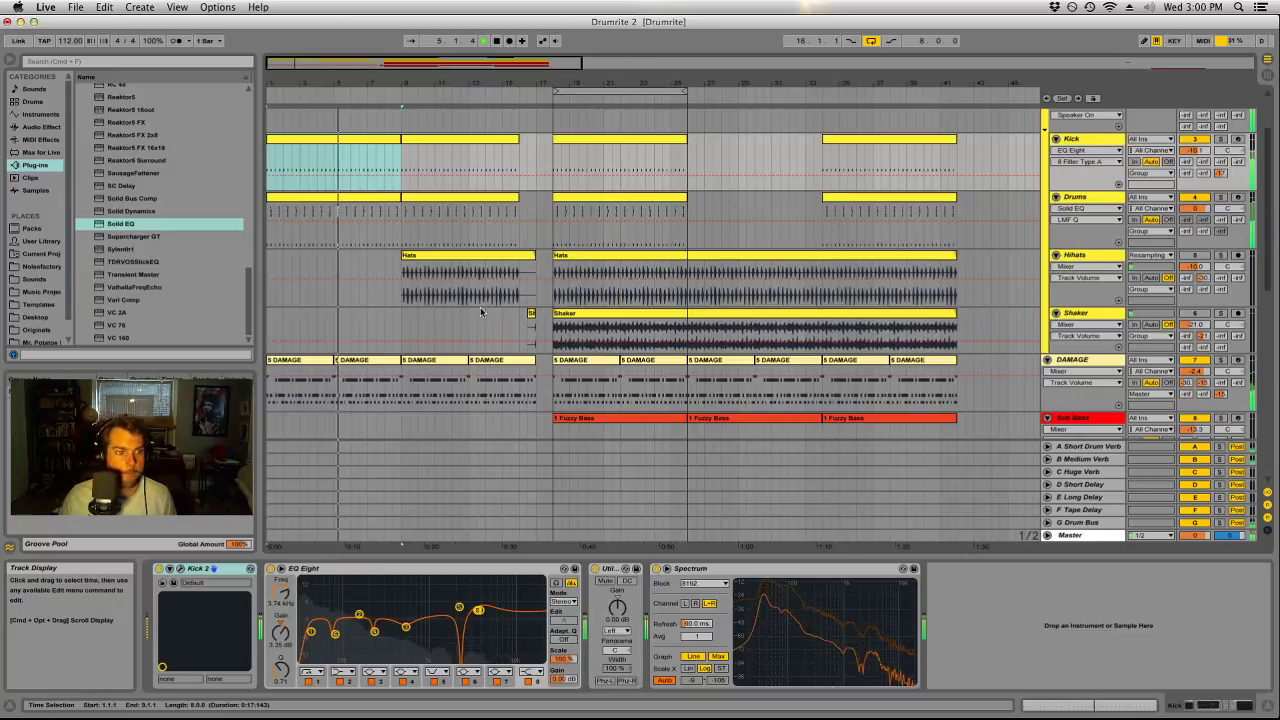
{"action": "scroll", "coordinate": [1052, 377], "scroll_direction": "down", "scroll_amount": 5}
{"action": "scroll", "coordinate": [1052, 377], "scroll_direction": "down", "scroll_amount": 7}
{"action": "left_click", "coordinate": [1055, 371]}
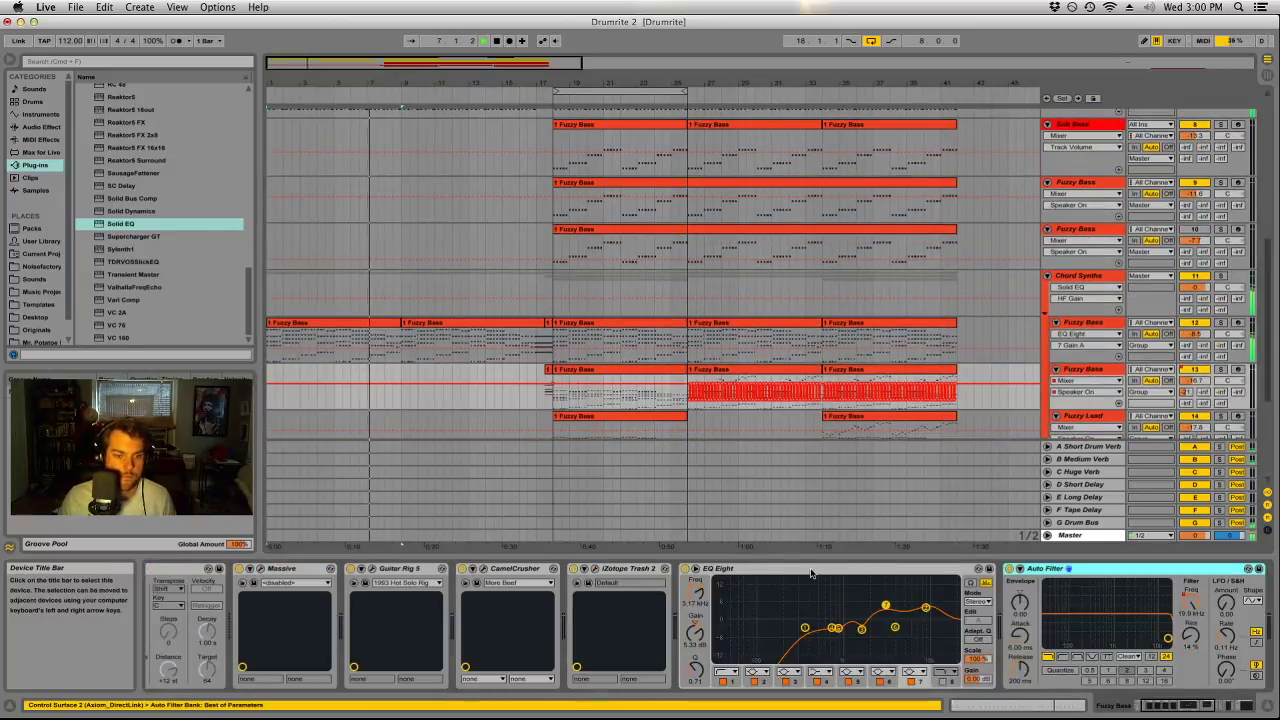
{"action": "left_click", "coordinate": [924, 607]}
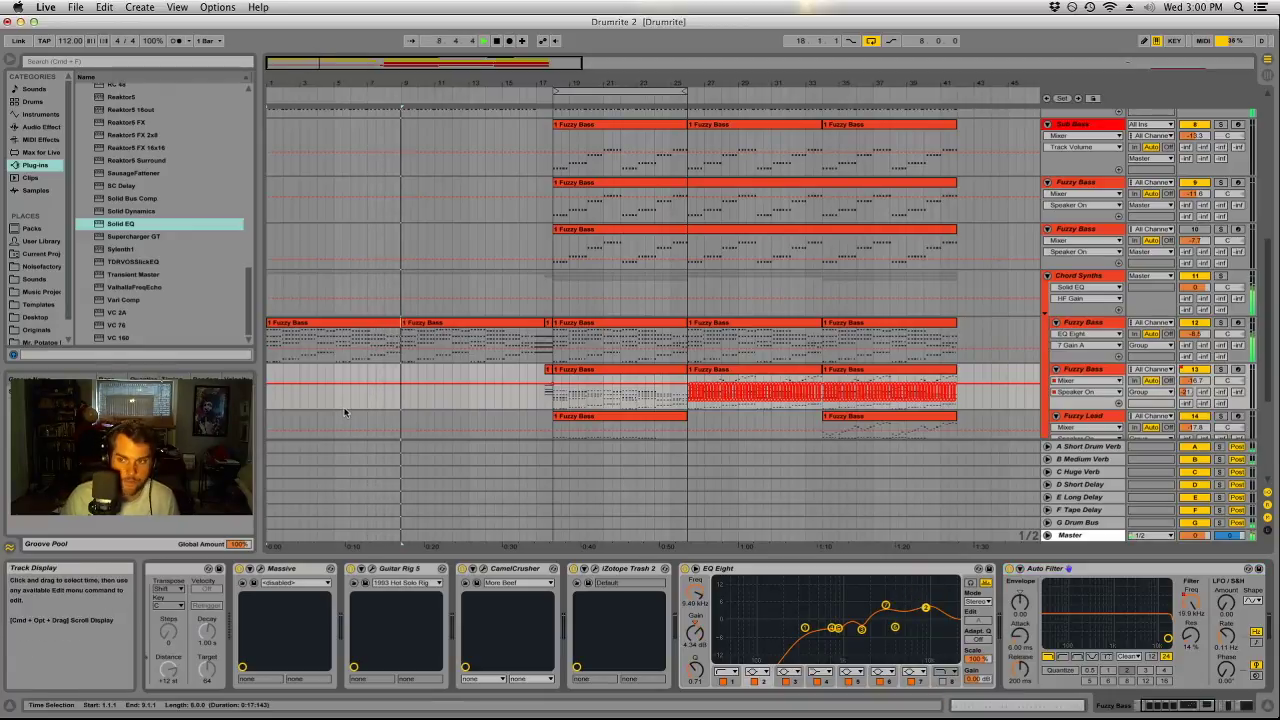
{"action": "scroll", "coordinate": [420, 194], "scroll_direction": "up", "scroll_amount": 7}
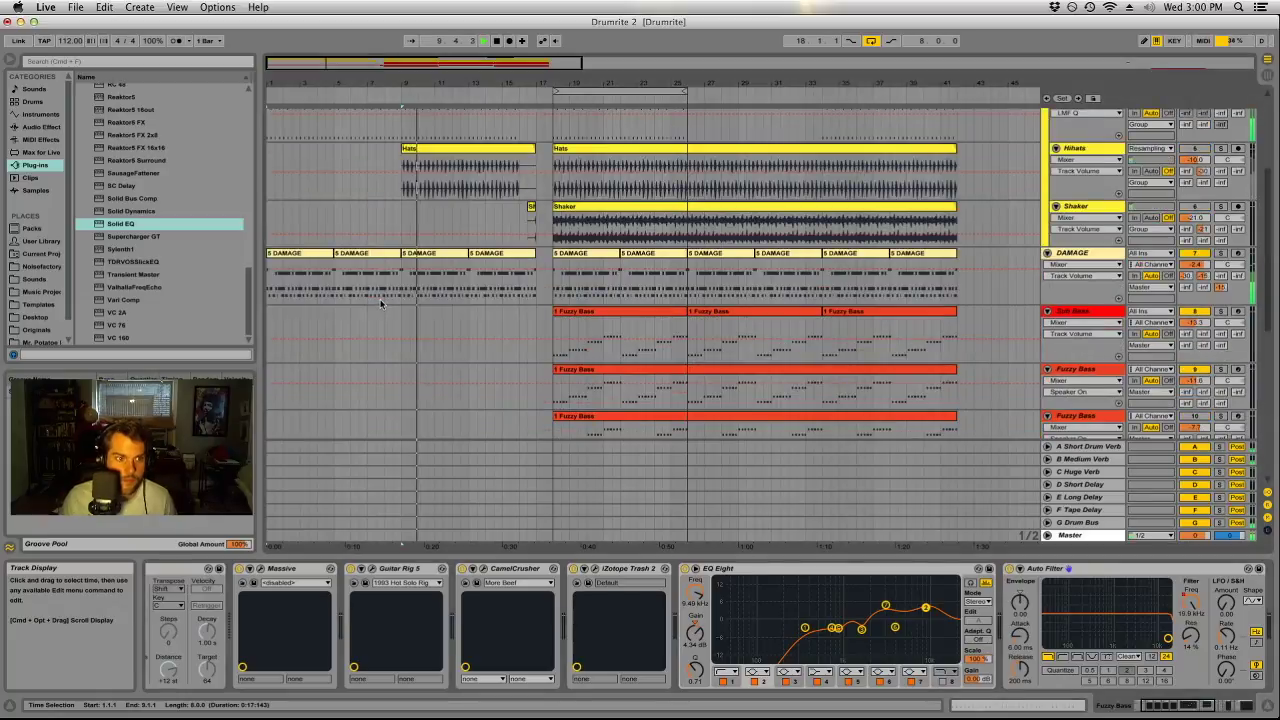
{"action": "scroll", "coordinate": [972, 368], "scroll_direction": "up", "scroll_amount": 4}
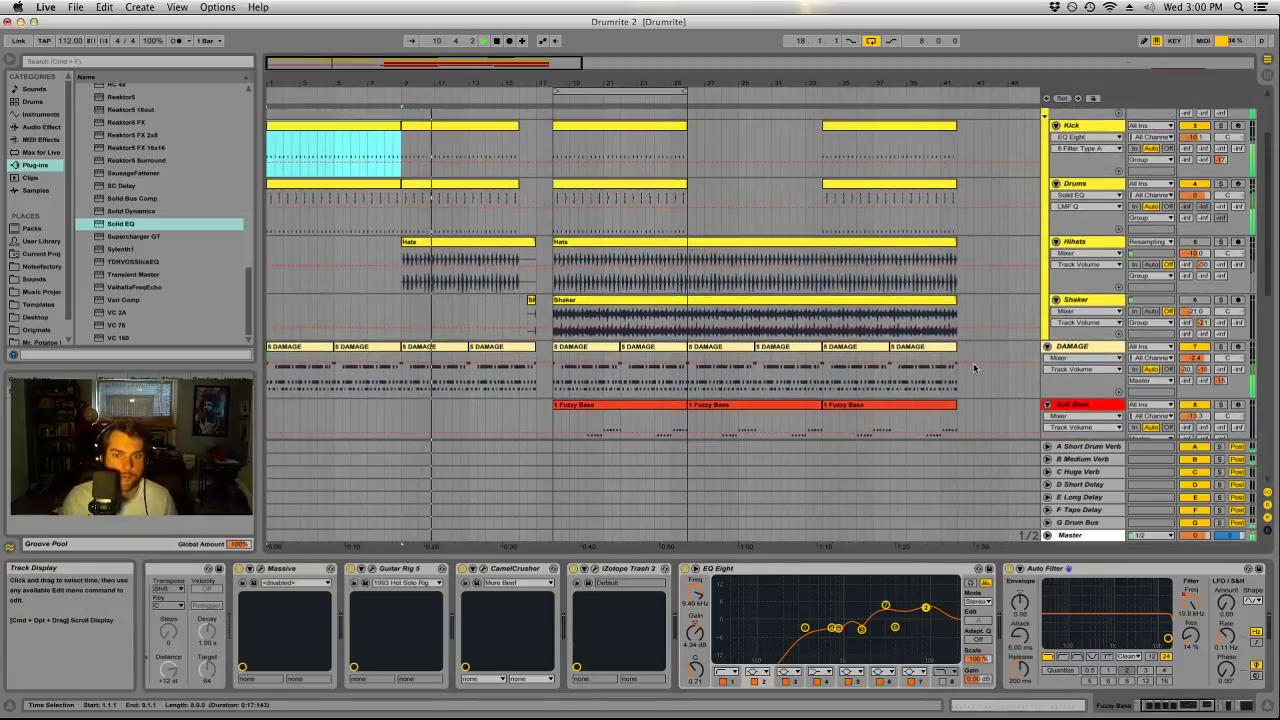
{"action": "scroll", "coordinate": [972, 368], "scroll_direction": "up", "scroll_amount": 4}
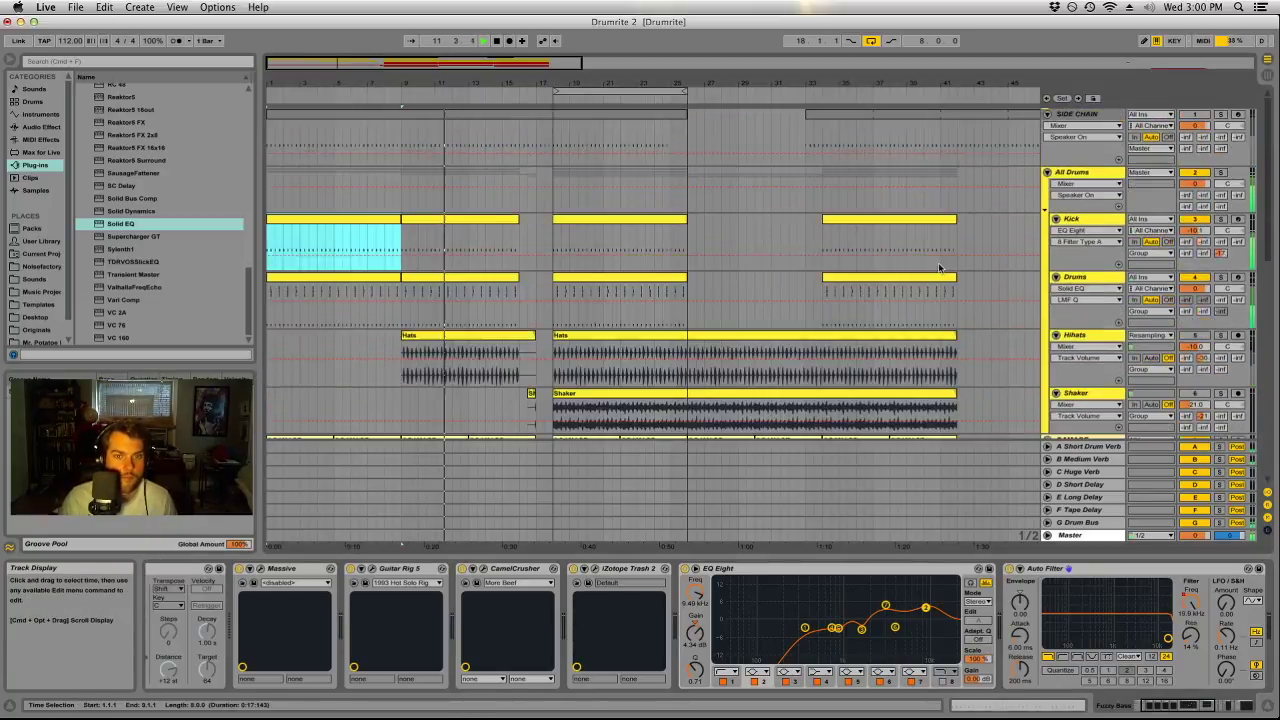
Lower band 8 in Kick's EQ Eight to about 2.65 dB and set HF to 2.8 dB in All Drums' Solid EQ.
{"action": "left_click", "coordinate": [1077, 220]}
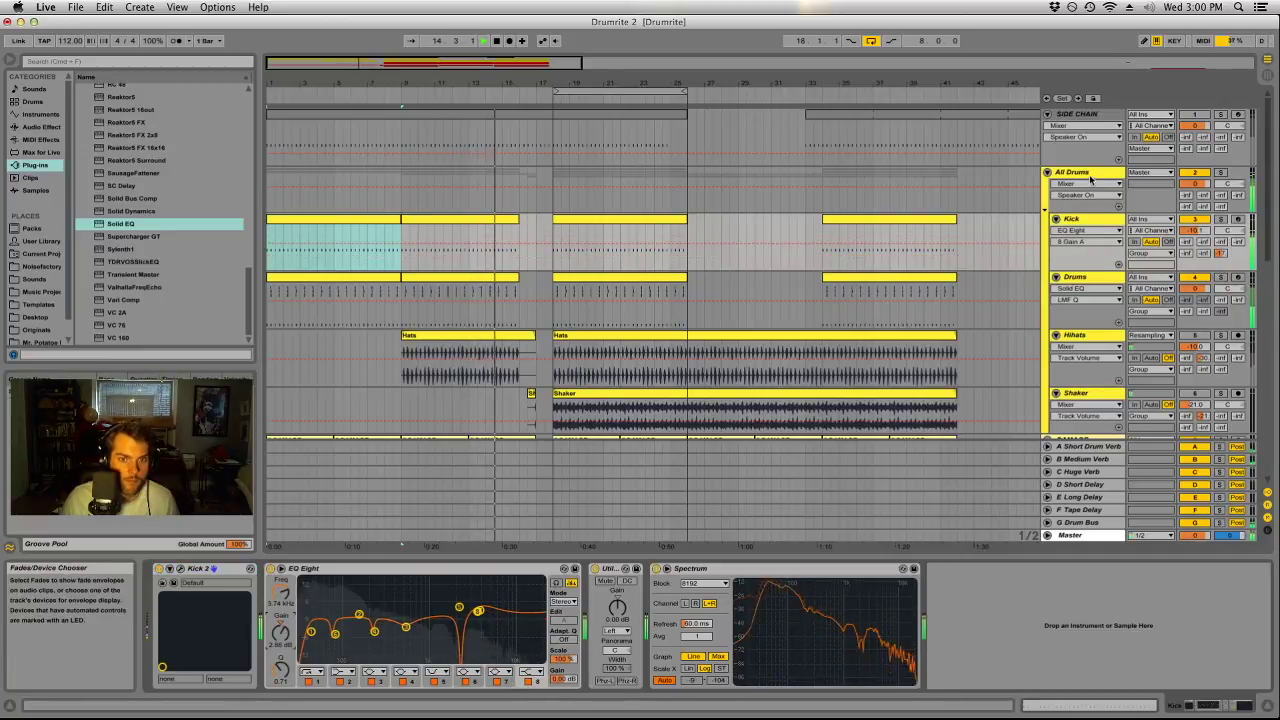
{"action": "left_click", "coordinate": [1072, 172]}
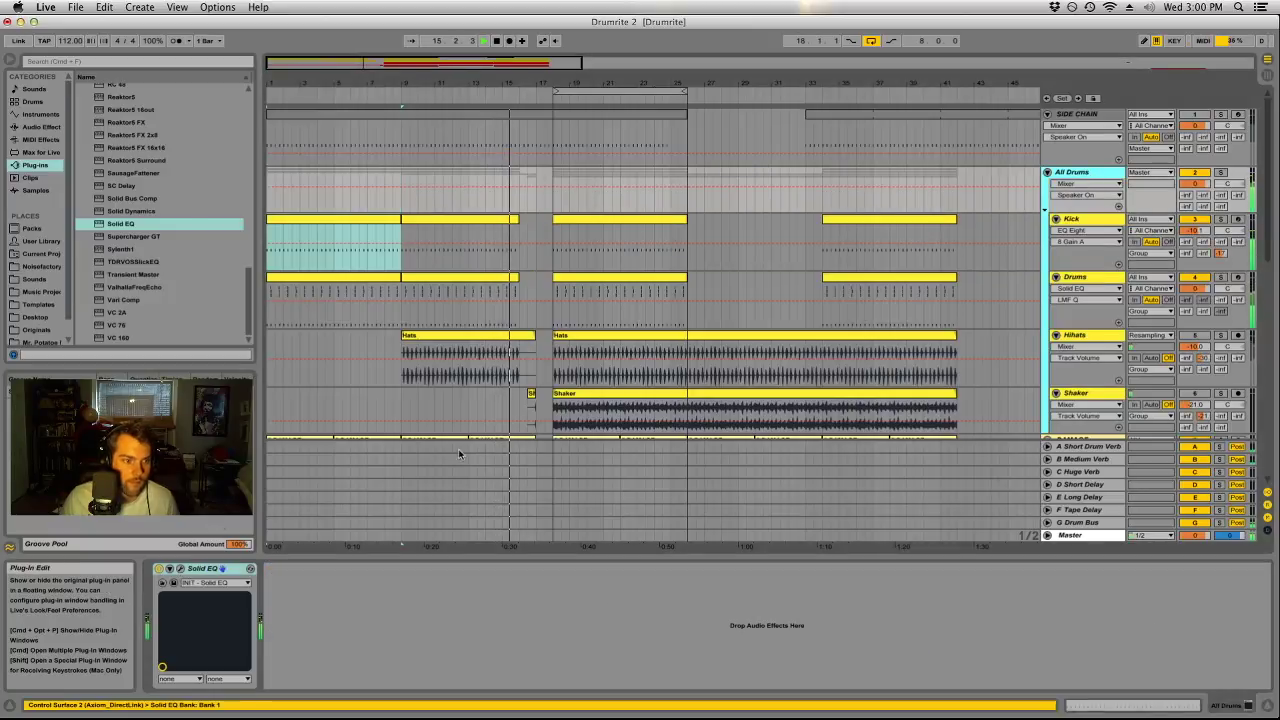
{"action": "left_click", "coordinate": [222, 568]}
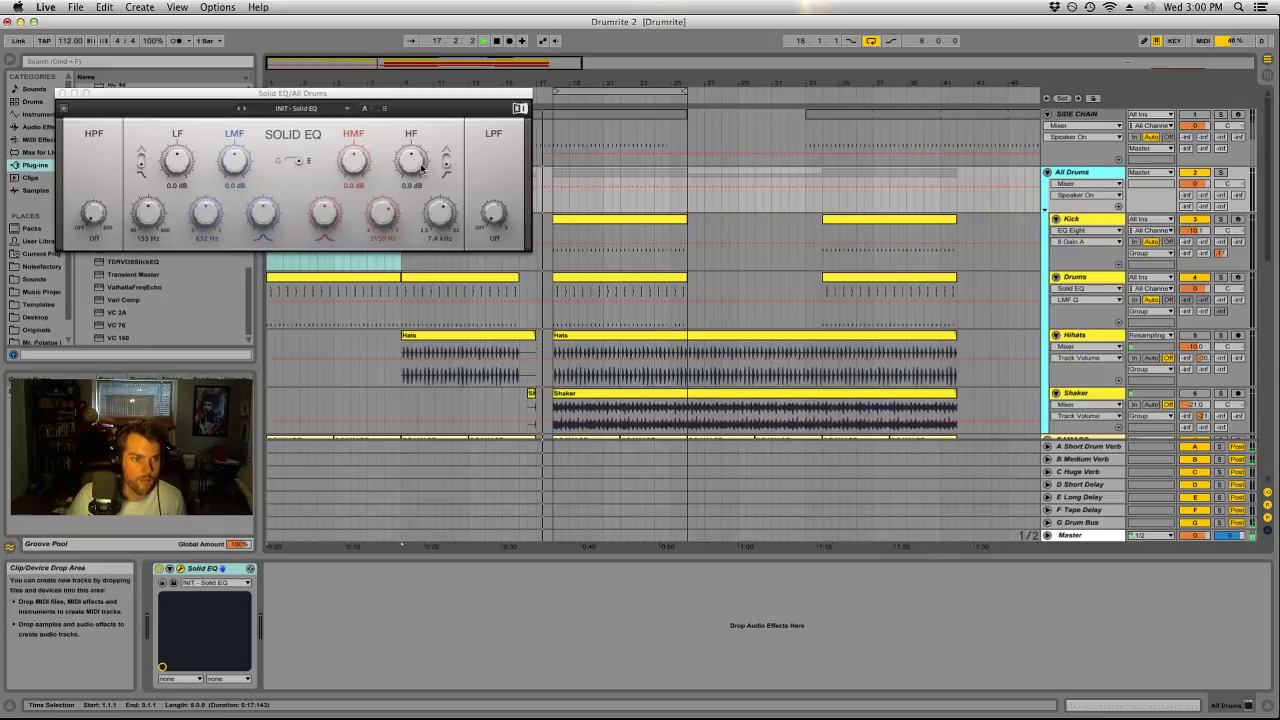
{"action": "mouse_move", "coordinate": [421, 168]}
{"action": "left_mouse_down"}
{"action": "mouse_move", "coordinate": [421, 142]}
{"action": "mouse_move", "coordinate": [420, 170]}
{"action": "left_mouse_up"}
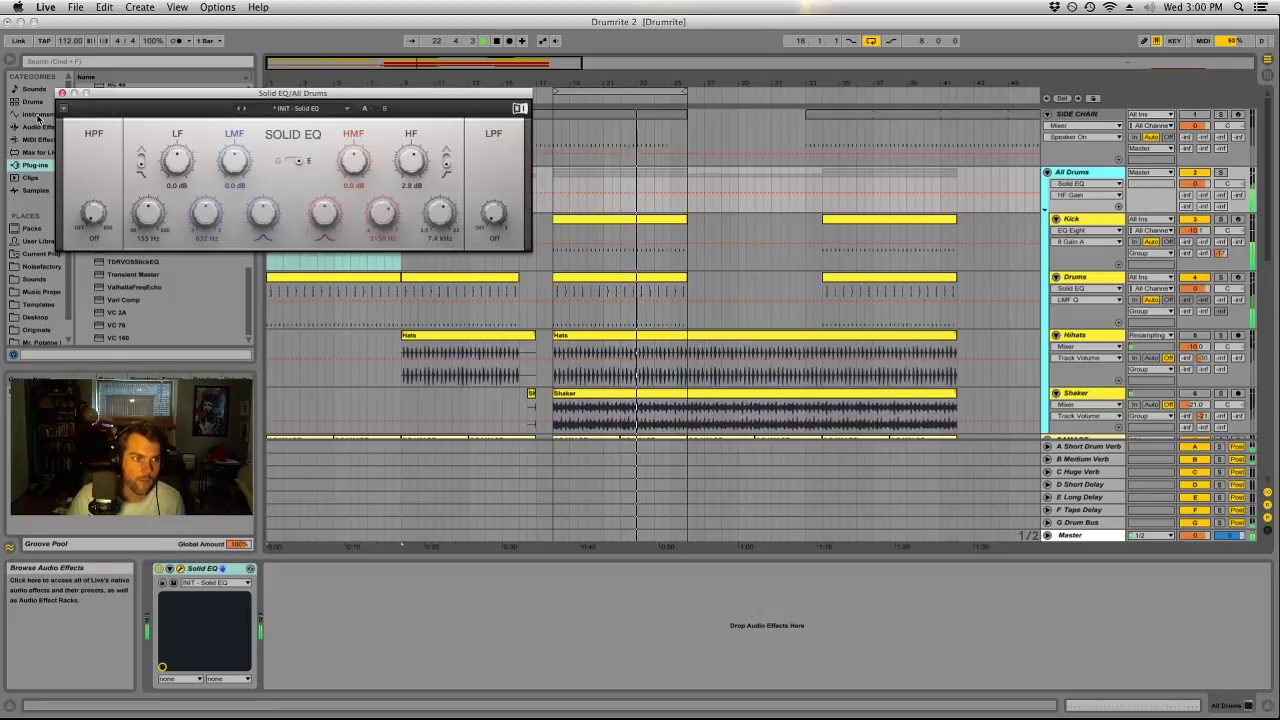
{"action": "left_click", "coordinate": [62, 93]}
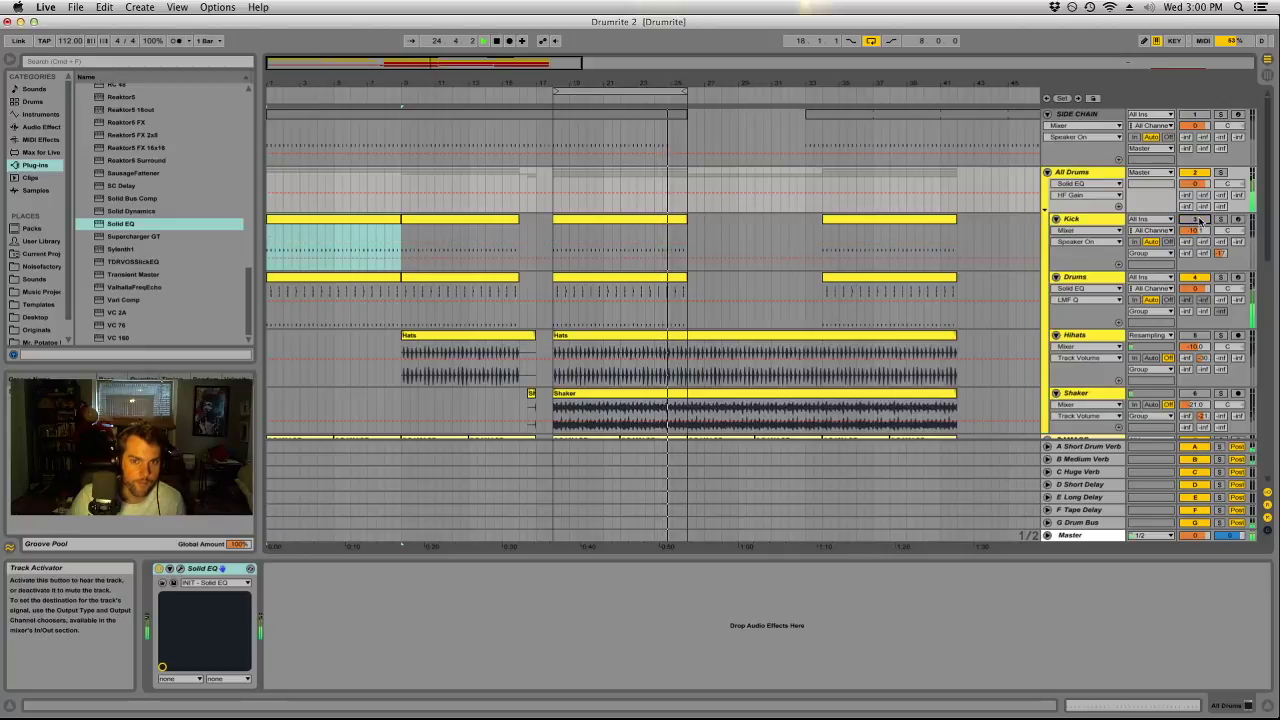
Check the levels in the Session mixer, then set HMF to about 5.3 dB in the Drums track's Solid EQ.
{"action": "key", "text": "Tab"}
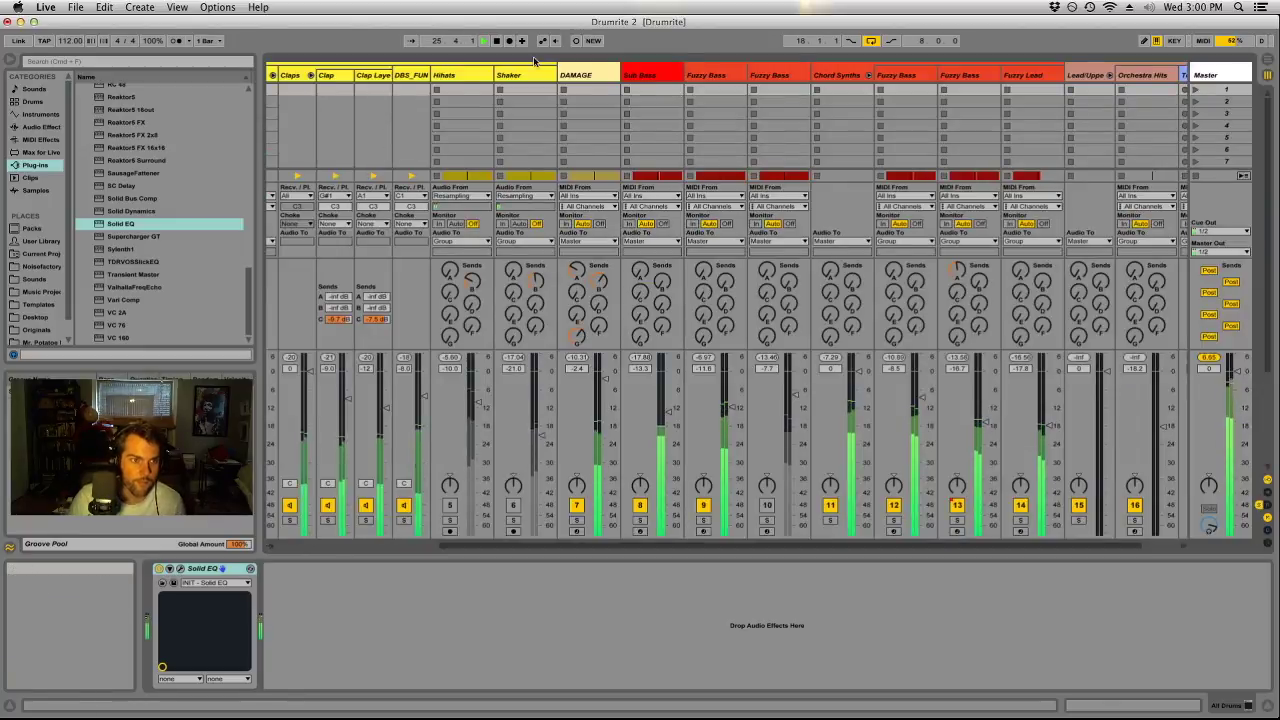
{"action": "key", "text": "Tab"}
{"action": "left_click", "coordinate": [1108, 275]}
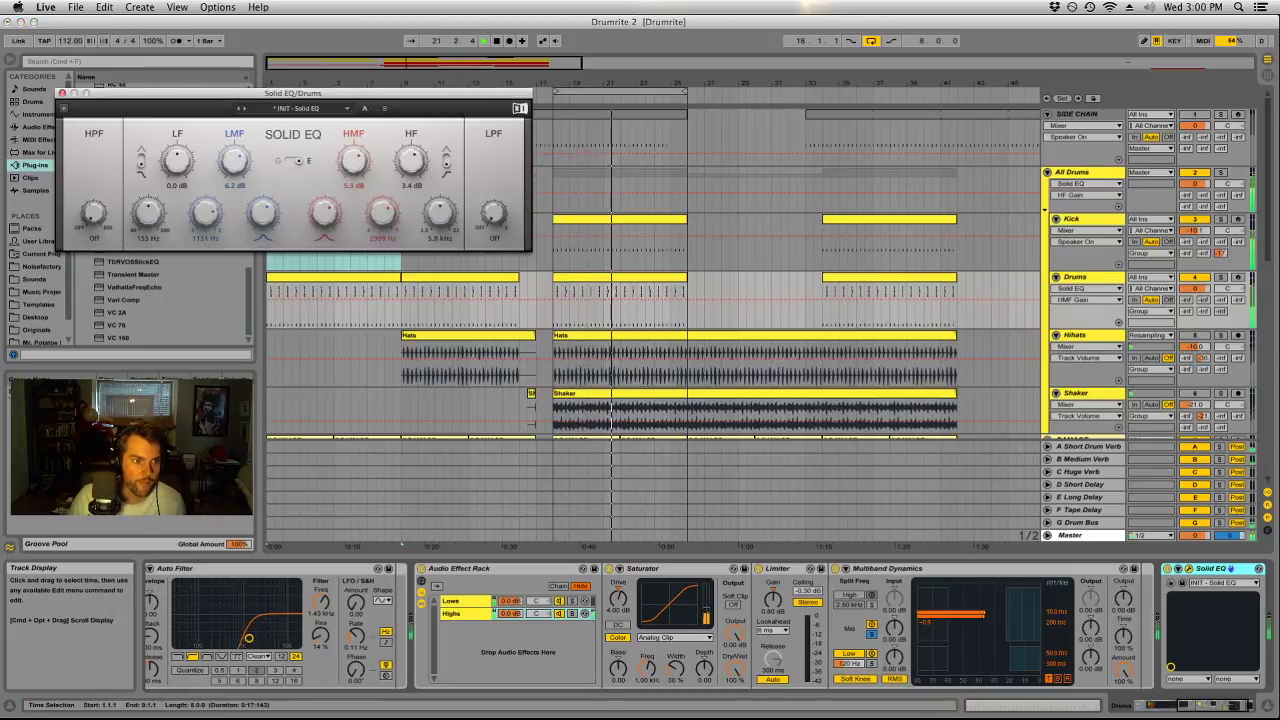
{"action": "key", "text": "alt+super+p"}
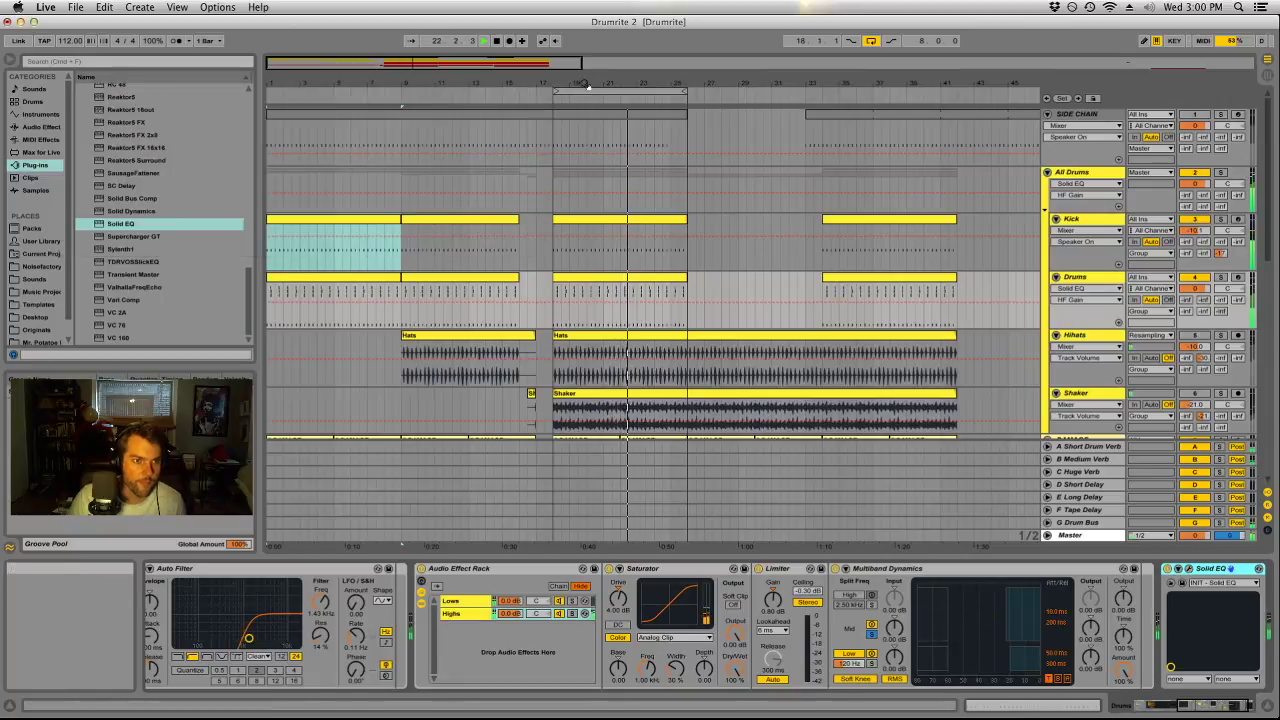
Turn off the arrangement loop so playback runs past bar 26 into the following section.
{"action": "left_click", "coordinate": [678, 99]}
{"action": "key", "text": "minus"}
{"action": "key", "text": "minus"}
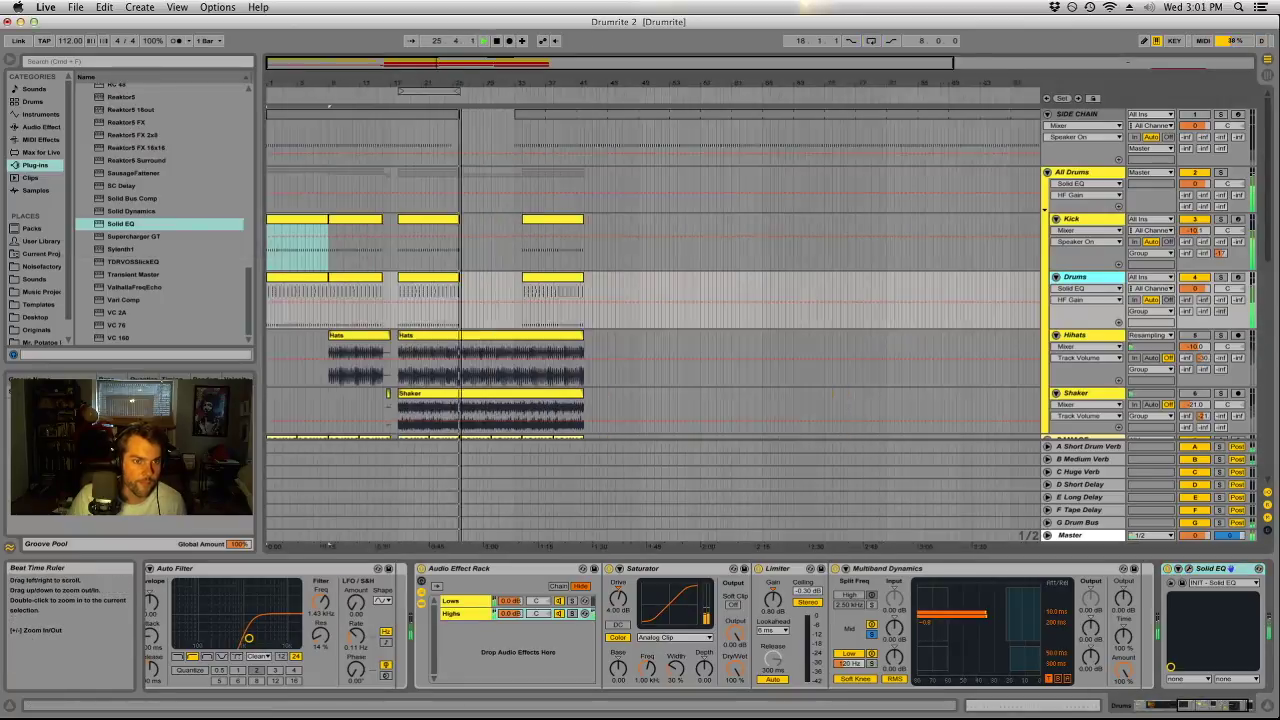
{"action": "scroll", "coordinate": [476, 233], "scroll_direction": "down", "scroll_amount": 3}
{"action": "scroll", "coordinate": [476, 233], "scroll_direction": "down", "scroll_amount": 3}
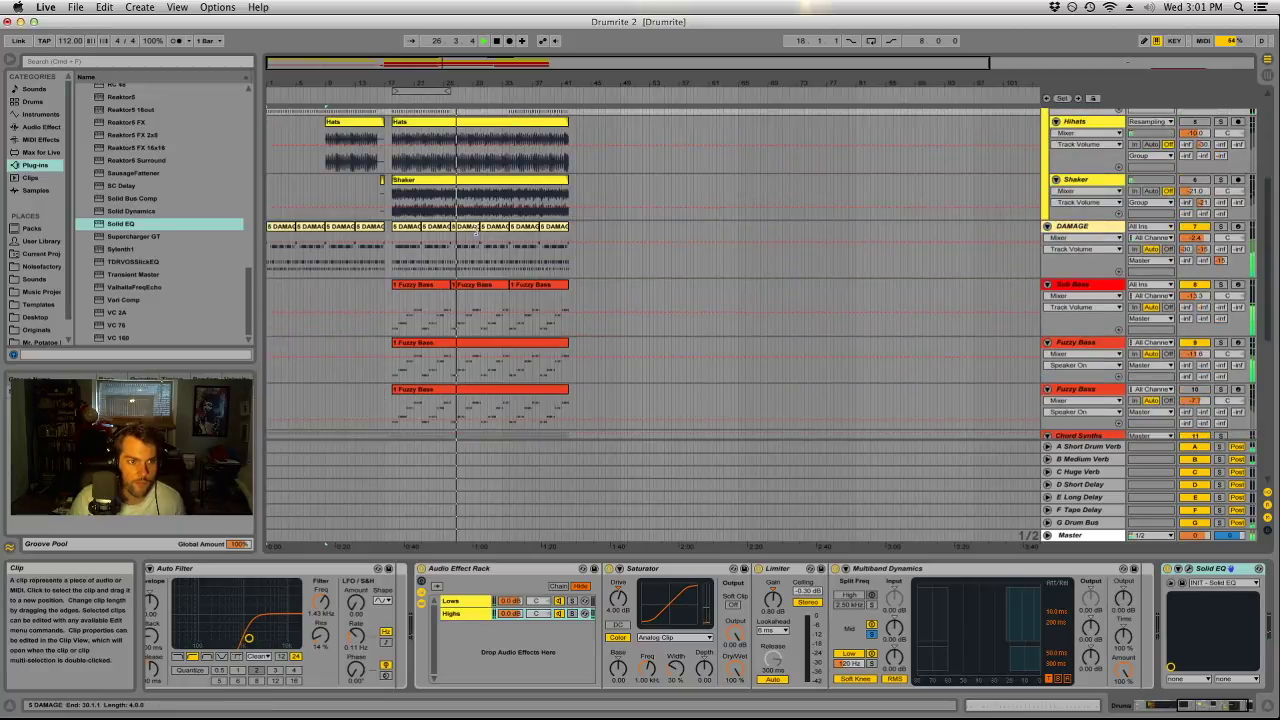
{"action": "scroll", "coordinate": [508, 273], "scroll_direction": "down", "scroll_amount": 3}
Try deleting the Sub Bass and DAMAGE clips between bars 26 and 34.
{"action": "left_click", "coordinate": [483, 167]}
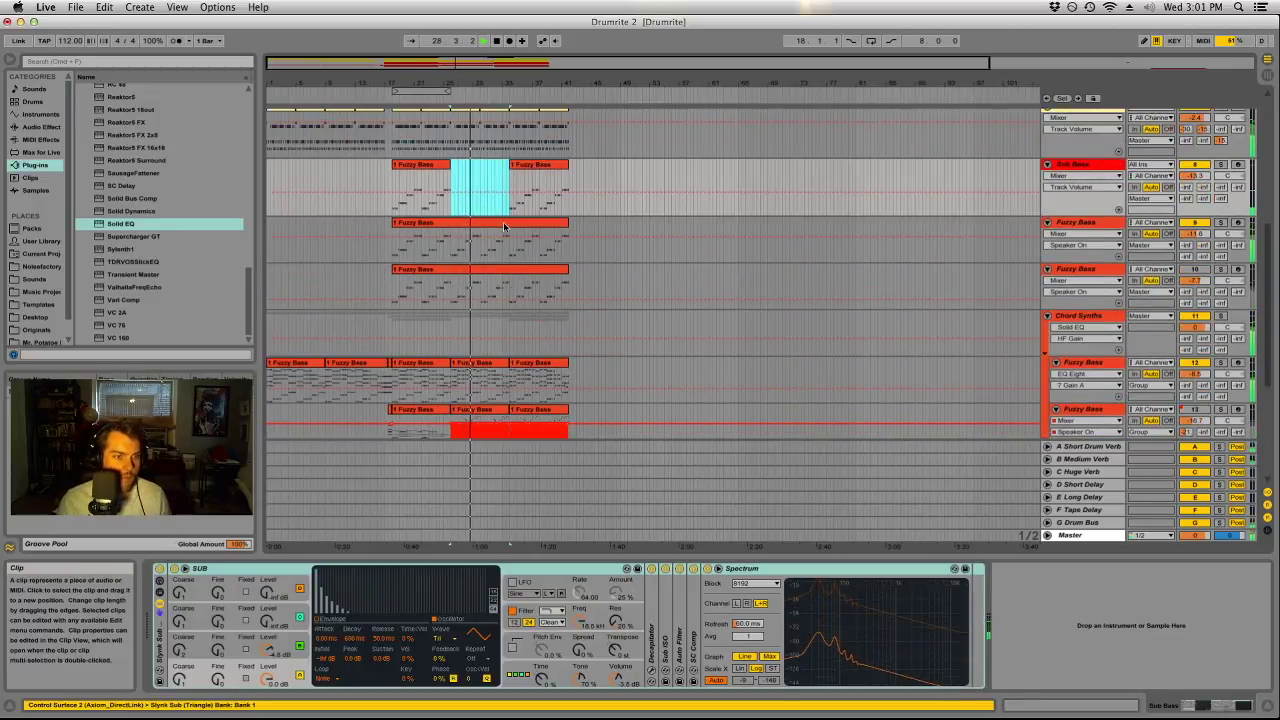
{"action": "scroll", "coordinate": [503, 195], "scroll_direction": "up", "scroll_amount": 1}
{"action": "key", "text": "Delete"}
{"action": "left_click", "coordinate": [490, 151]}
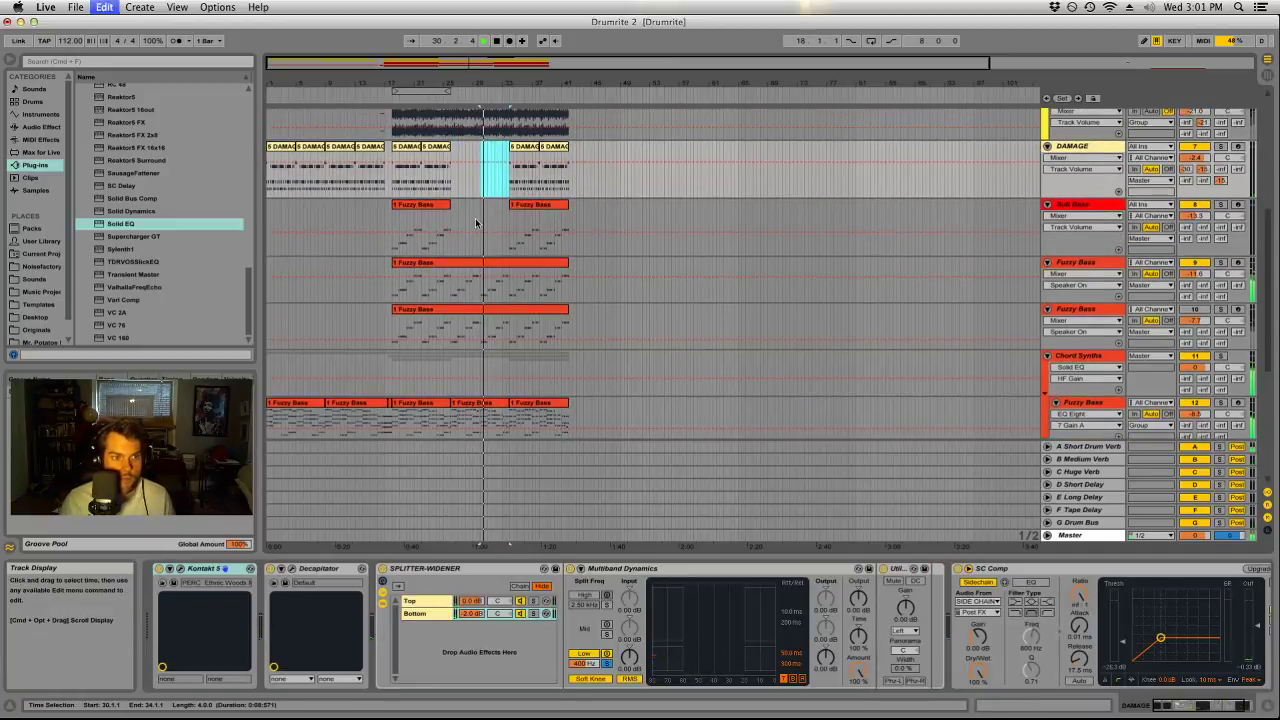
{"action": "key", "text": "super+z"}
{"action": "key", "text": "super+z"}
Select the Sub Bass clip spanning bars 26 to 34 and look over the drum tracks around that section during playback.
{"action": "left_click", "coordinate": [666, 214]}
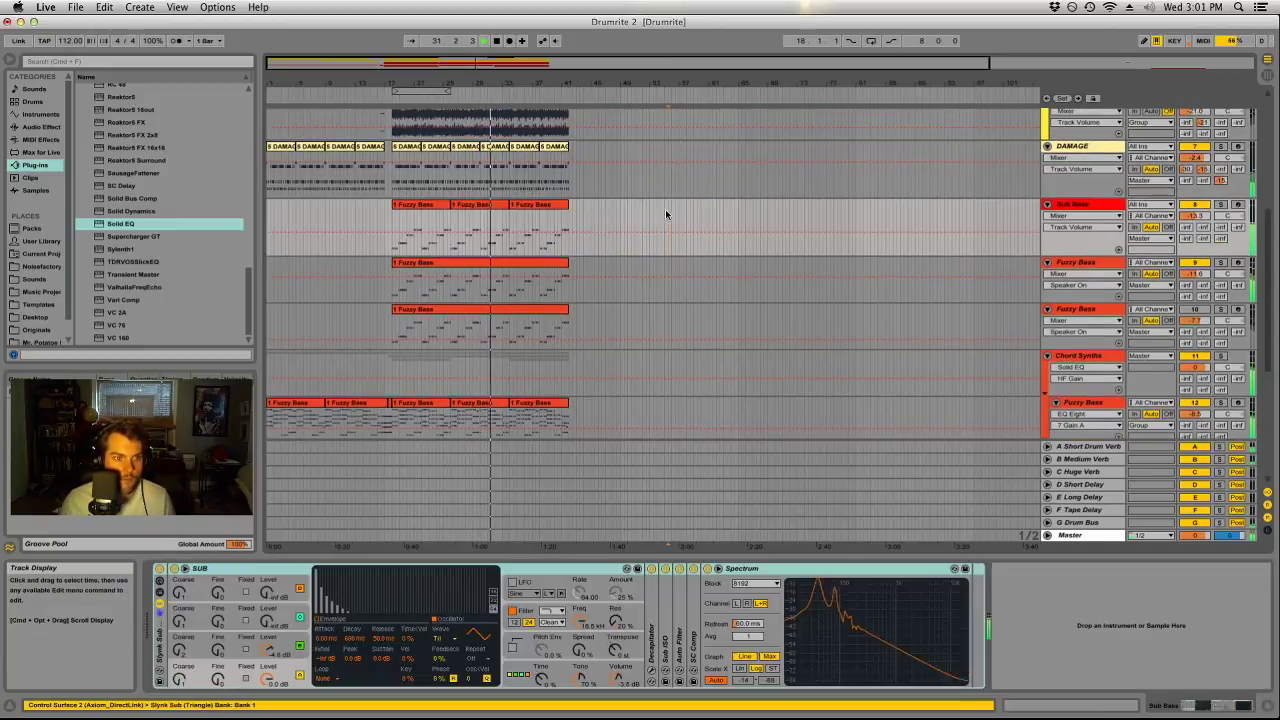
{"action": "left_click", "coordinate": [501, 217]}
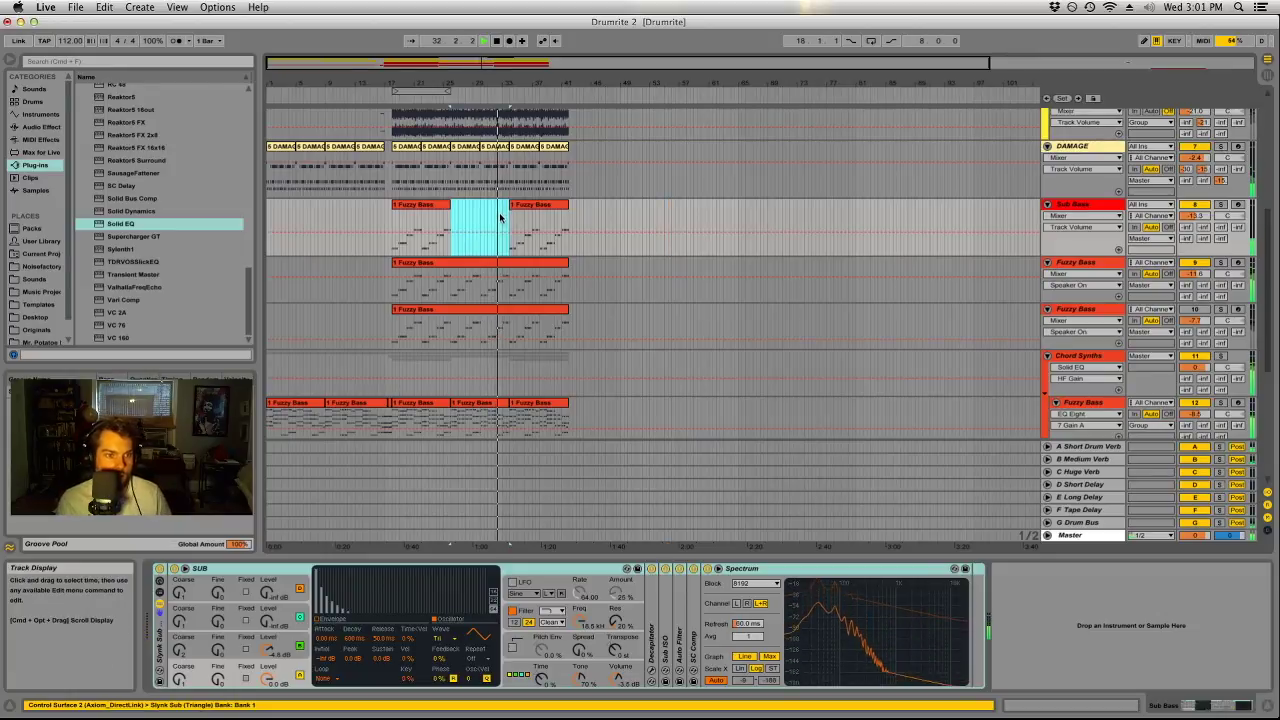
{"action": "scroll", "coordinate": [502, 240], "scroll_direction": "up", "scroll_amount": 5}
{"action": "scroll", "coordinate": [502, 259], "scroll_direction": "up", "scroll_amount": 2}
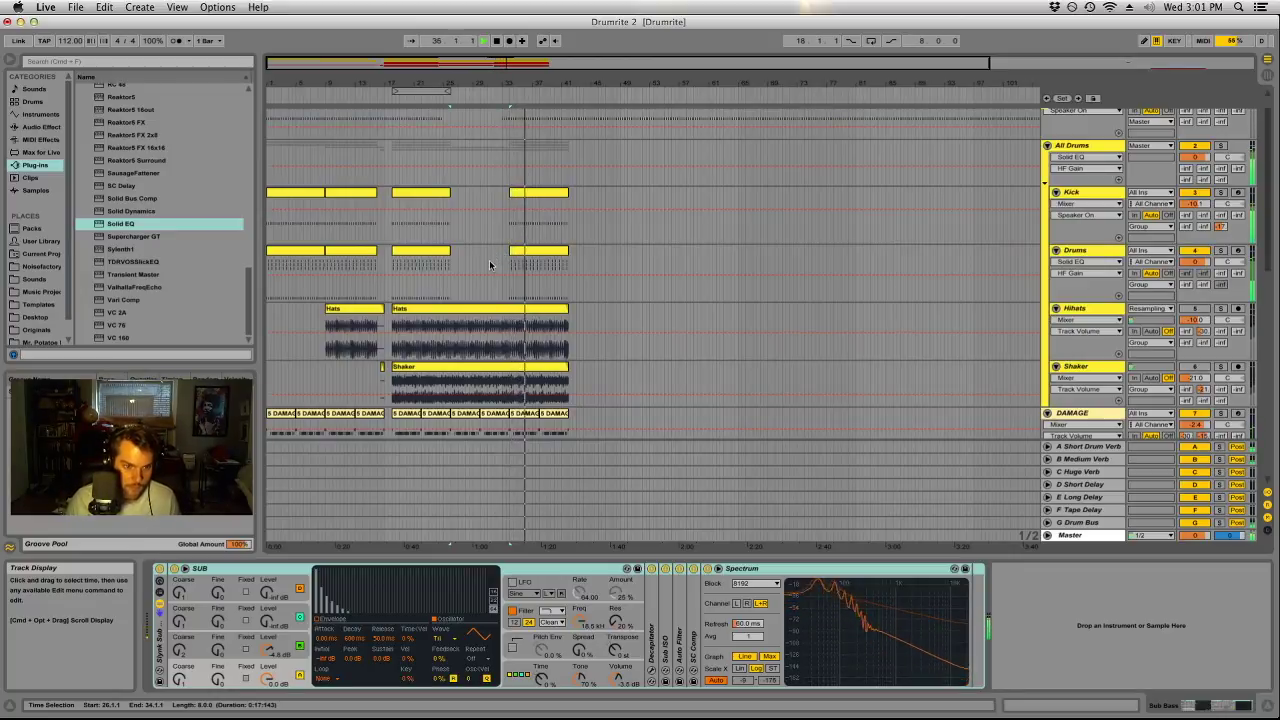
Solo the Sub Bass and Fuzzy Bass tracks, and audition the Fuzzy Bass layers from bar 18.
{"action": "scroll", "coordinate": [490, 264], "scroll_direction": "down", "scroll_amount": 4}
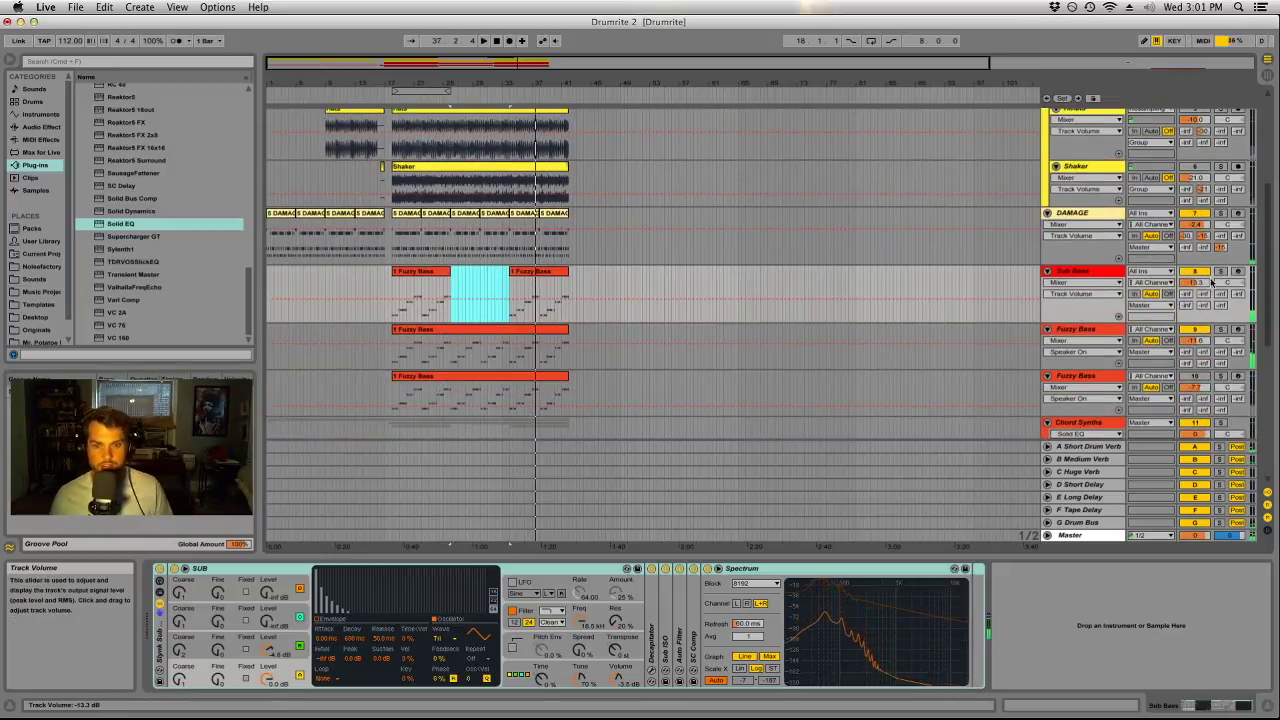
{"action": "left_click", "coordinate": [1219, 273]}
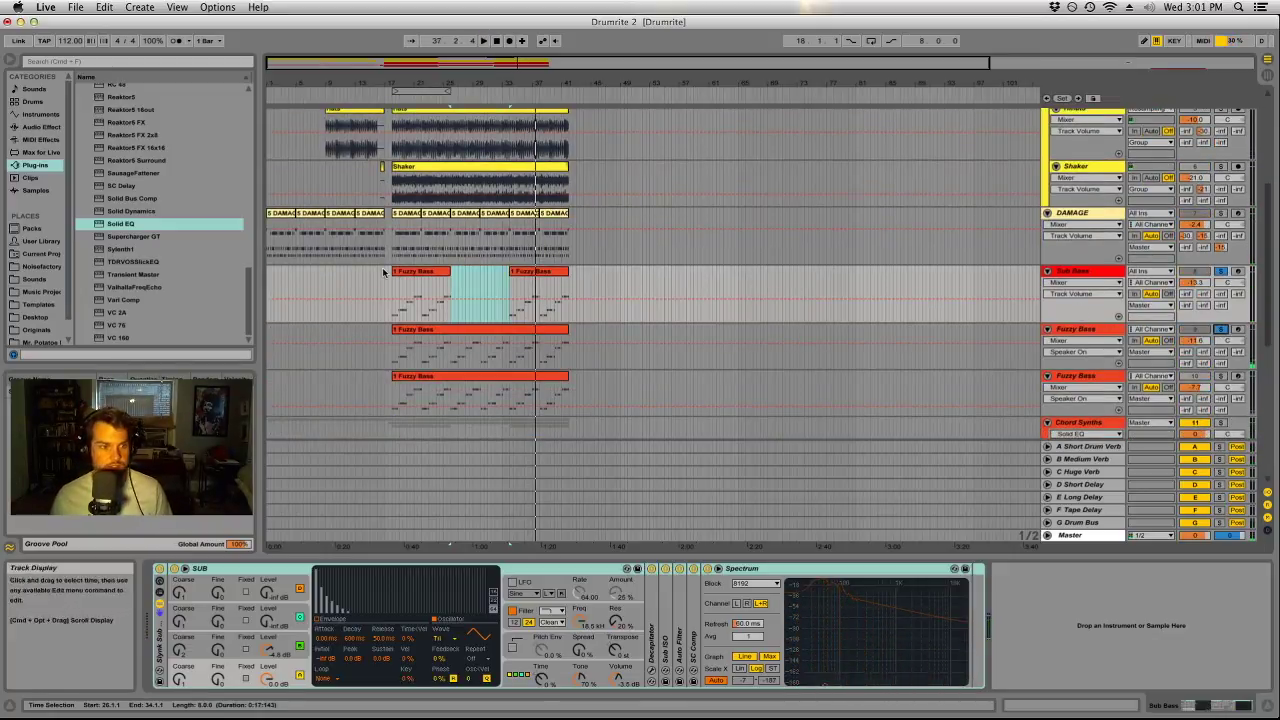
{"action": "left_click", "coordinate": [469, 333]}
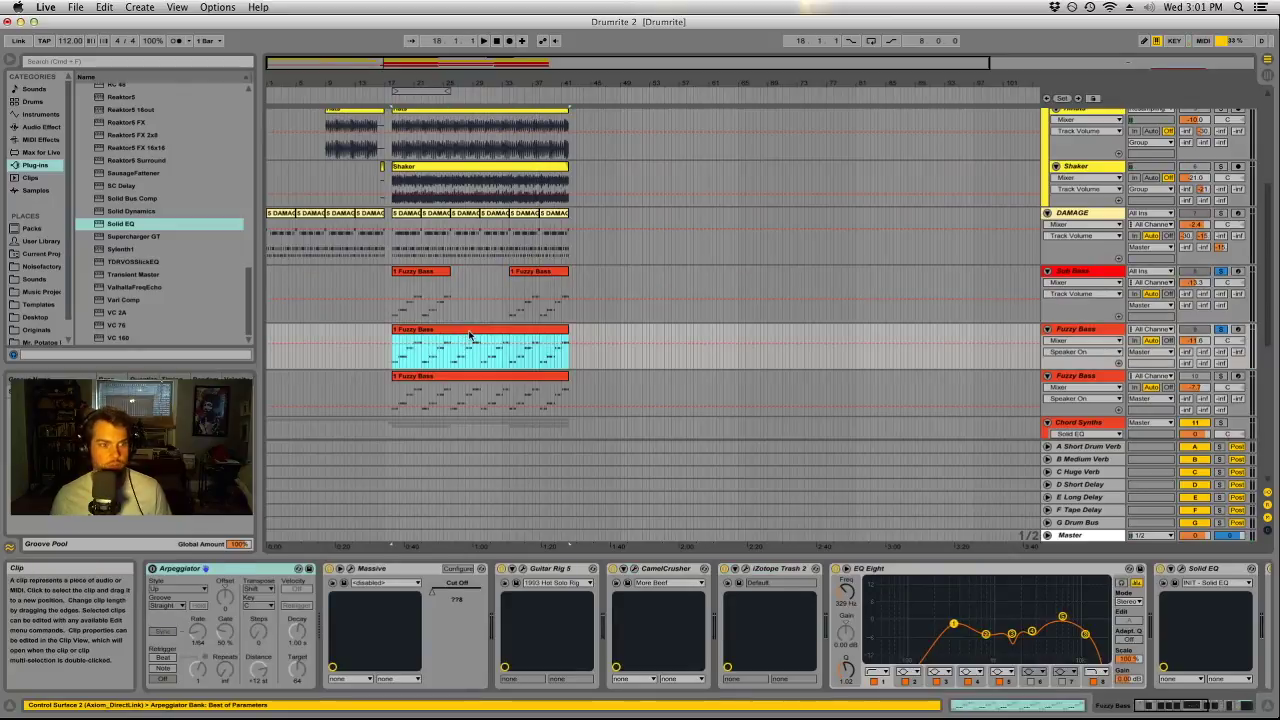
{"action": "scroll", "coordinate": [469, 333], "scroll_direction": "down", "scroll_amount": 2}
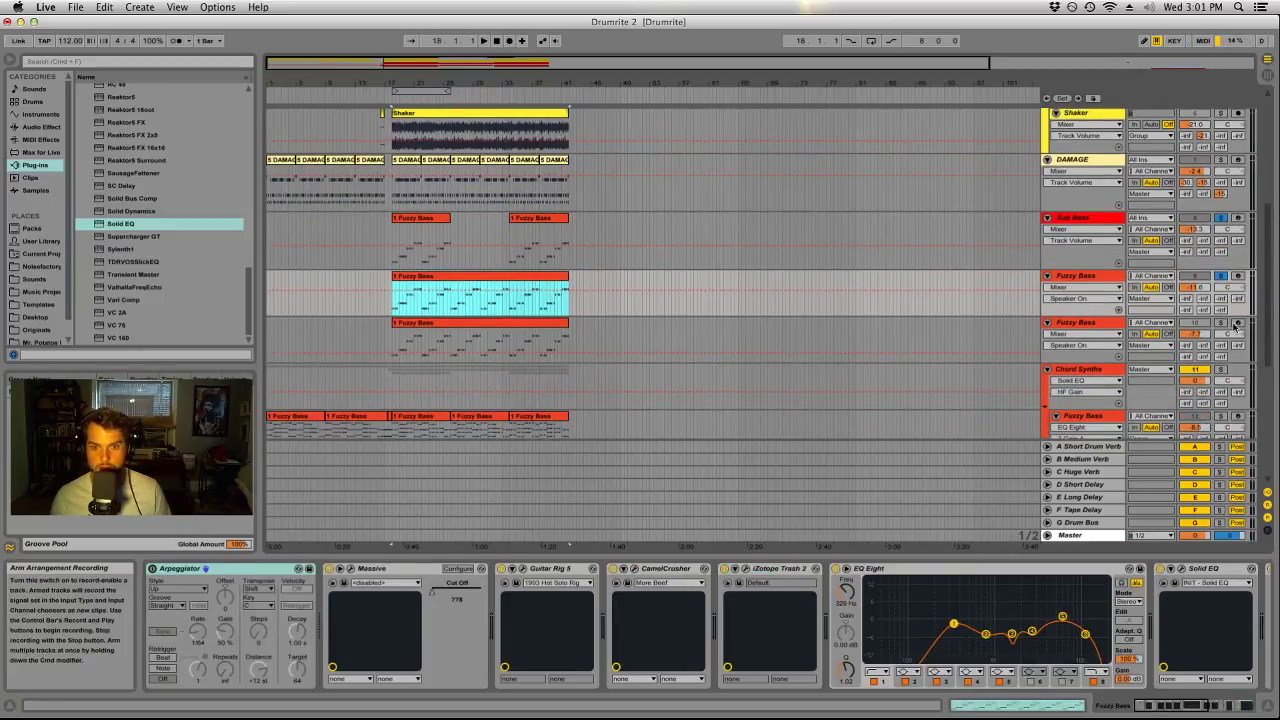
{"action": "left_click", "coordinate": [1104, 322]}
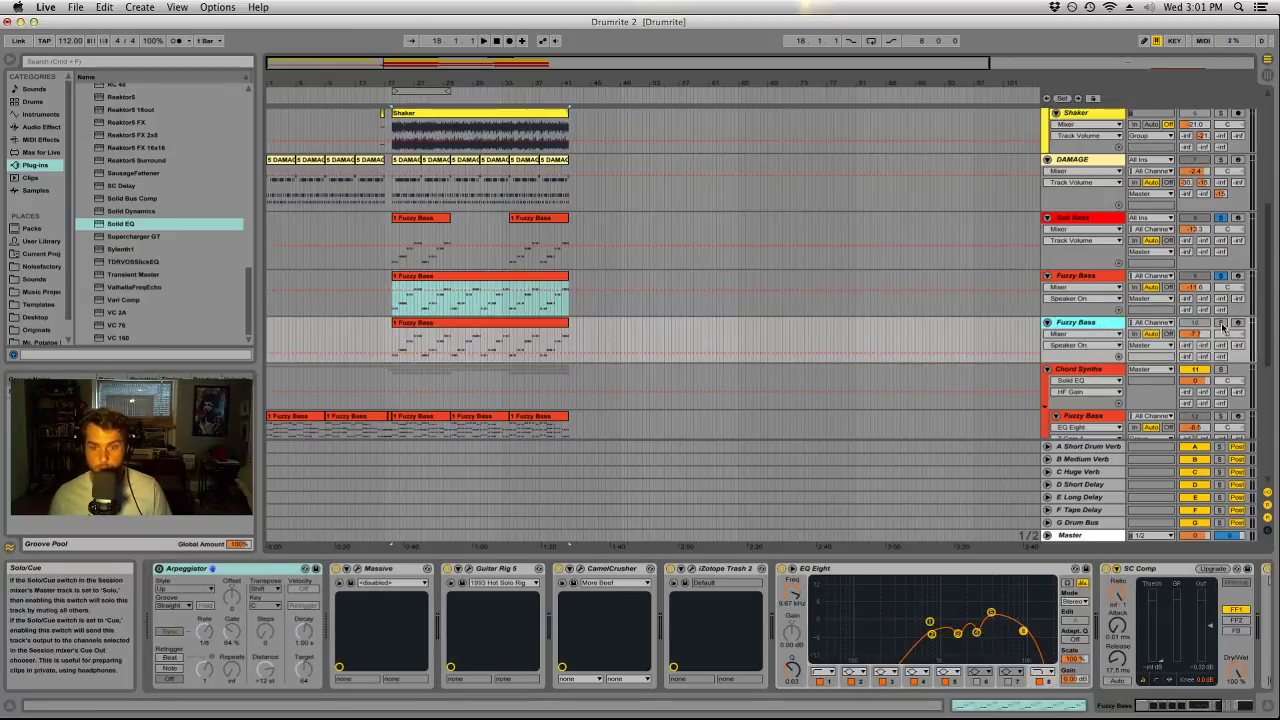
{"action": "left_click", "coordinate": [437, 322]}
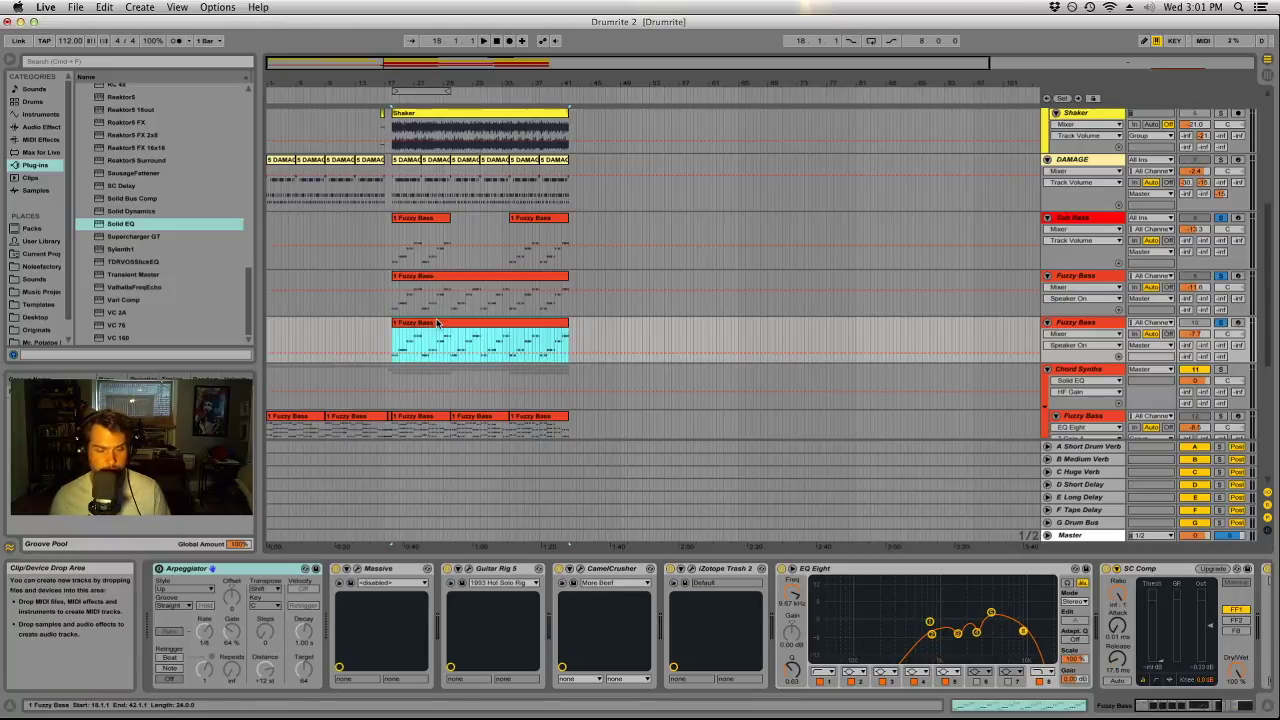
{"action": "key", "text": "space"}
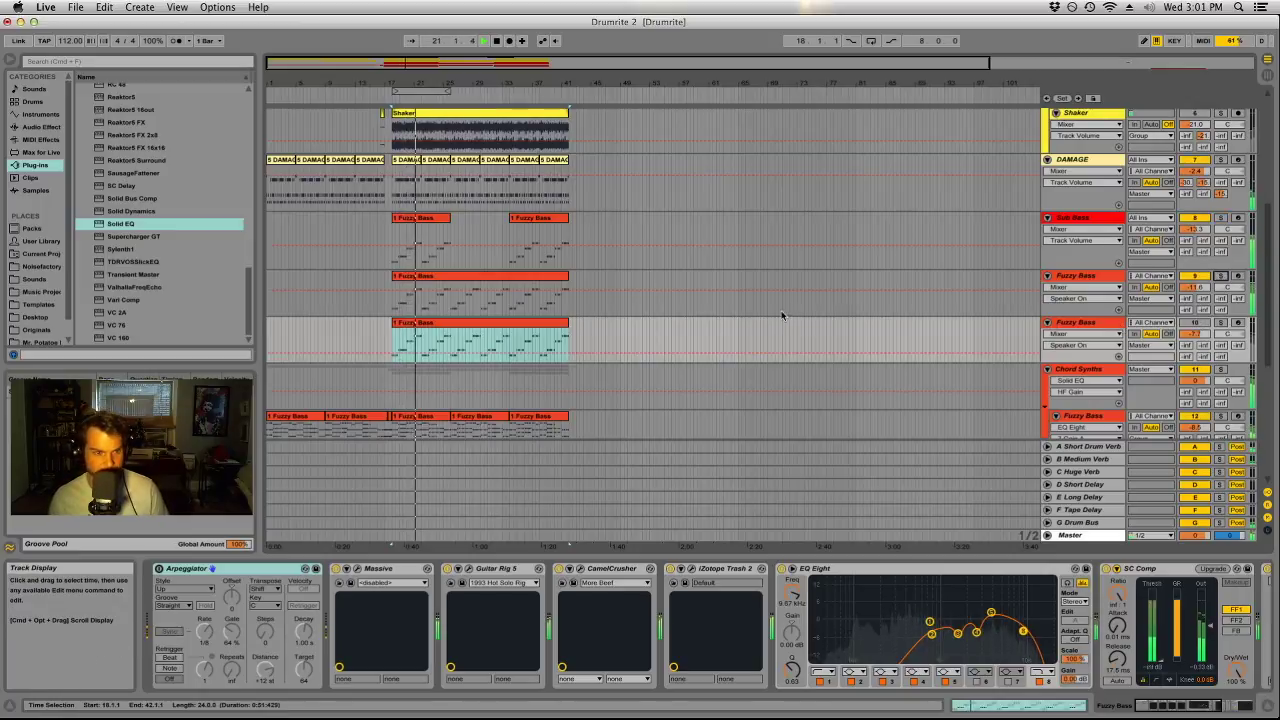
Delete the second Fuzzy Bass track, directly above the Chord Synths group, after checking playback with it deactivated.
{"action": "scroll", "coordinate": [1217, 240], "scroll_direction": "down", "scroll_amount": 3}
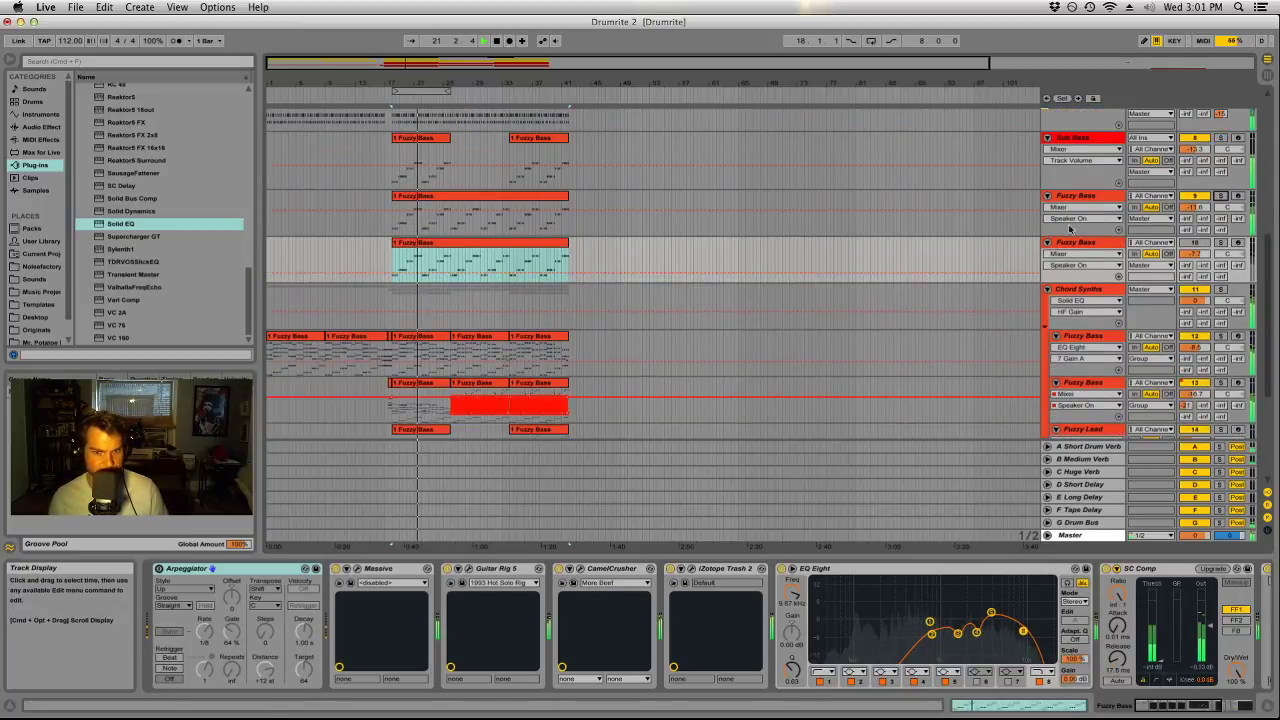
{"action": "left_click", "coordinate": [1194, 243]}
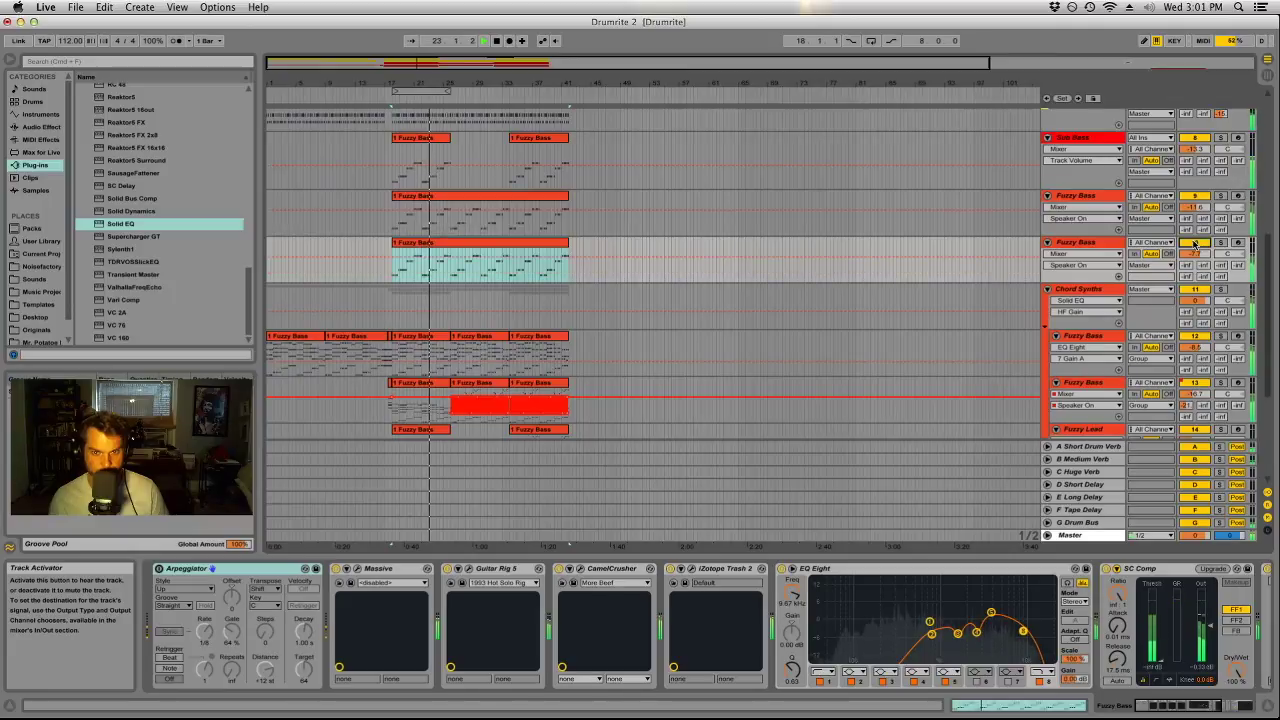
{"action": "left_click", "coordinate": [1116, 248]}
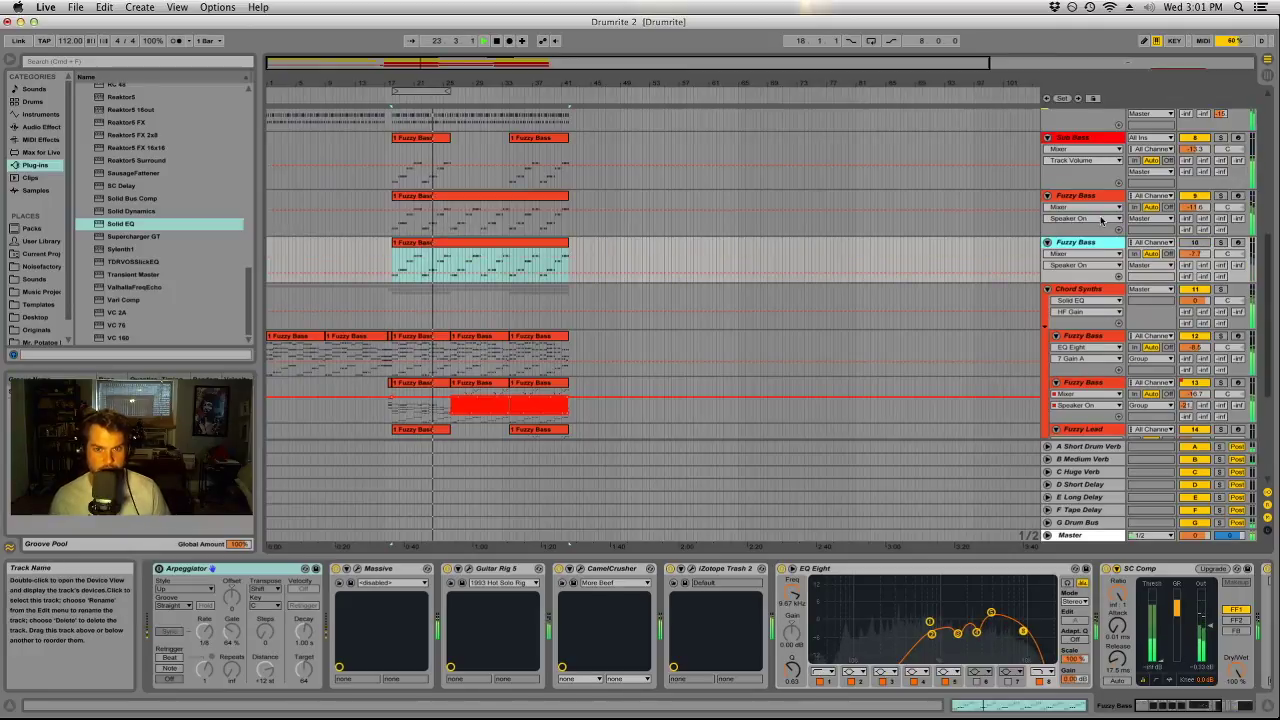
{"action": "key", "text": "Delete"}
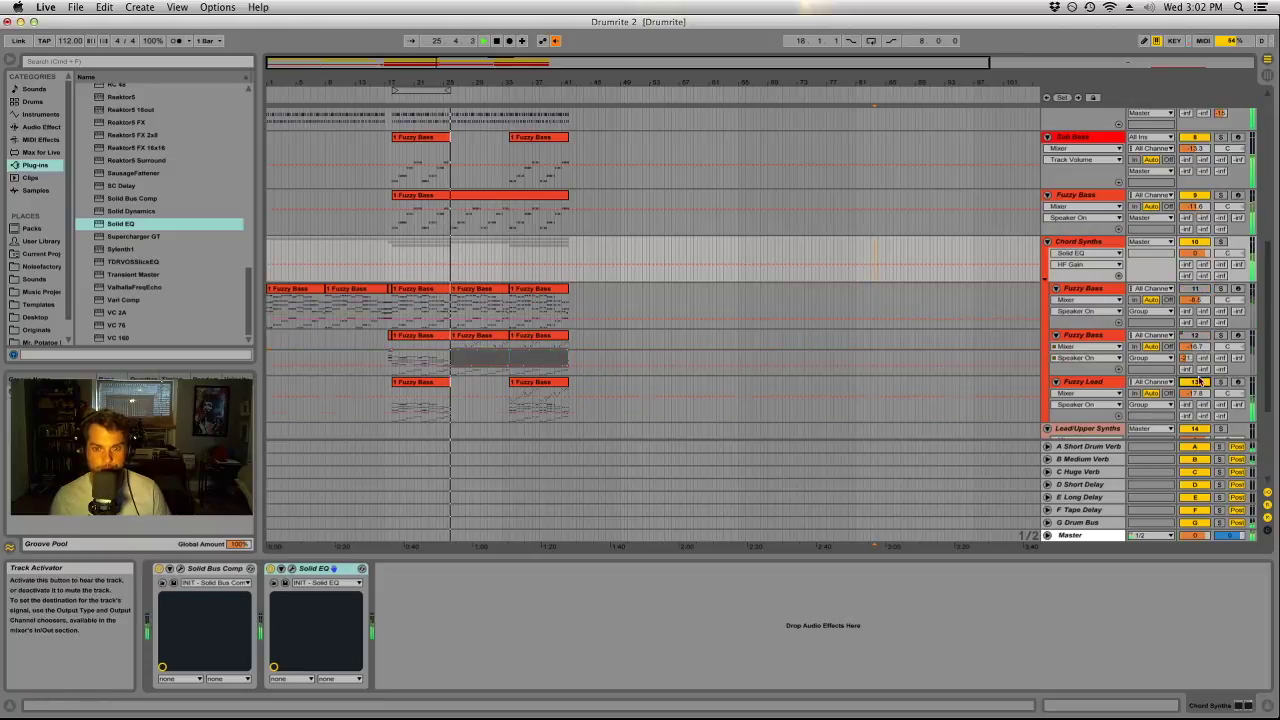
Loop bars 18 to 26 and play the section with the three Chord Synths tracks deactivated.
{"action": "scroll", "coordinate": [1150, 340], "scroll_direction": "down", "scroll_amount": 2}
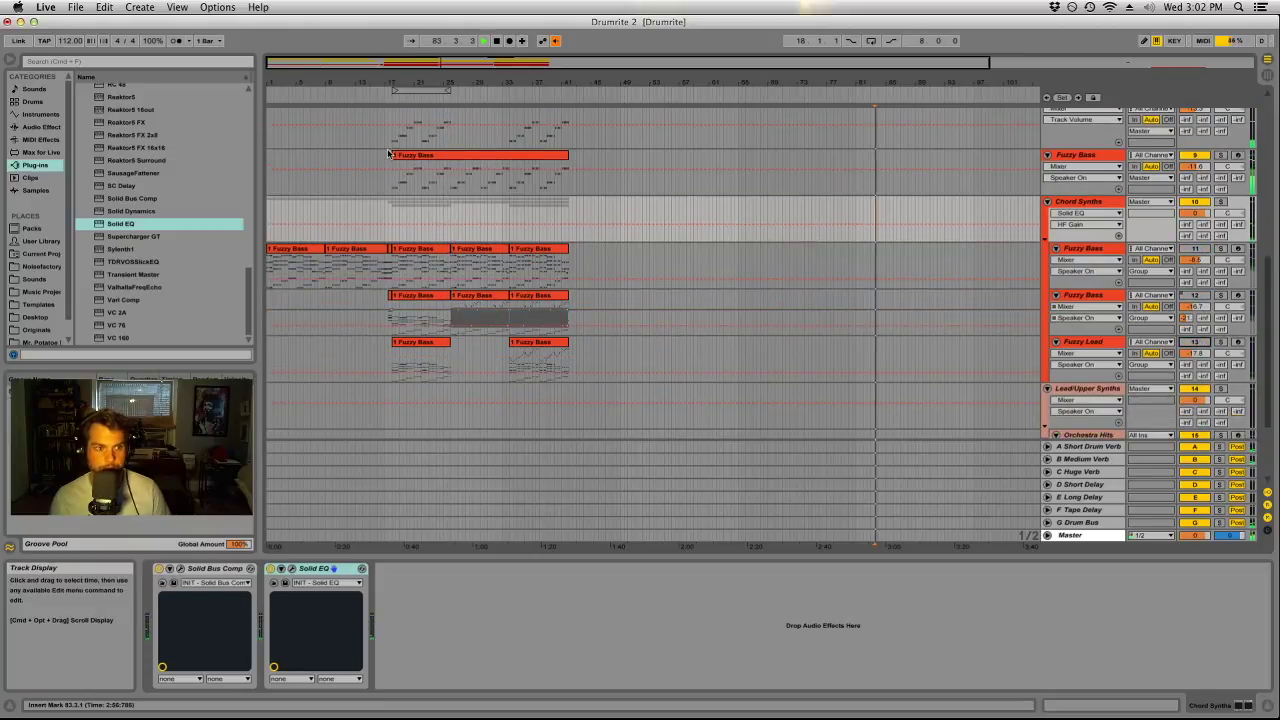
{"action": "left_click", "coordinate": [437, 249]}
{"action": "key", "text": "super+l"}
{"action": "key", "text": "space"}
{"action": "scroll", "coordinate": [759, 299], "scroll_direction": "up", "scroll_amount": 2}
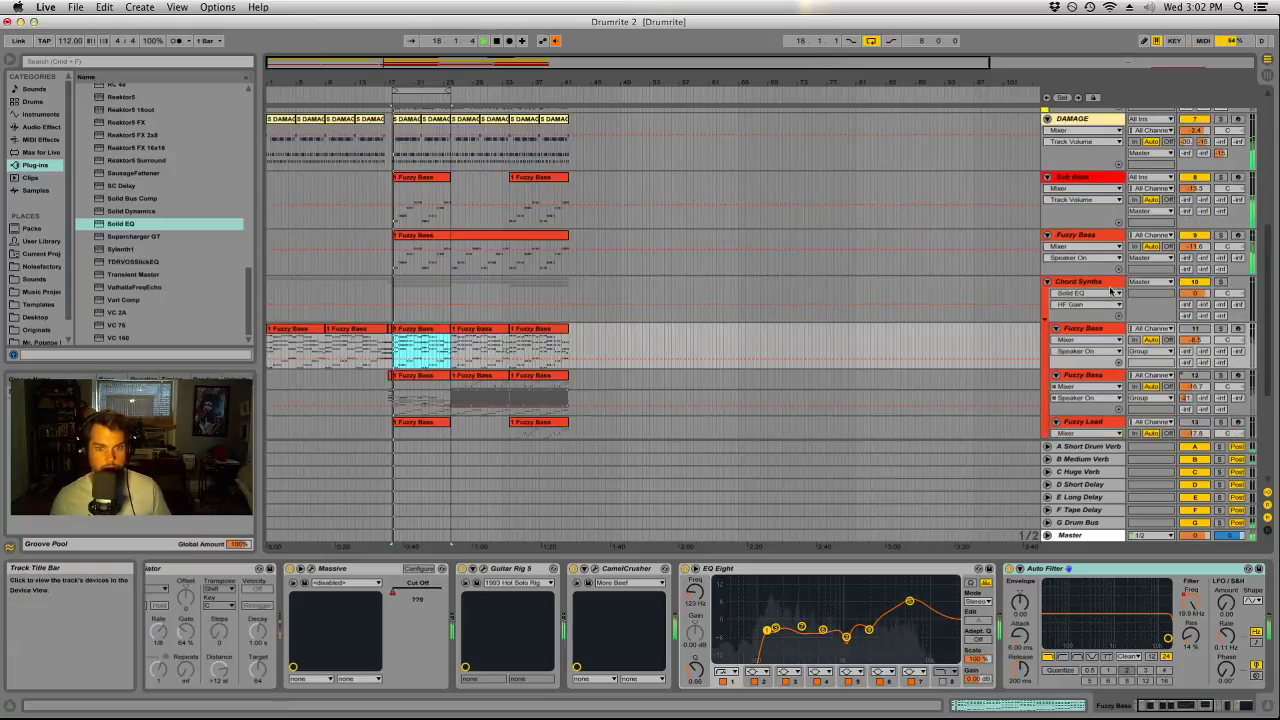
Reactivate the two Fuzzy Bass tracks in Chord Synths and set their volumes to -9.4 dB and -14.7 dB.
{"action": "scroll", "coordinate": [1180, 318], "scroll_direction": "down", "scroll_amount": 3}
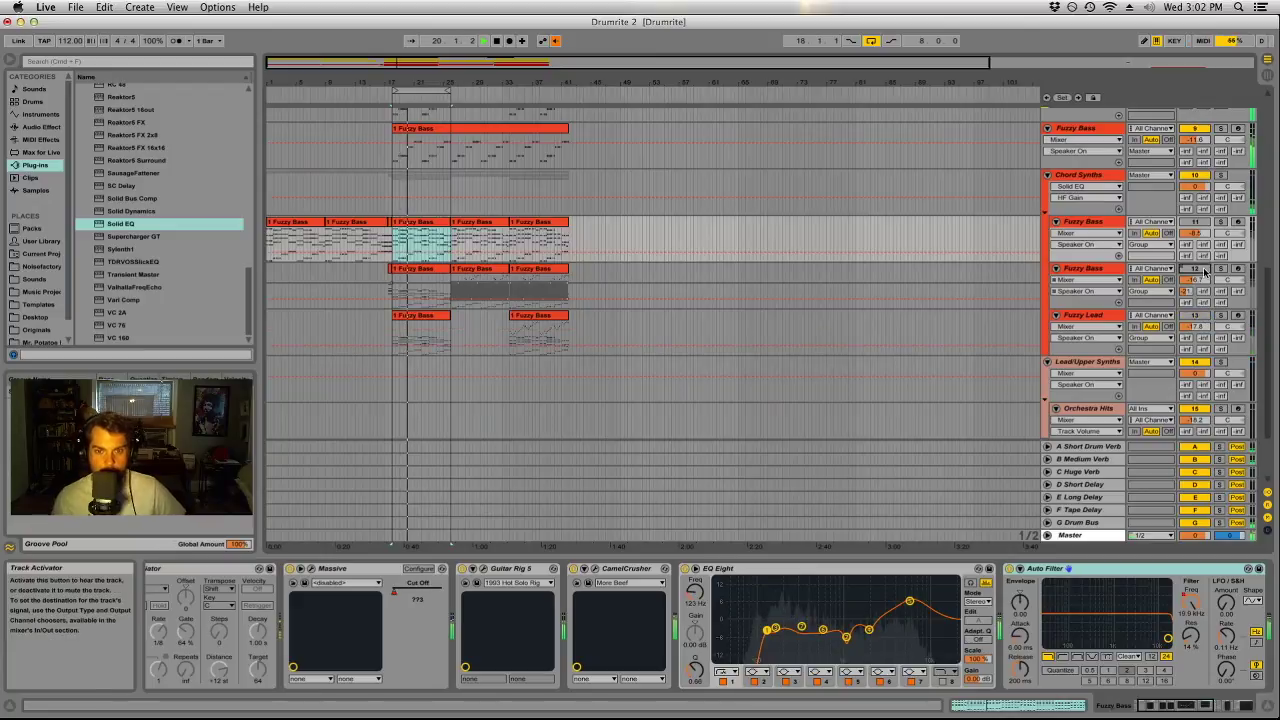
{"action": "left_click", "coordinate": [1197, 223]}
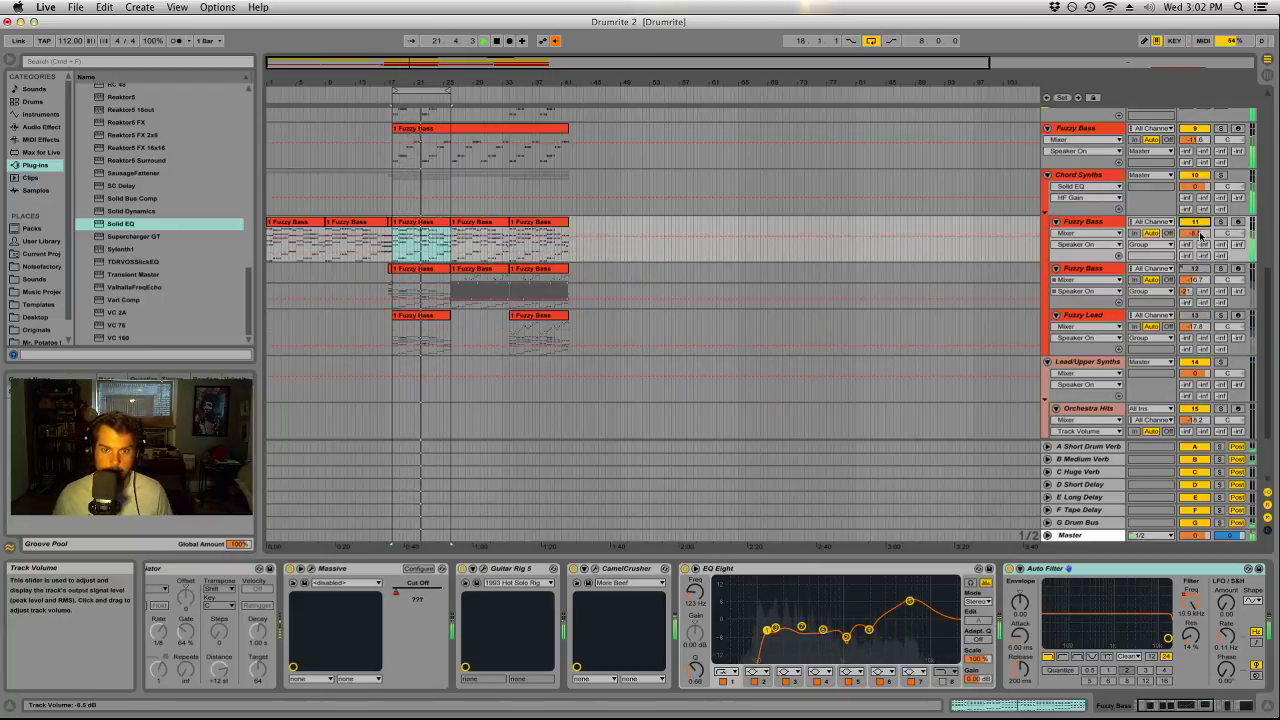
{"action": "left_click", "coordinate": [1195, 232]}
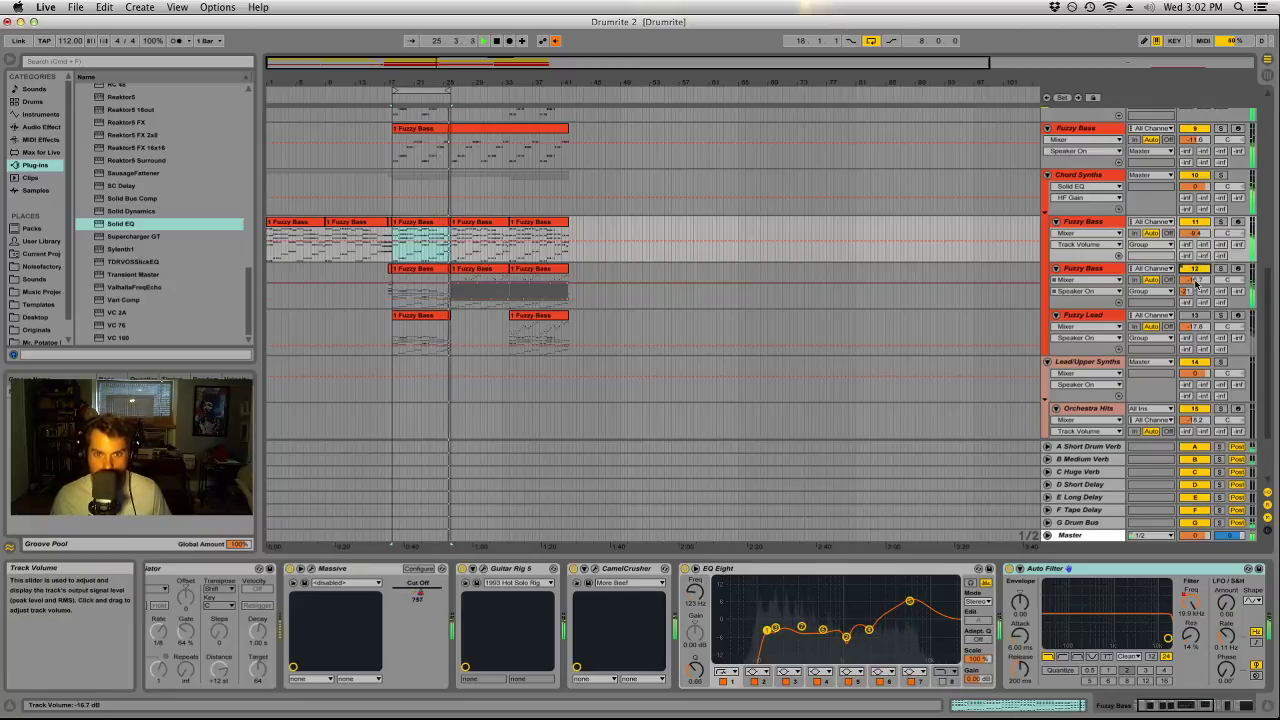
{"action": "left_click_drag", "start_coordinate": [1196, 285], "coordinate": [1196, 278]}
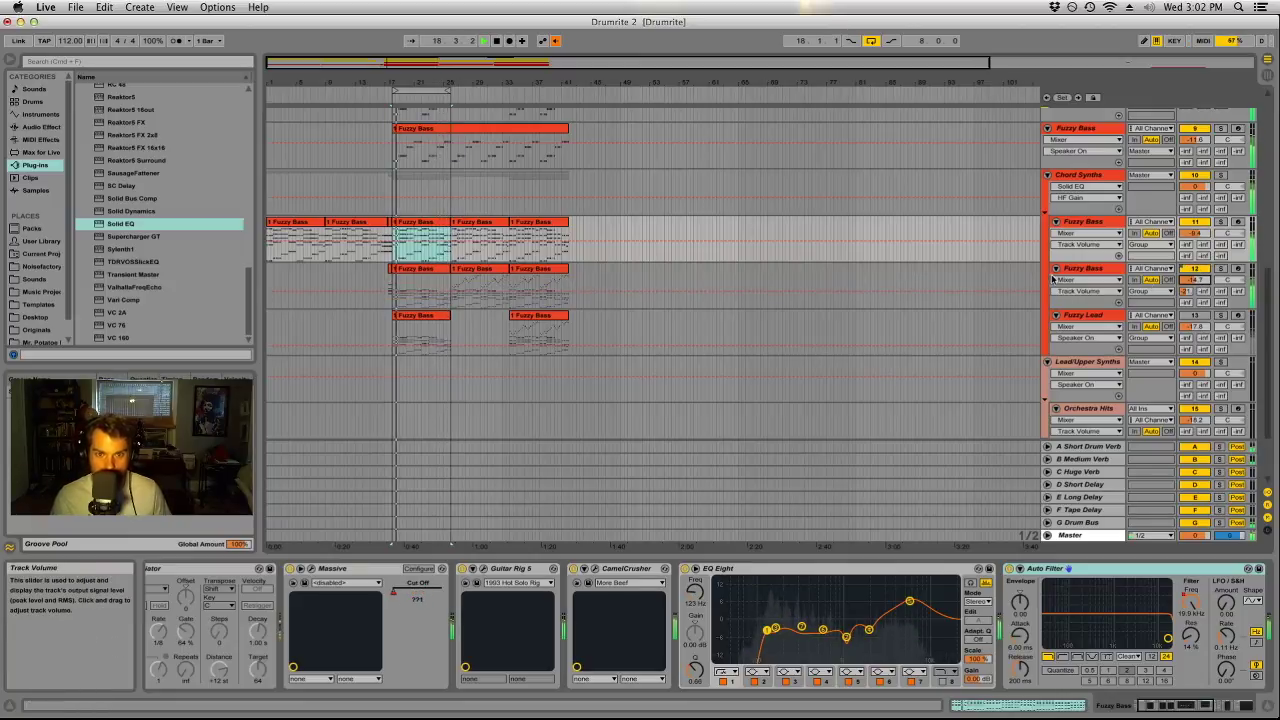
Adjust SC Comp's ratio and threshold on the second Chord Synths Fuzzy Bass, with attack at 0.22 ms and release at 27.7 ms.
{"action": "left_click", "coordinate": [1052, 280]}
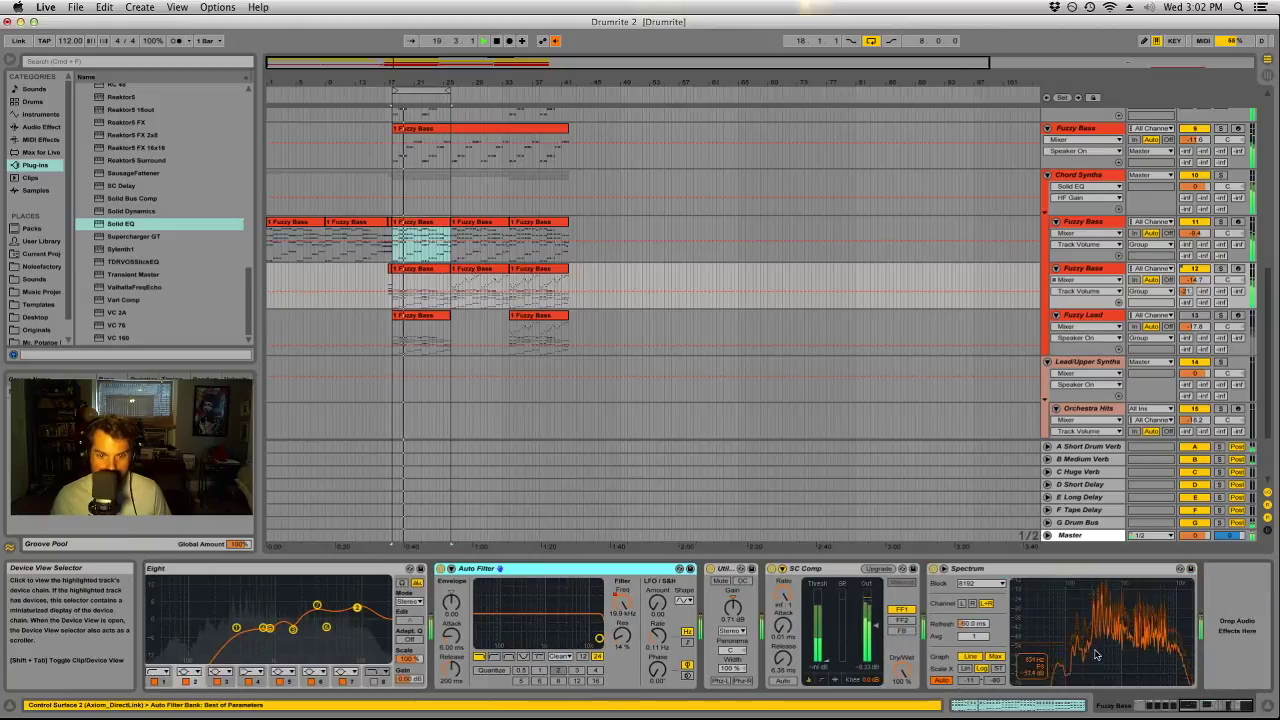
{"action": "left_click", "coordinate": [815, 568]}
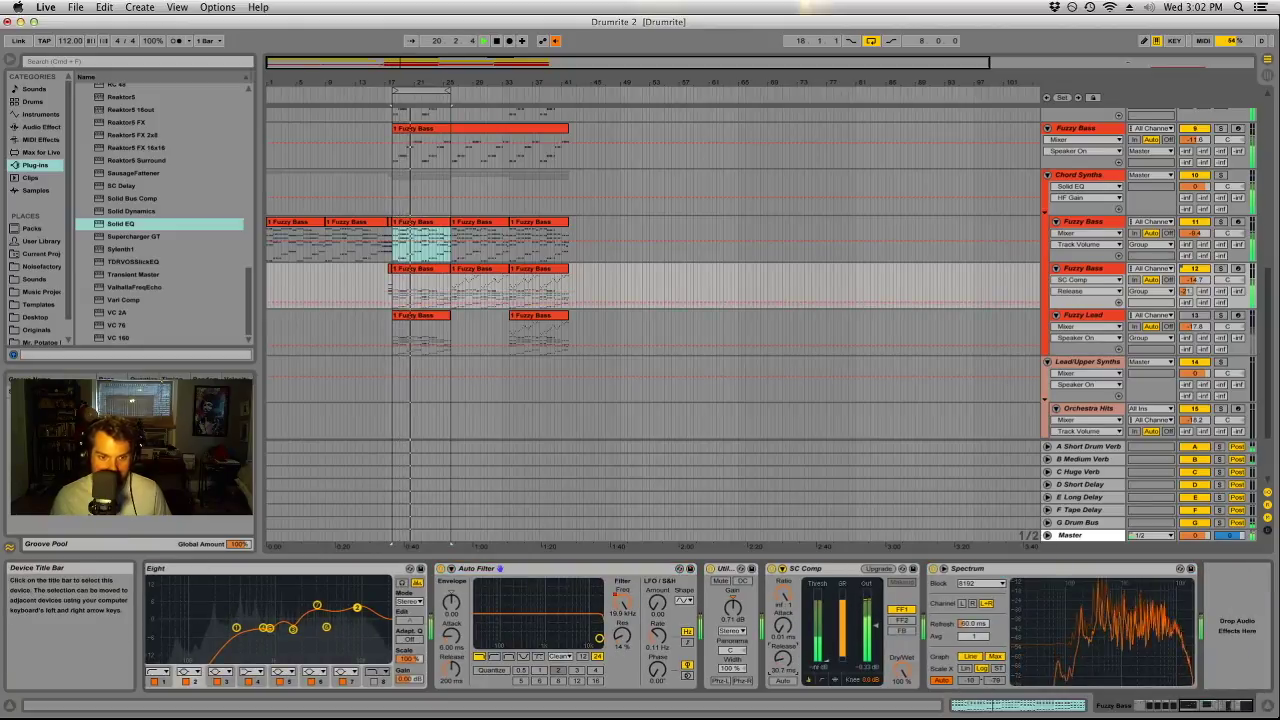
{"action": "left_click", "coordinate": [818, 625]}
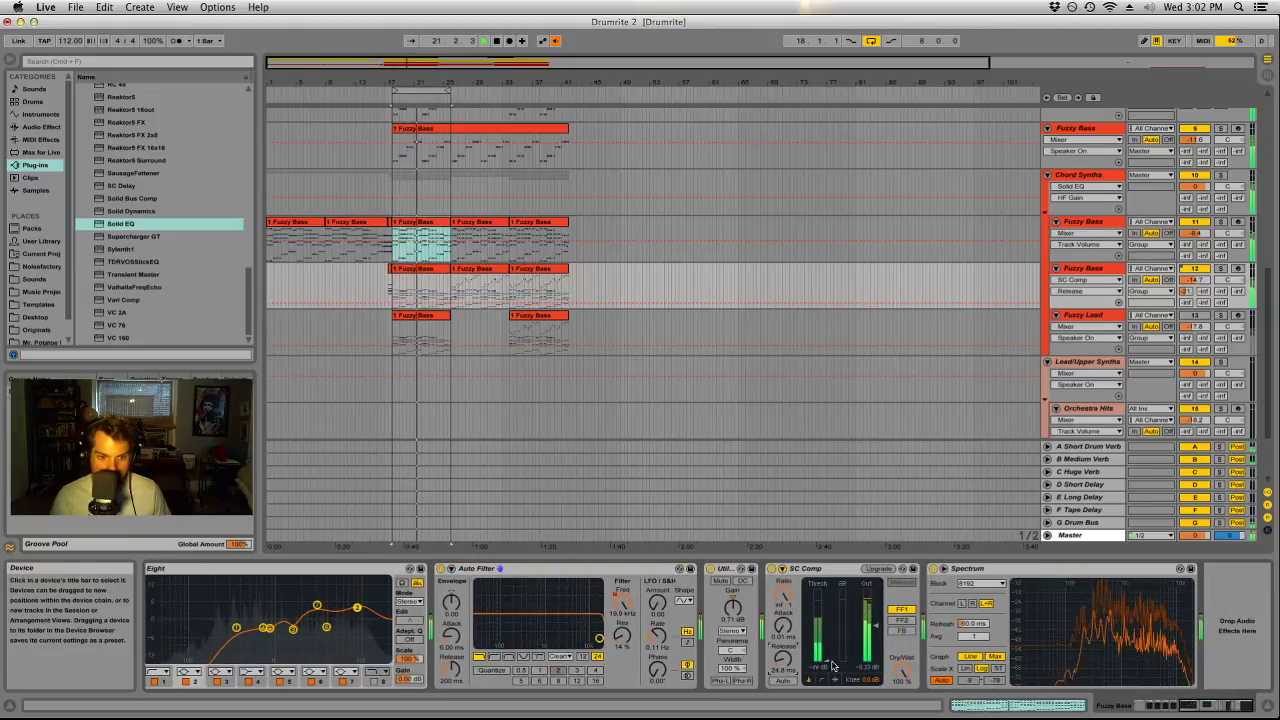
{"action": "left_click", "coordinate": [783, 598]}
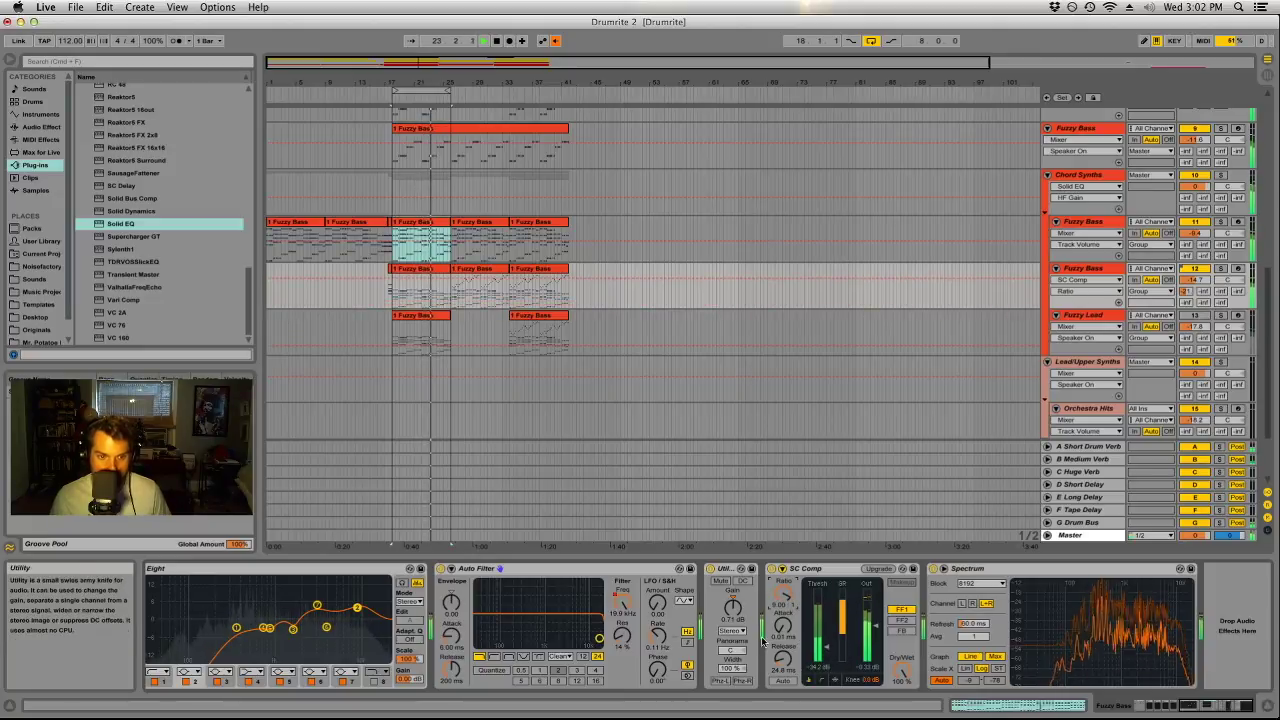
{"action": "left_click", "coordinate": [783, 624]}
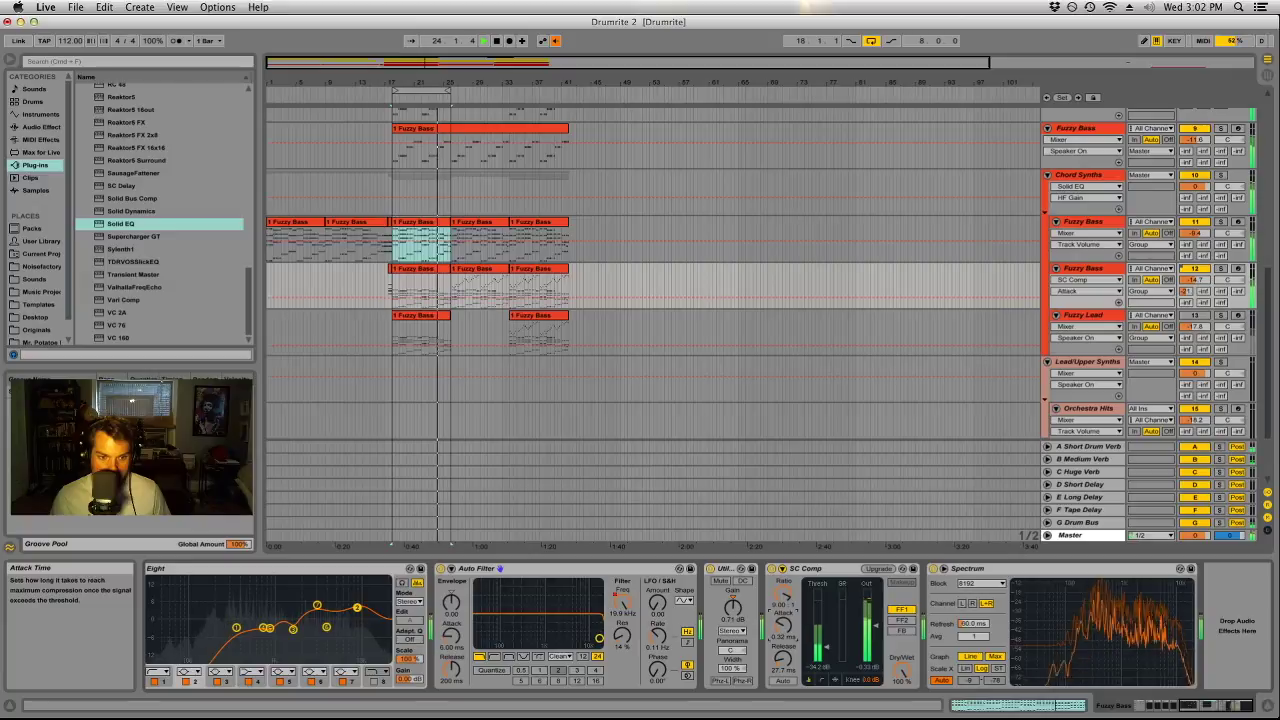
{"action": "left_click", "coordinate": [818, 640]}
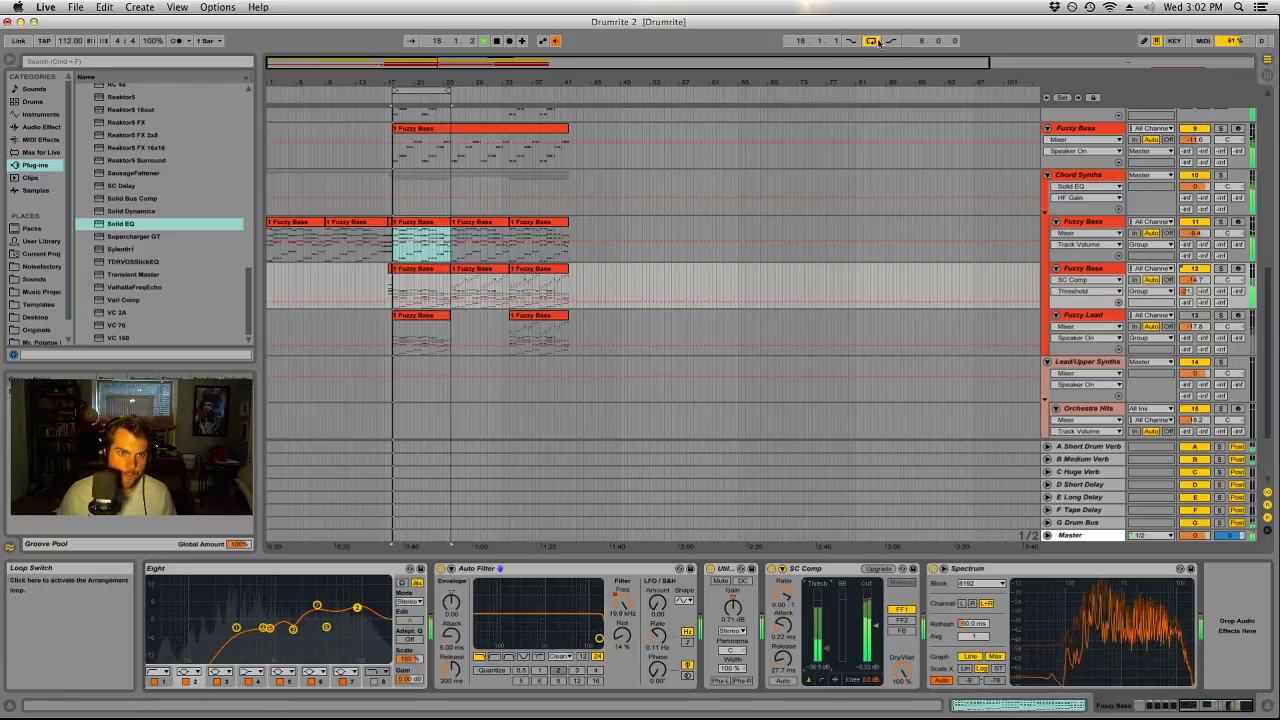
Reactivate the Fuzzy Lead track and delete its Arpeggiator and the devices from Guitar Rig 5 through Utility.
{"action": "left_click", "coordinate": [473, 228]}
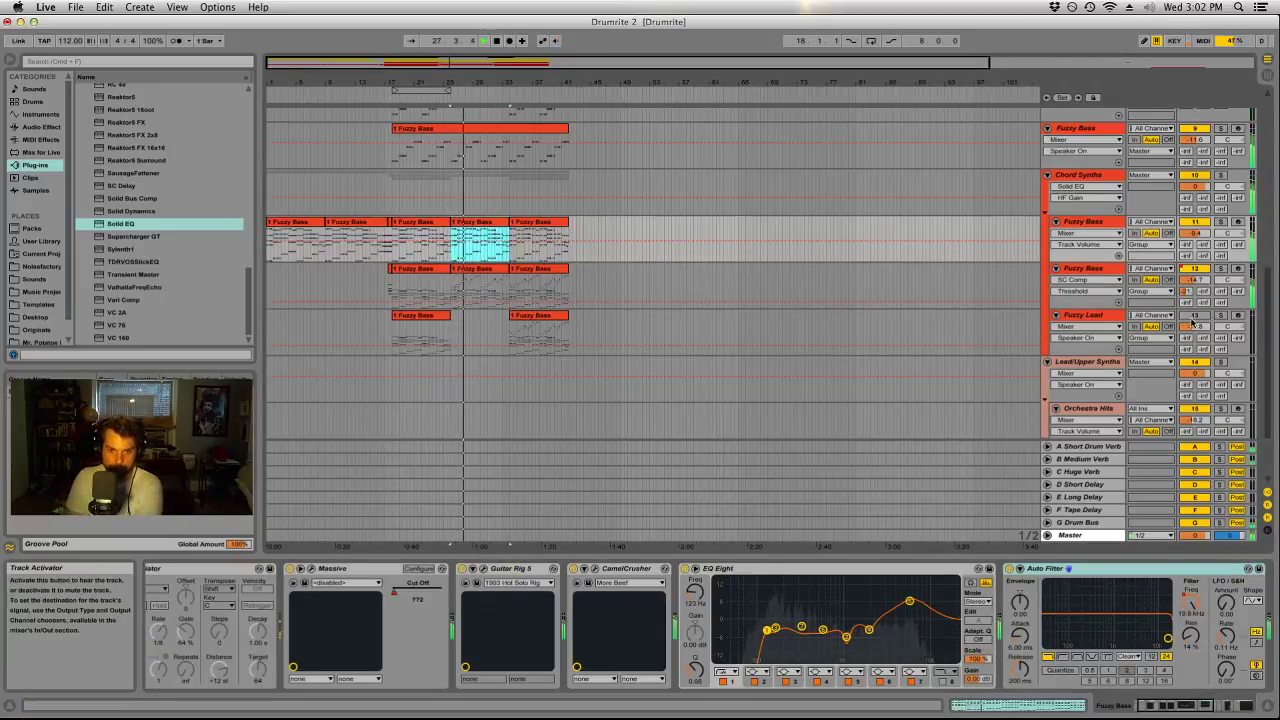
{"action": "left_click", "coordinate": [1108, 318]}
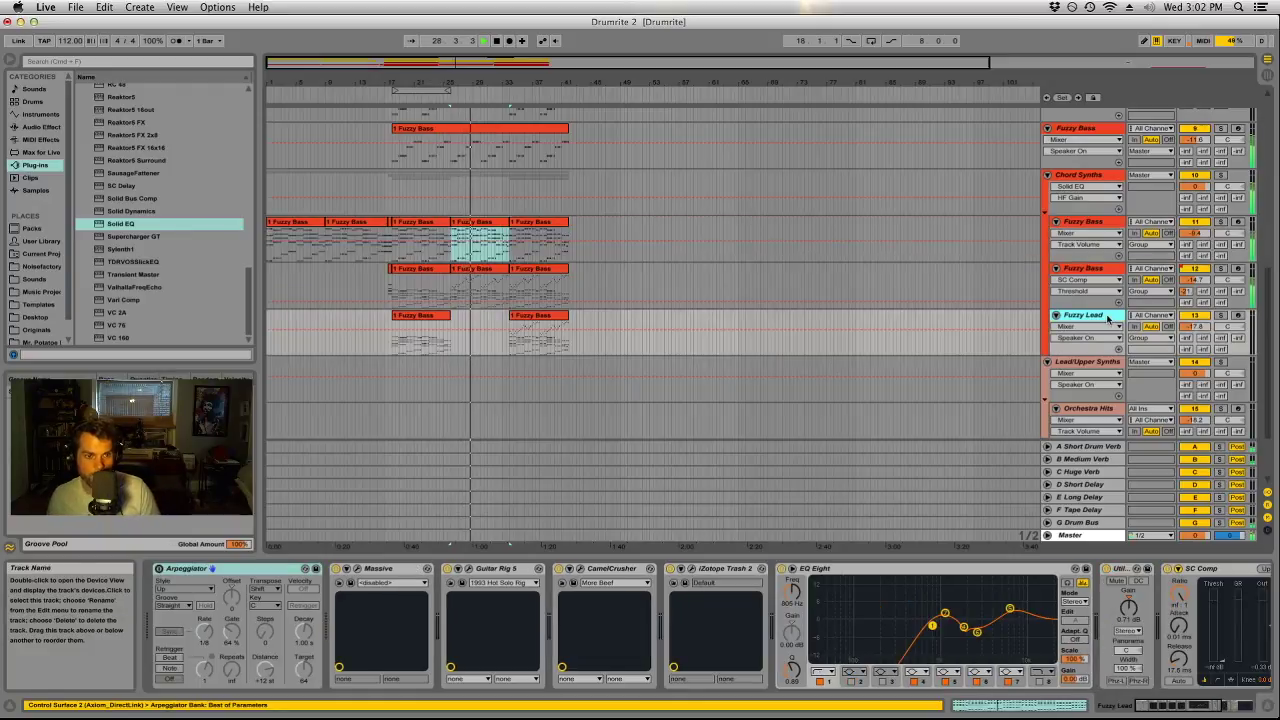
{"action": "left_click", "coordinate": [368, 568]}
{"action": "left_click", "coordinate": [460, 568]}
{"action": "scroll", "coordinate": [700, 600], "scroll_direction": "right", "scroll_amount": 5}
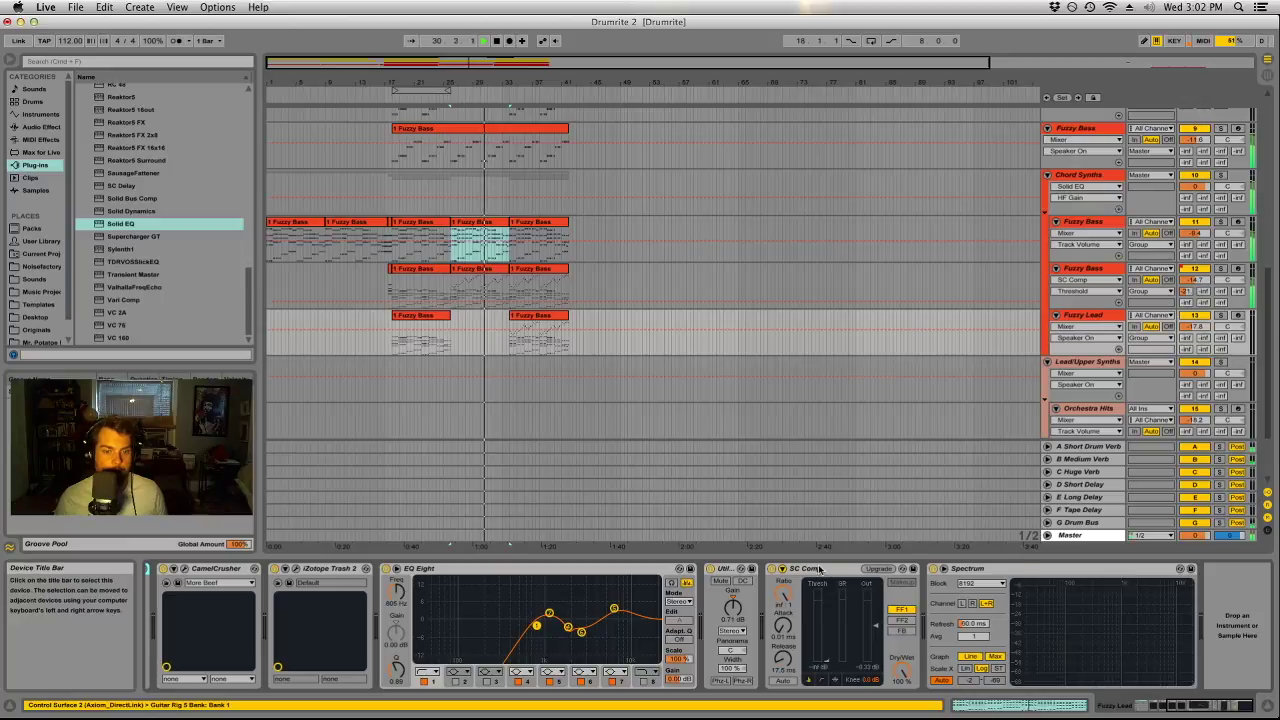
{"action": "left_click", "coordinate": [736, 569], "text": "shift"}
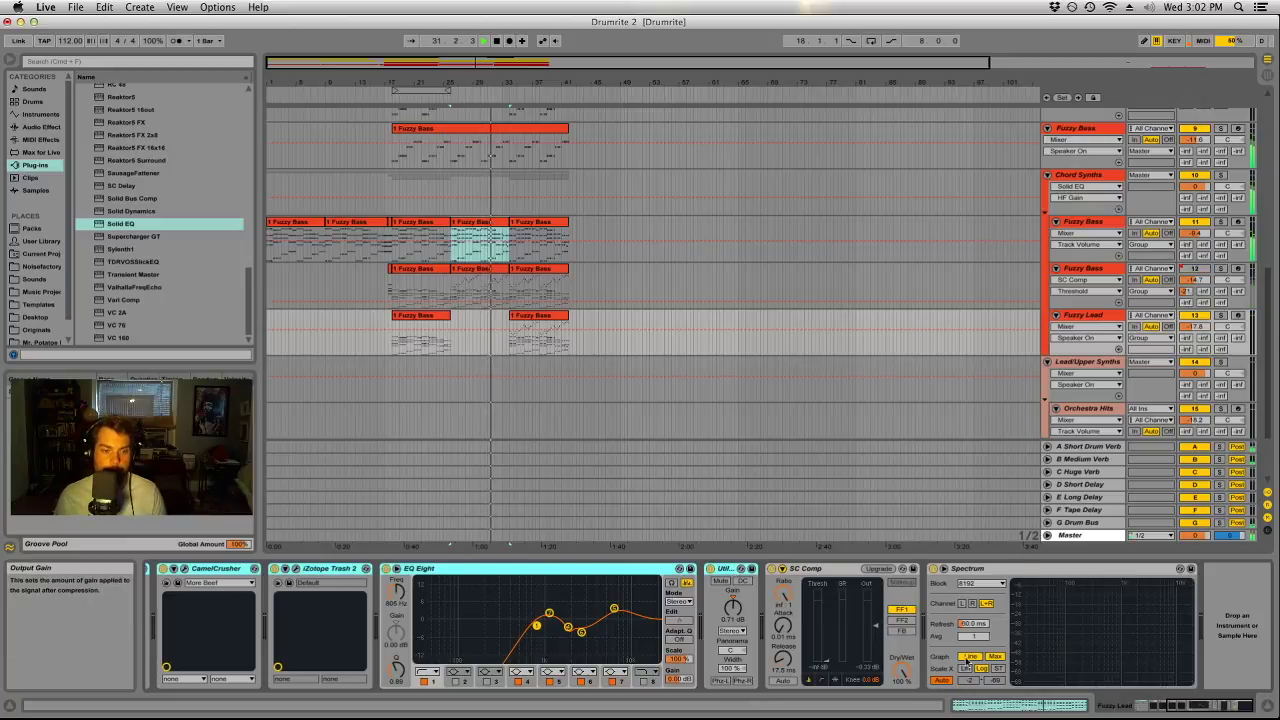
{"action": "key", "text": "Delete"}
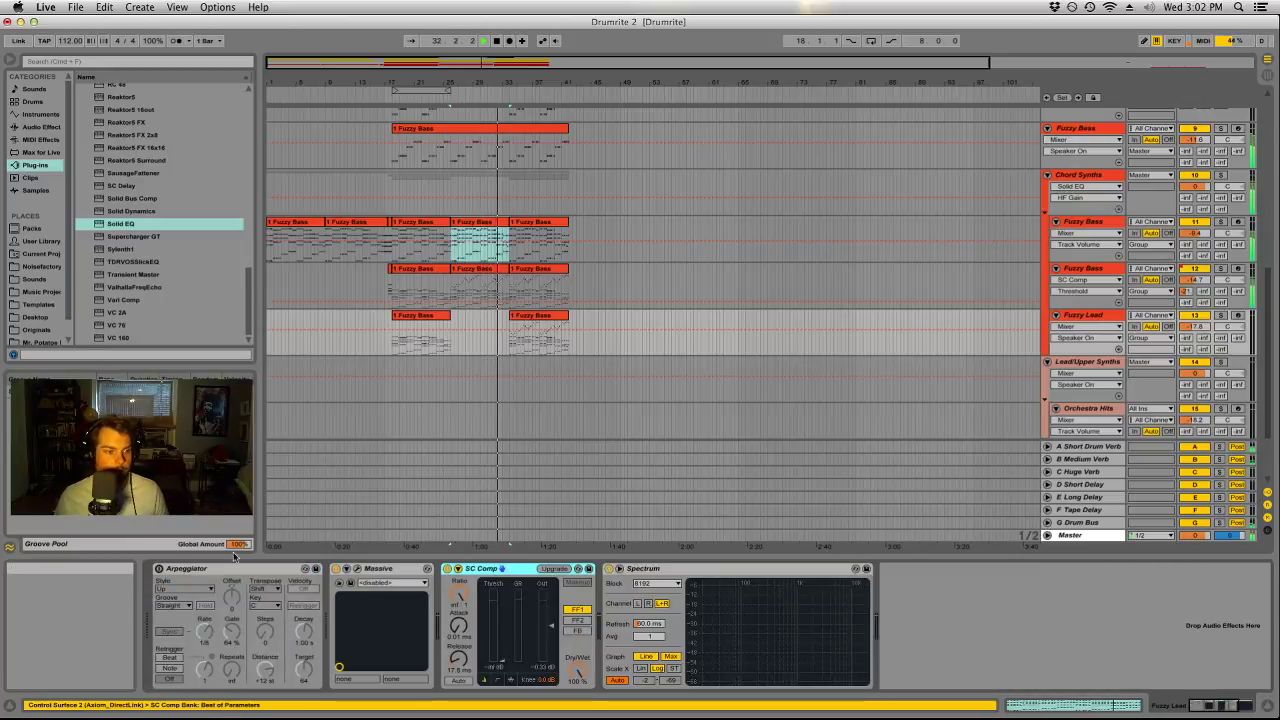
{"action": "left_click", "coordinate": [217, 569]}
{"action": "key", "text": "Delete"}
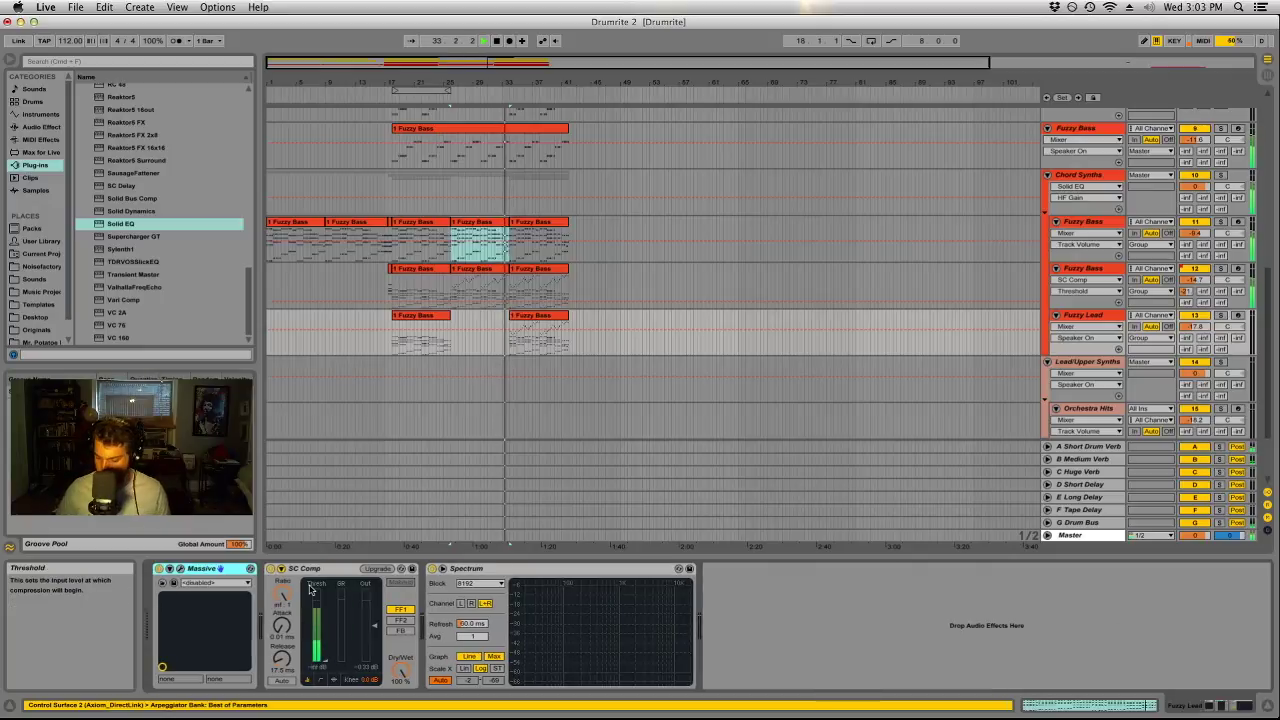
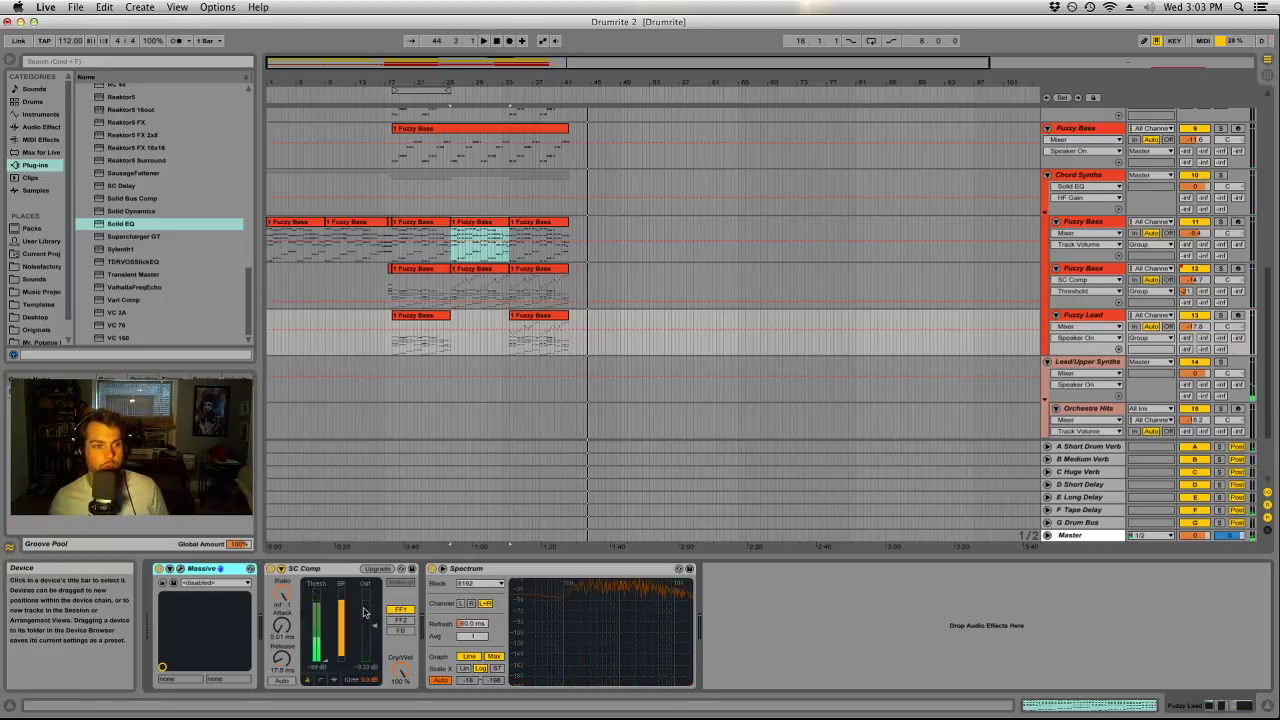
Try recording a Top Lead part from bar 34, and undo the take.
{"action": "key", "text": "space"}
{"action": "left_click", "coordinate": [542, 321]}
{"action": "left_click", "coordinate": [510, 43]}
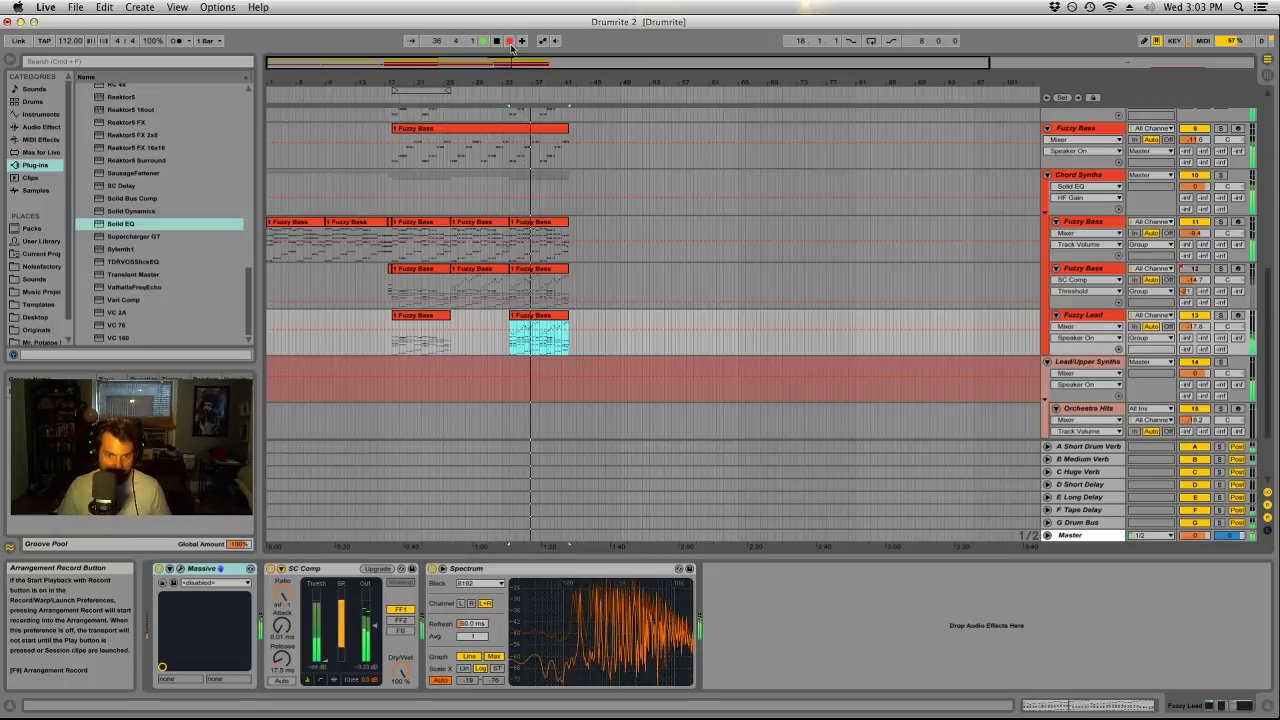
{"action": "left_click", "coordinate": [509, 41]}
{"action": "scroll", "coordinate": [600, 346], "scroll_direction": "down", "scroll_amount": 3}
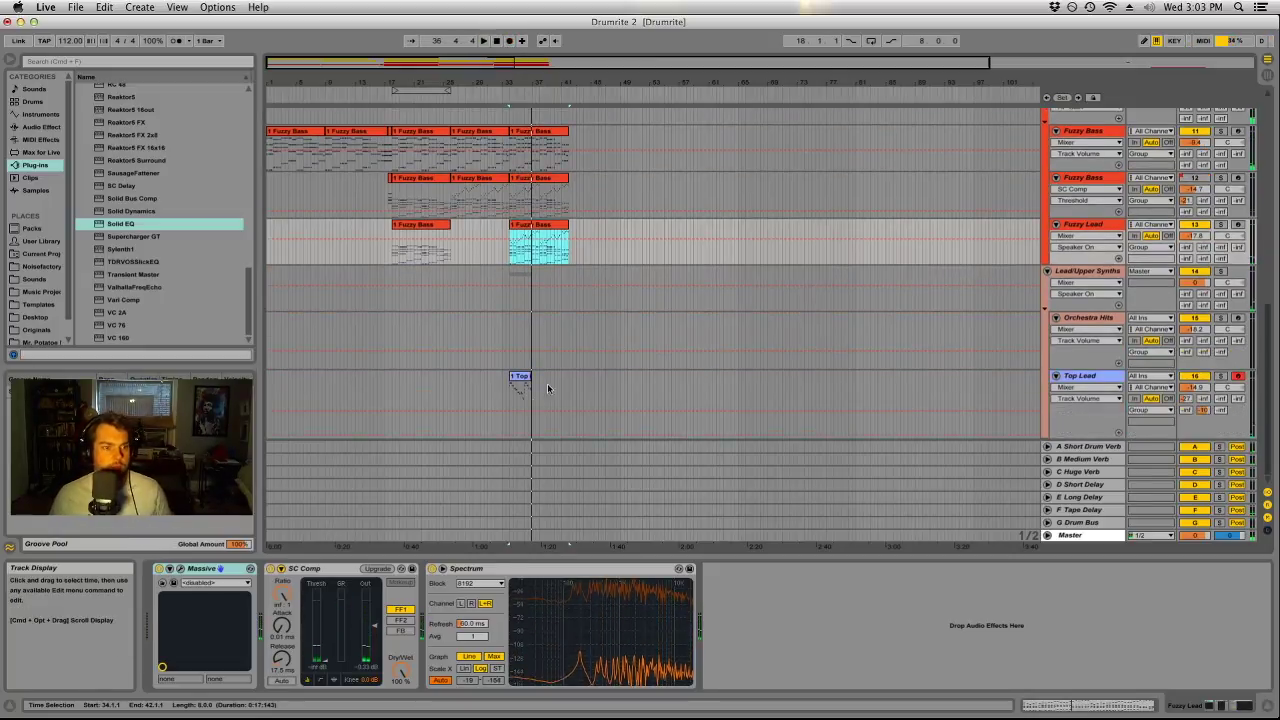
{"action": "left_click", "coordinate": [517, 385]}
{"action": "key", "text": "super+z"}
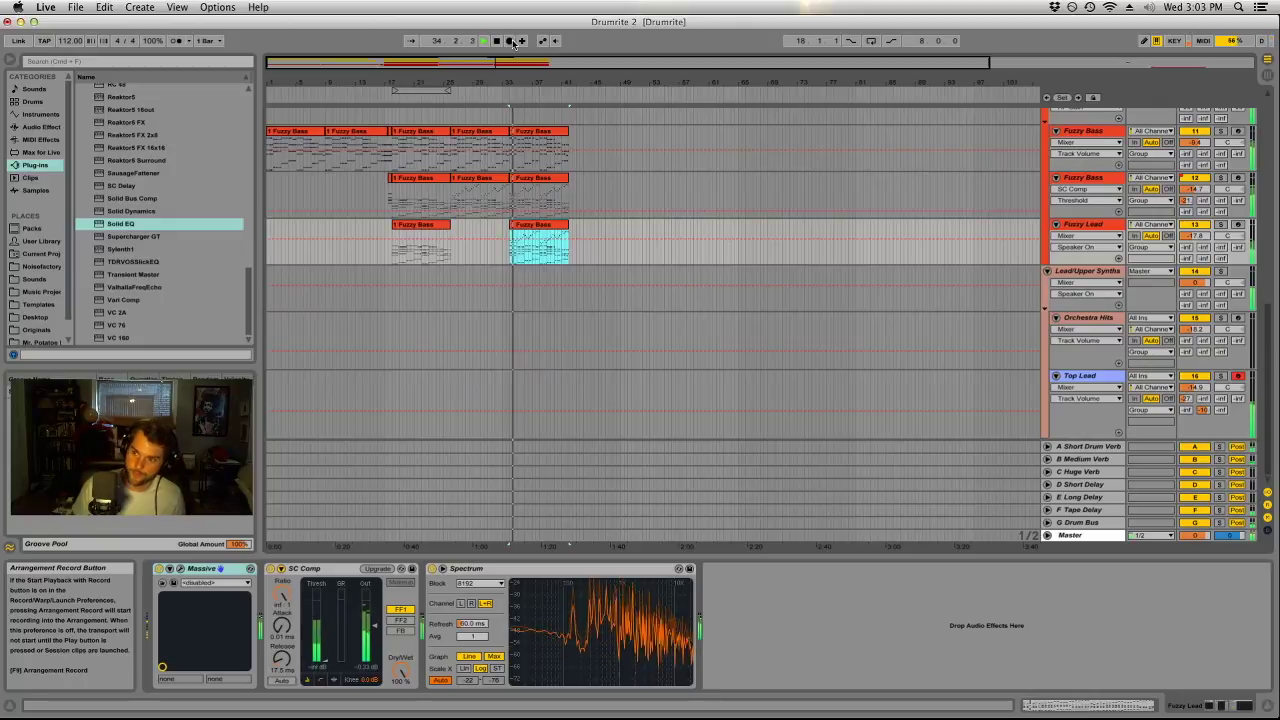
Record a new Top Lead take from bar 34 to about bar 38.
{"action": "left_click", "coordinate": [512, 41]}
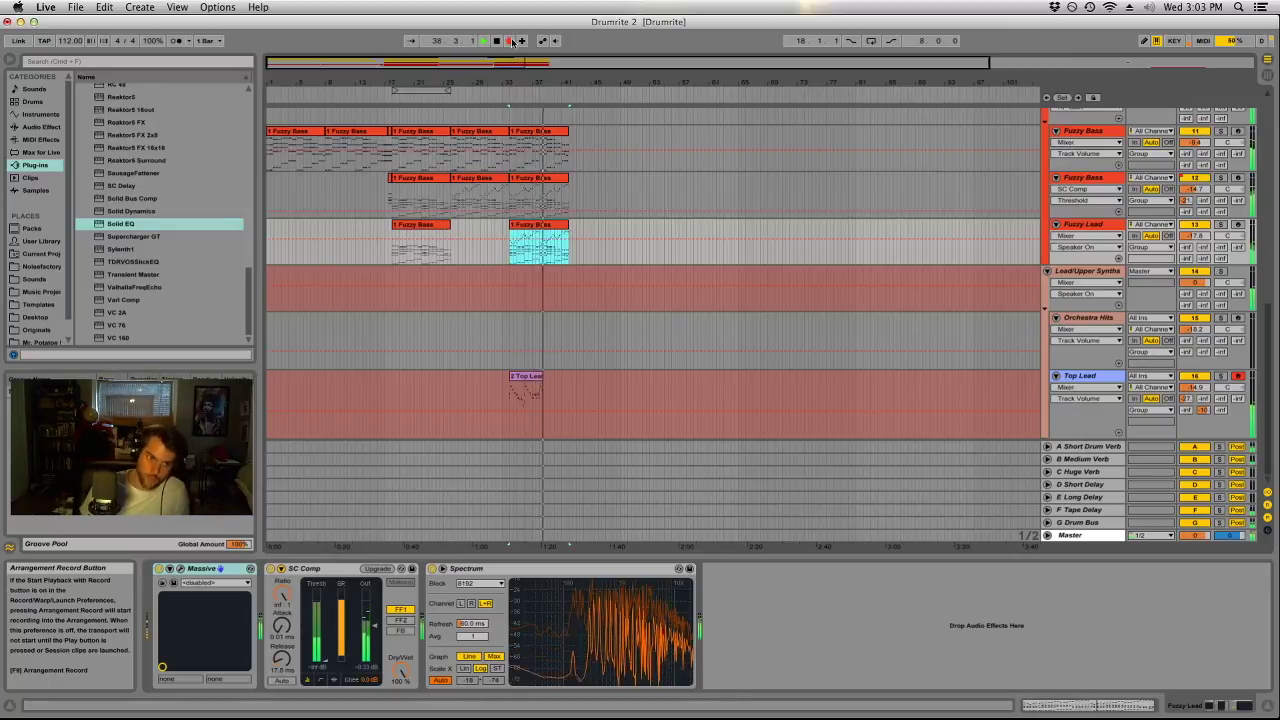
{"action": "left_click", "coordinate": [511, 40]}
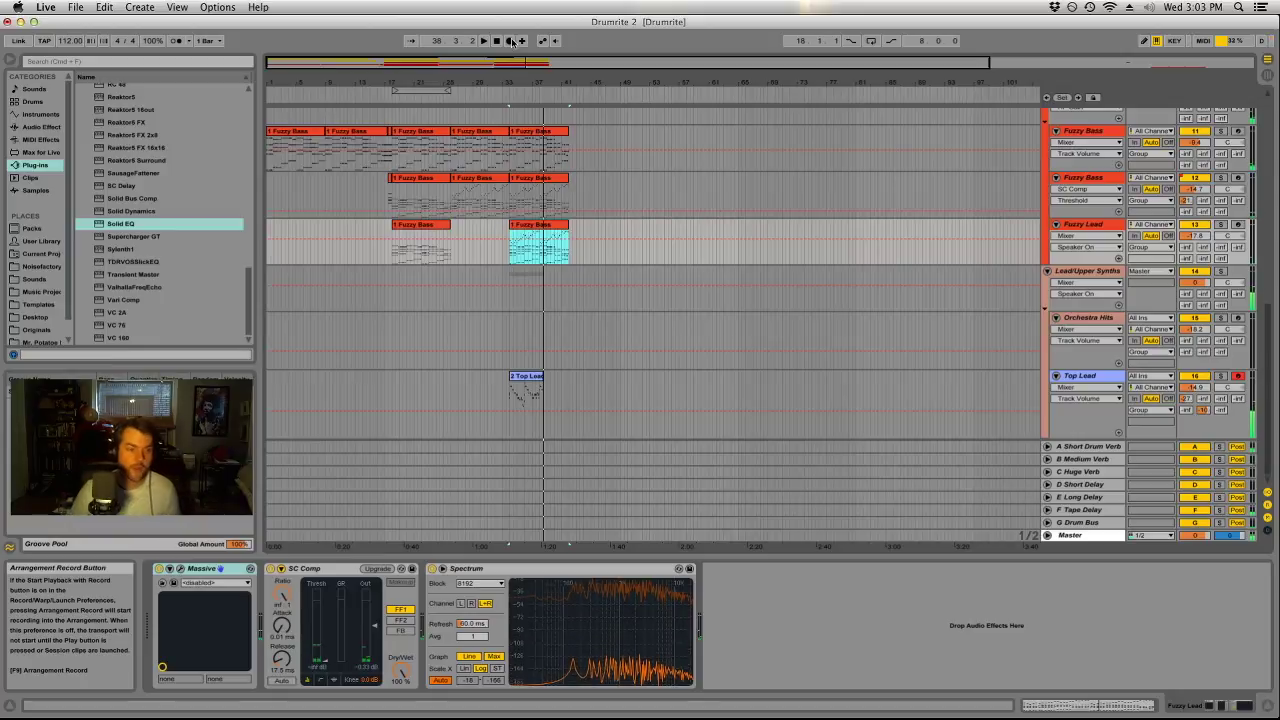
Undo the last Top Lead take and record a new one from bar 34 to about bar 43.
{"action": "key", "text": "space"}
{"action": "key", "text": "super+z"}
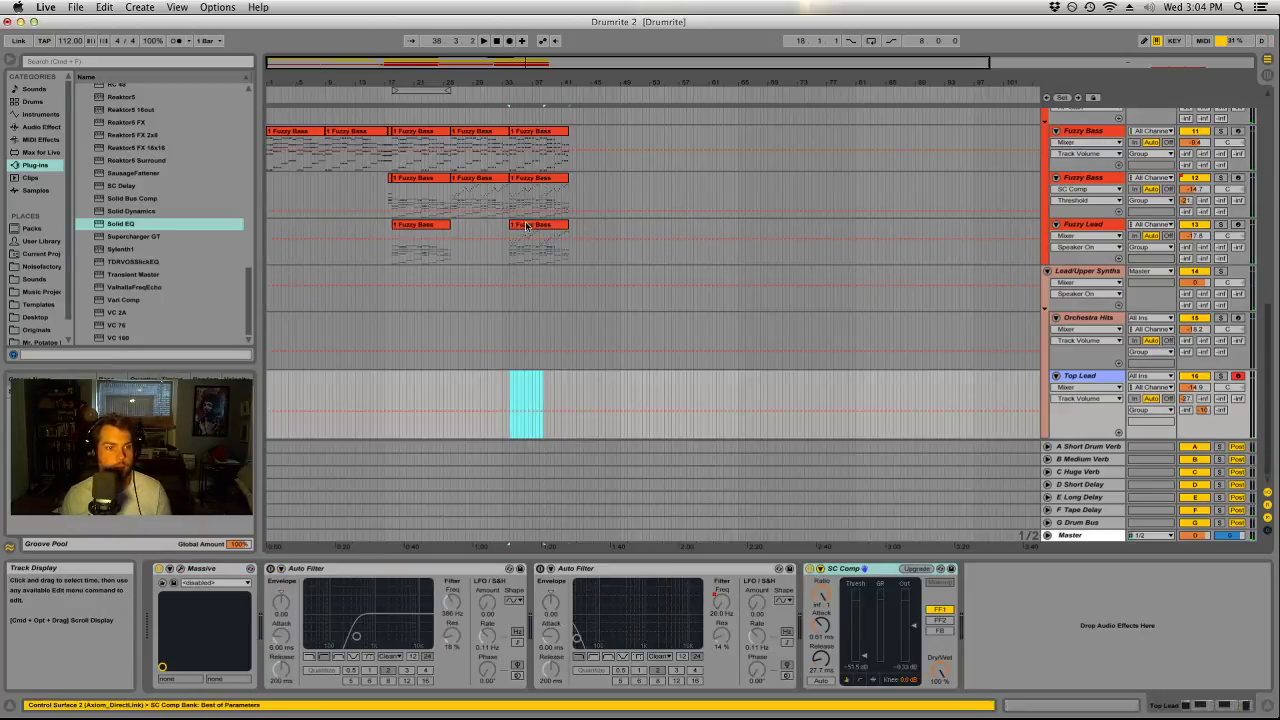
{"action": "key", "text": "super+z"}
{"action": "left_click", "coordinate": [511, 41]}
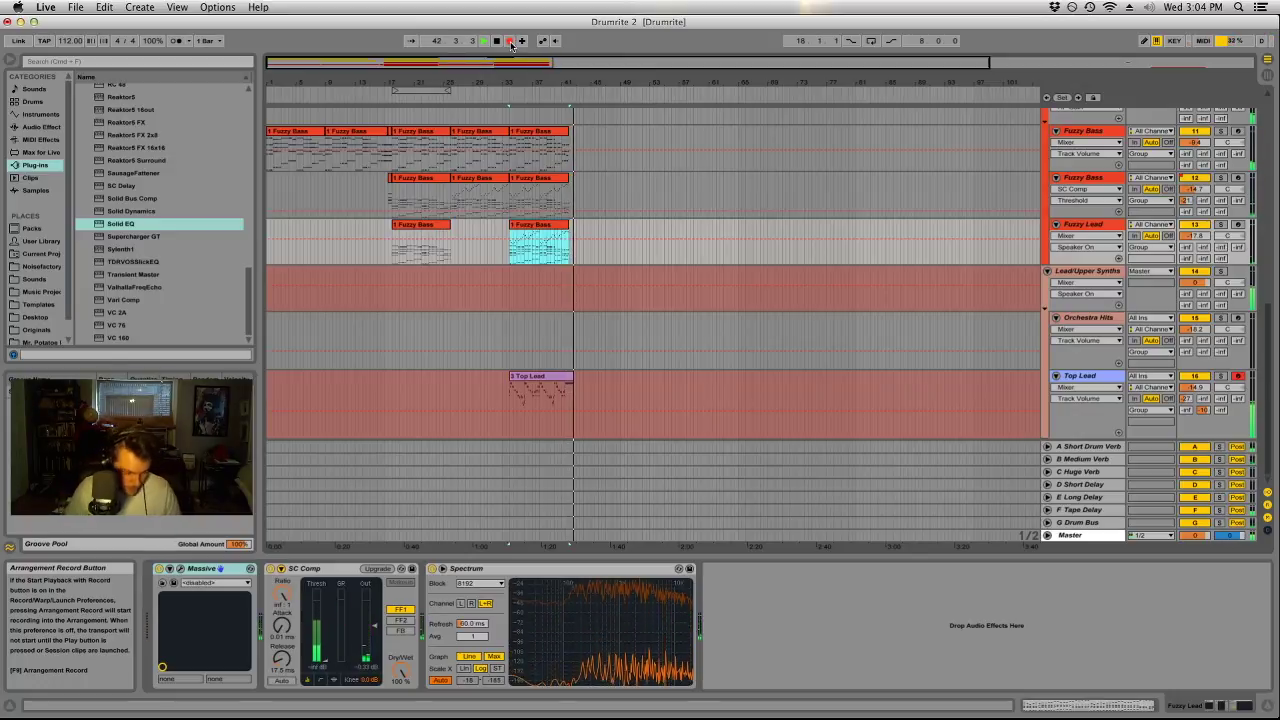
{"action": "key", "text": "space"}
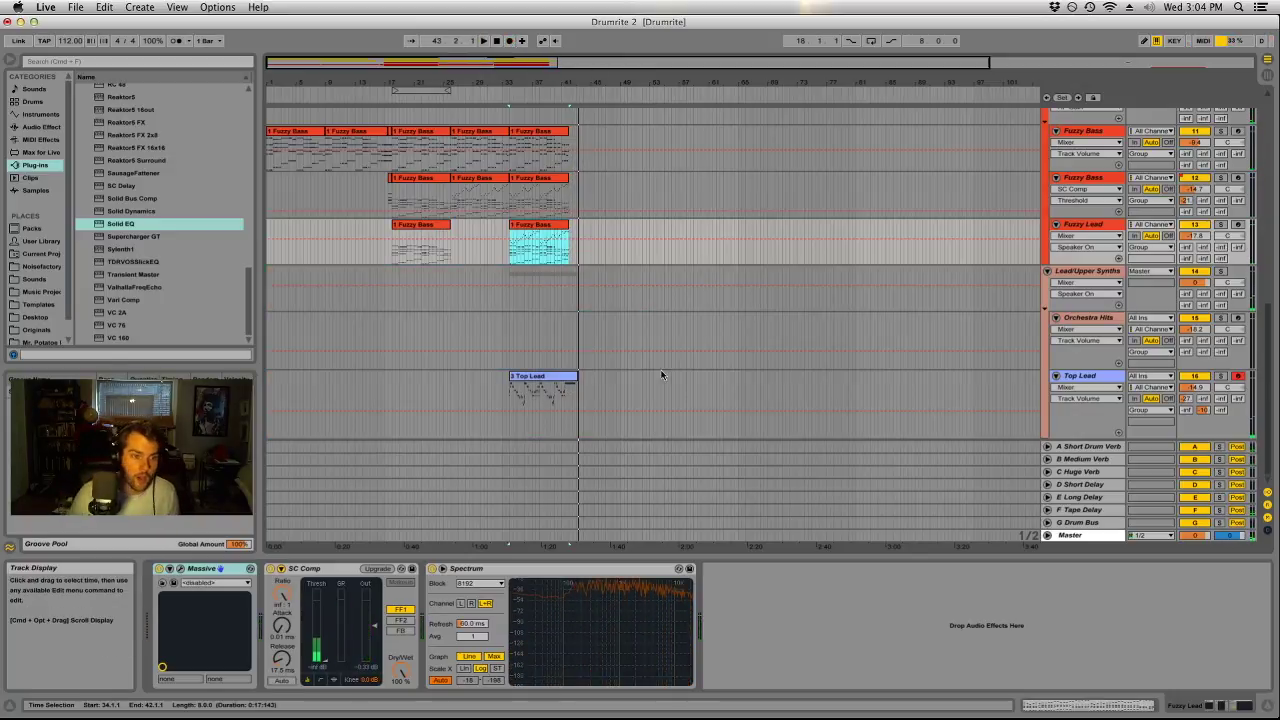
Play back the new Top Lead clip and delete the first Auto Filter after Massive on the Top Lead track.
{"action": "left_click", "coordinate": [531, 376]}
{"action": "key", "text": "space"}
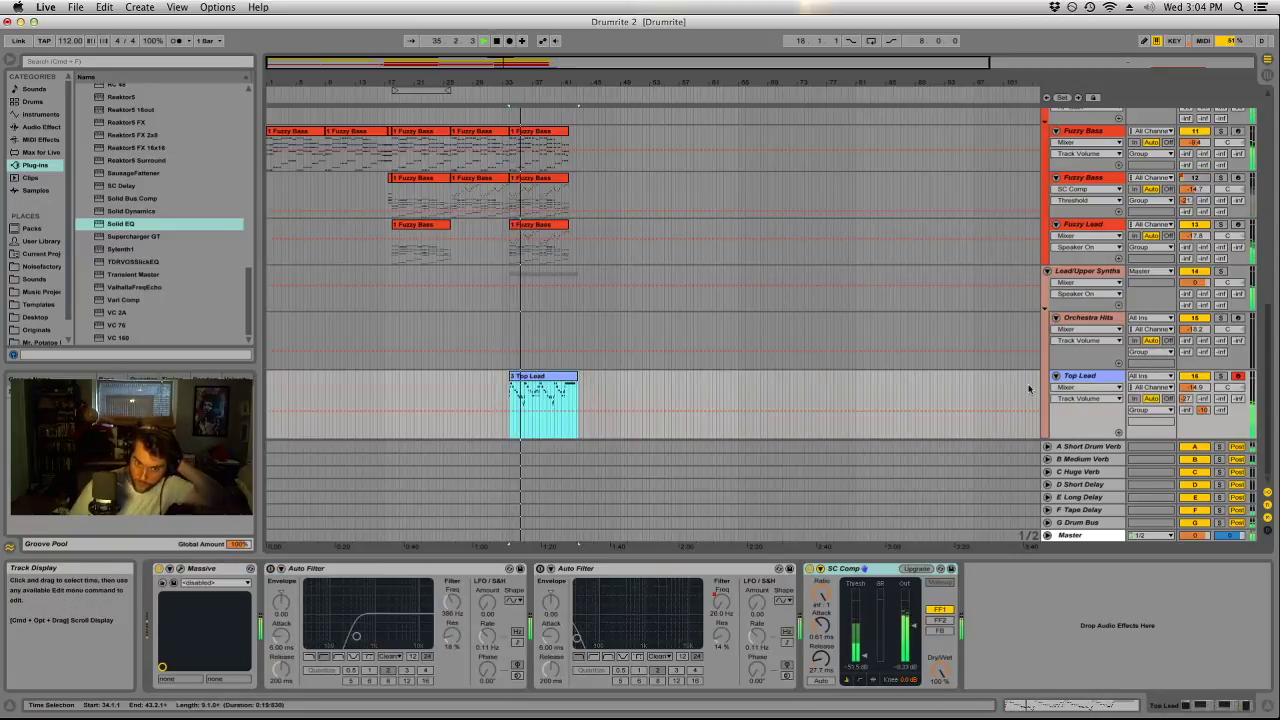
{"action": "left_click", "coordinate": [1088, 383]}
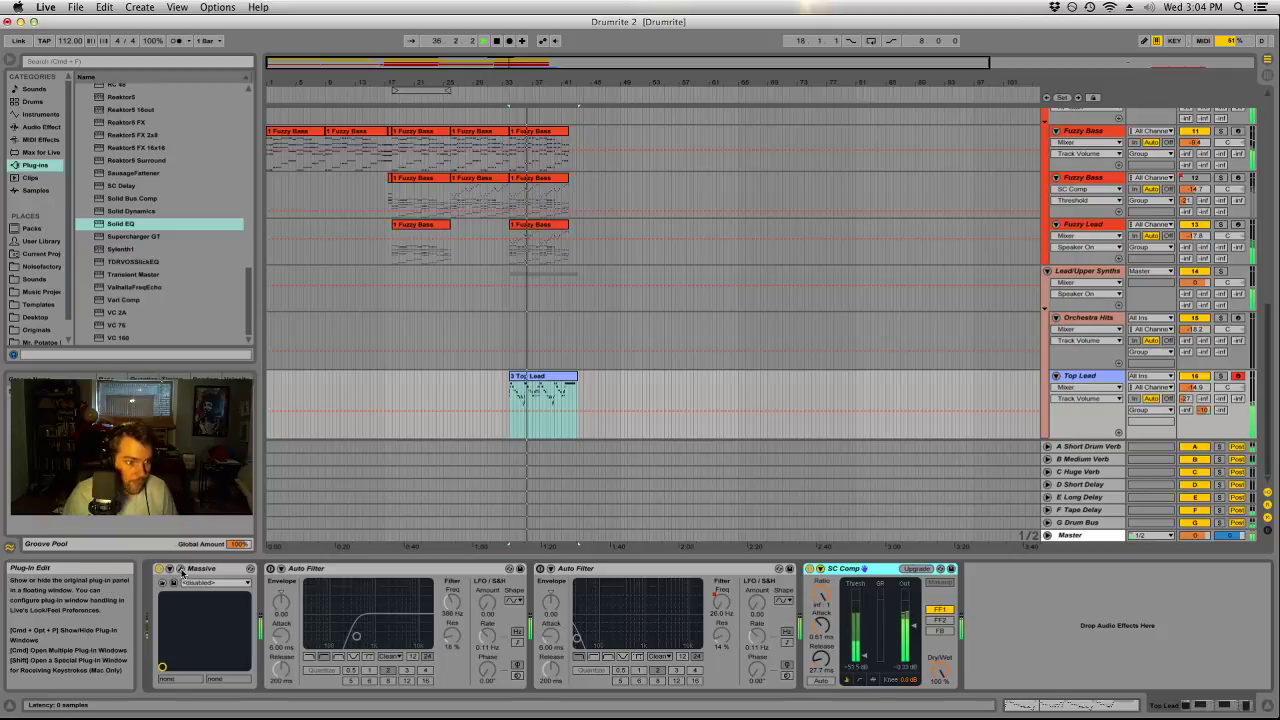
{"action": "left_click", "coordinate": [381, 573]}
{"action": "key", "text": "Delete"}
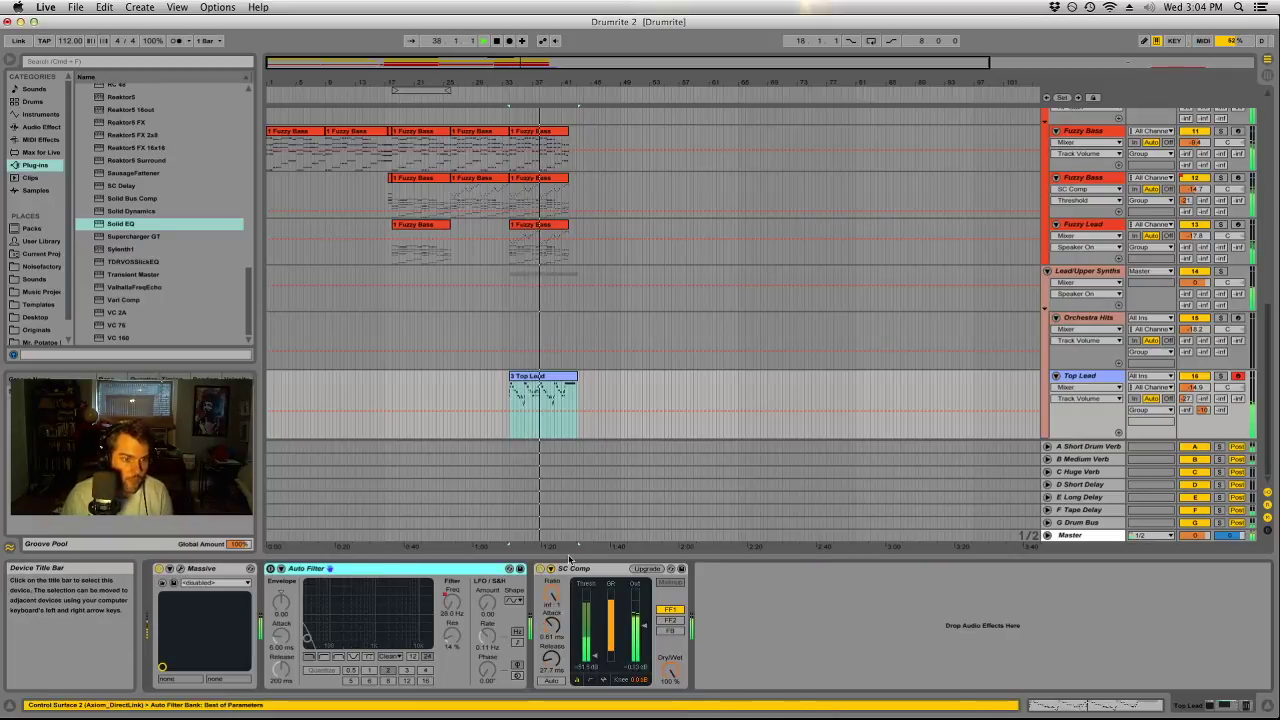
Remove the Auto Filter from the Top Lead track and load iZotope Trash 2 on that track instead.
{"action": "key", "text": "Delete"}
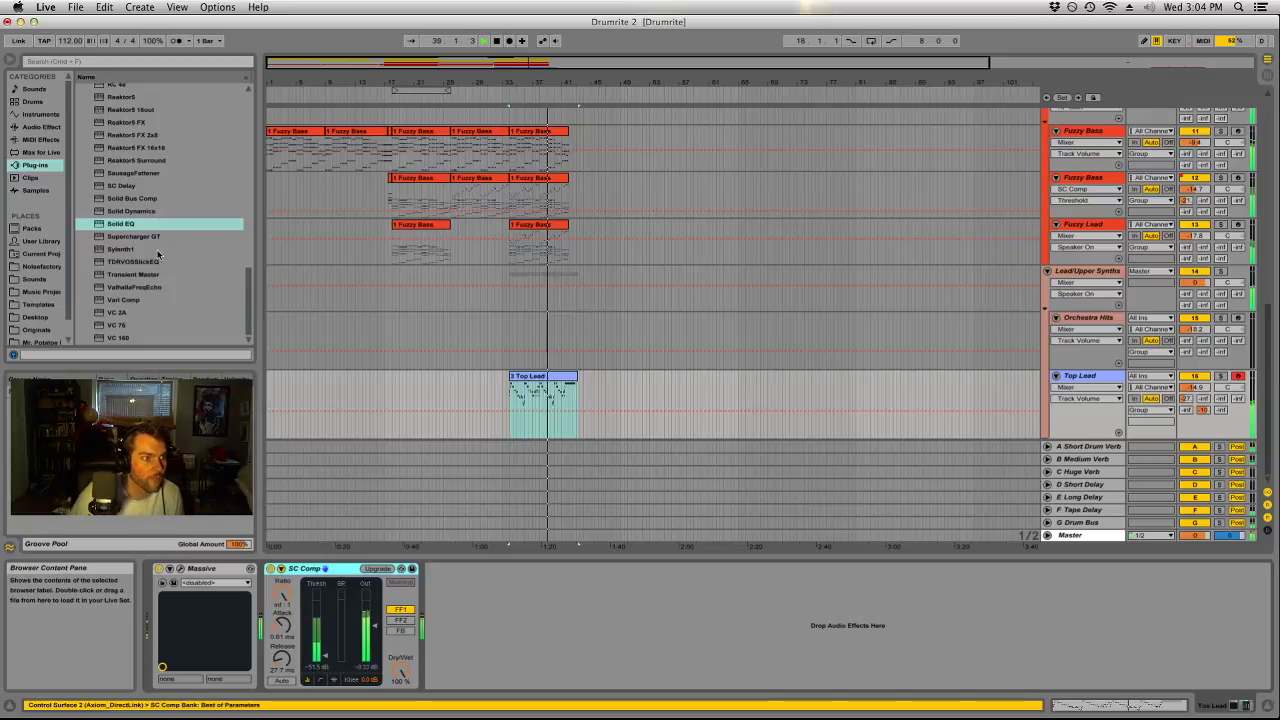
{"action": "scroll", "coordinate": [157, 254], "scroll_direction": "up", "scroll_amount": 15}
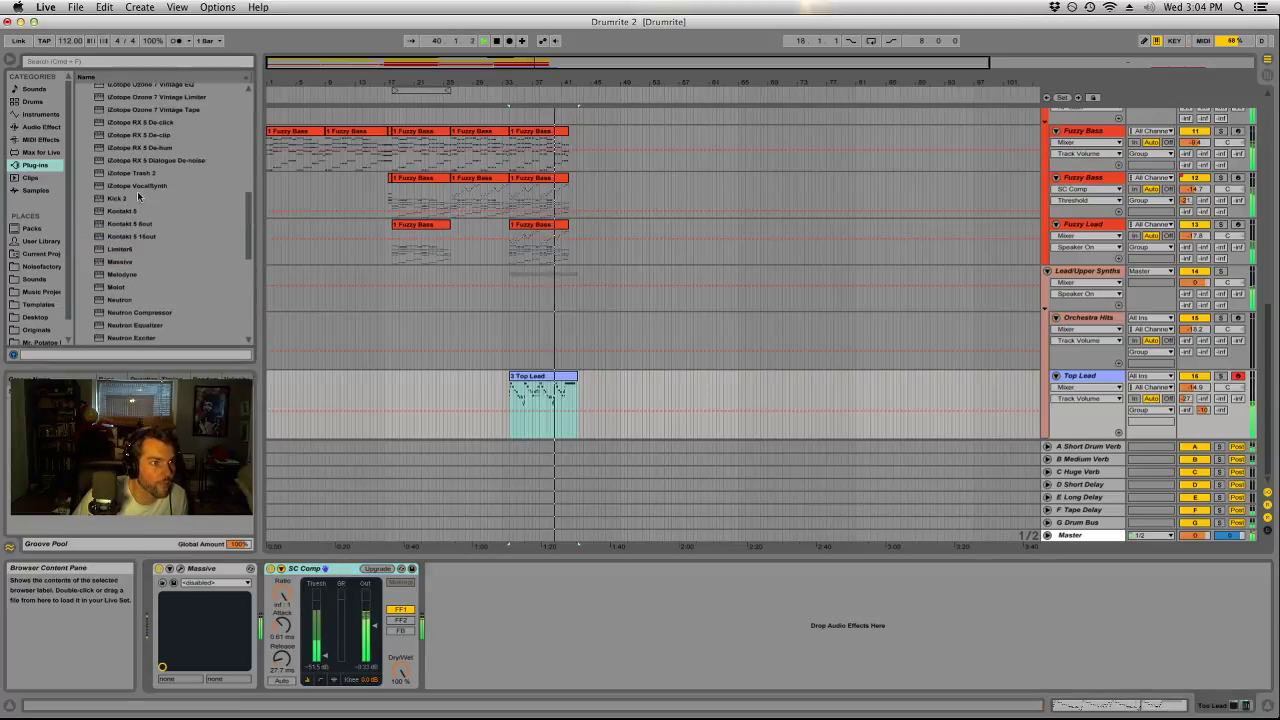
{"action": "left_click", "coordinate": [135, 173]}
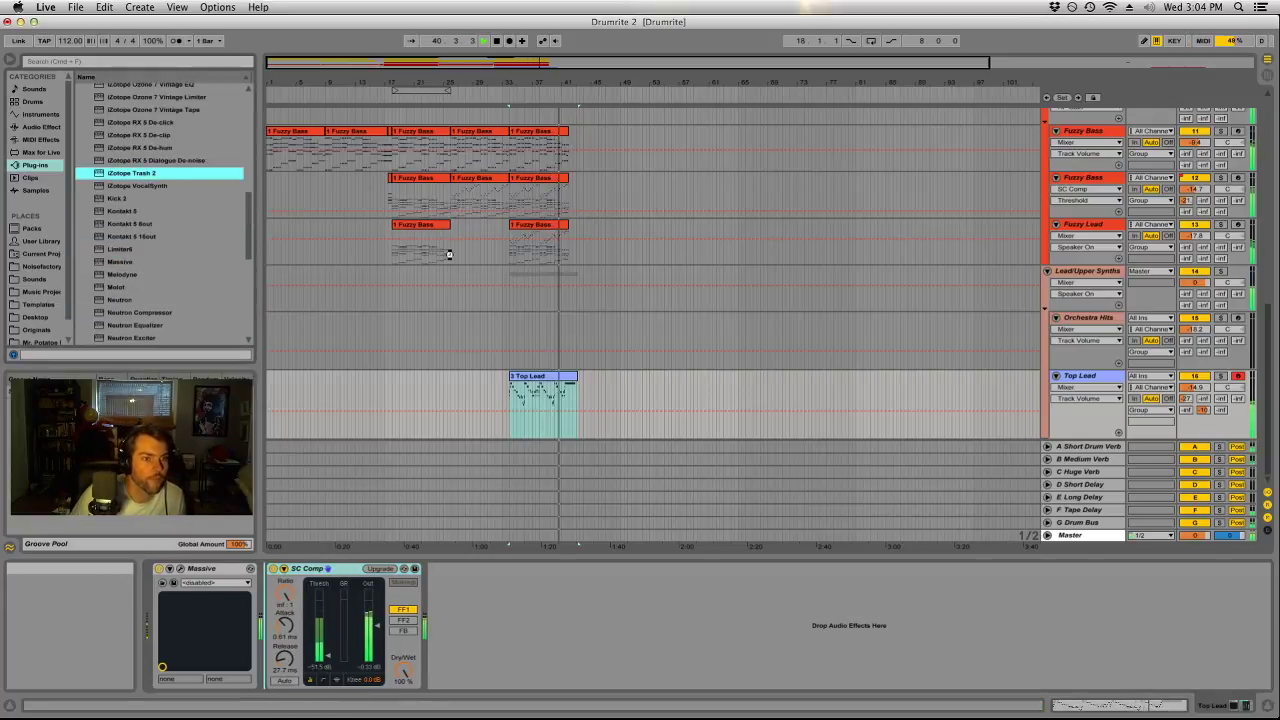
{"action": "key", "text": "Return"}
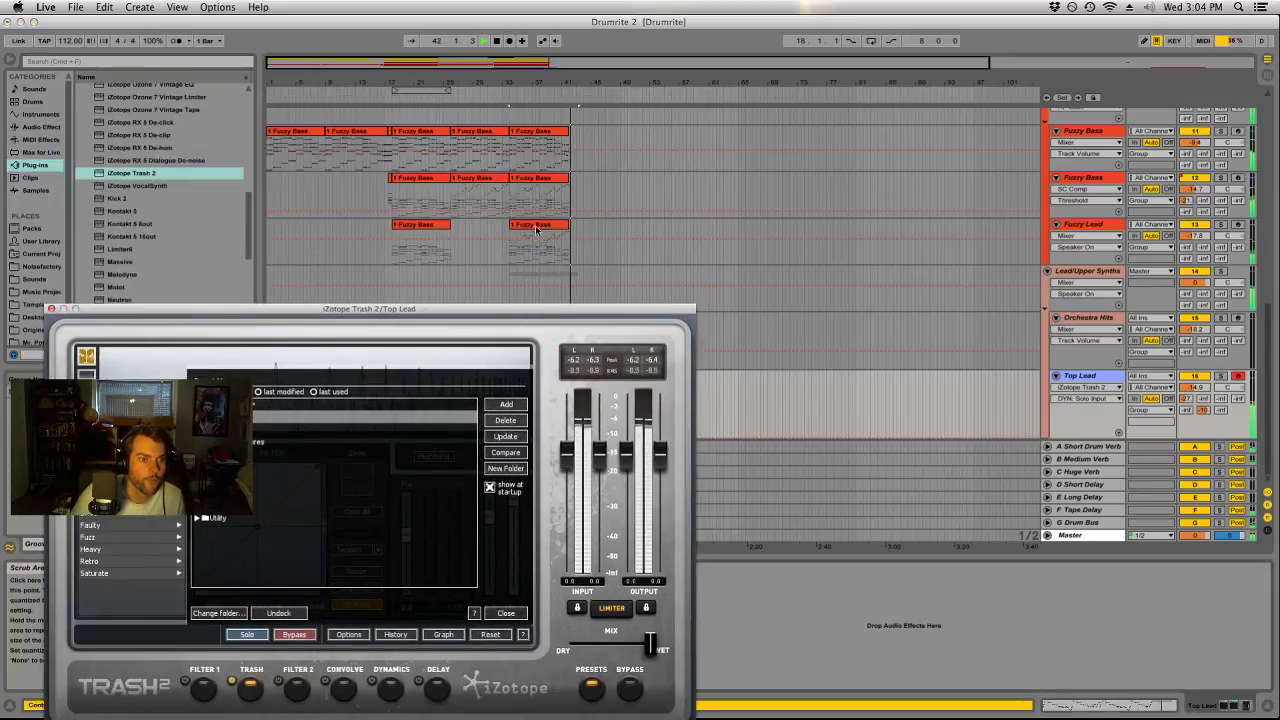
Loop the arrangement over the last clip on the Fuzzy Lead track, starting at bar 34.
{"action": "left_click", "coordinate": [538, 232]}
{"action": "key", "text": "super+l"}
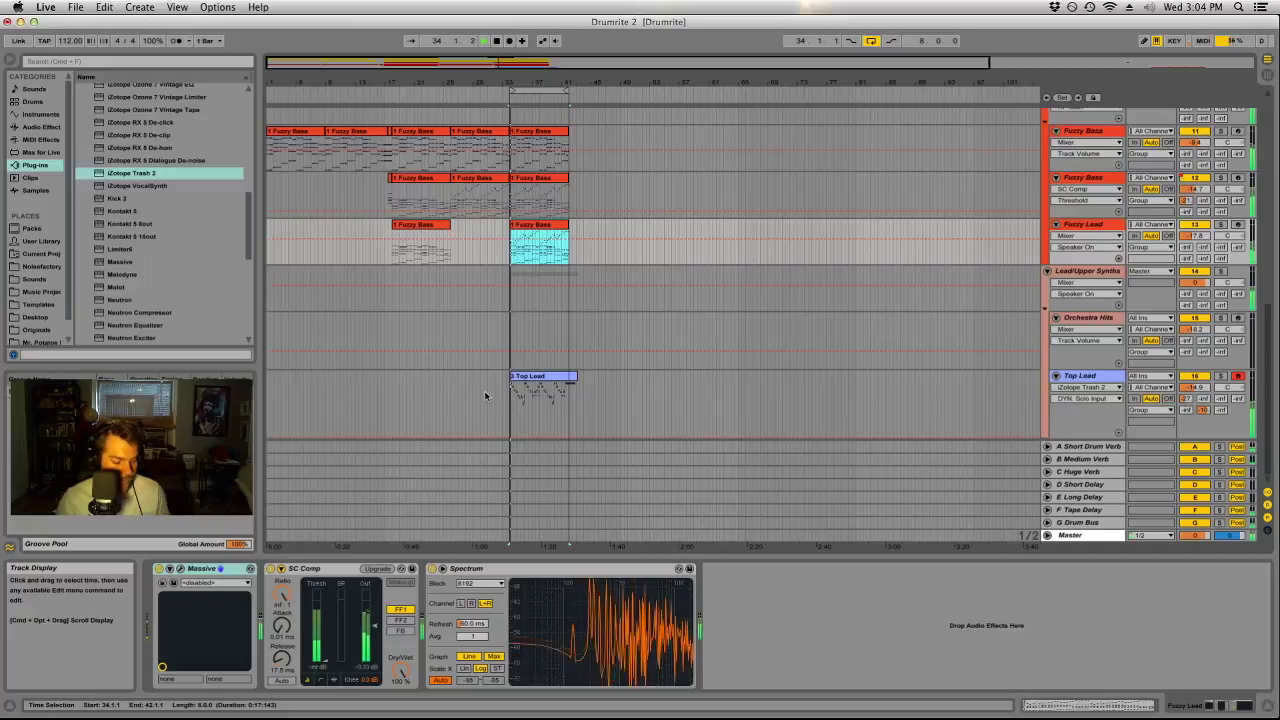
Add a breakpoint at the start of the pitch bend envelope in the Top Lead clip.
{"action": "left_click", "coordinate": [528, 393]}
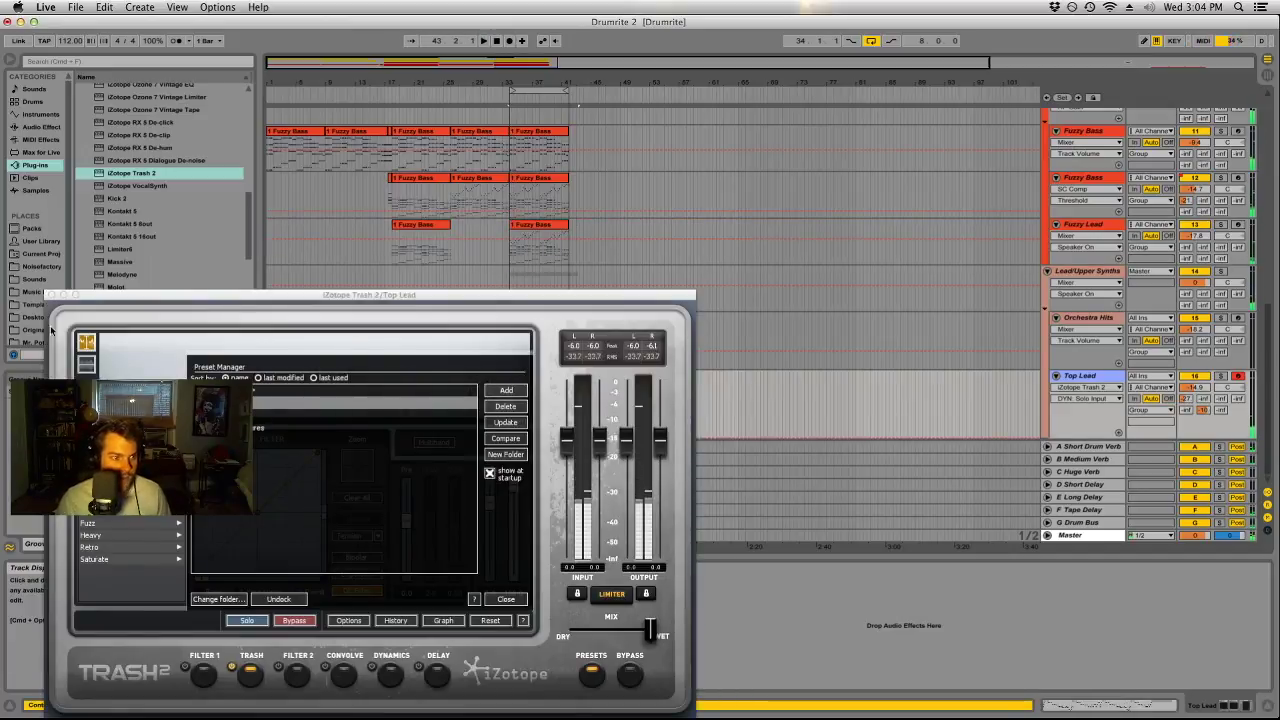
{"action": "key", "text": "super+alt+p"}
{"action": "double_click", "coordinate": [530, 410]}
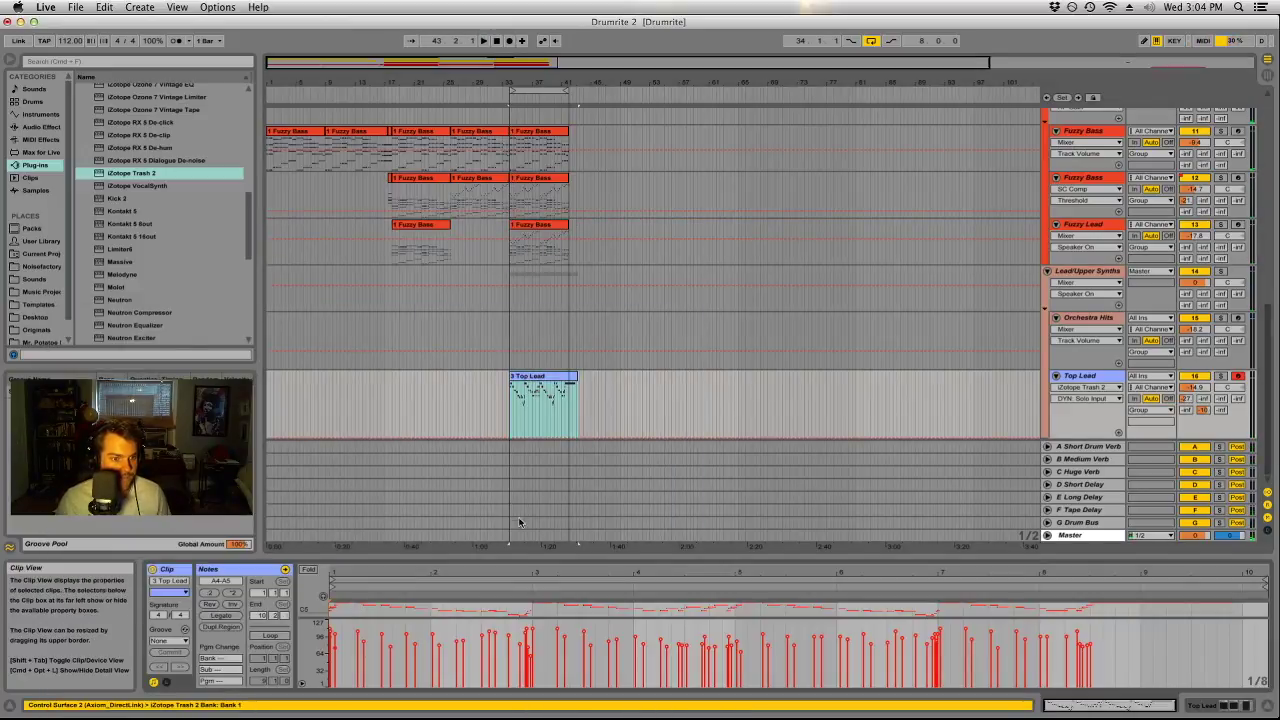
{"action": "left_click_drag", "start_coordinate": [520, 558], "coordinate": [512, 228]}
{"action": "left_click", "coordinate": [166, 682]}
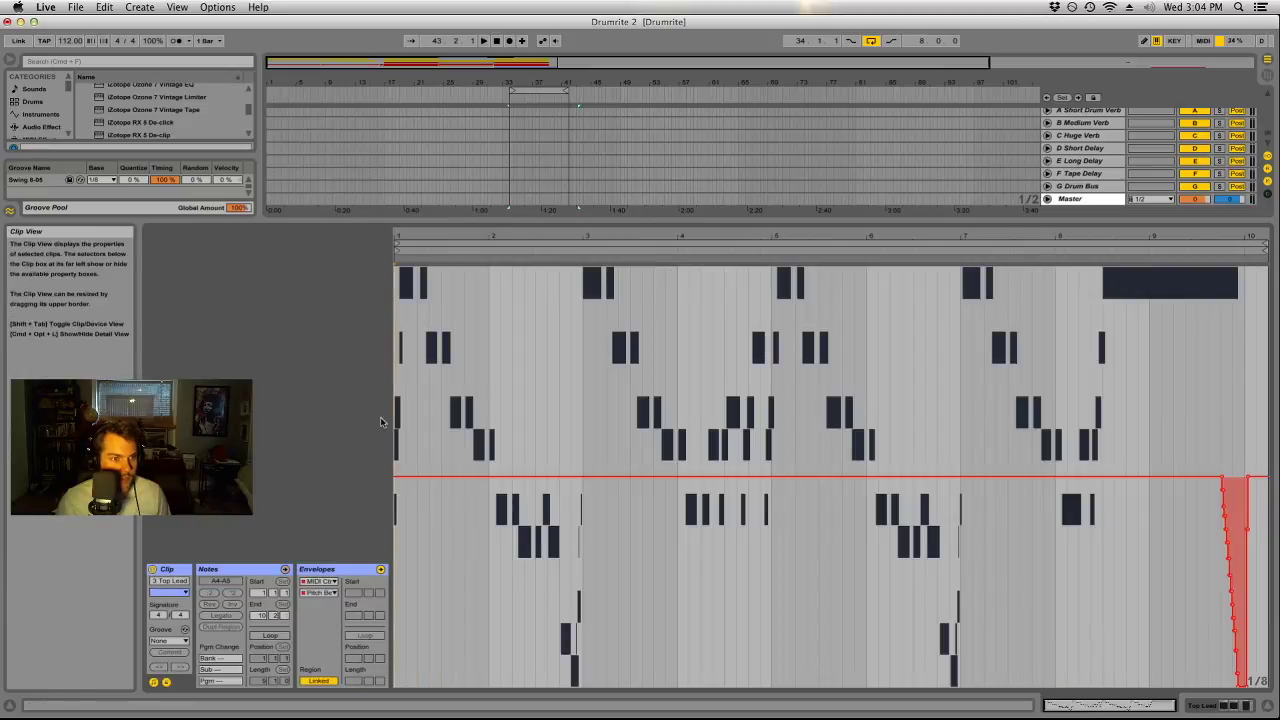
{"action": "left_click", "coordinate": [400, 483]}
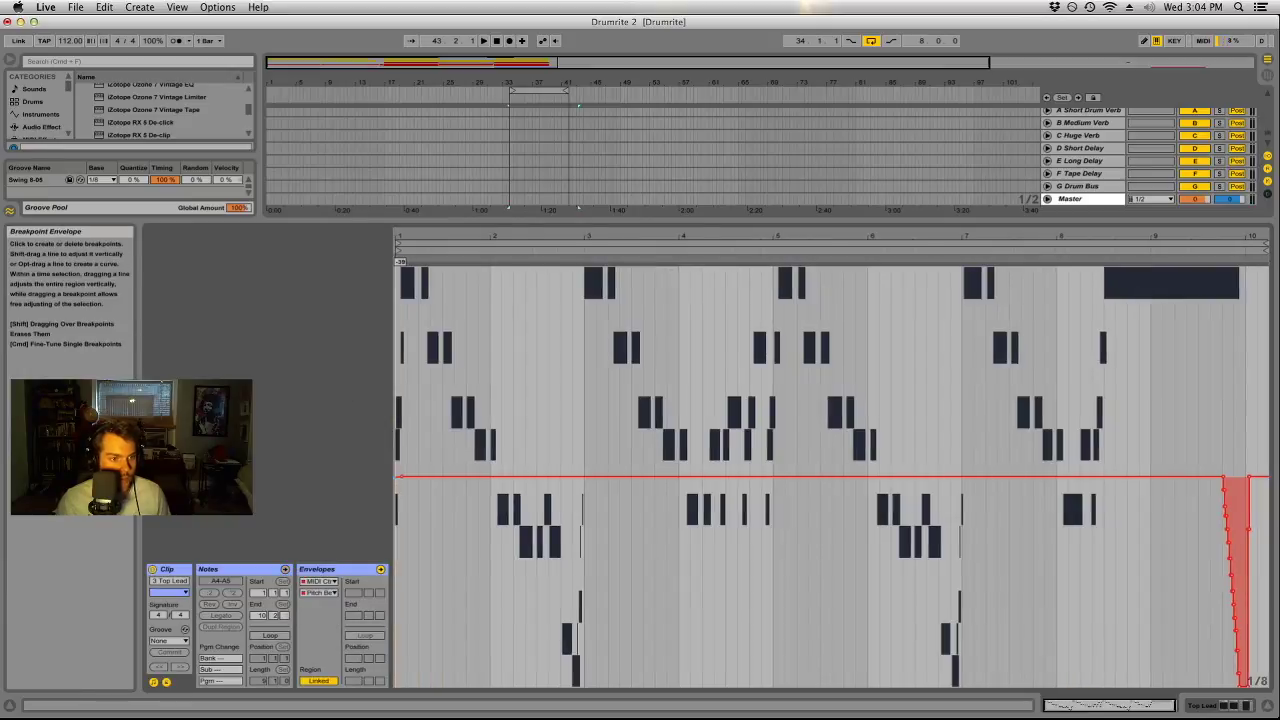
{"action": "left_click_drag", "start_coordinate": [439, 224], "coordinate": [440, 558]}
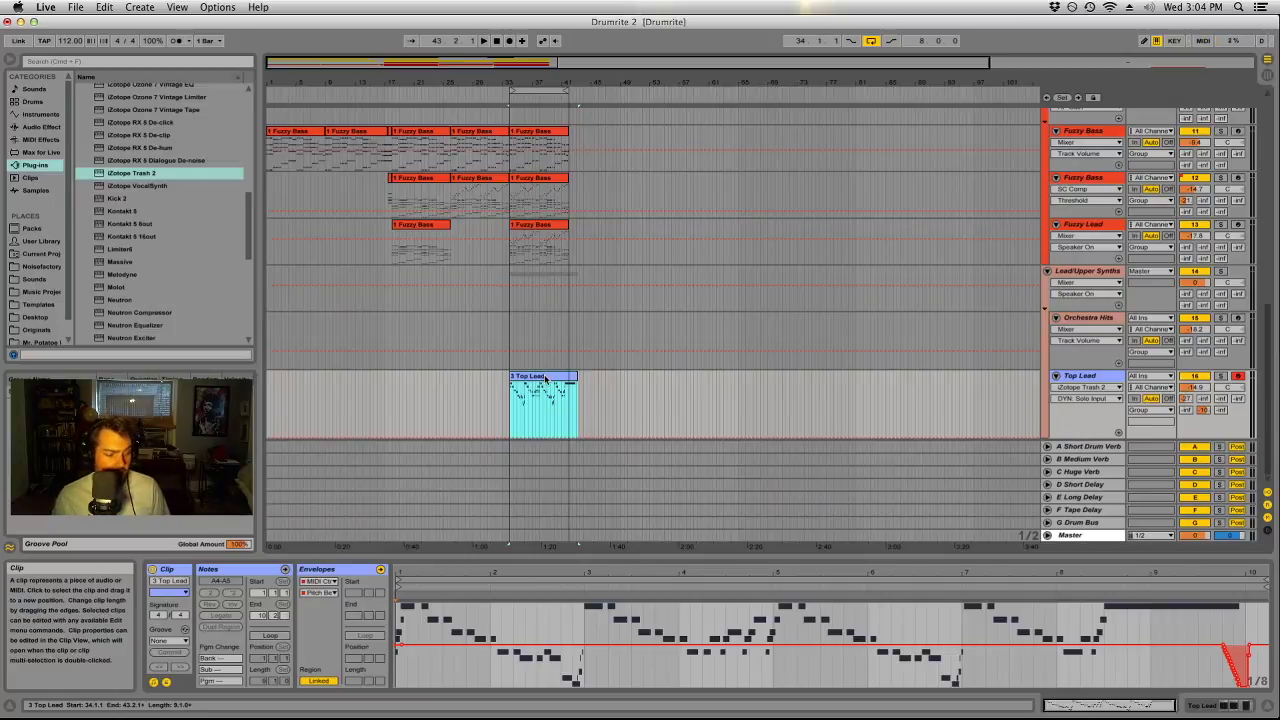
Play the looped section and bring back the iZotope Trash 2 window on the Top Lead track.
{"action": "key", "text": "space"}
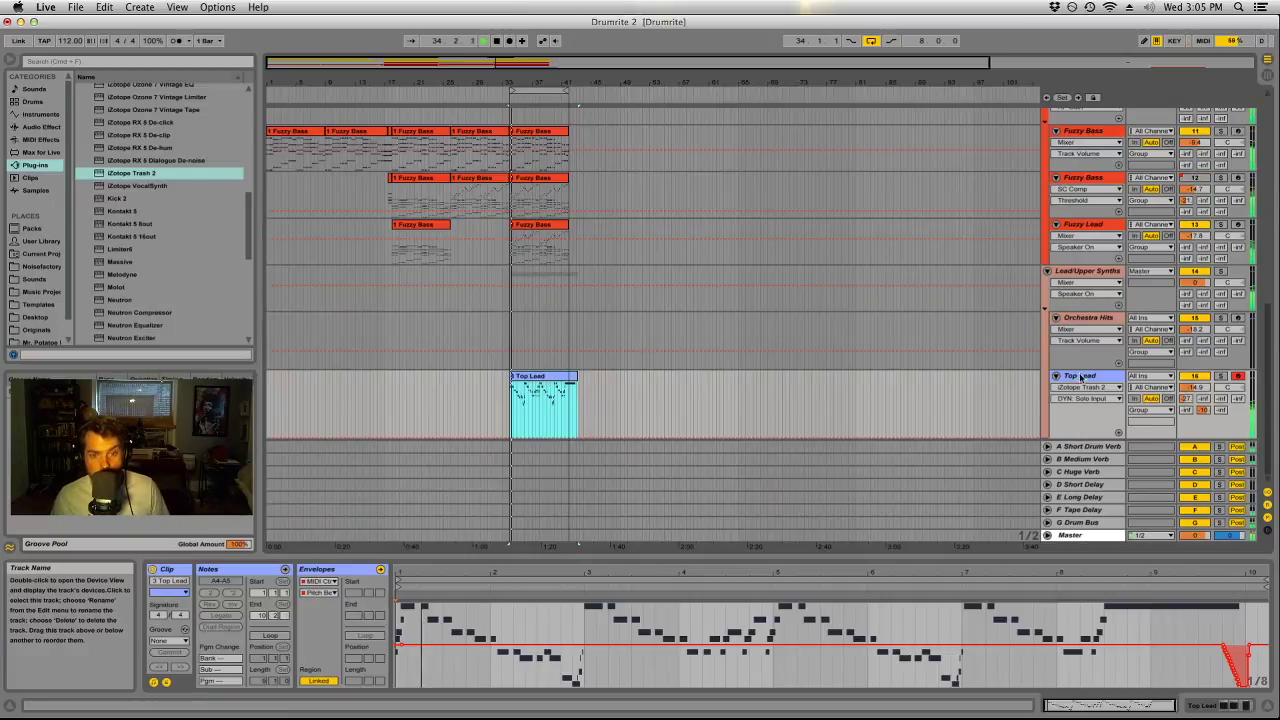
{"action": "left_click", "coordinate": [1020, 397]}
{"action": "left_click", "coordinate": [291, 568]}
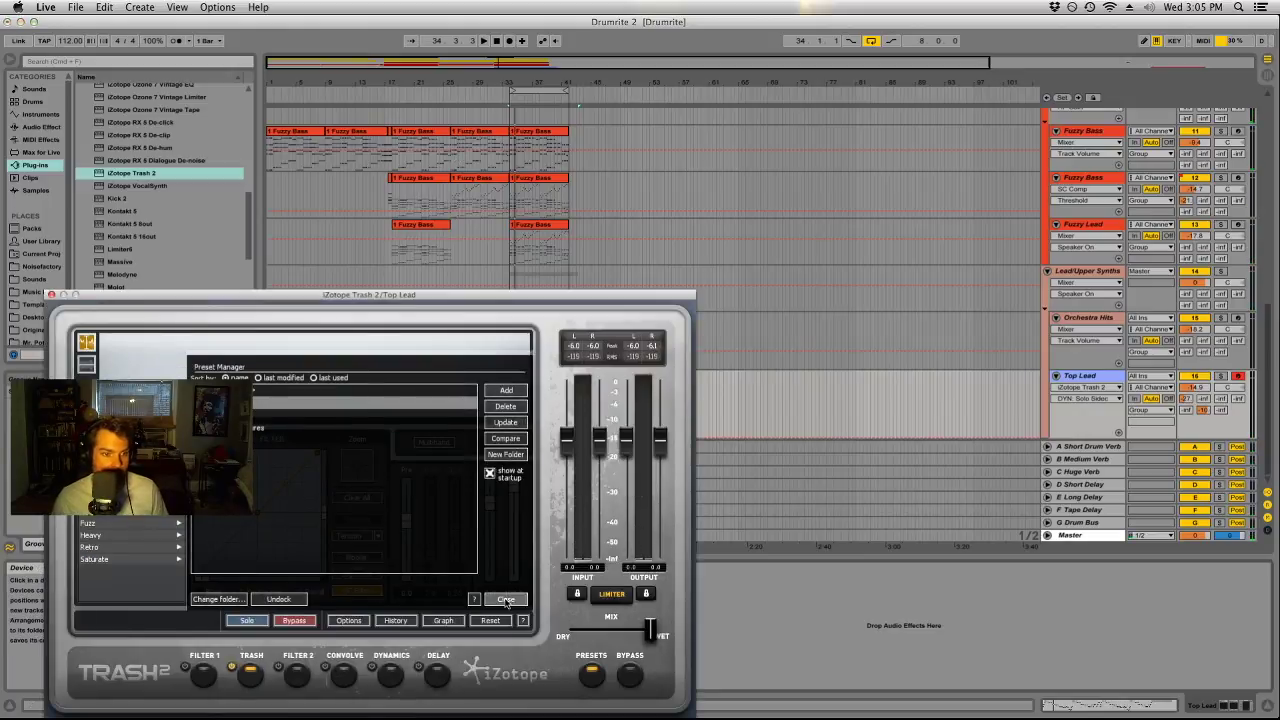
{"action": "left_click", "coordinate": [506, 599]}
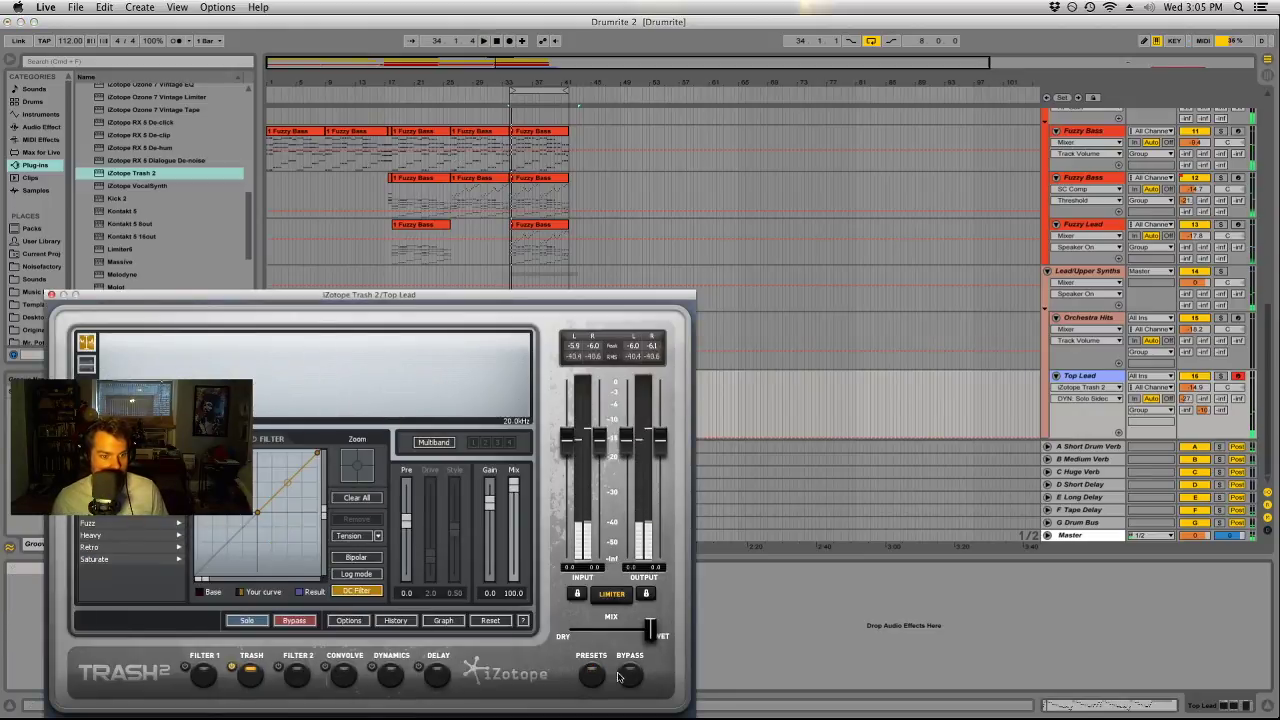
{"action": "left_click", "coordinate": [622, 677]}
{"action": "left_click", "coordinate": [590, 670]}
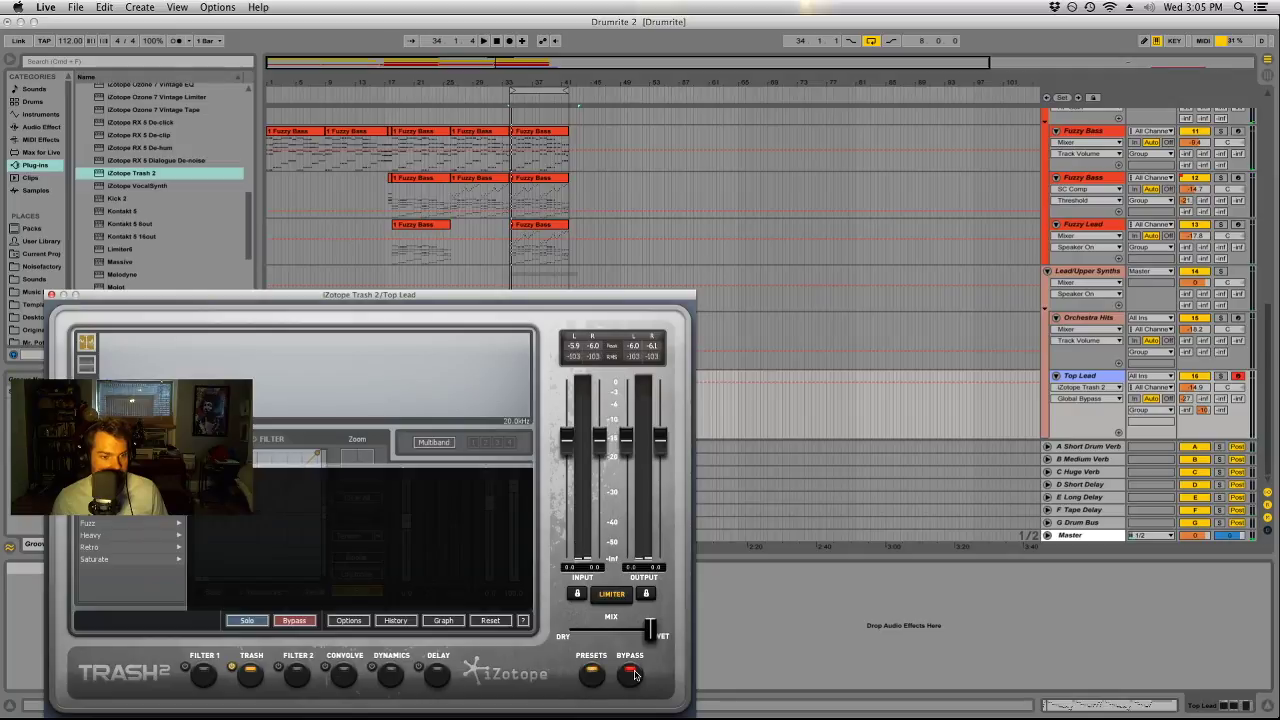
{"action": "left_click", "coordinate": [628, 677]}
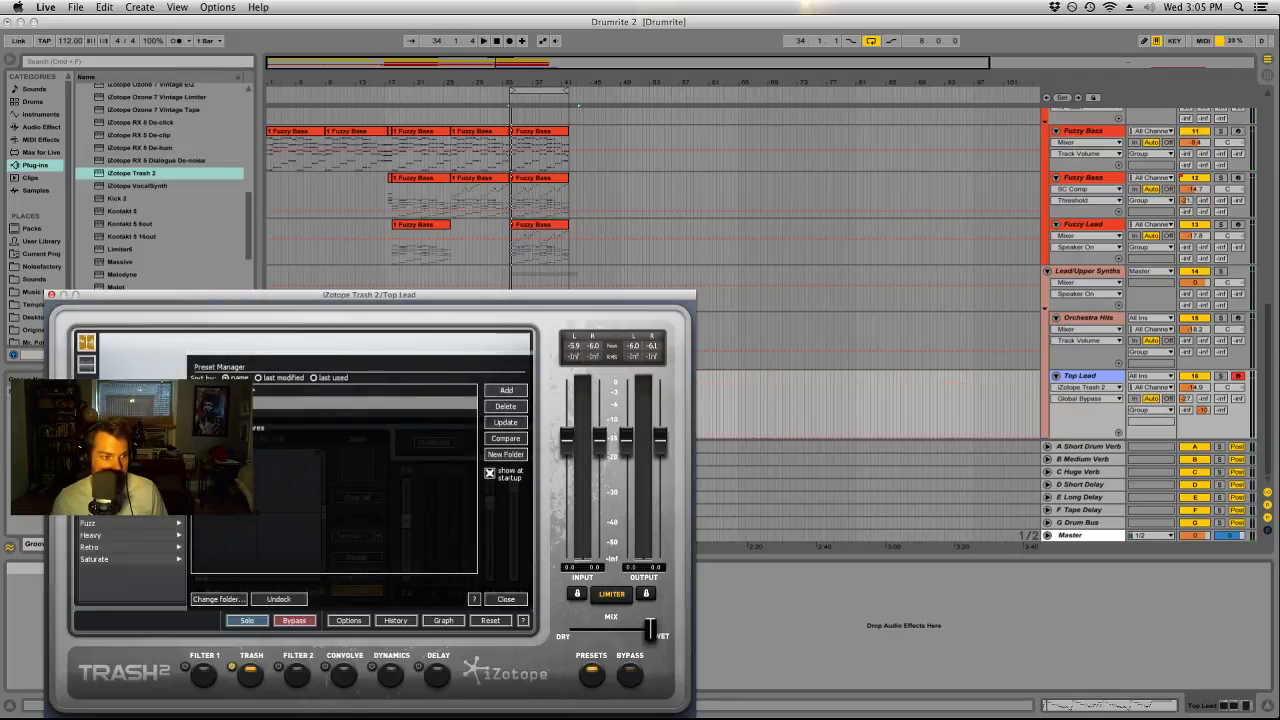
Play the loop and audition successive Trash 2 presets down the list, including Club Thump, Come In Come In and Crank Start Engine.
{"action": "key", "text": "space"}
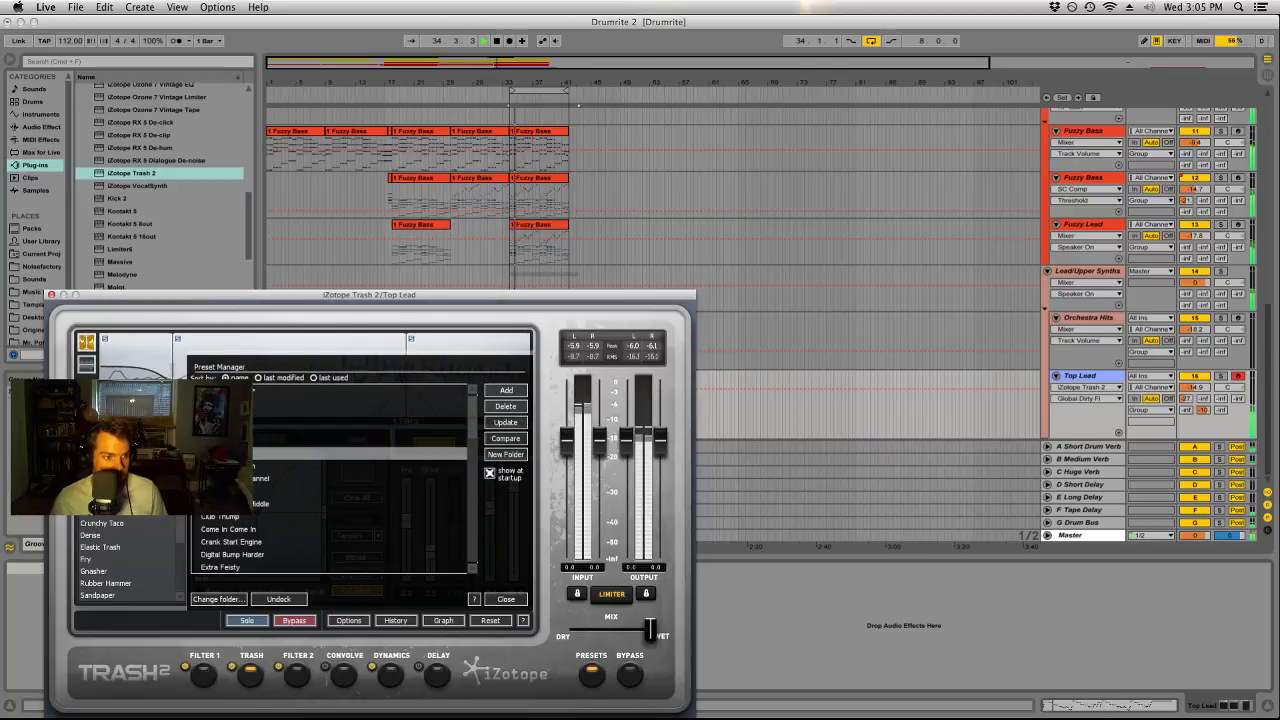
{"action": "key", "text": "Down"}
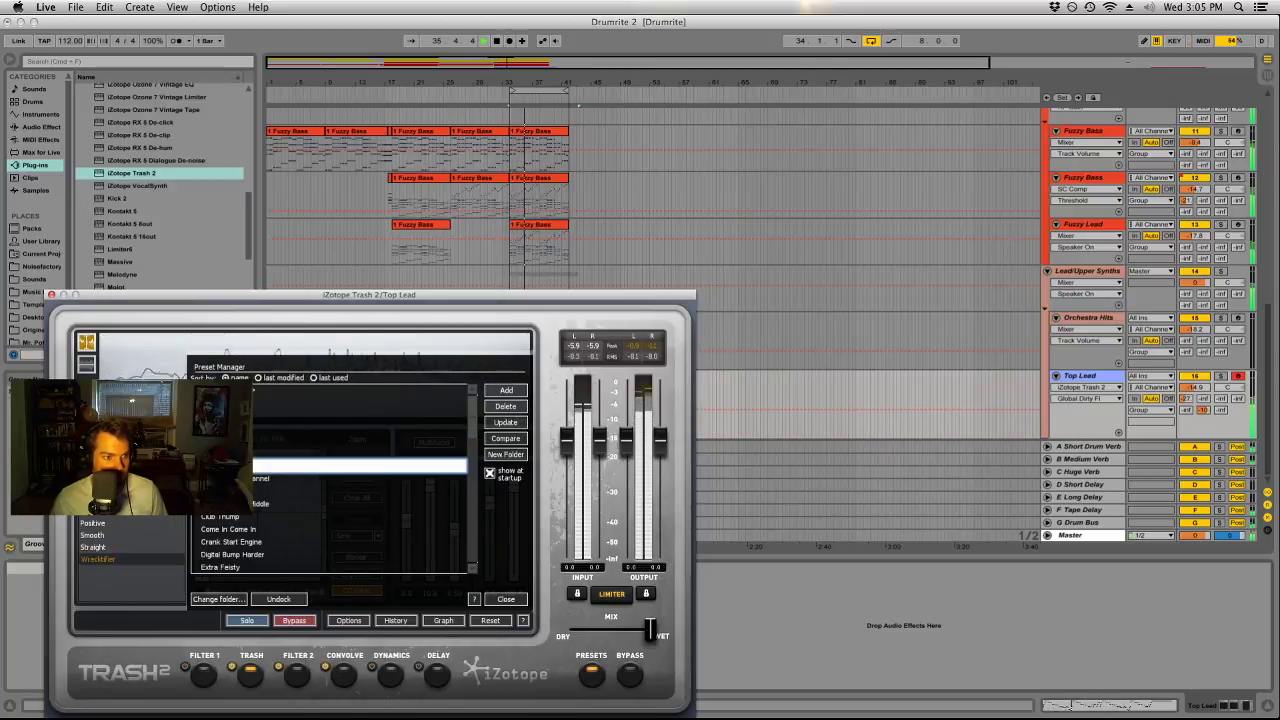
{"action": "key", "text": "Down"}
{"action": "key", "text": "Down"}
{"action": "key", "text": "Down"}
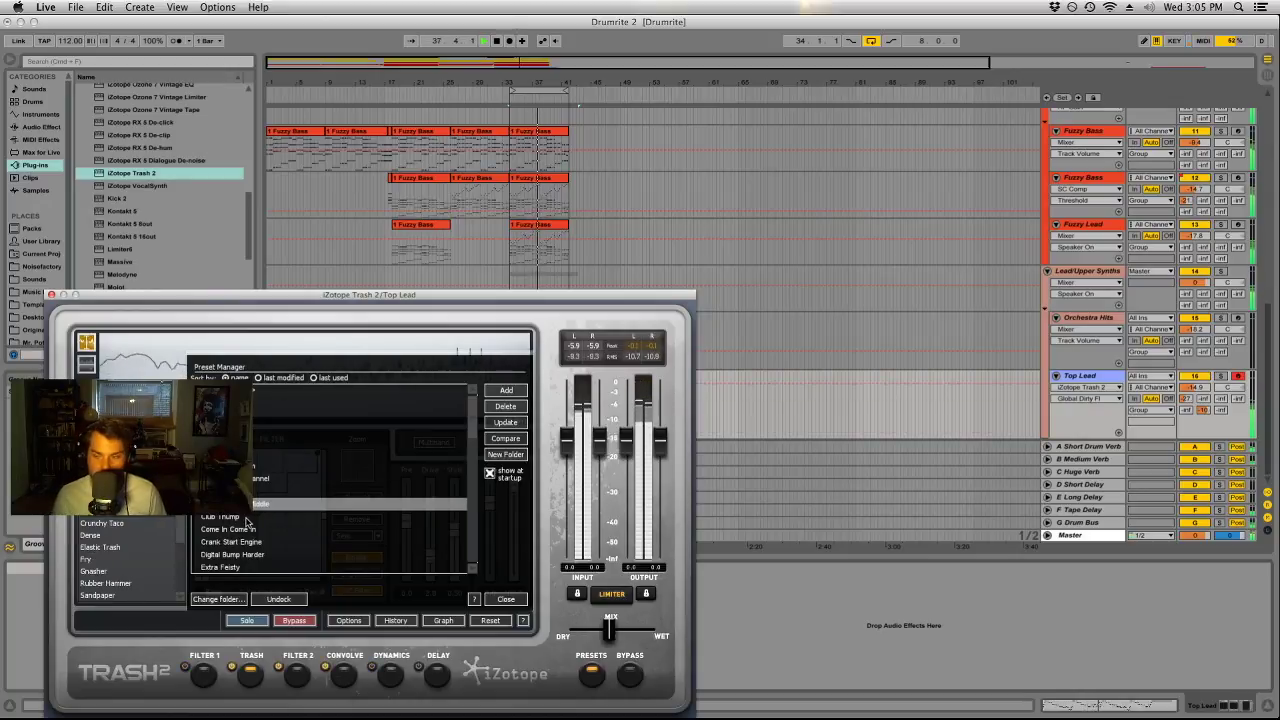
{"action": "key", "text": "Down"}
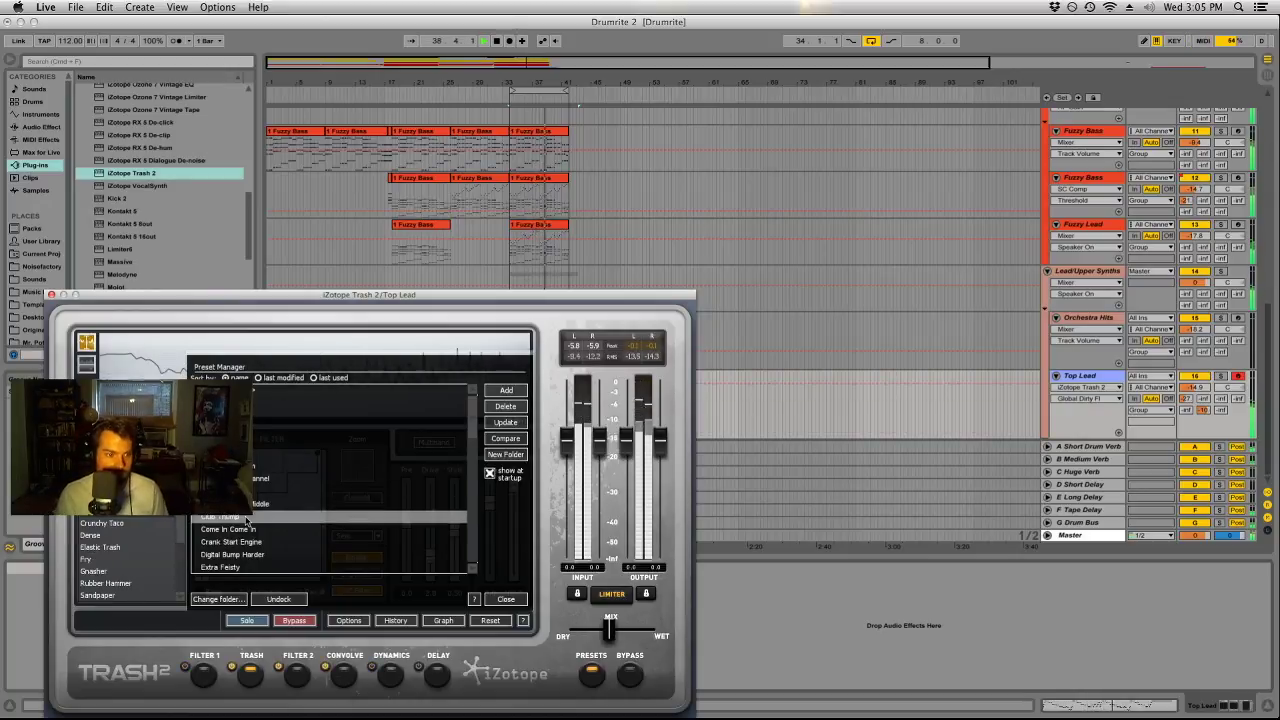
{"action": "key", "text": "Down"}
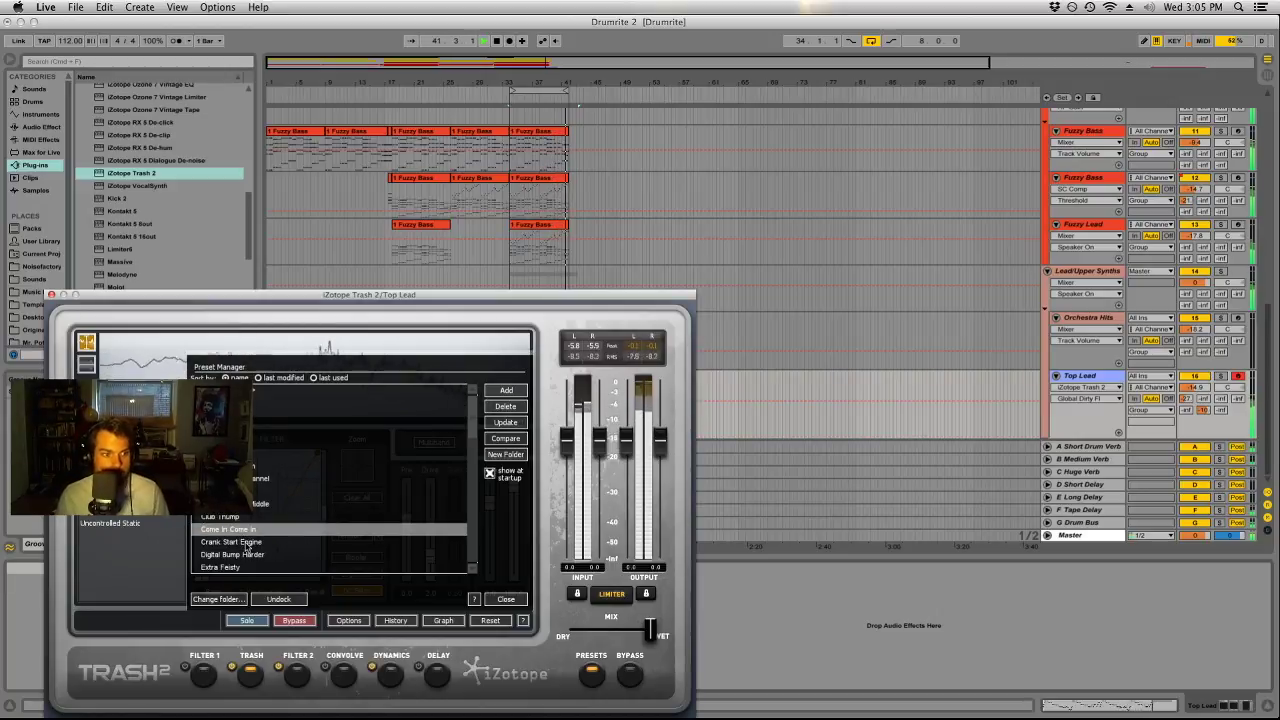
{"action": "key", "text": "Down"}
Jump ahead in the Trash 2 preset list and audition the presets one by one going back up.
{"action": "key", "text": "l"}
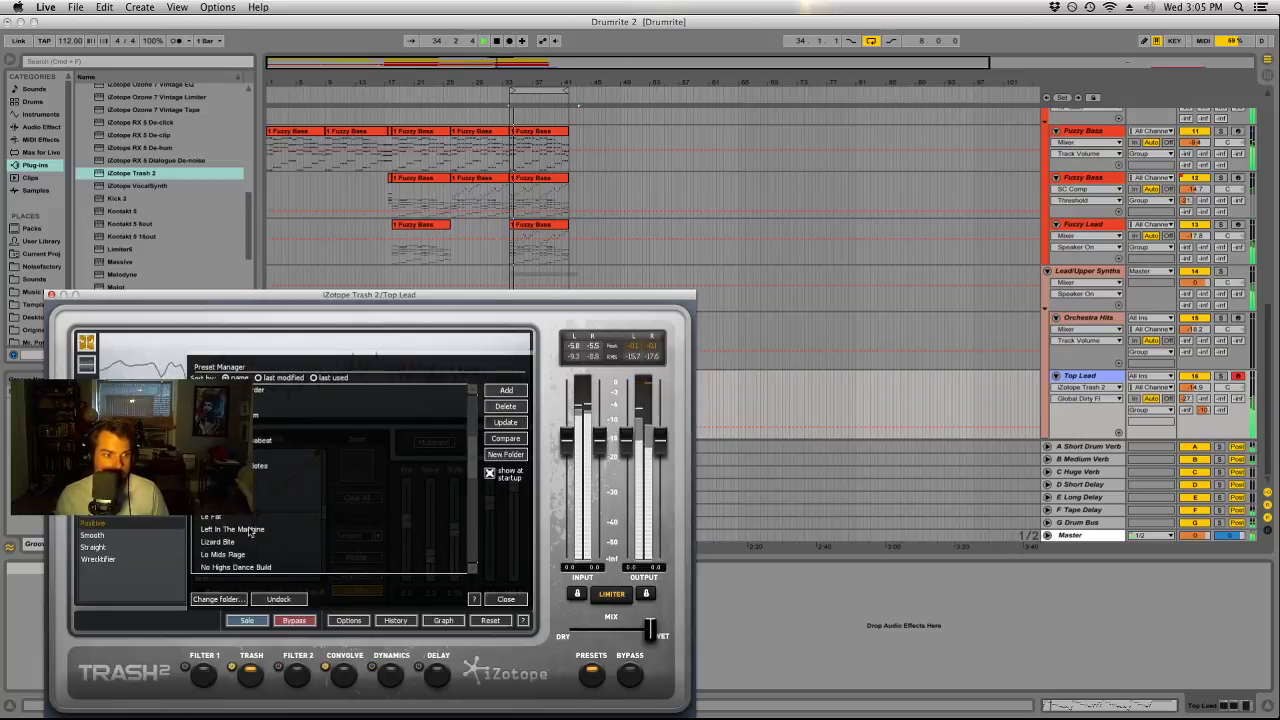
{"action": "key", "text": "Up"}
{"action": "key", "text": "Up"}
{"action": "key", "text": "Up"}
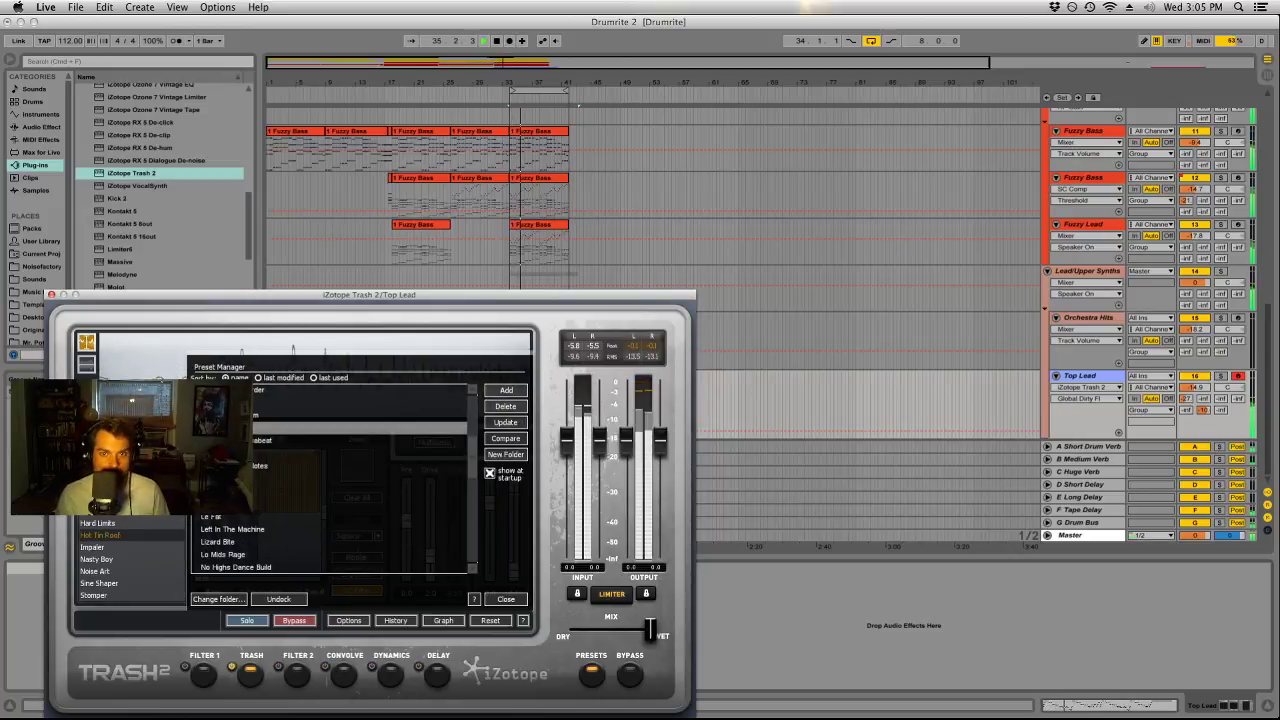
{"action": "key", "text": "Up"}
{"action": "key", "text": "Up"}
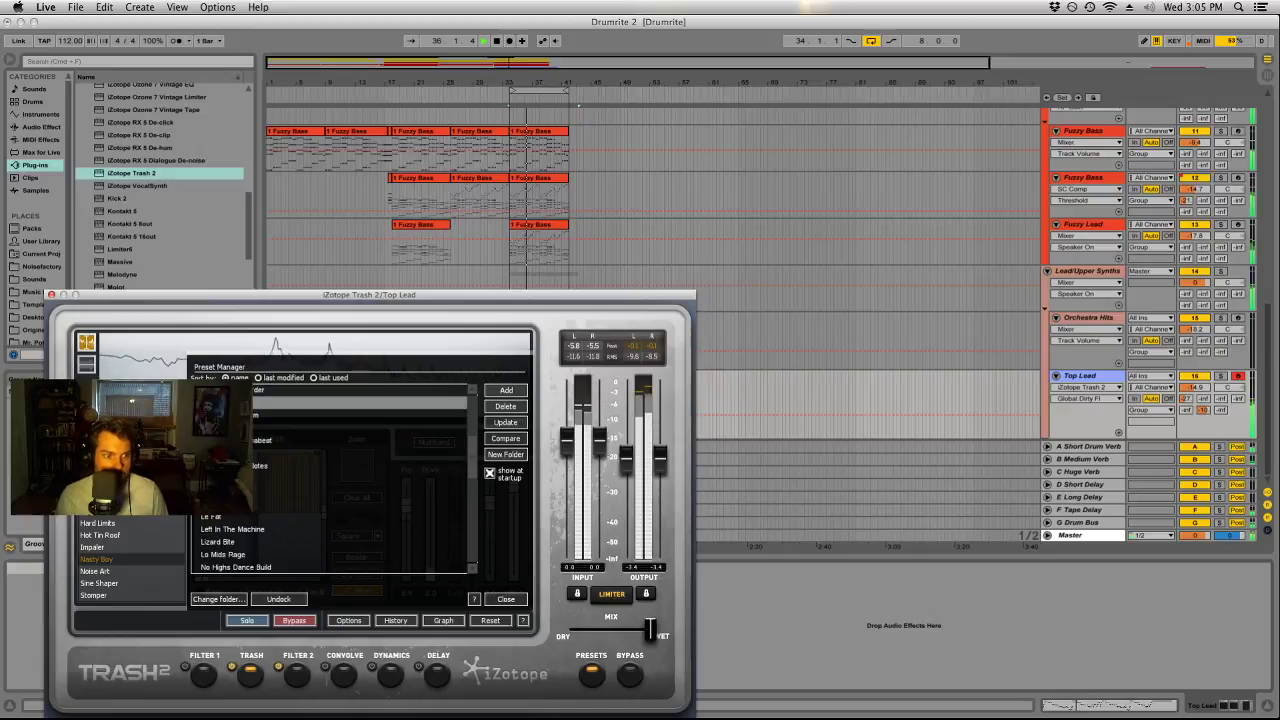
{"action": "key", "text": "Up"}
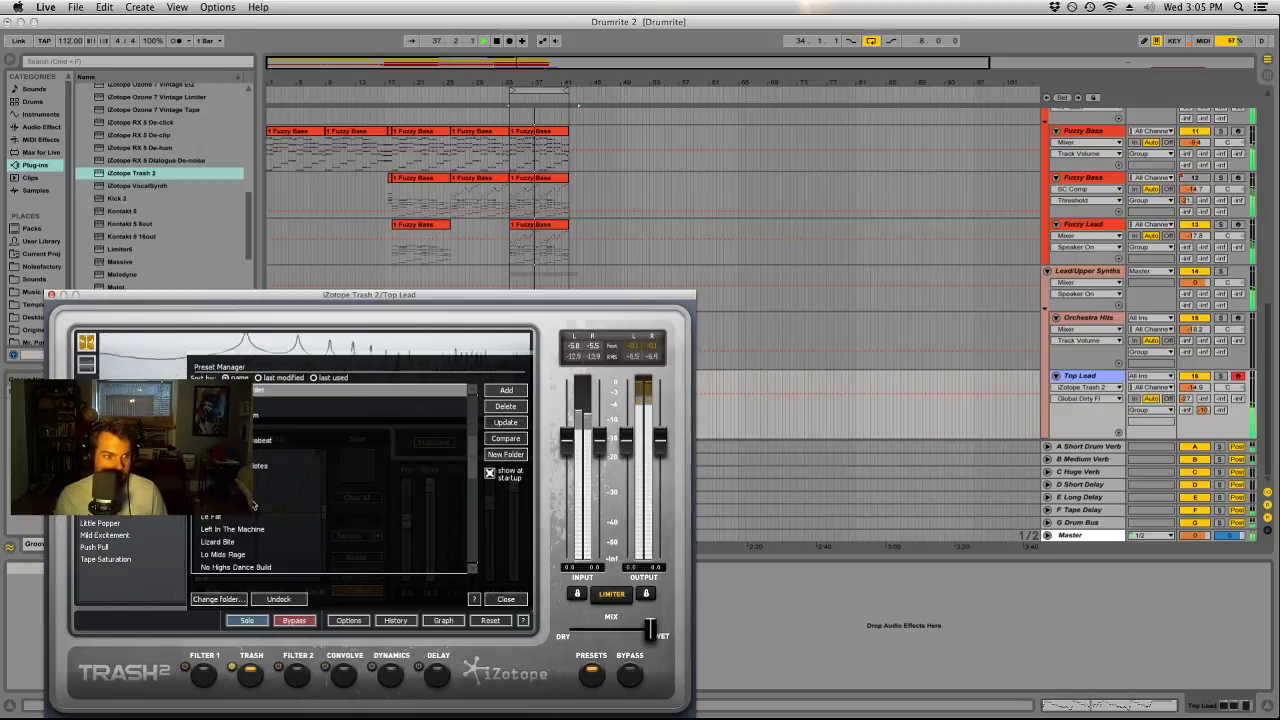
Audition the Le Fat and Lizard Bite presets in Trash 2 and browse the rest of the preset list.
{"action": "left_click", "coordinate": [236, 518]}
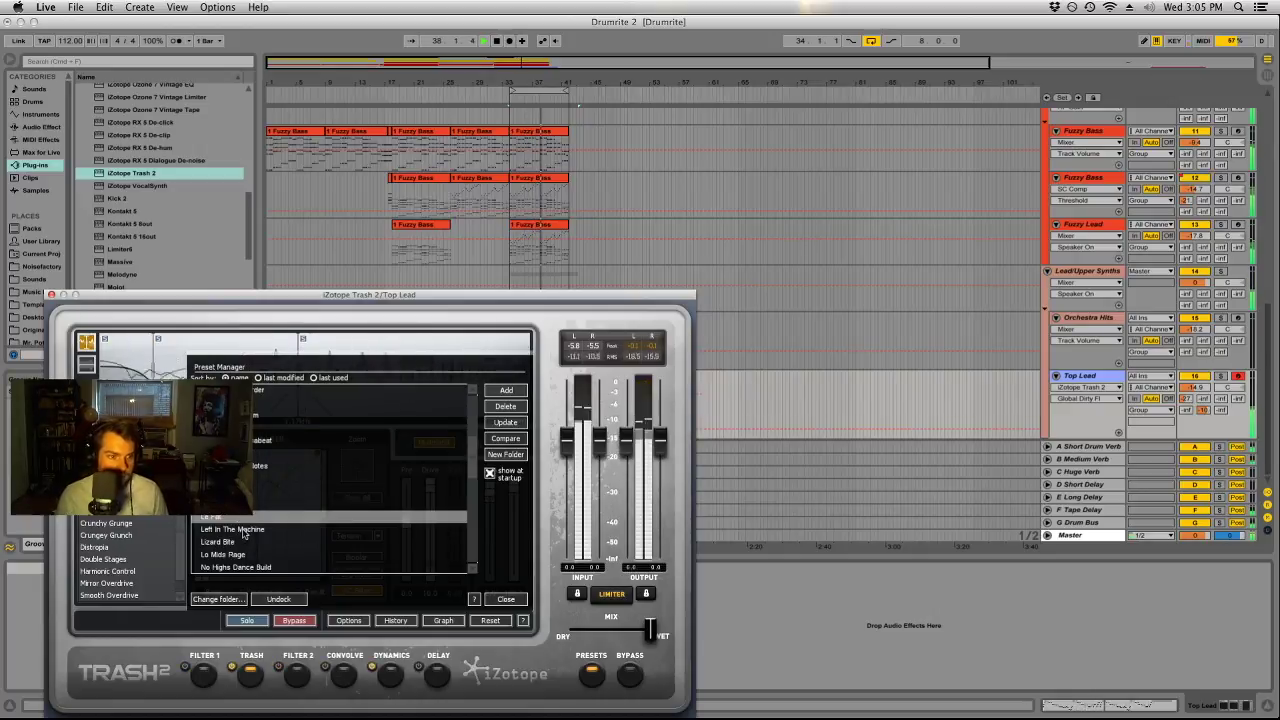
{"action": "left_click", "coordinate": [229, 544]}
{"action": "scroll", "coordinate": [265, 531], "scroll_direction": "down", "scroll_amount": 3}
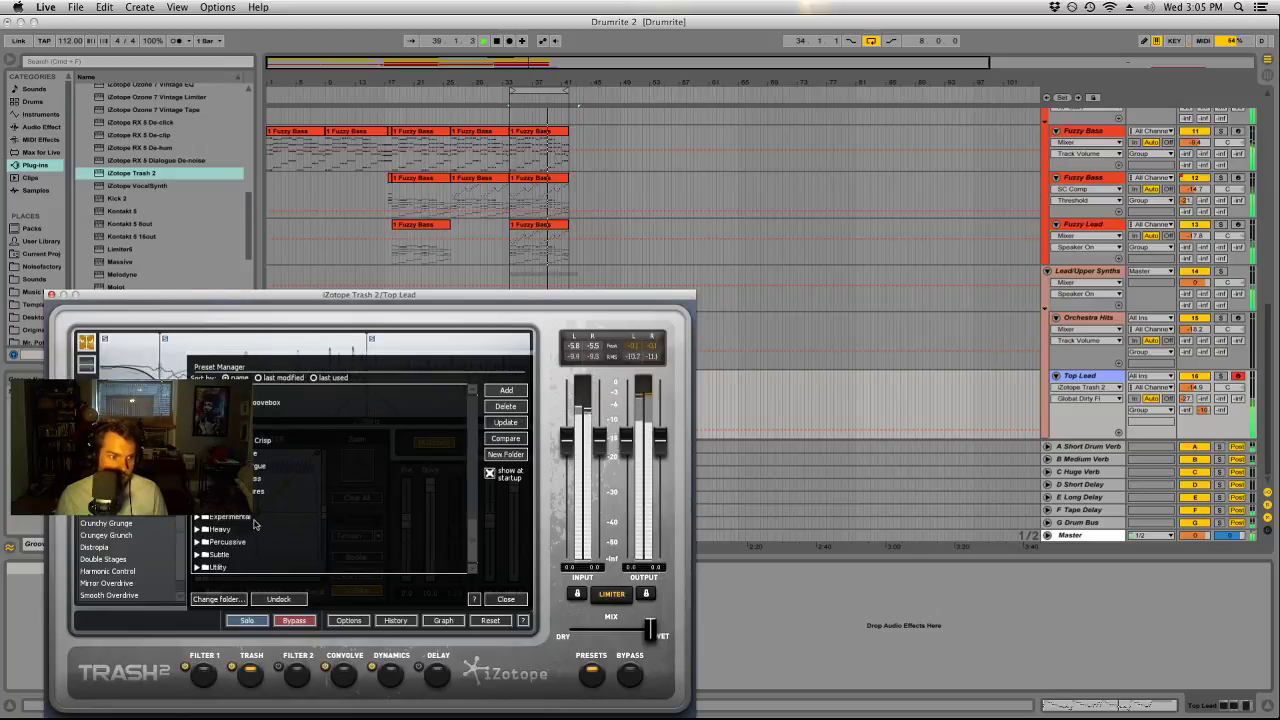
{"action": "scroll", "coordinate": [330, 480], "scroll_direction": "up", "scroll_amount": 3}
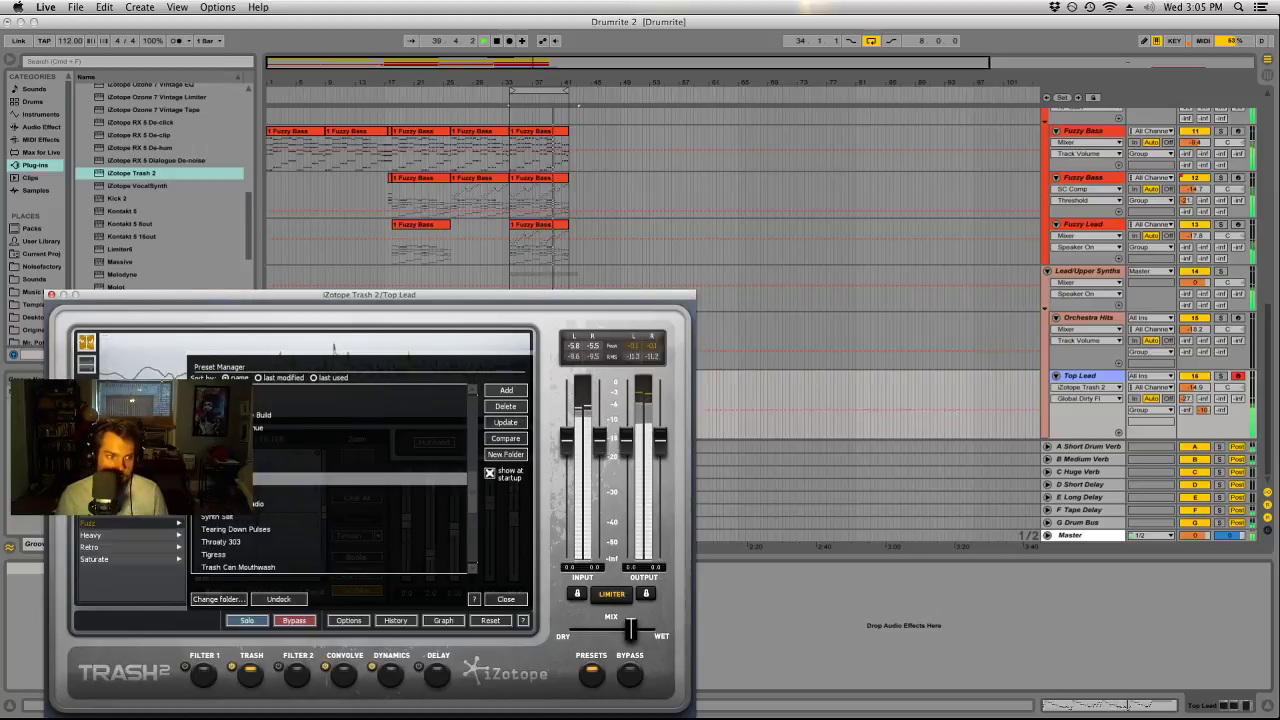
Audition the Throaty 303 preset, load Synth Salt on the Top Lead track, and close the Trash 2 window.
{"action": "left_click", "coordinate": [258, 428]}
{"action": "left_click", "coordinate": [244, 542]}
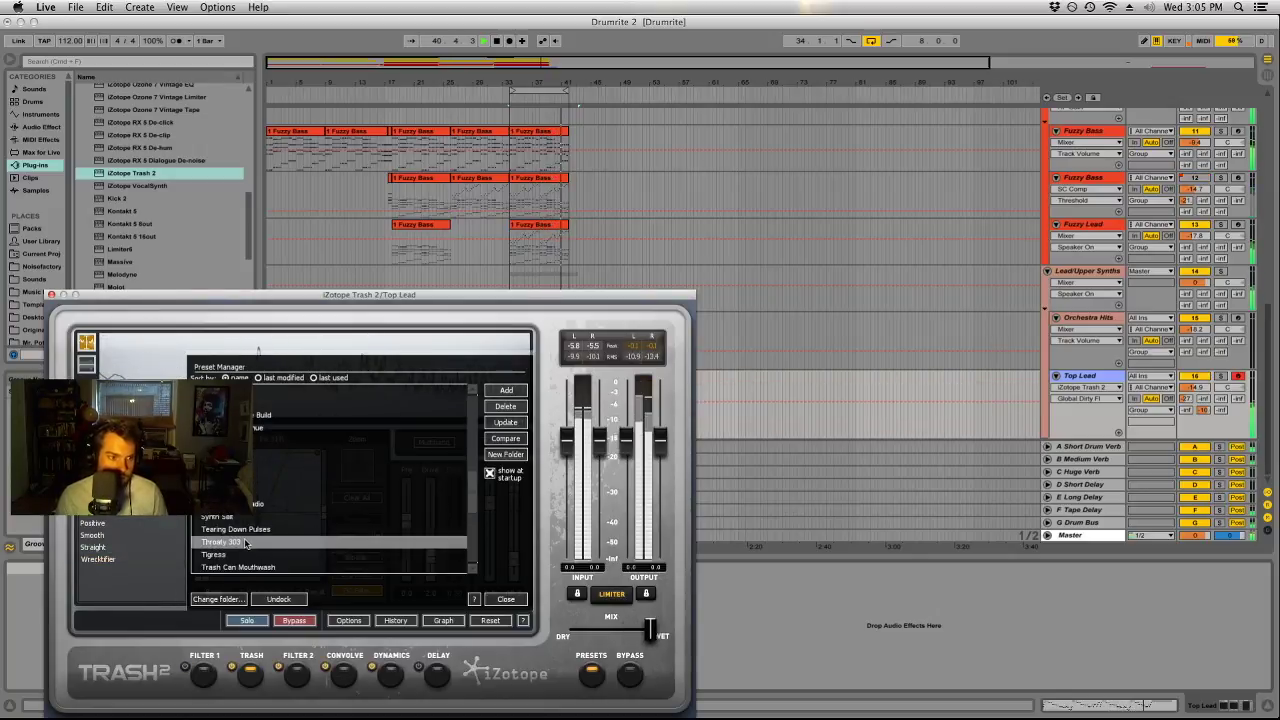
{"action": "left_click", "coordinate": [244, 517]}
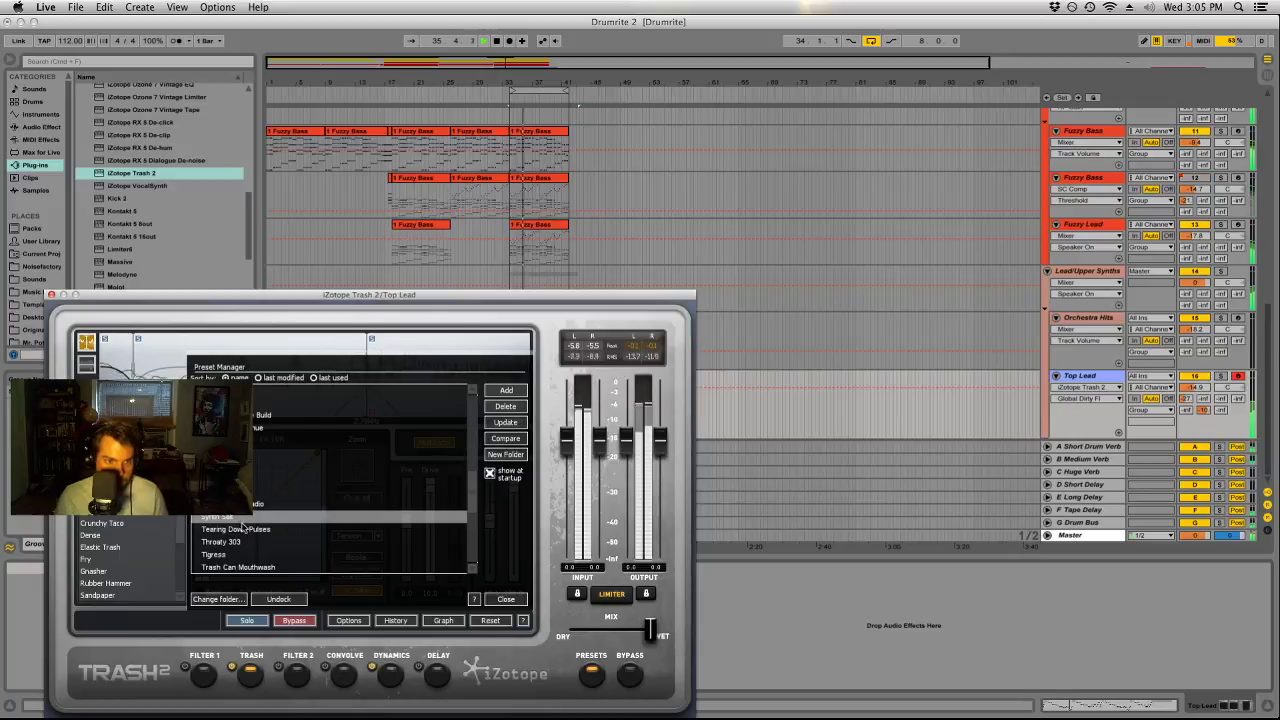
{"action": "left_click", "coordinate": [52, 295]}
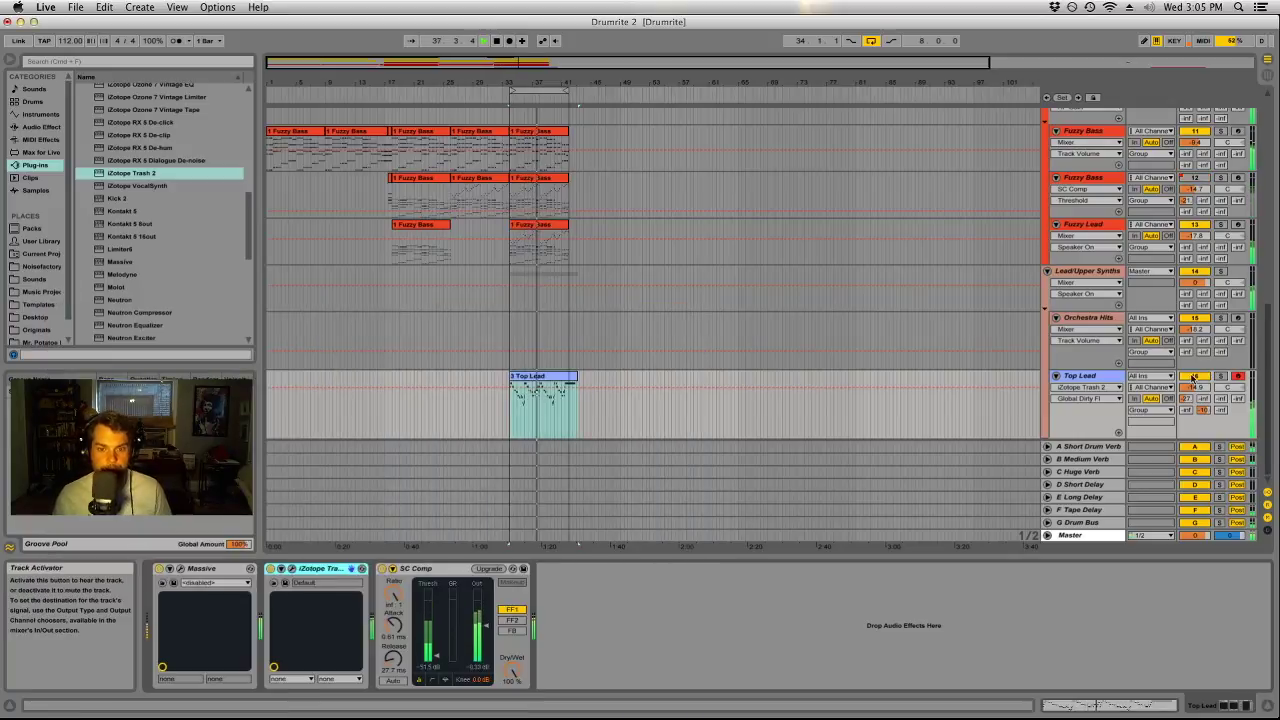
Copy the Top Lead clip onto the Orchestra Hits track at bar 34 and open the copy's notes.
{"action": "left_click_drag", "start_coordinate": [540, 378], "coordinate": [540, 320]}
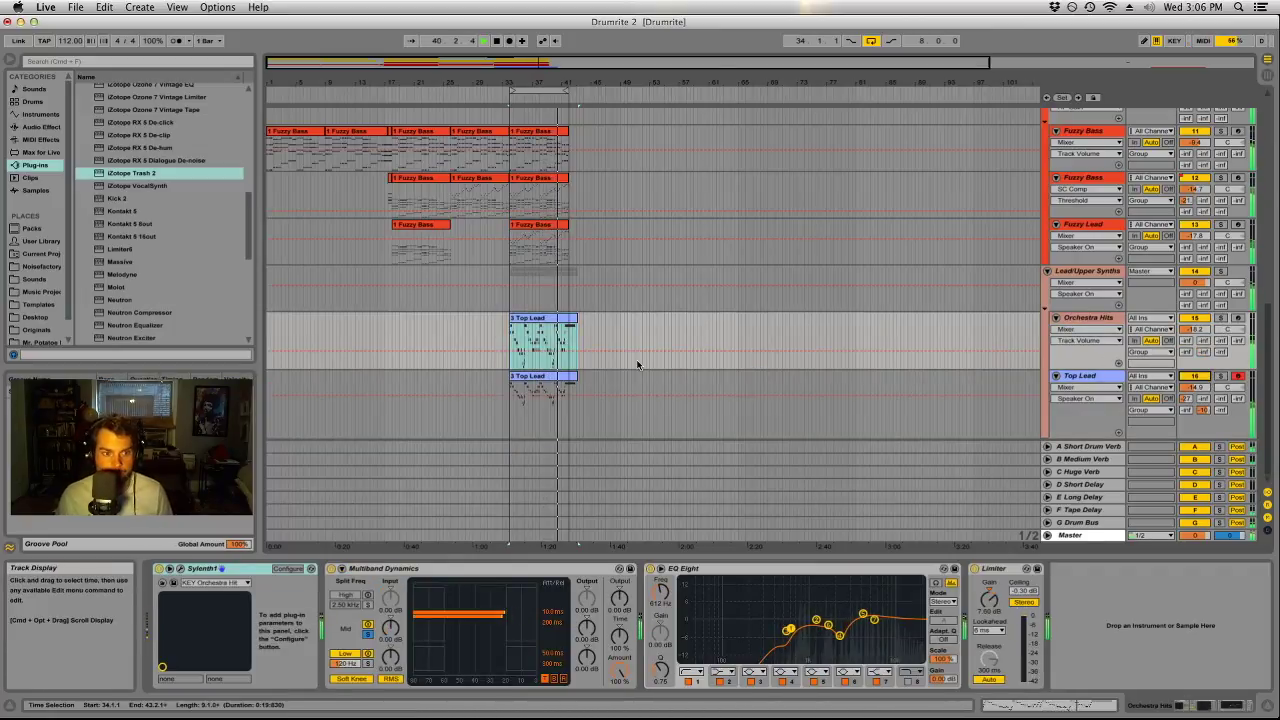
{"action": "double_click", "coordinate": [535, 317]}
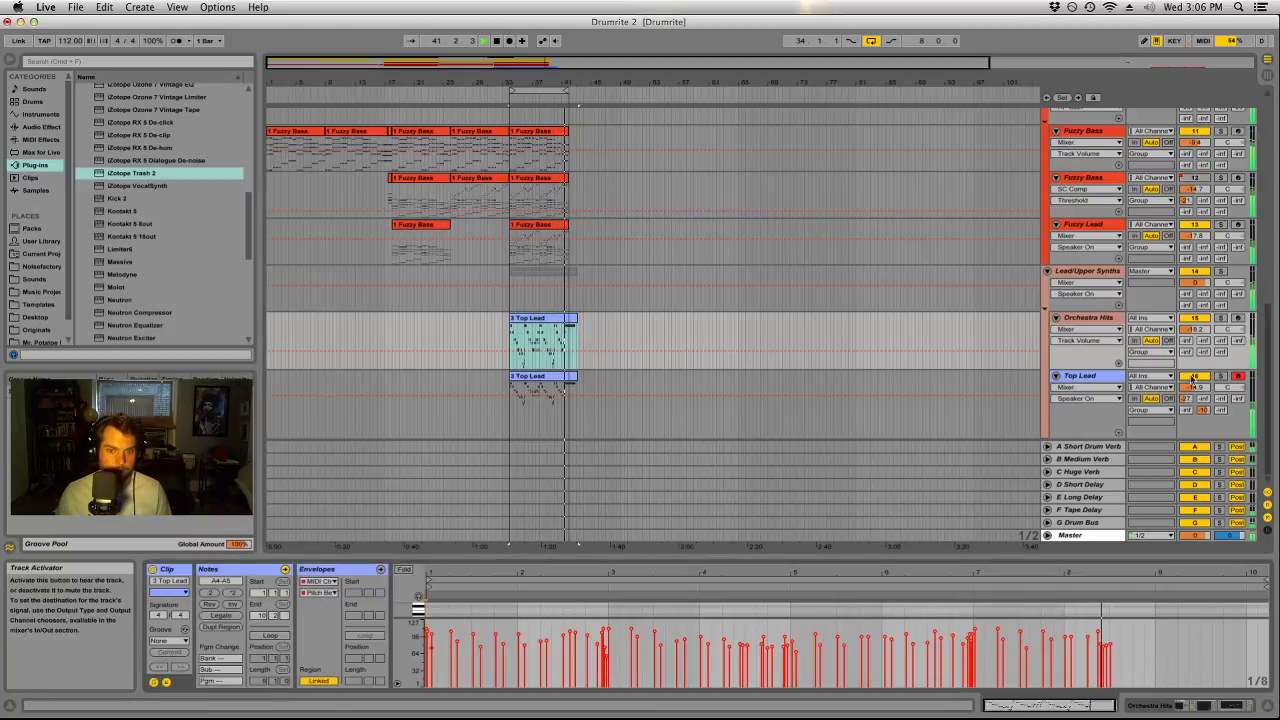
Copy a Fuzzy Bass clip to bar 1 of the Orchestra Hits track and delete the Top Lead copy from that track.
{"action": "left_click_drag", "start_coordinate": [421, 233], "coordinate": [300, 326]}
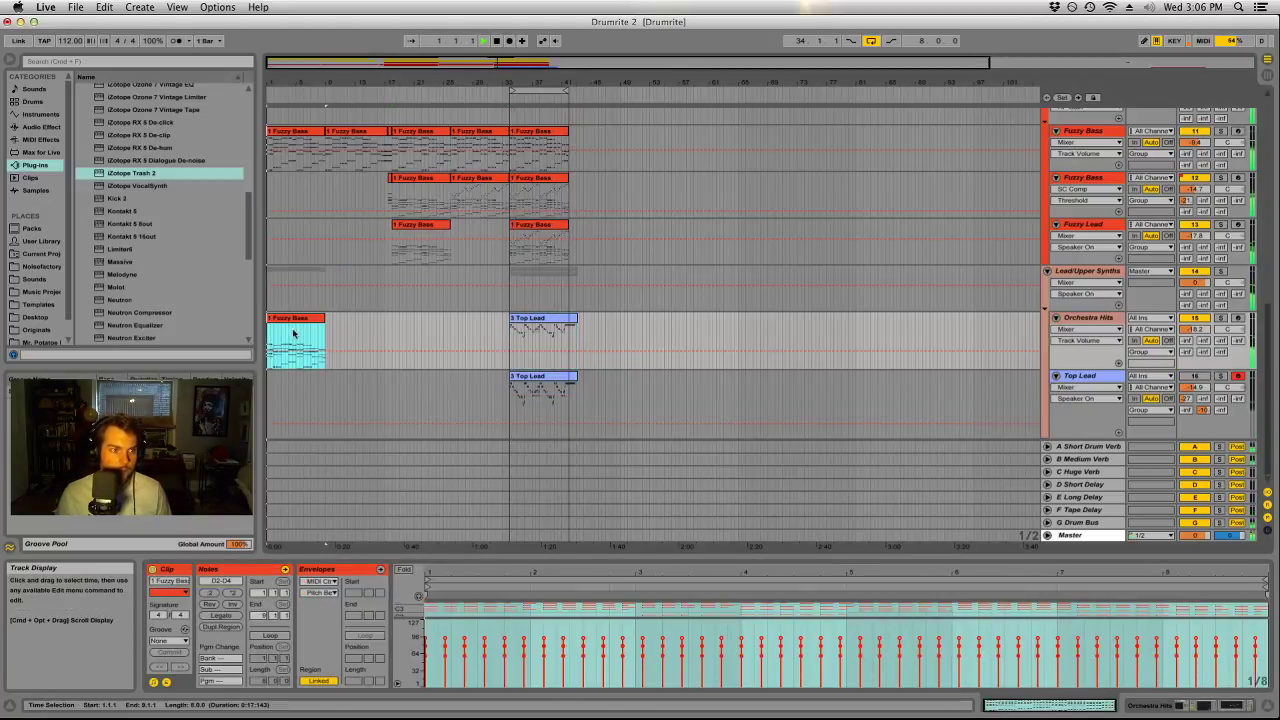
{"action": "left_click", "coordinate": [543, 323]}
{"action": "key", "text": "Delete"}
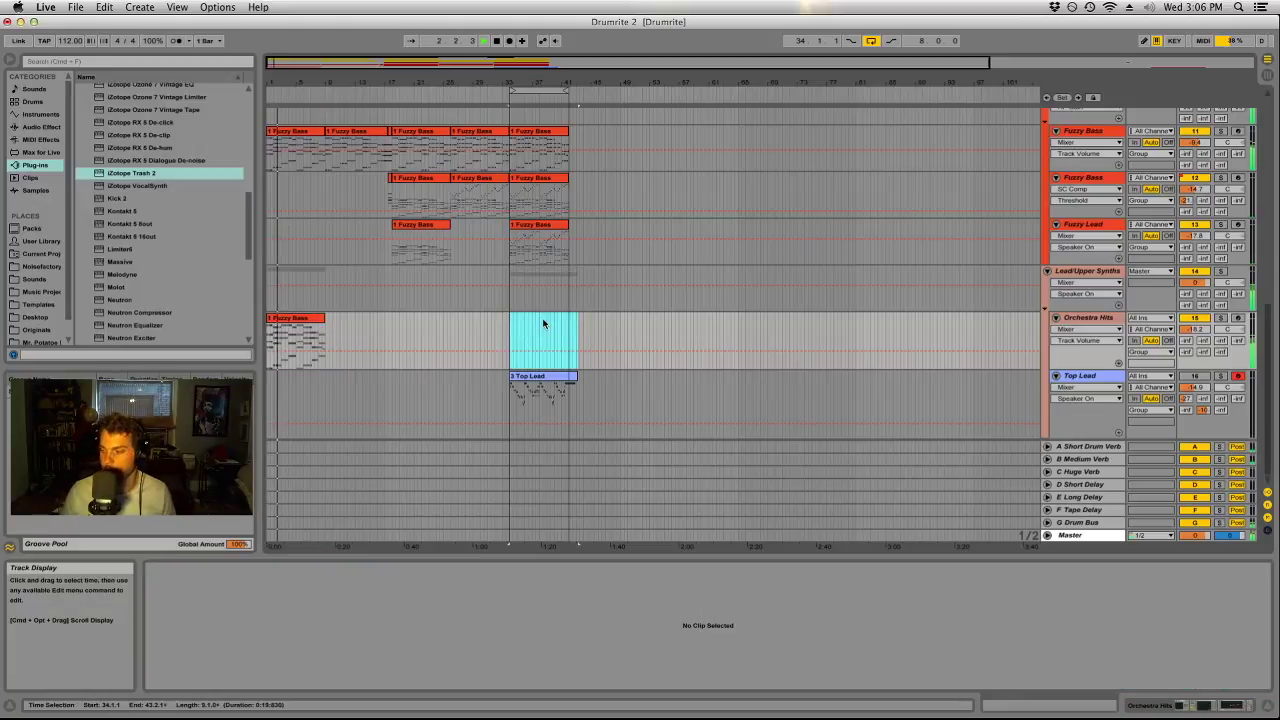
{"action": "left_click", "coordinate": [300, 317]}
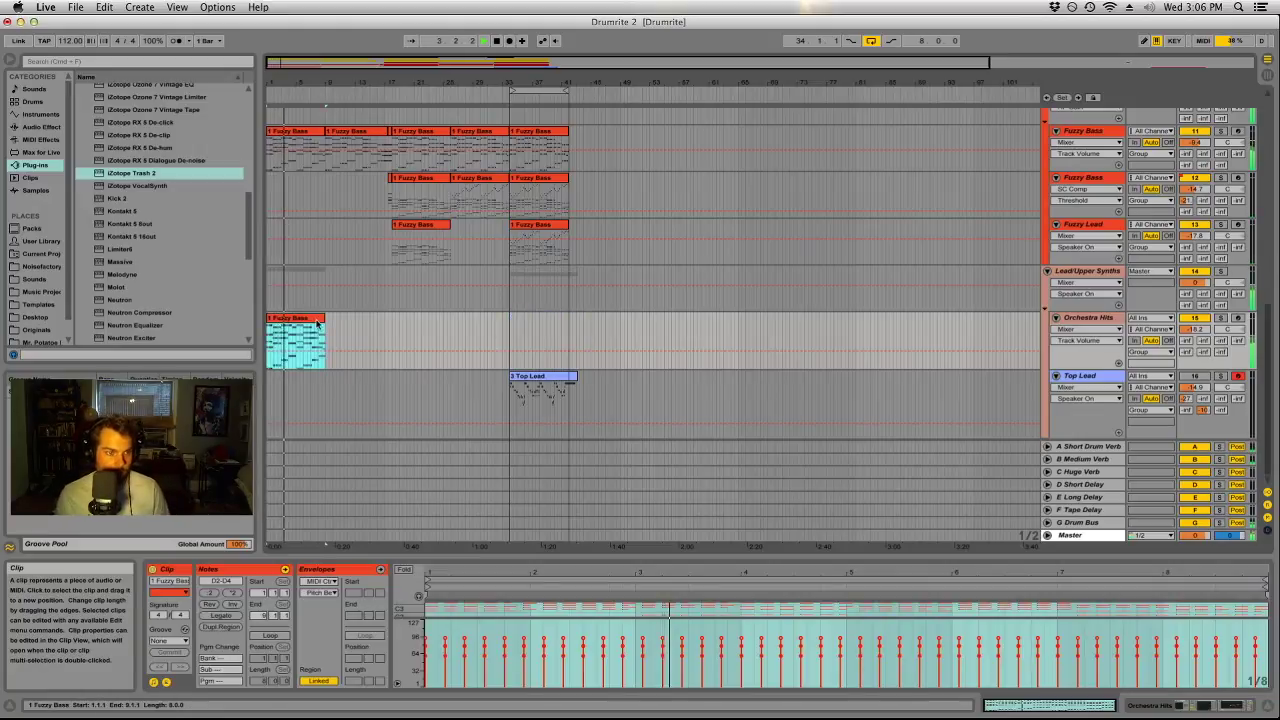
Duplicate the Fuzzy Bass clip on the Orchestra Hits track right after the original.
{"action": "key", "text": "super+d"}
{"action": "left_click_drag", "start_coordinate": [414, 330], "coordinate": [470, 330]}
{"action": "left_click", "coordinate": [483, 332]}
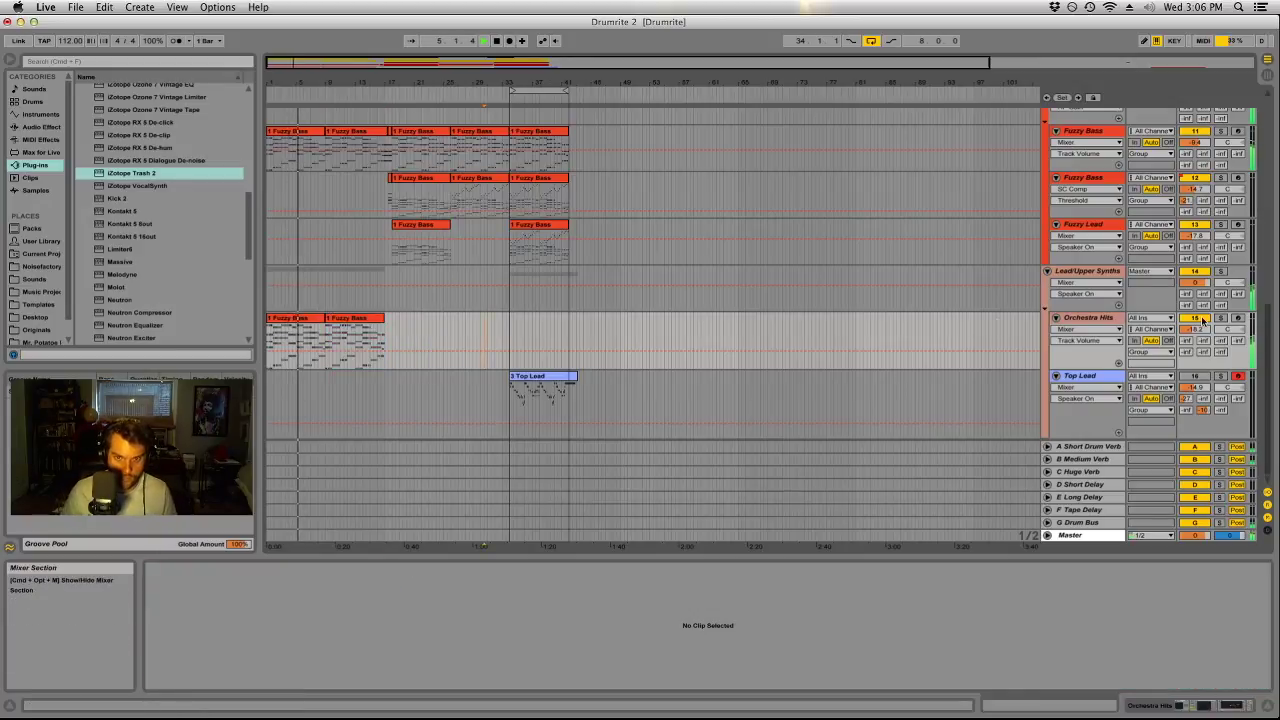
Delete both Fuzzy Bass clips from the Orchestra Hits track.
{"action": "left_click", "coordinate": [295, 317]}
{"action": "key", "text": "Delete"}
{"action": "left_click", "coordinate": [364, 317]}
{"action": "key", "text": "Delete"}
{"action": "scroll", "coordinate": [364, 311], "scroll_direction": "up", "scroll_amount": 6}
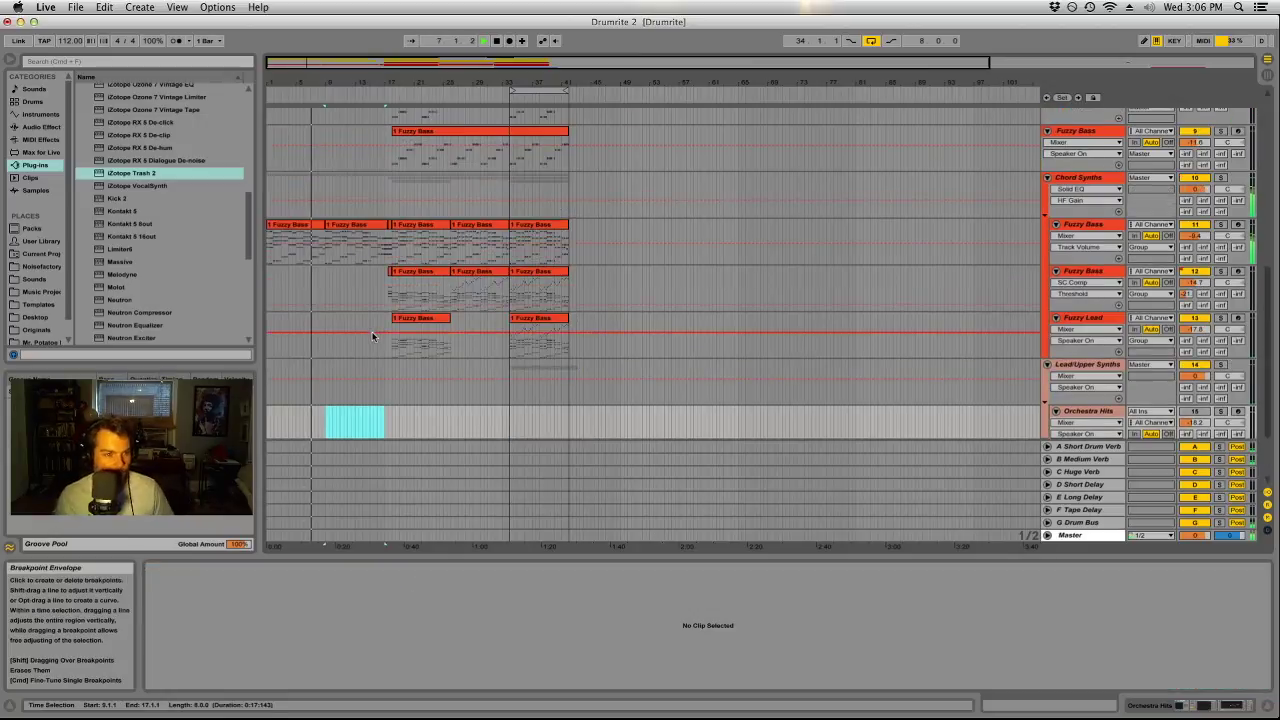
Check the DAMAGE track's devices and delete the short Shaker clip just before bar 17.
{"action": "left_click", "coordinate": [1221, 256]}
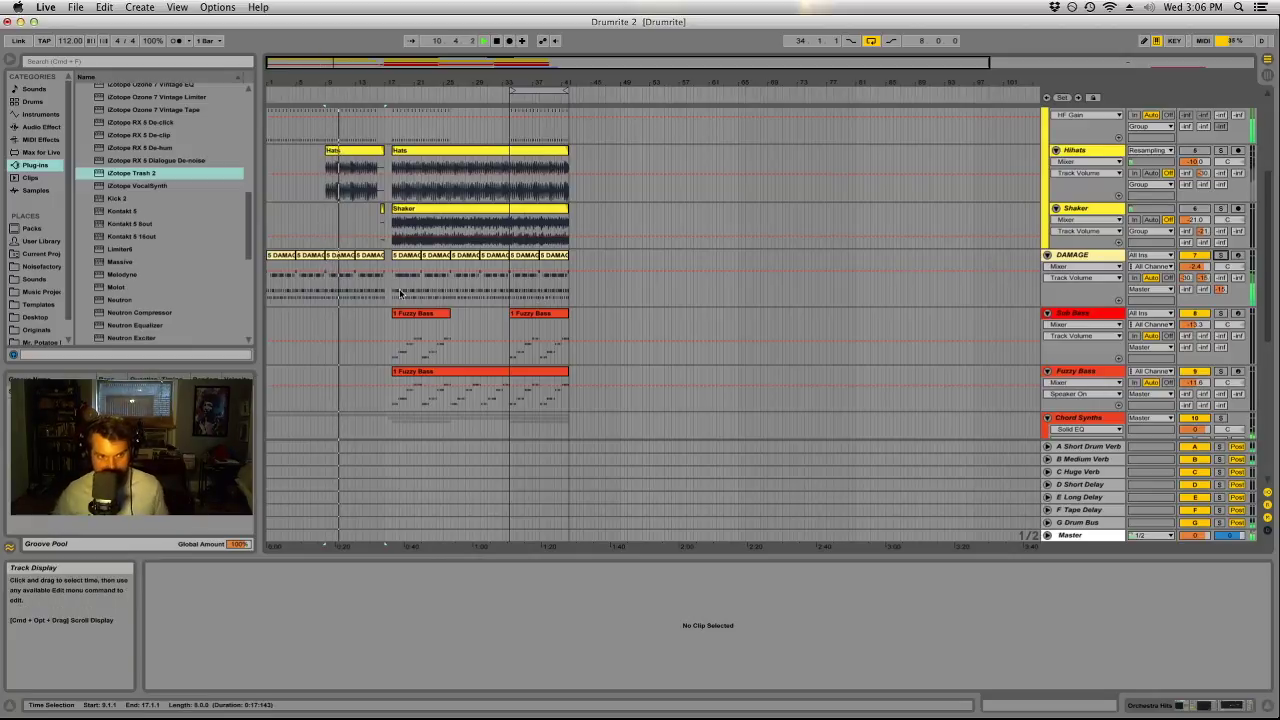
{"action": "left_click", "coordinate": [1089, 257]}
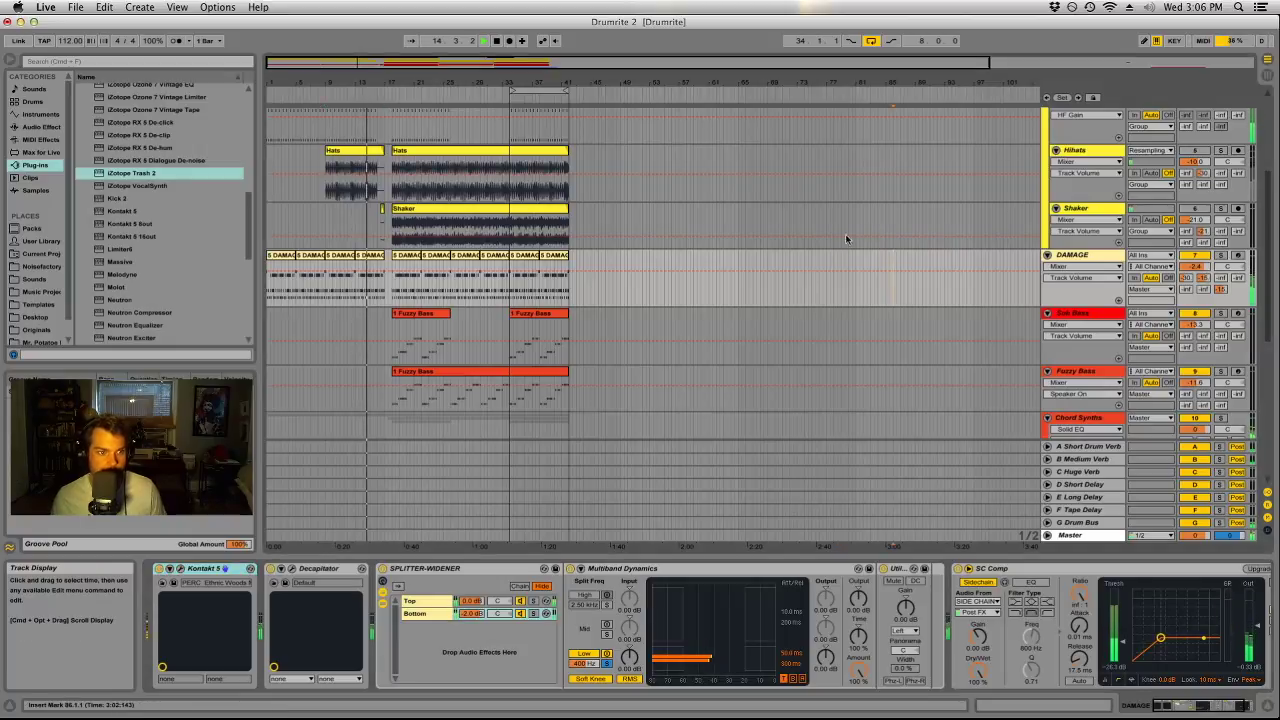
{"action": "scroll", "coordinate": [834, 230], "scroll_direction": "up", "scroll_amount": 3}
{"action": "scroll", "coordinate": [833, 228], "scroll_direction": "up", "scroll_amount": 1}
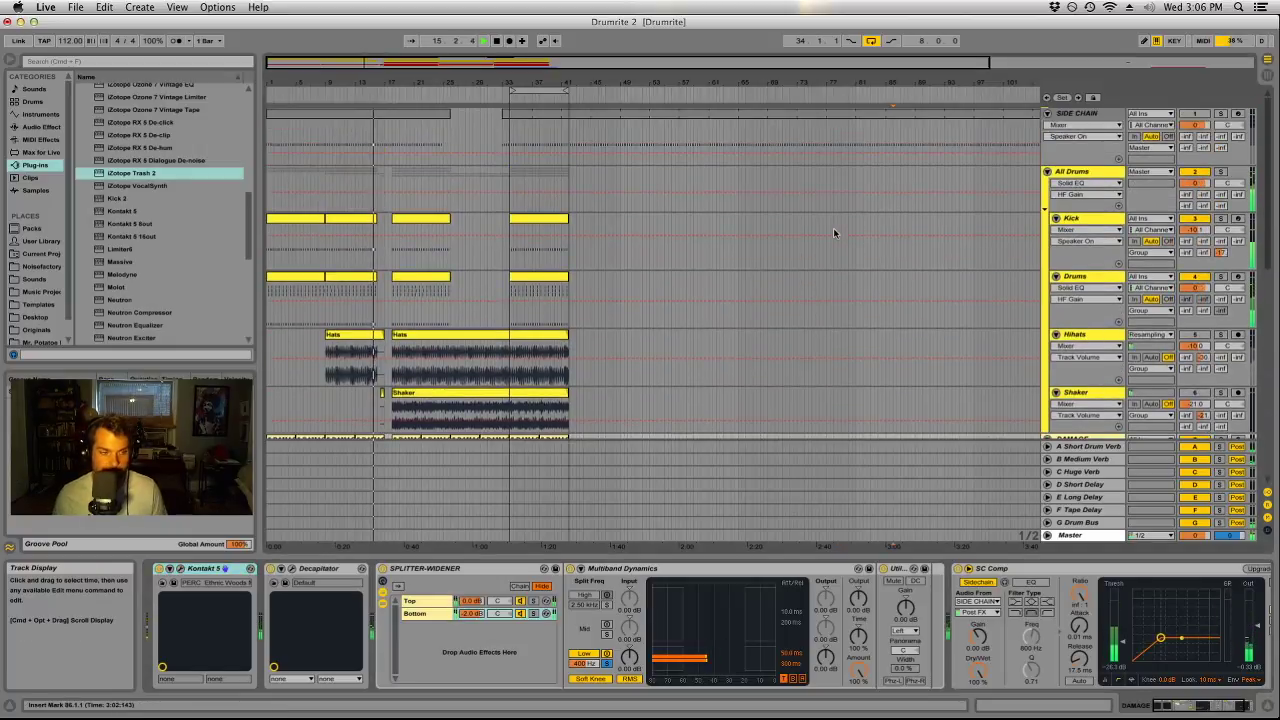
{"action": "scroll", "coordinate": [831, 232], "scroll_direction": "down", "scroll_amount": 1}
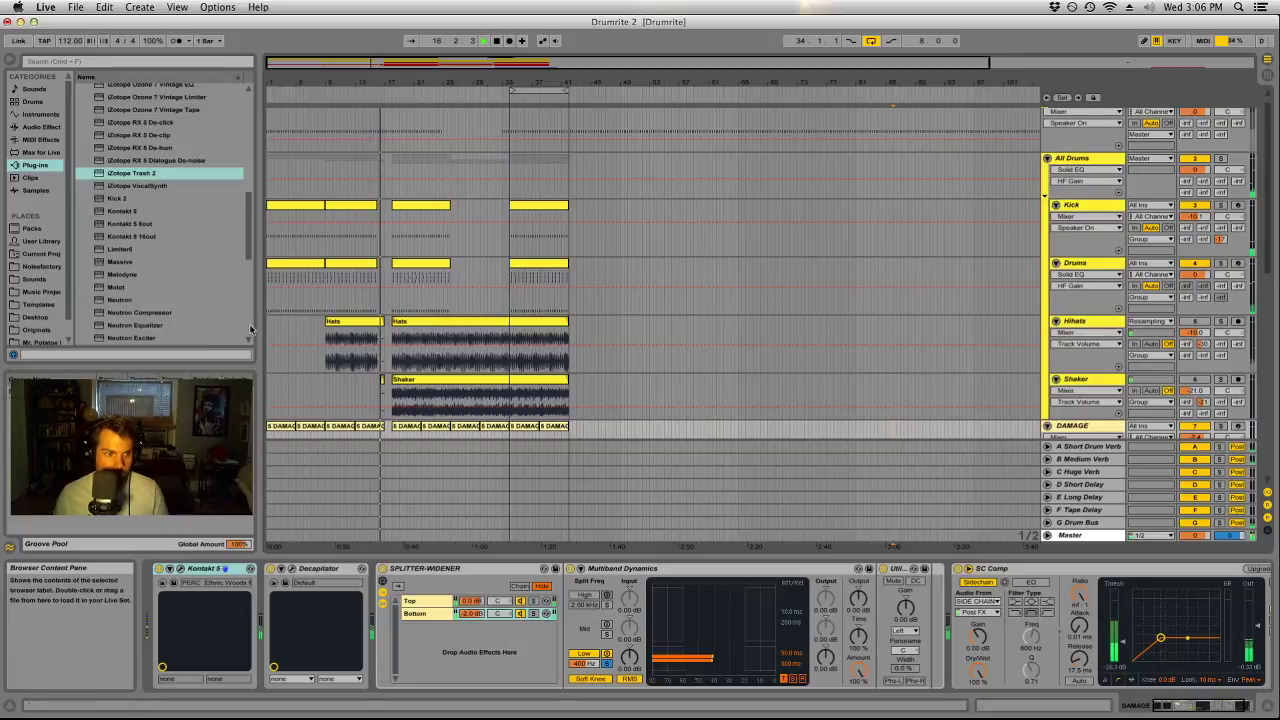
{"action": "left_click", "coordinate": [384, 380]}
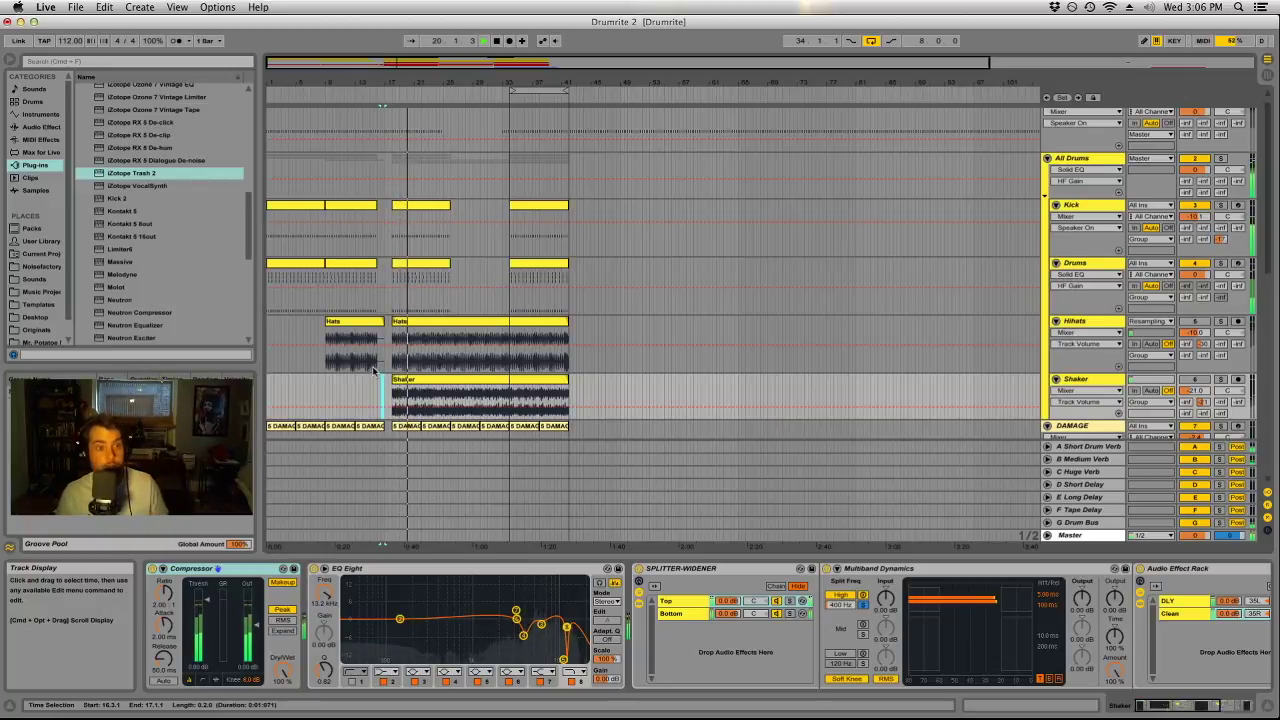
Lower the Hihats track volume to -11.3 dB and the Shaker track volume to -22.5 dB.
{"action": "left_click", "coordinate": [440, 263]}
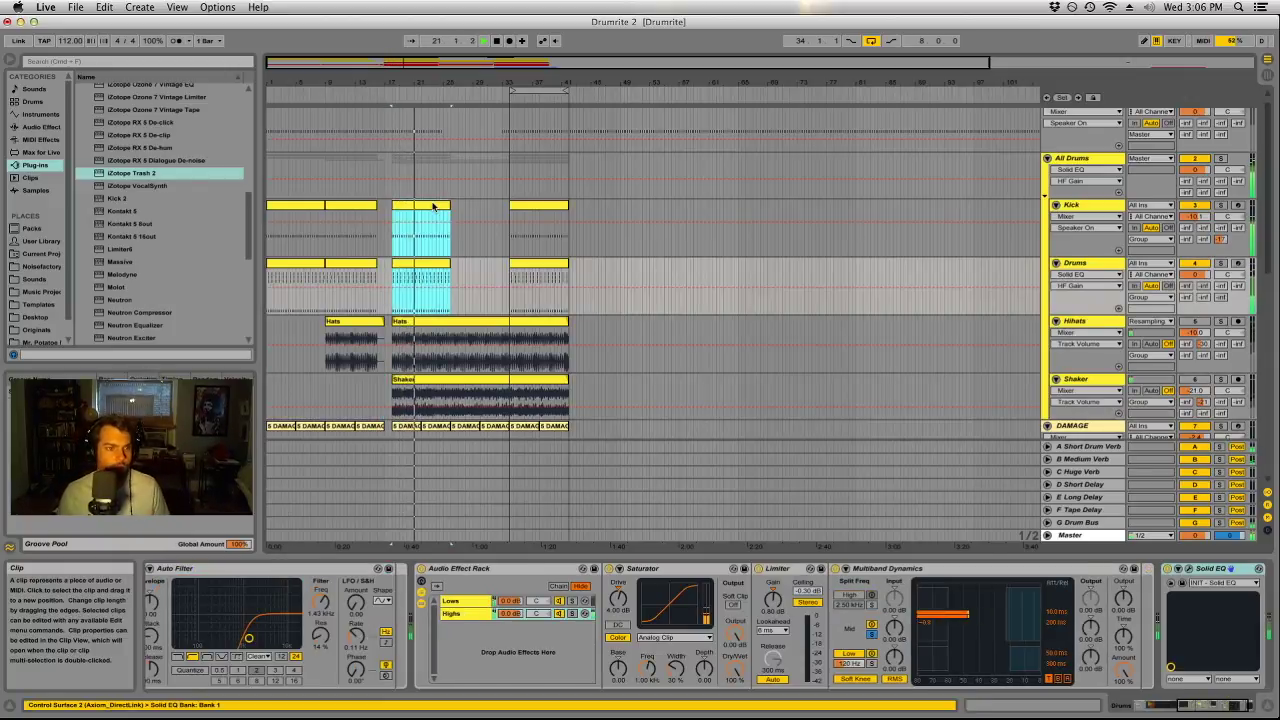
{"action": "left_click", "coordinate": [437, 206], "text": "shift"}
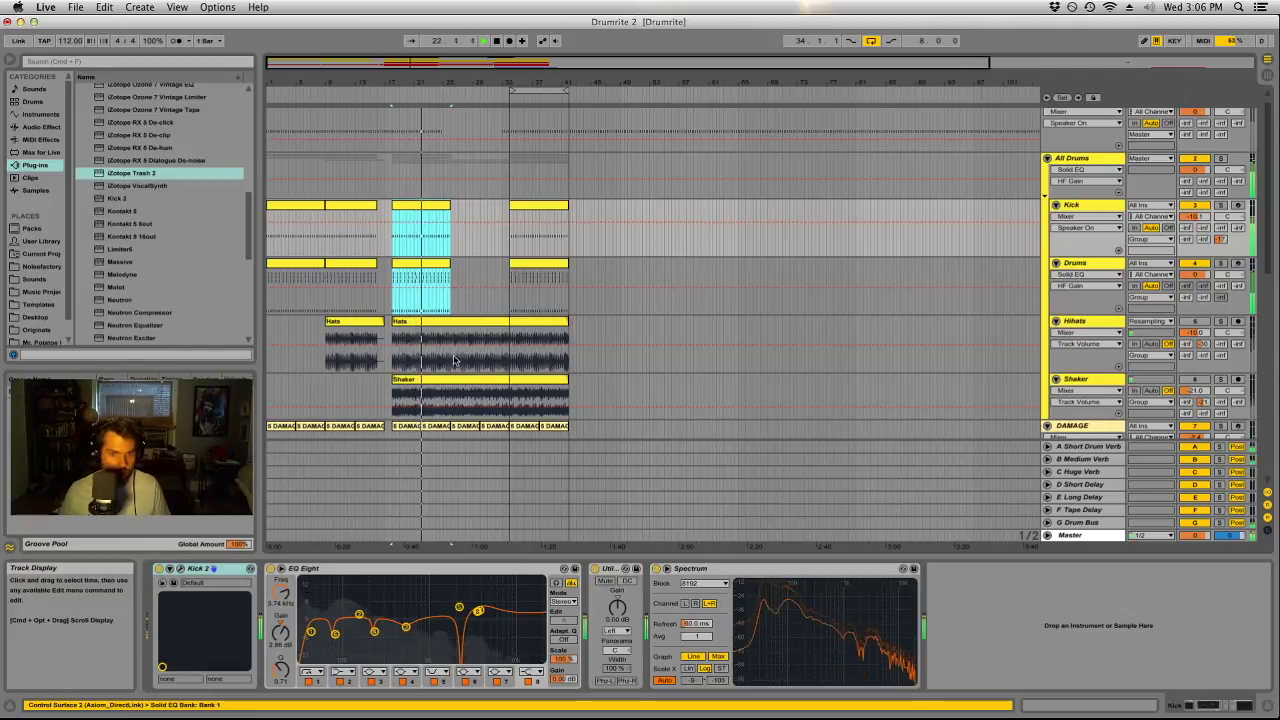
{"action": "left_click", "coordinate": [1195, 333]}
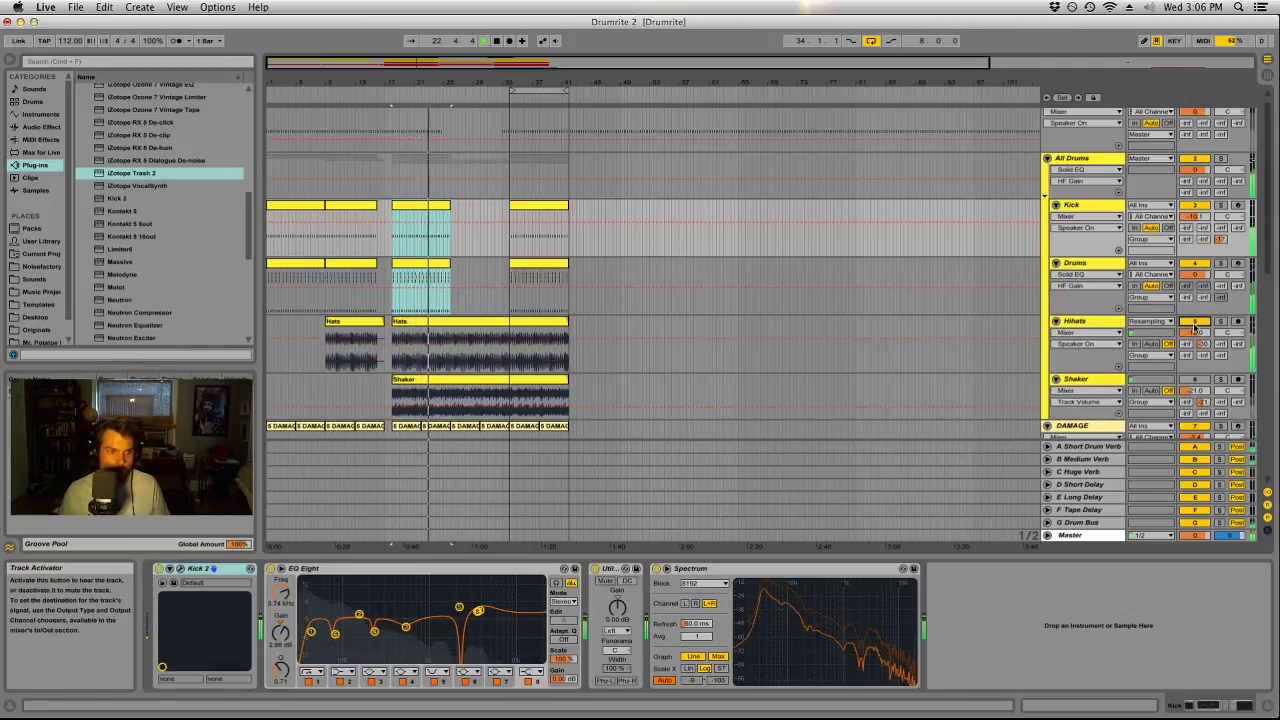
{"action": "left_click_drag", "start_coordinate": [1195, 333], "coordinate": [1195, 341]}
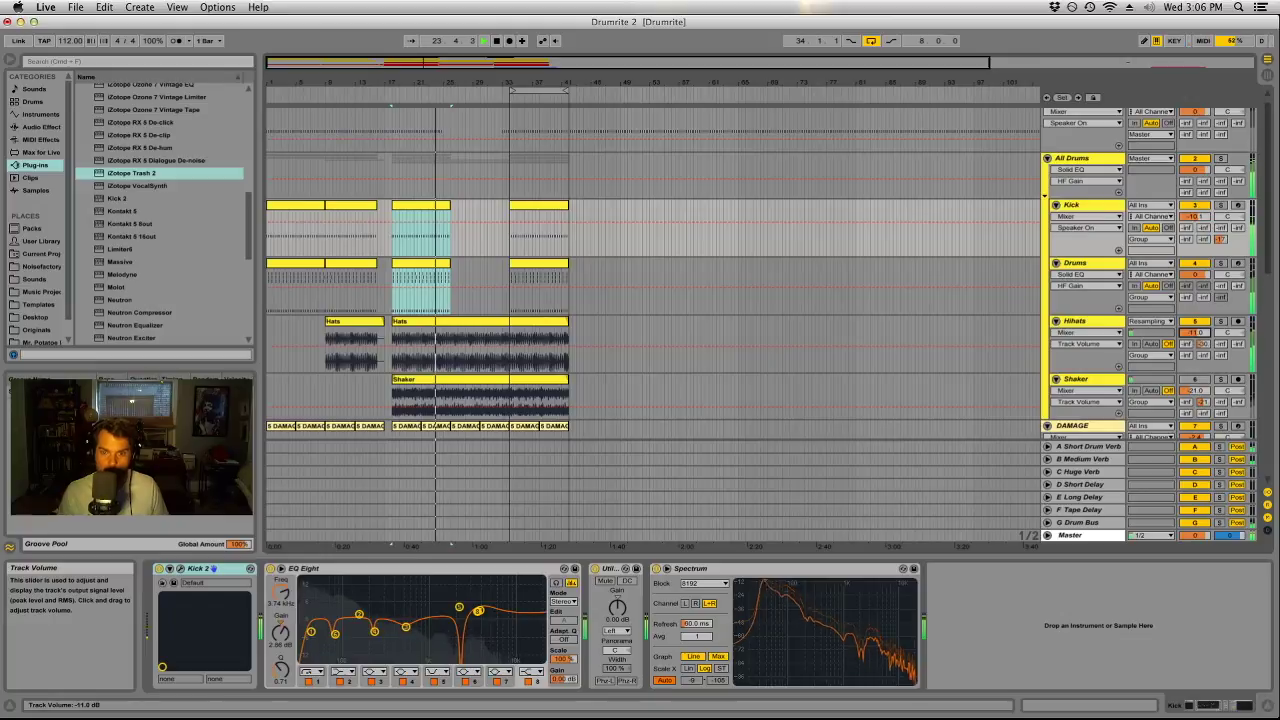
{"action": "left_click", "coordinate": [1193, 382]}
{"action": "left_click_drag", "start_coordinate": [1193, 389], "coordinate": [1193, 410]}
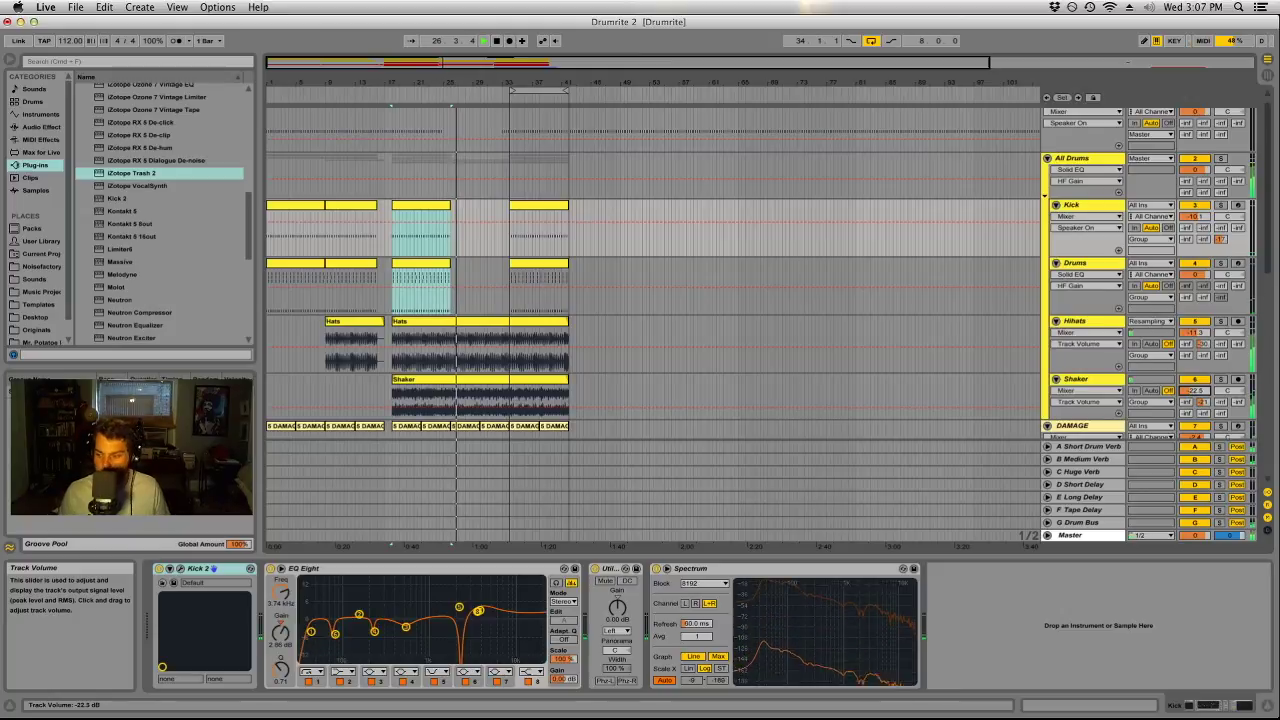
Automate the Shaker track's Utility gain with a curved fade-down from about bar 26 to bar 34, returning to the normal level there.
{"action": "key", "text": "plus"}
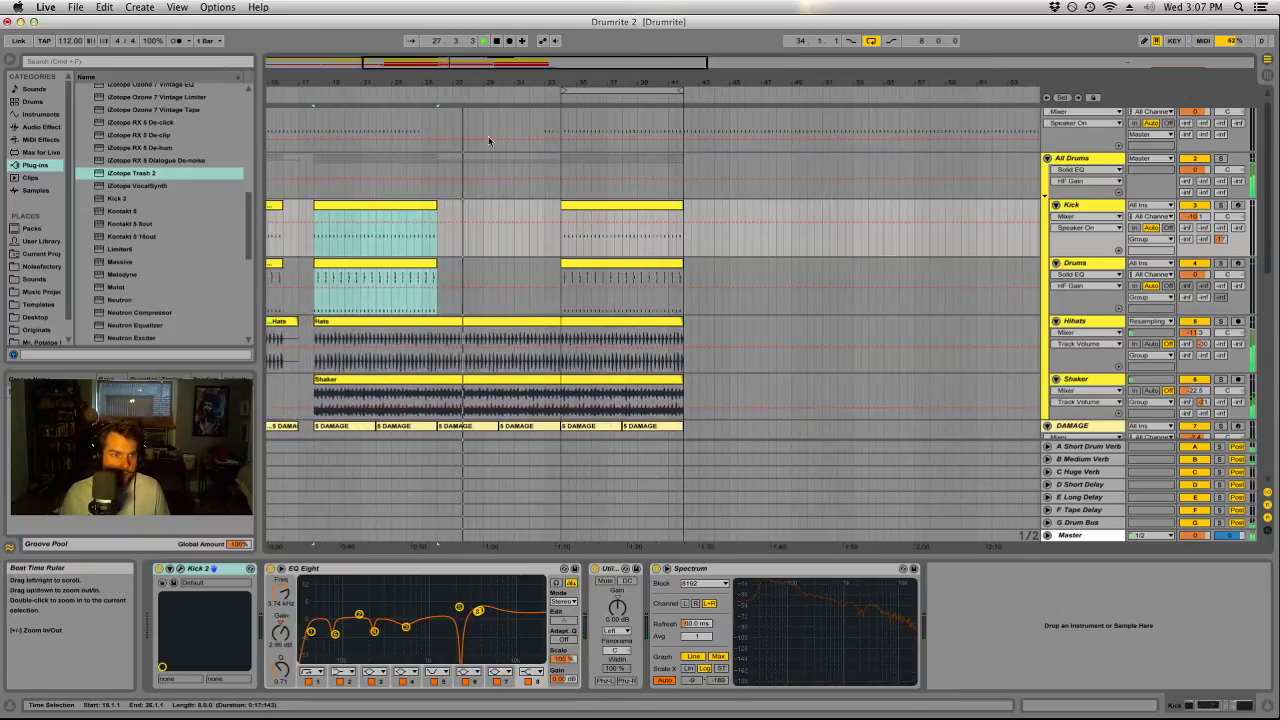
{"action": "left_click", "coordinate": [736, 255]}
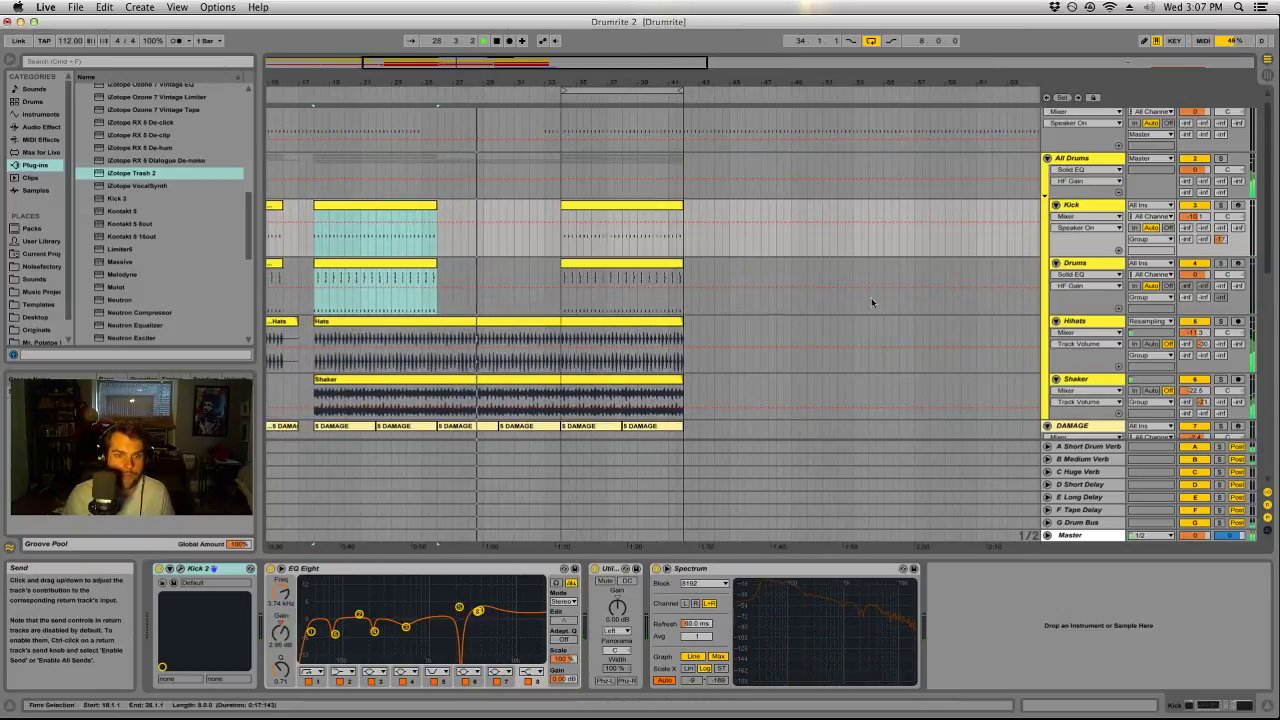
{"action": "left_click", "coordinate": [880, 398]}
{"action": "scroll", "coordinate": [965, 601], "scroll_direction": "right", "scroll_amount": 5}
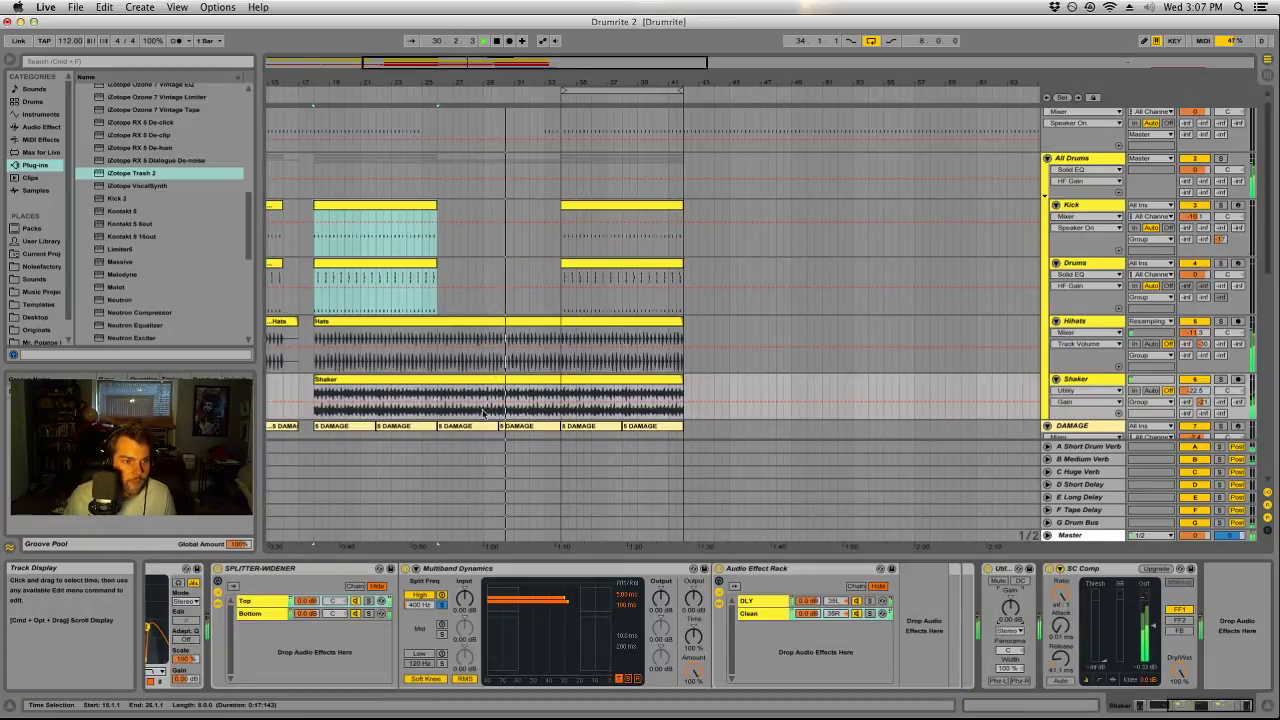
{"action": "key", "text": "a"}
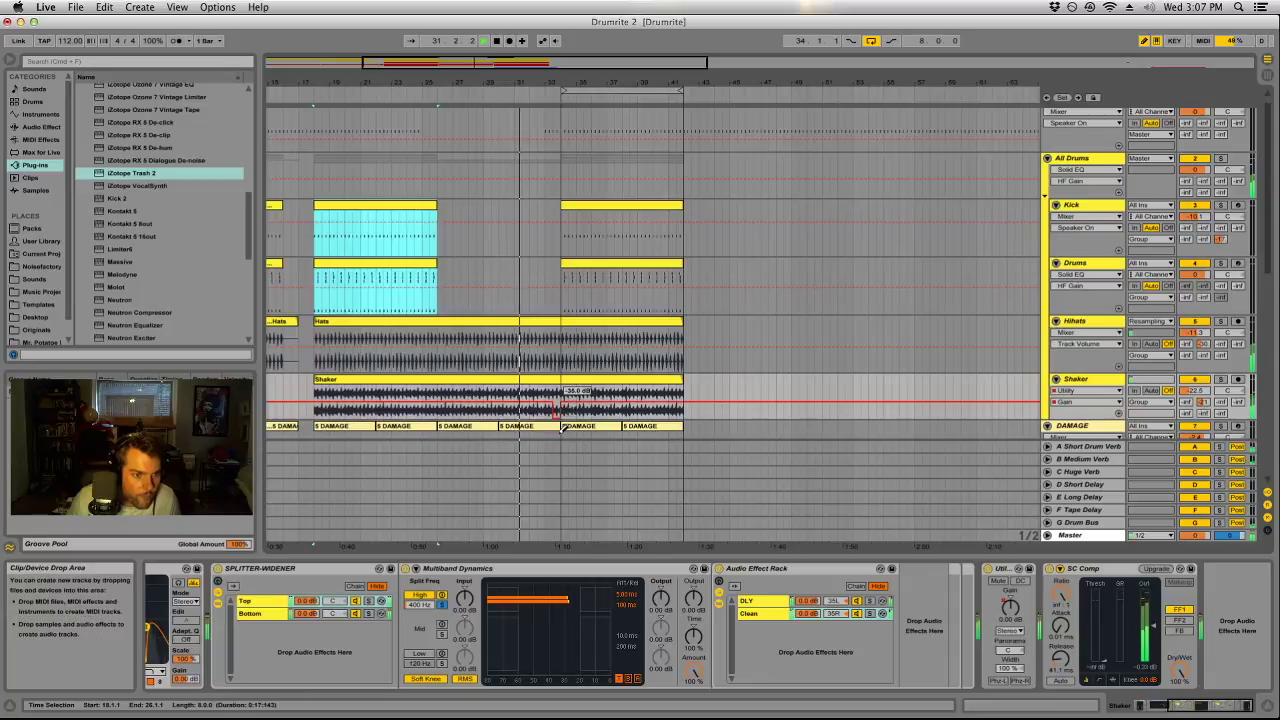
{"action": "left_click", "coordinate": [436, 401]}
{"action": "left_click", "coordinate": [550, 401]}
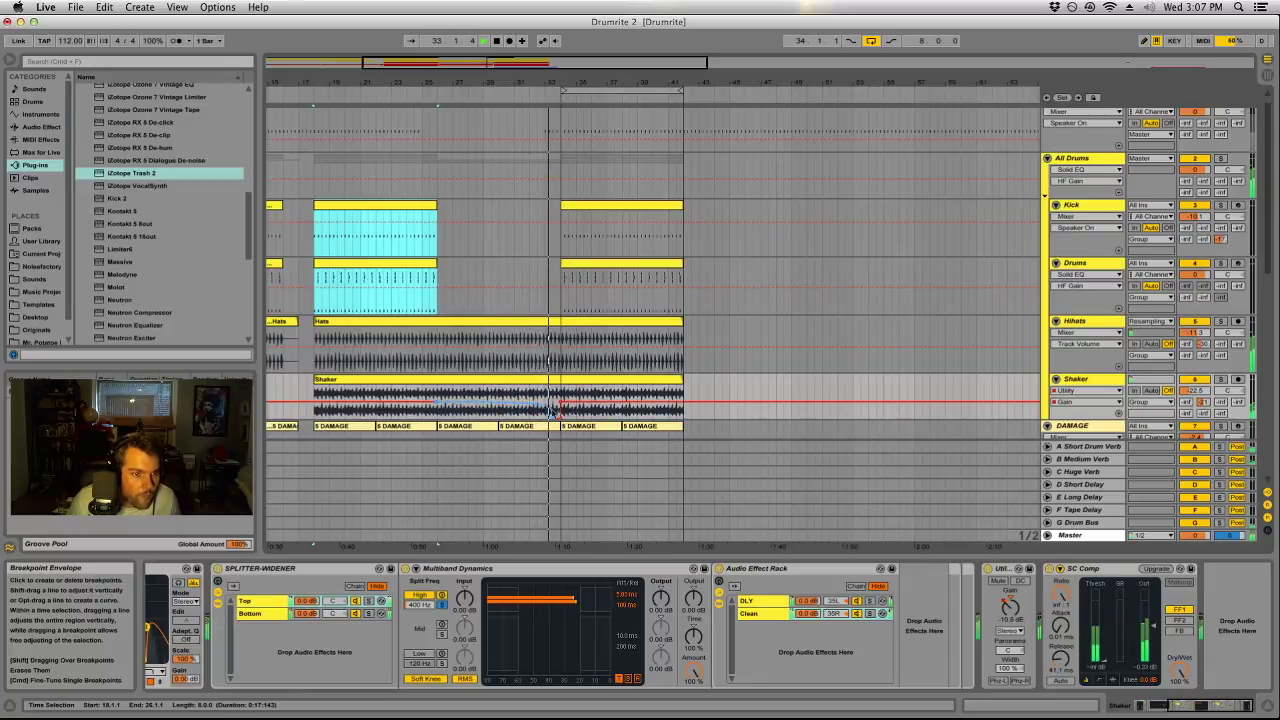
{"action": "left_click_drag", "start_coordinate": [474, 404], "coordinate": [472, 397]}
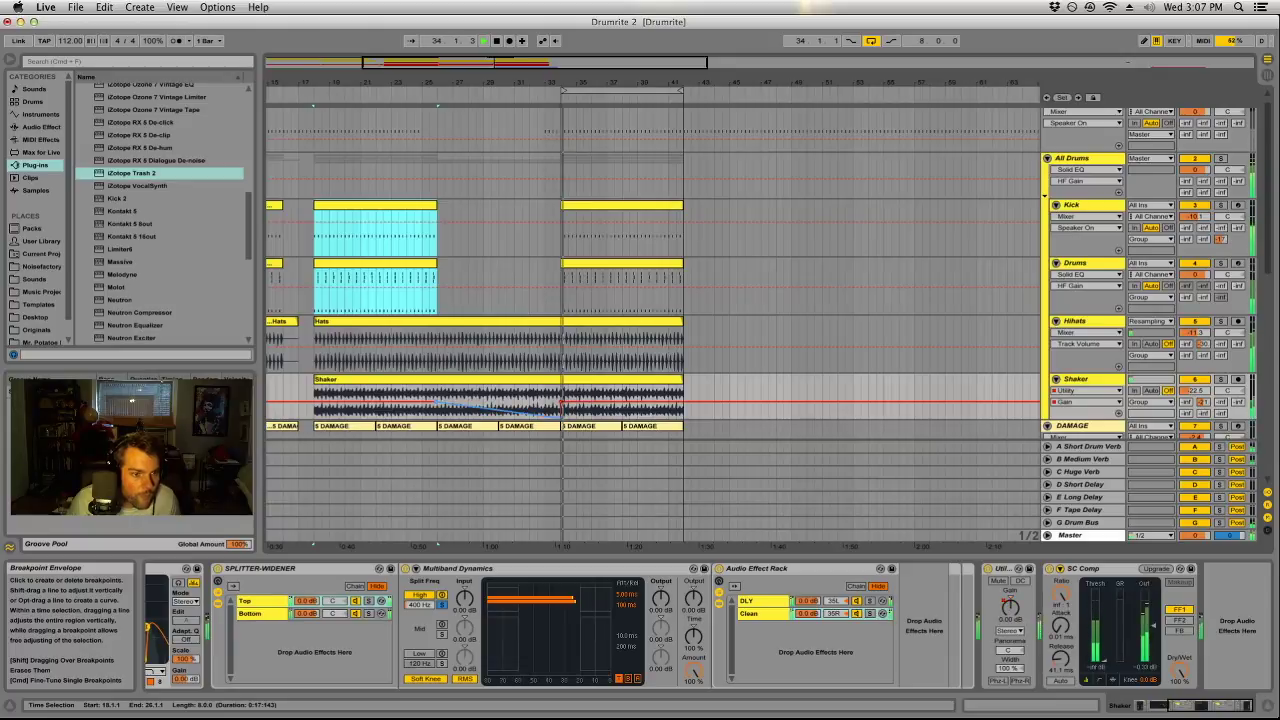
{"action": "left_click", "coordinate": [438, 388]}
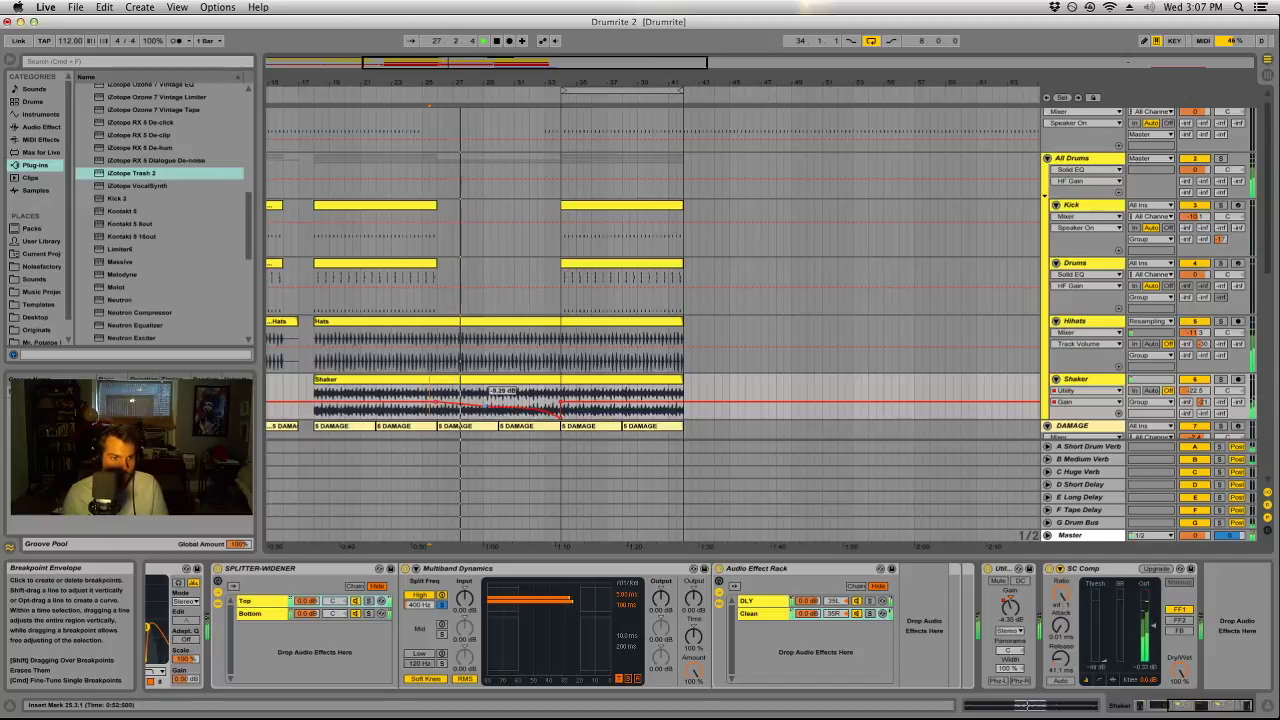
Split the Hats clip at bar 34 and trim the preceding Hats and DAMAGE clips back to bar 32.
{"action": "left_click", "coordinate": [561, 338]}
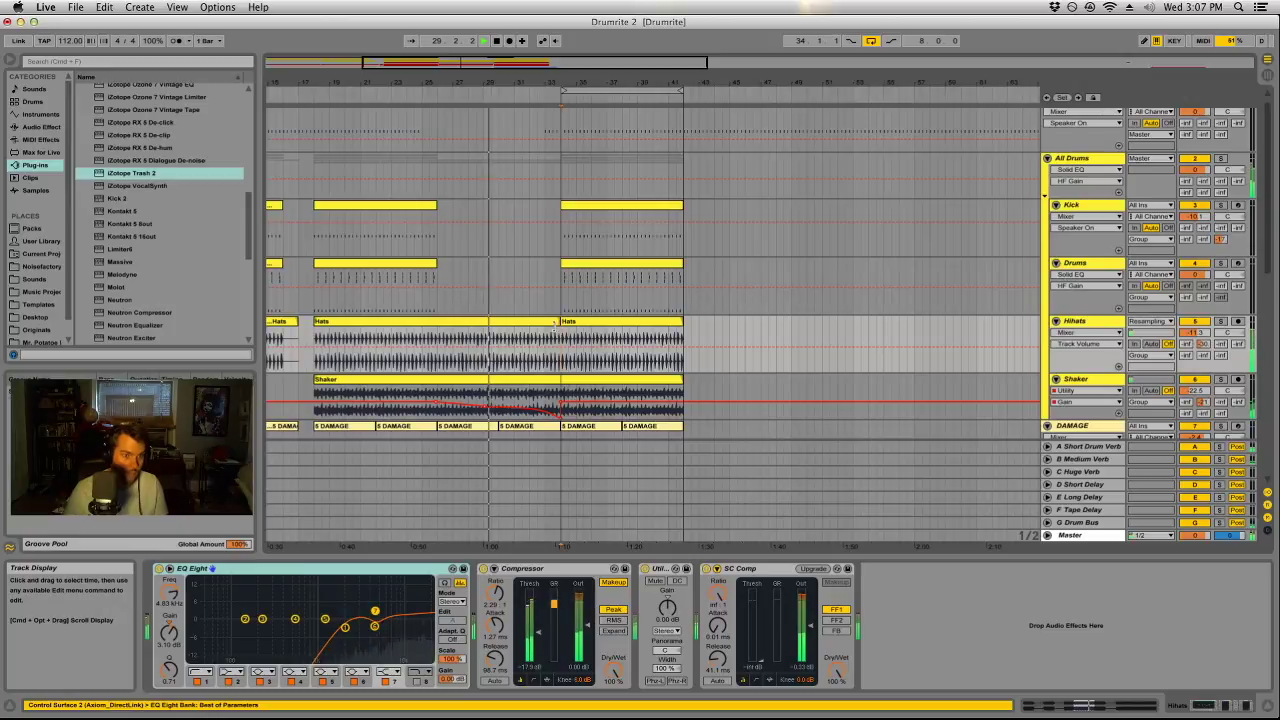
{"action": "left_click_drag", "start_coordinate": [559, 340], "coordinate": [529, 340]}
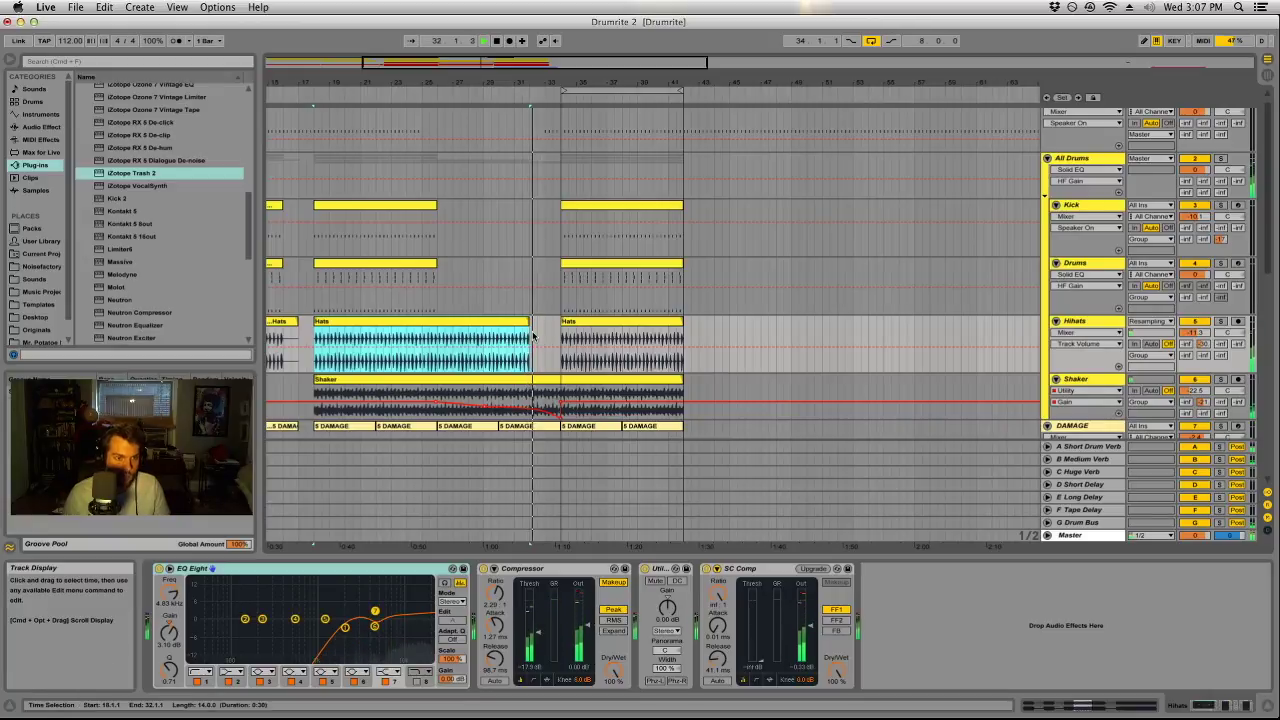
{"action": "left_click", "coordinate": [554, 427]}
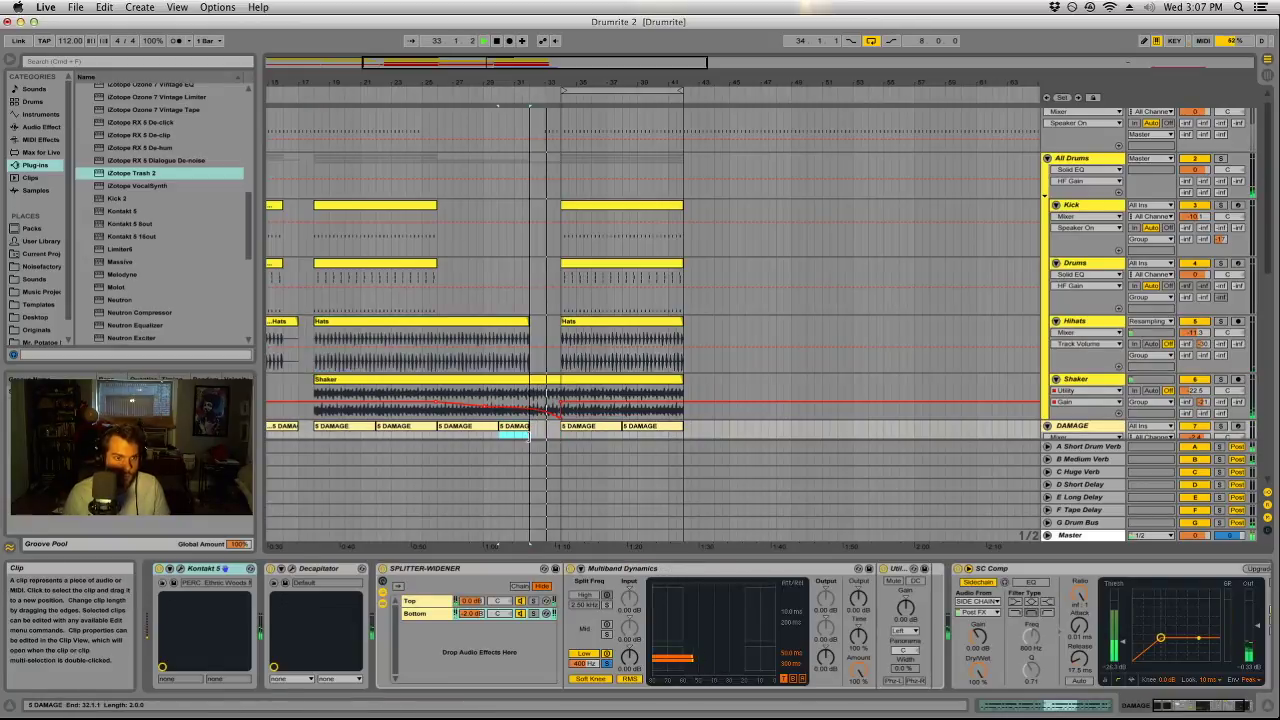
Extend the Hats and DAMAGE clips before the bar 34 section so they end at bar 33.
{"action": "left_click_drag", "start_coordinate": [517, 91], "coordinate": [529, 160]}
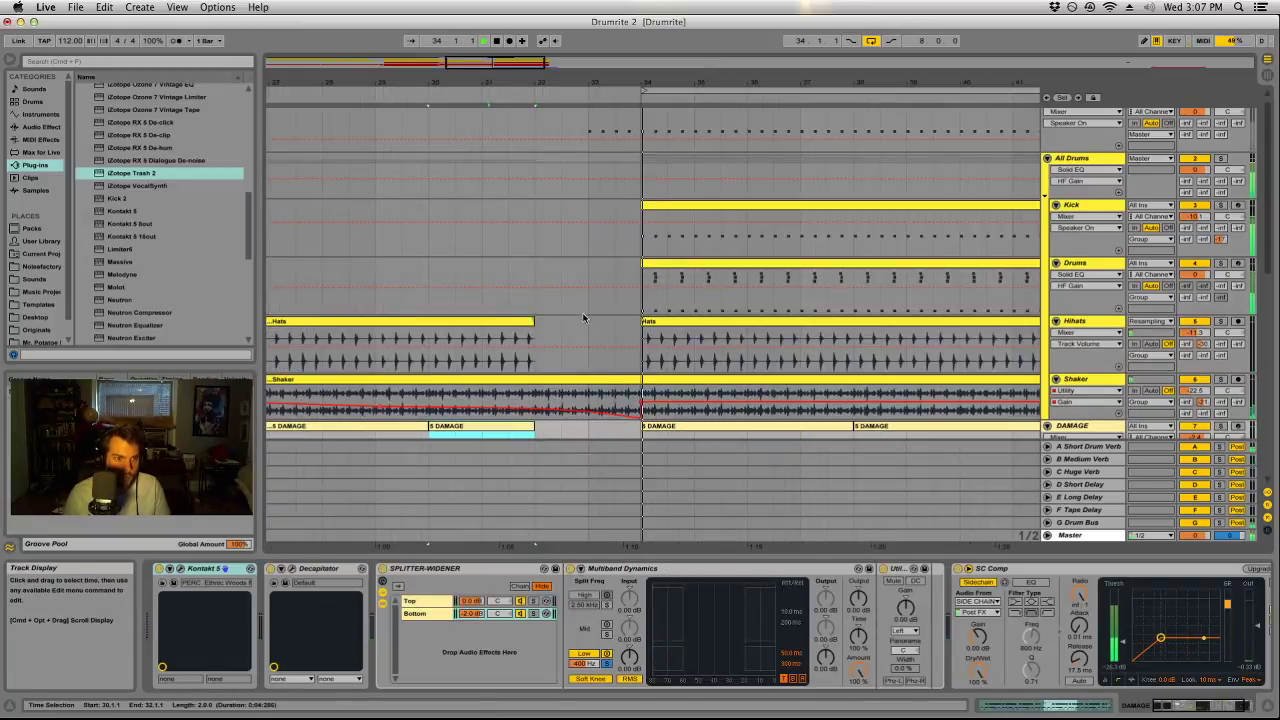
{"action": "left_click", "coordinate": [543, 360]}
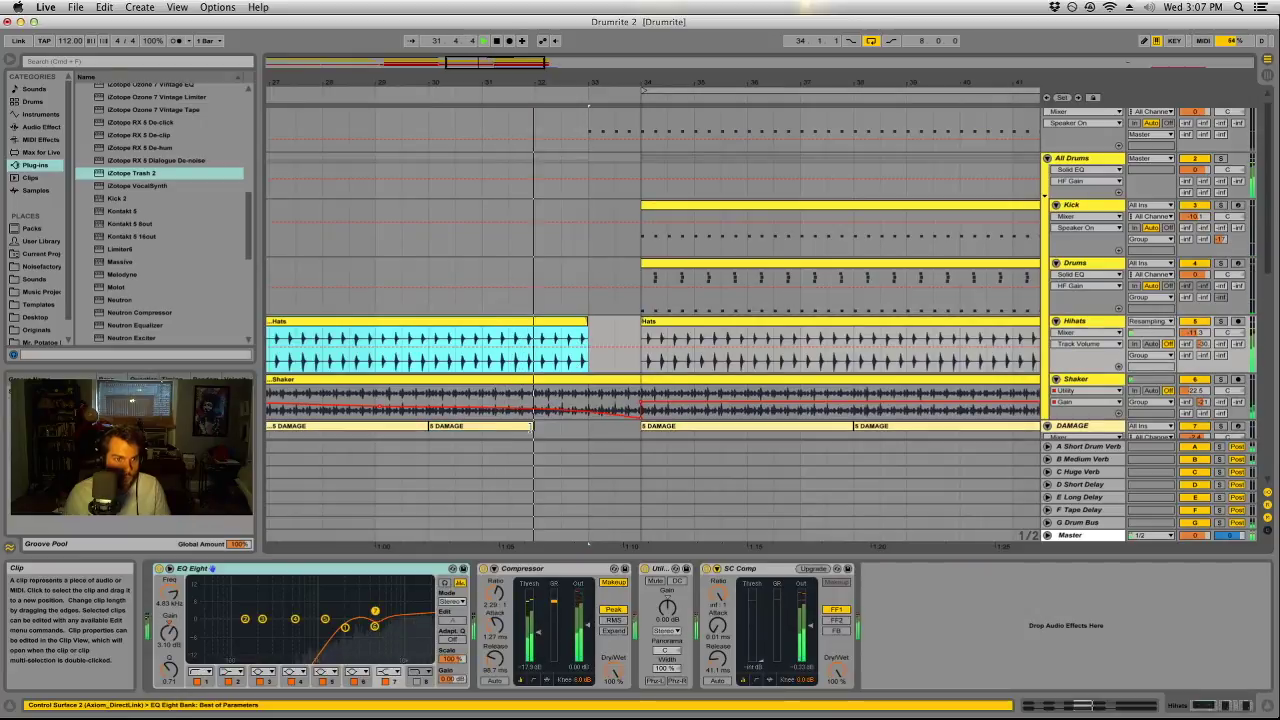
{"action": "left_click", "coordinate": [588, 285]}
{"action": "left_click_drag", "start_coordinate": [588, 285], "coordinate": [510, 268]}
{"action": "left_click", "coordinate": [508, 268]}
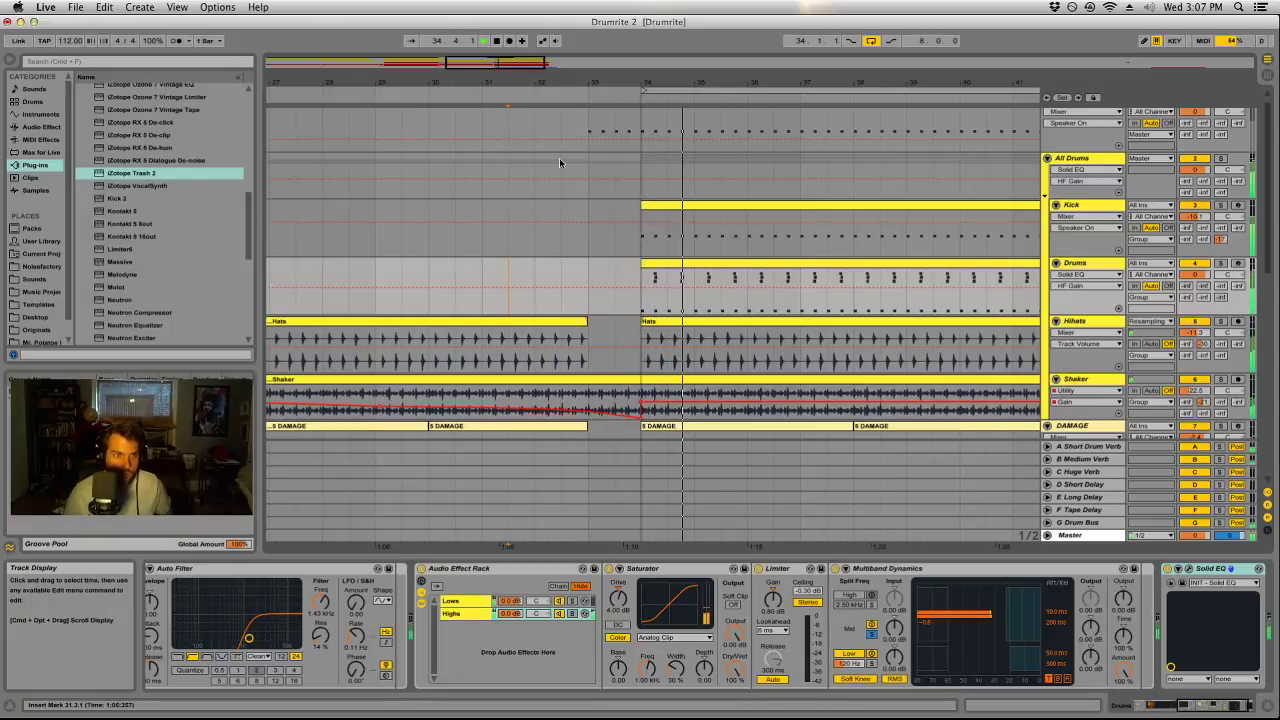
{"action": "left_click_drag", "start_coordinate": [586, 82], "coordinate": [600, 166]}
{"action": "scroll", "coordinate": [600, 166], "scroll_direction": "up", "scroll_amount": 1}
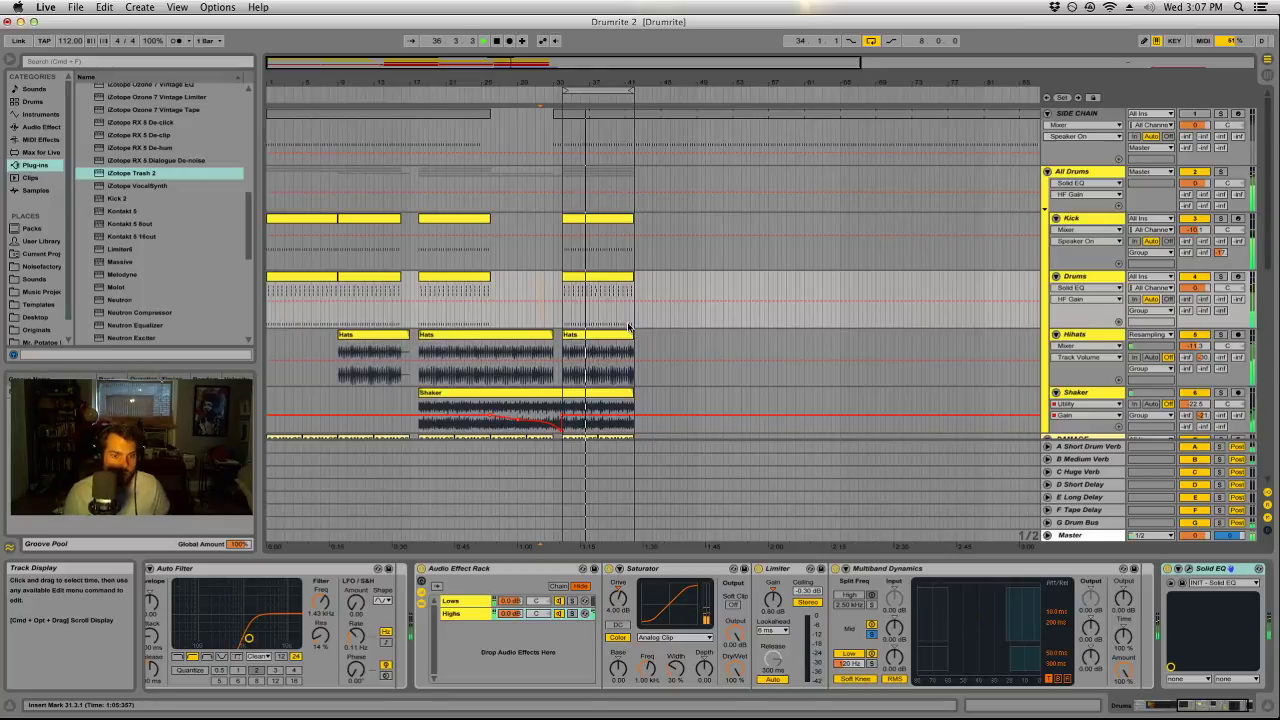
Switch to the Session mixer and compare the mix with Fuzzy Bass tracks 11 and 12 muted and unmuted.
{"action": "key", "text": "Tab"}
{"action": "left_click", "coordinate": [1213, 66]}
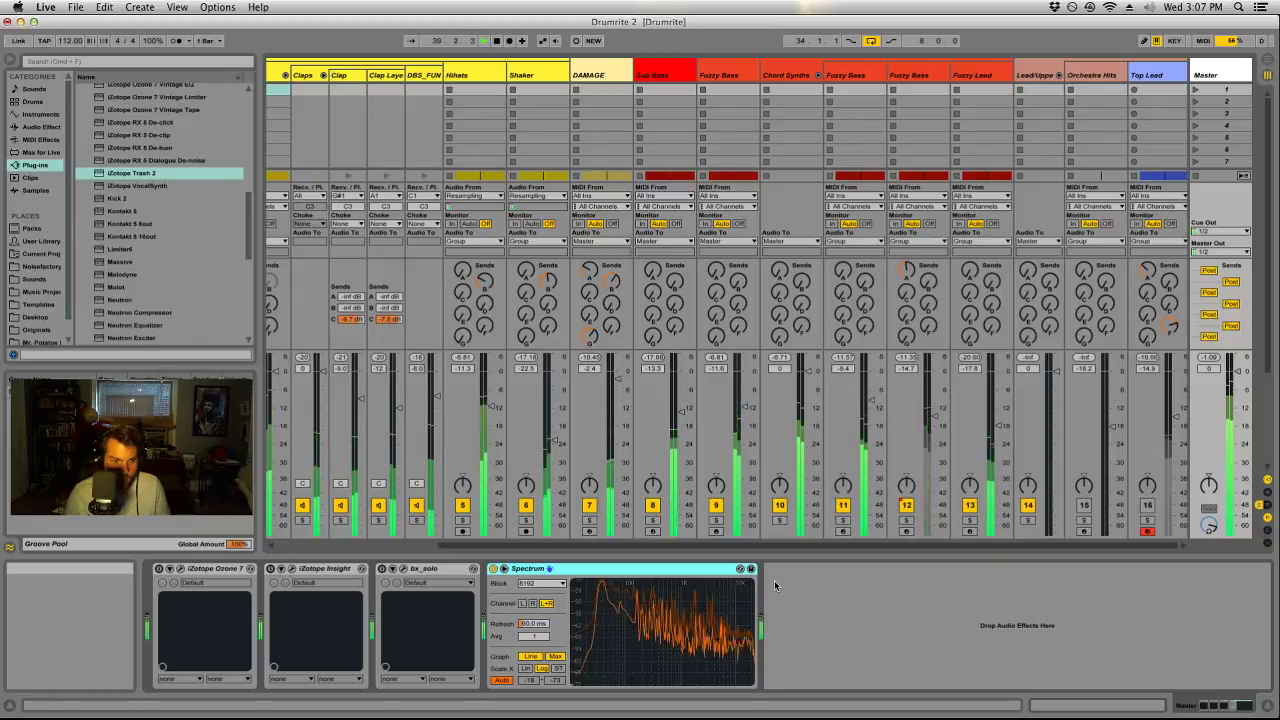
{"action": "left_click", "coordinate": [843, 506]}
{"action": "left_click", "coordinate": [843, 506]}
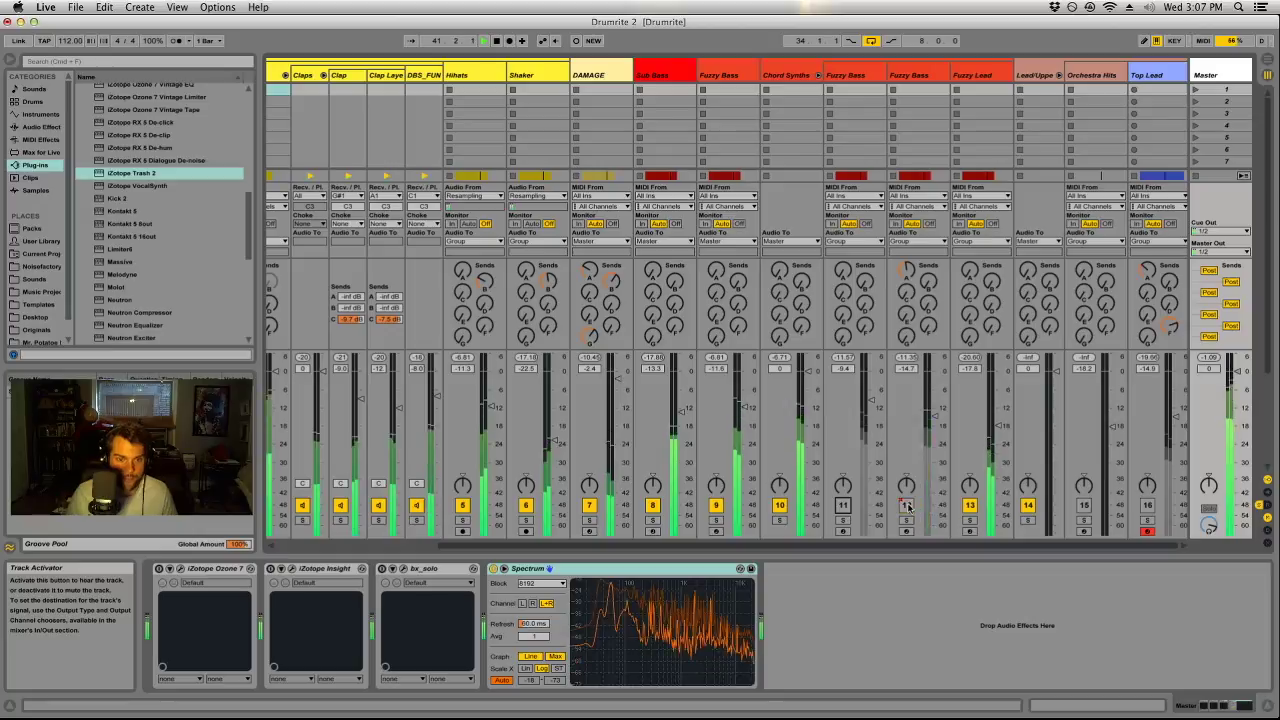
Enable band 8 in the EQ Eight of Fuzzy Bass track 11 and cut about 2.9 dB at 374 Hz.
{"action": "left_click", "coordinate": [852, 75]}
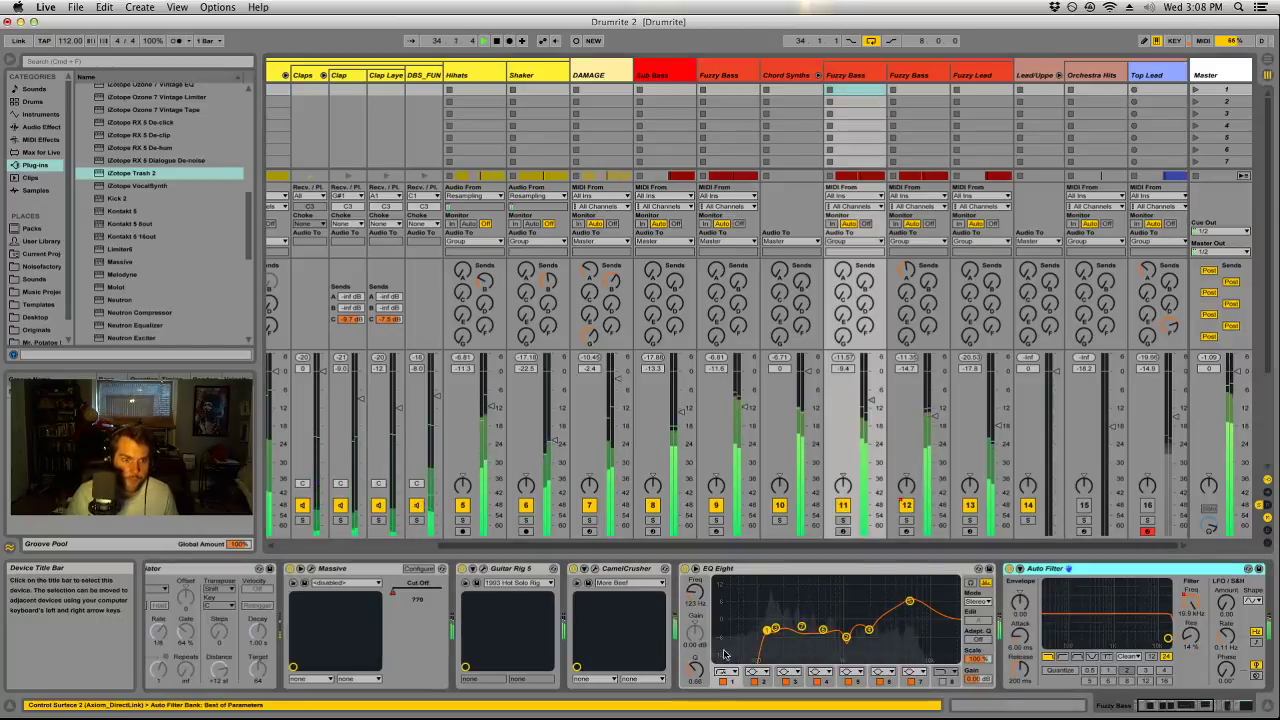
{"action": "left_click_drag", "start_coordinate": [776, 628], "coordinate": [762, 630]}
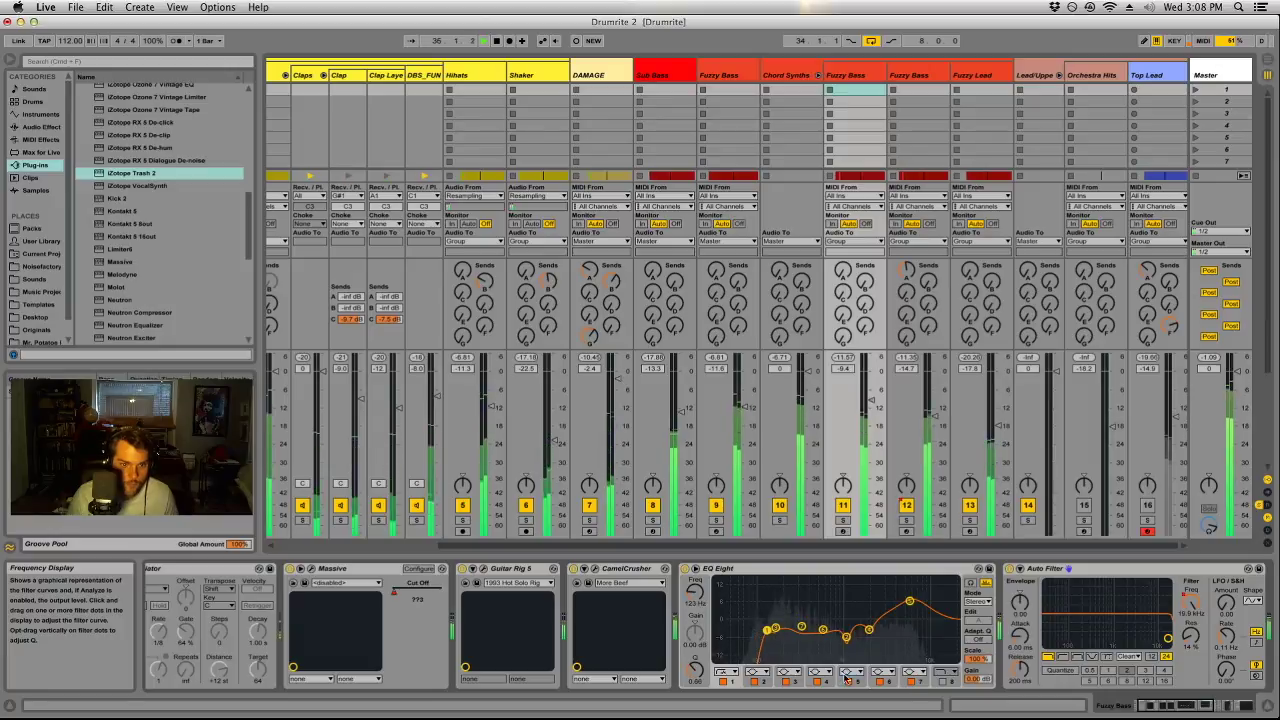
{"action": "left_click", "coordinate": [942, 681]}
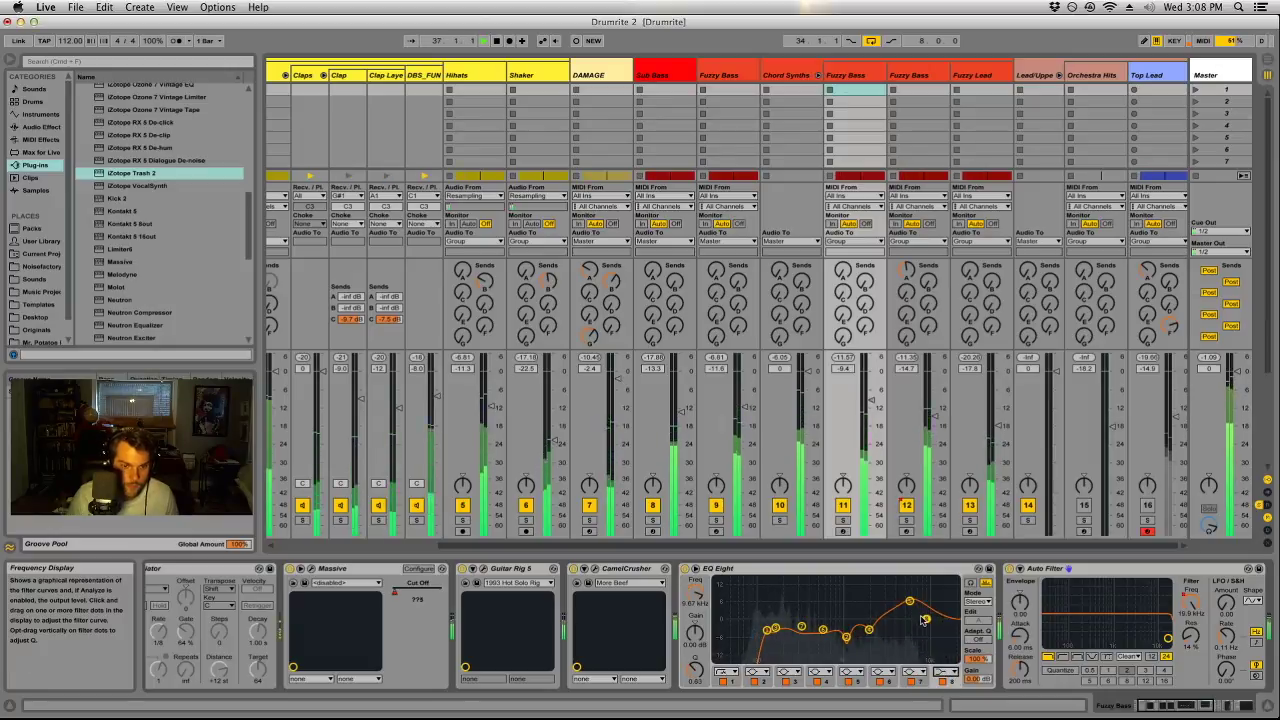
{"action": "left_click_drag", "start_coordinate": [823, 630], "coordinate": [818, 622]}
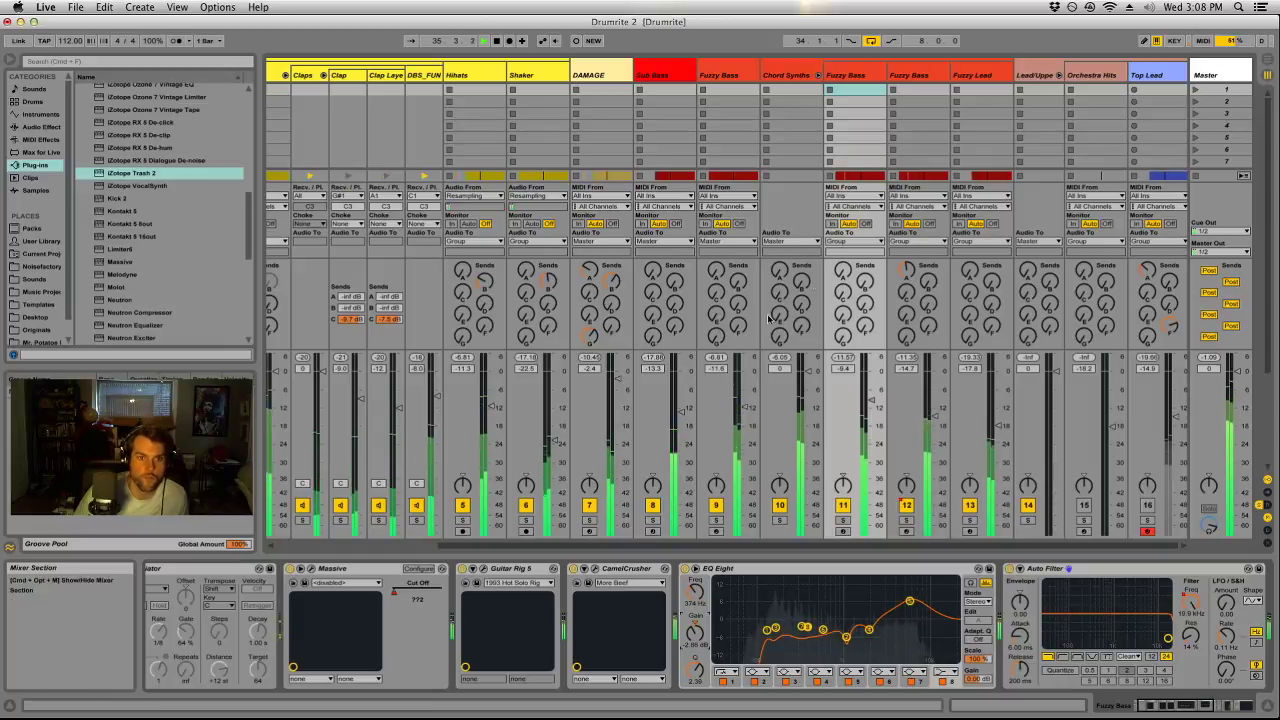
Mute the Chord Synths group, Fuzzy Bass track 9 and the DAMAGE track.
{"action": "left_click", "coordinate": [779, 506]}
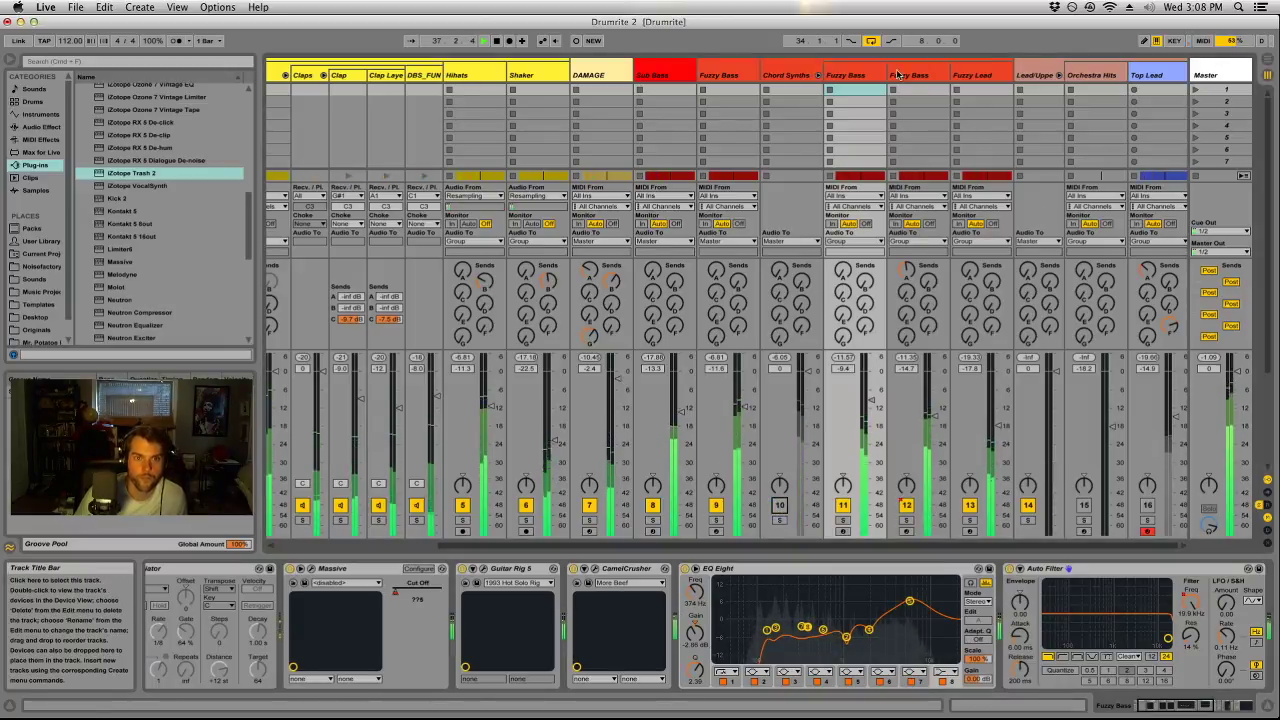
{"action": "left_click", "coordinate": [717, 507]}
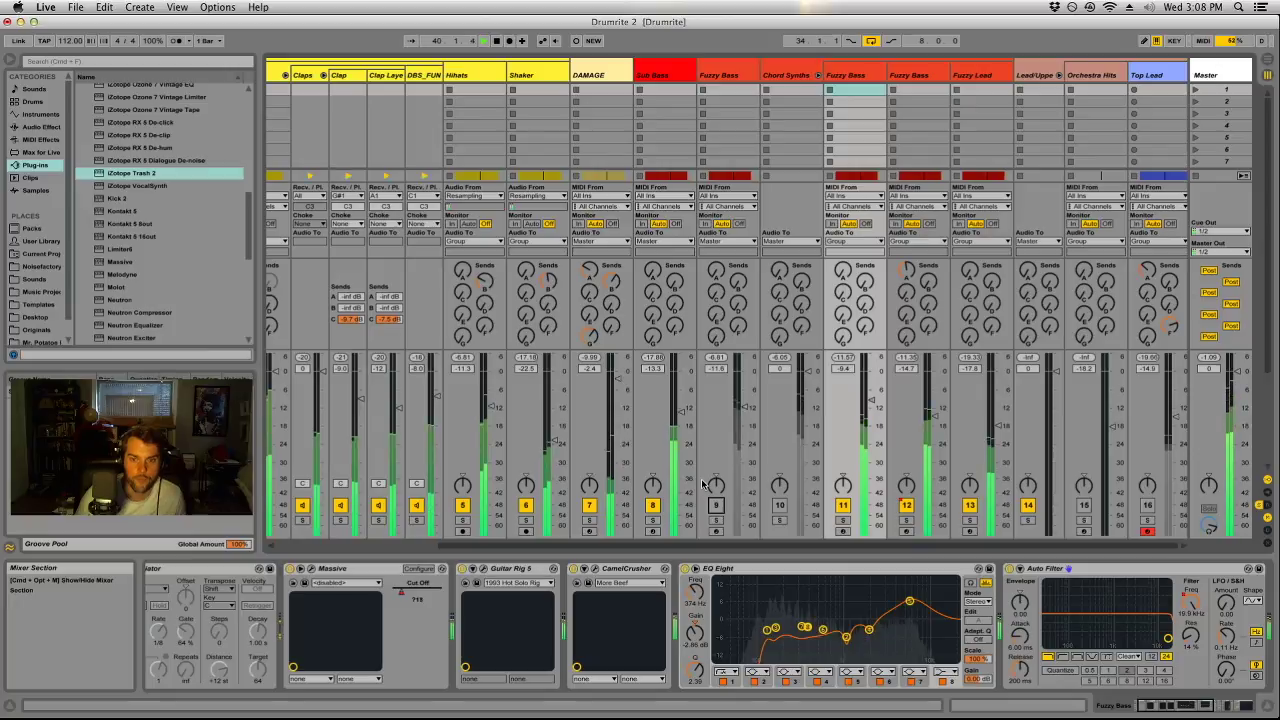
{"action": "left_click", "coordinate": [590, 506]}
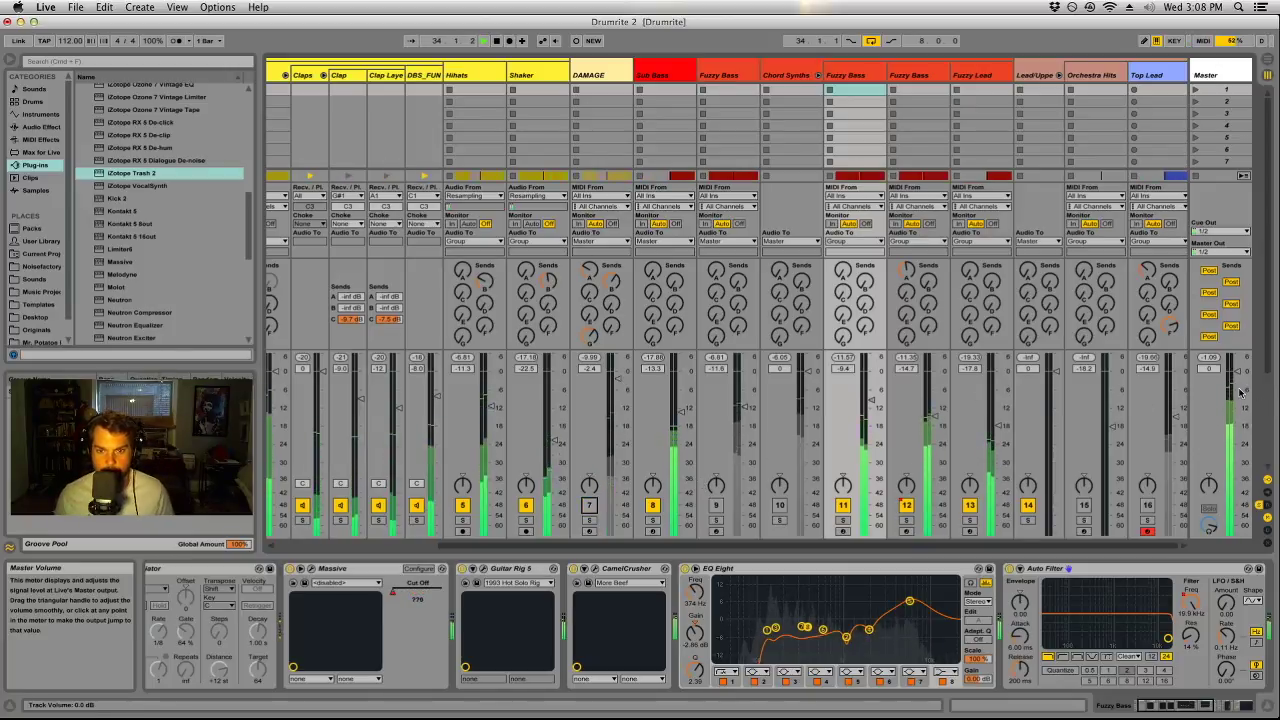
Mute the Sub Bass, then display the return tracks with the G Drum Bus device chain open.
{"action": "left_click", "coordinate": [652, 506]}
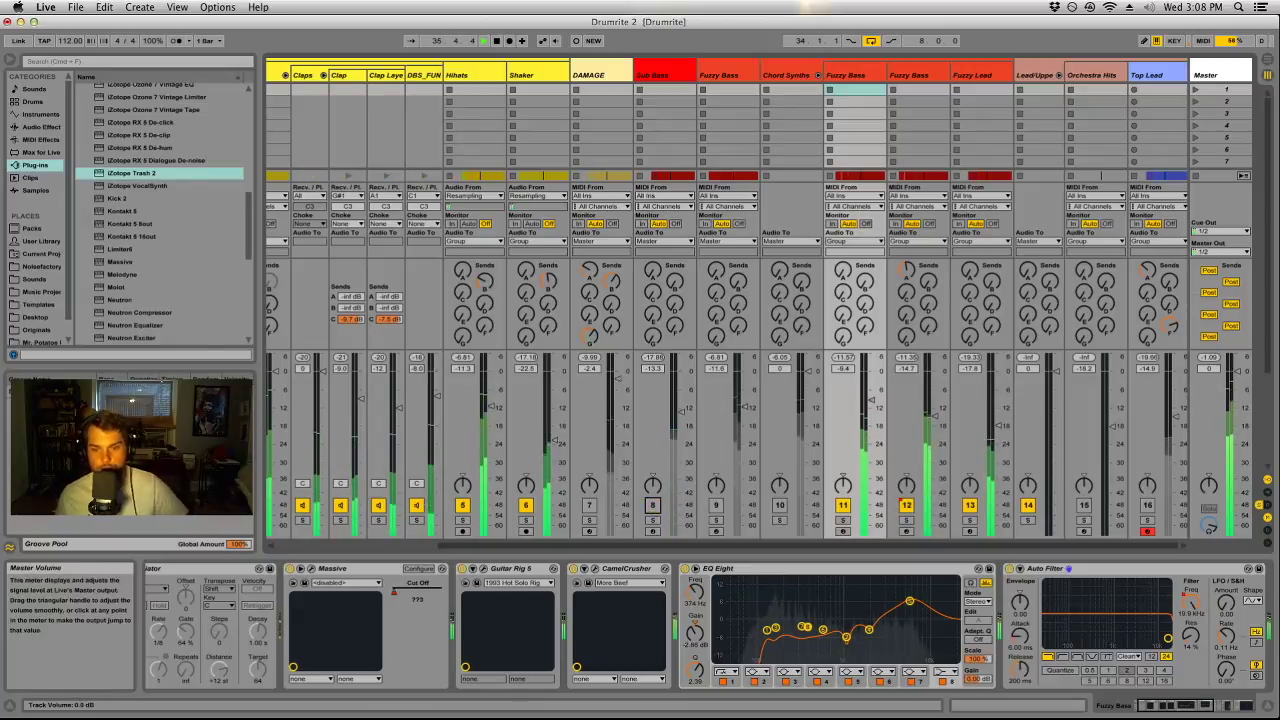
{"action": "left_click", "coordinate": [1268, 507]}
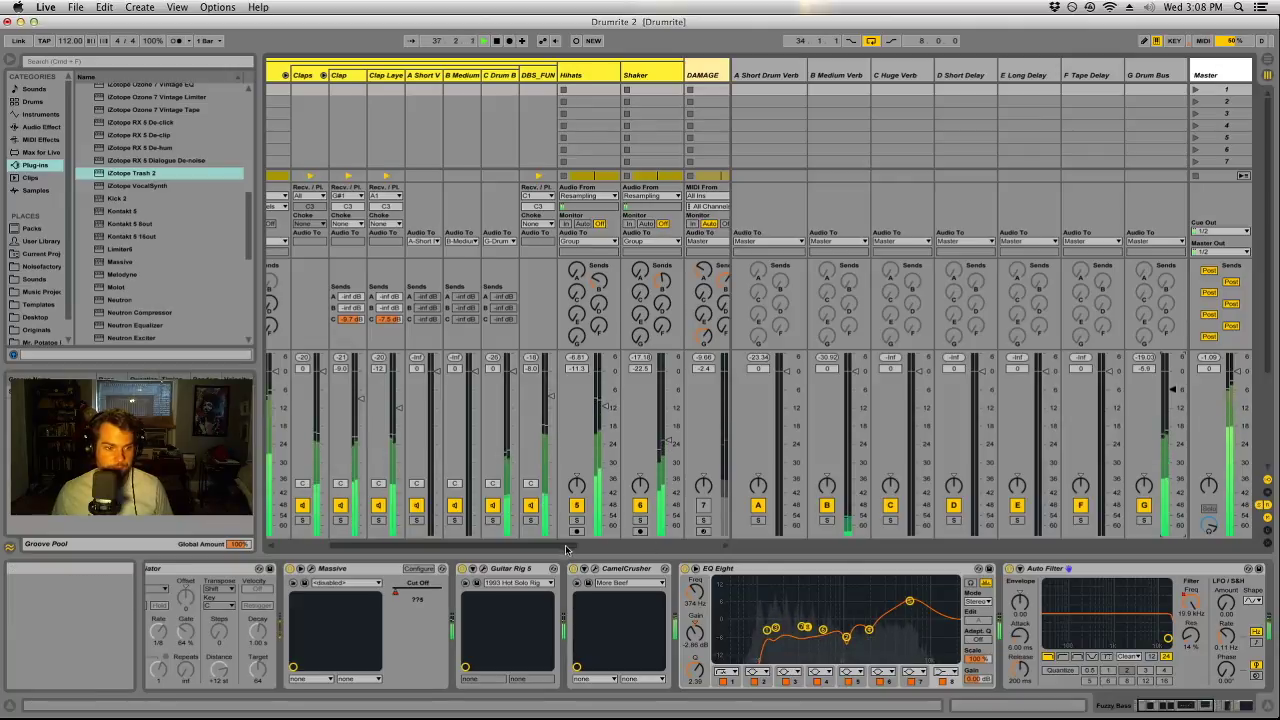
{"action": "scroll", "coordinate": [578, 275], "scroll_direction": "left", "scroll_amount": 5}
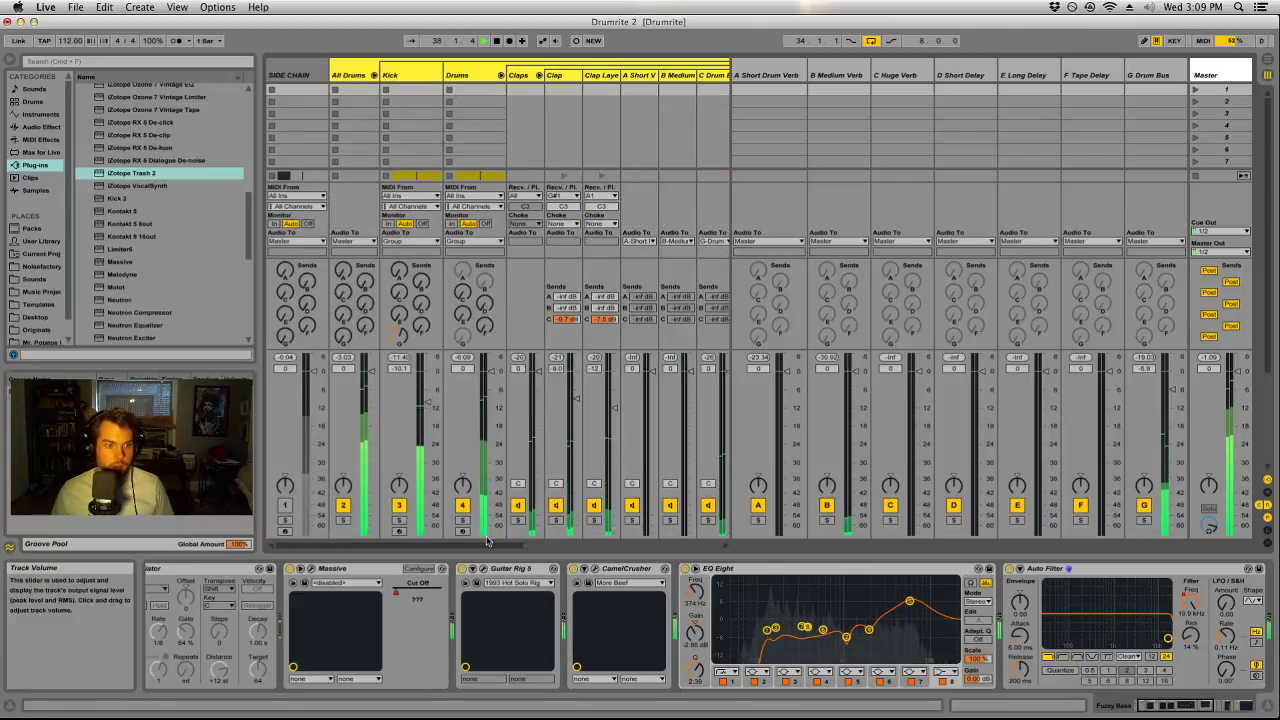
{"action": "scroll", "coordinate": [522, 551], "scroll_direction": "right", "scroll_amount": 3}
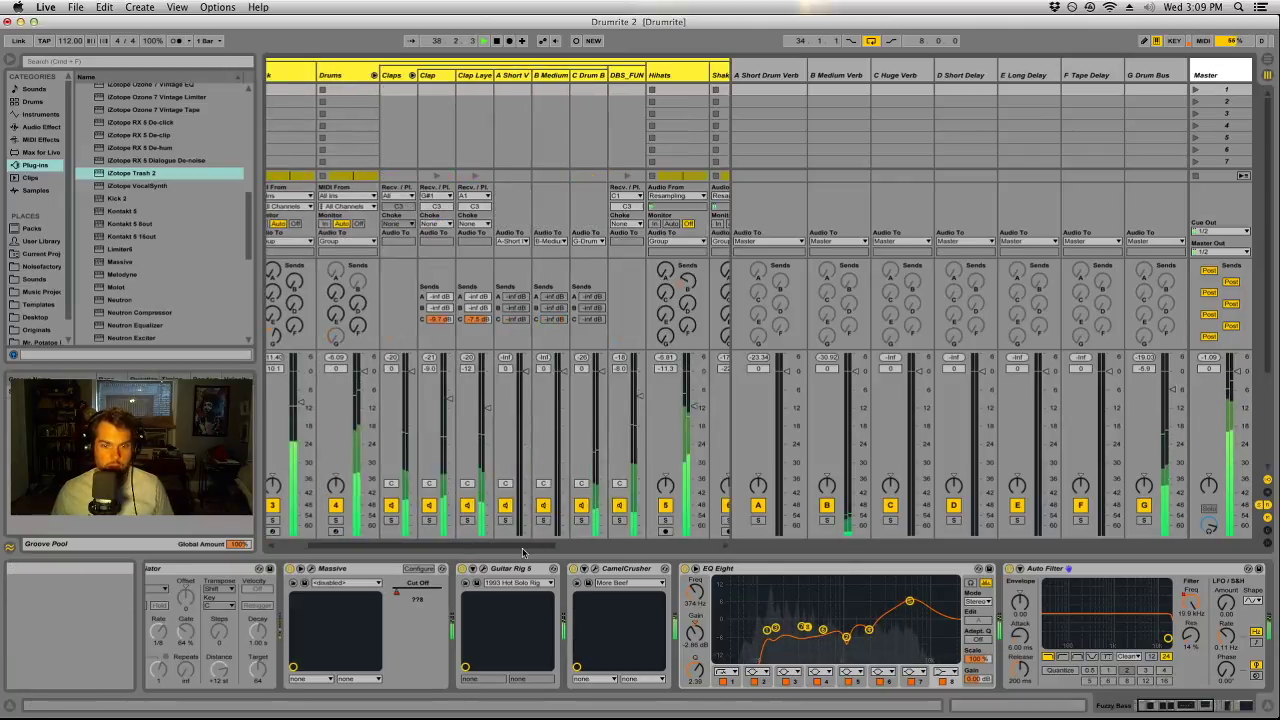
{"action": "left_click", "coordinate": [1156, 70]}
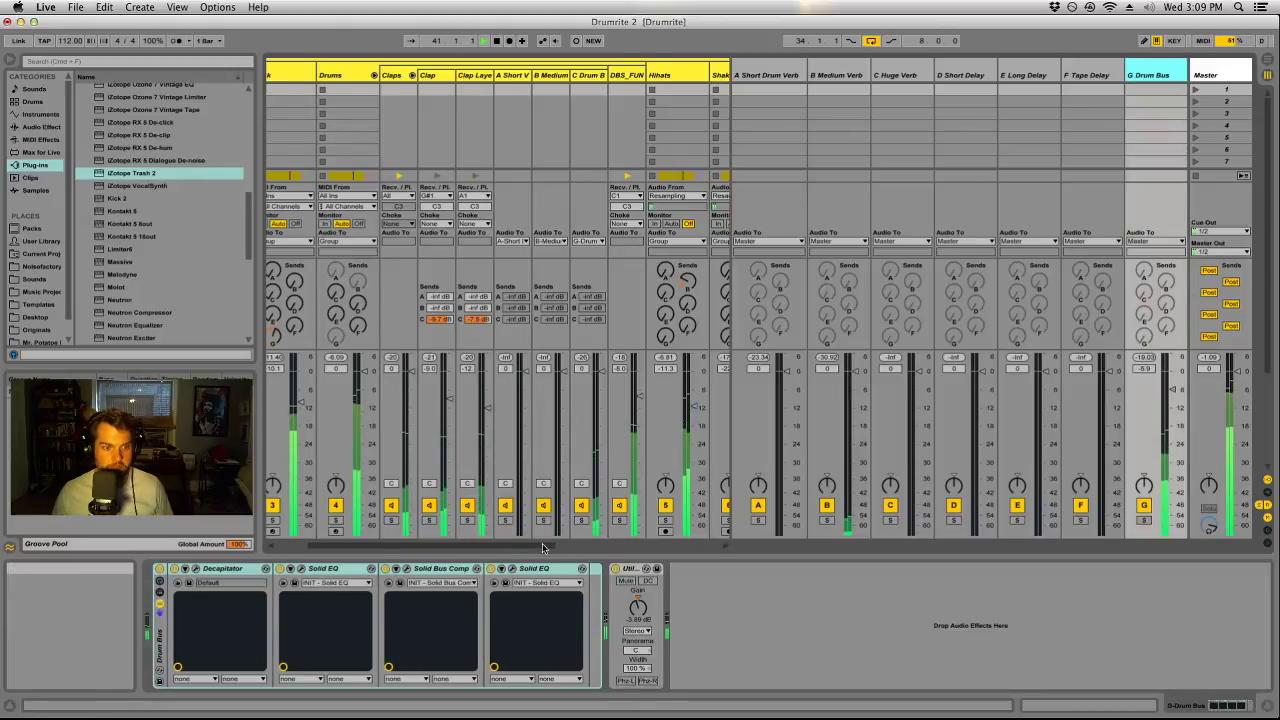
Fold the Claps rack and bring up the Drums track's devices through to the Solid EQ.
{"action": "scroll", "coordinate": [507, 547], "scroll_direction": "left", "scroll_amount": 3}
{"action": "left_click", "coordinate": [539, 75]}
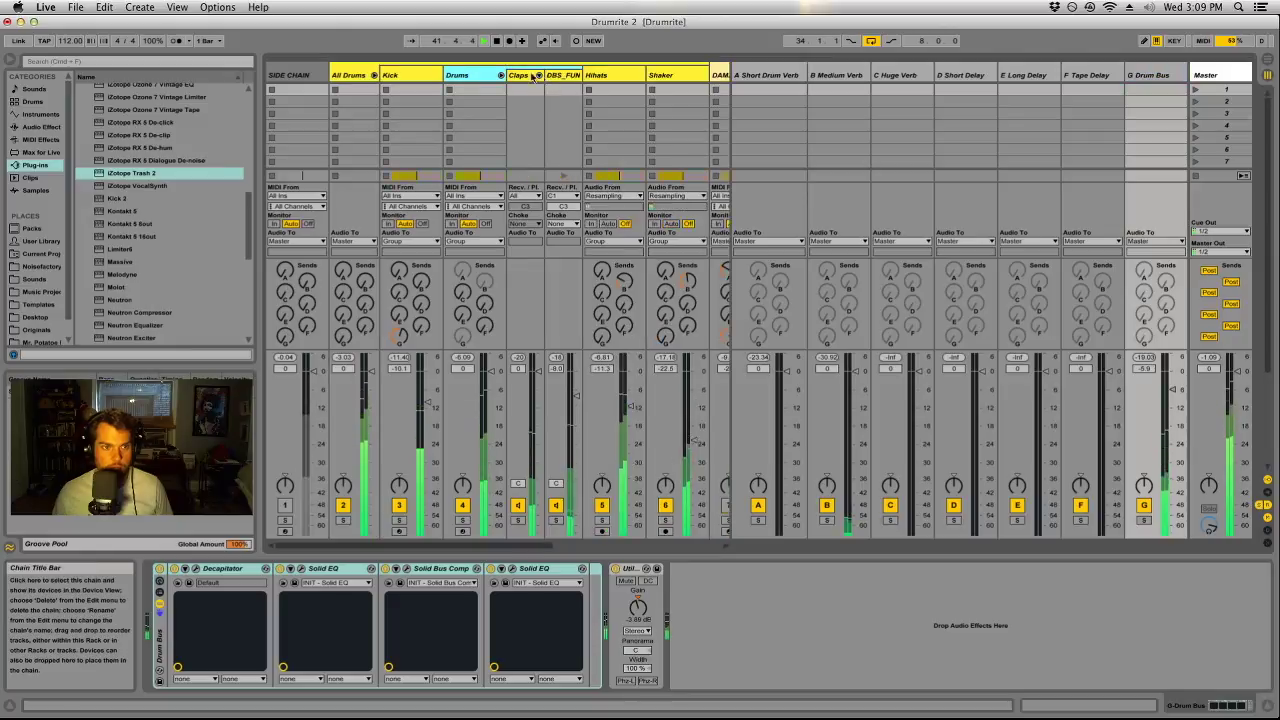
{"action": "left_click", "coordinate": [492, 77]}
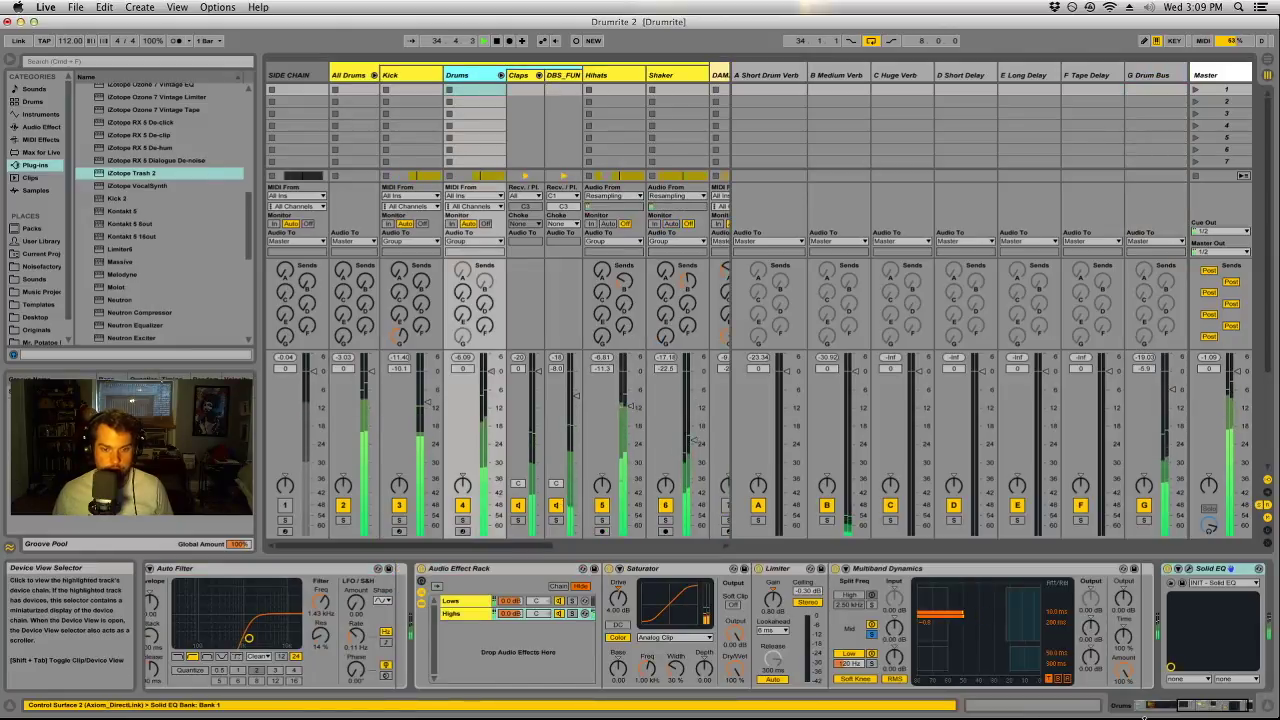
{"action": "left_click", "coordinate": [1207, 707]}
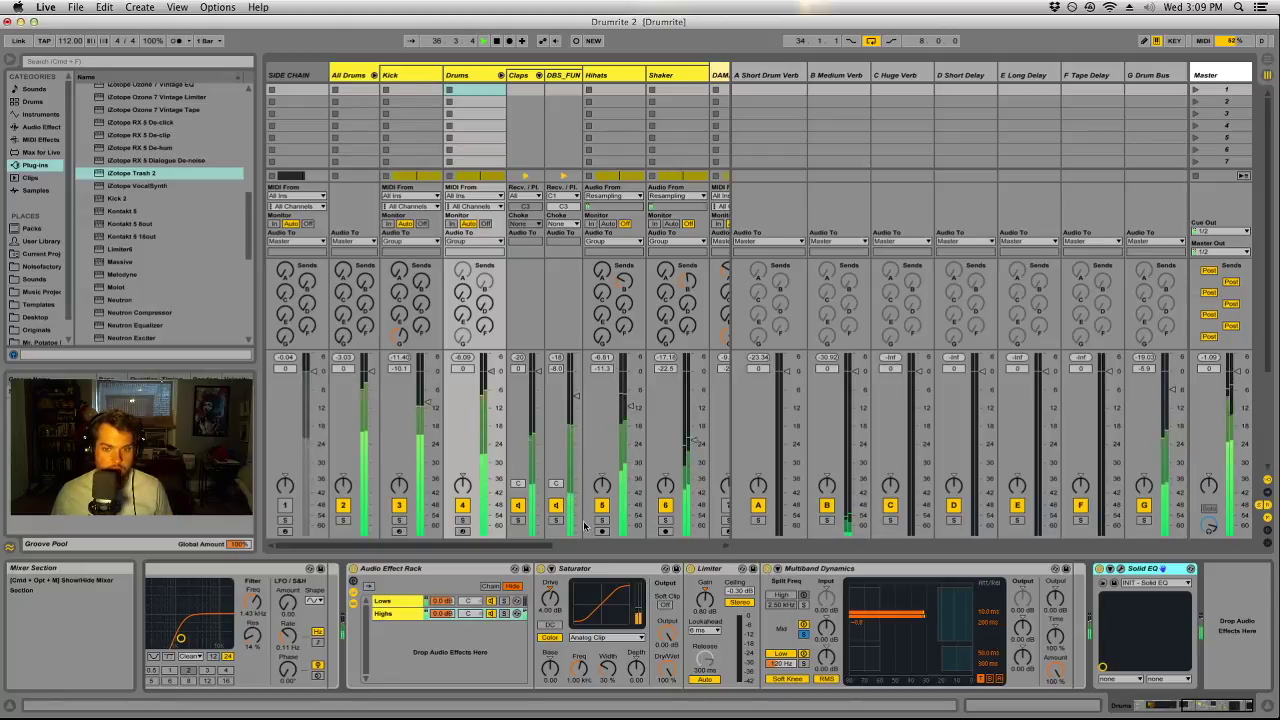
Compare the mix with the Claps chain muted and unmuted, and lower its volume to -1.2 dB.
{"action": "left_click", "coordinate": [518, 505]}
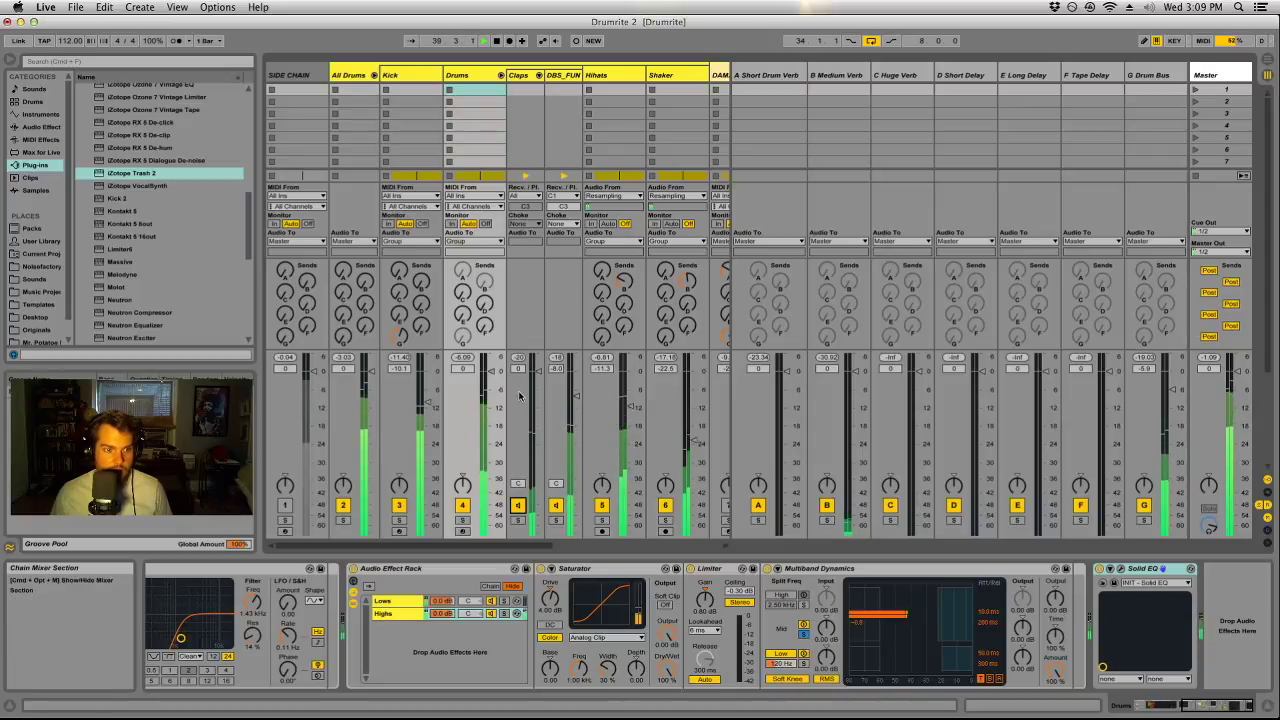
{"action": "left_click_drag", "start_coordinate": [537, 371], "coordinate": [537, 378]}
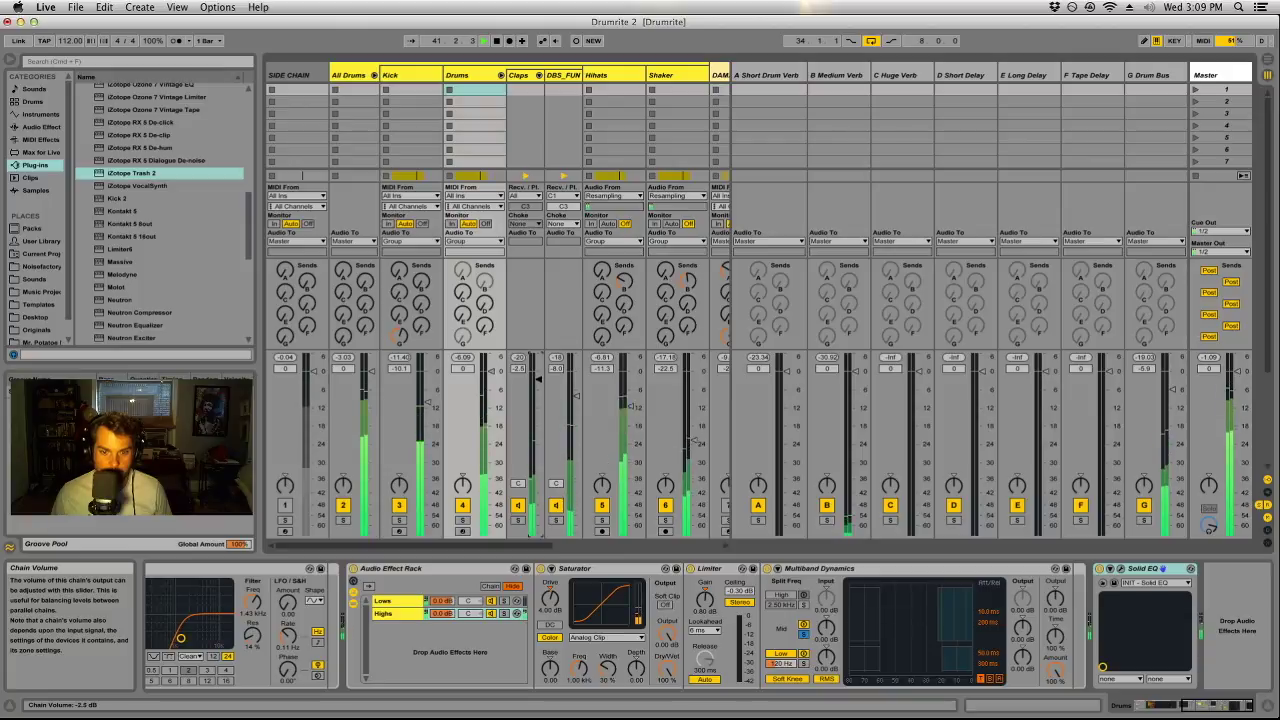
Insert an EQ Eight before the Glue Compressor on the Claps chain, boost the highs around 11 kHz and turn off band 1.
{"action": "left_click", "coordinate": [518, 75]}
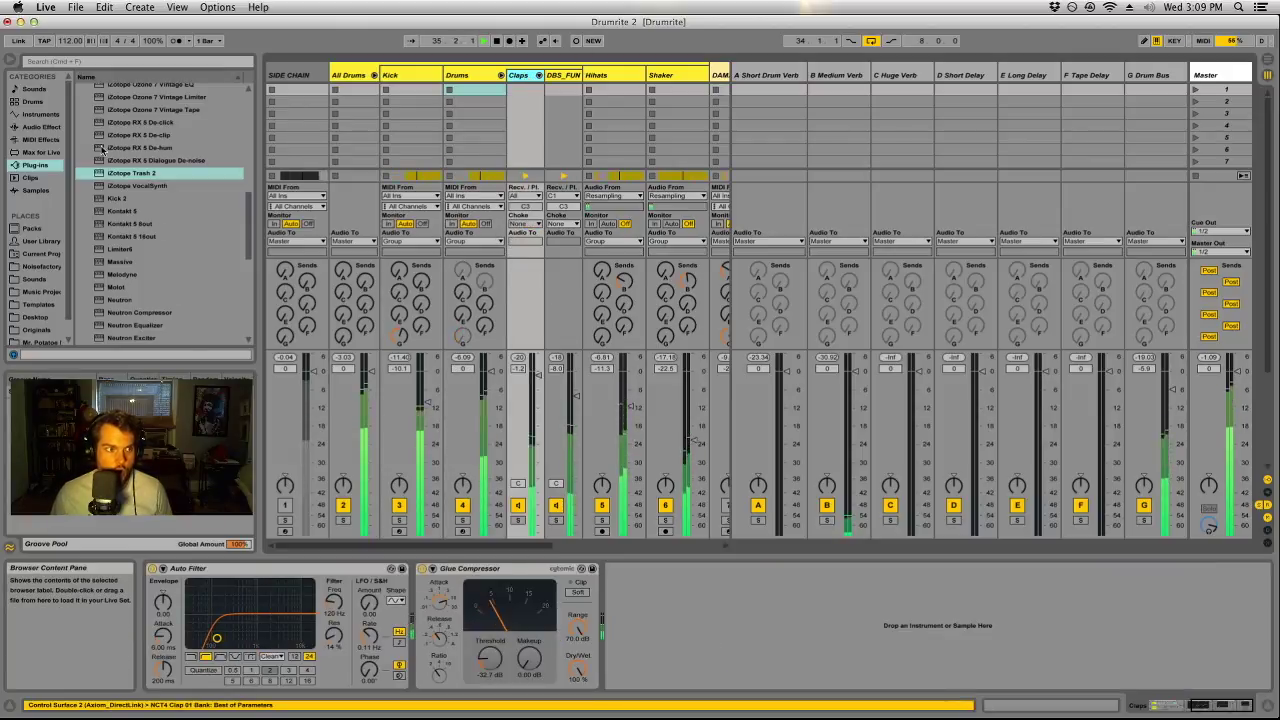
{"action": "left_click", "coordinate": [41, 127]}
{"action": "left_click_drag", "start_coordinate": [118, 102], "coordinate": [398, 615]}
{"action": "left_click_drag", "start_coordinate": [508, 608], "coordinate": [589, 590]}
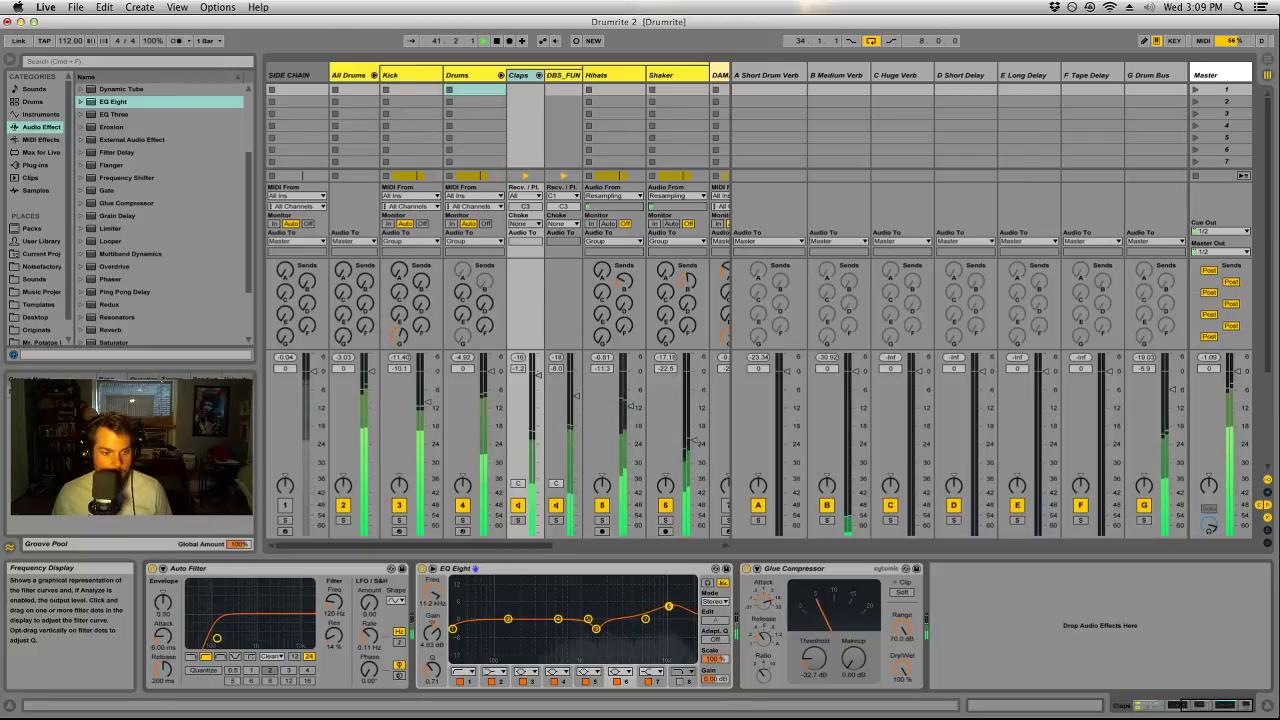
{"action": "left_click_drag", "start_coordinate": [454, 628], "coordinate": [463, 623]}
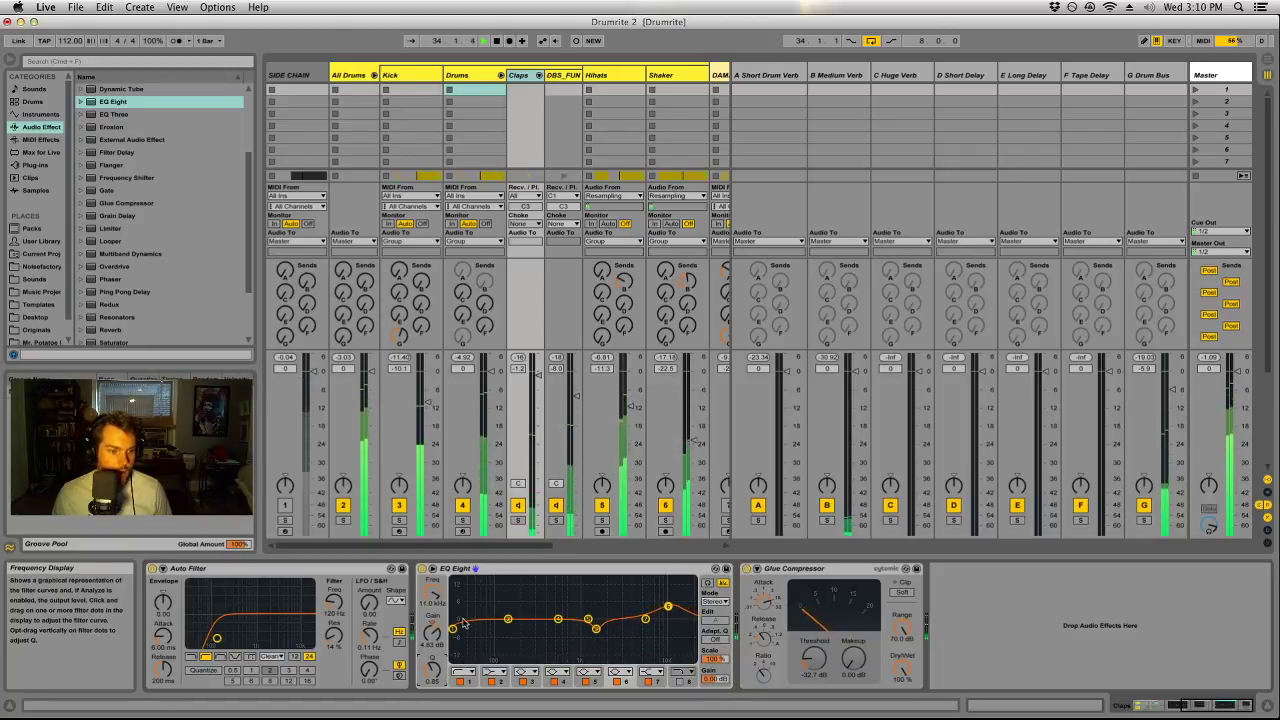
{"action": "left_click", "coordinate": [459, 681]}
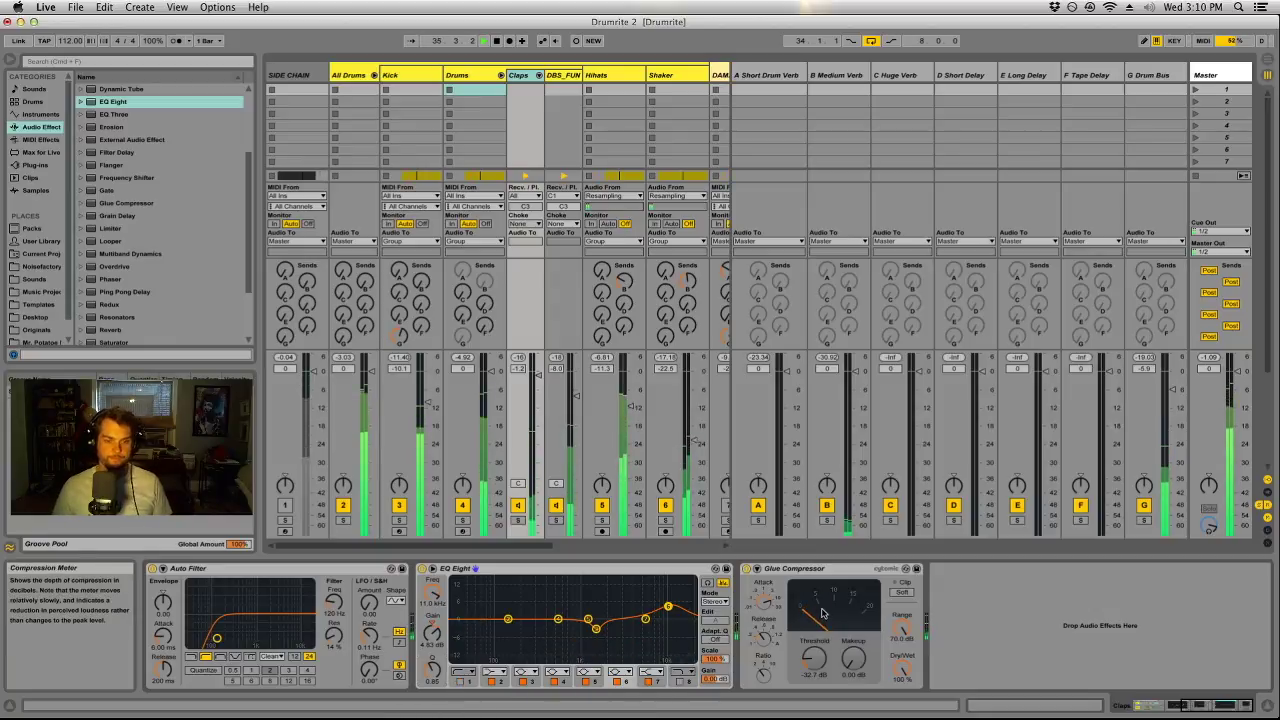
Compare the Claps chain with its Glue Compressor bypassed and active, and set the threshold to -30.2 dB.
{"action": "left_click", "coordinate": [746, 569]}
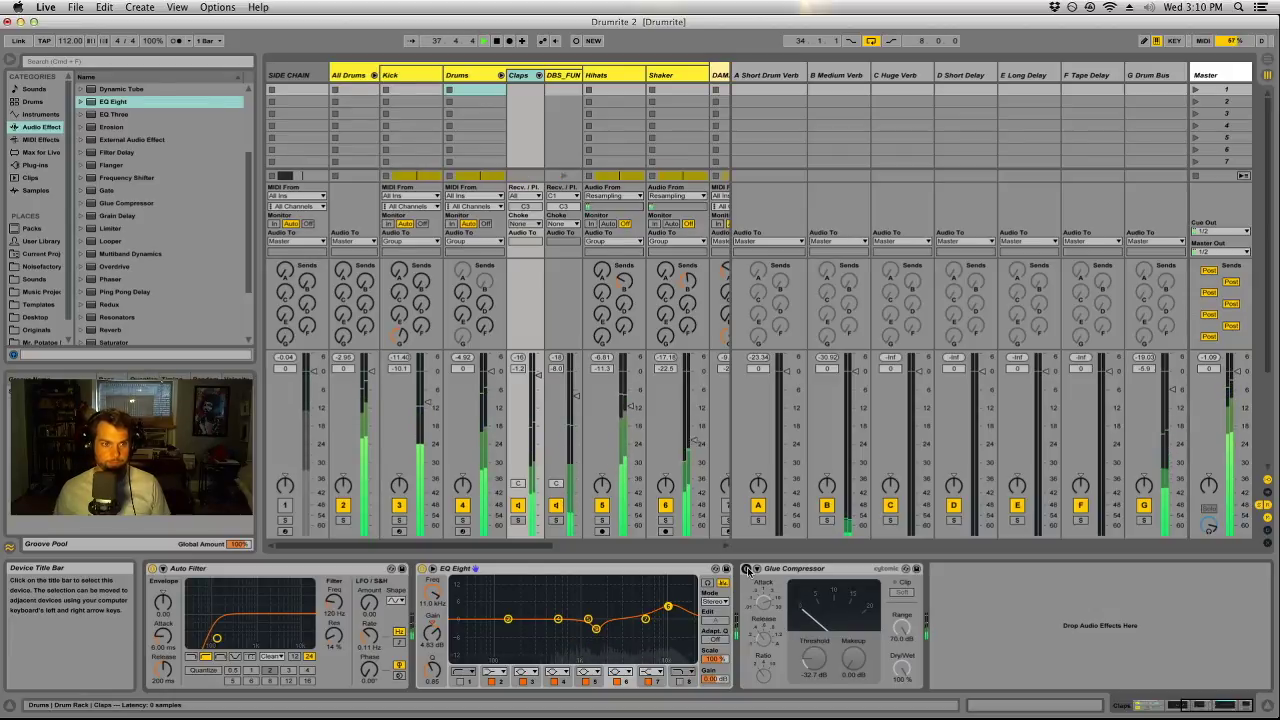
{"action": "left_click", "coordinate": [746, 569]}
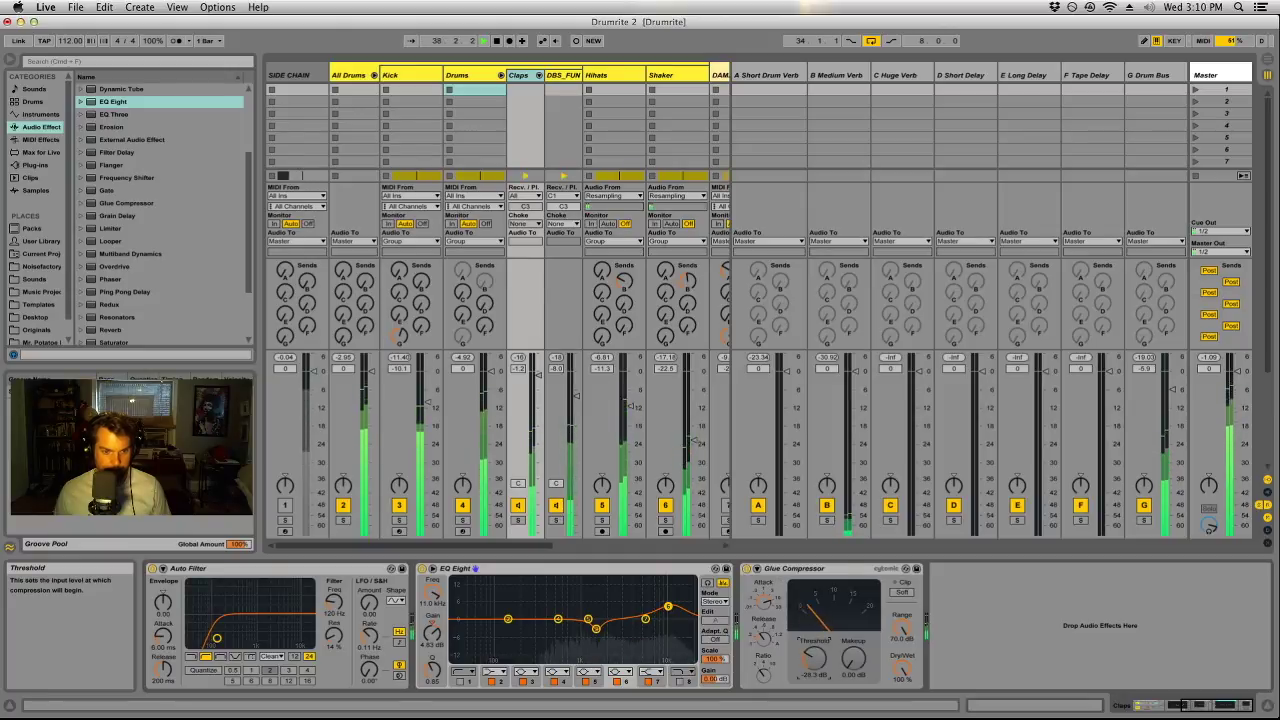
{"action": "left_click_drag", "start_coordinate": [814, 657], "coordinate": [814, 660]}
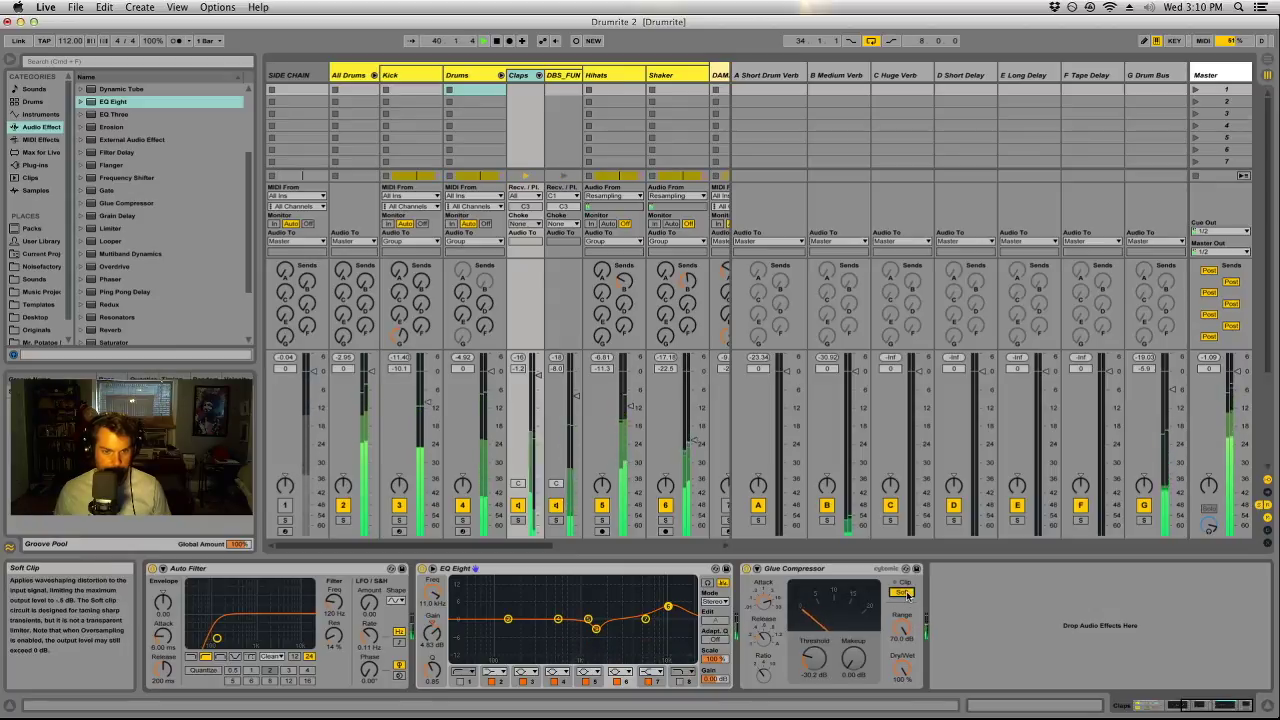
{"action": "left_click", "coordinate": [1020, 615]}
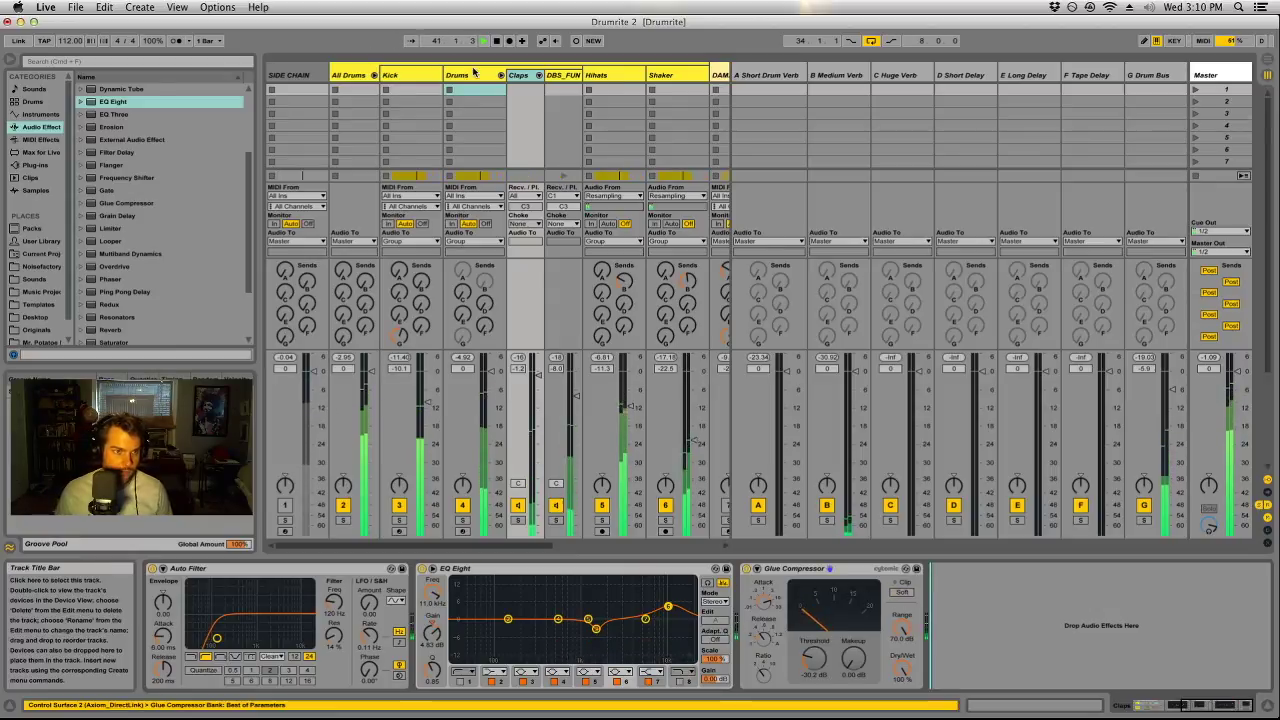
Fold the drum tracks and, in the Arrangement view, set the DAMAGE volume to -3.0 dB and adjust its B-Medium Verb send.
{"action": "left_click", "coordinate": [501, 75]}
{"action": "left_click", "coordinate": [371, 77]}
{"action": "key", "text": "Tab"}
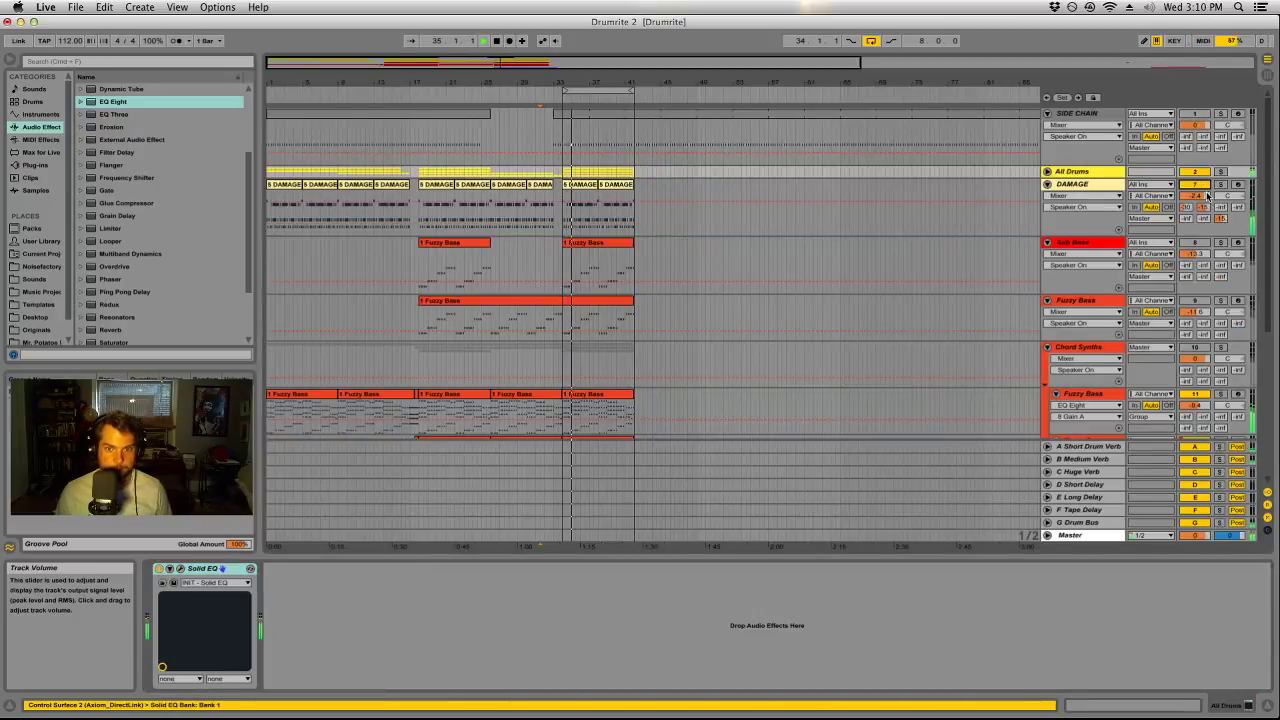
{"action": "left_click_drag", "start_coordinate": [1204, 186], "coordinate": [1204, 192]}
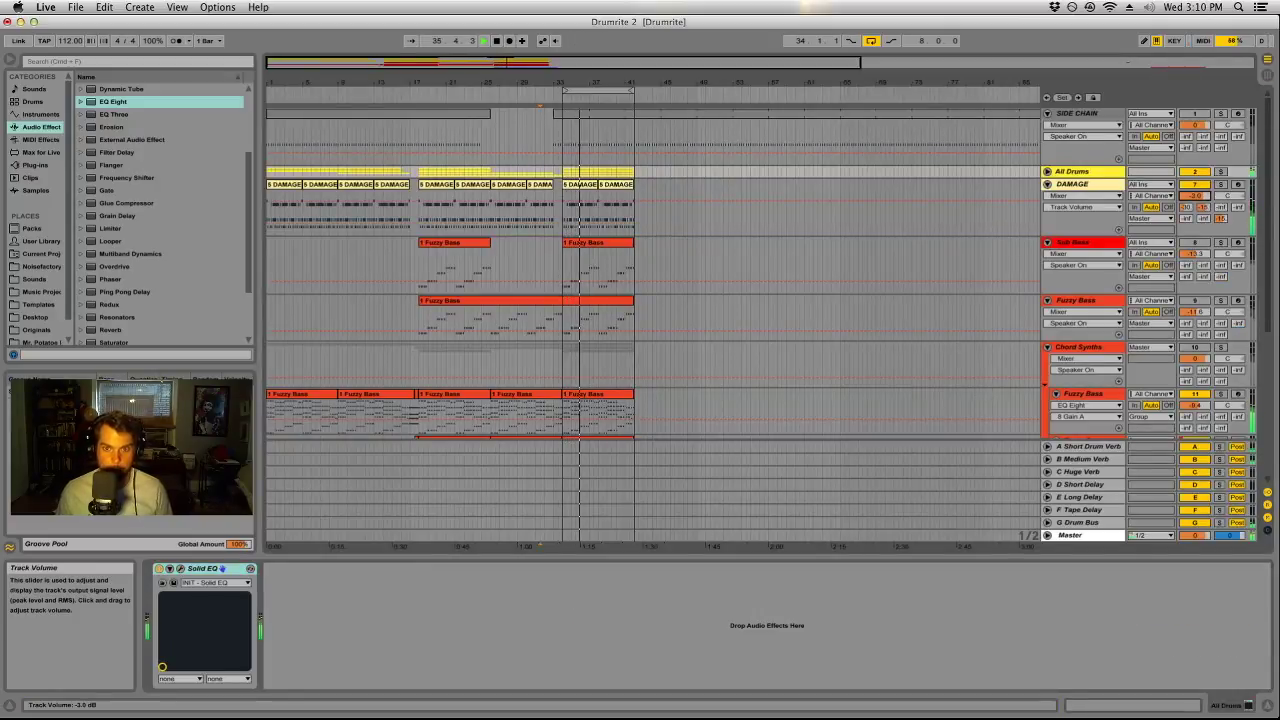
{"action": "left_click", "coordinate": [1204, 205]}
{"action": "left_click_drag", "start_coordinate": [1204, 207], "coordinate": [1204, 196]}
{"action": "scroll", "coordinate": [966, 206], "scroll_direction": "down", "scroll_amount": 3}
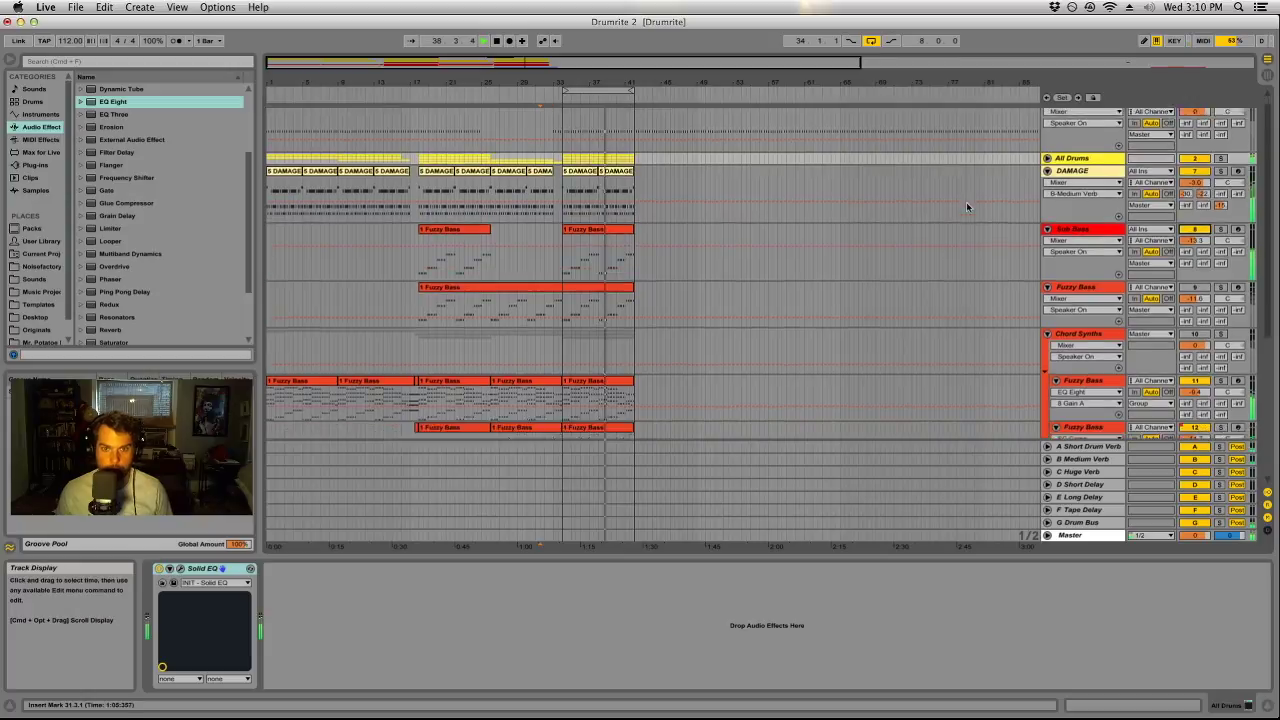
In the Session mixer, unfold the All Drums group and Drums rack and solo the Kick, Claps and DBS_FUN.
{"action": "key", "text": "Tab"}
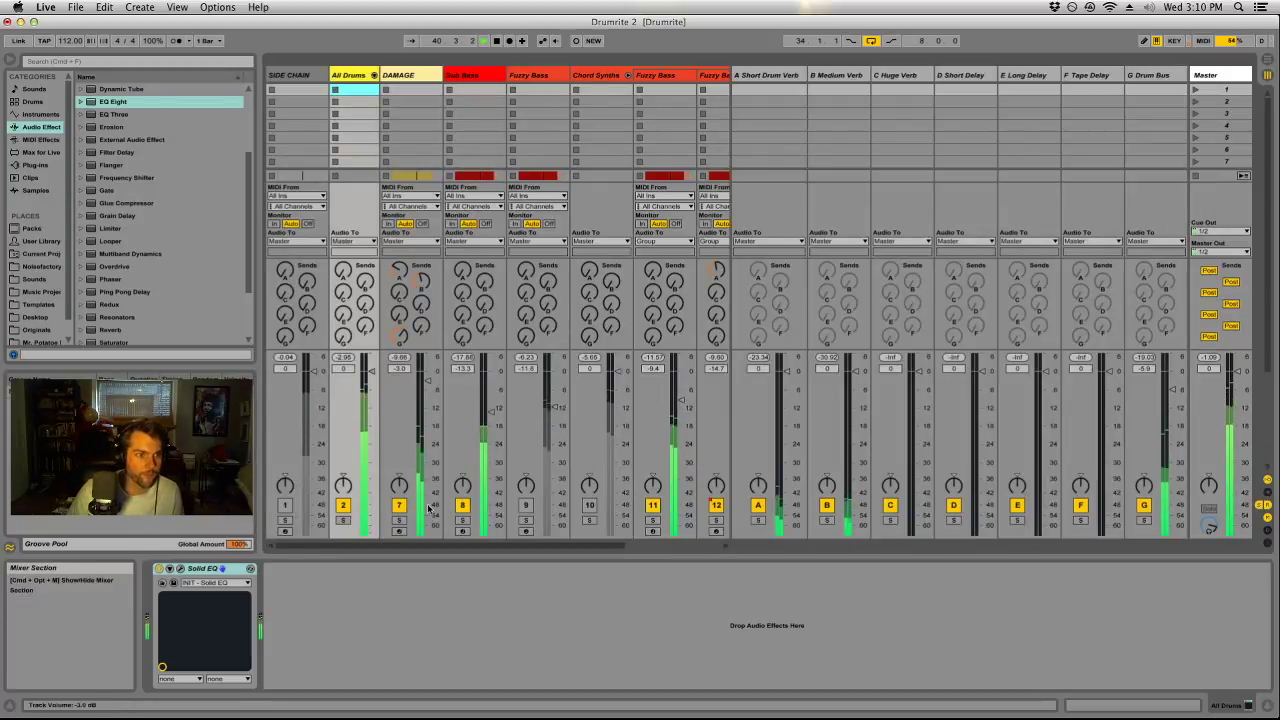
{"action": "left_click", "coordinate": [374, 75]}
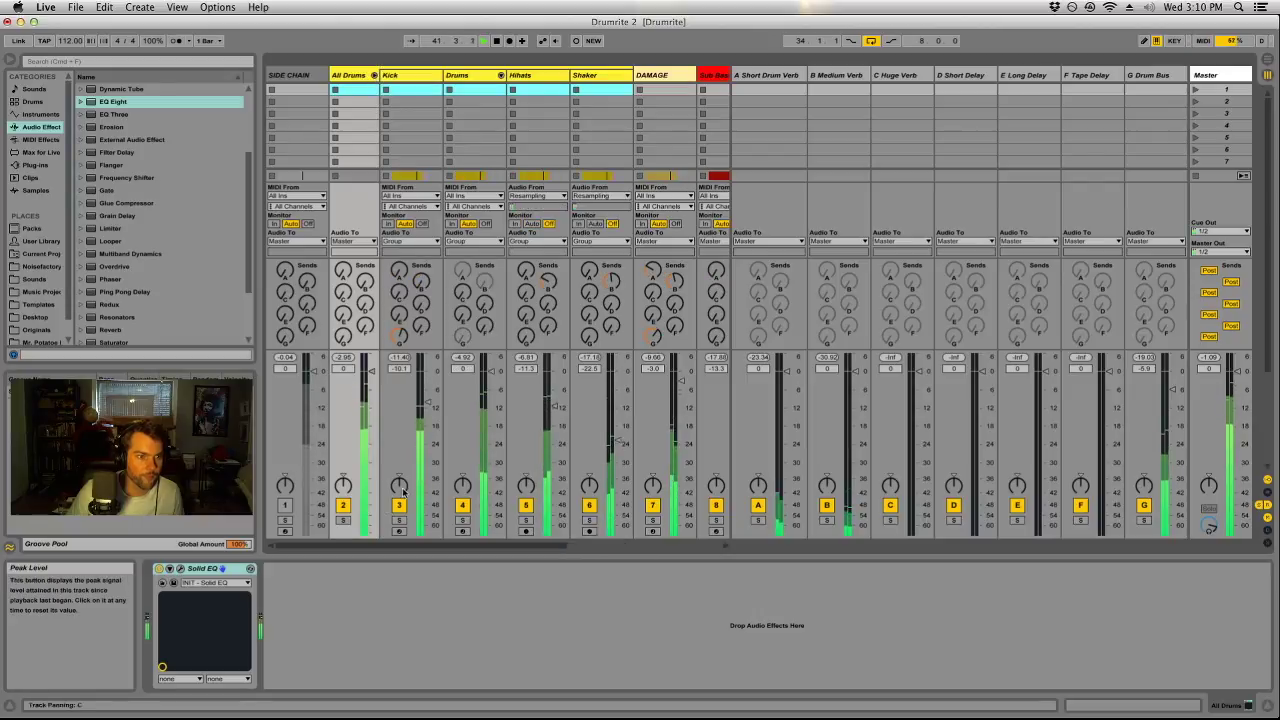
{"action": "left_click", "coordinate": [399, 521]}
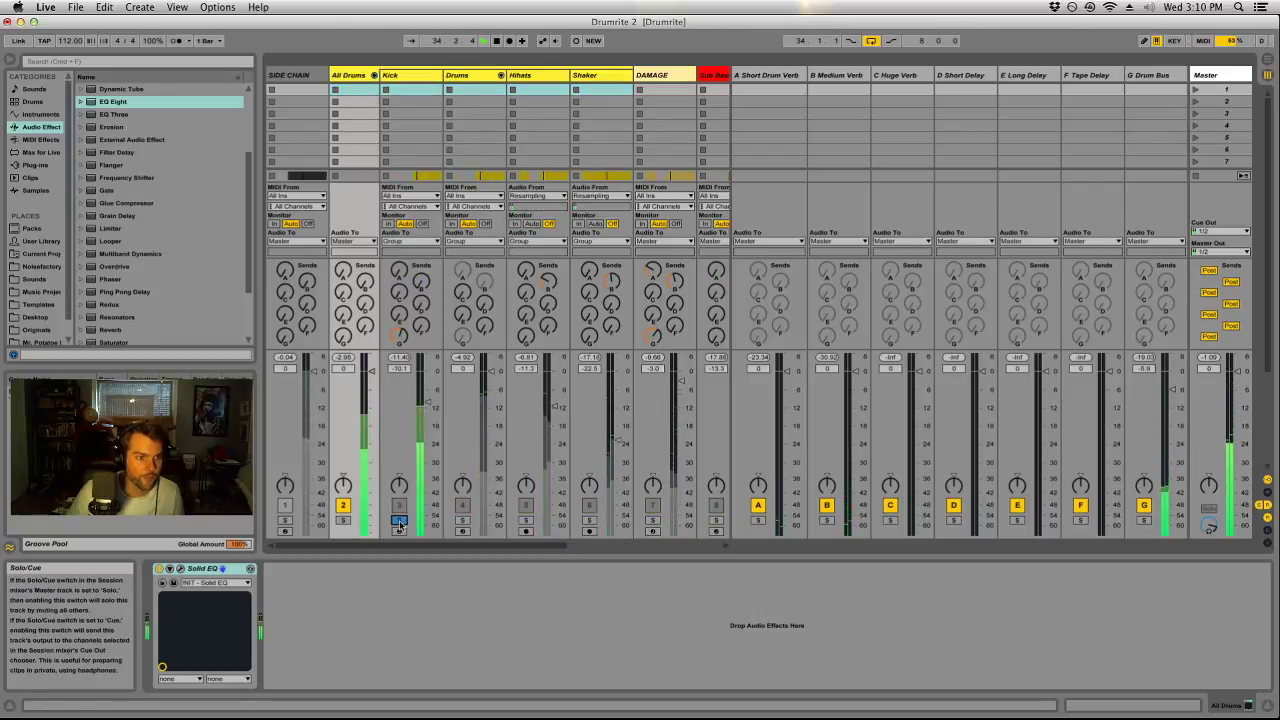
{"action": "left_click_drag", "start_coordinate": [380, 75], "coordinate": [391, 76]}
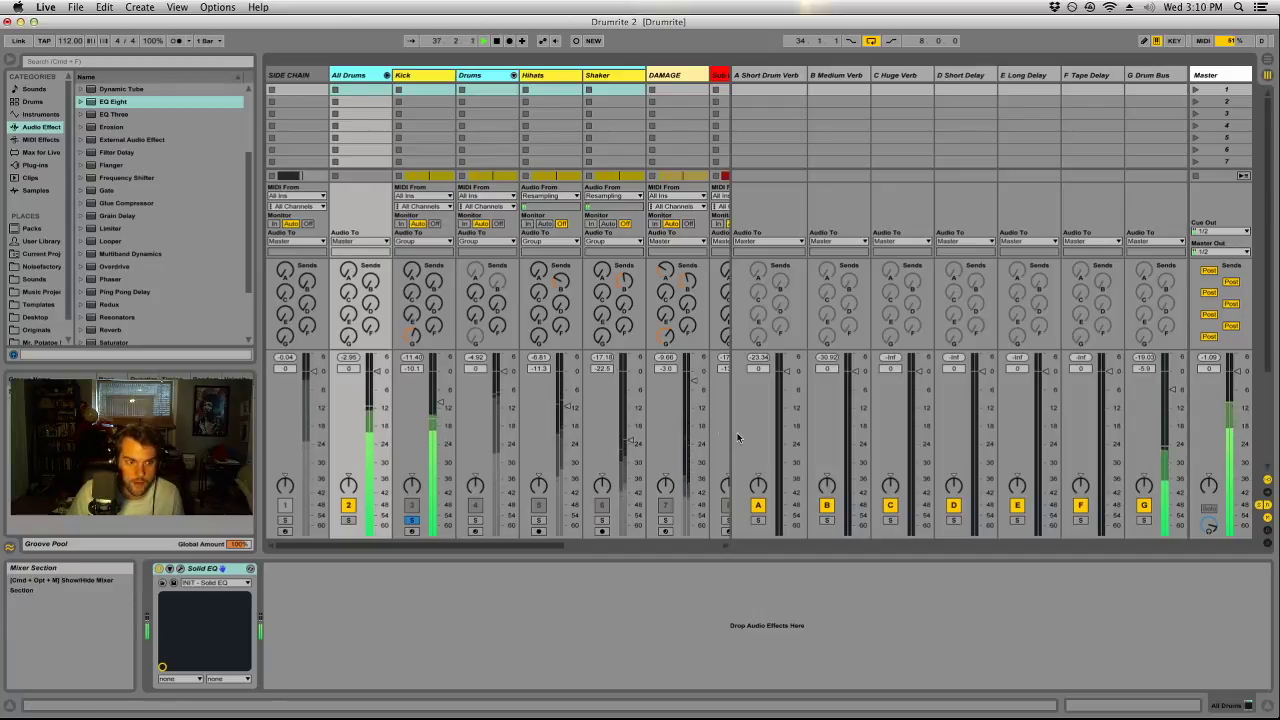
{"action": "left_click", "coordinate": [513, 75]}
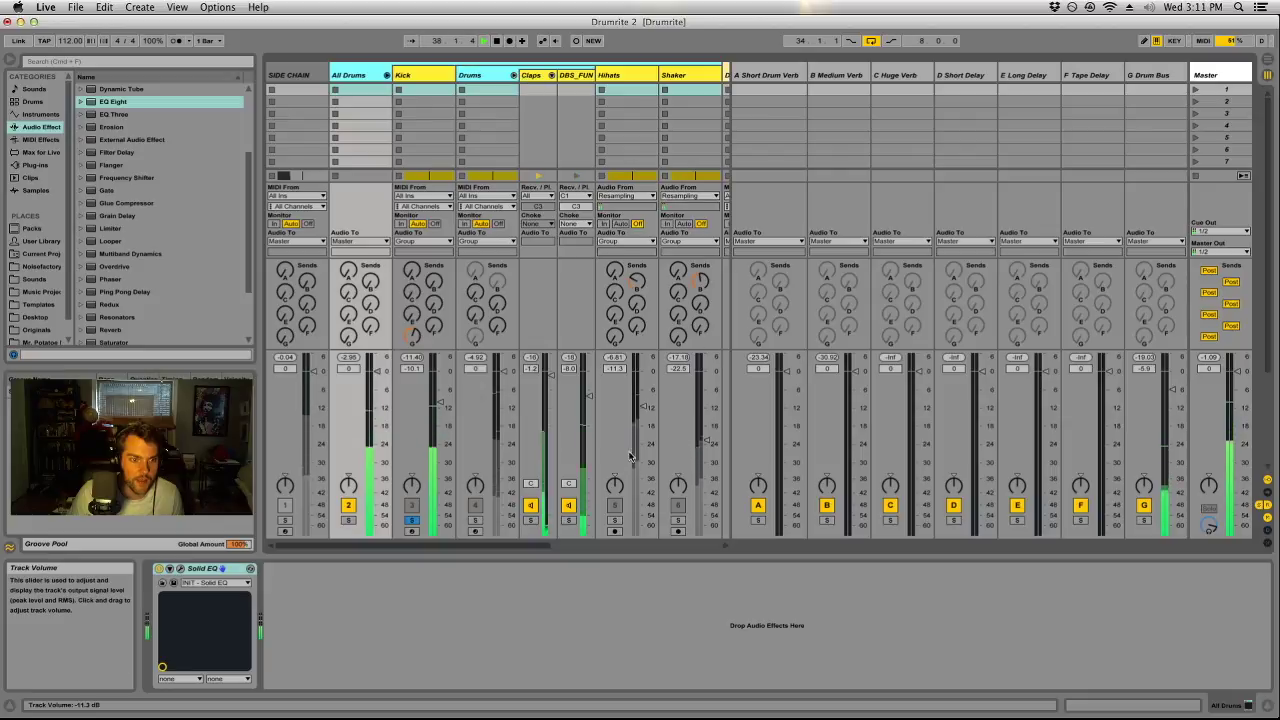
{"action": "left_click", "coordinate": [574, 519]}
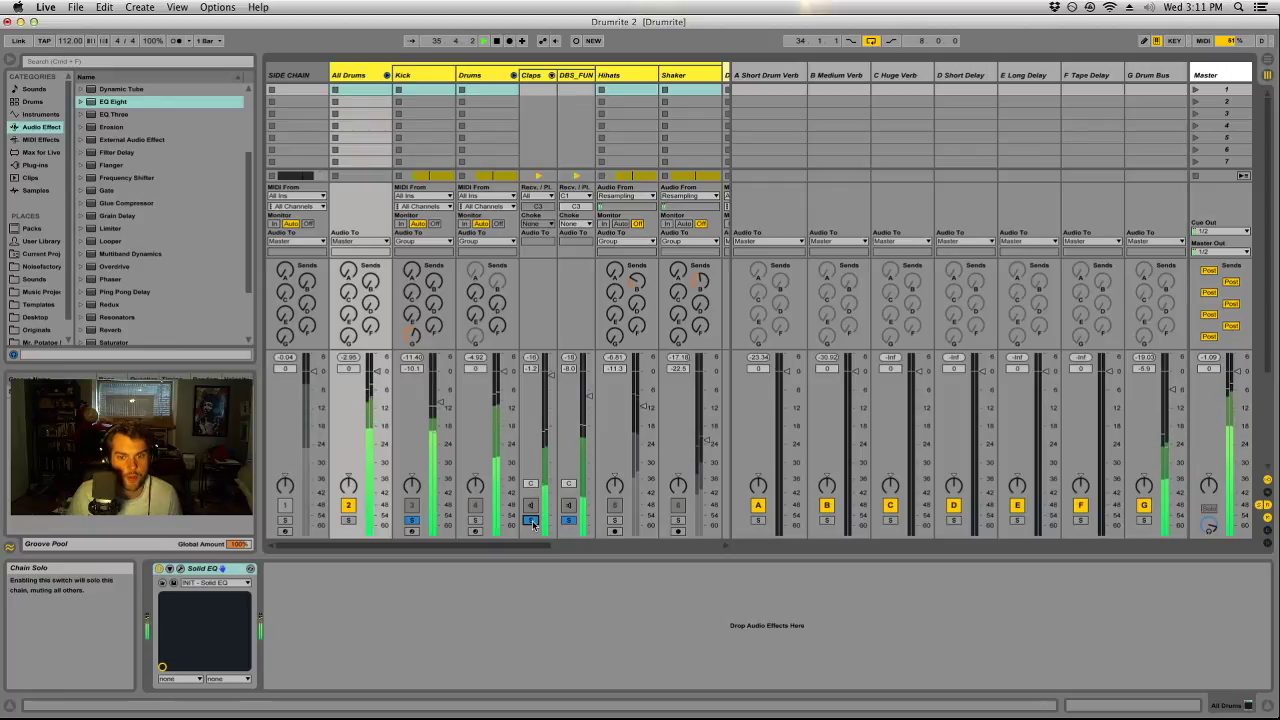
Solo the Hihats and boost band 7 of its EQ Eight by about 2.1 dB at 3.41 kHz.
{"action": "scroll", "coordinate": [564, 550], "scroll_direction": "right", "scroll_amount": 3}
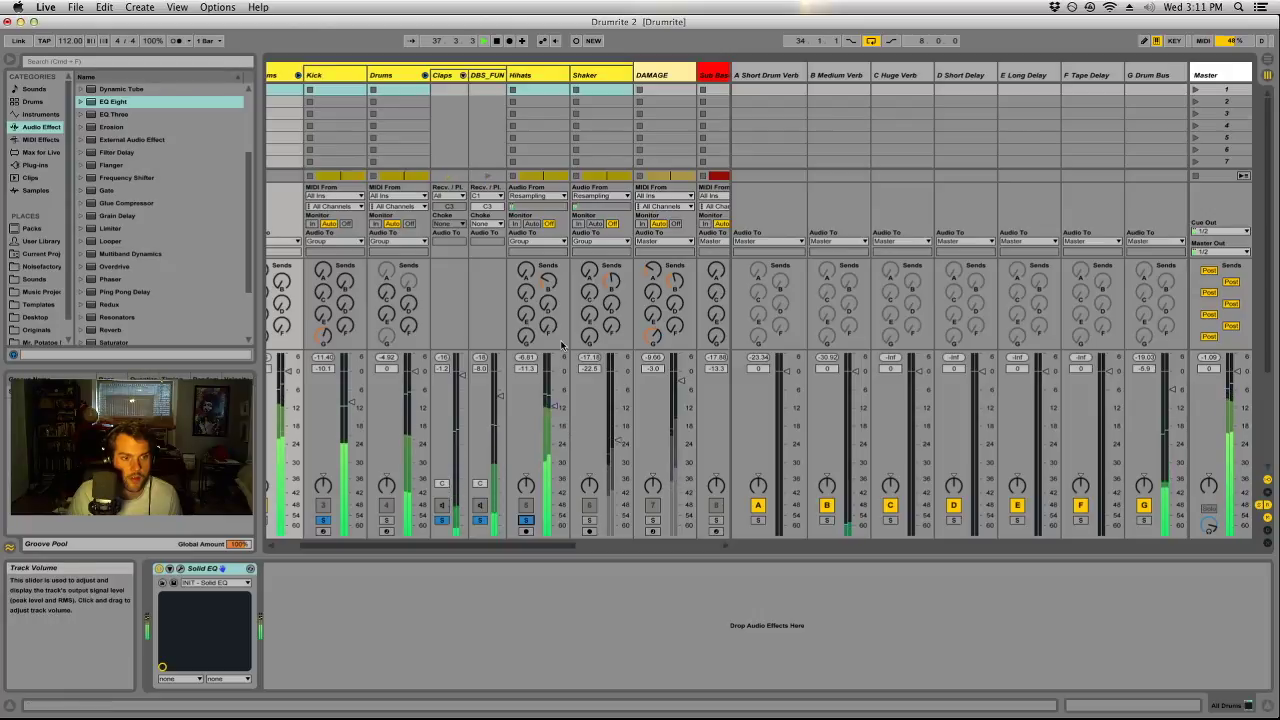
{"action": "left_click", "coordinate": [546, 257]}
{"action": "left_click_drag", "start_coordinate": [326, 619], "coordinate": [347, 601]}
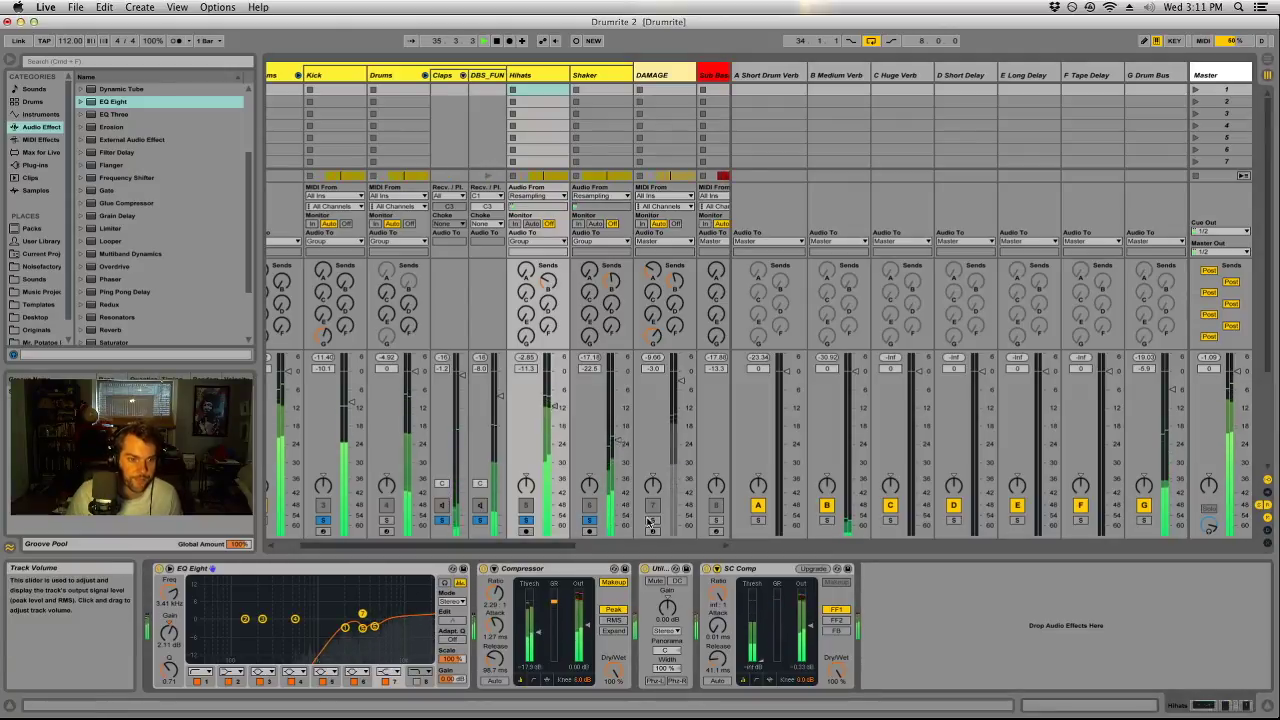
Add DAMAGE, Sub Bass, Fuzzy Bass tracks 9 and 11 and the Chord Synths group to the soloed tracks.
{"action": "scroll", "coordinate": [490, 508], "scroll_direction": "right", "scroll_amount": 5}
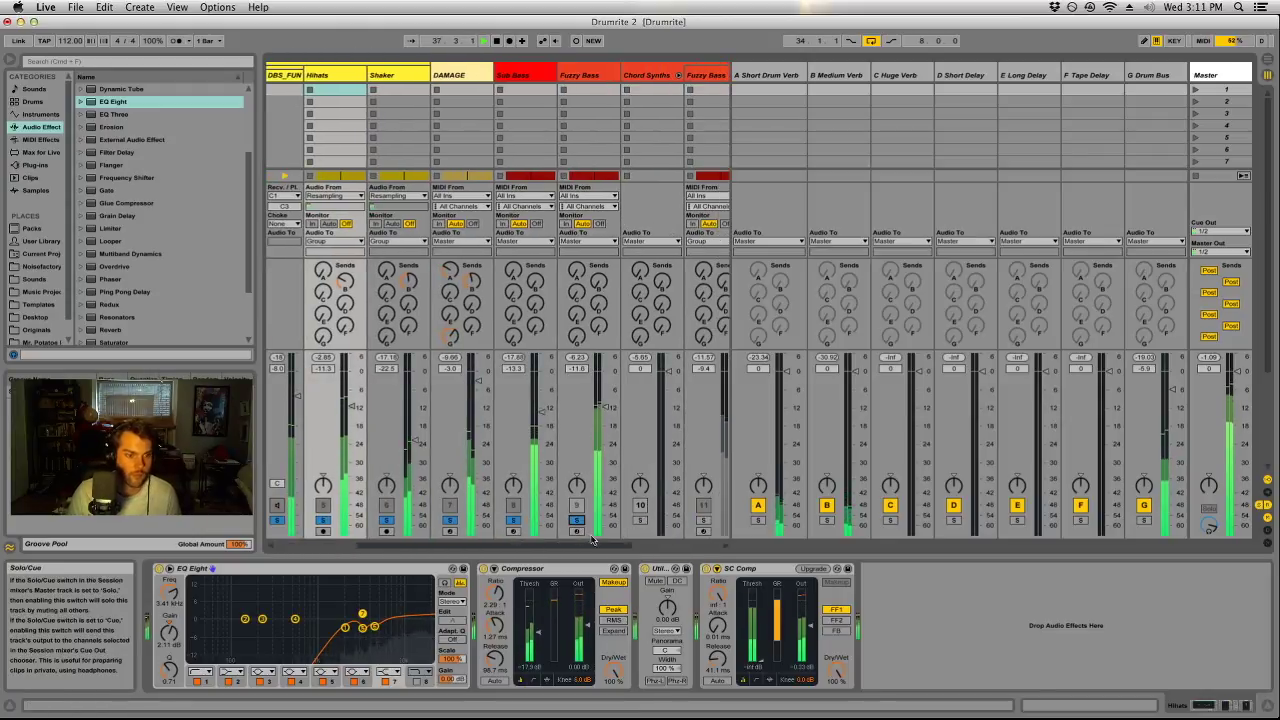
{"action": "scroll", "coordinate": [588, 520], "scroll_direction": "right", "scroll_amount": 3}
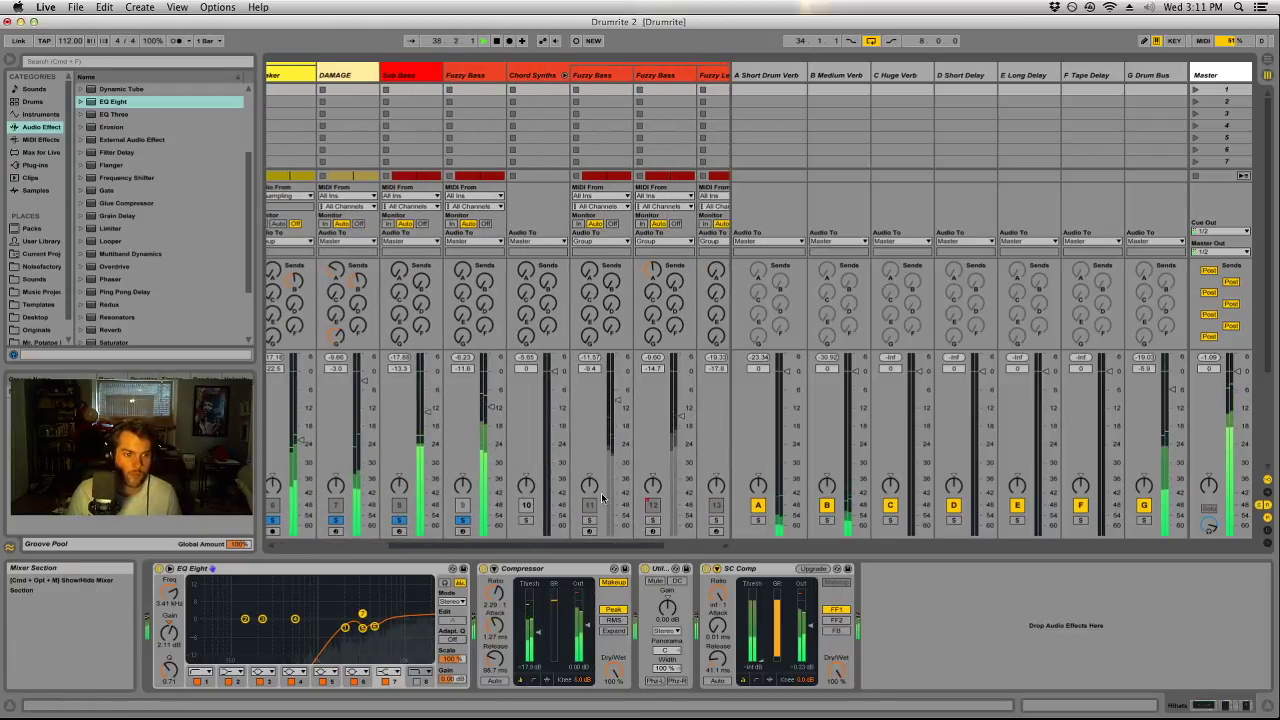
{"action": "left_click", "coordinate": [589, 520]}
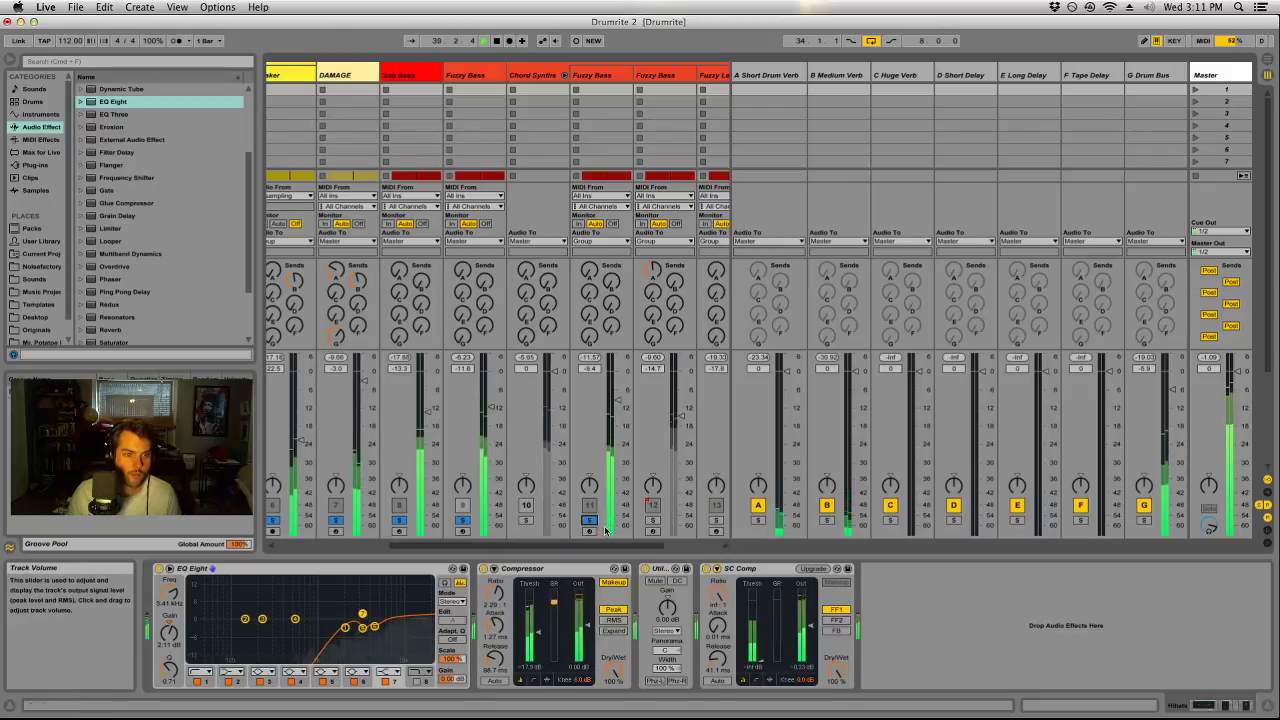
{"action": "left_click", "coordinate": [526, 520]}
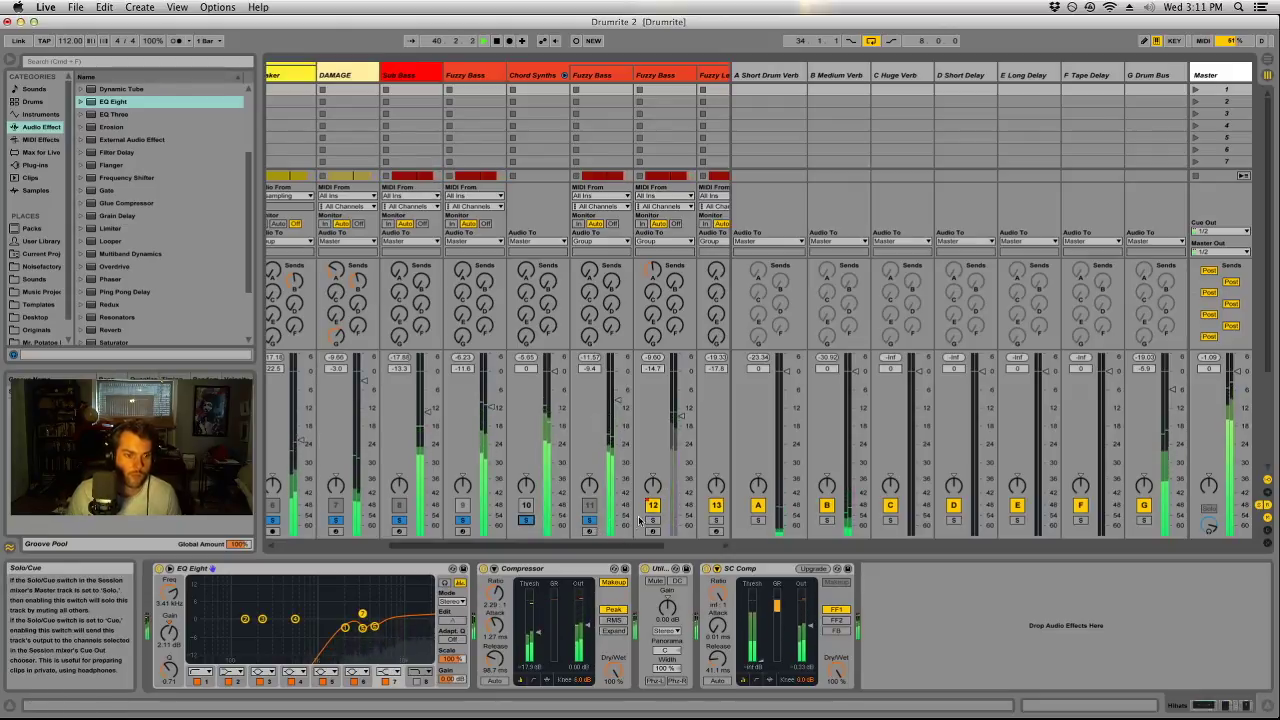
Unmute Fuzzy Bass track 12 and lower its volume to -16.6 dB.
{"action": "scroll", "coordinate": [590, 524], "scroll_direction": "right", "scroll_amount": 3}
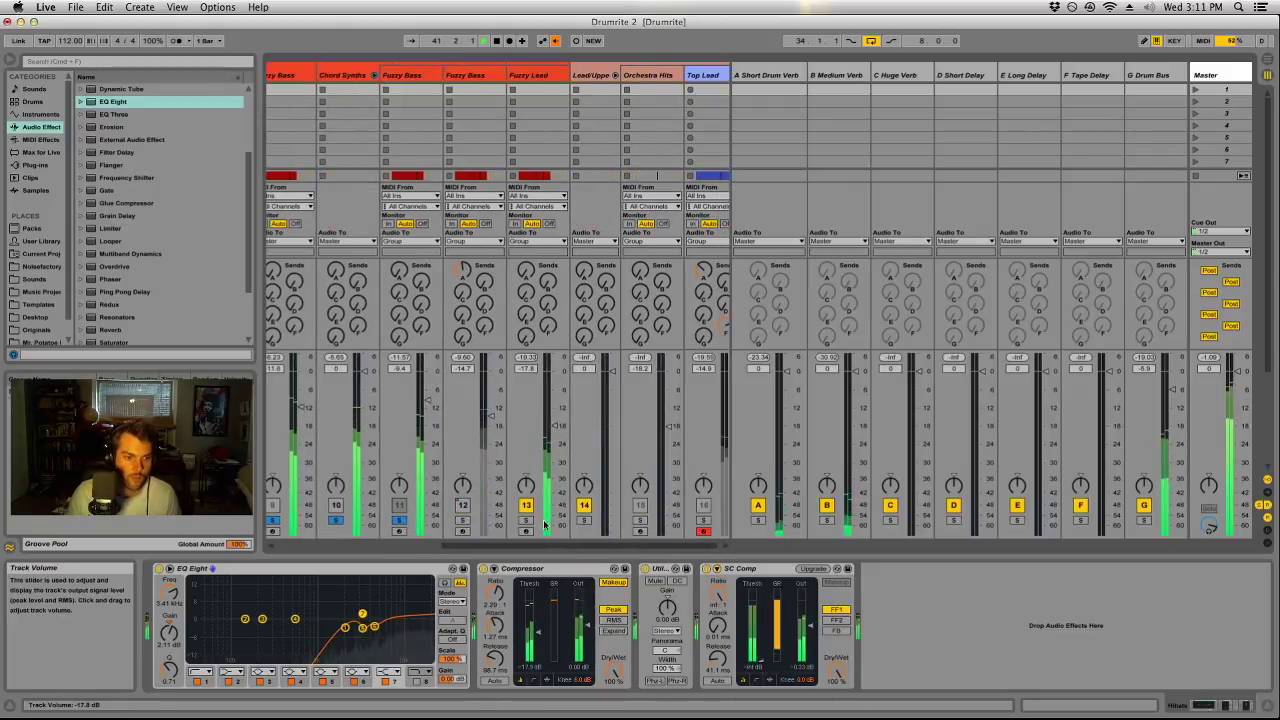
{"action": "left_click", "coordinate": [462, 505]}
{"action": "left_click_drag", "start_coordinate": [490, 416], "coordinate": [490, 417]}
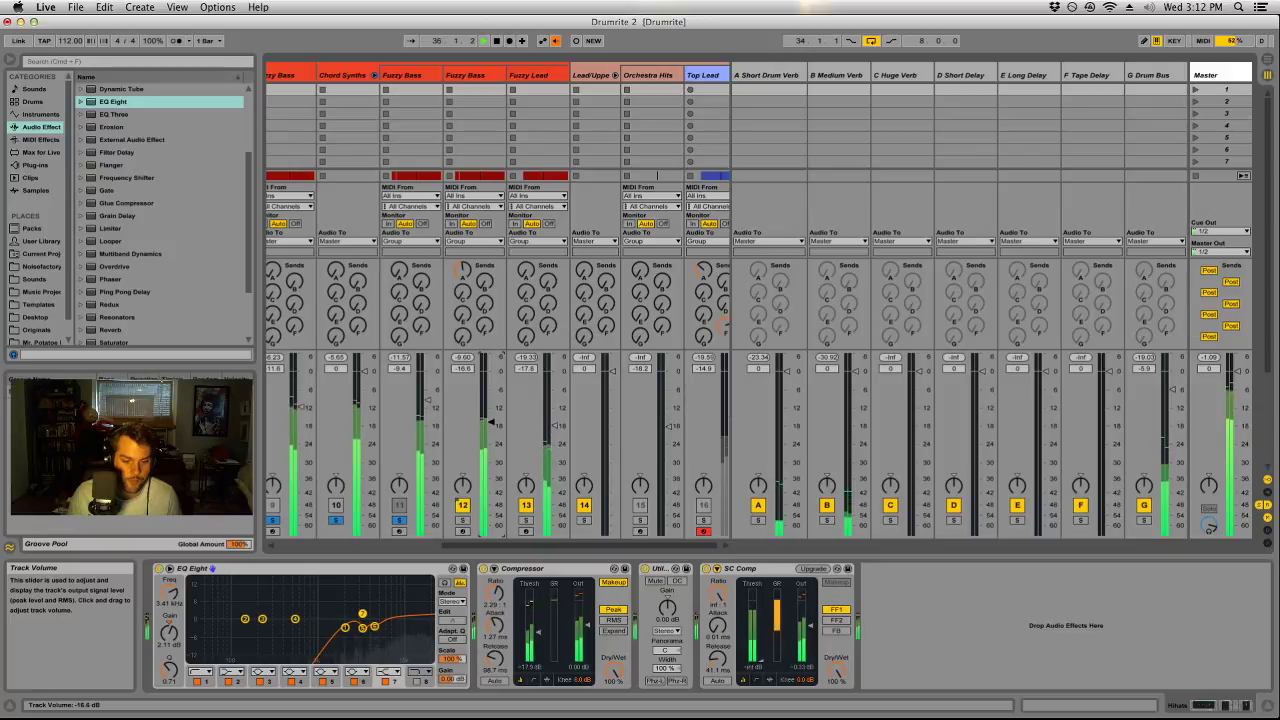
Stop playback and, in the Arrangement, duplicate the Kick clip of bars 34–42 into bars 42–50.
{"action": "key", "text": "Tab"}
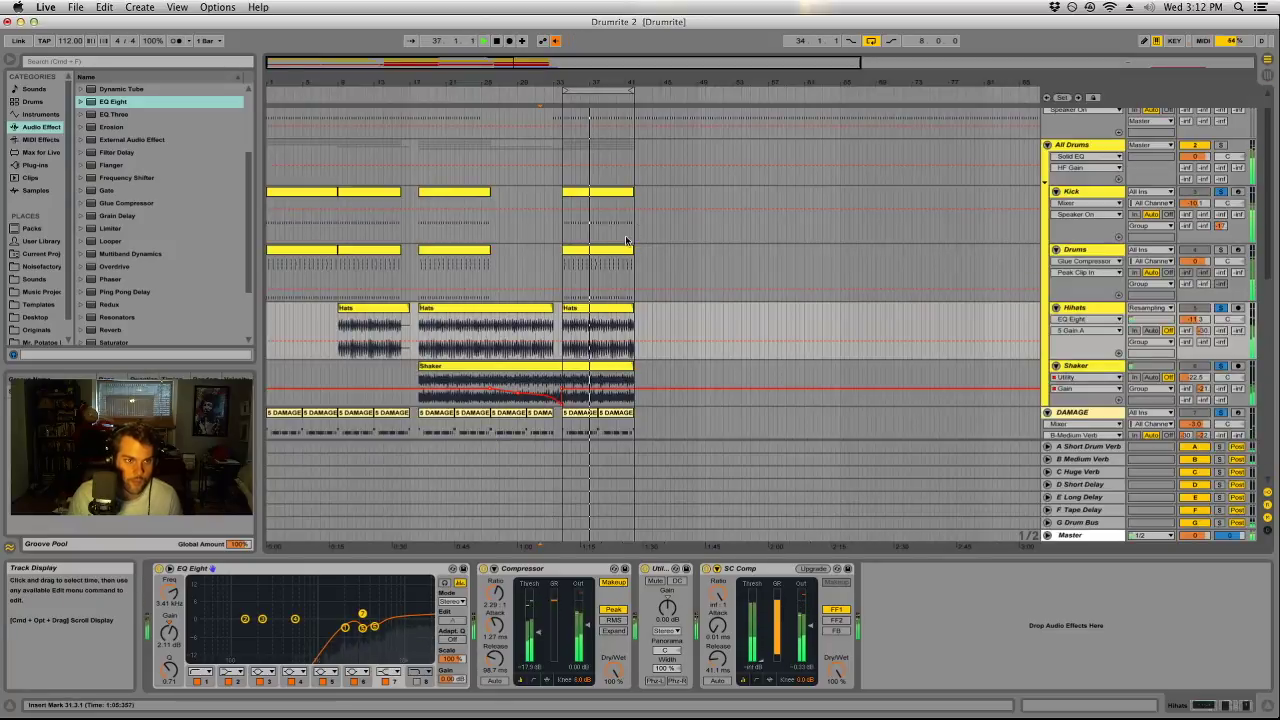
{"action": "left_click", "coordinate": [557, 42]}
{"action": "left_click", "coordinate": [711, 150]}
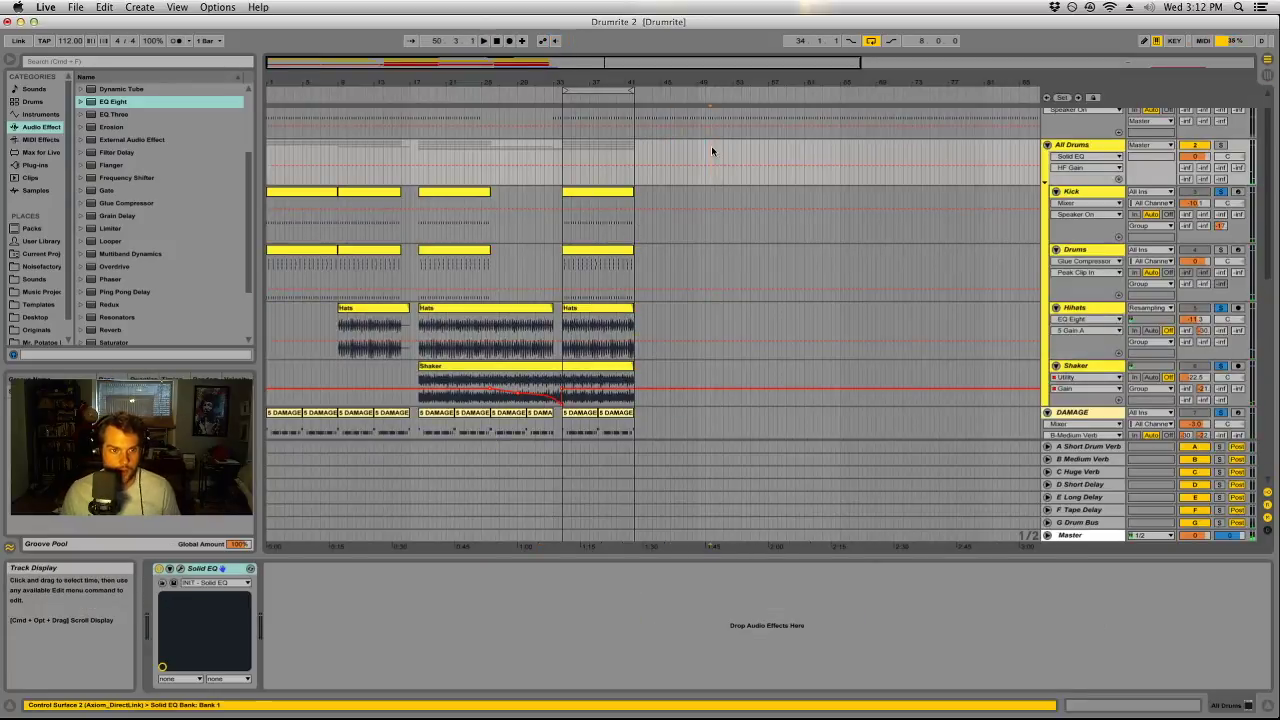
{"action": "scroll", "coordinate": [632, 208], "scroll_direction": "up", "scroll_amount": 1}
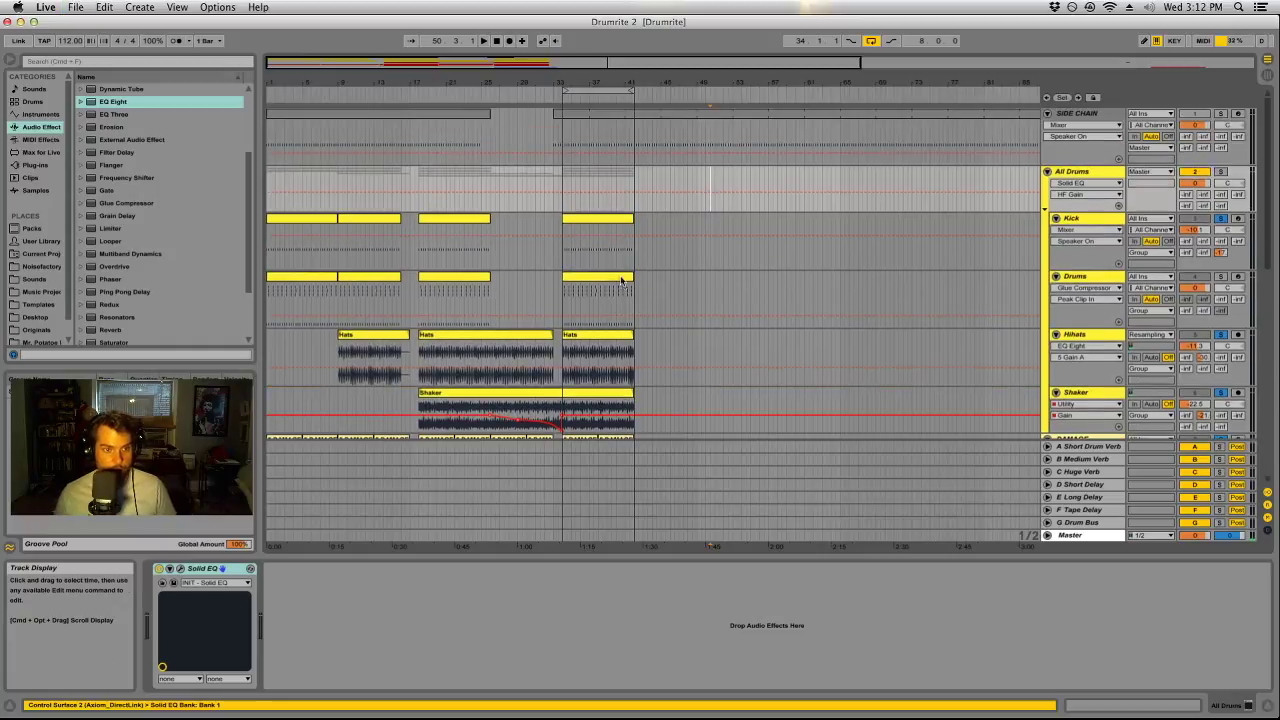
{"action": "left_click", "coordinate": [622, 228]}
{"action": "key", "text": "super+d"}
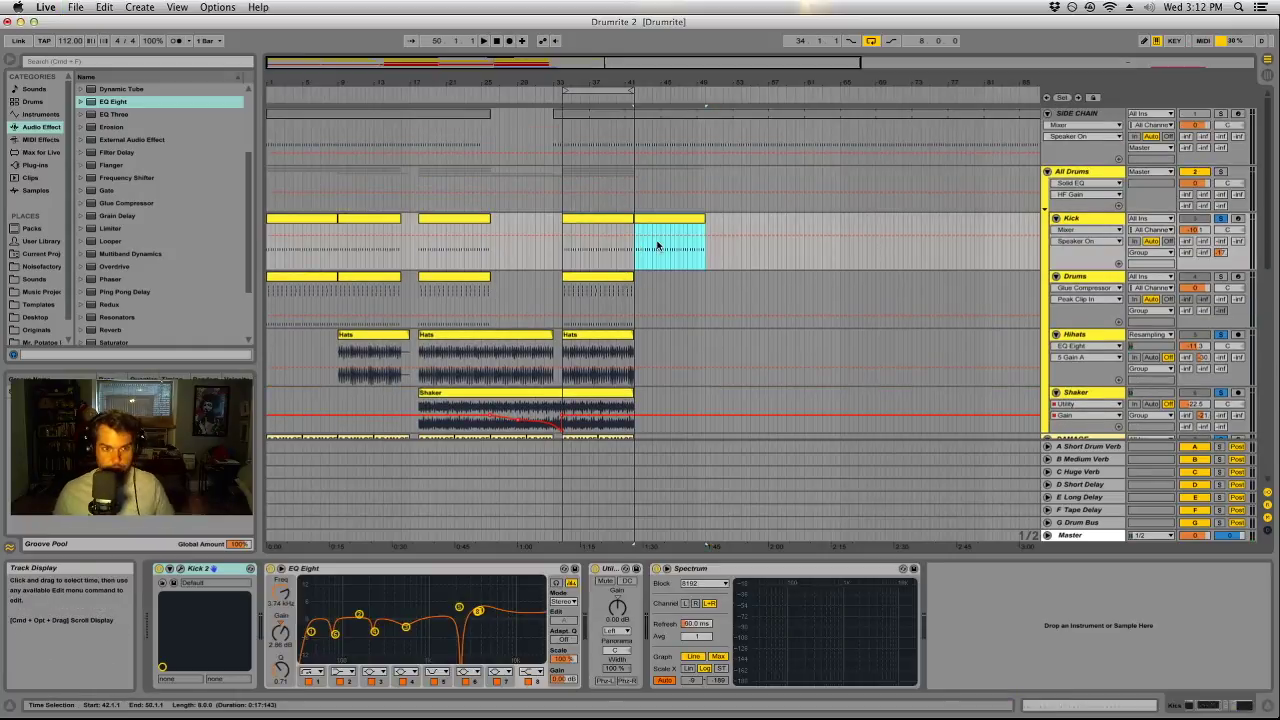
Clear all track solos and arm Fuzzy Bass track 9 for recording.
{"action": "scroll", "coordinate": [649, 281], "scroll_direction": "down", "scroll_amount": 5}
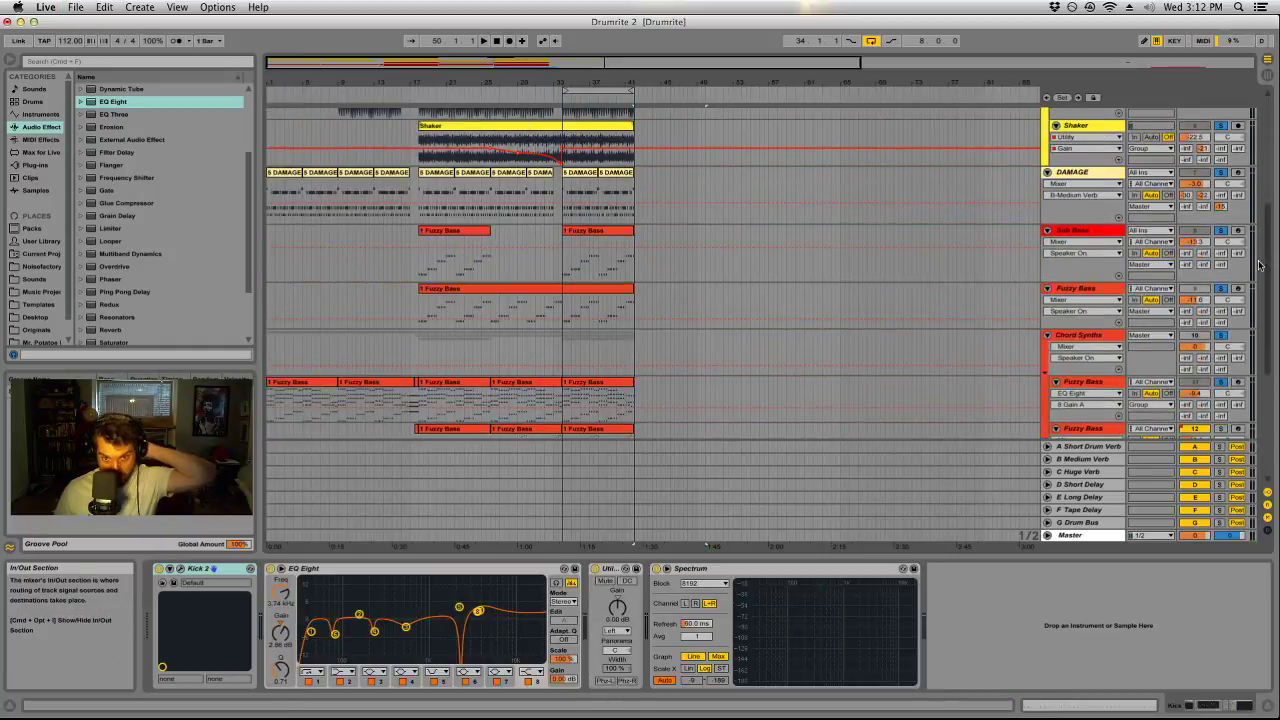
{"action": "left_click", "coordinate": [1219, 320]}
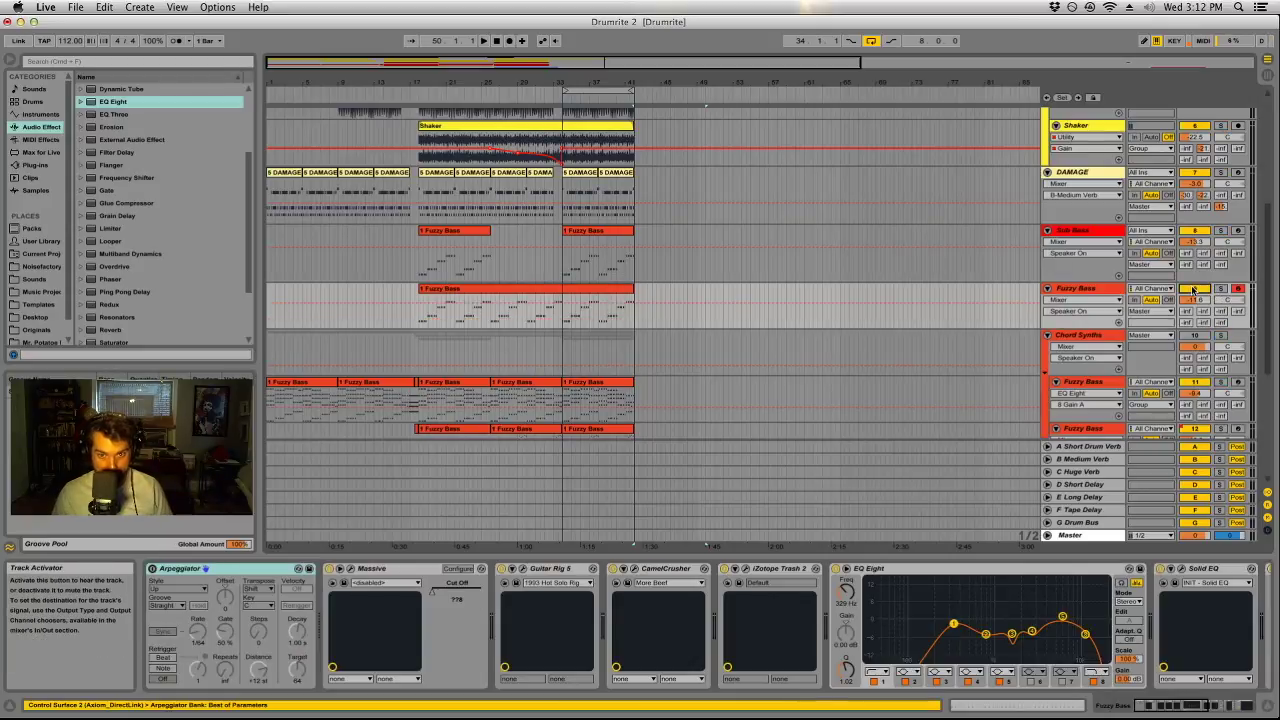
{"action": "scroll", "coordinate": [1219, 327], "scroll_direction": "down", "scroll_amount": 3}
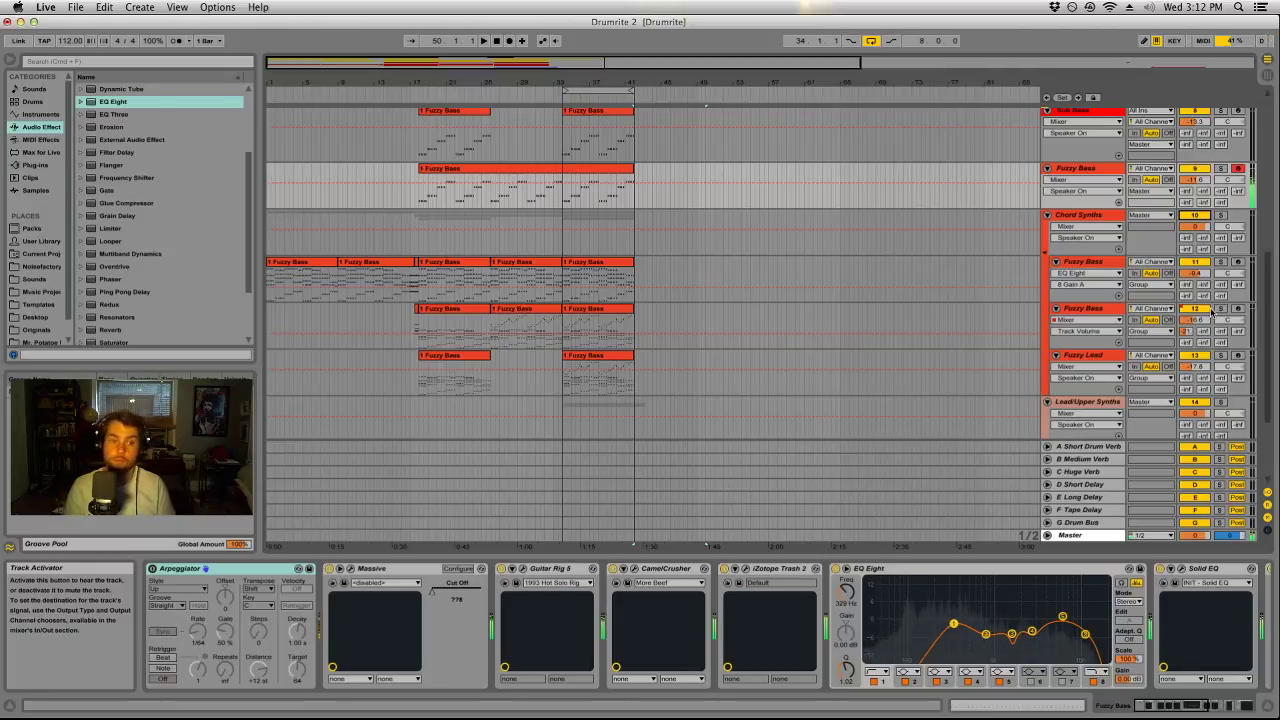
Play the arrangement from bar 42 to rehearse a new part on Fuzzy Bass track 9.
{"action": "left_click", "coordinate": [637, 200]}
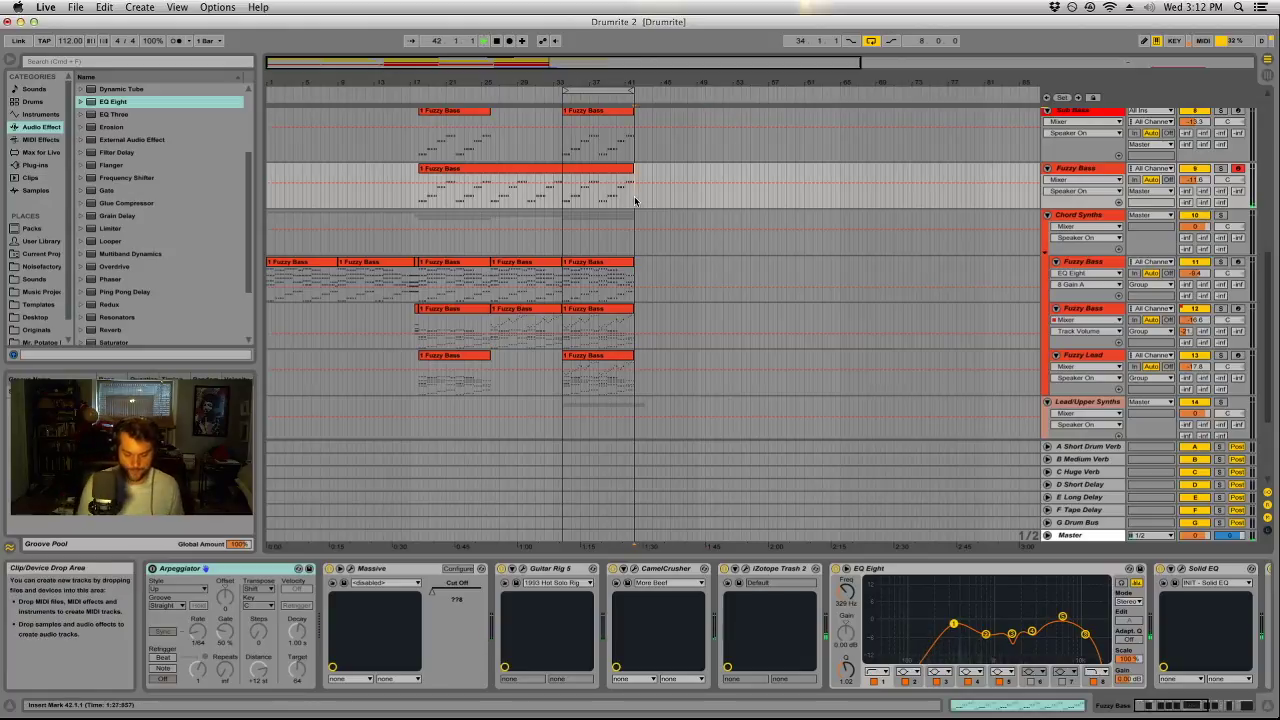
{"action": "key", "text": "space"}
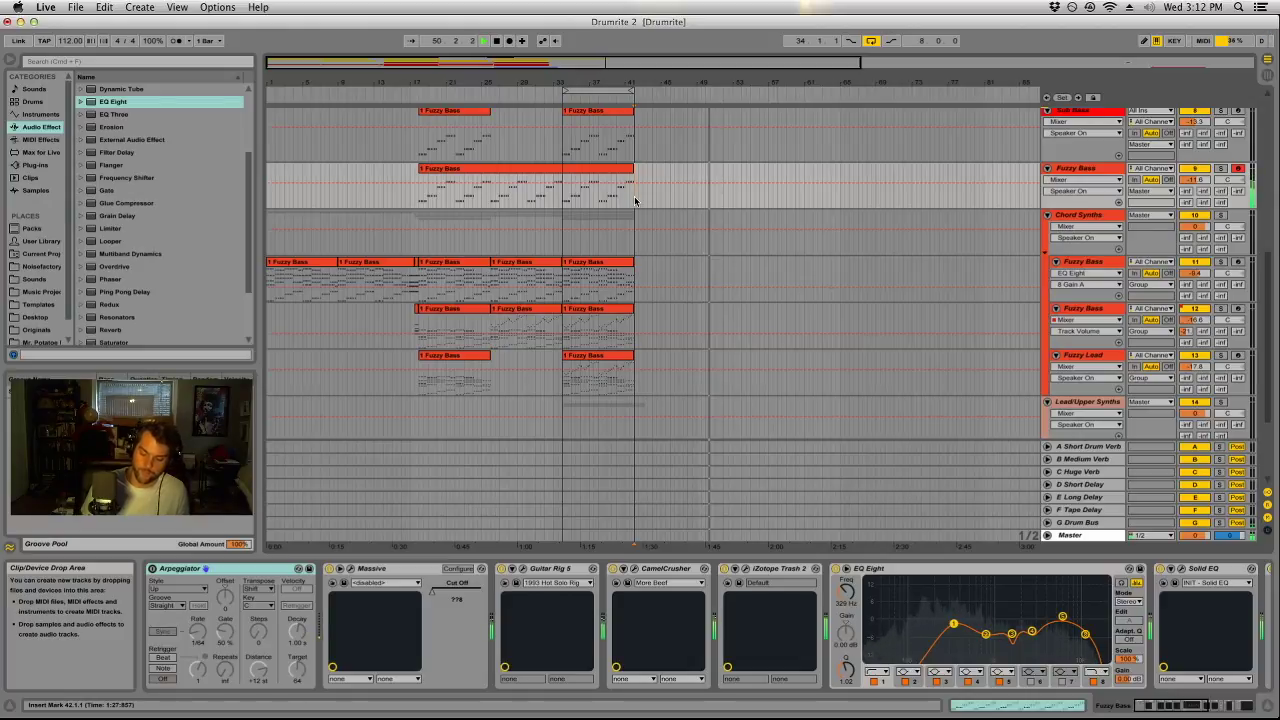
{"action": "key", "text": "space"}
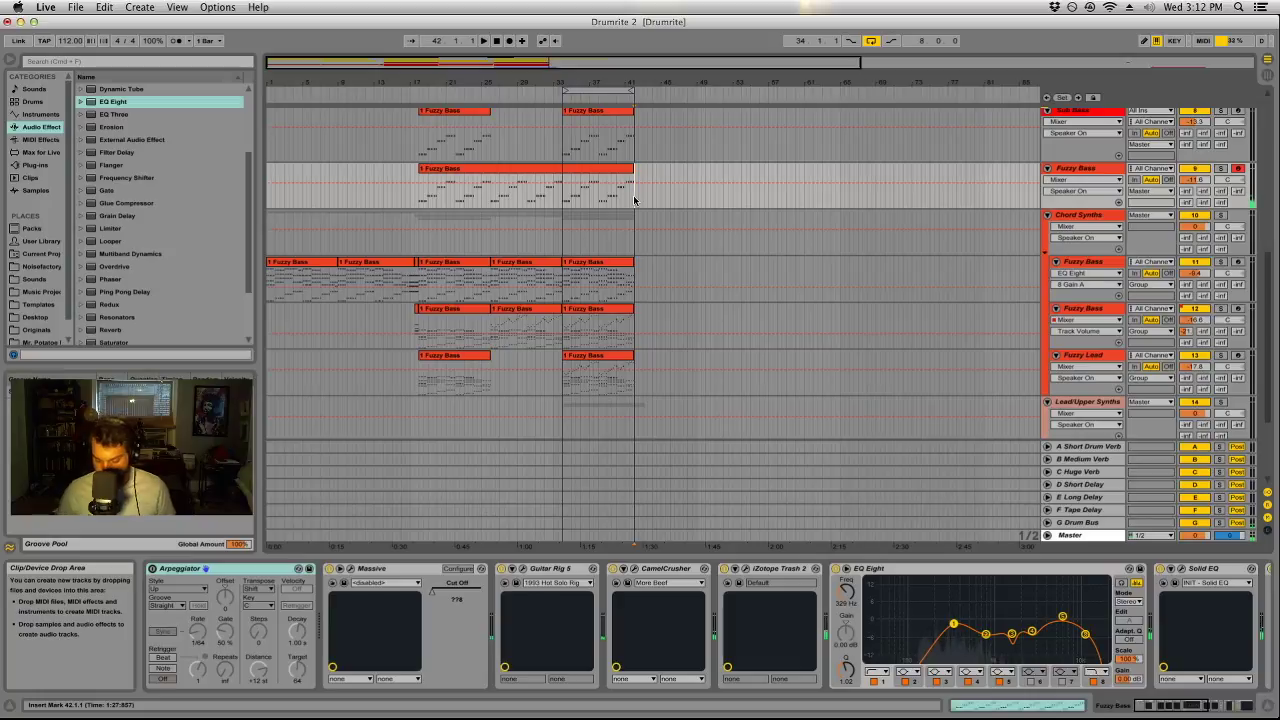
{"action": "key", "text": "space"}
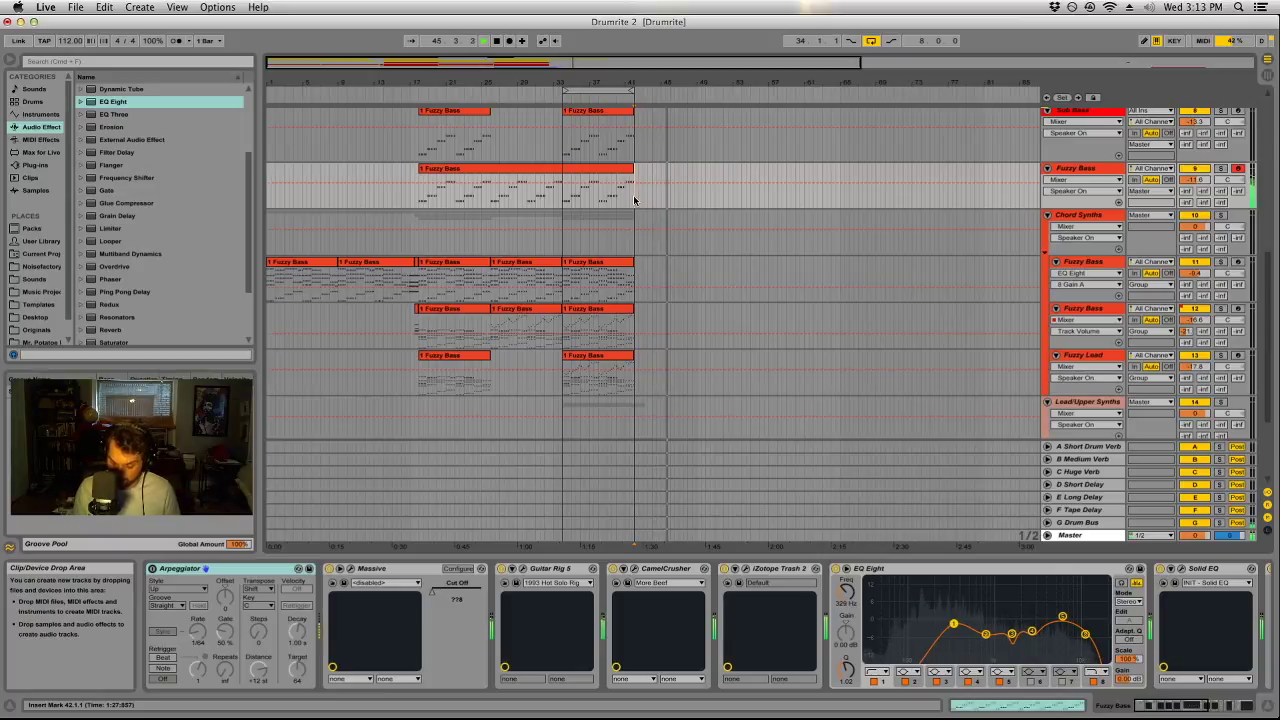
{"action": "key", "text": "space"}
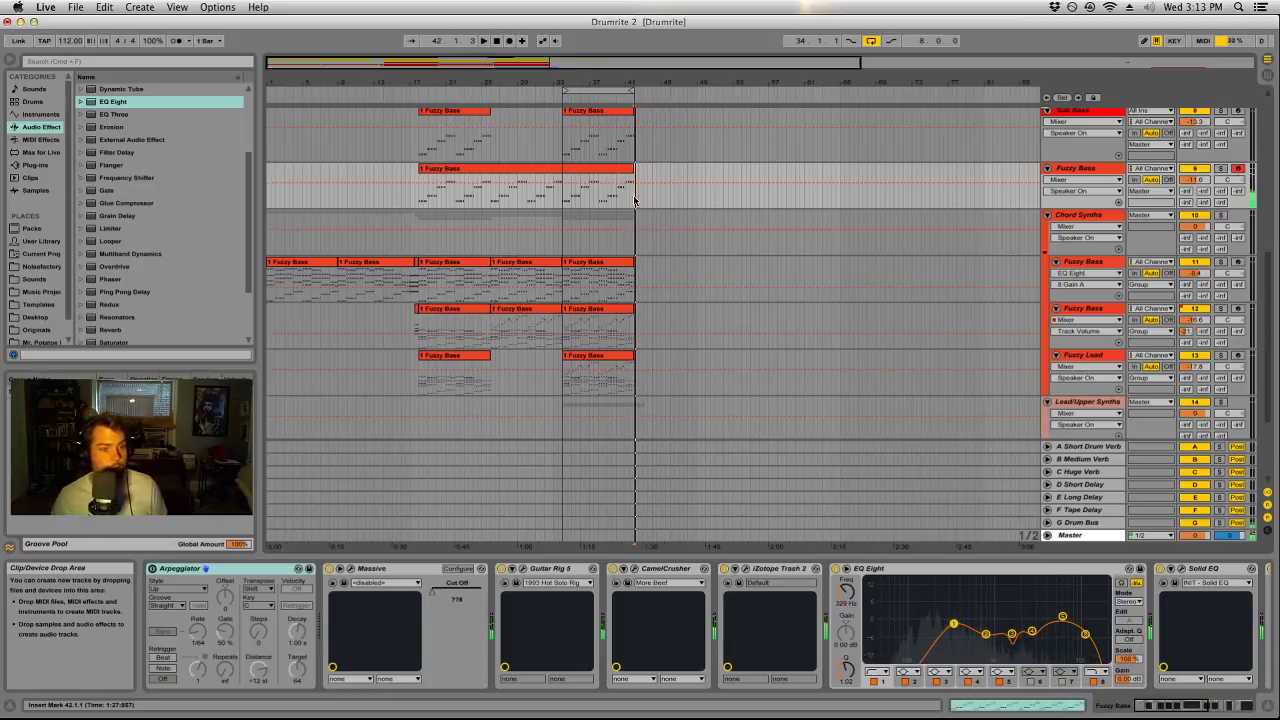
Turn off looping and record a new part on Fuzzy Bass track 9 starting at bar 42.
{"action": "left_click", "coordinate": [598, 270]}
{"action": "left_click", "coordinate": [622, 280]}
{"action": "key", "text": "space"}
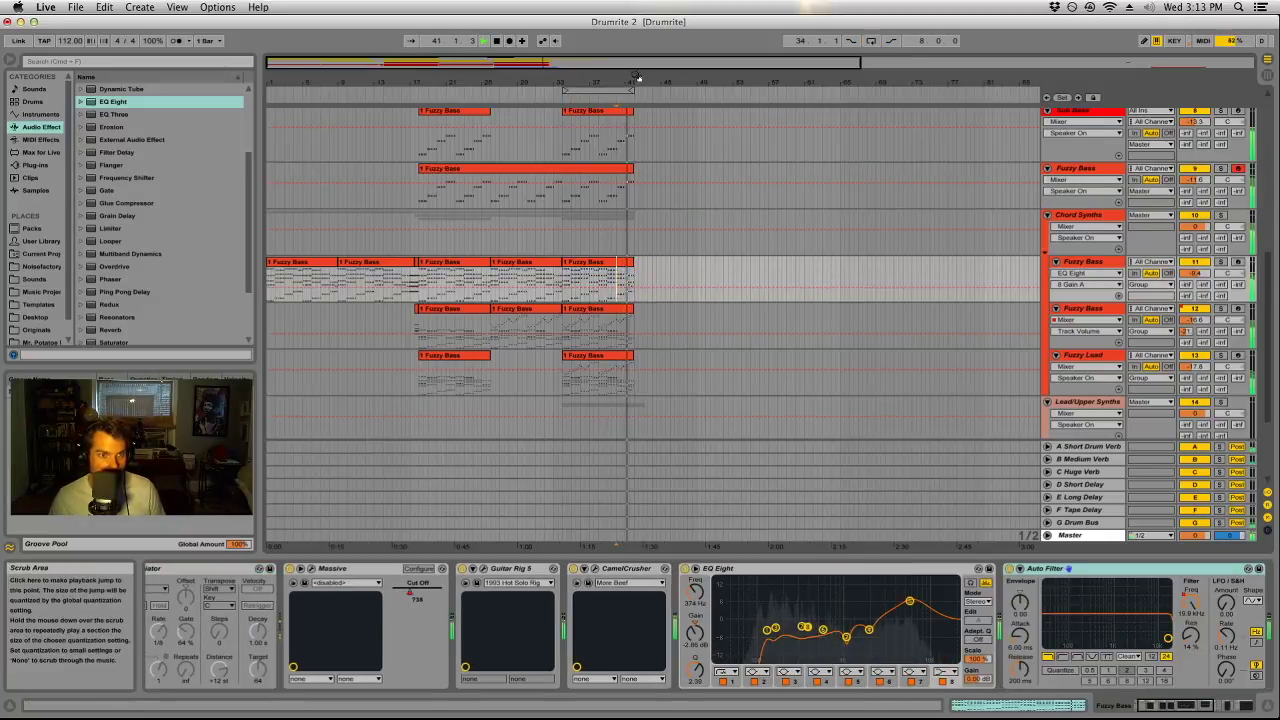
{"action": "left_click_drag", "start_coordinate": [640, 77], "coordinate": [662, 112]}
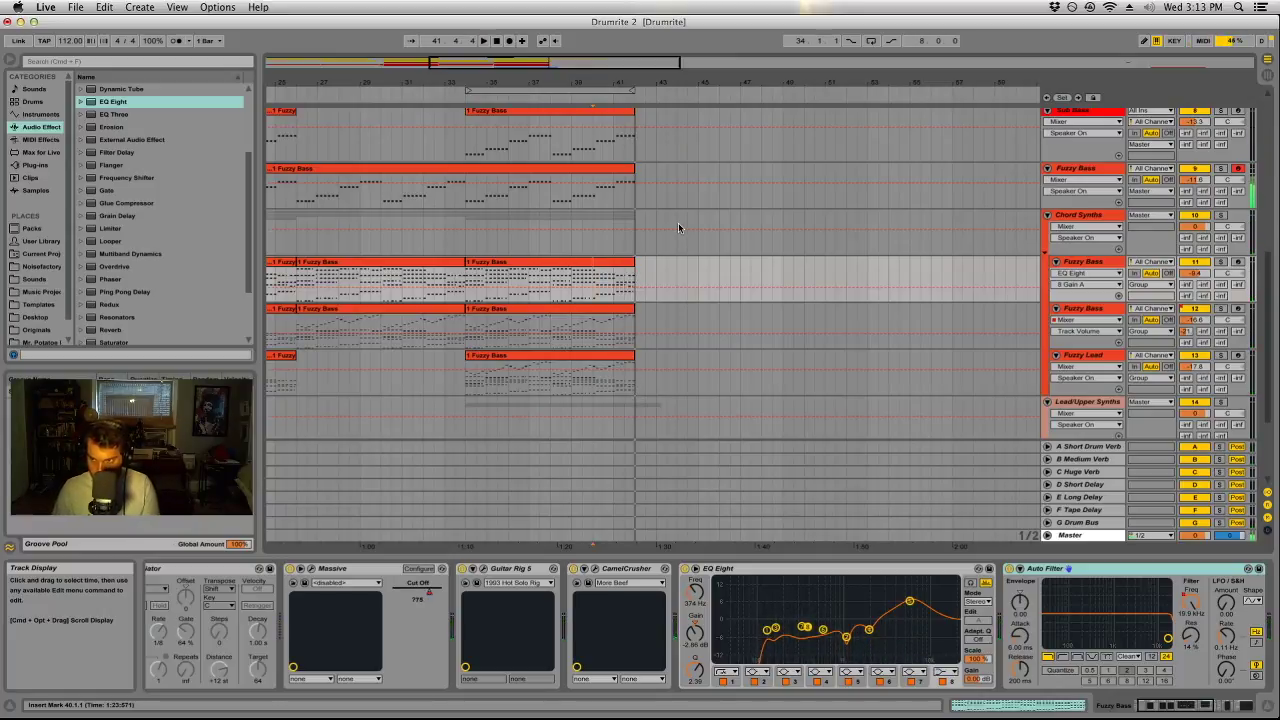
{"action": "left_click", "coordinate": [633, 276]}
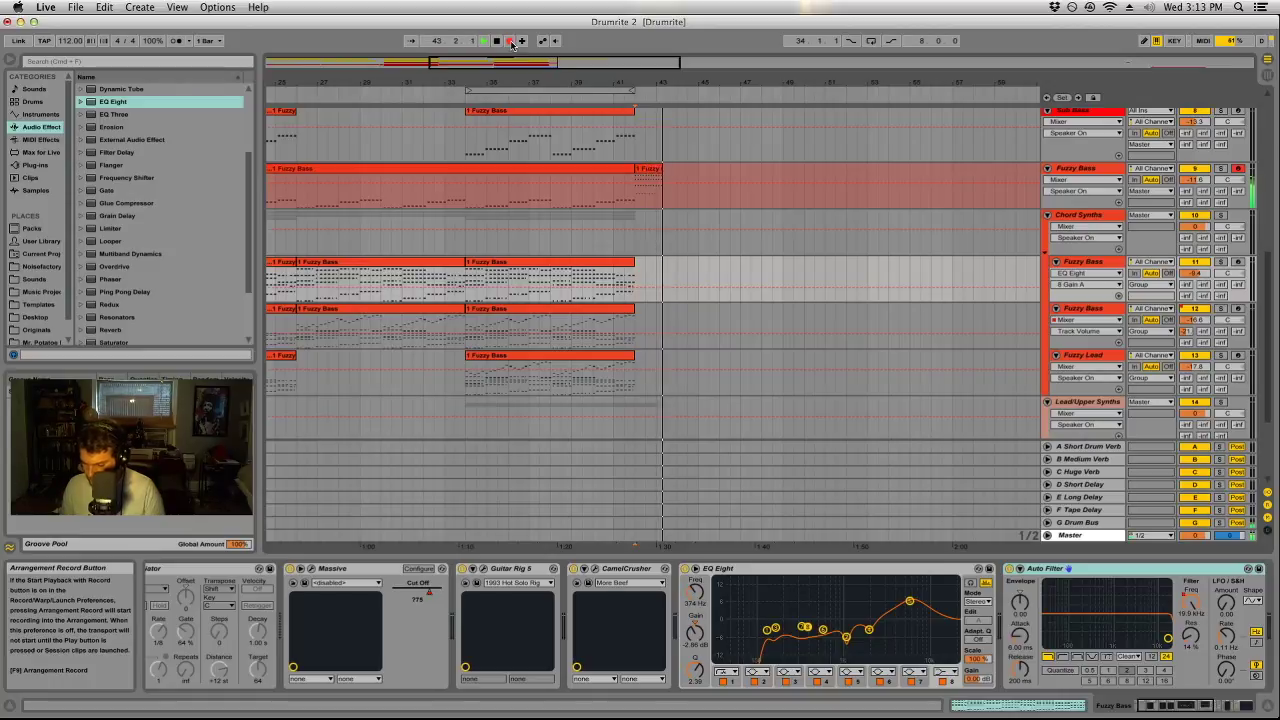
{"action": "key", "text": "space"}
Duplicate the recorded two-bar Fuzzy Bass clip three times, consolidate the copies into one clip over bars 42–50 and play it.
{"action": "left_click", "coordinate": [656, 169]}
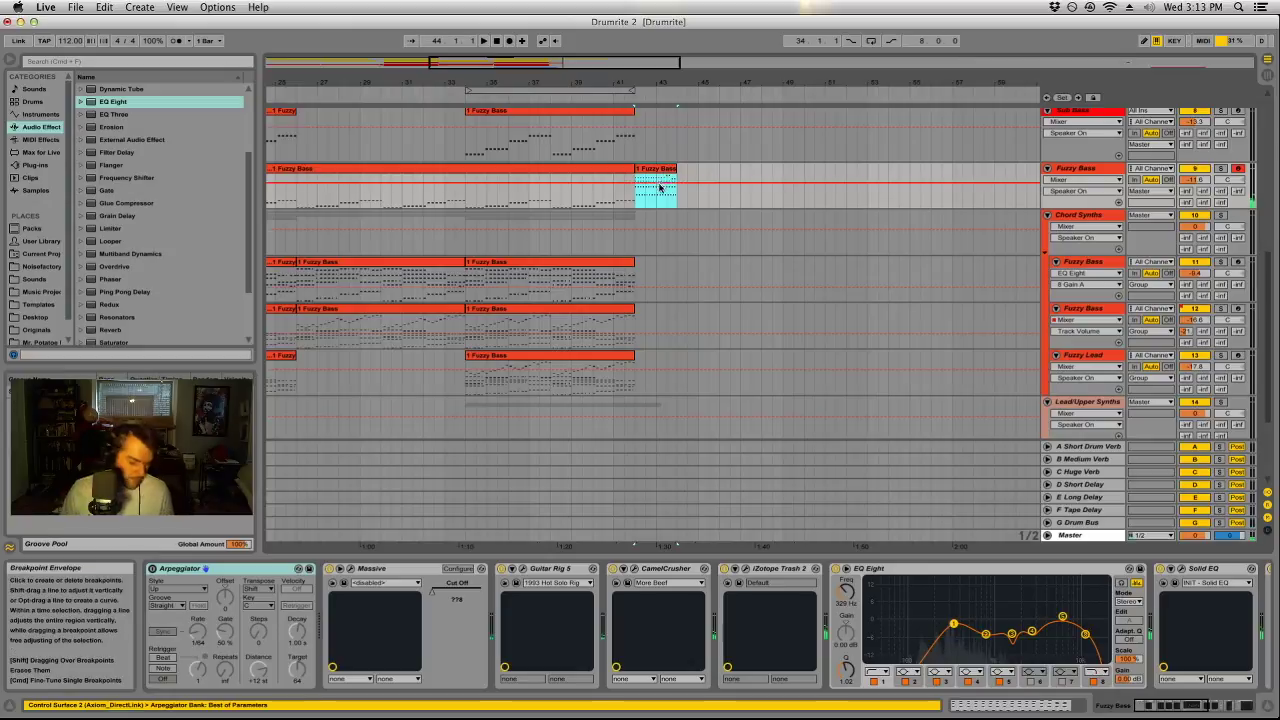
{"action": "key", "text": "super+d"}
{"action": "key", "text": "super+d"}
{"action": "key", "text": "super+d"}
{"action": "left_click", "coordinate": [656, 168], "text": "shift"}
{"action": "key", "text": "super+j"}
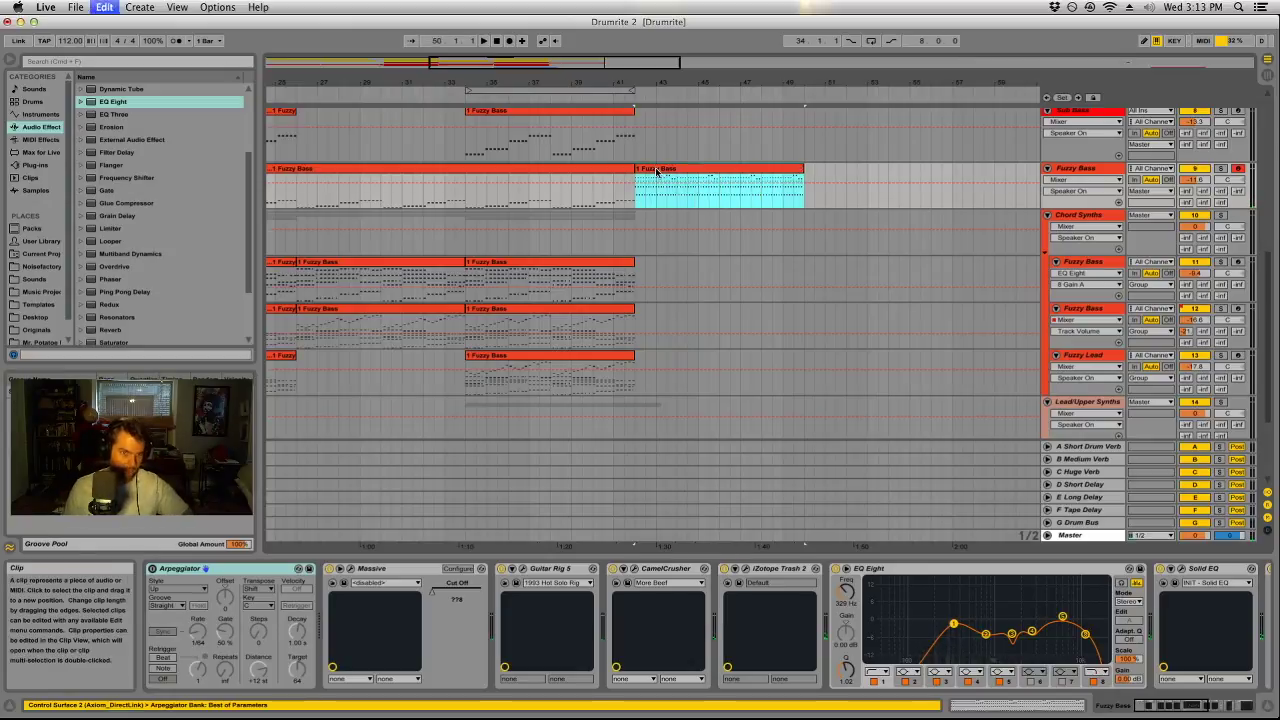
{"action": "key", "text": "space"}
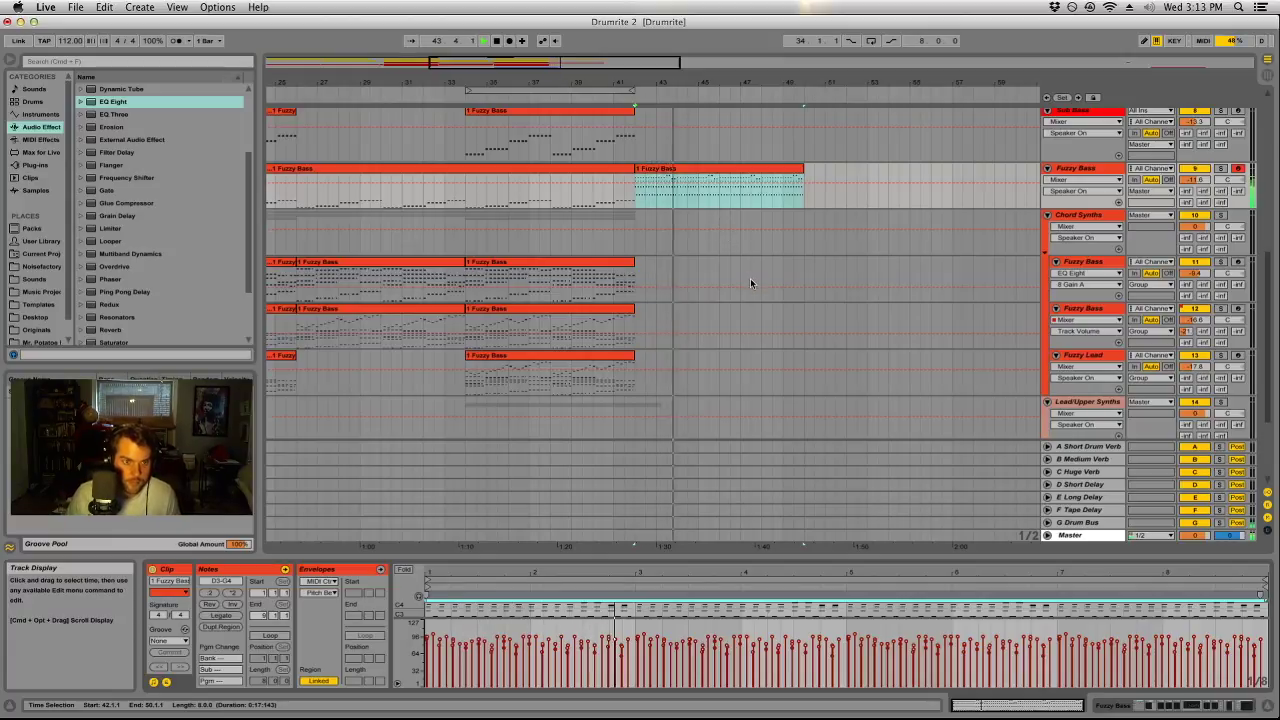
Quantize the consolidated Fuzzy Bass clip's notes to 1/16 and play it back from bar 42.
{"action": "left_click_drag", "start_coordinate": [780, 553], "coordinate": [826, 128]}
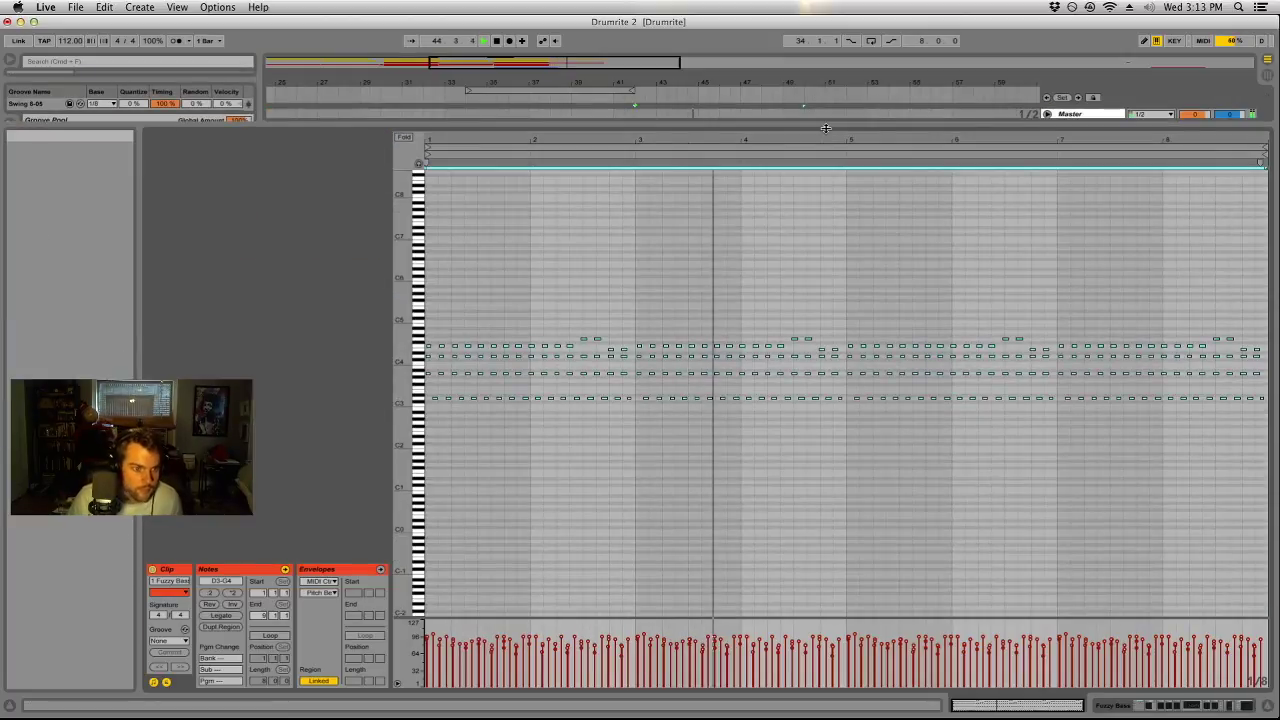
{"action": "right_click", "coordinate": [563, 258]}
{"action": "left_click", "coordinate": [594, 289]}
{"action": "left_click", "coordinate": [677, 331]}
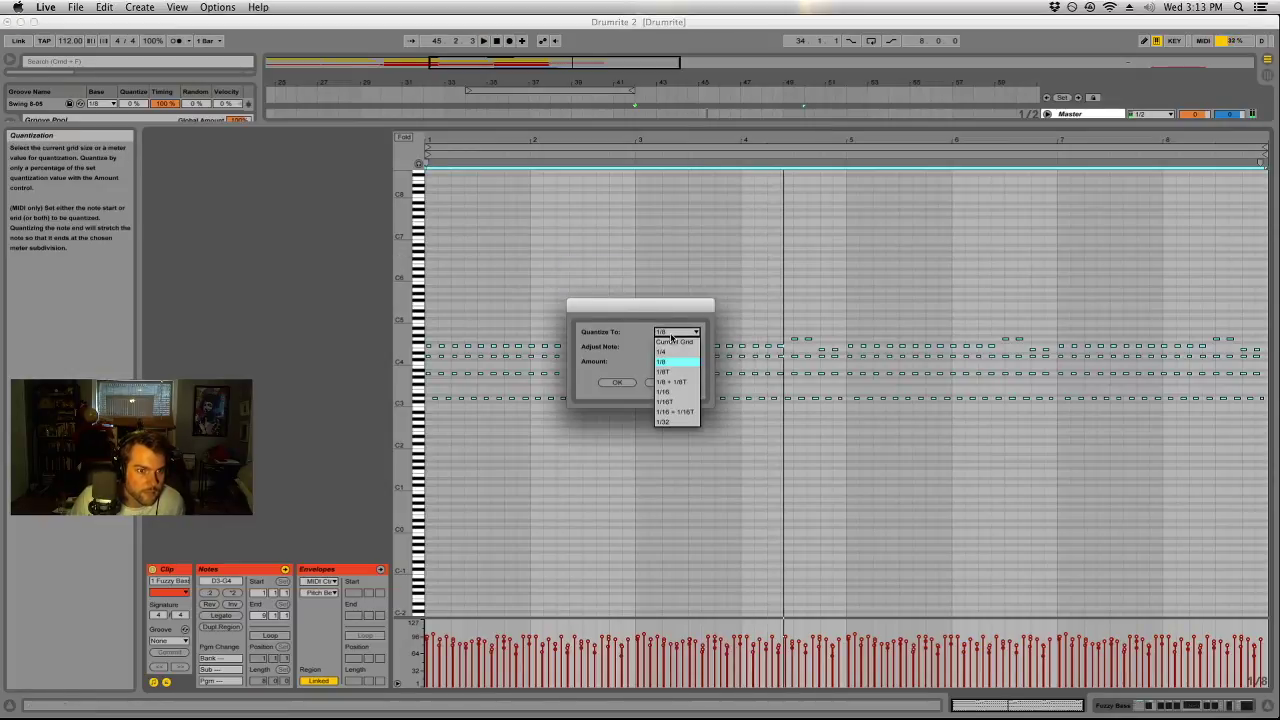
{"action": "left_click", "coordinate": [664, 392]}
{"action": "left_click", "coordinate": [619, 383]}
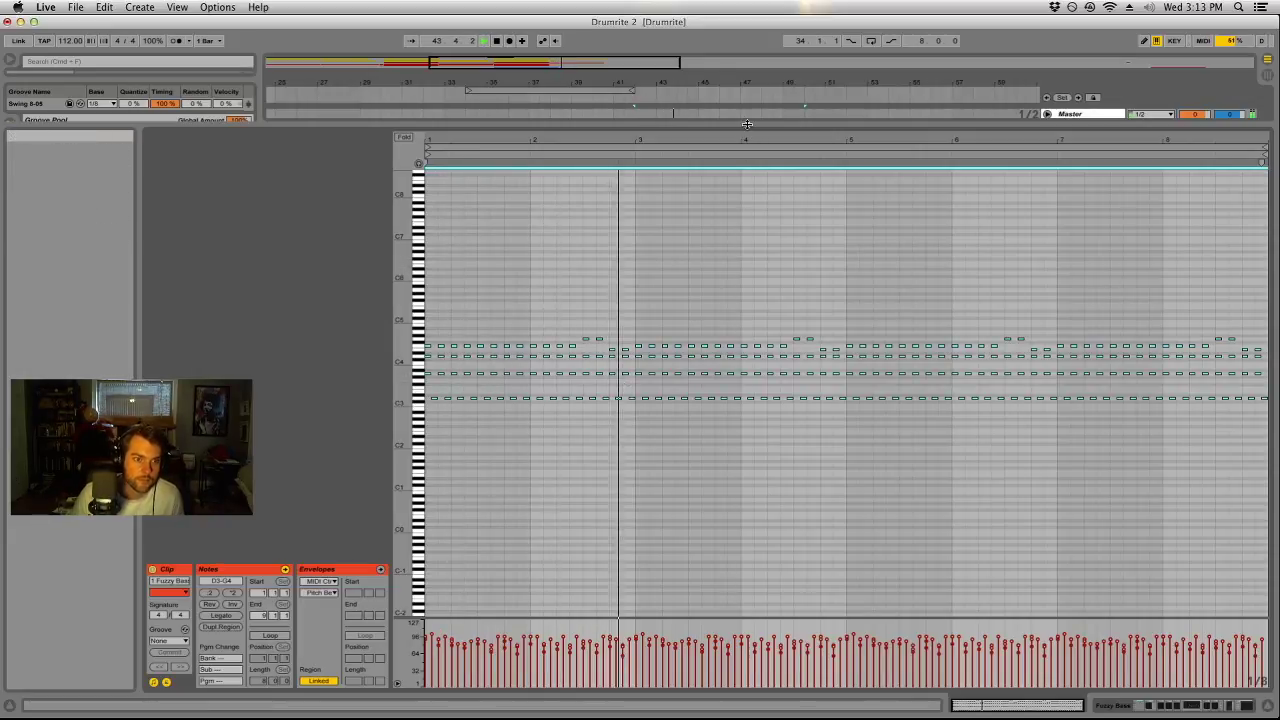
{"action": "left_click_drag", "start_coordinate": [747, 123], "coordinate": [705, 330]}
{"action": "scroll", "coordinate": [640, 330], "scroll_direction": "up", "scroll_amount": 3}
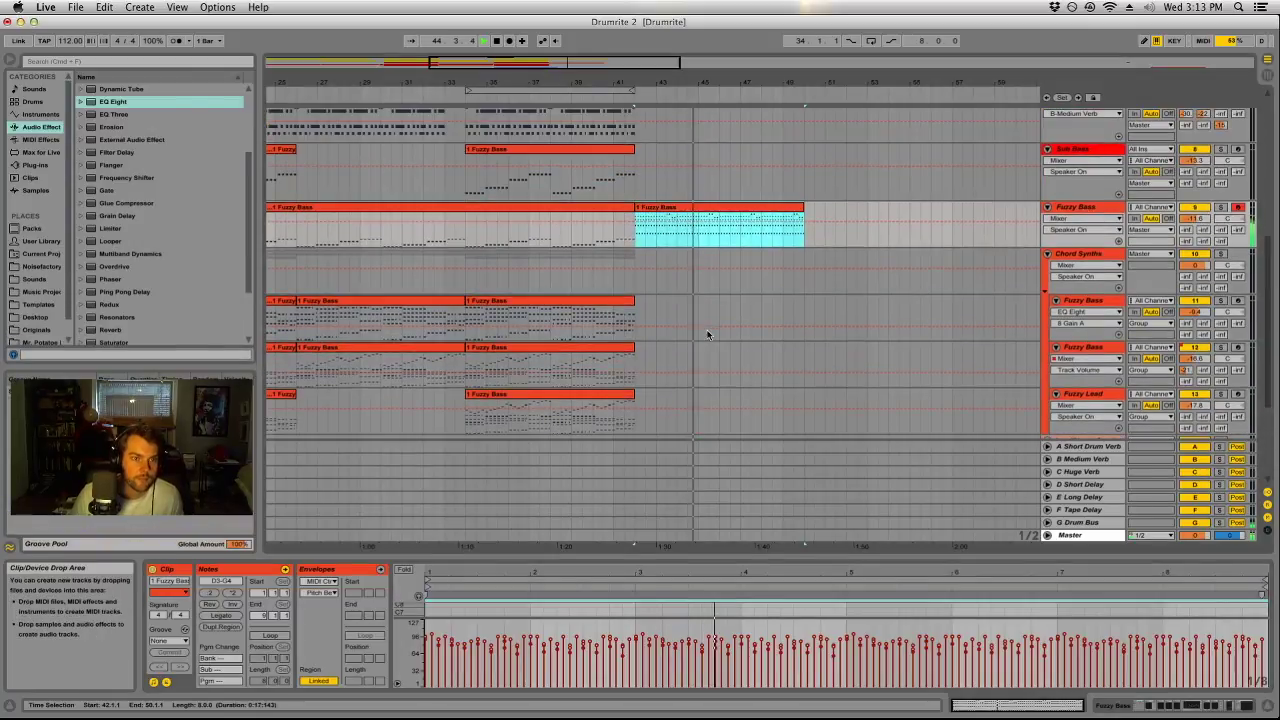
{"action": "key", "text": "space"}
{"action": "key", "text": "space"}
Try lowering the bottom row of notes in the quantized clip, with bars 5–6 moved down to G2.
{"action": "left_click", "coordinate": [667, 220]}
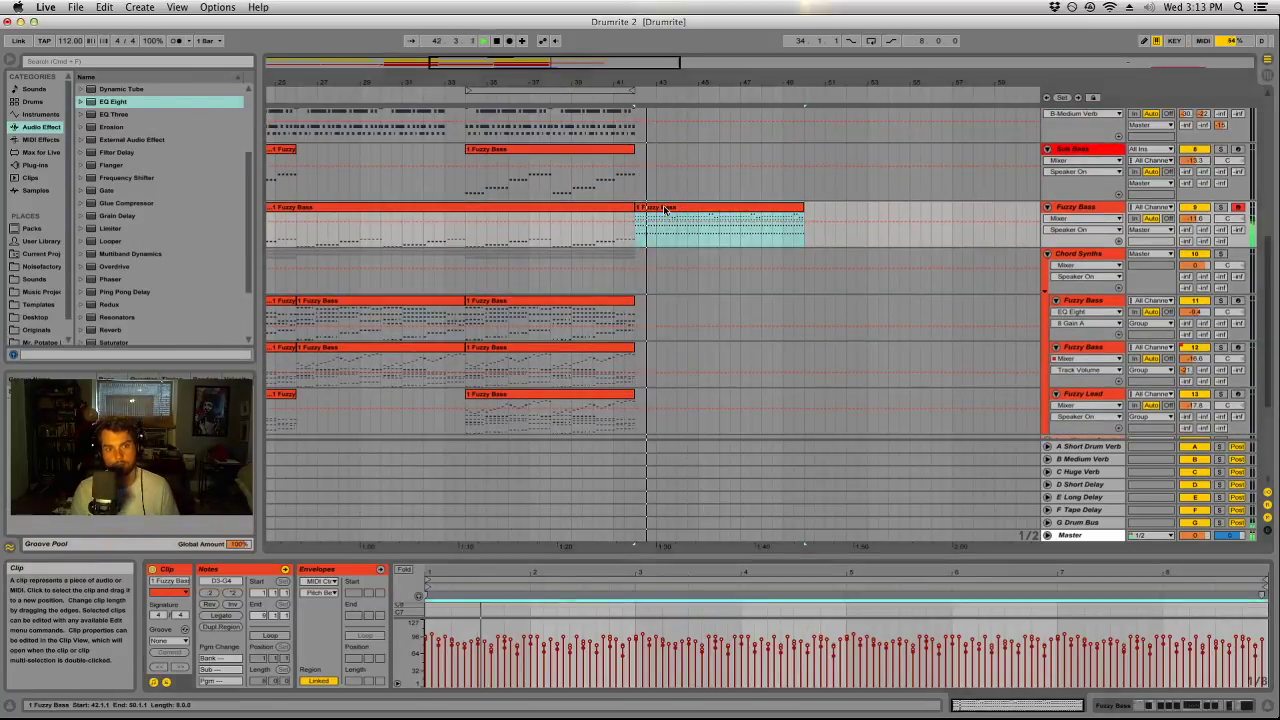
{"action": "left_click_drag", "start_coordinate": [760, 557], "coordinate": [768, 265]}
{"action": "left_click", "coordinate": [770, 375]}
{"action": "left_click_drag", "start_coordinate": [642, 463], "coordinate": [1057, 478]}
{"action": "key", "text": "Down"}
{"action": "key", "text": "Down"}
{"action": "key", "text": "Down"}
{"action": "key", "text": "Down"}
{"action": "key", "text": "Down"}
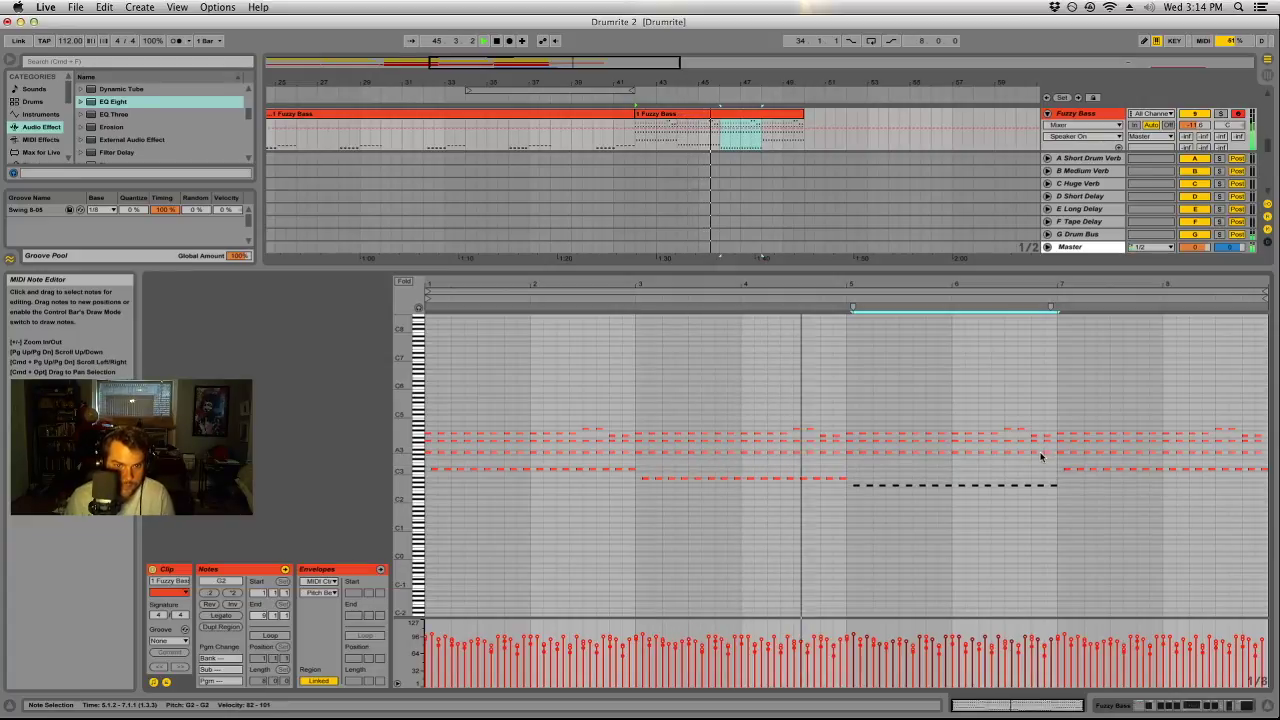
Raise the lowered bottom notes in bars 3–6 of the clip back to D3.
{"action": "key", "text": "Up"}
{"action": "key", "text": "Up"}
{"action": "key", "text": "Up"}
{"action": "key", "text": "Up"}
{"action": "key", "text": "Up"}
{"action": "key", "text": "Up"}
{"action": "key", "text": "Up"}
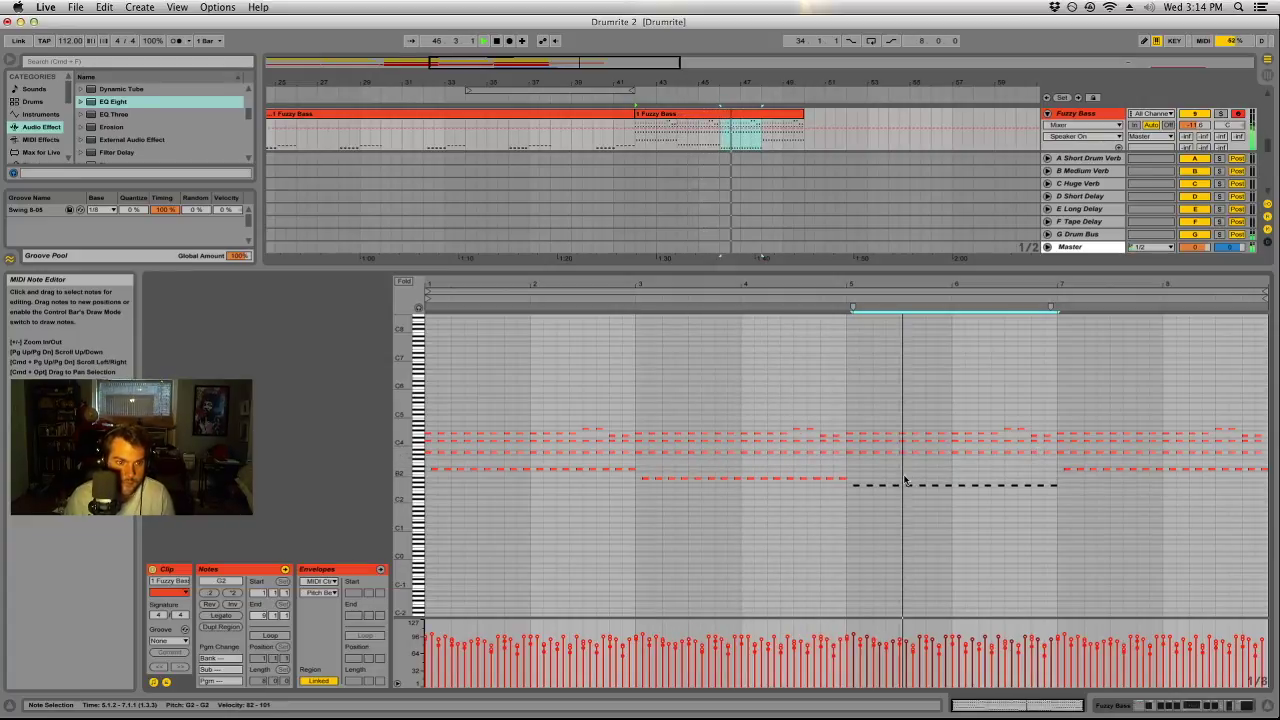
{"action": "left_click", "coordinate": [662, 478]}
{"action": "key", "text": "Up"}
{"action": "key", "text": "Up"}
{"action": "key", "text": "Up"}
{"action": "key", "text": "Up"}
{"action": "key", "text": "Up"}
{"action": "key", "text": "Up"}
{"action": "key", "text": "Up"}
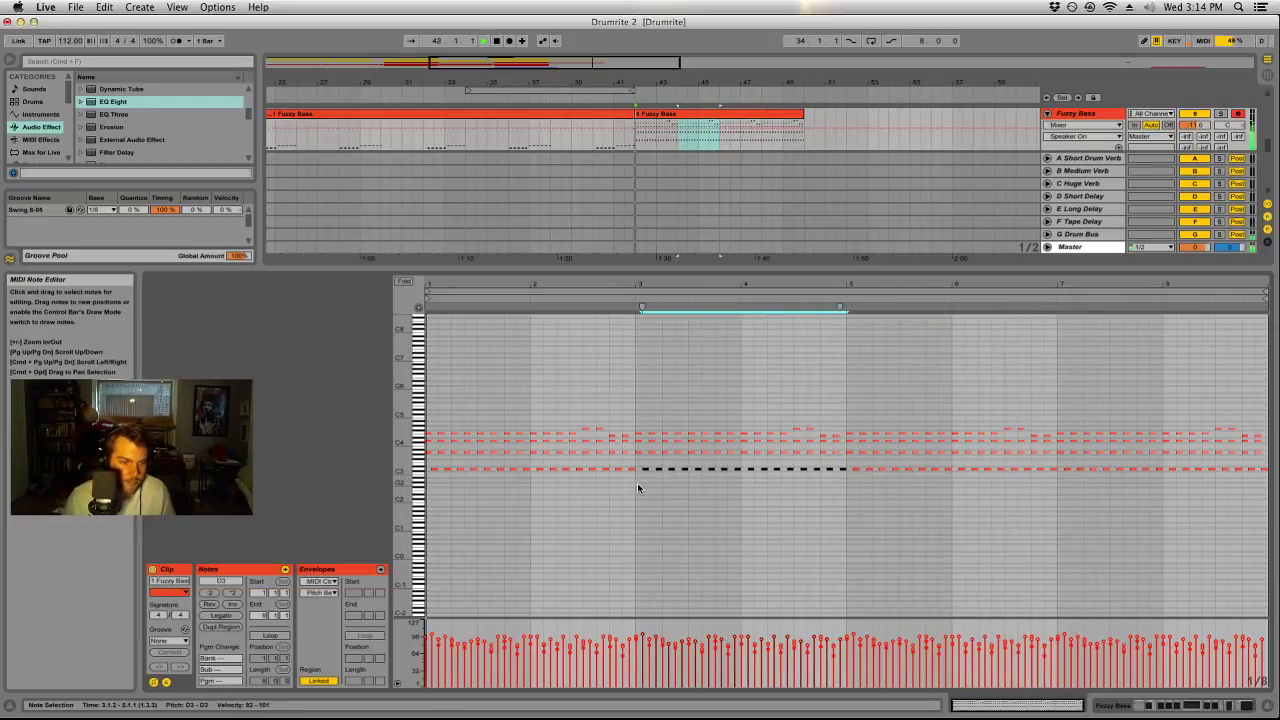
Copy the quantized clip onto Fuzzy Bass track 12, audition it there and move the copy to bars 50–58.
{"action": "left_click_drag", "start_coordinate": [738, 267], "coordinate": [735, 521]}
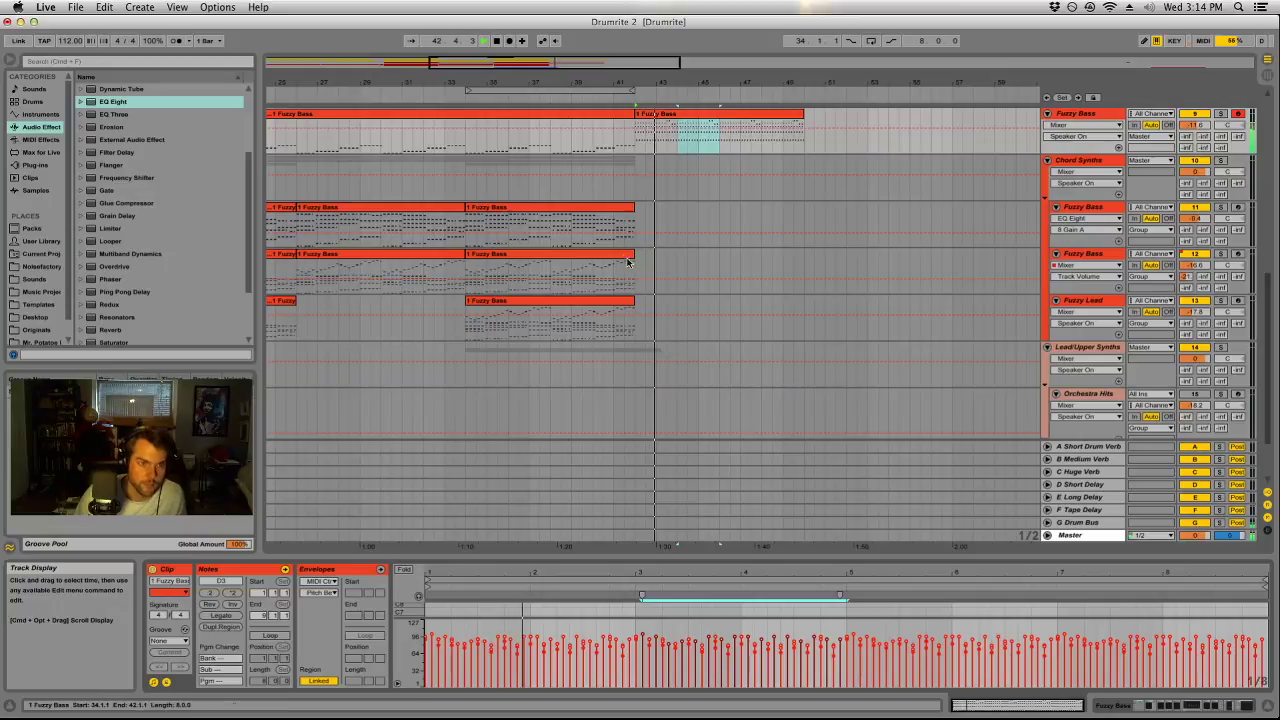
{"action": "left_click", "coordinate": [497, 270]}
{"action": "key", "text": "space"}
{"action": "left_click_drag", "start_coordinate": [497, 270], "coordinate": [666, 266]}
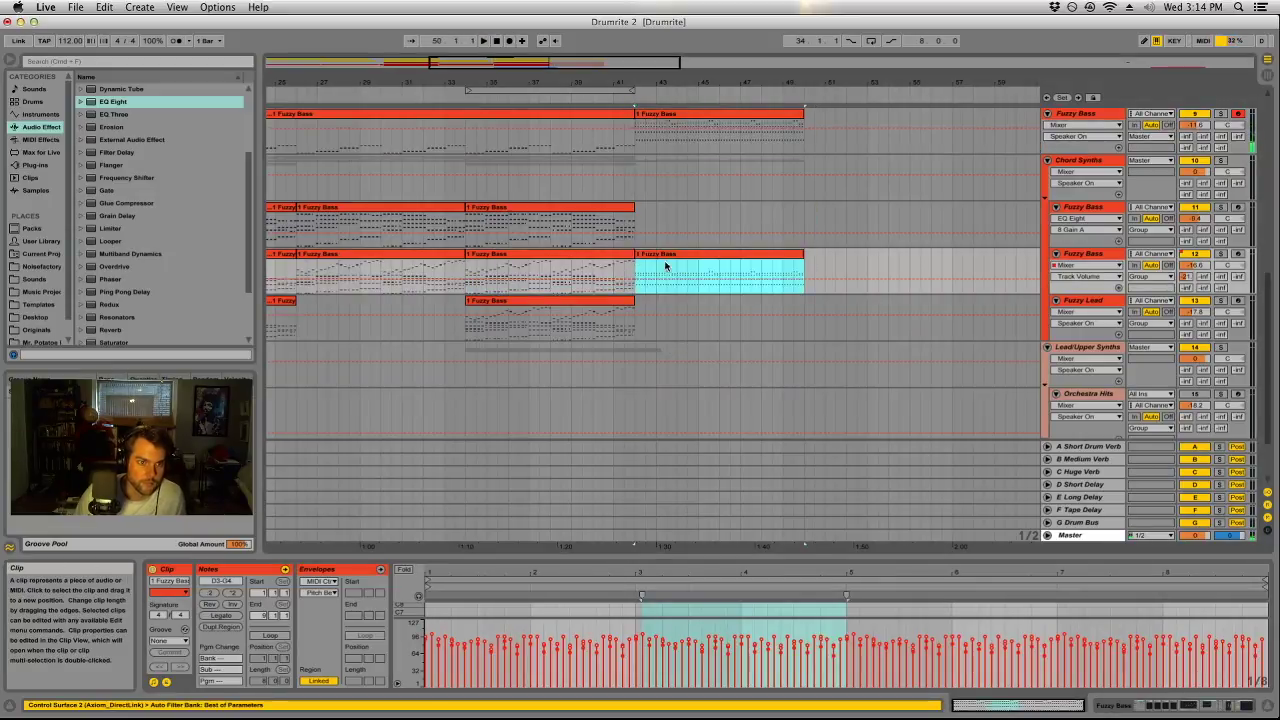
{"action": "key", "text": "space"}
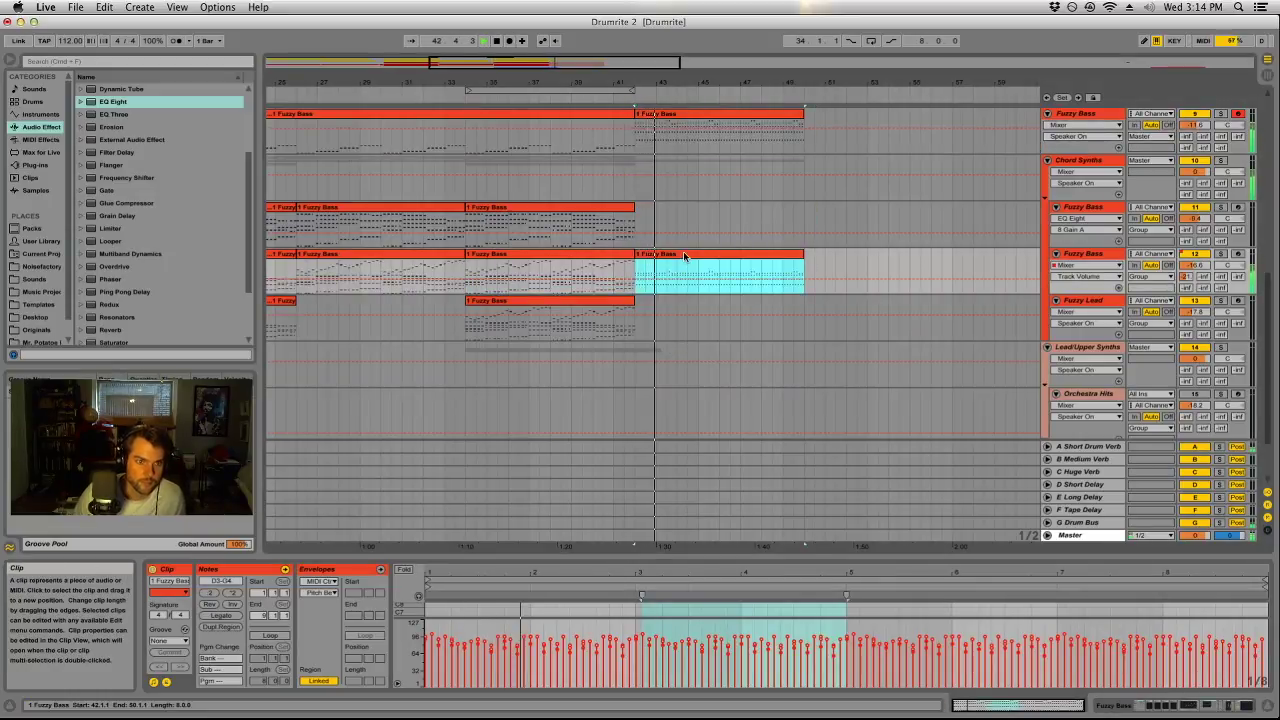
{"action": "left_click_drag", "start_coordinate": [686, 252], "coordinate": [855, 252]}
{"action": "left_click", "coordinate": [688, 255]}
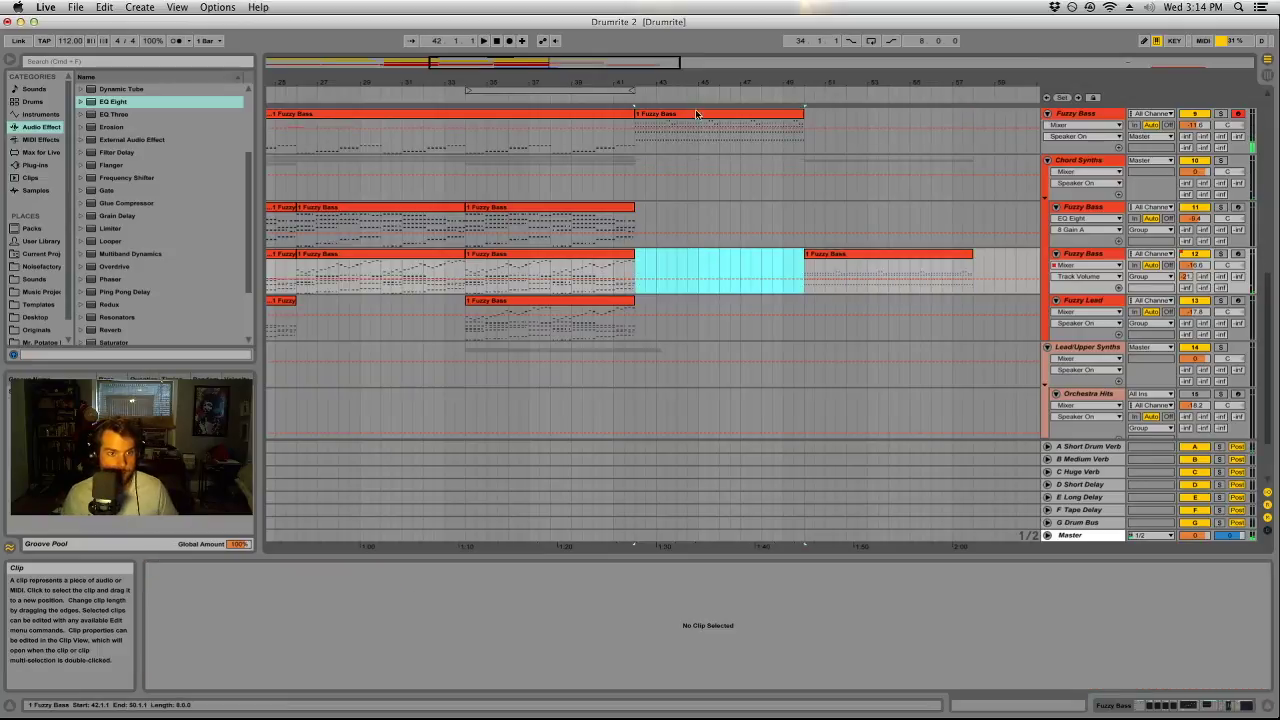
Duplicate the bar 42–50 clips on Fuzzy Bass track 9 and the Kick into bars 50–58.
{"action": "left_click", "coordinate": [697, 118]}
{"action": "key", "text": "super+d"}
{"action": "scroll", "coordinate": [690, 150], "scroll_direction": "up", "scroll_amount": 10}
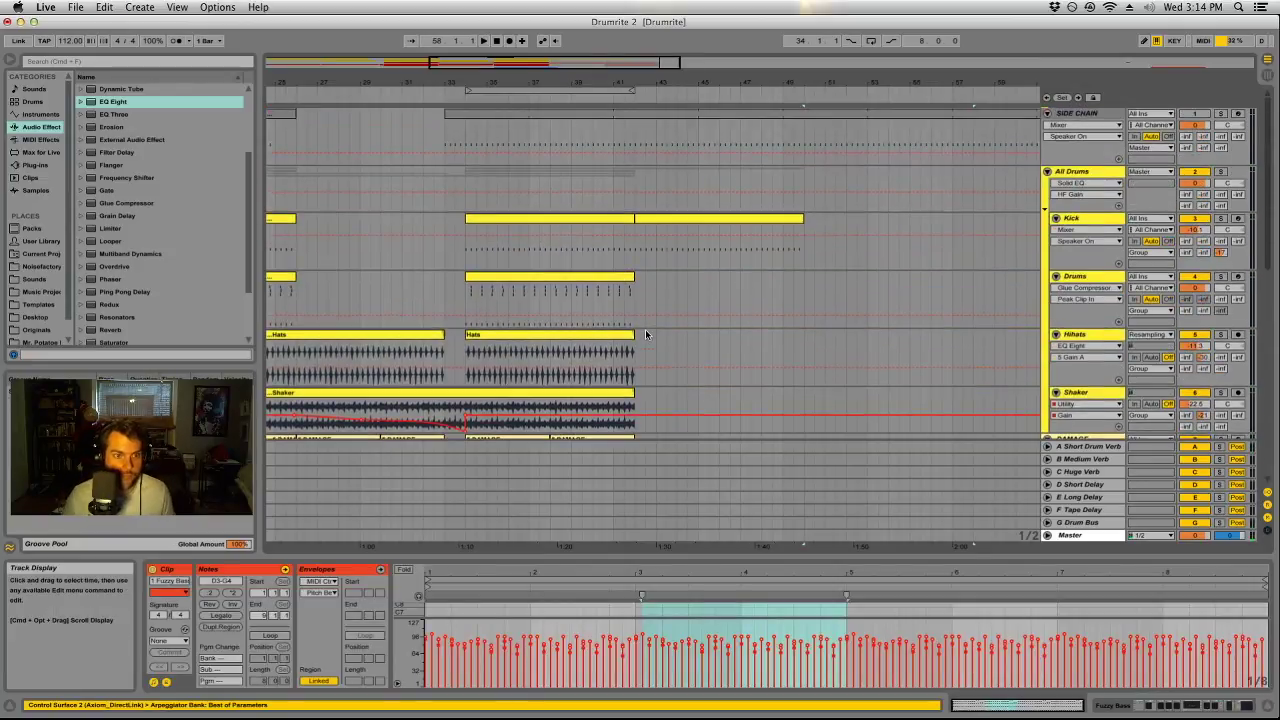
{"action": "scroll", "coordinate": [687, 200], "scroll_direction": "up", "scroll_amount": 2}
{"action": "left_click", "coordinate": [688, 205]}
{"action": "key", "text": "super+d"}
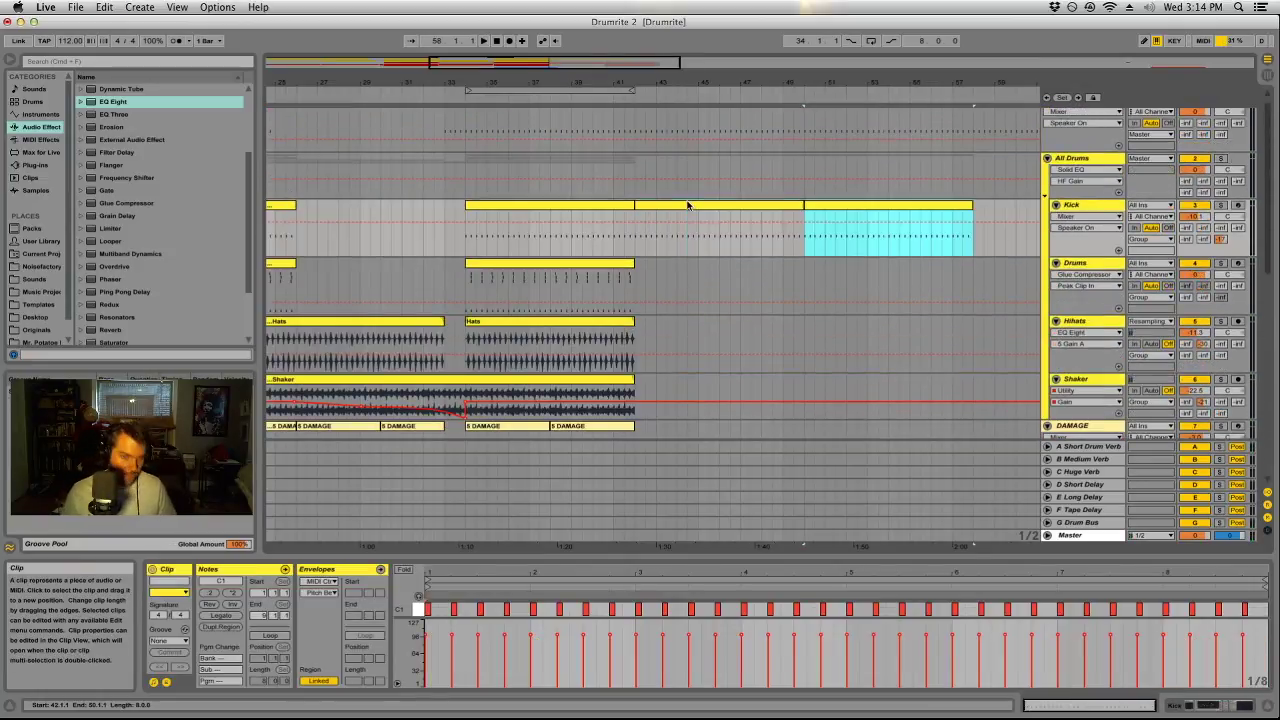
Bring up the Drums track's Drum Rack and look through the Noisefactory and Sounds sample folders.
{"action": "key", "text": "Tab"}
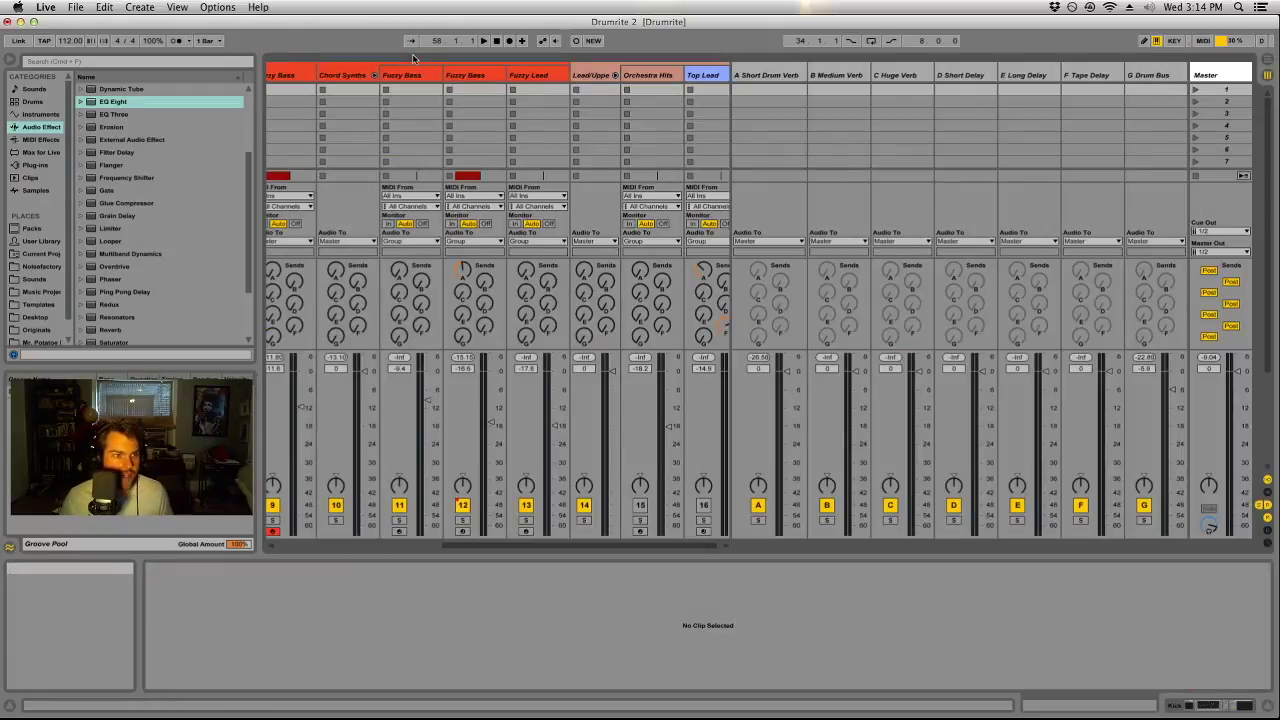
{"action": "left_click_drag", "start_coordinate": [617, 551], "coordinate": [390, 551]}
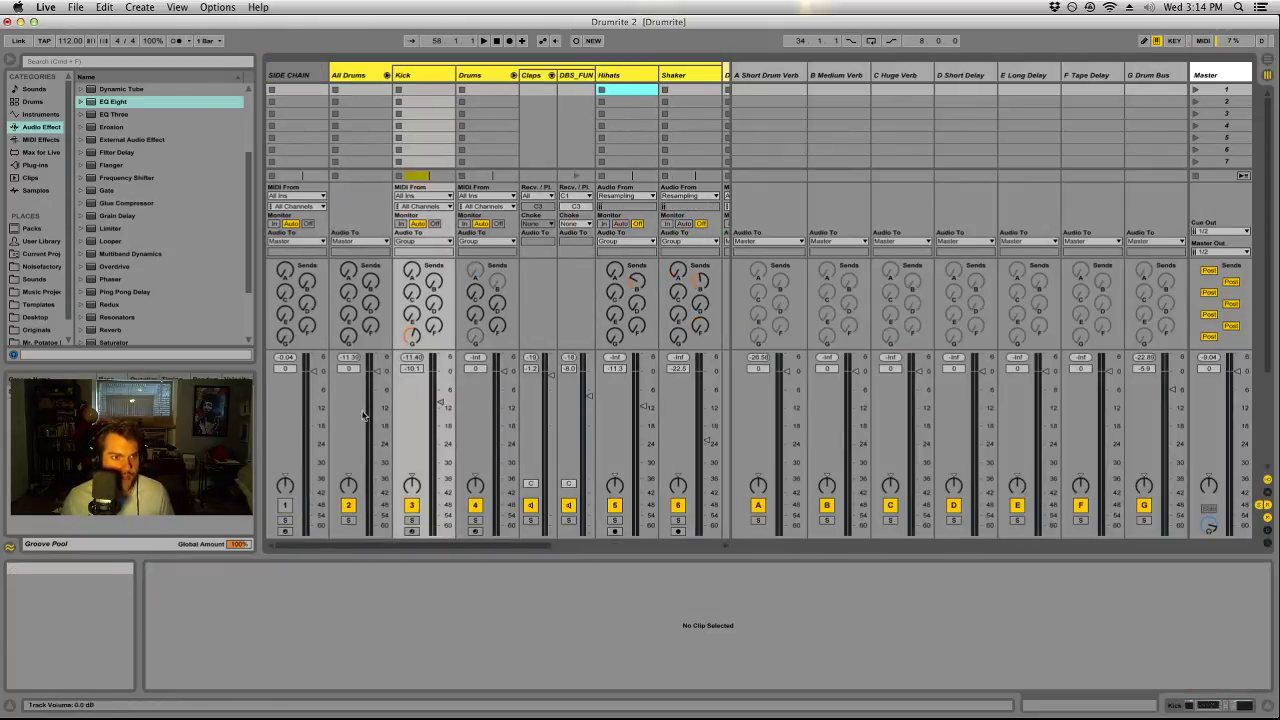
{"action": "left_click", "coordinate": [477, 75]}
{"action": "left_click_drag", "start_coordinate": [1219, 706], "coordinate": [1160, 706]}
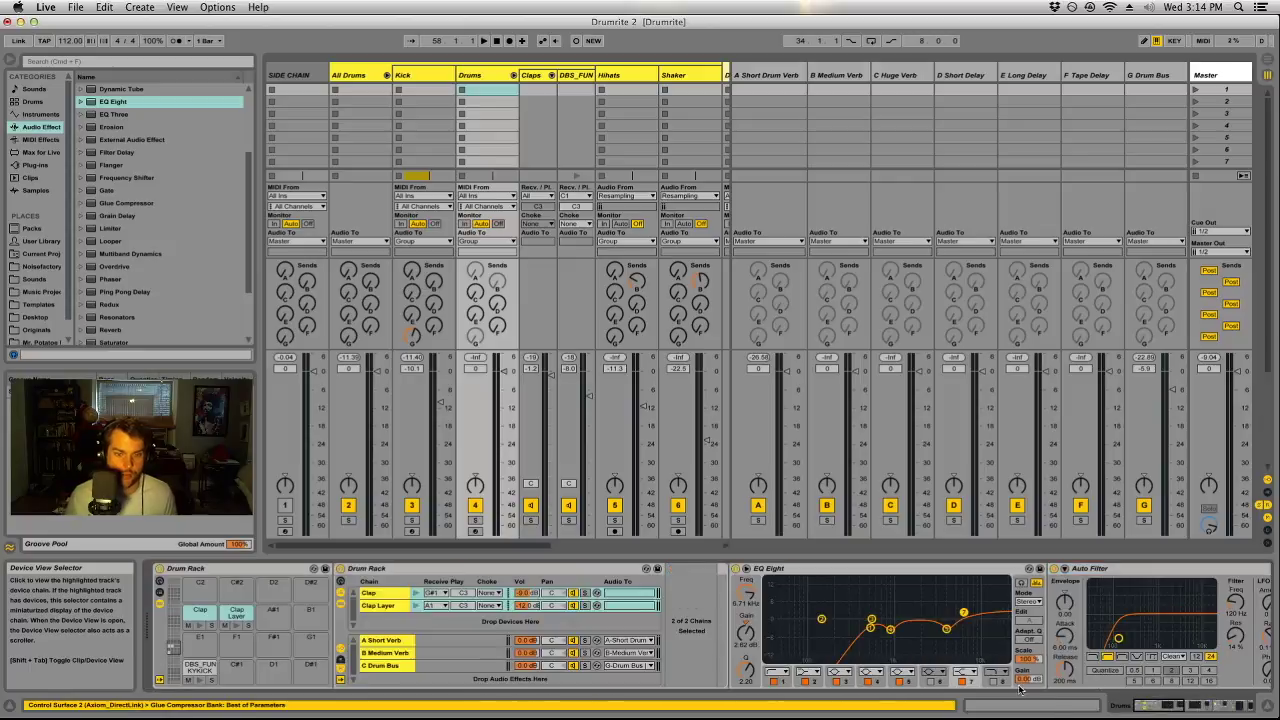
{"action": "left_click", "coordinate": [34, 267]}
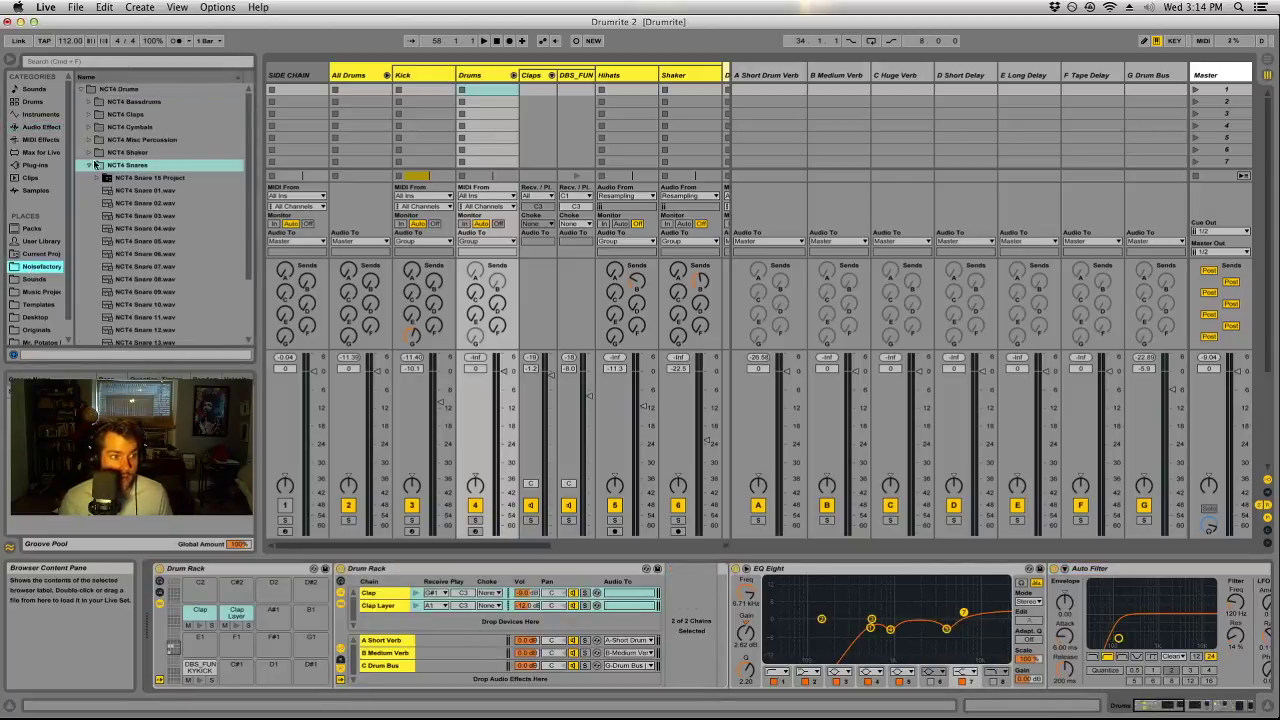
{"action": "left_click", "coordinate": [36, 280]}
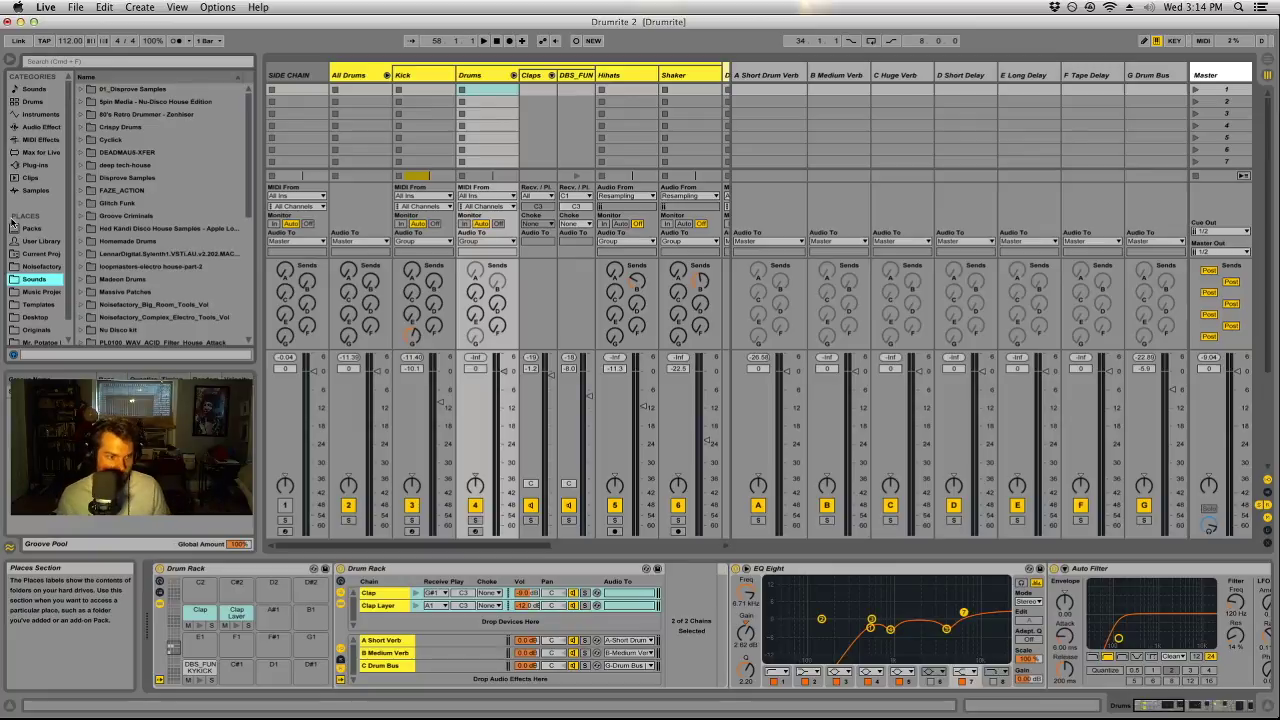
Audition the snare samples in the Noisefactory NCT4 Snares folder.
{"action": "left_click", "coordinate": [40, 267]}
{"action": "left_click", "coordinate": [150, 228]}
{"action": "left_click", "coordinate": [160, 241]}
{"action": "key", "text": "Down"}
{"action": "key", "text": "Down"}
{"action": "key", "text": "Down"}
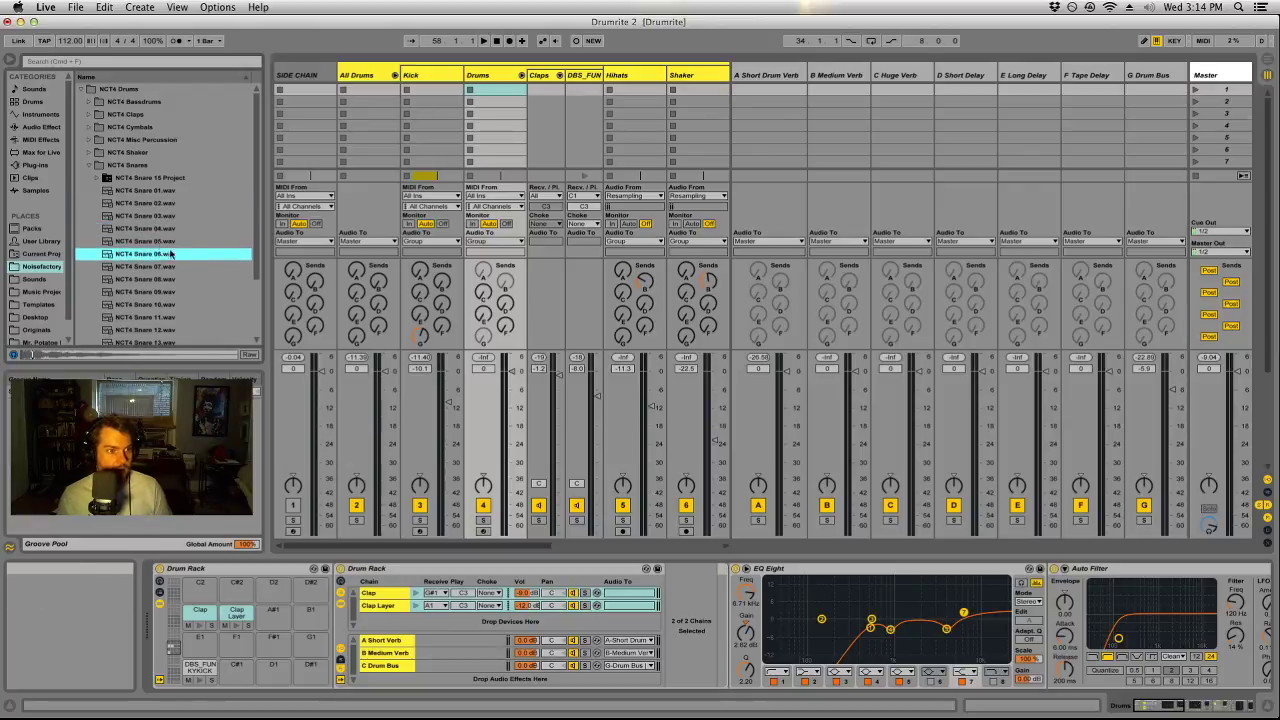
{"action": "key", "text": "Down"}
{"action": "key", "text": "Up"}
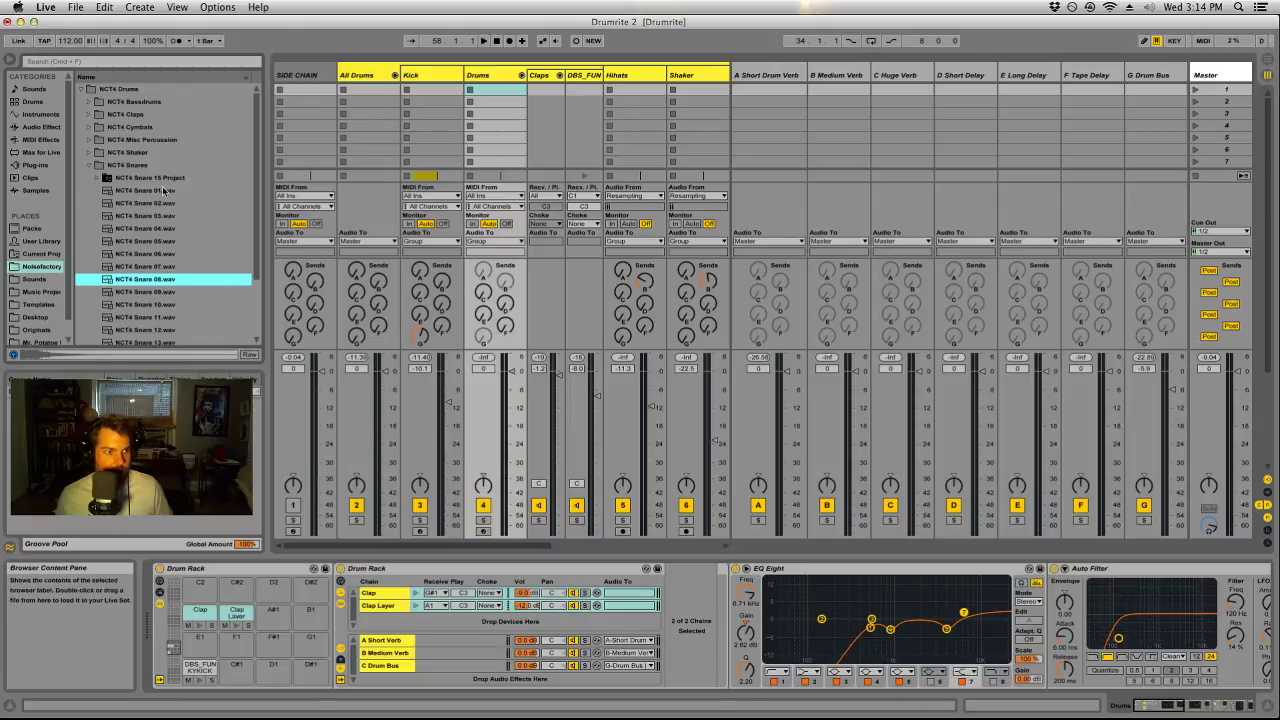
Pick NCT4 Snare 01.wav and load it onto the D1 pad of the Drums track's Drum Rack.
{"action": "key", "text": "Up"}
{"action": "key", "text": "Up"}
{"action": "key", "text": "Up"}
{"action": "key", "text": "Up"}
{"action": "key", "text": "Up"}
{"action": "key", "text": "Up"}
{"action": "key", "text": "Up"}
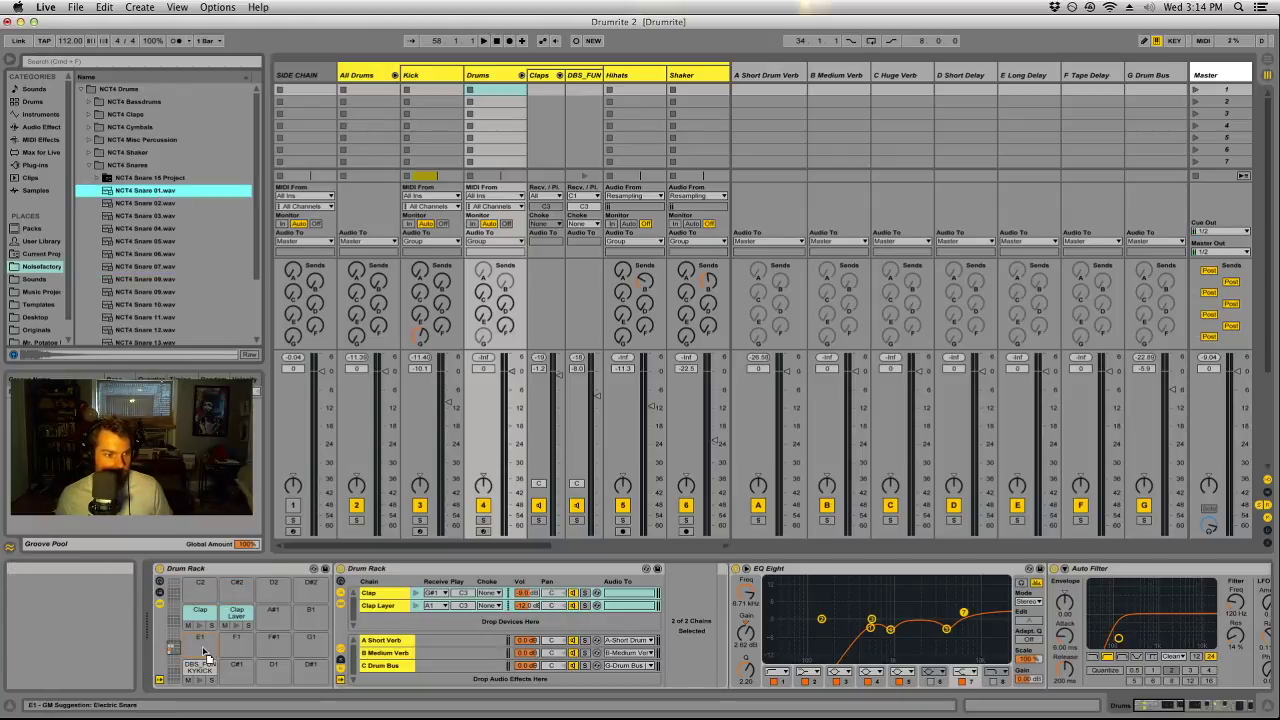
{"action": "key", "text": "Return"}
Copy the Drums clip from bars 34–42 to bars 50–58 and open the copy for note editing.
{"action": "key", "text": "Tab"}
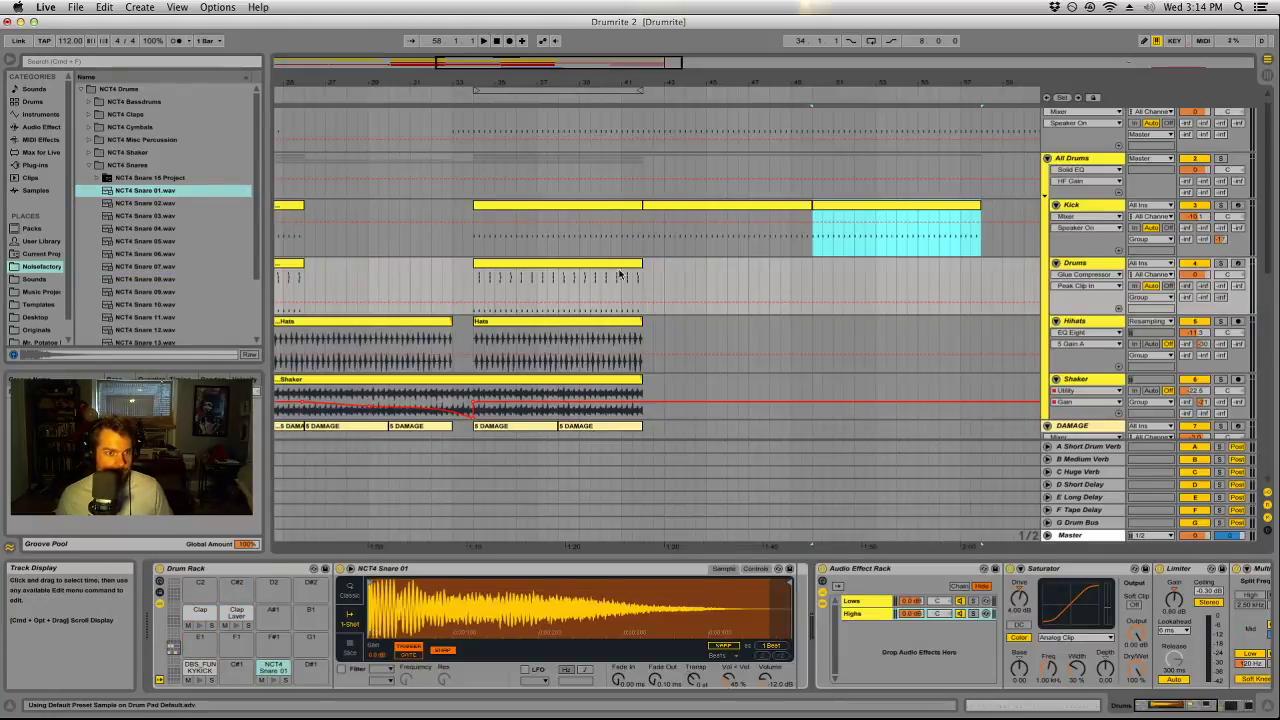
{"action": "left_click_drag", "start_coordinate": [591, 283], "coordinate": [913, 277]}
{"action": "double_click", "coordinate": [913, 277]}
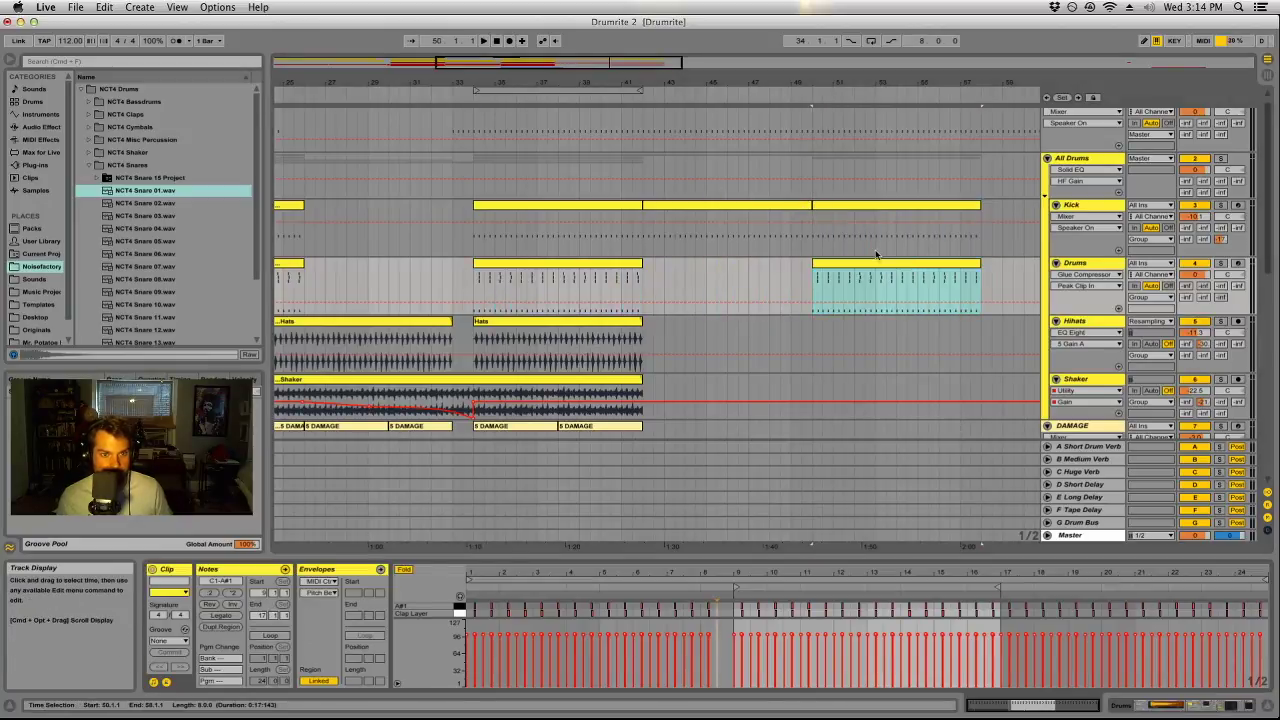
In the copied Drums clip, duplicate the clap notes of clip bars 9–17 onto the NCT4 Snare 01 row.
{"action": "left_click_drag", "start_coordinate": [932, 556], "coordinate": [935, 172]}
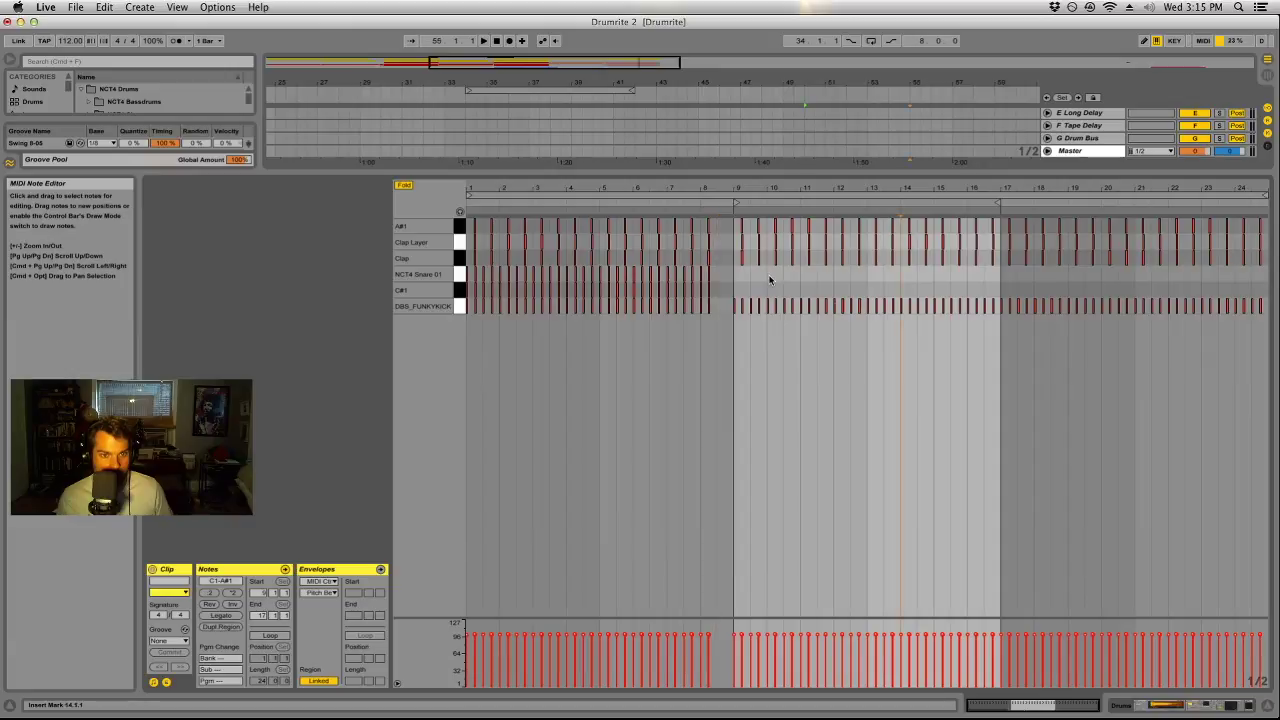
{"action": "left_click_drag", "start_coordinate": [738, 252], "coordinate": [1003, 268]}
{"action": "left_click_drag", "start_coordinate": [764, 191], "coordinate": [766, 290]}
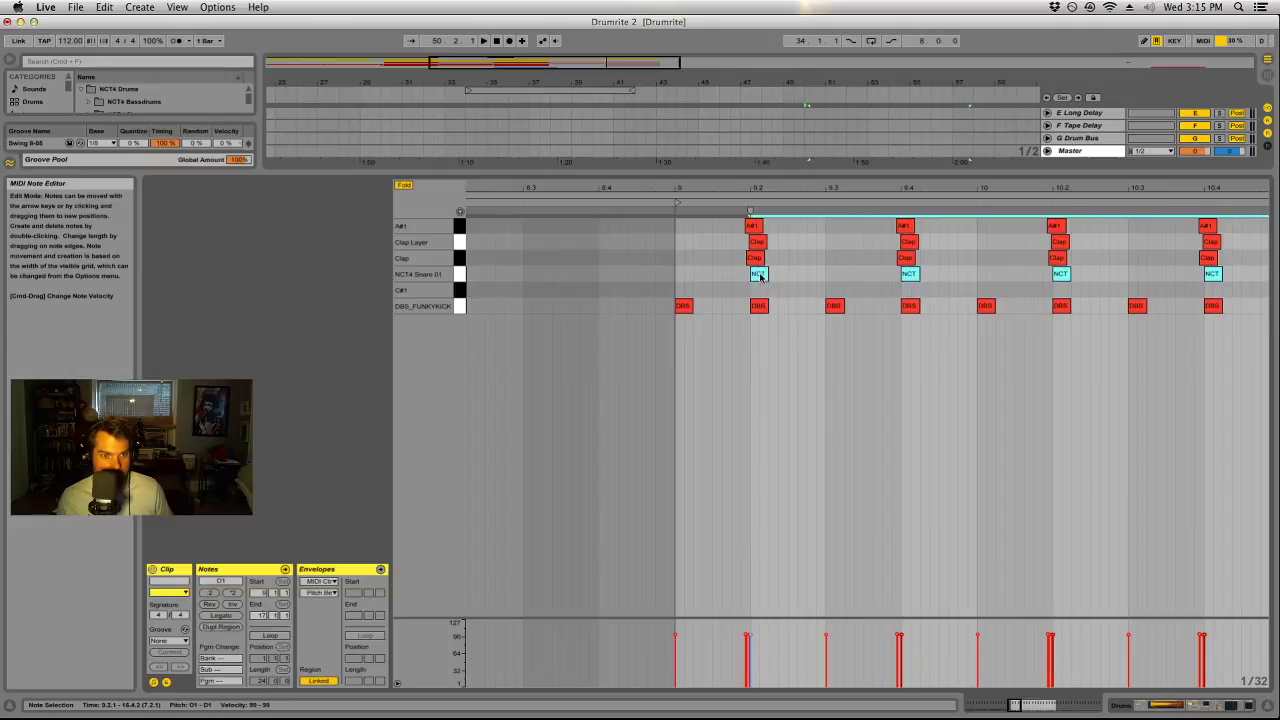
{"action": "left_click_drag", "start_coordinate": [808, 177], "coordinate": [829, 610]}
Audition the new section from bar 50 and lower the NCT4 Snare 01 chain volume to -12 dB.
{"action": "key", "text": "Tab"}
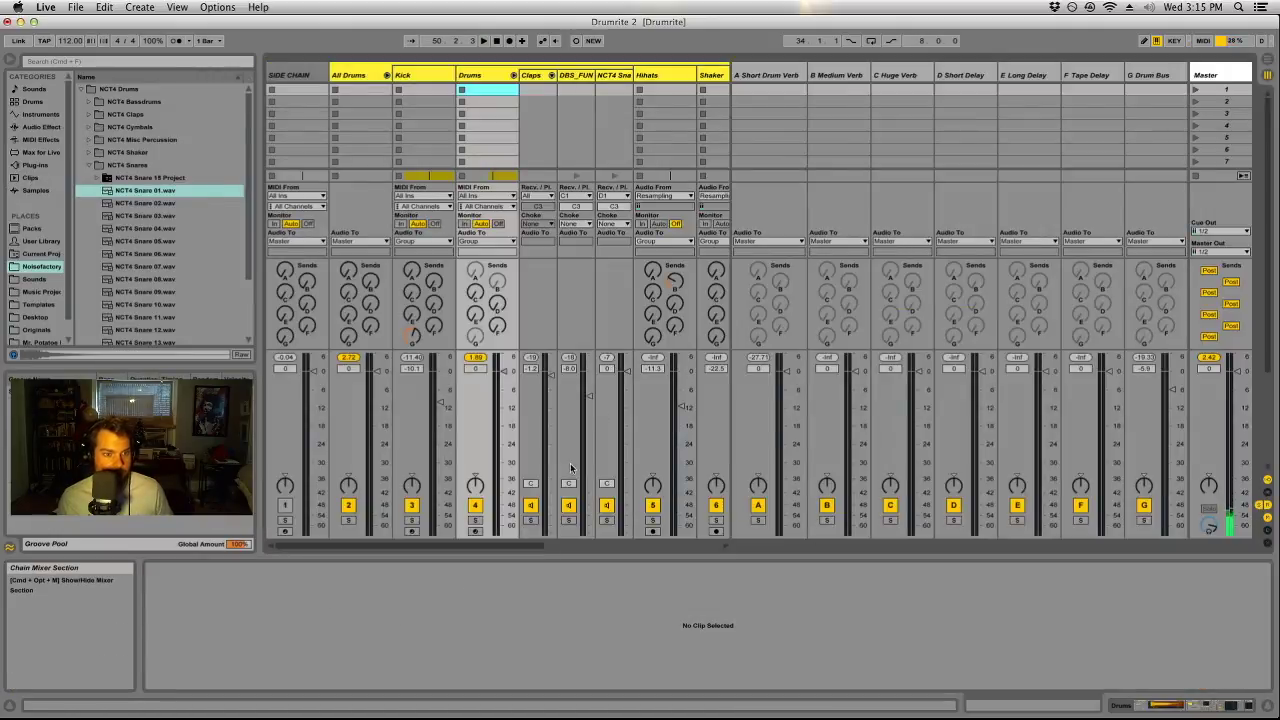
{"action": "left_click_drag", "start_coordinate": [522, 541], "coordinate": [682, 530]}
{"action": "key", "text": "Tab"}
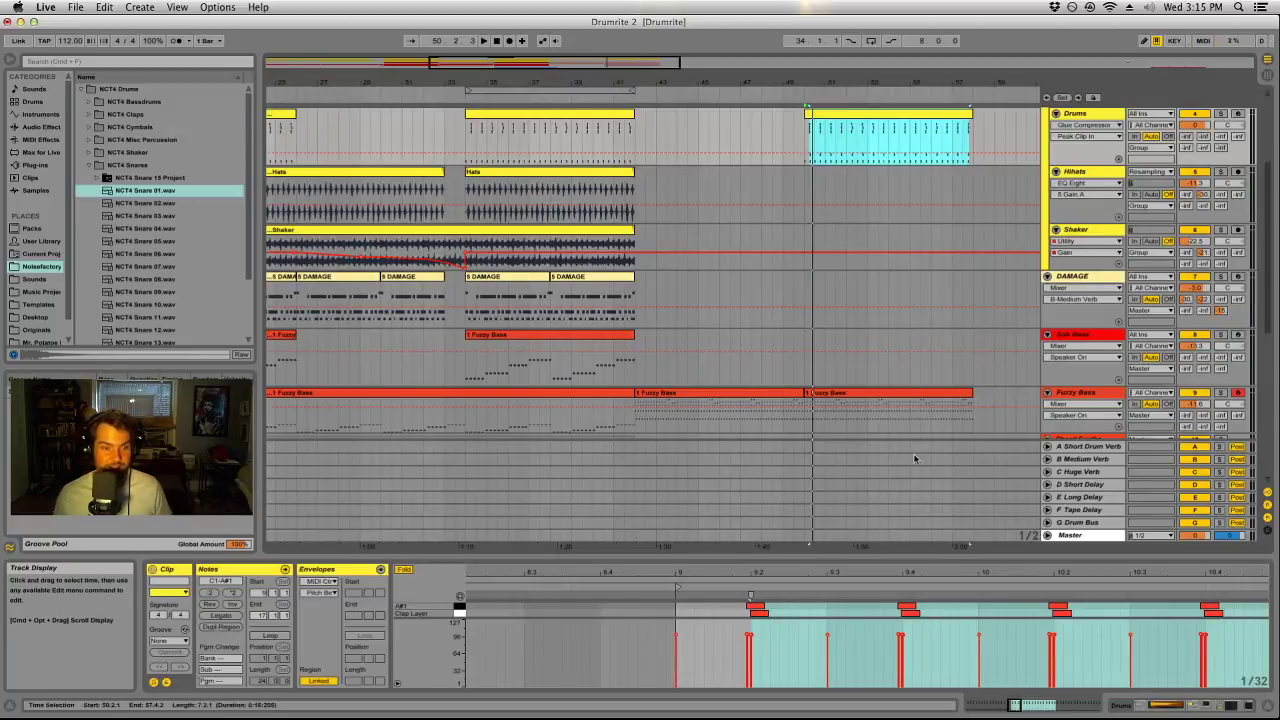
{"action": "left_click", "coordinate": [843, 392]}
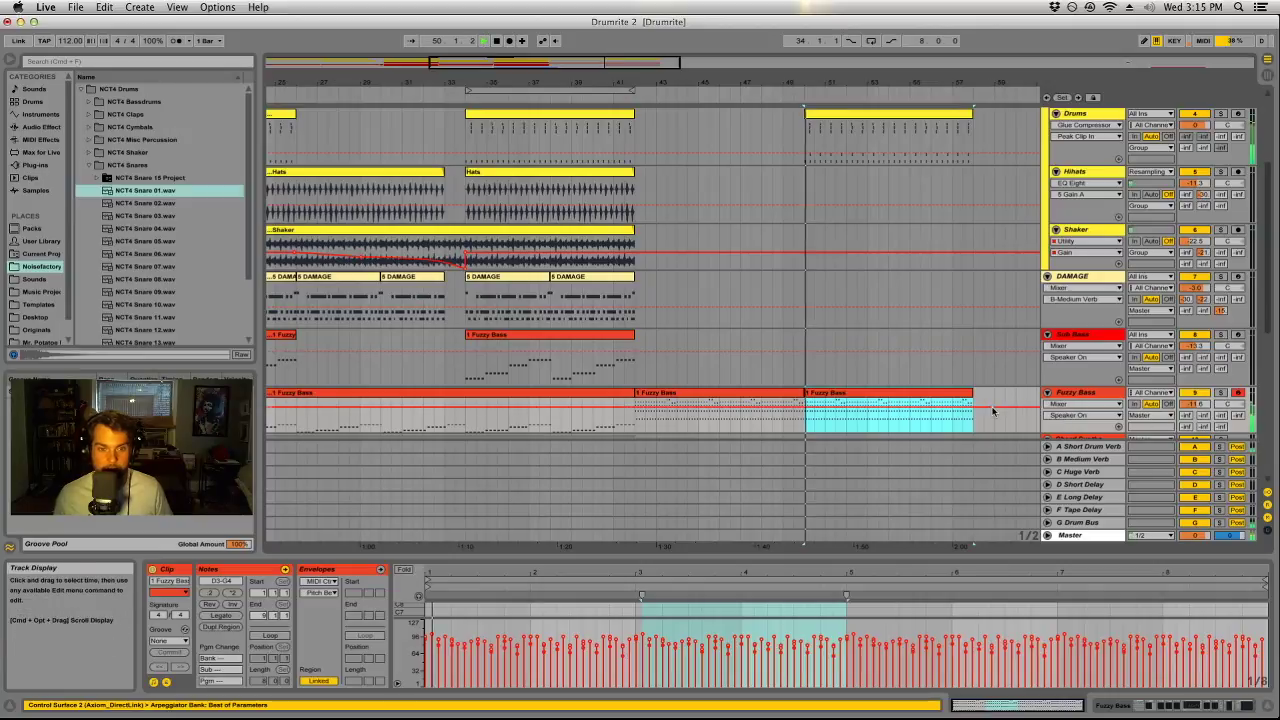
{"action": "key", "text": "Tab"}
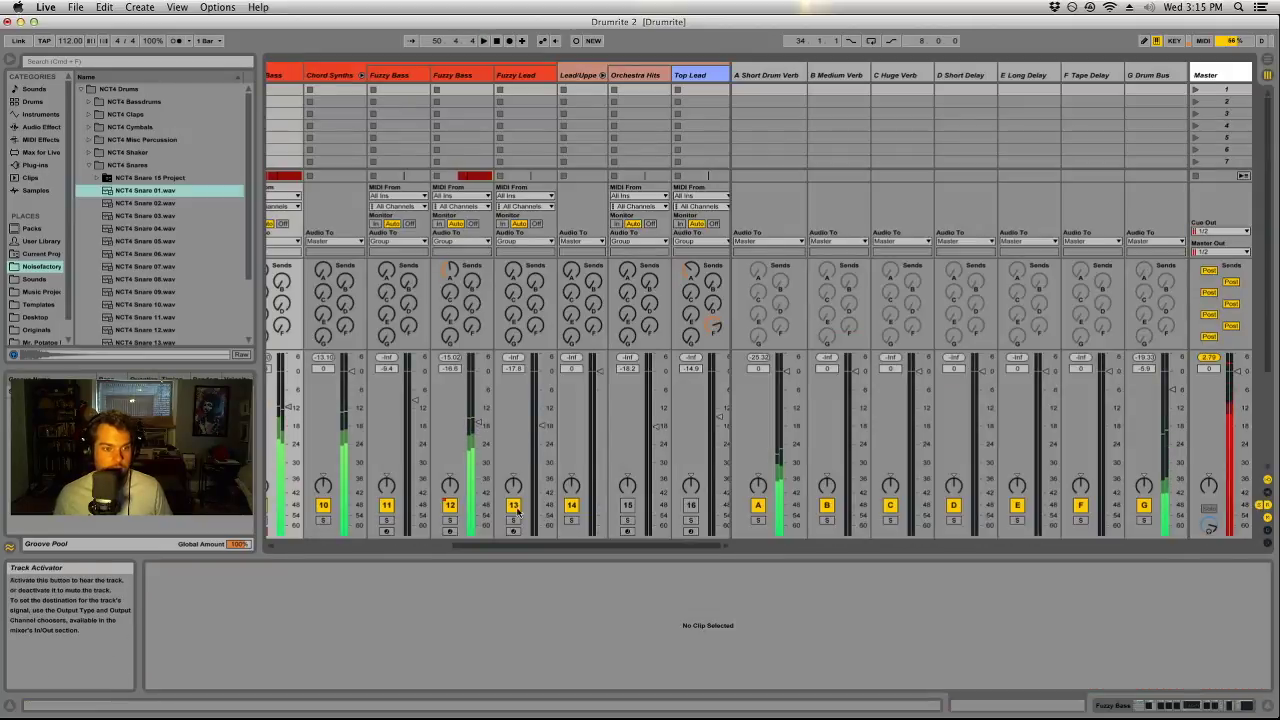
{"action": "scroll", "coordinate": [516, 547], "scroll_direction": "left", "scroll_amount": 5}
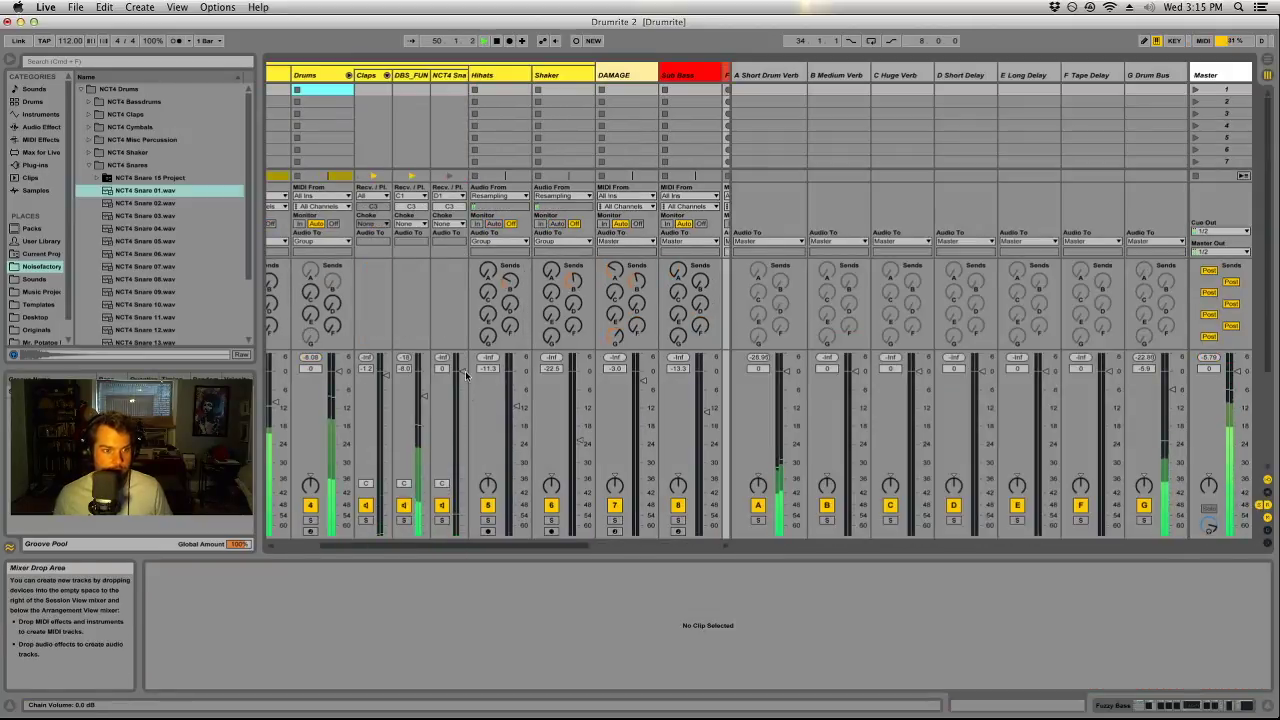
{"action": "left_click_drag", "start_coordinate": [467, 381], "coordinate": [462, 405]}
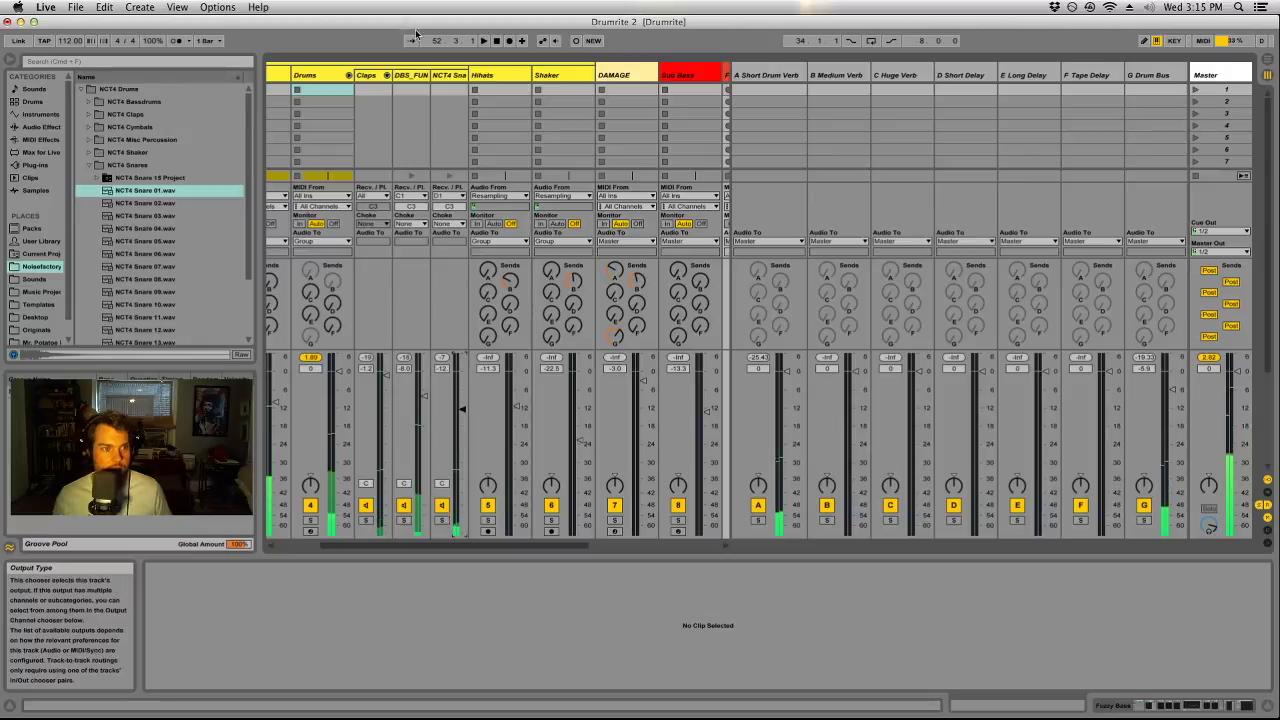
Select the Drums clip at bars 50–58 and play it with the rebalanced snare.
{"action": "key", "text": "Tab"}
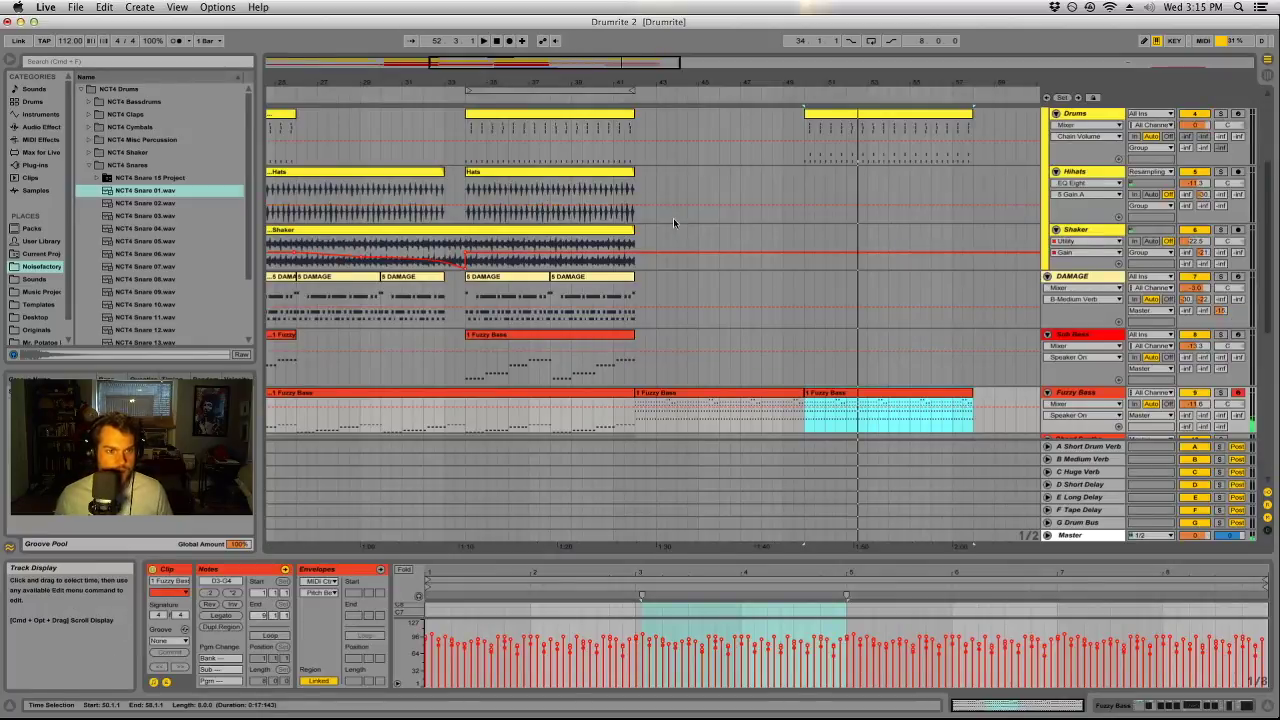
{"action": "left_click", "coordinate": [830, 140]}
{"action": "left_click_drag", "start_coordinate": [749, 557], "coordinate": [849, 557]}
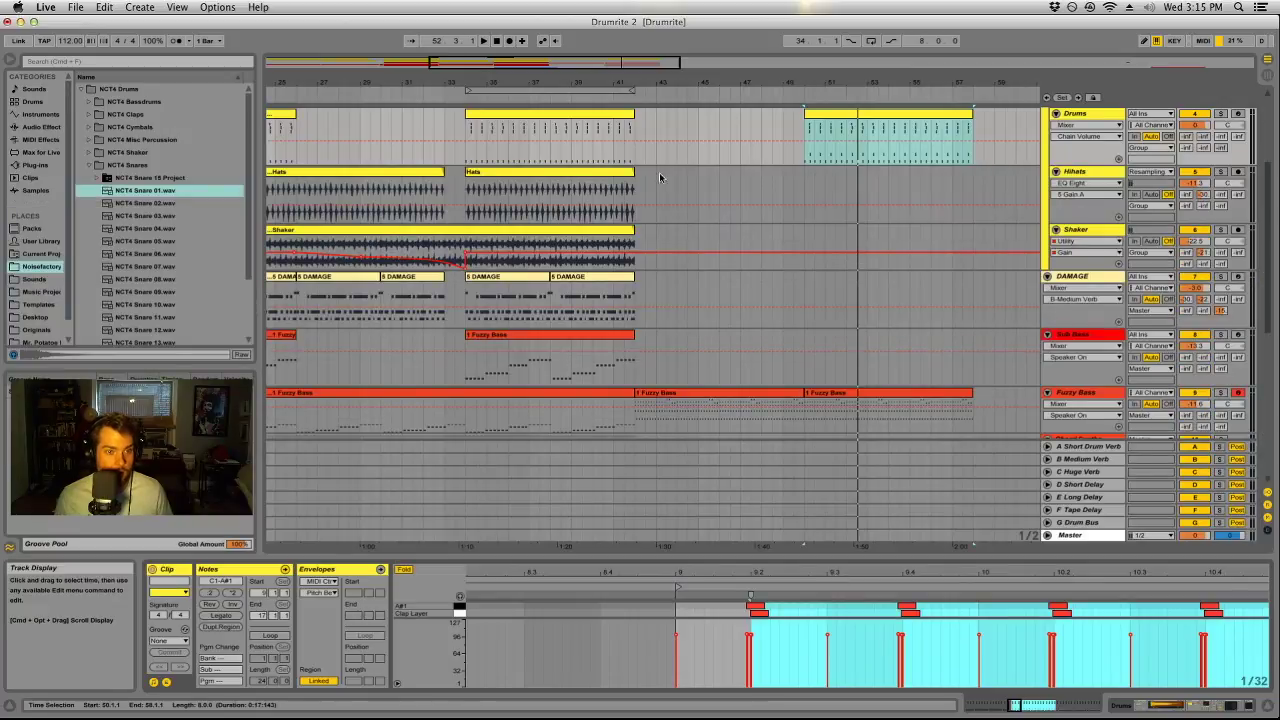
{"action": "left_click", "coordinate": [851, 116]}
{"action": "scroll", "coordinate": [815, 240], "scroll_direction": "up", "scroll_amount": 2}
{"action": "key", "text": "space"}
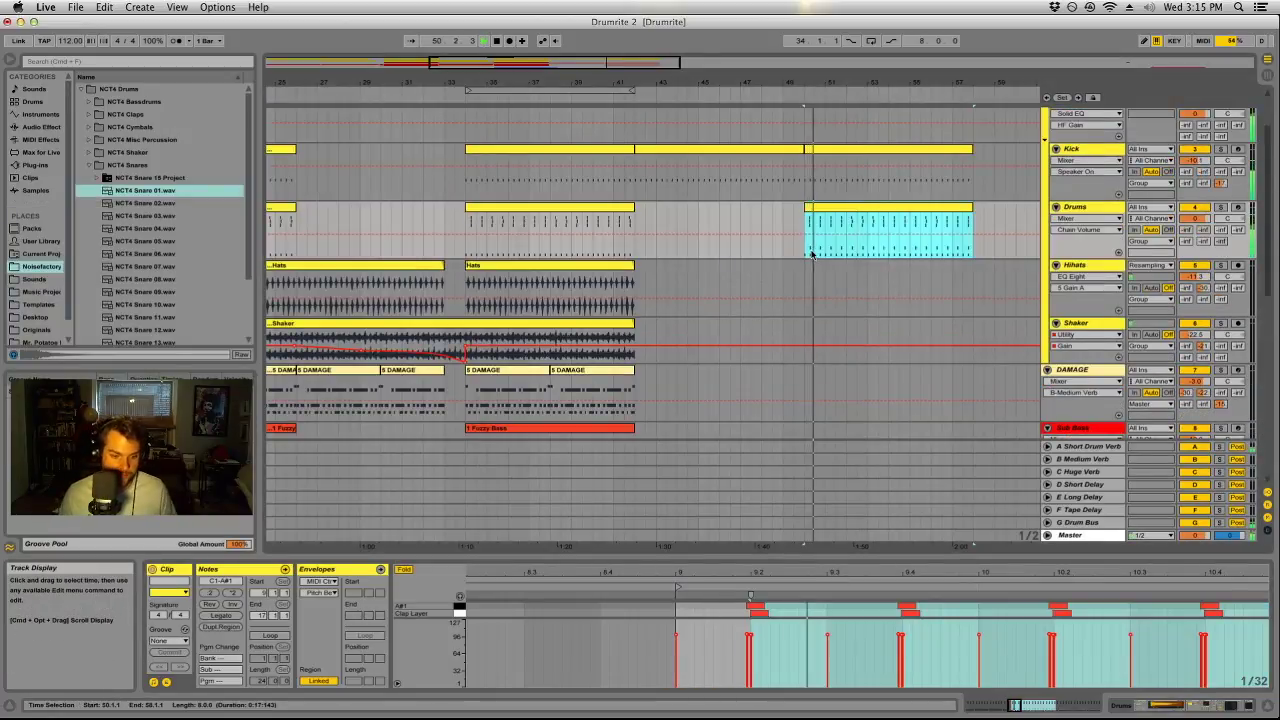
{"action": "scroll", "coordinate": [809, 248], "scroll_direction": "up", "scroll_amount": 1}
{"action": "scroll", "coordinate": [806, 255], "scroll_direction": "up", "scroll_amount": 3}
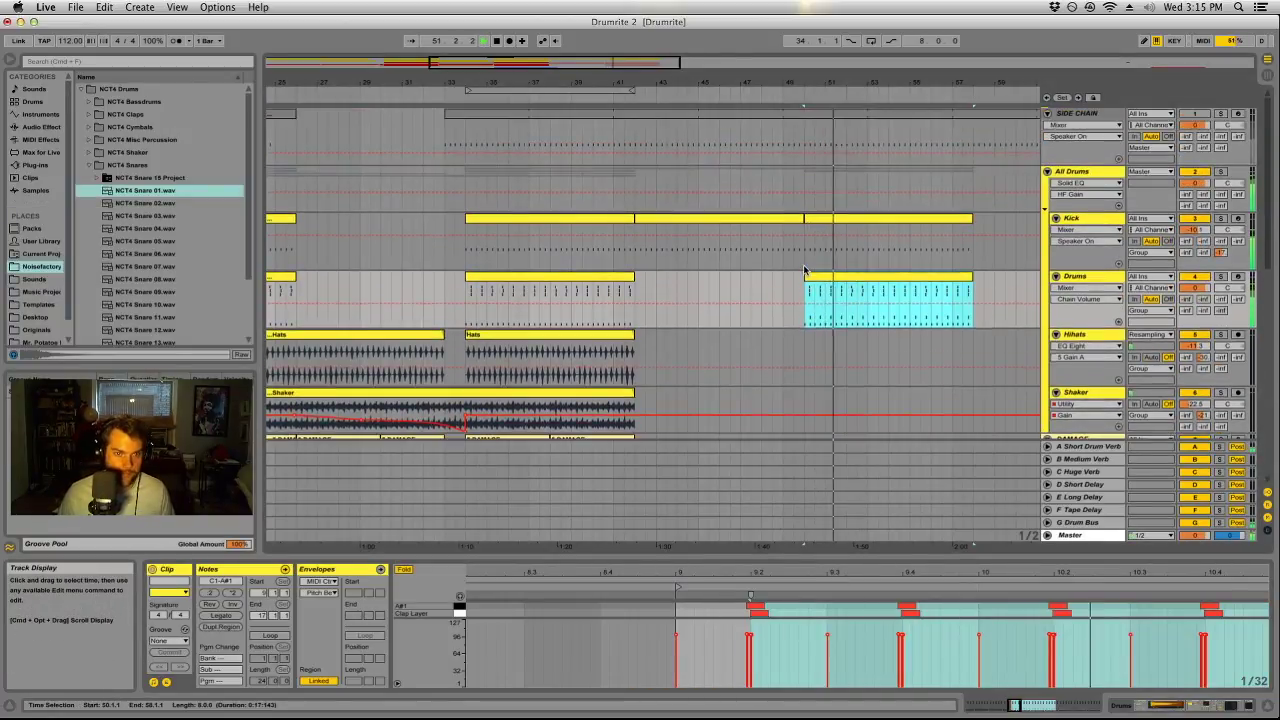
{"action": "scroll", "coordinate": [805, 270], "scroll_direction": "down", "scroll_amount": 2}
Play the arrangement from bar 41, then restart playback from the beginning with the whole song in view.
{"action": "left_click", "coordinate": [620, 188]}
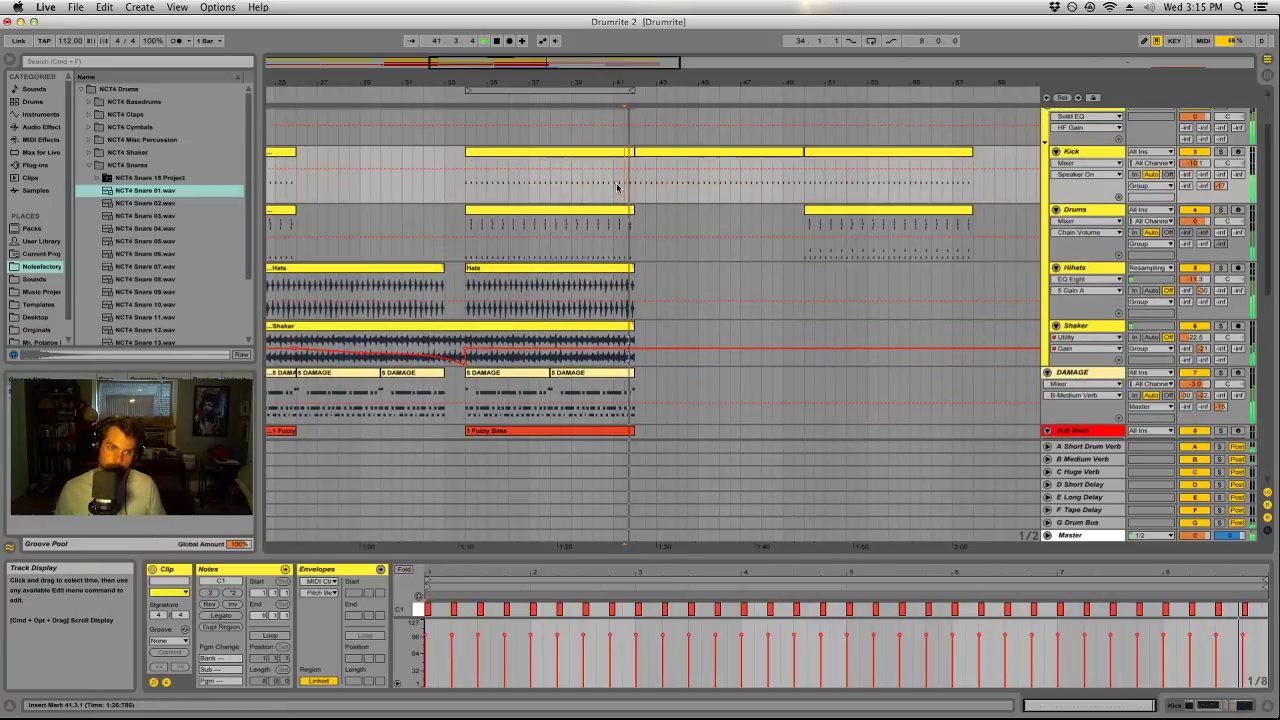
{"action": "double_click", "coordinate": [493, 40]}
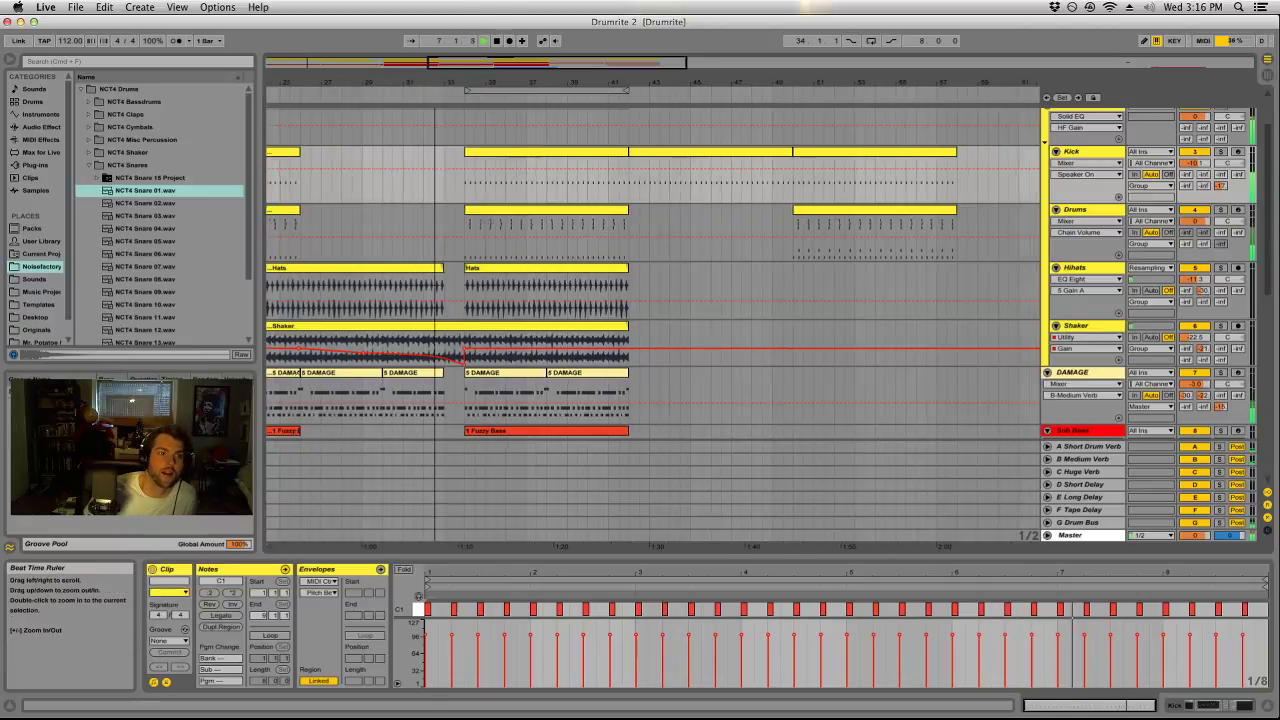
{"action": "key", "text": "minus"}
{"action": "left_click_drag", "start_coordinate": [366, 80], "coordinate": [366, 140]}
Set the Hihats track's Compressor to 0.36 ms attack, 184 ms release and a ratio of 2.33.
{"action": "left_click", "coordinate": [1074, 268]}
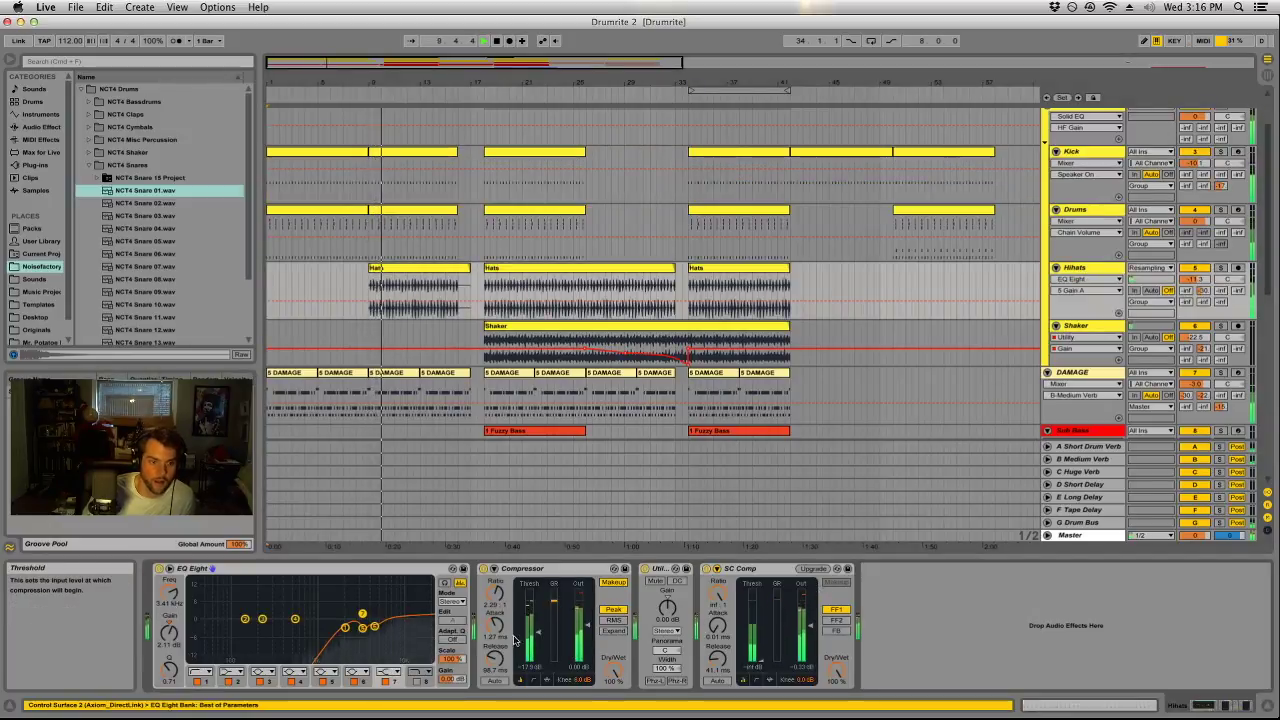
{"action": "left_click_drag", "start_coordinate": [495, 659], "coordinate": [495, 637]}
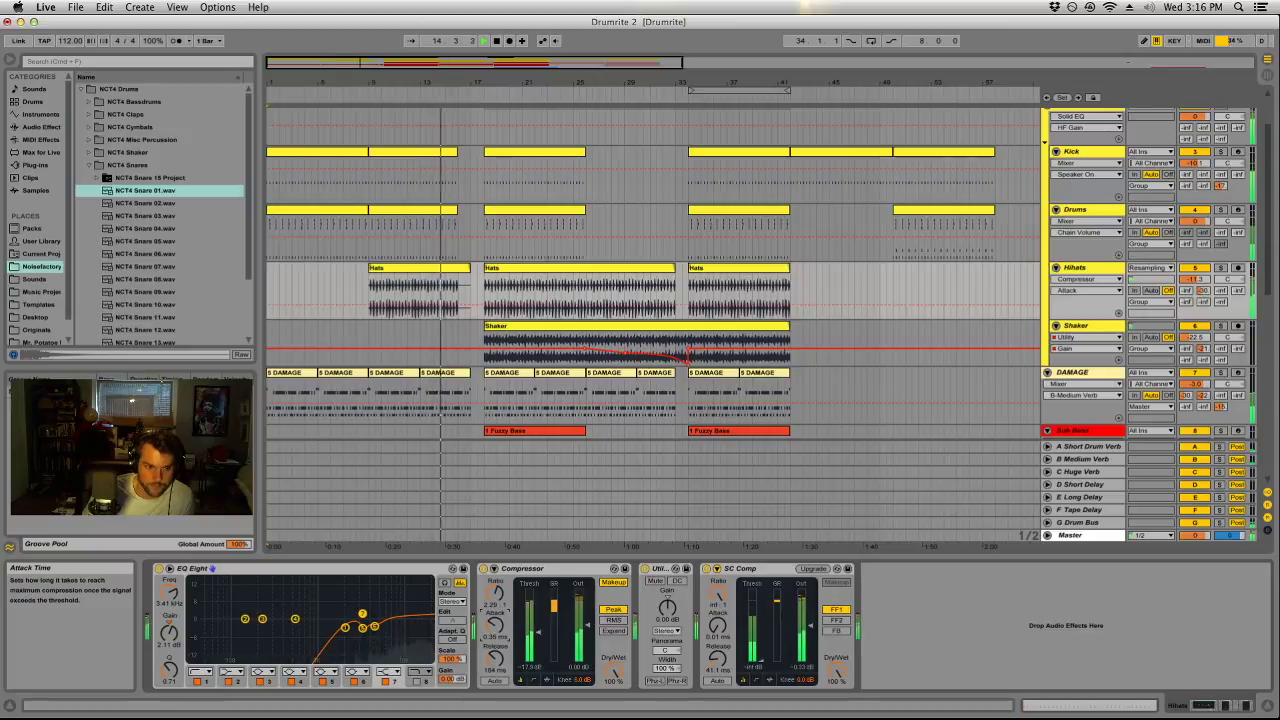
{"action": "left_click_drag", "start_coordinate": [494, 592], "coordinate": [494, 586]}
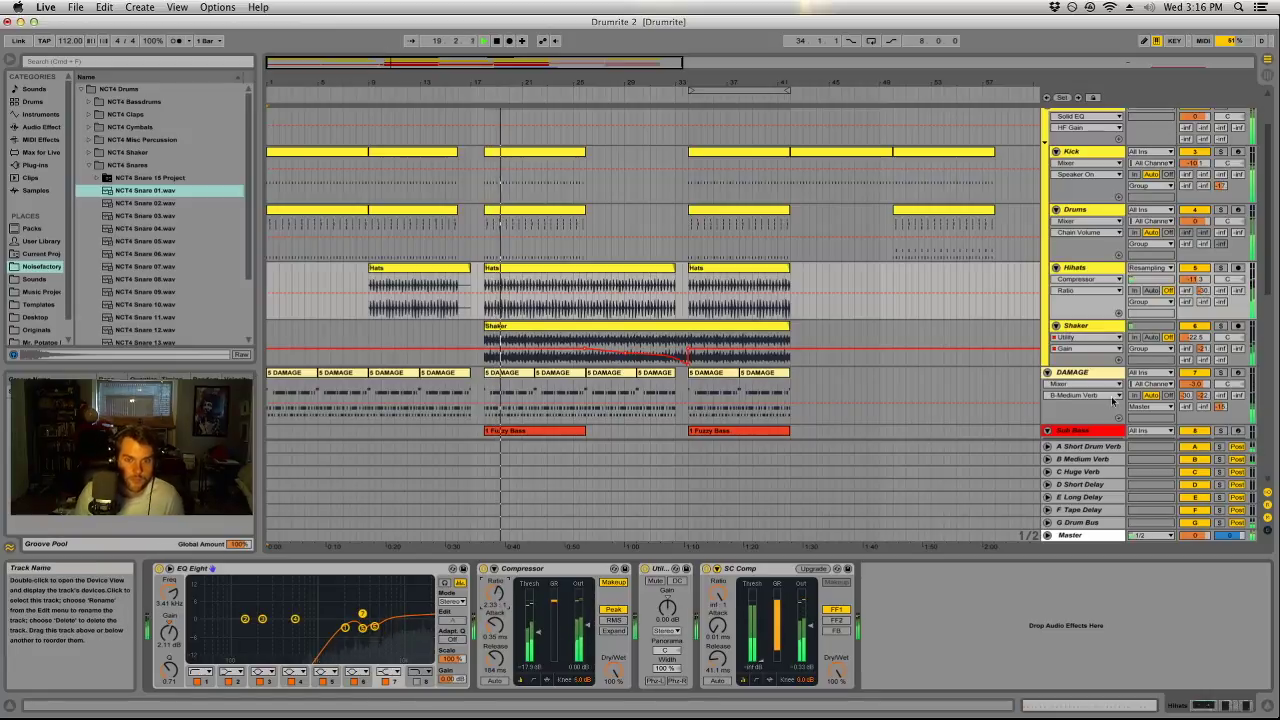
Check the mix without the Shaker and trim the start of its clip from bar 18 to bar 26.
{"action": "left_click", "coordinate": [1198, 327]}
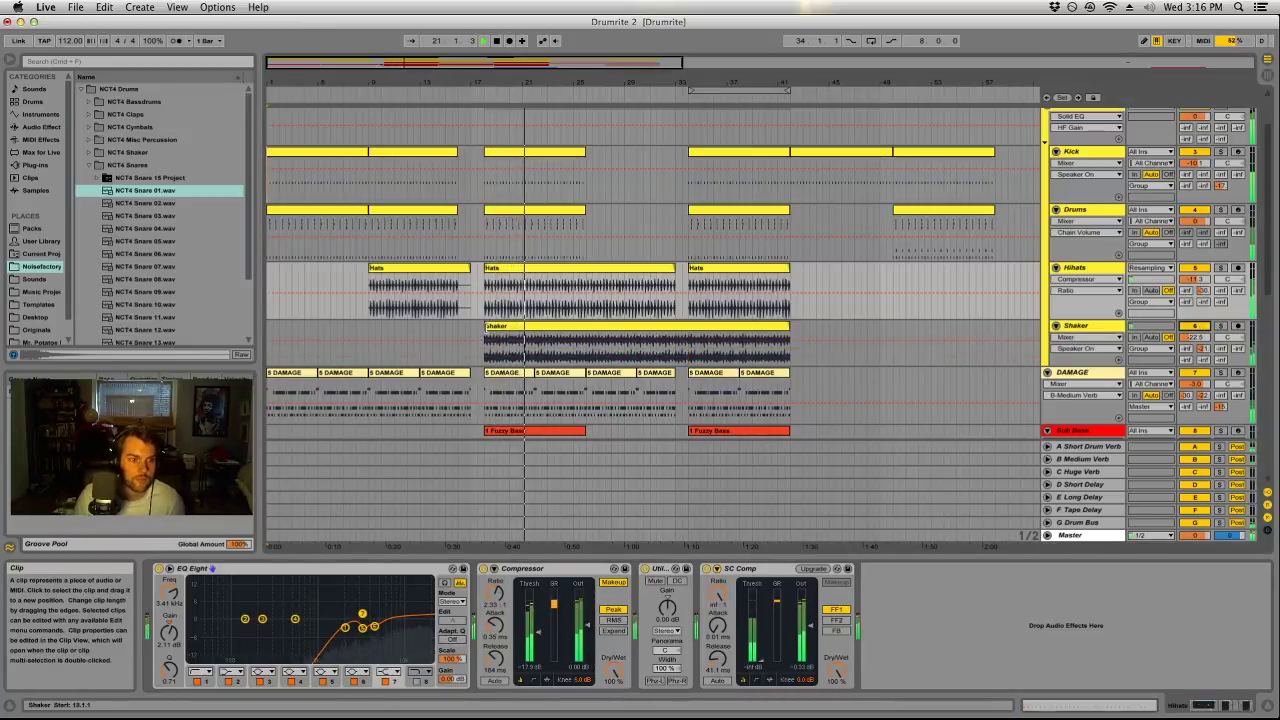
{"action": "left_click_drag", "start_coordinate": [485, 327], "coordinate": [586, 327]}
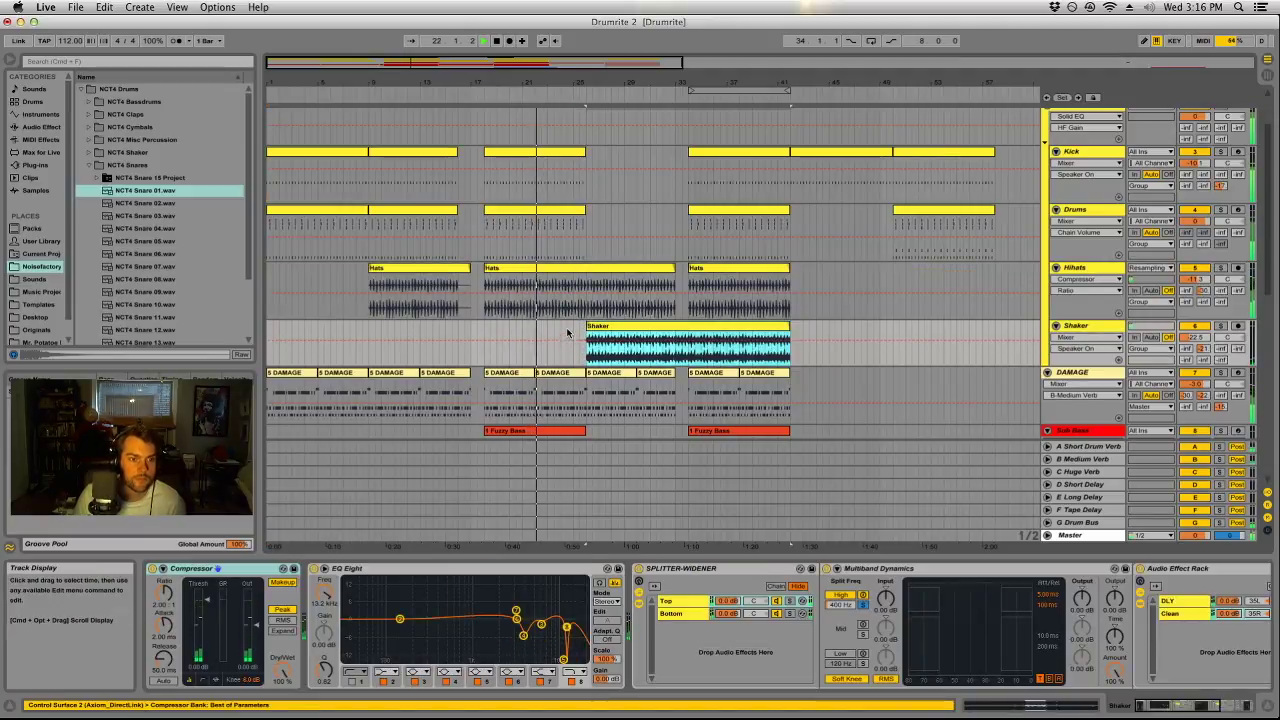
{"action": "left_click", "coordinate": [512, 327]}
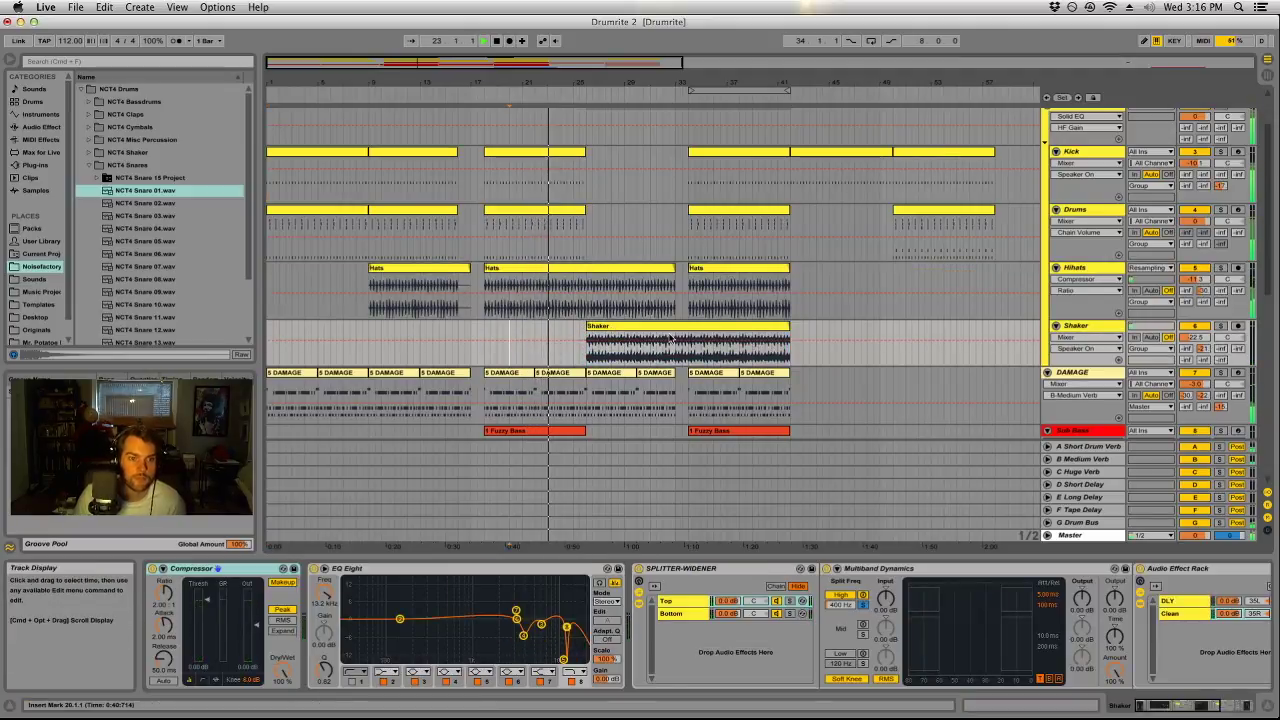
Review the lower tracks during playback and inspect the DAMAGE track's device chain.
{"action": "scroll", "coordinate": [669, 339], "scroll_direction": "down", "scroll_amount": 6}
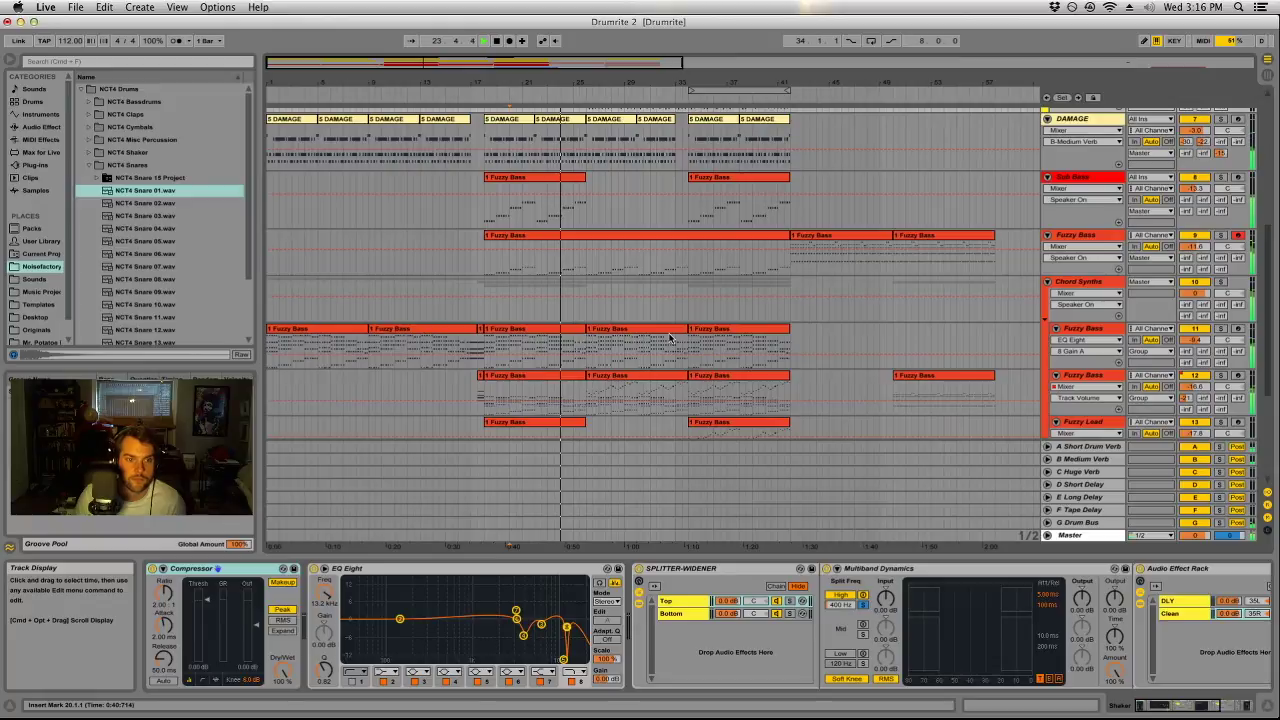
{"action": "scroll", "coordinate": [669, 339], "scroll_direction": "up", "scroll_amount": 4}
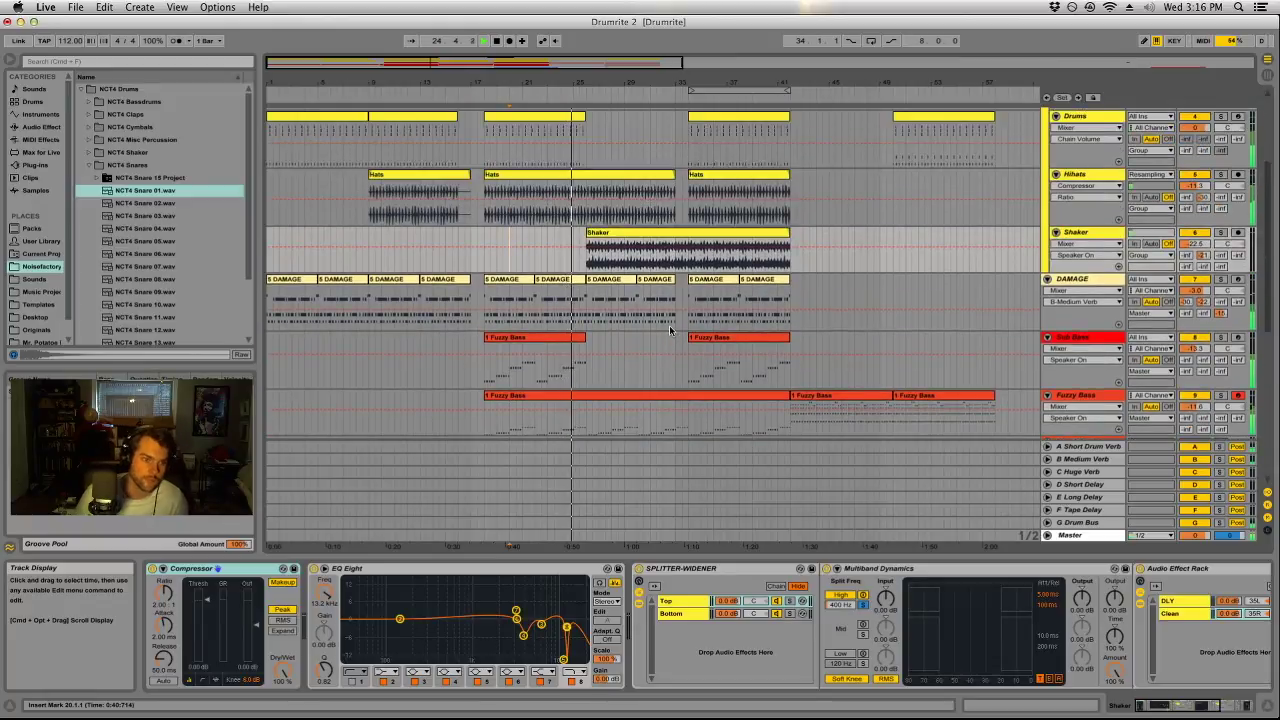
{"action": "scroll", "coordinate": [669, 325], "scroll_direction": "up", "scroll_amount": 1}
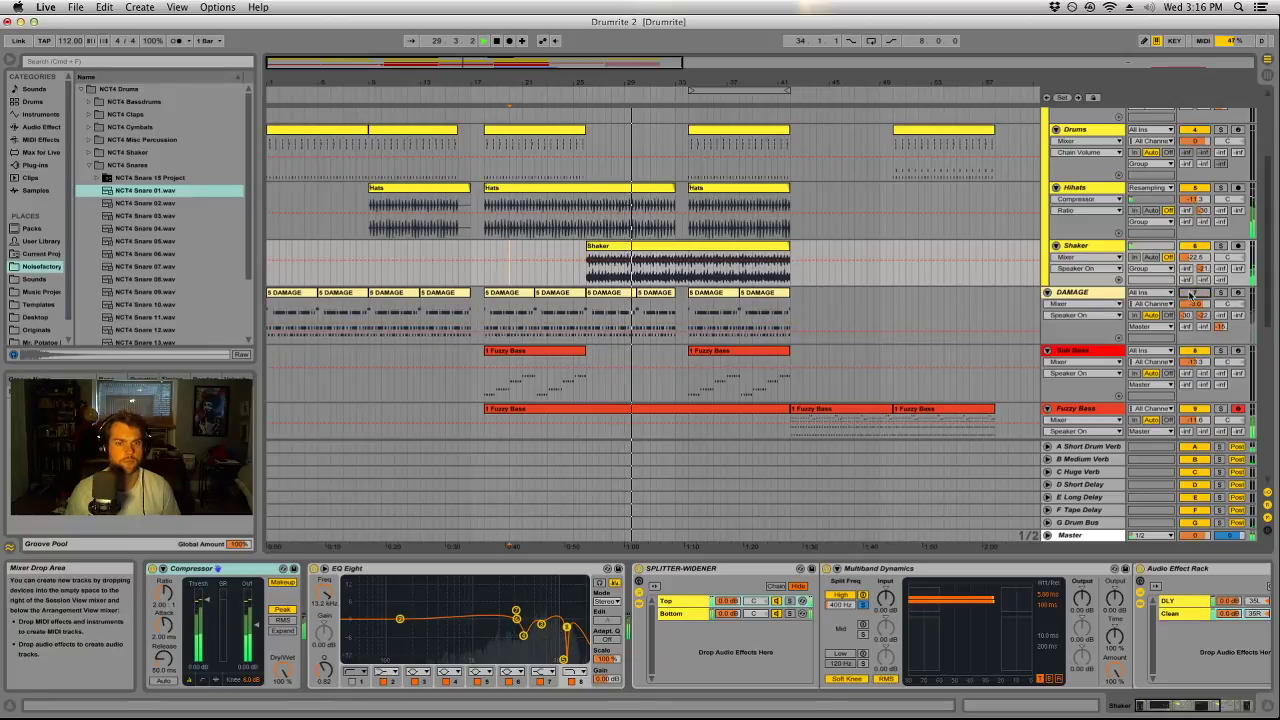
{"action": "left_click", "coordinate": [1125, 291]}
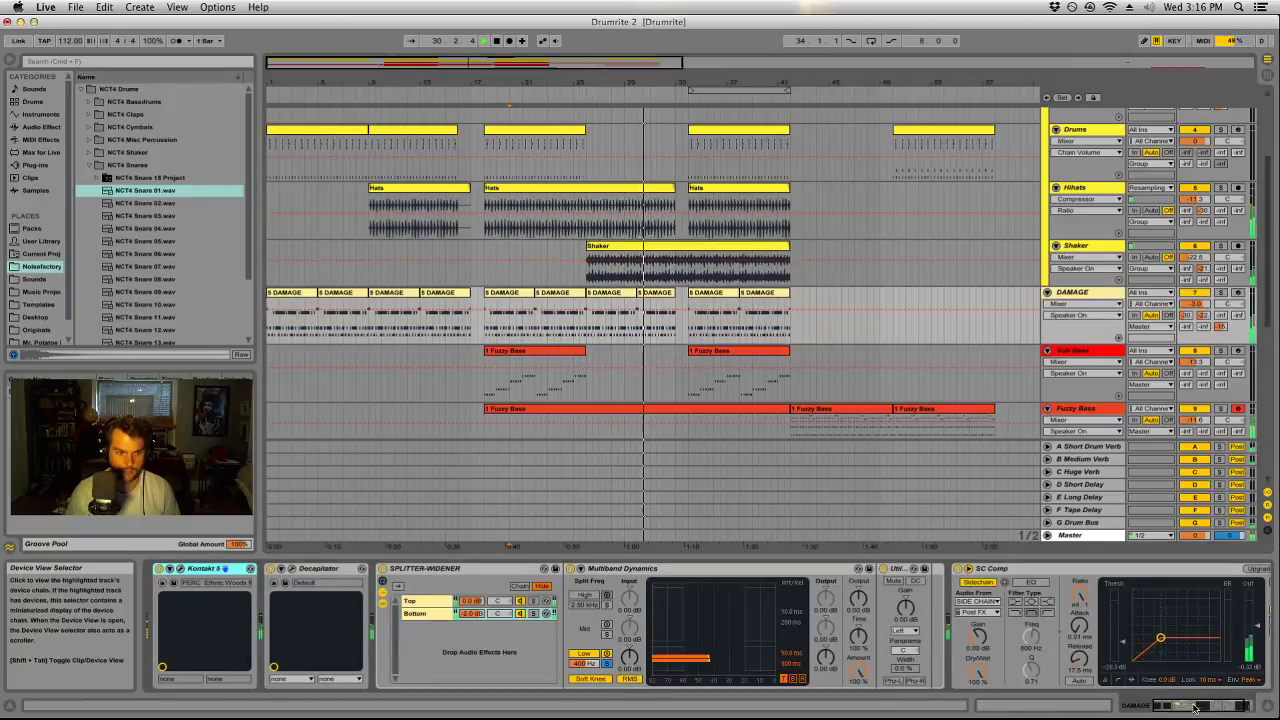
{"action": "left_click", "coordinate": [1253, 705]}
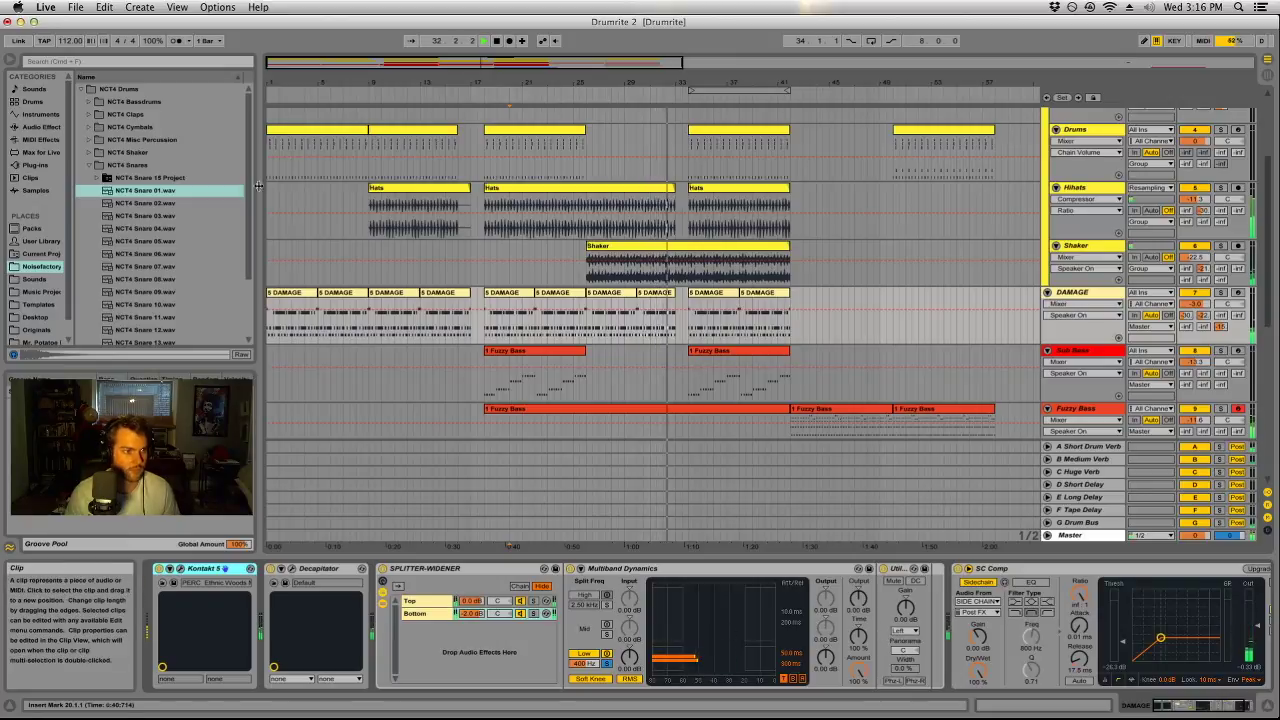
Add an Auto Filter after Decapitator on the DAMAGE track and set it to high-pass at about 186 Hz.
{"action": "left_click", "coordinate": [41, 127]}
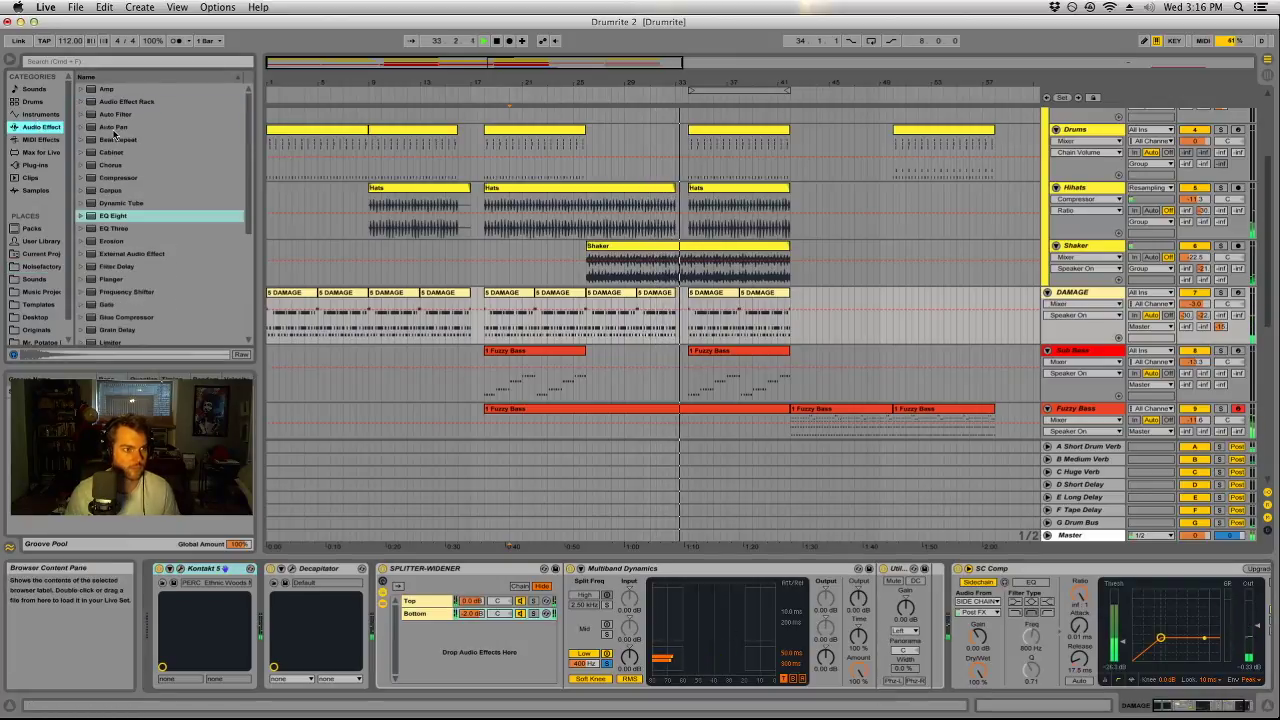
{"action": "left_click_drag", "start_coordinate": [115, 114], "coordinate": [453, 638]}
{"action": "left_click", "coordinate": [435, 656]}
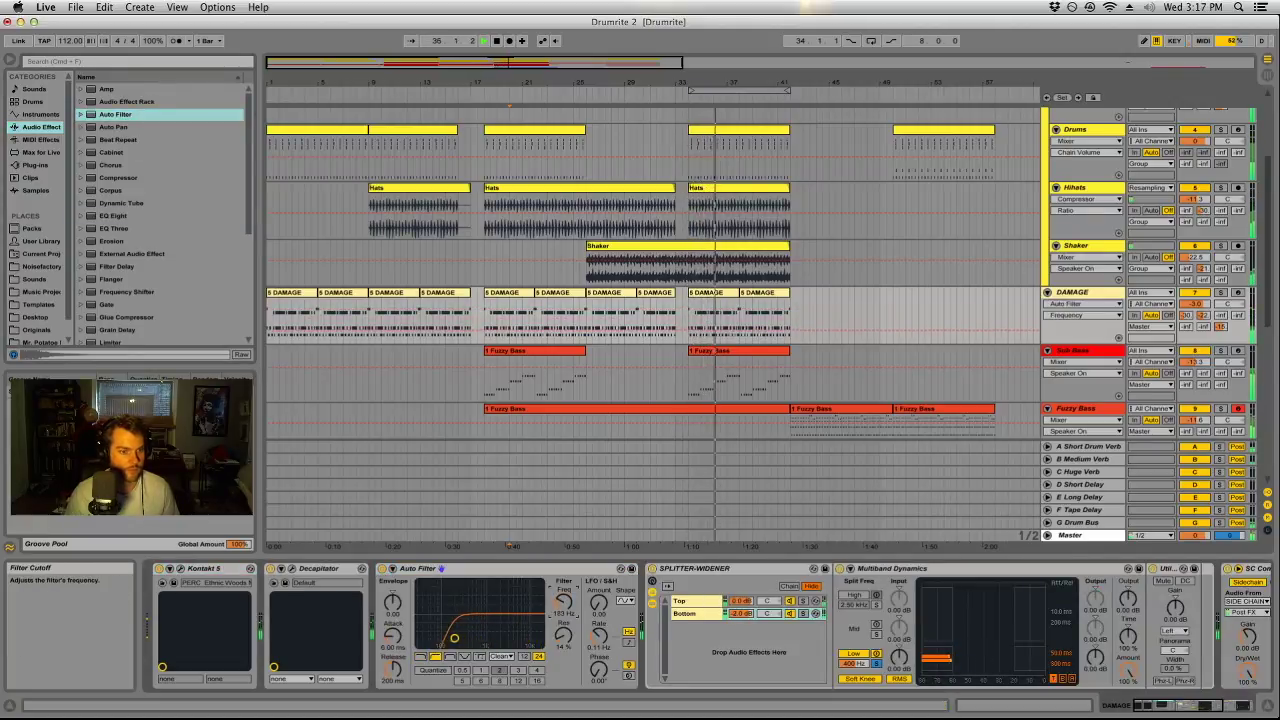
Review the drum, bass and chord synth tracks during playback, comparing what plays after bar 41.
{"action": "left_click", "coordinate": [937, 314]}
{"action": "scroll", "coordinate": [785, 372], "scroll_direction": "up", "scroll_amount": 3}
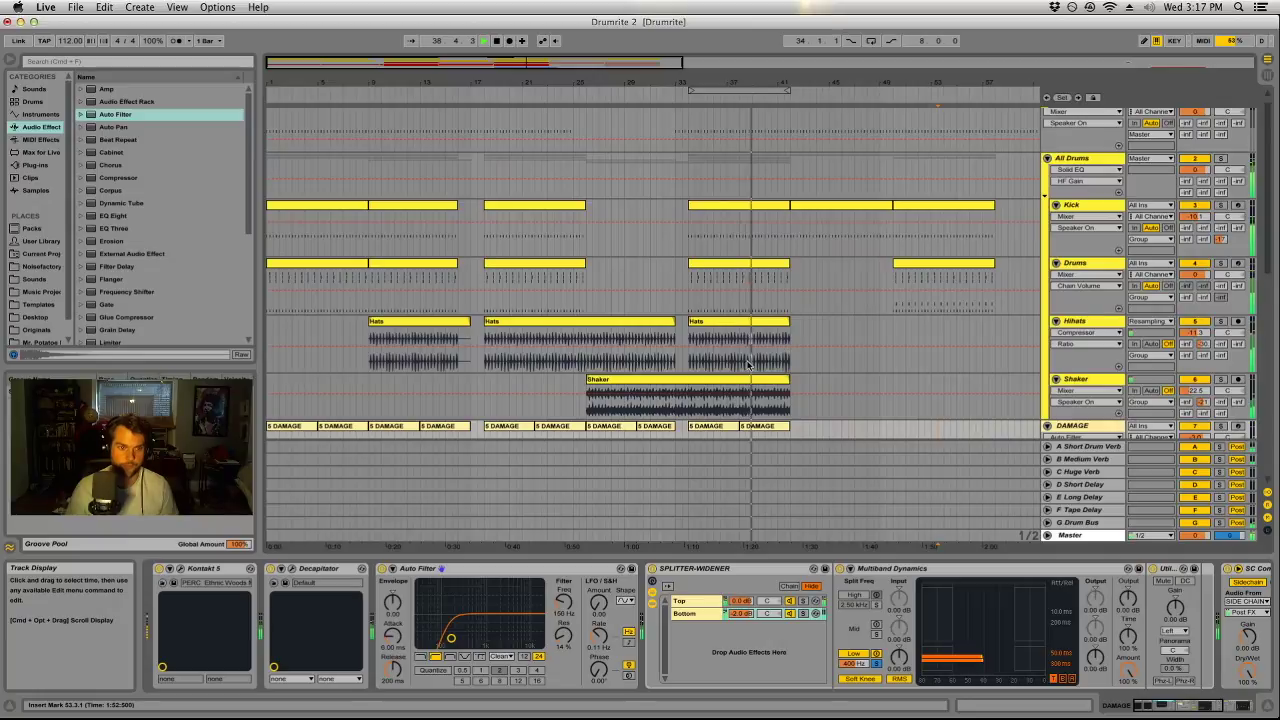
{"action": "scroll", "coordinate": [750, 362], "scroll_direction": "down", "scroll_amount": 3}
{"action": "scroll", "coordinate": [748, 366], "scroll_direction": "down", "scroll_amount": 3}
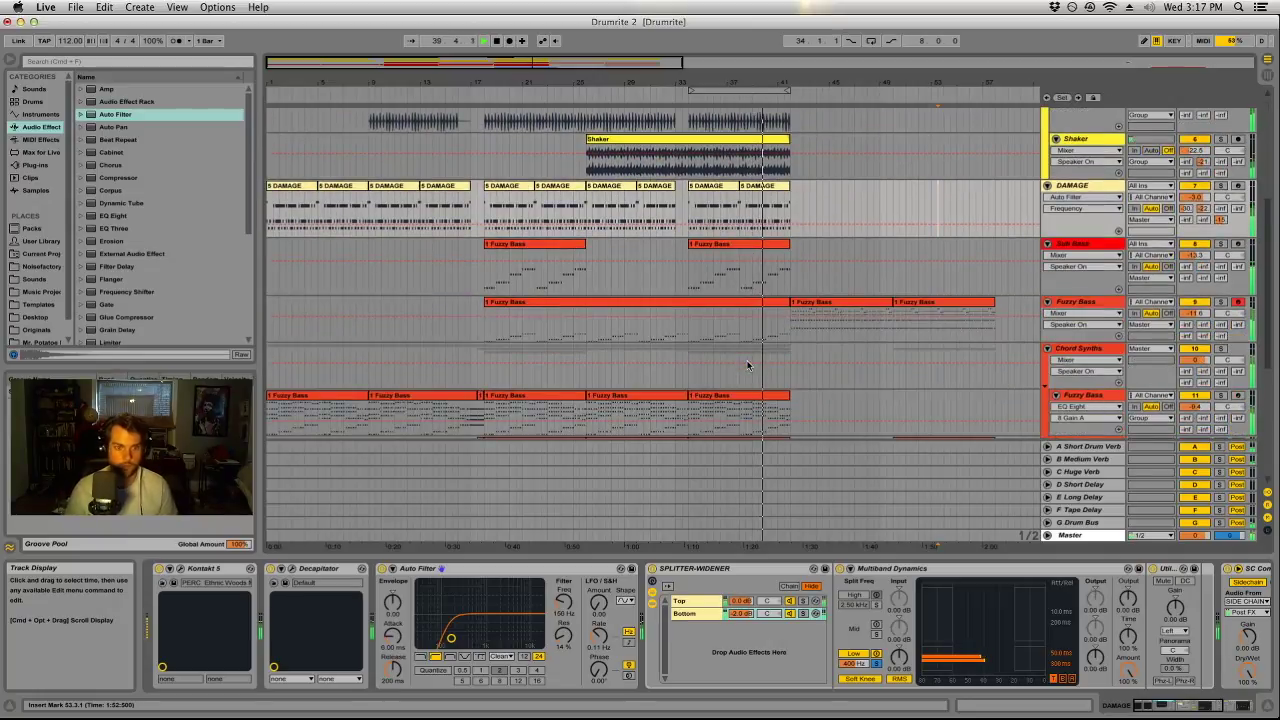
{"action": "scroll", "coordinate": [748, 366], "scroll_direction": "up", "scroll_amount": 2}
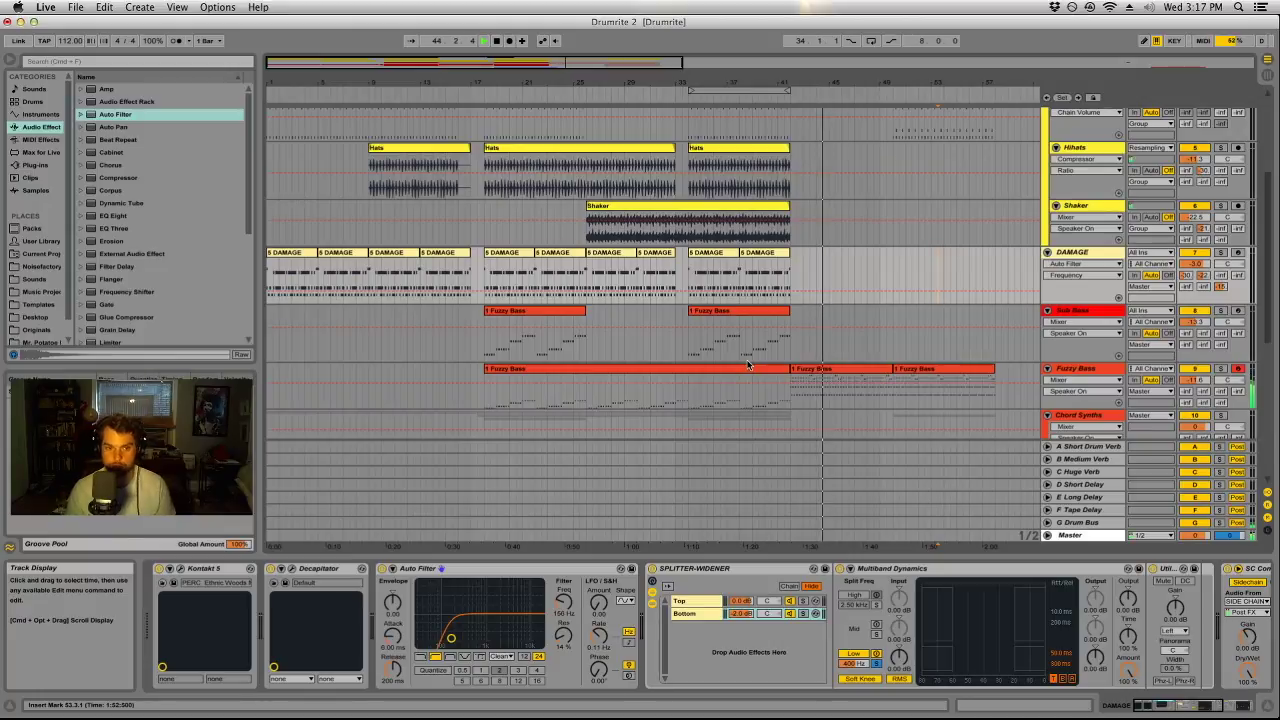
{"action": "scroll", "coordinate": [748, 365], "scroll_direction": "up", "scroll_amount": 6}
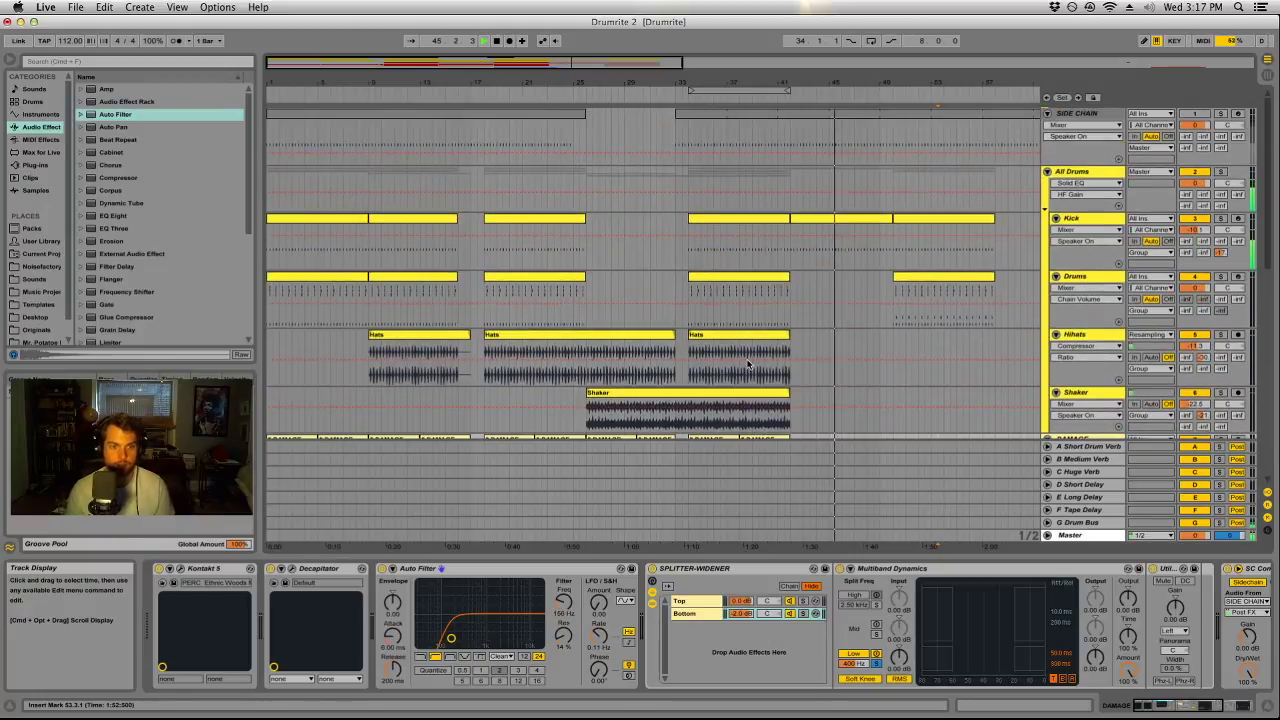
{"action": "scroll", "coordinate": [748, 364], "scroll_direction": "down", "scroll_amount": 9}
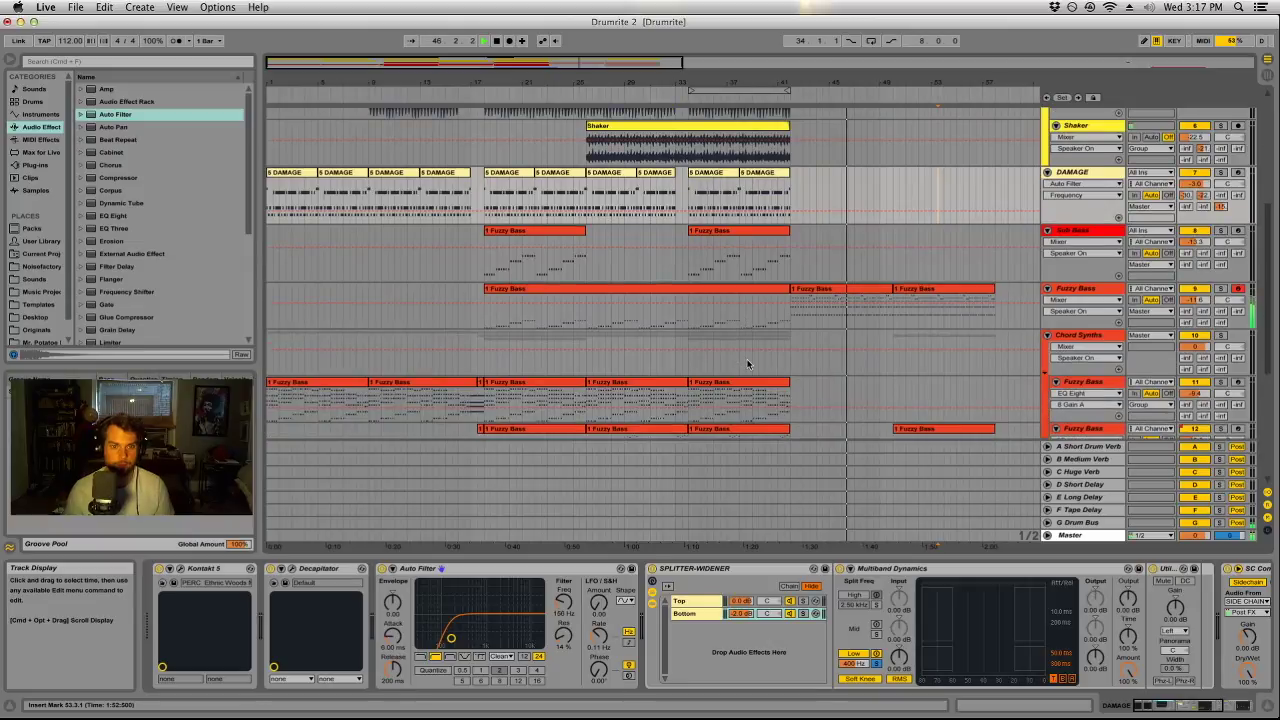
{"action": "scroll", "coordinate": [748, 365], "scroll_direction": "down", "scroll_amount": 2}
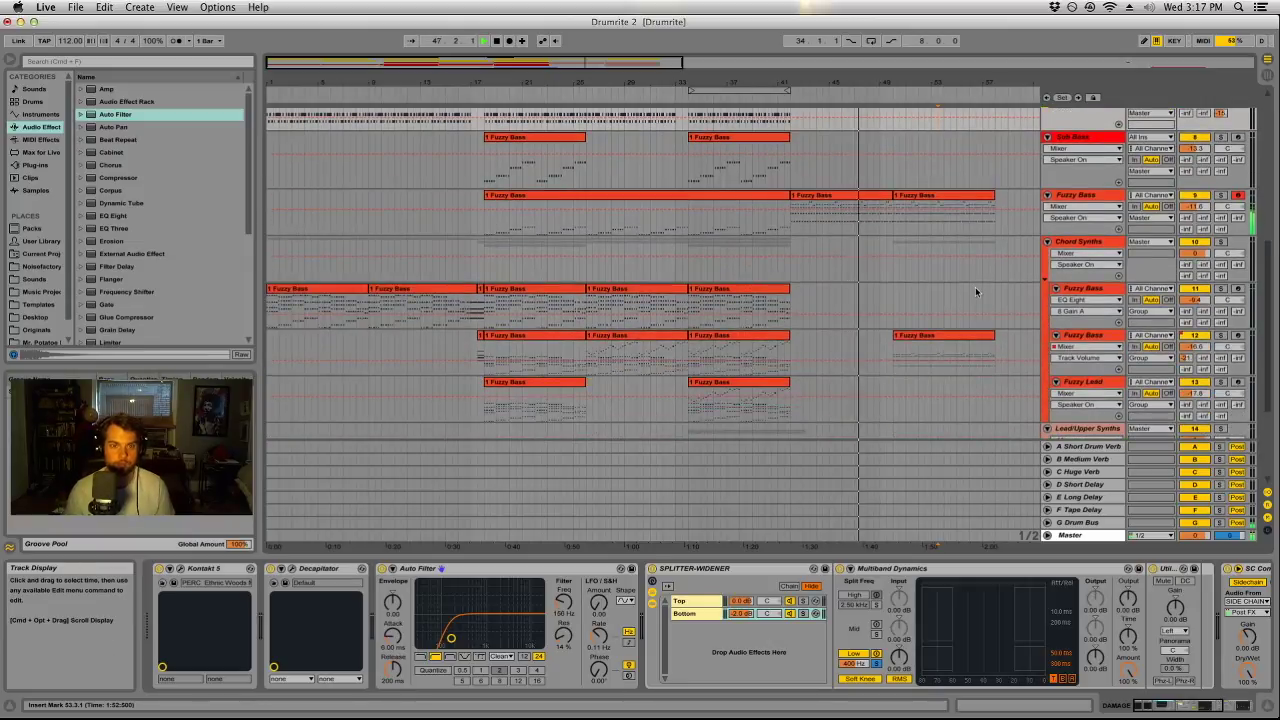
{"action": "scroll", "coordinate": [936, 316], "scroll_direction": "up", "scroll_amount": 3}
{"action": "scroll", "coordinate": [936, 316], "scroll_direction": "up", "scroll_amount": 12}
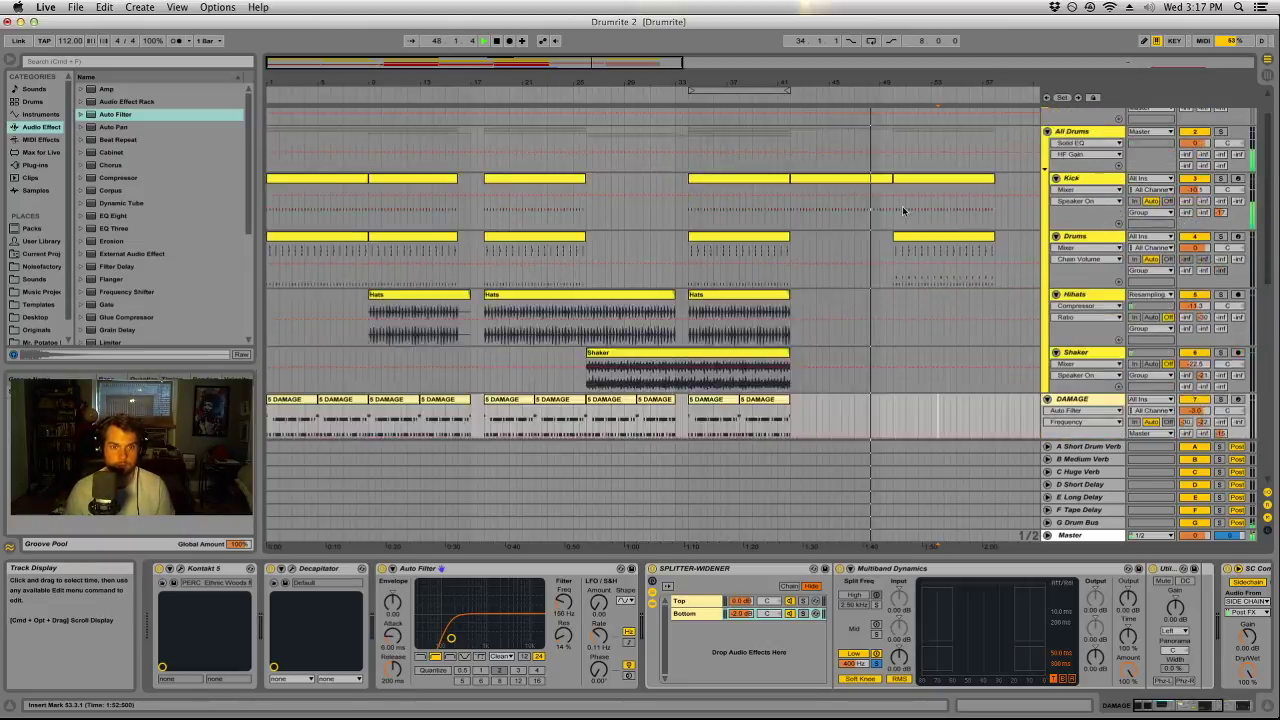
Shorten the Kick clip that starts at bar 42 so it ends at bar 49.
{"action": "left_click_drag", "start_coordinate": [879, 230], "coordinate": [791, 230]}
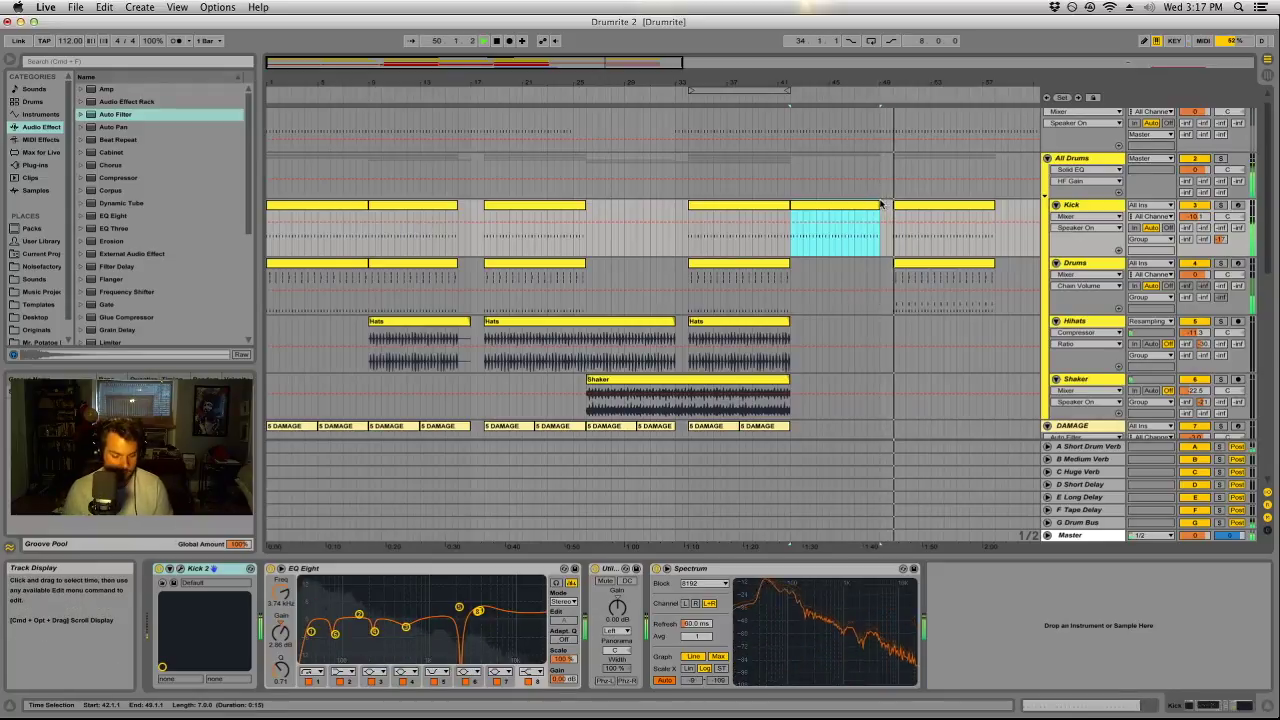
{"action": "scroll", "coordinate": [898, 260], "scroll_direction": "down", "scroll_amount": 9}
{"action": "scroll", "coordinate": [898, 260], "scroll_direction": "down", "scroll_amount": 4}
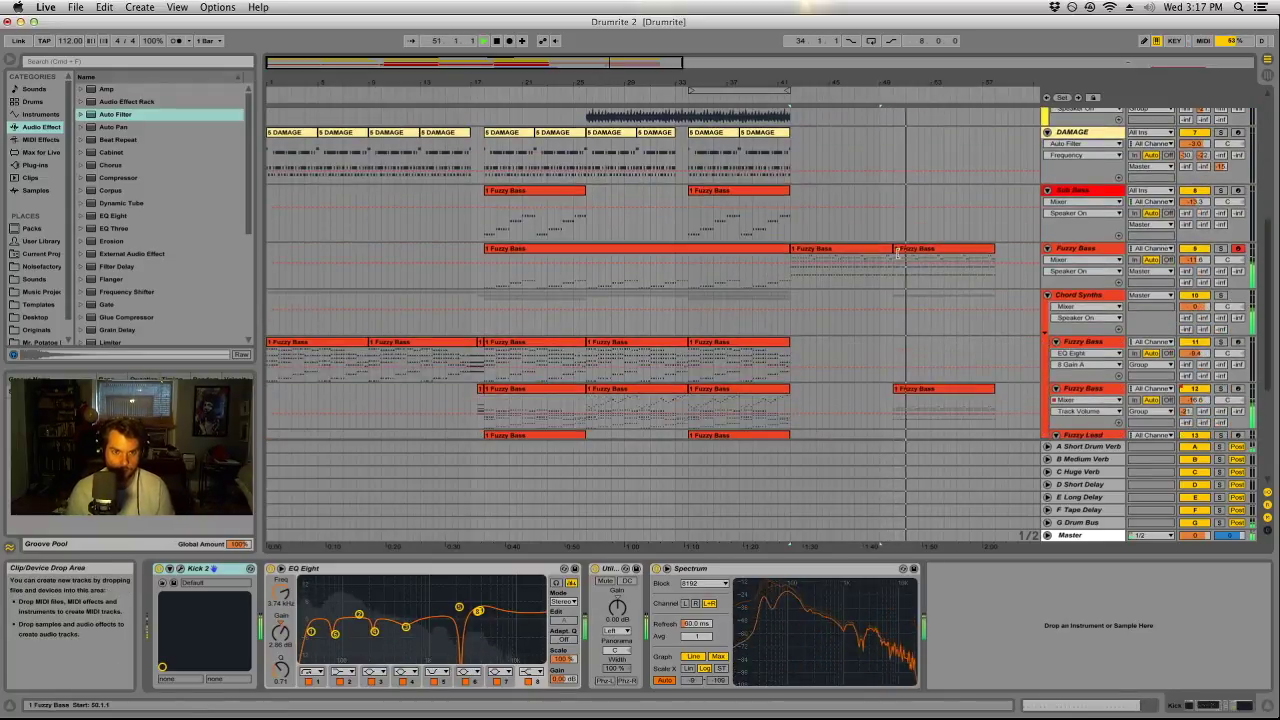
Delete the Drums track's clip between bars 50 and 58.
{"action": "scroll", "coordinate": [910, 200], "scroll_direction": "up", "scroll_amount": 9}
{"action": "left_click", "coordinate": [916, 174]}
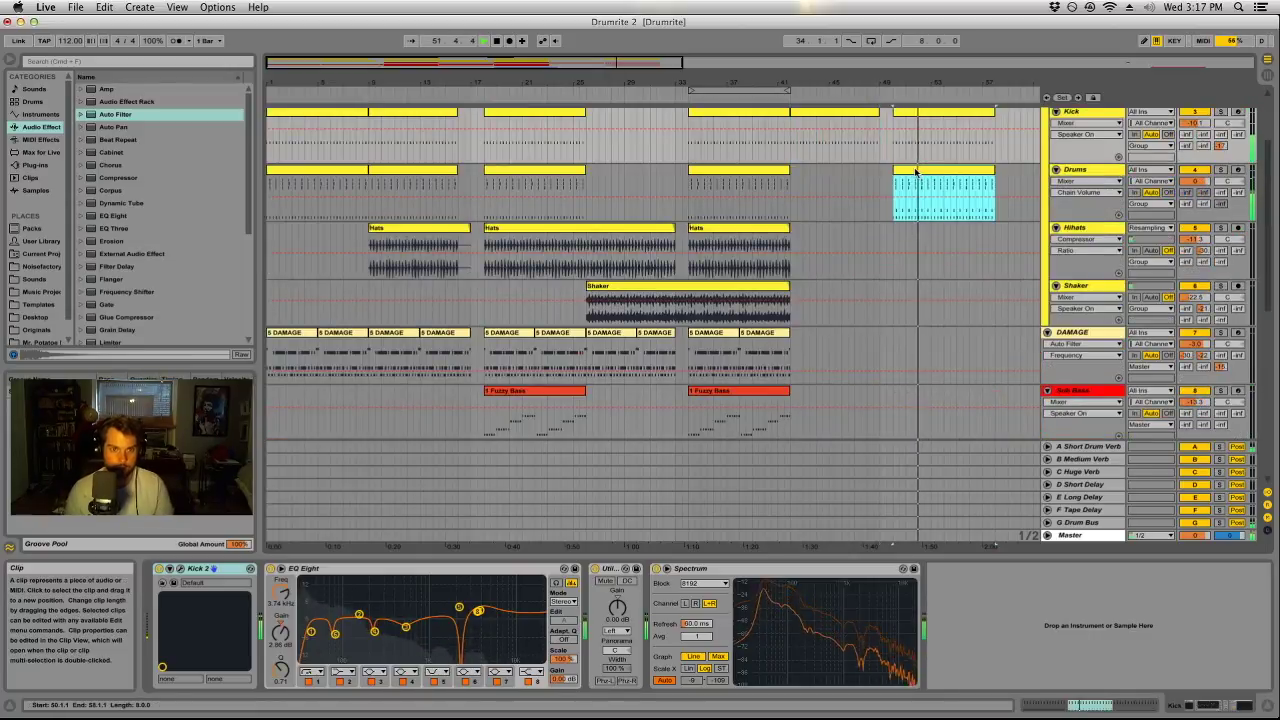
{"action": "left_click_drag", "start_coordinate": [921, 86], "coordinate": [915, 66]}
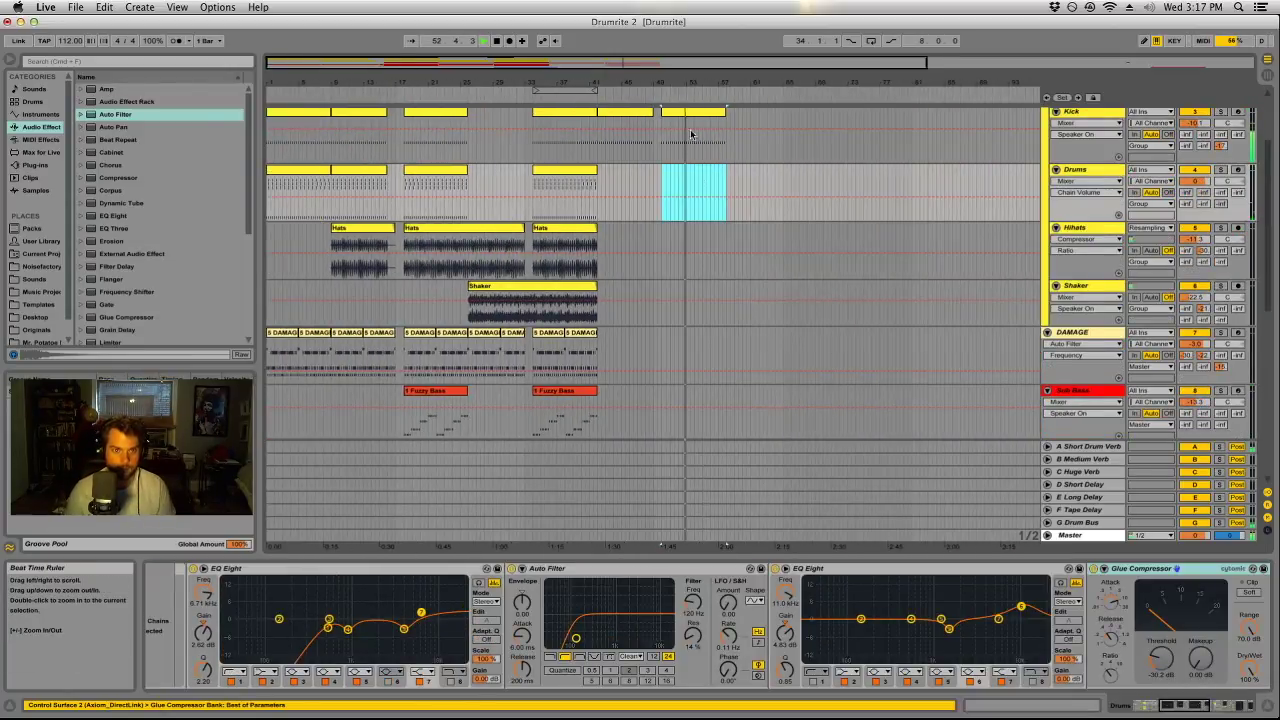
Trim the Kick clip at bar 50 to end at bar 57 and repeat the seven-bar pattern from bar 58 to bar 65.
{"action": "scroll", "coordinate": [707, 207], "scroll_direction": "up", "scroll_amount": 3}
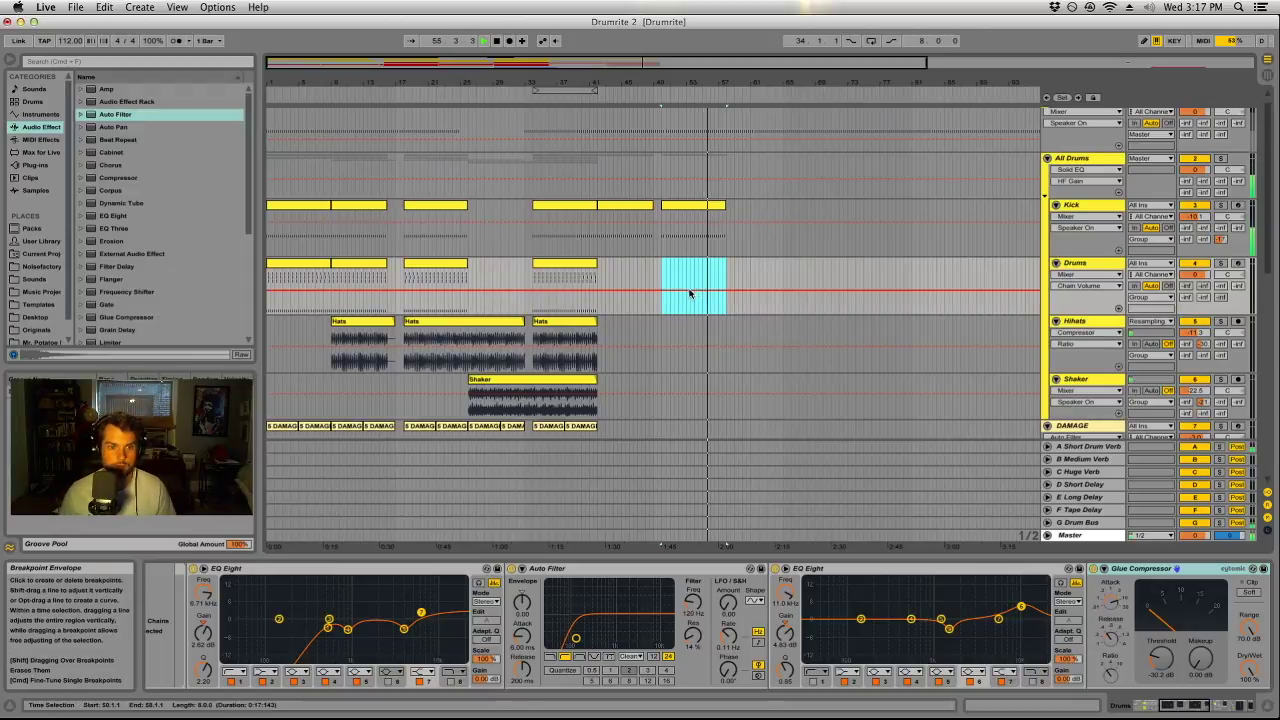
{"action": "left_click_drag", "start_coordinate": [725, 208], "coordinate": [750, 214]}
Duplicate the last Fuzzy Bass clip to bars 58–66, copy it onto the Sub Bass track there, and open the copy's notes.
{"action": "scroll", "coordinate": [735, 336], "scroll_direction": "down", "scroll_amount": 6}
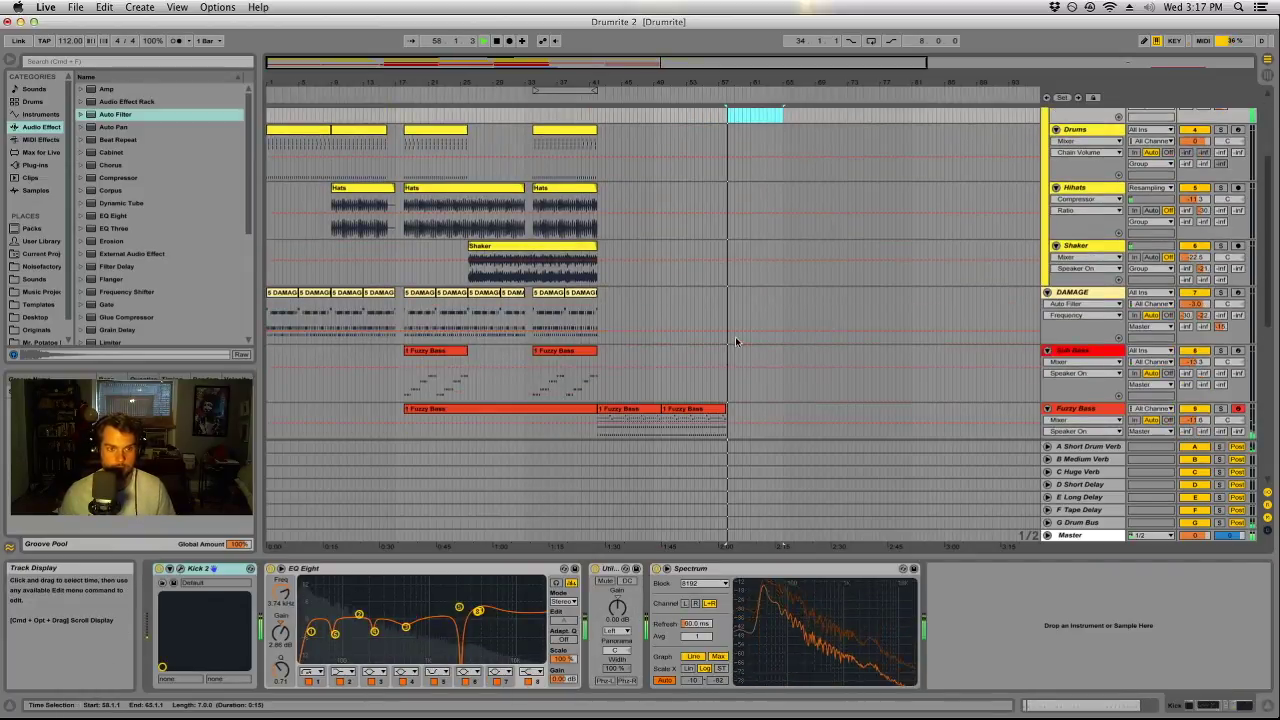
{"action": "left_click_drag", "start_coordinate": [692, 283], "coordinate": [757, 252]}
{"action": "double_click", "coordinate": [757, 245]}
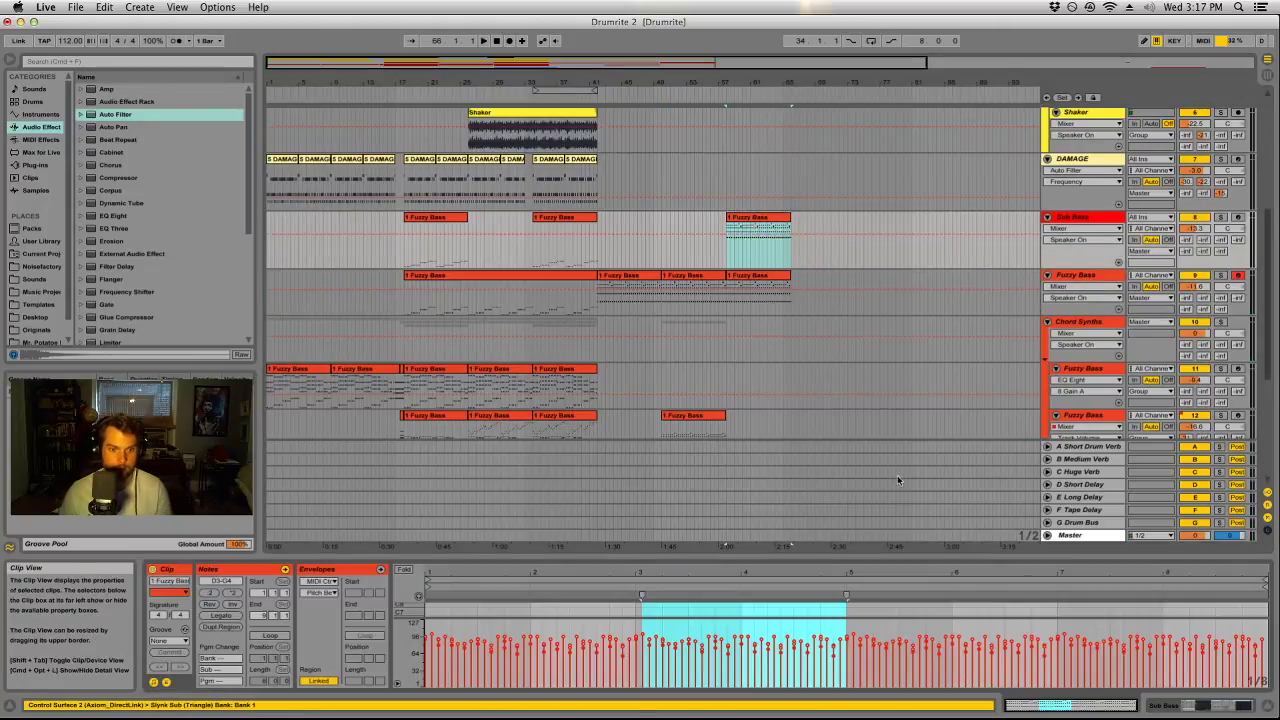
Enlarge the note editor and delete every note above D3 from the new Sub Bass clip.
{"action": "left_click_drag", "start_coordinate": [918, 558], "coordinate": [918, 229]}
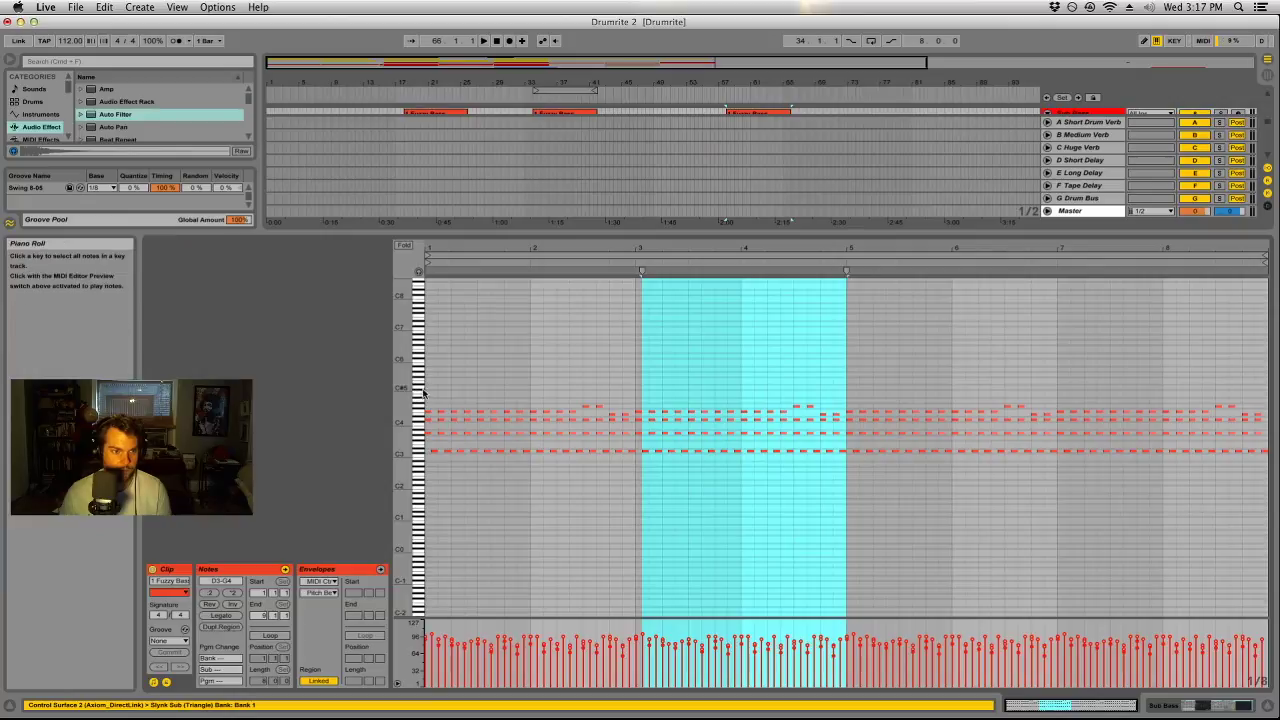
{"action": "left_click_drag", "start_coordinate": [430, 404], "coordinate": [1262, 442]}
{"action": "key", "text": "Delete"}
{"action": "left_click", "coordinate": [434, 453]}
{"action": "left_click", "coordinate": [434, 452]}
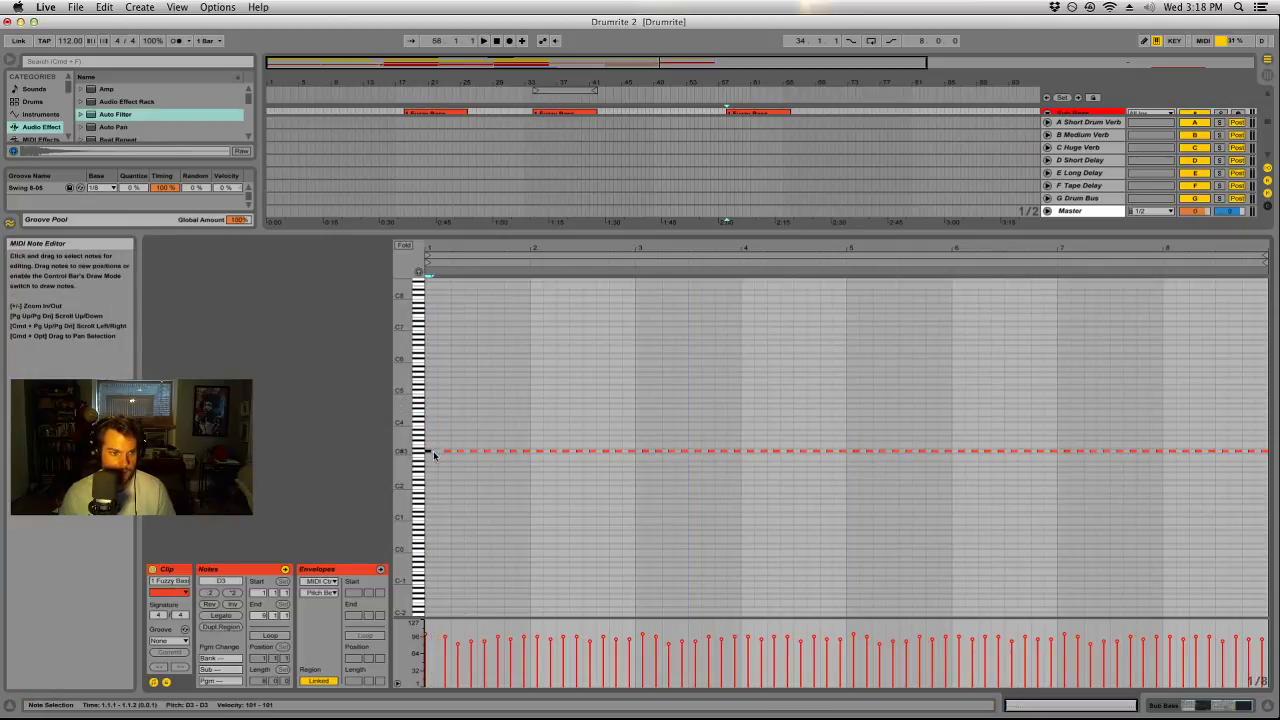
Play the Sub Bass clip and delete all D3 notes after the first two.
{"action": "key", "text": "space"}
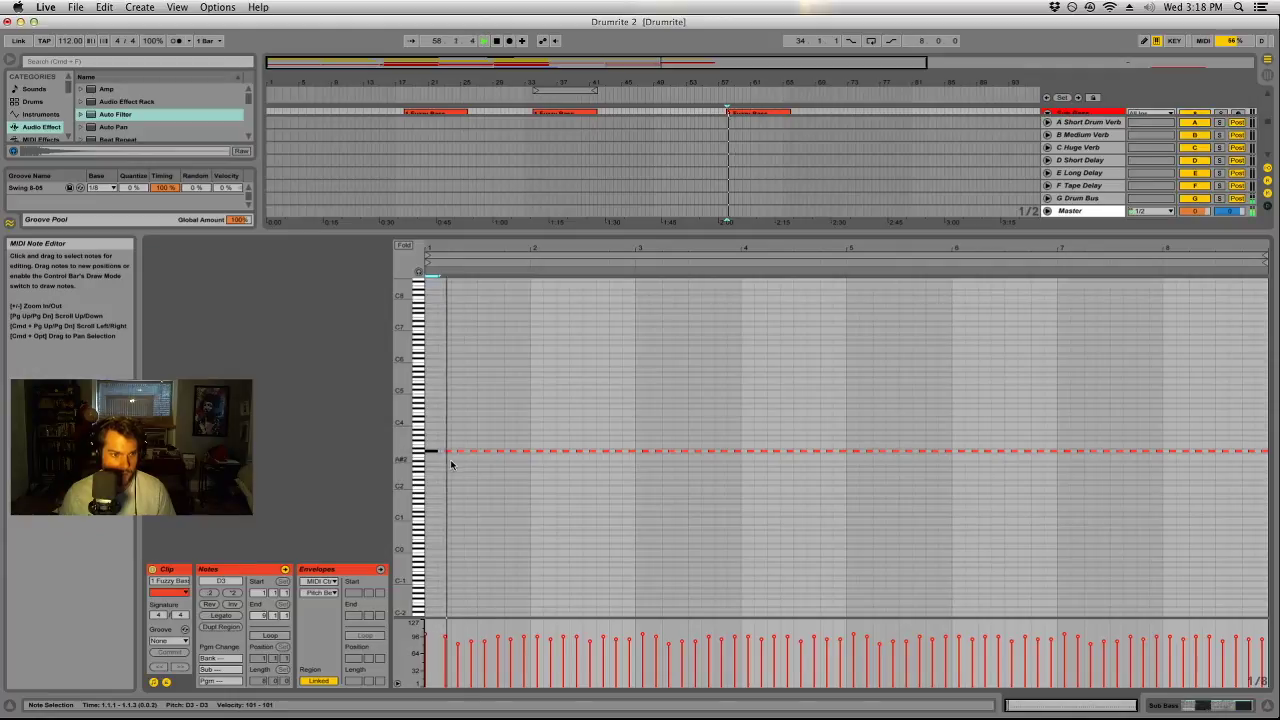
{"action": "left_click_drag", "start_coordinate": [455, 443], "coordinate": [1014, 540]}
{"action": "key", "text": "Delete"}
{"action": "key", "text": "space"}
{"action": "left_click", "coordinate": [461, 451]}
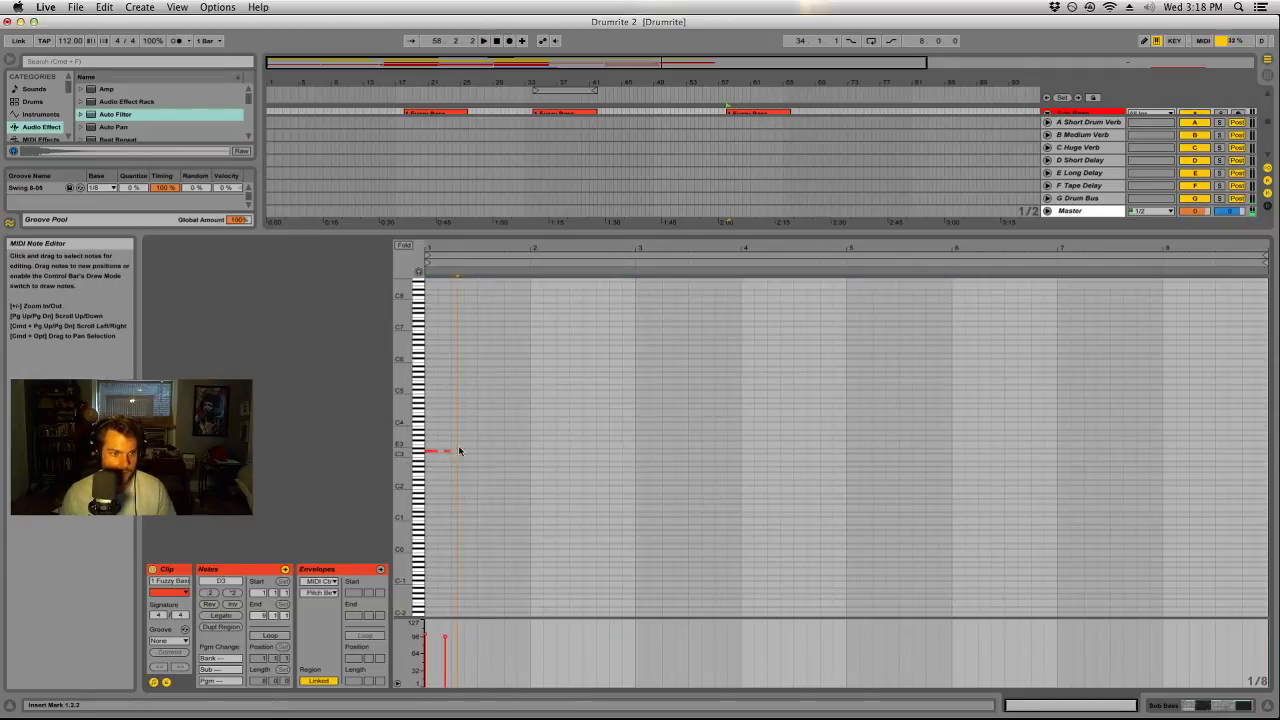
Duplicate the two-note D3 pattern repeatedly until it fills all eight bars of the Sub Bass clip.
{"action": "left_click", "coordinate": [442, 450]}
{"action": "key", "text": "super+d"}
{"action": "key", "text": "super+d"}
{"action": "key", "text": "super+d"}
{"action": "key", "text": "super+d"}
{"action": "key", "text": "super+d"}
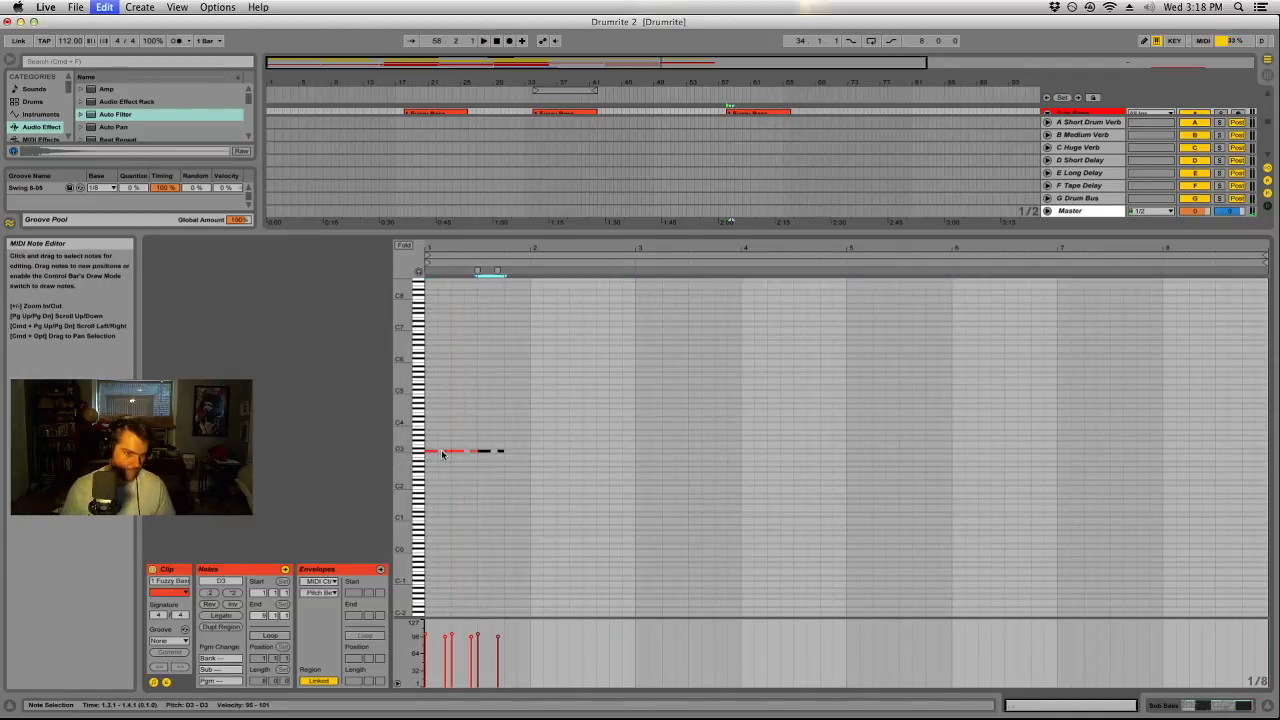
{"action": "key", "text": "super+d"}
{"action": "key", "text": "super+d"}
{"action": "key", "text": "super+d"}
{"action": "key", "text": "super+d"}
{"action": "key", "text": "super+d"}
{"action": "key", "text": "super+d"}
{"action": "key", "text": "super+d"}
{"action": "key", "text": "super+d"}
{"action": "key", "text": "super+d"}
{"action": "key", "text": "super+d"}
{"action": "key", "text": "super+d"}
{"action": "key", "text": "super+d"}
{"action": "key", "text": "super+d"}
{"action": "key", "text": "super+d"}
{"action": "key", "text": "super+d"}
{"action": "key", "text": "super+d"}
{"action": "key", "text": "super+d"}
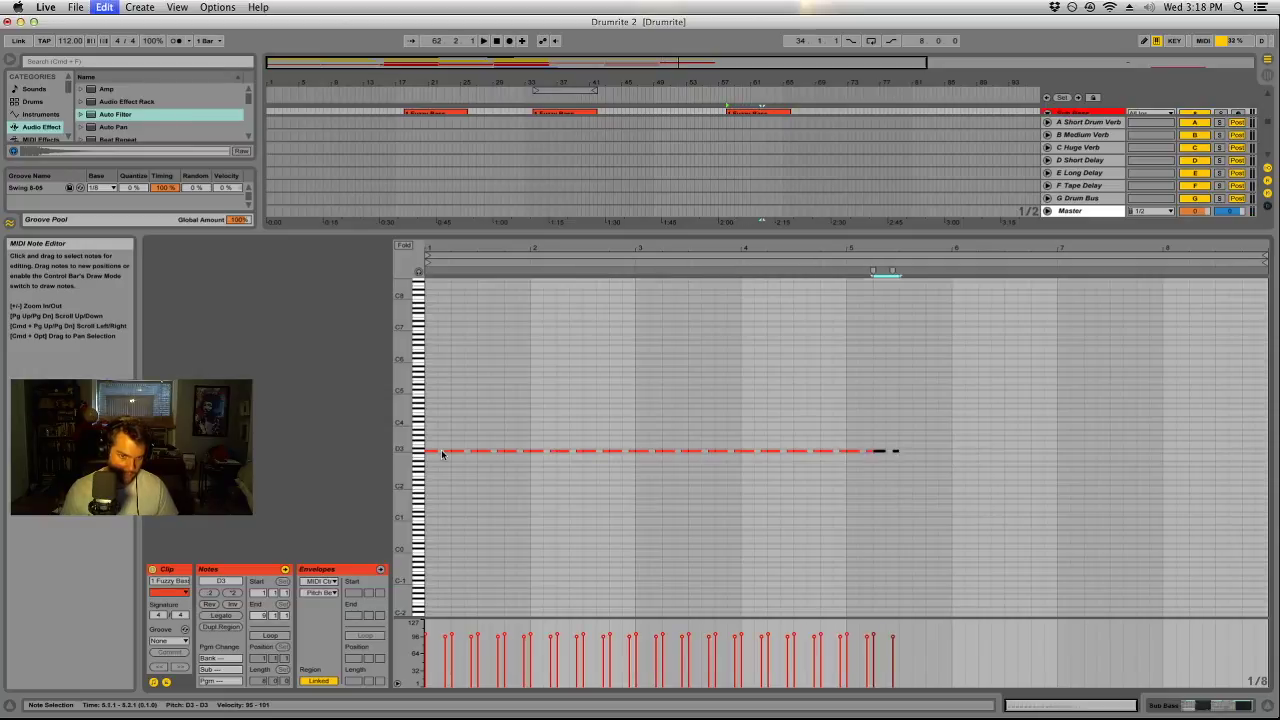
{"action": "key", "text": "super+d"}
{"action": "key", "text": "super+d"}
{"action": "key", "text": "super+d"}
{"action": "key", "text": "super+d"}
{"action": "key", "text": "super+d"}
{"action": "key", "text": "super+d"}
{"action": "key", "text": "super+d"}
{"action": "key", "text": "super+d"}
{"action": "key", "text": "super+d"}
Transpose all notes of the Sub Bass clip down by octaves to D0 while playing it, and shrink the note editor.
{"action": "key", "text": "space"}
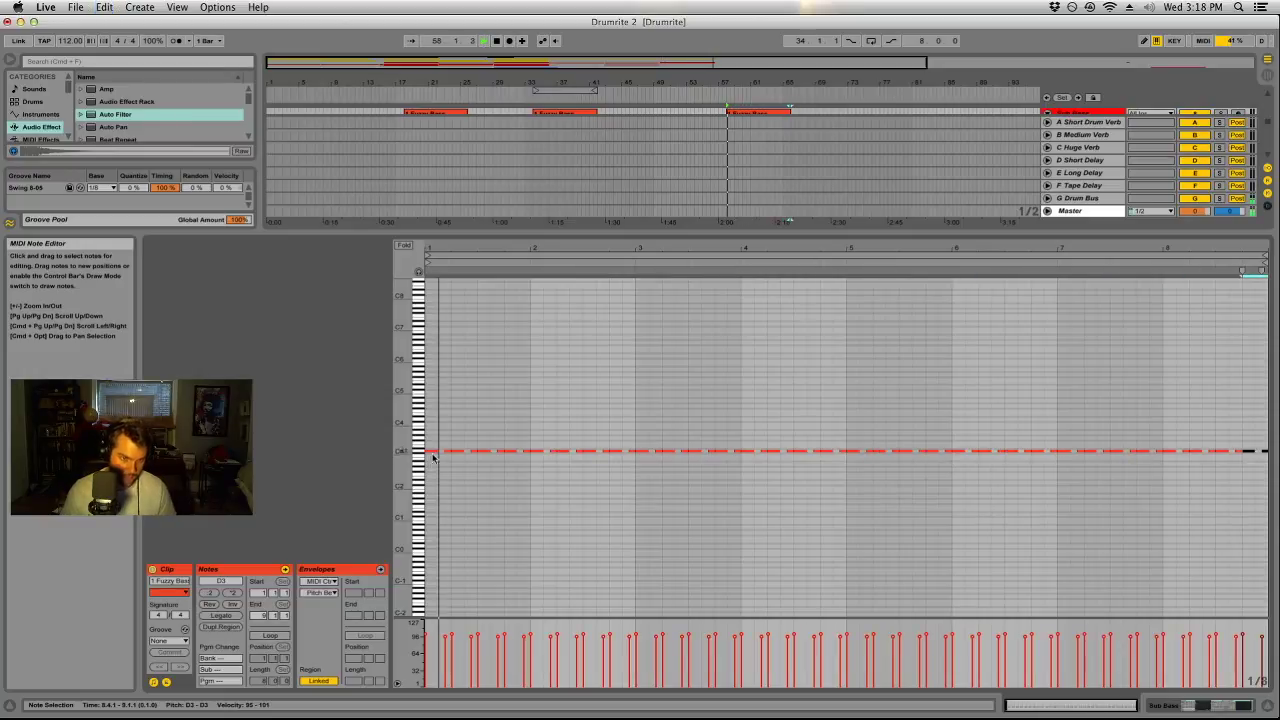
{"action": "key", "text": "shift+Down"}
{"action": "left_click", "coordinate": [441, 432]}
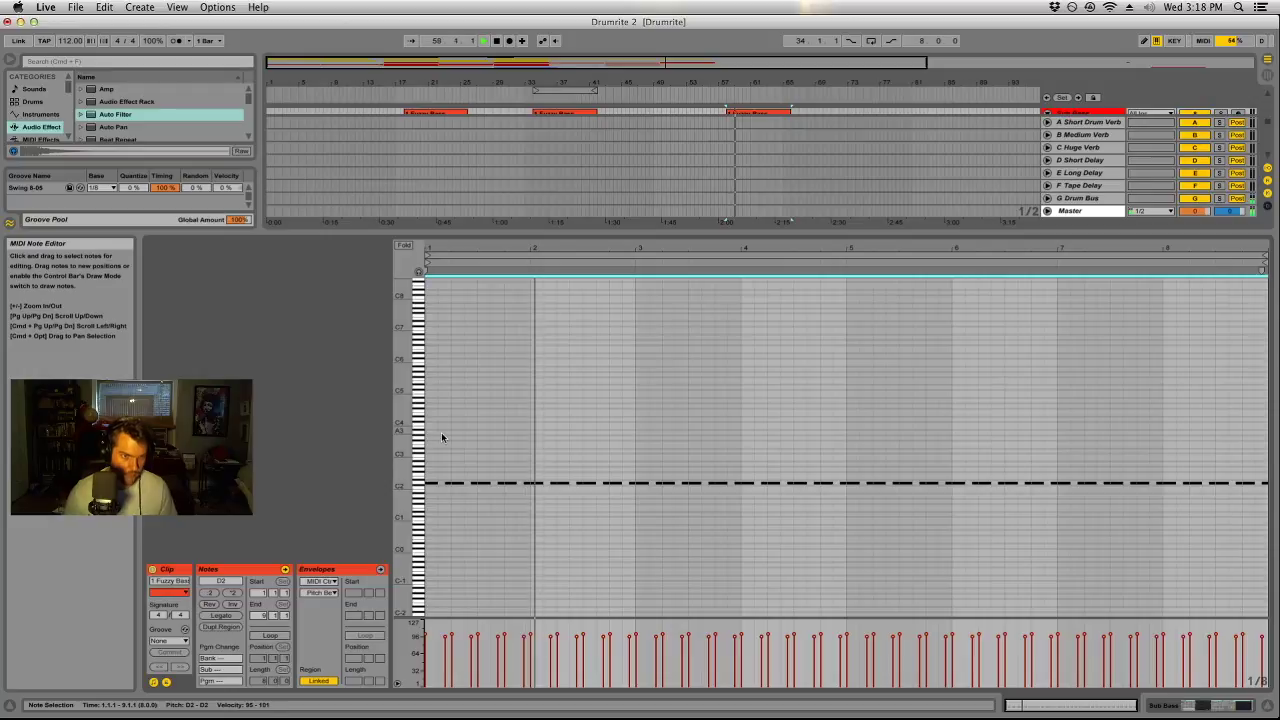
{"action": "key", "text": "0"}
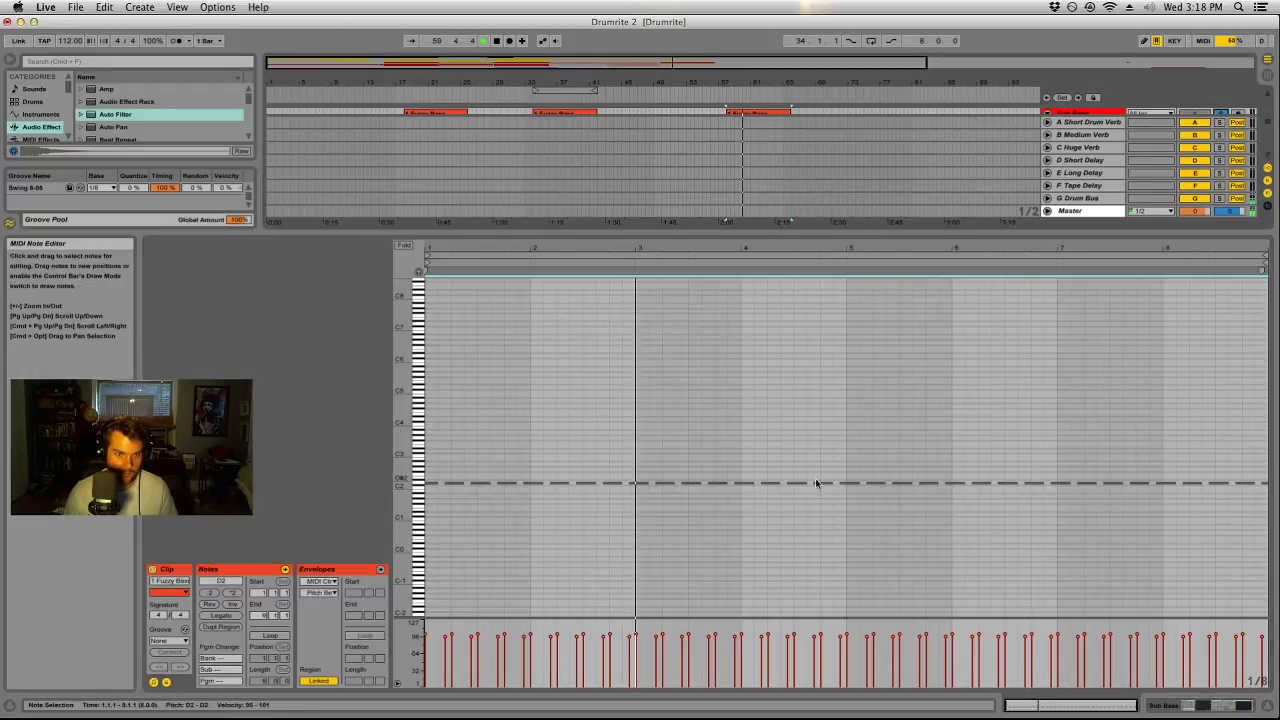
{"action": "key", "text": "0"}
{"action": "key", "text": "shift+Down"}
{"action": "left_click_drag", "start_coordinate": [932, 232], "coordinate": [932, 555]}
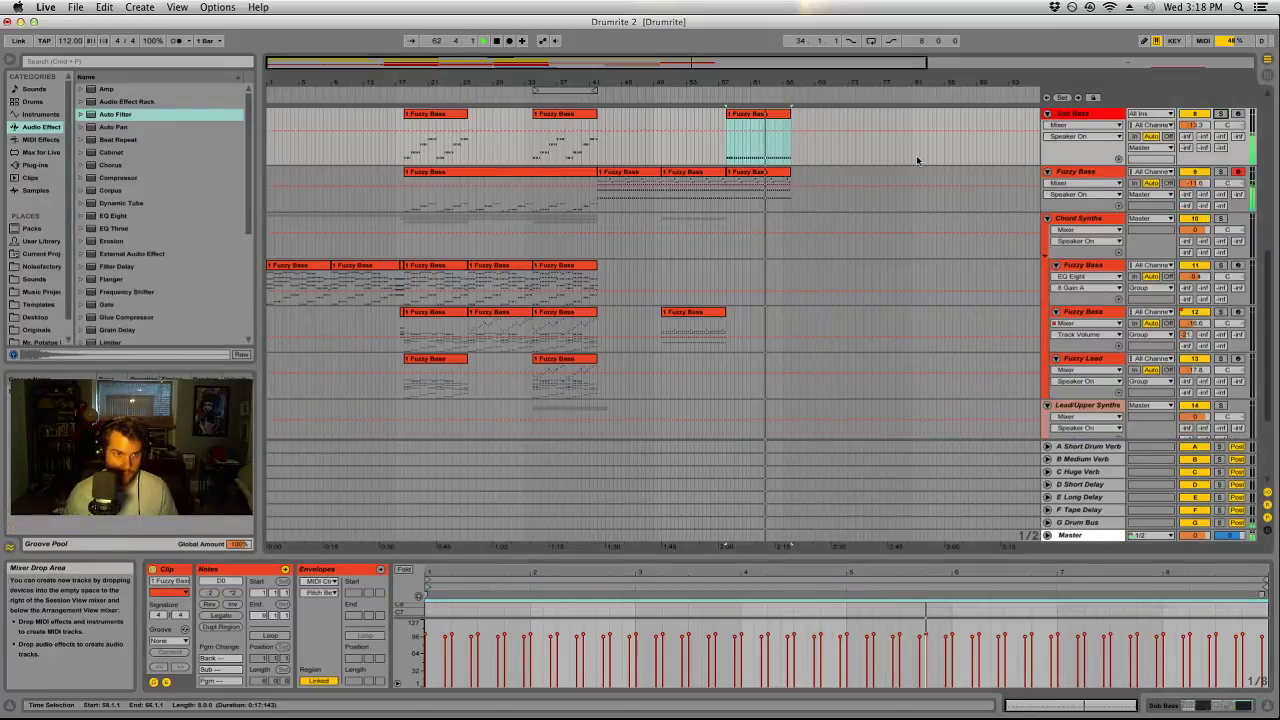
Duplicate the Fuzzy Bass clip at bar 50 in the Chord Synths group to bars 58–66.
{"action": "scroll", "coordinate": [826, 336], "scroll_direction": "up", "scroll_amount": 2}
{"action": "scroll", "coordinate": [809, 325], "scroll_direction": "up", "scroll_amount": 2}
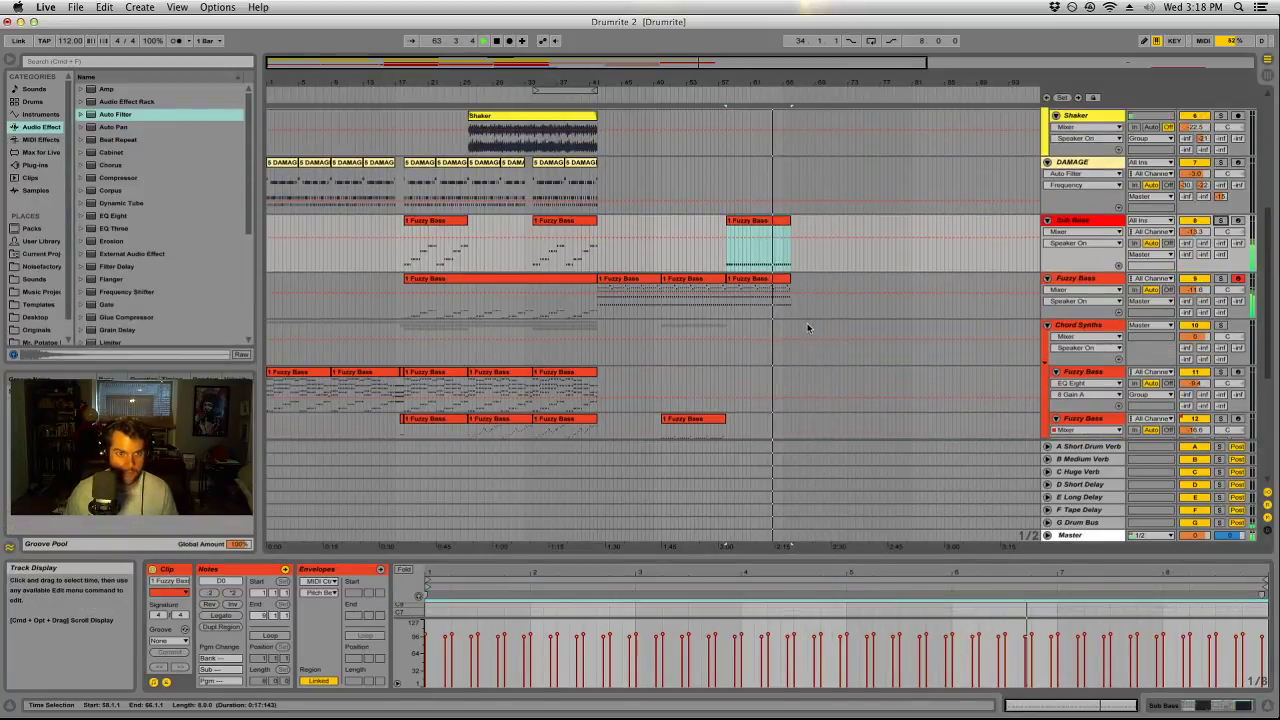
{"action": "scroll", "coordinate": [805, 323], "scroll_direction": "down", "scroll_amount": 3}
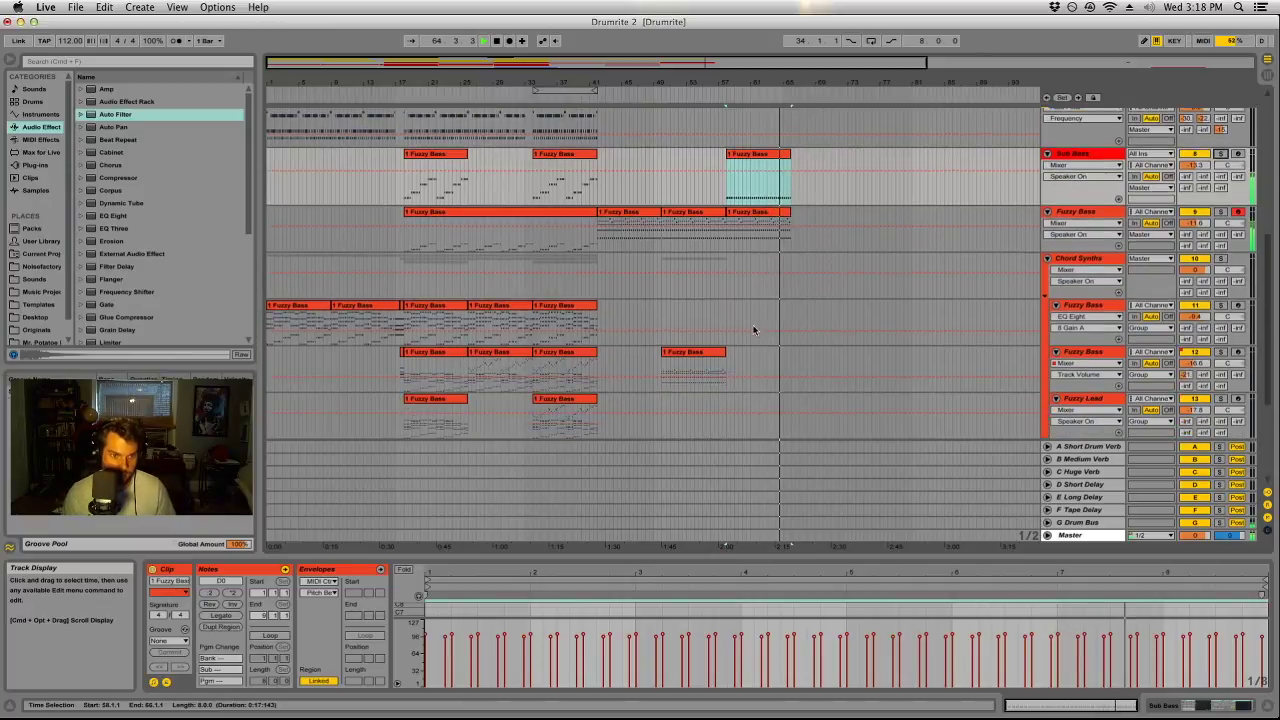
{"action": "left_click", "coordinate": [710, 355]}
{"action": "key", "text": "super+d"}
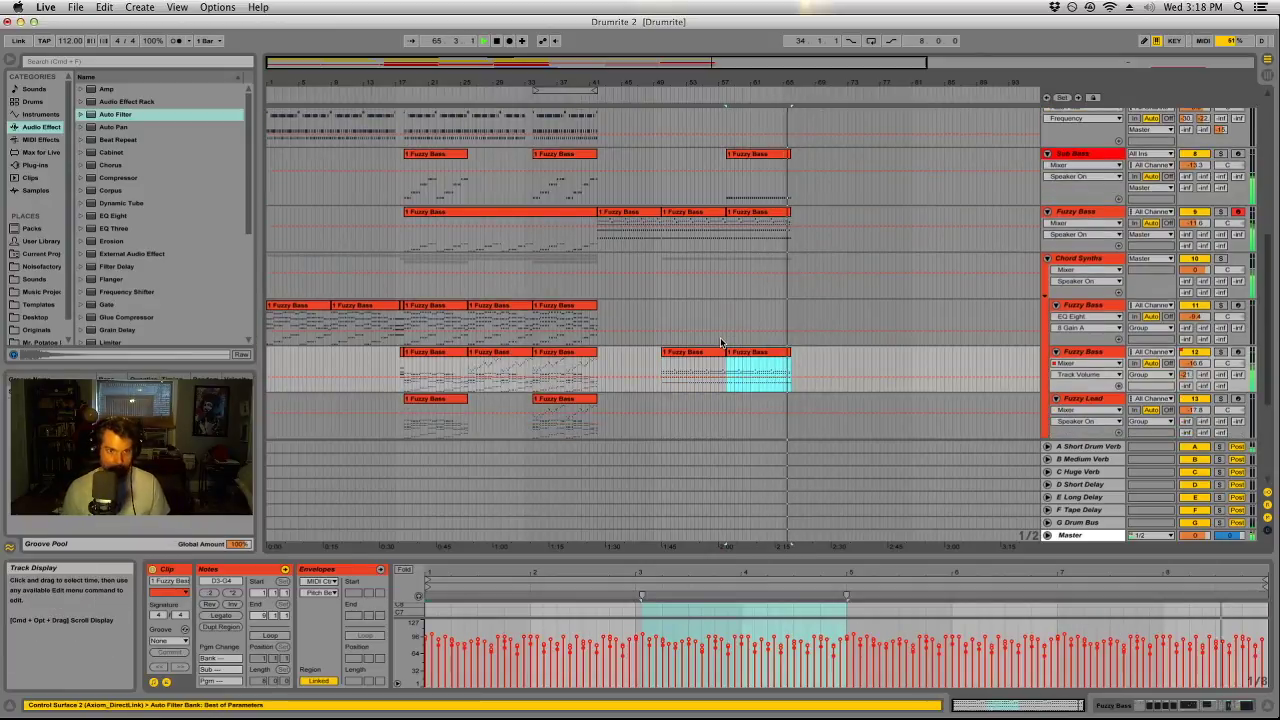
Play the arrangement from bar 41 and check the drum tracks through the transition.
{"action": "left_click", "coordinate": [597, 224]}
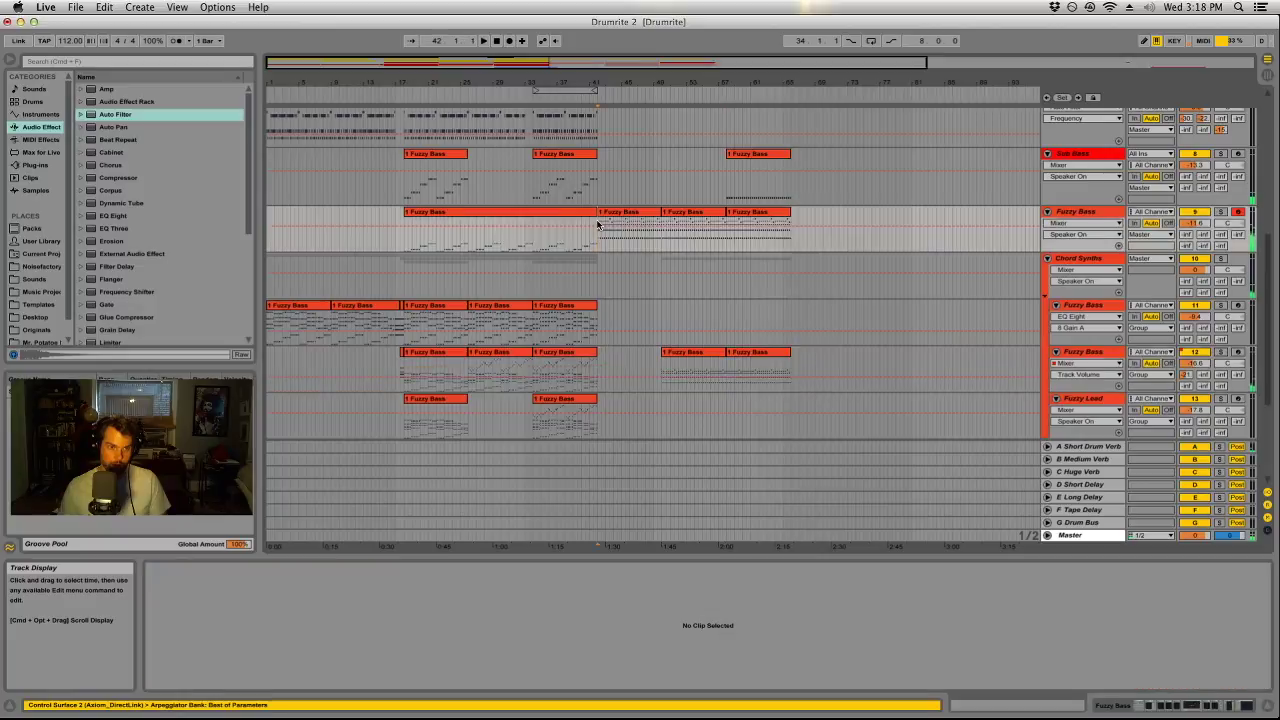
{"action": "left_click", "coordinate": [592, 221]}
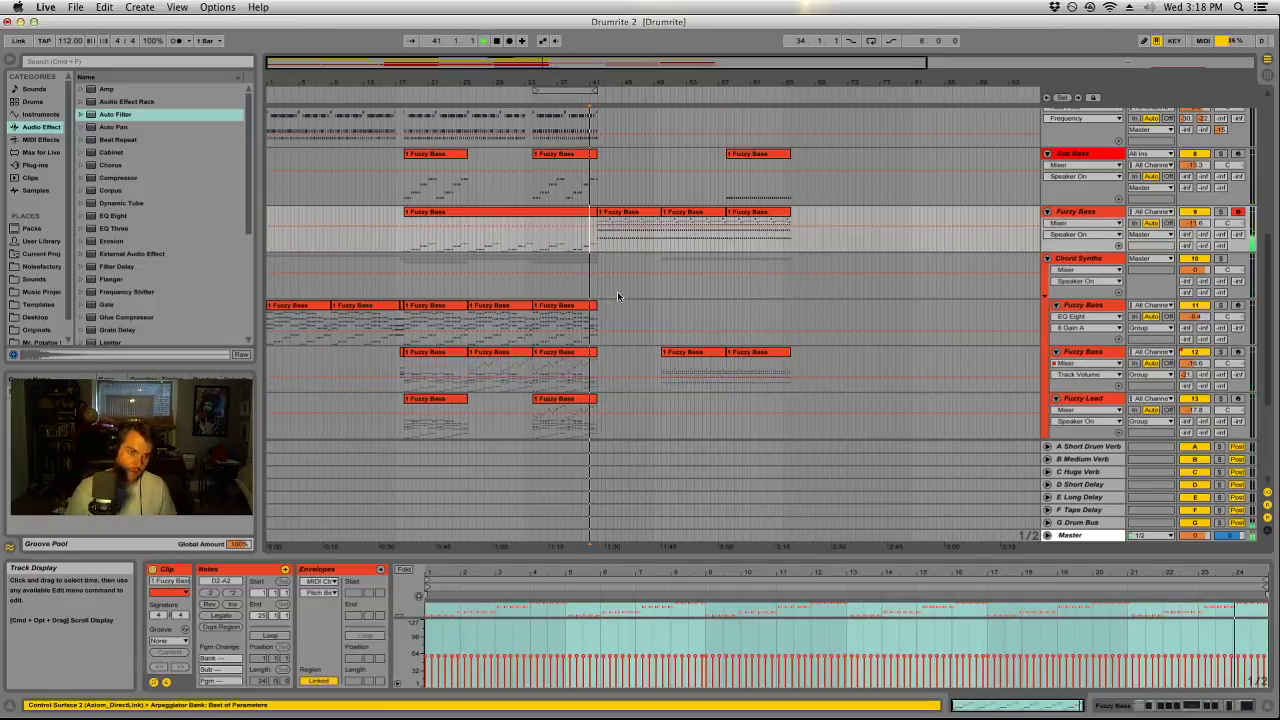
{"action": "scroll", "coordinate": [615, 340], "scroll_direction": "up", "scroll_amount": 10}
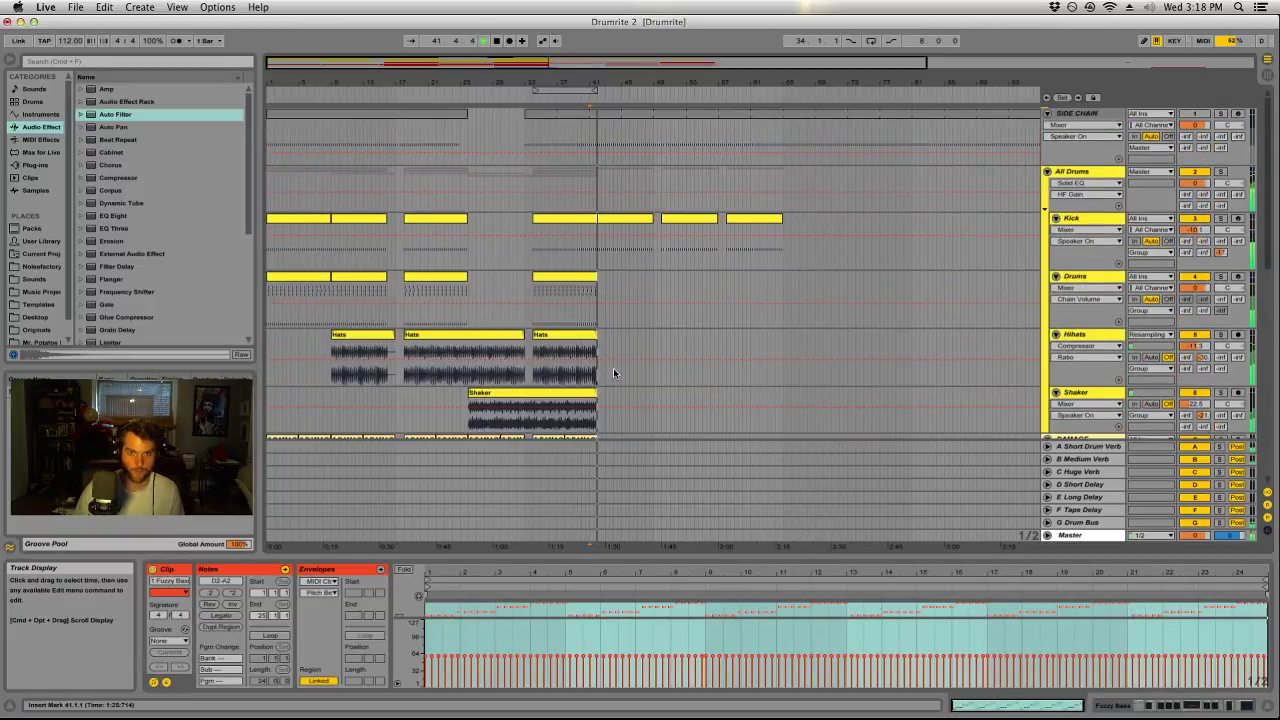
{"action": "scroll", "coordinate": [614, 369], "scroll_direction": "down", "scroll_amount": 6}
Try to freeze the DAMAGE track.
{"action": "right_click", "coordinate": [1095, 265]}
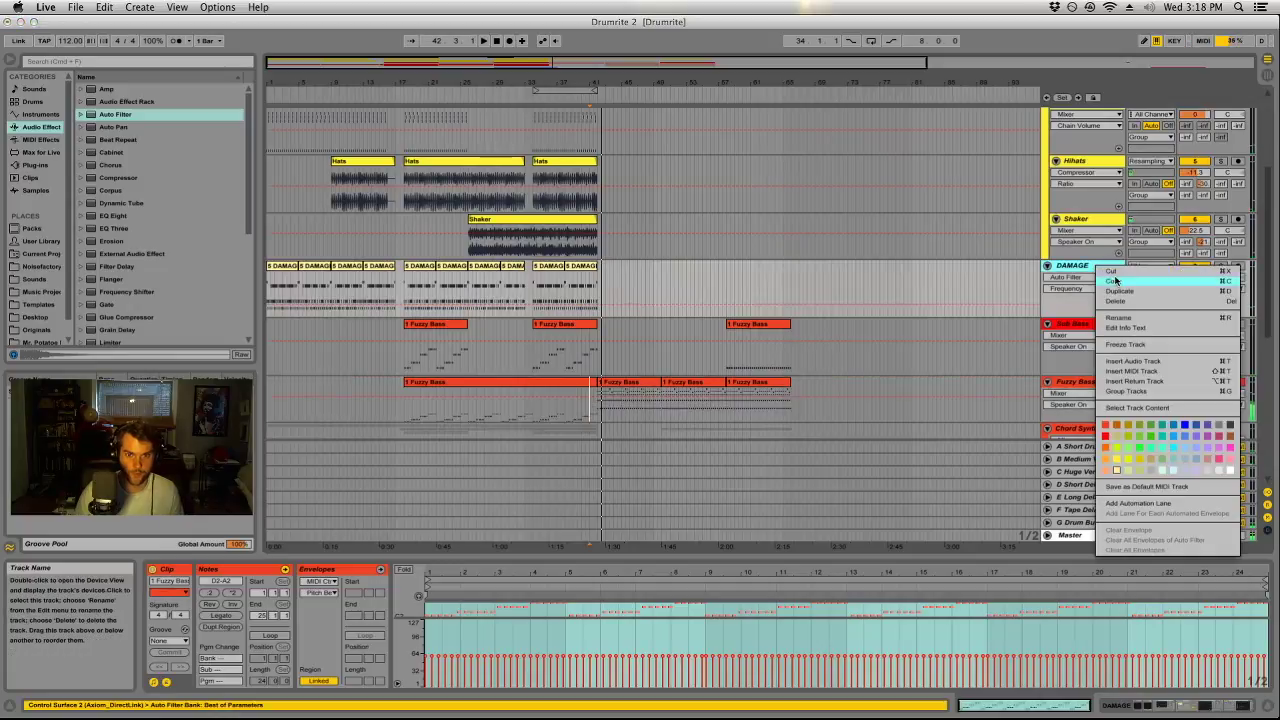
{"action": "left_click", "coordinate": [1121, 345]}
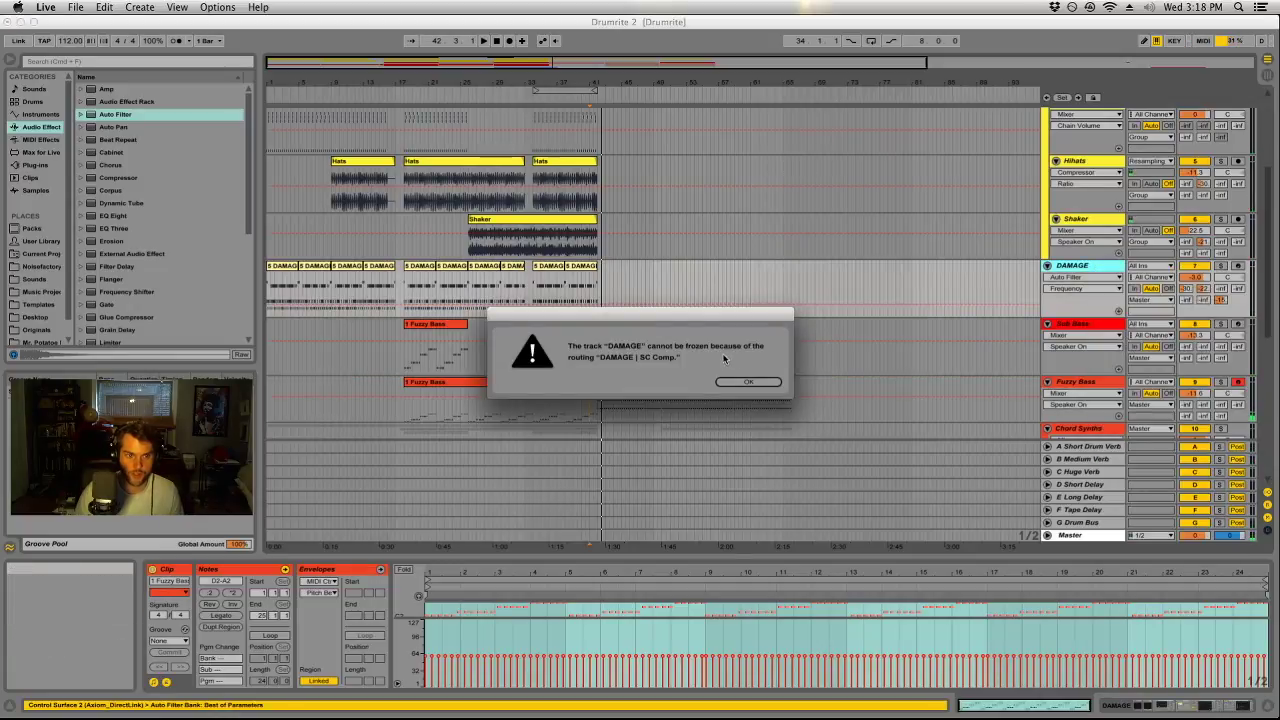
{"action": "left_click", "coordinate": [748, 381]}
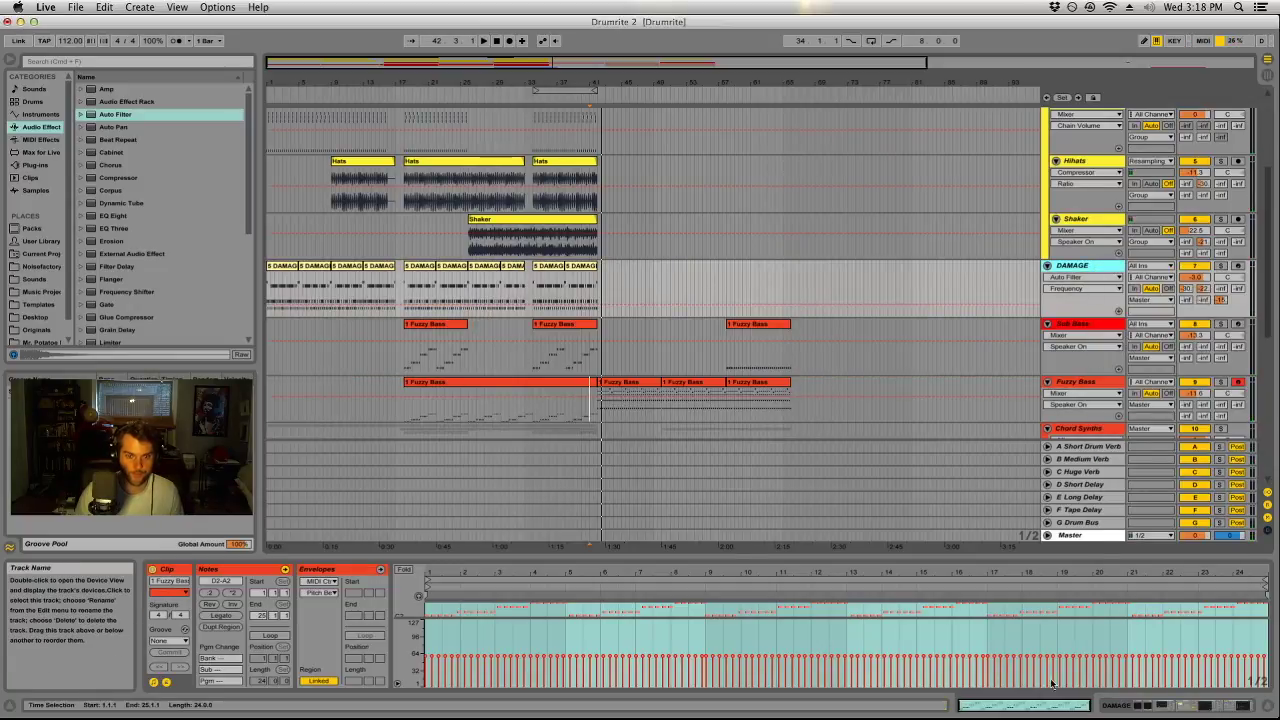
Cut the audio effects that follow Kontakt 5 out of the DAMAGE track's device chain.
{"action": "double_click", "coordinate": [1068, 270]}
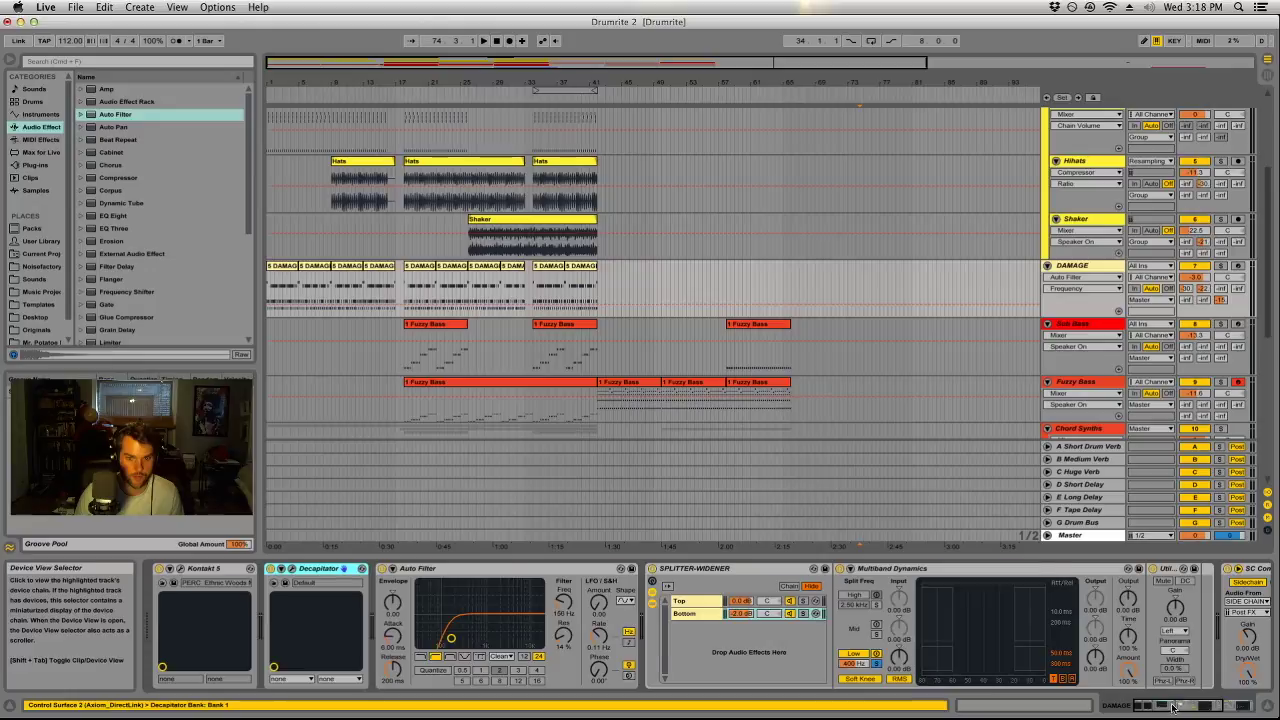
{"action": "scroll", "coordinate": [1087, 578], "scroll_direction": "right", "scroll_amount": 5}
{"action": "left_click", "coordinate": [1080, 572]}
{"action": "key", "text": "super+c"}
{"action": "left_click", "coordinate": [1035, 293]}
Freeze the DAMAGE track and flatten it to audio.
{"action": "right_click", "coordinate": [1078, 268]}
{"action": "left_click", "coordinate": [1118, 350]}
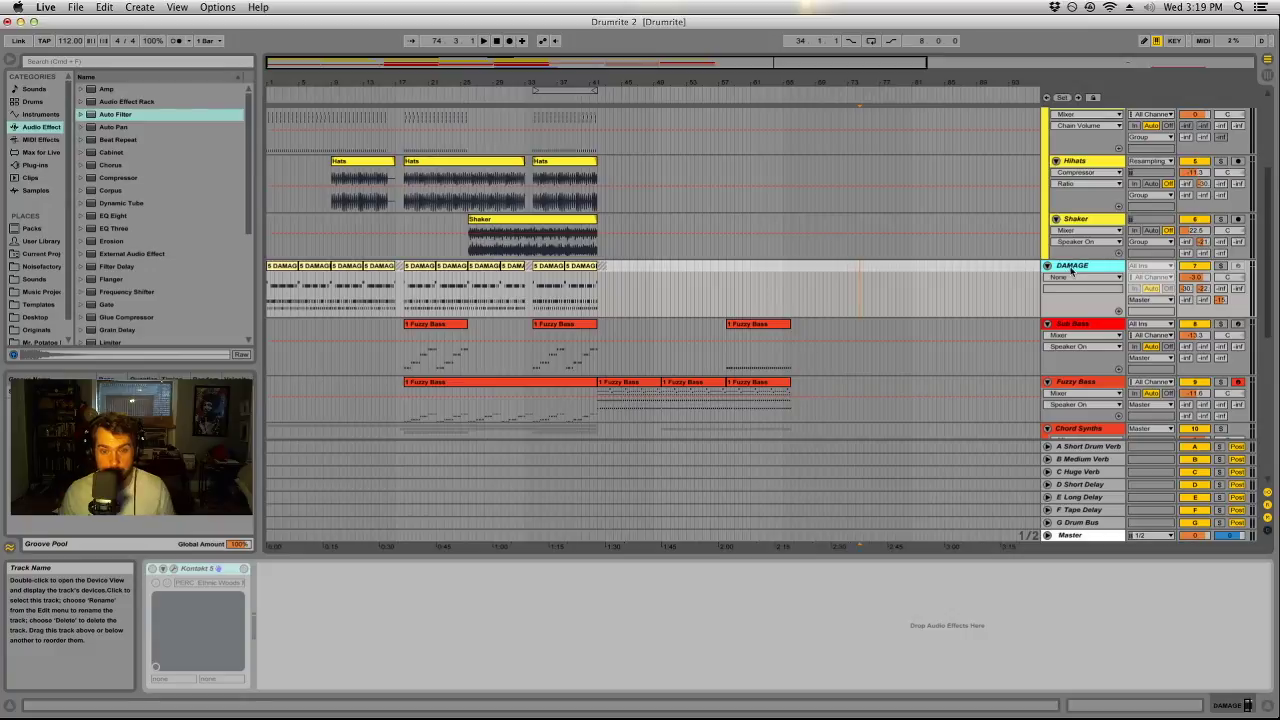
{"action": "right_click", "coordinate": [1072, 271]}
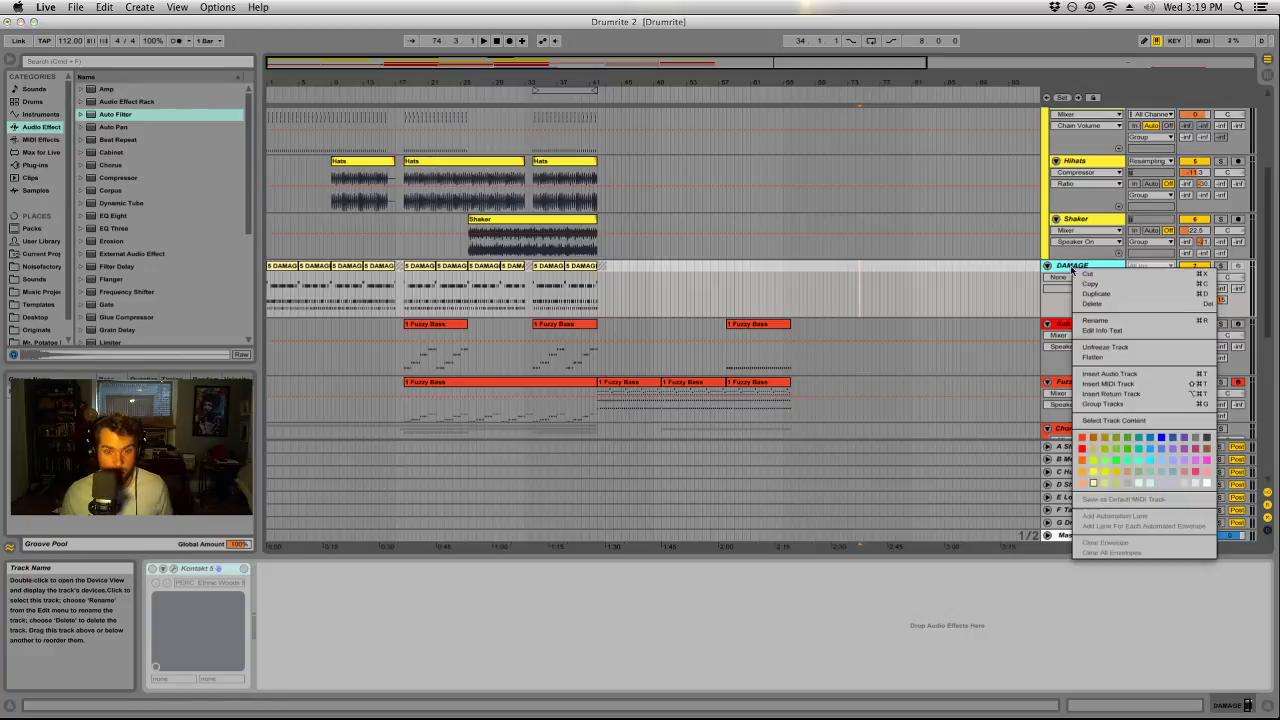
{"action": "left_click", "coordinate": [1114, 358]}
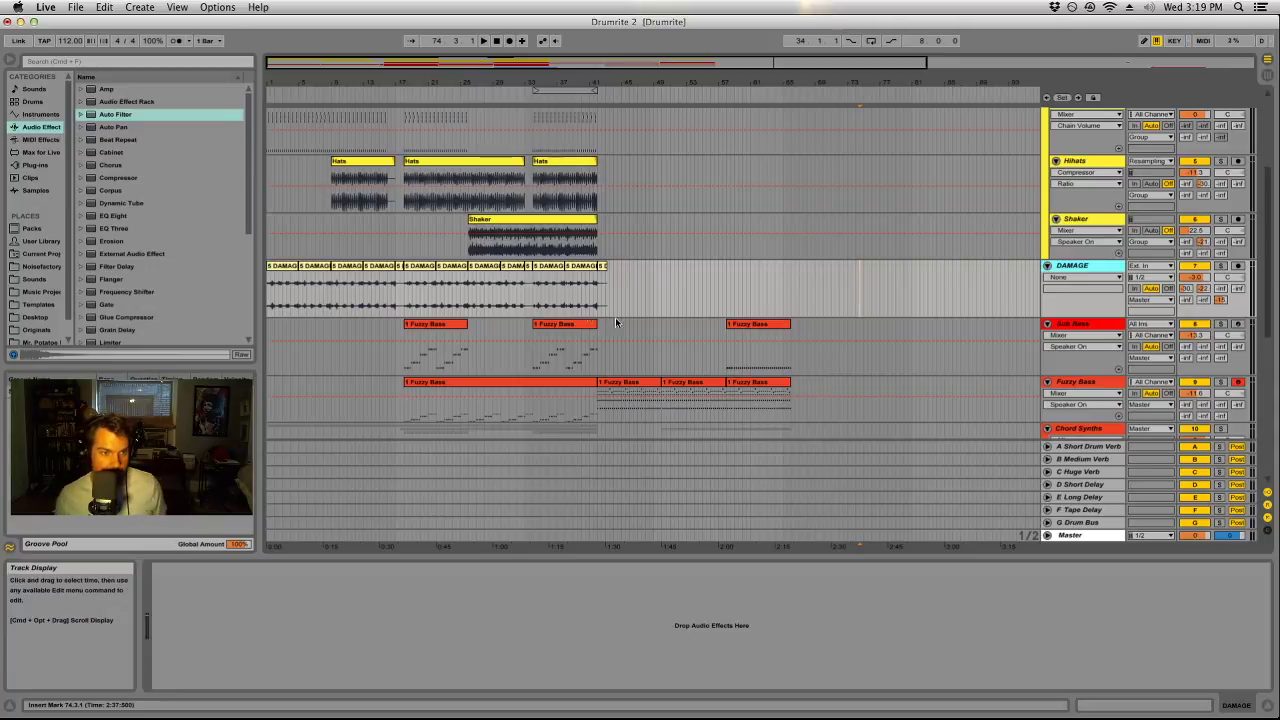
Insert a new MIDI track directly below the DAMAGE track.
{"action": "left_click", "coordinate": [400, 266]}
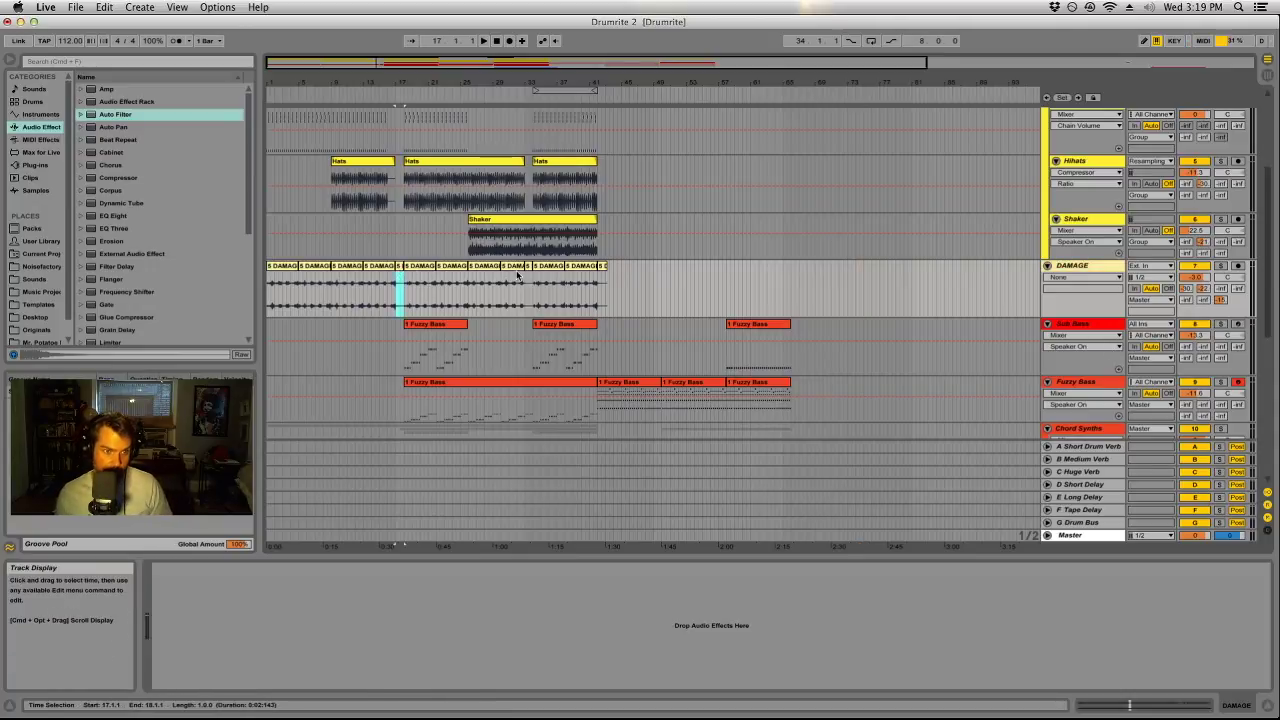
{"action": "left_click_drag", "start_coordinate": [634, 285], "coordinate": [737, 284]}
{"action": "left_click", "coordinate": [737, 285]}
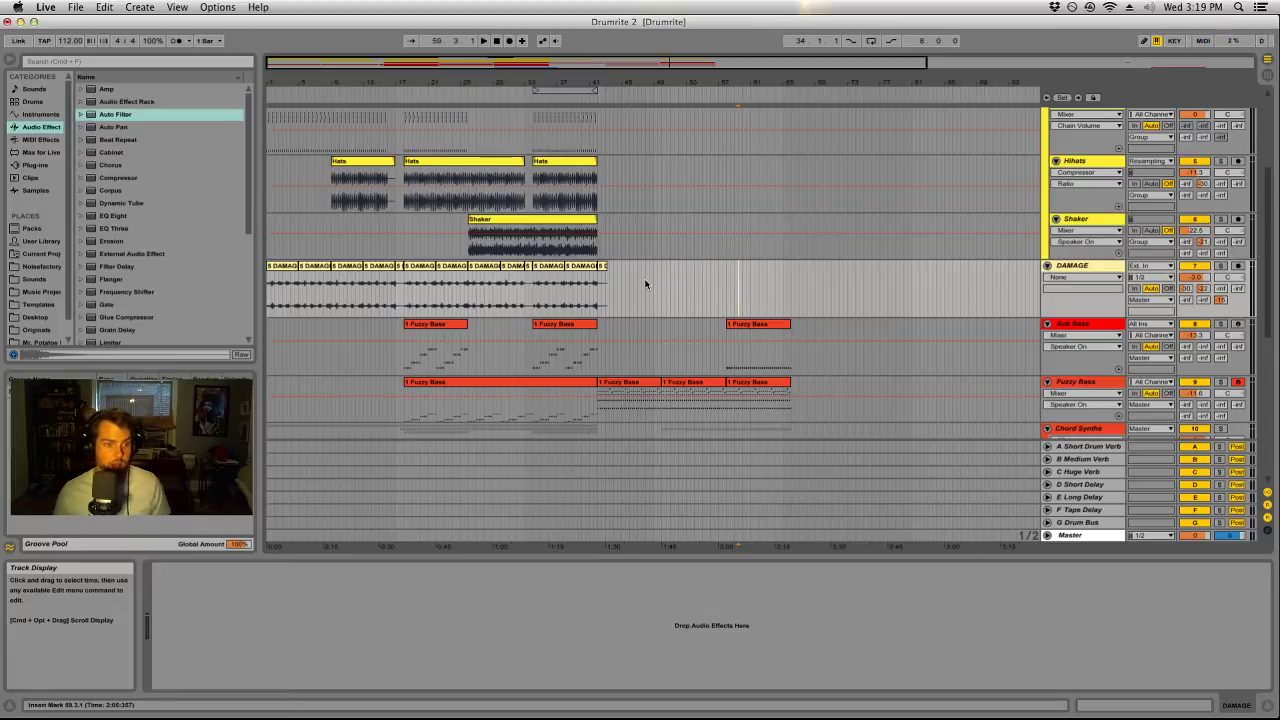
{"action": "left_click", "coordinate": [140, 7]}
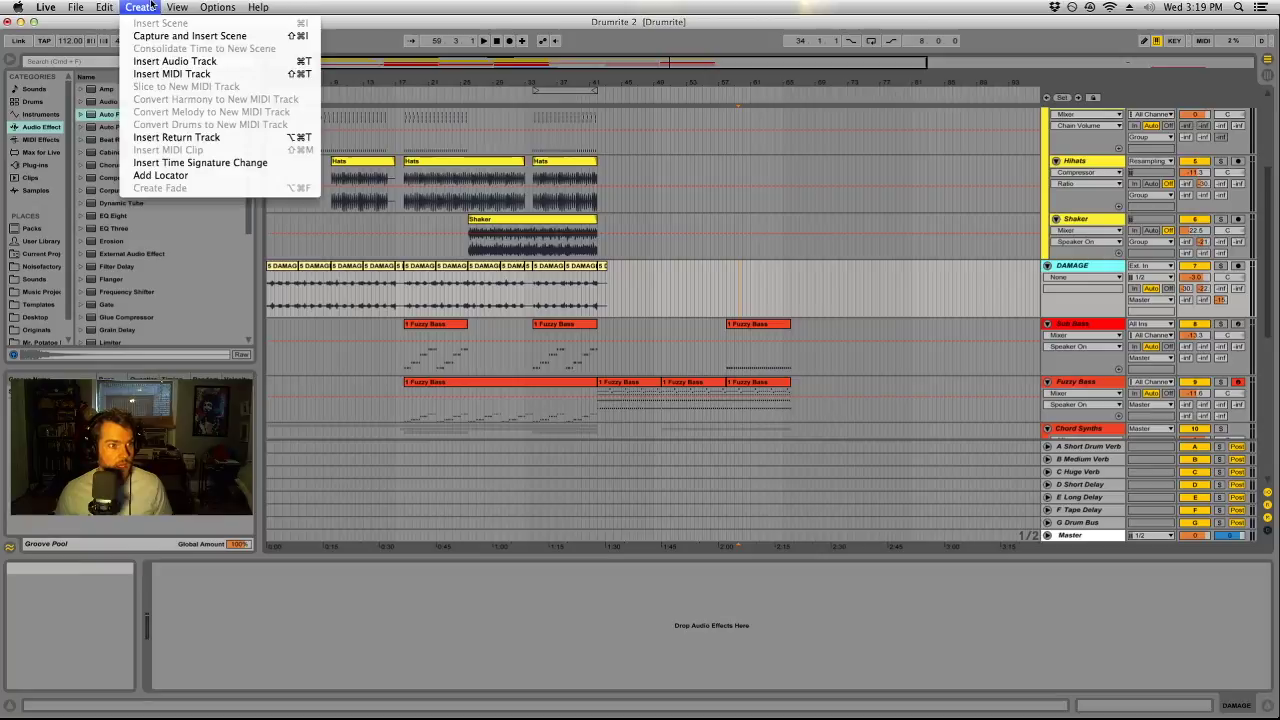
{"action": "left_click", "coordinate": [175, 74]}
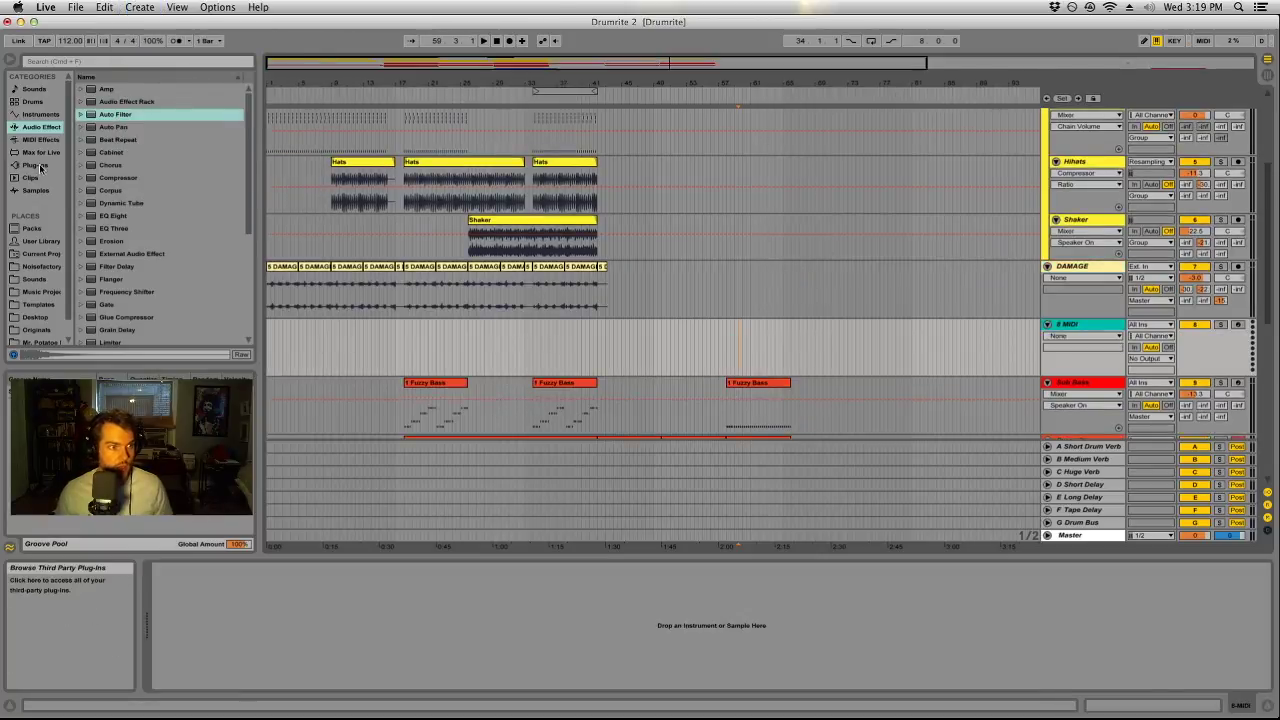
Try to load Kontakt 5 on the new MIDI track with the Nasty Lift Up instrument from the Rise & Hit library.
{"action": "left_click", "coordinate": [35, 165]}
{"action": "scroll", "coordinate": [132, 224], "scroll_direction": "up", "scroll_amount": 5}
{"action": "scroll", "coordinate": [132, 224], "scroll_direction": "down", "scroll_amount": 5}
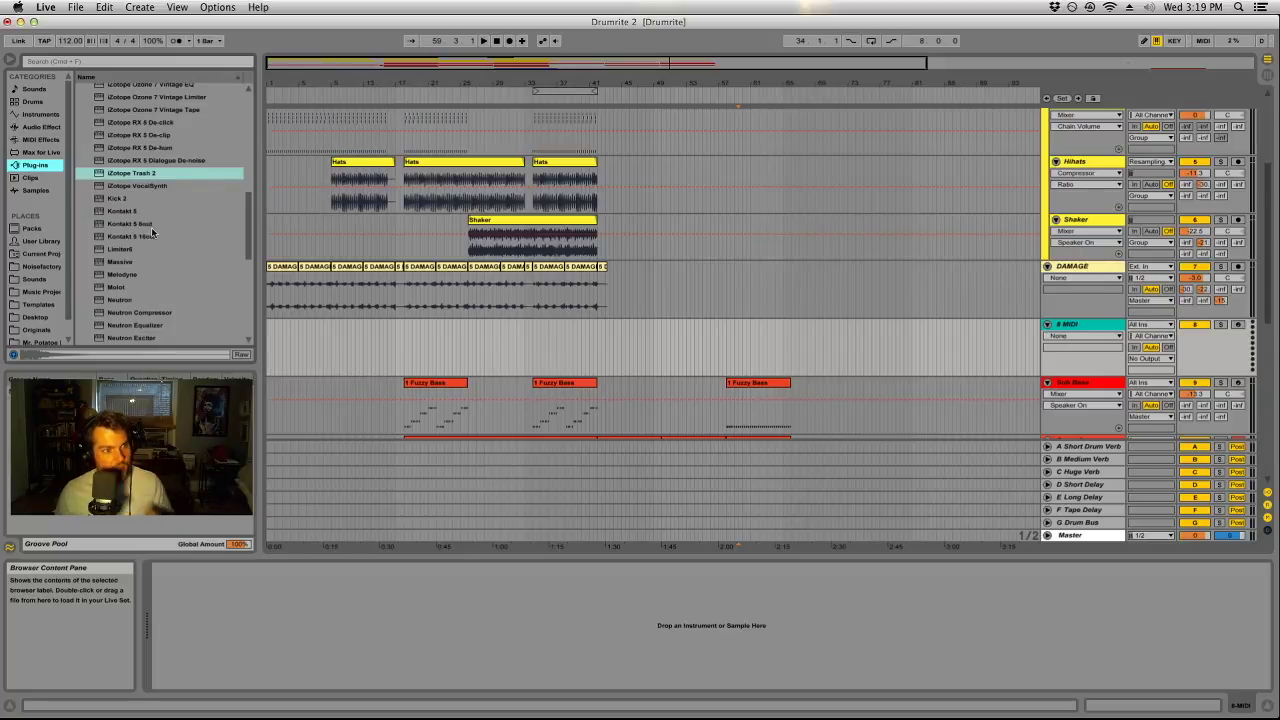
{"action": "left_click", "coordinate": [130, 211]}
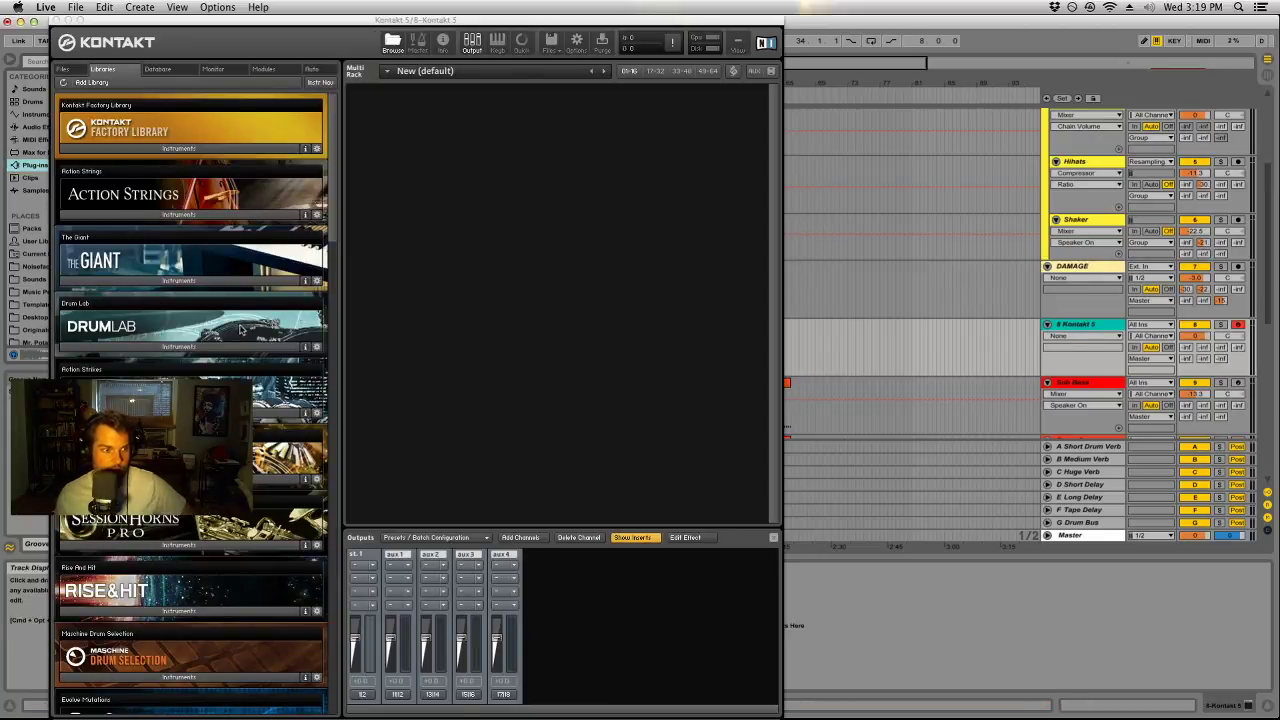
{"action": "left_click", "coordinate": [174, 611]}
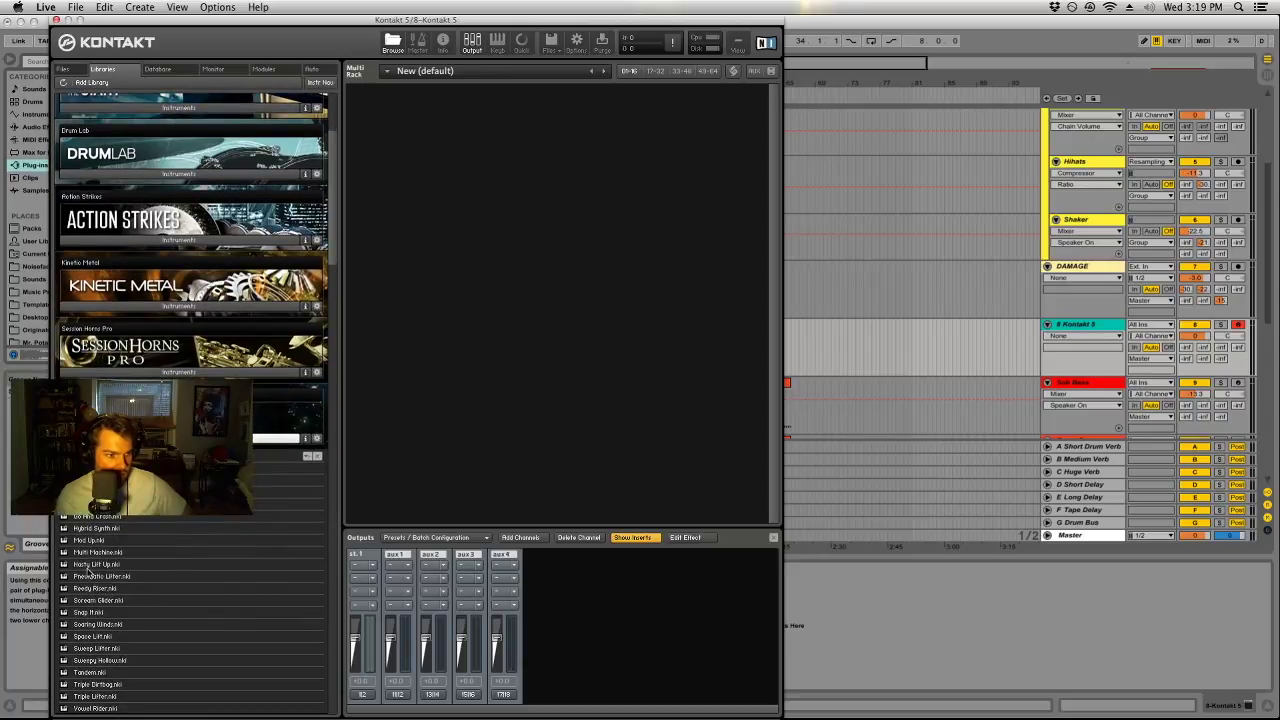
{"action": "left_click_drag", "start_coordinate": [84, 568], "coordinate": [468, 386]}
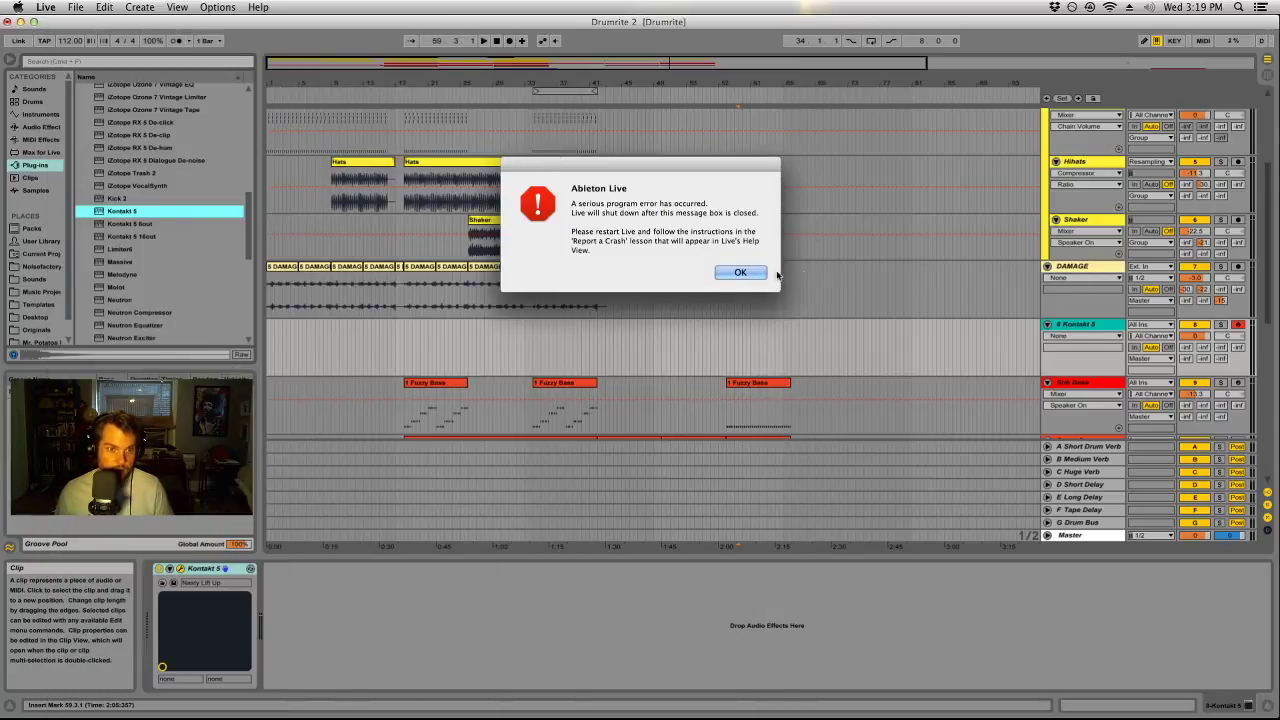
Relaunch Ableton Live 9 Suite after the crash and recover the work on the Drumrite 2 set.
{"action": "left_click", "coordinate": [740, 273]}
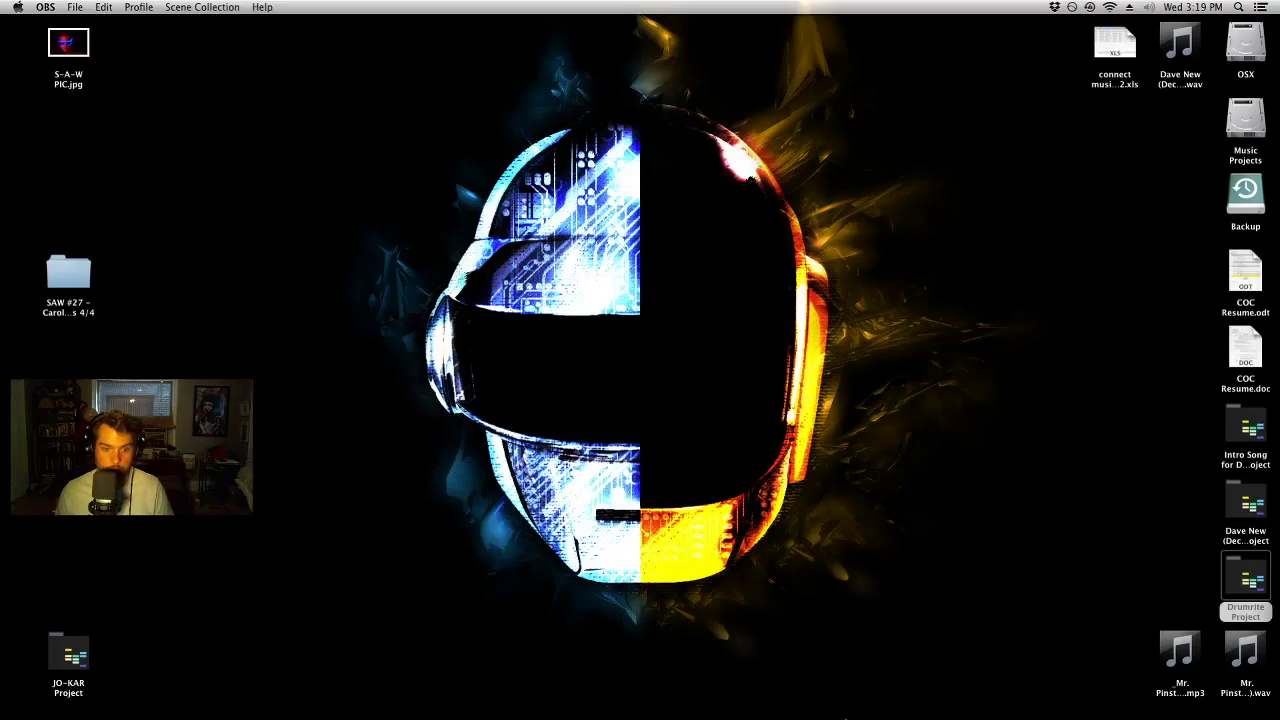
{"action": "mouse_move", "coordinate": [850, 705]}
{"action": "left_click", "coordinate": [763, 690]}
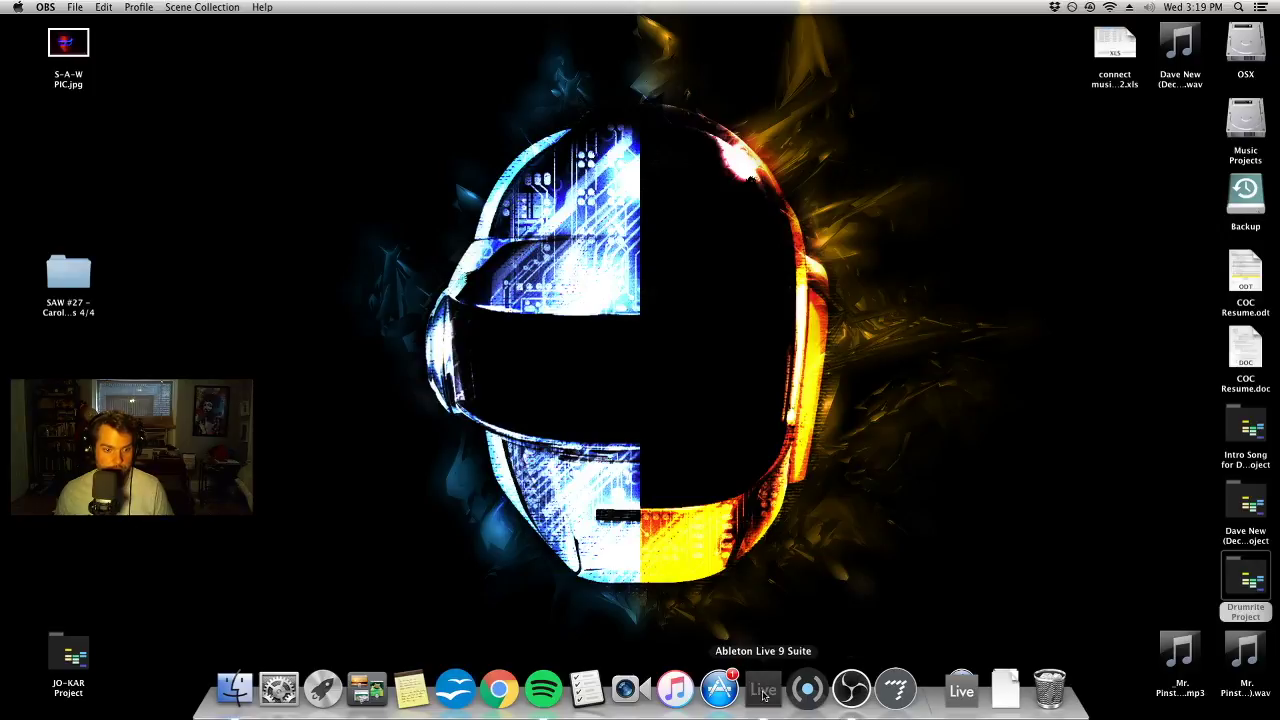
{"action": "left_click_drag", "start_coordinate": [1060, 515], "coordinate": [980, 594]}
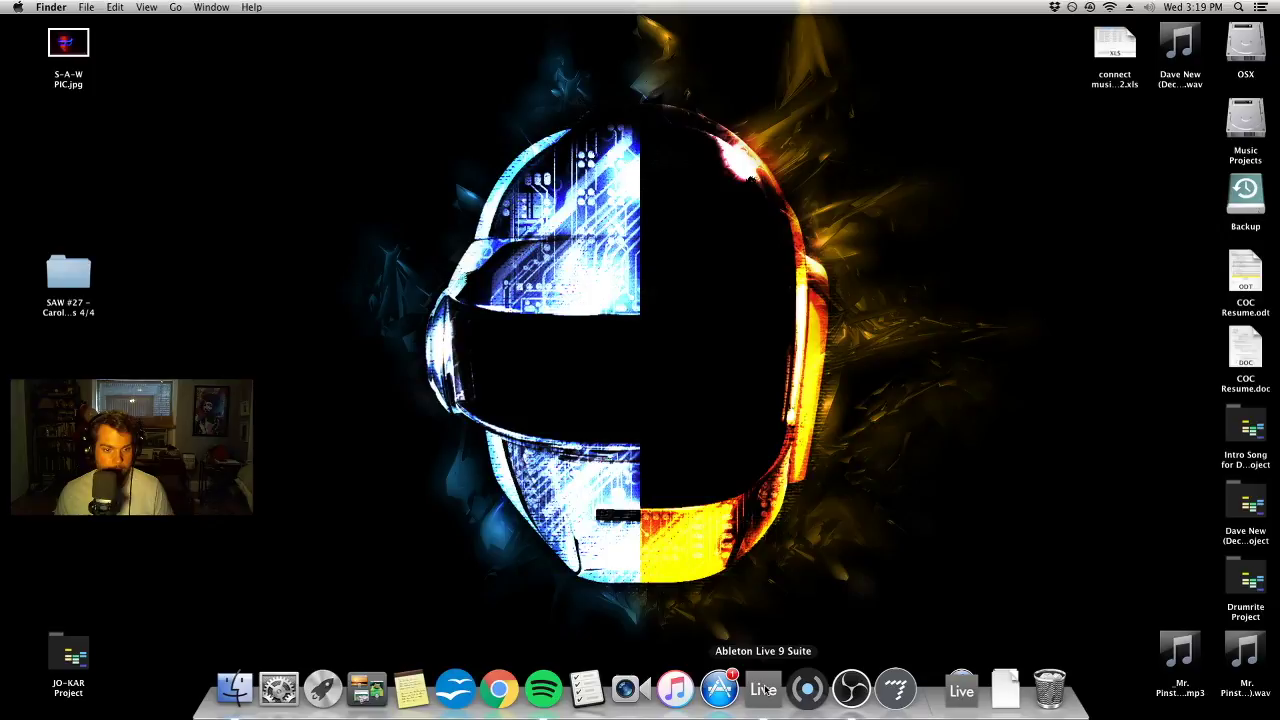
{"action": "right_click", "coordinate": [765, 690]}
{"action": "left_click", "coordinate": [778, 651]}
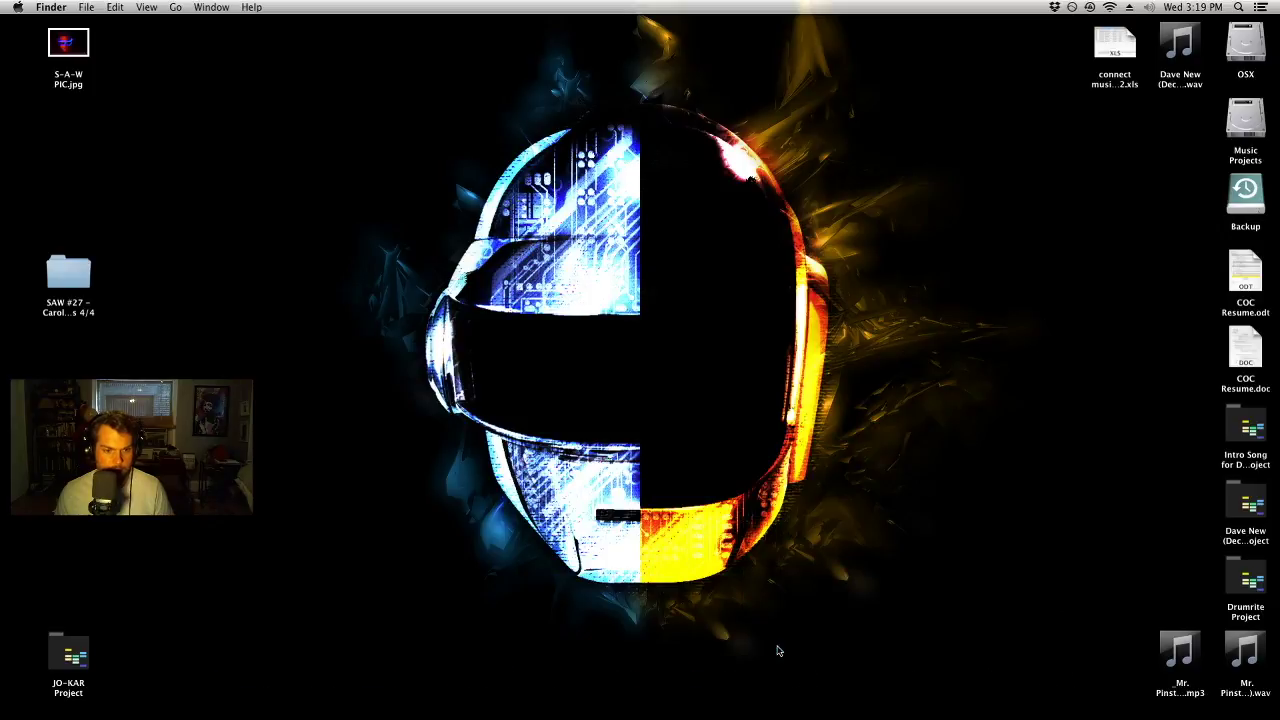
{"action": "left_click_drag", "start_coordinate": [972, 594], "coordinate": [899, 651]}
{"action": "left_click", "coordinate": [765, 690]}
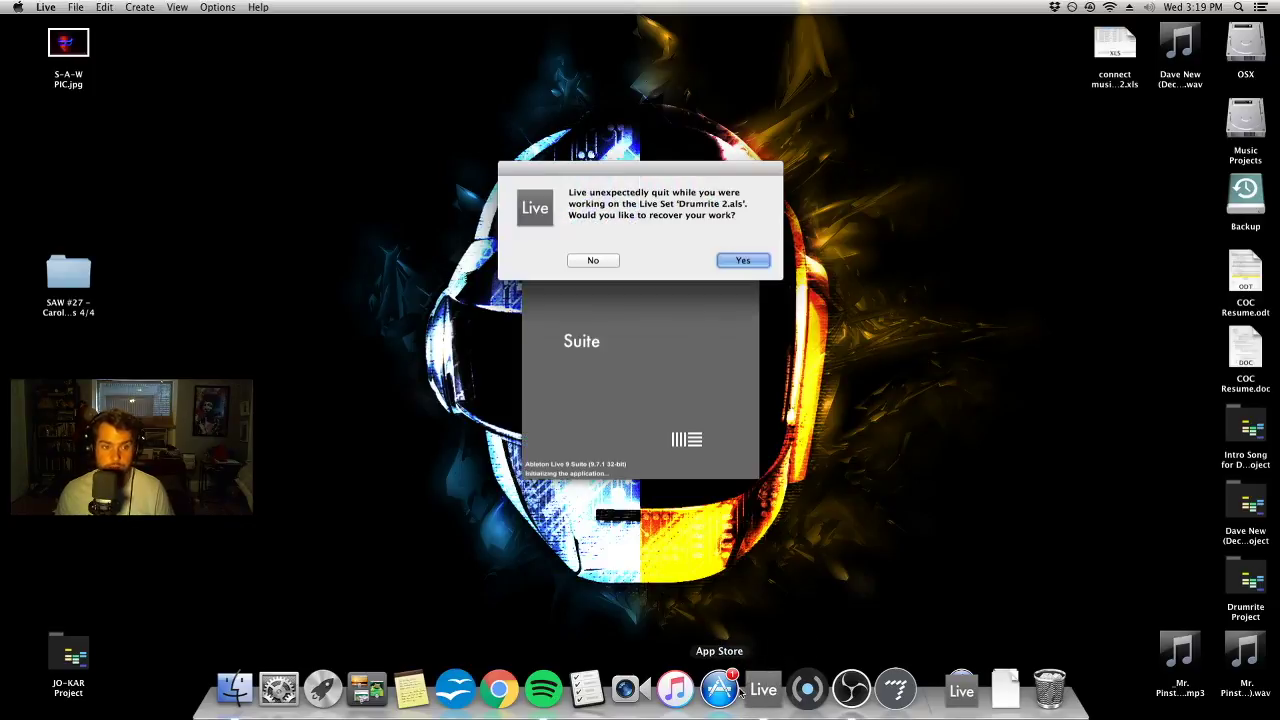
{"action": "left_click", "coordinate": [740, 258]}
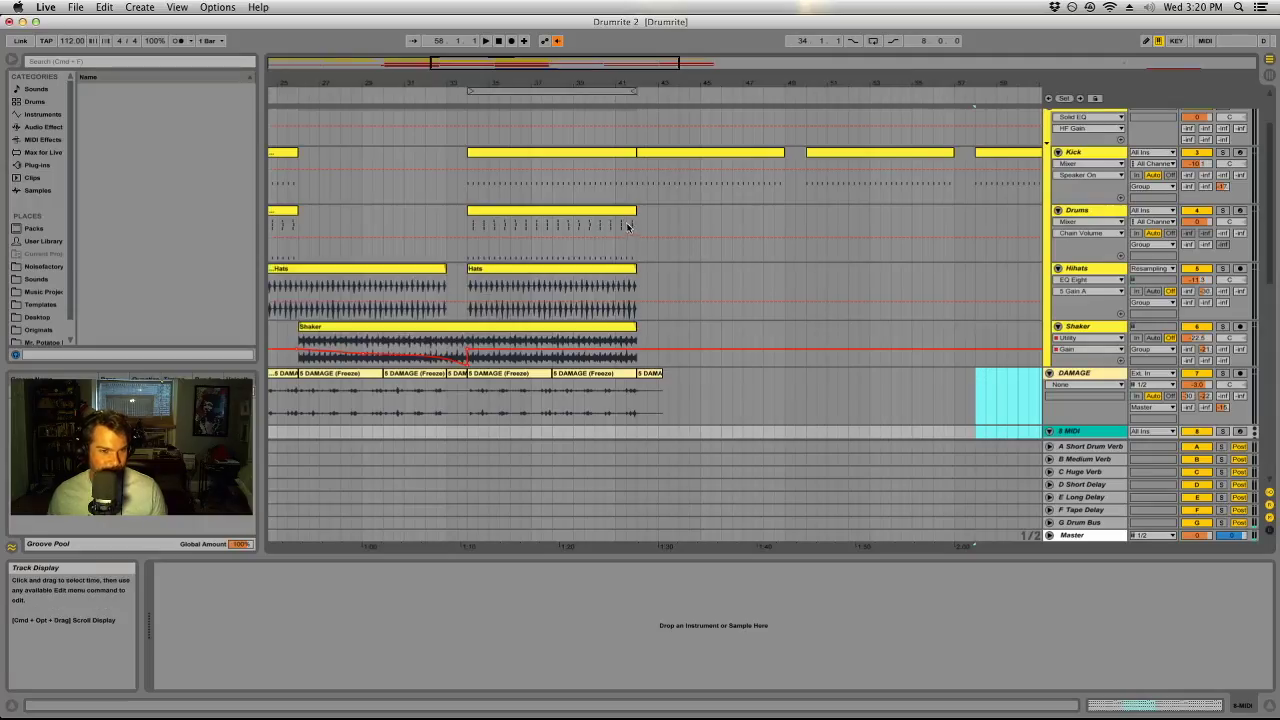
Play the recovered arrangement from bar 40 to check the Sub Bass and Fuzzy Bass tracks through the transition.
{"action": "left_click_drag", "start_coordinate": [671, 230], "coordinate": [709, 235]}
{"action": "left_click", "coordinate": [806, 230]}
{"action": "left_click", "coordinate": [1091, 59]}
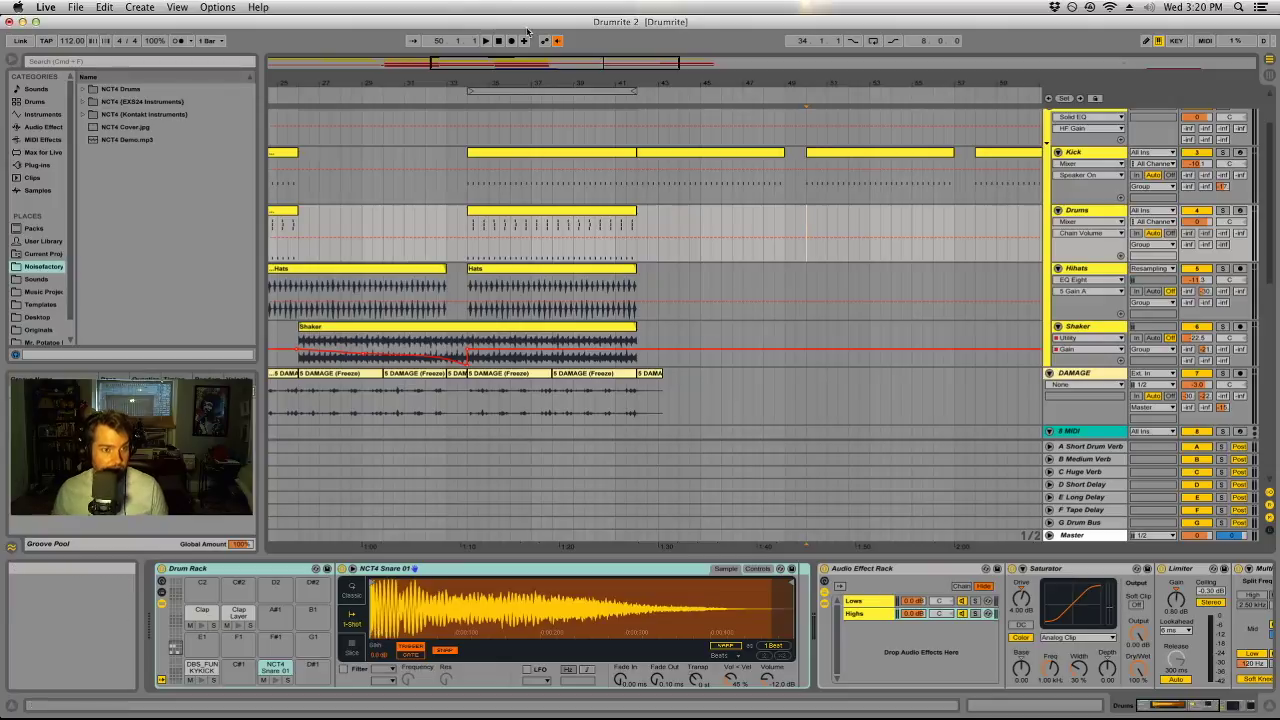
{"action": "left_click_drag", "start_coordinate": [565, 83], "coordinate": [565, 20]}
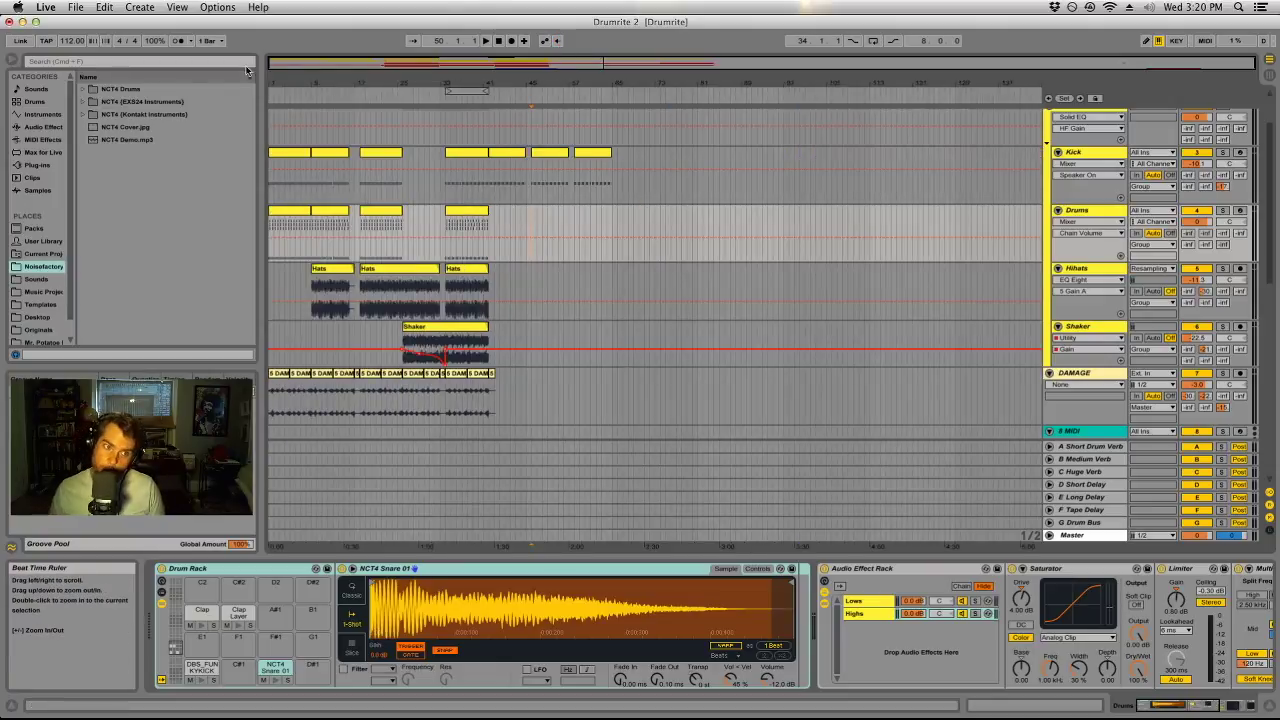
{"action": "left_click_drag", "start_coordinate": [472, 83], "coordinate": [472, 90]}
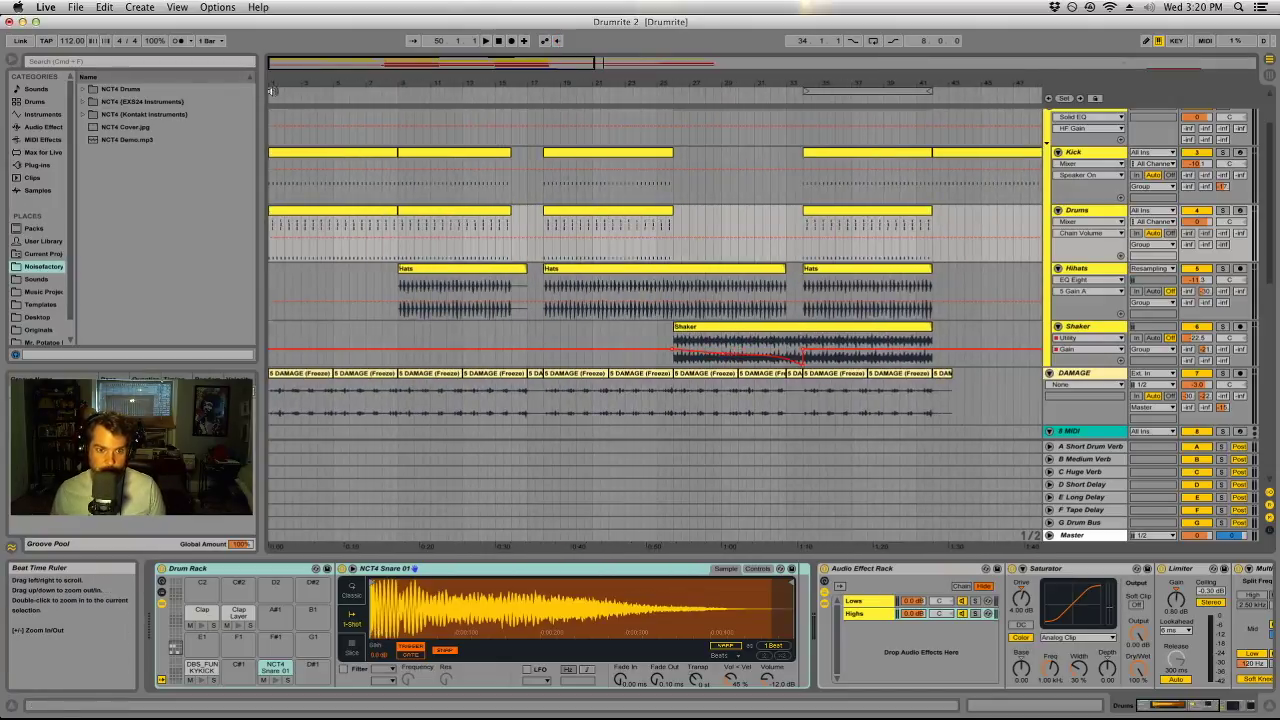
{"action": "scroll", "coordinate": [433, 295], "scroll_direction": "down", "scroll_amount": 6}
{"action": "scroll", "coordinate": [828, 292], "scroll_direction": "up", "scroll_amount": 1}
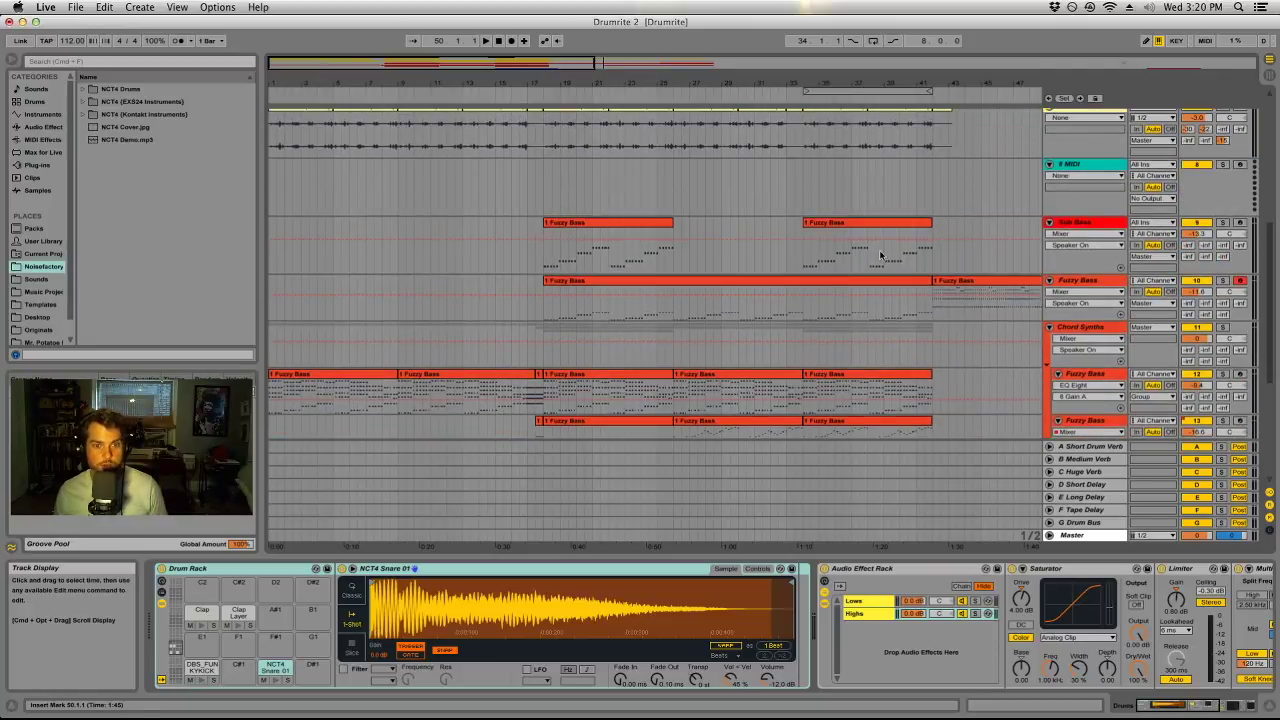
{"action": "left_click", "coordinate": [900, 260]}
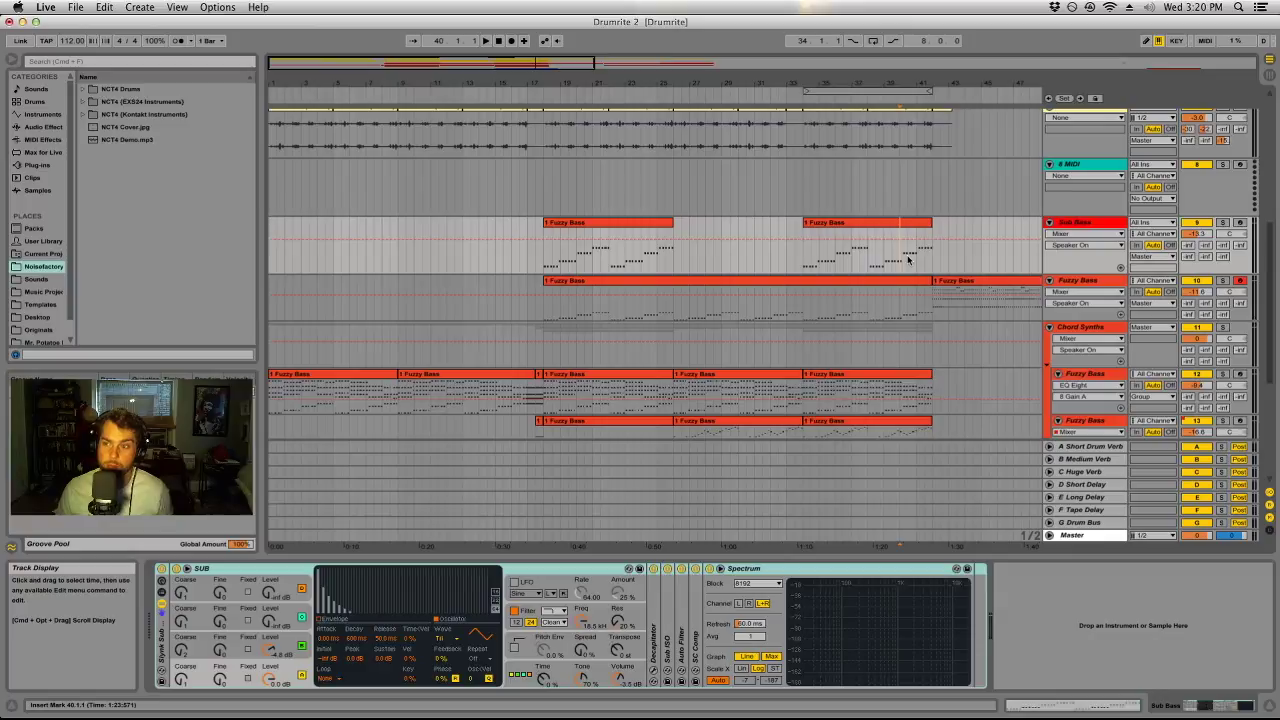
{"action": "key", "text": "space"}
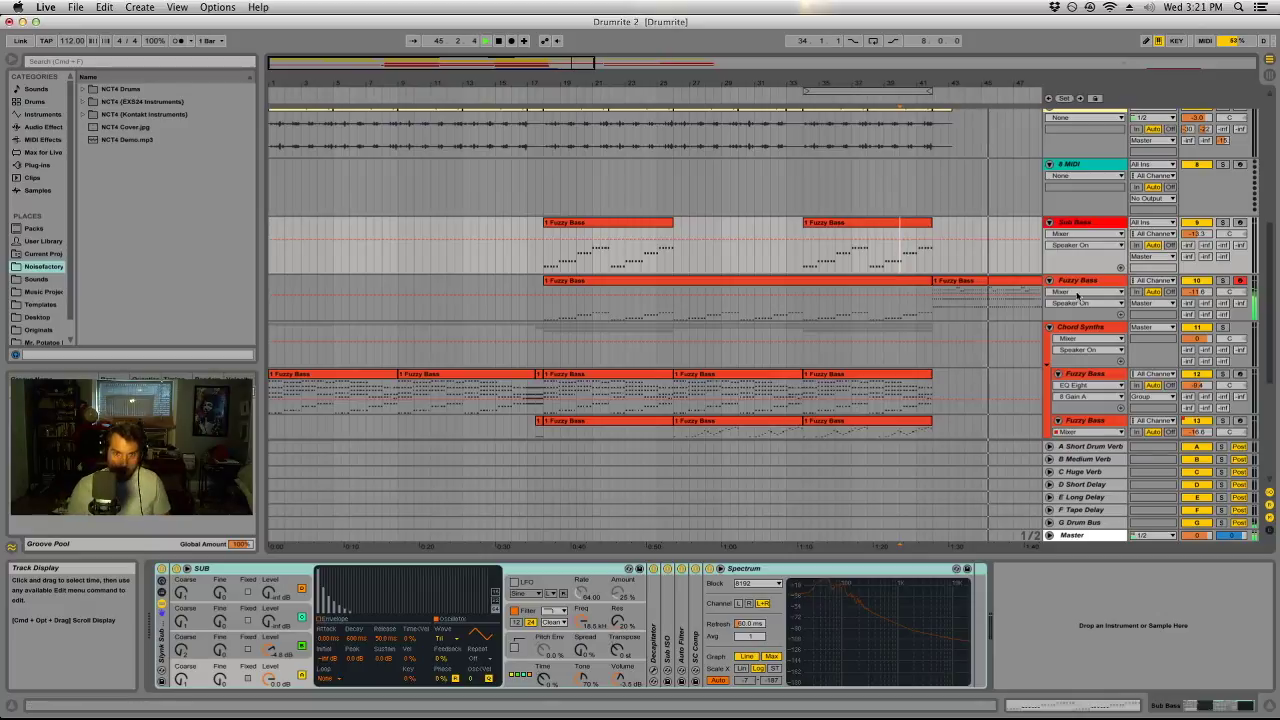
Bypass Guitar Rig 5, CamelCrusher and iZotope Trash 2 on the Fuzzy Bass track during playback, and switch them back on.
{"action": "left_click", "coordinate": [850, 303]}
{"action": "left_click", "coordinate": [509, 568]}
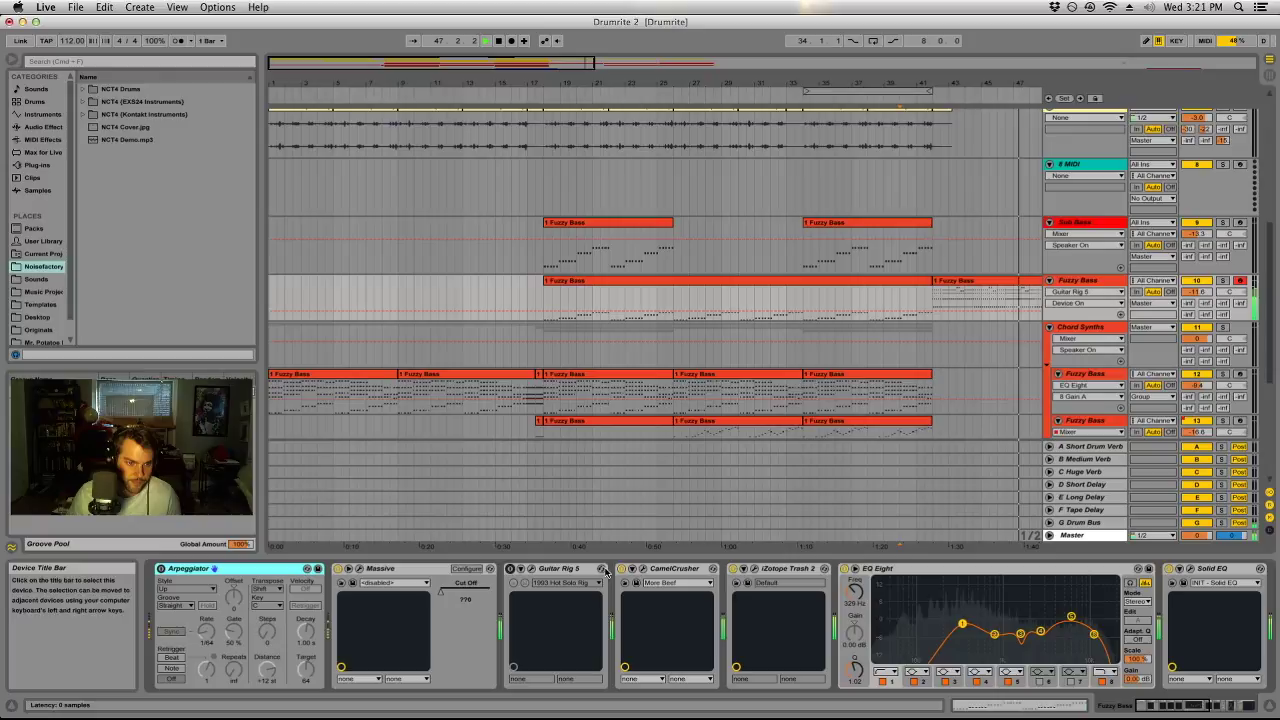
{"action": "left_click", "coordinate": [732, 568]}
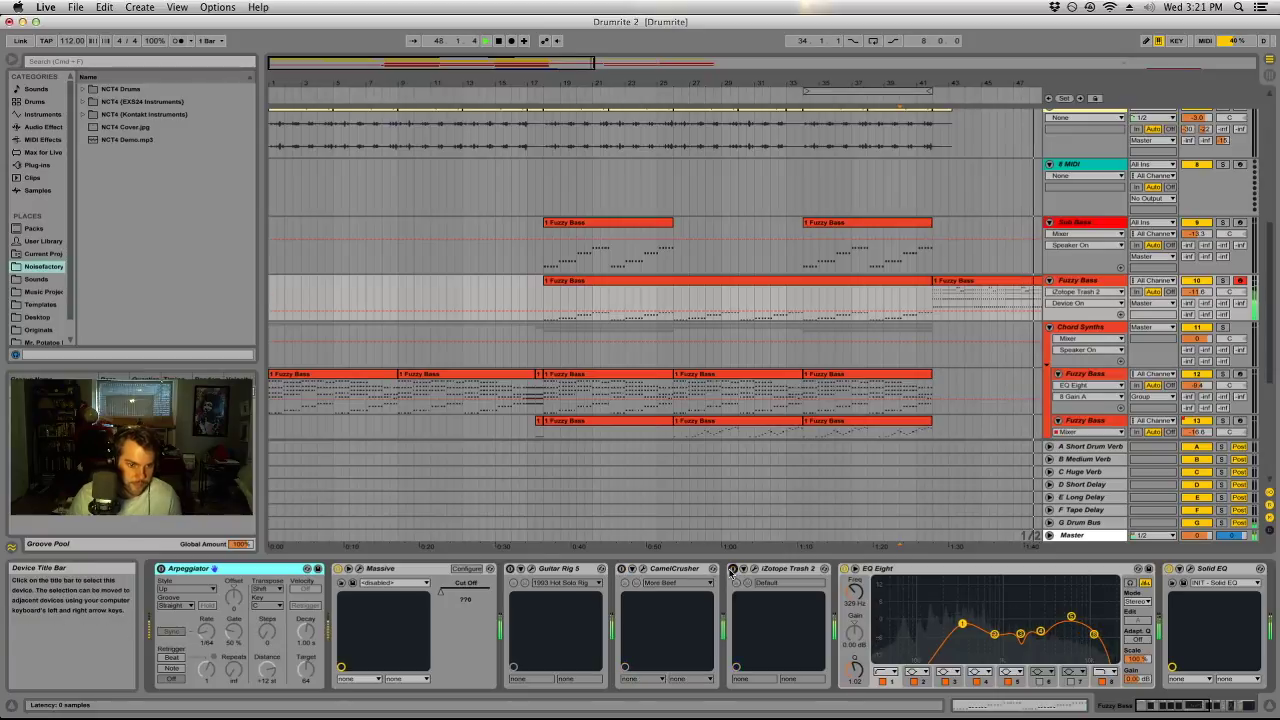
{"action": "left_click_drag", "start_coordinate": [925, 88], "coordinate": [880, 70]}
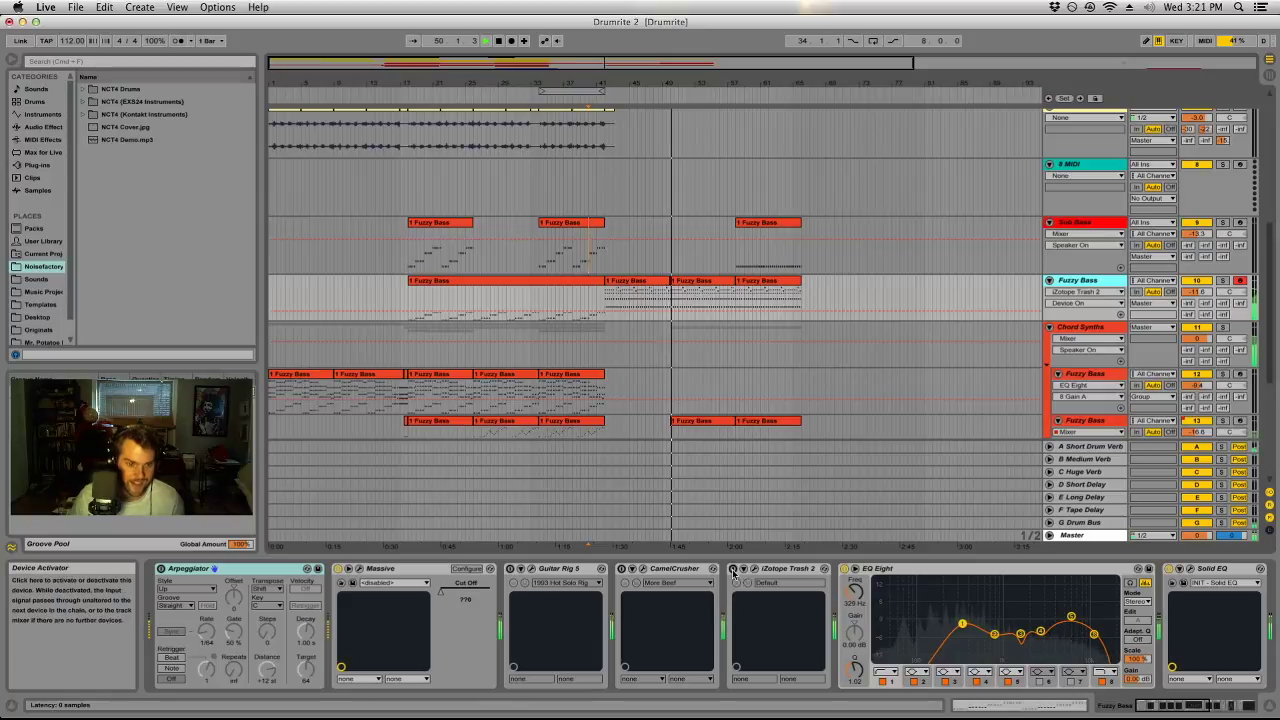
{"action": "left_click", "coordinate": [622, 569]}
{"action": "left_click", "coordinate": [511, 568]}
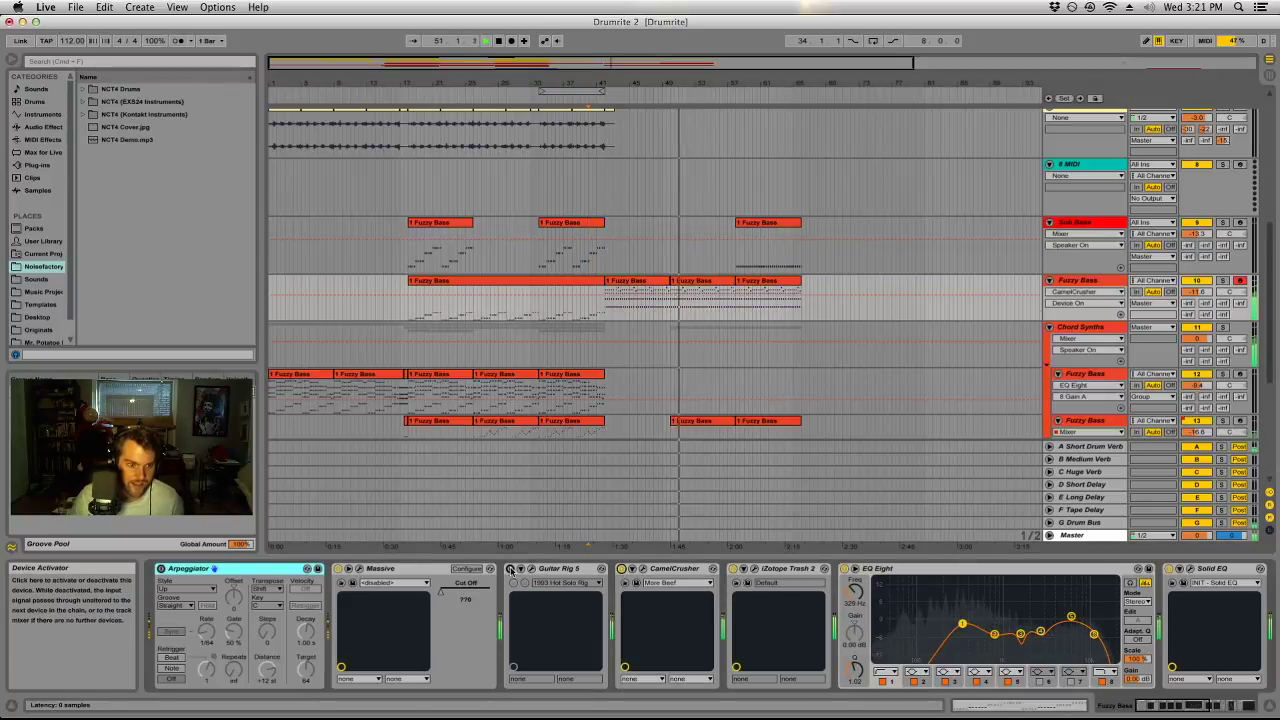
In the Fuzzy Bass track's Guitar Rig 5, set the VAN 51 bass to about 3.2 and switch off Little Reflektor while soloing the track.
{"action": "left_click", "coordinate": [530, 569]}
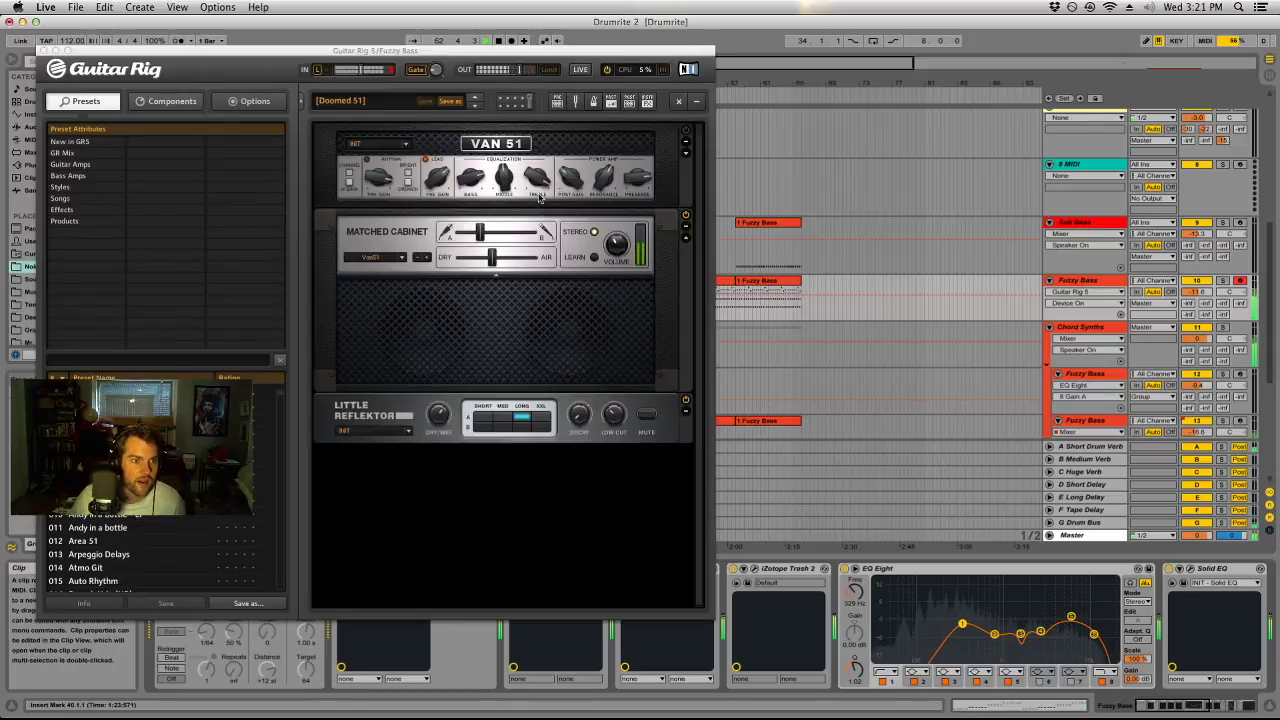
{"action": "mouse_move", "coordinate": [480, 184]}
{"action": "left_mouse_down"}
{"action": "mouse_move", "coordinate": [485, 160]}
{"action": "mouse_move", "coordinate": [494, 188]}
{"action": "mouse_move", "coordinate": [490, 177]}
{"action": "left_mouse_up"}
{"action": "left_click", "coordinate": [1222, 280]}
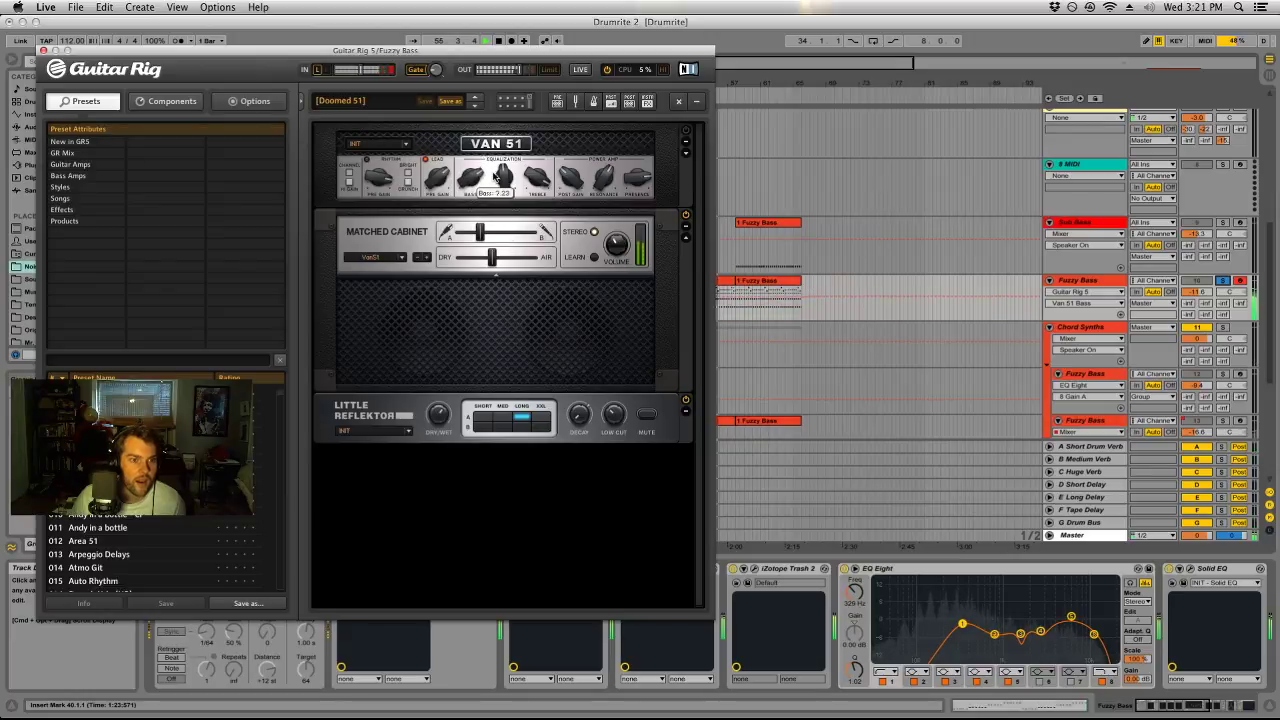
{"action": "left_click", "coordinate": [686, 402]}
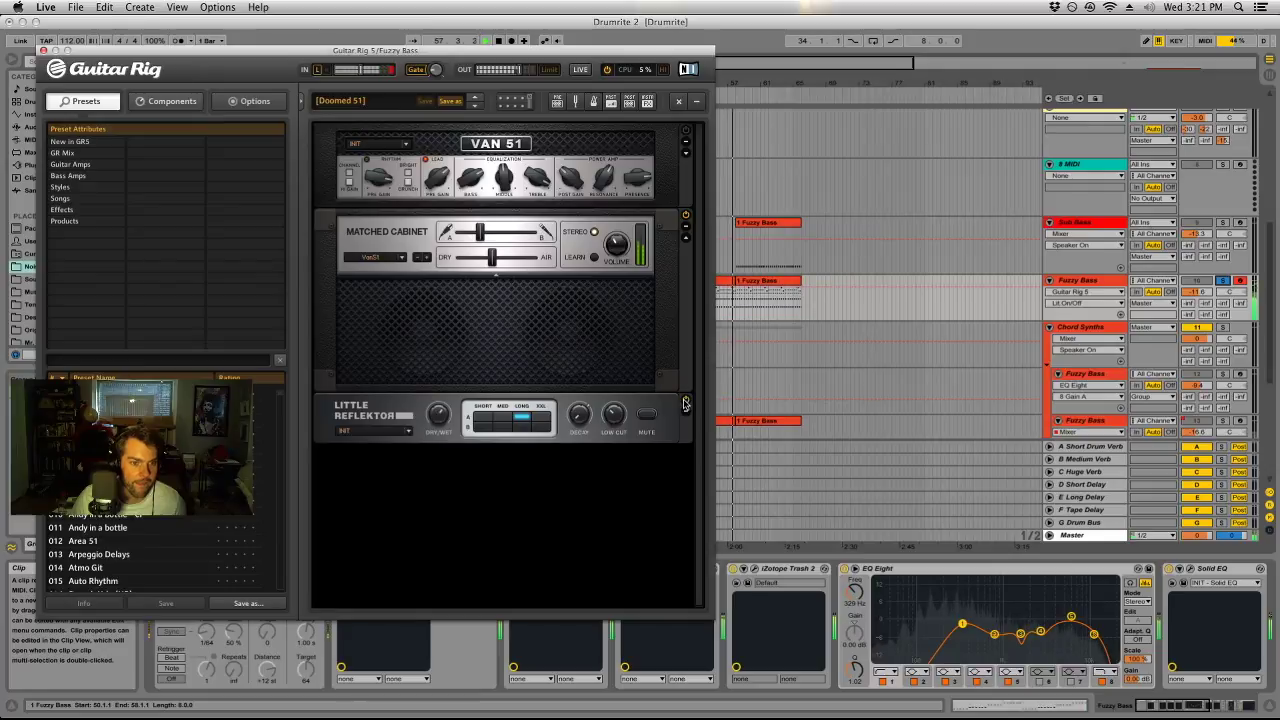
{"action": "left_click", "coordinate": [43, 50]}
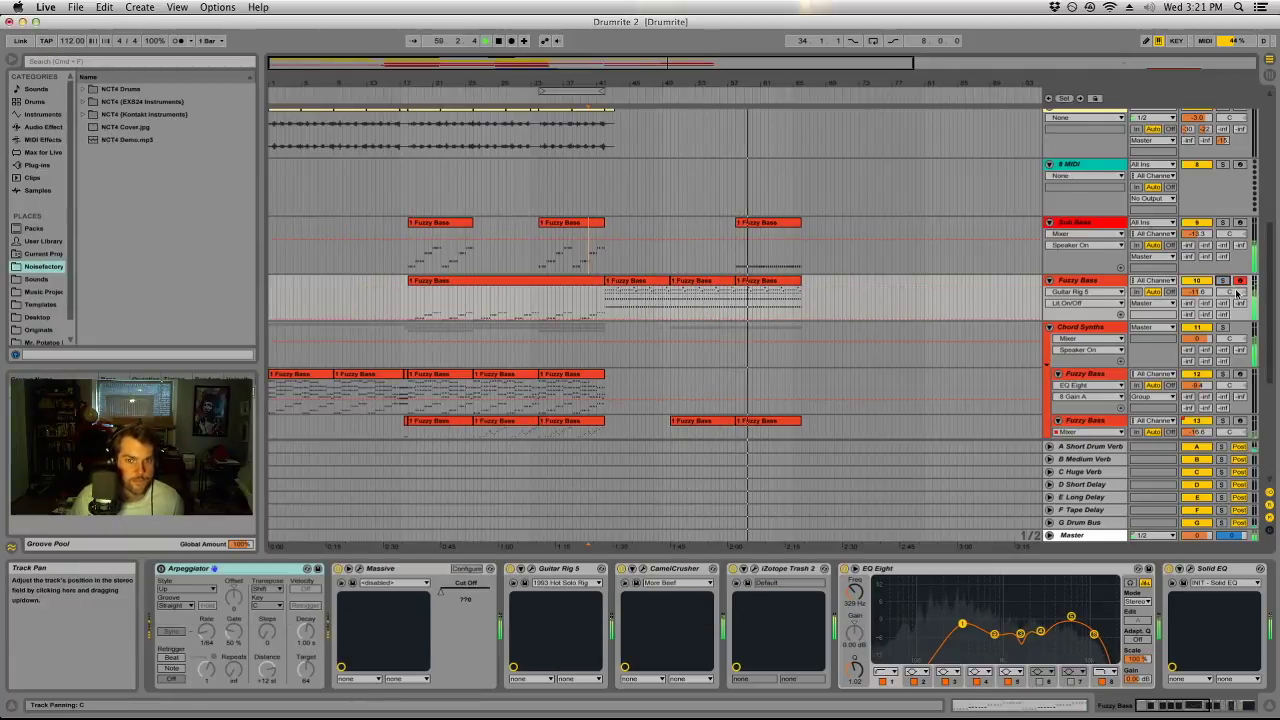
Play the Fuzzy Bass transition from bar 42, and again from bar 50, to check how the parts sound.
{"action": "left_click", "coordinate": [629, 290]}
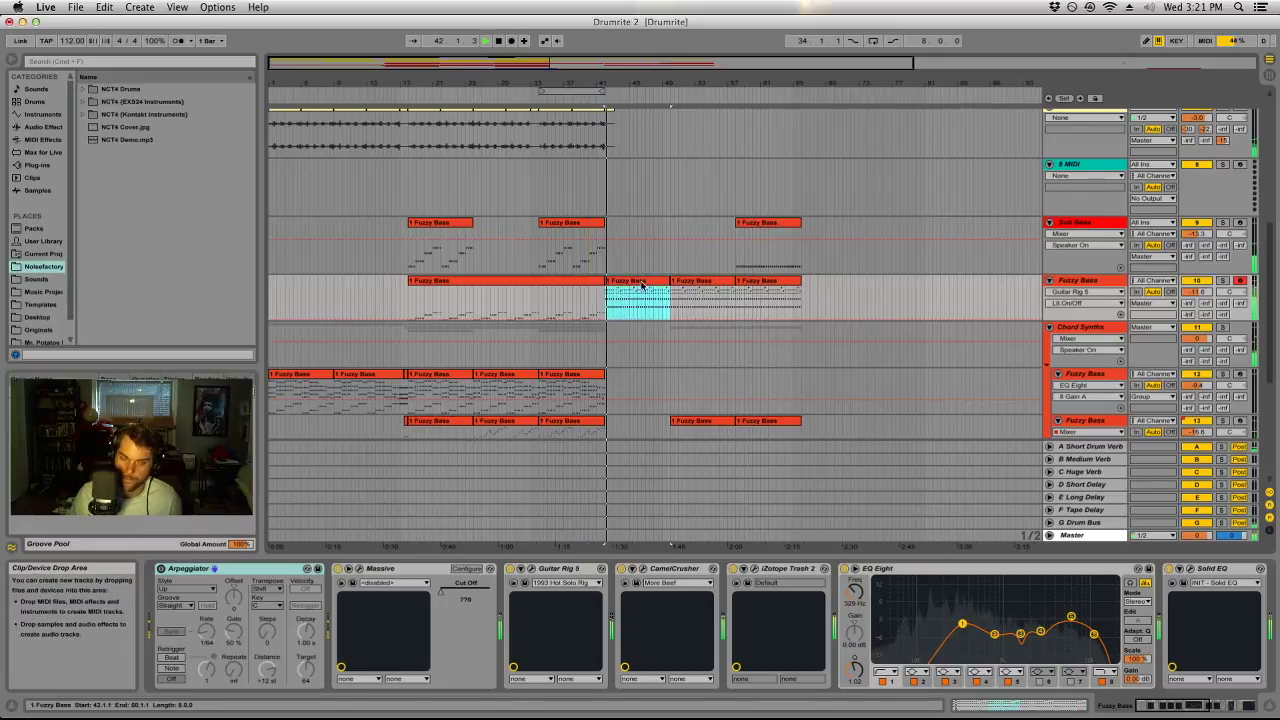
{"action": "left_click", "coordinate": [690, 284]}
{"action": "scroll", "coordinate": [700, 285], "scroll_direction": "down", "scroll_amount": 3}
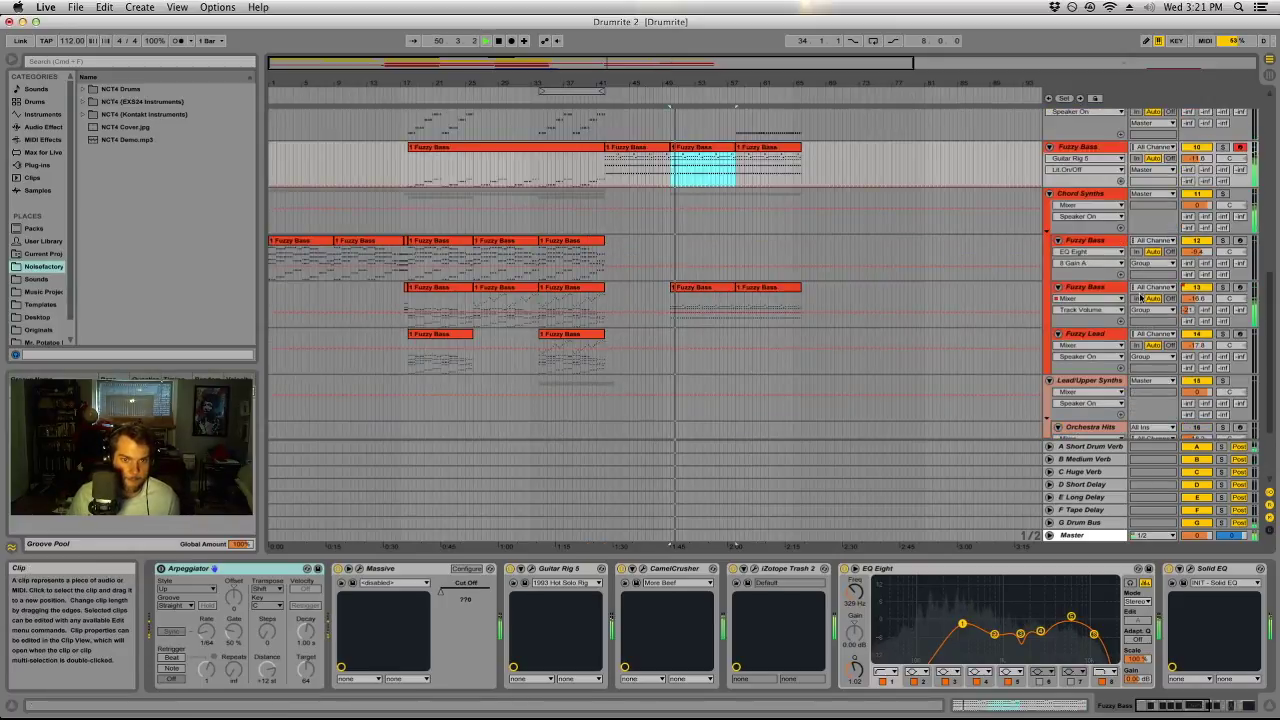
Show the Auto Filter Frequency automation on the second Fuzzy Bass track in the Chord Synths group.
{"action": "left_click", "coordinate": [1097, 287]}
{"action": "scroll", "coordinate": [675, 573], "scroll_direction": "down", "scroll_amount": 5}
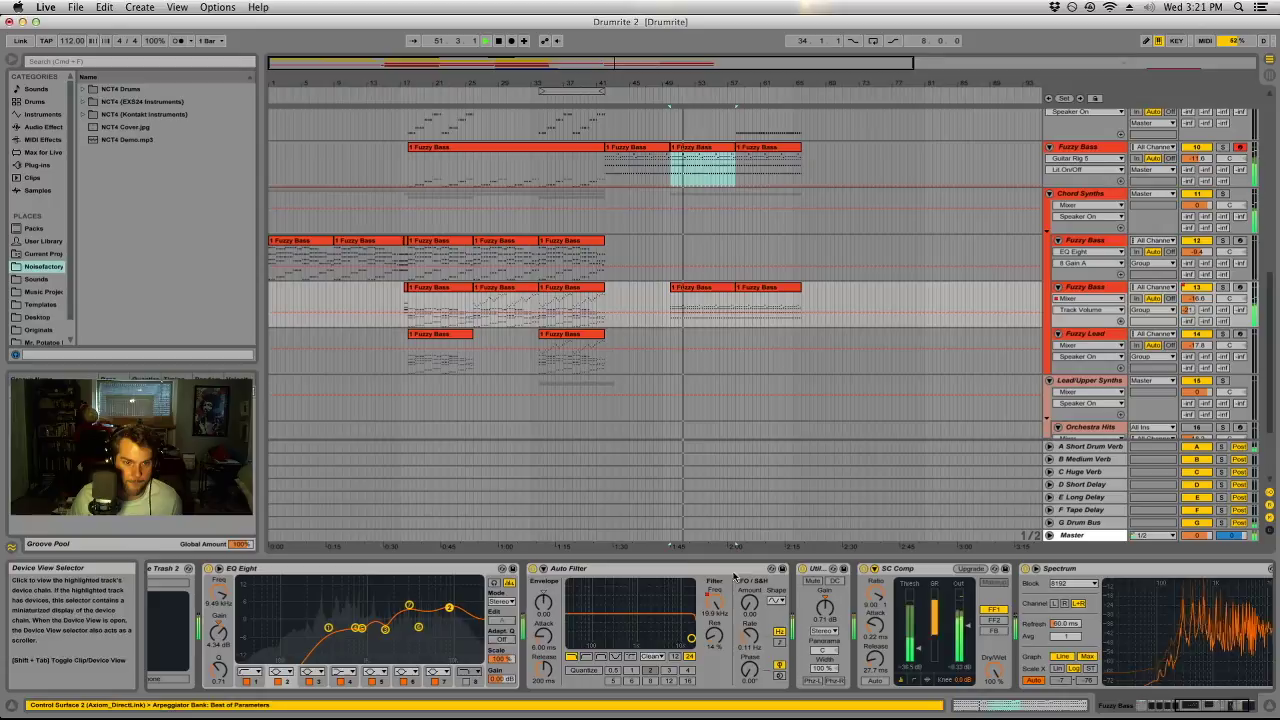
{"action": "left_click", "coordinate": [43, 127]}
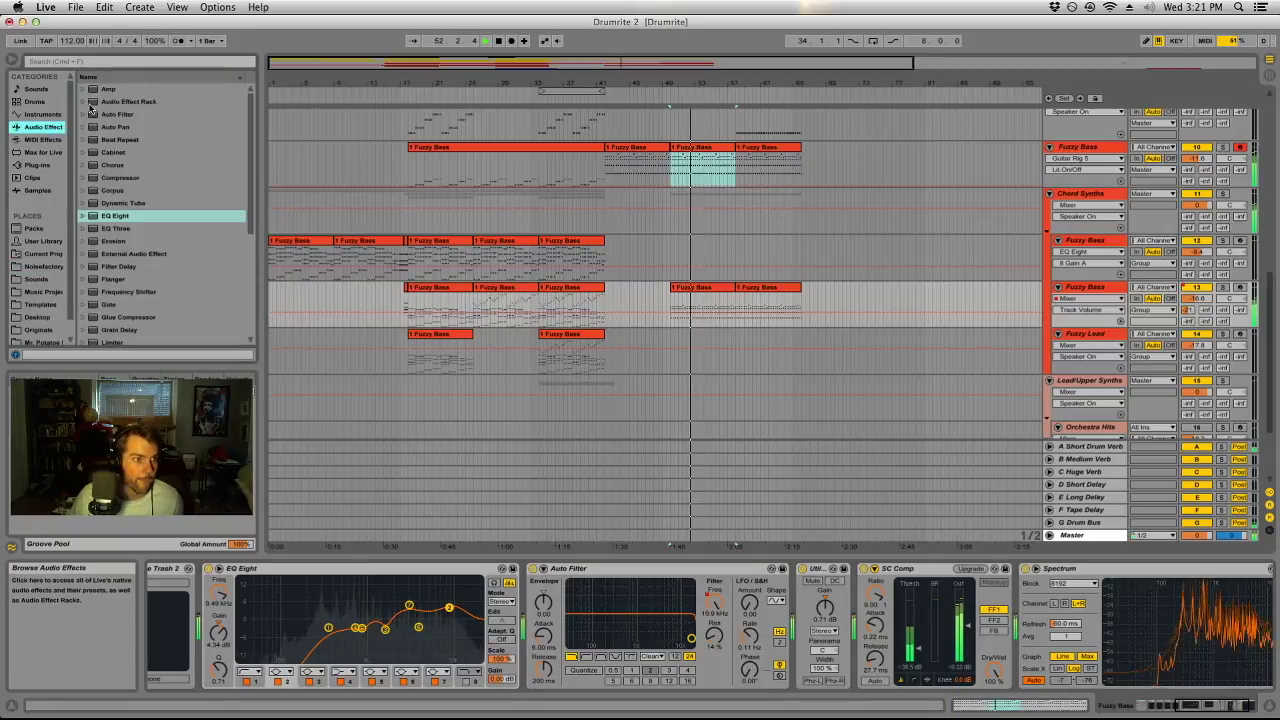
{"action": "left_click", "coordinate": [110, 114]}
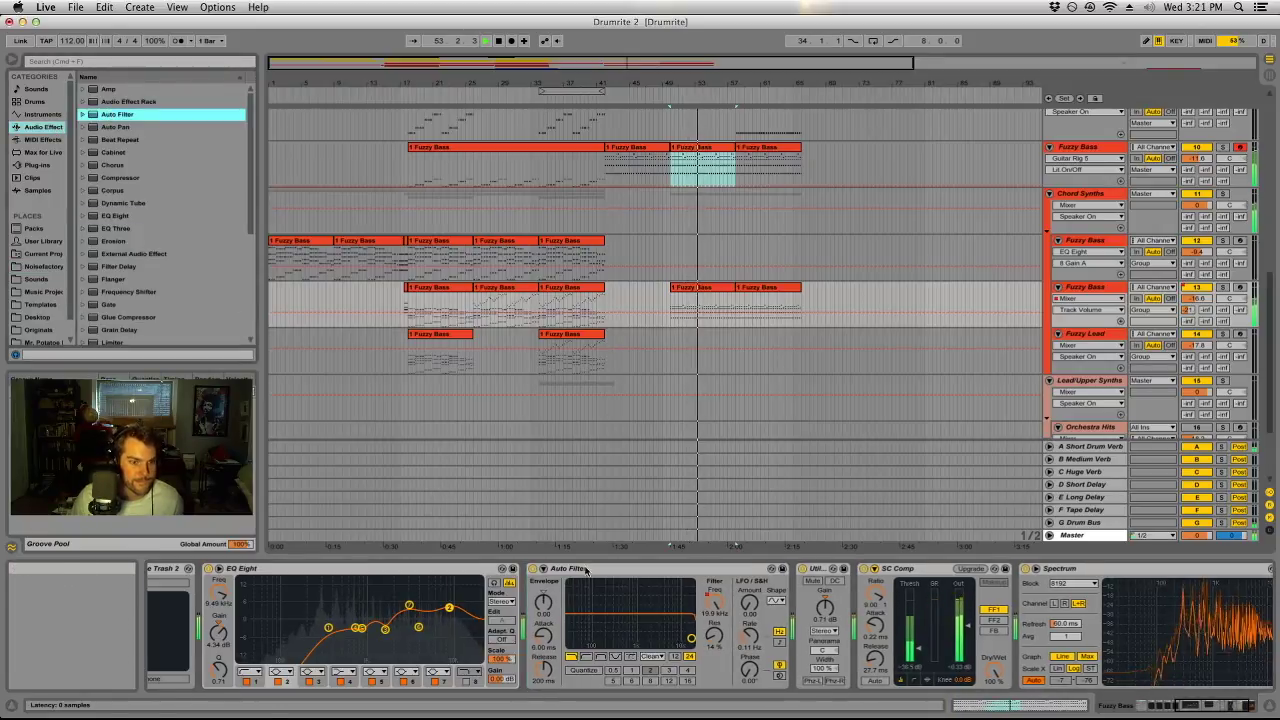
{"action": "left_click", "coordinate": [710, 607]}
Draw a filter frequency sweep that dips at bar 50 and rises to bar 58, refine its end point and stop playback.
{"action": "left_click", "coordinate": [715, 298]}
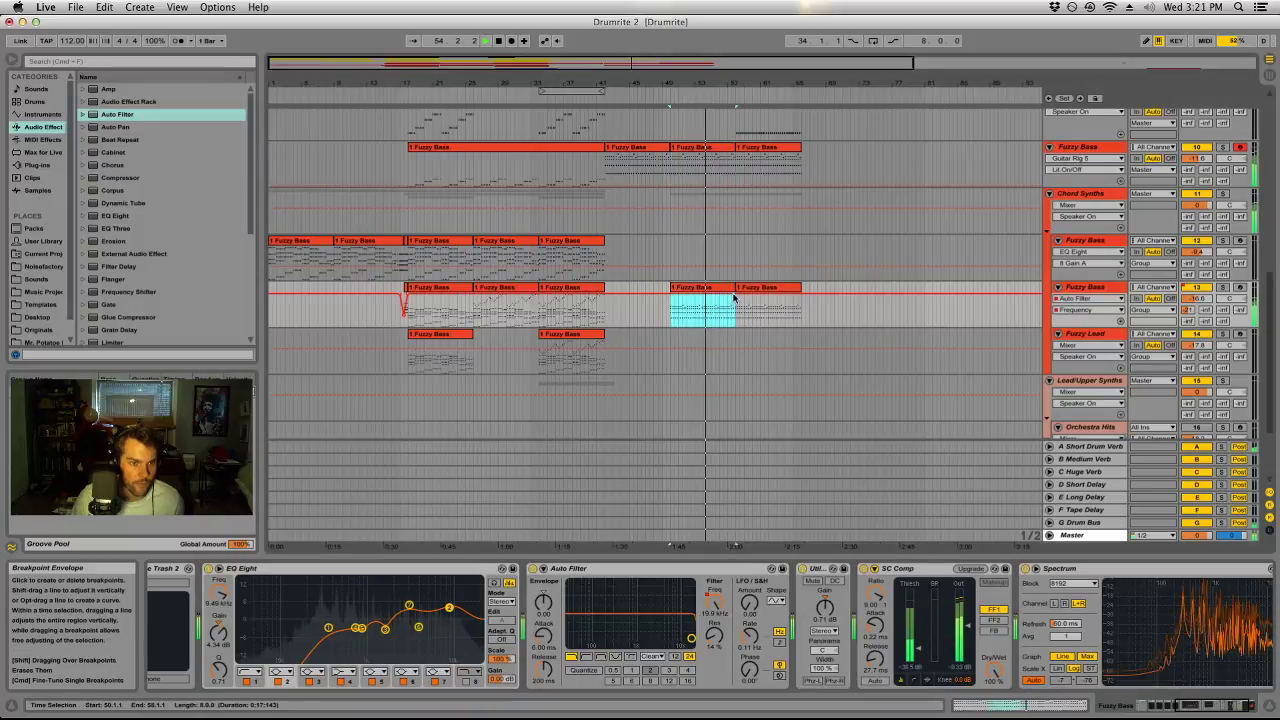
{"action": "left_click_drag", "start_coordinate": [730, 298], "coordinate": [670, 312]}
{"action": "left_click", "coordinate": [683, 290]}
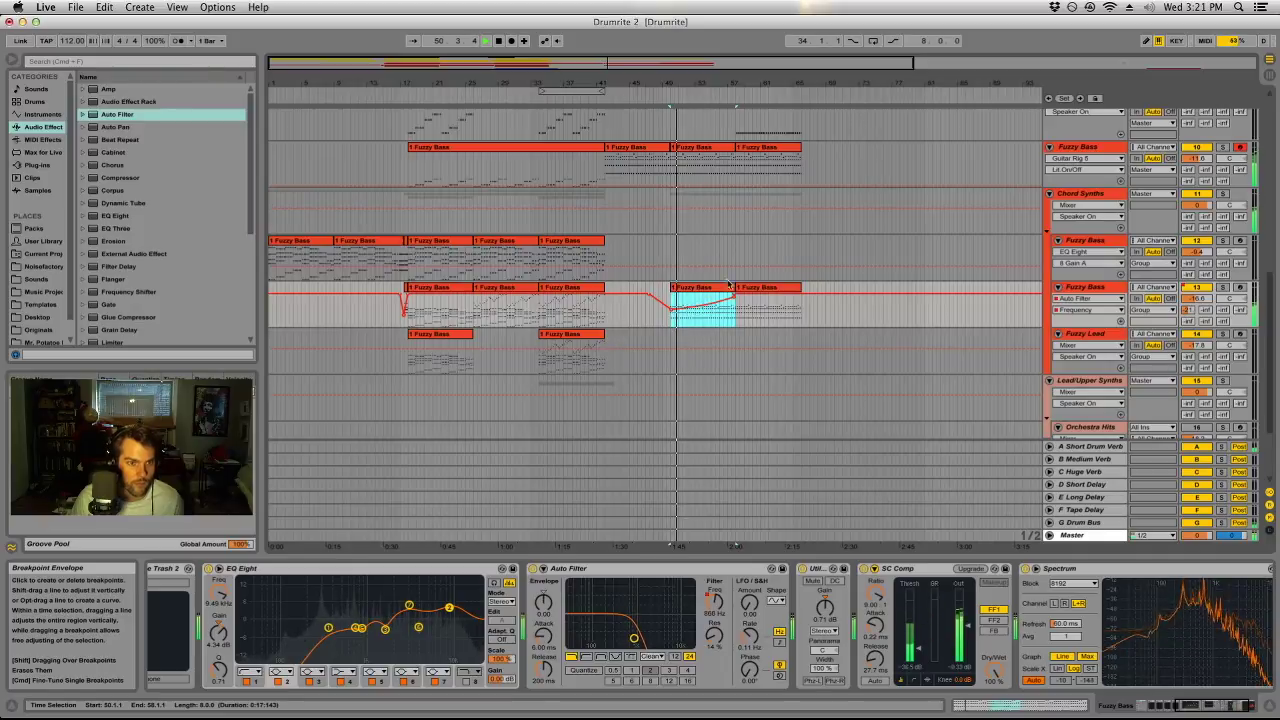
{"action": "left_click_drag", "start_coordinate": [720, 87], "coordinate": [735, 120]}
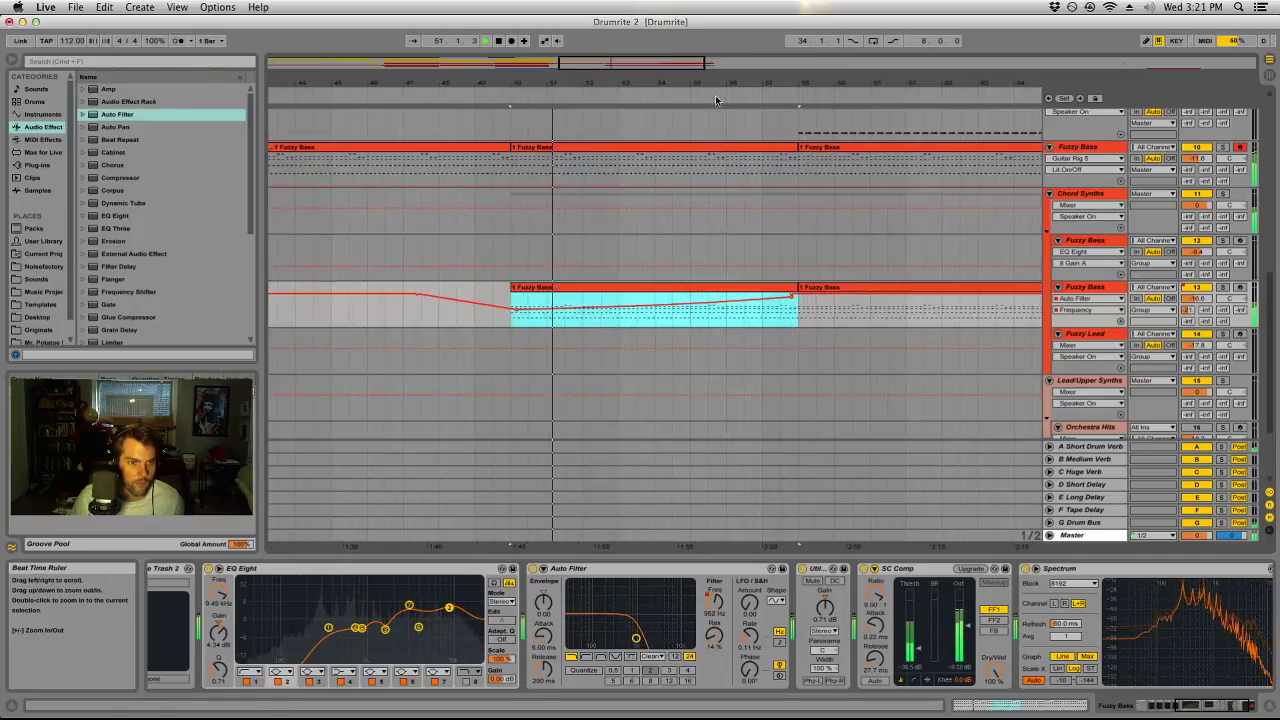
{"action": "left_click", "coordinate": [789, 292]}
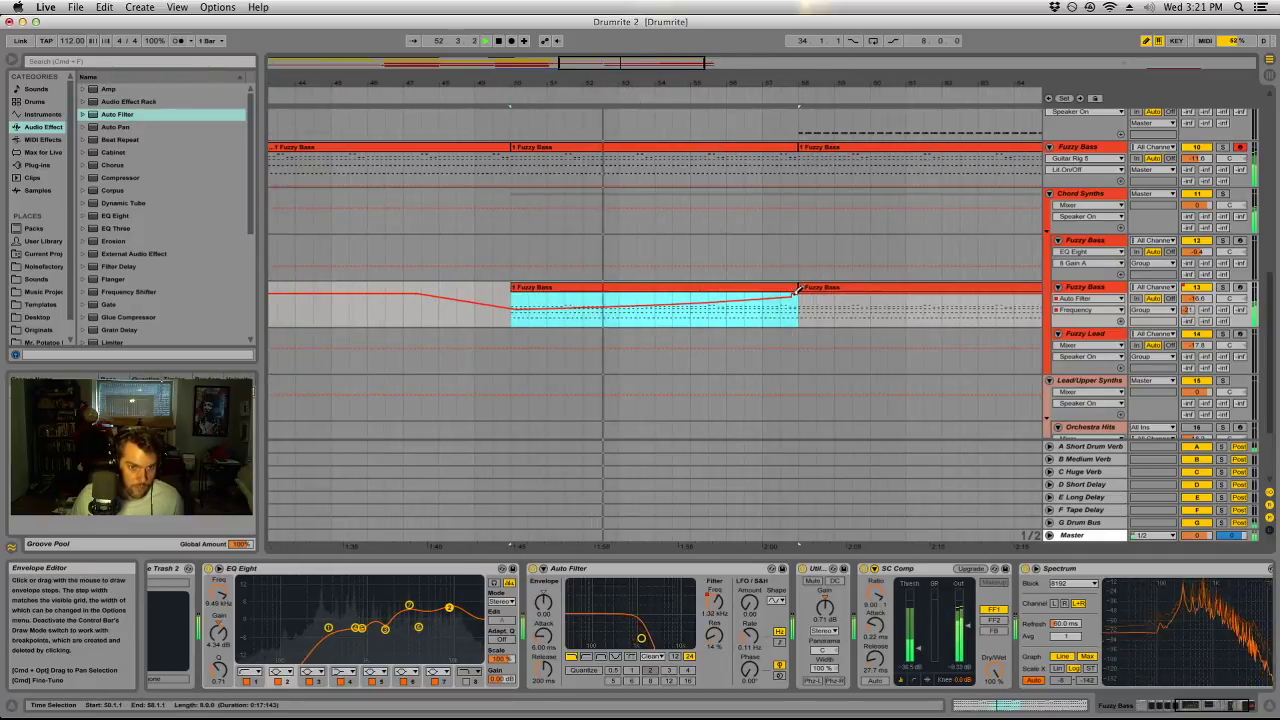
{"action": "mouse_move", "coordinate": [797, 289]}
{"action": "left_mouse_down"}
{"action": "mouse_move", "coordinate": [779, 299]}
{"action": "mouse_move", "coordinate": [785, 310]}
{"action": "mouse_move", "coordinate": [796, 294]}
{"action": "left_mouse_up"}
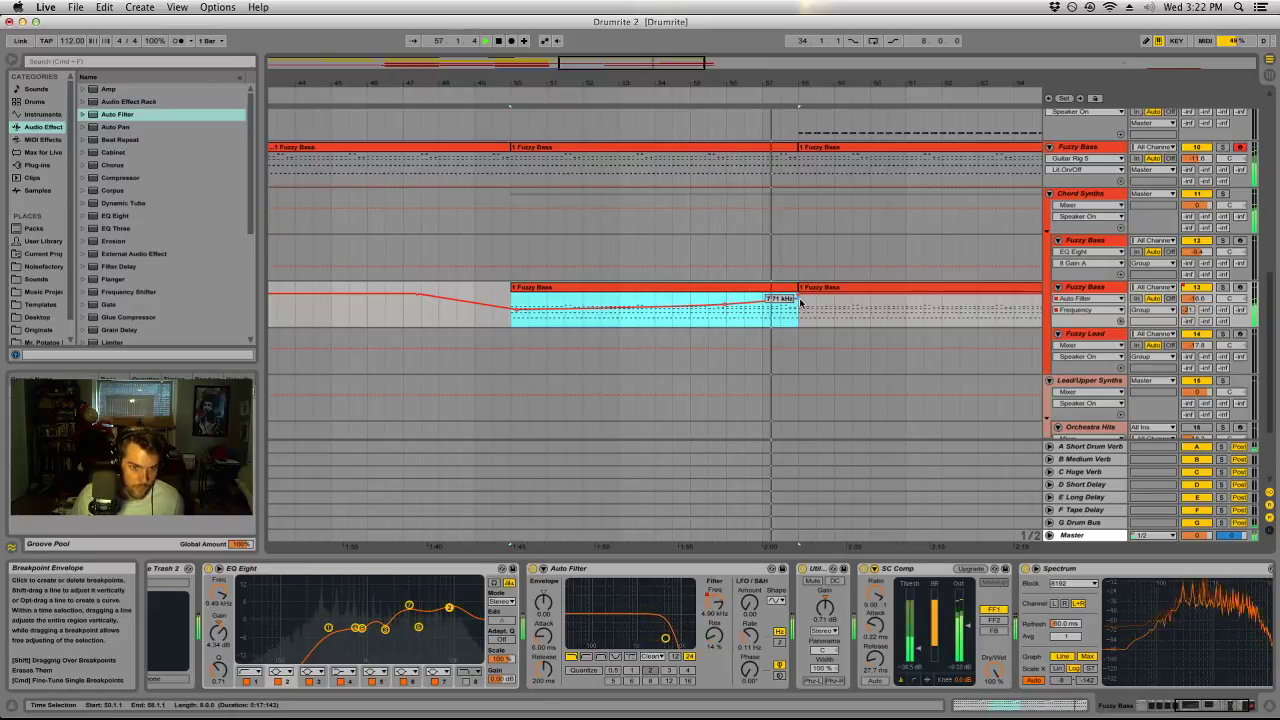
{"action": "left_click", "coordinate": [851, 308]}
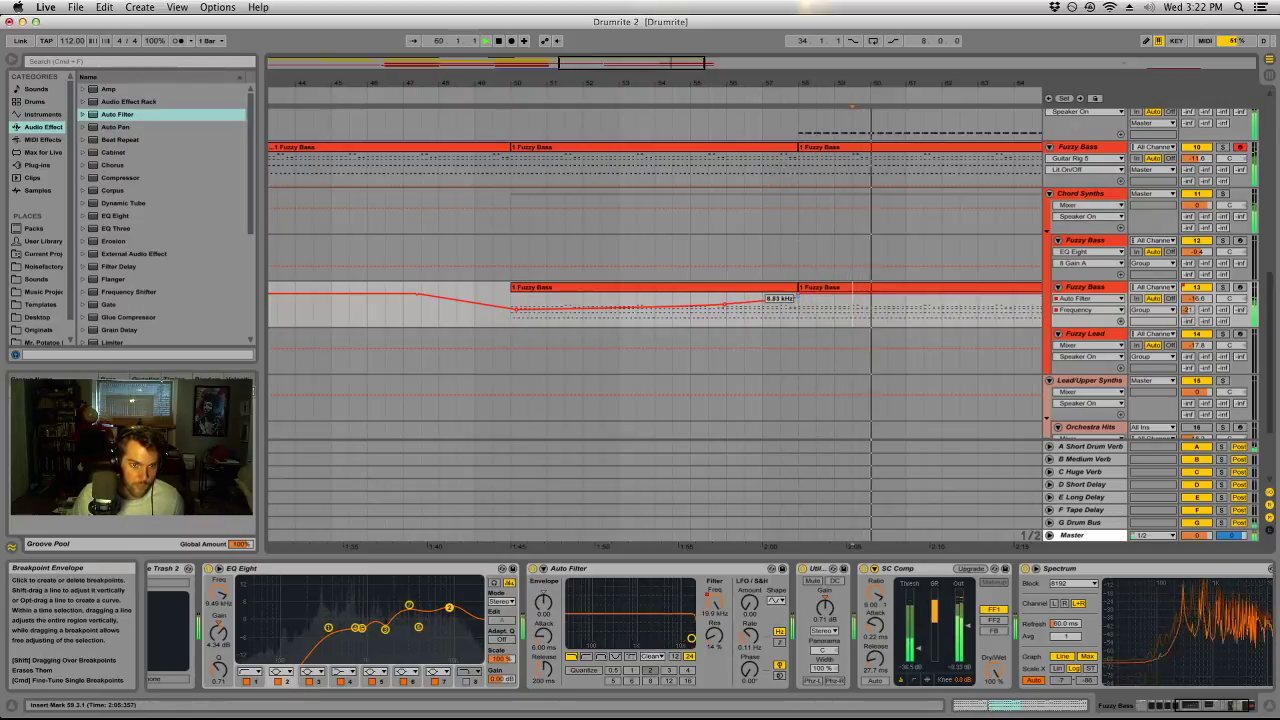
{"action": "scroll", "coordinate": [863, 260], "scroll_direction": "up", "scroll_amount": 2}
{"action": "key", "text": "space"}
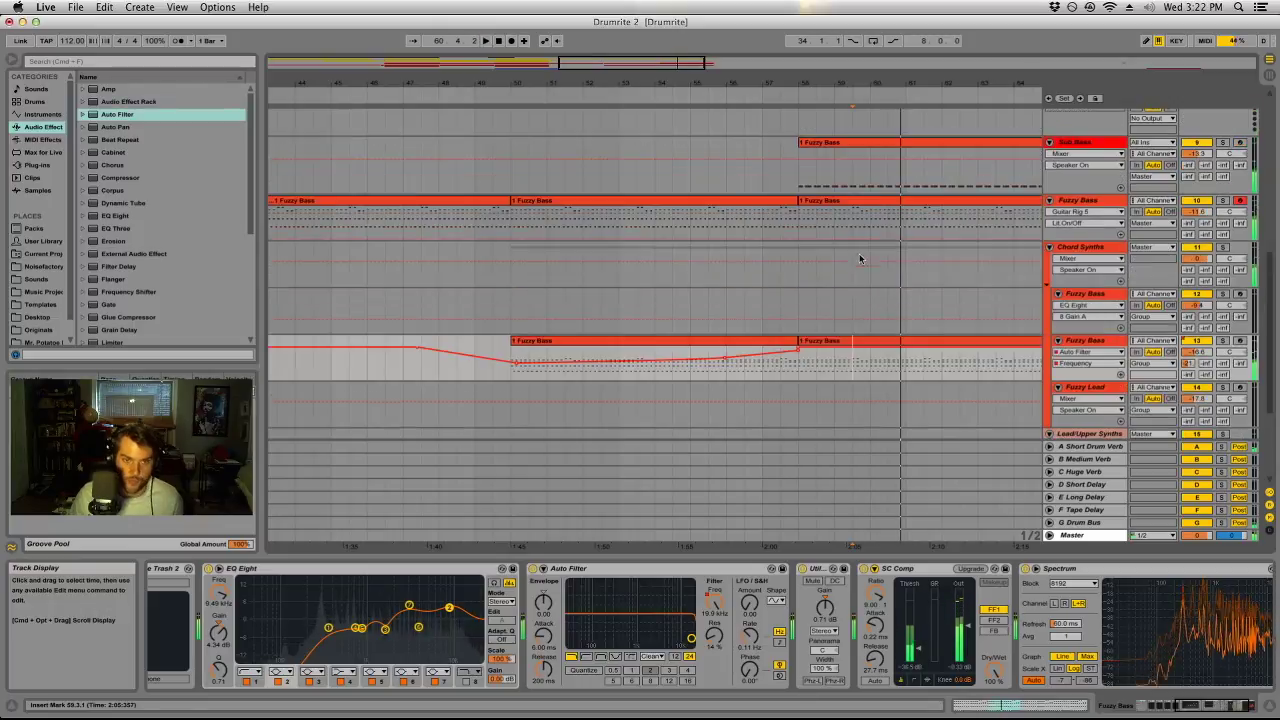
Examine the DAMAGE track's clips and device chain across the whole arrangement.
{"action": "key", "text": "minus"}
{"action": "scroll", "coordinate": [825, 240], "scroll_direction": "up", "scroll_amount": 10}
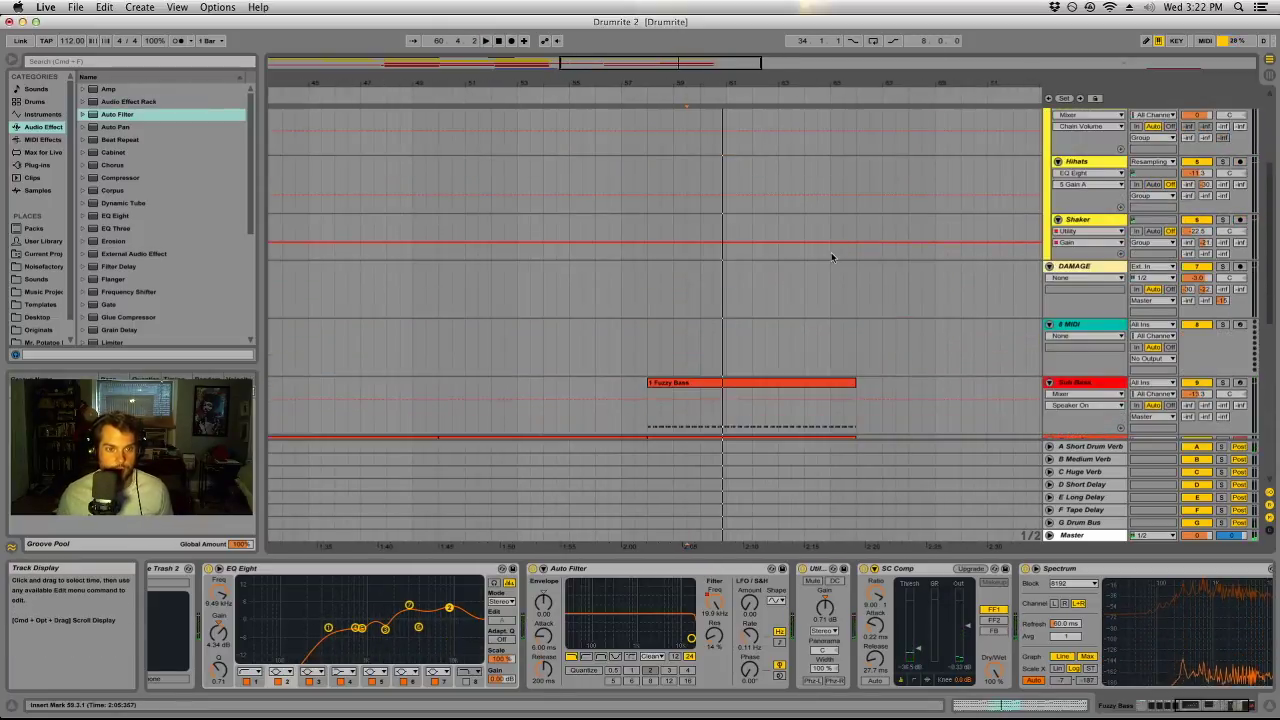
{"action": "left_click", "coordinate": [1018, 316]}
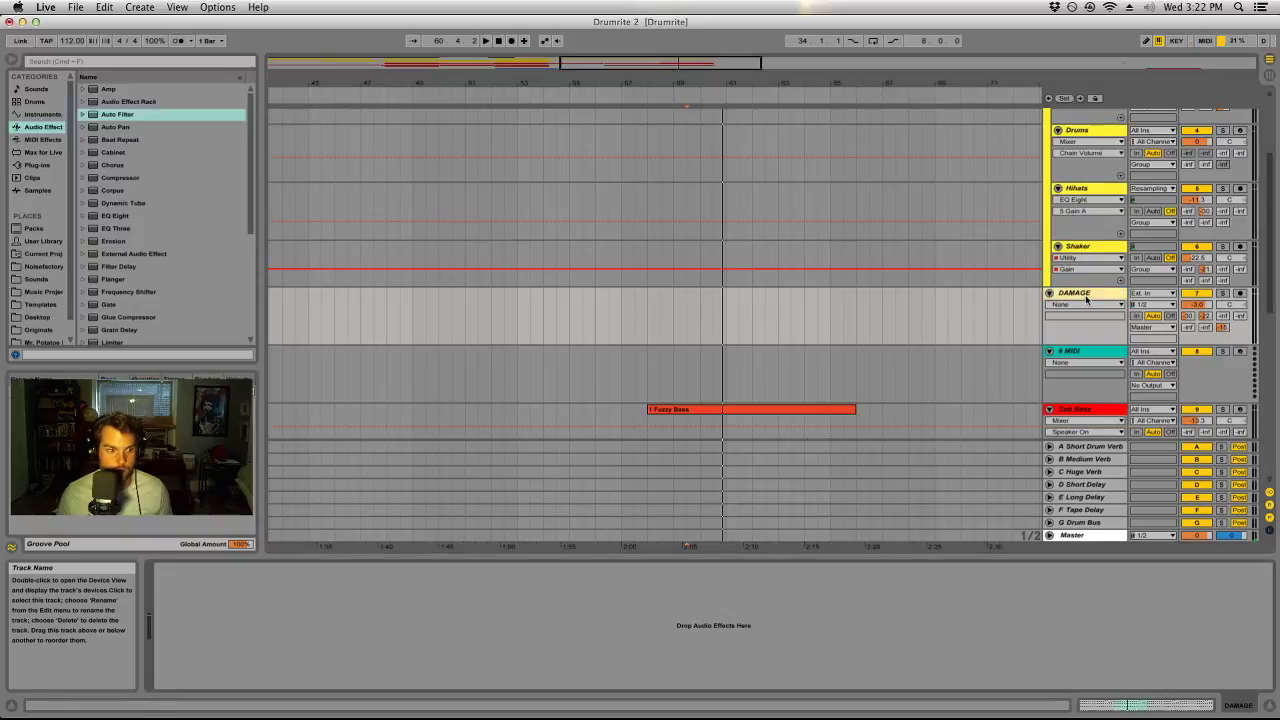
{"action": "key", "text": "minus"}
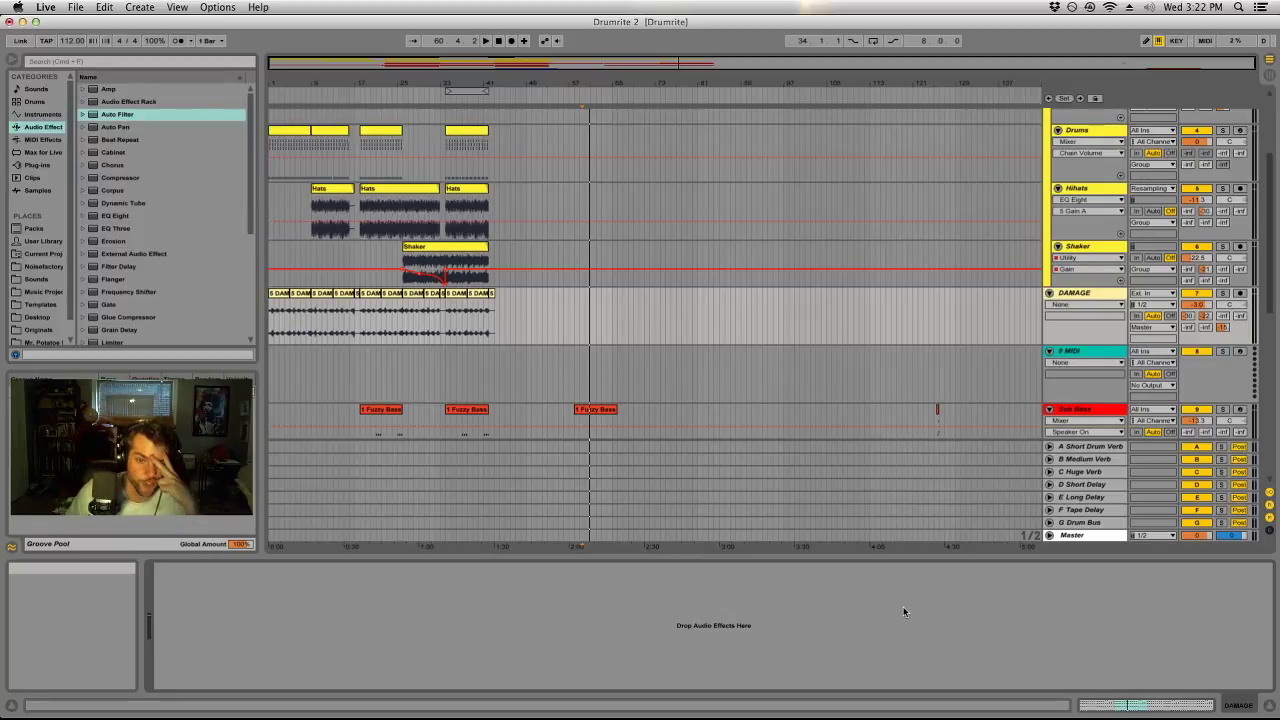
{"action": "left_click", "coordinate": [1080, 298]}
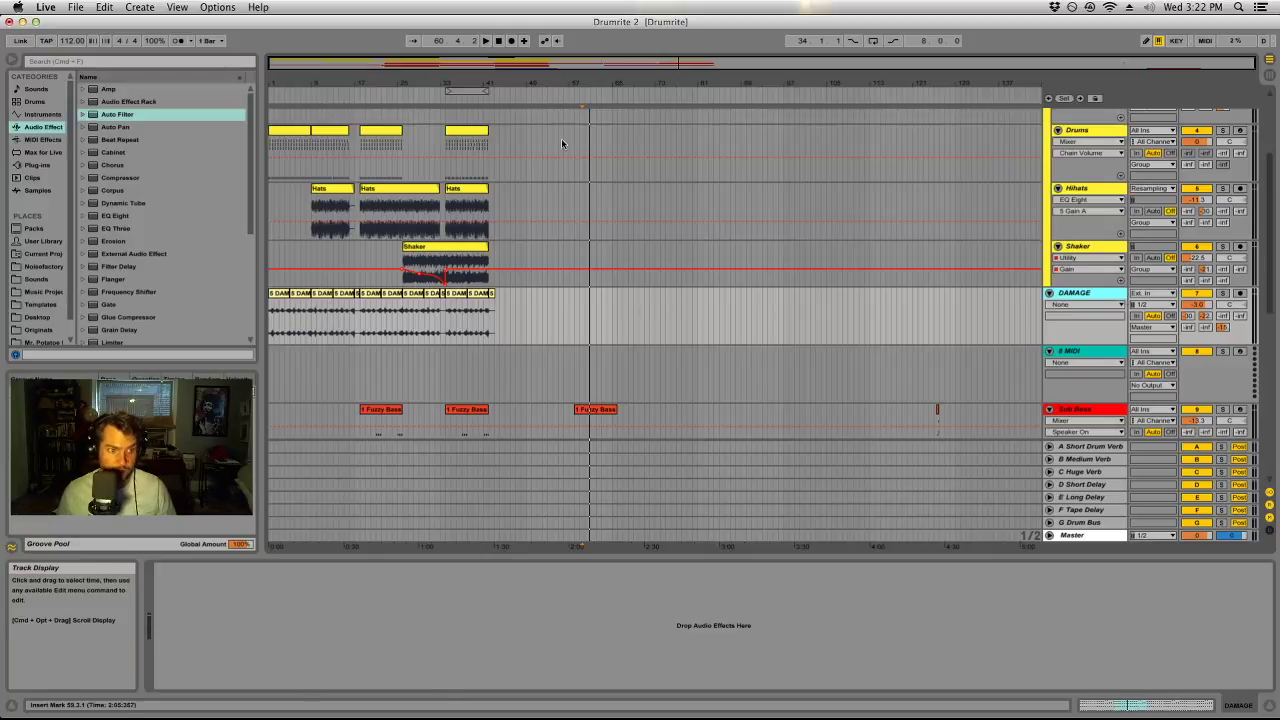
{"action": "left_click", "coordinate": [625, 313]}
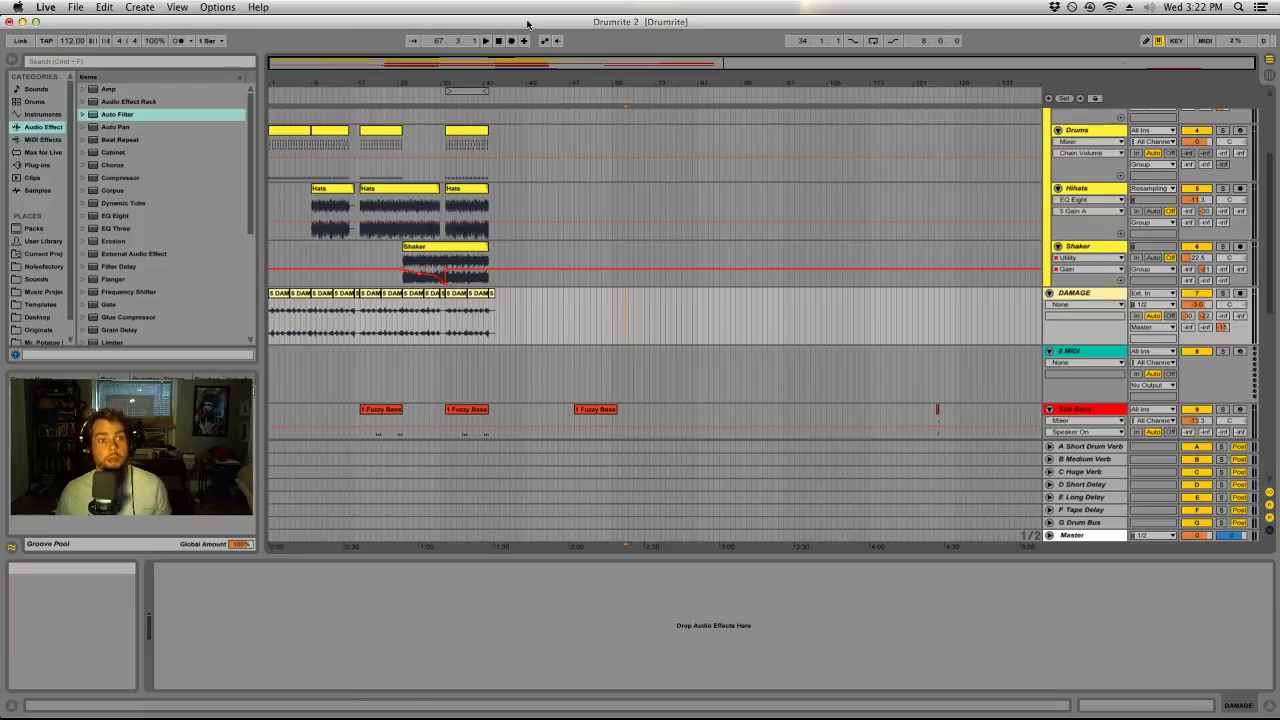
Save the Drumrite 2 set and quit Live.
{"action": "key", "text": "super+s"}
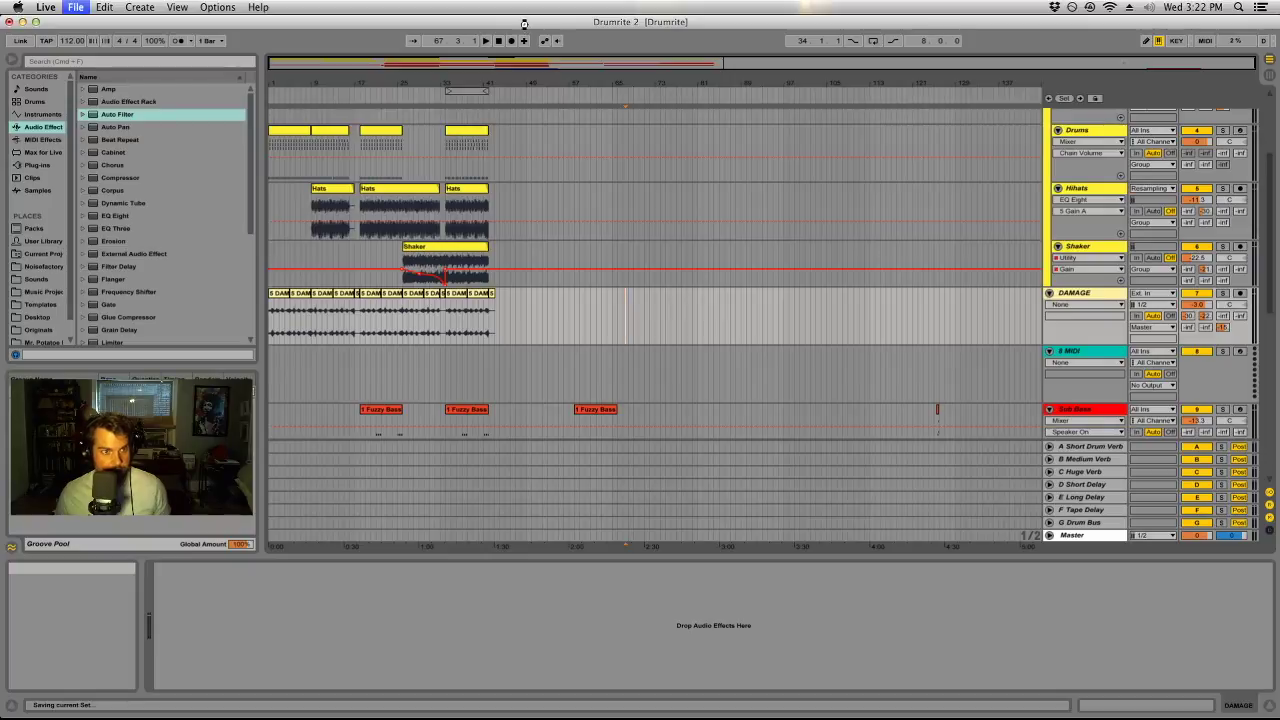
{"action": "left_click", "coordinate": [45, 7]}
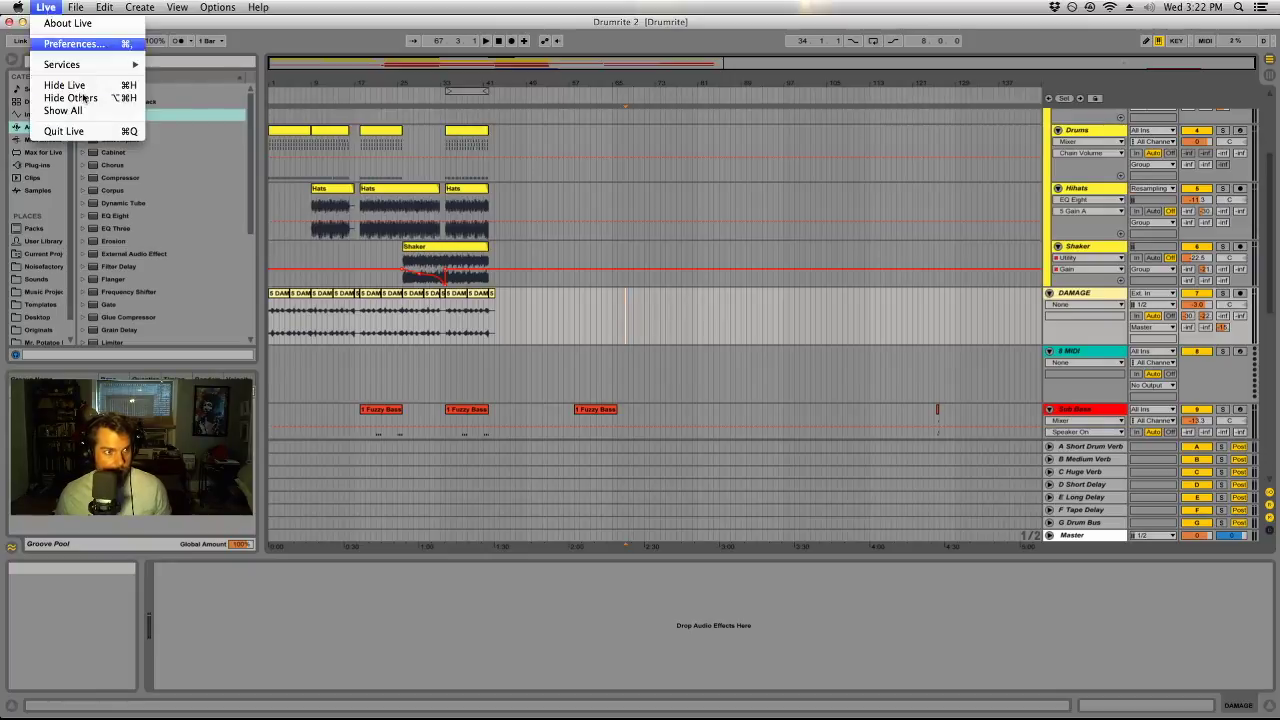
{"action": "left_click", "coordinate": [62, 130]}
Open Drumrite.als from the Drumrite Project folder on the desktop and close the Finder window once the set has loaded.
{"action": "left_click", "coordinate": [1245, 578]}
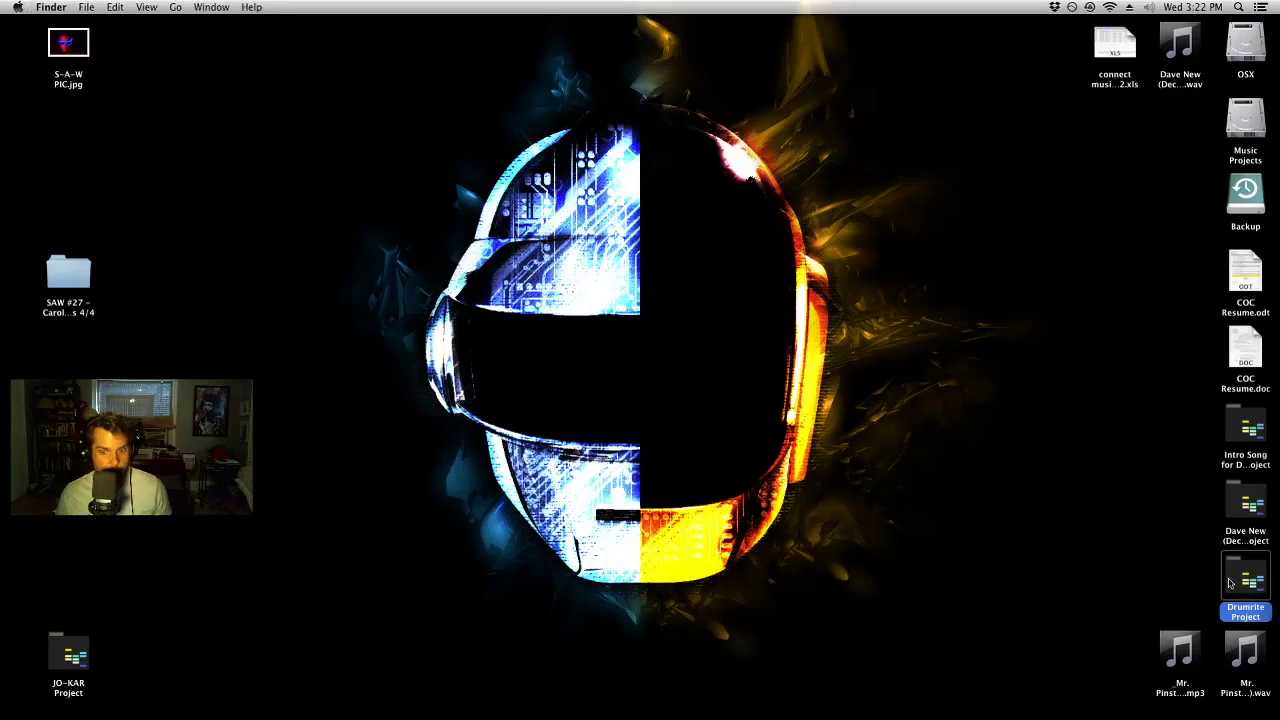
{"action": "key", "text": "super+o"}
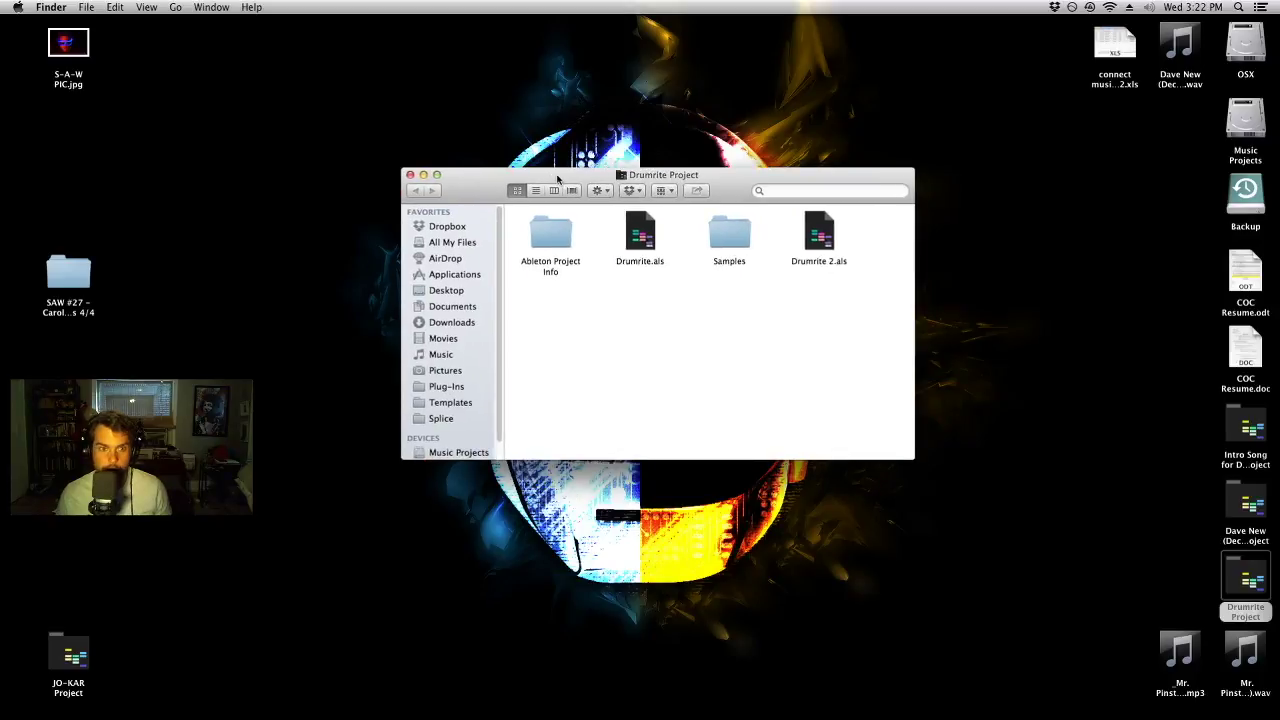
{"action": "left_click", "coordinate": [645, 238]}
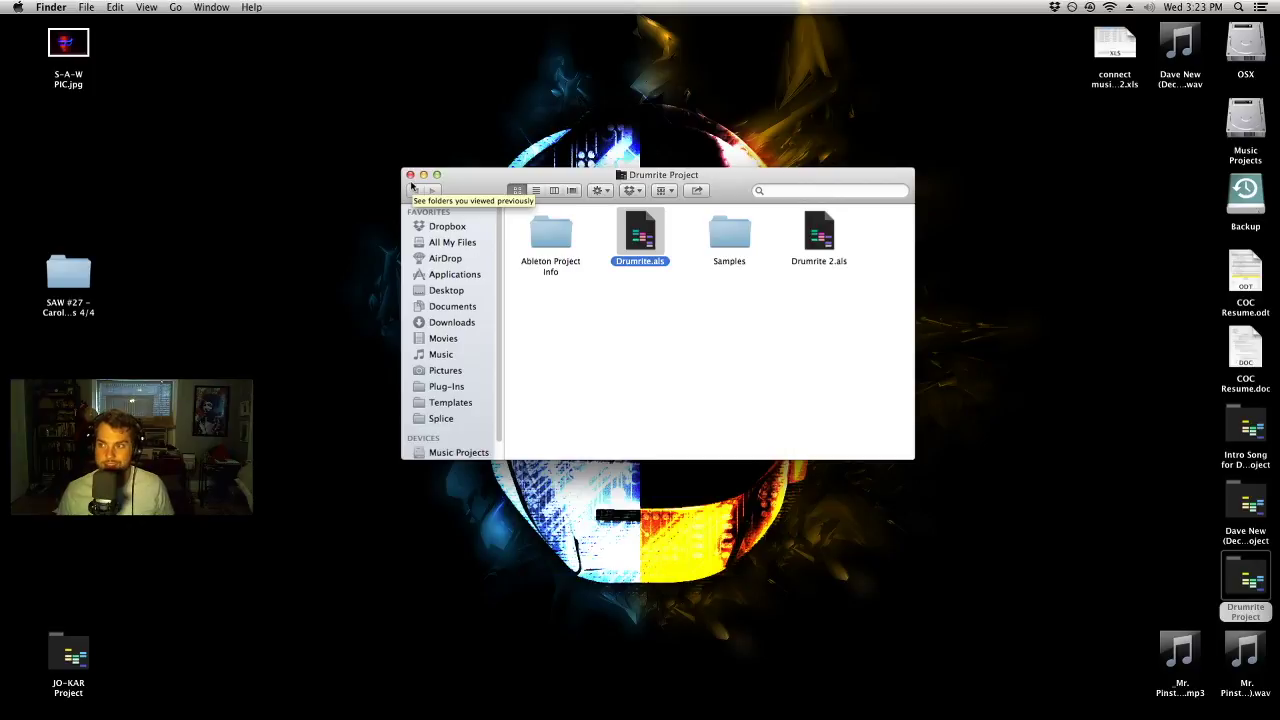
{"action": "double_click", "coordinate": [644, 238]}
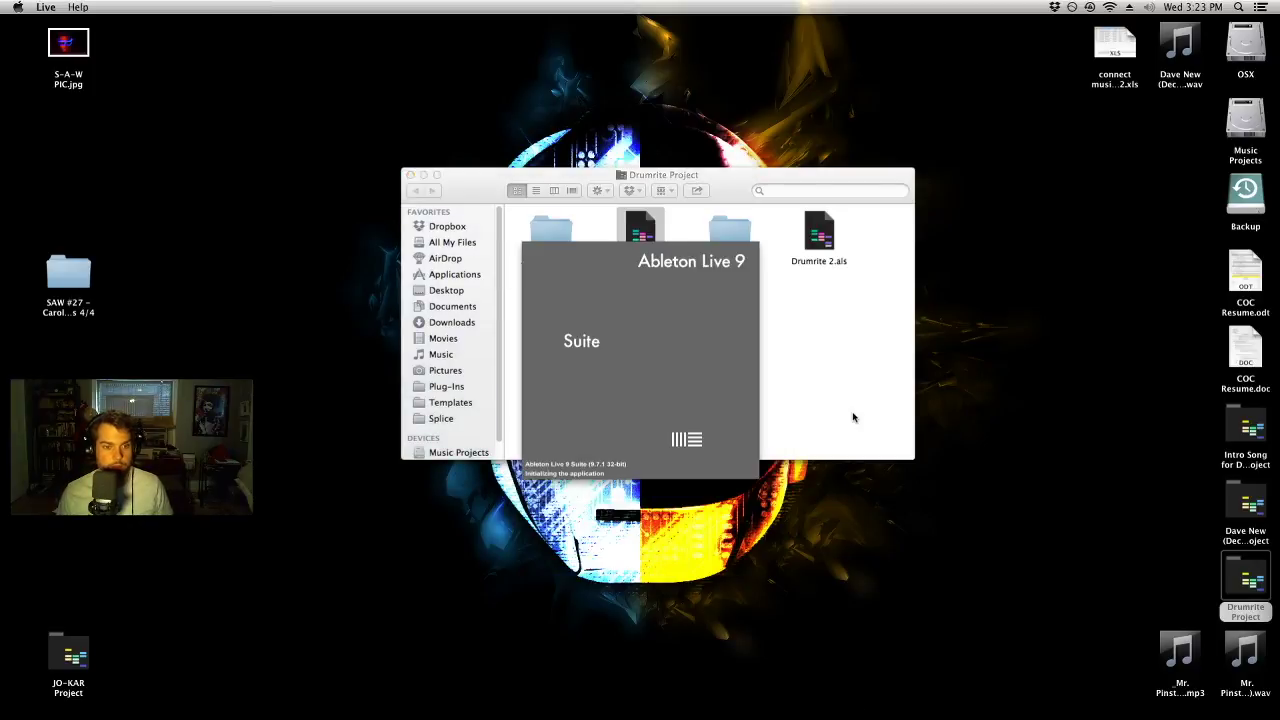
{"action": "left_click", "coordinate": [830, 396]}
{"action": "left_click_drag", "start_coordinate": [742, 192], "coordinate": [470, 111]}
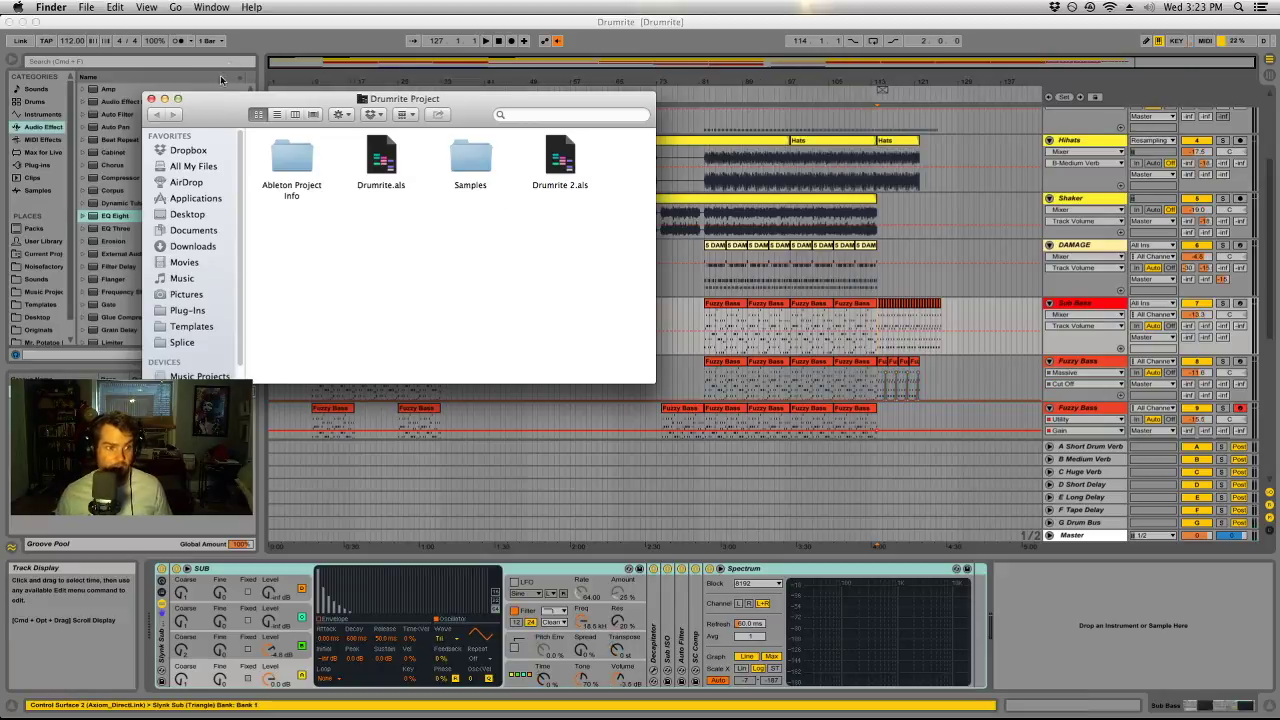
{"action": "left_click", "coordinate": [151, 99]}
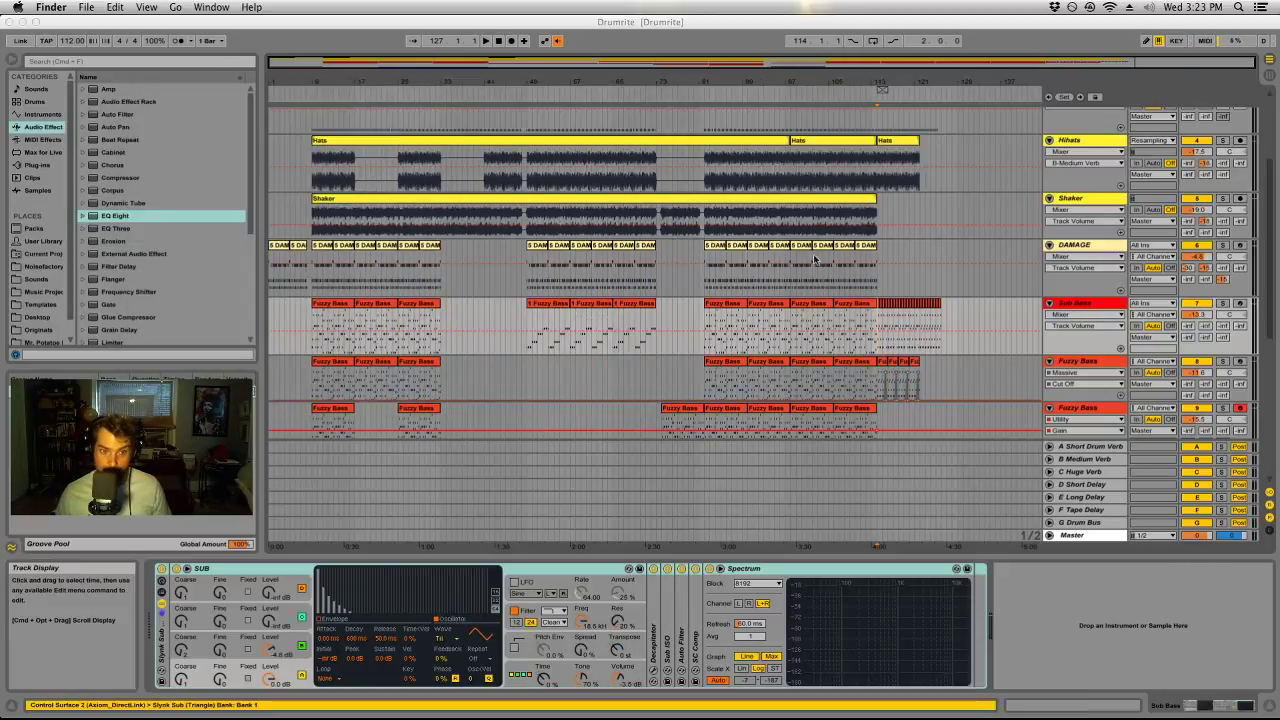
Group the DAMAGE track's effects from Decapitator through SC Comp into one Audio Effect Rack, leaving Kontakt 5 outside.
{"action": "left_click", "coordinate": [1002, 244]}
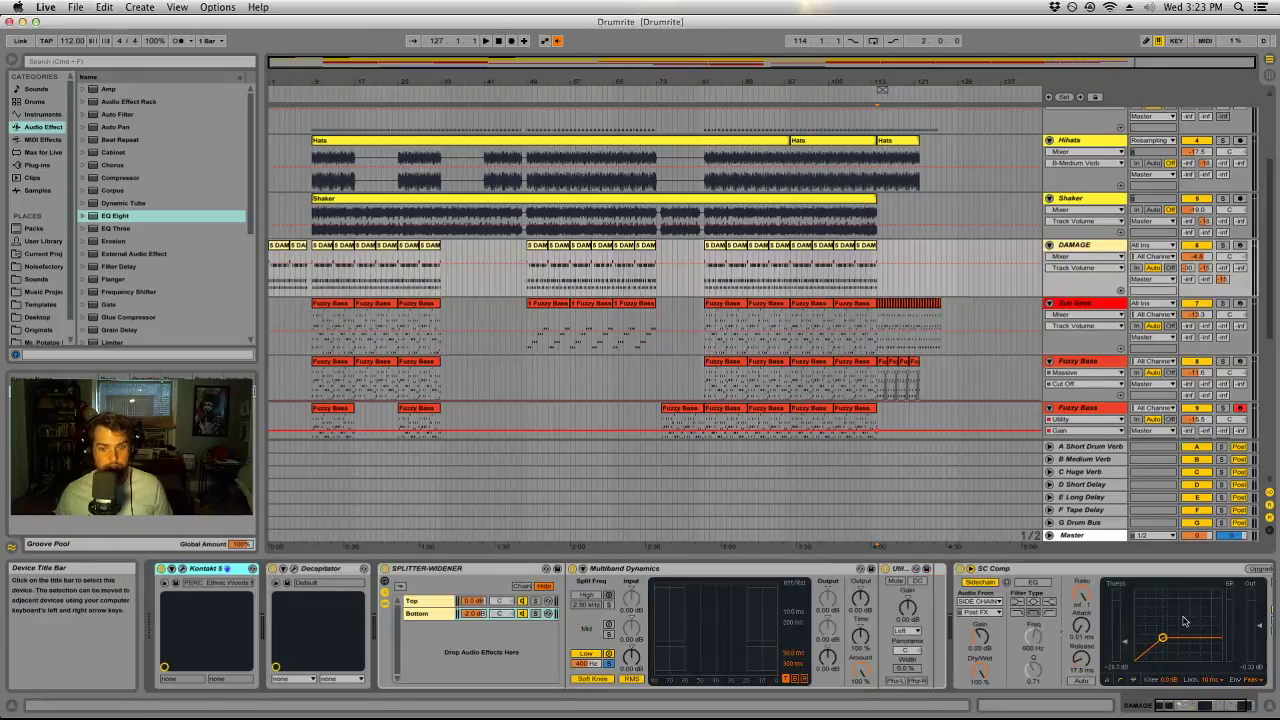
{"action": "left_click", "coordinate": [1245, 710]}
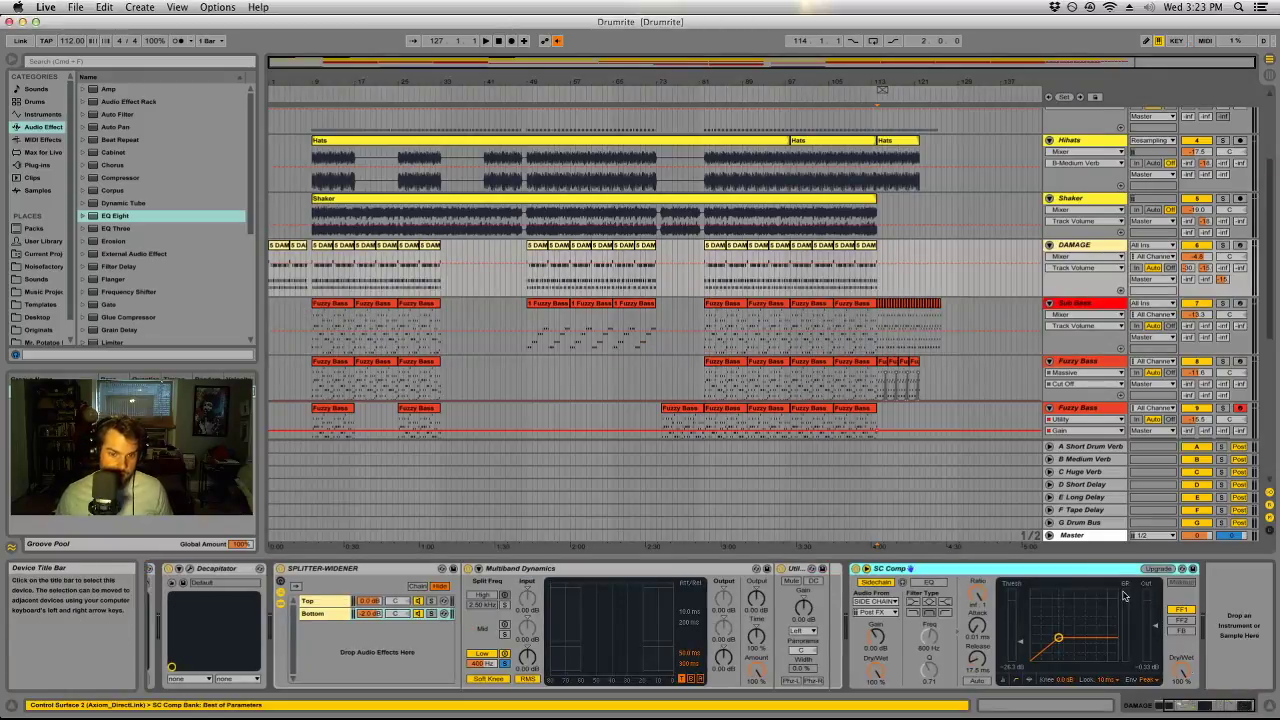
{"action": "scroll", "coordinate": [400, 625], "scroll_direction": "left", "scroll_amount": 2}
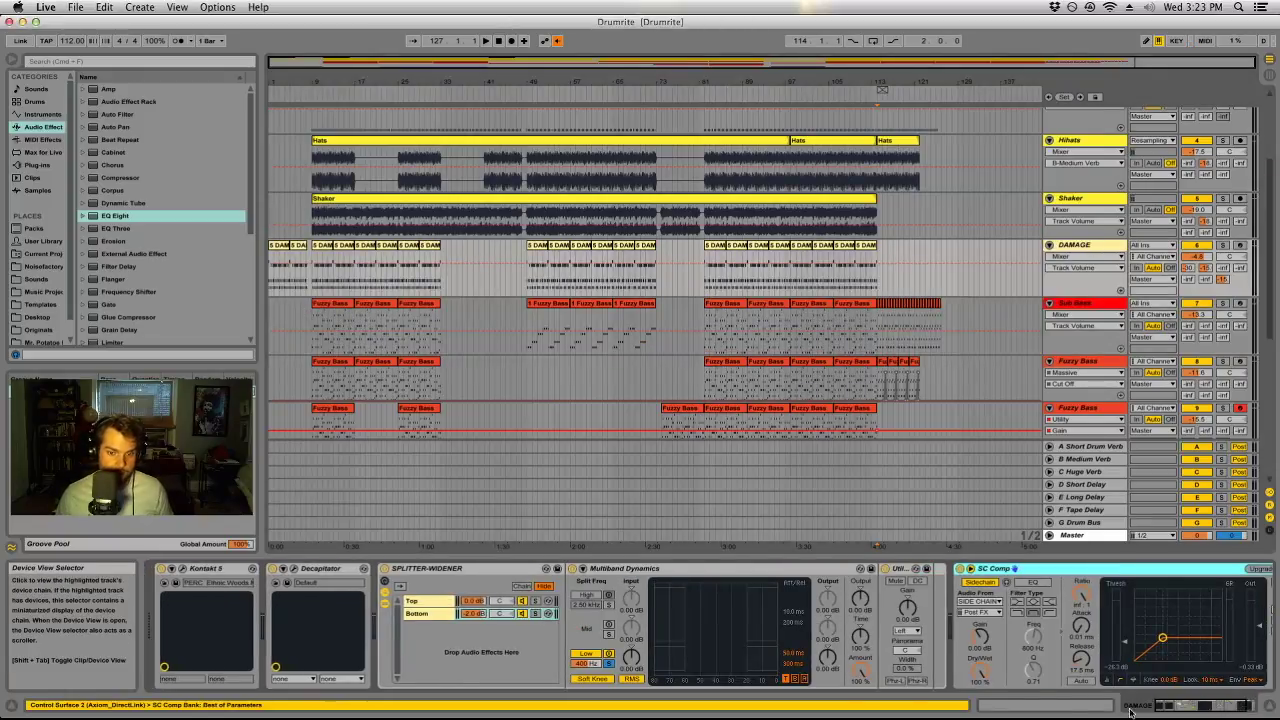
{"action": "left_click", "coordinate": [335, 565]}
{"action": "key", "text": "super+g"}
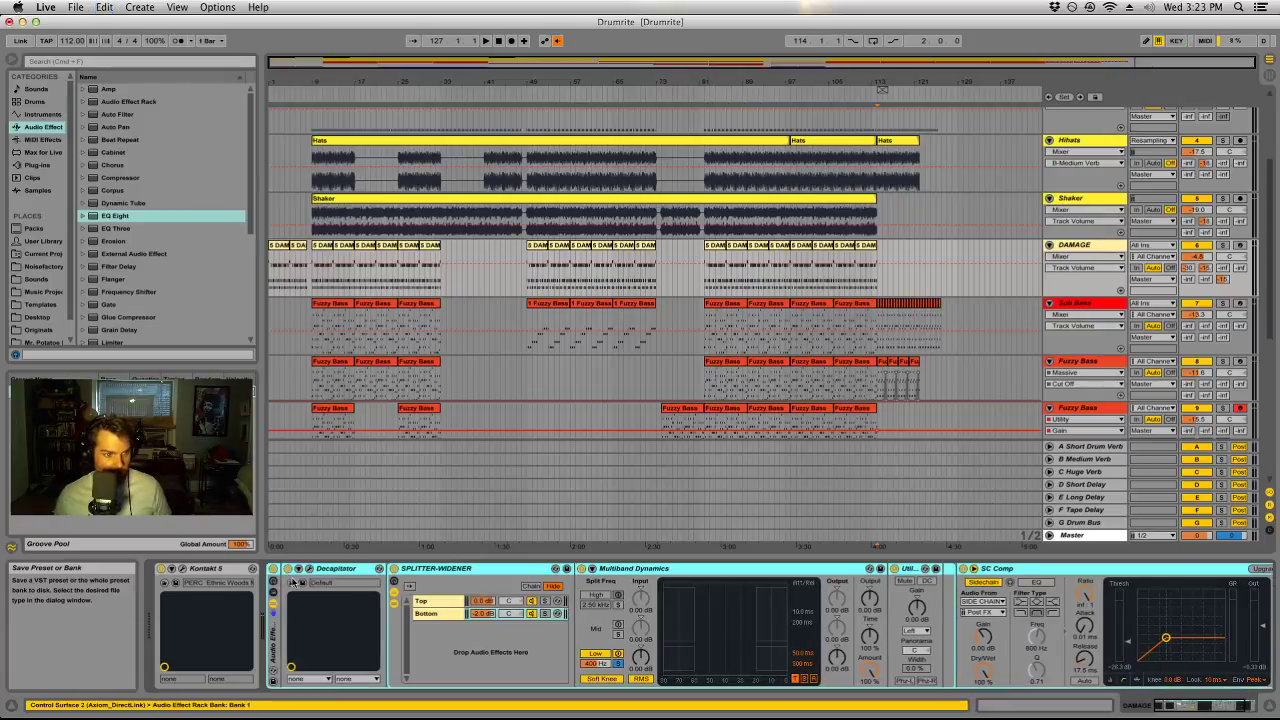
Save the grouped DAMAGE effect rack to the User Library as TEMP DAMAGE.
{"action": "left_click", "coordinate": [43, 241]}
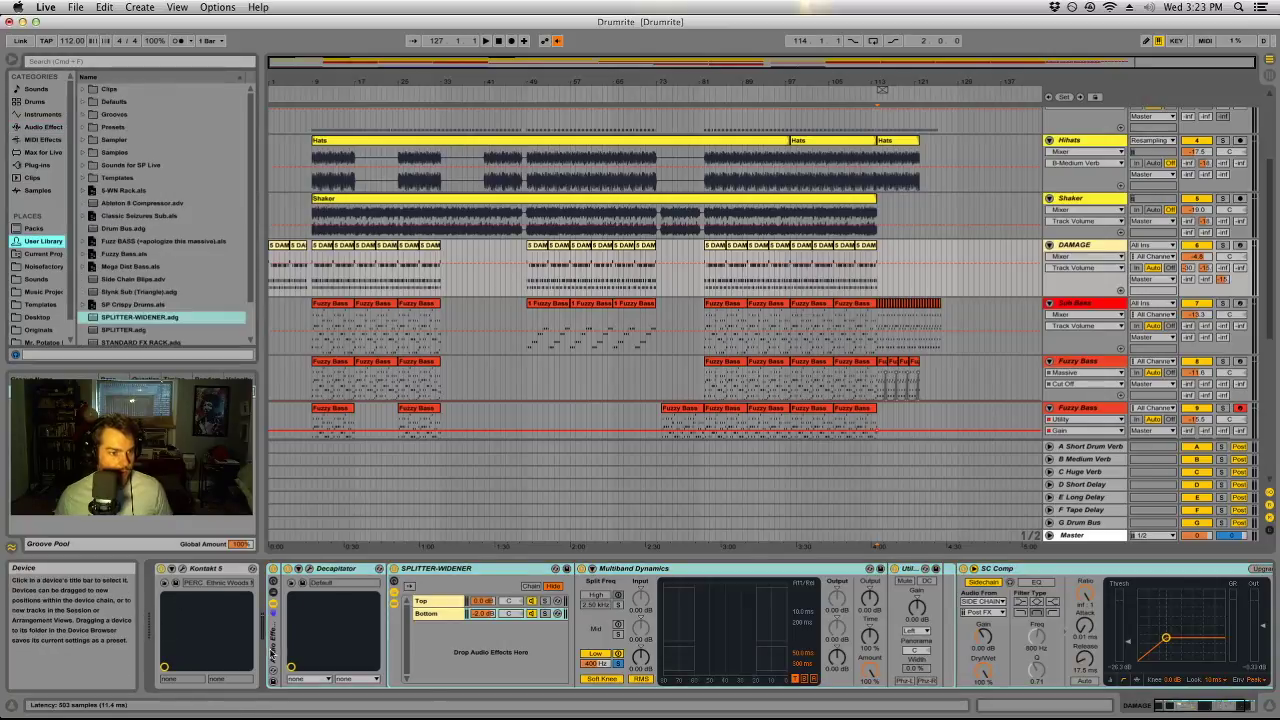
{"action": "left_click_drag", "start_coordinate": [275, 648], "coordinate": [129, 233]}
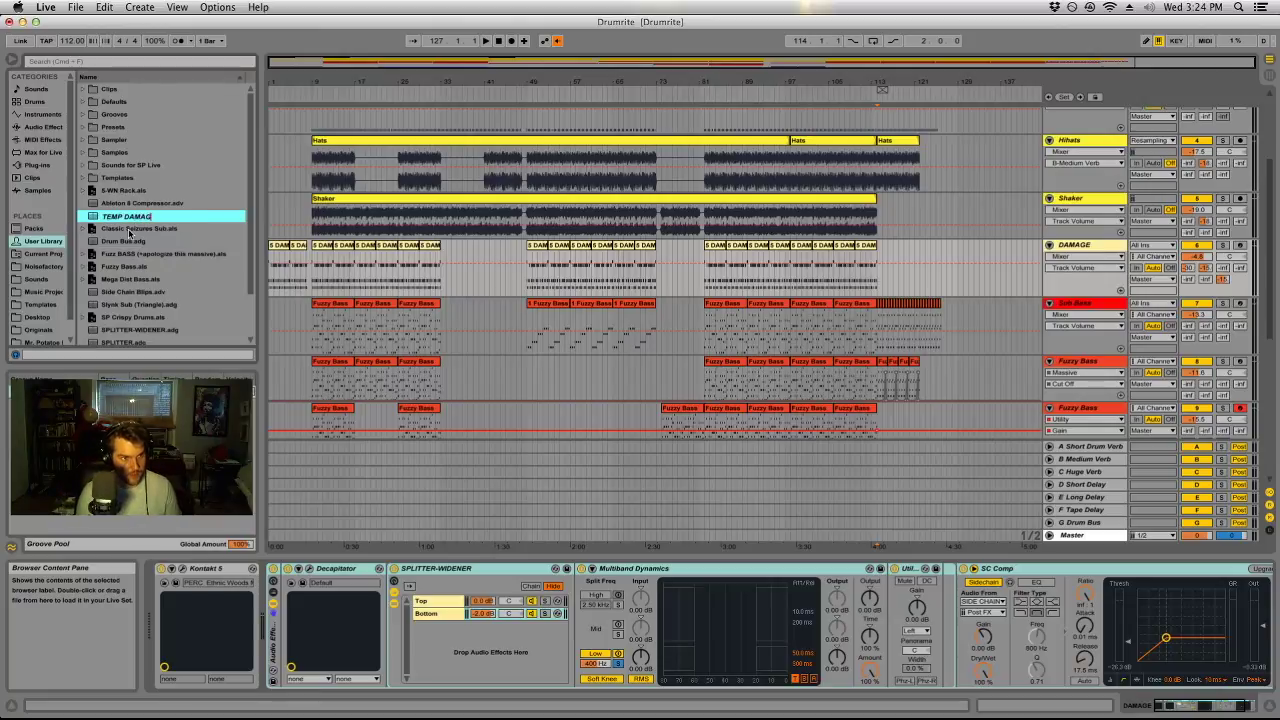
{"action": "type", "text": "TEMP DAMAGE"}
{"action": "key", "text": "Return"}
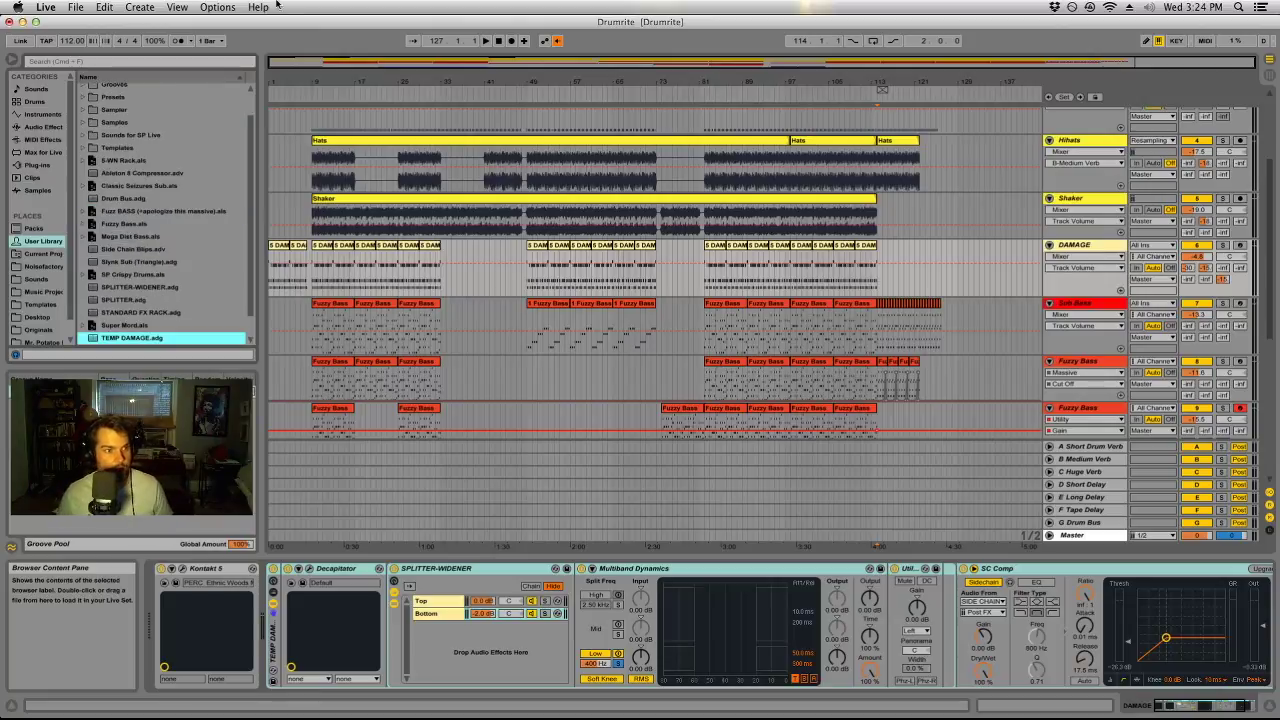
Quit Live and reopen Drumrite 2.als from the Drumrite Project folder in Finder.
{"action": "left_click", "coordinate": [46, 7]}
{"action": "left_click", "coordinate": [64, 131]}
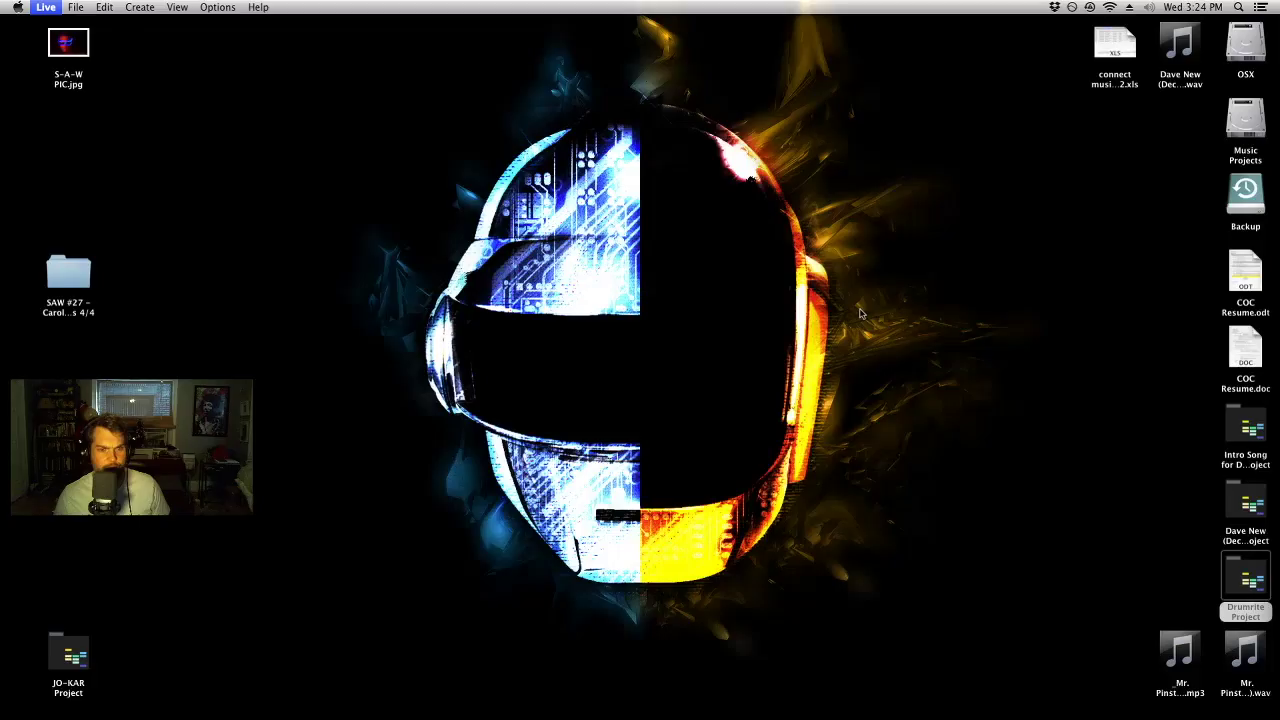
{"action": "double_click", "coordinate": [1245, 580]}
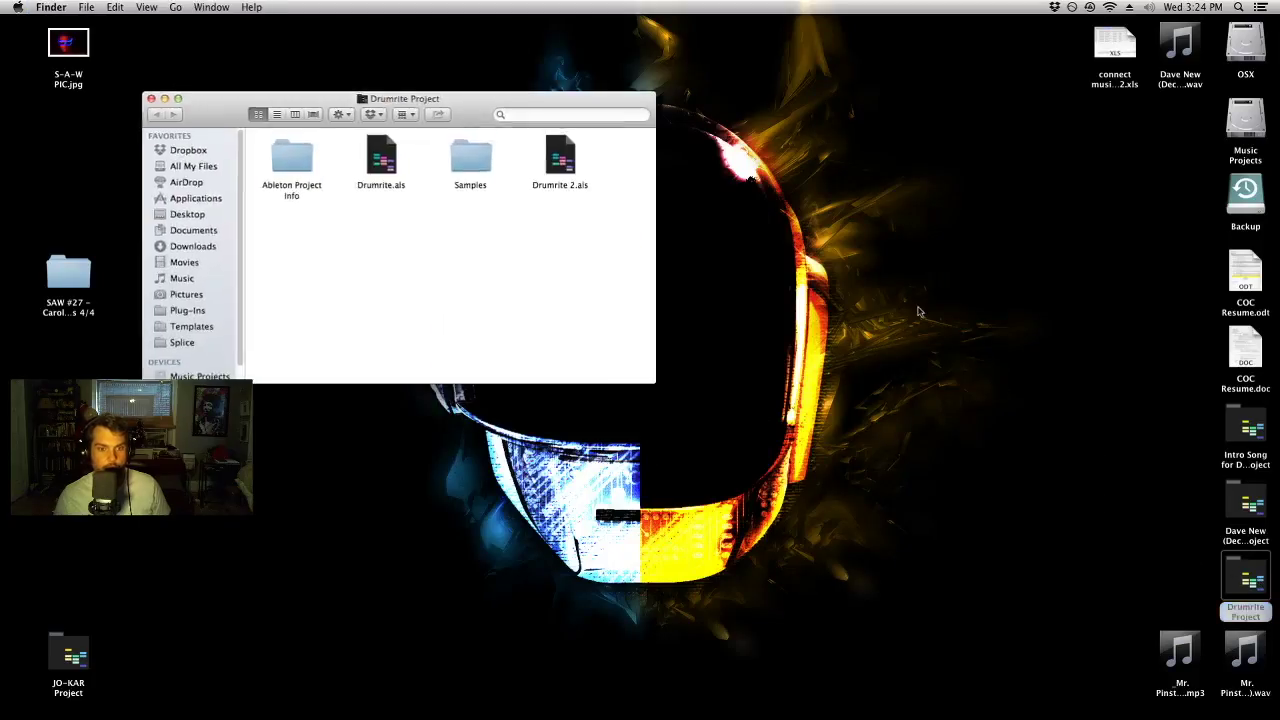
{"action": "double_click", "coordinate": [560, 157]}
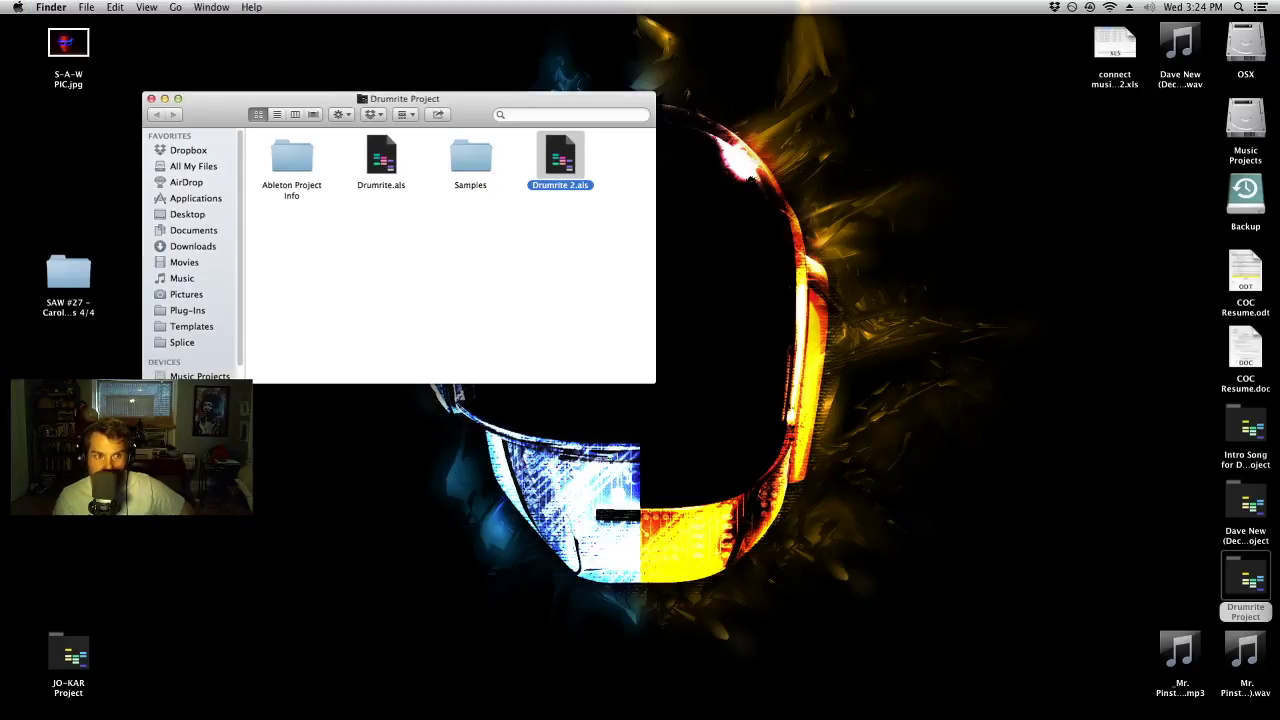
Switch back to Finder and open Drumrite 2.als from the Drumrite Project folder.
{"action": "key", "text": "super+Tab"}
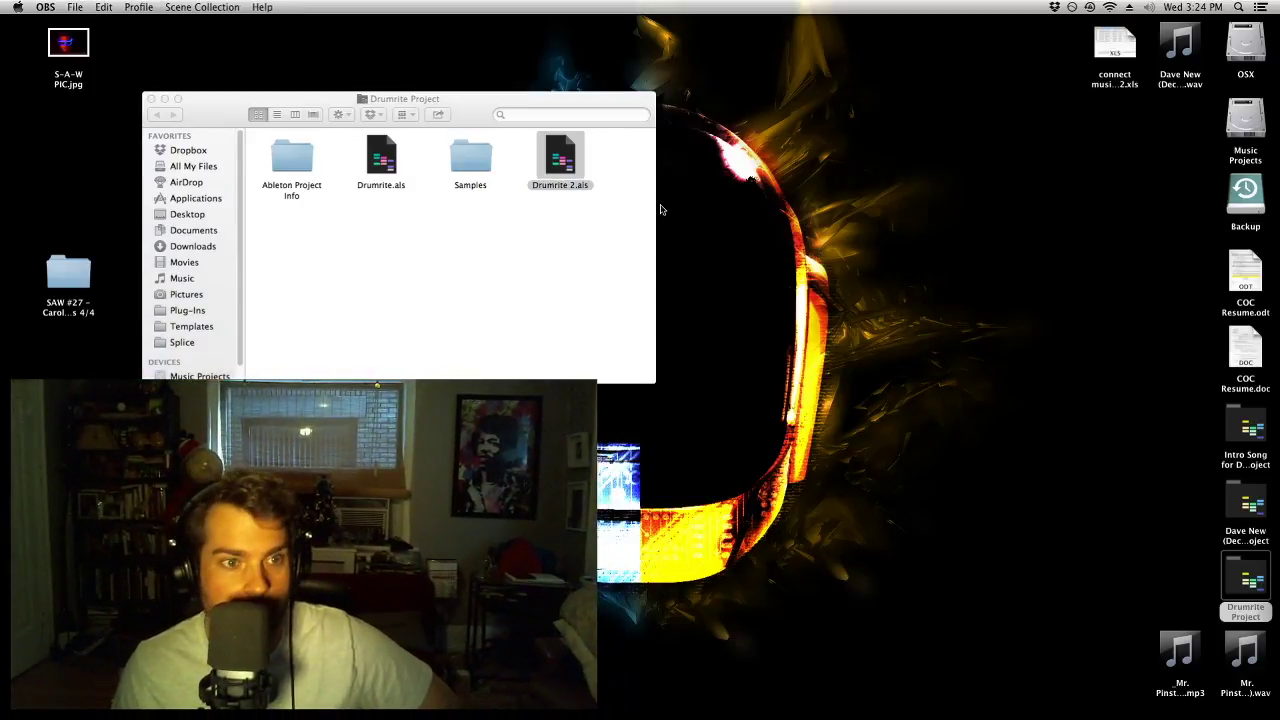
{"action": "left_click", "coordinate": [588, 257]}
{"action": "double_click", "coordinate": [566, 152]}
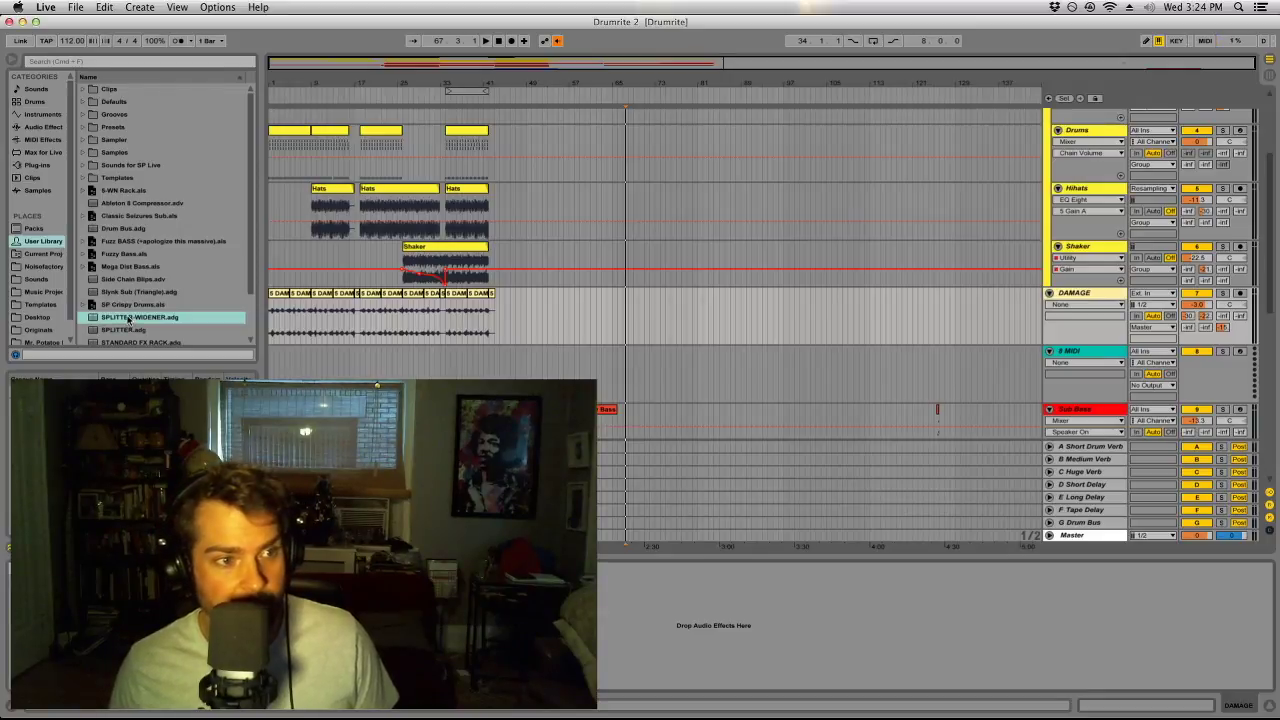
Load the TEMP DAMAGE rack from the User Library onto the DAMAGE track and set its SC Comp sidechain source to SIDE CHAIN.
{"action": "scroll", "coordinate": [127, 319], "scroll_direction": "down", "scroll_amount": 3}
{"action": "scroll", "coordinate": [127, 319], "scroll_direction": "down", "scroll_amount": 1}
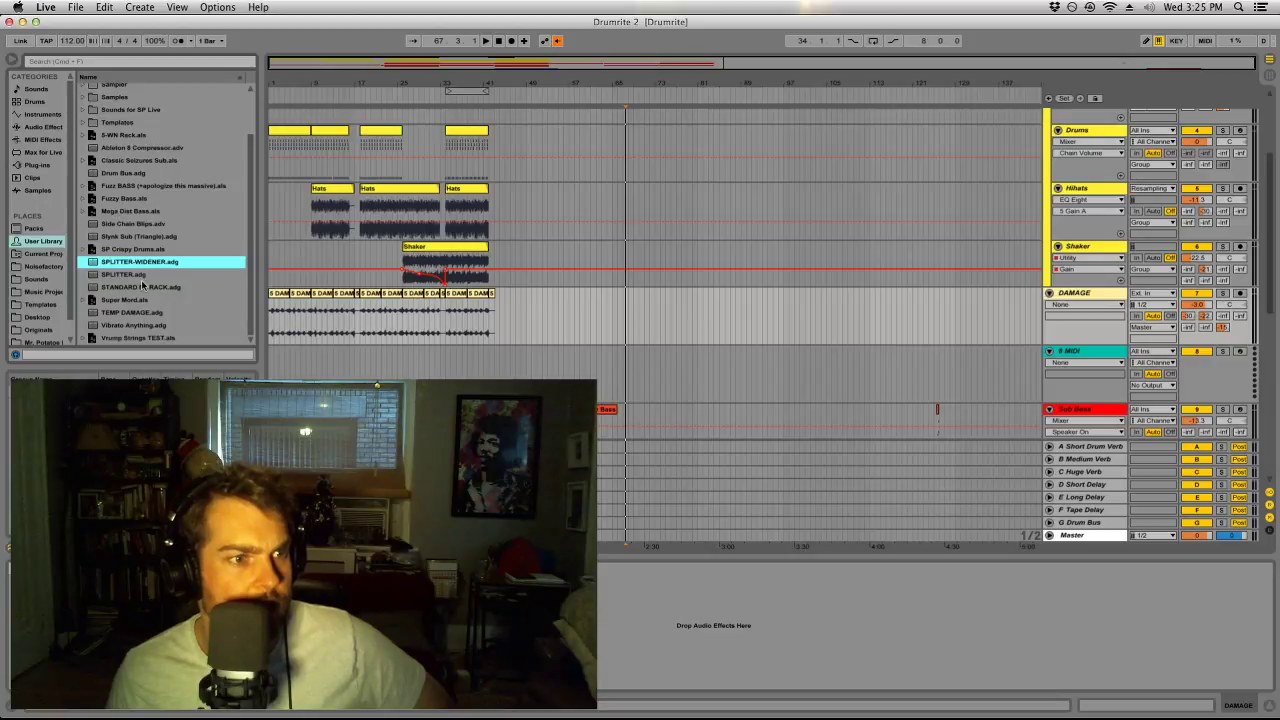
{"action": "left_click", "coordinate": [130, 312]}
{"action": "left_click_drag", "start_coordinate": [1087, 308], "coordinate": [1084, 293]}
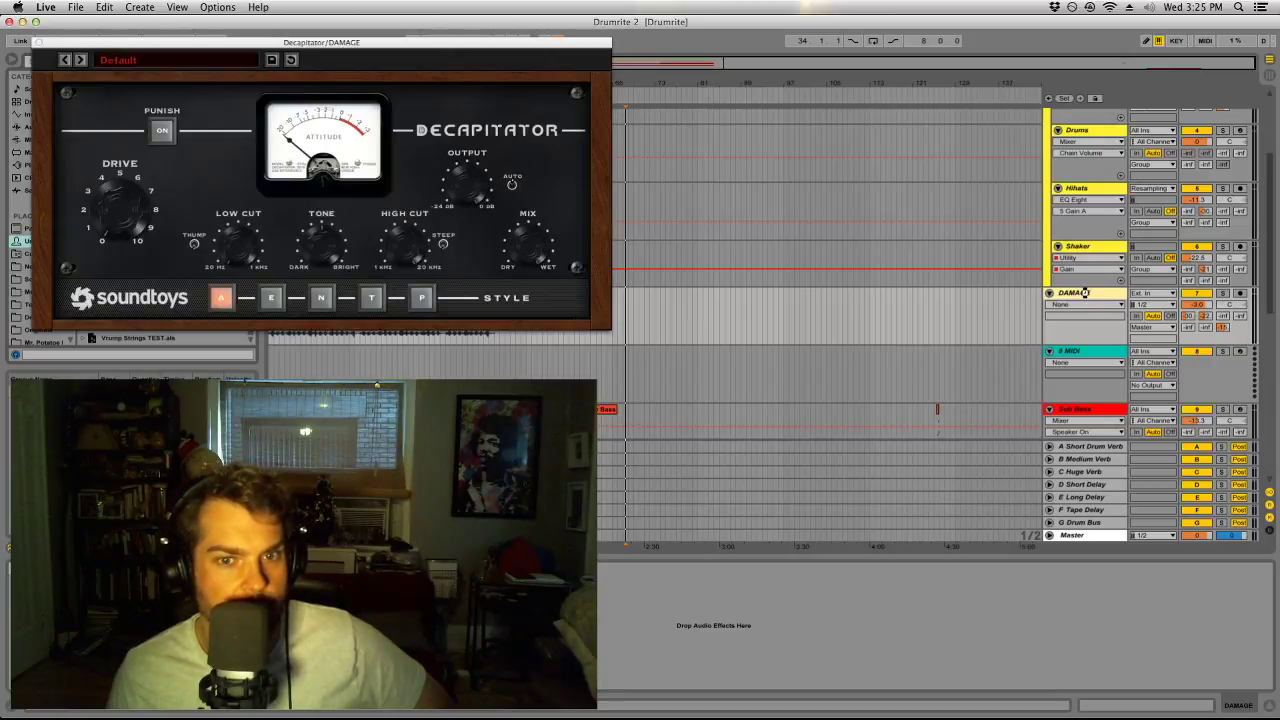
{"action": "left_click", "coordinate": [42, 43]}
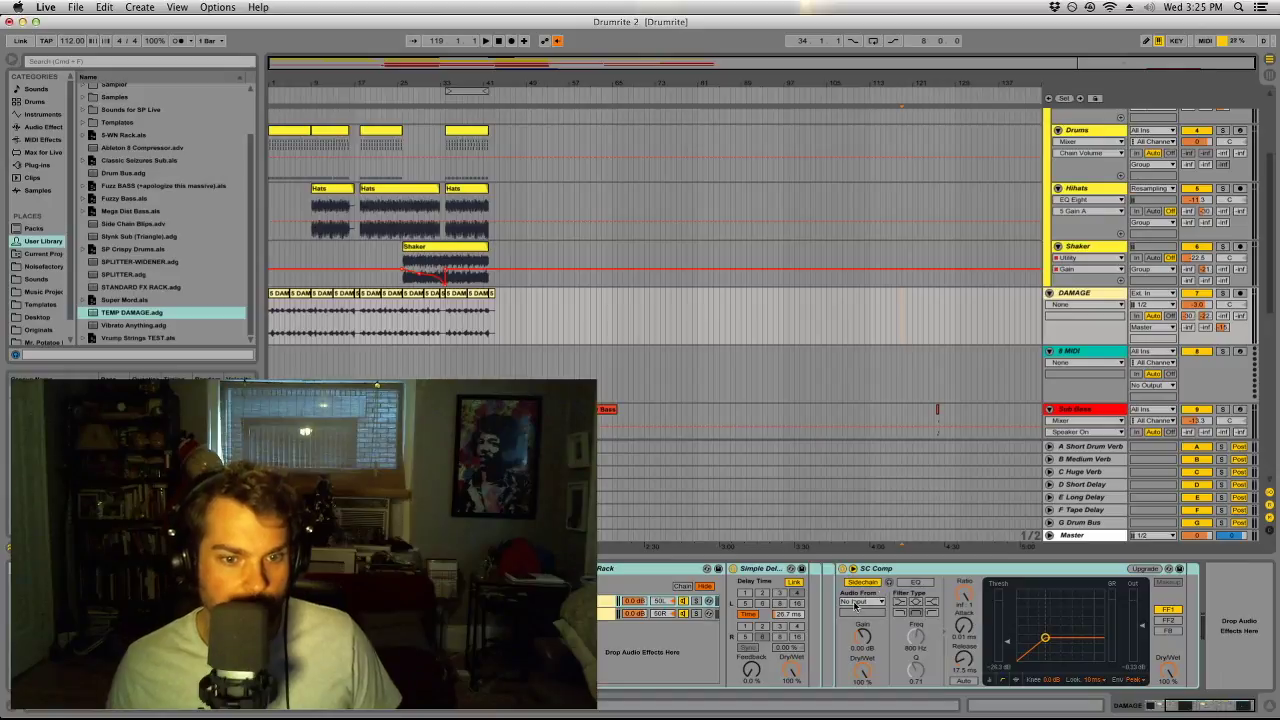
{"action": "left_click", "coordinate": [858, 601]}
{"action": "left_click", "coordinate": [860, 349]}
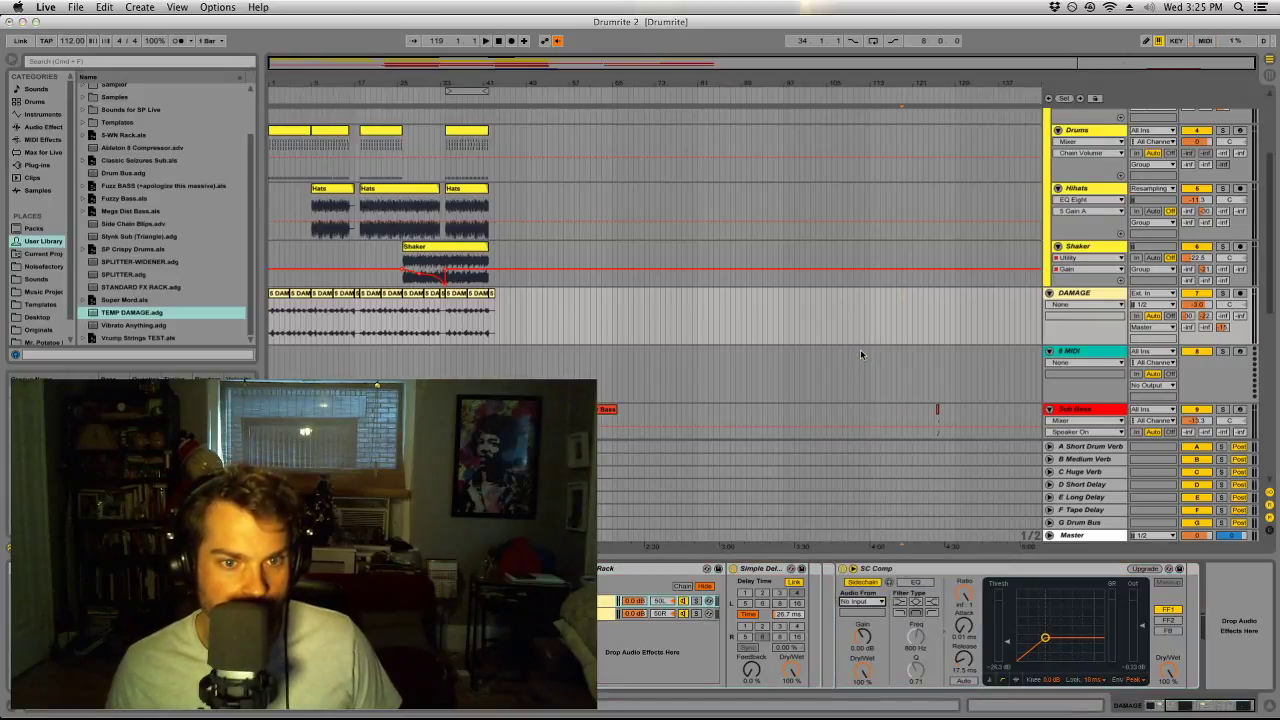
Audition the DAMAGE track from the song's start, first soloed and unsoloed in the full mix, and save the set.
{"action": "left_click", "coordinate": [1222, 293]}
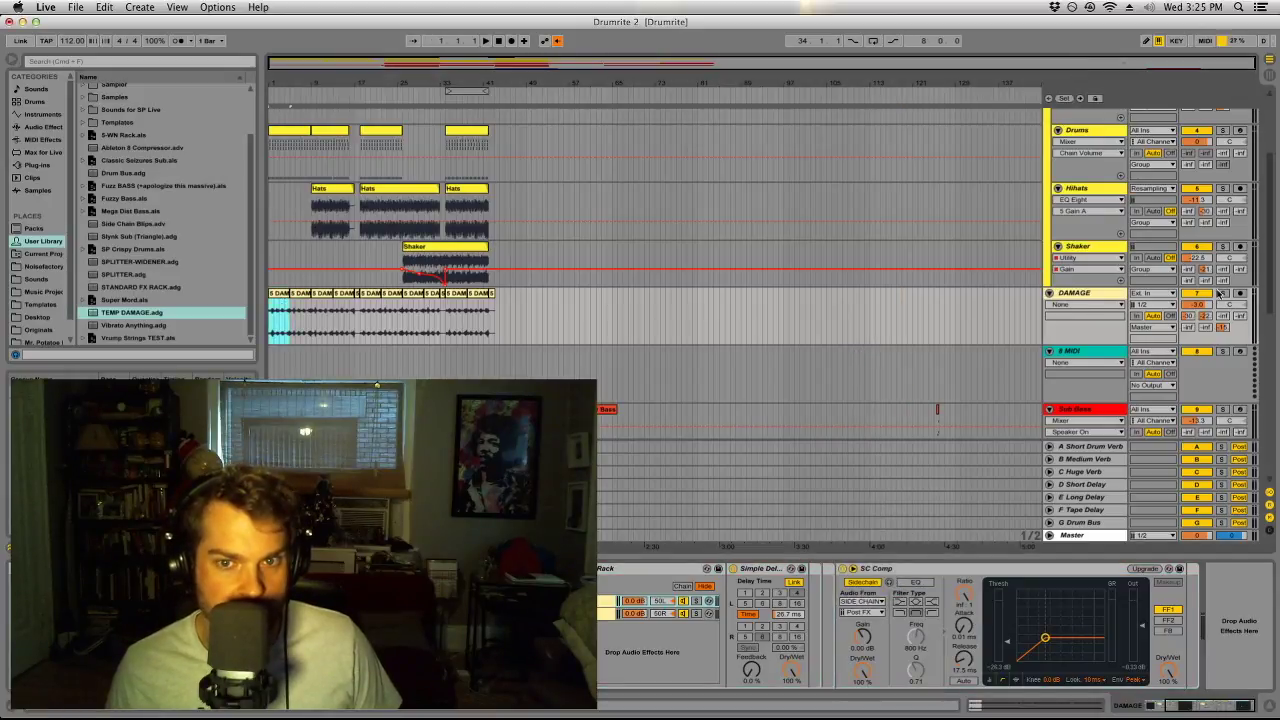
{"action": "key", "text": "space"}
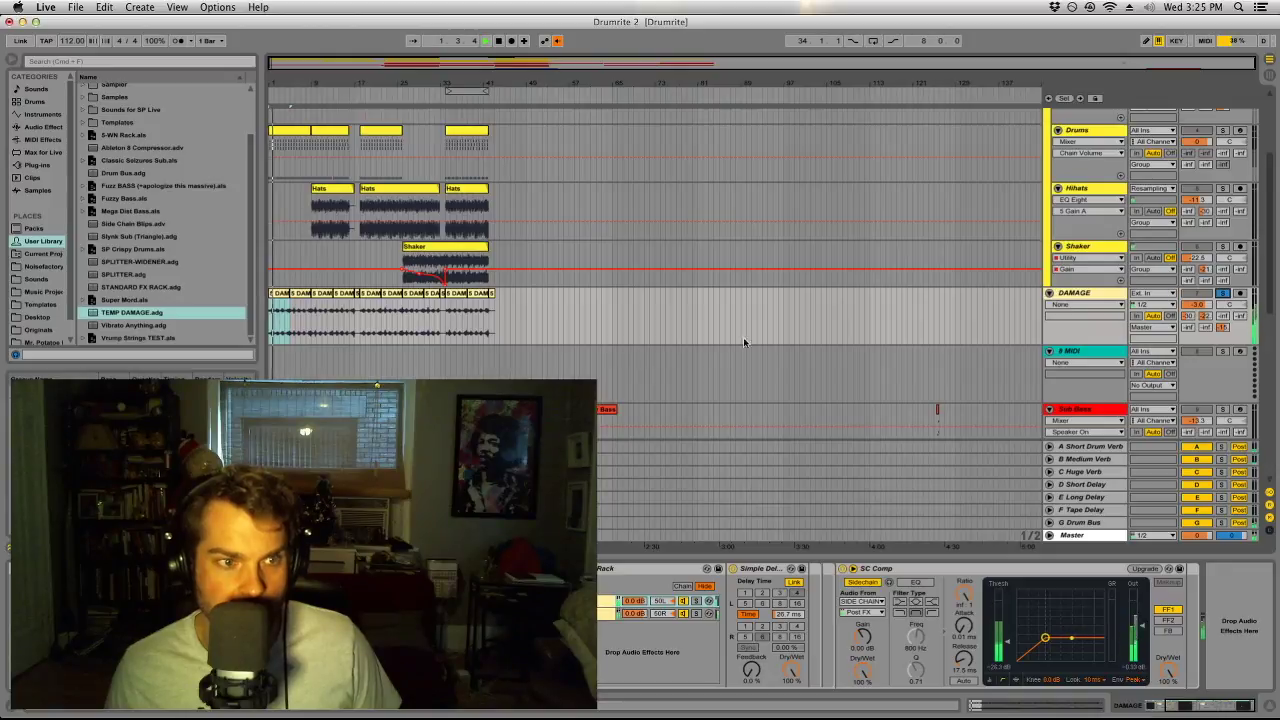
{"action": "left_click", "coordinate": [1222, 293]}
{"action": "left_click", "coordinate": [771, 300]}
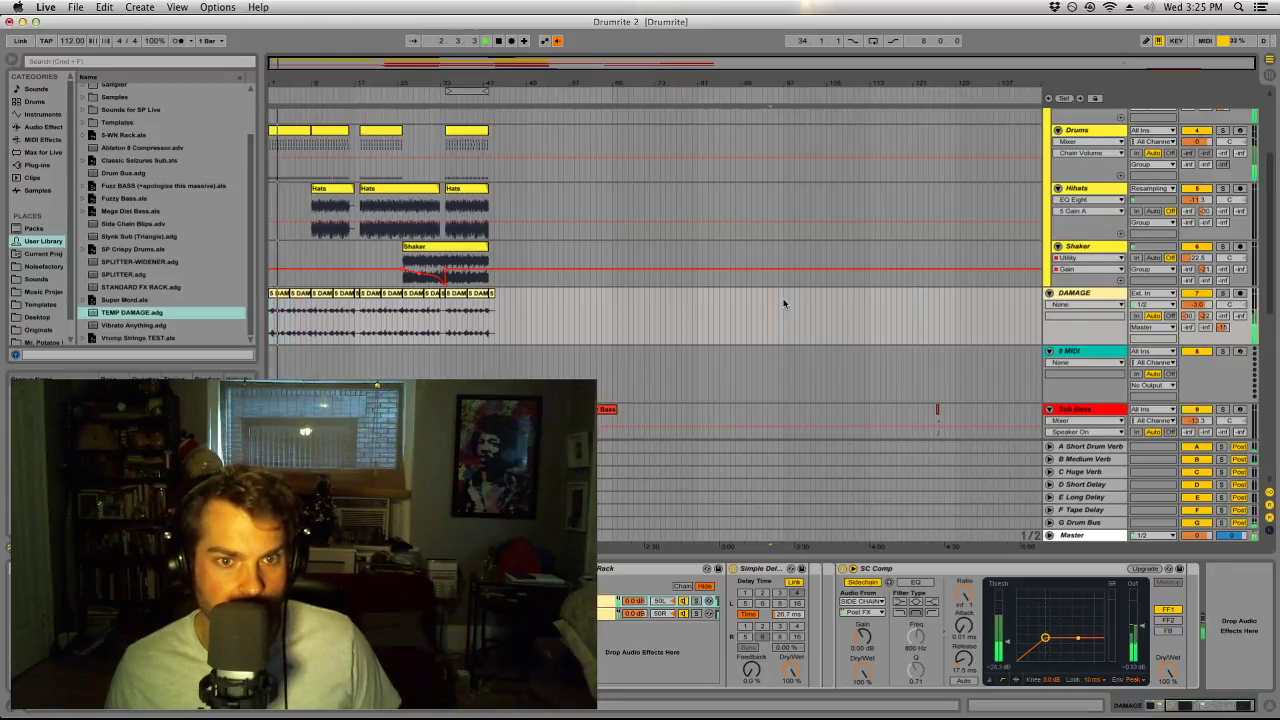
{"action": "key", "text": "super+s"}
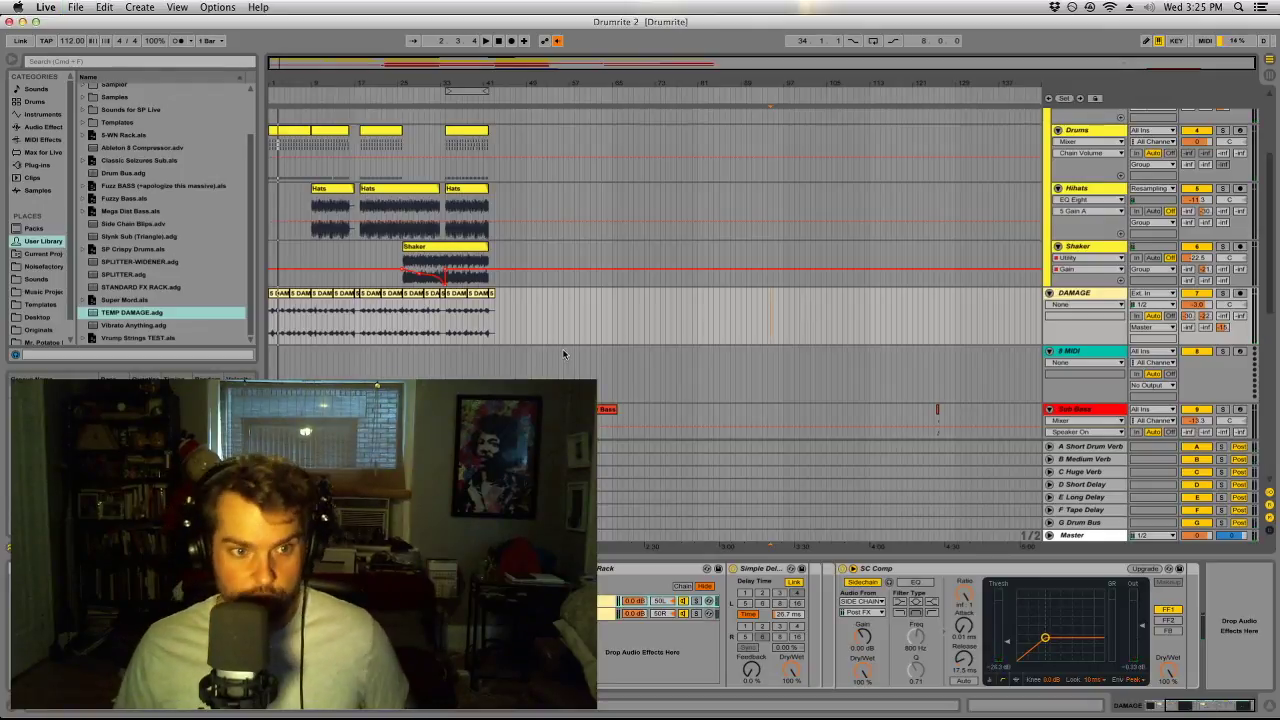
Place the insert marker on the Sub Bass track at bar 43, just after its second Fuzzy Bass clip.
{"action": "scroll", "coordinate": [563, 354], "scroll_direction": "down", "scroll_amount": 3}
{"action": "left_click_drag", "start_coordinate": [508, 294], "coordinate": [491, 314]}
{"action": "left_click", "coordinate": [649, 361]}
{"action": "left_click", "coordinate": [494, 312]}
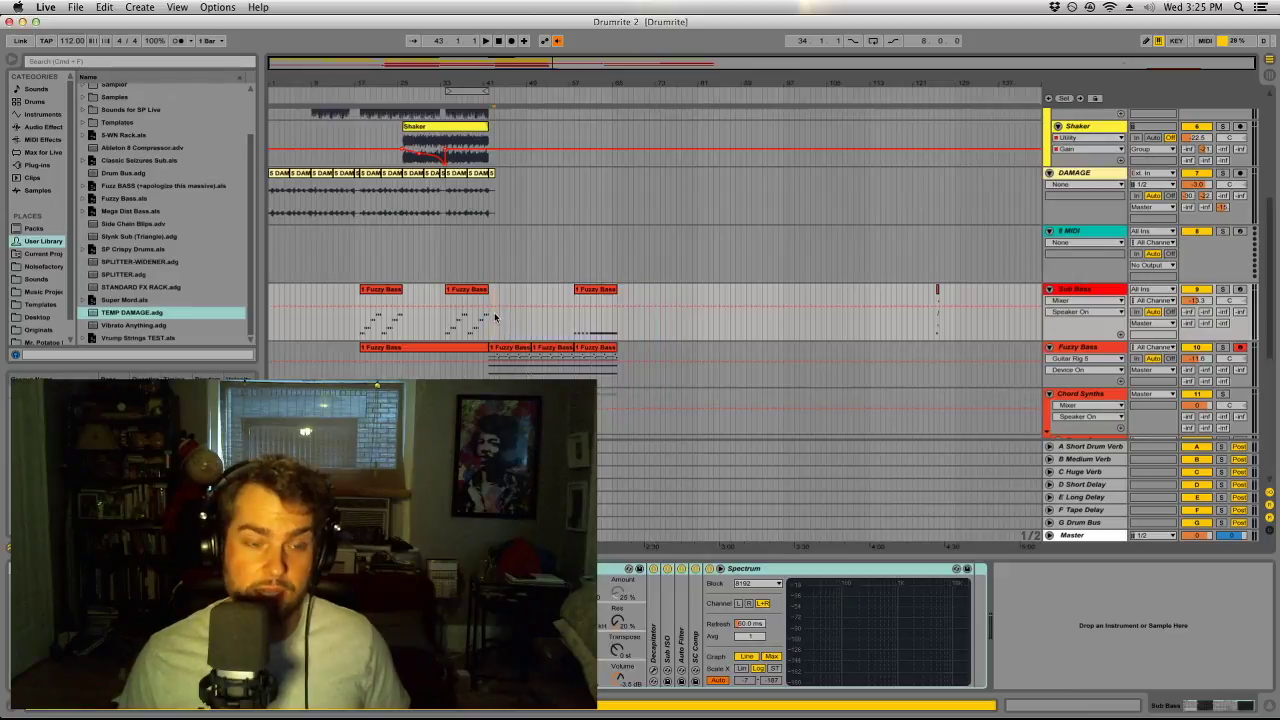